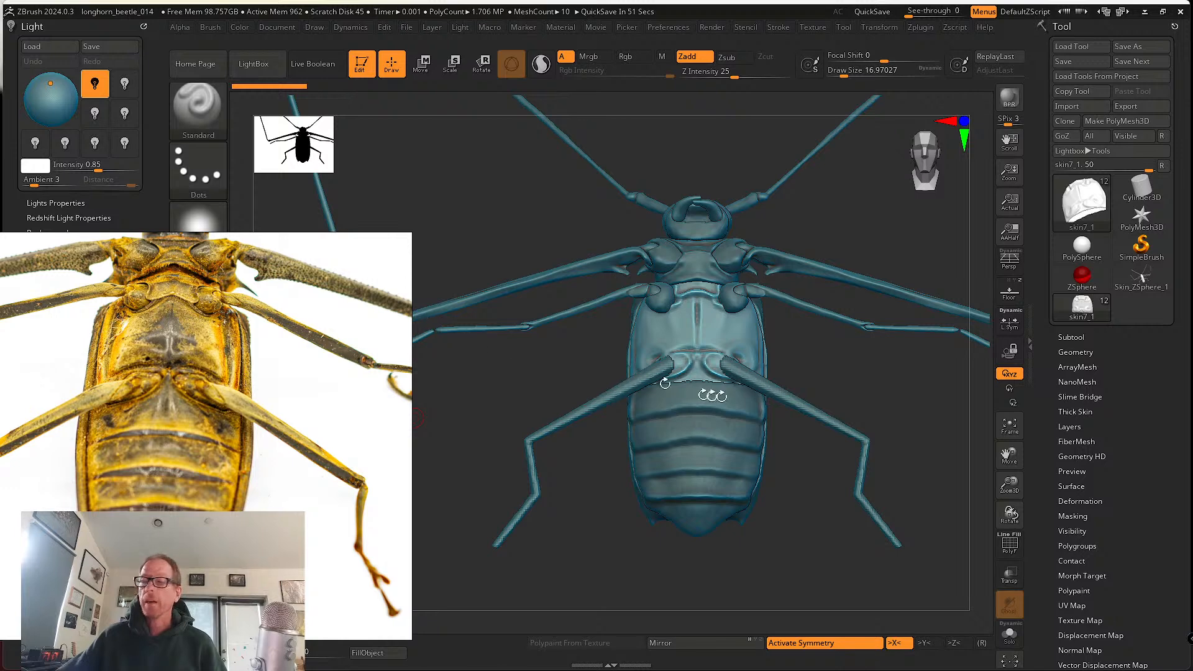
- Make the middle-leg subtool skin2 active, using the reference photo as a guide, and choose the Move brush
left_click_drag(791, 349, 831, 401)
scroll(280, 385, "up", 4)
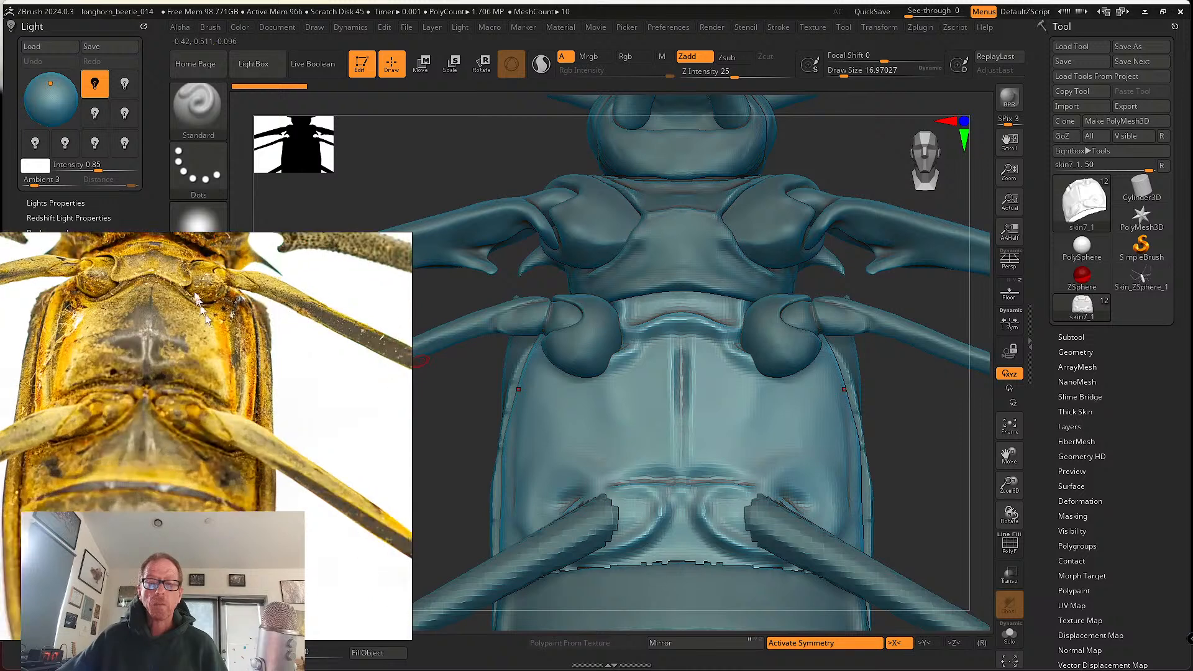
scroll(224, 366, "up", 3)
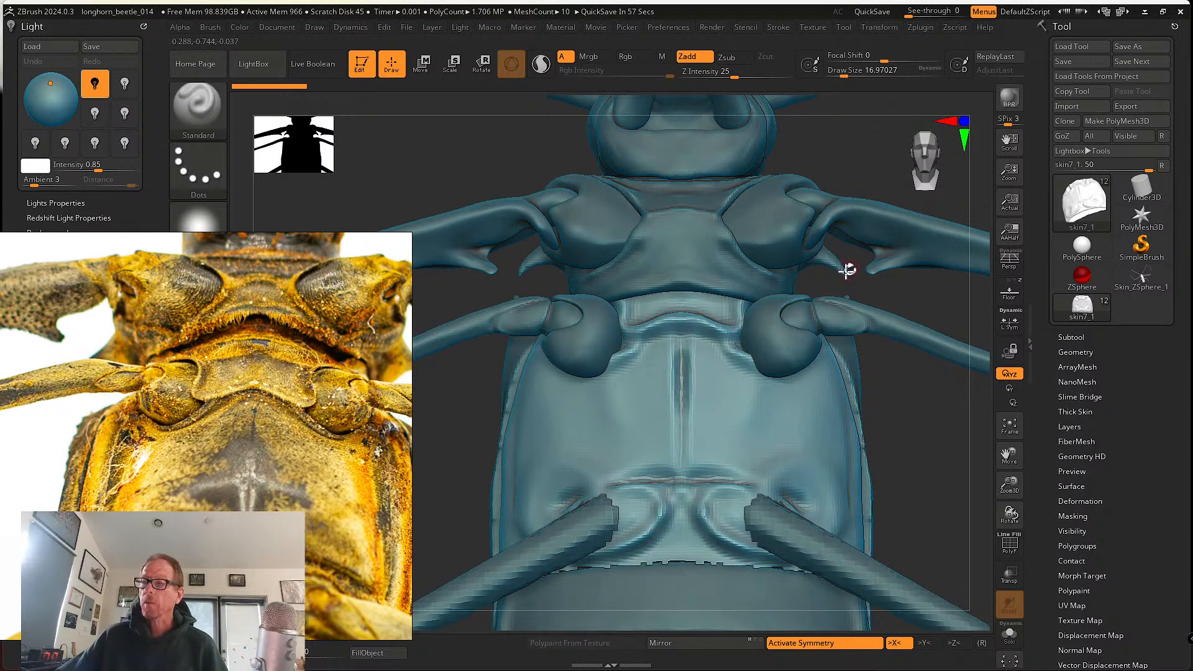
left_click(706, 269, "alt")
left_click_drag(940, 392, 937, 445, "alt")
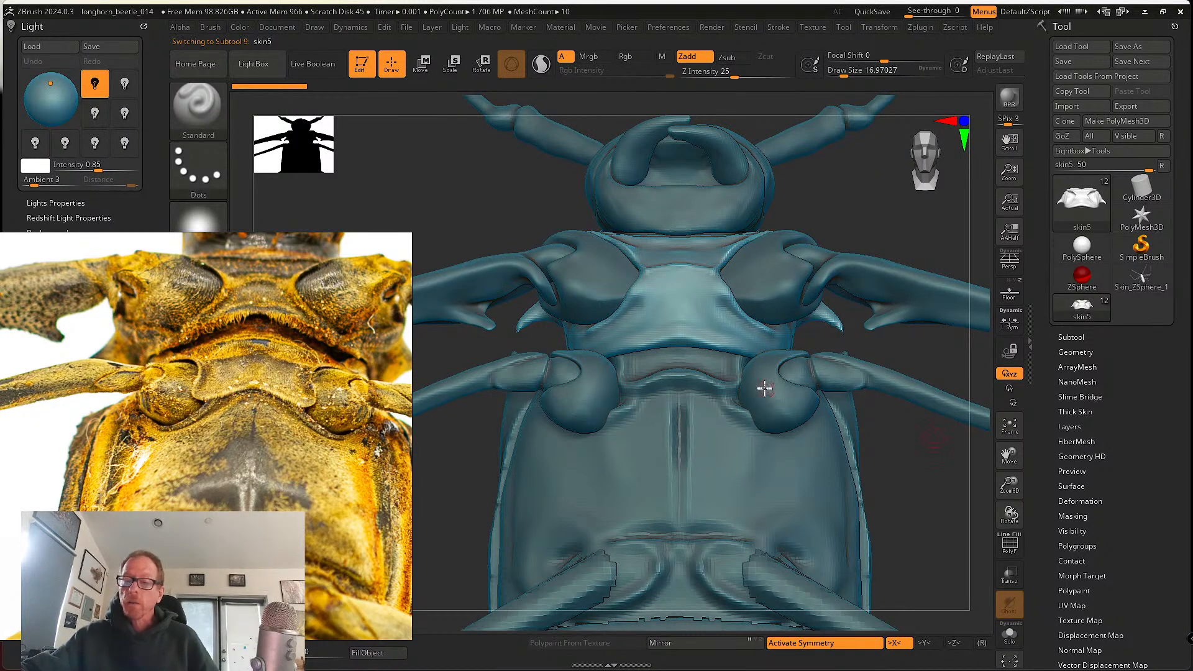
mouse_move(791, 405)
right_mouse_down()
mouse_move(812, 370)
mouse_move(864, 400)
mouse_move(783, 410)
mouse_move(679, 355)
right_mouse_up()
left_click(794, 409, "alt")
left_click(198, 106)
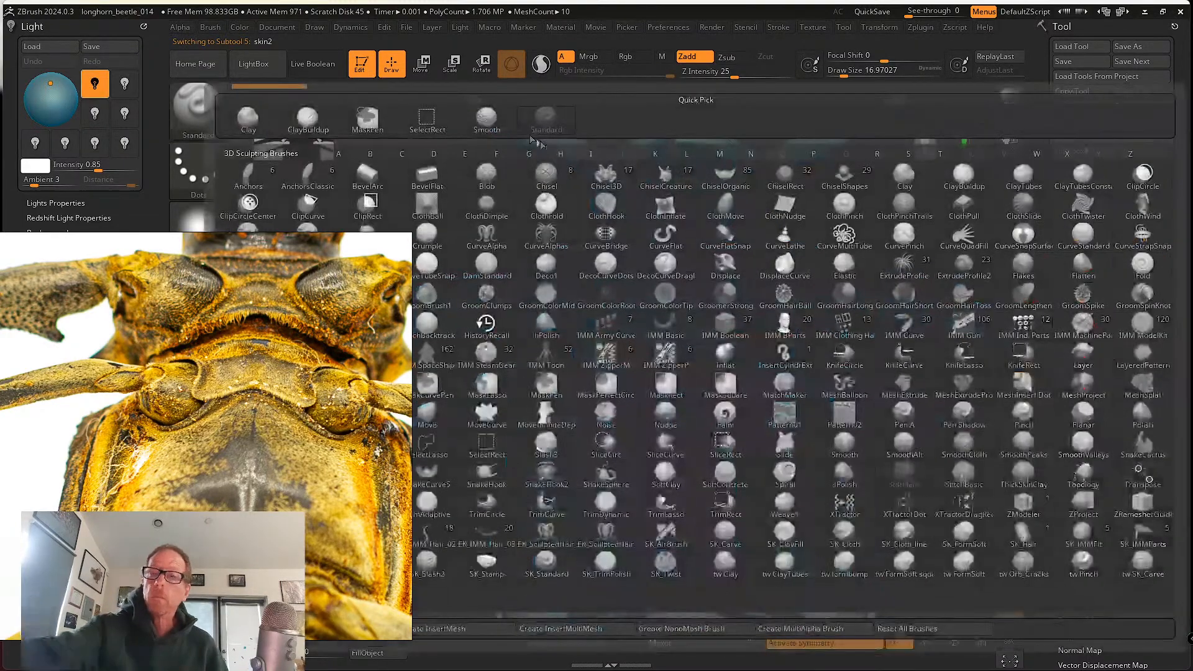
key("m")
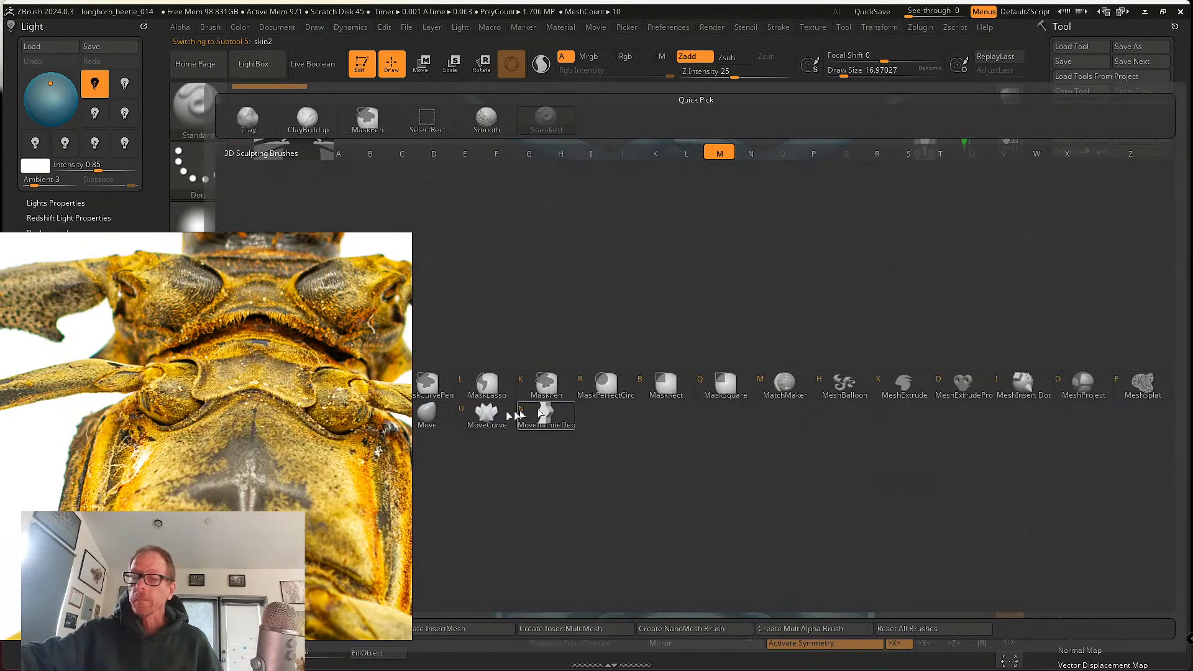
left_click(433, 415)
- Try to shift the middle-leg bases with the Move brush at a draw size of about 163
key("s")
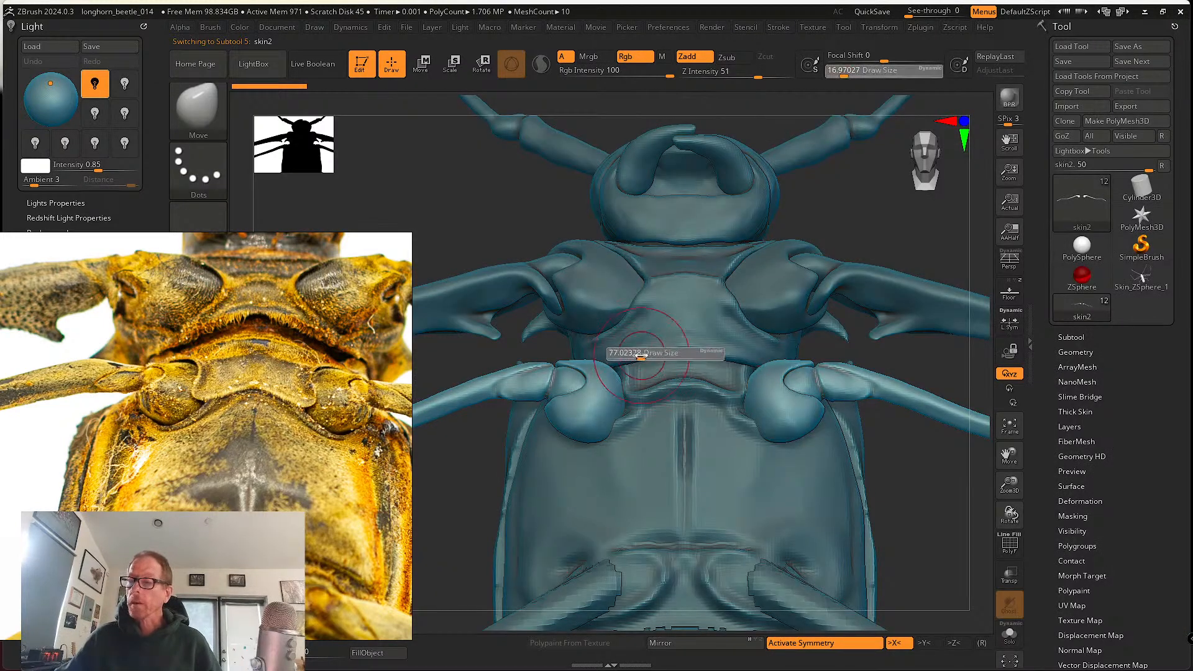
left_click_drag(637, 355, 655, 358)
right_click_drag(777, 426, 775, 445)
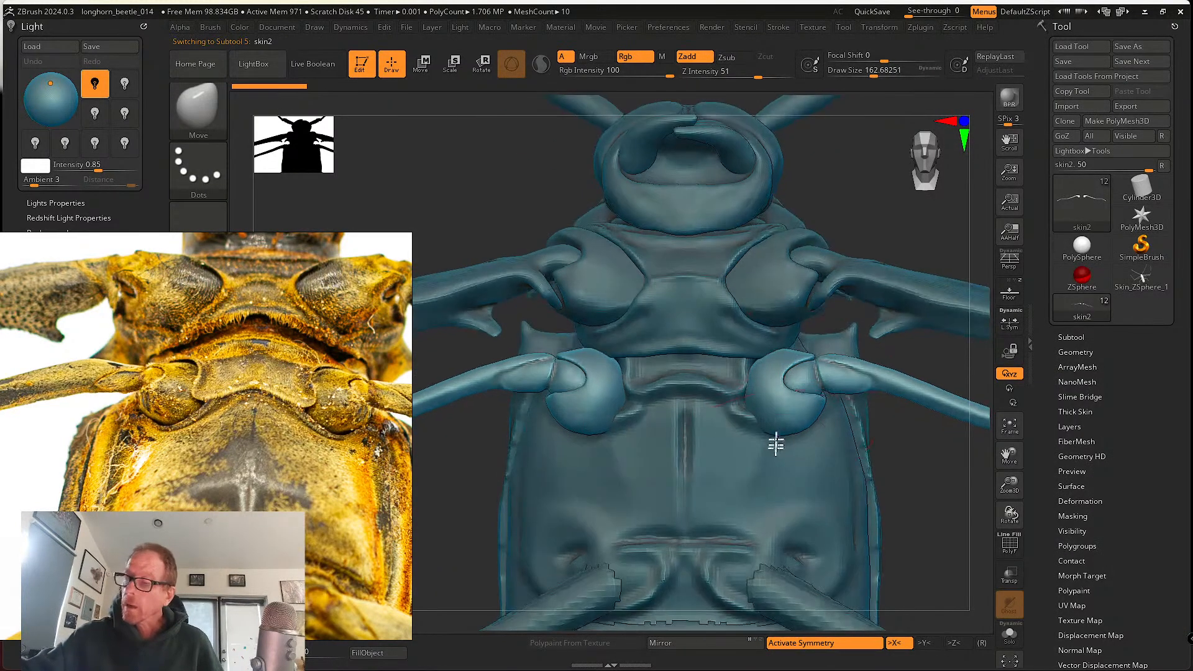
mouse_move(778, 433)
left_mouse_down()
mouse_move(777, 381)
mouse_move(778, 425)
left_mouse_up()
key("ctrl+z")
key("ctrl+z")
key("ctrl+z")
- Set the Move brush to Z Intensity 15 and draw size about 101, and adjust the rounded middle-leg bases
key("s")
left_click(637, 73)
left_click_drag(705, 68, 722, 73)
left_click_drag(783, 350, 781, 354)
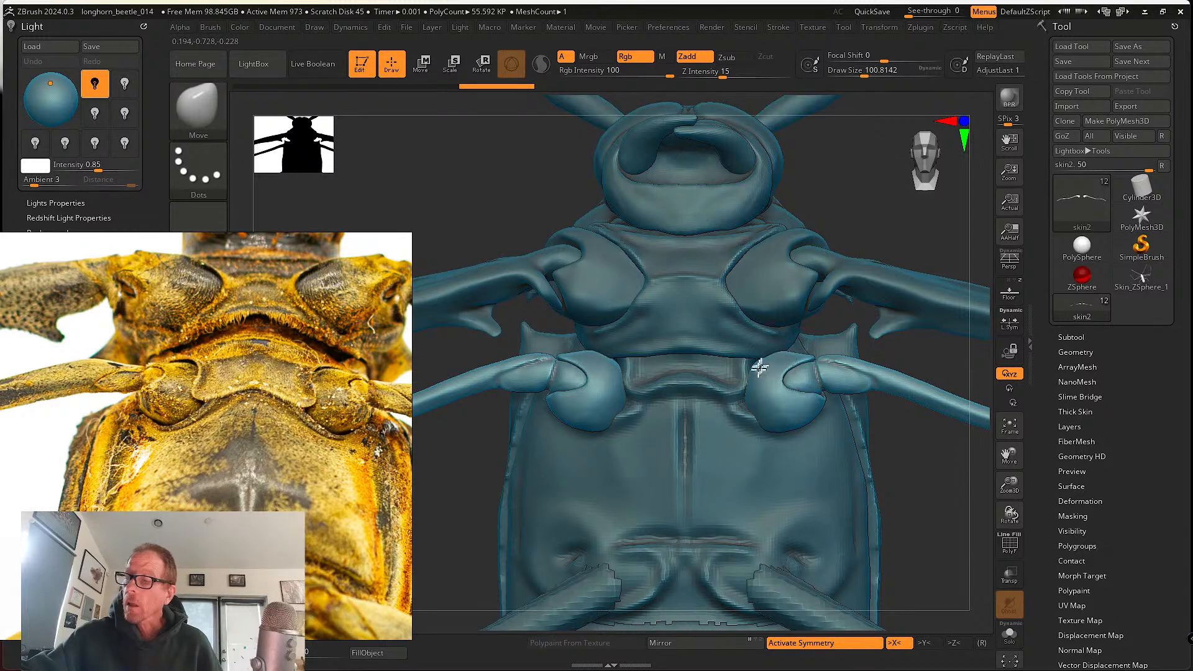
left_click_drag(777, 425, 759, 392)
- Set the draw size to about 167 and reshape the middle-leg bases where the legs attach, working from a low rear angle
right_click_drag(770, 388, 819, 366)
key("s")
left_click_drag(792, 376, 803, 376)
right_click_drag(802, 375, 811, 356)
mouse_move(781, 389)
left_mouse_down()
mouse_move(769, 388)
mouse_move(844, 380)
left_mouse_up()
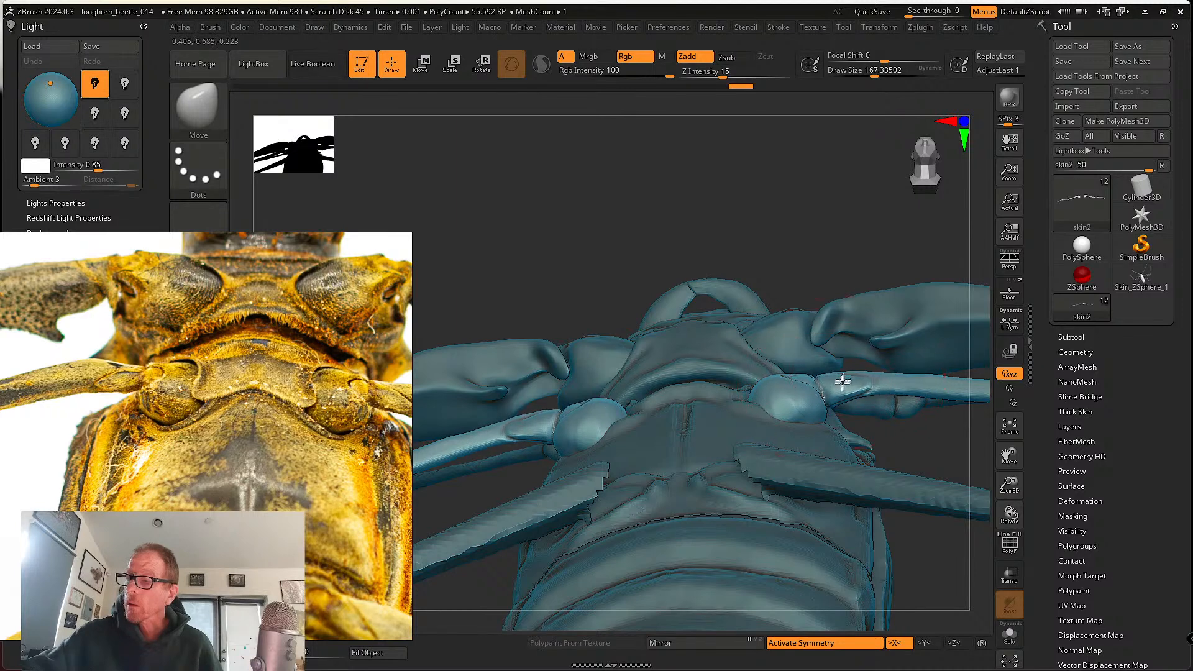
right_click_drag(799, 396, 761, 421)
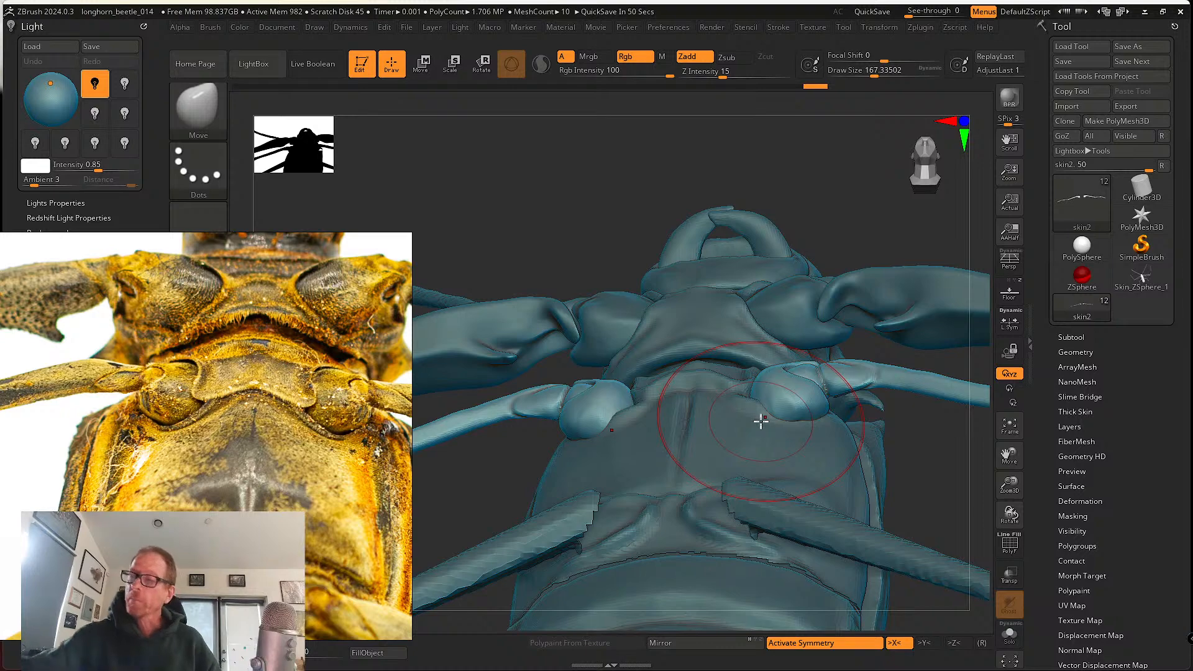
mouse_move(786, 371)
right_mouse_down()
mouse_move(796, 411)
mouse_move(797, 334)
mouse_move(788, 346)
right_mouse_up()
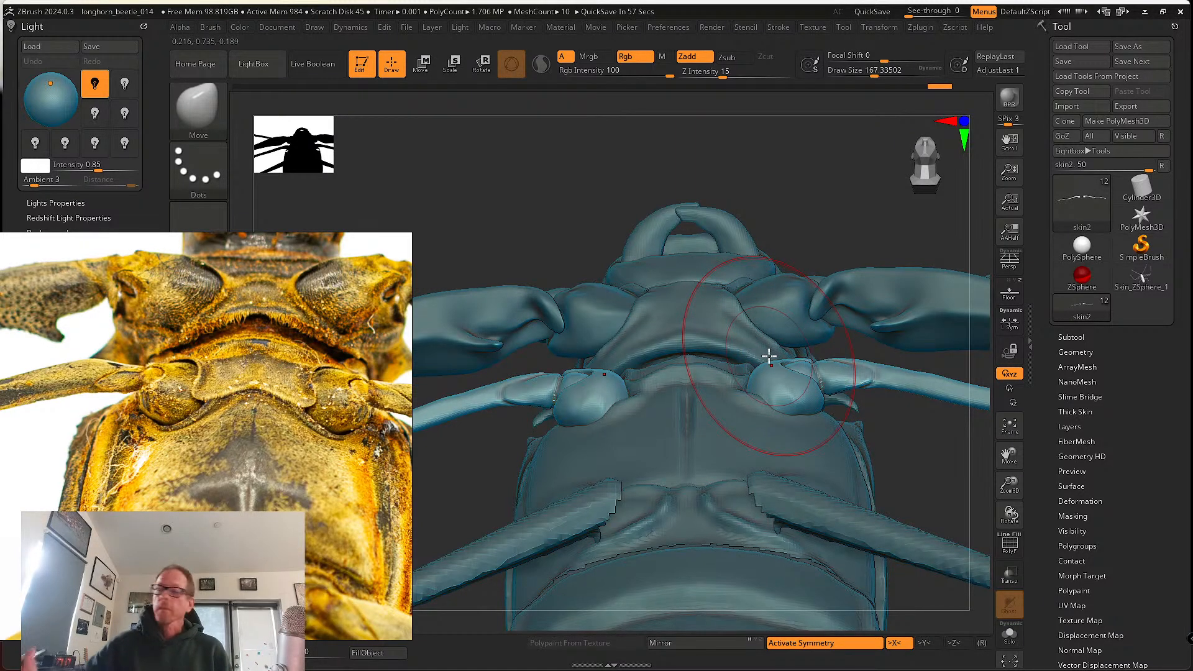
- Make the large underside plate skin7_1 active and examine the beetle's underside from several angles
mouse_move(900, 453)
left_mouse_down()
mouse_move(905, 496)
mouse_move(893, 449)
mouse_move(904, 473)
mouse_move(877, 468)
mouse_move(874, 506)
mouse_move(869, 458)
mouse_move(847, 460)
left_mouse_up()
right_click_drag(756, 451, 772, 432)
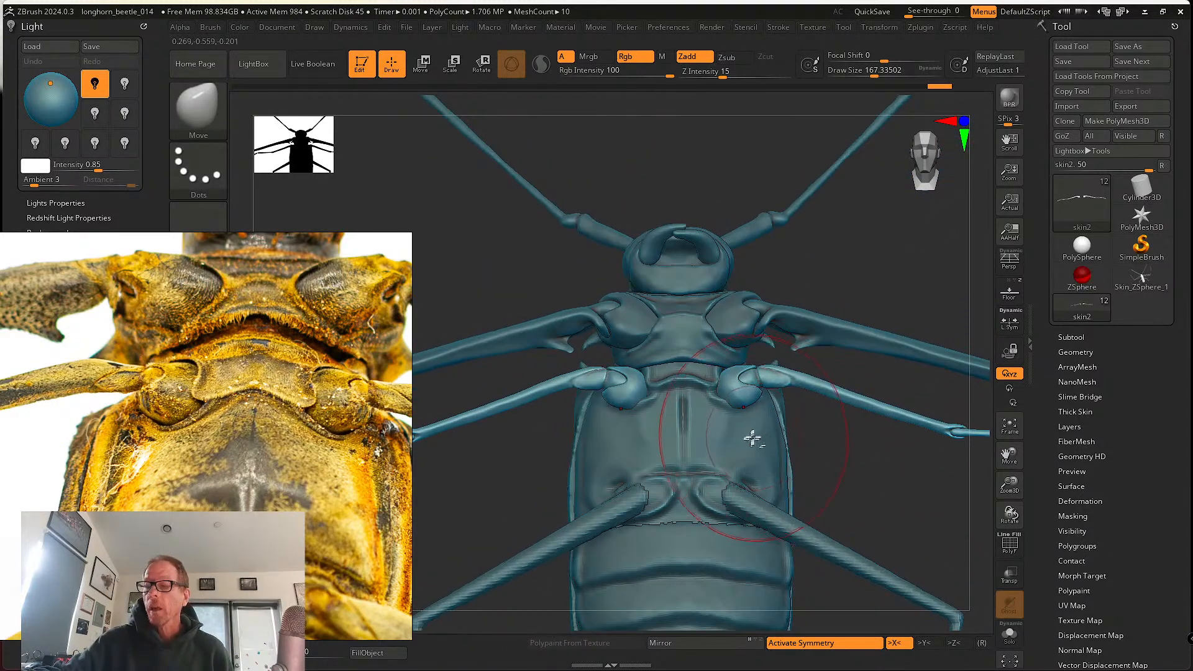
left_click(753, 439, "alt")
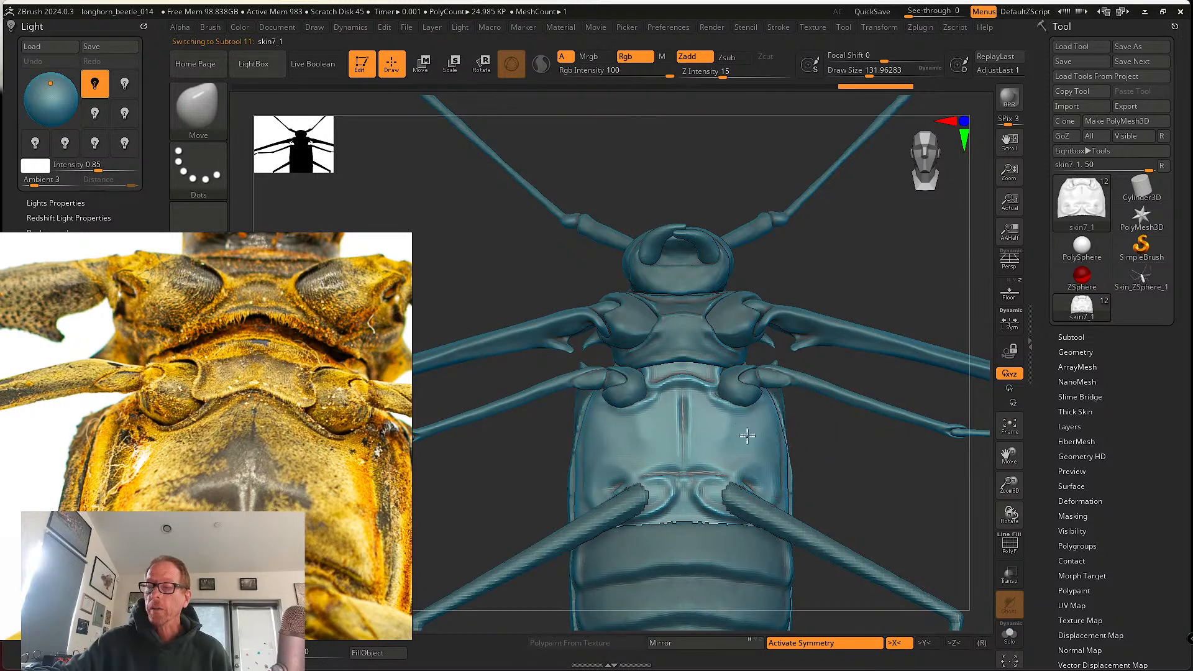
right_click_drag(751, 439, 805, 454)
right_click_drag(730, 464, 769, 444)
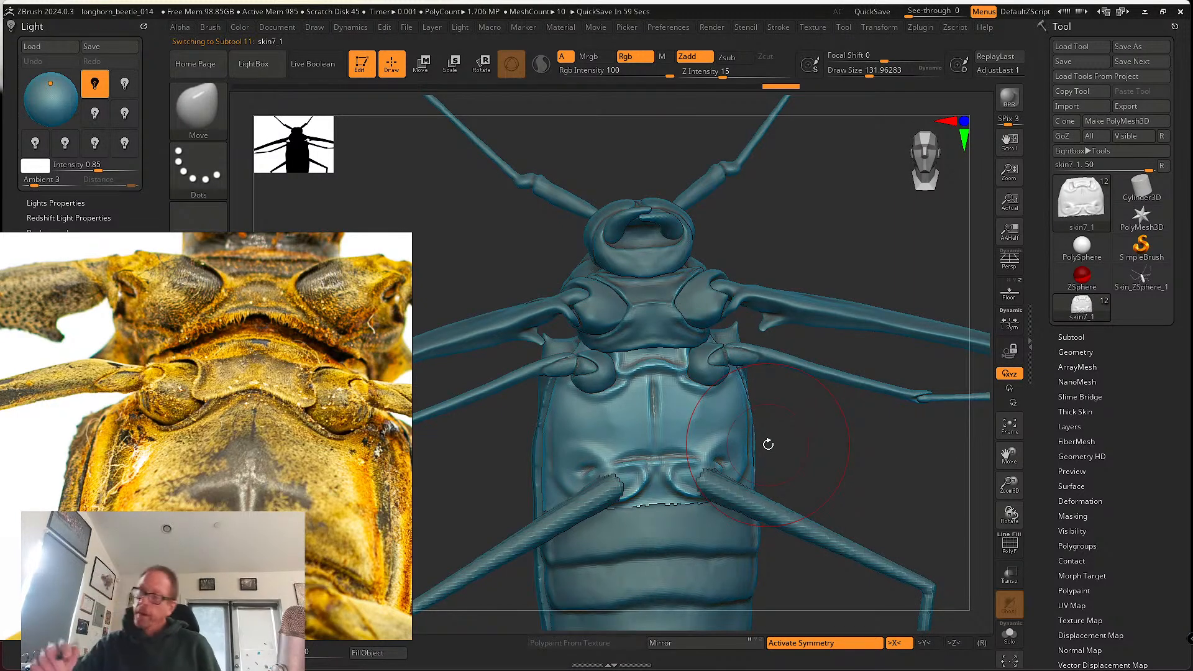
mouse_move(769, 444)
right_mouse_down()
mouse_move(778, 420)
mouse_move(756, 450)
mouse_move(706, 431)
mouse_move(770, 434)
mouse_move(748, 466)
mouse_move(797, 445)
mouse_move(814, 451)
mouse_move(762, 402)
mouse_move(768, 488)
right_mouse_up()
mouse_move(701, 444)
right_mouse_down("ctrl")
mouse_move(727, 504)
mouse_move(712, 460)
right_mouse_up("ctrl")
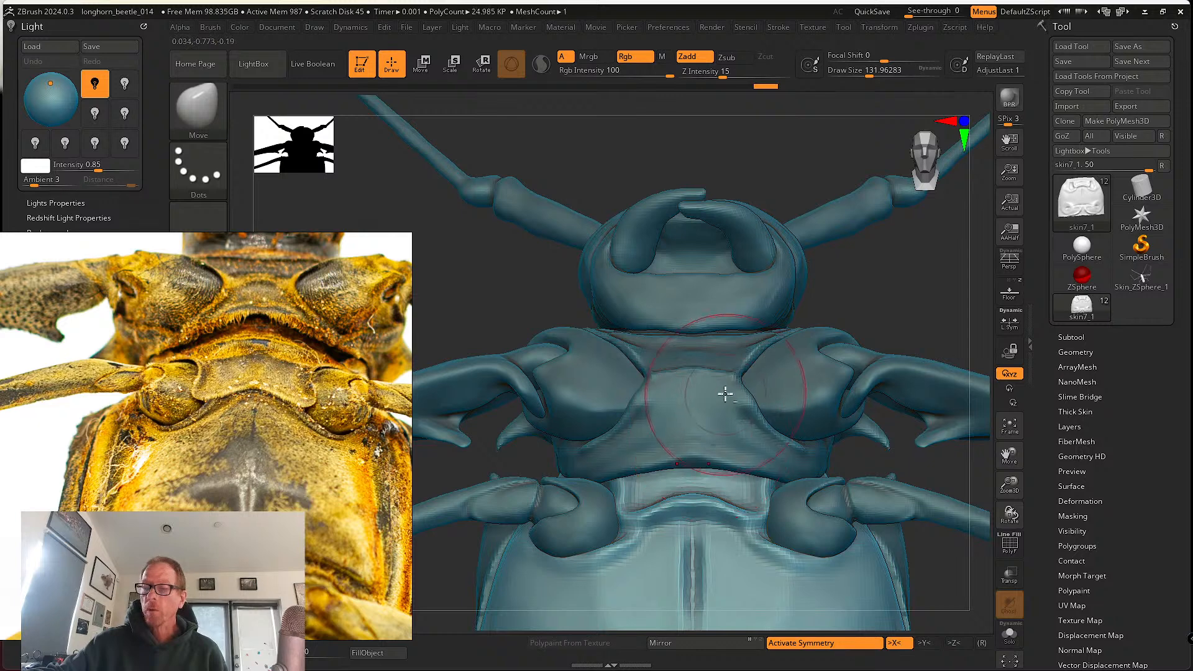
- Make the skin5 plate between the front legs active and arch its rear edge with the Move brush, reducing the draw size to about 94
left_click(745, 376, "alt")
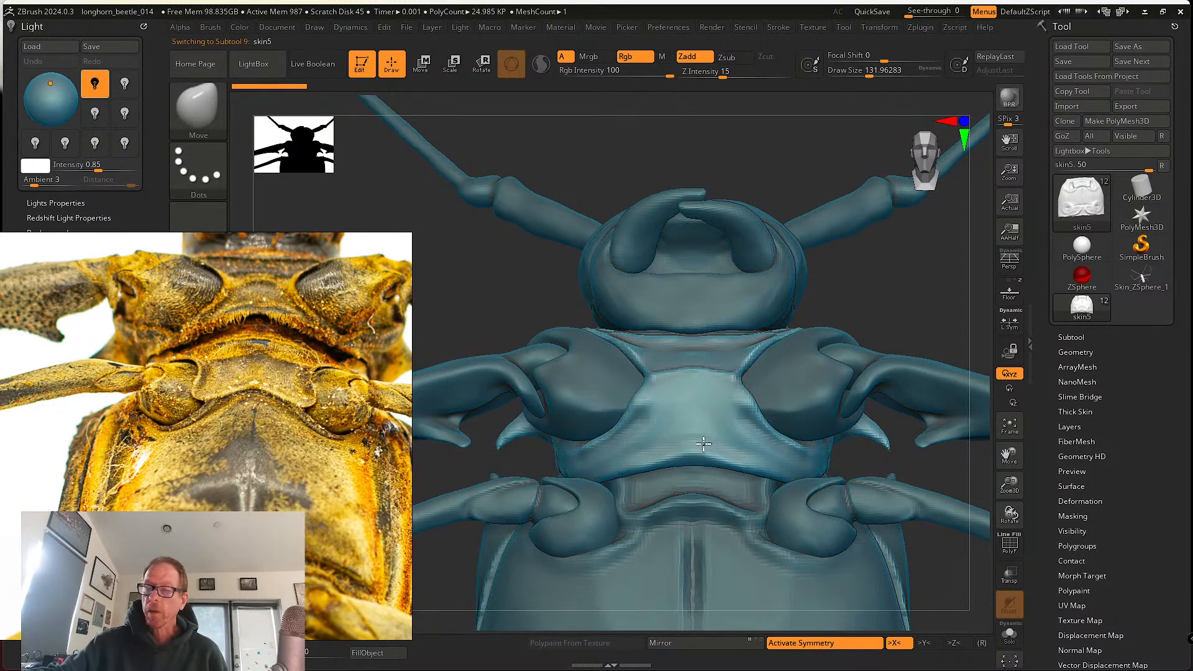
left_click_drag(704, 443, 701, 446)
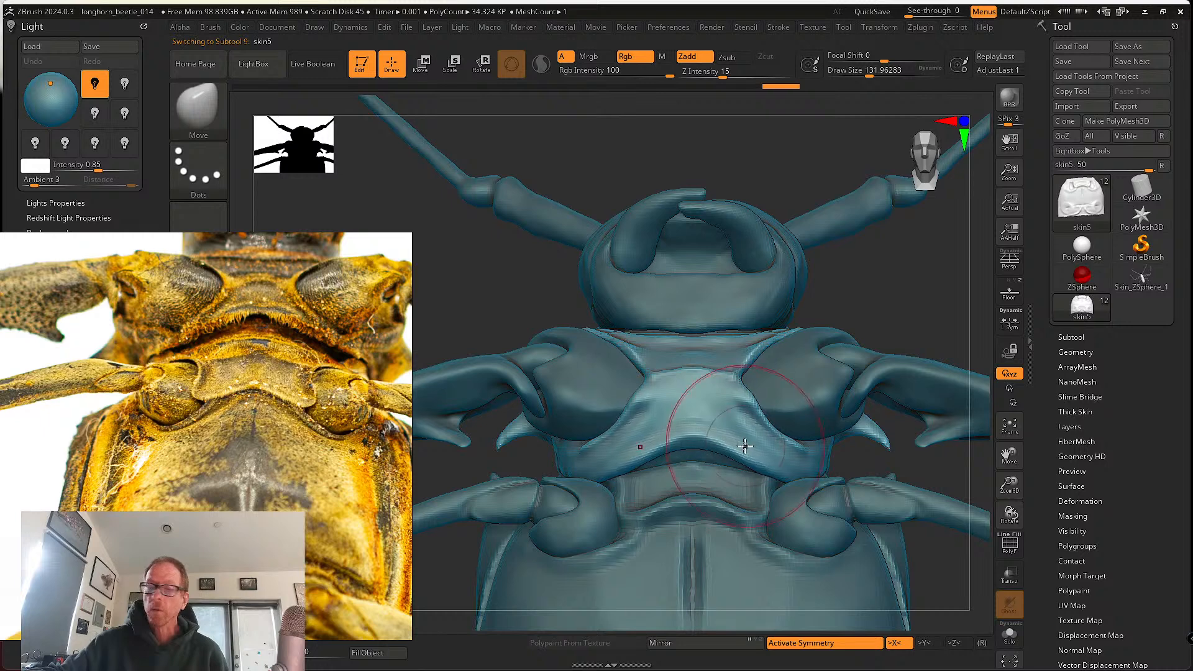
mouse_move(745, 446)
right_mouse_down()
mouse_move(727, 433)
mouse_move(747, 426)
right_mouse_up()
key("s")
left_click_drag(743, 411, 735, 412)
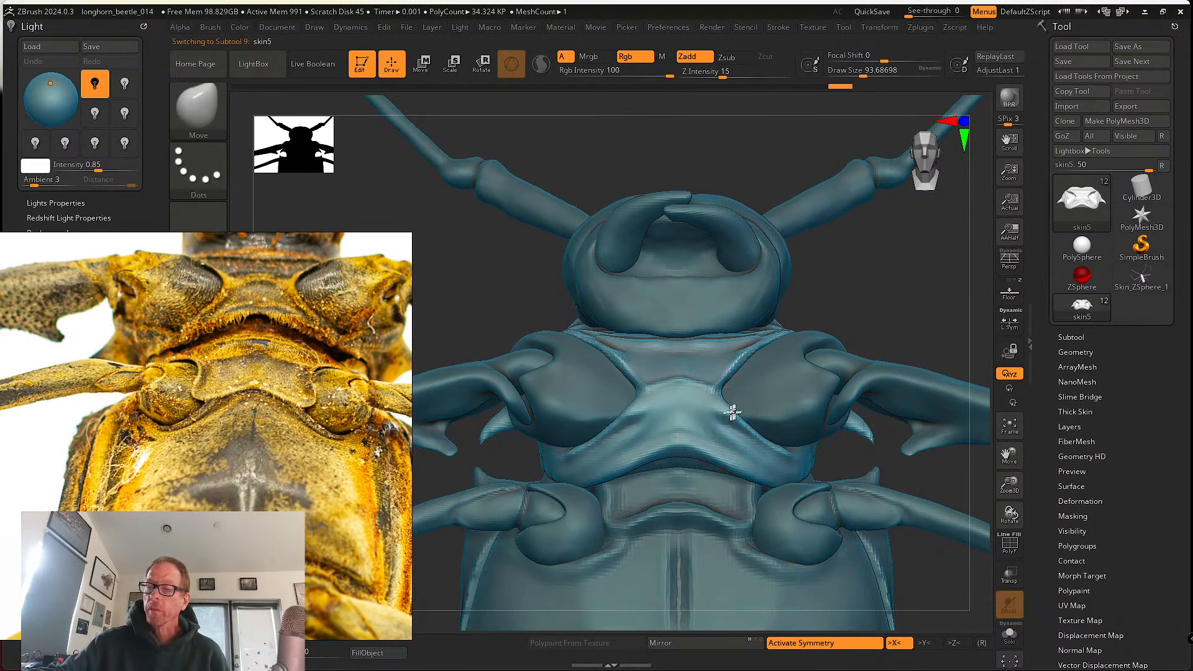
right_click_drag(733, 457, 733, 412, "alt")
- Set the Move brush draw size to about 136 and make the large underside plate skin7_1 active
key("s")
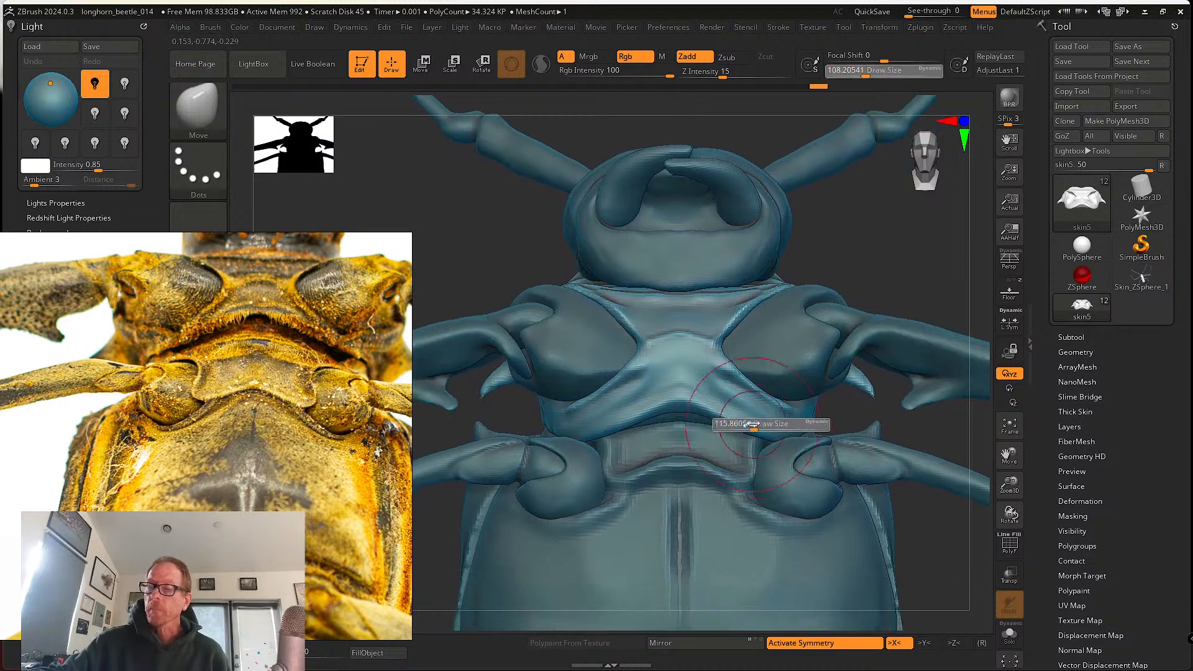
left_click_drag(748, 426, 755, 425)
left_click(736, 464, "alt")
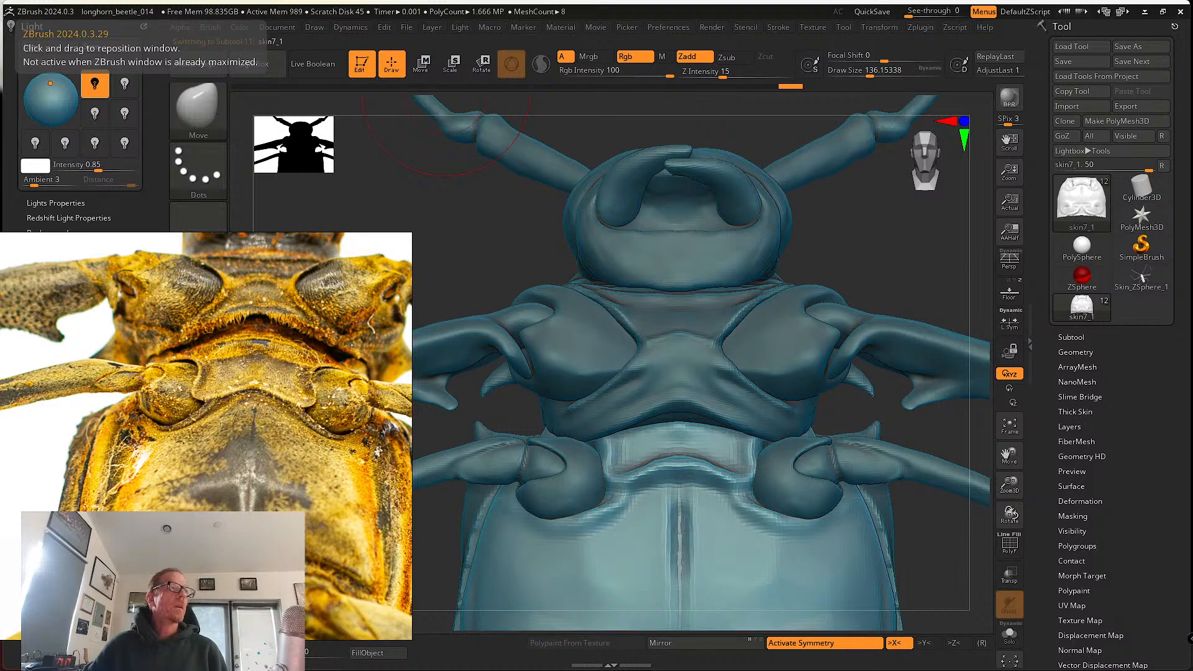
- Switch to the browser with the Bloopatone YouTube channel and place its window clear of the reference photo
key("alt+Tab")
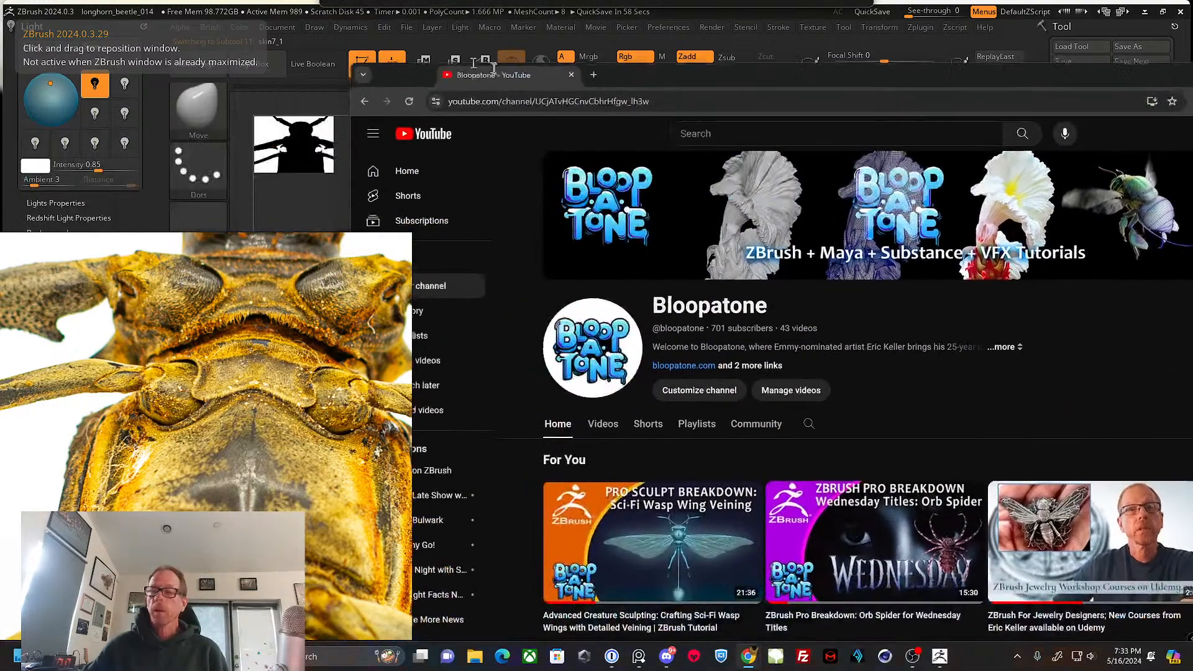
scroll(659, 304, "down", 1)
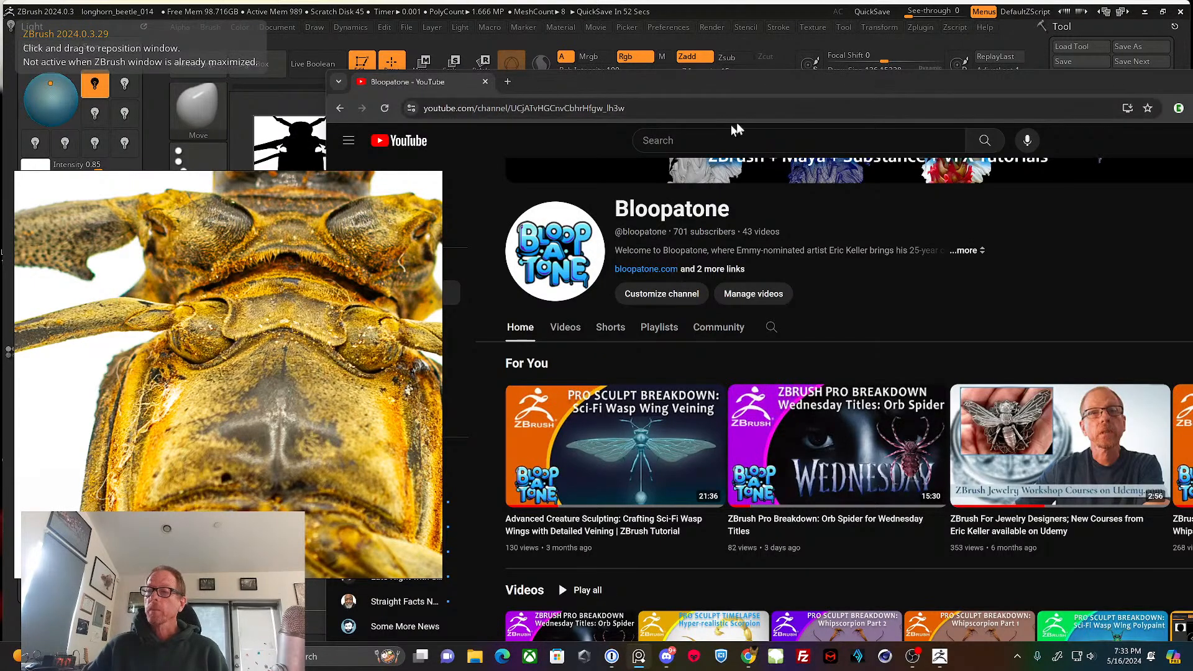
left_click_drag(726, 95, 649, 61)
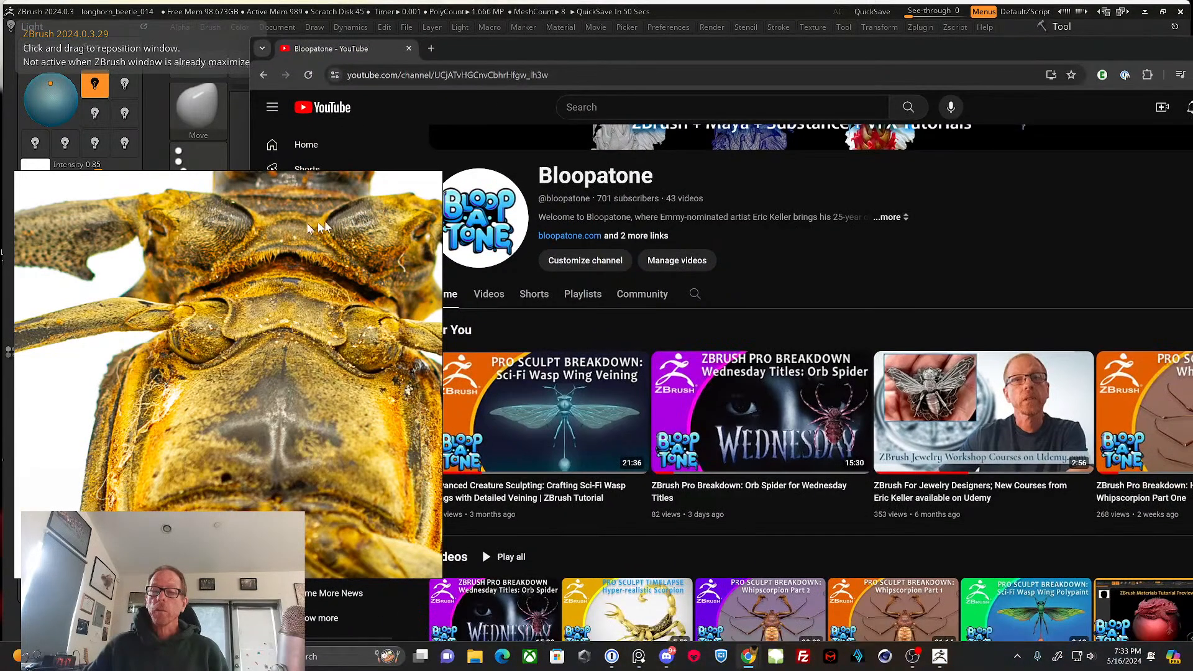
scroll(559, 328, "down", 2)
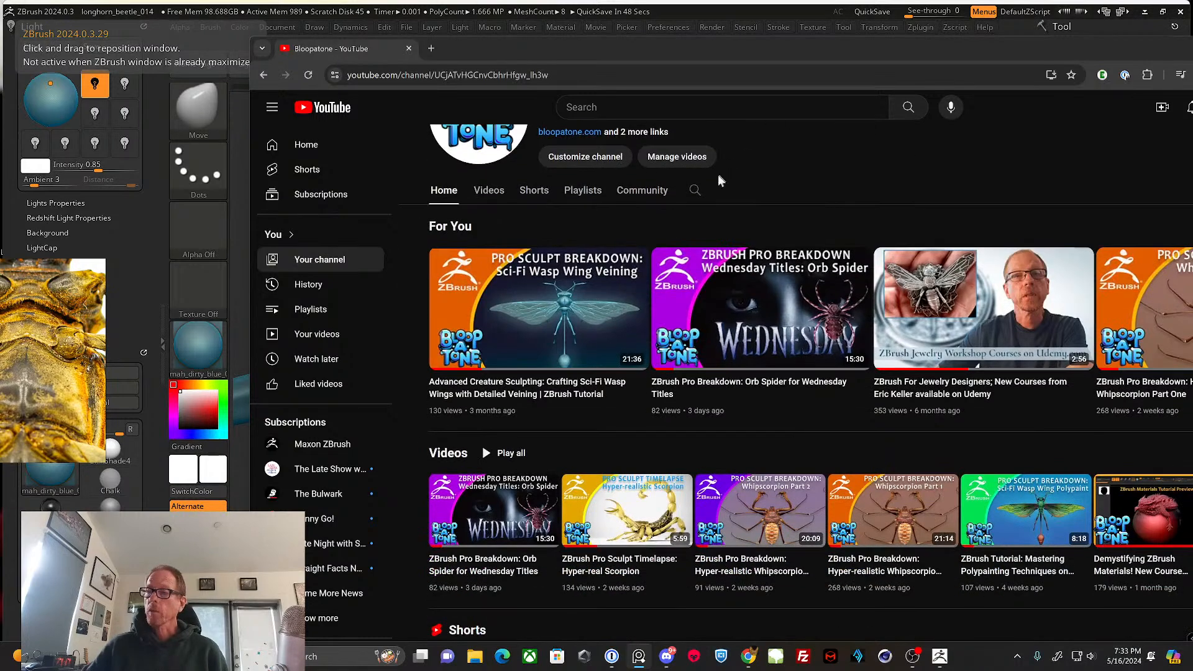
left_click_drag(780, 53, 634, 58)
mouse_move(593, 398)
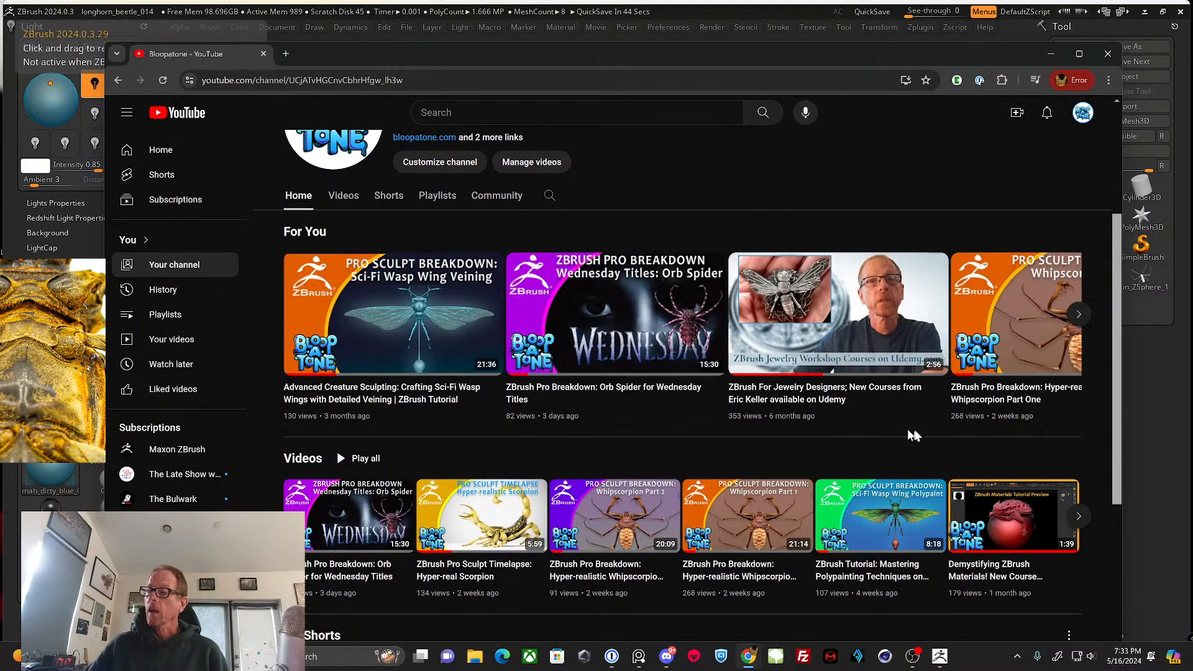
- Look through the channel's featured videos, uploads and Shorts, and return to the channel banner
mouse_move(845, 423)
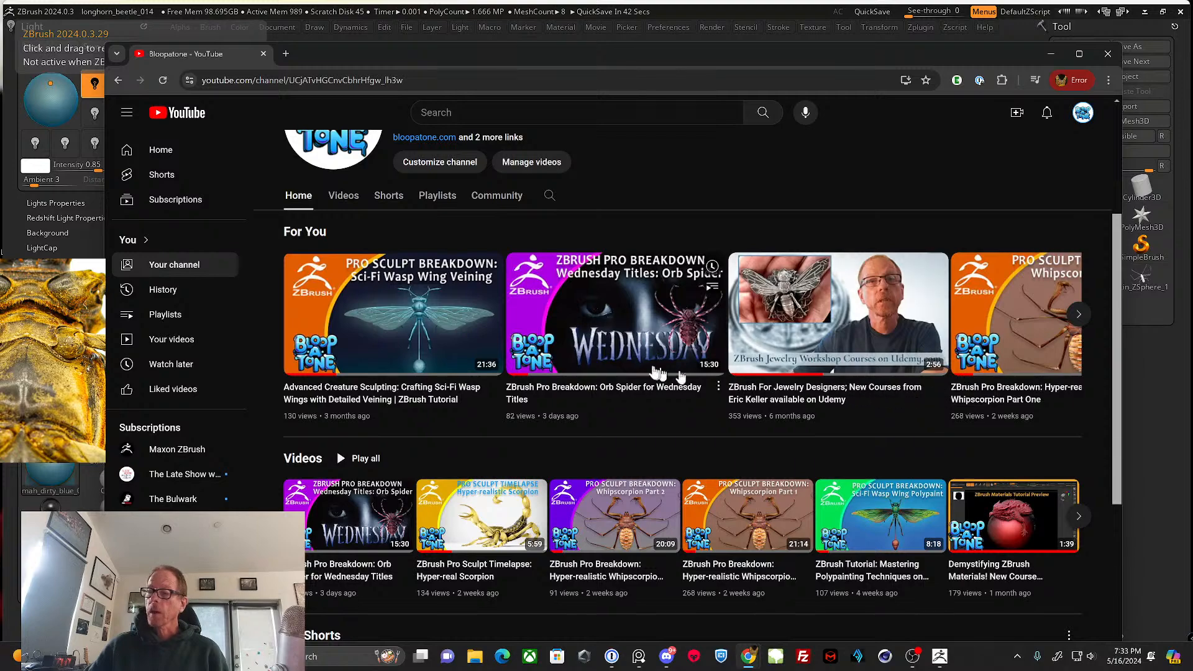
scroll(777, 401, "down", 4)
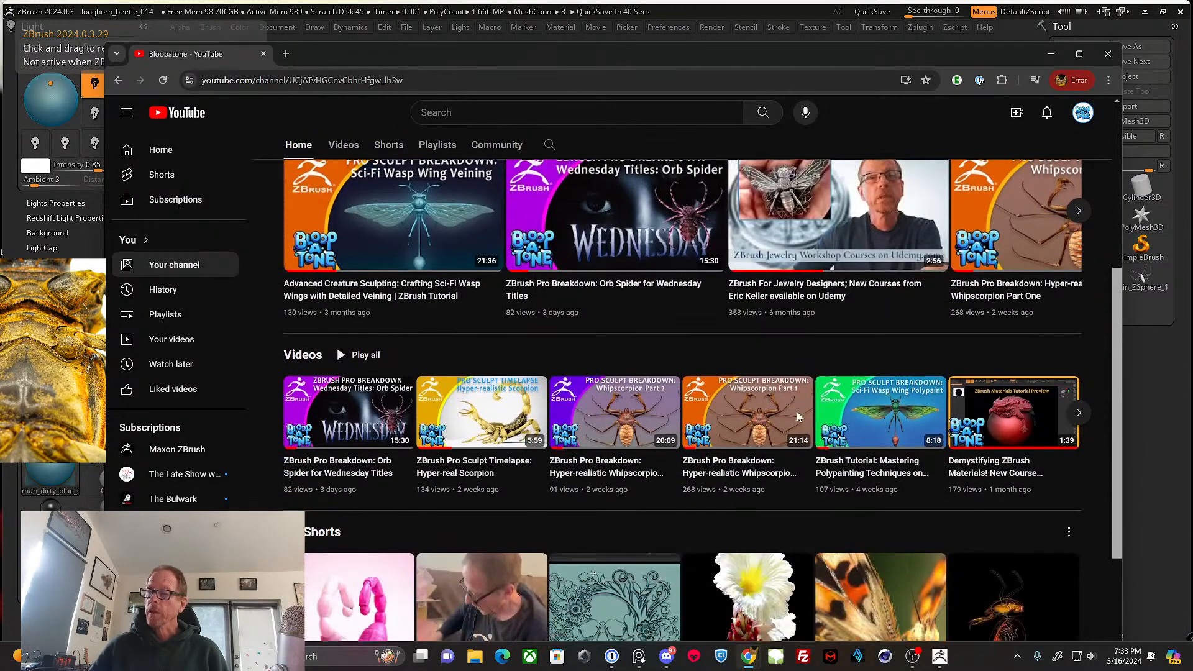
scroll(607, 359, "up", 5)
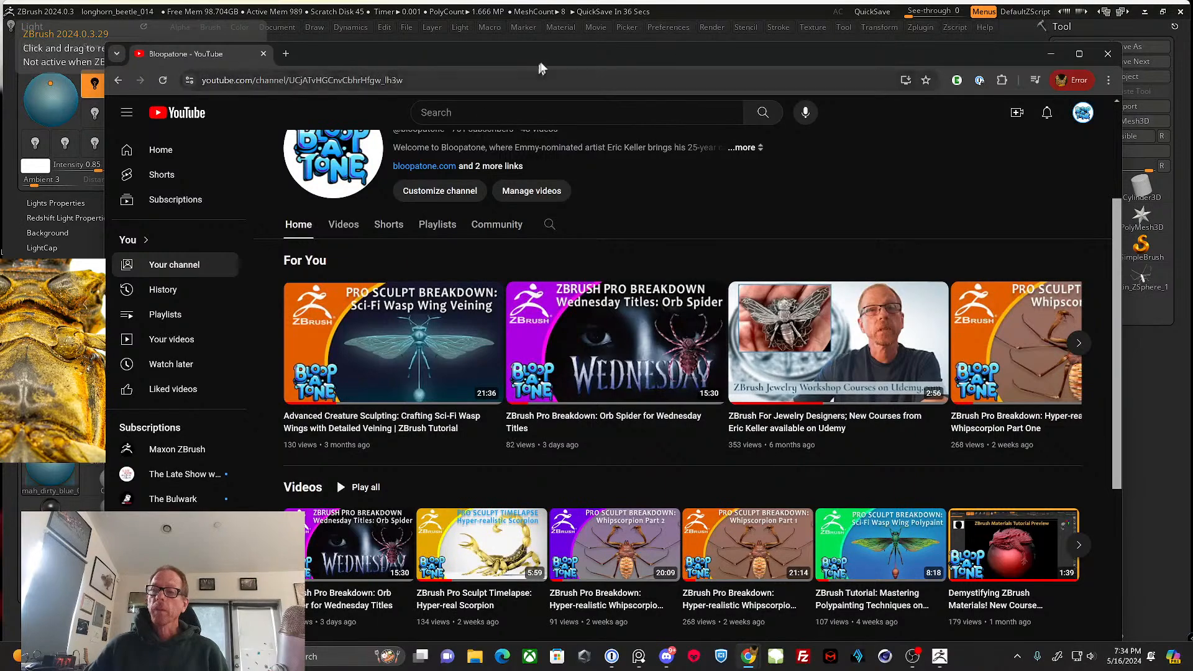
left_click_drag(551, 59, 542, 75)
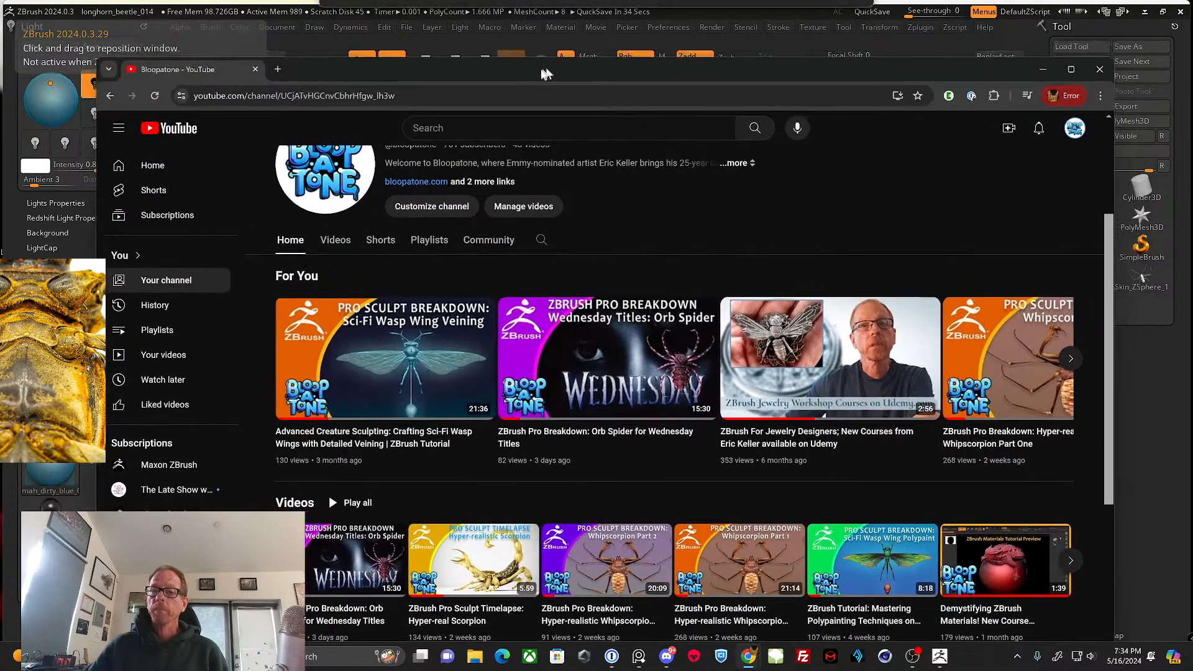
scroll(570, 233, "up", 2)
scroll(568, 235, "up", 1)
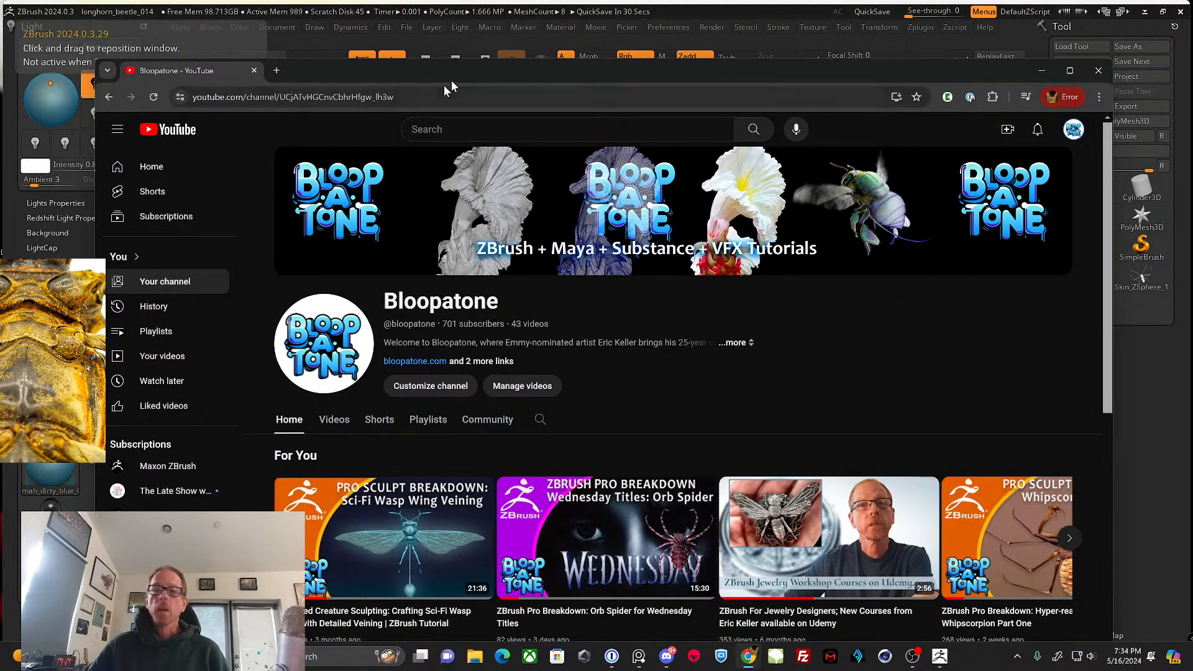
- Move the YouTube window aside, bring up the Udemy search results and look over the instructor's ZBrush courses
mouse_move(471, 77)
left_mouse_down()
mouse_move(48, 75)
mouse_move(3, 56)
left_mouse_up()
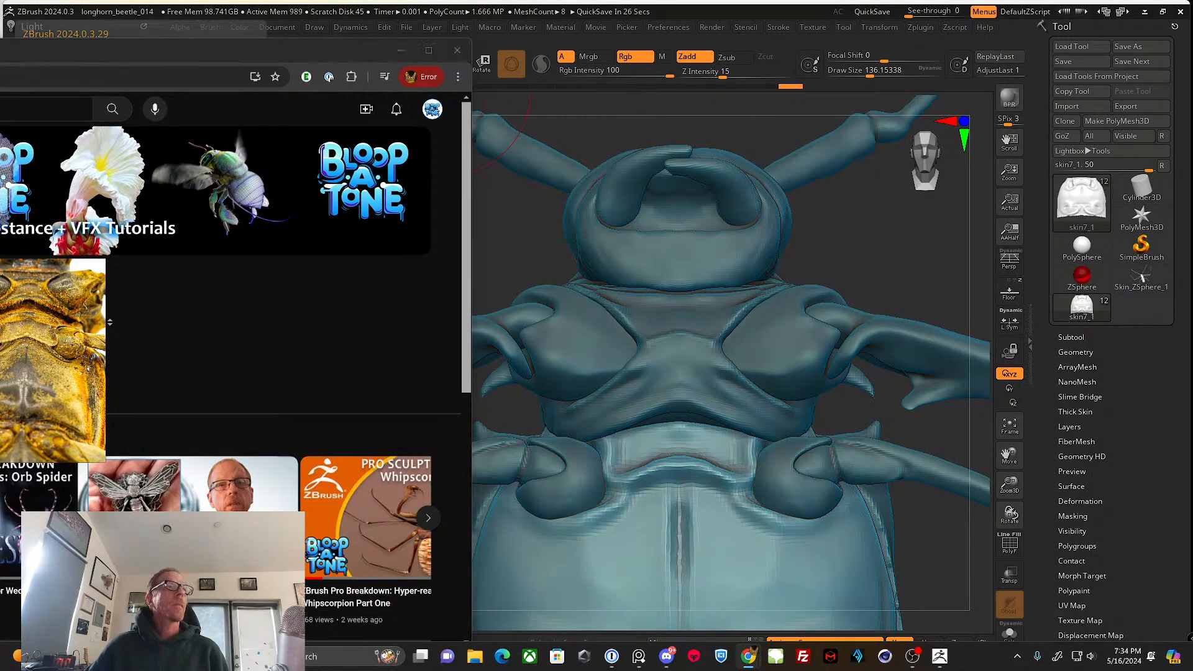
left_click_drag(0, 93, 789, 66)
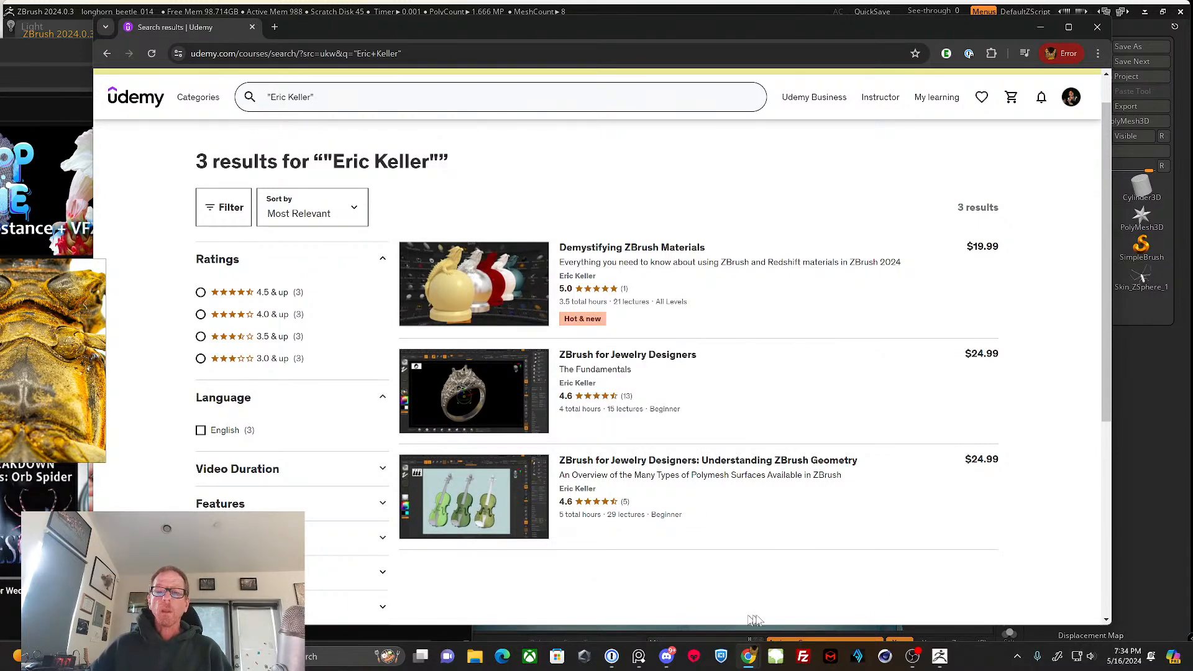
mouse_move(495, 394)
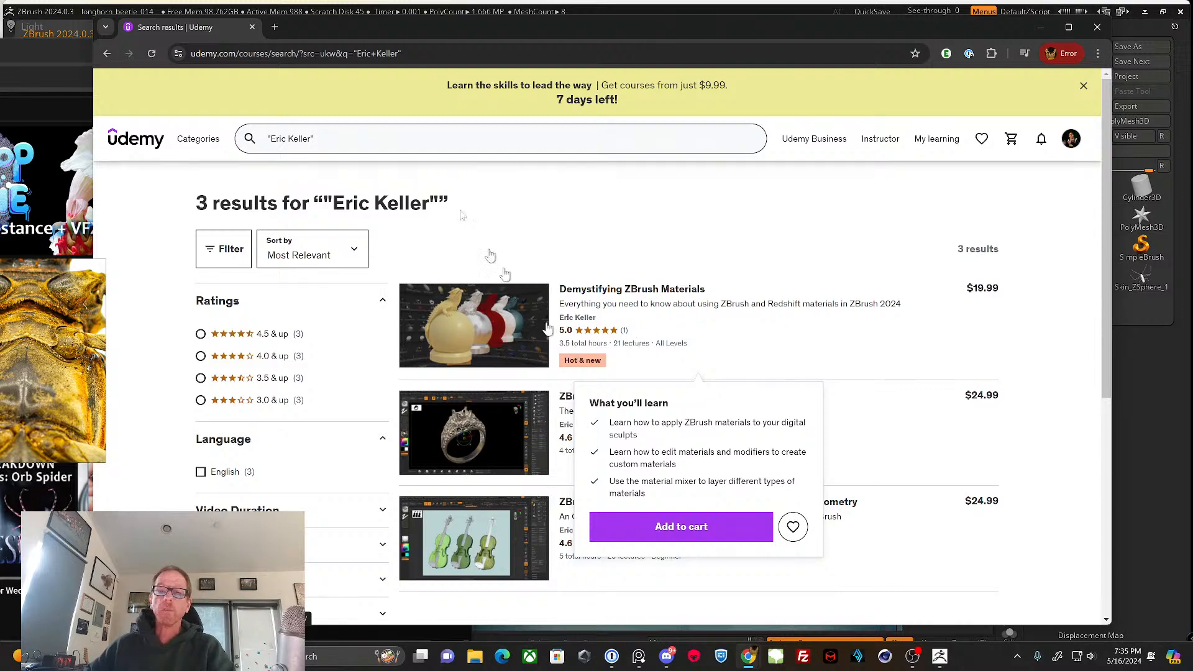
- Look over the Gnomon Workshop page for the orchid mantis course and return to the instructor's course overview
mouse_move(494, 41)
left_mouse_down()
mouse_move(252, 102)
mouse_move(21, 110)
mouse_move(0, 56)
mouse_move(509, 57)
left_mouse_up()
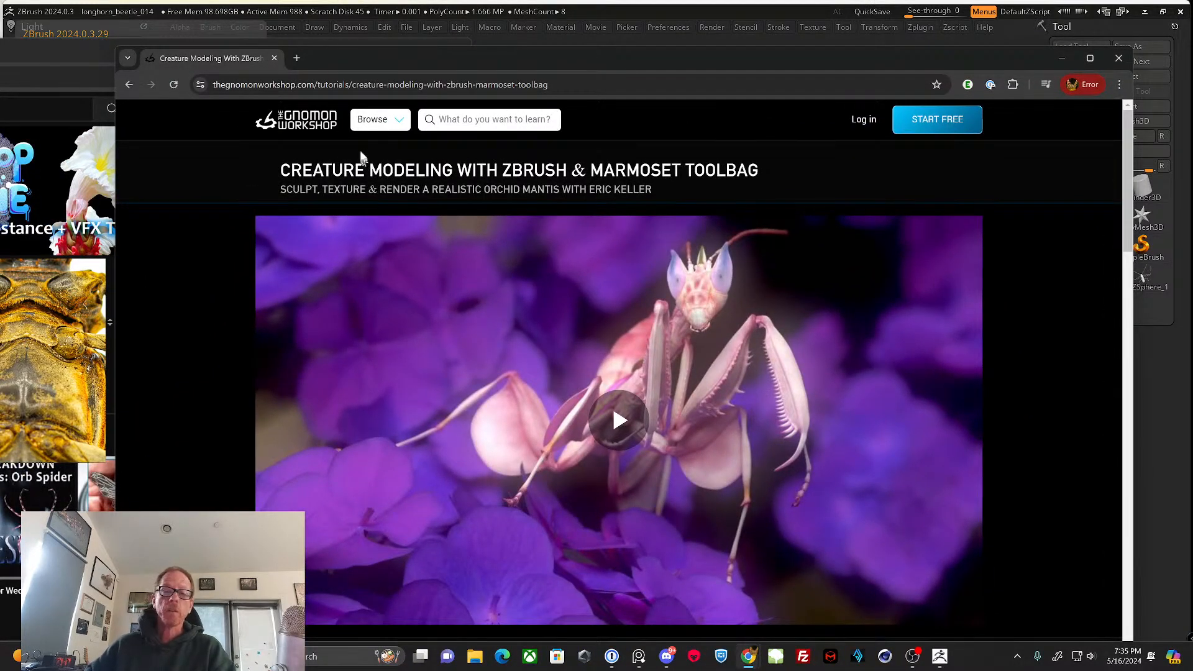
scroll(394, 269, "down", 2)
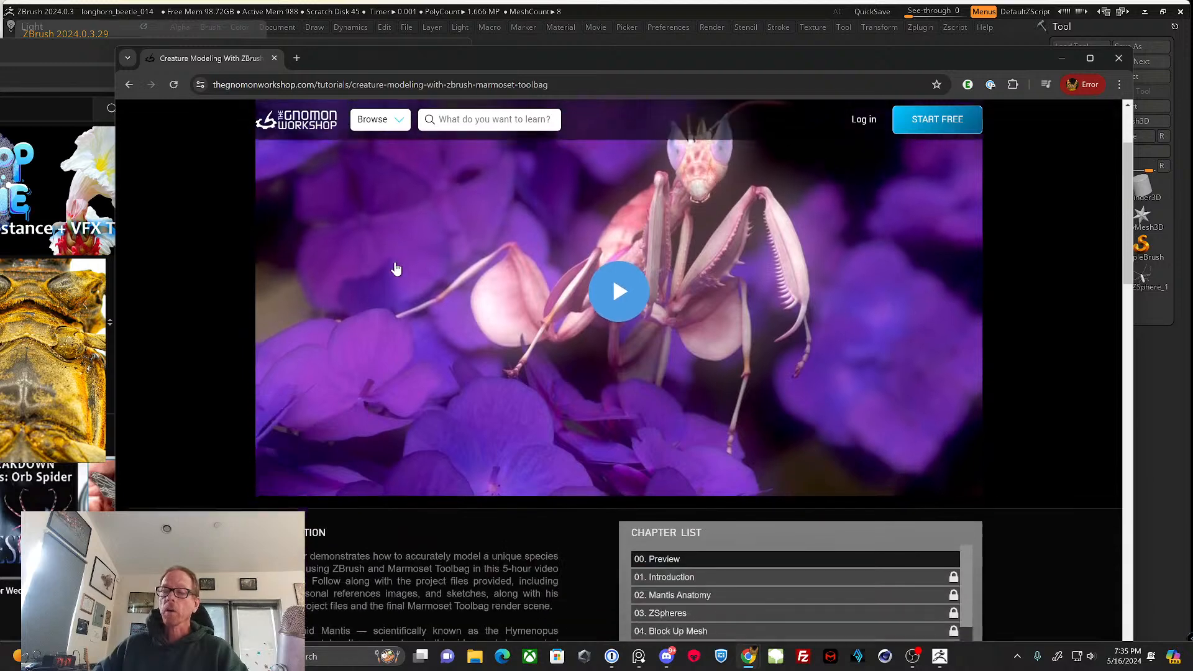
scroll(280, 186, "up", 1)
left_click(129, 85)
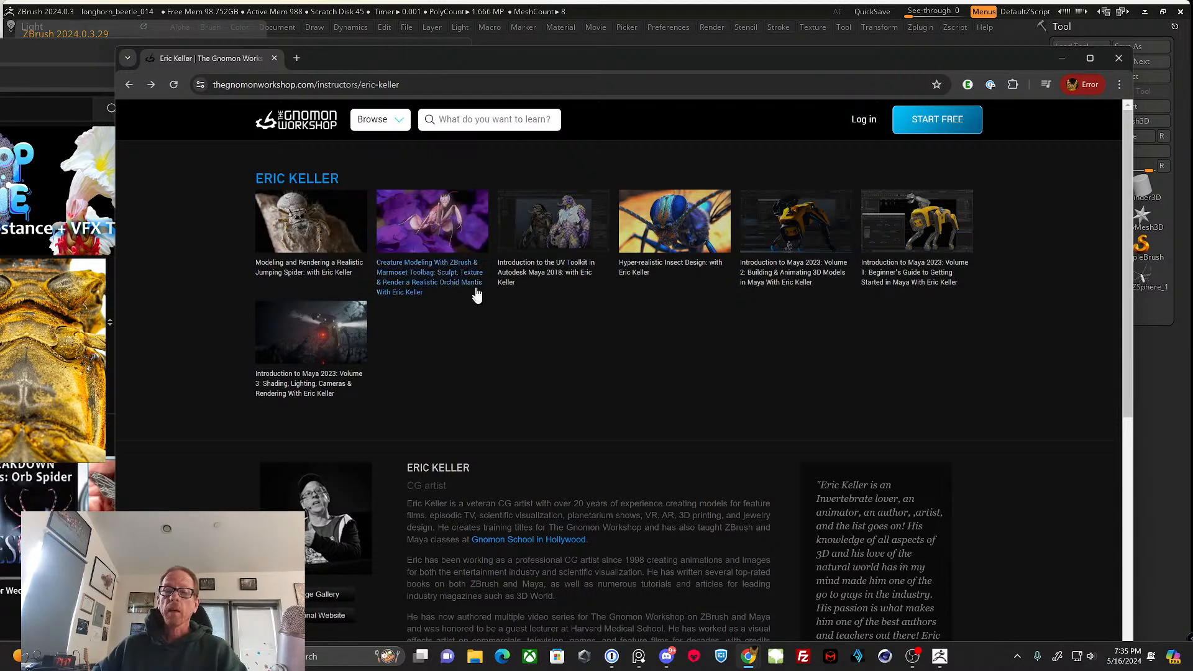
- Move the Gnomon Workshop window aside and look over the home page of the instructor's bloopatone.com website
left_click_drag(497, 61, 0, 62)
left_click_drag(0, 118, 576, 21)
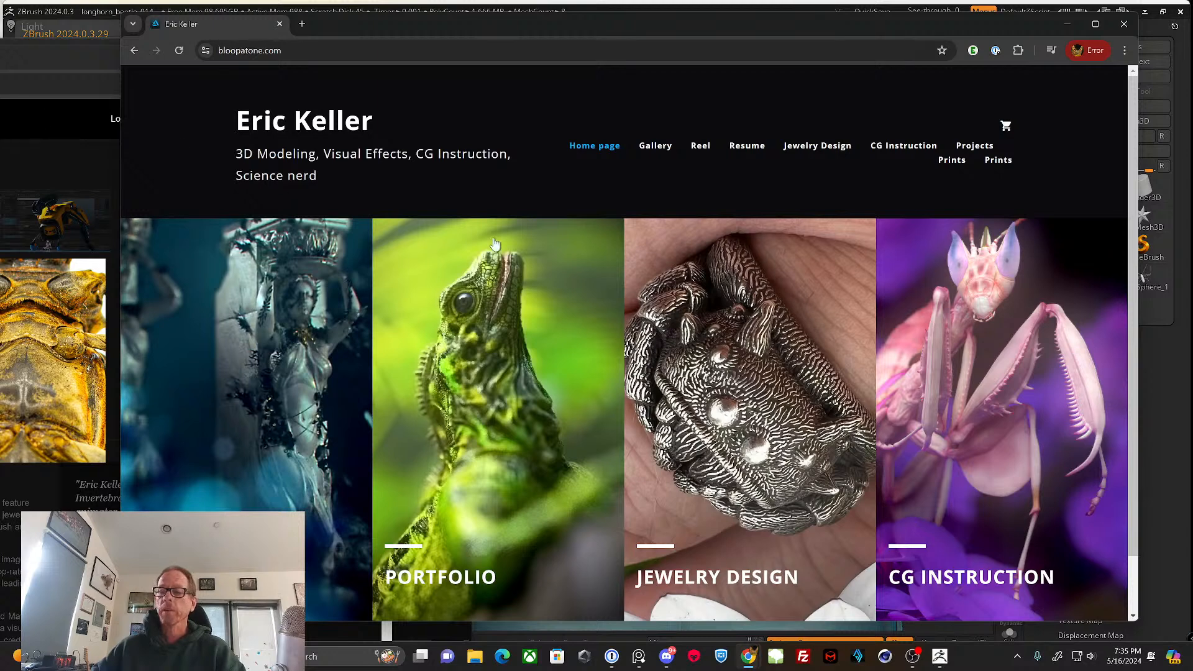
scroll(557, 344, "down", 1)
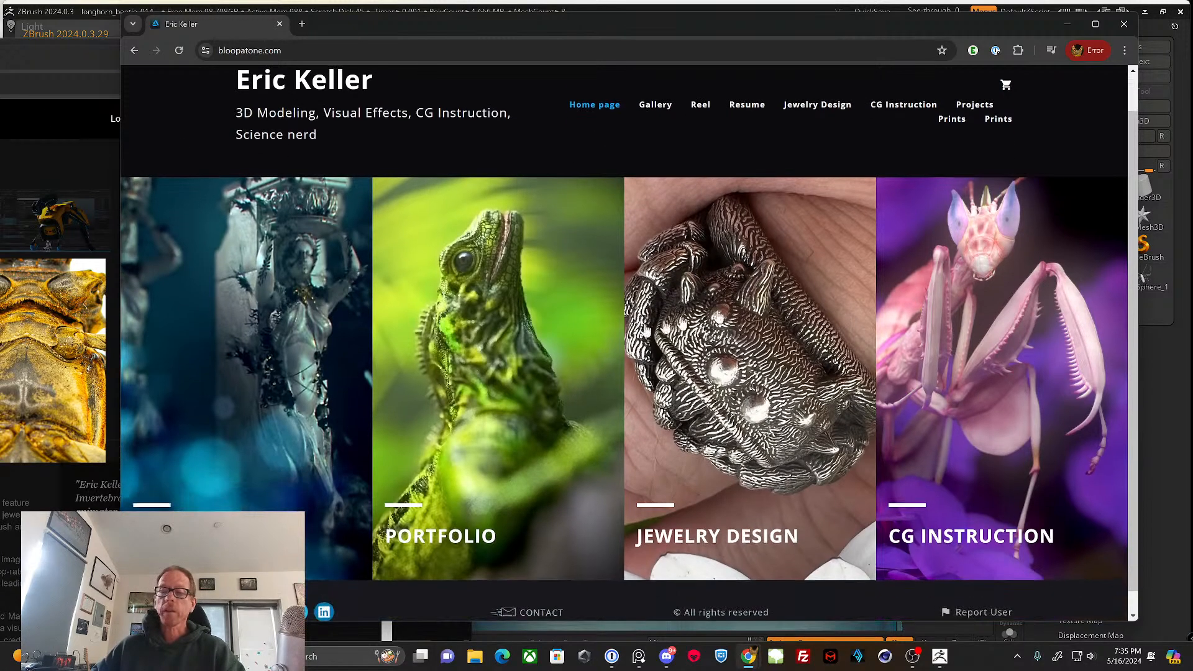
scroll(557, 343, "up", 1)
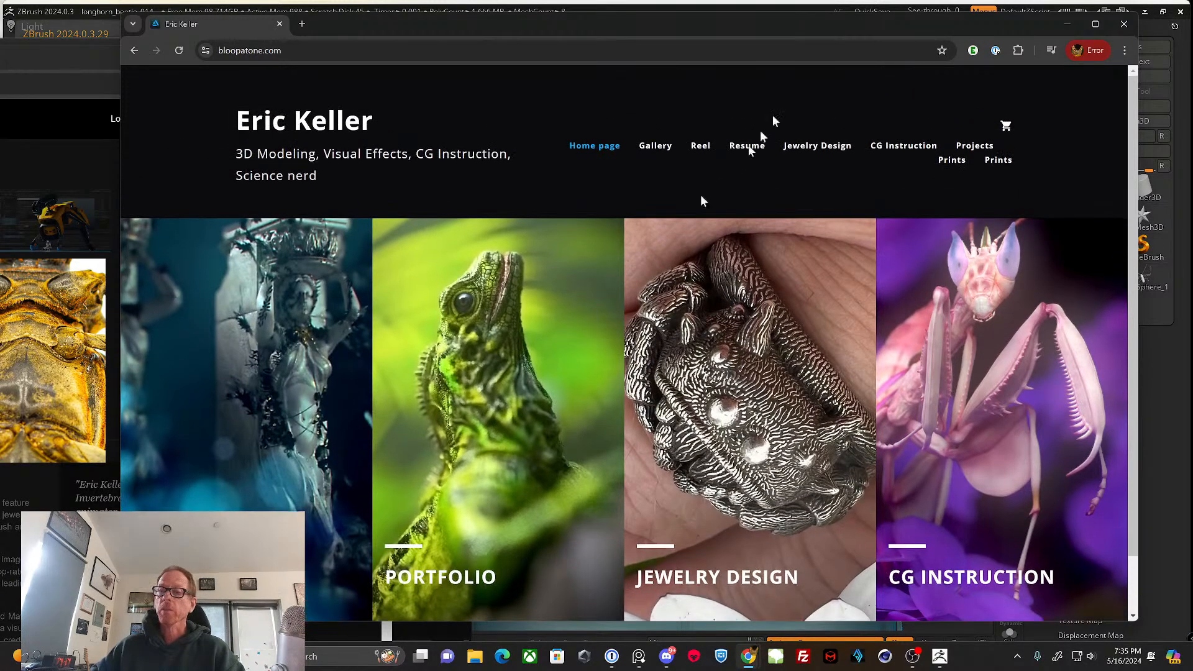
- Close the portfolio website, Gnomon Workshop and YouTube windows to return to the beetle sculpt in ZBrush
left_click_drag(830, 26, 535, 70)
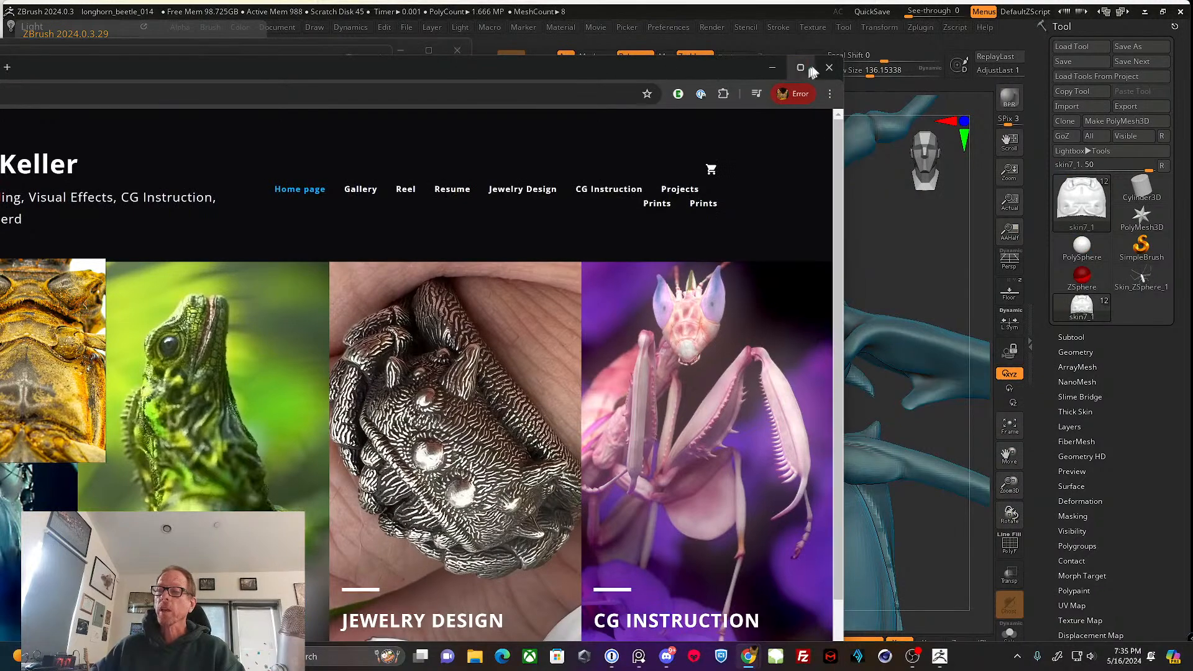
left_click(830, 69)
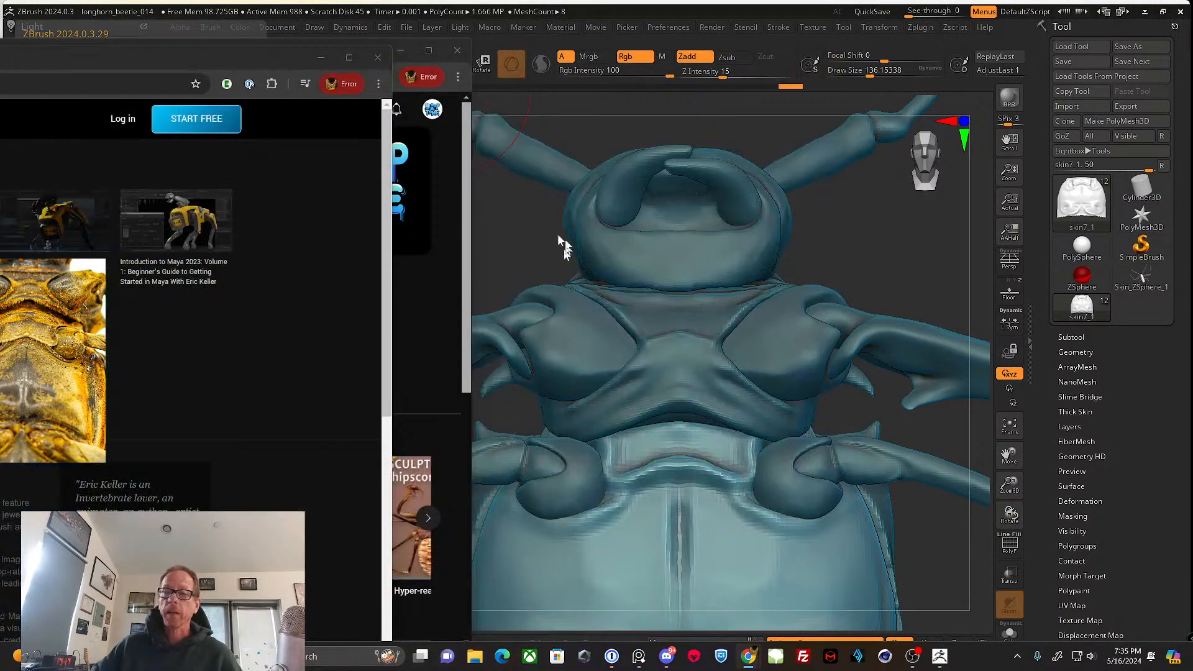
left_click(374, 60)
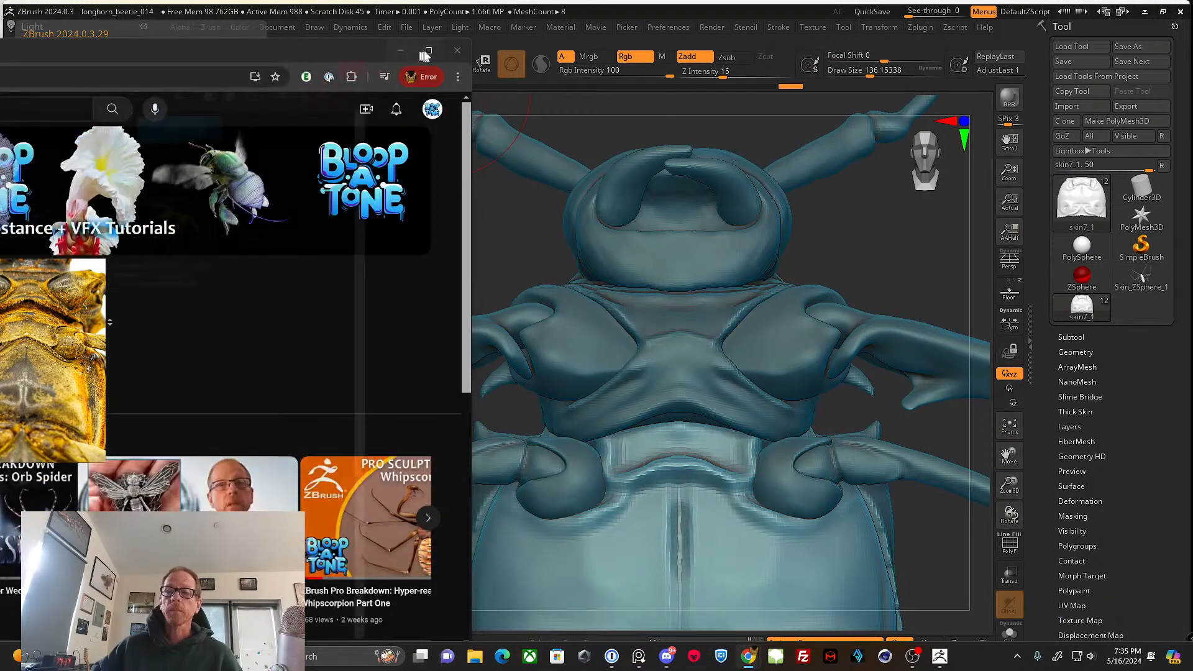
left_click(455, 50)
- Reposition and rescale the beetle reference photo beside the sculpt, with the sculpt's underside in close view
right_click_drag(49, 320, 239, 379)
scroll(239, 379, "down", 4)
middle_click_drag(240, 379, 93, 340)
scroll(177, 371, "up", 3)
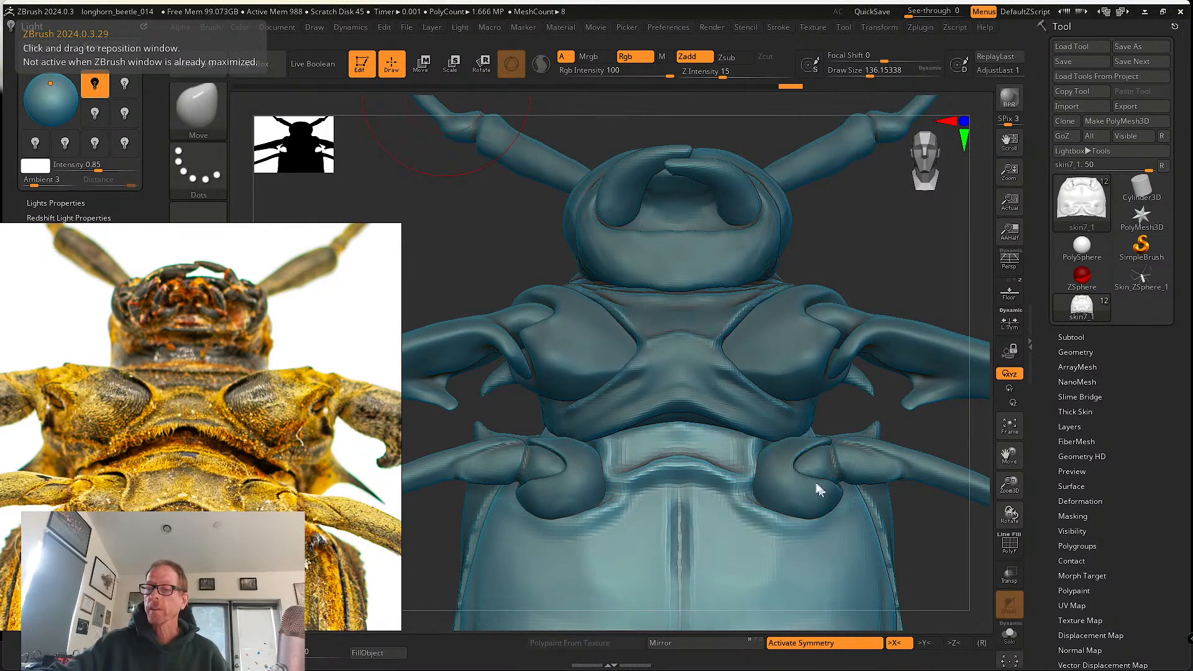
scroll(739, 457, "up", 2)
scroll(740, 466, "up", 3)
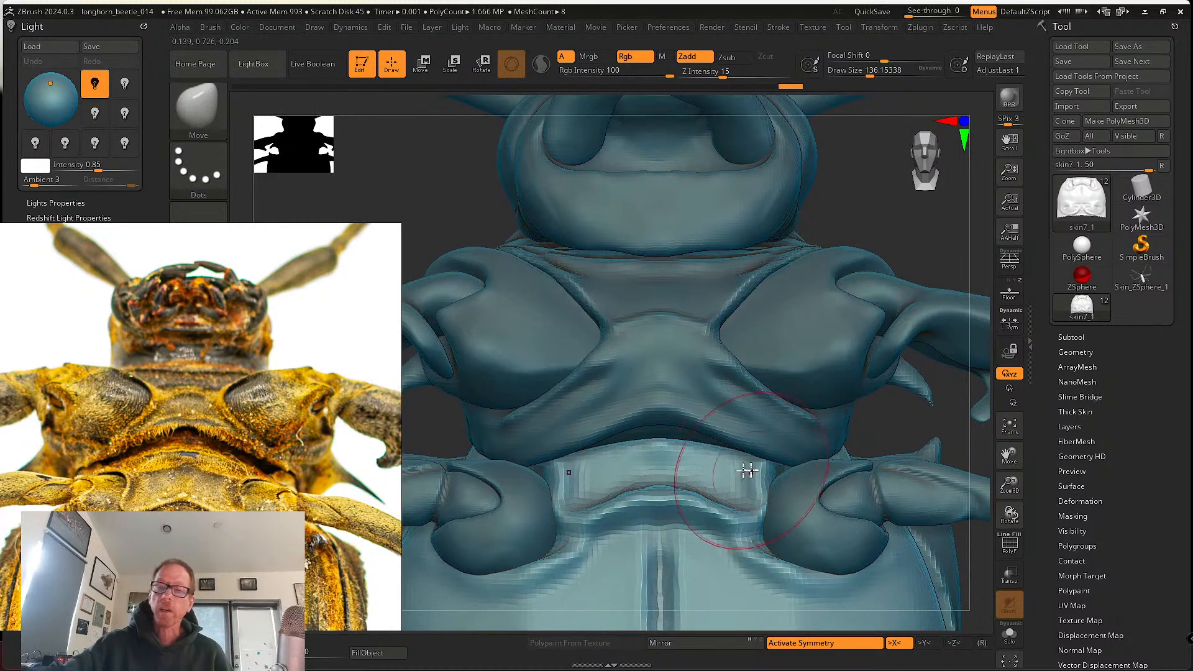
left_click_drag(300, 327, 302, 462)
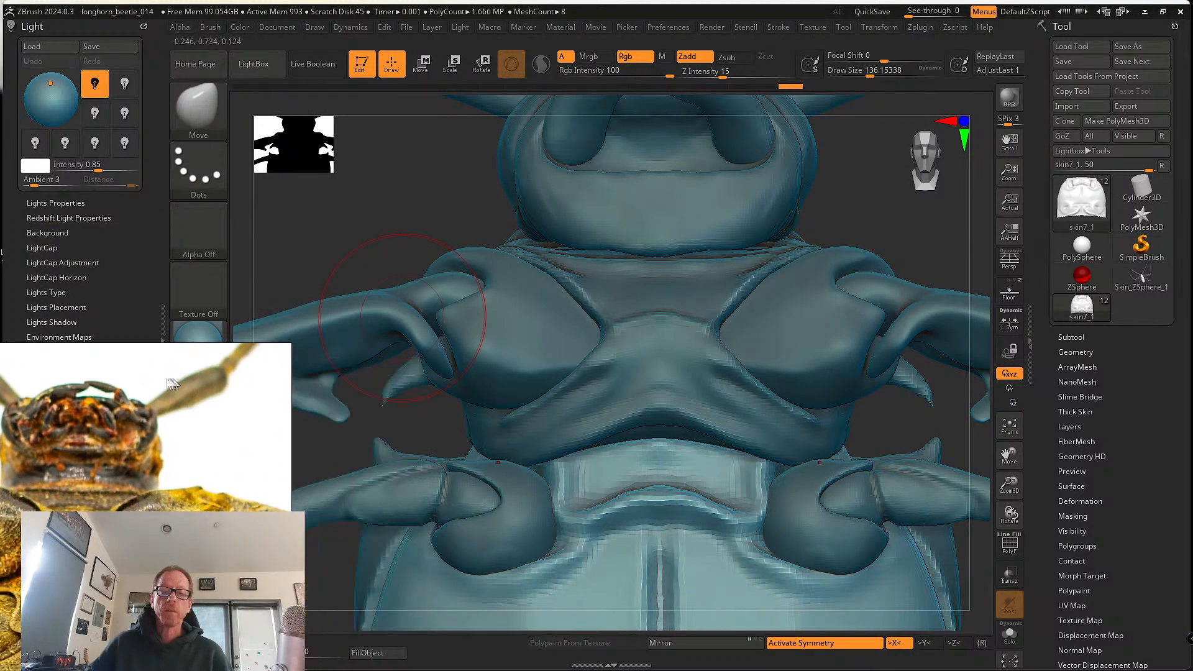
- Build up the narrow plate between the middle leg bases with the tw ClayTubes brush at a draw size of about 62
left_click(194, 110)
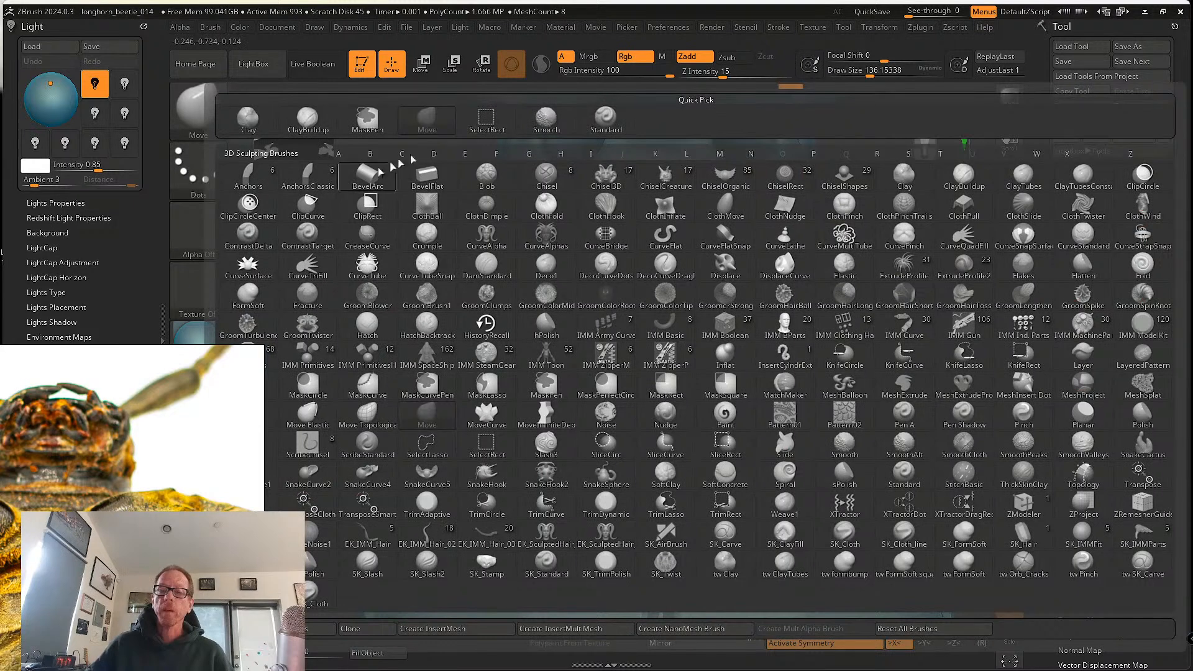
left_click(793, 564)
key("s")
mouse_move(710, 462)
left_mouse_down()
mouse_move(671, 479)
mouse_move(714, 474)
mouse_move(747, 498)
mouse_move(716, 460)
mouse_move(645, 485)
left_mouse_up()
right_click_drag(675, 457, 646, 394, "ctrl")
right_click_drag(669, 452, 655, 402, "alt")
mouse_move(609, 435)
left_mouse_down()
mouse_move(626, 407)
mouse_move(692, 408)
mouse_move(677, 421)
left_mouse_up()
right_click_drag(686, 424, 692, 410)
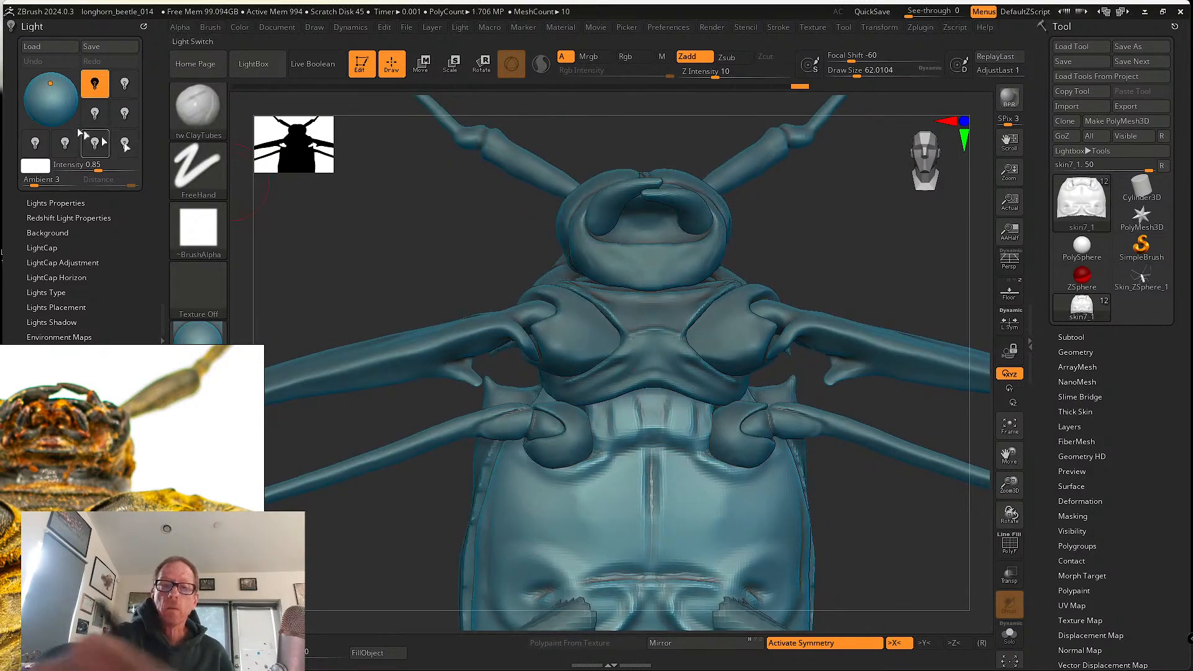
- Lower the light direction and adjust the narrow plate's shape with the Move brush at a draw size of about 90
left_click(55, 107)
left_click(200, 113)
left_click(427, 119)
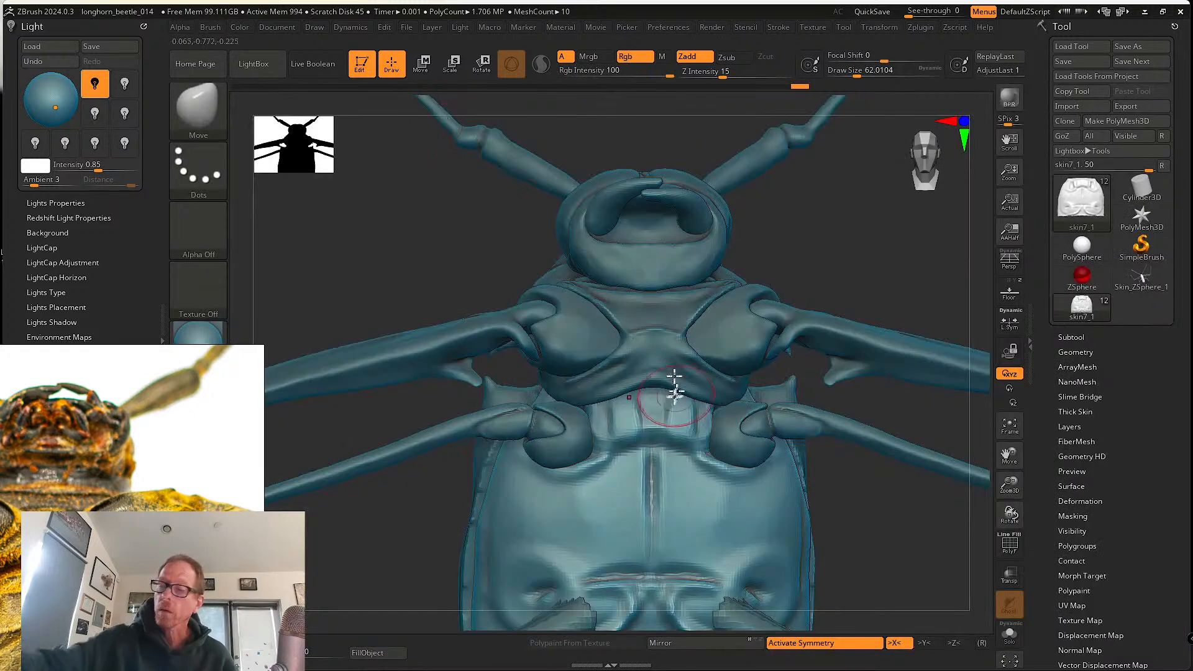
left_click_drag(653, 380, 655, 397)
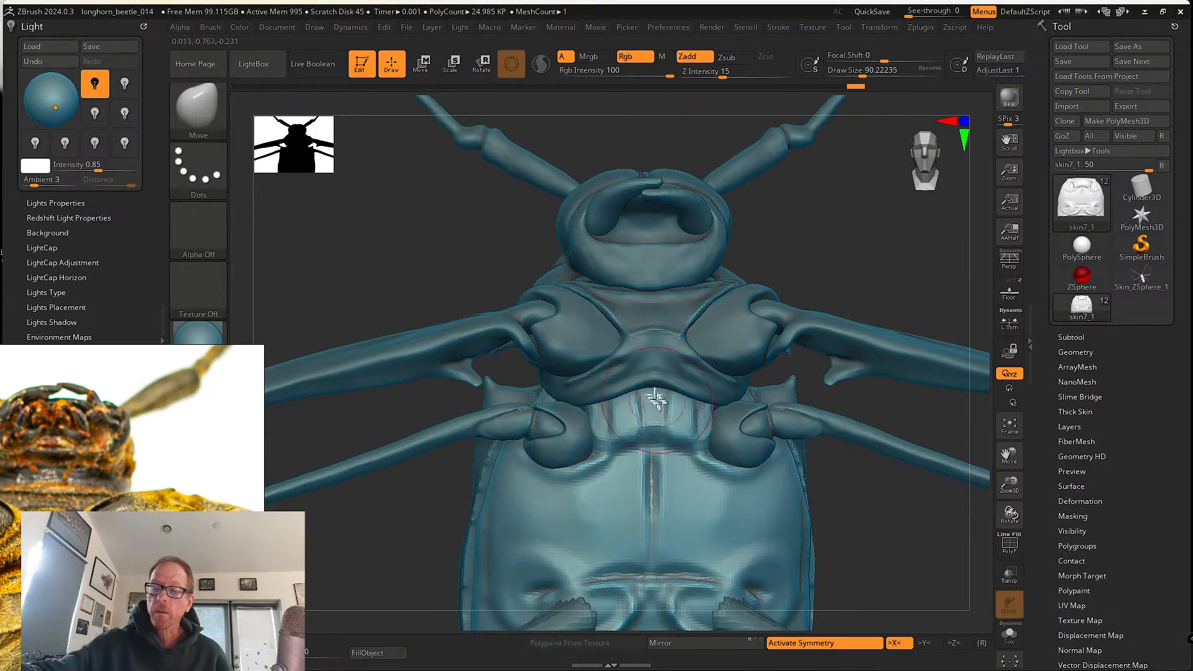
right_click_drag(685, 404, 690, 413)
left_click_drag(690, 412, 693, 426)
right_click_drag(693, 426, 714, 447)
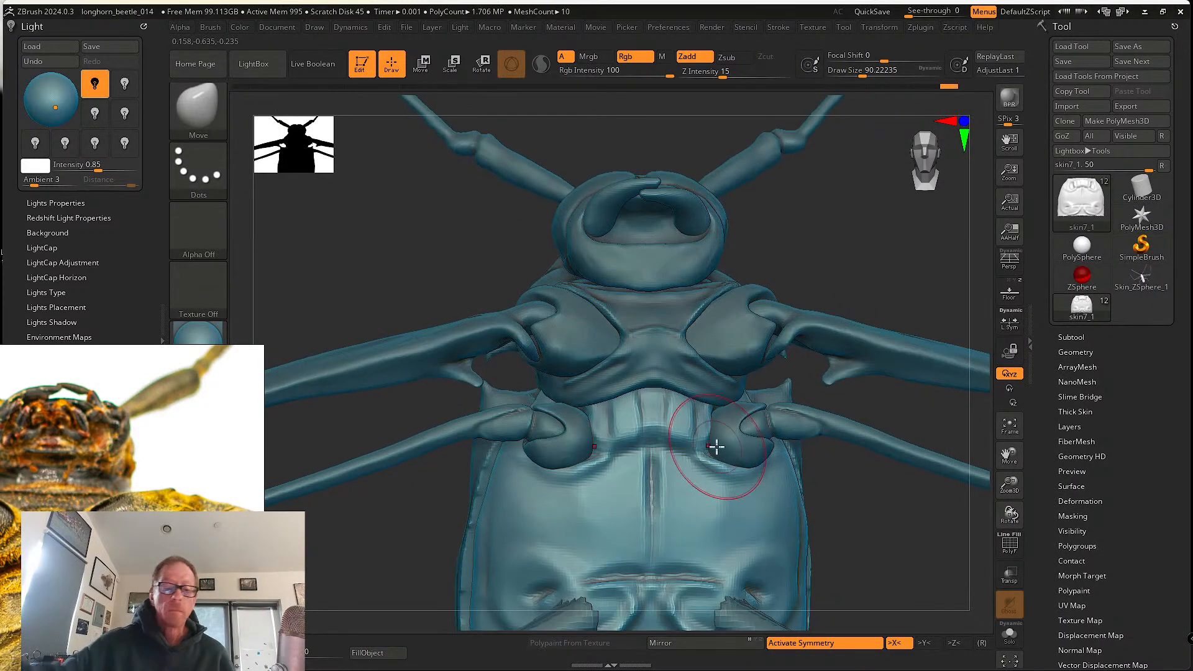
- Smooth the ridges on the narrow plate between the middle leg bases and set the Move brush's Z Intensity to 9
left_click_drag(92, 290, 173, 175)
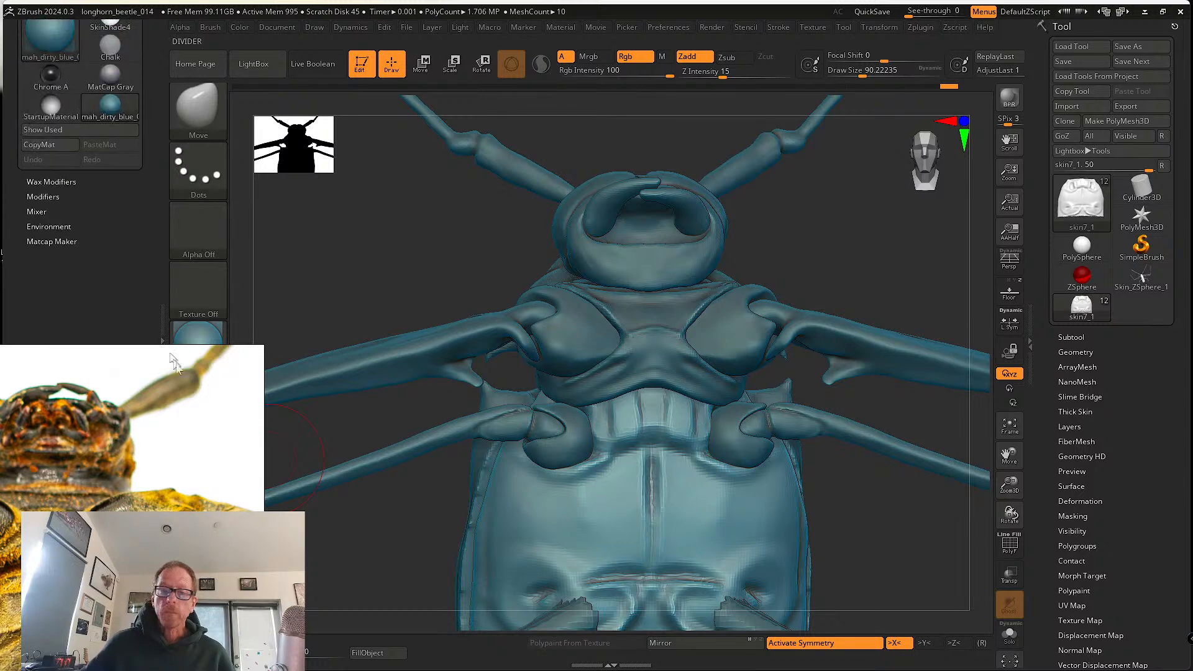
left_click_drag(155, 431, 218, 282)
scroll(116, 489, "up", 6)
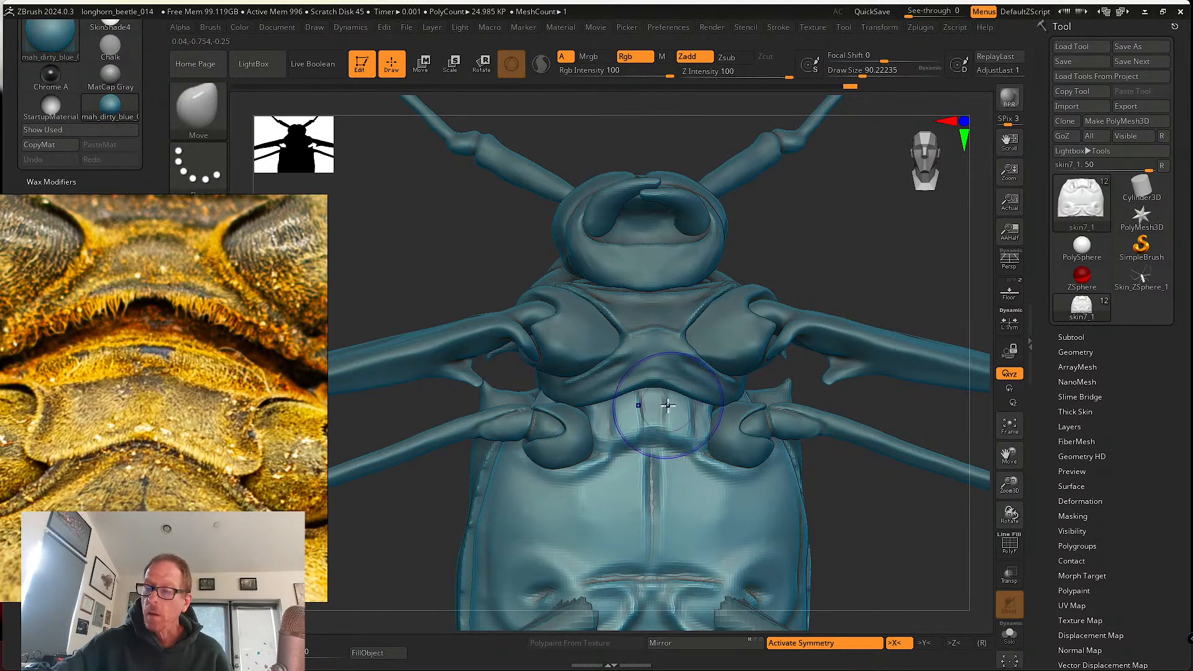
mouse_move(676, 408)
left_mouse_down()
mouse_move(669, 402)
mouse_move(700, 434)
left_mouse_up()
left_click(714, 74)
- Switch to the SK_Cloth brush and compare the narrow plate and surrounding underside with the reference photo
left_click(196, 107)
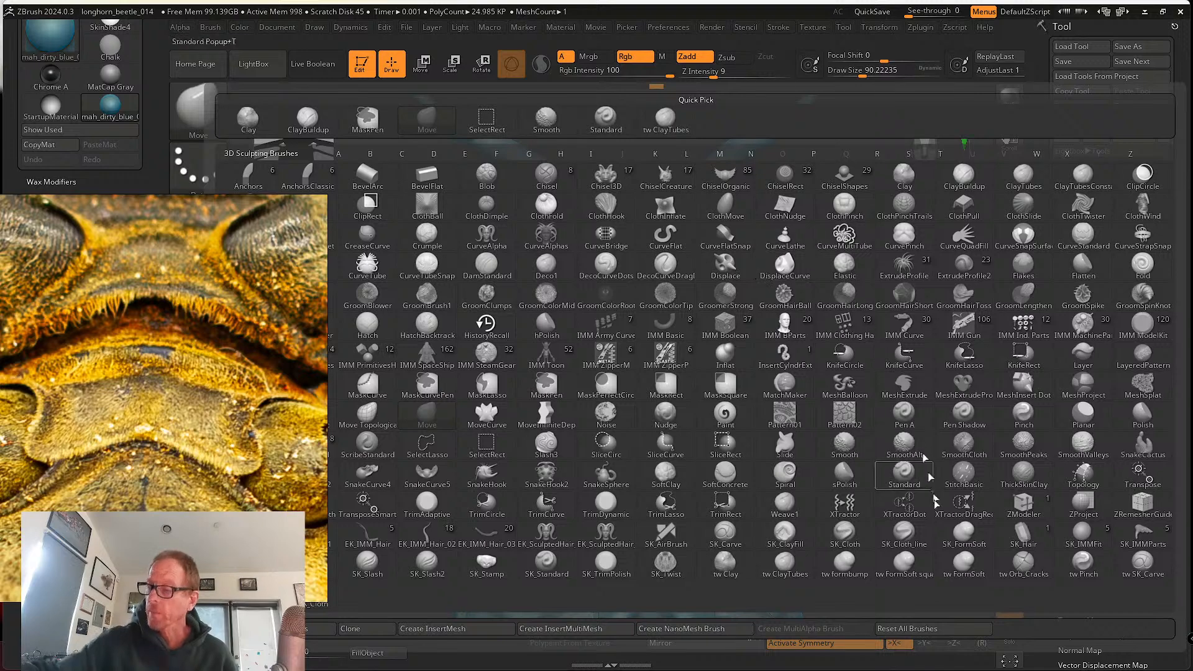
left_click(852, 536)
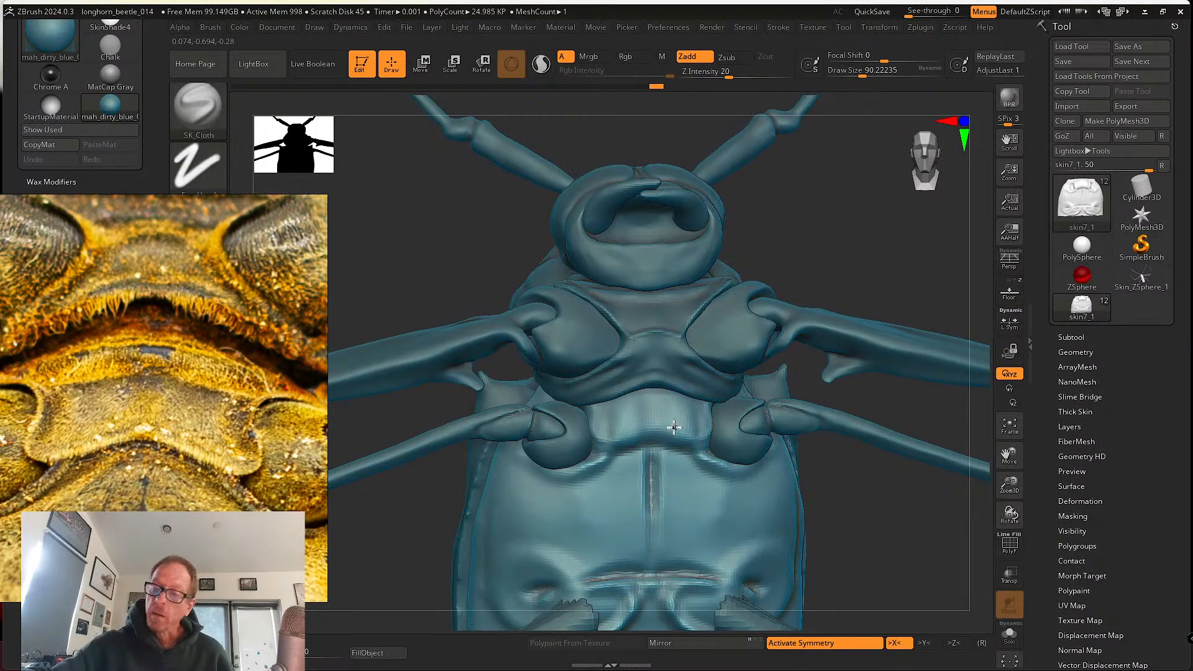
mouse_move(680, 428)
right_mouse_down()
mouse_move(631, 407)
mouse_move(621, 418)
right_mouse_up()
scroll(652, 466, "up", 5)
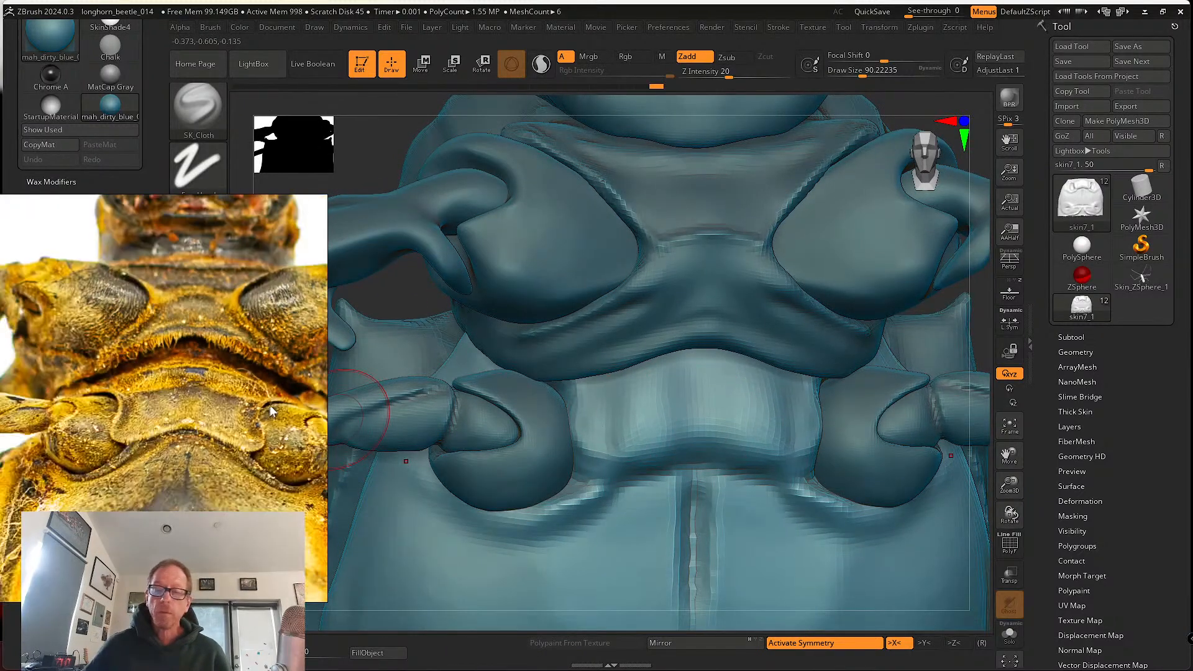
scroll(608, 371, "down", 5)
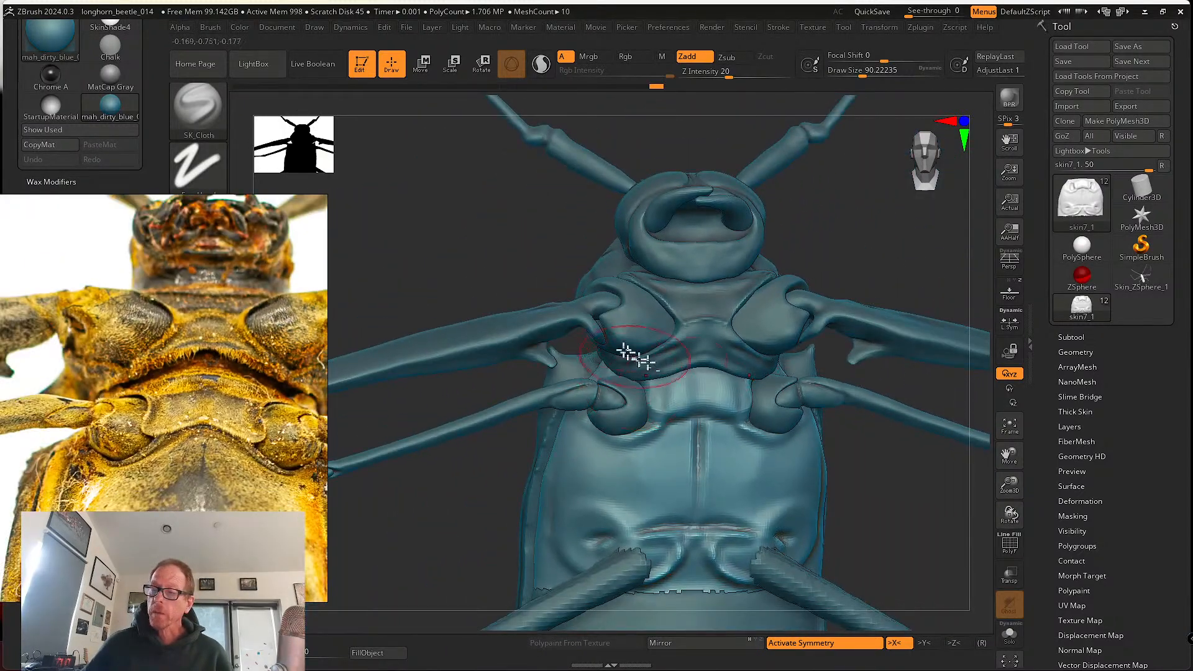
mouse_move(882, 485)
right_mouse_down()
mouse_move(903, 479)
mouse_move(871, 477)
right_mouse_up()
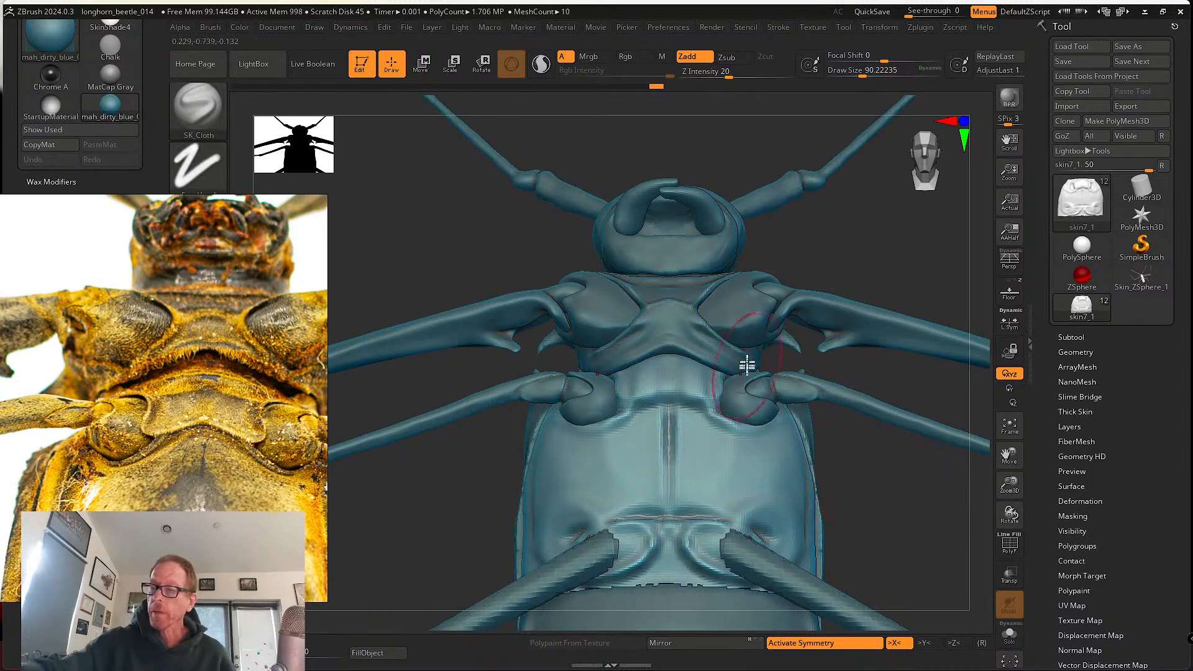
- Move the middle legs, subtool skin2, slightly toward the abdomen and make the plate skin7_1 active again
left_click(755, 405, "alt")
key("w")
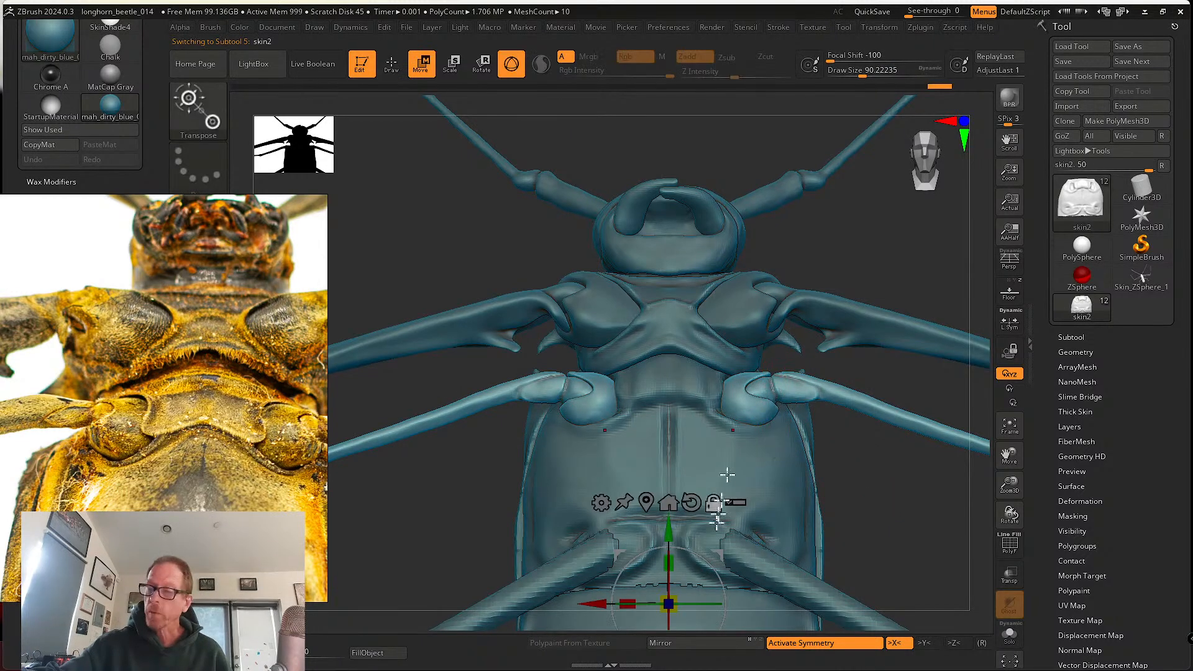
left_click_drag(670, 536, 674, 561)
left_click(747, 429, "alt")
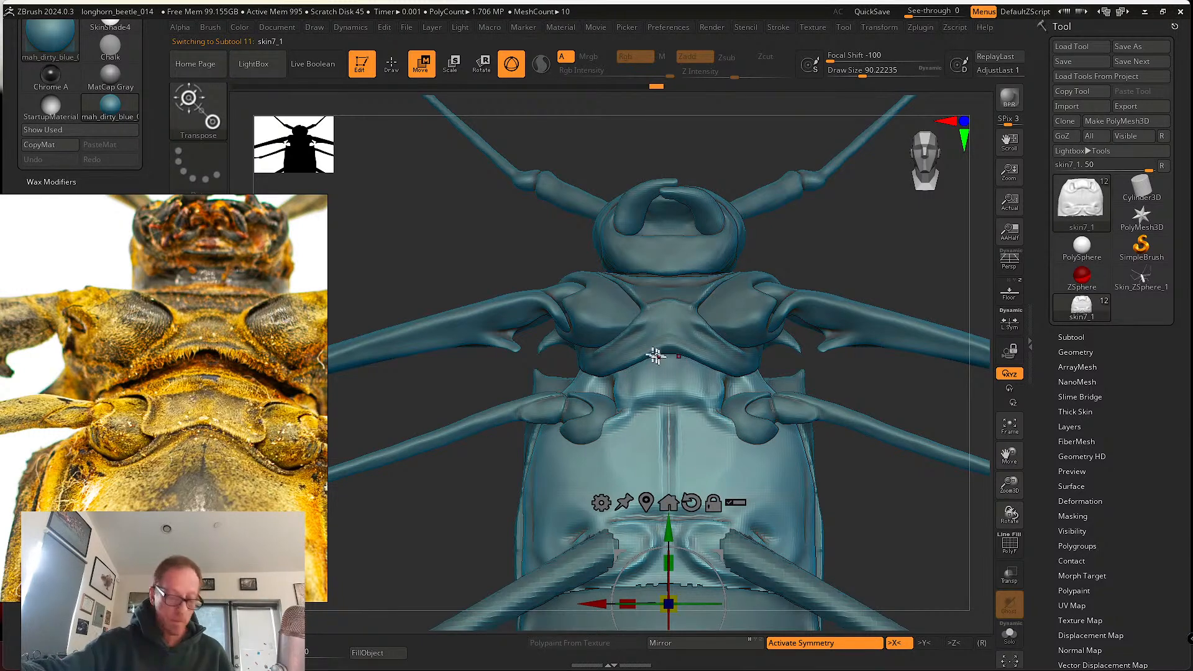
- Return to draw mode on skin7_1, set the draw size to about 46 and switch to the Move brush
key("q")
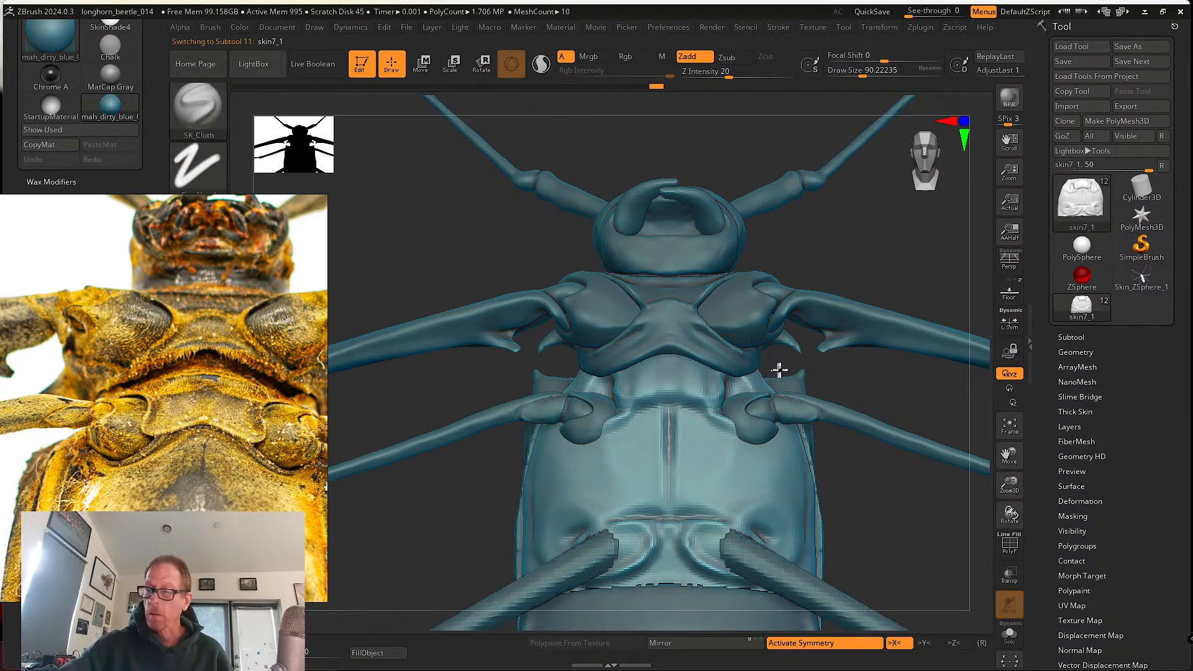
key("shift")
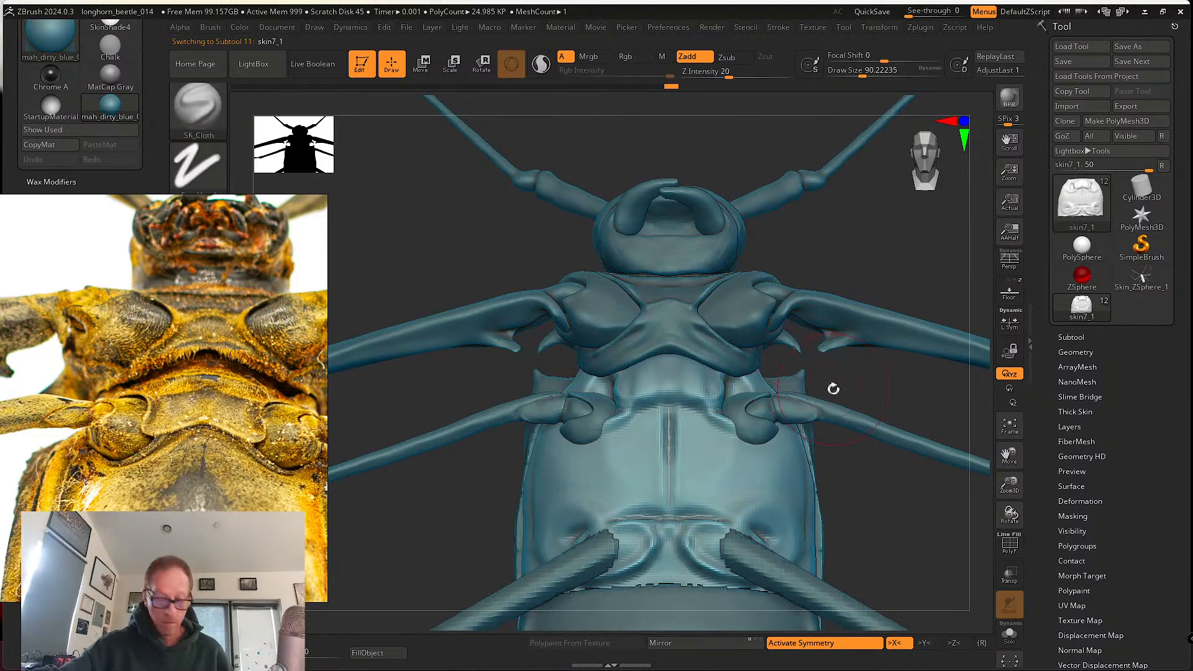
left_click_drag(836, 382, 841, 377)
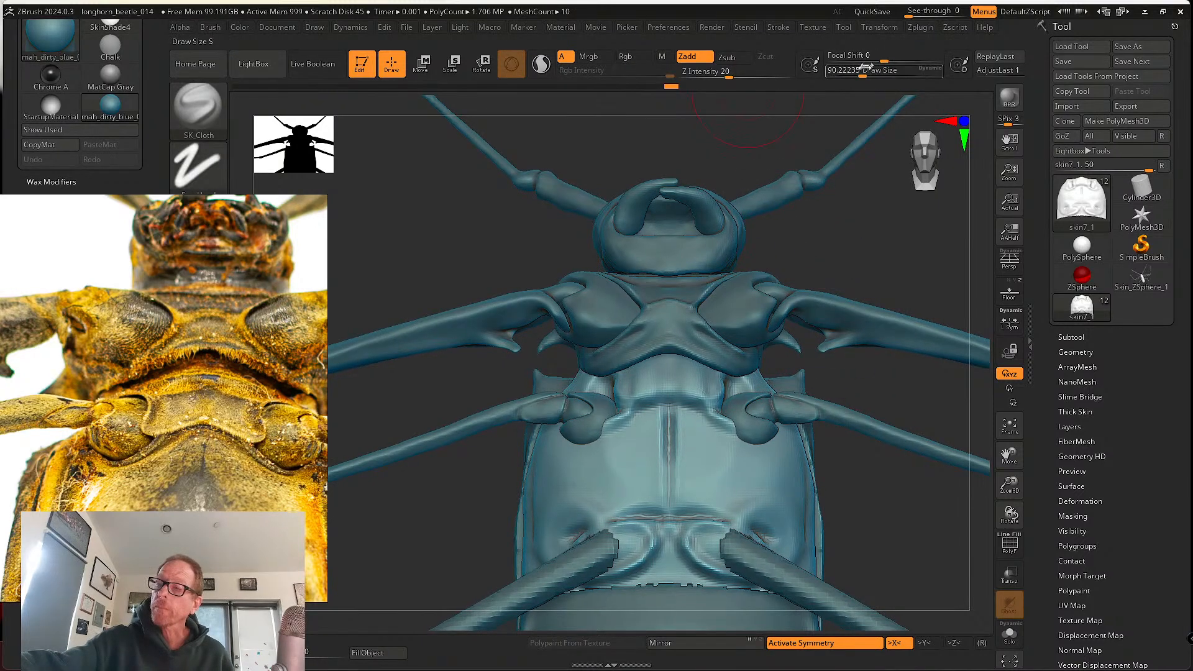
left_click_drag(863, 74, 853, 75)
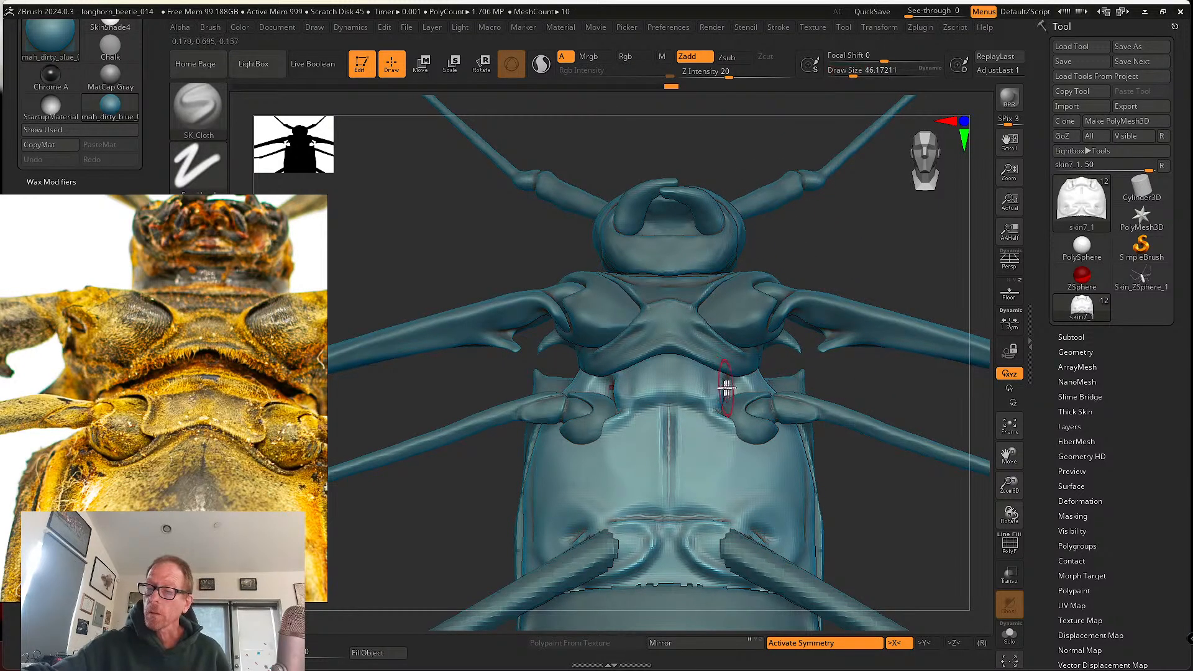
key("b")
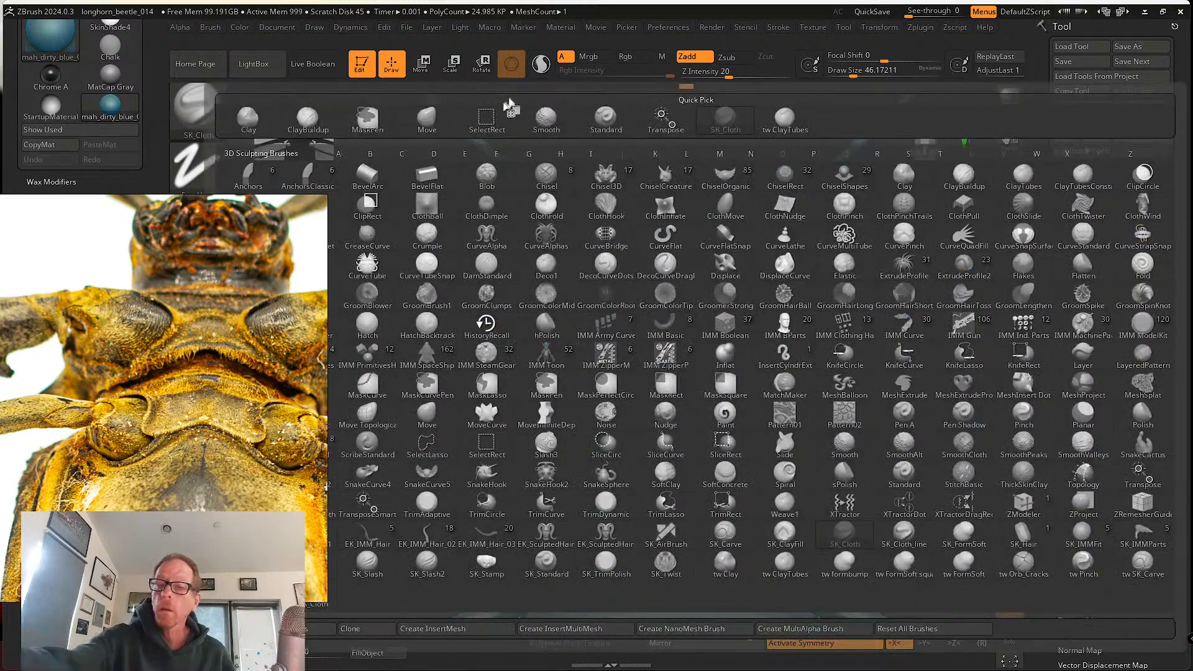
key("m")
key("v")
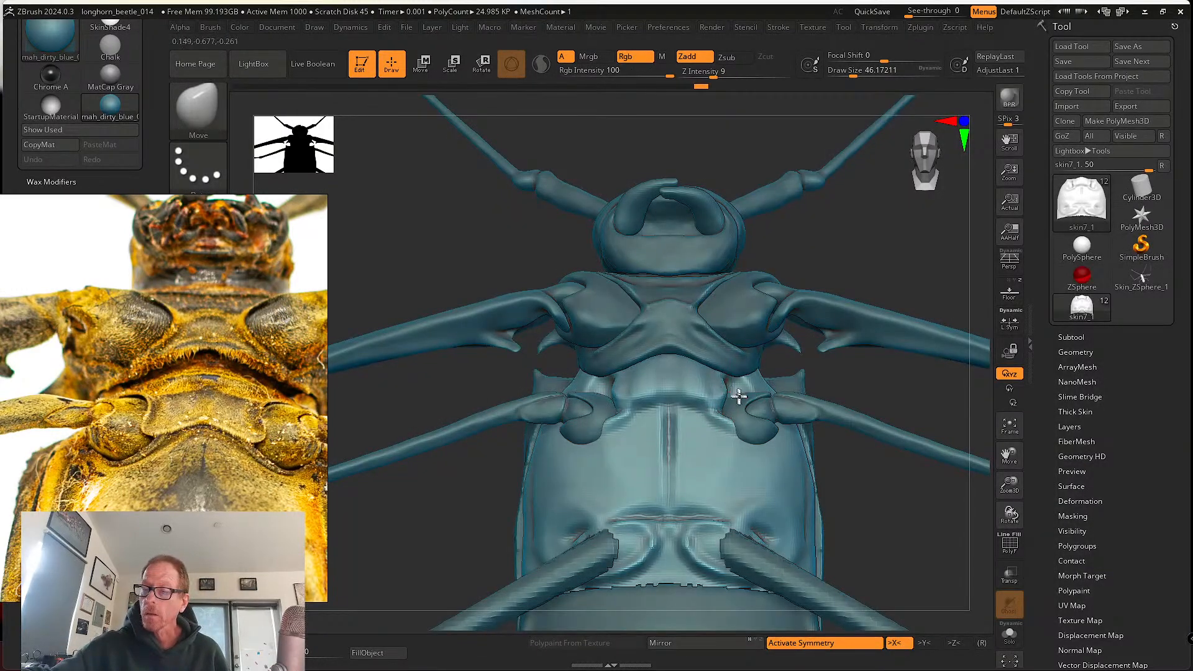
- Set the Move brush's Z Intensity to 27 and reshape the narrow plate's side edges beside the middle leg sockets
right_click_drag(734, 386, 746, 426, "ctrl")
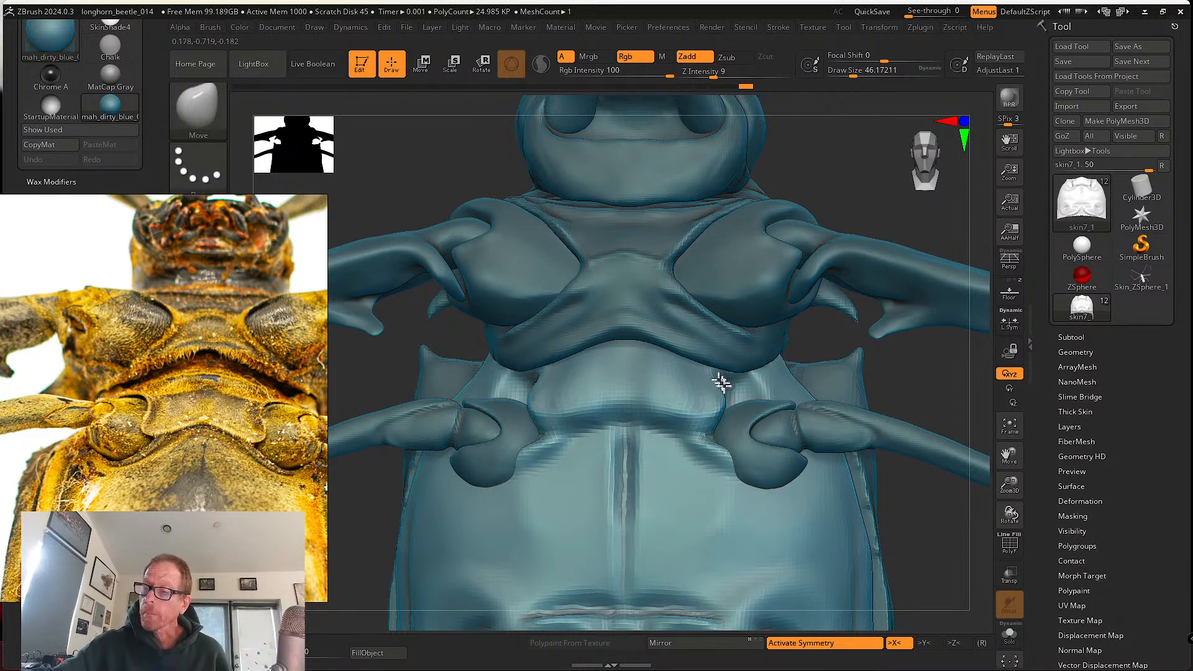
left_click_drag(729, 73, 737, 73)
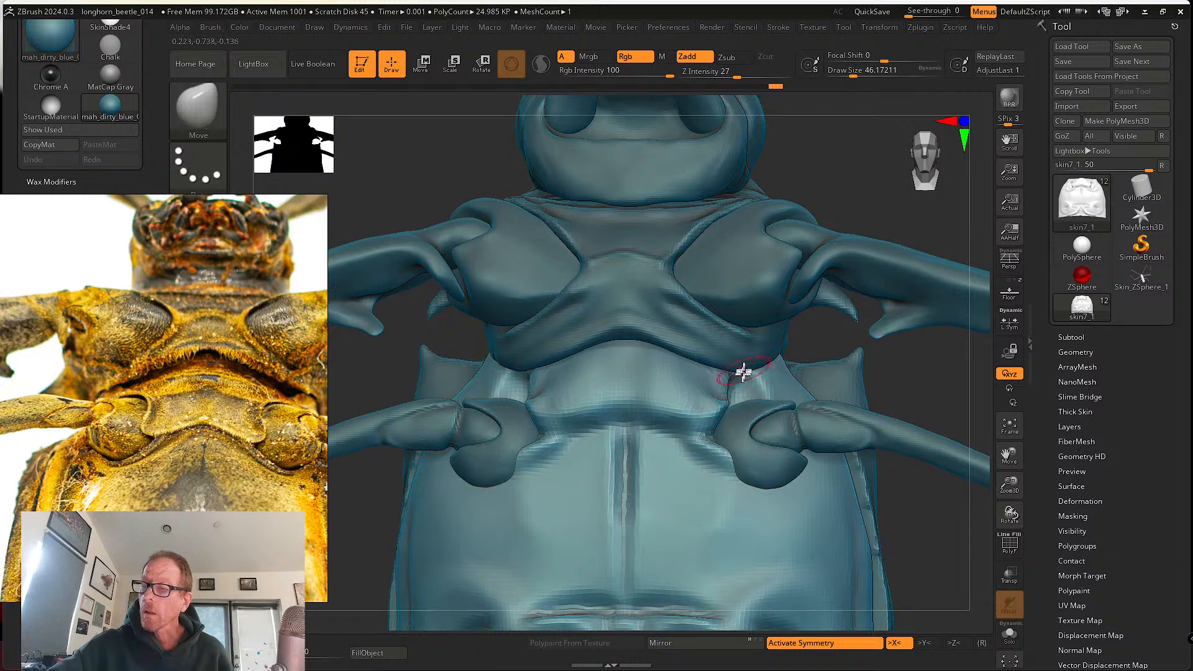
right_click_drag(743, 372, 745, 378)
key("s")
mouse_move(749, 375)
left_mouse_down()
mouse_move(769, 383)
mouse_move(733, 393)
left_mouse_up()
key("shift")
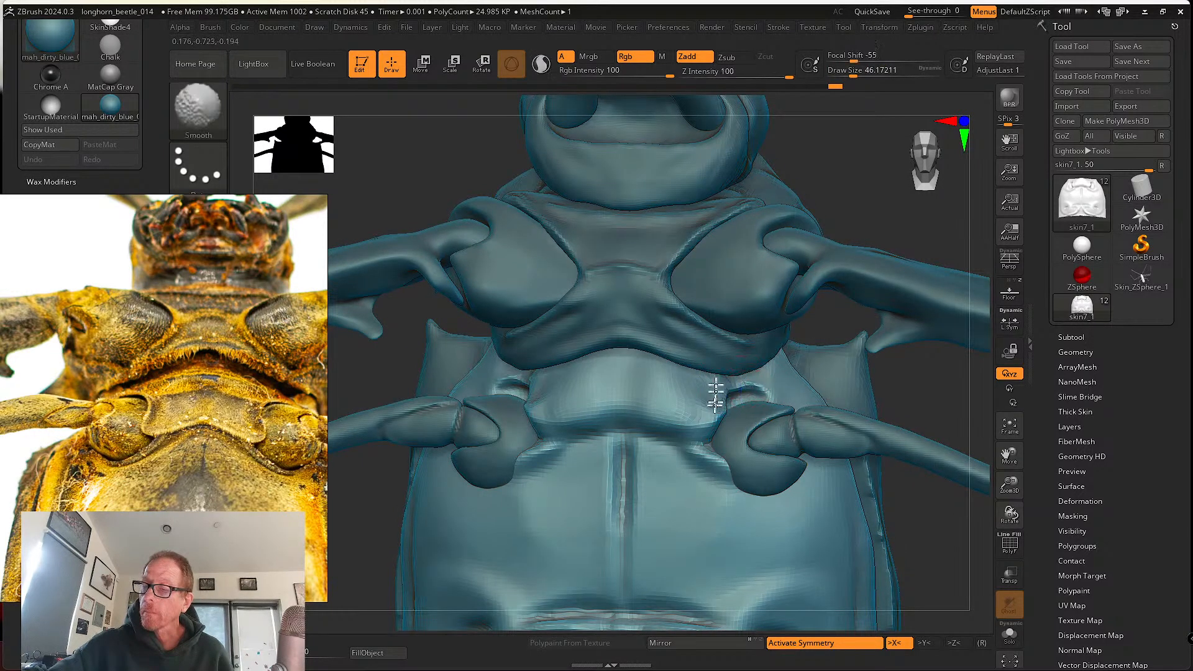
- Pull the plate's two rear corners toward the abdomen, forming rounded lobes between the middle leg bases
right_click_drag(708, 426, 711, 413)
left_click_drag(711, 414, 711, 430)
right_click_drag(709, 432, 687, 449)
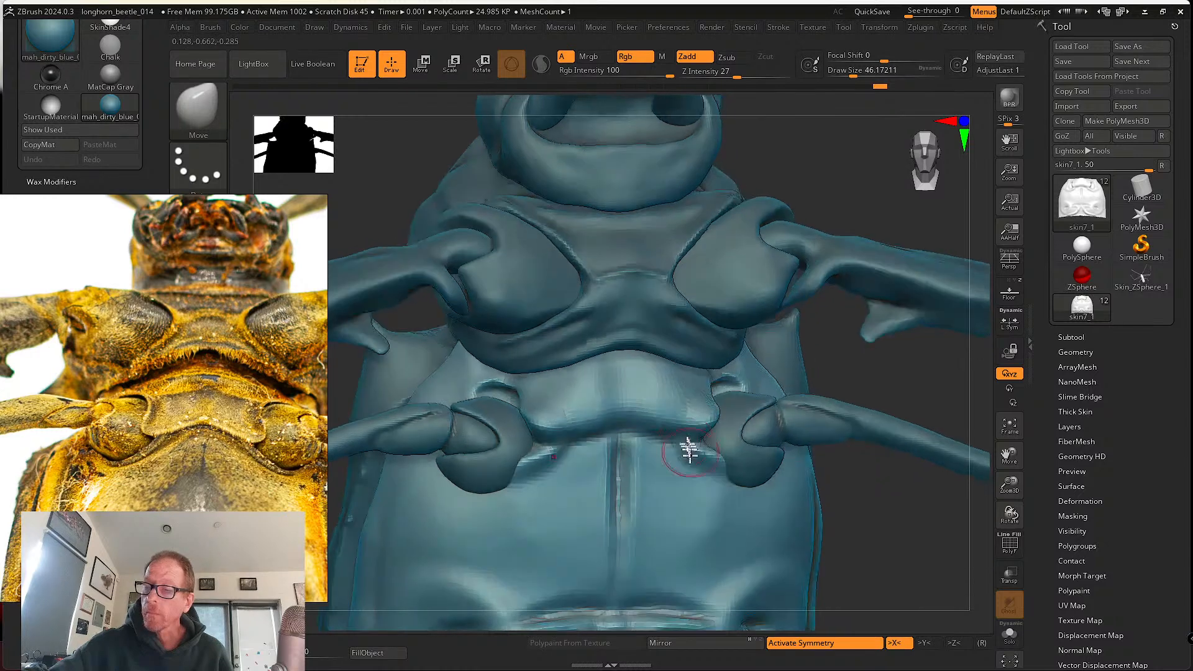
mouse_move(687, 445)
left_mouse_down()
mouse_move(669, 423)
mouse_move(714, 426)
mouse_move(706, 434)
left_mouse_up()
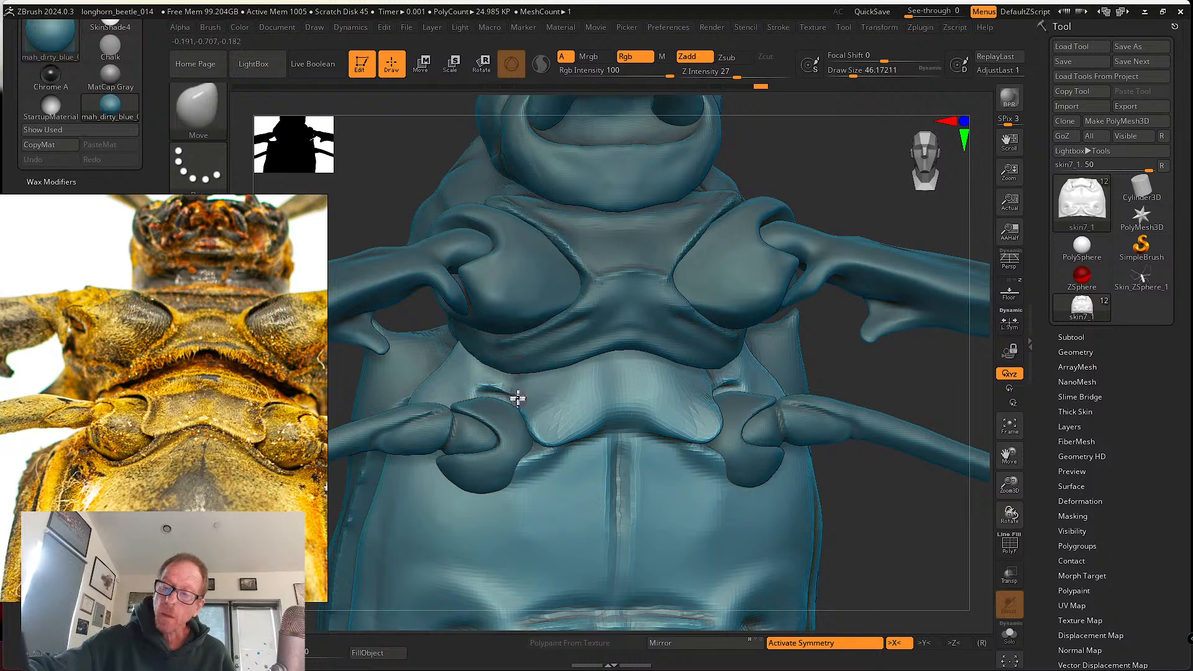
- Adjust the plate's side edges above the middle leg bases and smooth the surface of the rear lobes
mouse_move(518, 398)
left_mouse_down()
mouse_move(498, 391)
mouse_move(508, 385)
left_mouse_up()
right_click_drag(668, 330, 748, 347)
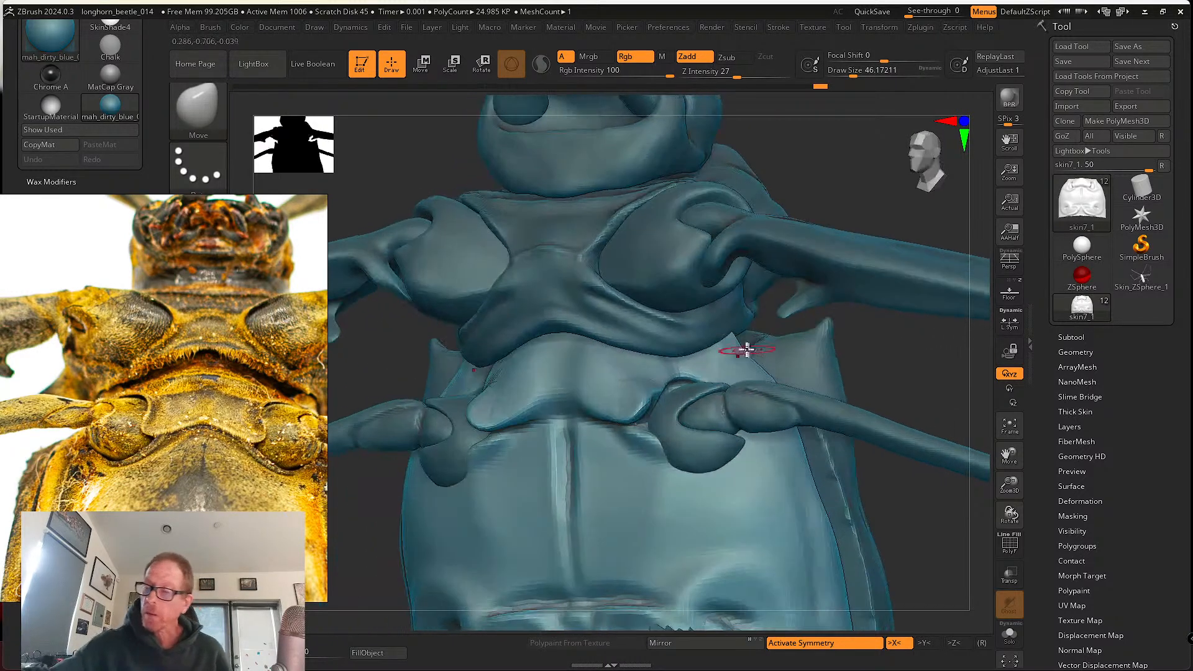
mouse_move(694, 386)
right_mouse_down()
mouse_move(665, 382)
mouse_move(686, 367)
mouse_move(721, 381)
mouse_move(655, 412)
mouse_move(687, 420)
right_mouse_up()
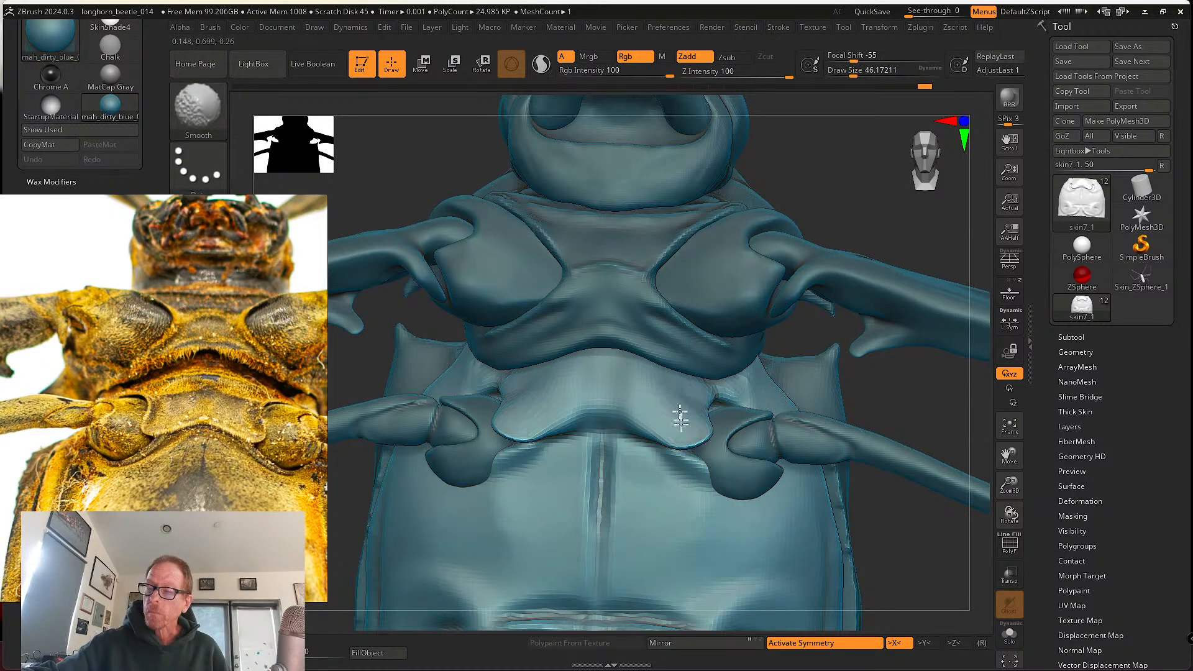
key("ctrl")
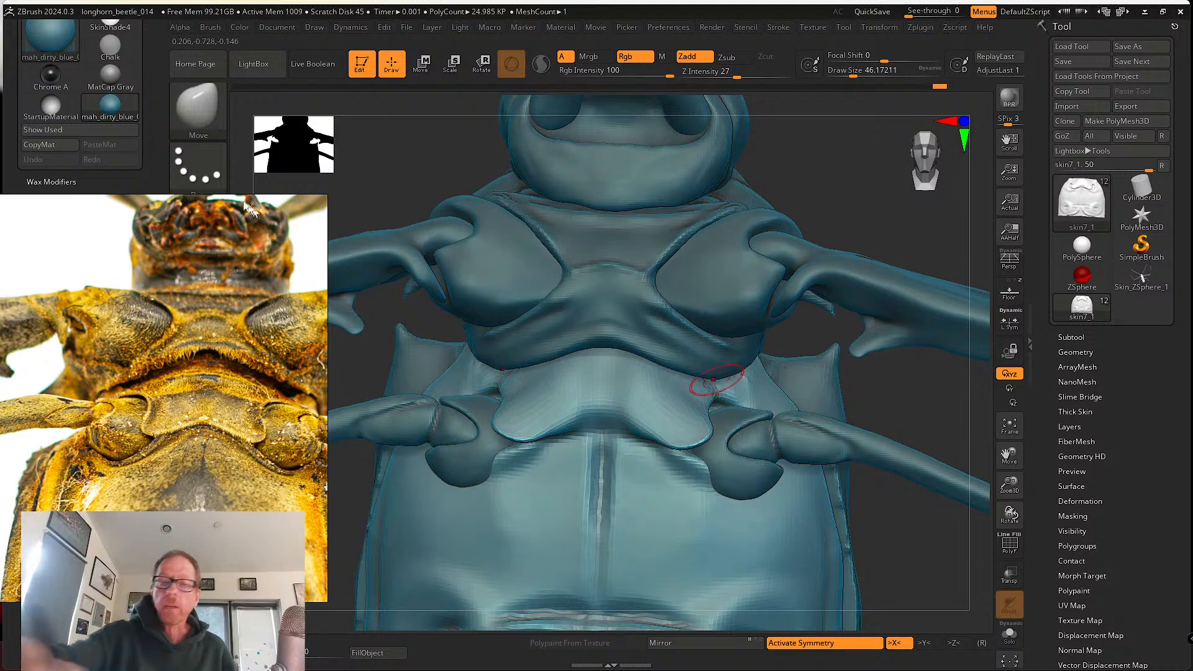
- Sculpt the outer edges of the plate's lobes with the SK_Cloth brush
left_click(199, 109)
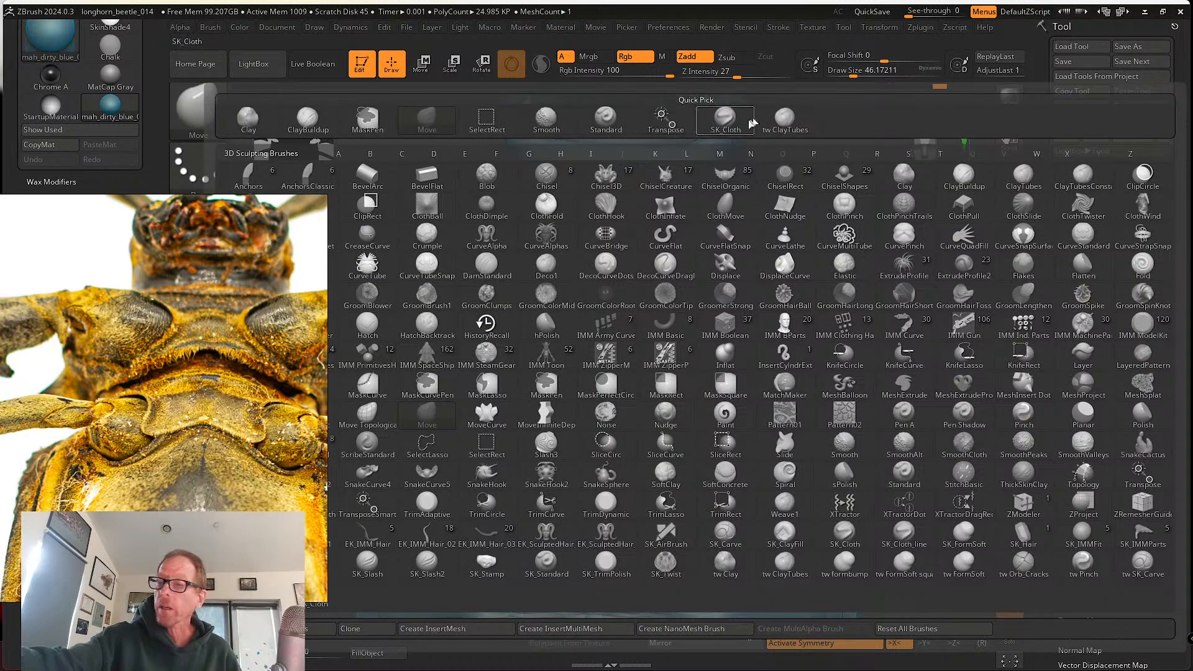
left_click(725, 117)
right_click_drag(527, 389, 512, 389)
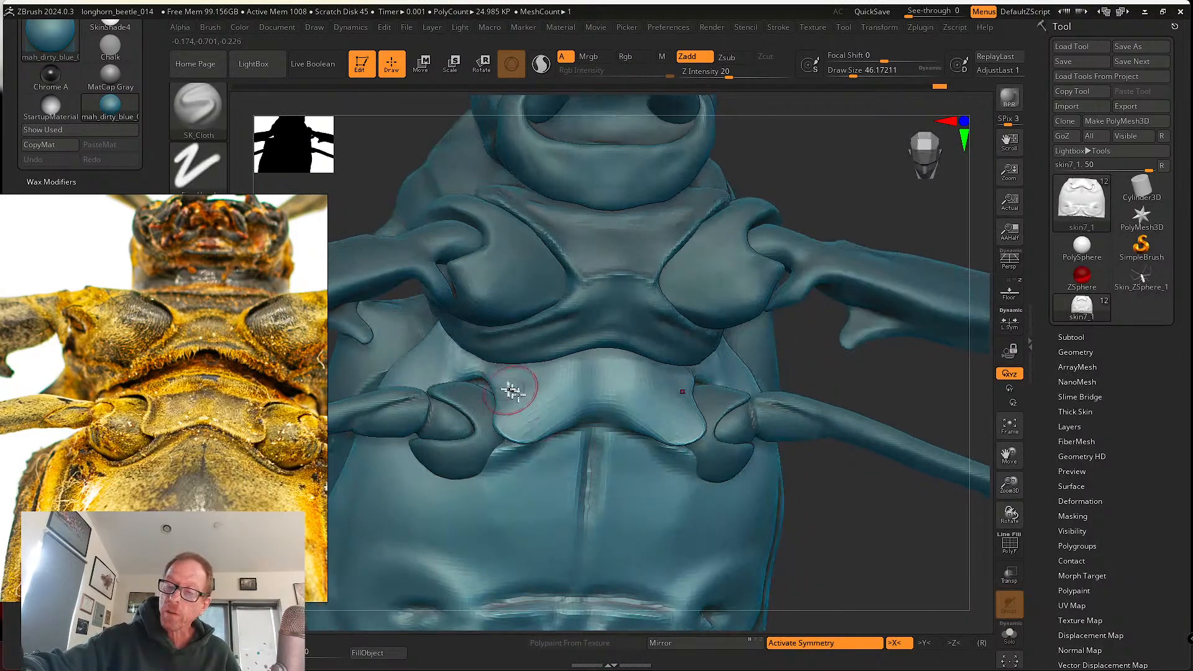
left_click_drag(496, 378, 499, 409)
mouse_move(493, 377)
left_mouse_down()
mouse_move(502, 437)
mouse_move(546, 429)
left_mouse_up()
- Remesh the plate skin7_1 with DynaMesh at resolution 256
left_click_drag(832, 511, 873, 559, "ctrl")
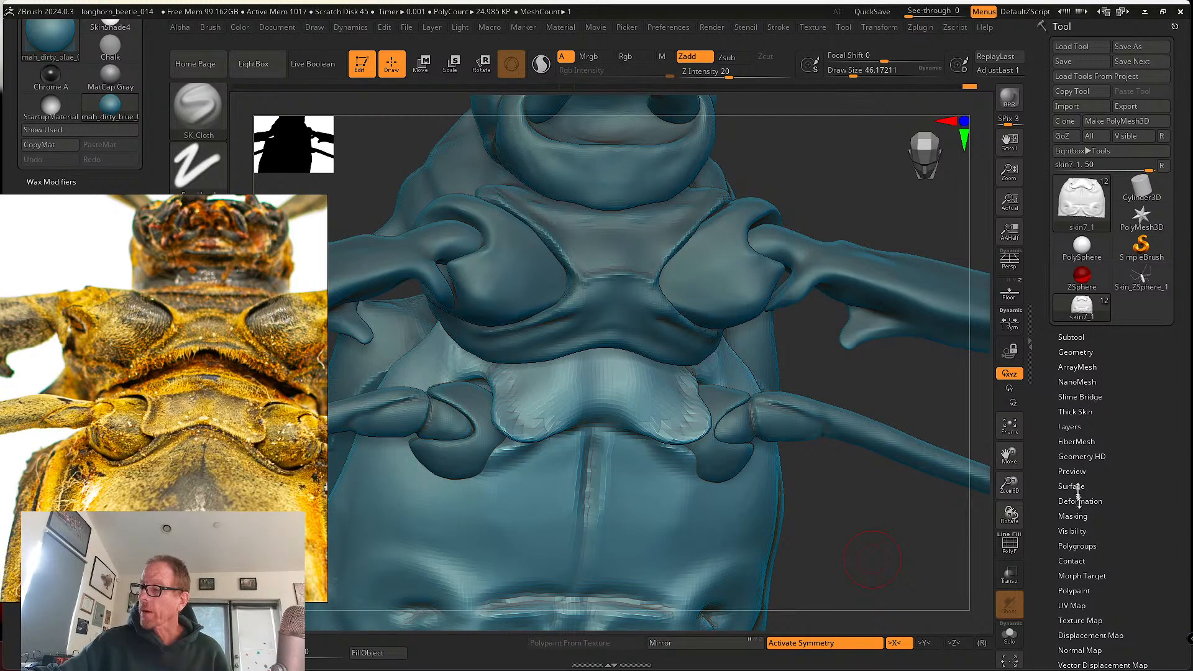
left_click(1080, 353)
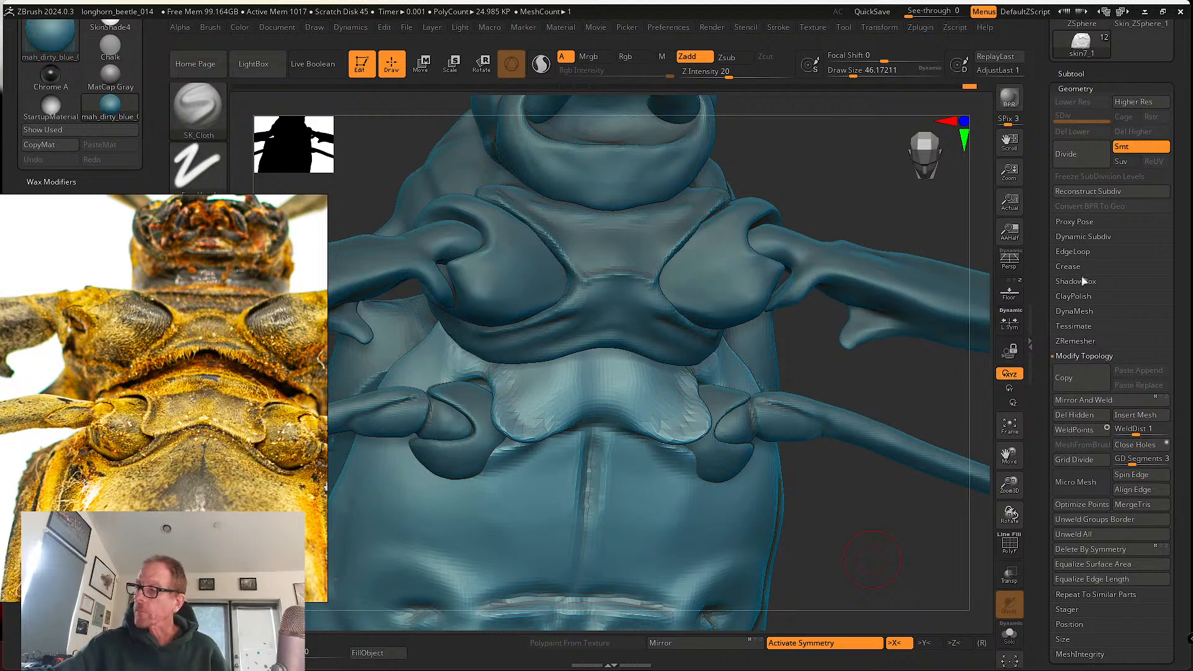
left_click(1076, 311)
left_click(1081, 332)
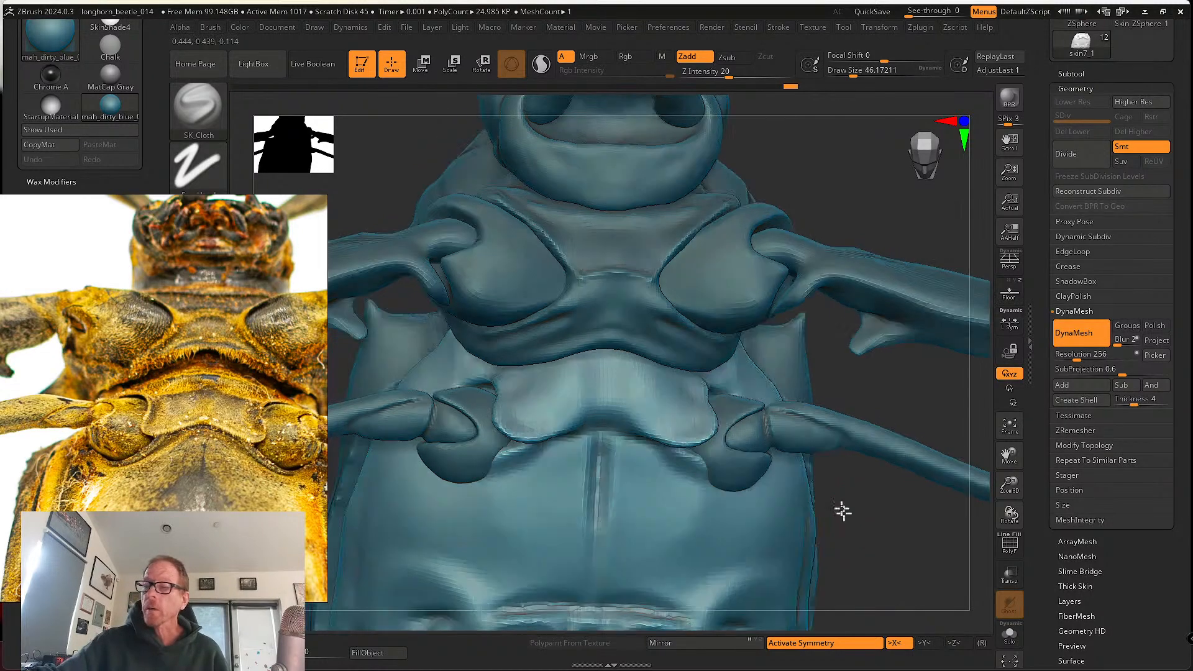
- Smooth the rough brush marks on the plate's lobes and along its outer edges
right_click_drag(839, 505, 721, 445)
left_click_drag(716, 442, 648, 427, "shift")
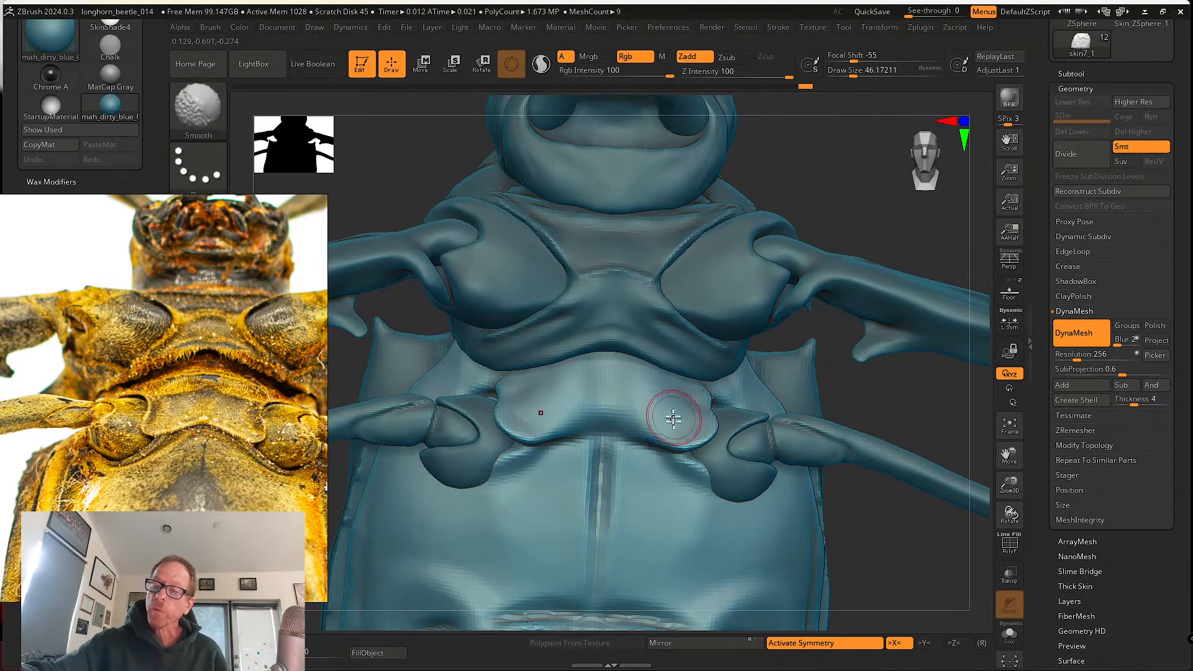
mouse_move(672, 416)
right_mouse_down()
mouse_move(643, 420)
mouse_move(634, 367)
mouse_move(615, 385)
right_mouse_up()
right_click_drag(527, 394, 491, 373)
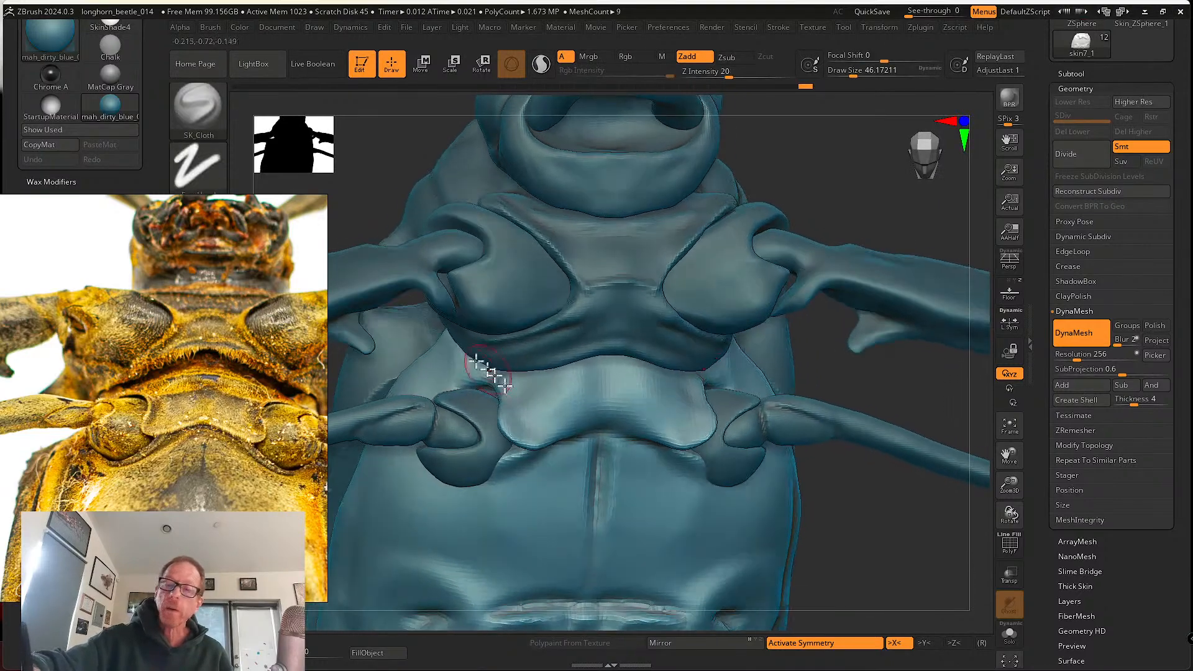
- Switch to the Move brush, set the draw size to 112 and pull the plate's sides outward above the middle leg sockets
left_click(200, 96)
left_click(696, 341)
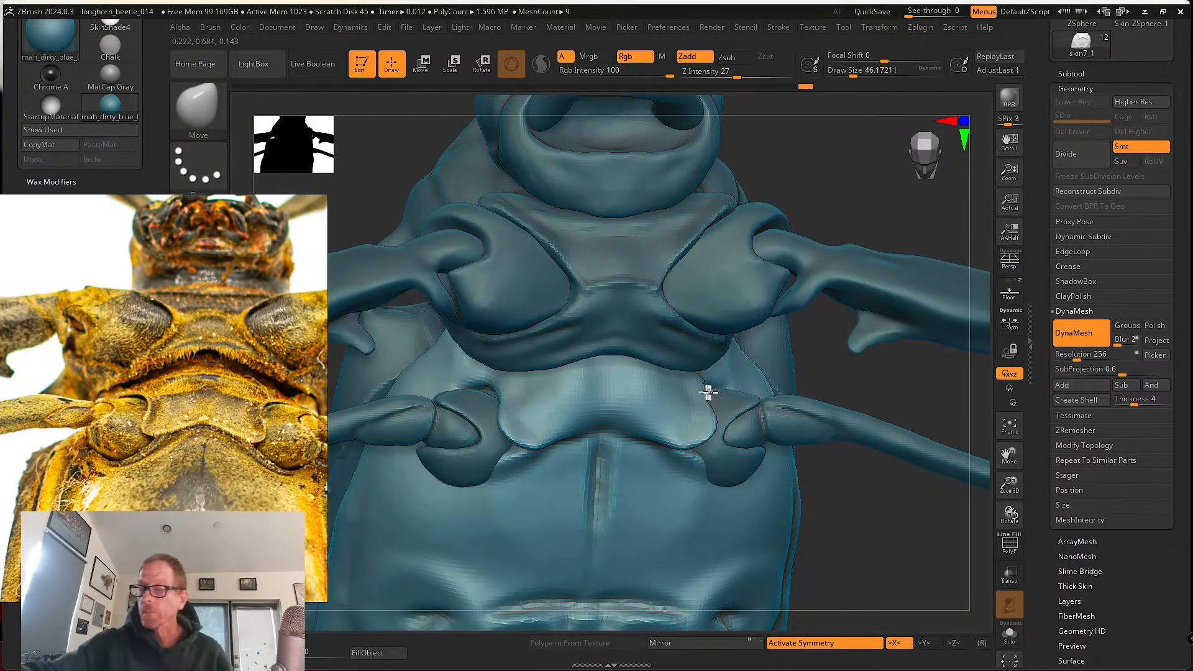
left_click_drag(709, 392, 719, 384)
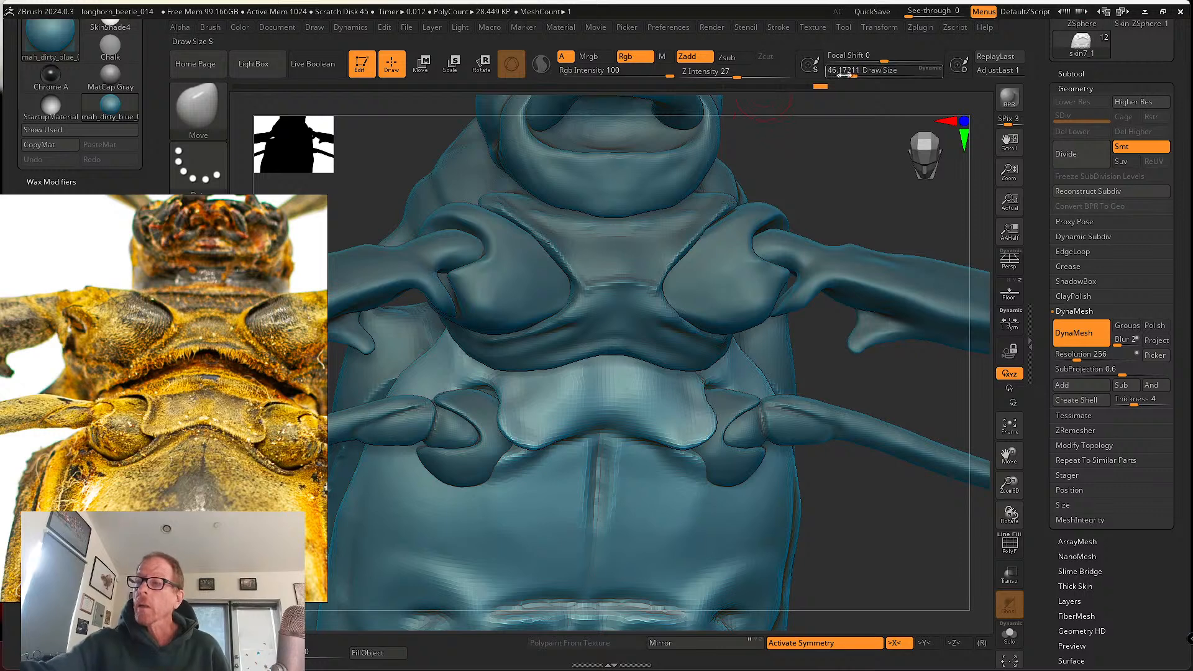
left_click_drag(853, 72, 866, 72)
left_click_drag(720, 380, 718, 382)
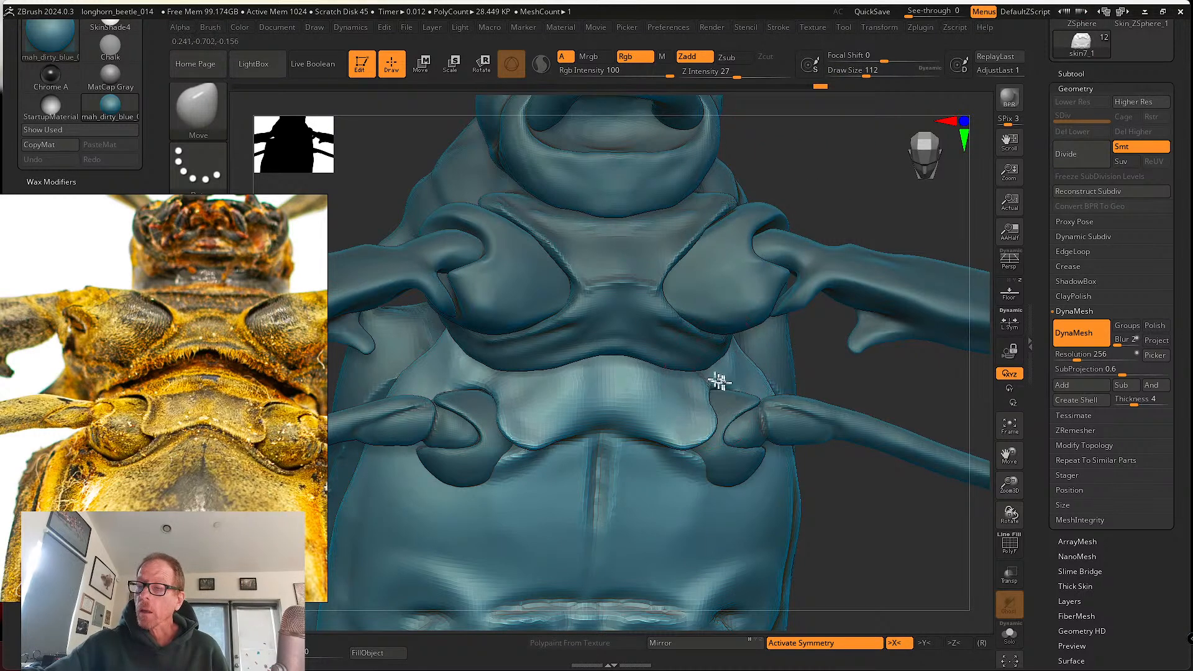
mouse_move(710, 388)
right_mouse_down()
mouse_move(738, 373)
mouse_move(732, 388)
right_mouse_up()
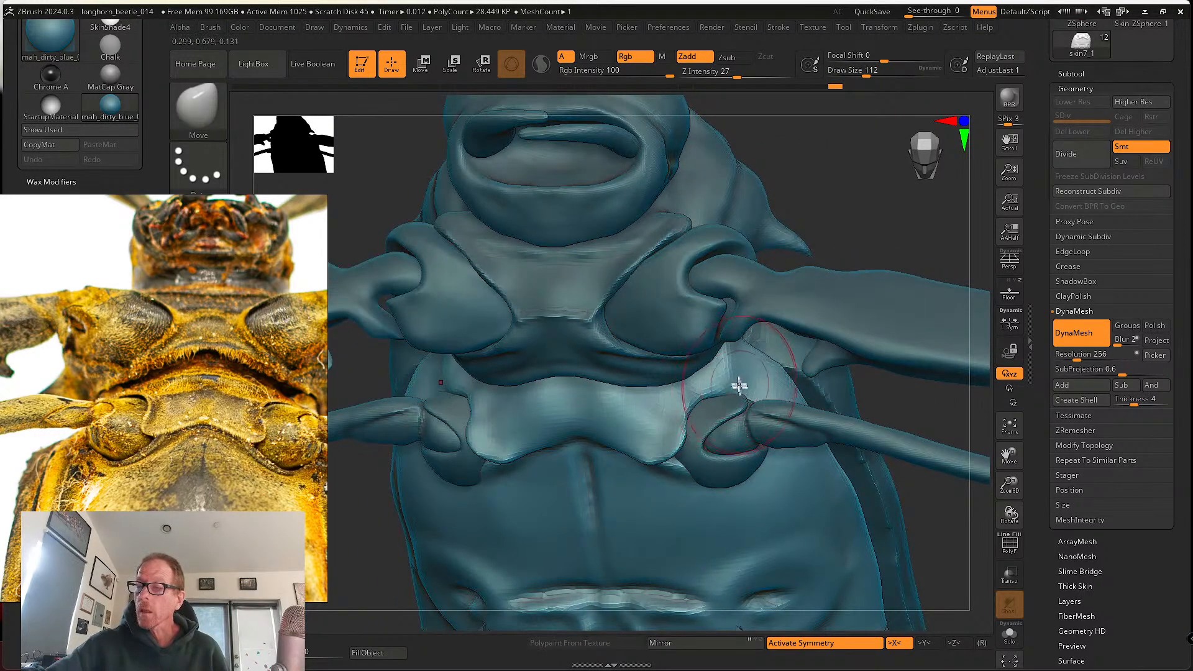
mouse_move(694, 400)
left_mouse_down()
mouse_move(695, 415)
mouse_move(722, 384)
left_mouse_up()
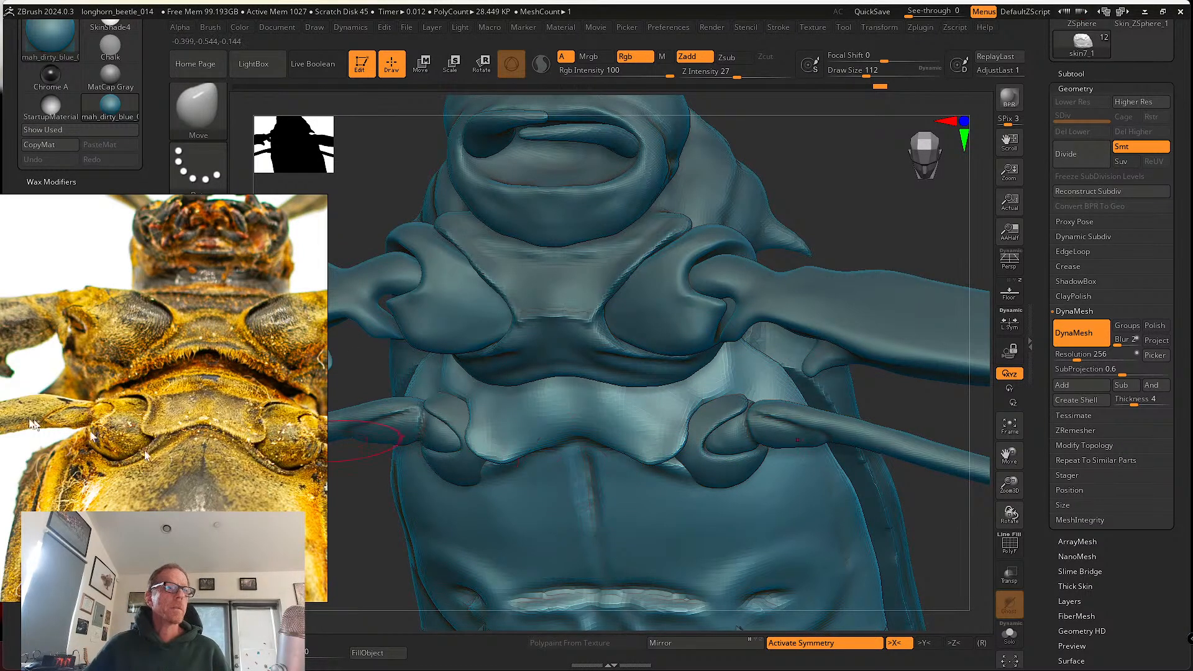
- Shift the reference photo slightly and compare it with the plate between the middle legs
left_click_drag(0, 266, 0, 264)
left_click_drag(47, 299, 33, 292)
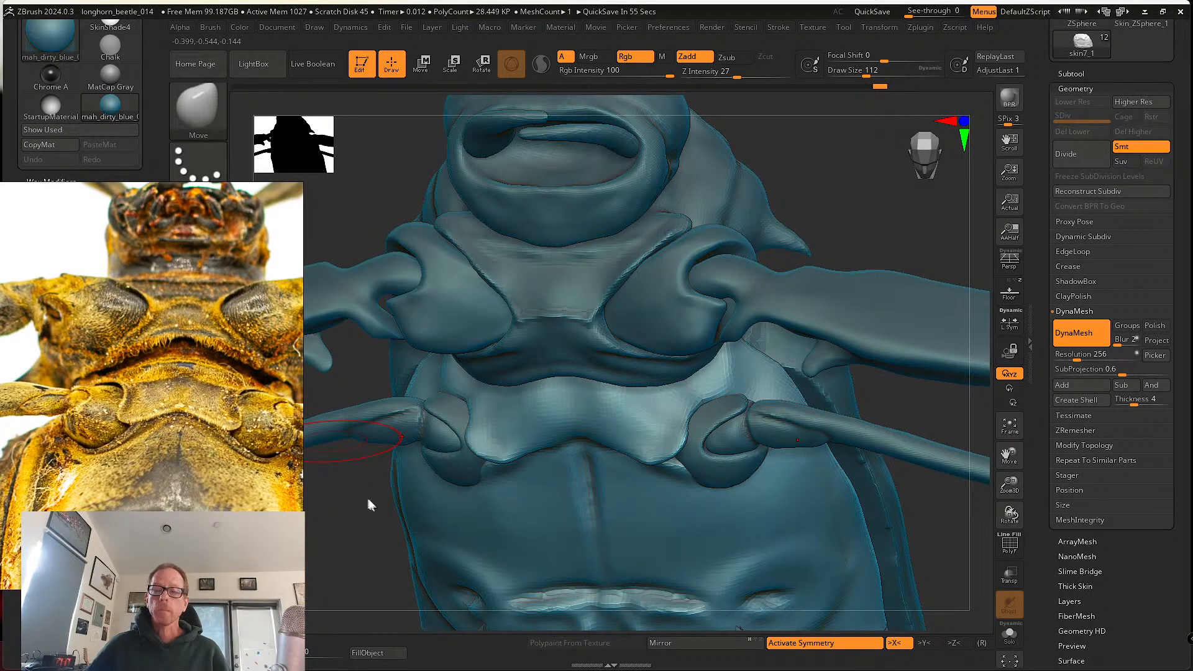
left_click_drag(628, 428, 636, 458)
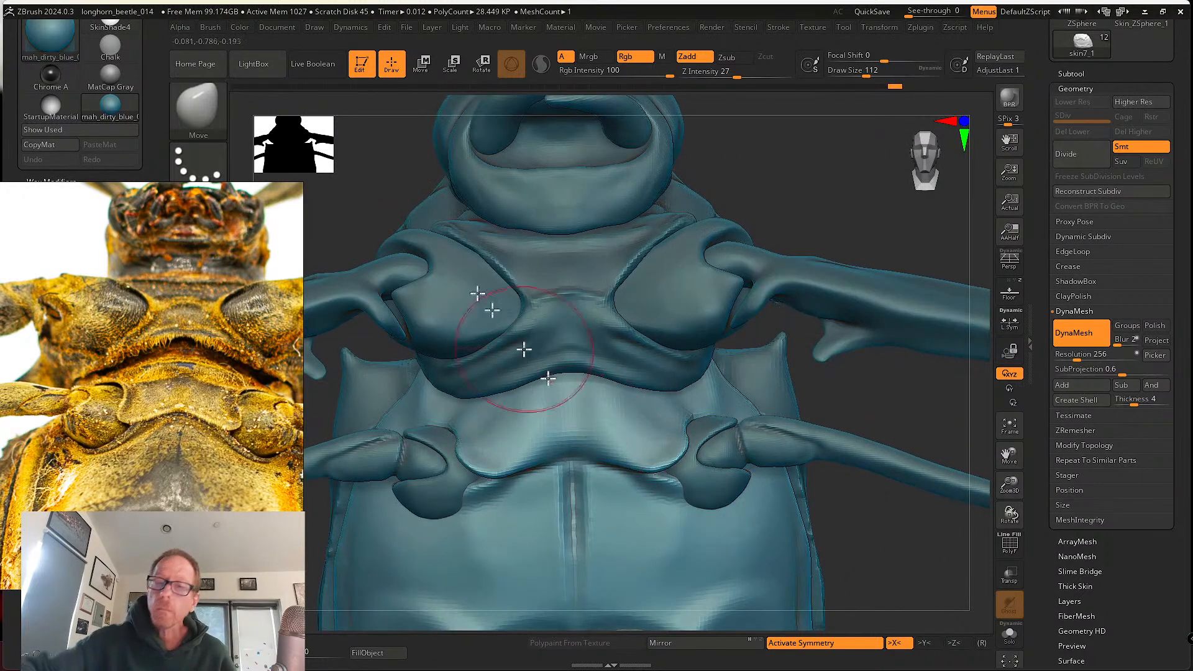
key("b")
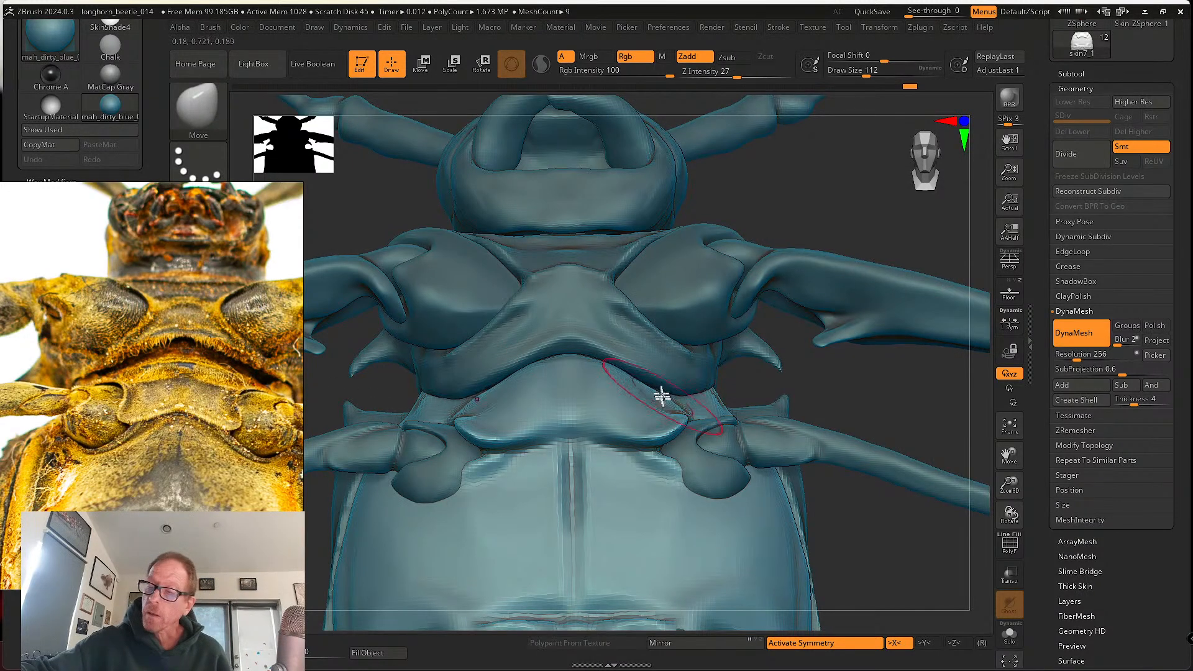
- Reshape the plate's front edge and its sides around the middle leg sockets with the Move brush
left_click_drag(625, 375, 604, 376)
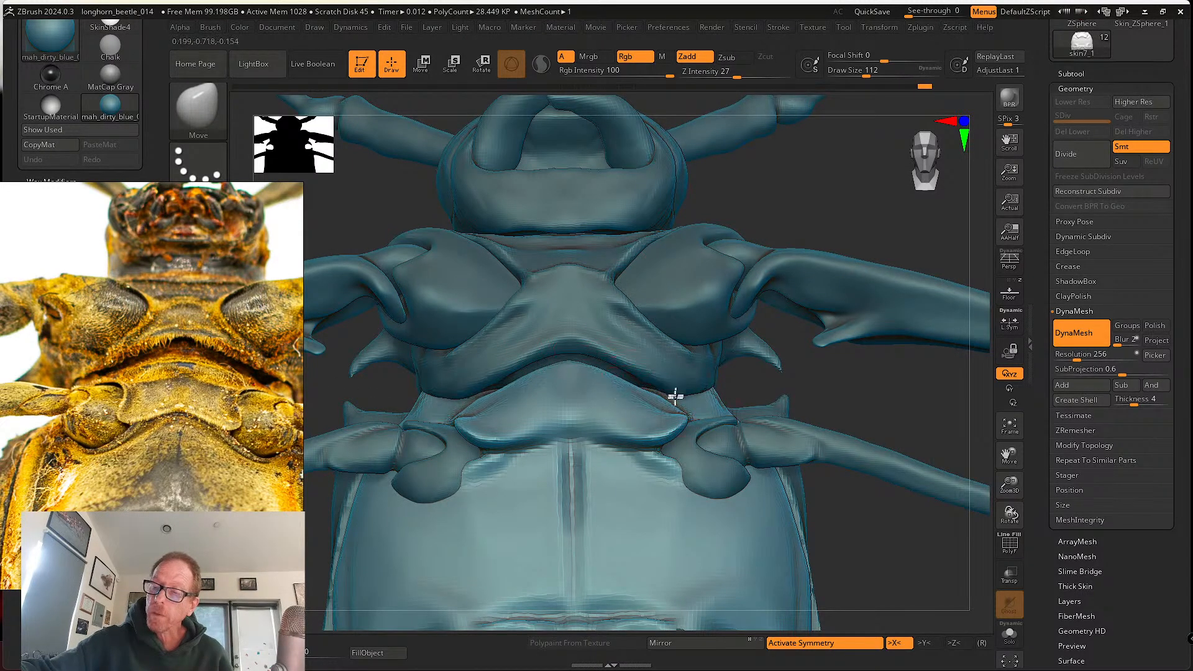
left_click_drag(674, 397, 680, 404)
right_click_drag(681, 395, 681, 422)
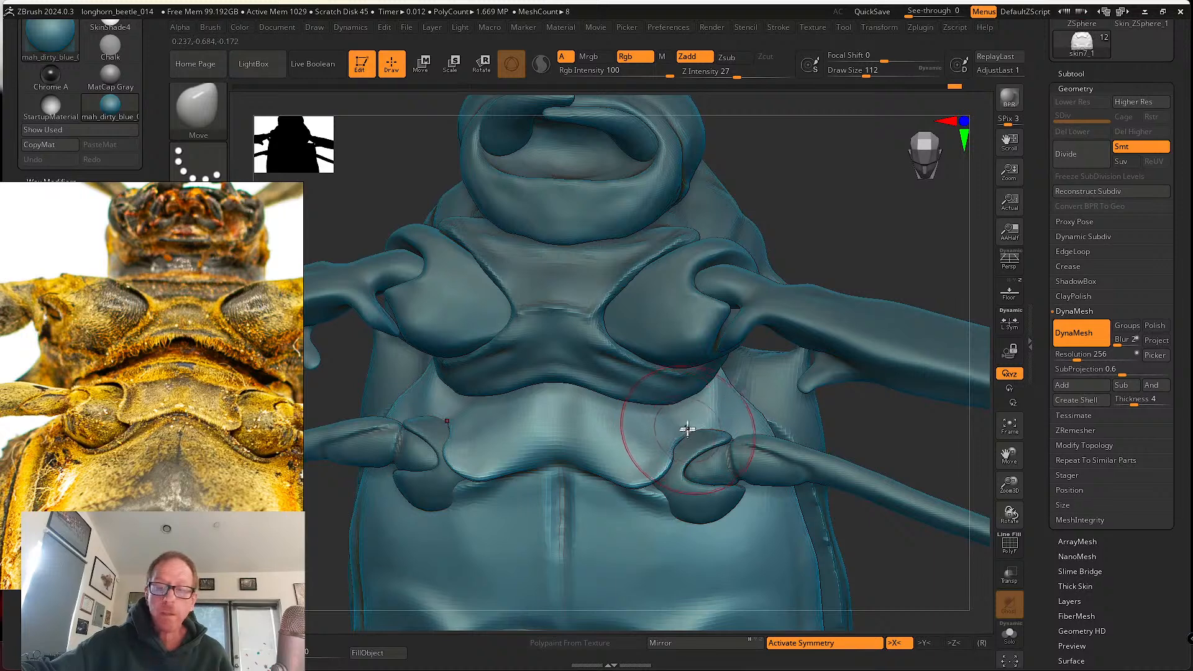
left_click_drag(694, 415, 704, 416)
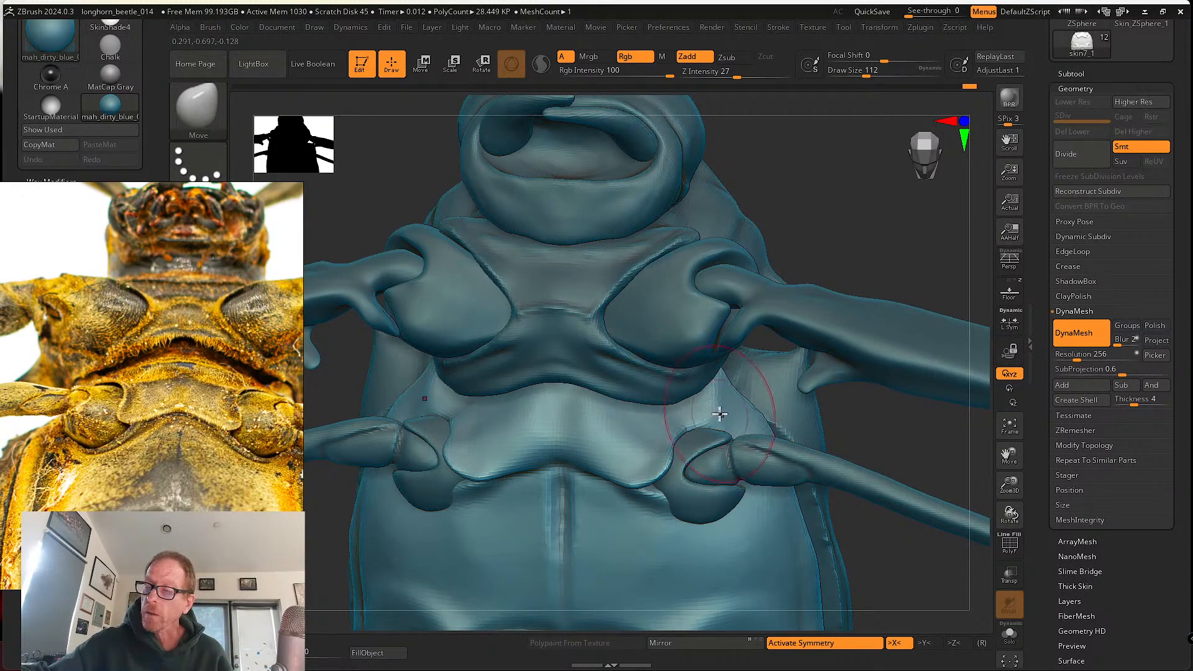
- Push the middle of the plate's rear edge toward the head, and set Z Intensity to 29 and draw size to about 59
right_click_drag(618, 412, 567, 436)
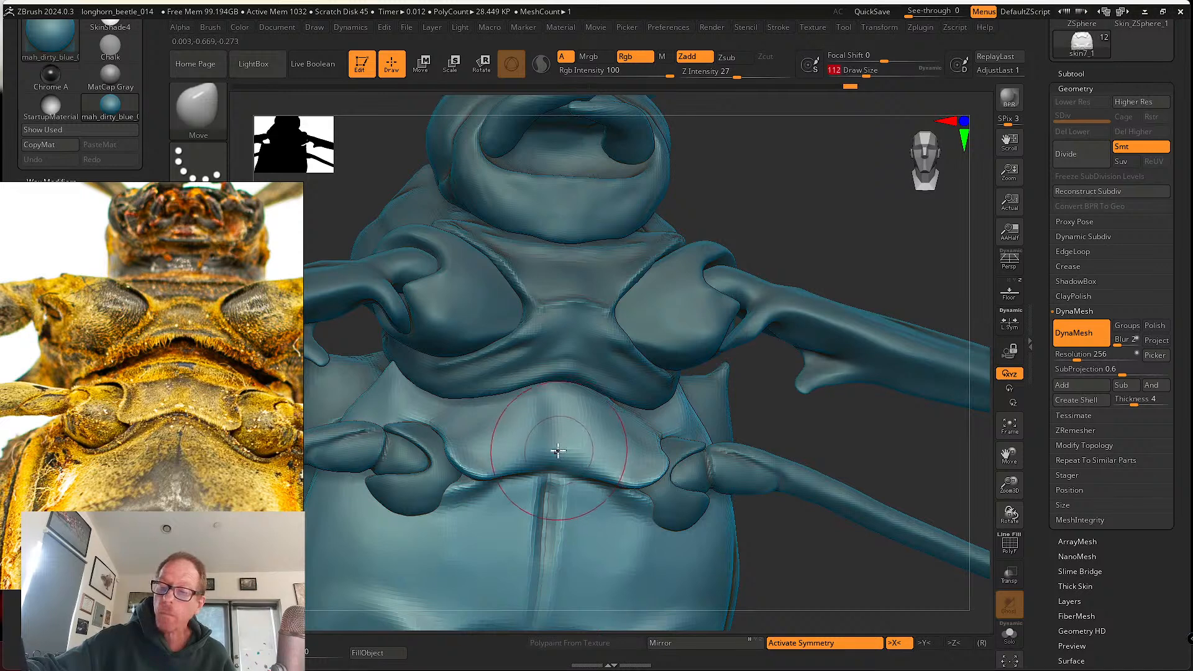
left_click_drag(558, 451, 564, 439)
left_click(738, 74)
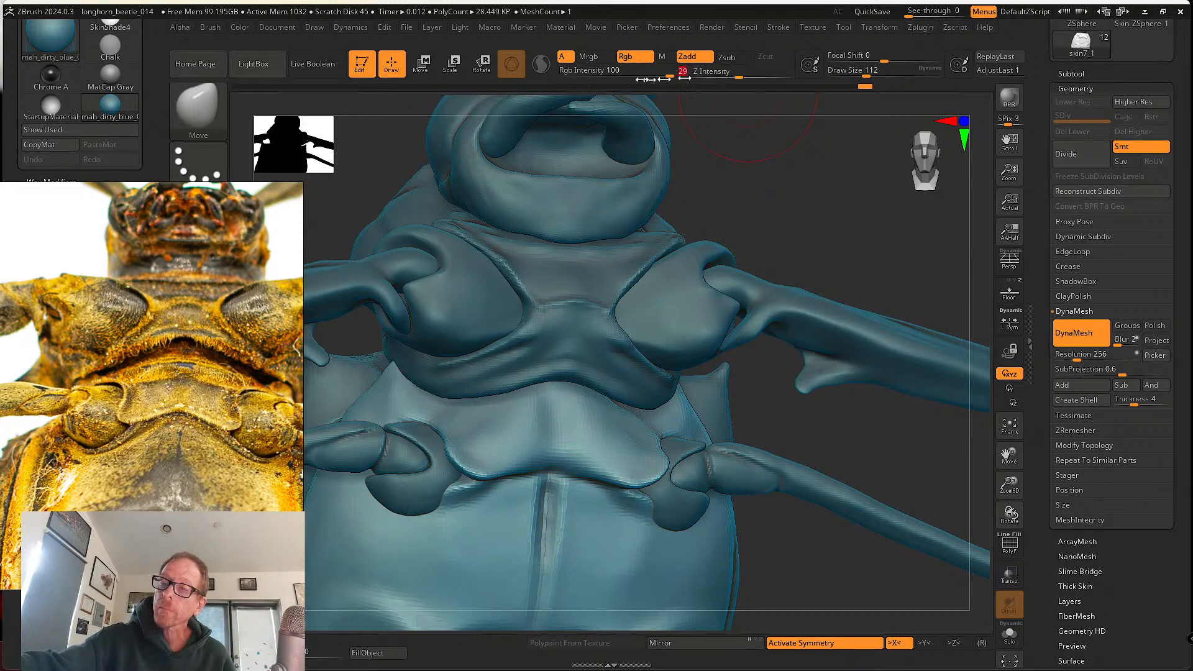
left_click_drag(882, 70, 858, 70)
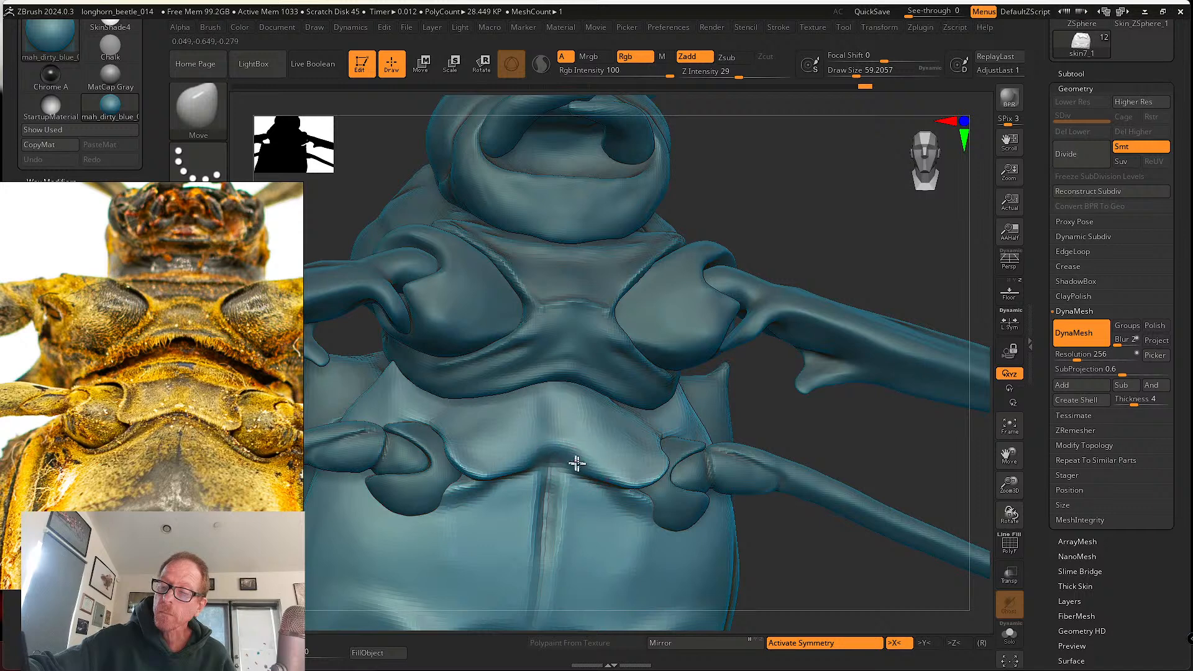
- Sharpen the central notch in the plate's rear edge and adjust its outer sides, using draw sizes of about 33 and 59
key("space")
key("space")
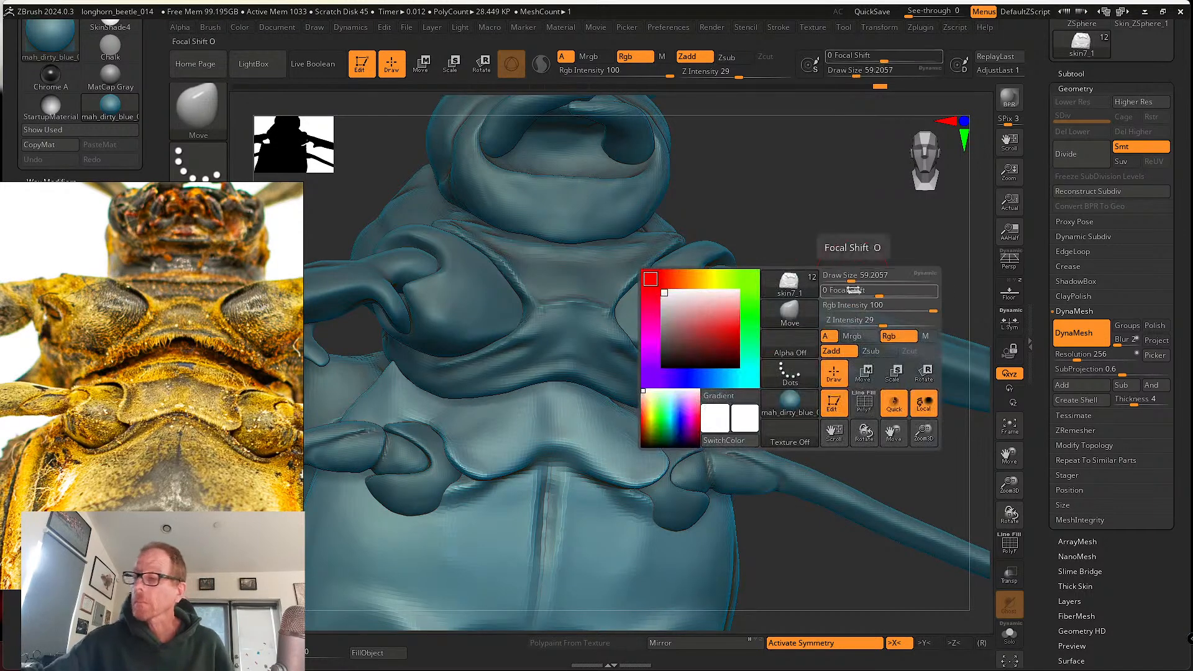
left_click_drag(876, 273, 847, 280)
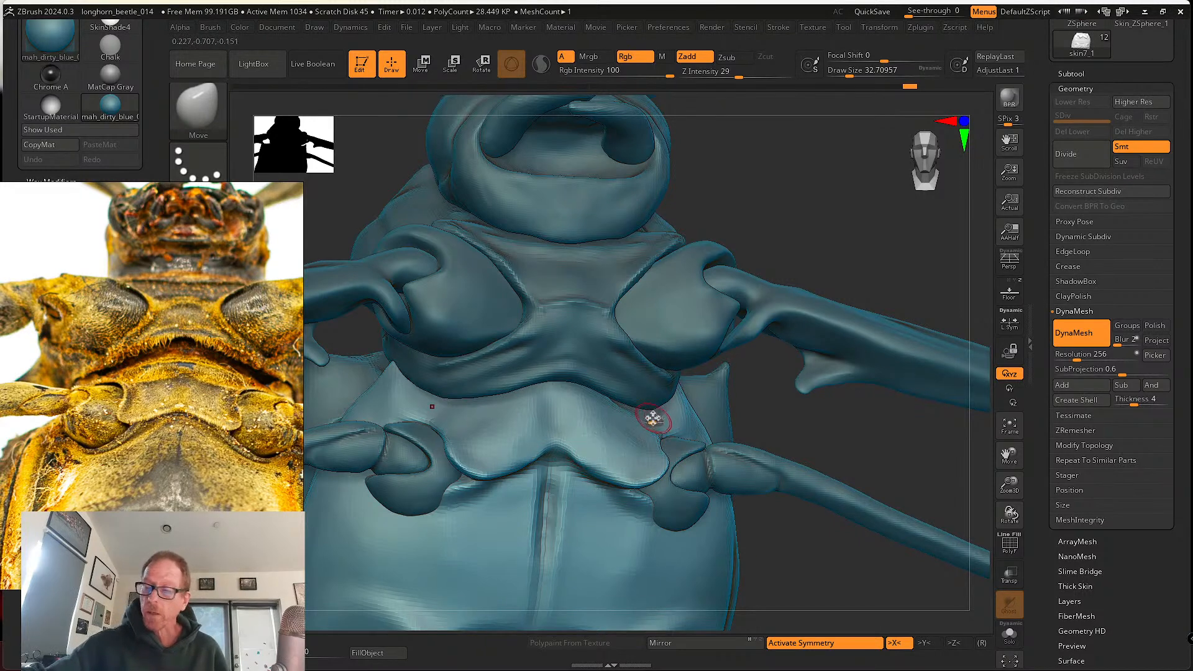
key("space")
left_click_drag(652, 419, 660, 420)
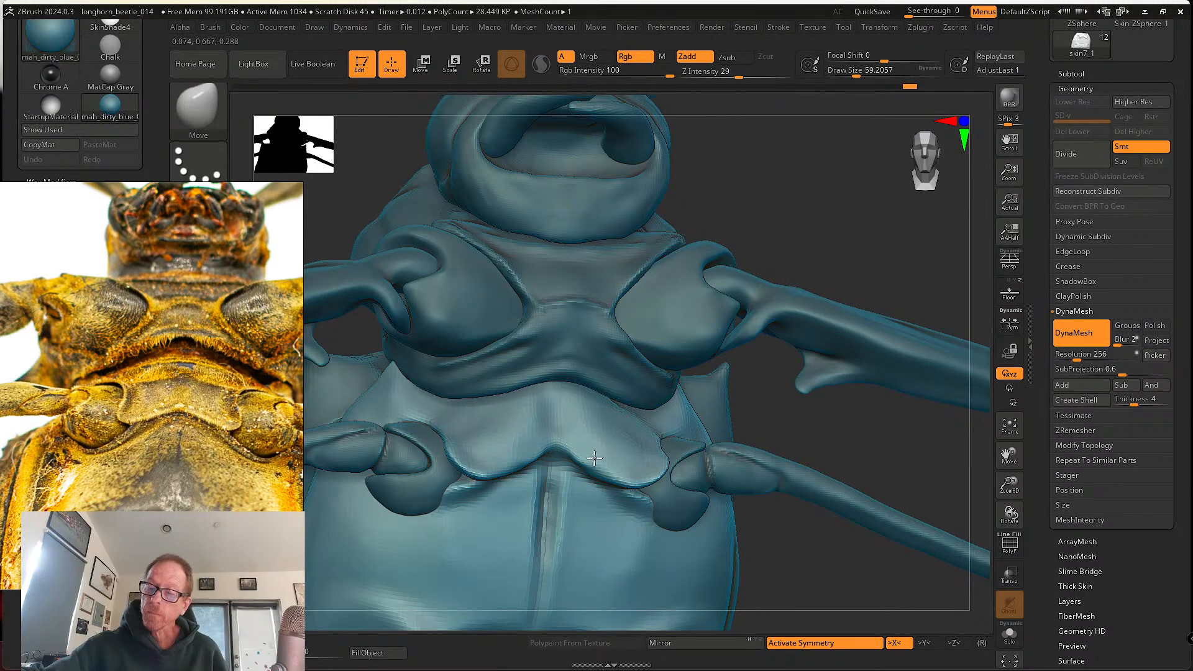
- Smooth the plate's middle above the central notch and check the lobes' profile from the side
key("shift")
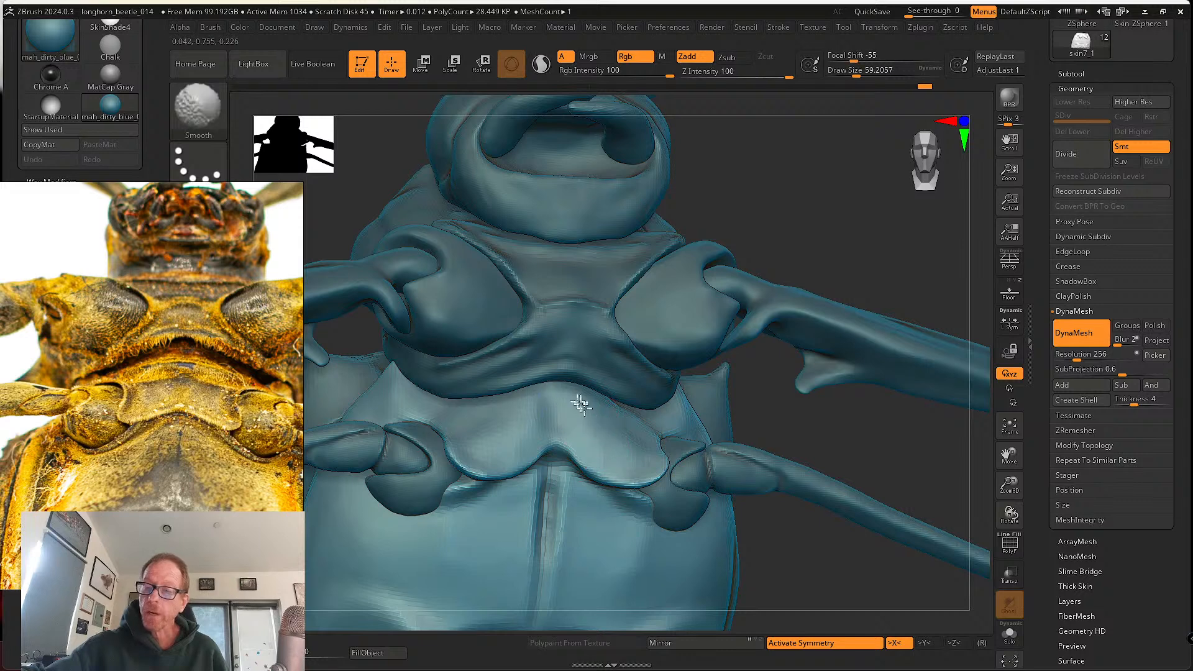
left_click_drag(580, 405, 581, 409, "shift")
right_click_drag(506, 423, 461, 423)
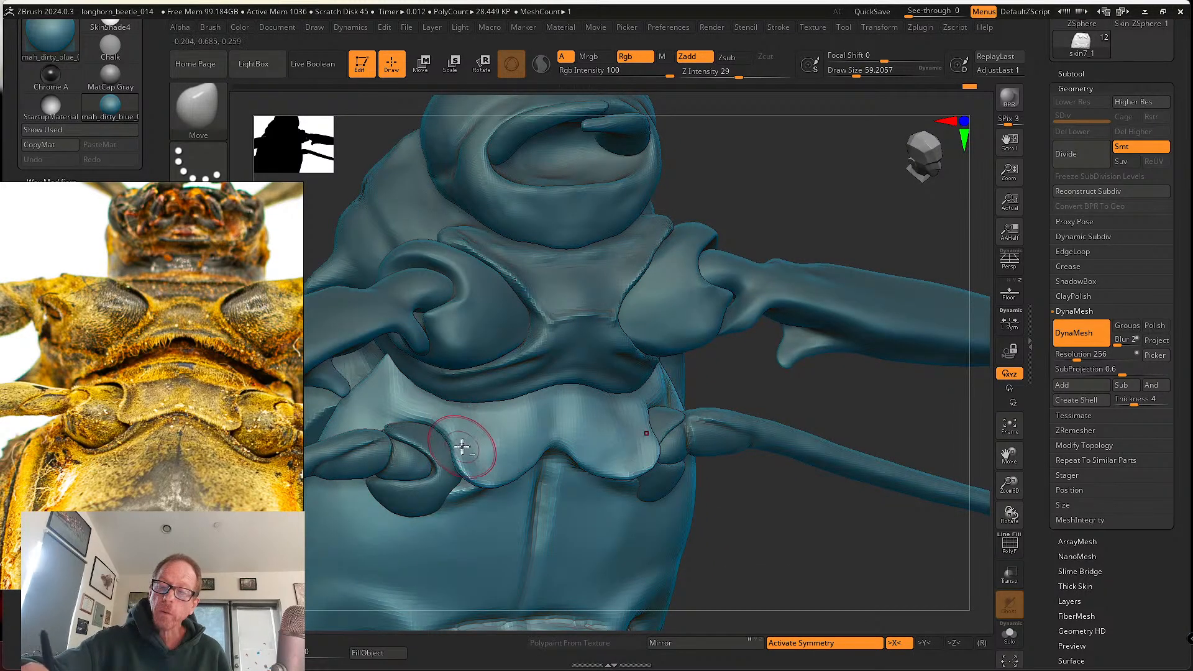
mouse_move(429, 448)
right_mouse_down()
mouse_move(407, 405)
mouse_move(383, 420)
right_mouse_up()
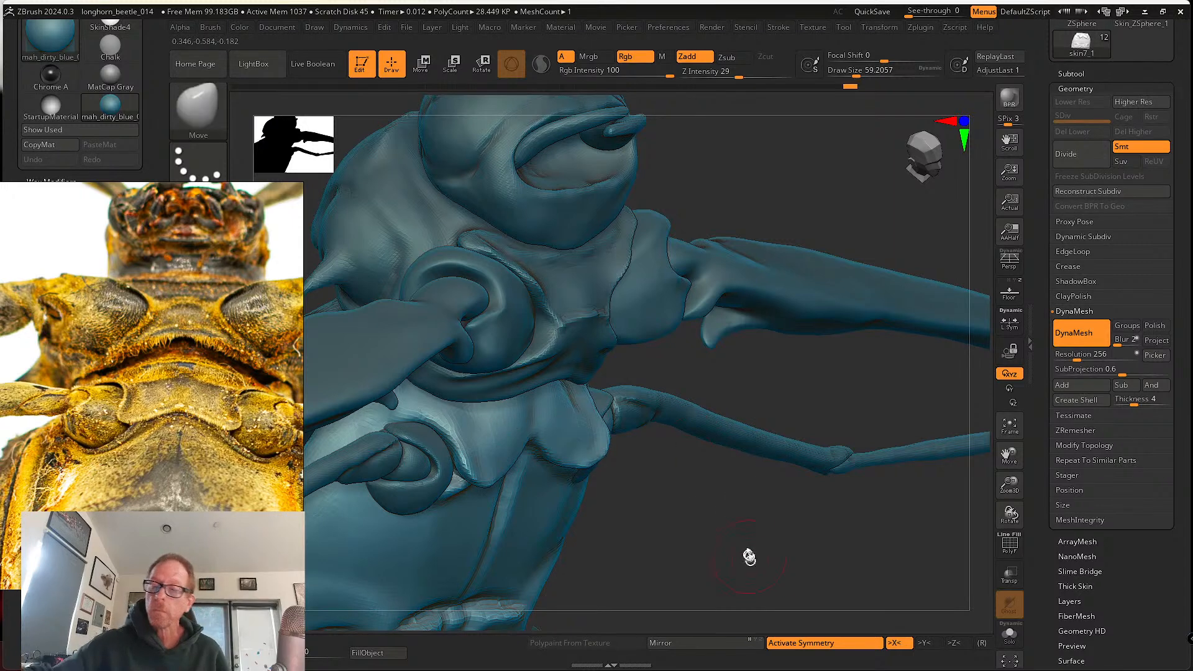
- Place the enlarged reference photo beside the sculpt and frame it on the plate between the middle legs
left_click_drag(748, 557, 715, 509)
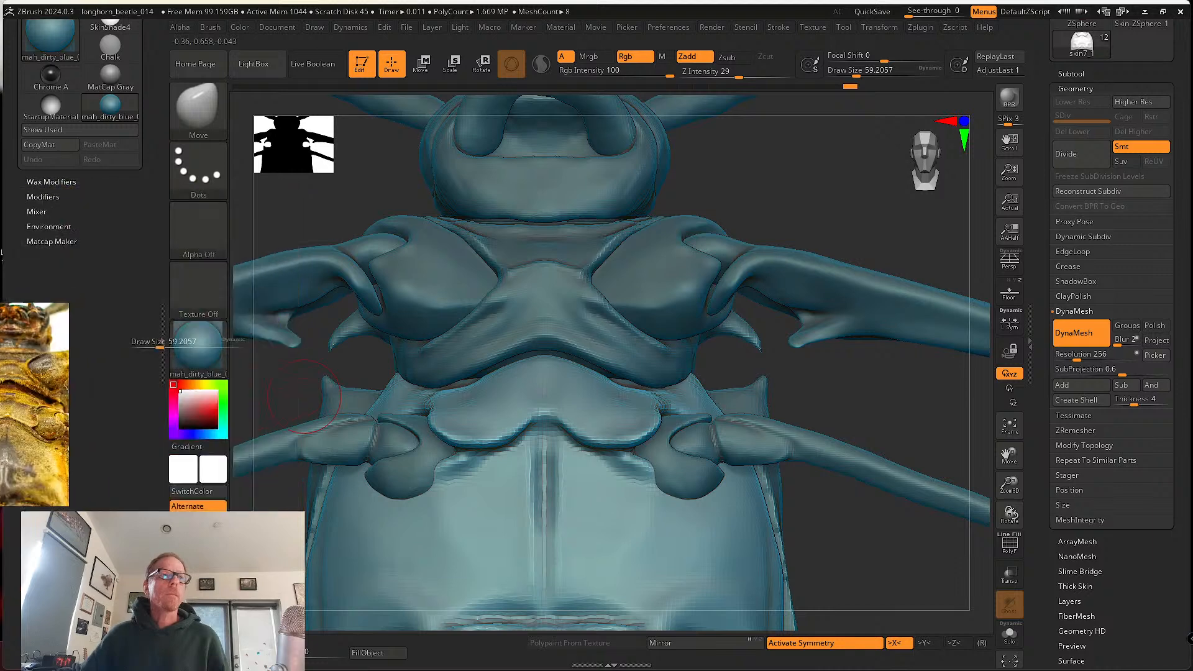
left_click_drag(0, 234, 121, 247)
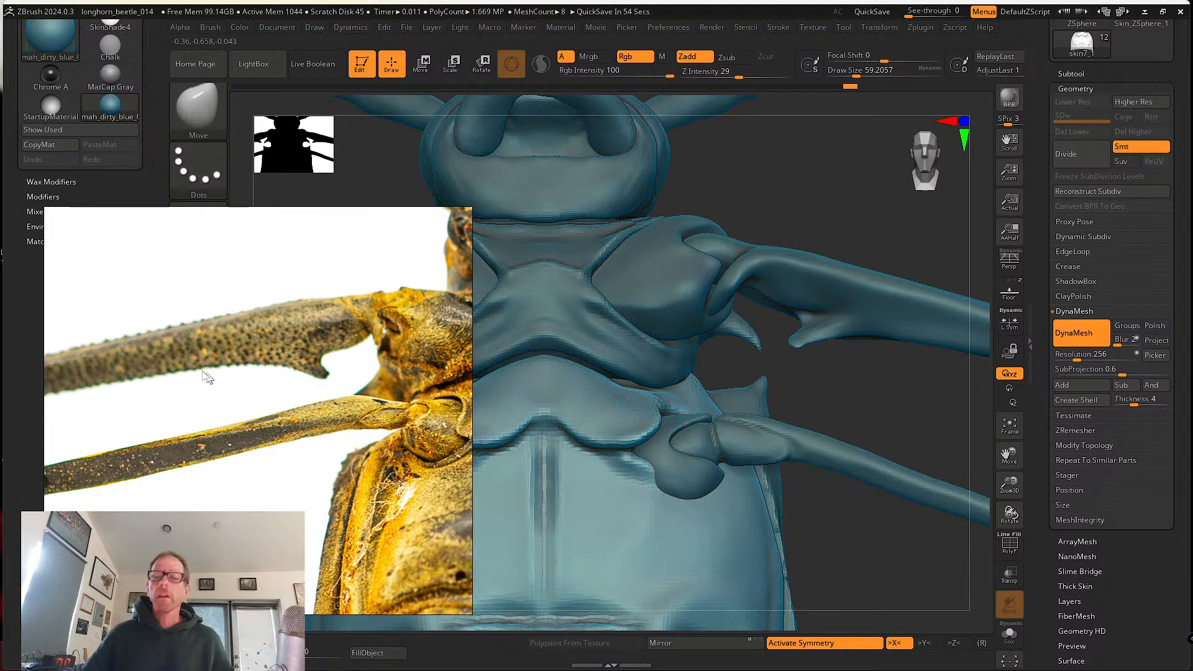
middle_click_drag(385, 471, 149, 434)
middle_click_drag(268, 430, 214, 449)
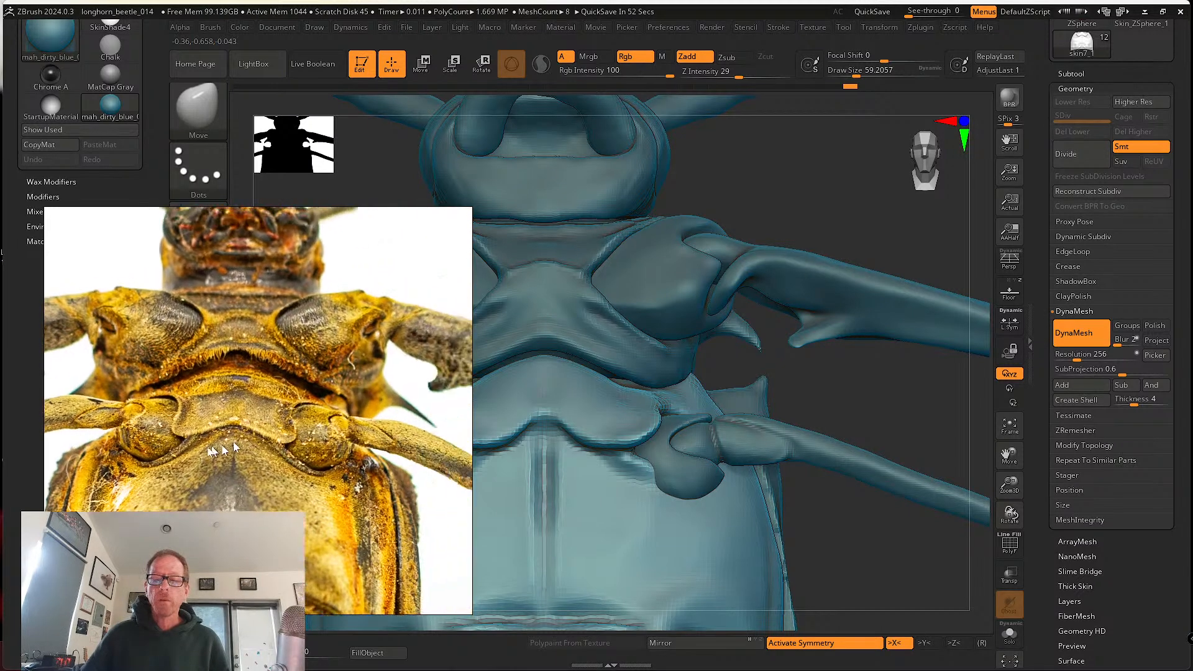
scroll(249, 441, "down", 3)
scroll(314, 438, "up", 3)
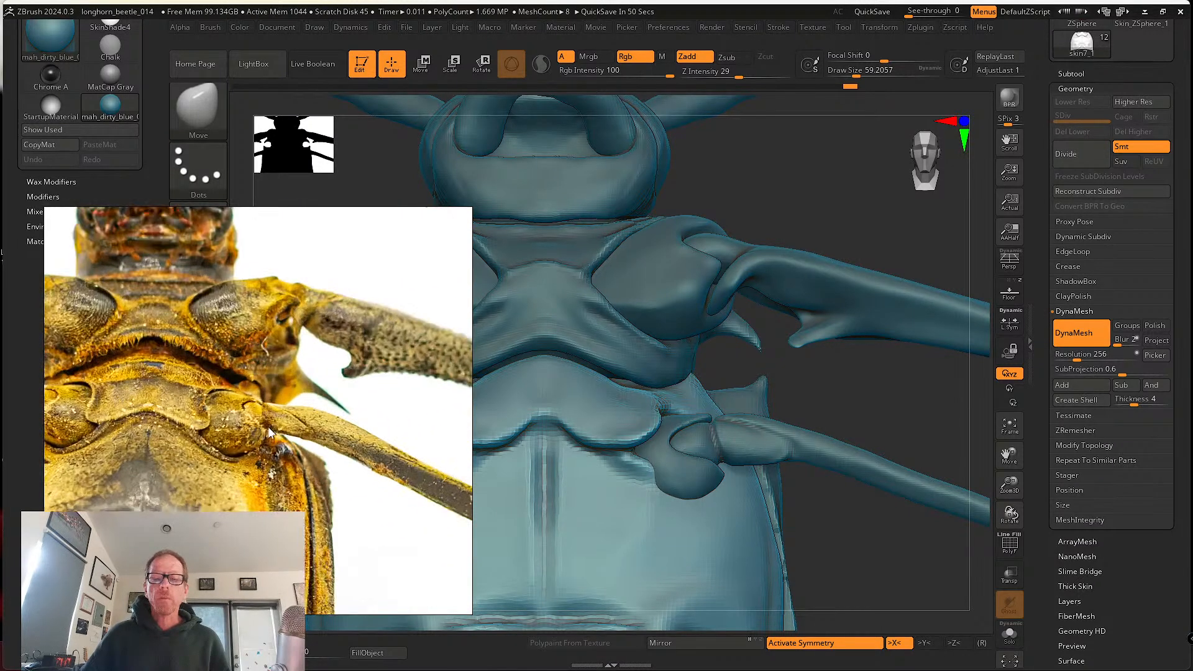
scroll(305, 425, "up", 2)
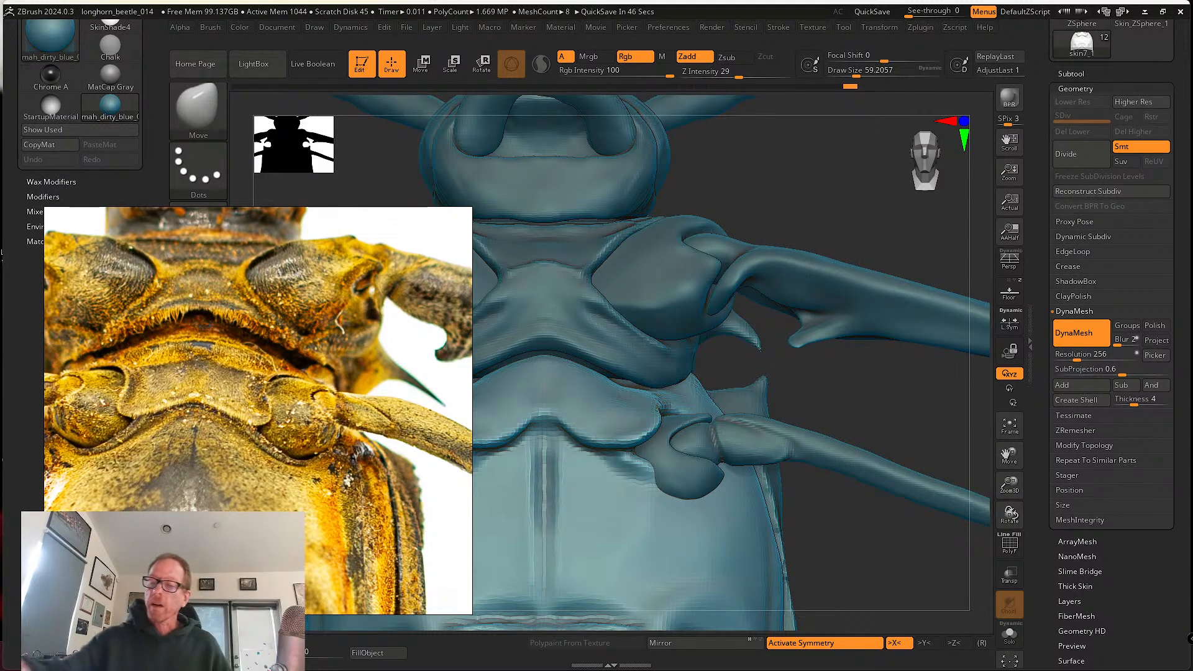
- Adjust the rear edge of the plate's lobes with the Move brush and smooth the surface above the central notch
right_click_drag(811, 376, 826, 386)
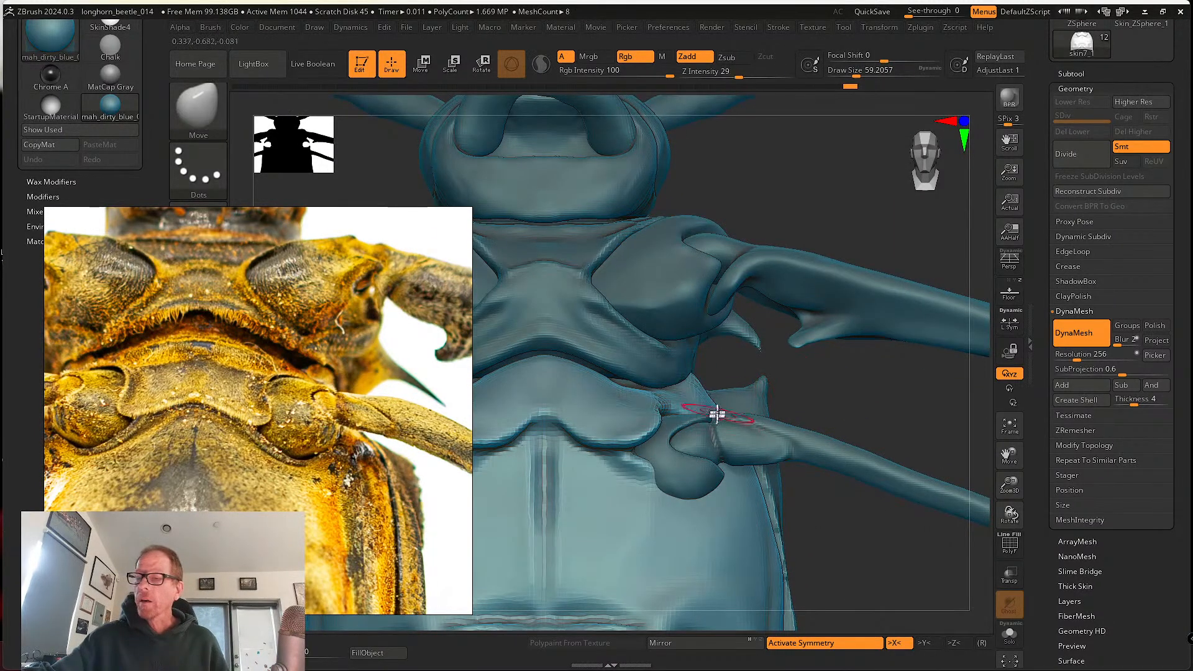
right_click_drag(719, 412, 881, 411, "alt")
mouse_move(773, 432)
right_mouse_down("alt")
mouse_move(763, 453)
mouse_move(731, 454)
right_mouse_up("alt")
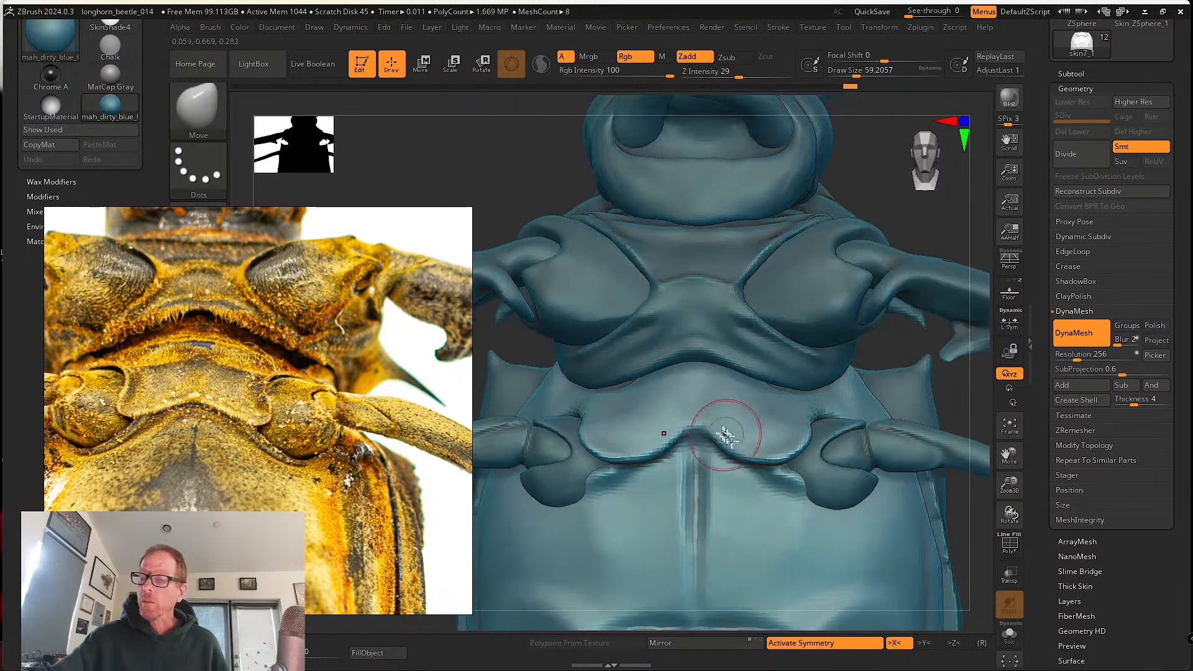
mouse_move(715, 429)
left_mouse_down()
mouse_move(707, 421)
mouse_move(744, 453)
mouse_move(801, 444)
left_mouse_up()
right_click_drag(807, 425, 799, 439)
key("s")
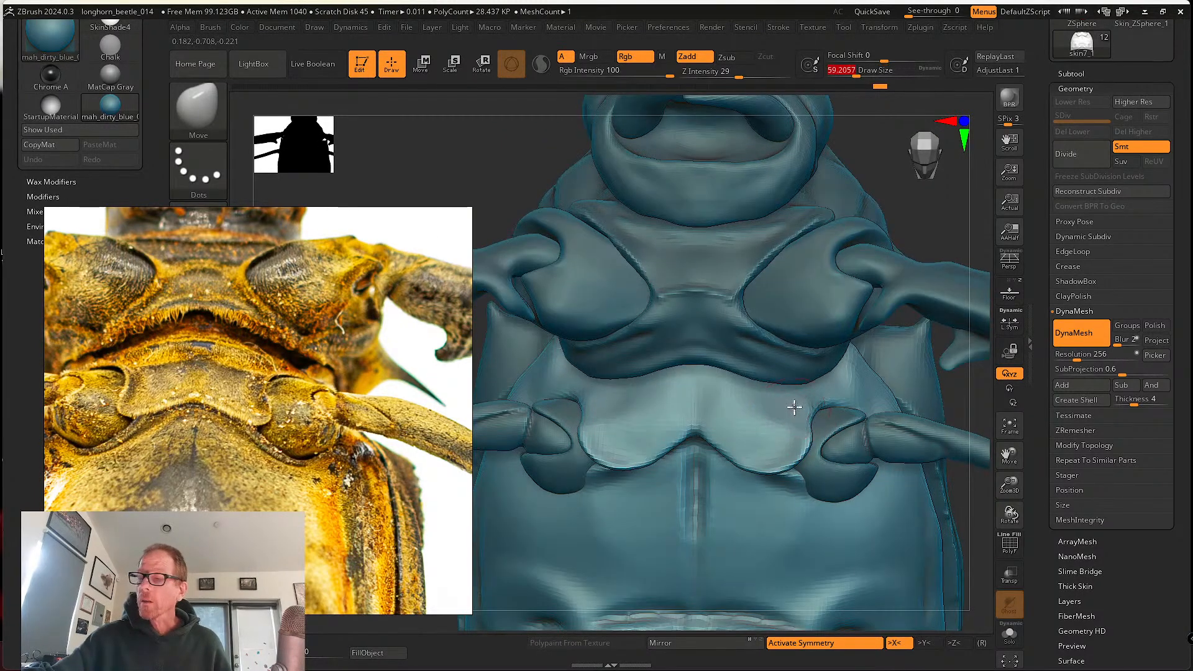
key("s")
left_click_drag(764, 406, 707, 405, "shift")
right_click_drag(707, 405, 714, 355)
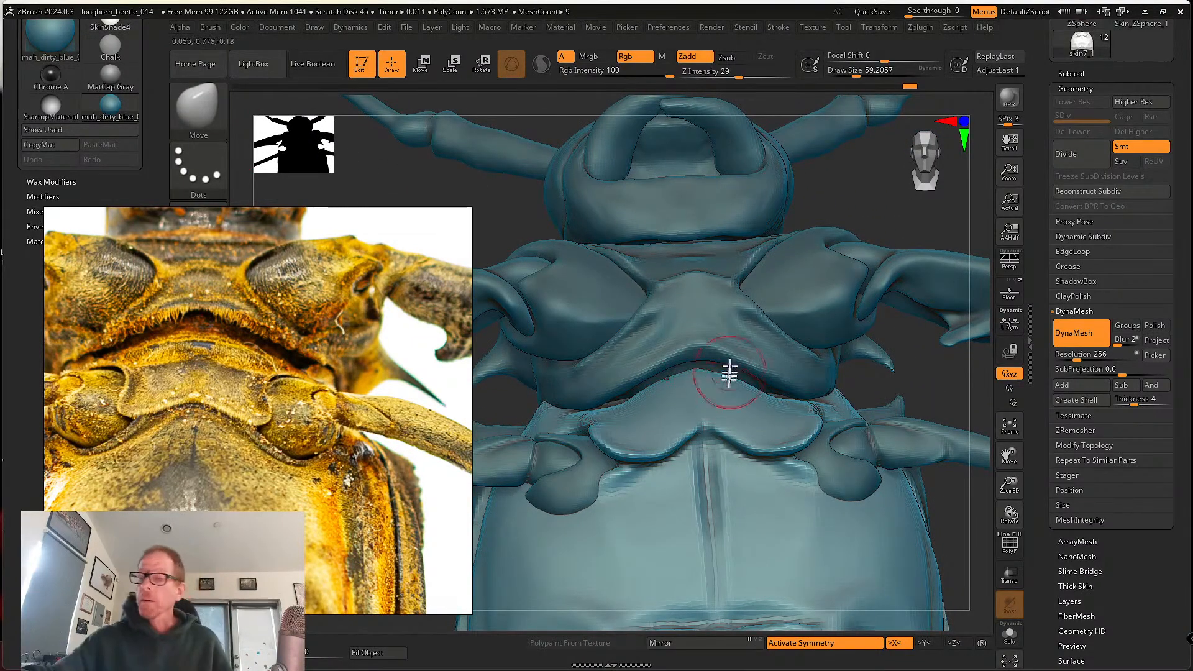
- Reshape the plate's front edge with the Move brush at a draw size of about 120
key("space")
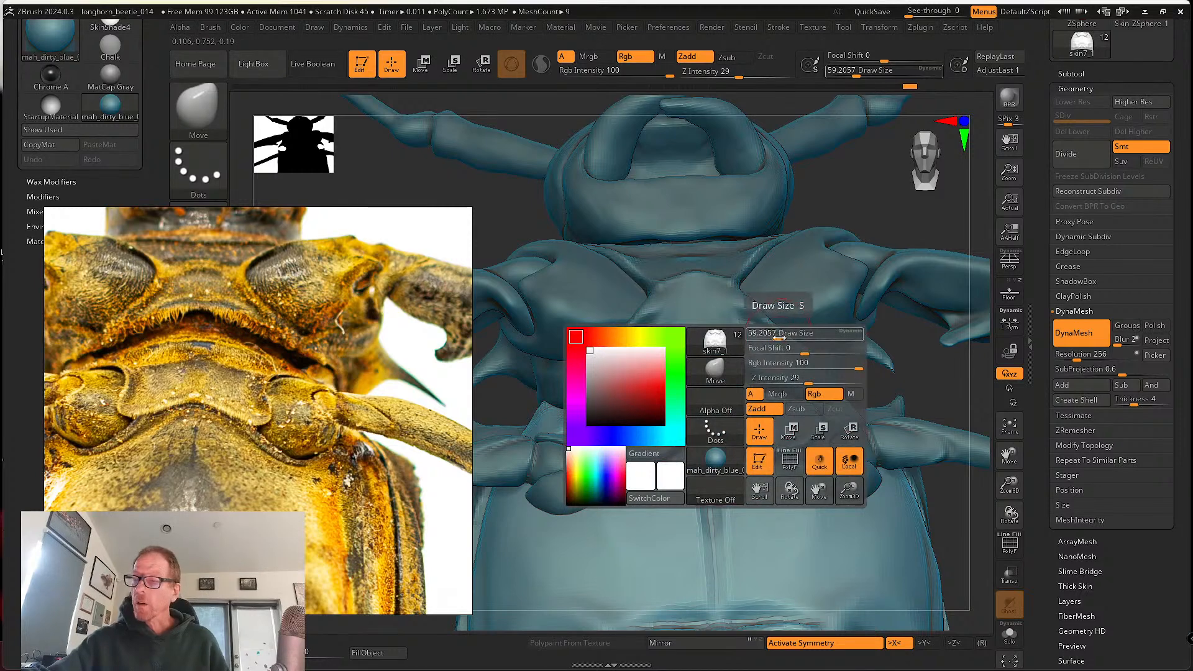
left_click_drag(790, 327, 807, 330)
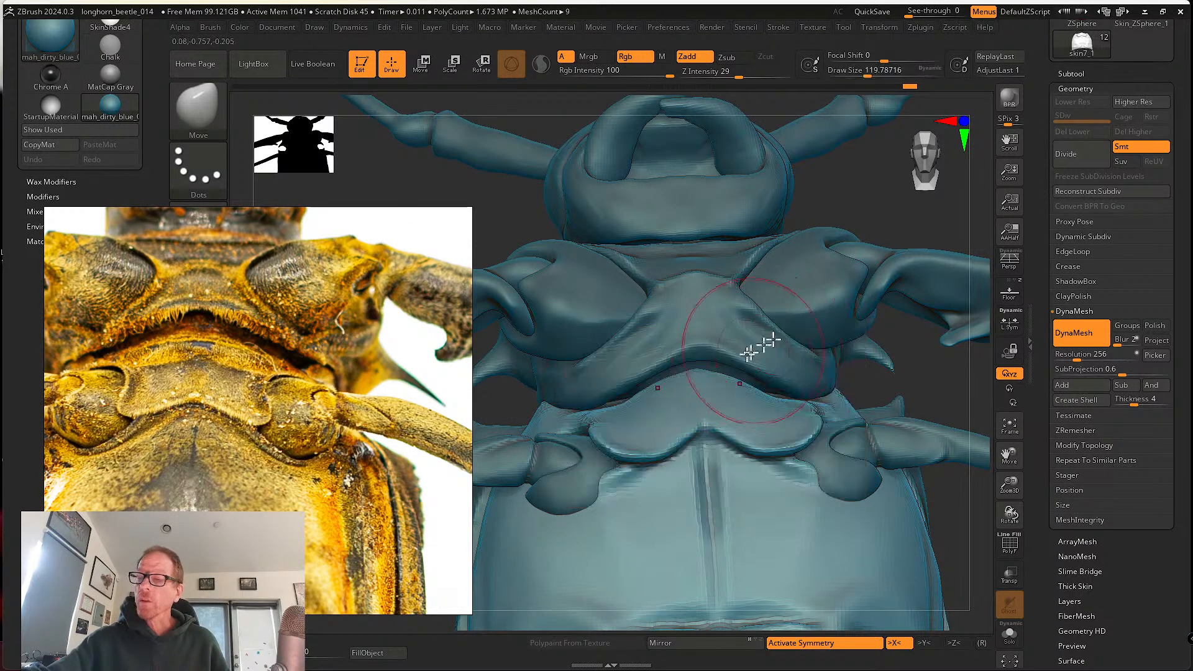
right_click_drag(723, 358, 757, 389)
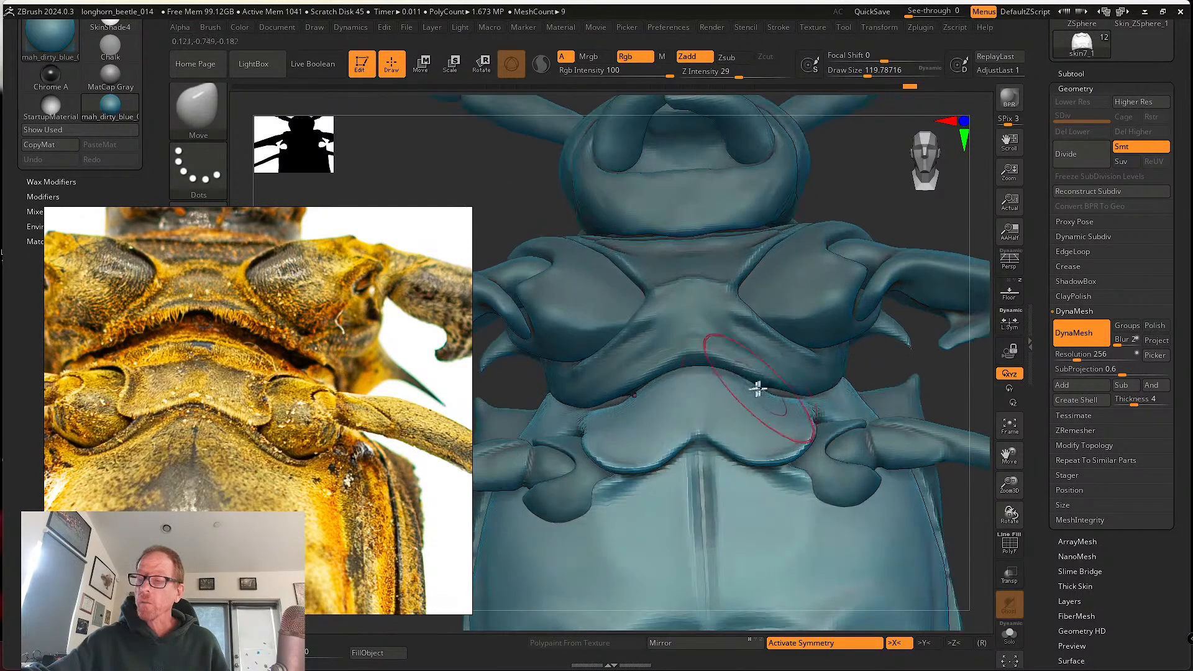
left_click_drag(729, 374, 728, 371)
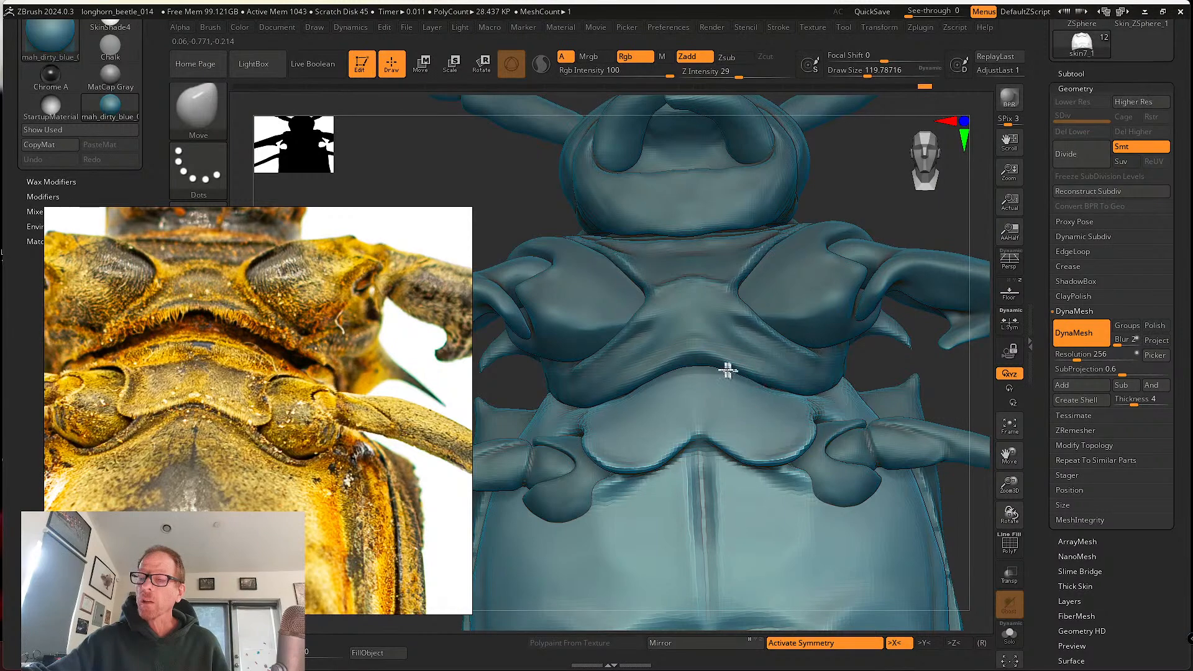
mouse_move(715, 366)
right_mouse_down()
mouse_move(836, 413)
mouse_move(838, 434)
mouse_move(858, 404)
mouse_move(871, 419)
right_mouse_up()
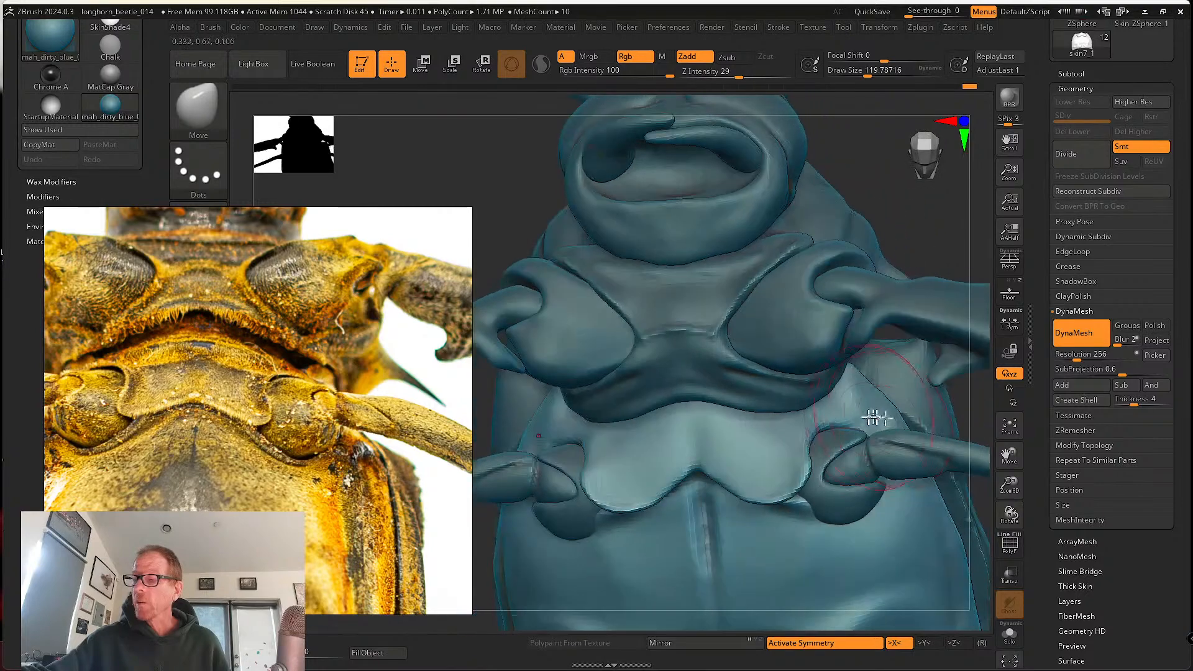
- Try smoothing the plate's middle, and undo that smoothing
mouse_move(919, 474)
right_mouse_down()
mouse_move(769, 372)
mouse_move(750, 390)
right_mouse_up()
mouse_move(694, 429)
left_mouse_down("shift")
mouse_move(700, 453)
mouse_move(702, 439)
left_mouse_up("shift")
key("ctrl+z")
right_click_drag(694, 415, 745, 377)
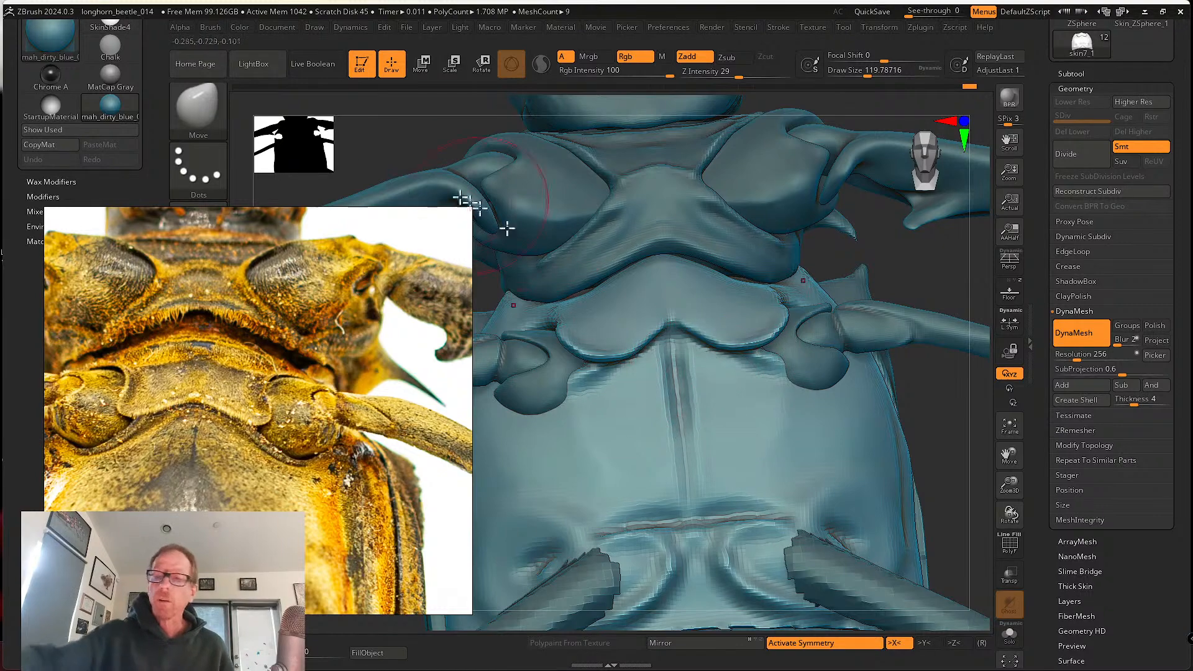
left_click(197, 108)
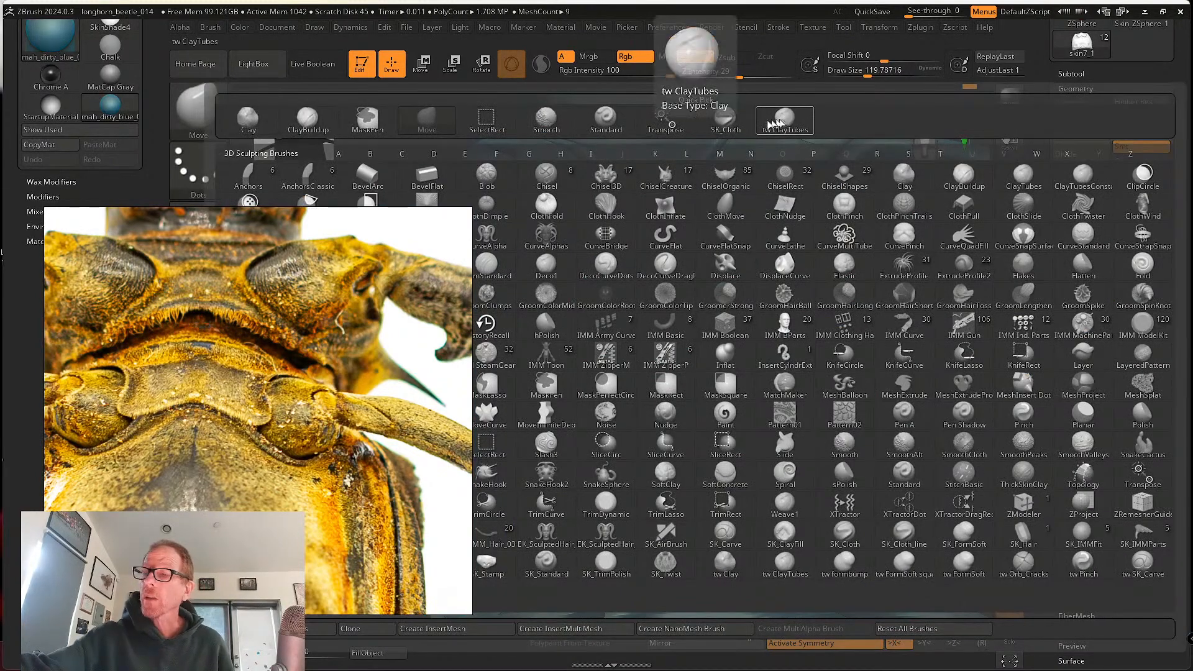
left_click(724, 118)
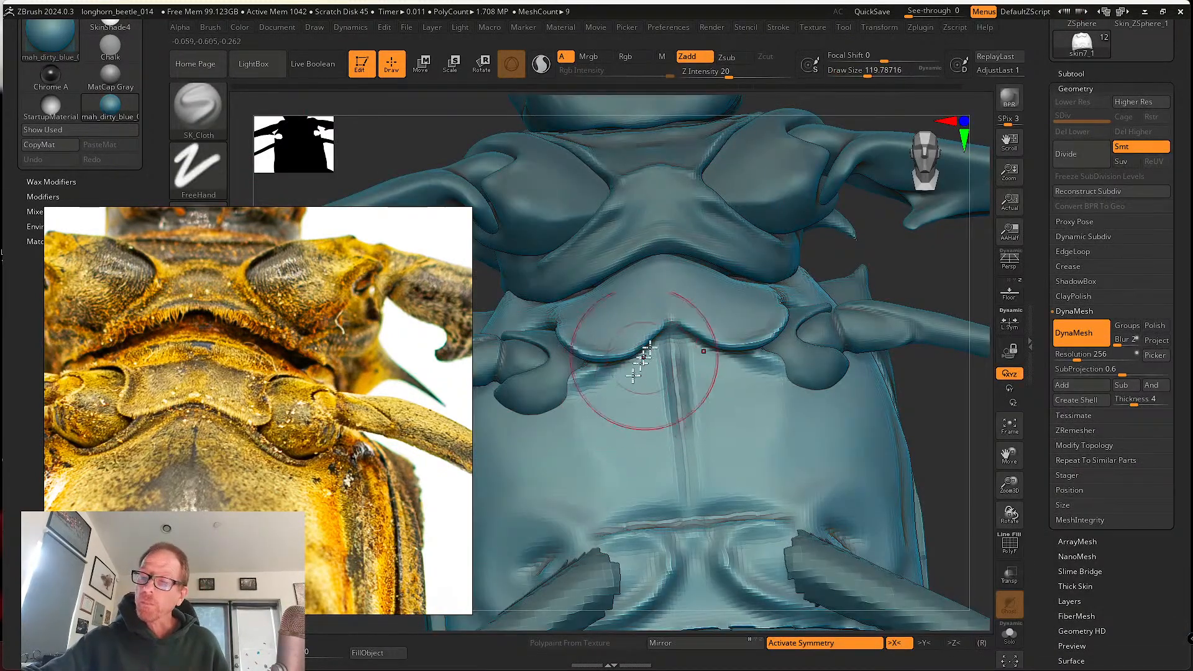
key("space")
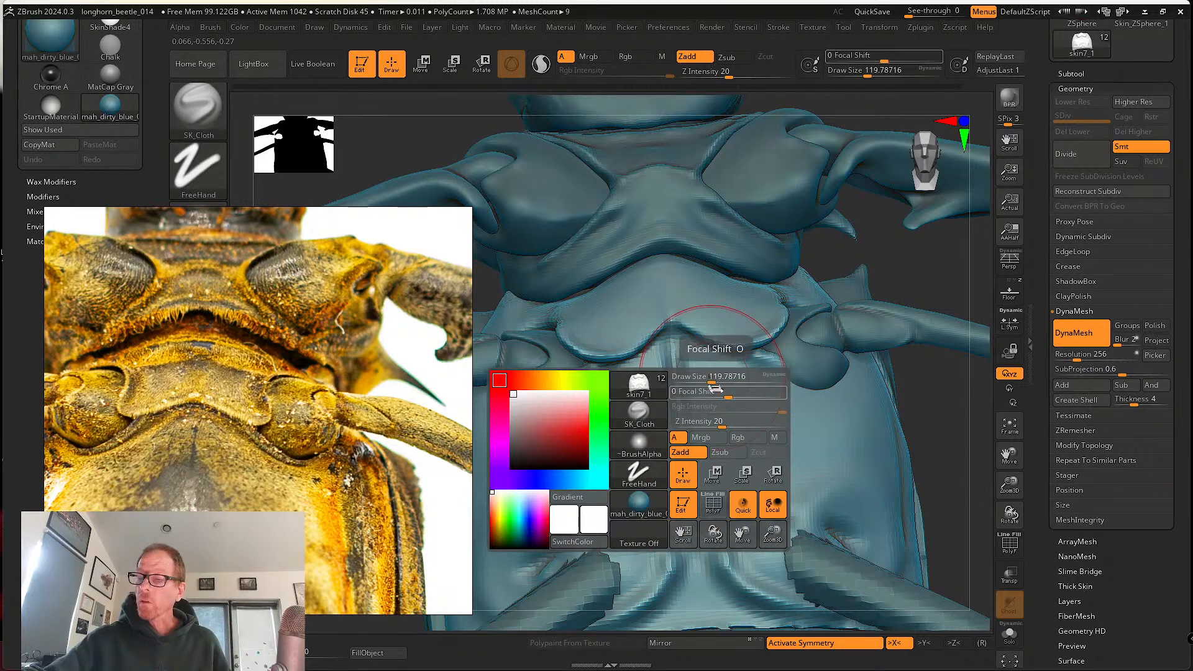
left_click_drag(711, 381, 700, 382)
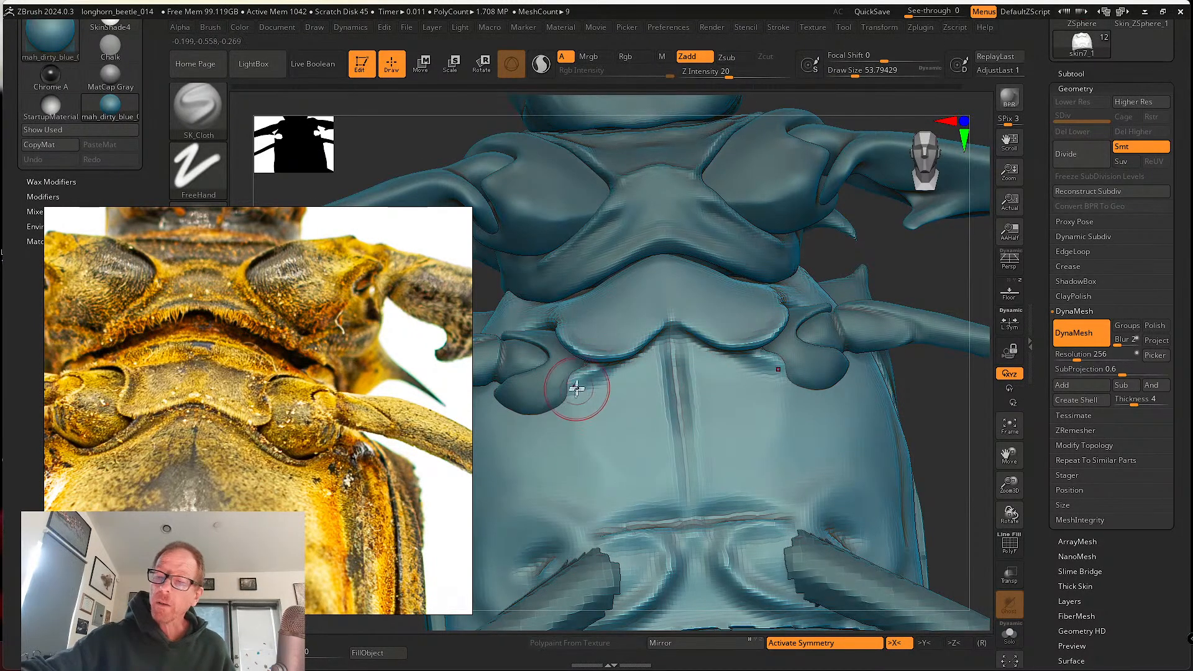
right_click_drag(578, 391, 607, 393)
- Reshape the body surface behind the middle leg sockets with the Move brush at a draw size of about 158
key("b")
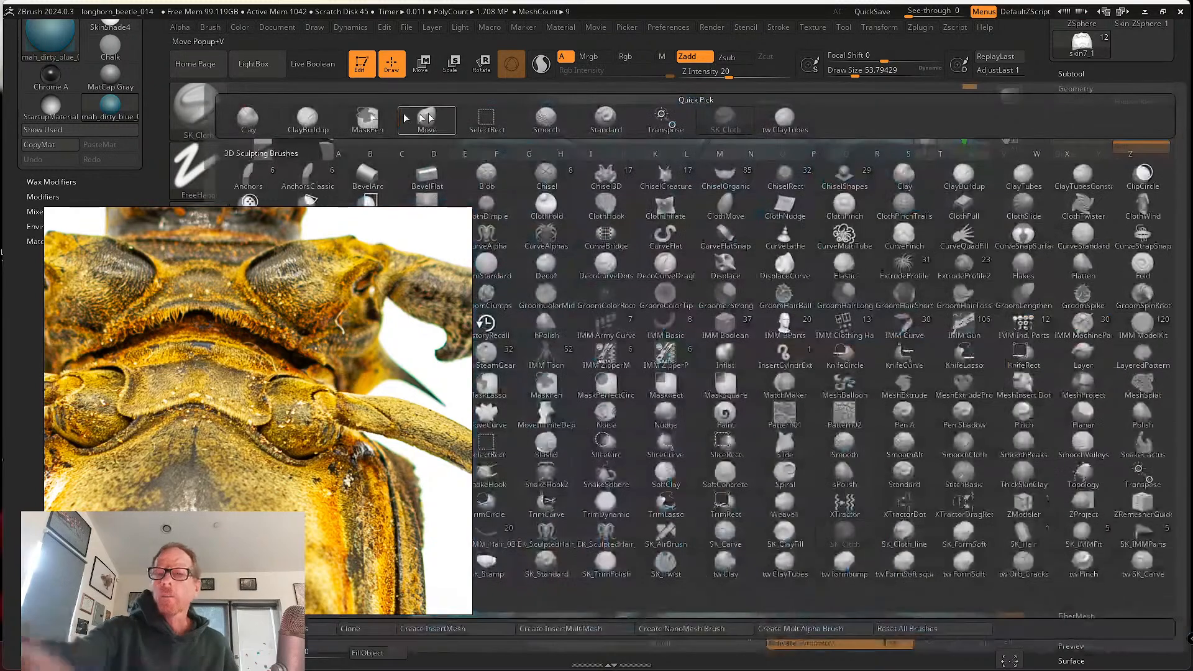
key("m")
key("v")
key("space")
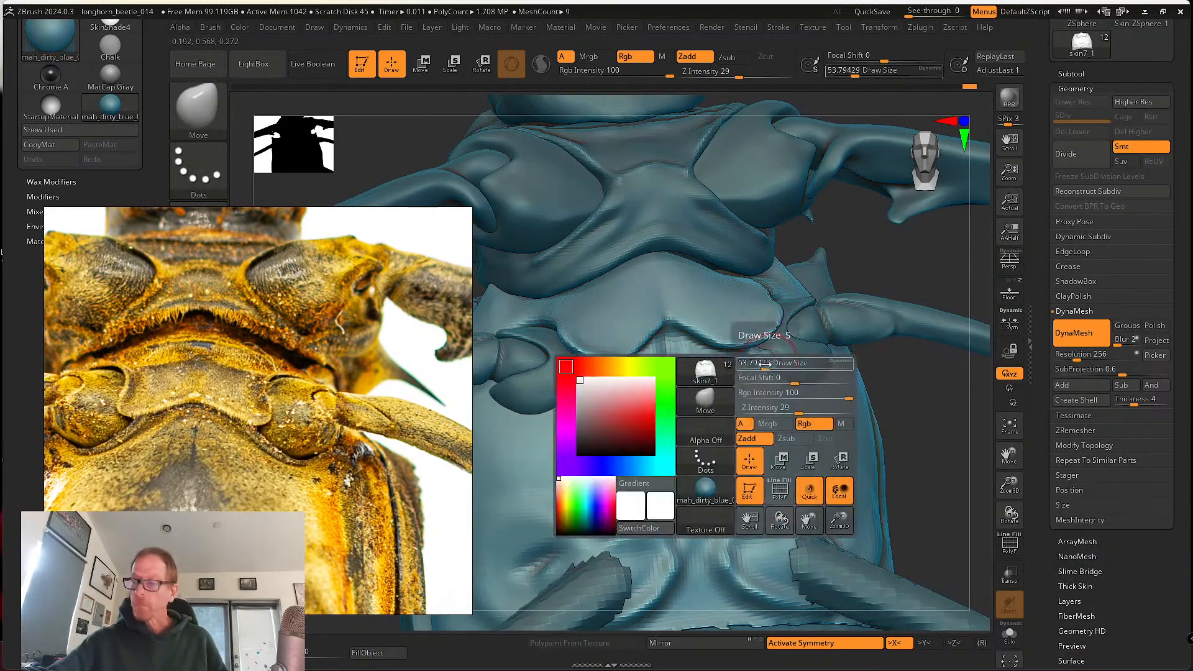
left_click_drag(773, 370, 777, 371)
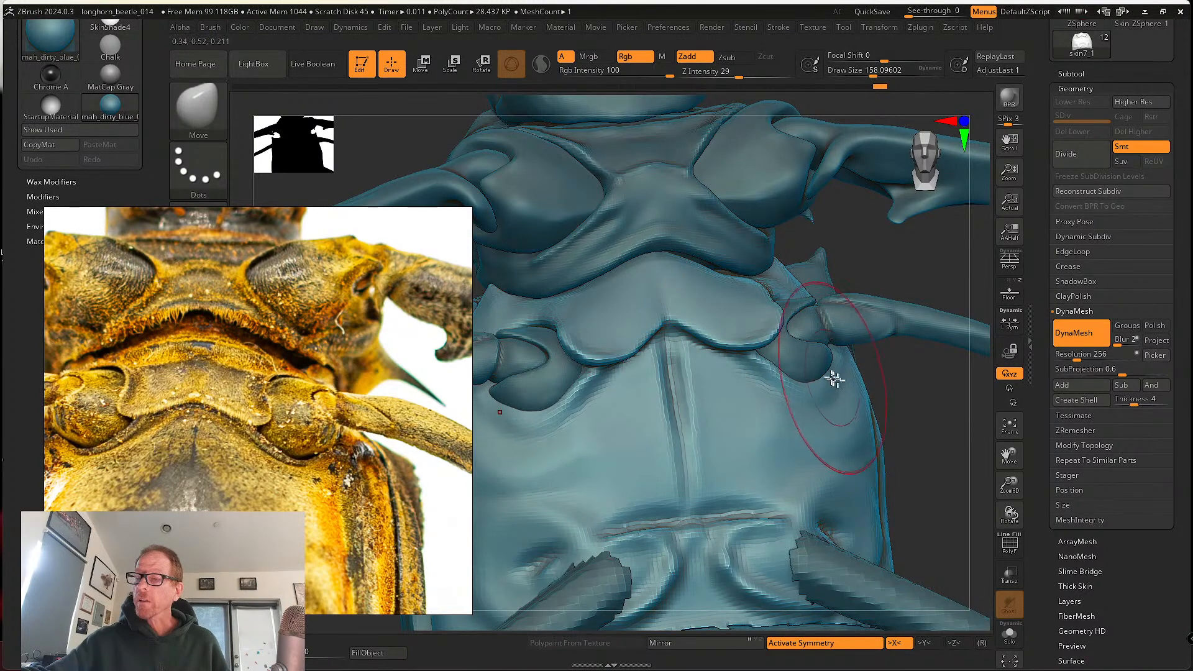
right_click_drag(839, 377, 828, 368)
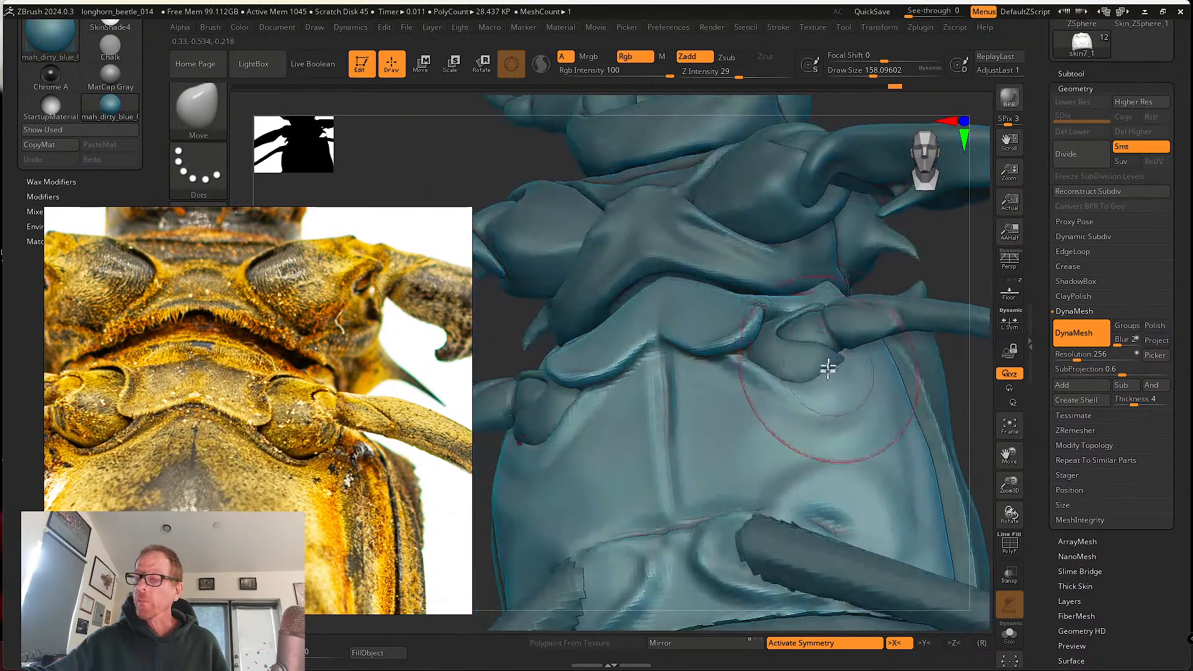
left_click_drag(844, 413, 820, 390)
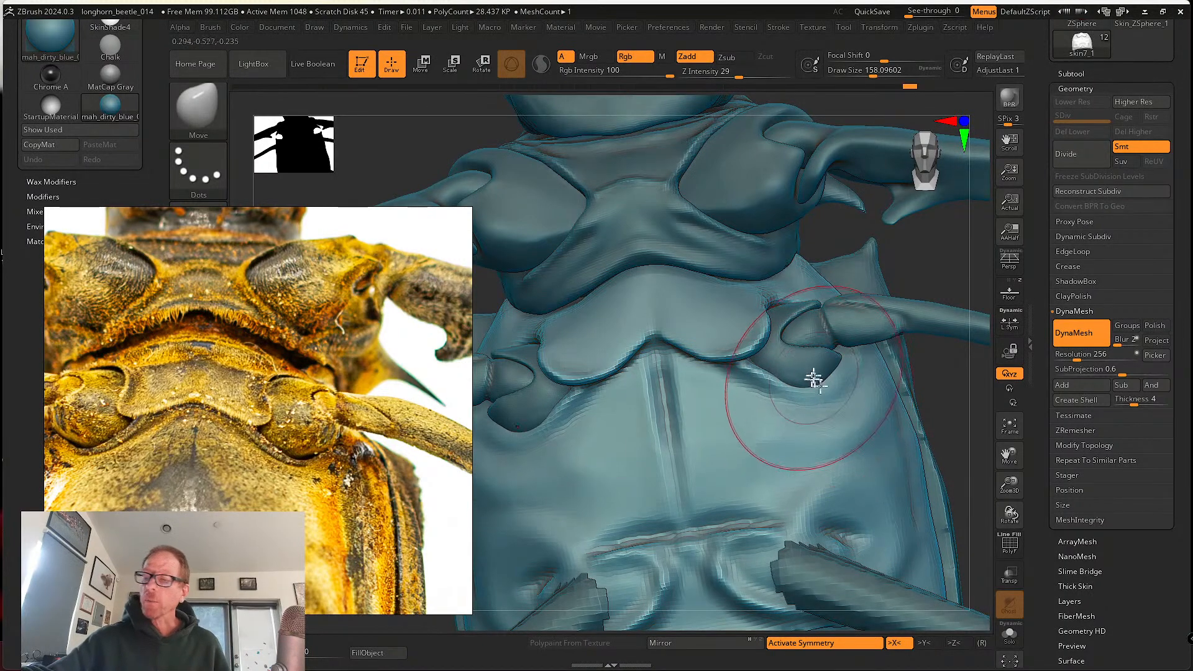
- Sculpt a rim around the rear of the middle leg sockets with SK_Cloth, draw size about 31 and Focal Shift -14
key("b")
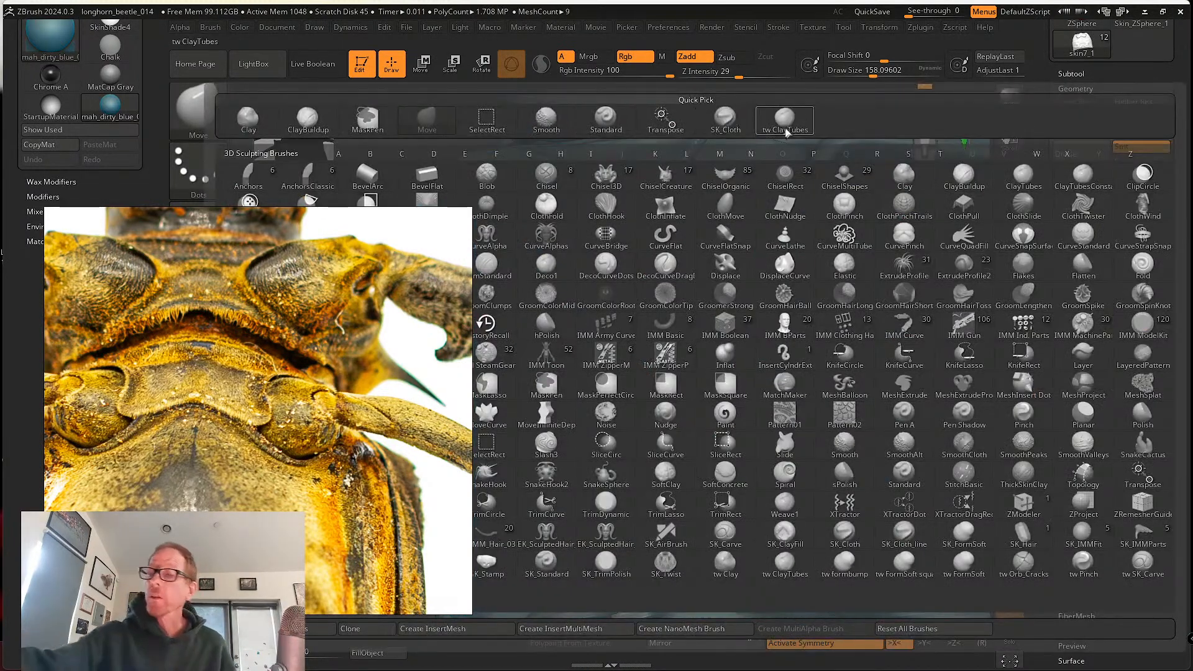
left_click(725, 117)
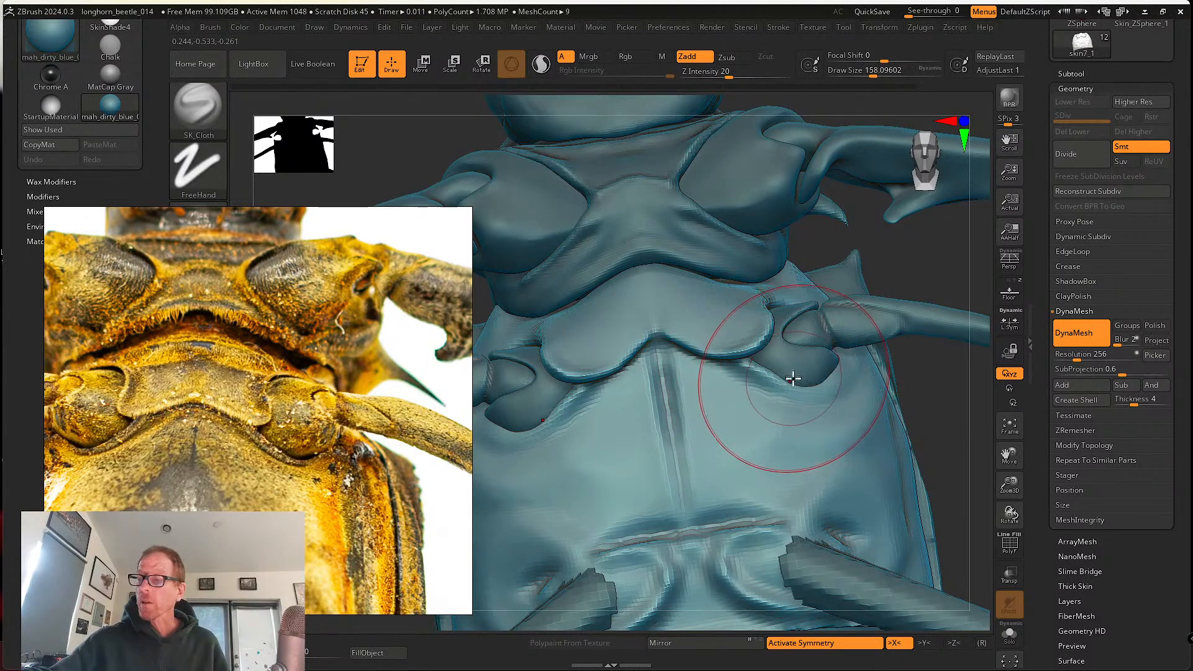
key("space")
left_click_drag(805, 394, 768, 380)
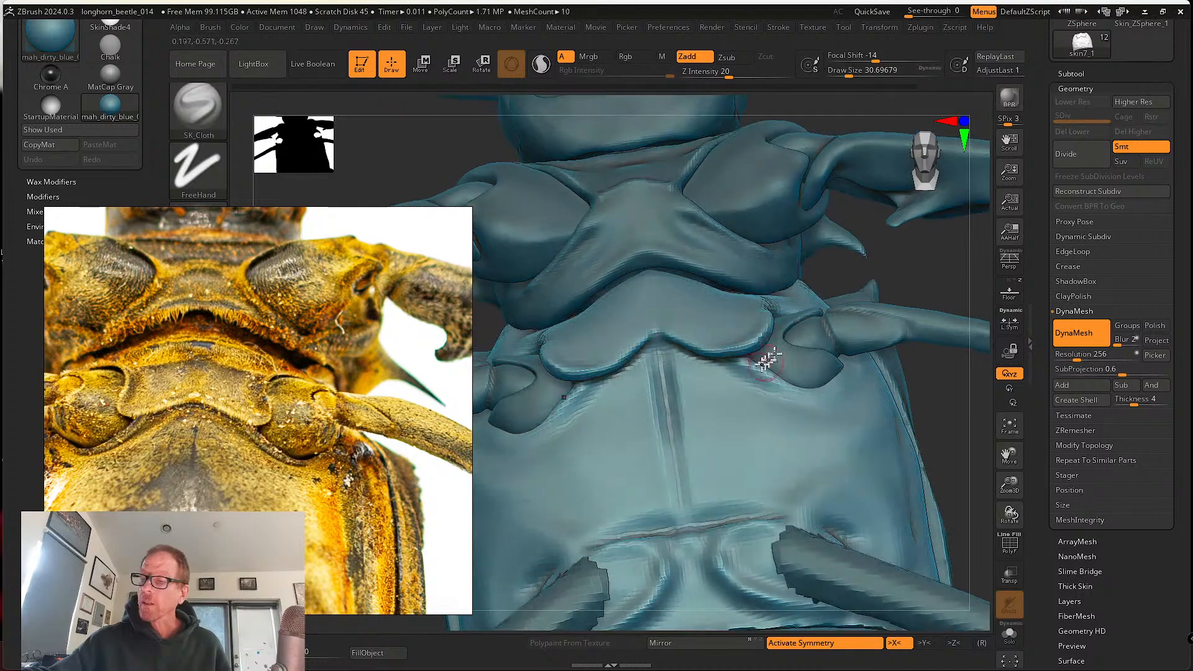
right_click_drag(786, 387, 839, 392)
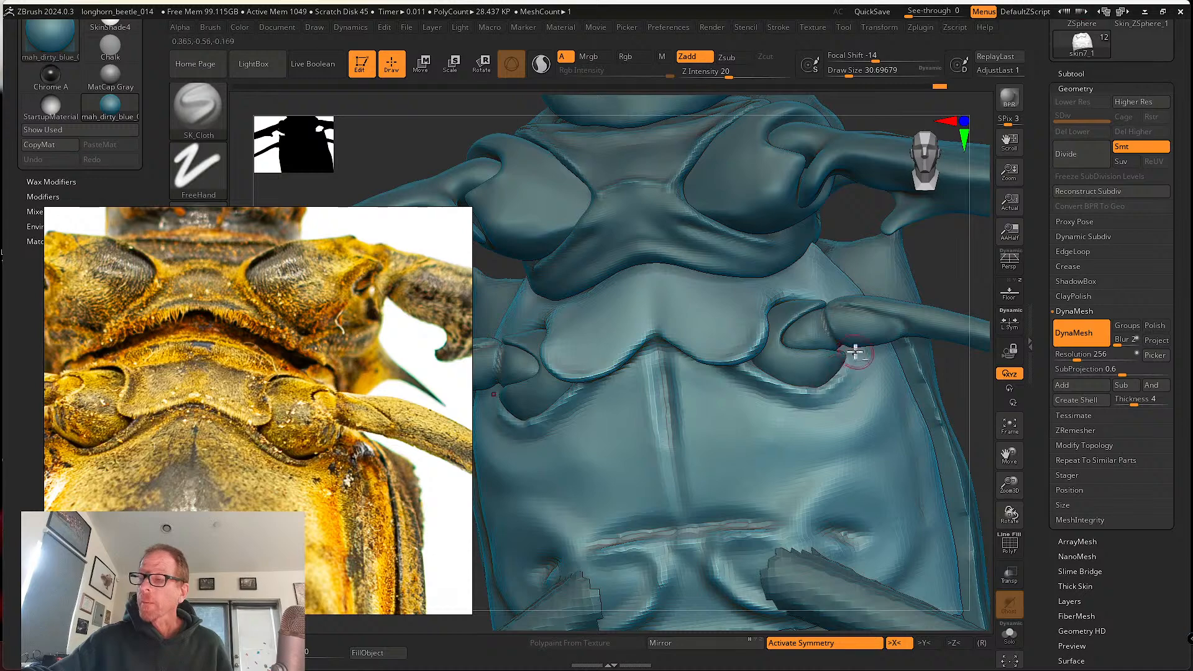
- Add shallow diagonal creases across the front of the lobed plate and soften them by smoothing
right_click_drag(804, 336, 751, 352)
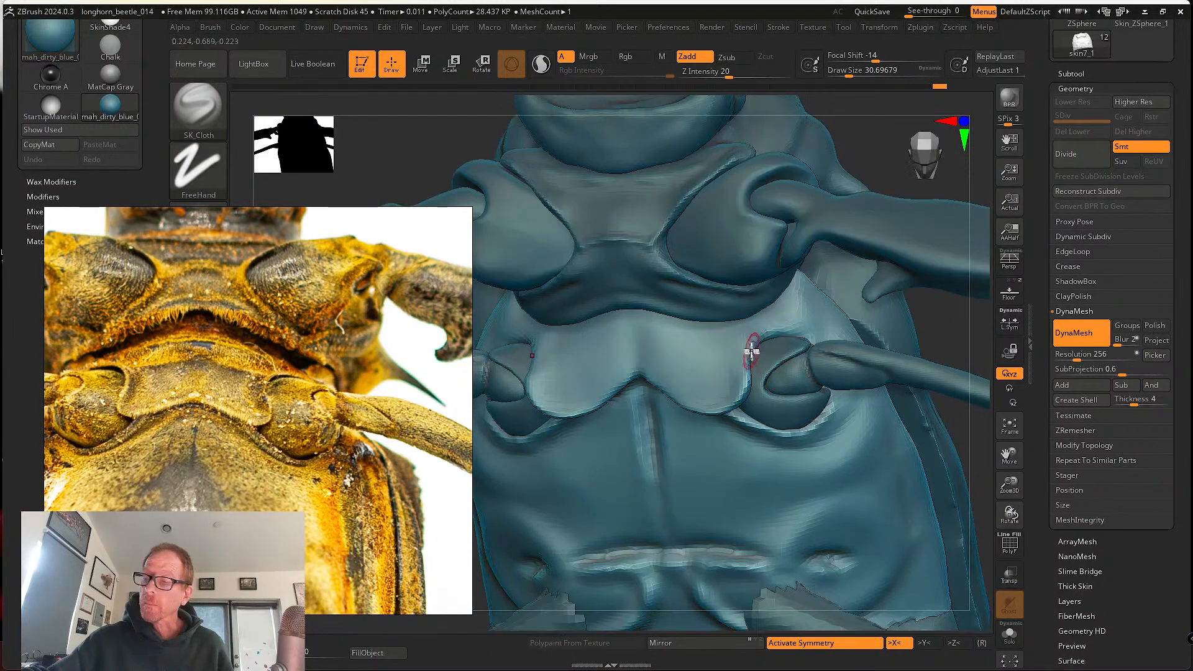
right_click_drag(821, 338, 677, 333)
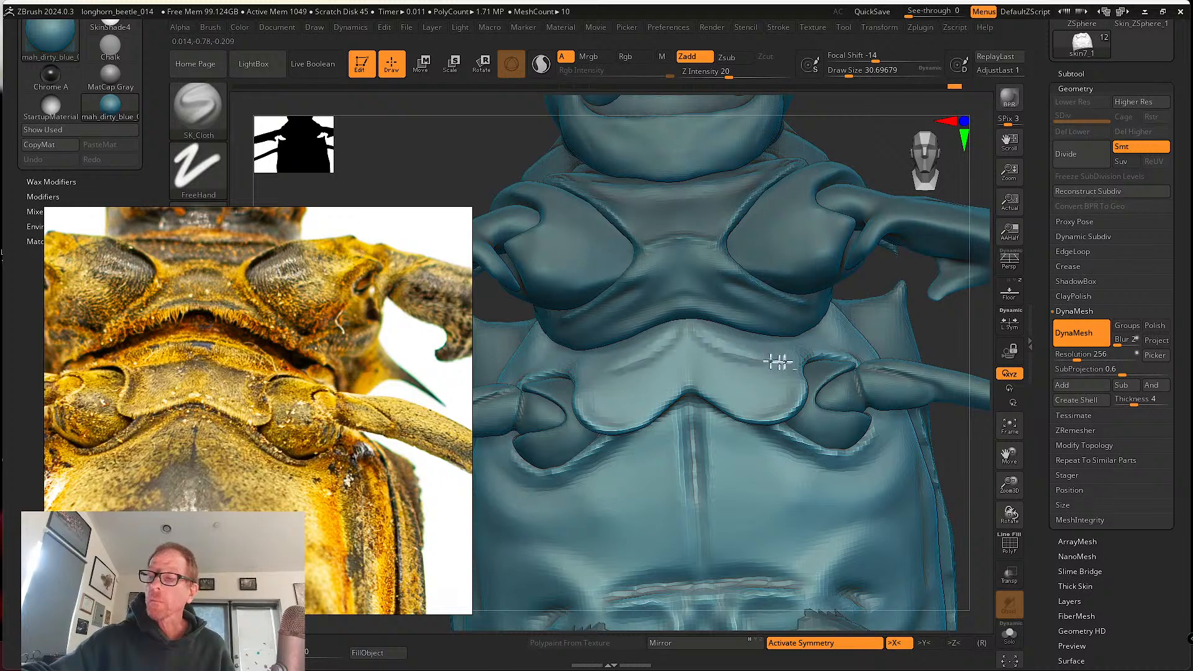
key("shift")
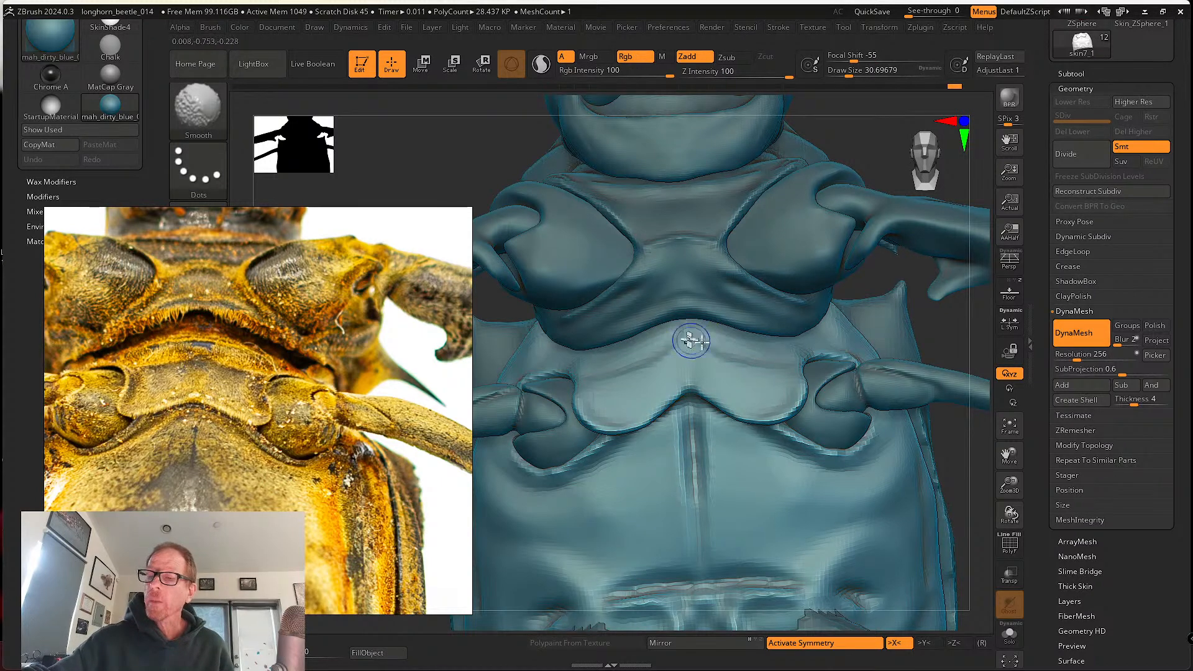
- Sculpt folds behind the socket rims toward the plate's notch with SK_Cloth, and smooth the body's midline groove
mouse_move(666, 399)
right_mouse_down()
mouse_move(714, 319)
mouse_move(695, 335)
mouse_move(708, 391)
mouse_move(583, 383)
right_mouse_up()
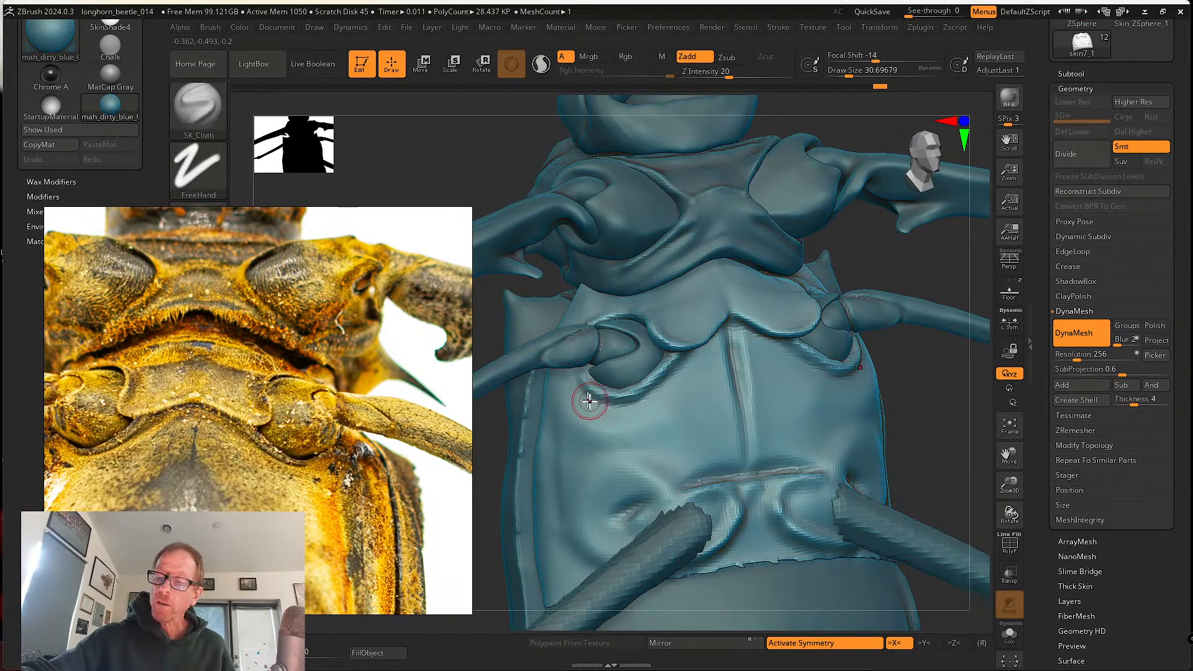
mouse_move(589, 404)
left_mouse_down()
mouse_move(639, 399)
mouse_move(699, 366)
left_mouse_up()
left_click_drag(650, 401, 705, 362)
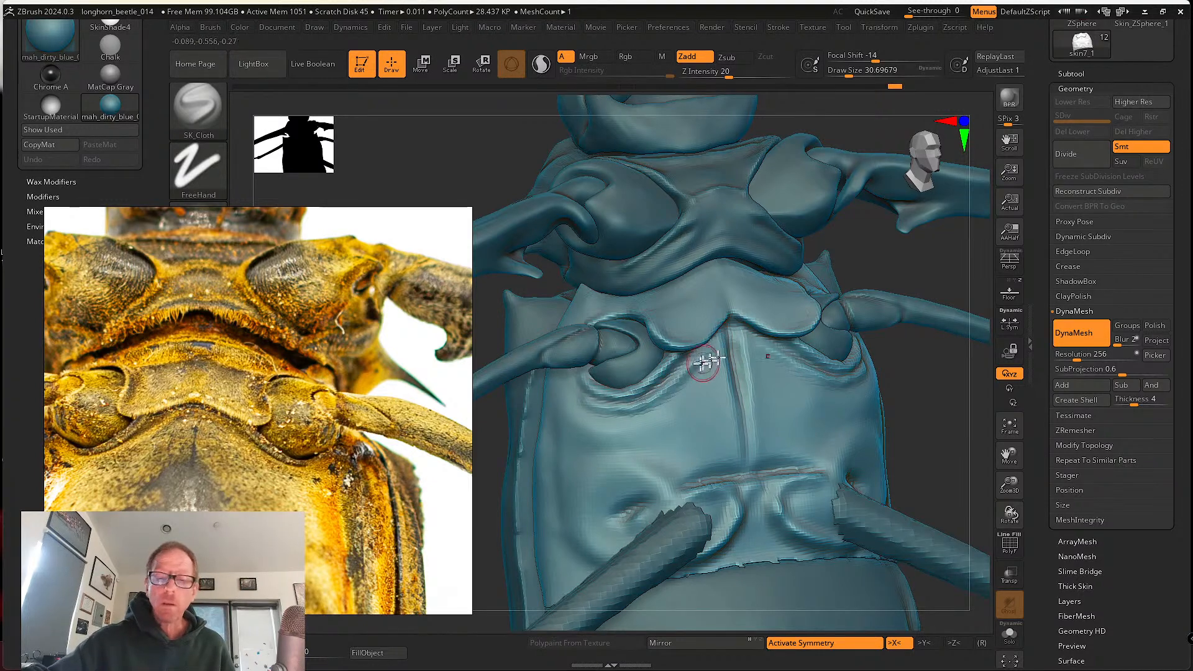
right_click_drag(761, 320, 724, 336)
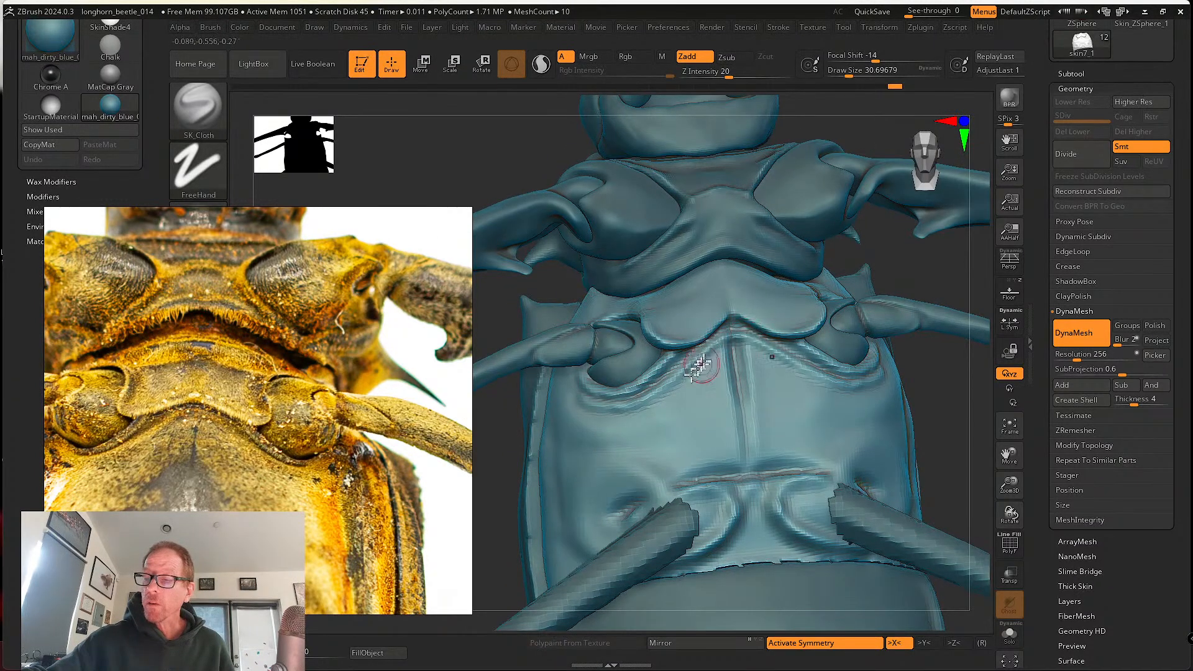
left_click_drag(735, 348, 734, 440, "shift")
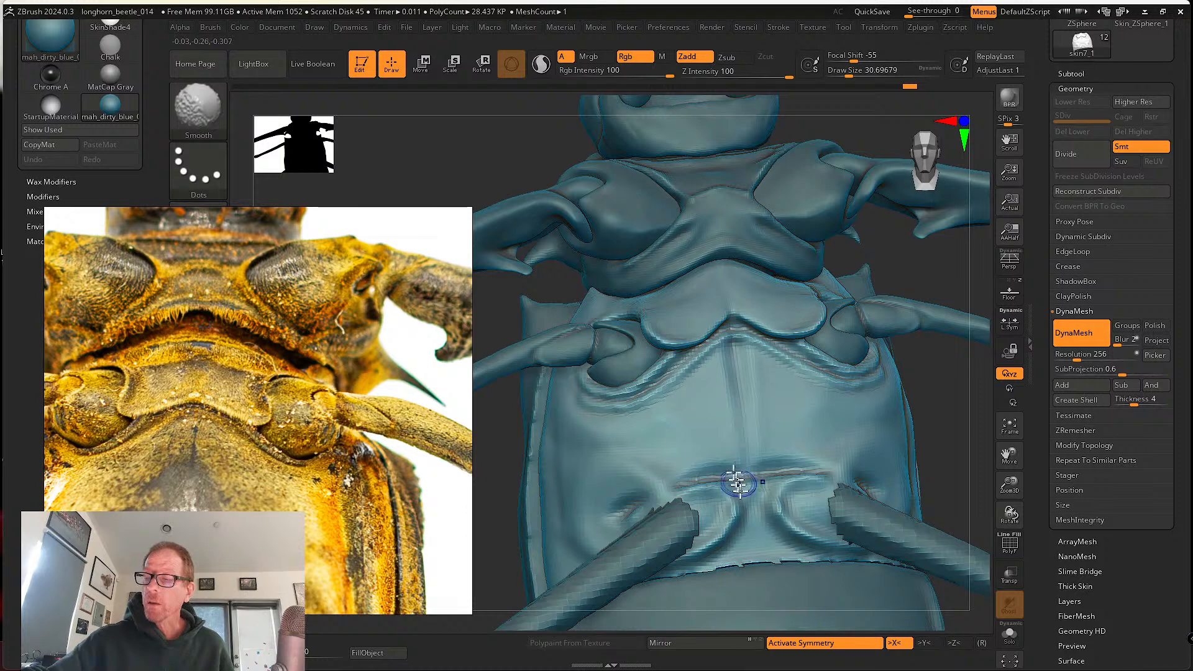
- Define the body's midline groove and extend the folds behind the middle leg sockets with SK_Cloth
left_click_drag(735, 347, 745, 463)
right_click_drag(636, 385, 668, 418, "alt")
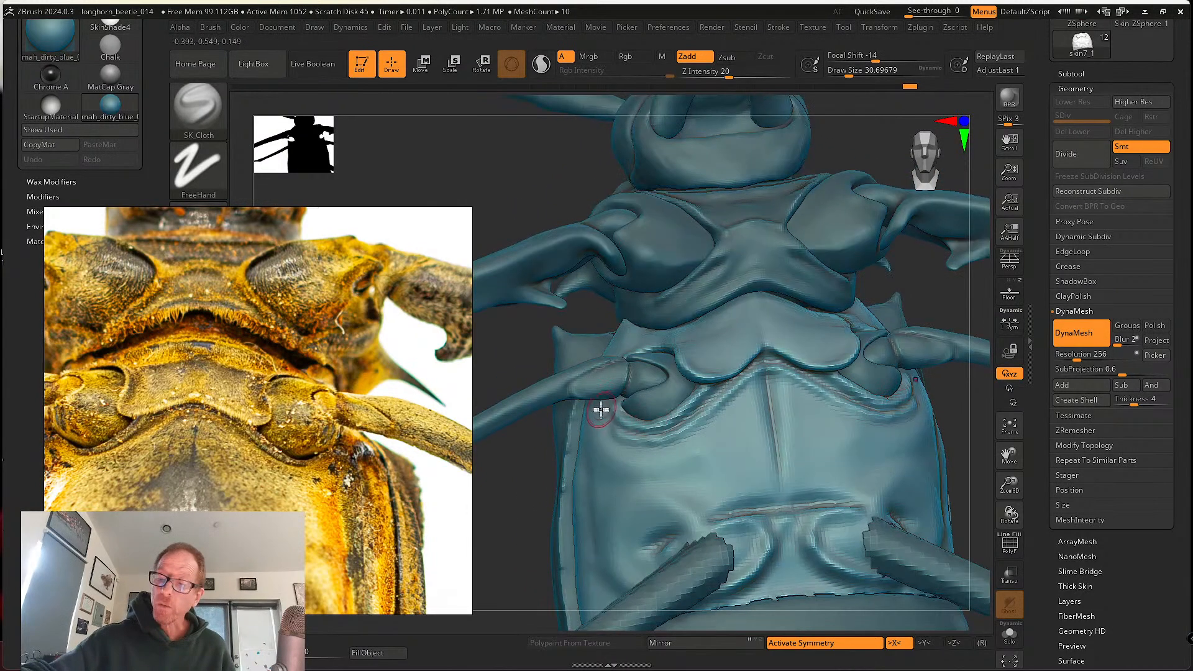
left_click_drag(605, 419, 667, 427)
right_click_drag(661, 427, 642, 409)
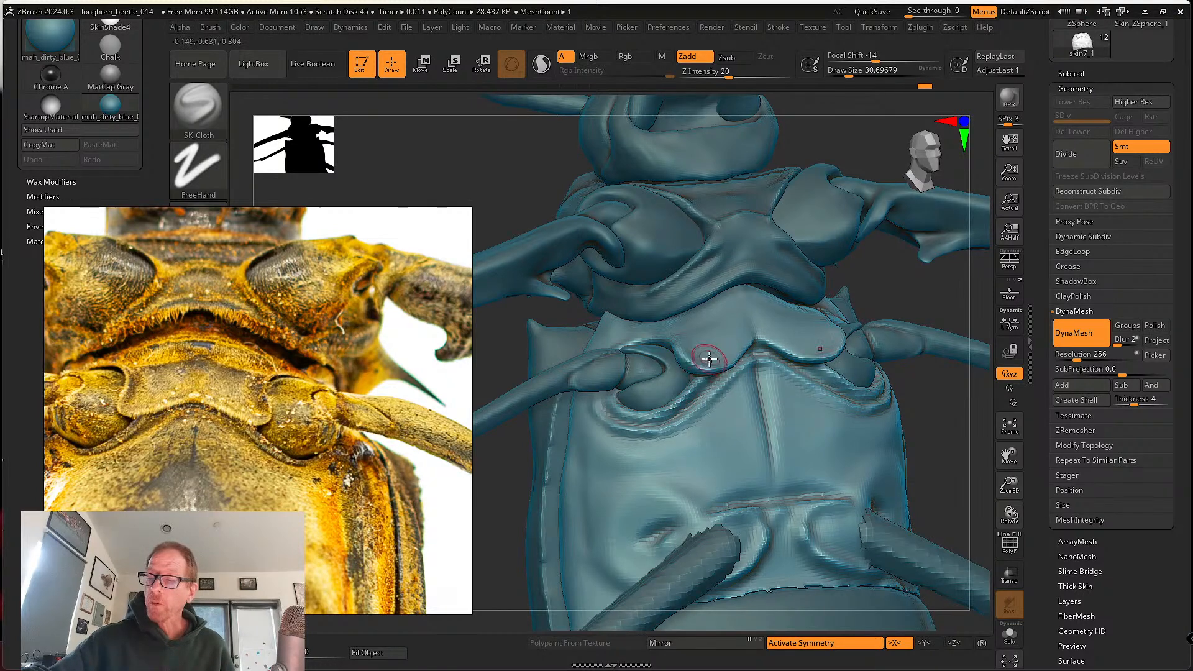
right_click_drag(706, 347, 746, 360)
right_click_drag(788, 418, 687, 433)
- Build up the body surface around the midline groove with tw ClayTubes at Z Intensity 10 and draw size about 31
left_click(198, 108)
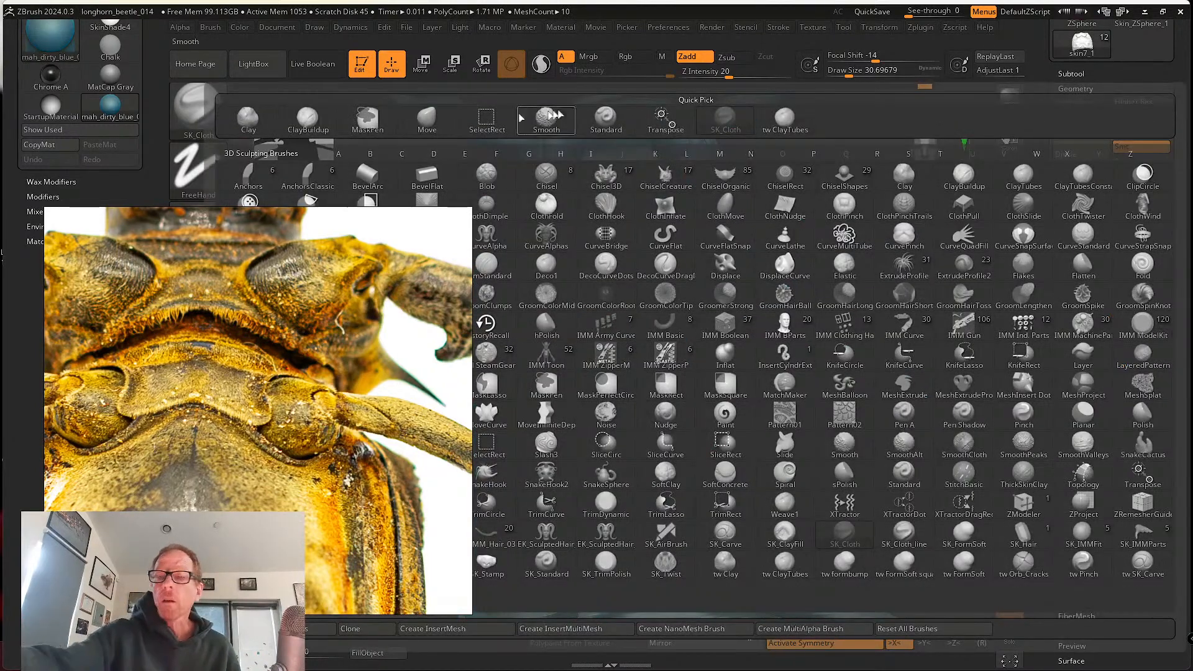
left_click(790, 119)
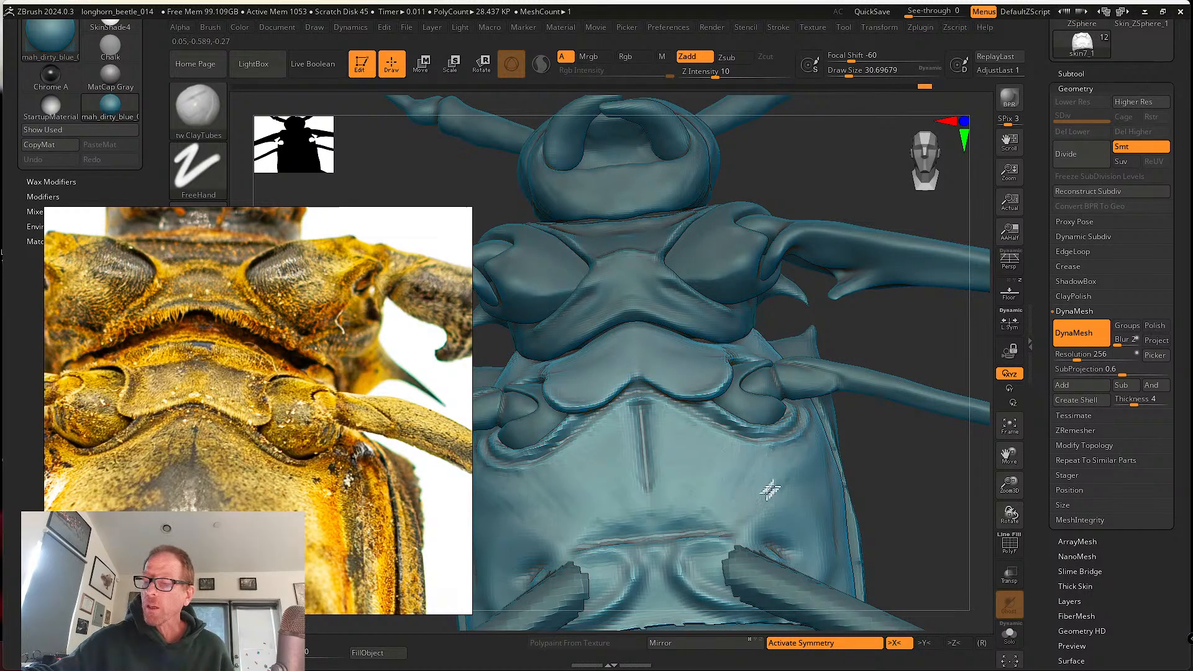
right_click_drag(764, 487, 764, 456)
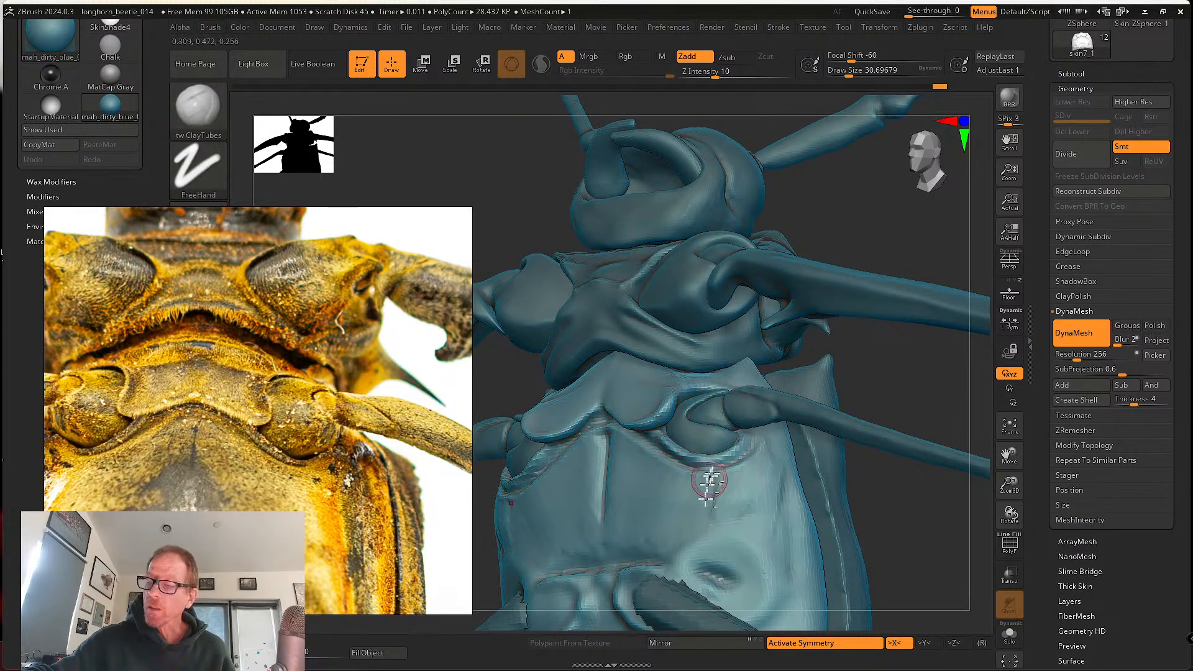
mouse_move(707, 486)
right_mouse_down()
mouse_move(748, 459)
mouse_move(698, 486)
right_mouse_up()
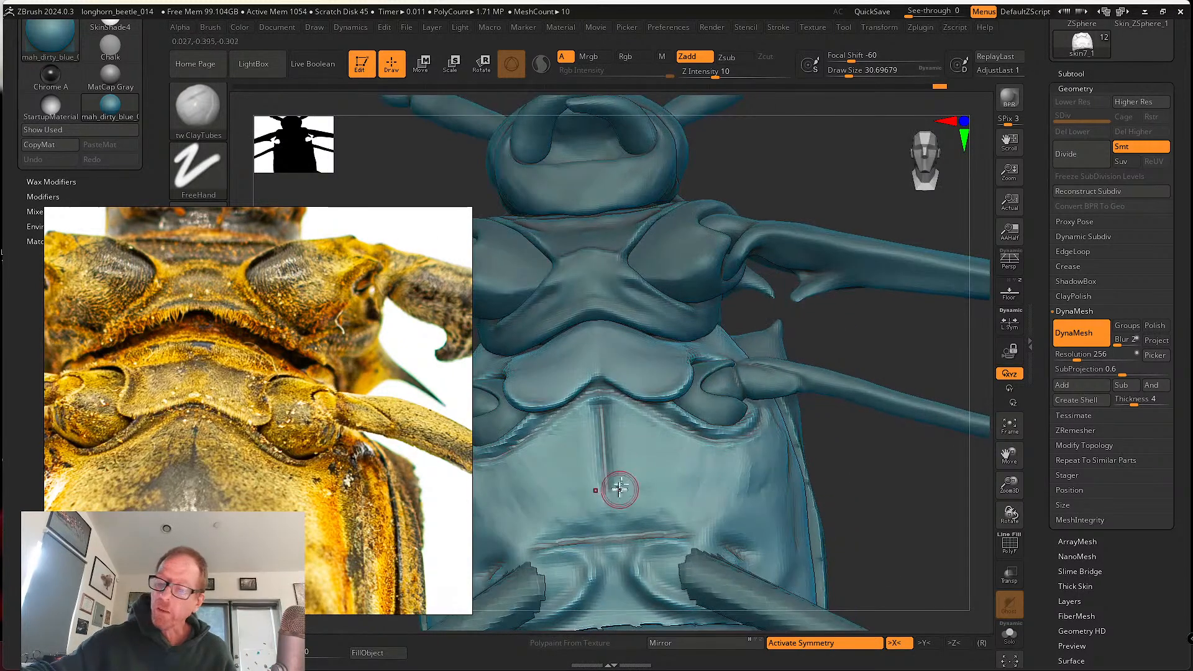
left_click_drag(607, 455, 609, 528)
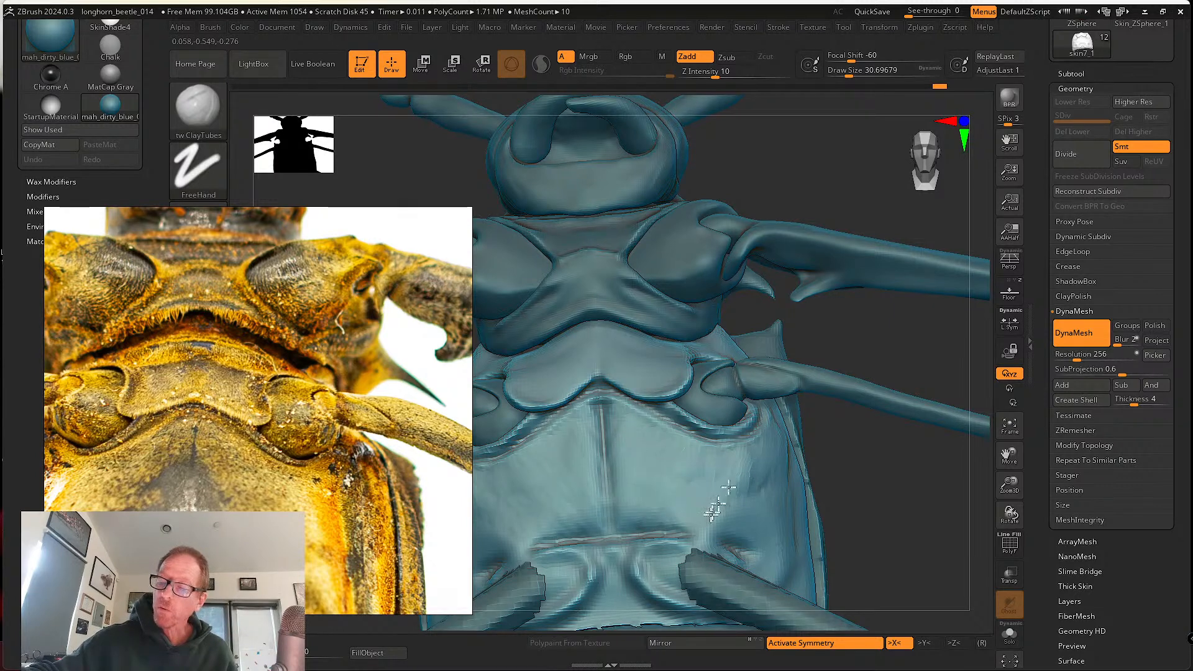
- Fill the body surface behind and outside the middle leg socket rims with tw ClayTubes strokes
right_click_drag(736, 466, 701, 474)
right_click_drag(650, 432, 655, 444)
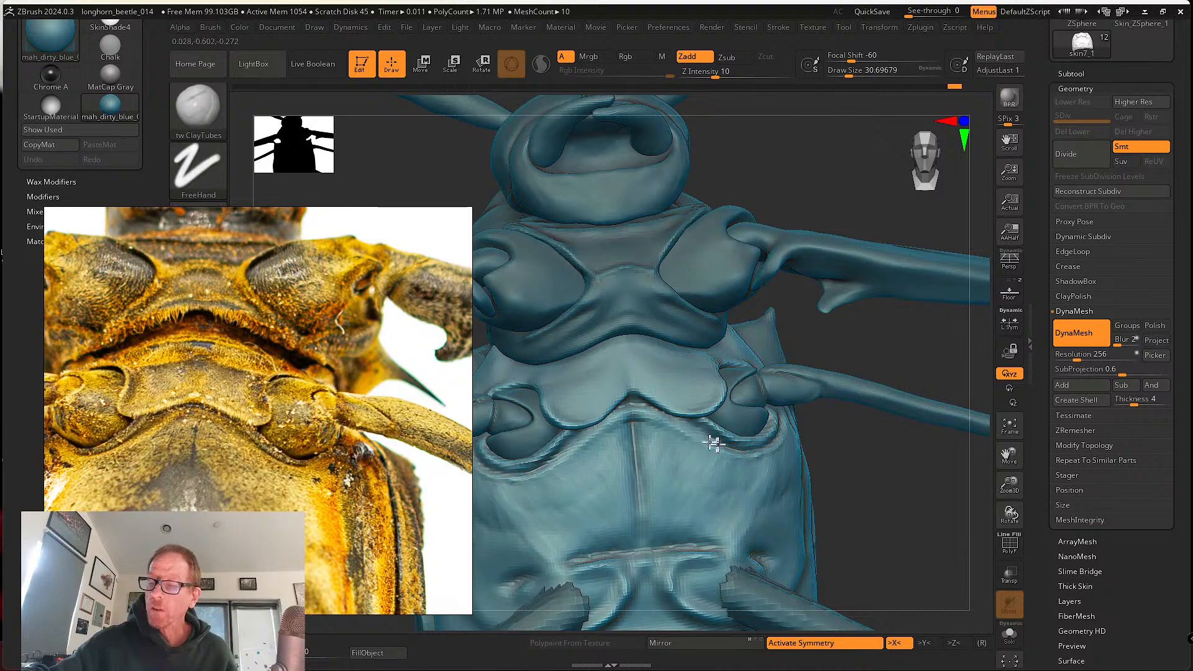
right_click_drag(778, 449, 706, 474)
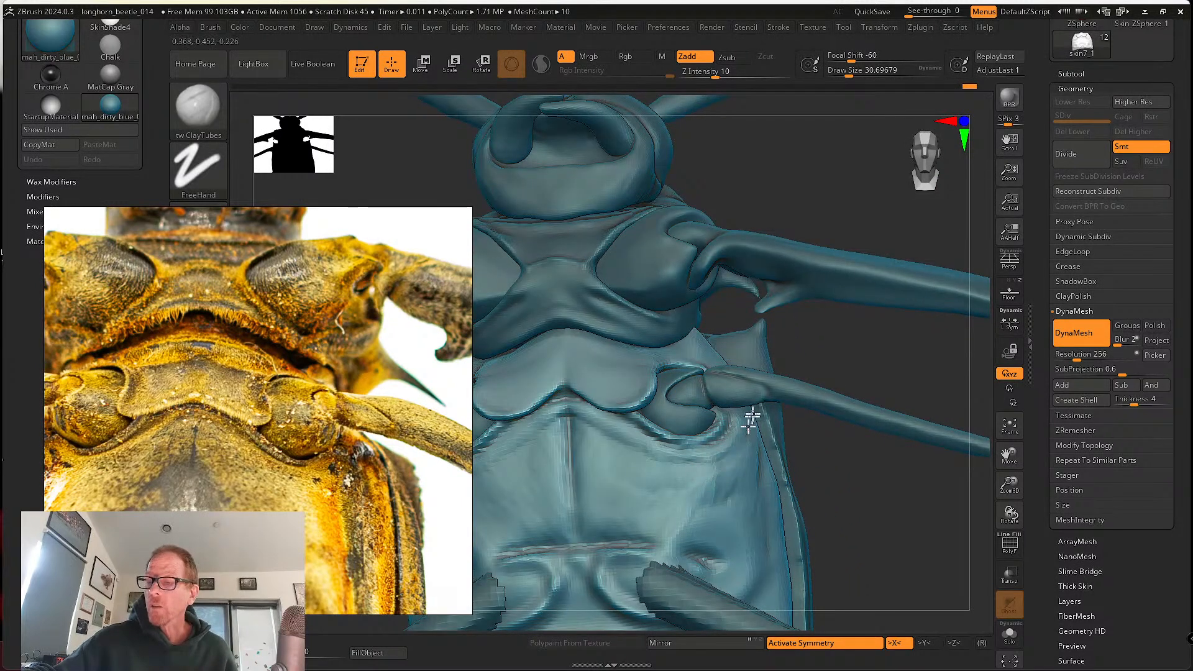
left_click_drag(728, 457, 725, 461)
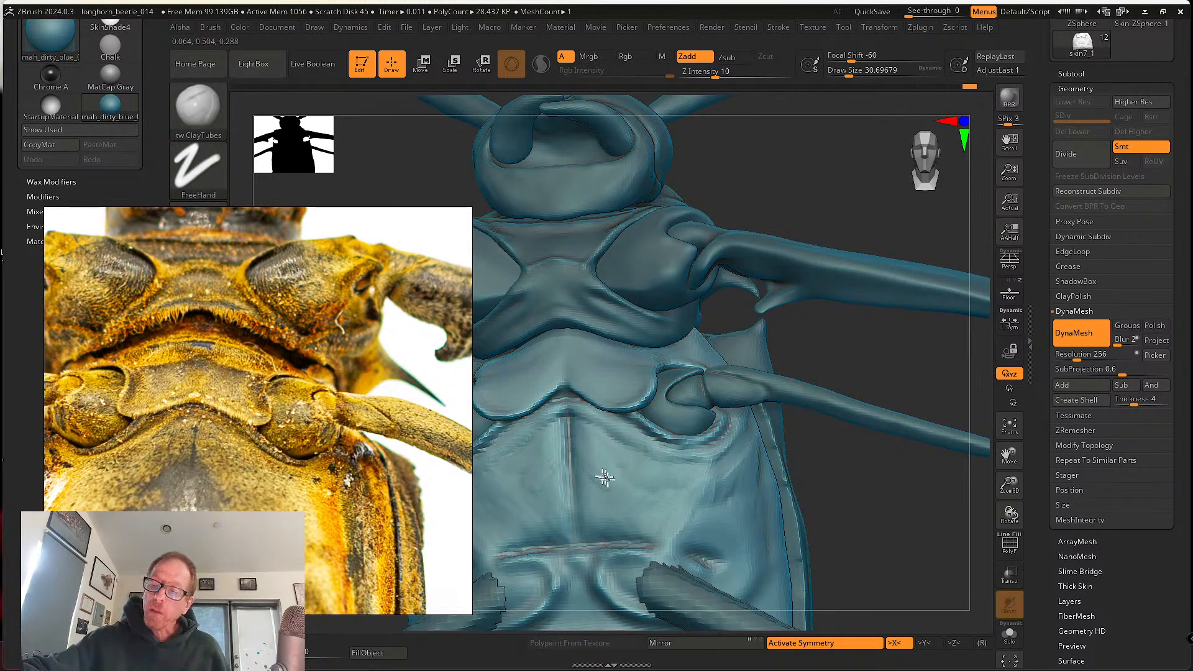
- Add faint diagonal clay strokes on both sides of the midline groove and undo the unwanted ones
right_click_drag(617, 480, 673, 460, "alt")
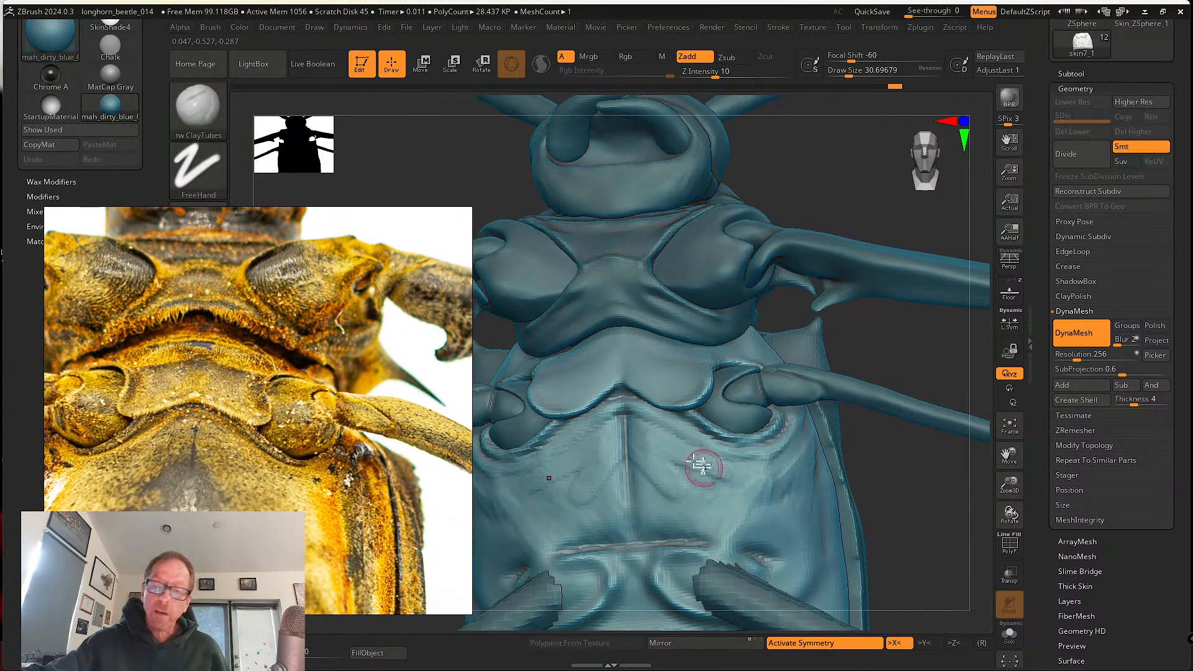
key("ctrl+z")
key("ctrl+z")
key("ctrl+z")
key("ctrl+z")
key("ctrl+z")
right_click_drag(669, 415, 696, 408)
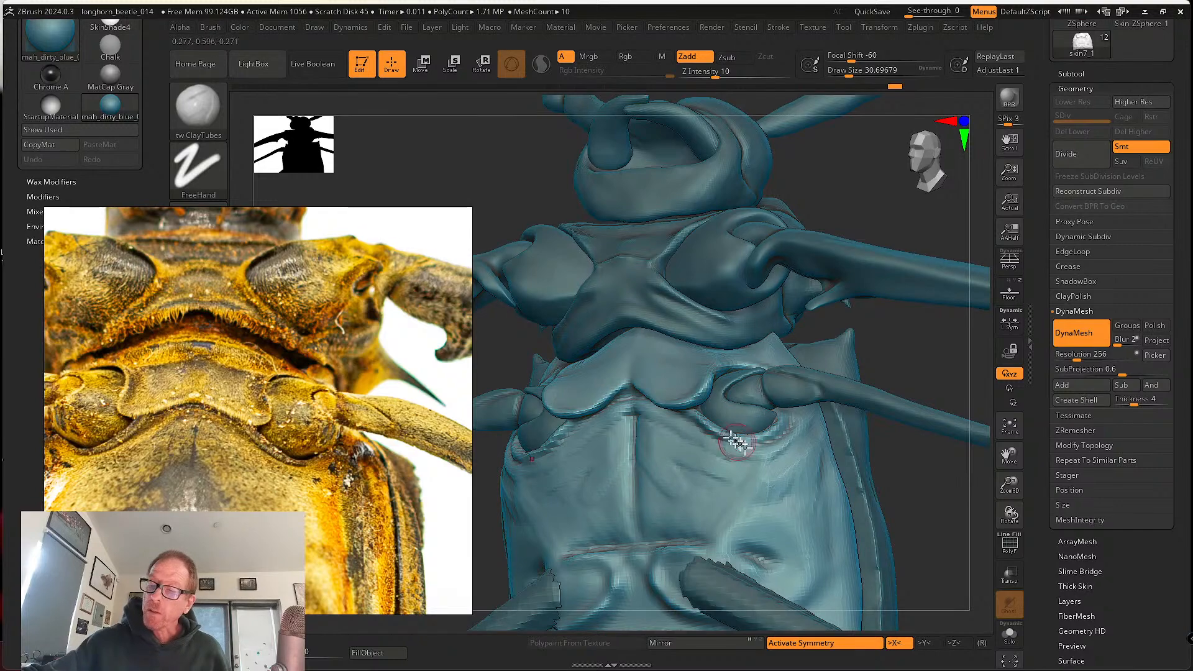
- Isolate the body piece with Solo and sculpt a fold around the outer side of the middle leg sockets with SK_Cloth
key("b")
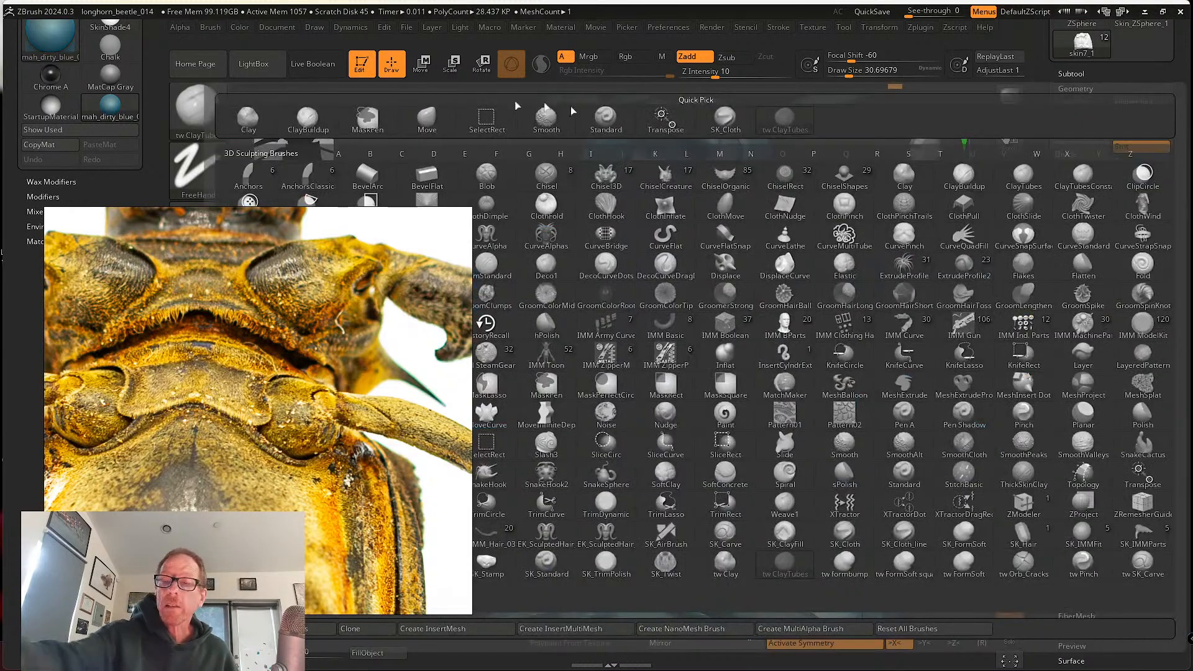
left_click(727, 125)
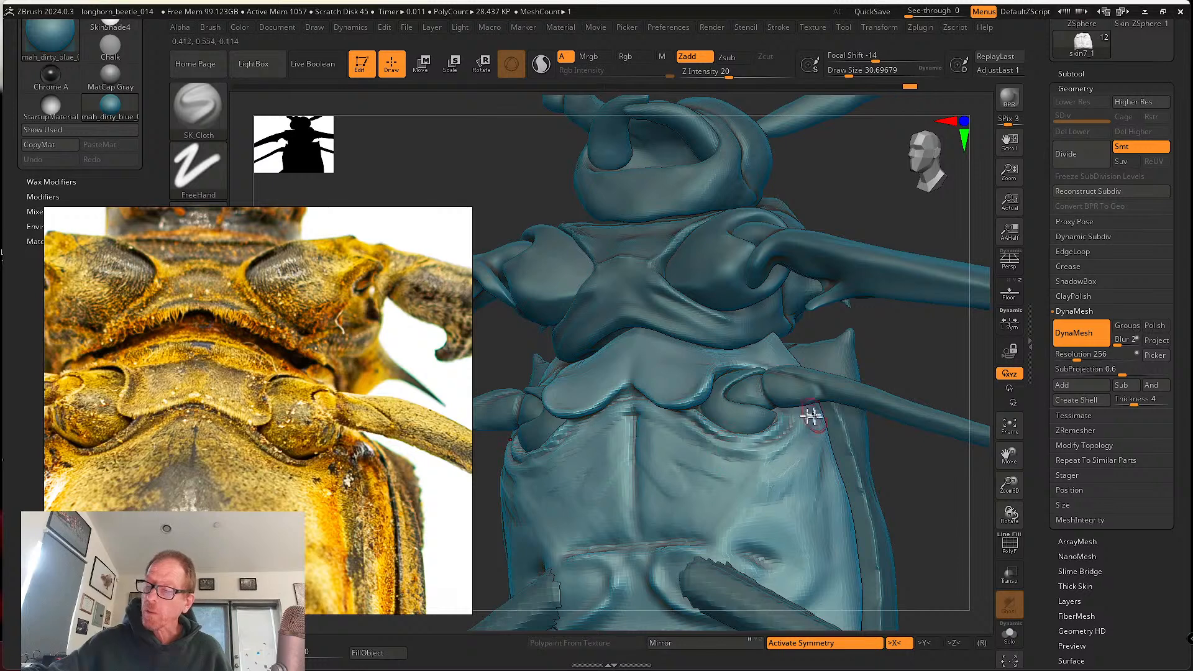
right_click_drag(812, 413, 782, 446)
right_click_drag(818, 403, 839, 429)
left_click(1009, 634)
mouse_move(782, 454)
left_mouse_down()
mouse_move(801, 433)
mouse_move(809, 370)
mouse_move(796, 386)
left_mouse_up()
mouse_move(760, 436)
left_mouse_down()
mouse_move(804, 361)
mouse_move(808, 388)
mouse_move(801, 359)
left_mouse_up()
right_click_drag(809, 367, 803, 375)
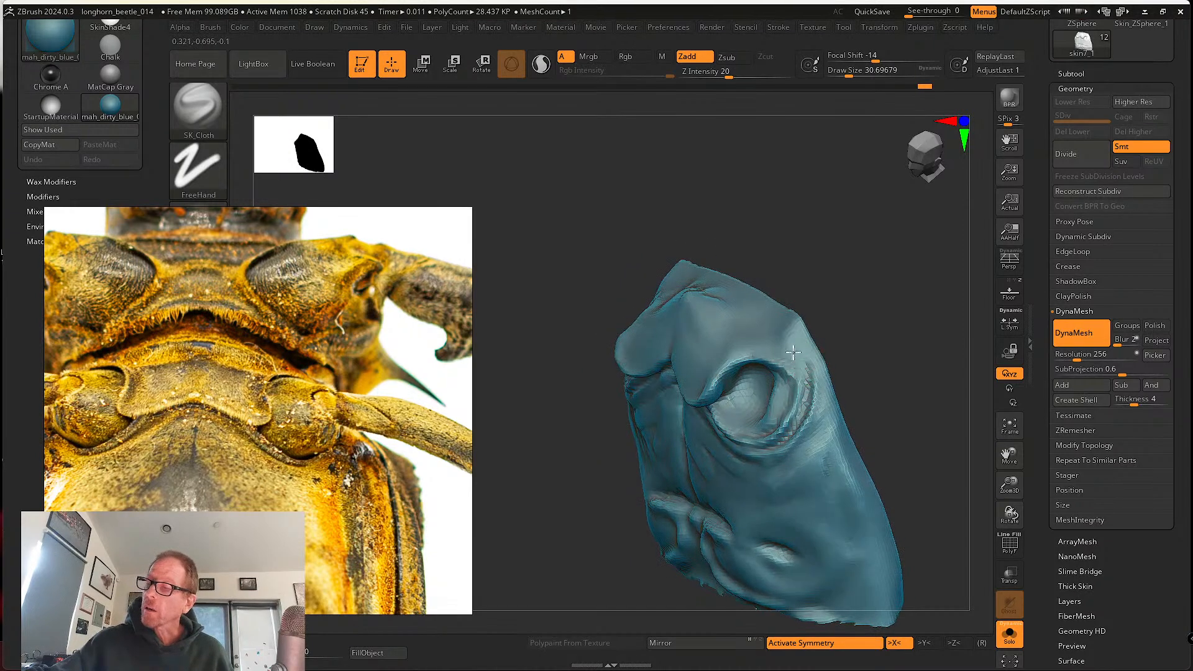
- Strengthen the folded rim around the outer and rear edges of the socket hollows with SK_Cloth
mouse_move(788, 432)
left_mouse_down()
mouse_move(811, 397)
mouse_move(803, 356)
left_mouse_up()
right_click_drag(815, 368, 811, 378)
mouse_move(806, 367)
left_mouse_down()
mouse_move(807, 404)
mouse_move(806, 374)
left_mouse_up()
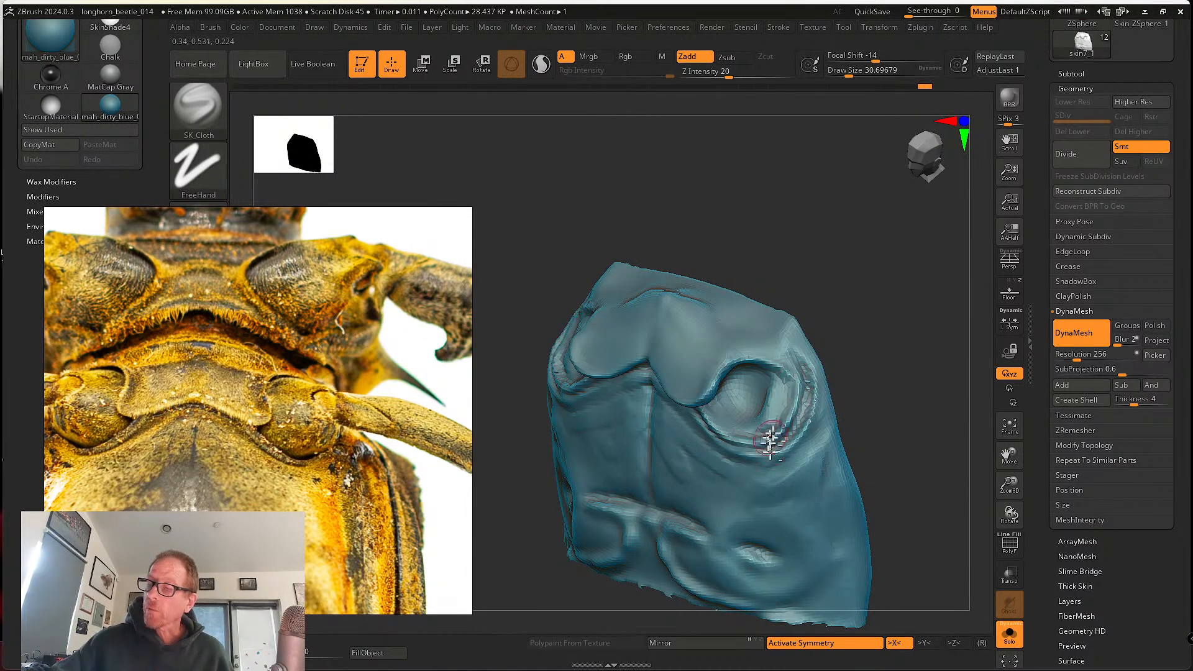
right_click_drag(772, 439, 785, 392)
mouse_move(712, 400)
left_mouse_down()
mouse_move(751, 429)
mouse_move(727, 411)
left_mouse_up()
right_click_drag(683, 419, 714, 421, "alt")
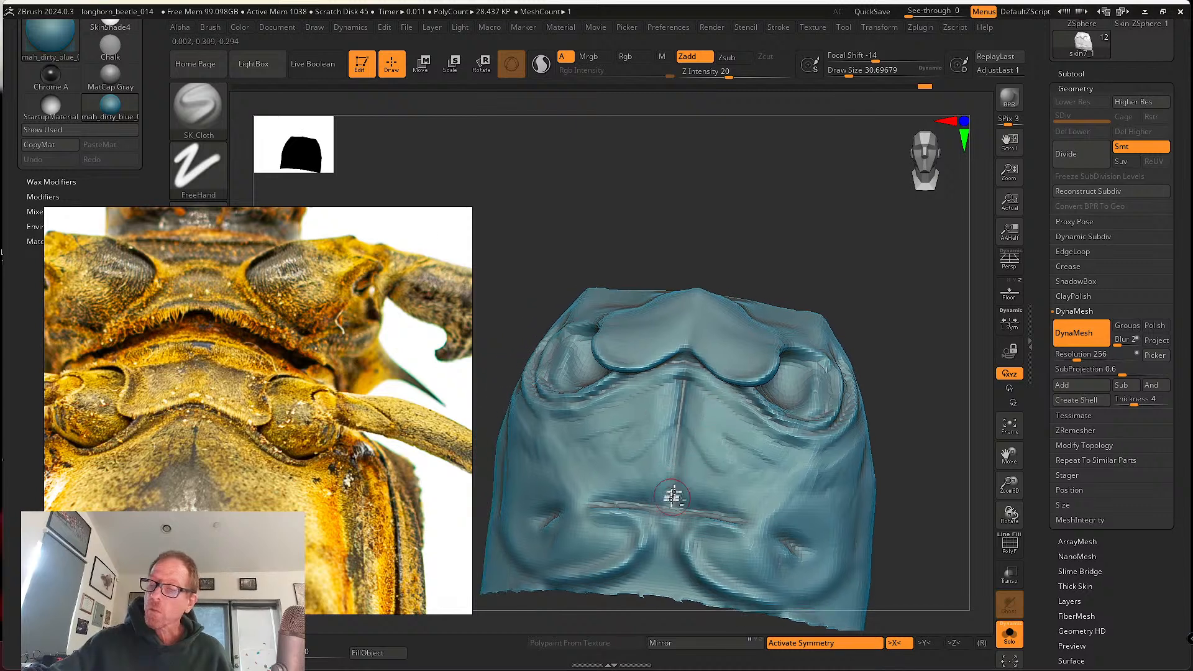
- Deepen the midline groove with SK_Cloth, smooth the surface beside it and sharpen the folds behind the lobed plate
left_click_drag(671, 495, 686, 397)
key("shift")
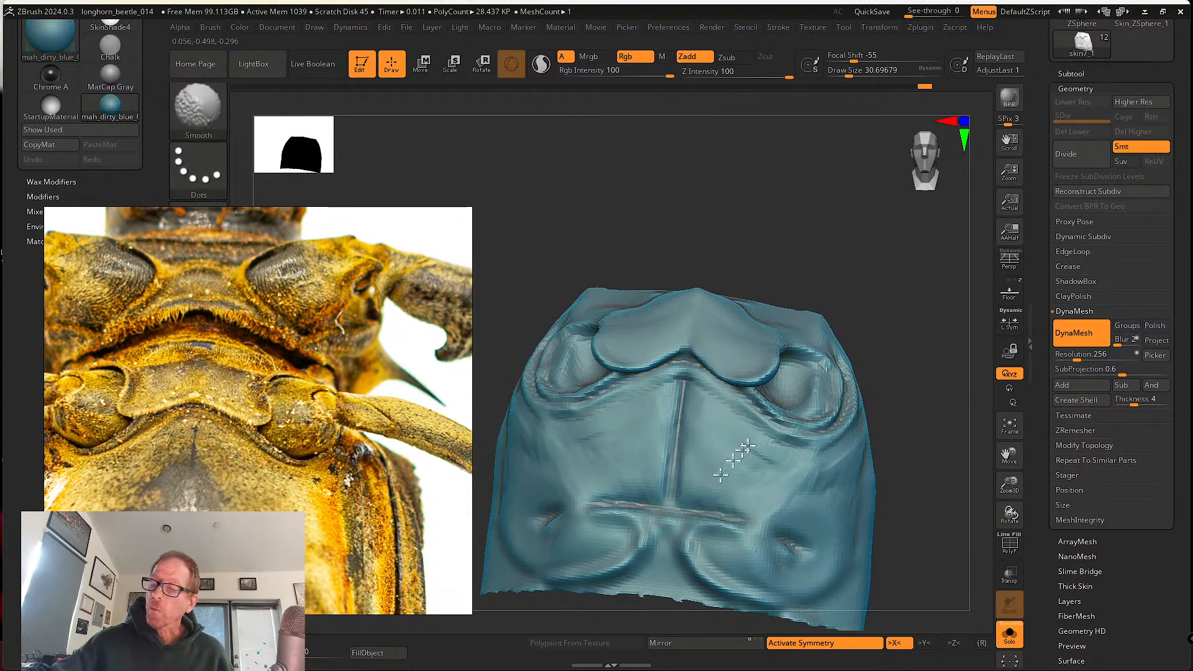
mouse_move(781, 462)
right_mouse_down()
mouse_move(754, 403)
mouse_move(787, 484)
right_mouse_up()
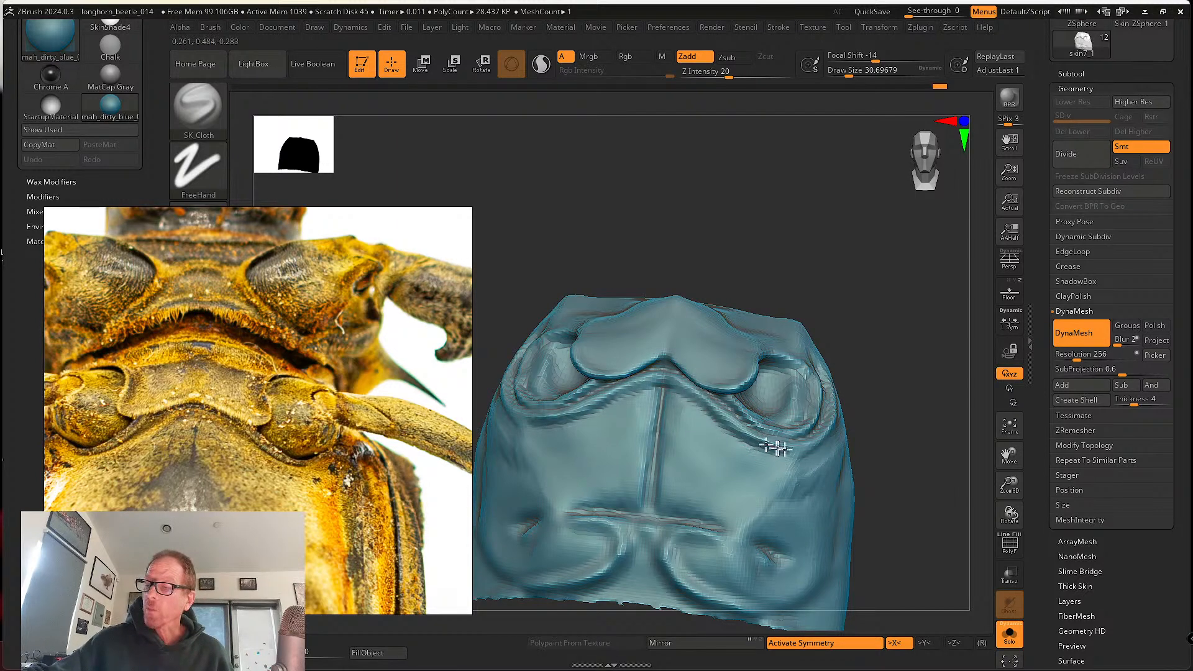
right_click_drag(773, 445, 800, 455)
right_click_drag(845, 394, 790, 354)
- Build up the socket hollows and the surface beside the midline and transverse grooves with tw ClayTubes at Z Intensity 10
left_click(198, 107)
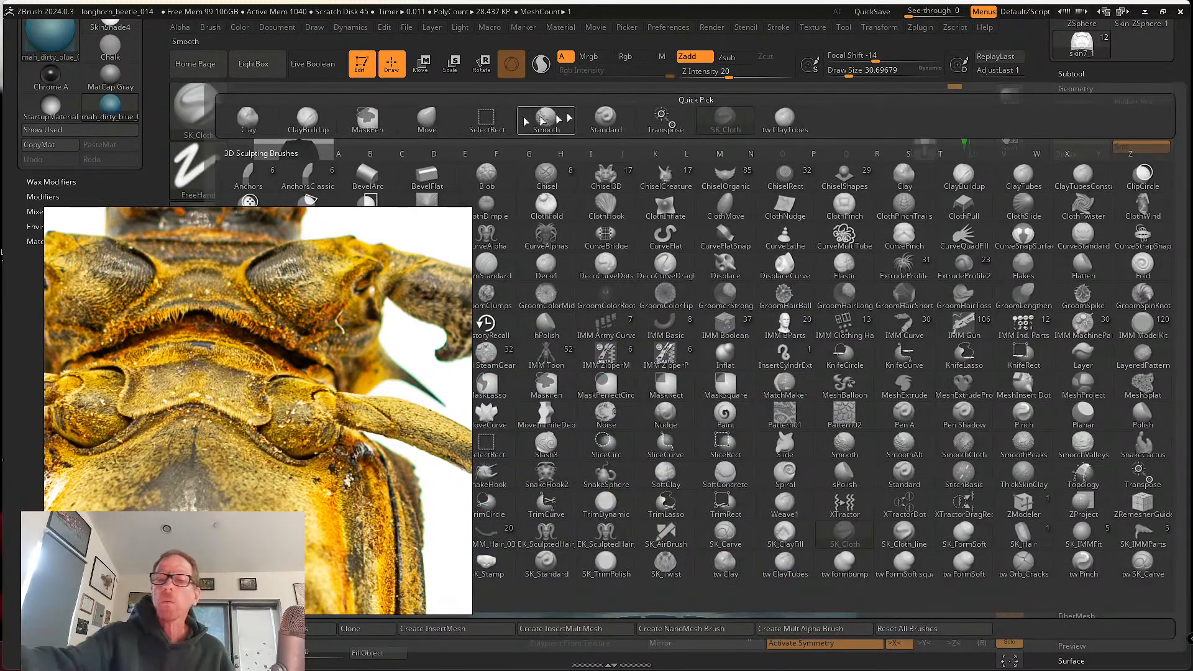
left_click(789, 122)
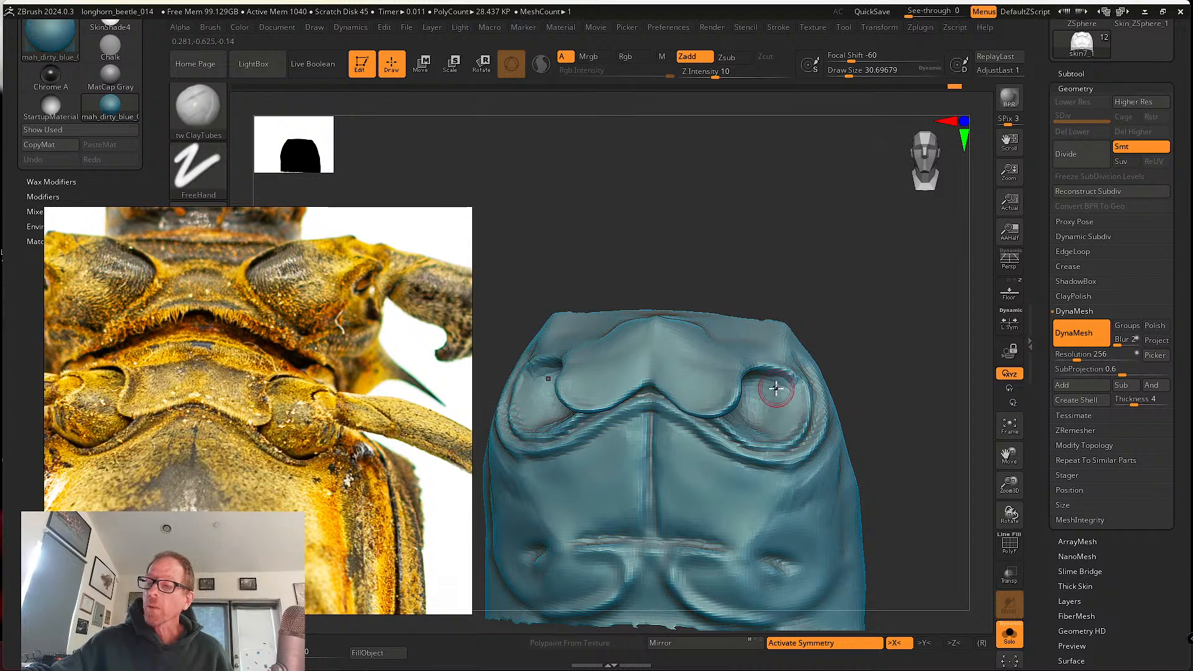
mouse_move(751, 412)
right_mouse_down()
mouse_move(745, 392)
mouse_move(755, 436)
mouse_move(789, 388)
mouse_move(751, 373)
mouse_move(786, 360)
mouse_move(781, 398)
mouse_move(796, 391)
mouse_move(777, 367)
right_mouse_up()
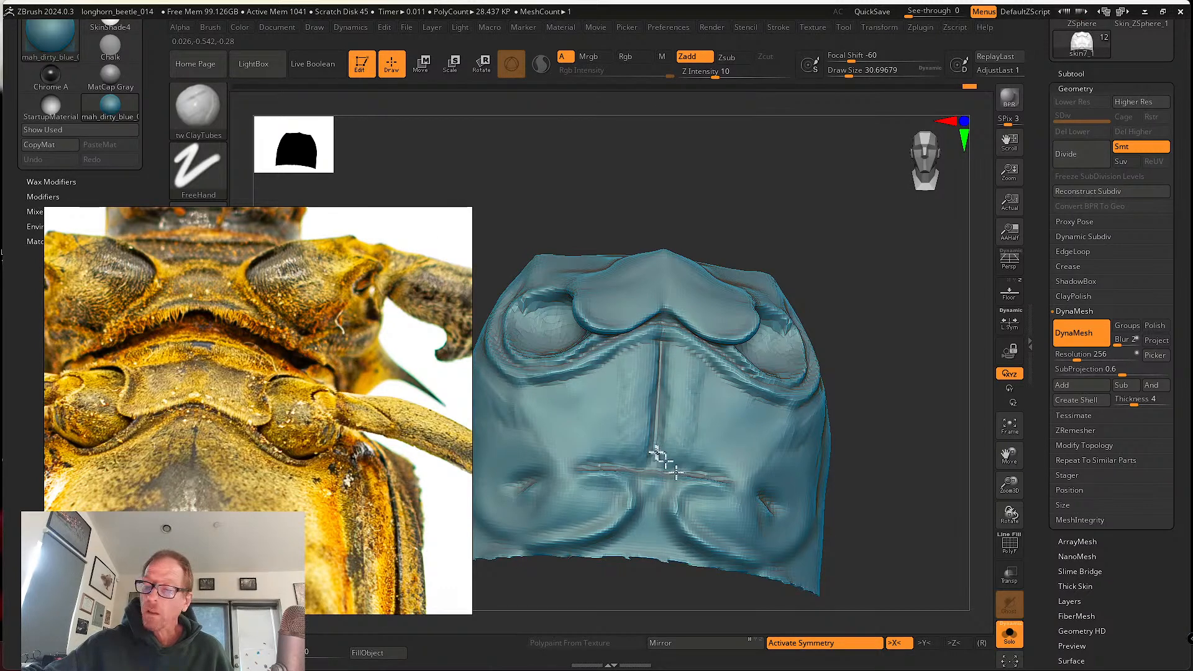
right_click_drag(685, 479, 687, 394, "alt")
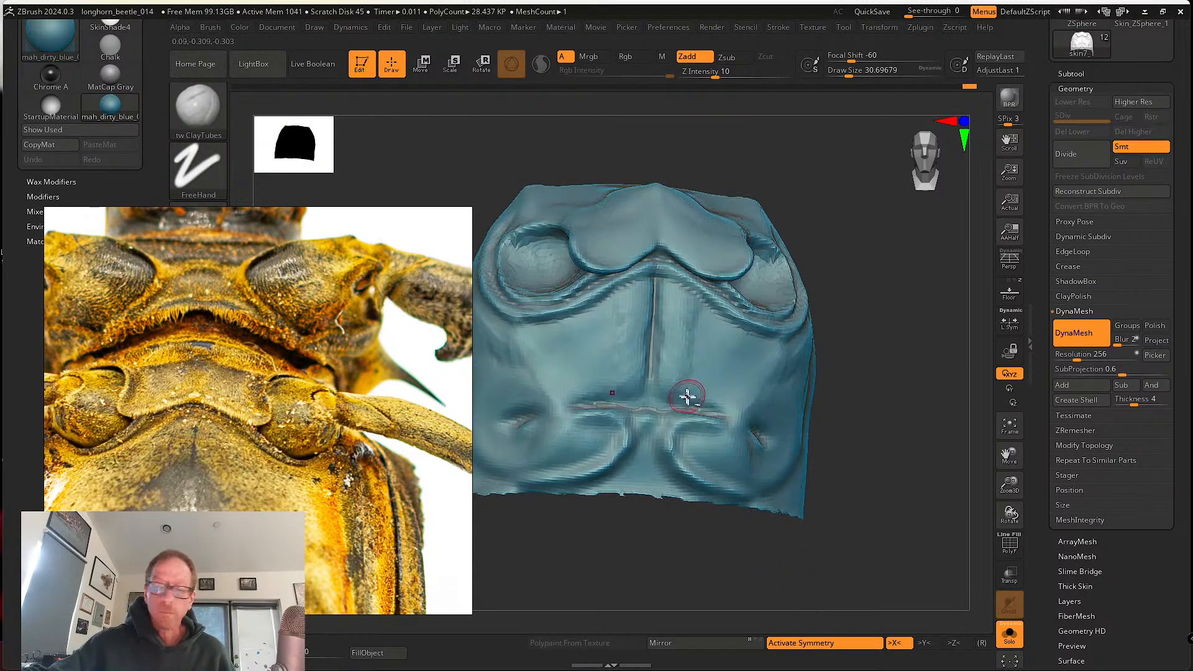
scroll(348, 438, "down", 4)
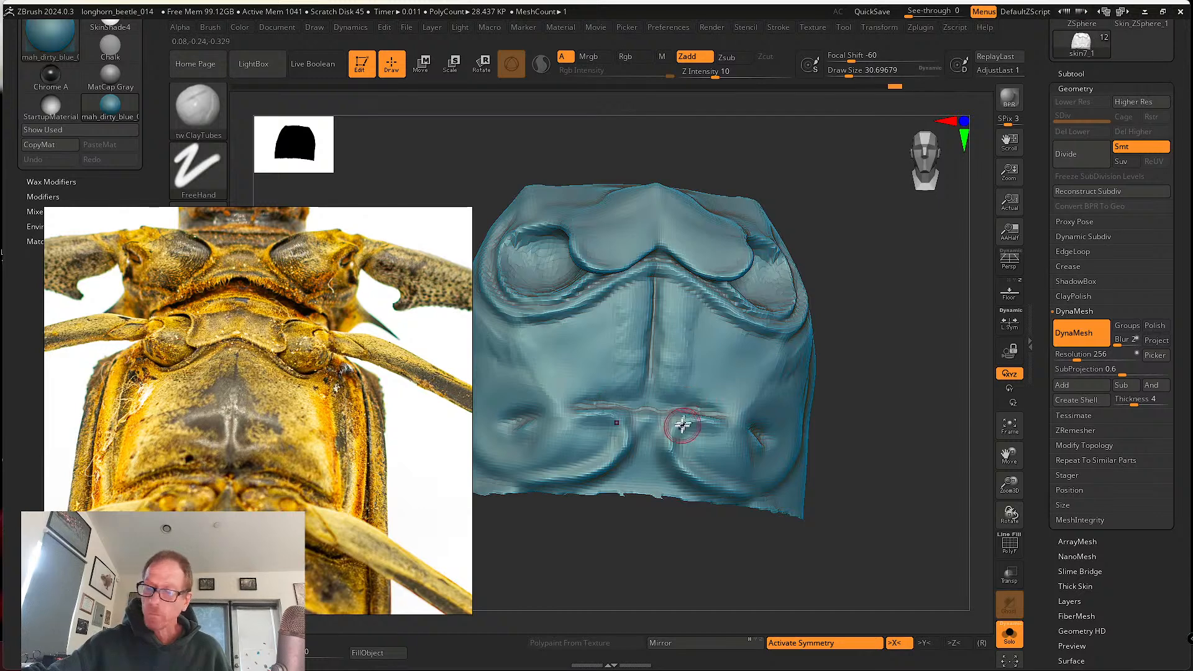
mouse_move(679, 425)
right_mouse_down()
mouse_move(674, 404)
mouse_move(687, 392)
mouse_move(759, 367)
right_mouse_up()
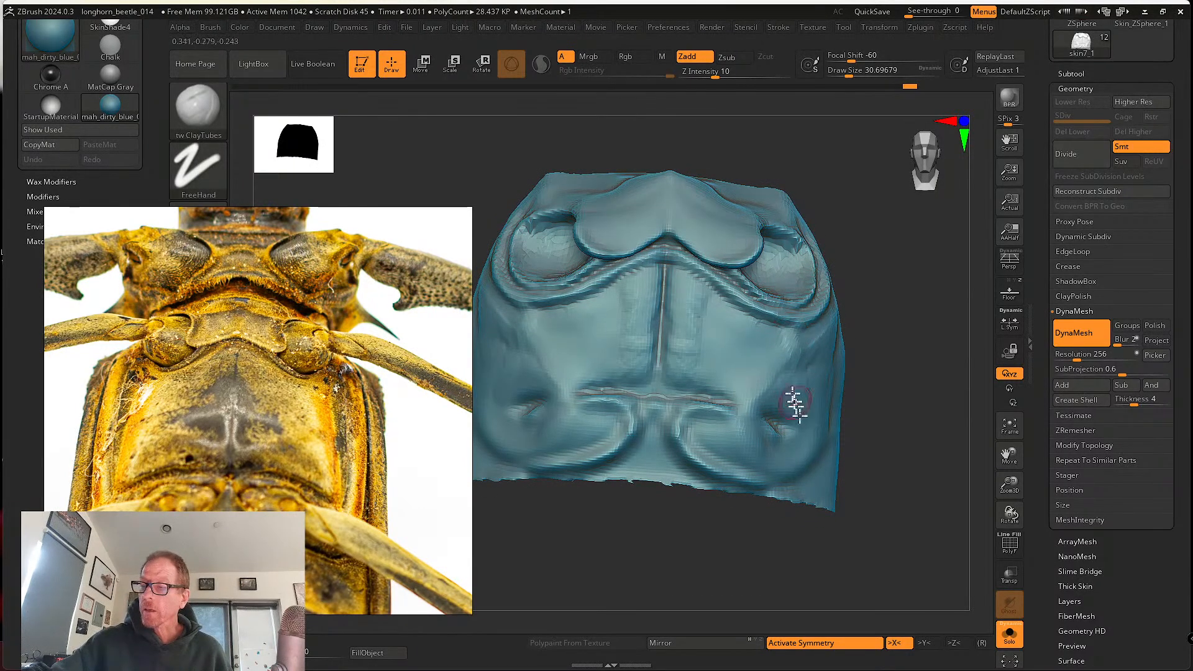
- Sculpt lengthwise creases down the sides of the body behind the sockets with SK_Cloth, Focal Shift -14, and smooth them
left_click(186, 112)
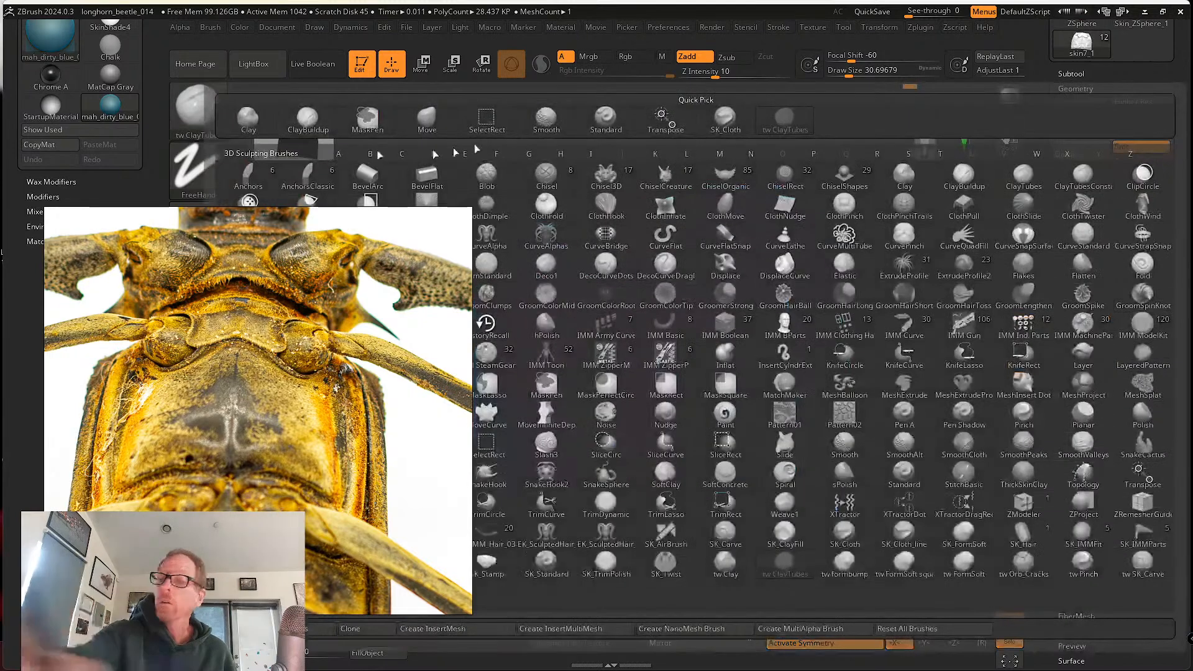
left_click(748, 133)
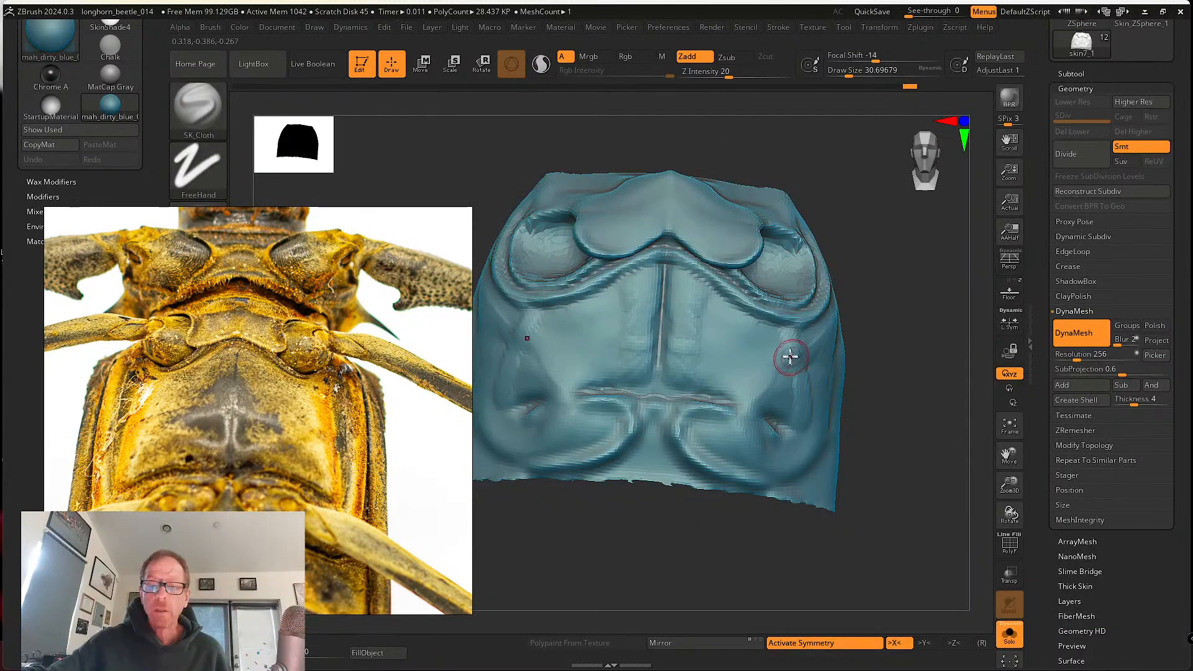
mouse_move(790, 356)
left_mouse_down()
mouse_move(798, 341)
mouse_move(811, 434)
left_mouse_up()
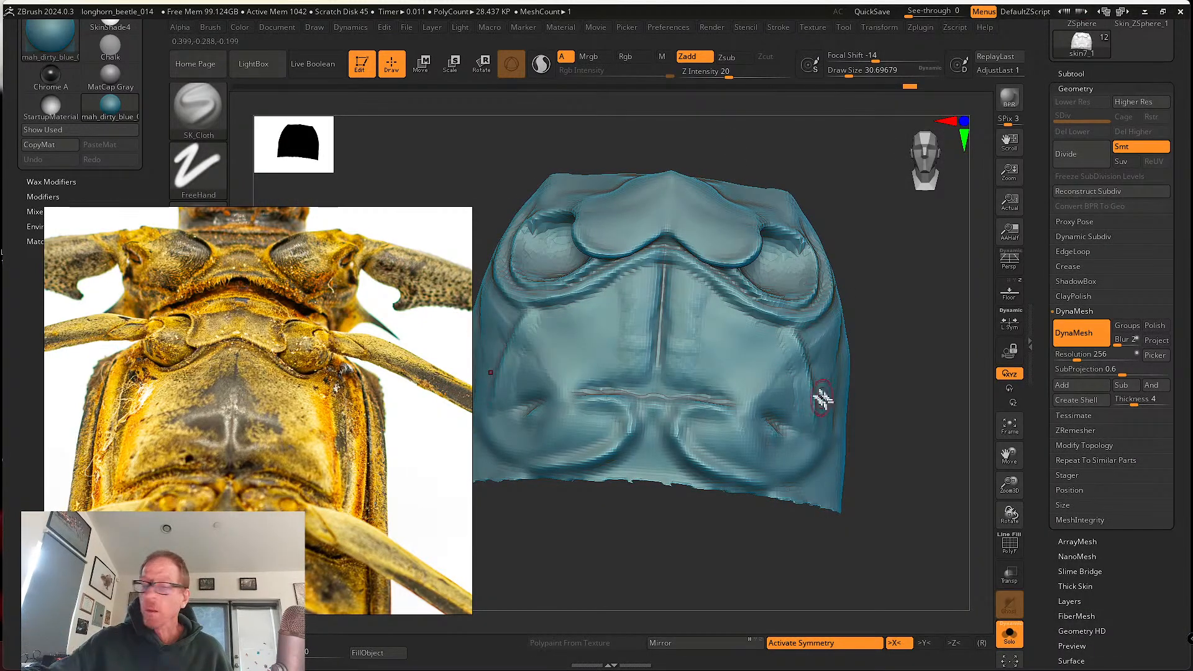
right_click_drag(820, 399, 778, 389)
mouse_move(813, 318)
right_mouse_down()
mouse_move(807, 346)
mouse_move(817, 314)
right_mouse_up()
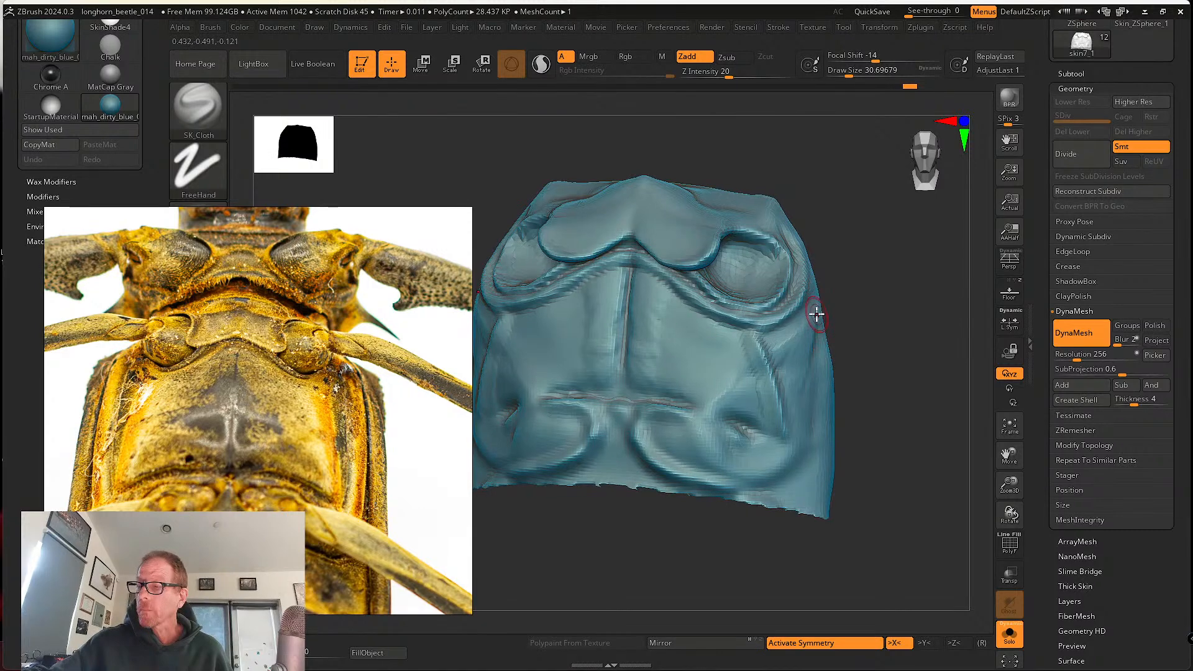
right_click_drag(812, 474, 789, 391)
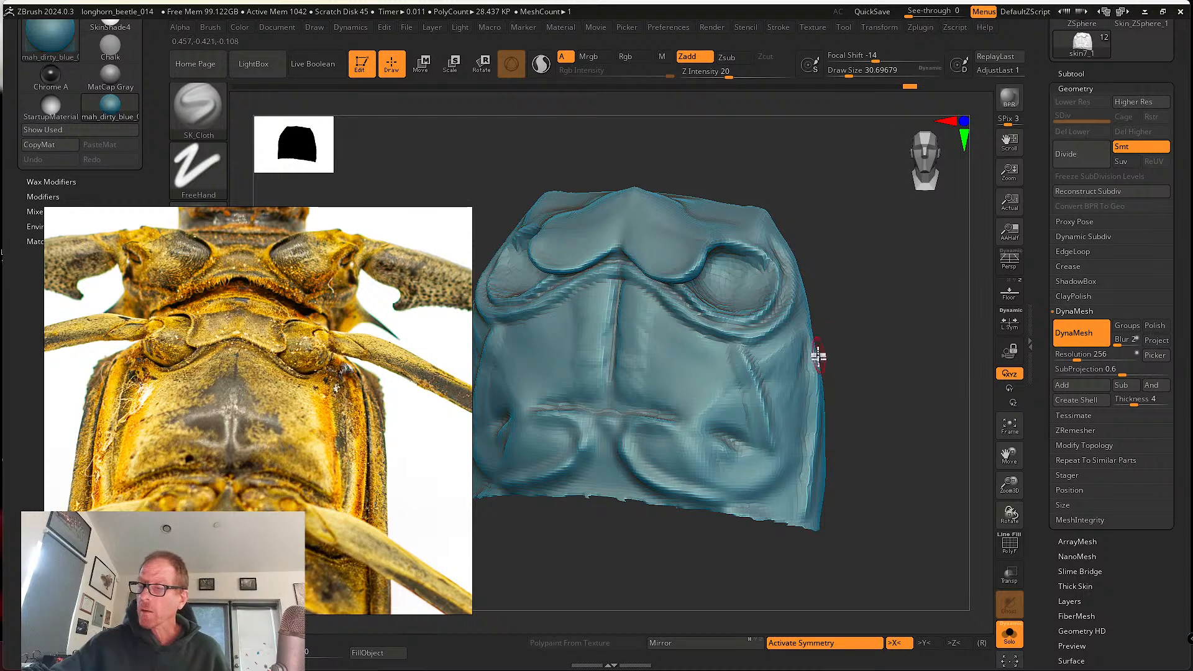
key("shift")
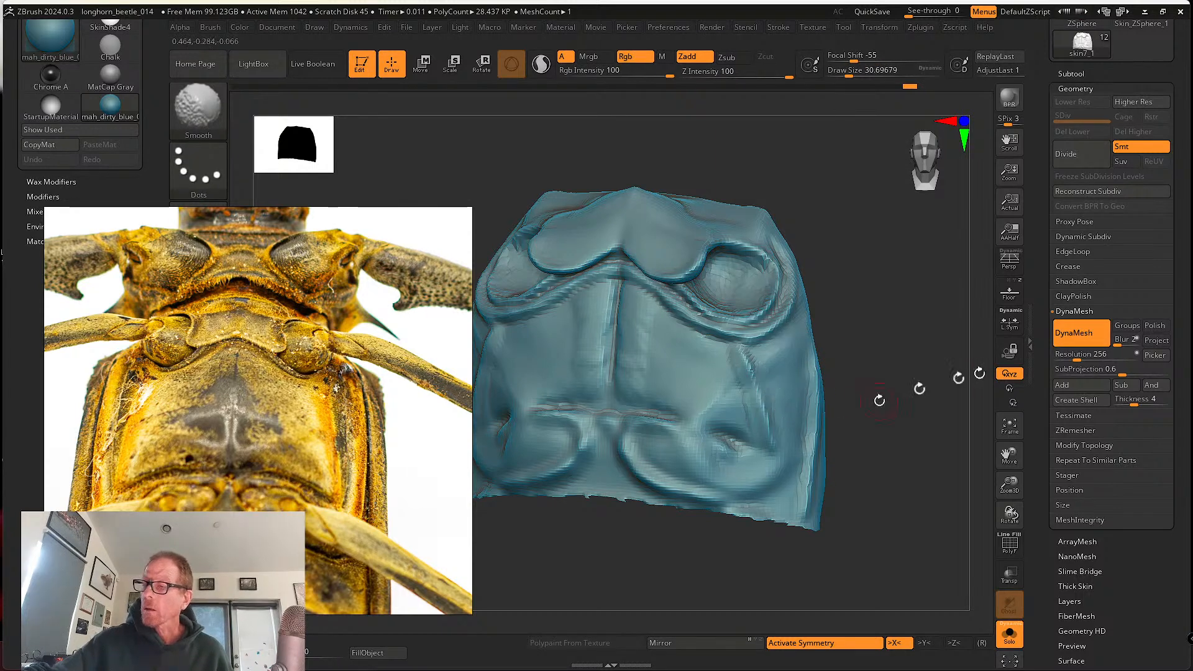
- Turn on perspective and extend the transverse groove outward with SK_Cloth in a curve to the lengthwise side creases
key("p")
mouse_move(879, 400)
left_mouse_down("shift")
mouse_move(842, 354)
mouse_move(804, 355)
left_mouse_up("shift")
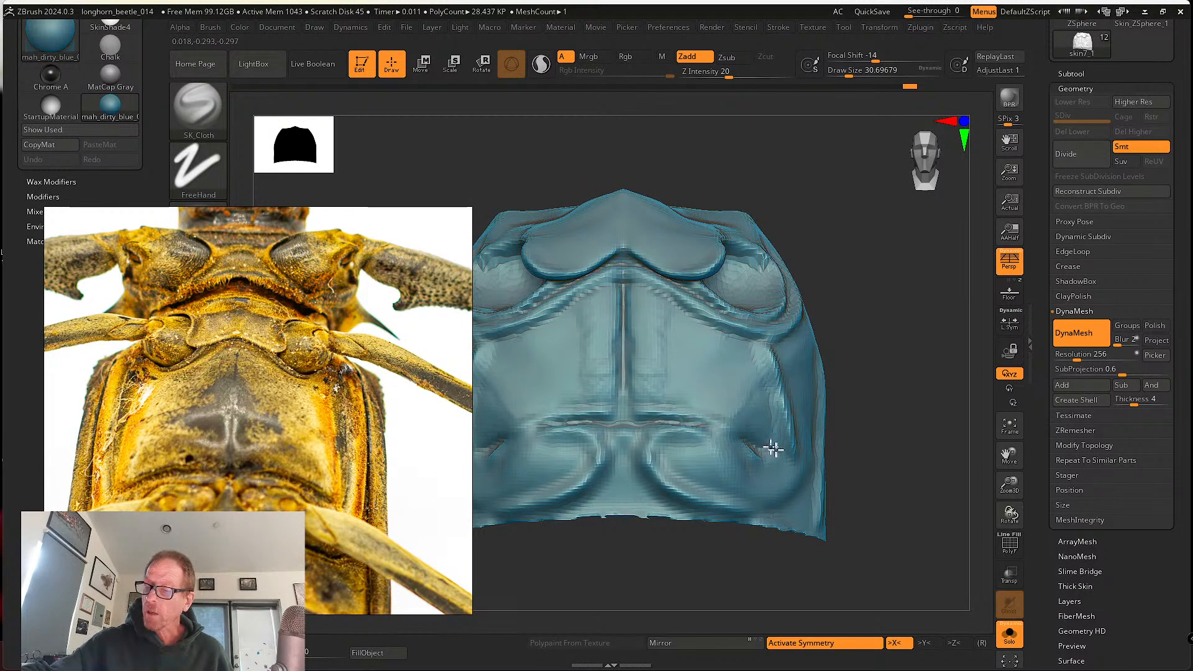
left_click_drag(726, 431, 782, 451)
right_click_drag(742, 470, 723, 453, "alt")
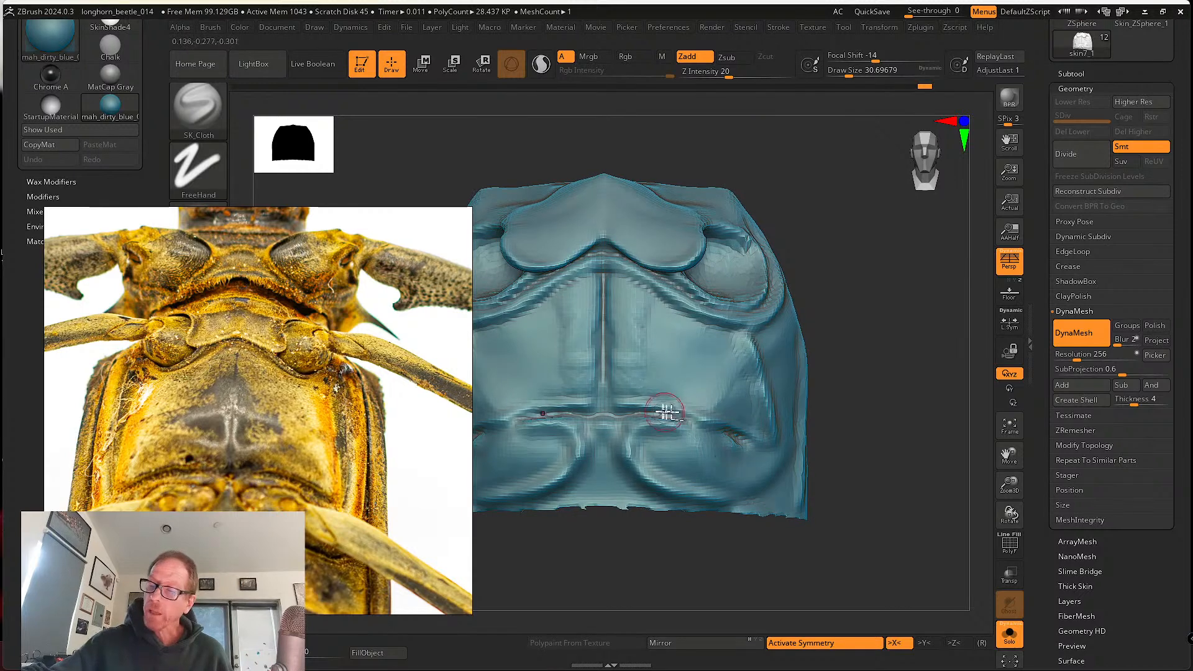
mouse_move(667, 413)
left_mouse_down()
mouse_move(752, 445)
mouse_move(727, 426)
mouse_move(744, 445)
left_mouse_up()
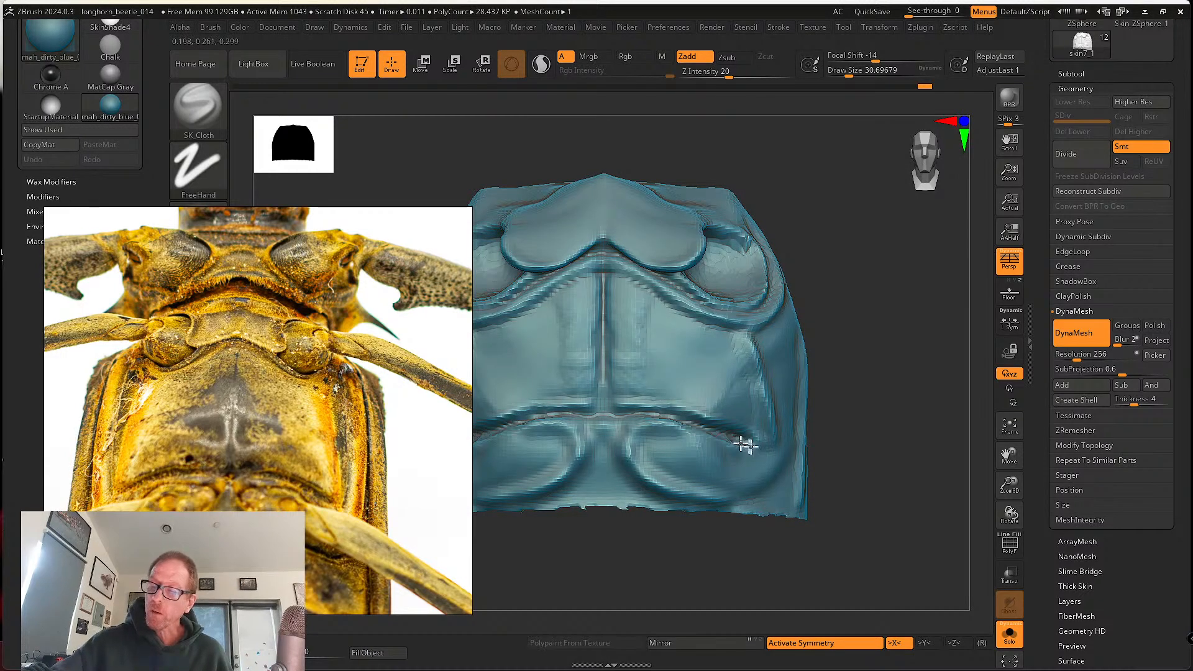
right_click_drag(687, 408, 750, 434, "alt")
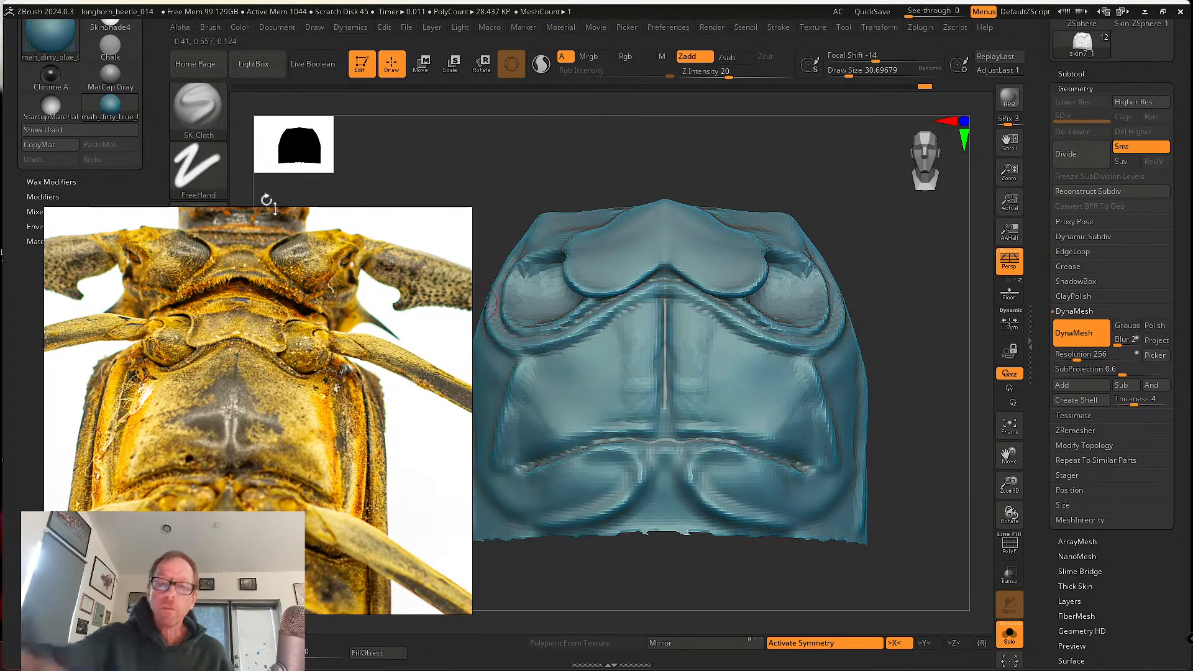
- Even out the broad plates on both sides of the midline groove with tw ClayTubes at Z Intensity 10
left_click(198, 109)
left_click(792, 121)
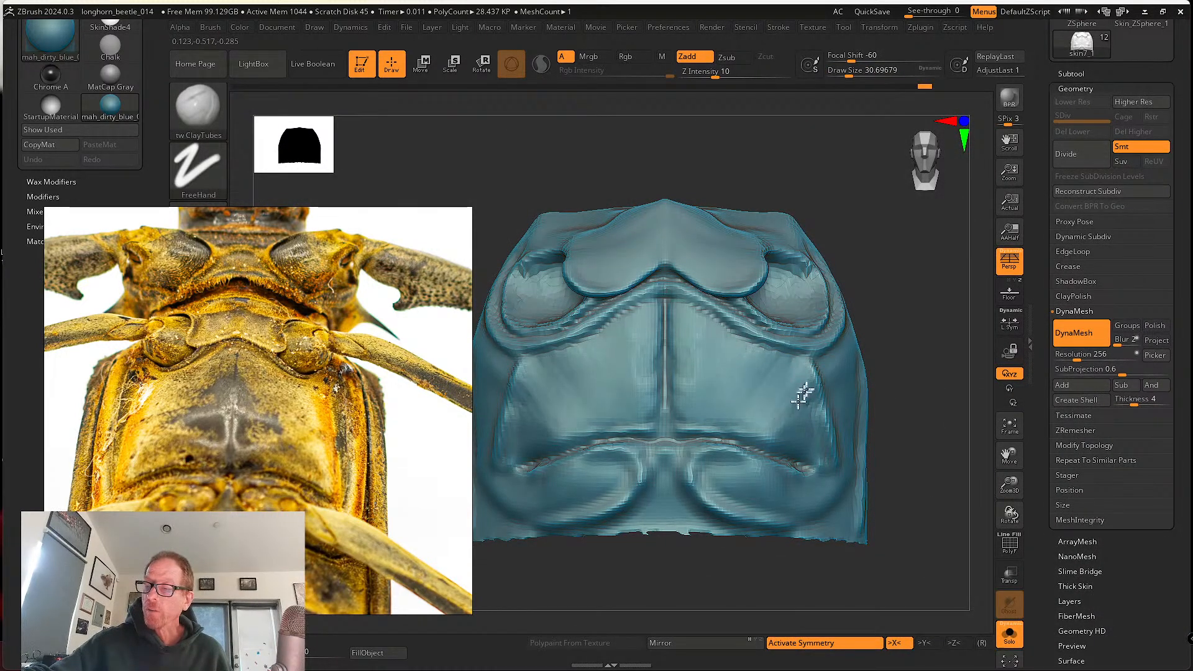
right_click_drag(806, 424, 810, 387)
right_click_drag(831, 445, 802, 429)
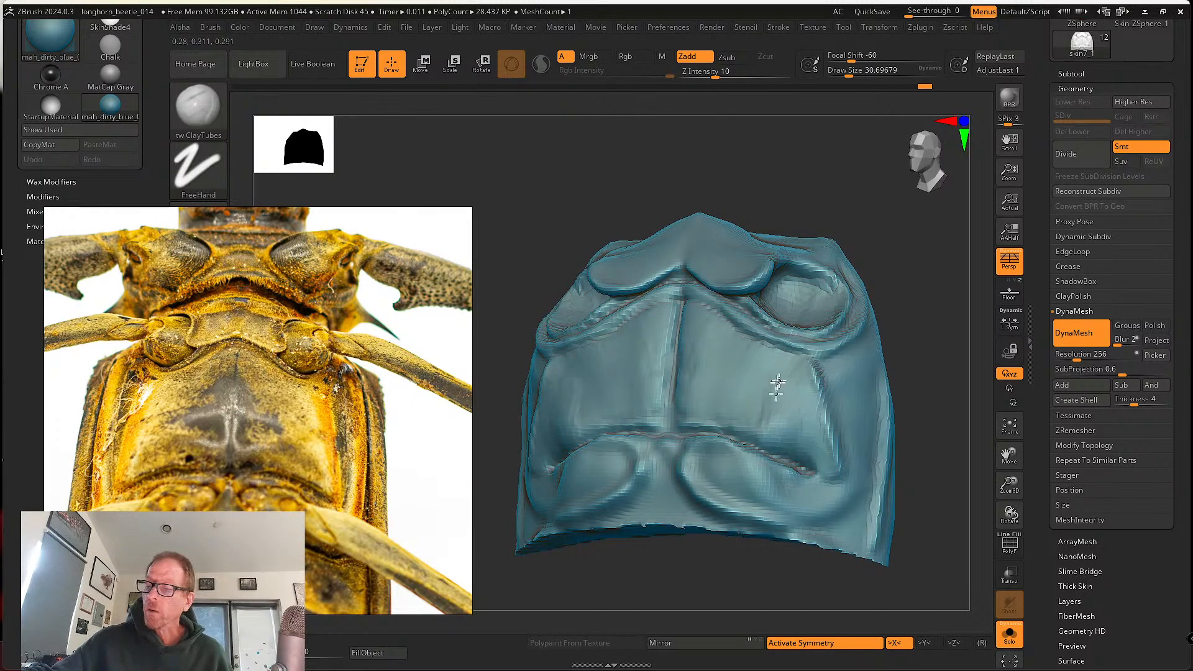
right_click_drag(687, 408, 679, 359)
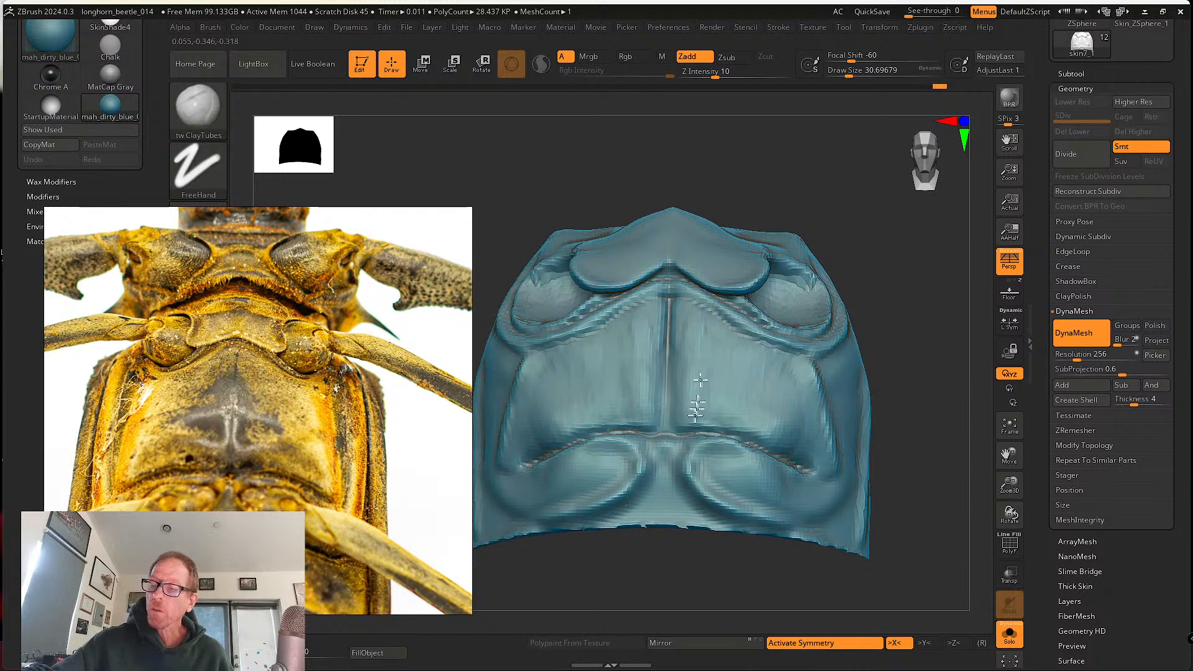
mouse_move(757, 381)
right_mouse_down()
mouse_move(828, 405)
mouse_move(837, 371)
right_mouse_up()
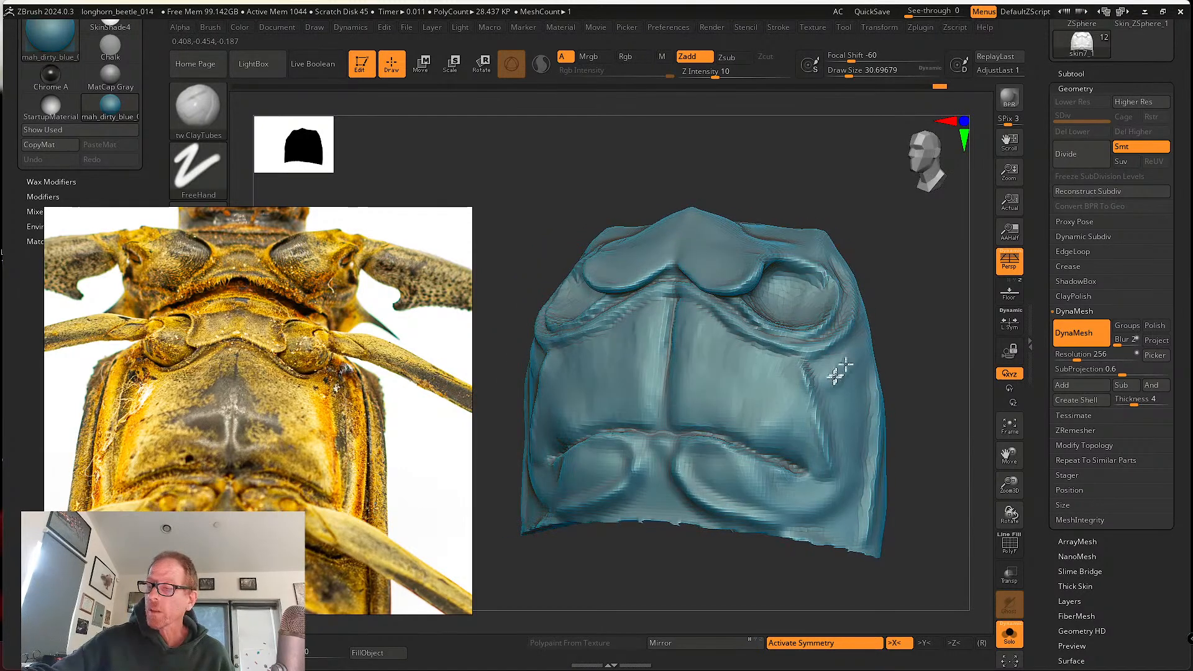
mouse_move(847, 477)
right_mouse_down("alt")
mouse_move(823, 488)
mouse_move(777, 418)
mouse_move(689, 400)
right_mouse_up("alt")
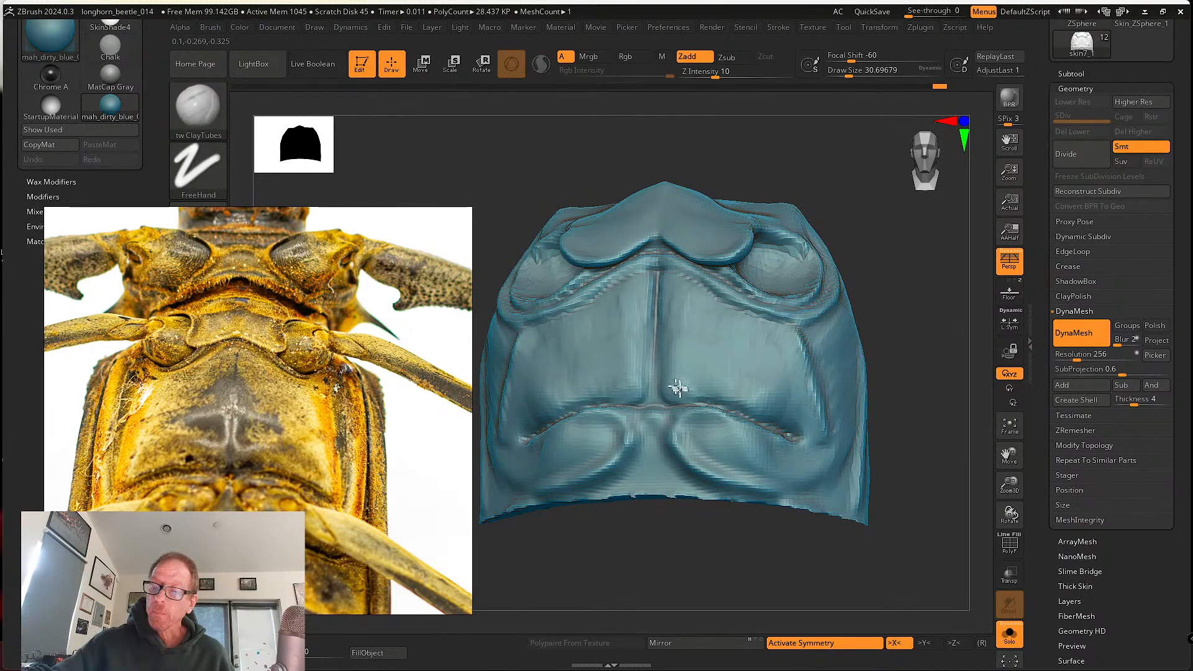
- Reshape the transverse groove and the rear edge at the midline with the Move brush at Draw Size about 77
key("b")
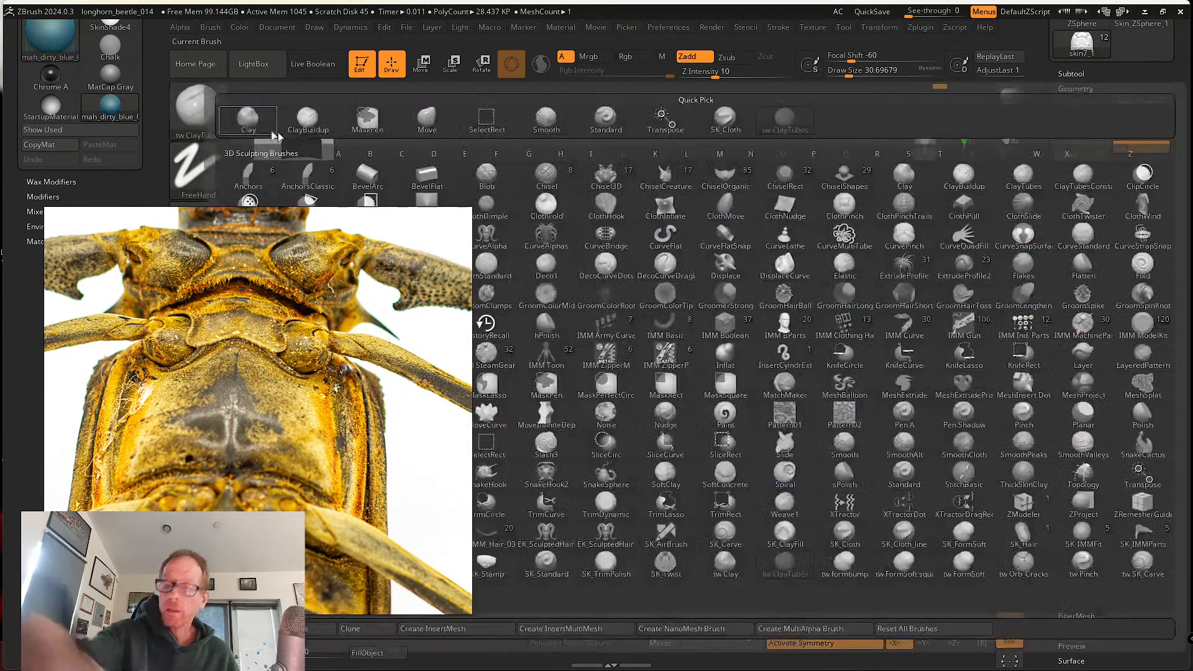
key("m")
key("v")
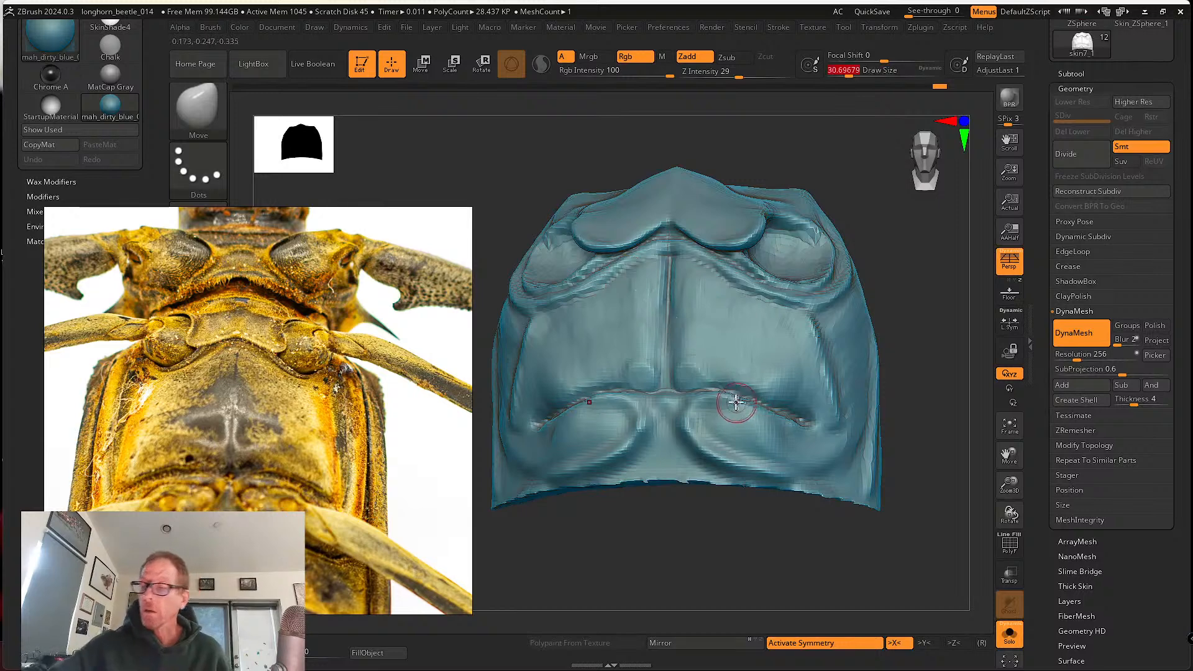
key("space")
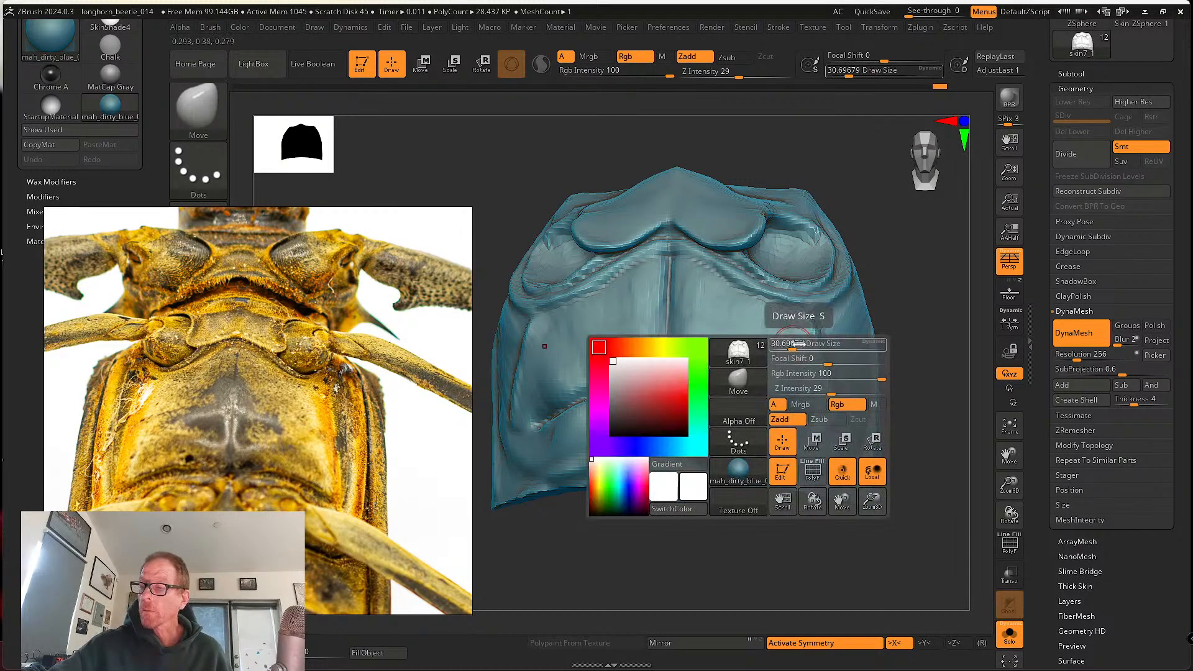
left_click_drag(795, 344, 804, 346)
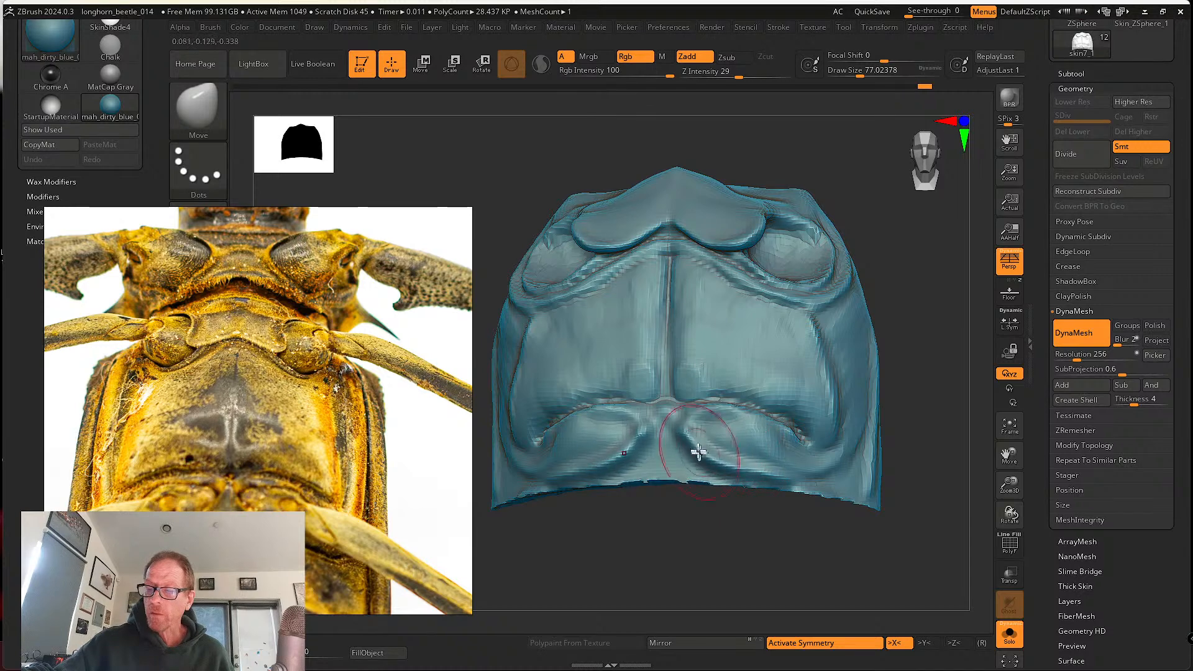
right_click_drag(699, 449, 692, 465)
left_click_drag(666, 474, 669, 464)
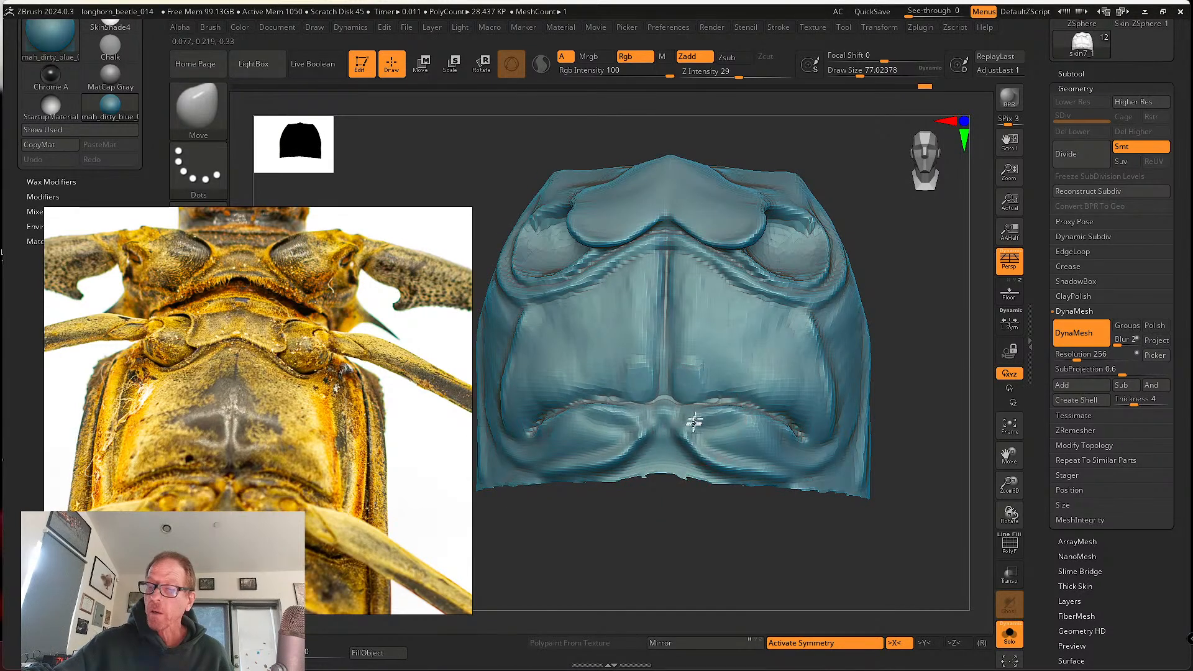
- Adjust the side contour with the Move brush and smooth the lengthwise crease along the side of the body
right_click_drag(684, 439, 617, 412)
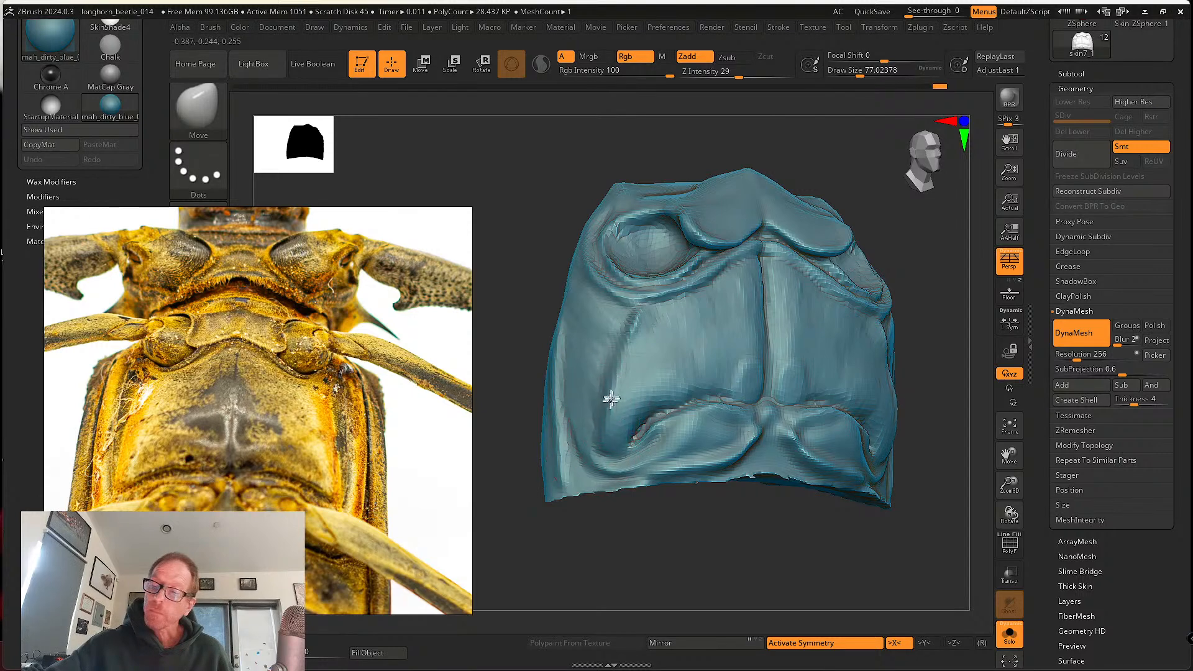
right_click_drag(610, 373, 600, 341)
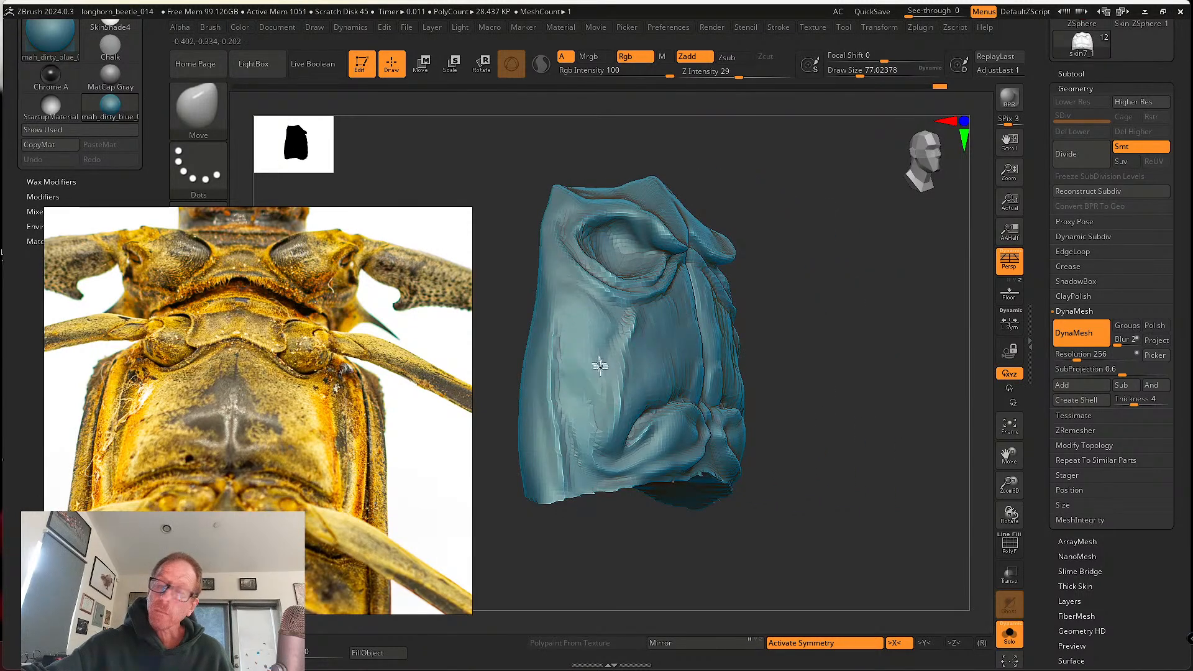
mouse_move(588, 434)
right_mouse_down()
mouse_move(591, 418)
mouse_move(579, 452)
right_mouse_up()
right_click_drag(555, 413, 577, 413)
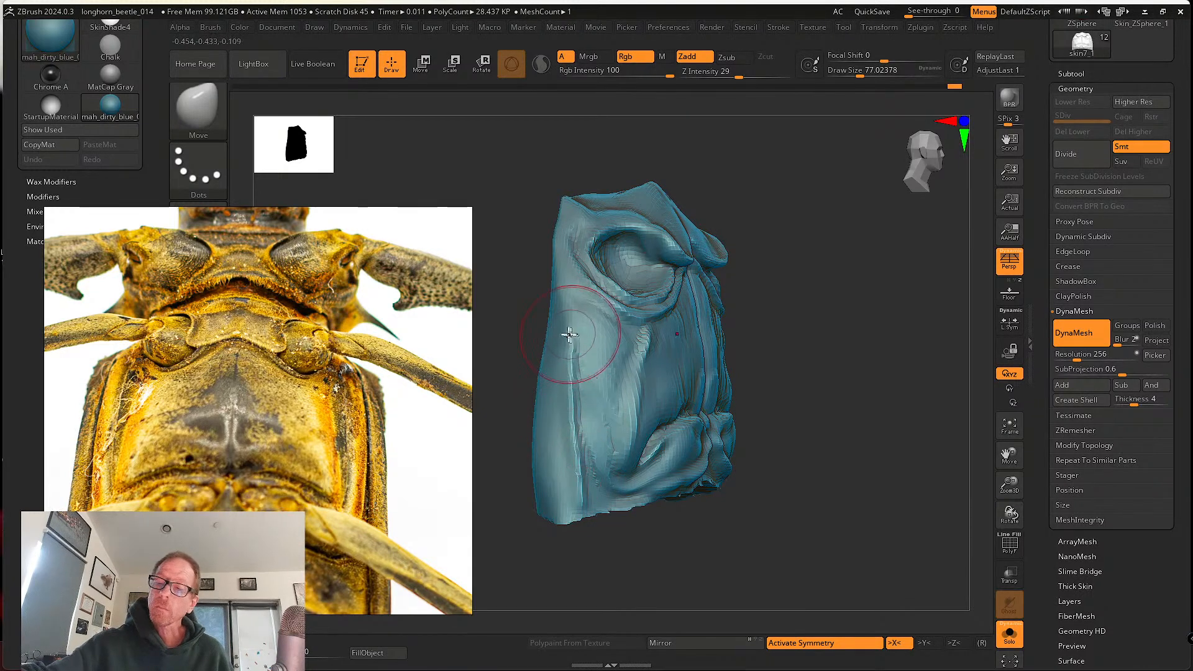
left_click_drag(570, 334, 568, 395, "shift")
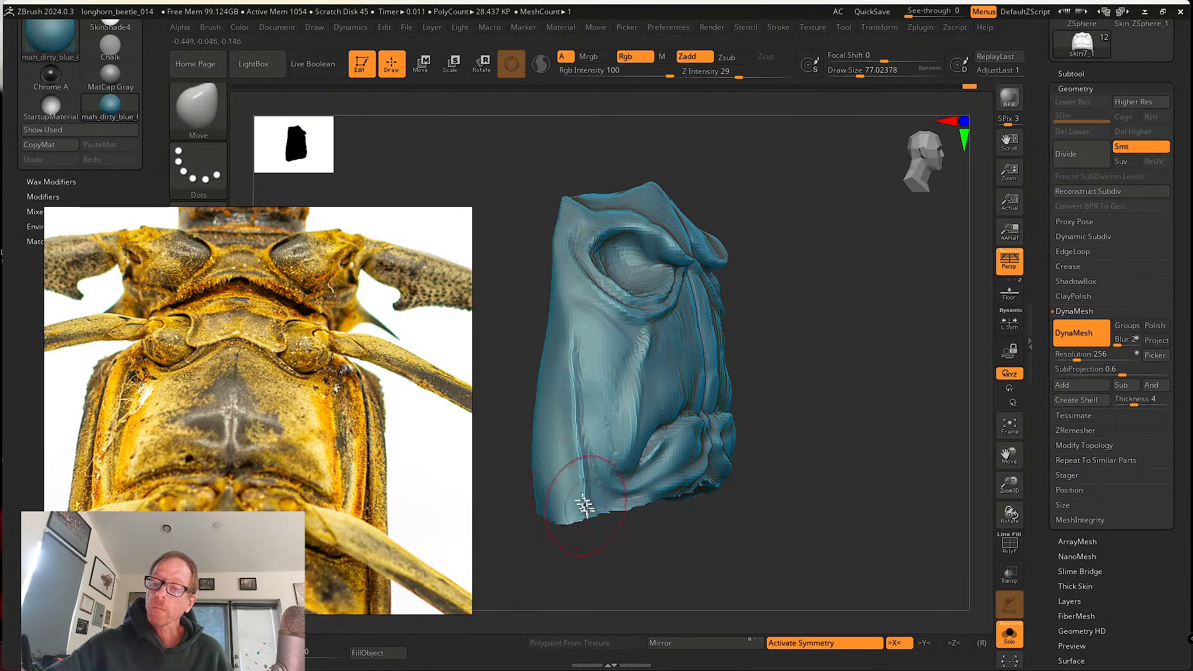
mouse_move(578, 418)
right_mouse_down()
mouse_move(773, 398)
mouse_move(813, 424)
mouse_move(874, 402)
mouse_move(844, 397)
right_mouse_up()
mouse_move(759, 420)
left_mouse_down()
mouse_move(778, 417)
mouse_move(761, 407)
left_mouse_up()
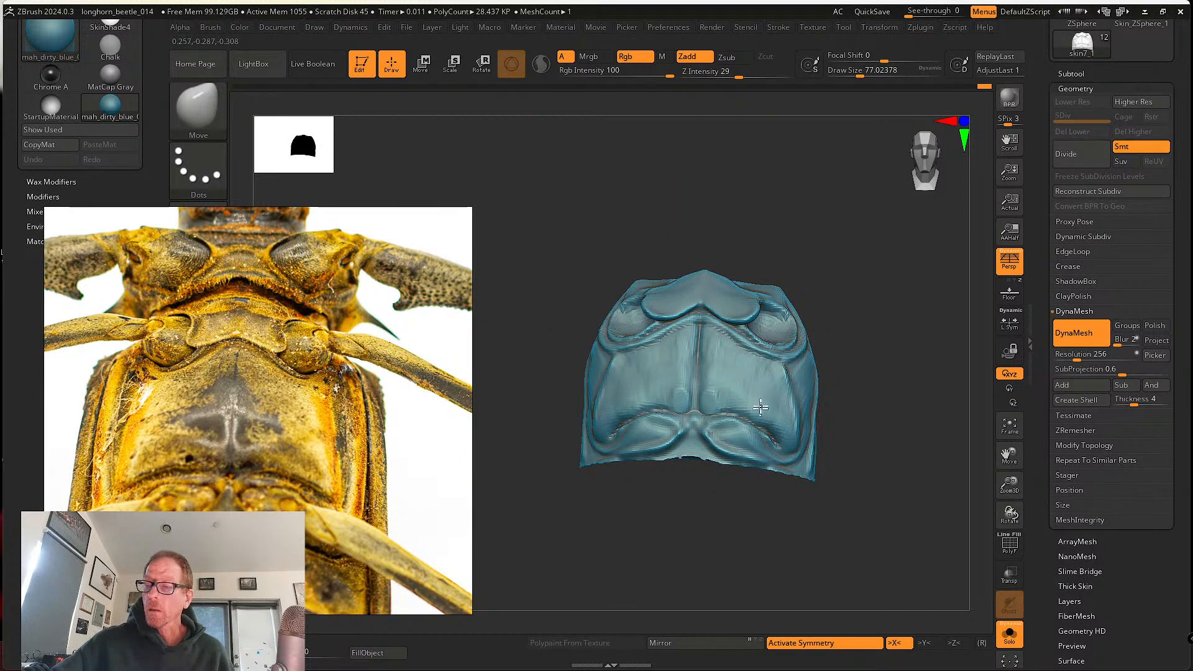
- Build up the plates between the midline groove and side creases with tw ClayTubes at Draw Size about 46
key("b")
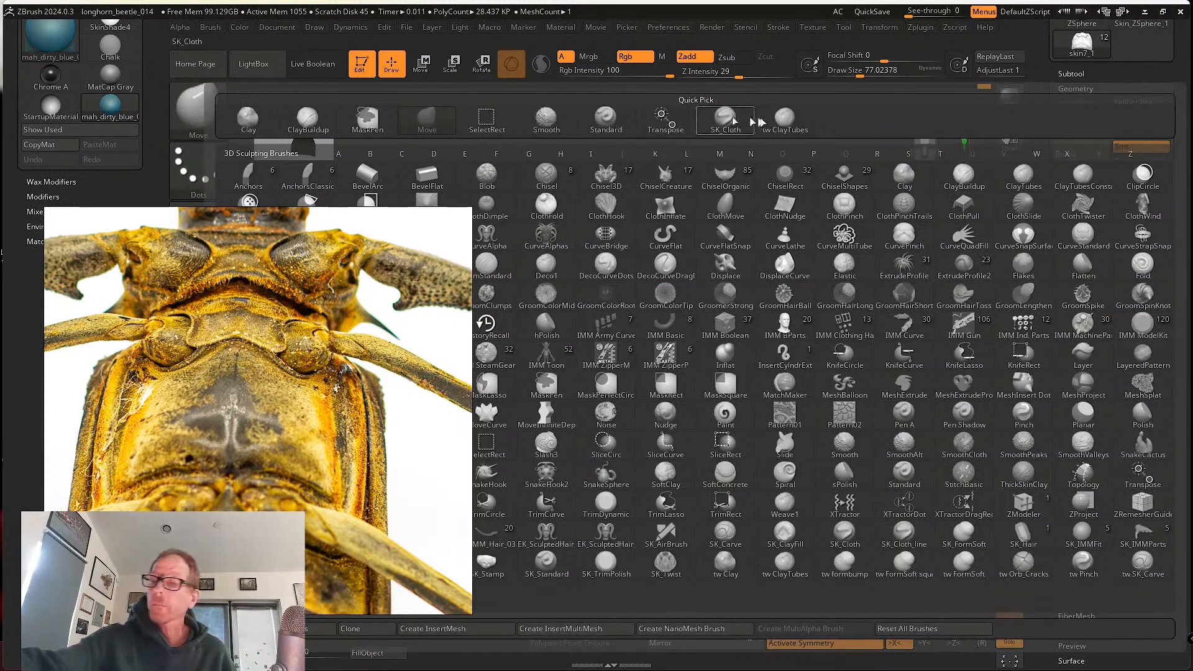
left_click(785, 124)
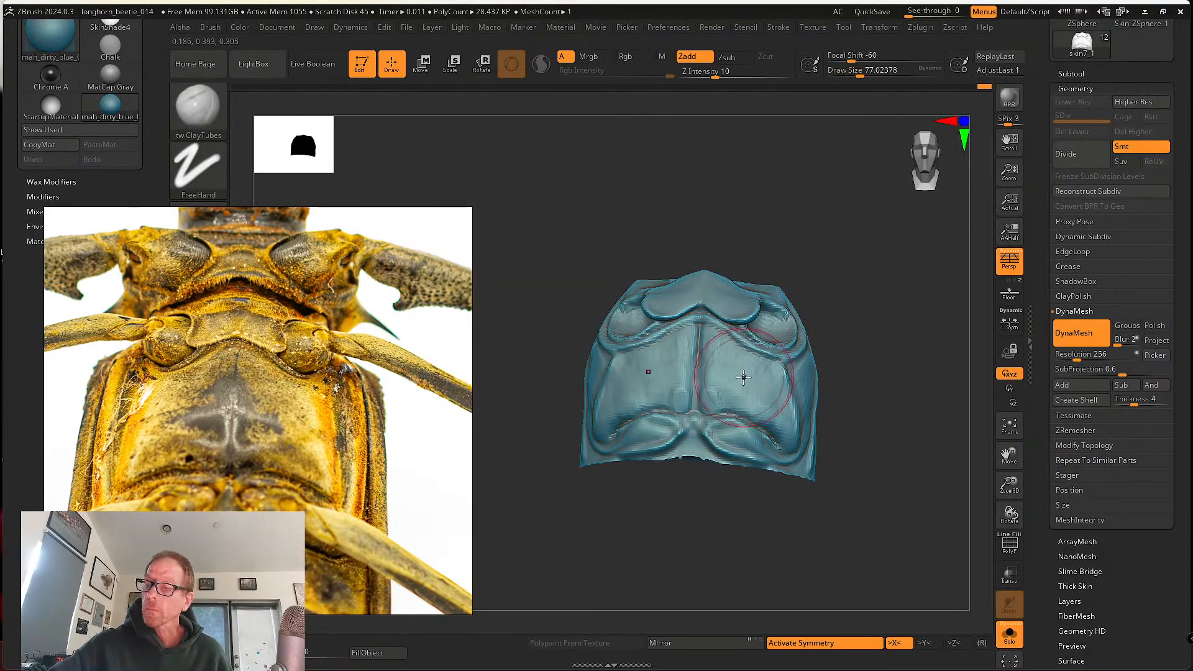
key("space")
key("space")
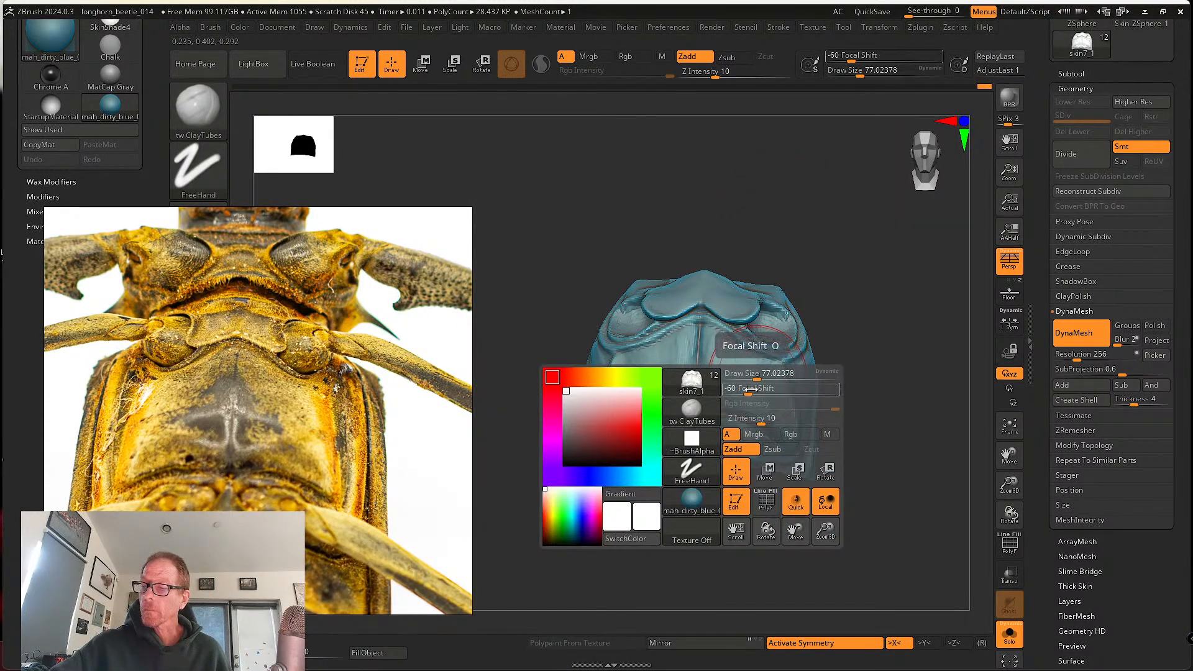
left_click_drag(753, 378, 749, 378)
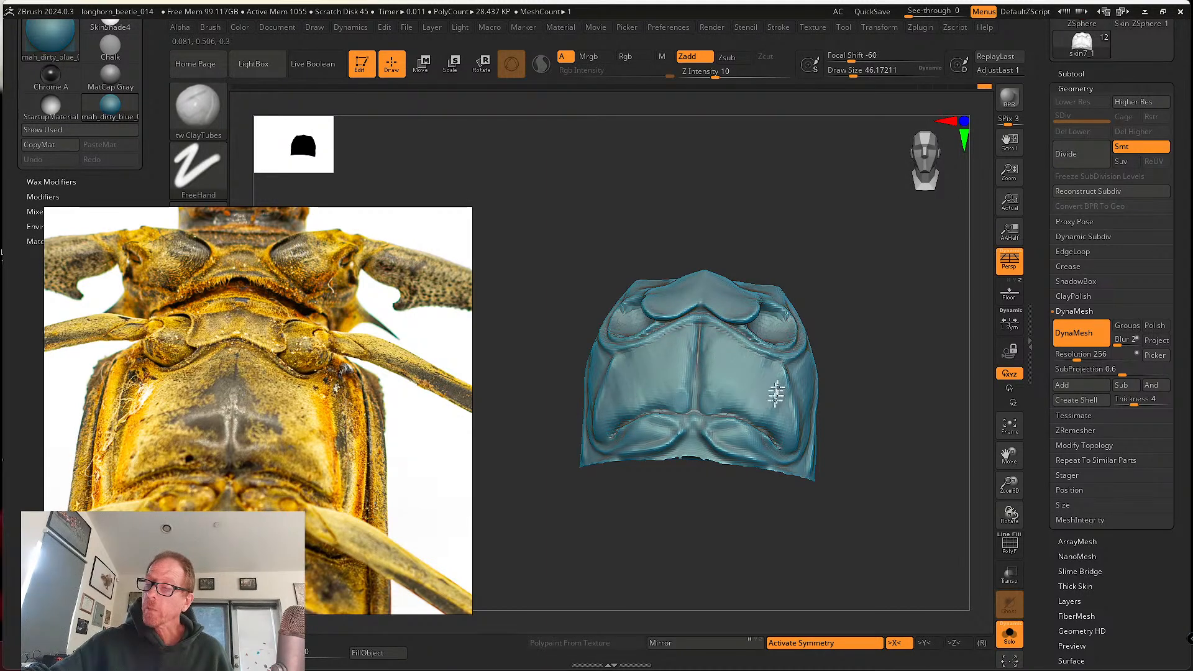
right_click_drag(787, 438, 736, 423)
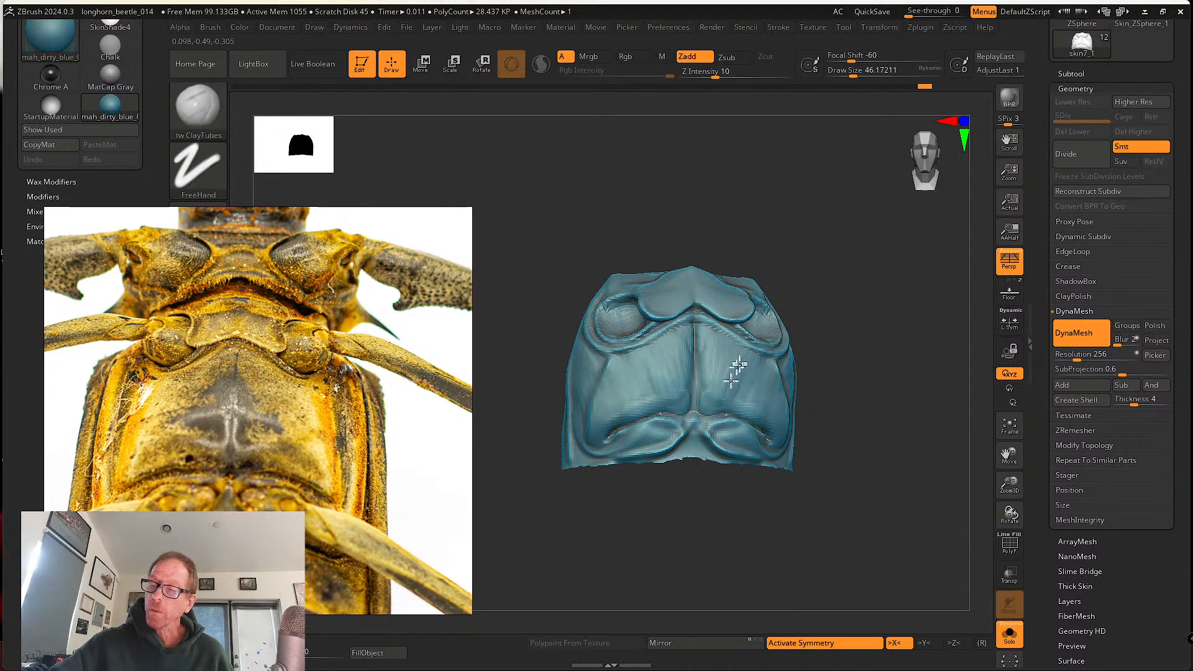
mouse_move(761, 376)
right_mouse_down()
mouse_move(776, 409)
mouse_move(766, 384)
right_mouse_up()
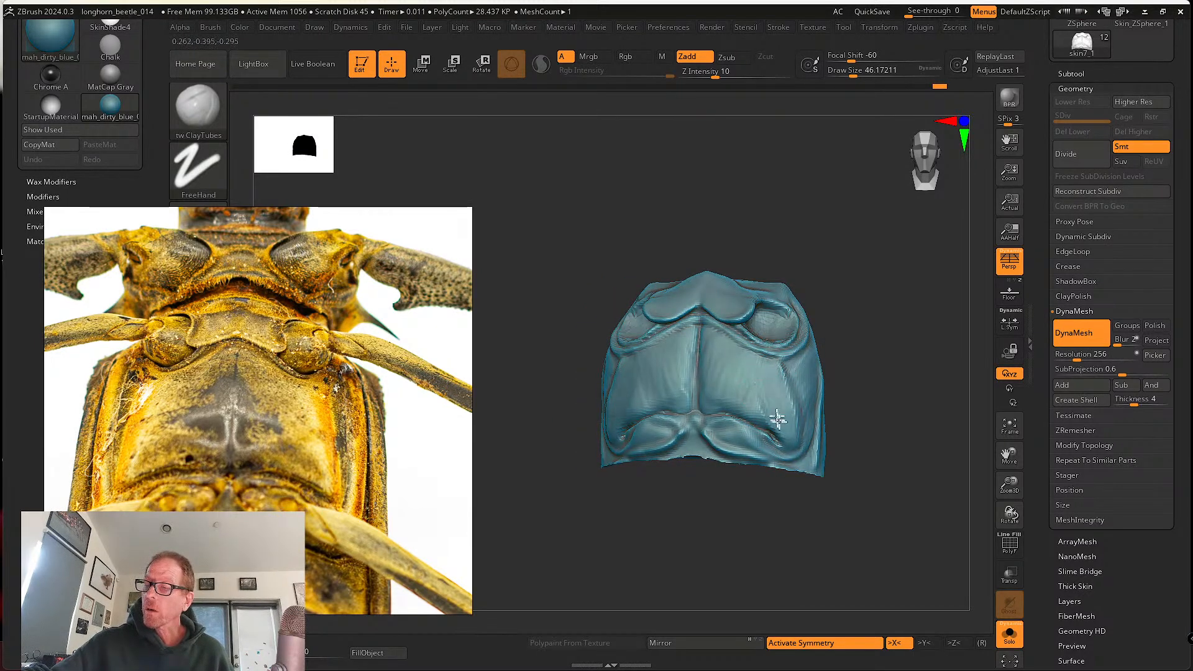
right_click_drag(713, 365, 707, 388)
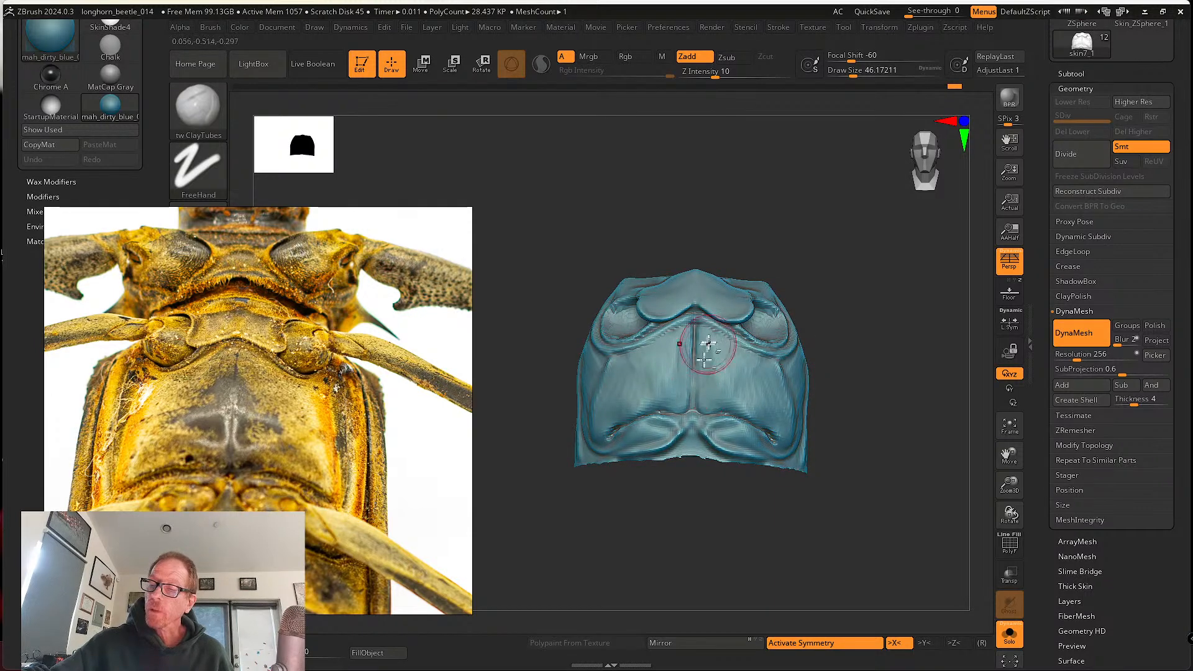
right_click_drag(761, 394, 766, 381)
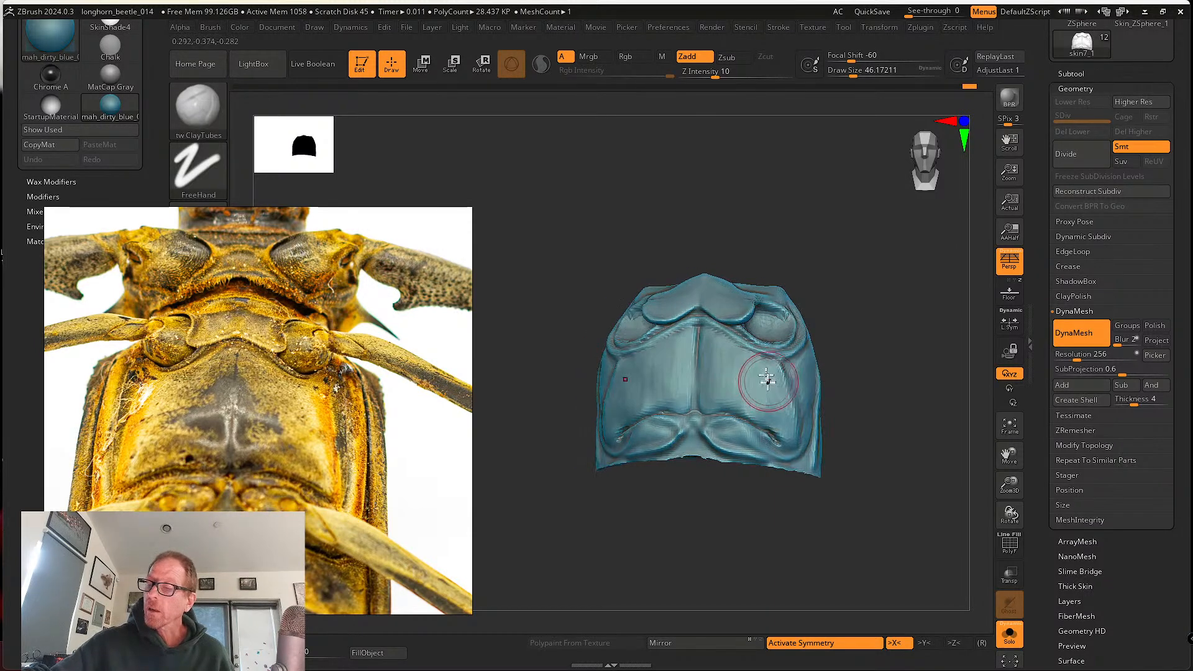
left_click_drag(766, 380, 787, 435)
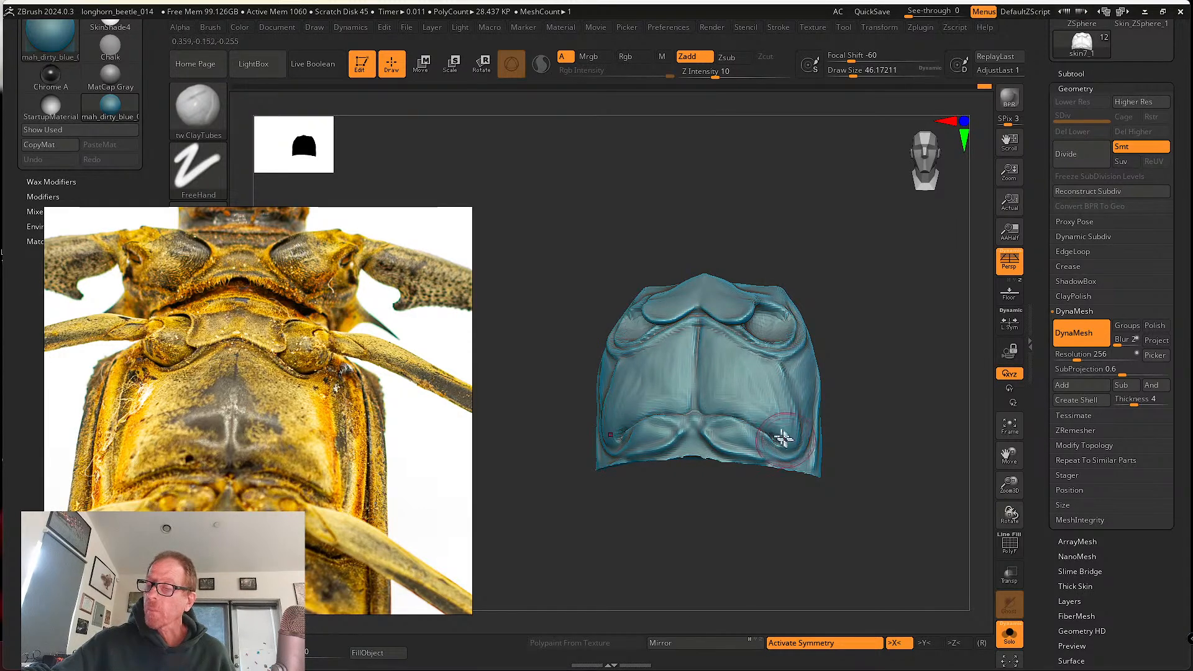
- Set tw ClayTubes to Z Intensity 5, soften the plate surfaces and define oval hollows in the rear lobes
right_click_drag(720, 420, 714, 365)
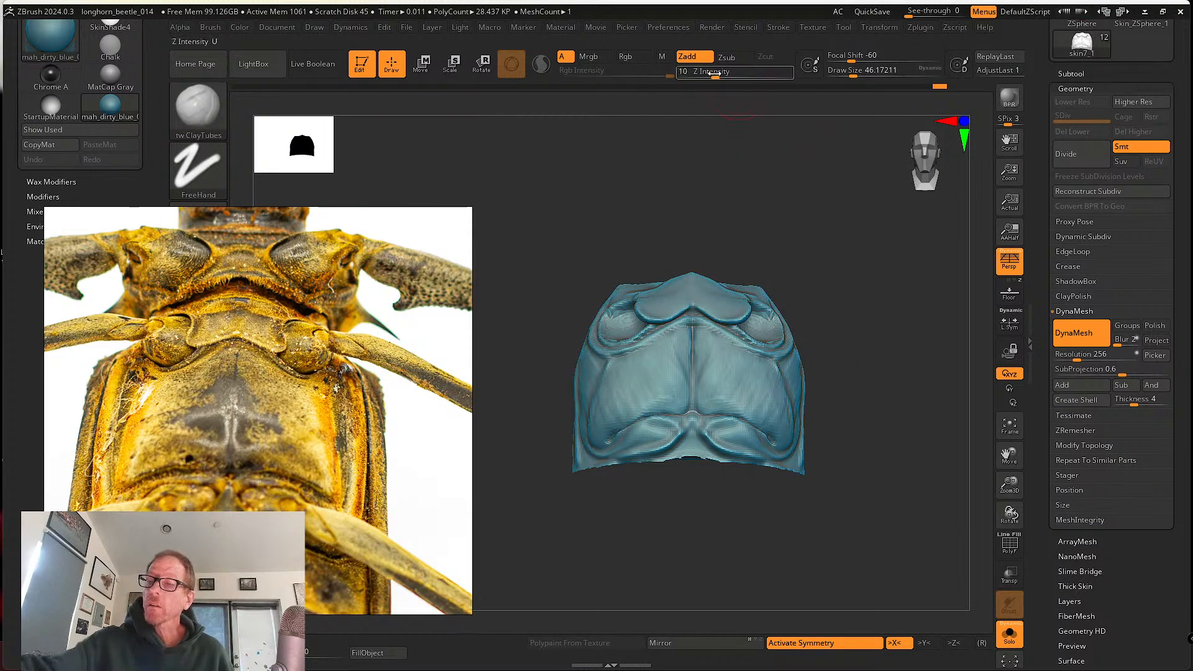
left_click_drag(715, 73, 704, 73)
left_click_drag(722, 259, 712, 371)
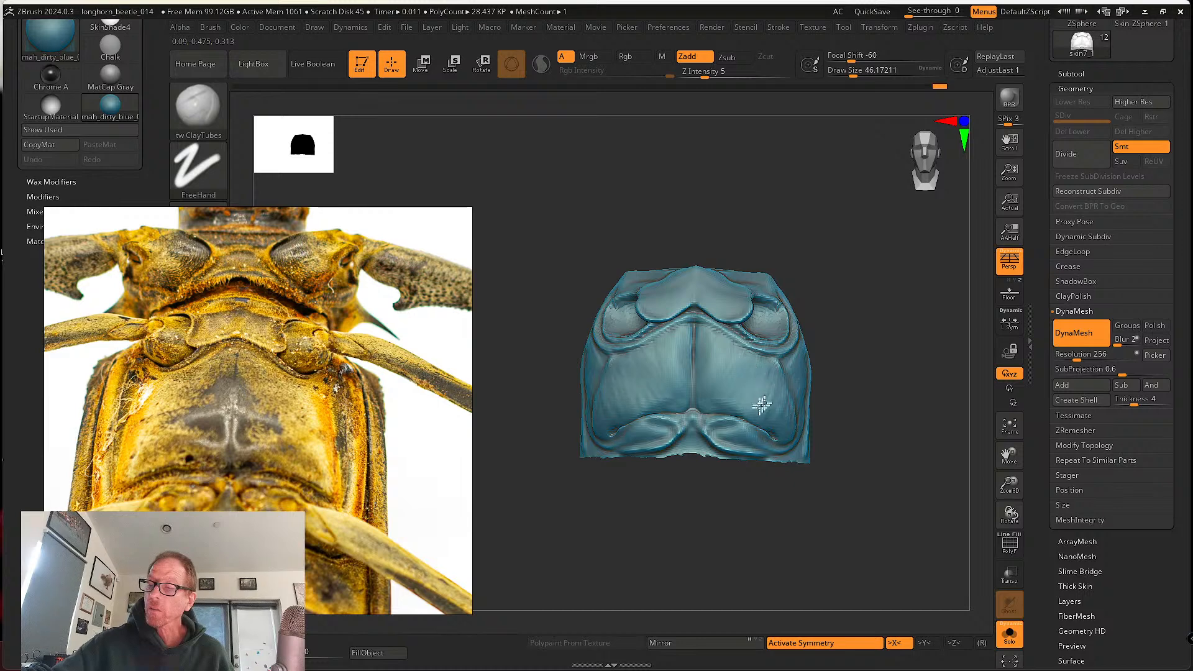
mouse_move(788, 415)
right_mouse_down()
mouse_move(770, 400)
mouse_move(708, 393)
right_mouse_up()
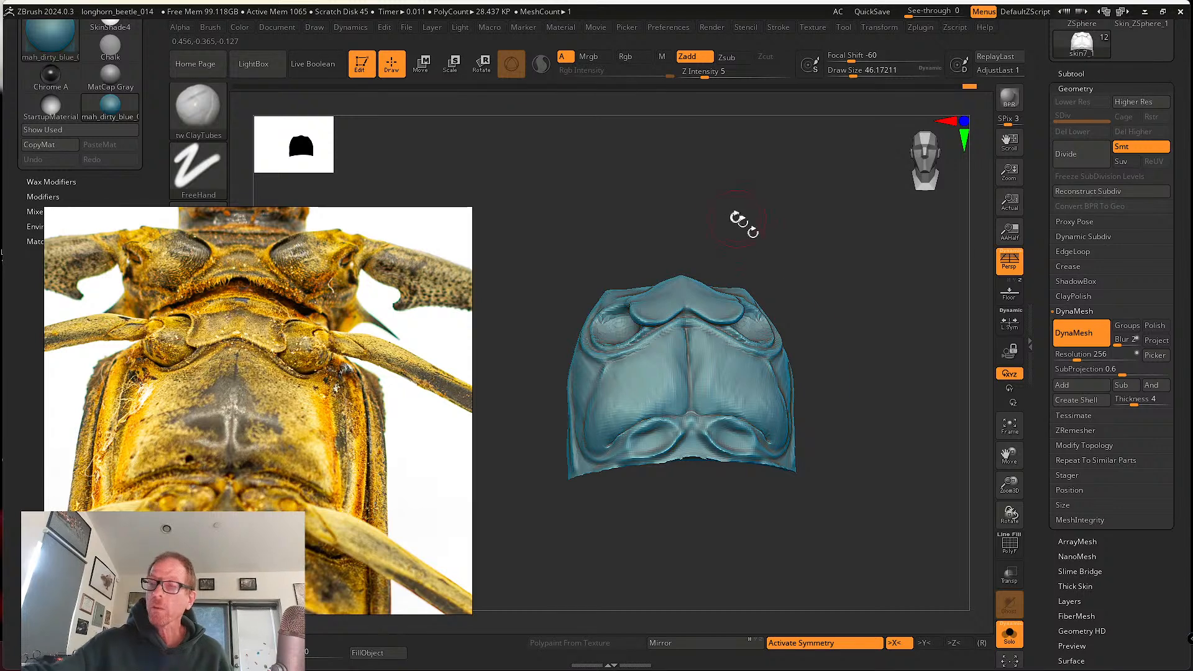
- Refine the rear oval hollows, their rims and the area between them with tw ClayTubes at Draw Size about 37
key("space")
key("space")
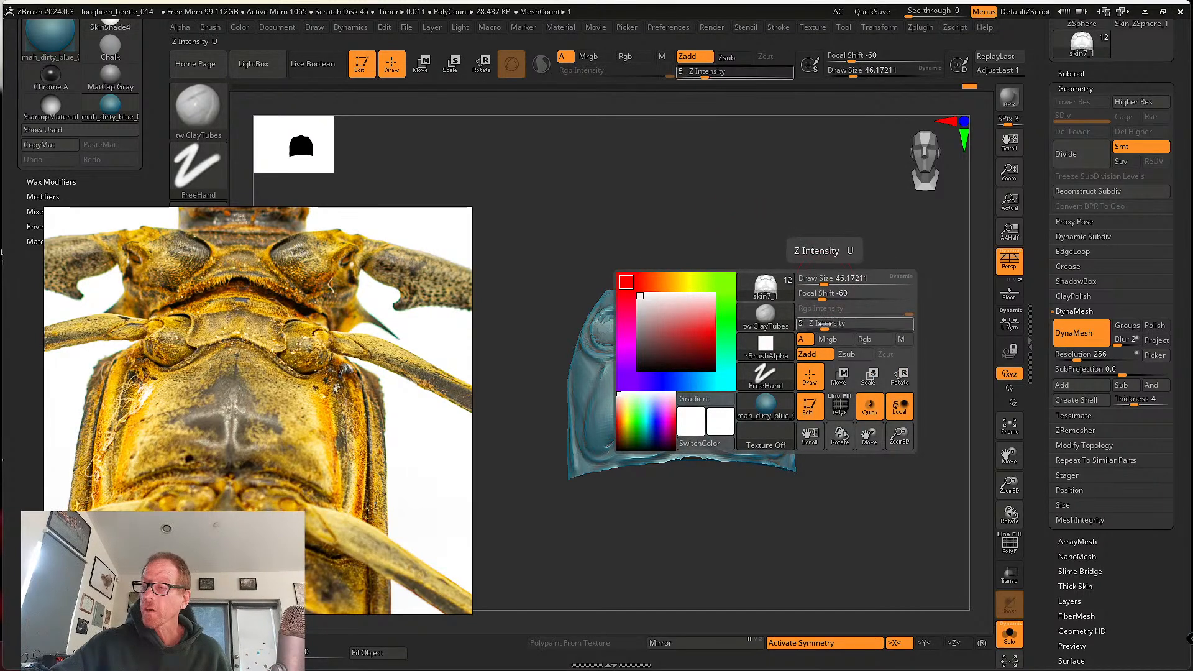
left_click_drag(824, 284, 821, 285)
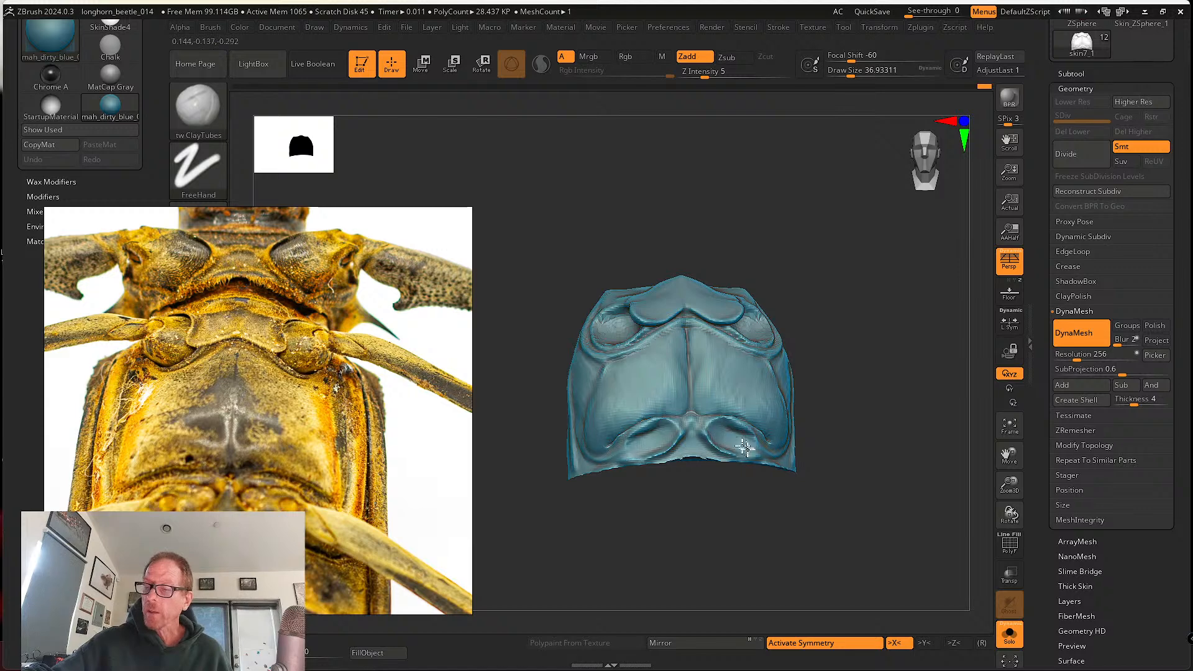
right_click_drag(719, 433, 712, 423)
left_click_drag(712, 423, 722, 421)
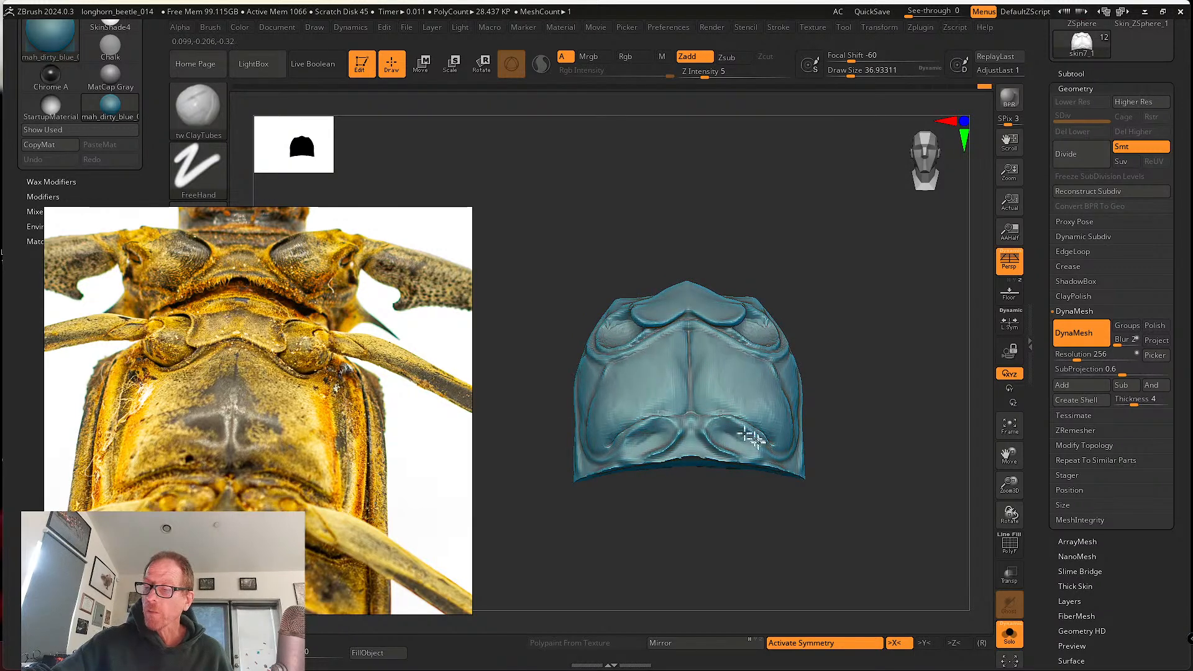
right_click_drag(747, 438, 709, 467)
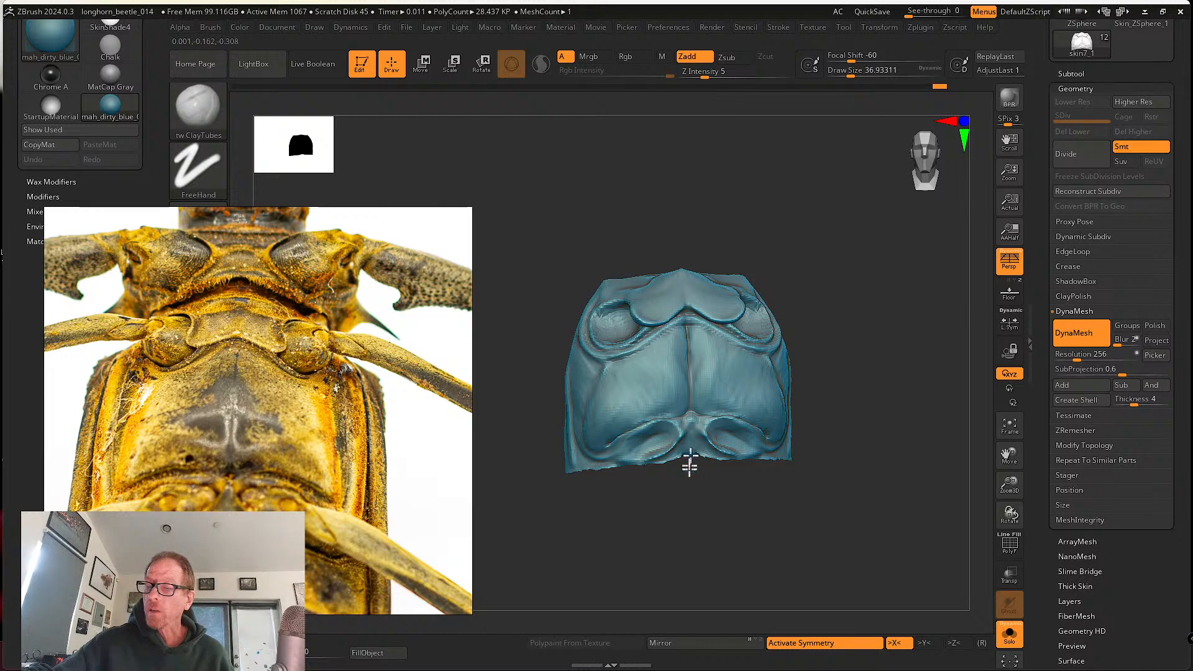
right_click_drag(702, 425, 771, 443)
left_click_drag(763, 448, 784, 461)
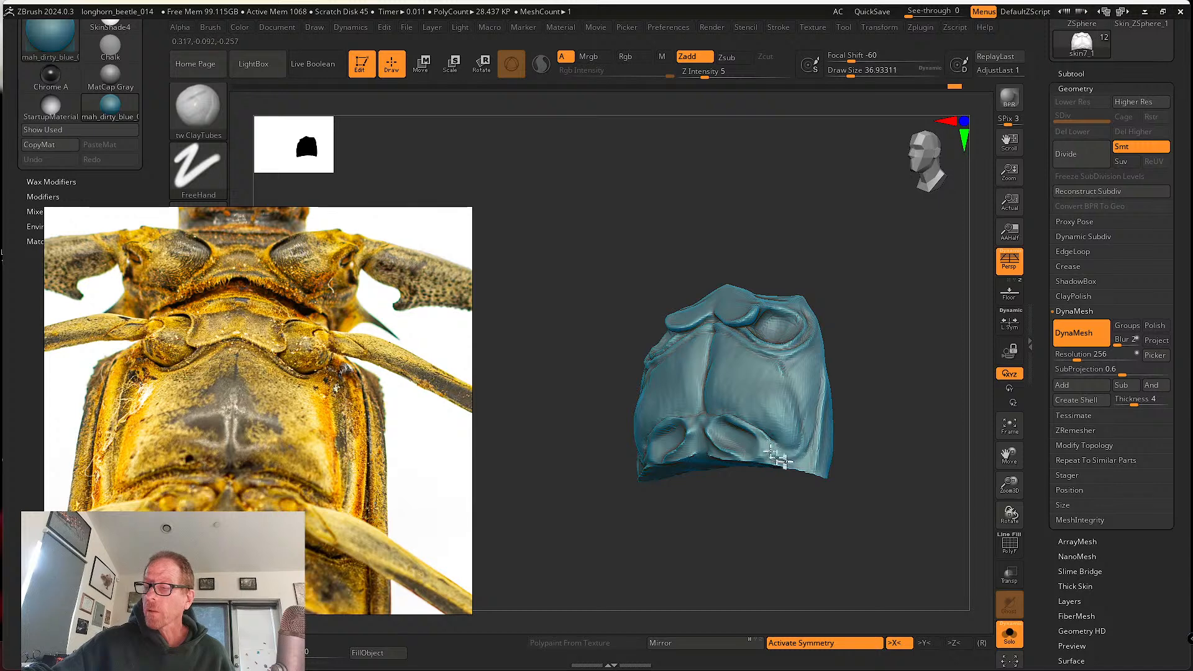
- Blend the plate surfaces in front of the rear hollows with light tw ClayTubes strokes at Z Intensity 5
right_click_drag(799, 458, 807, 417)
right_click_drag(805, 372, 772, 381)
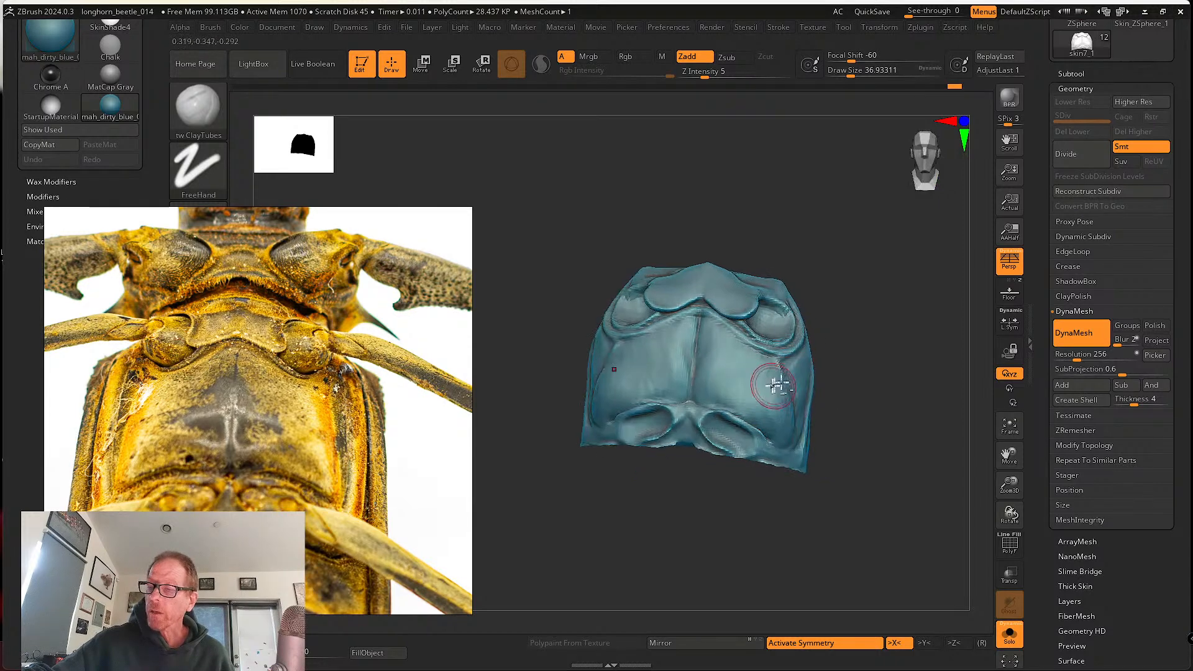
left_click_drag(762, 396, 754, 399)
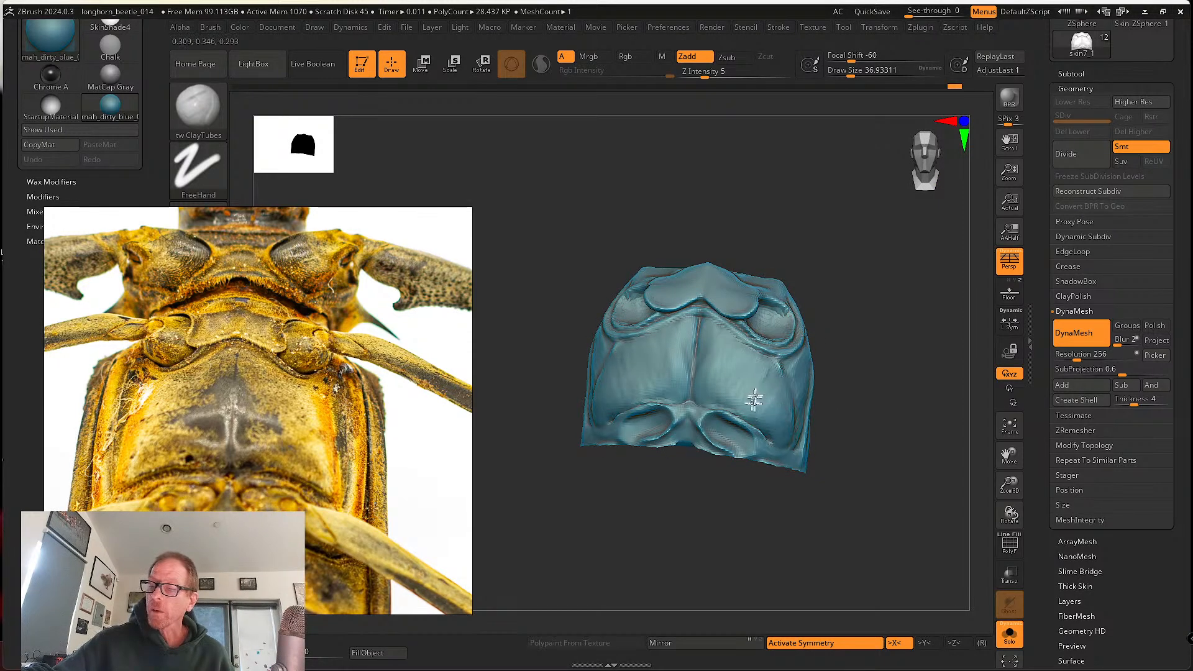
right_click_drag(719, 350, 714, 373)
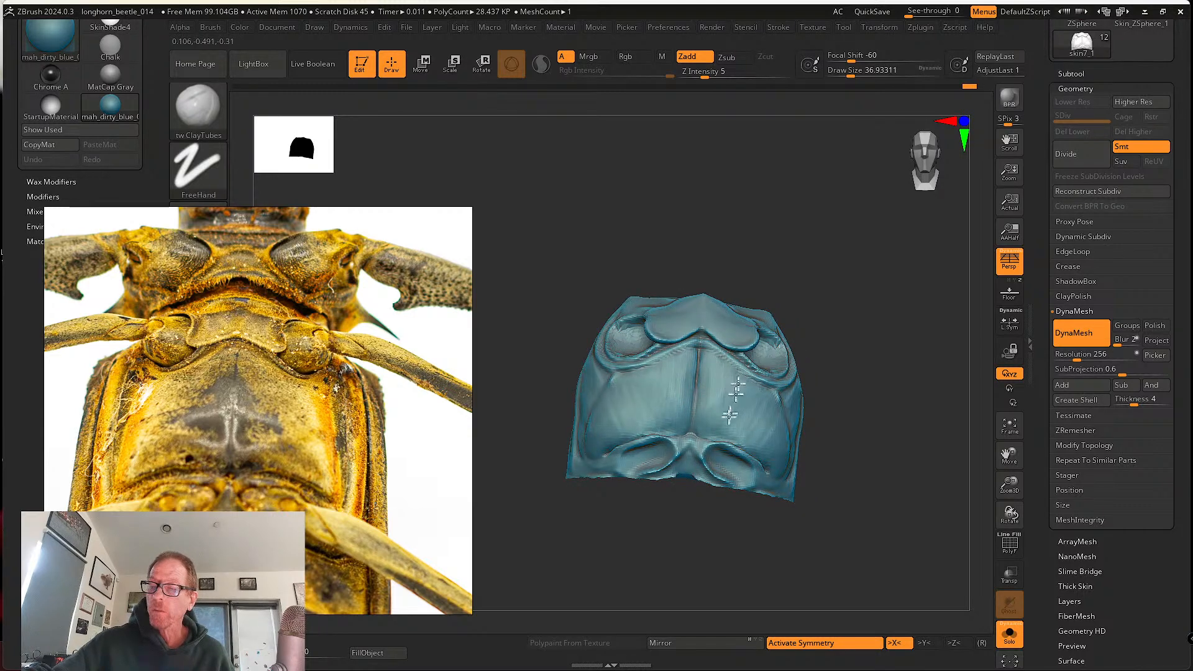
- Even out the plates and the outer ends of the rear hollows with light tw ClayTubes strokes at Draw Size about 37
right_click_drag(770, 407, 737, 405)
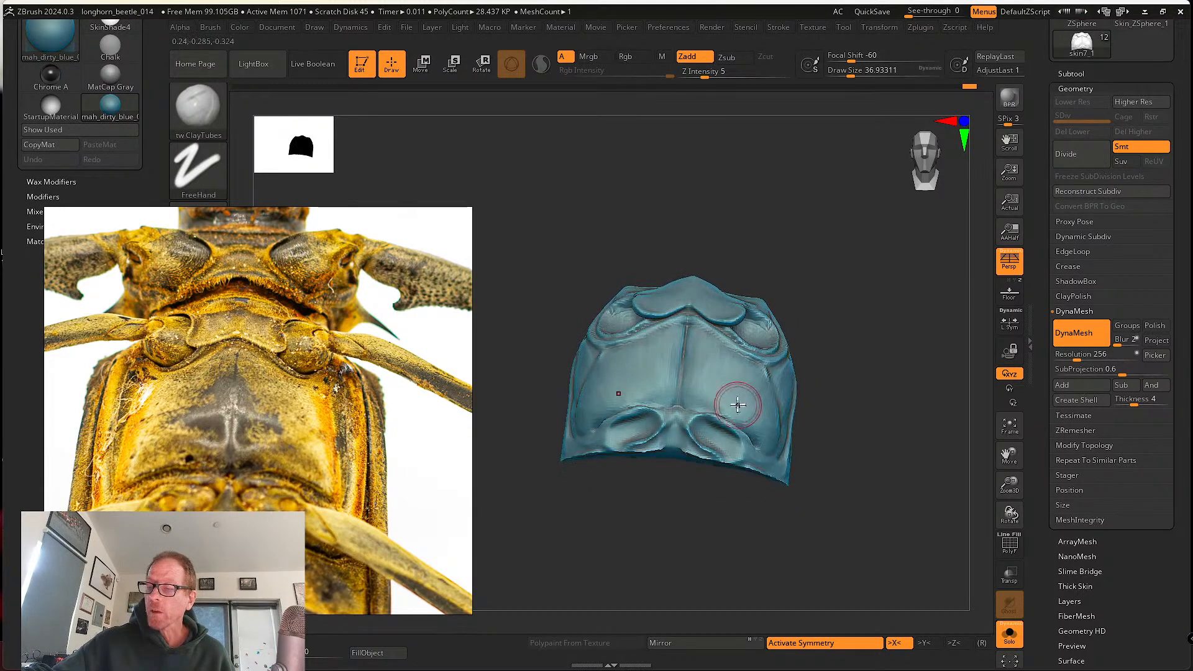
mouse_move(768, 448)
right_mouse_down()
mouse_move(764, 399)
mouse_move(772, 429)
right_mouse_up()
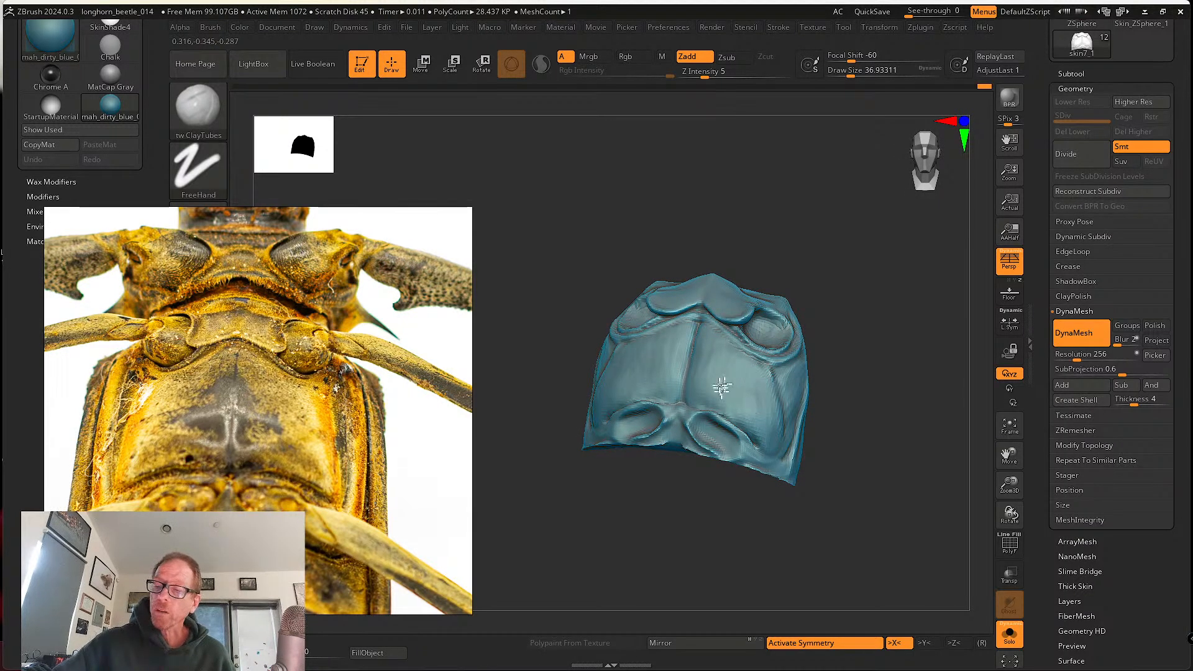
right_click_drag(699, 409, 698, 386)
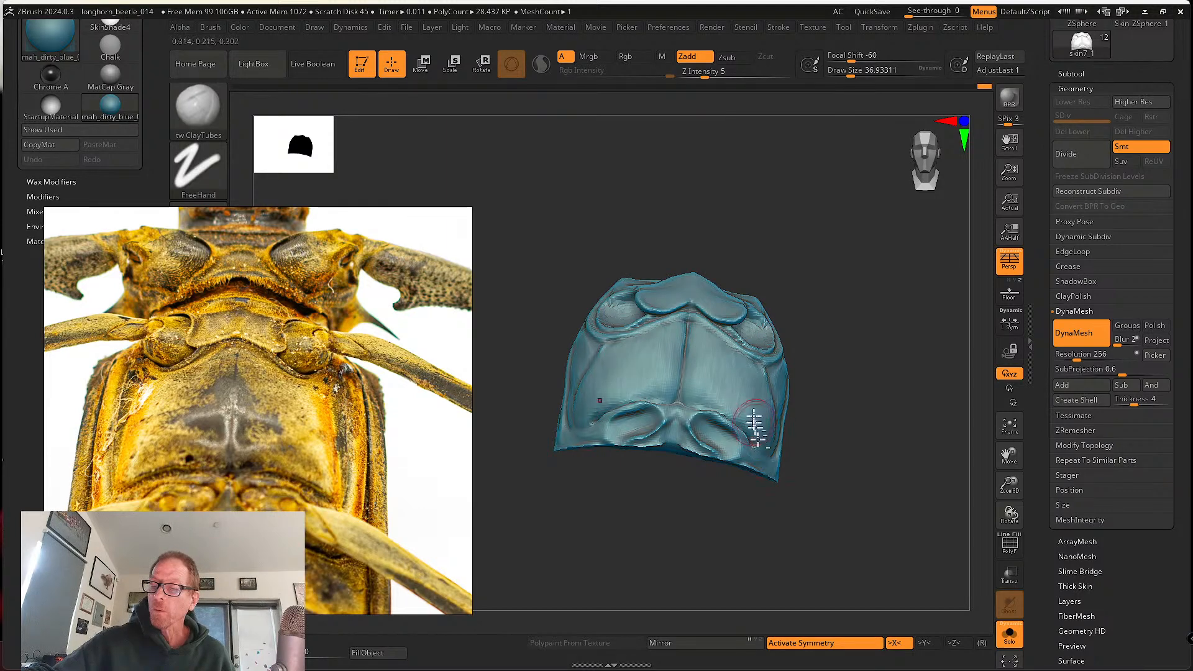
right_click_drag(755, 428, 754, 415)
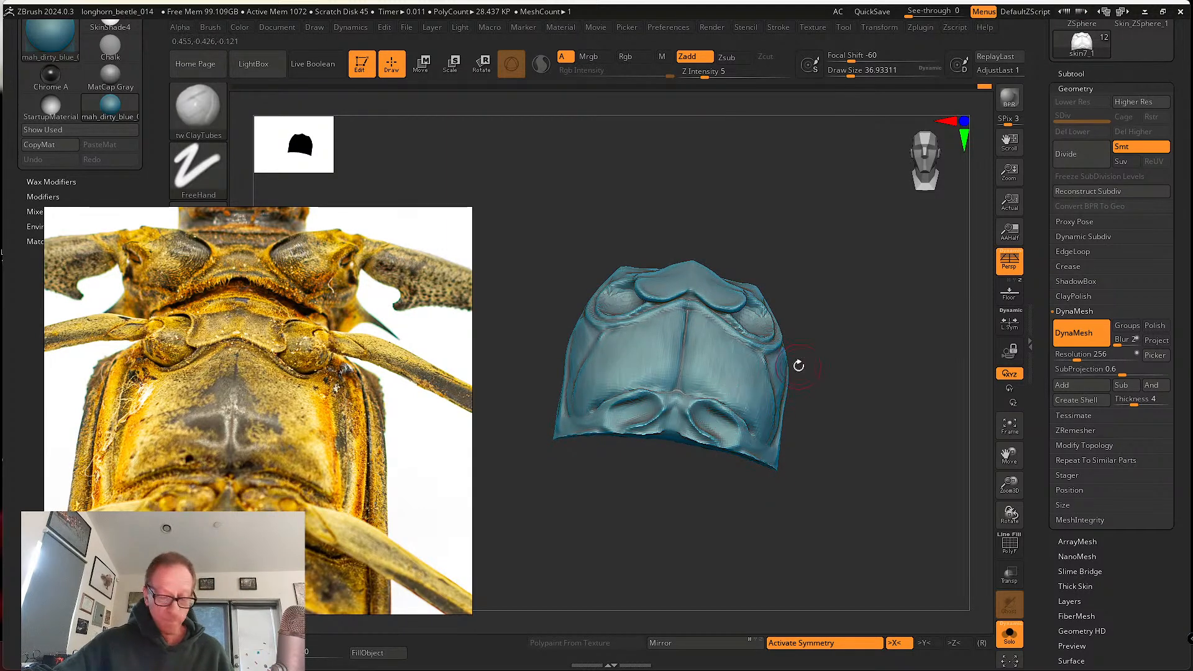
right_click_drag(799, 366, 805, 348)
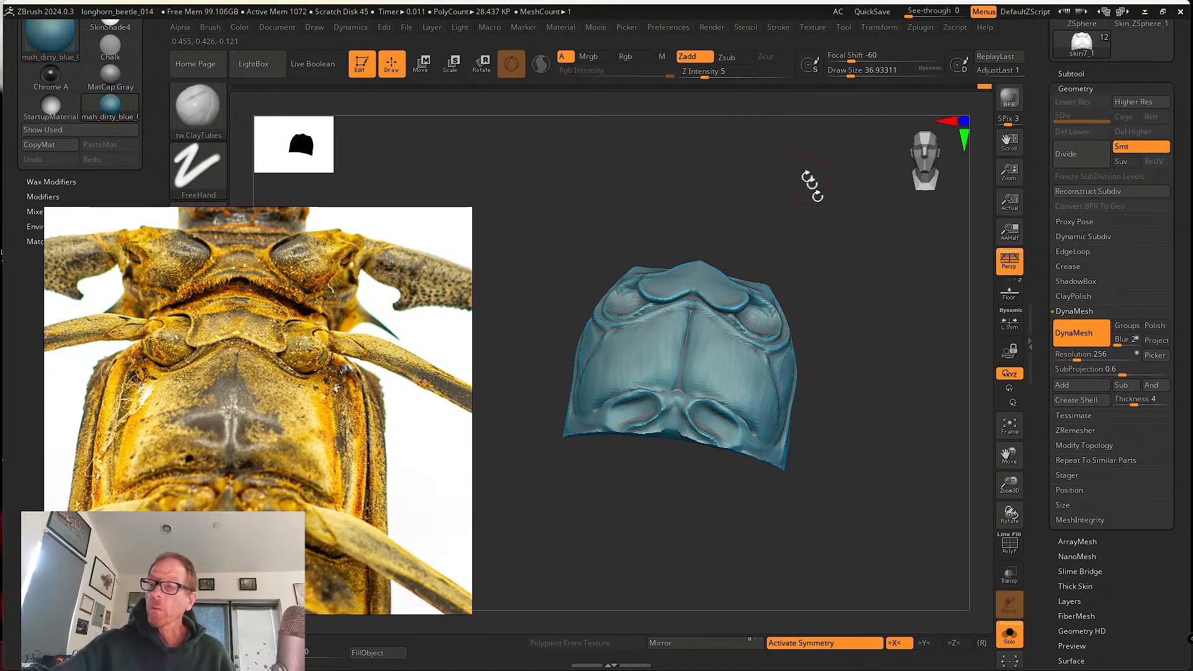
- Refine the rear hollows' rims with tw ClayTubes at Draw Size about 27, update the DynaMesh and smooth the rear edge between them
key("space")
left_click_drag(798, 207, 793, 207)
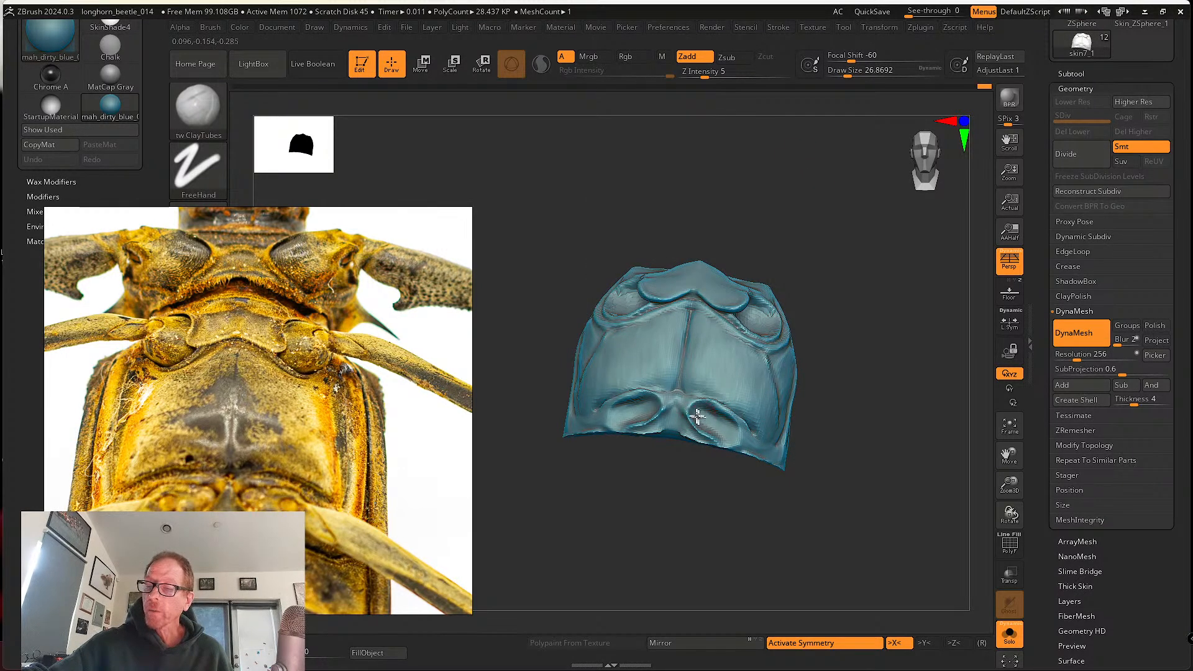
right_click_drag(707, 420, 724, 429)
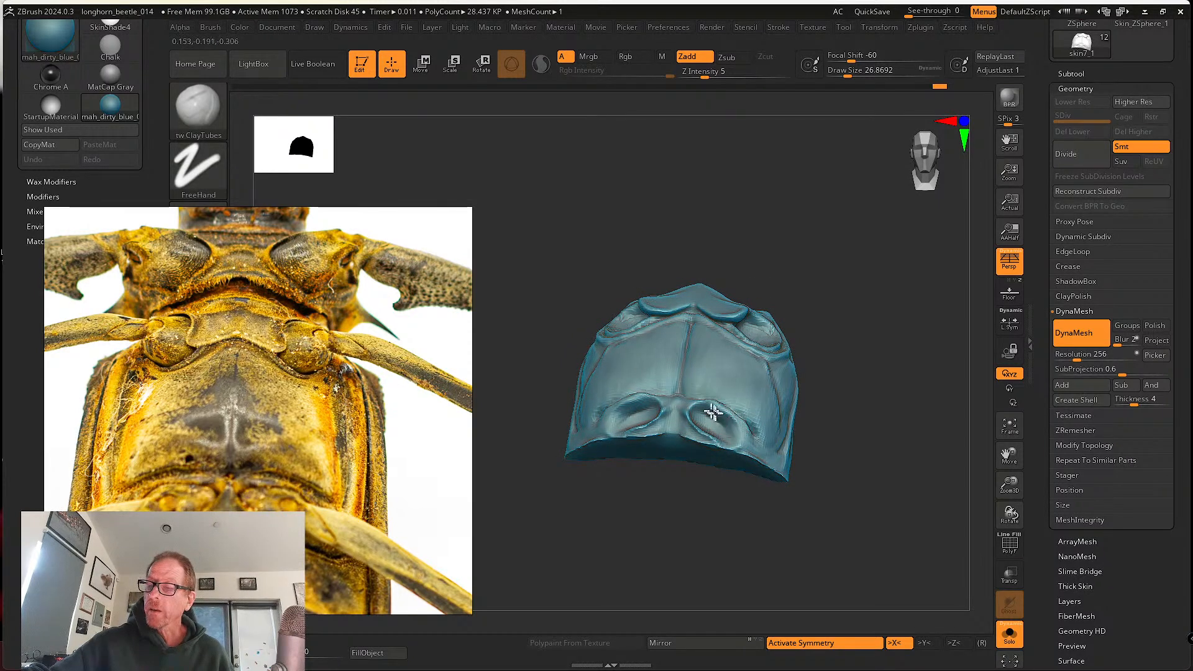
mouse_move(733, 428)
right_mouse_down()
mouse_move(704, 431)
mouse_move(722, 443)
mouse_move(735, 427)
mouse_move(691, 450)
right_mouse_up()
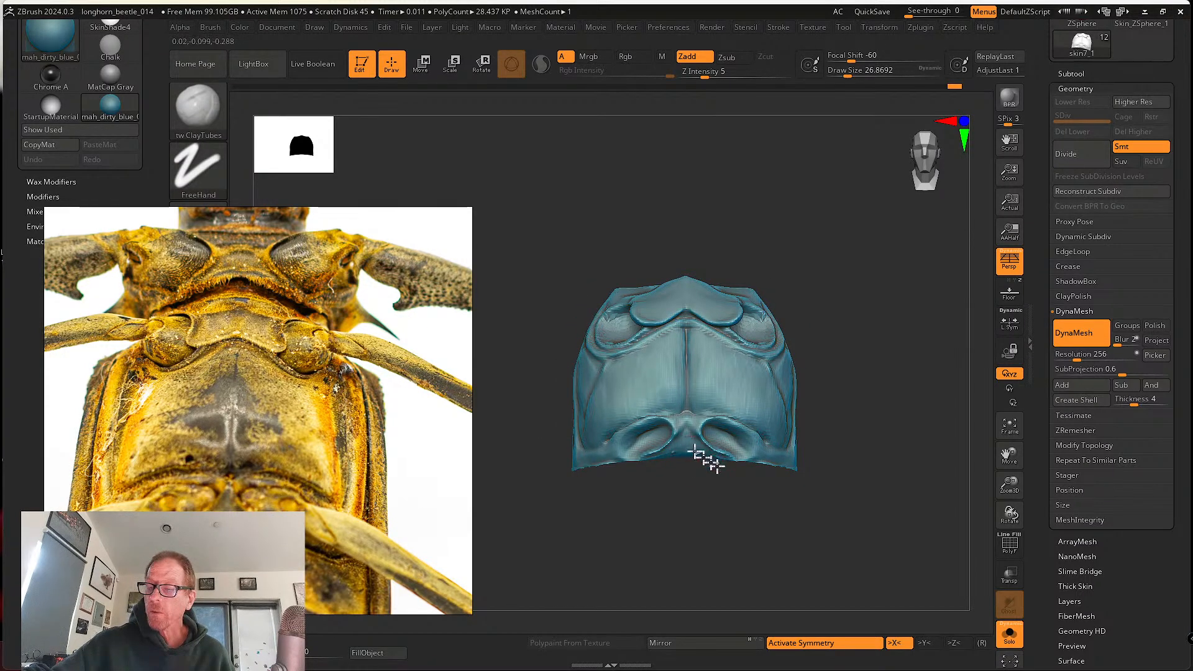
left_click_drag(852, 382, 828, 482, "ctrl")
left_click_drag(692, 450, 710, 465, "shift")
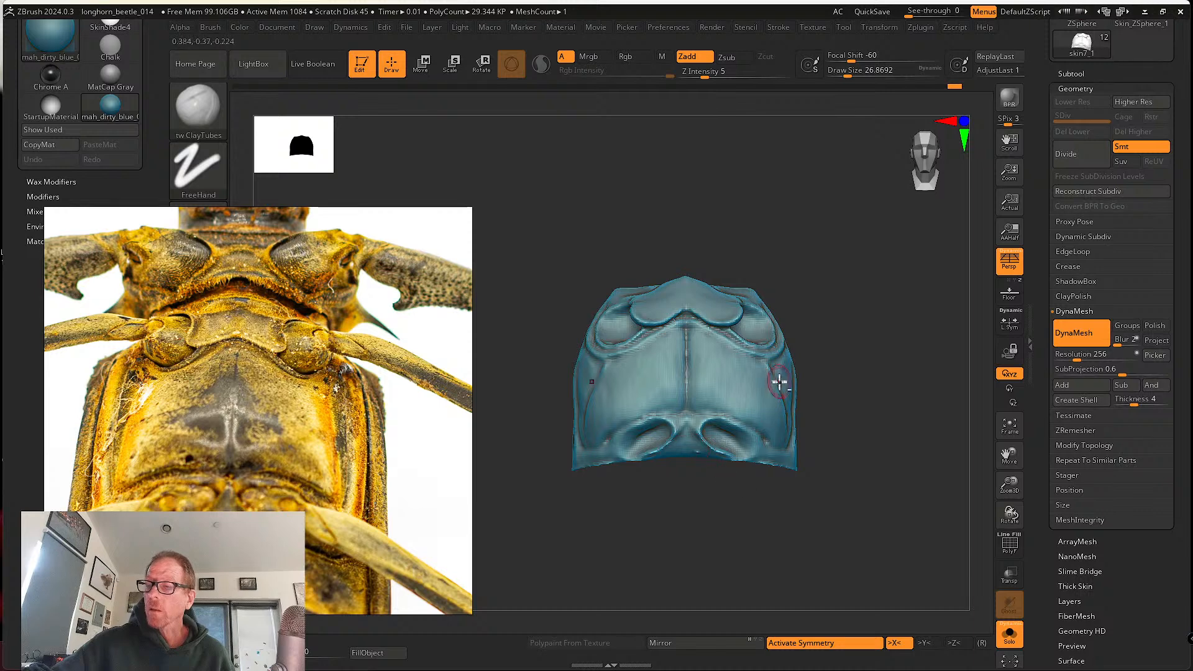
- Apply ClayPolish with Max 25 to the whole underside piece after checking the front plate and leg sockets
right_click_drag(779, 382, 682, 399)
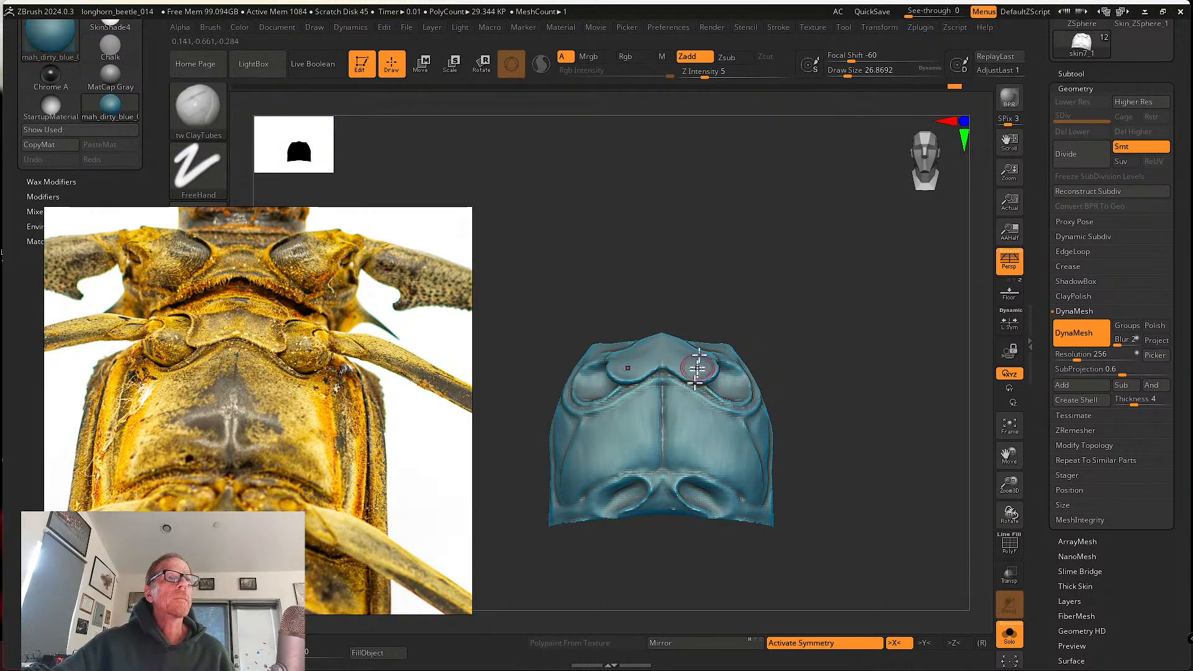
right_click_drag(702, 377, 691, 407)
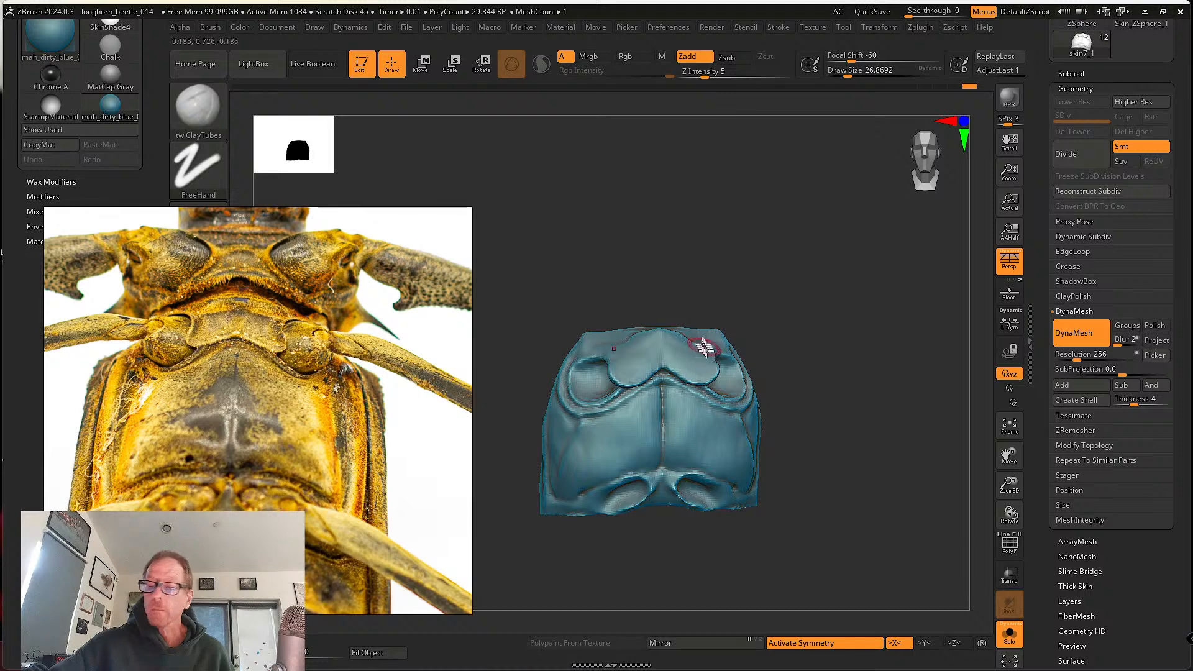
right_click_drag(704, 348, 659, 375)
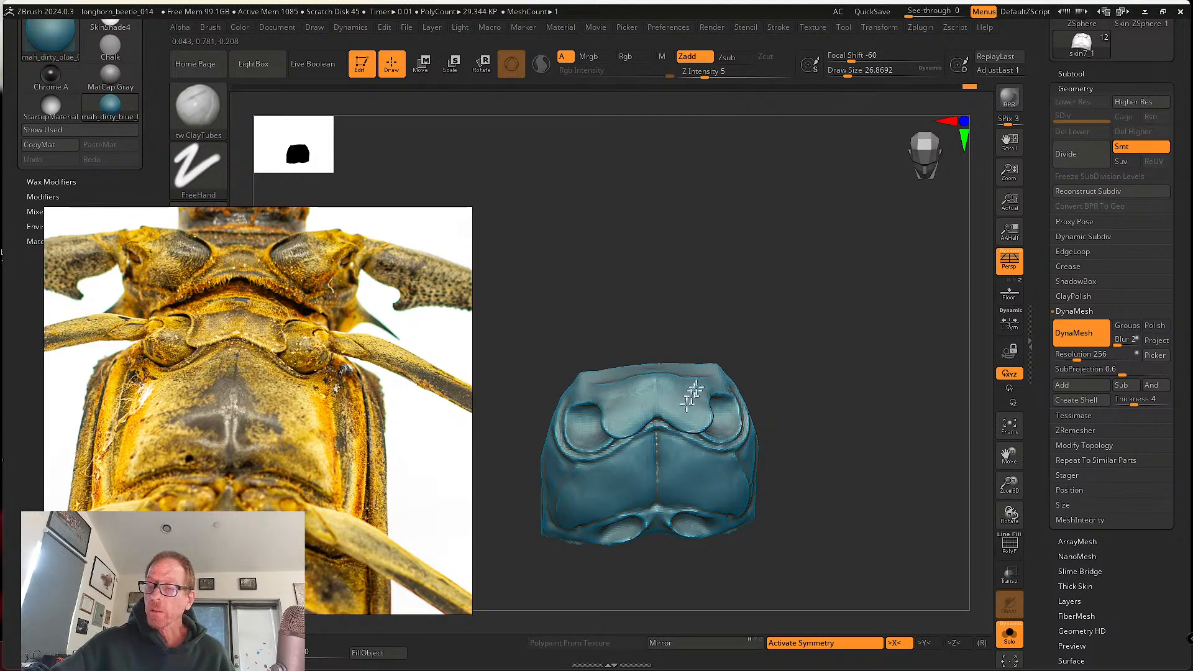
mouse_move(694, 391)
right_mouse_down()
mouse_move(706, 373)
mouse_move(684, 433)
right_mouse_up()
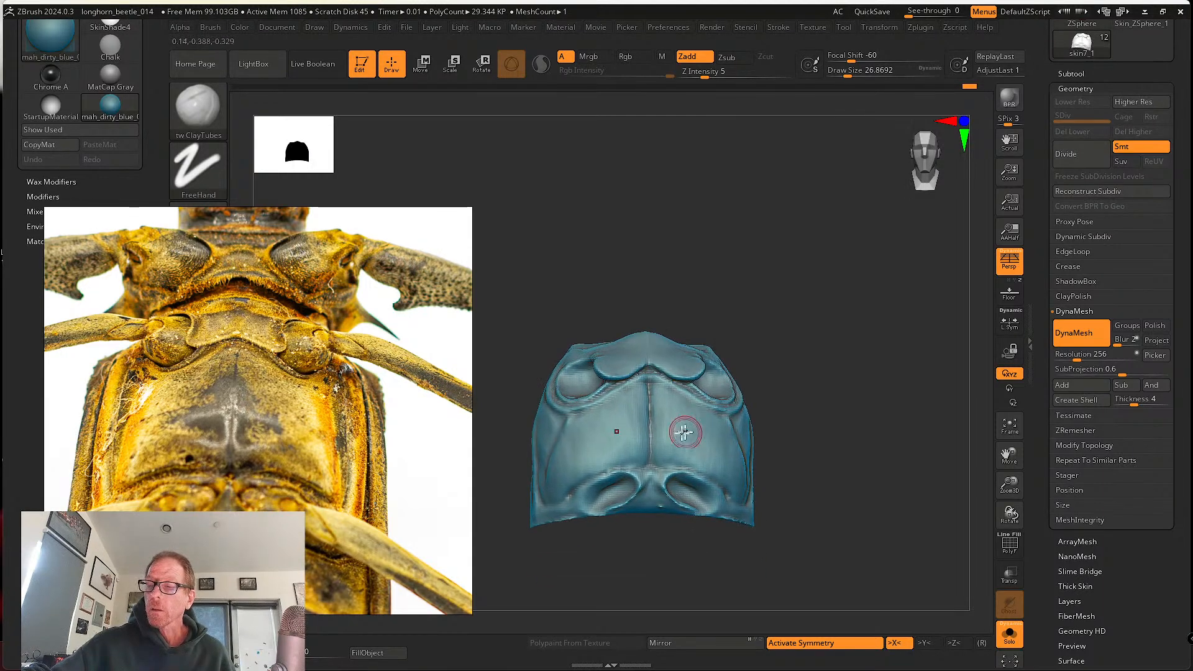
left_click(1073, 296)
left_click(1073, 325)
right_click_drag(830, 417, 839, 405)
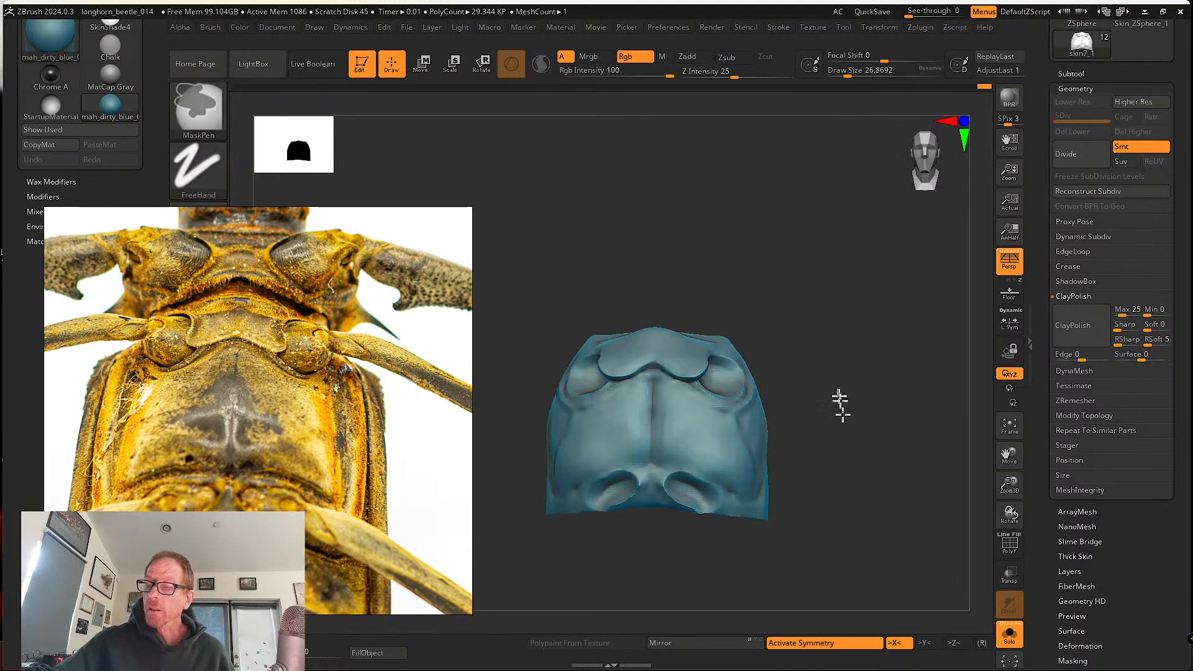
right_click_drag(746, 504, 725, 426)
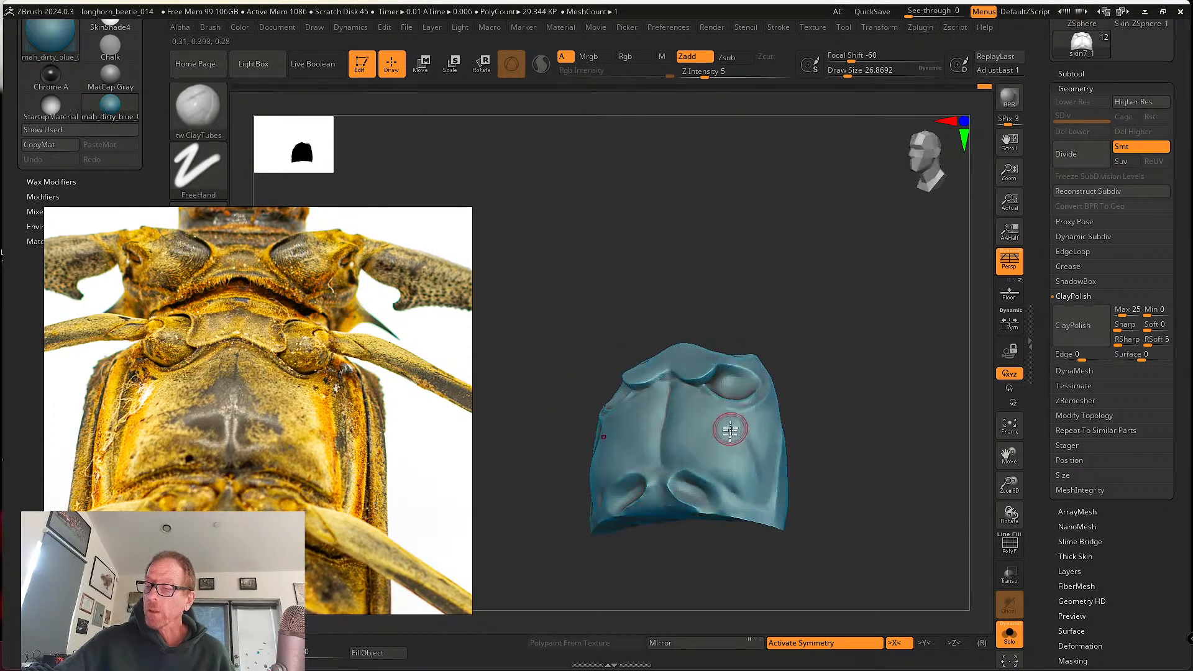
- Smooth the polished plates and lightly touch up the side surface behind the leg socket with tw ClayTubes
right_click_drag(727, 472, 671, 439)
mouse_move(706, 466)
left_mouse_down("shift")
mouse_move(640, 484)
mouse_move(634, 501)
left_mouse_up("shift")
right_click_drag(686, 465, 657, 458)
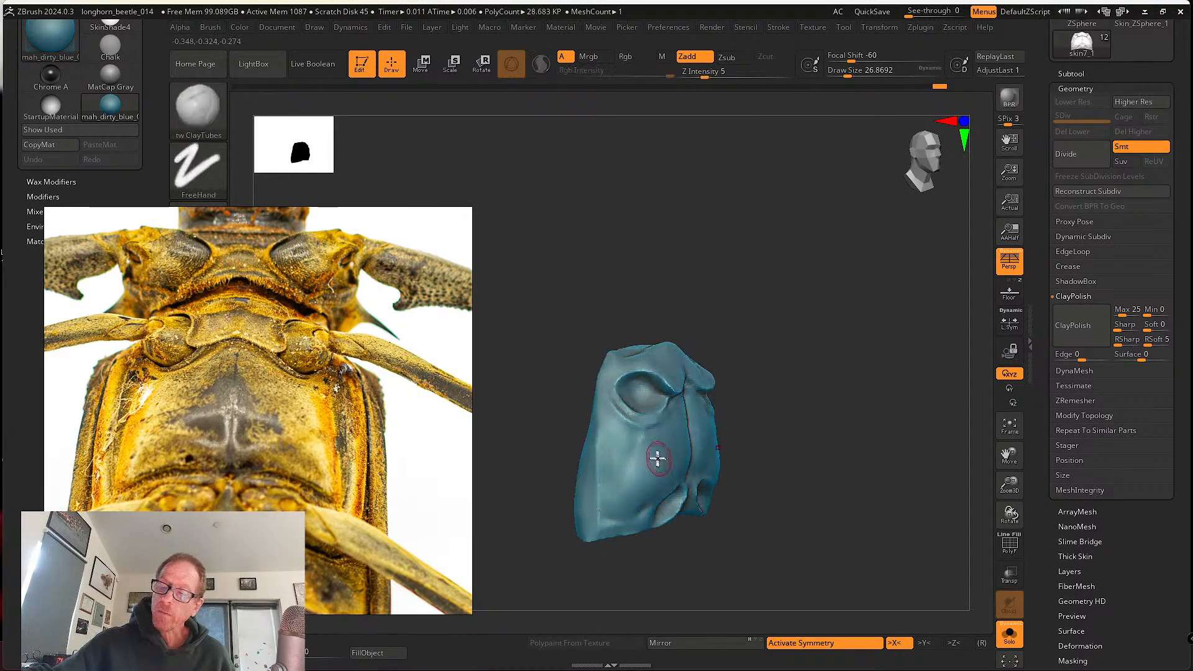
left_click_drag(627, 443, 624, 461)
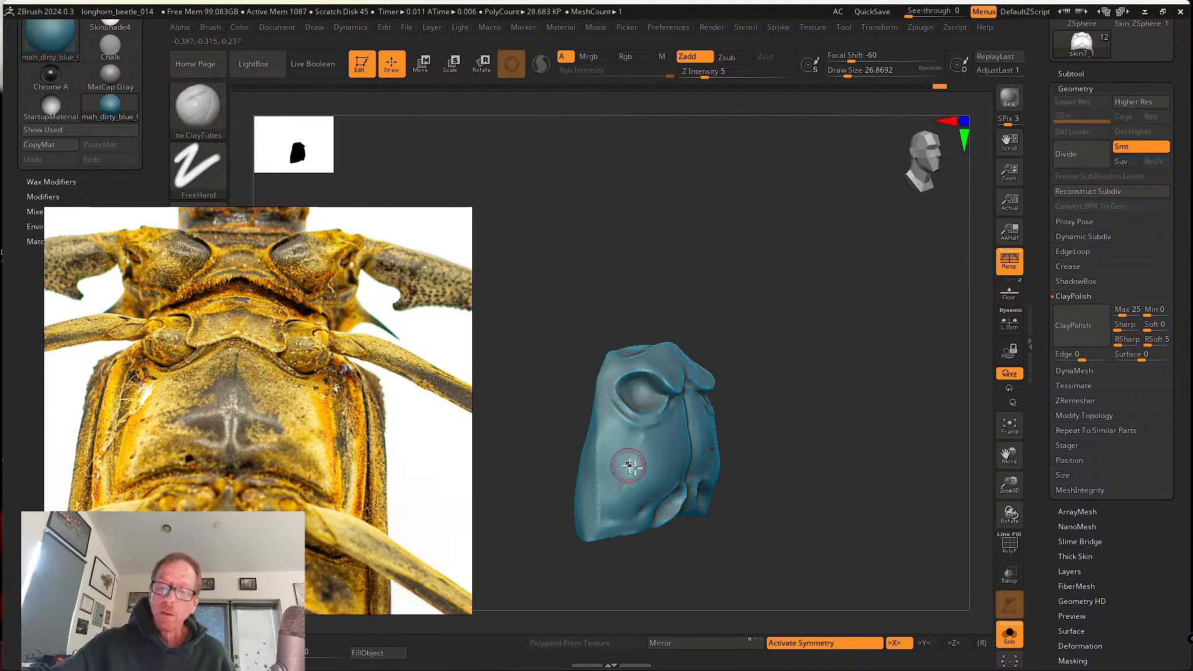
right_click_drag(629, 466, 650, 367, "shift")
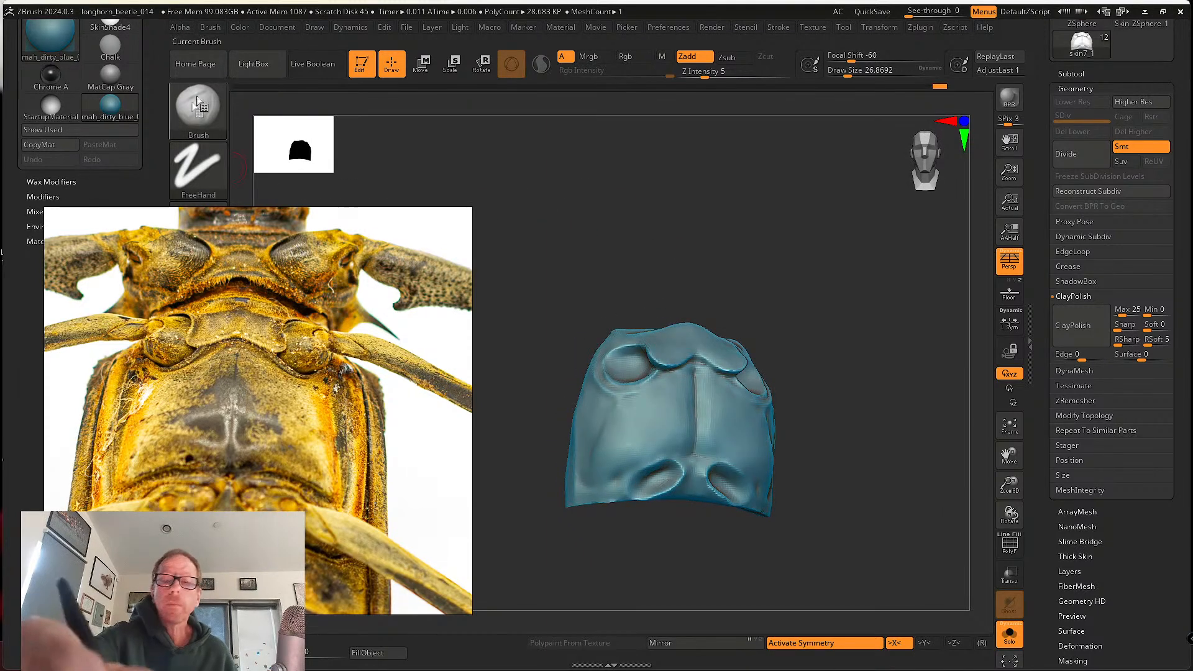
- Switch to the SK_Cloth brush and sharpen the side crease and midline groove at Draw Size about 27
left_click(197, 102)
left_click(742, 119)
right_click_drag(578, 451, 605, 464)
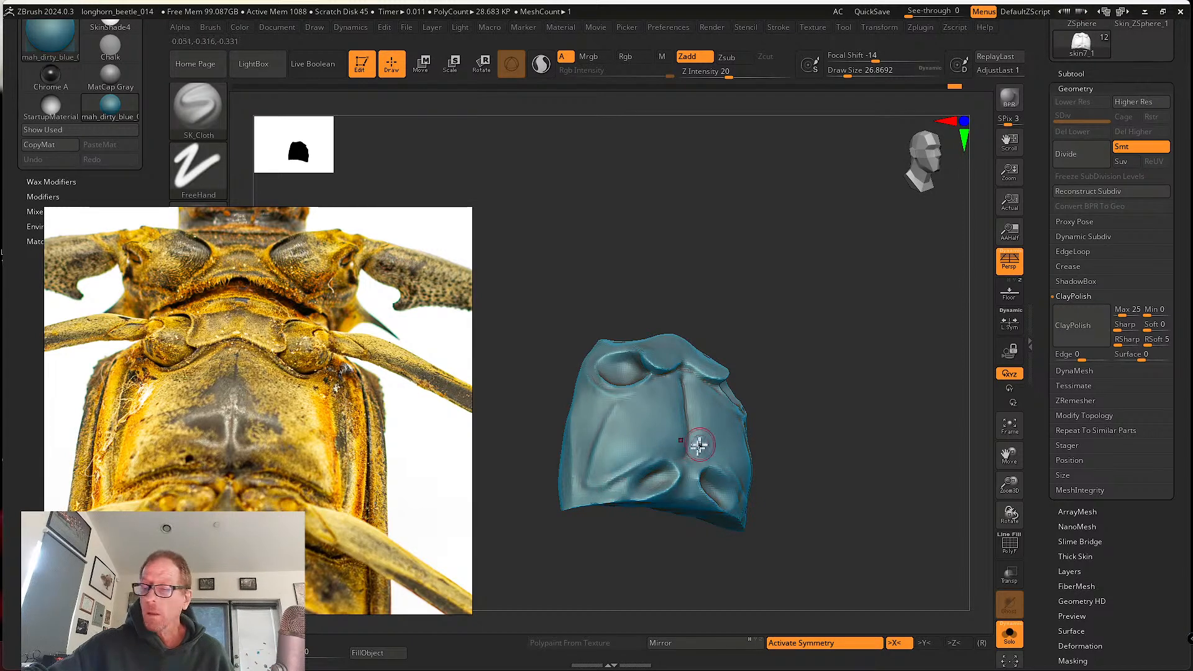
right_click_drag(695, 440, 673, 434, "shift")
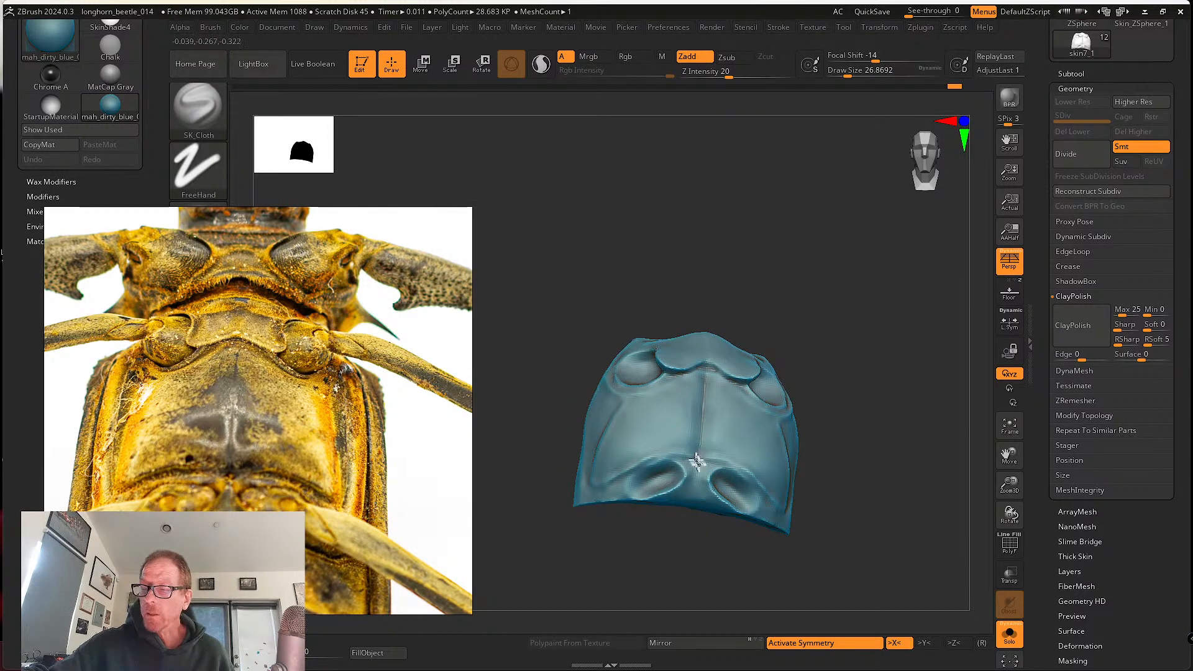
left_click_drag(697, 460, 663, 476)
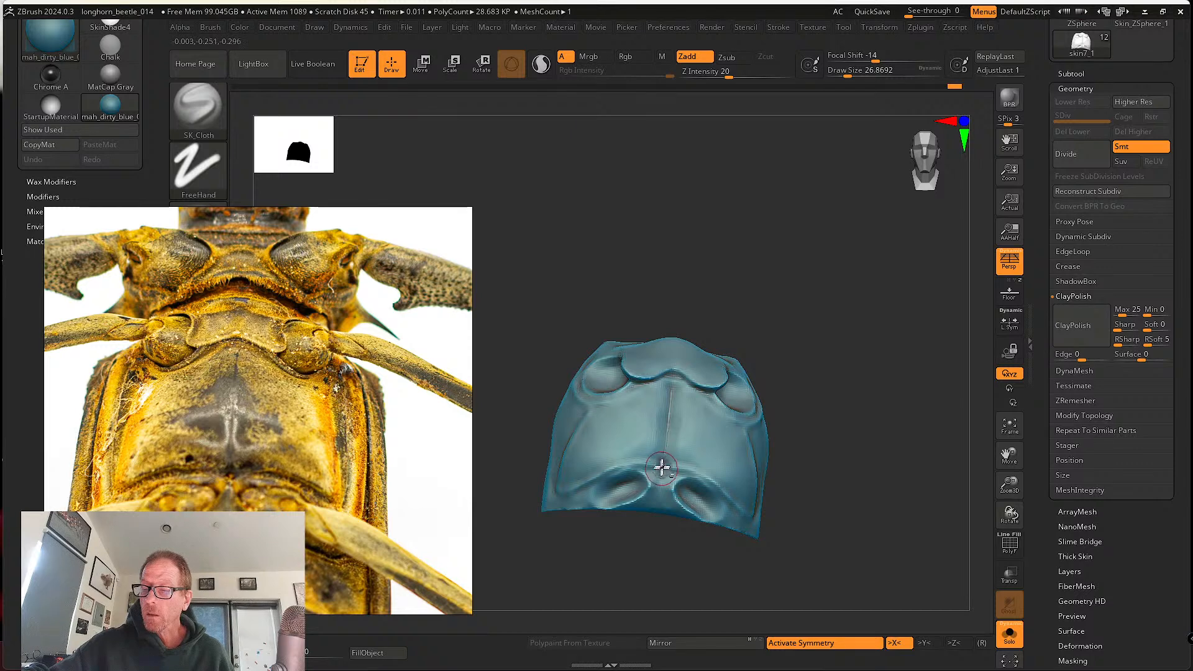
- Set SK_Cloth to Draw Size about 20 and carve cross-shaped folds at the rear end of the midline groove
right_click_drag(670, 465, 698, 483, "ctrl")
key("space")
key("space")
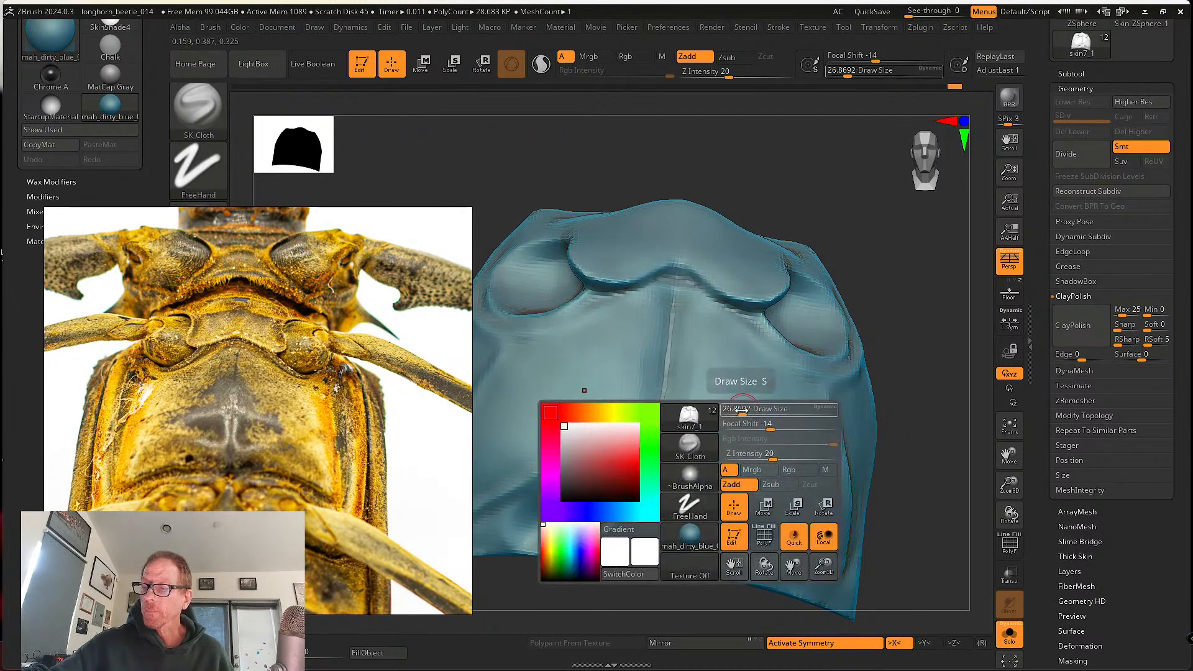
left_click_drag(749, 415, 737, 416)
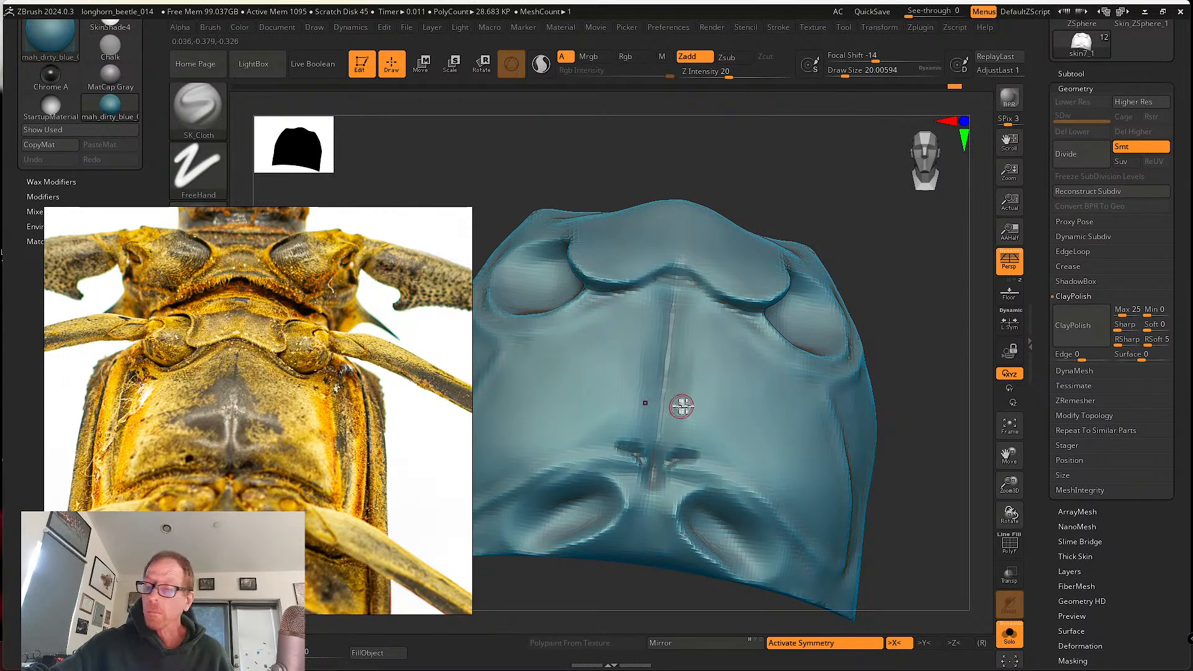
left_click_drag(704, 446, 676, 400)
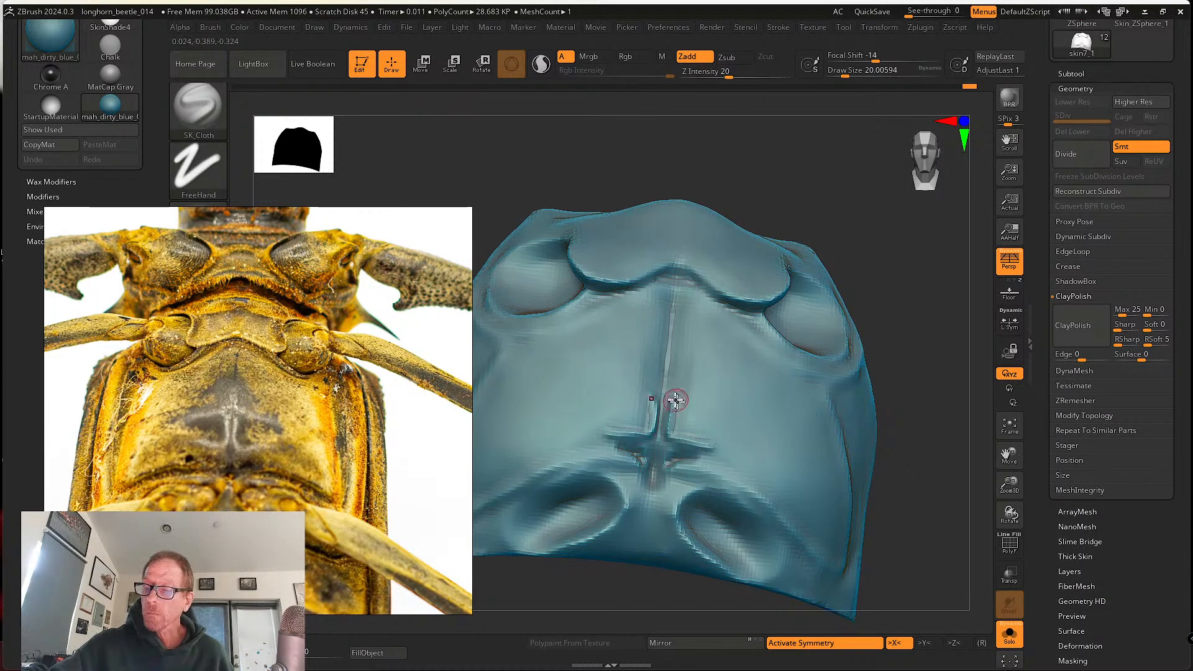
- Soften the cross-shaped folds and shape additional short folds on both sides of the midline just in front of them
key("shift")
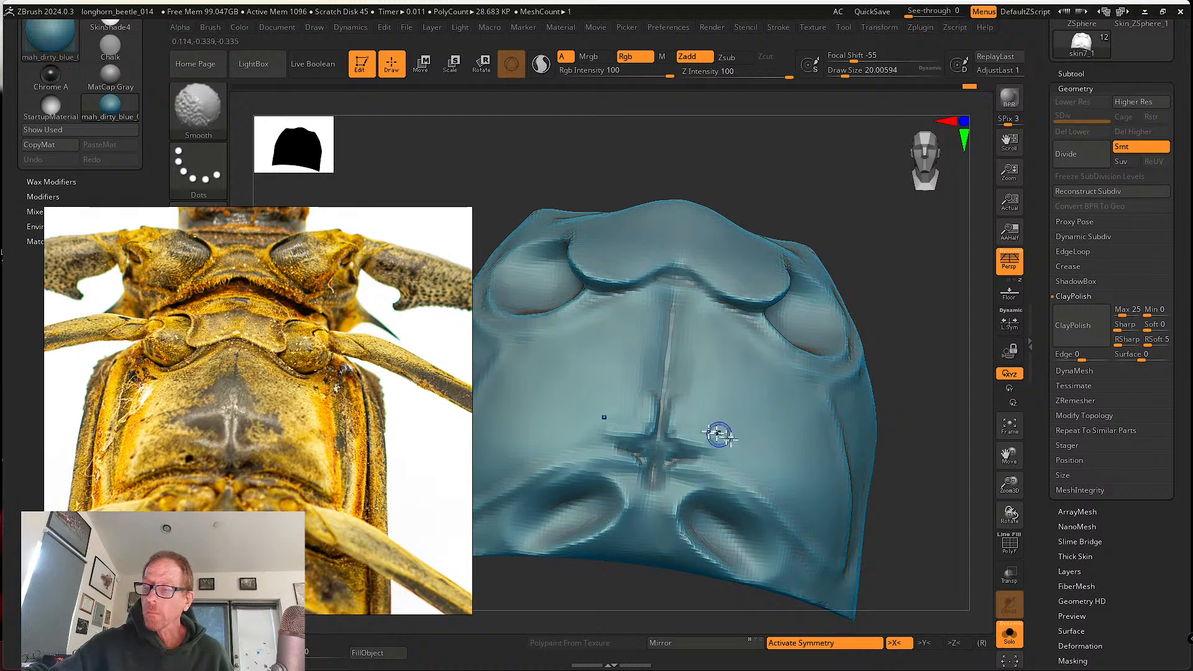
left_click_drag(678, 437, 701, 449, "shift")
mouse_move(715, 396)
left_mouse_down()
mouse_move(676, 394)
mouse_move(727, 441)
mouse_move(724, 431)
left_mouse_up()
mouse_move(675, 398)
left_mouse_down("shift")
mouse_move(708, 418)
mouse_move(701, 423)
left_mouse_up("shift")
right_click_drag(694, 426, 682, 435, "alt")
mouse_move(739, 478)
right_mouse_down()
mouse_move(719, 431)
mouse_move(695, 429)
right_mouse_up()
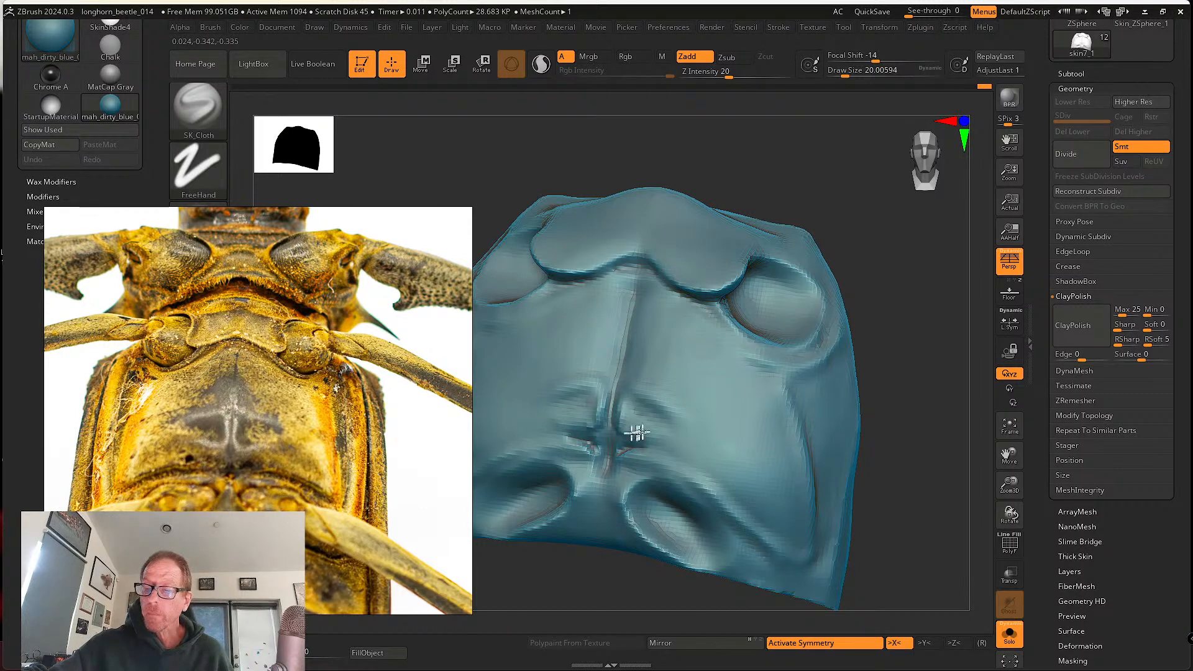
- Carve a diagonal groove from the central folds past the rear hollow toward the outer corner and smooth it
mouse_move(692, 453)
left_mouse_down()
mouse_move(783, 531)
mouse_move(770, 517)
left_mouse_up()
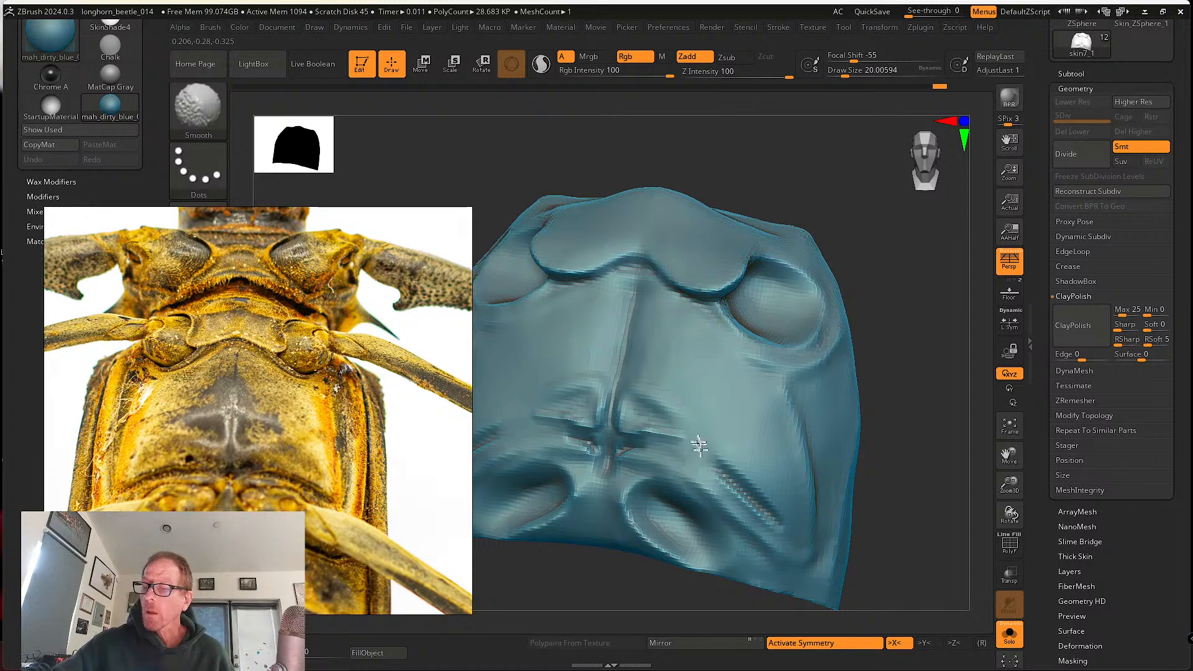
left_click_drag(699, 445, 763, 503, "shift")
right_click_drag(782, 515, 677, 458)
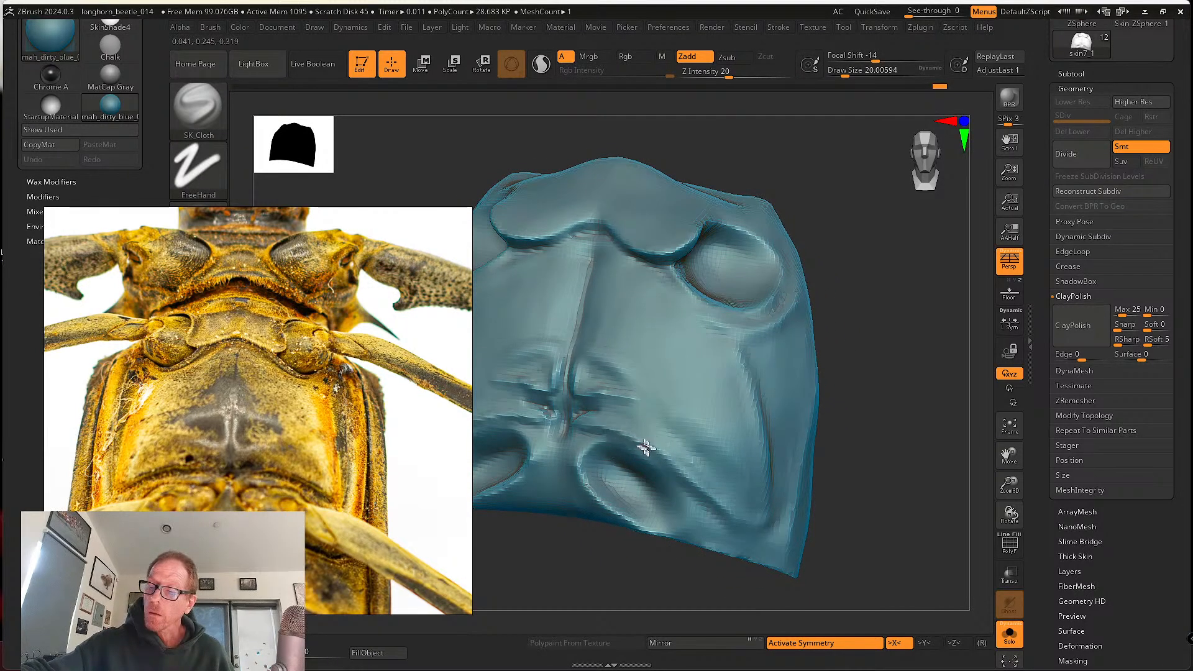
- Redefine the side crease from behind the leg socket down to the rear corner with SK_Cloth
right_click_drag(745, 529, 751, 349)
mouse_move(751, 341)
left_mouse_down()
mouse_move(776, 506)
mouse_move(758, 531)
left_mouse_up()
right_click_drag(759, 531, 765, 390)
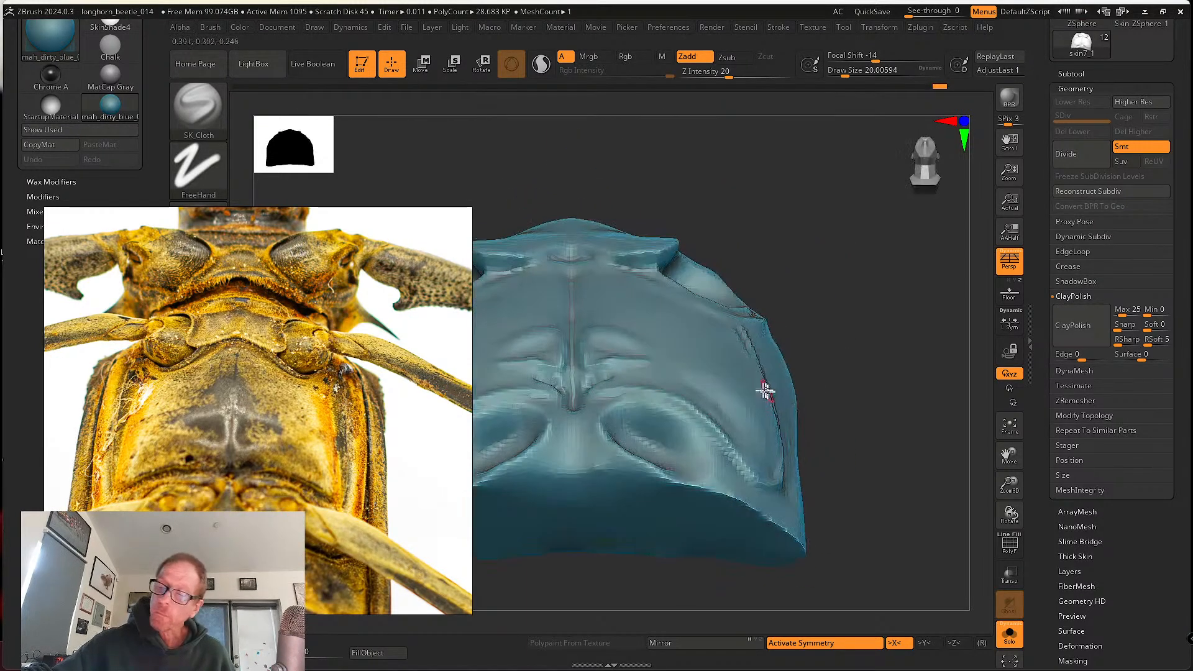
- Carve the curved groove arching around the front of the rear hollows with SK_Cloth and smooth its edges
mouse_move(604, 401)
left_mouse_down()
mouse_move(639, 397)
mouse_move(724, 458)
left_mouse_up()
right_click_drag(716, 449, 695, 483)
left_click_drag(678, 440, 647, 437)
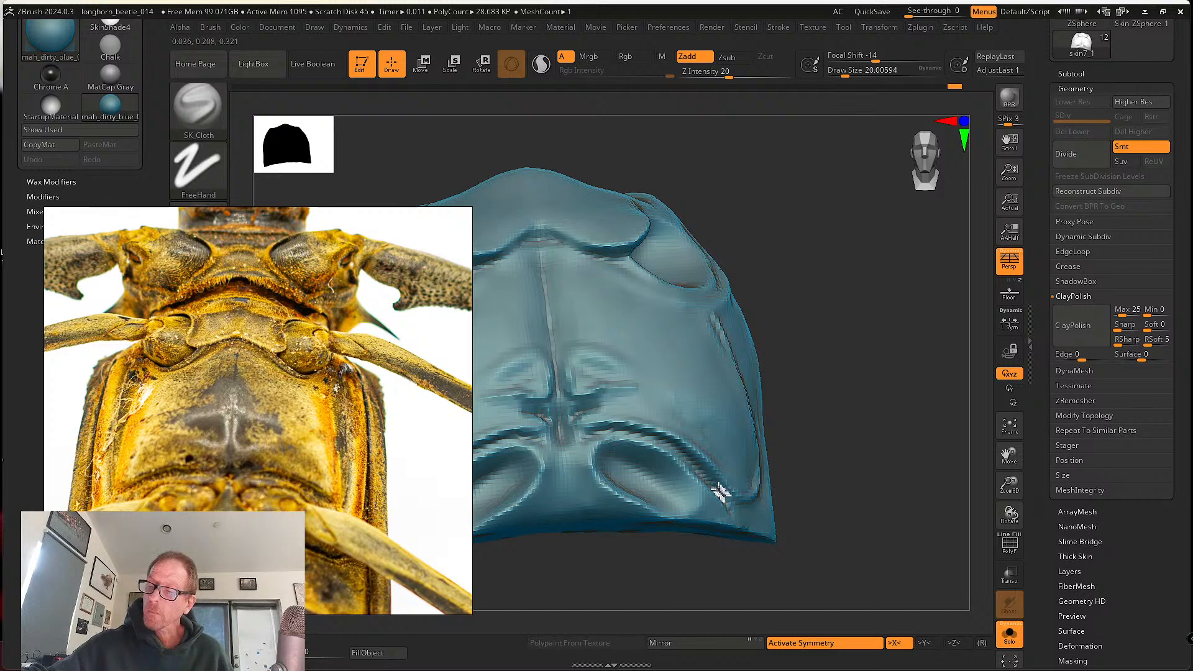
mouse_move(742, 519)
right_mouse_down()
mouse_move(711, 516)
mouse_move(692, 490)
right_mouse_up()
mouse_move(617, 451)
left_mouse_down("shift")
mouse_move(668, 455)
mouse_move(722, 504)
left_mouse_up("shift")
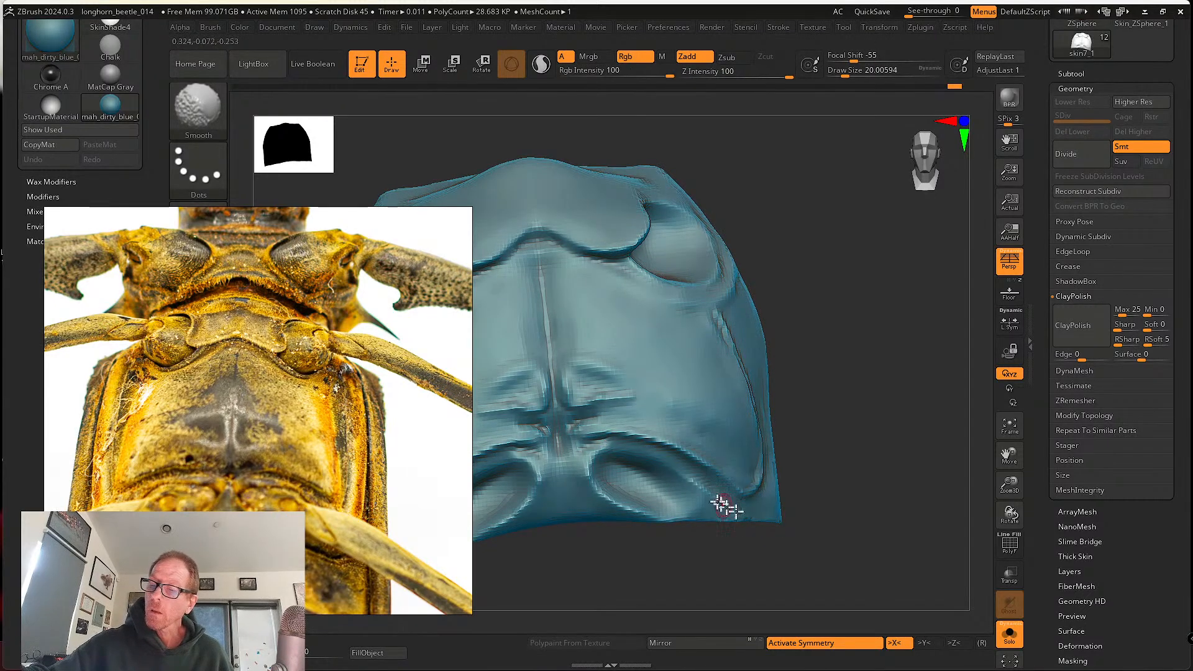
right_click_drag(724, 506, 689, 482)
left_click_drag(624, 455, 692, 468, "shift")
- Extend the arched groove's inner end toward the midline folds and smooth its outer end near the rear corner
right_click_drag(692, 470, 642, 458)
left_click_drag(582, 453, 626, 434)
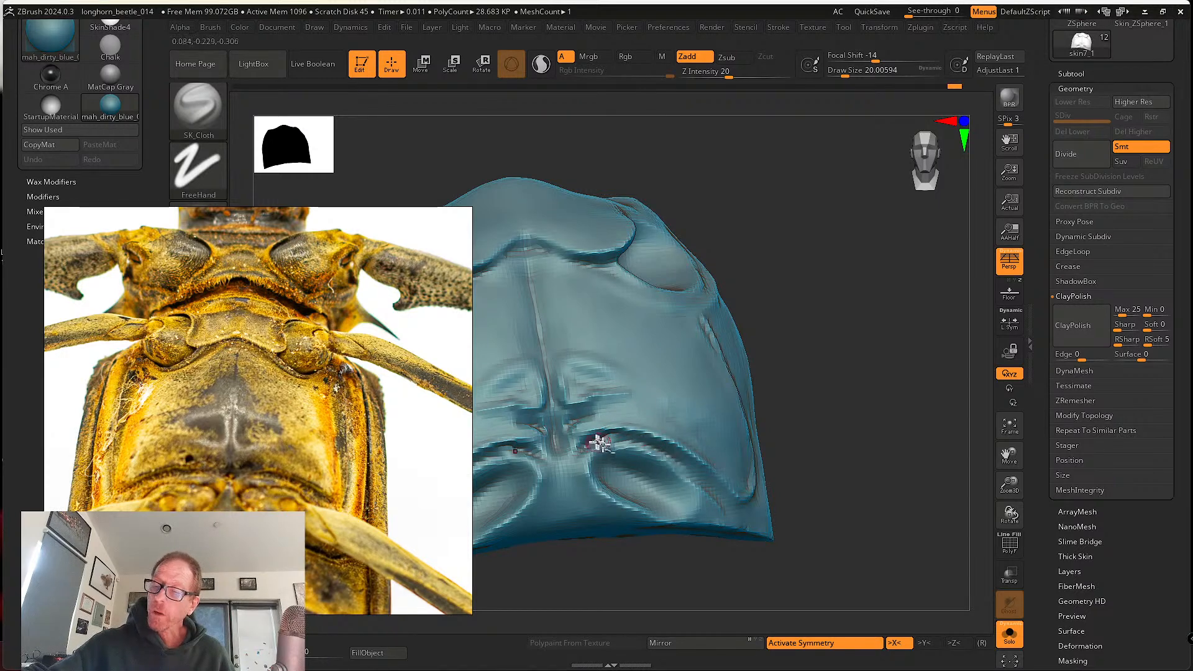
right_click_drag(715, 491, 679, 463)
left_click_drag(677, 460, 696, 480, "shift")
right_click_drag(695, 479, 685, 448)
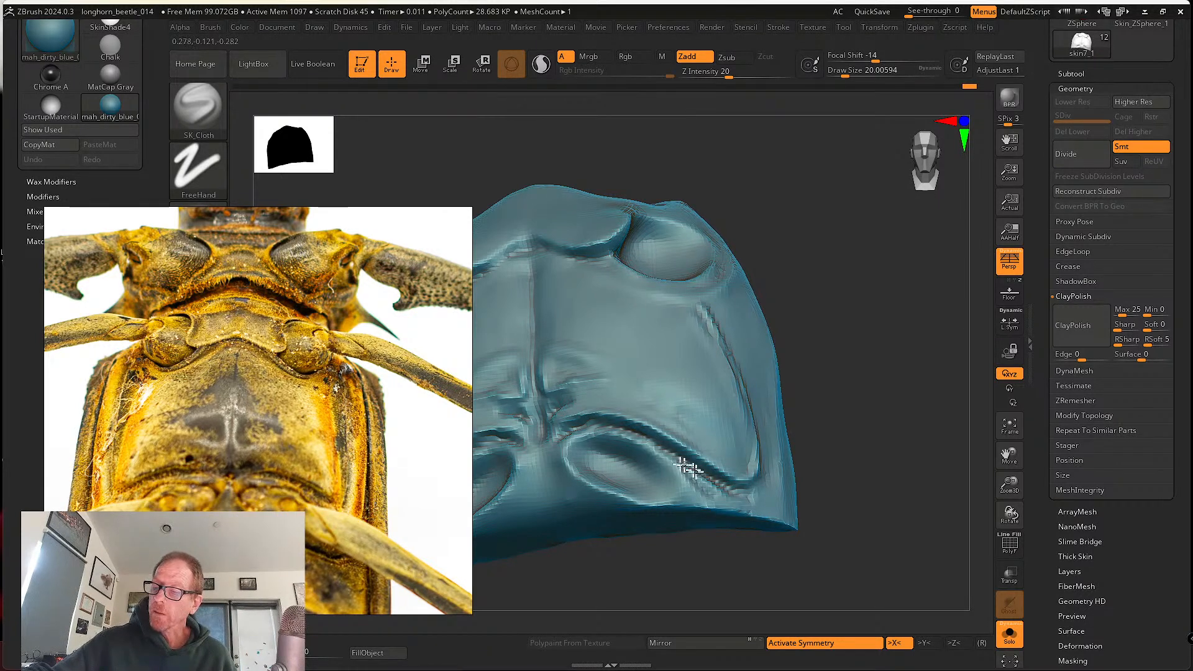
left_click_drag(699, 482, 740, 487, "shift")
- Deepen the side crease between the leg socket and rear corner with SK_Cloth and smooth along its length
mouse_move(758, 495)
right_mouse_down()
mouse_move(717, 483)
mouse_move(719, 381)
right_mouse_up()
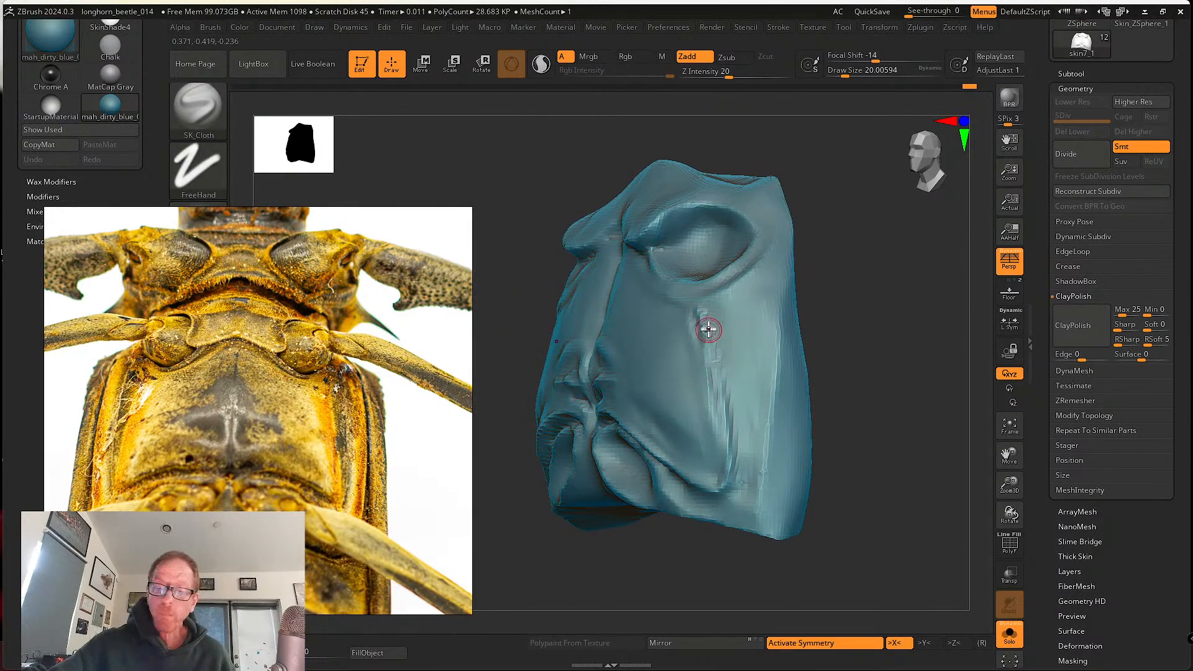
right_click_drag(711, 325, 713, 338)
mouse_move(713, 313)
left_mouse_down()
mouse_move(734, 422)
mouse_move(737, 404)
mouse_move(737, 475)
left_mouse_up()
mouse_move(720, 373)
left_mouse_down("shift")
mouse_move(737, 448)
mouse_move(724, 394)
mouse_move(741, 428)
mouse_move(731, 480)
left_mouse_up("shift")
right_click_drag(724, 401, 754, 389)
left_click_drag(706, 327, 725, 479, "shift")
mouse_move(761, 366)
right_mouse_down()
mouse_move(740, 348)
mouse_move(705, 354)
mouse_move(713, 344)
right_mouse_up()
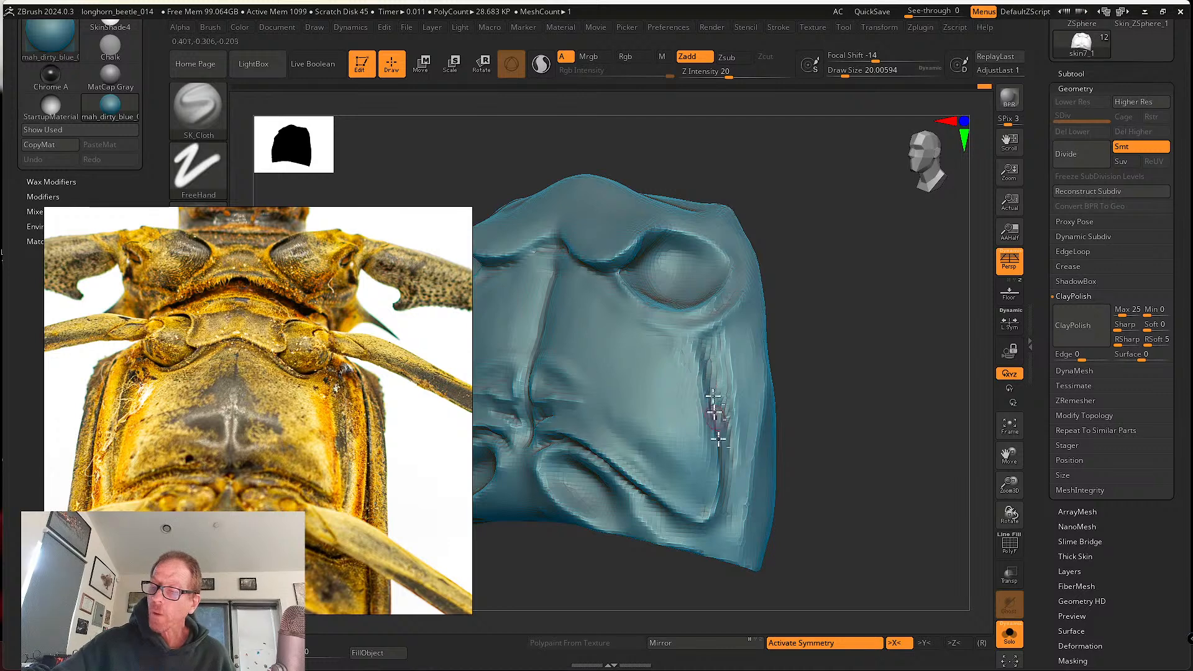
- Smooth the side crease near the rear corner and carve the groove around the leg socket's rear rim with SK_Cloth
left_click_drag(724, 503, 722, 435, "shift")
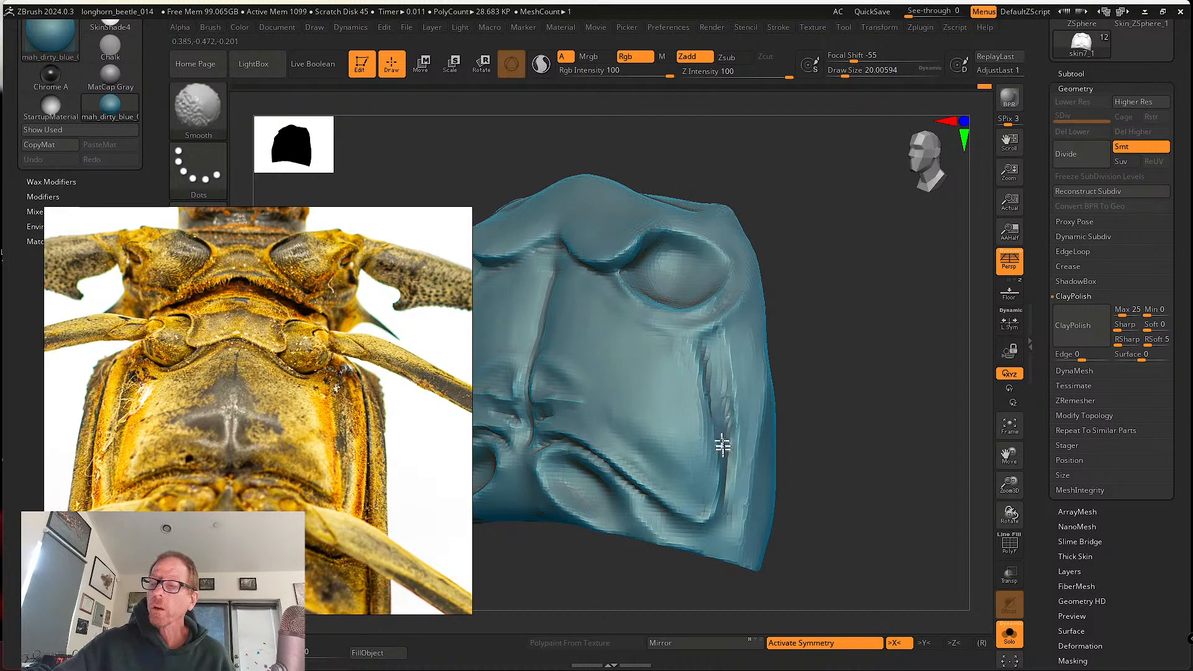
mouse_move(730, 499)
left_mouse_down("shift")
mouse_move(727, 429)
mouse_move(727, 494)
left_mouse_up("shift")
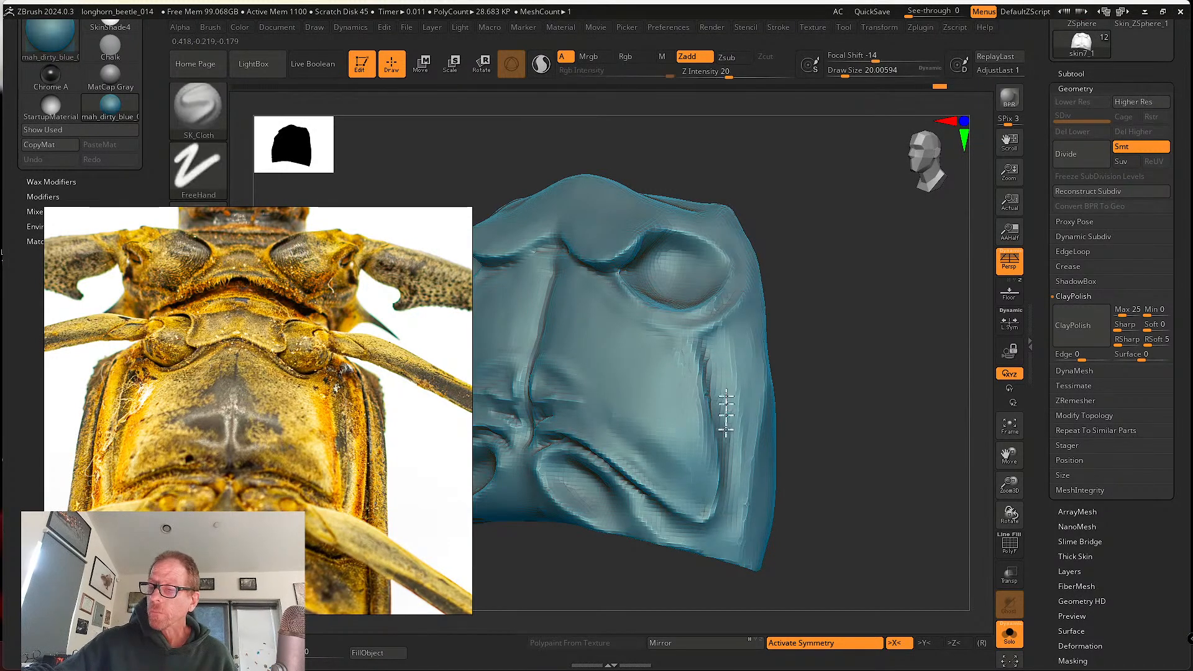
right_click_drag(718, 376, 724, 418)
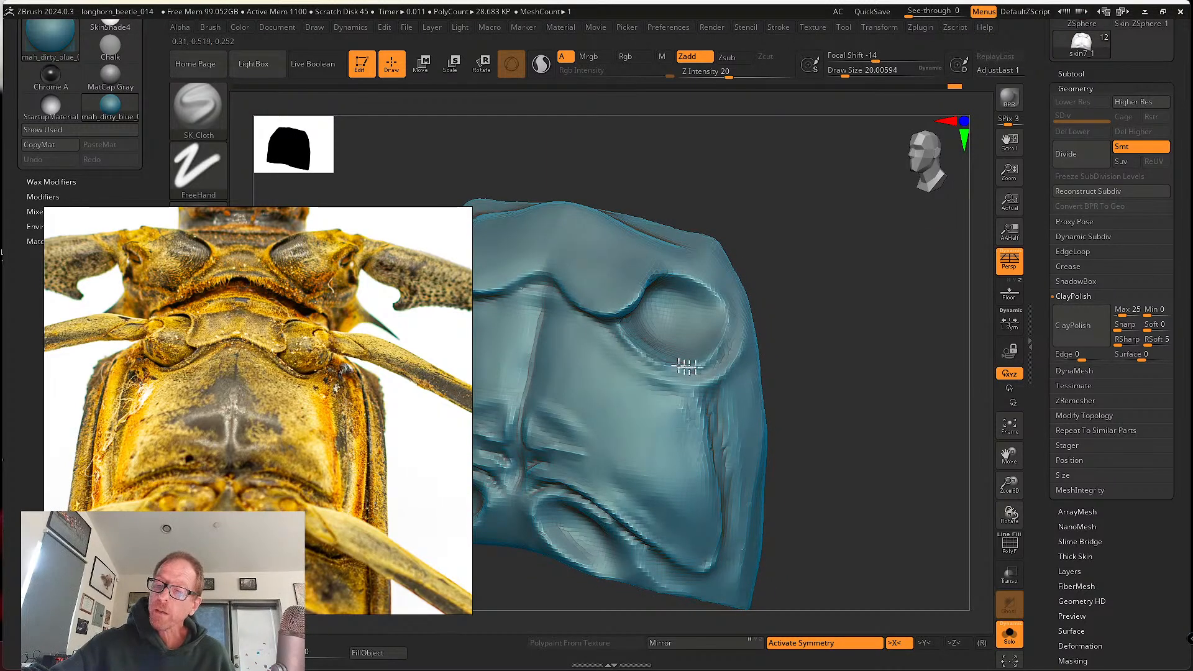
left_click_drag(620, 348, 721, 365)
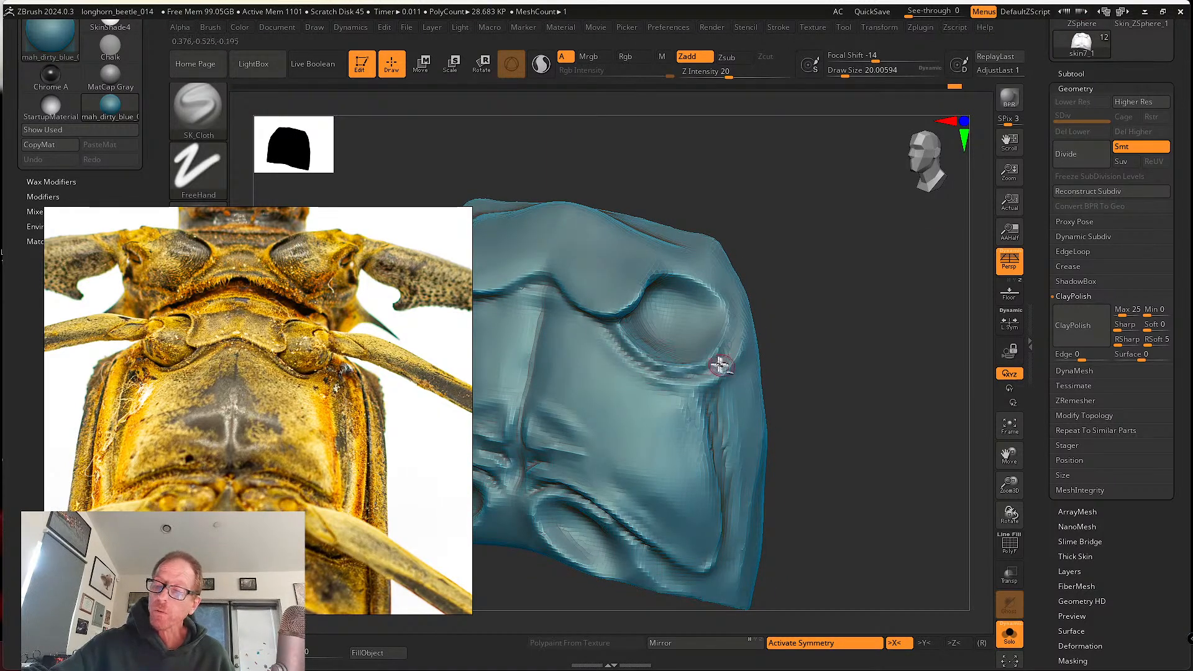
right_click_drag(729, 307, 640, 342)
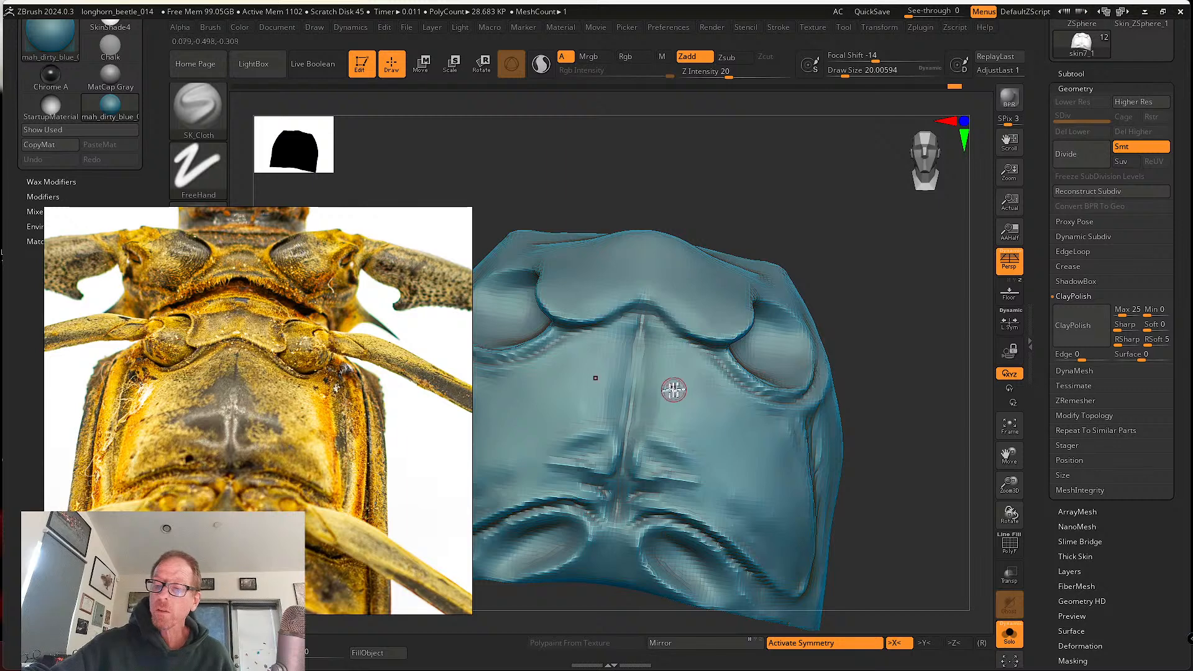
- Deepen the long midline crease from the front plate to the rear folds with SK_Cloth and refine the adjacent transverse folds
key("ctrl")
left_click_drag(640, 340, 625, 460)
left_click_drag(635, 367, 622, 459)
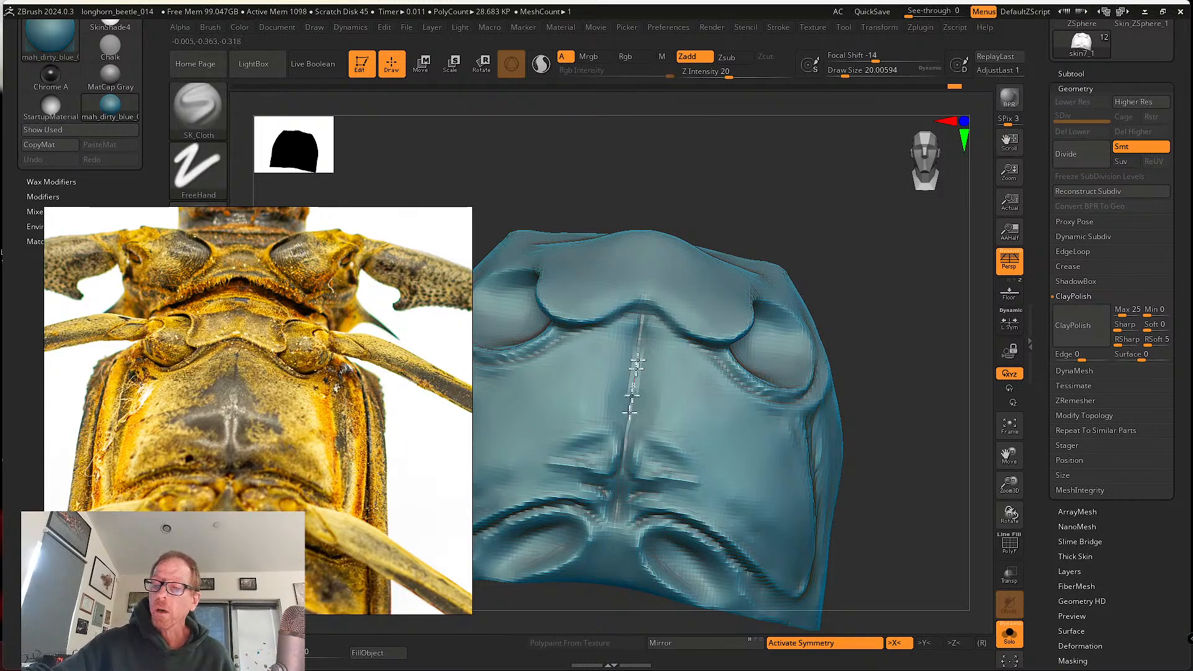
left_click_drag(643, 330, 621, 482)
mouse_move(642, 445)
right_mouse_down()
mouse_move(671, 420)
mouse_move(644, 400)
right_mouse_up()
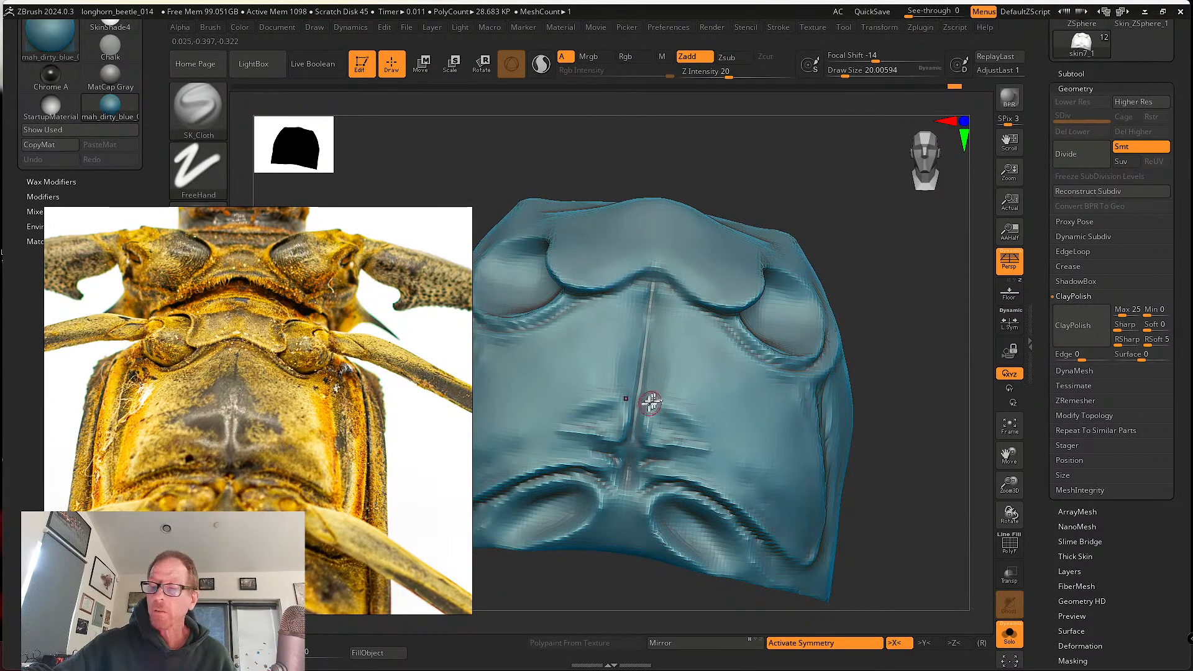
mouse_move(682, 403)
left_mouse_down()
mouse_move(647, 399)
mouse_move(719, 421)
mouse_move(656, 401)
mouse_move(712, 421)
mouse_move(703, 441)
mouse_move(666, 436)
left_mouse_up()
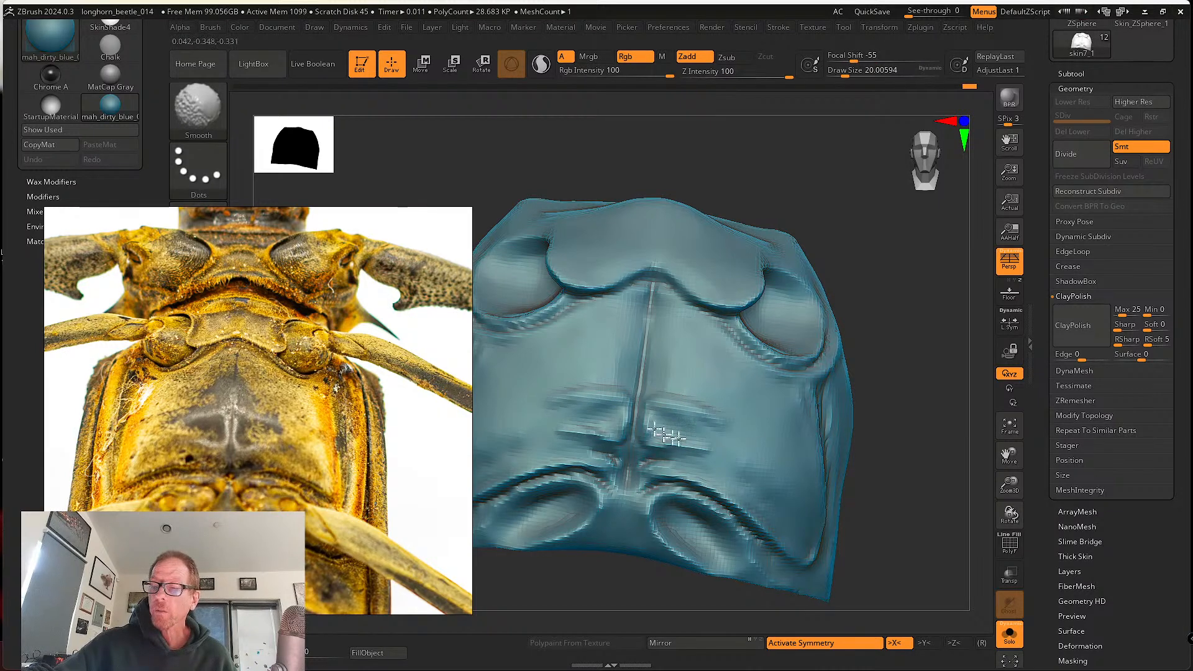
mouse_move(682, 415)
right_mouse_down("alt")
mouse_move(808, 389)
mouse_move(698, 412)
mouse_move(660, 434)
mouse_move(698, 404)
right_mouse_up("alt")
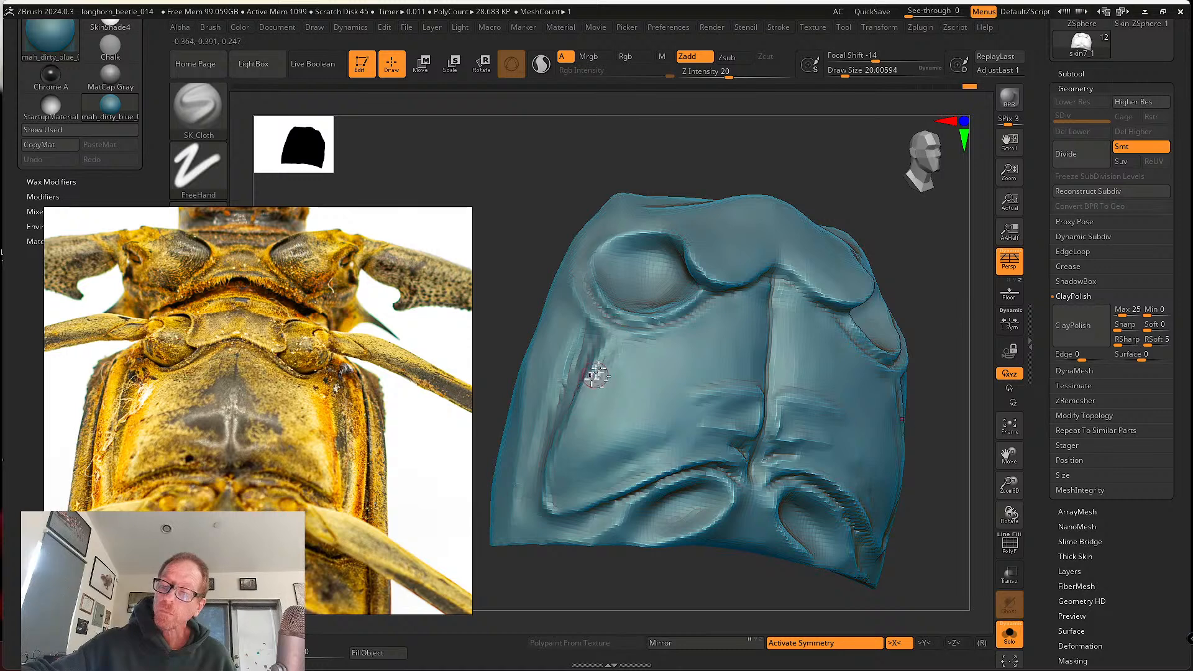
- Sharpen the groove behind the leg socket where it meets the side crease and smooth the surrounding surface
right_click_drag(591, 365, 581, 402, "alt")
mouse_move(563, 373)
left_mouse_down()
mouse_move(658, 379)
mouse_move(645, 389)
left_mouse_up()
key("shift")
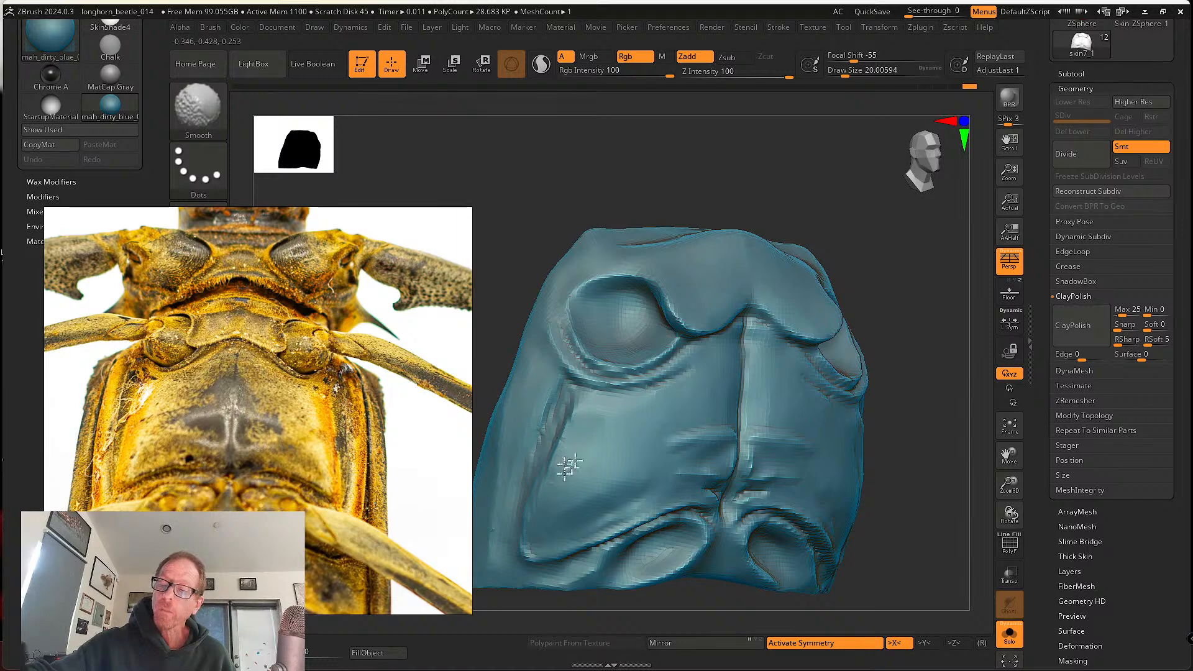
right_click_drag(725, 406, 673, 409)
- Smooth the thorax panel alongside the side crease, just behind the leg socket
right_click_drag(661, 494, 681, 380)
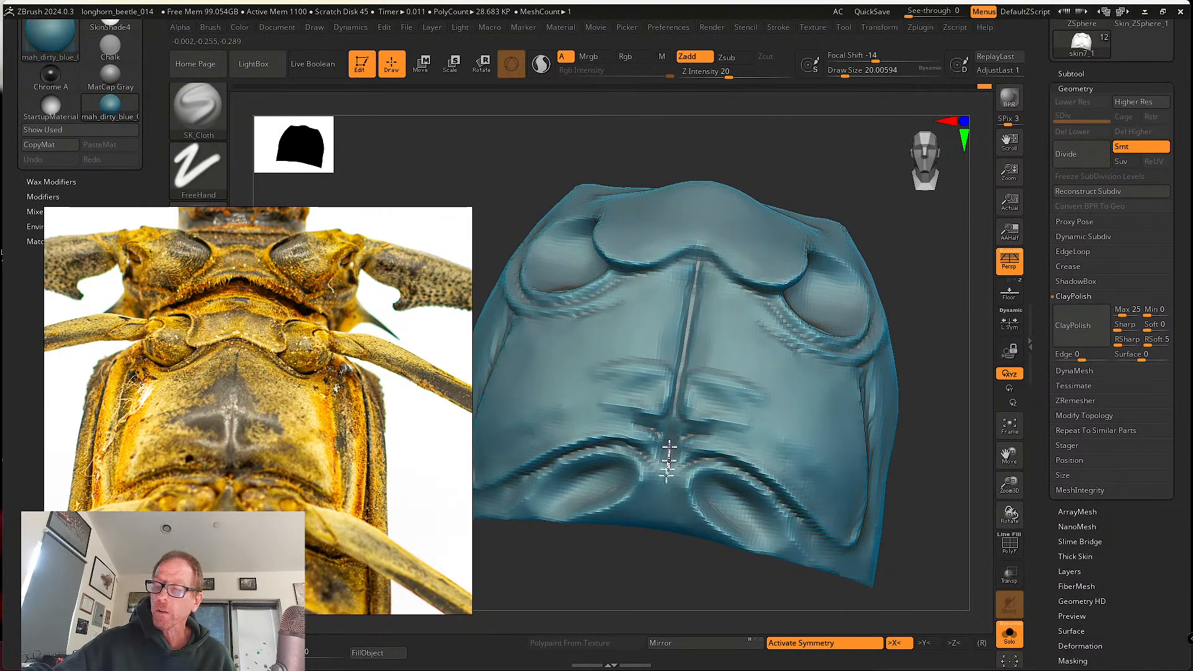
right_click_drag(668, 457, 705, 400)
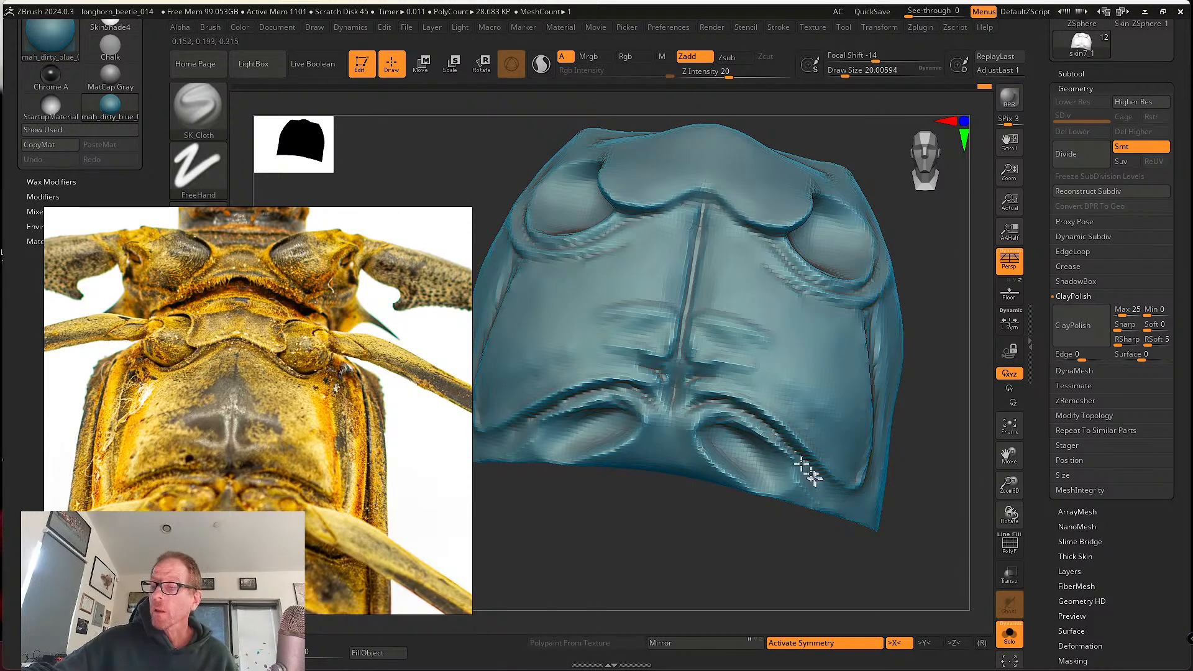
mouse_move(799, 458)
right_mouse_down()
mouse_move(719, 458)
mouse_move(652, 420)
right_mouse_up()
key("shift")
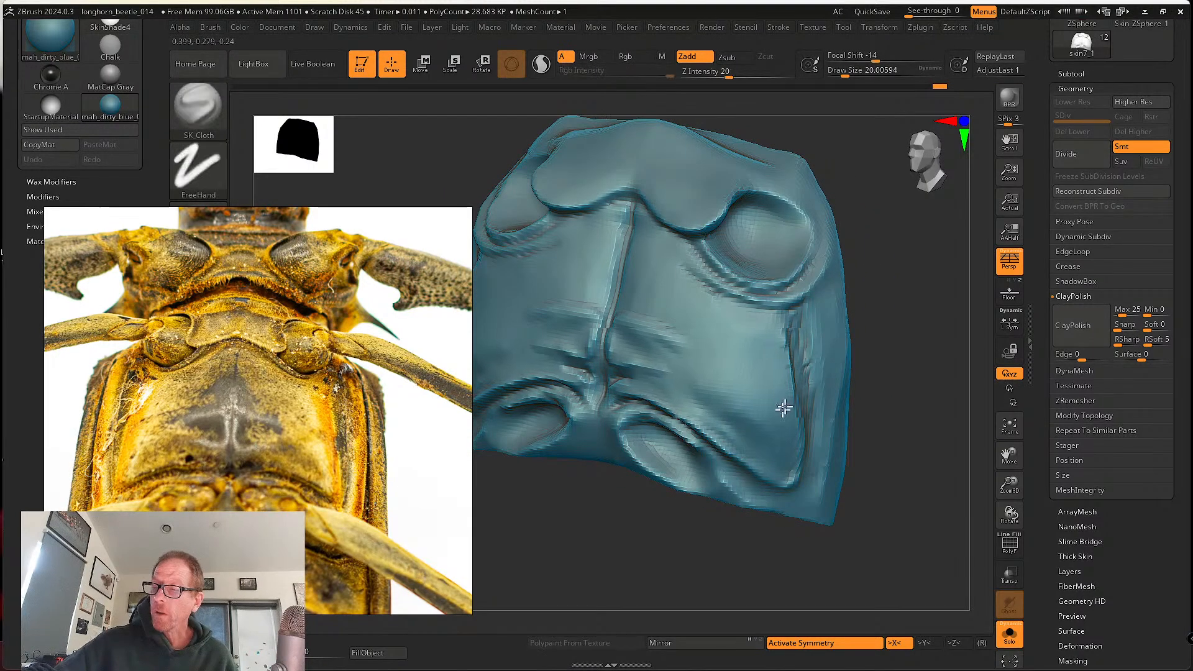
mouse_move(781, 405)
right_mouse_down()
mouse_move(735, 416)
mouse_move(749, 410)
right_mouse_up()
mouse_move(748, 423)
left_mouse_down("shift")
mouse_move(745, 396)
mouse_move(727, 387)
left_mouse_up("shift")
right_click_drag(729, 392, 724, 376)
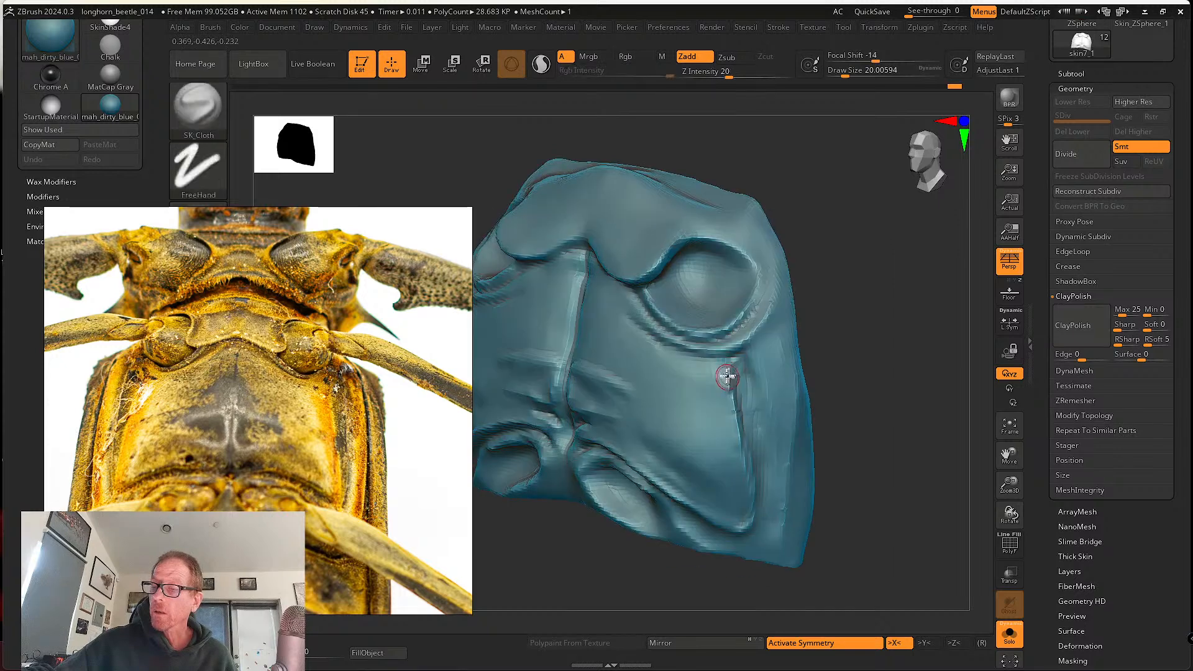
left_click_drag(725, 376, 723, 416, "shift")
mouse_move(726, 463)
right_mouse_down()
mouse_move(722, 440)
mouse_move(817, 382)
mouse_move(847, 330)
right_mouse_up()
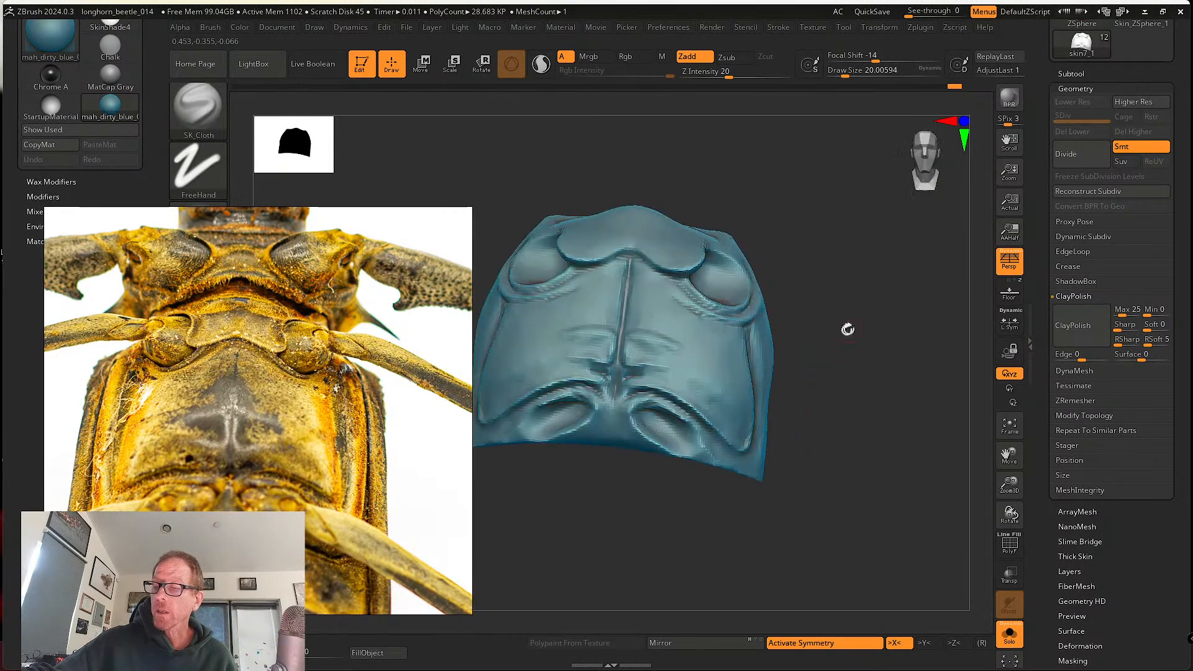
- Soften the transverse folds on both sides of the midline crease with the Smooth brush
key("shift")
mouse_move(794, 427)
right_mouse_down()
mouse_move(831, 415)
mouse_move(714, 394)
right_mouse_up()
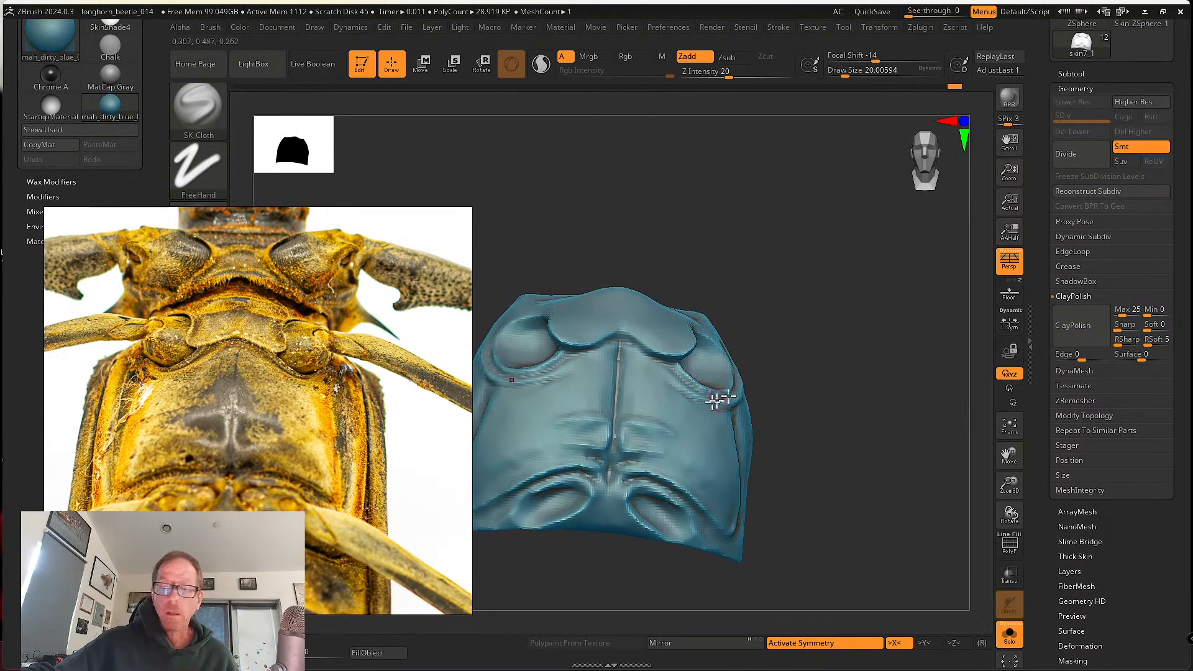
key("shift")
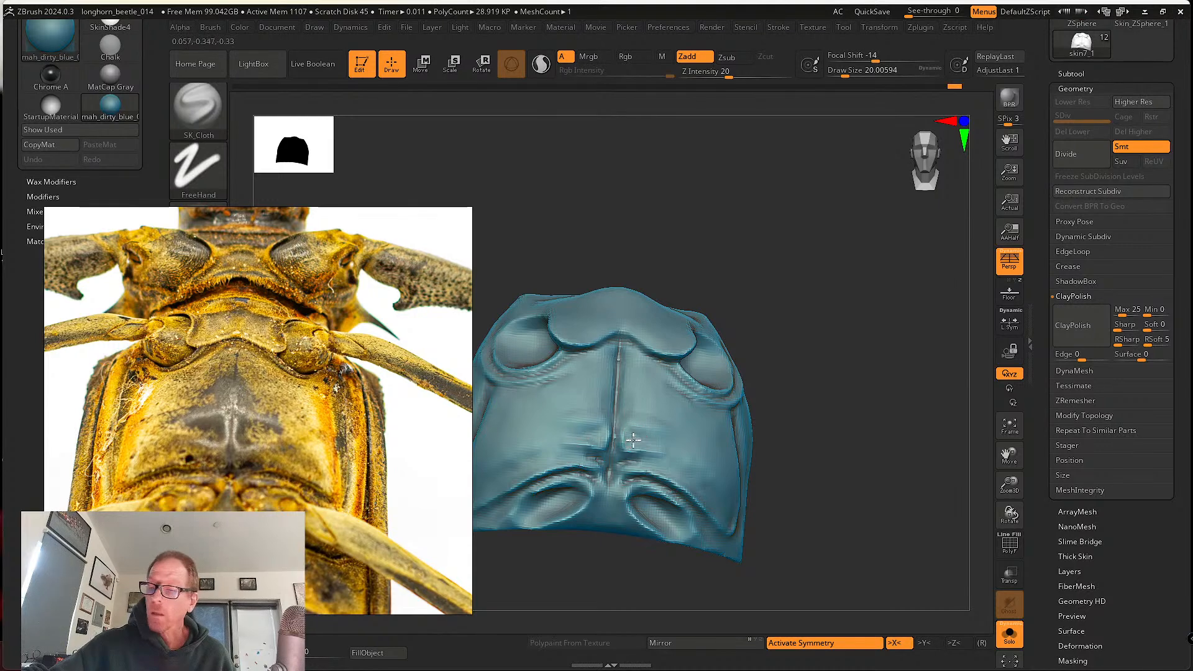
key("shift")
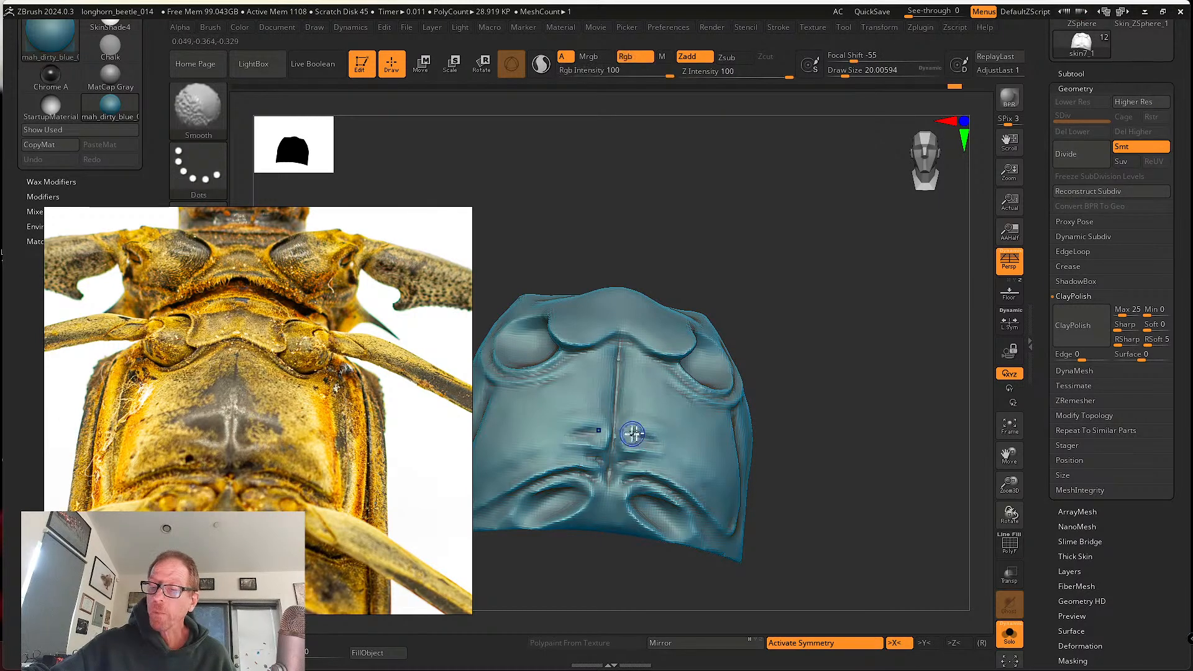
right_click_drag(659, 439, 624, 430)
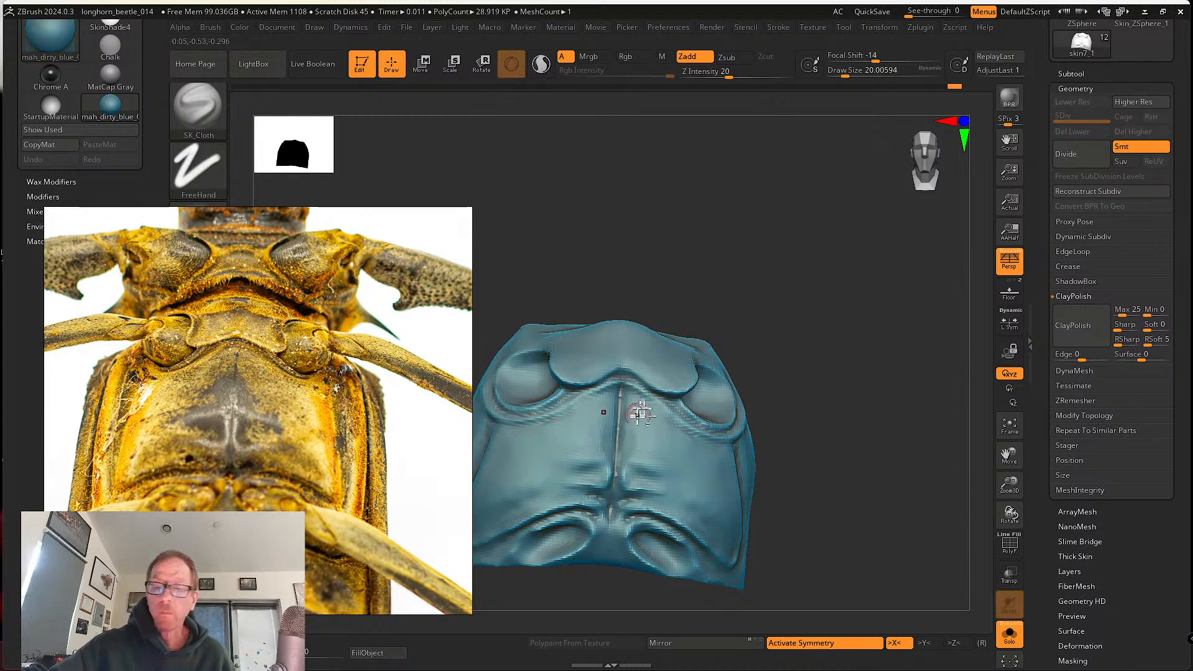
mouse_move(640, 414)
right_mouse_down()
mouse_move(617, 418)
mouse_move(623, 401)
right_mouse_up()
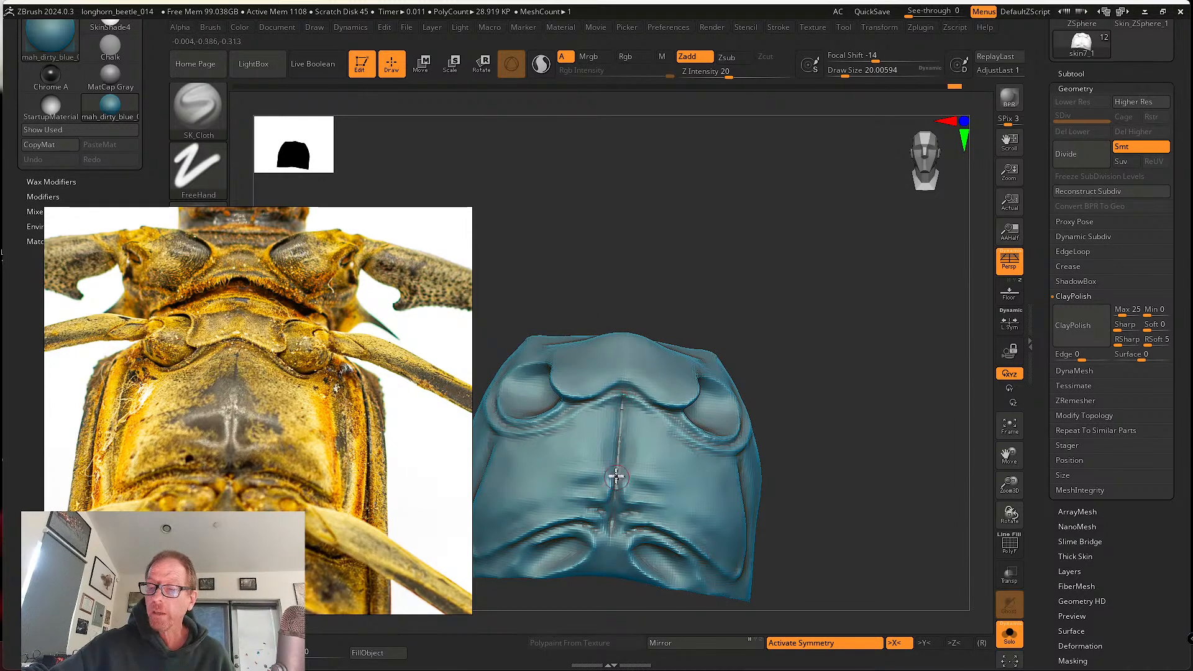
- Smooth the midline crease, recut it with SK_Cloth and soften its front end behind the front plate
key("shift")
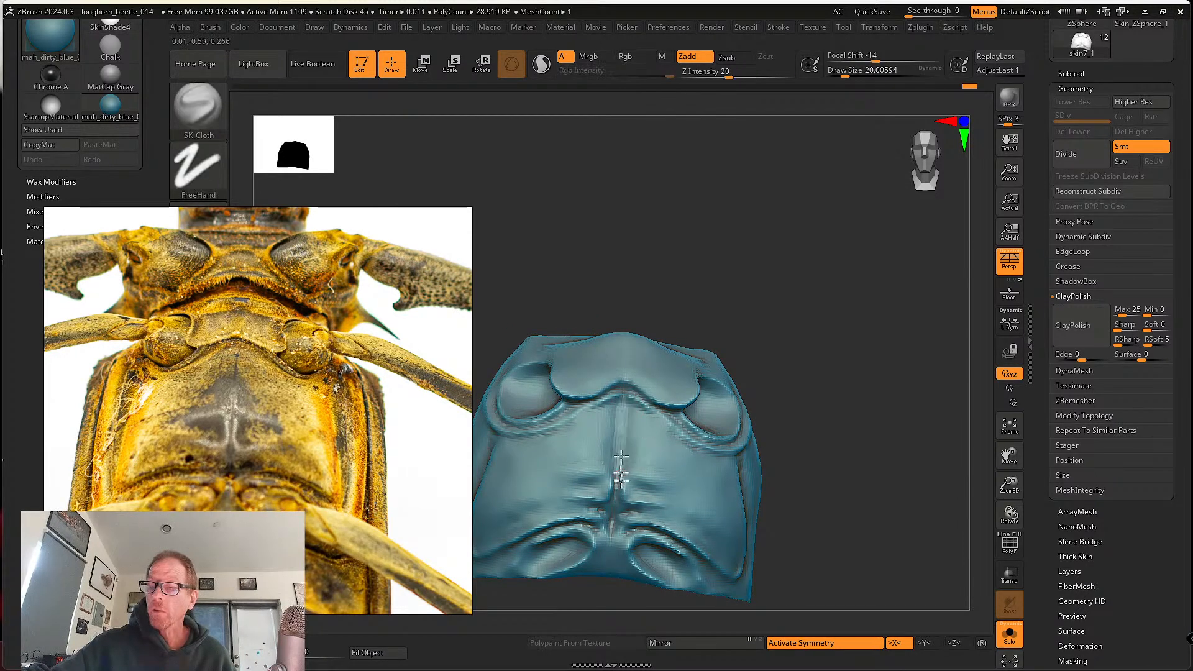
key("ctrl")
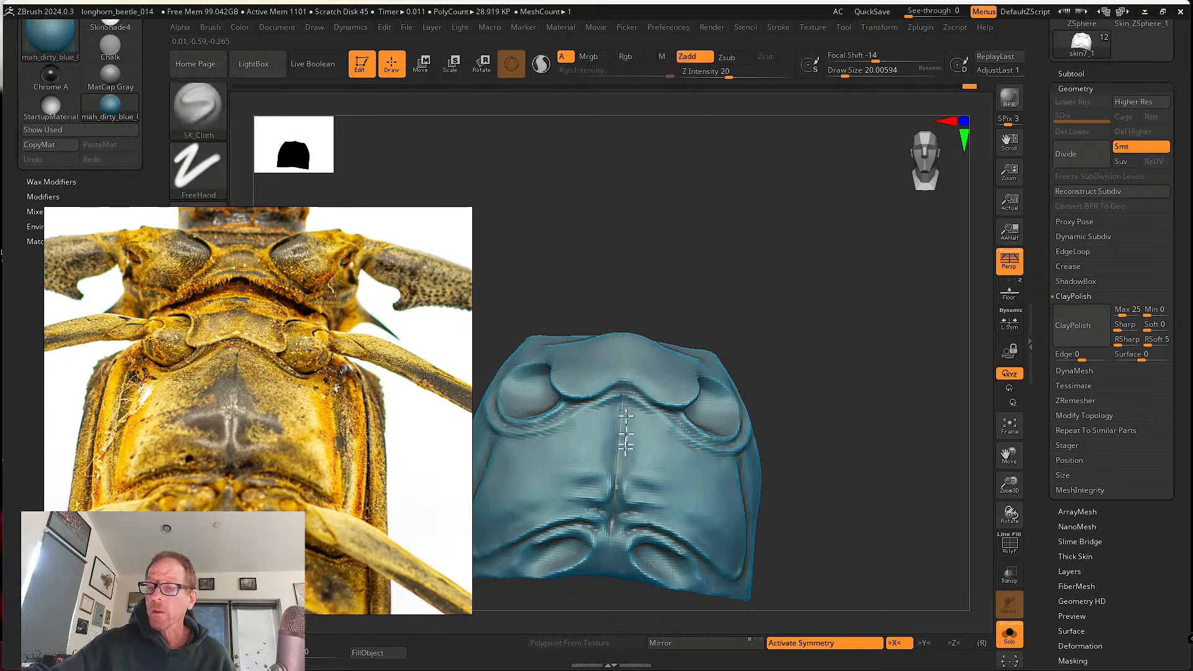
key("shift")
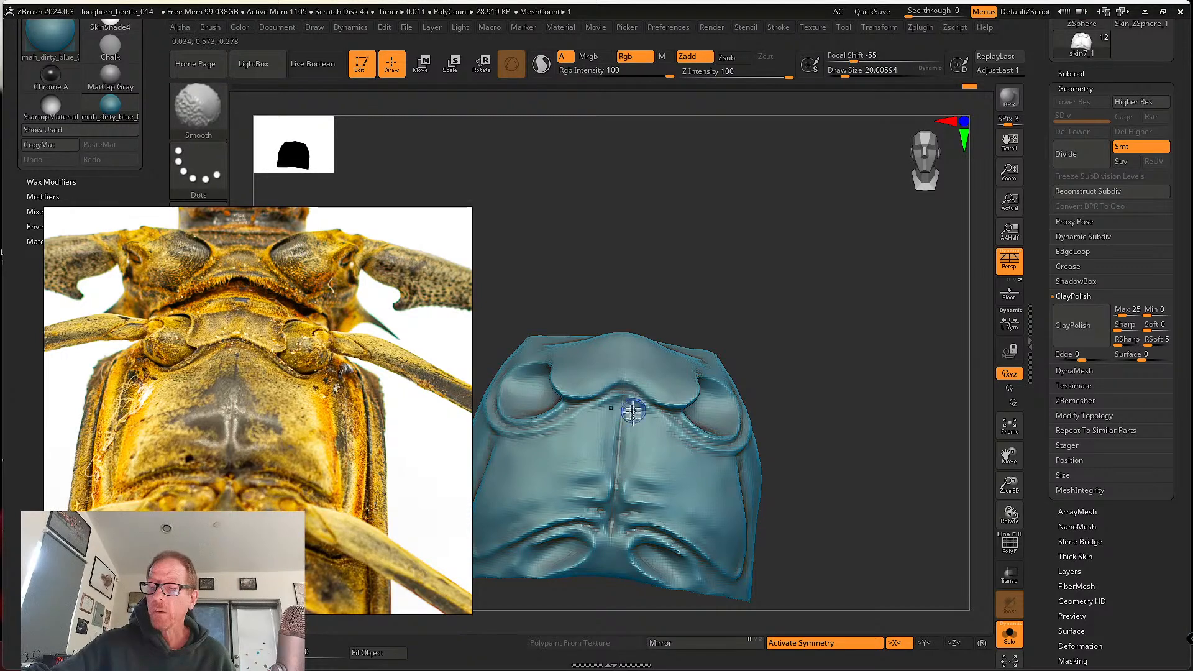
right_click_drag(633, 412, 628, 430)
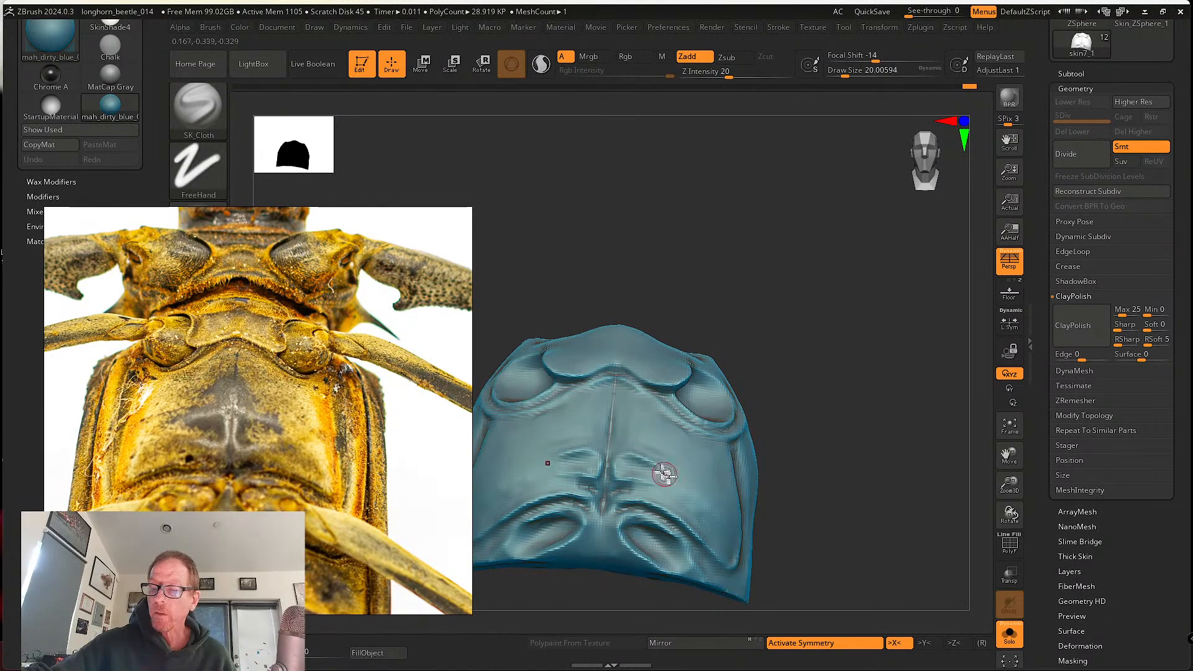
- Smooth the surface beside the midline crease, around the transverse folds and toward the leg socket rims
right_click_drag(663, 474, 628, 460)
key("shift")
left_click_drag(634, 463, 622, 465, "shift")
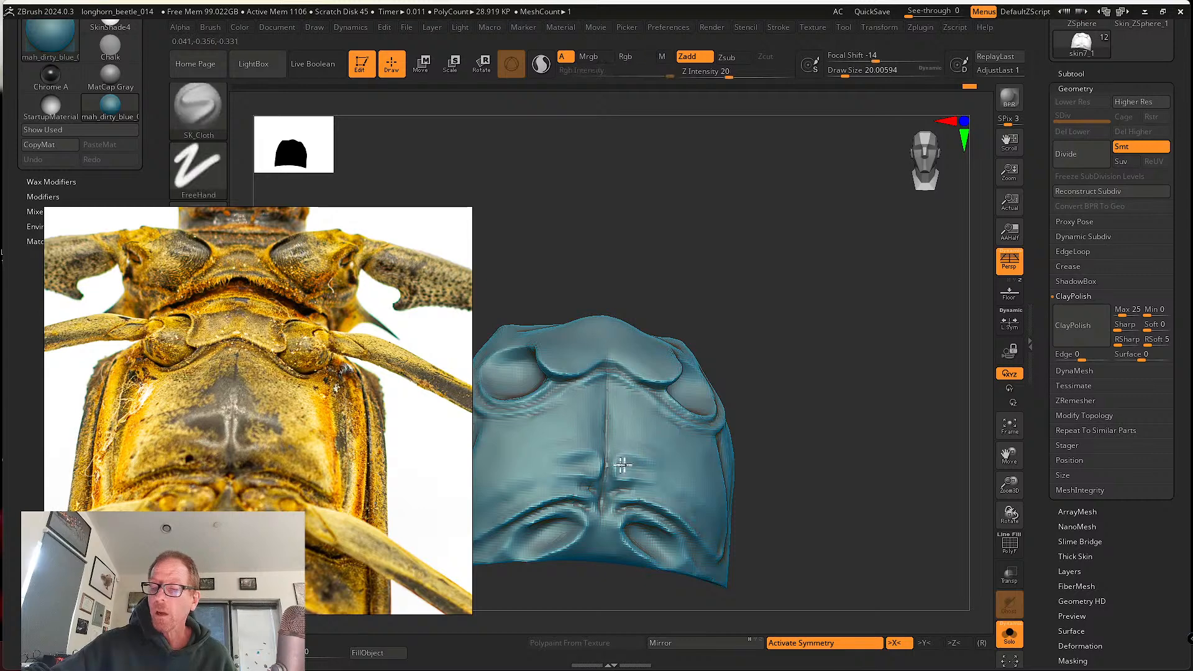
mouse_move(662, 484)
right_mouse_down()
mouse_move(650, 431)
mouse_move(674, 450)
right_mouse_up()
mouse_move(634, 424)
left_mouse_down("shift")
mouse_move(615, 421)
mouse_move(626, 425)
left_mouse_up("shift")
mouse_move(629, 447)
right_mouse_down()
mouse_move(622, 438)
mouse_move(607, 453)
mouse_move(611, 423)
right_mouse_up()
key("shift")
key("shift")
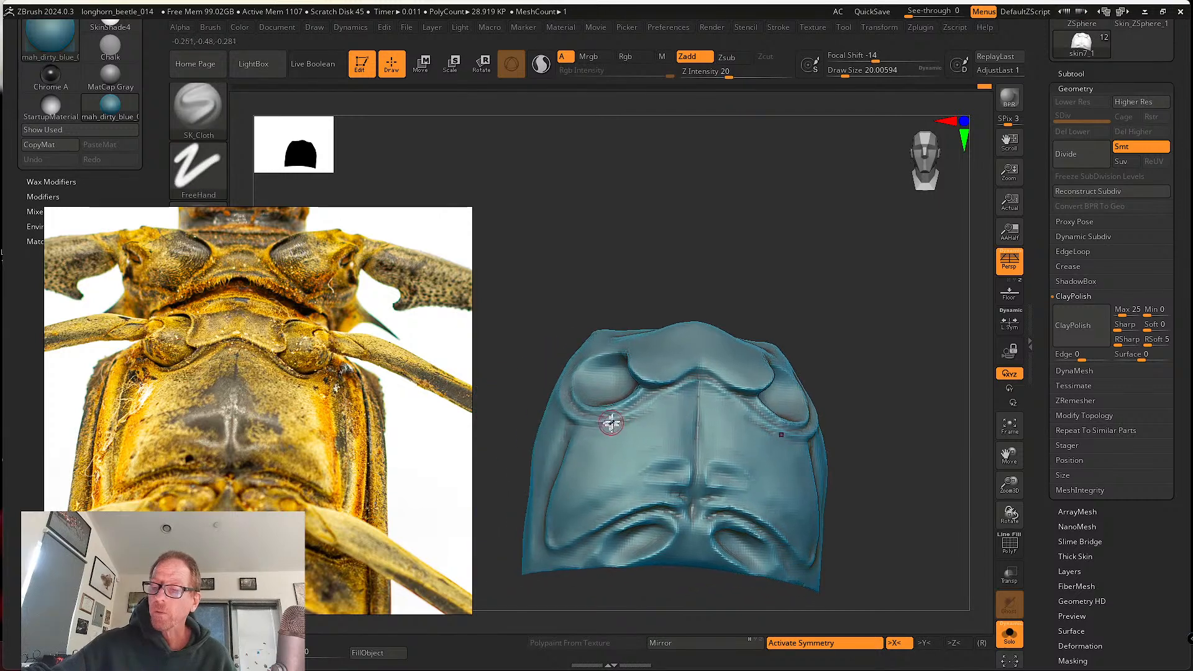
- Turn off Solo to show the whole beetle from below and sculpt a crease across the front plate's forward edge
right_click_drag(753, 445, 808, 404, "alt")
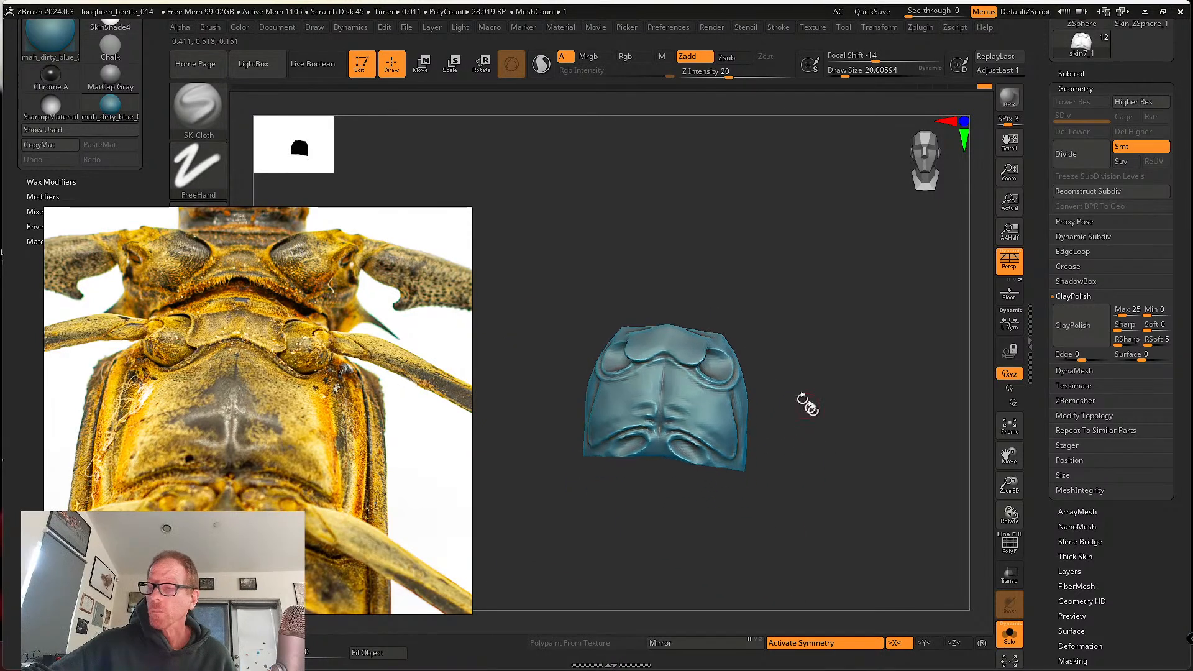
left_click(1009, 634)
right_click_drag(875, 504, 871, 487, "shift")
right_click_drag(754, 414, 767, 485, "alt")
right_click_drag(721, 428, 737, 492, "alt")
right_click_drag(675, 405, 831, 370)
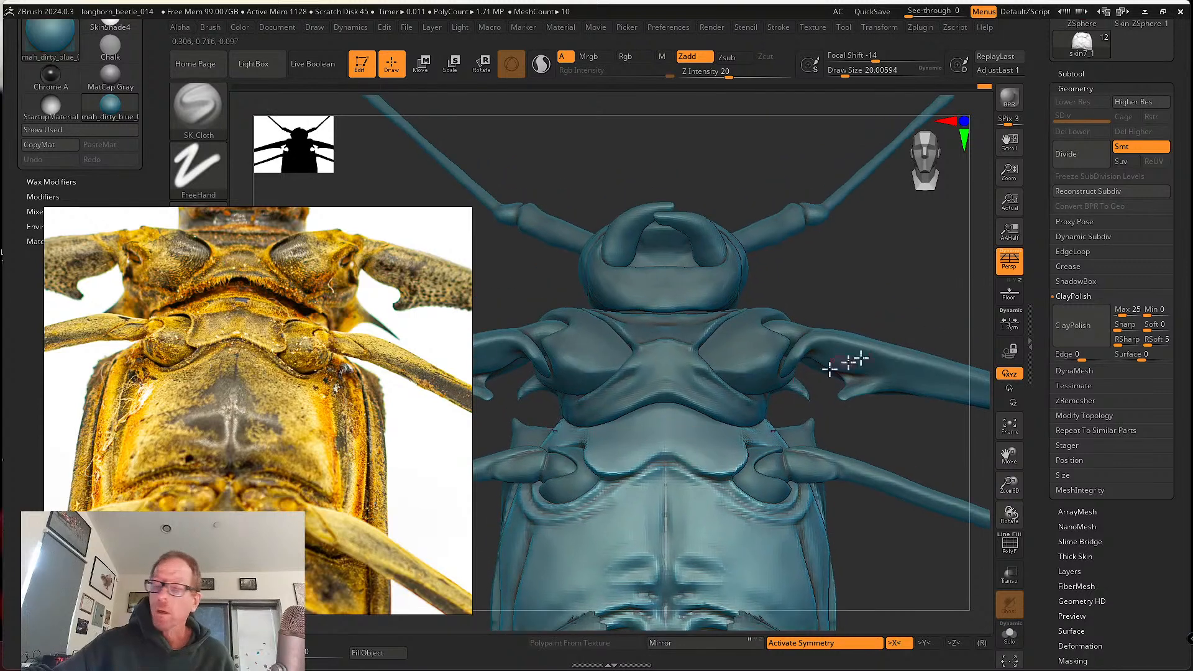
right_click_drag(645, 408, 655, 412)
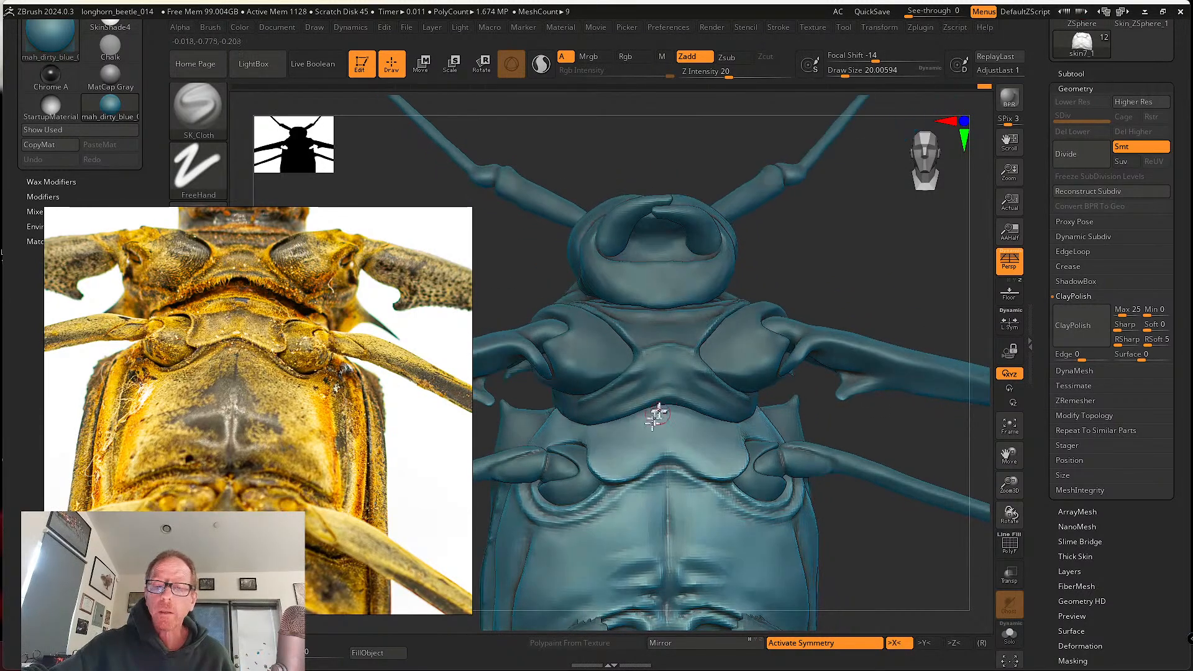
left_click_drag(625, 422, 746, 419)
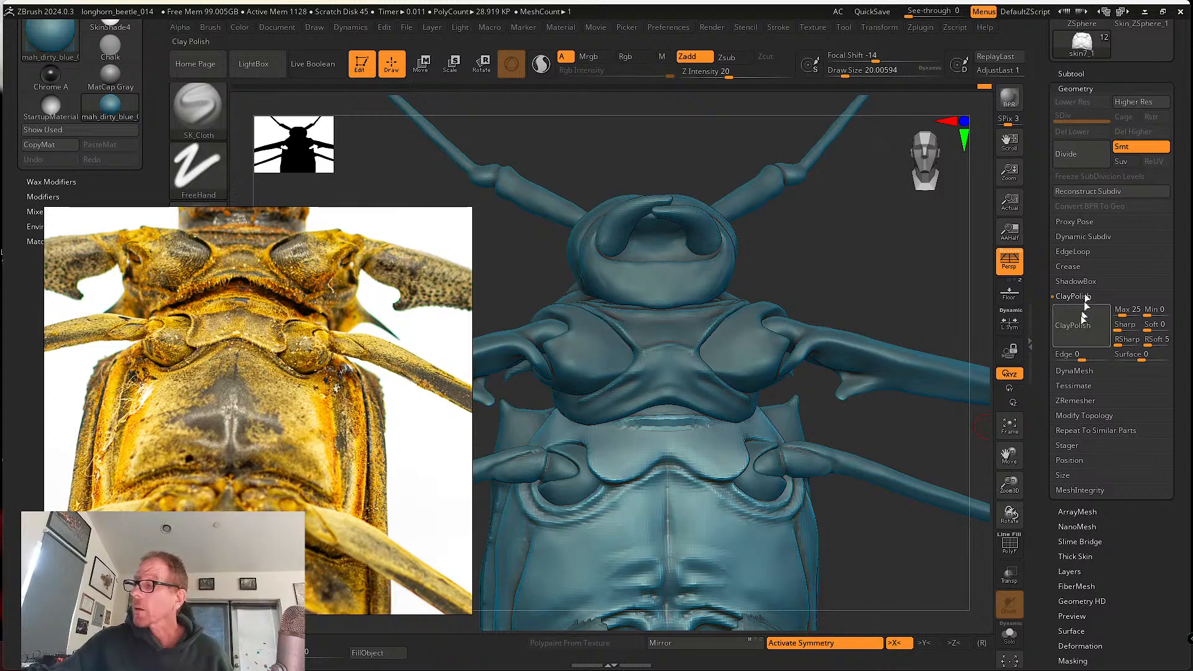
- Remesh the thorax with DynaMesh at a resolution of 416
left_click(1074, 371)
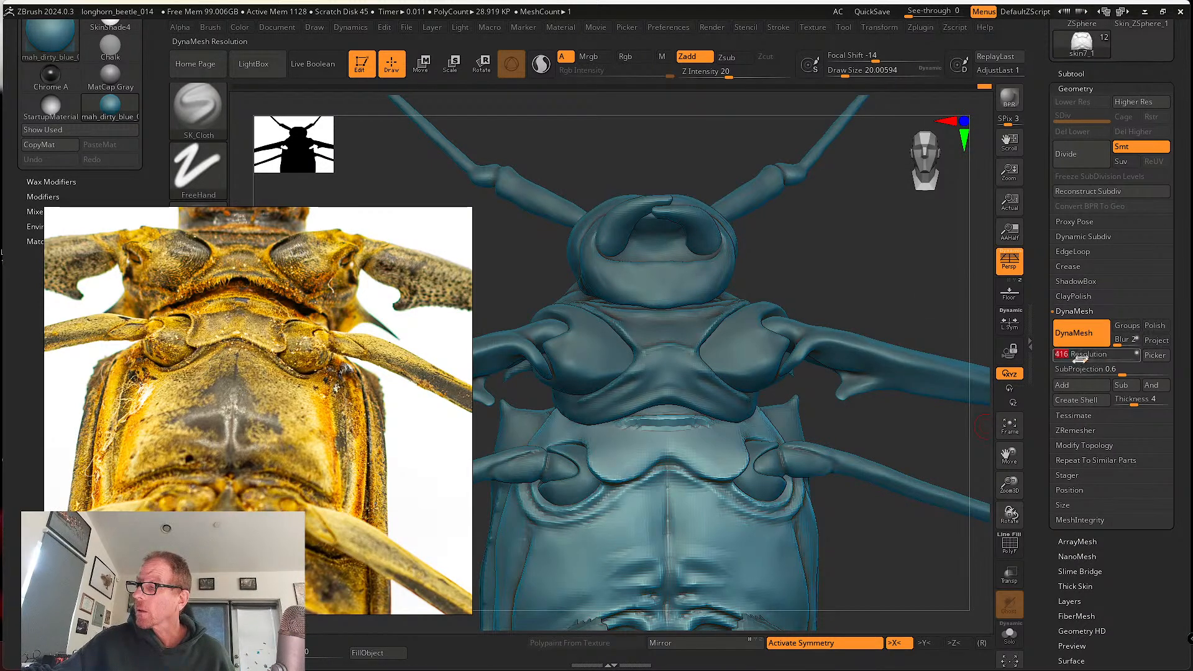
key("ctrl+z")
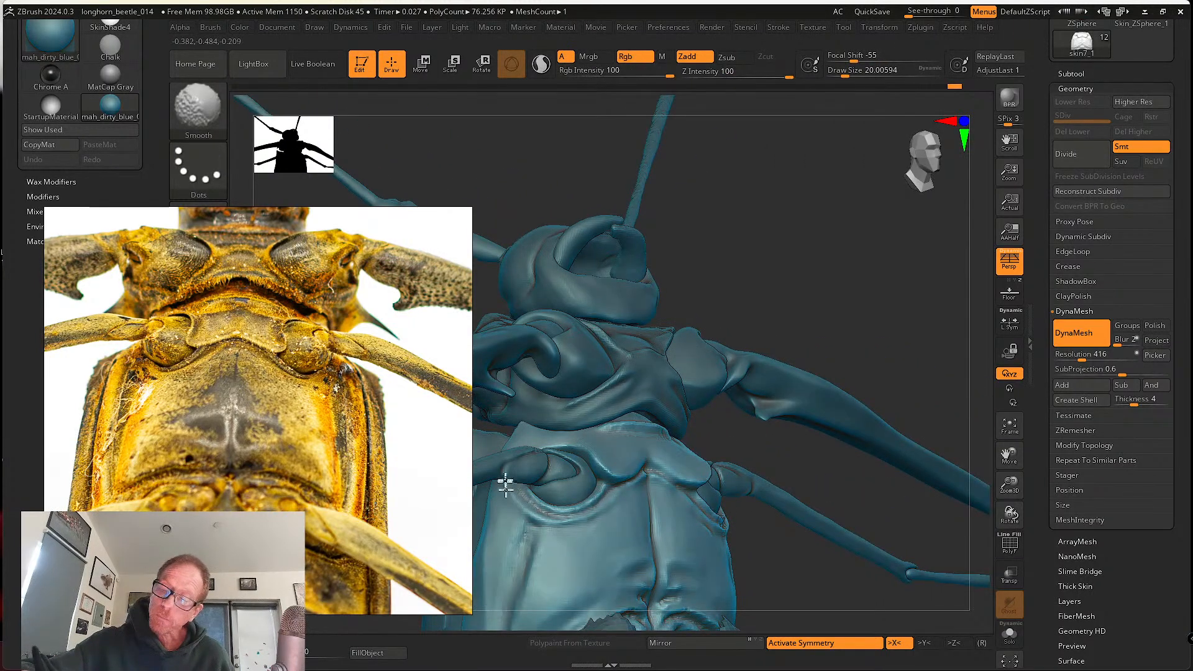
- Pull the middle of the abdomen's front edge forward between the hind leg sockets using the Move brush at draw size about 59
mouse_move(546, 505)
right_mouse_down()
mouse_move(692, 405)
mouse_move(647, 479)
mouse_move(674, 495)
mouse_move(664, 521)
mouse_move(643, 513)
mouse_move(679, 427)
right_mouse_up()
left_click(684, 429, "alt")
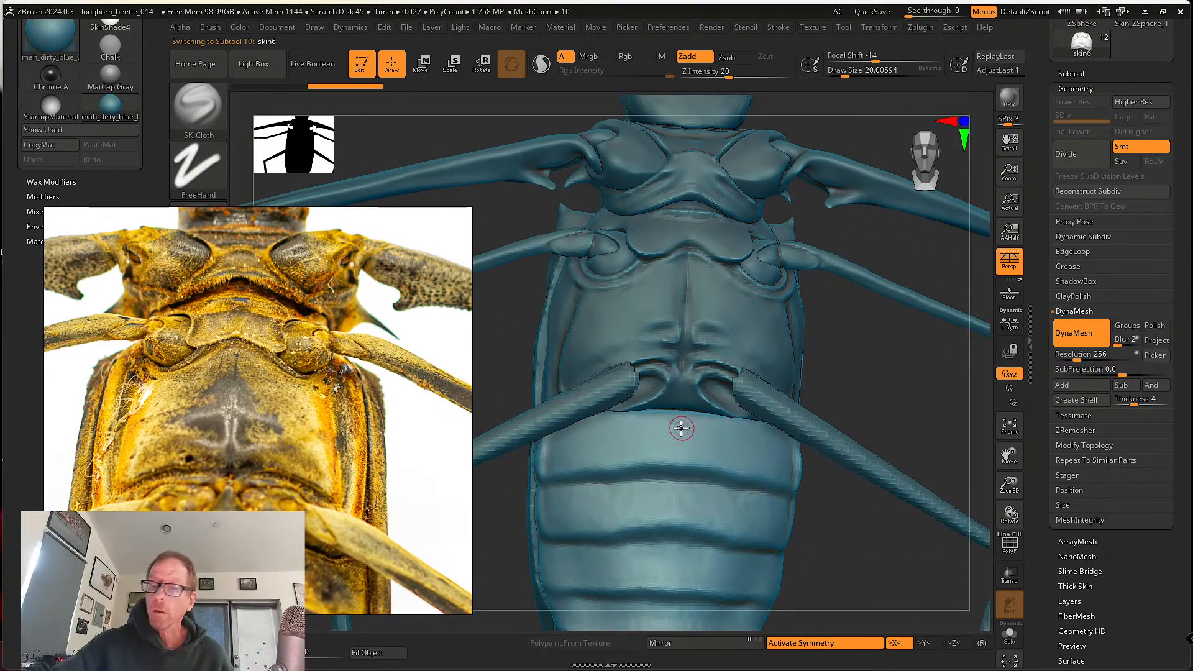
key("b")
left_click(428, 120)
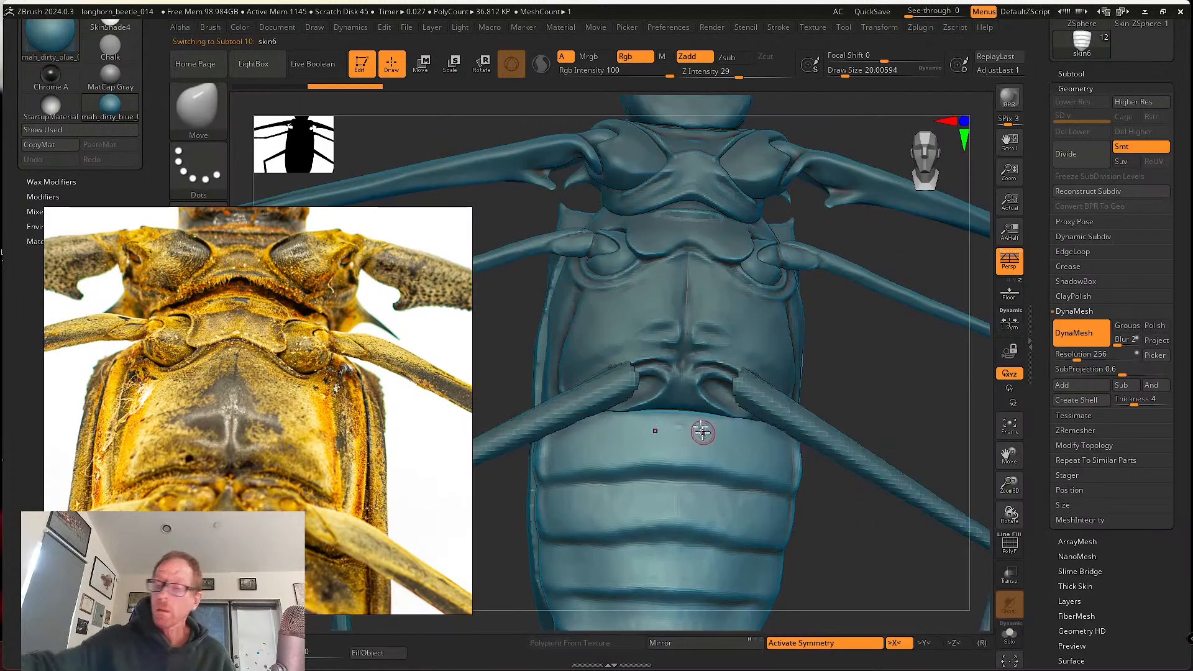
key("space")
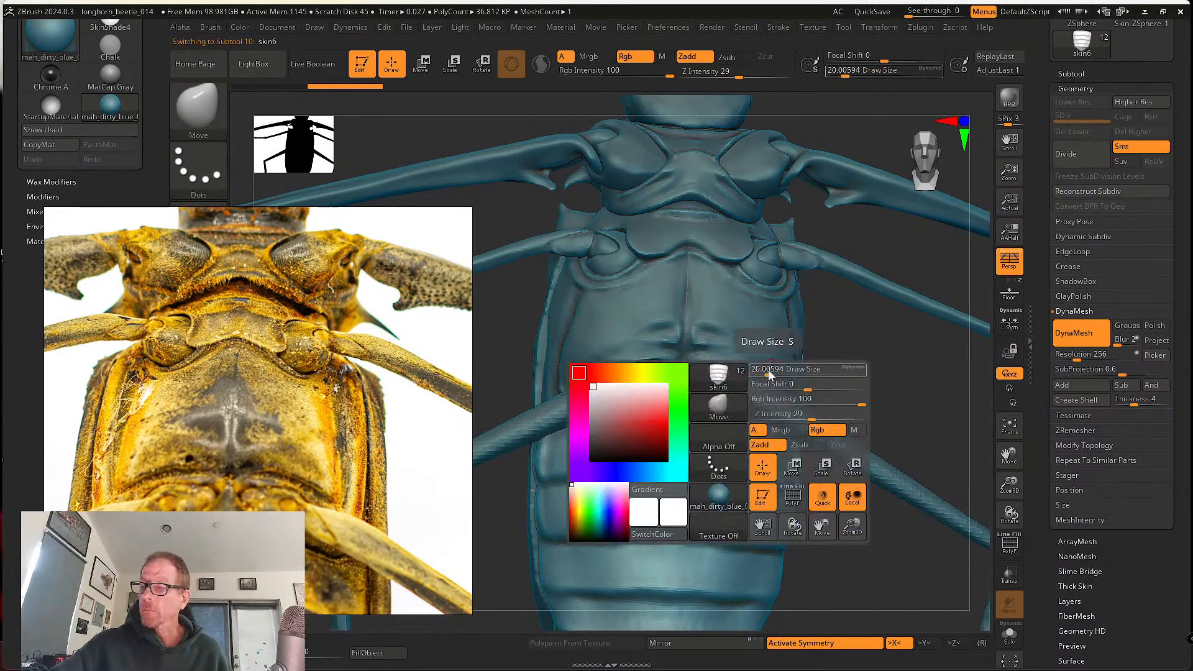
left_click_drag(770, 376, 779, 369)
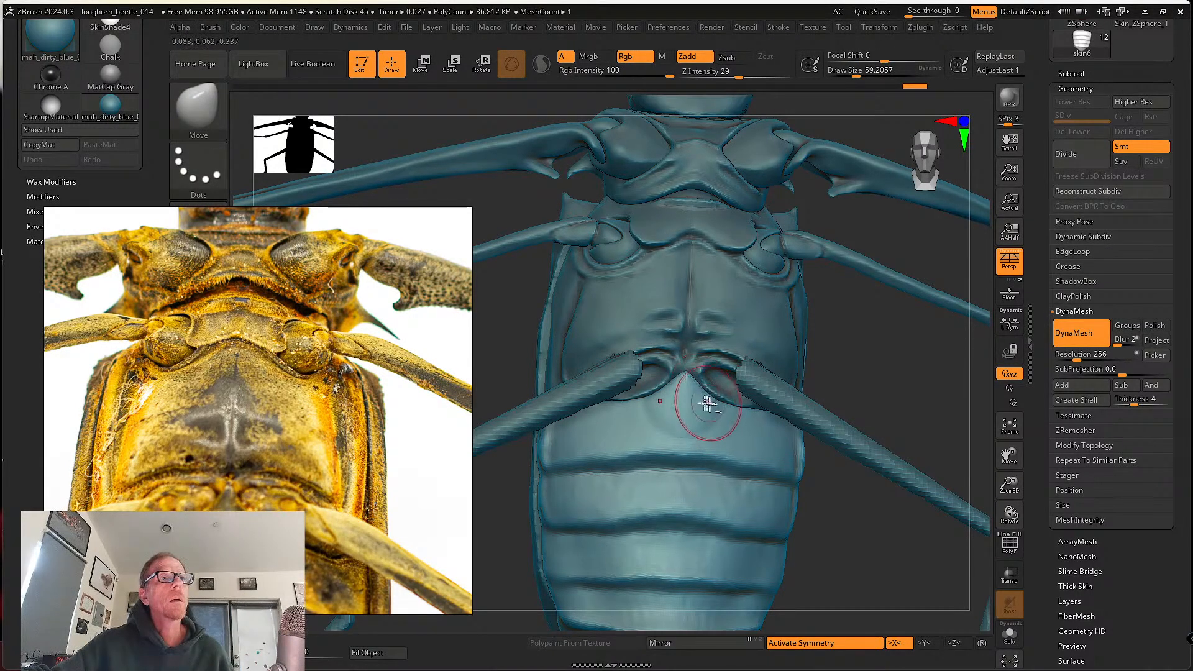
mouse_move(707, 403)
right_mouse_down()
mouse_move(702, 382)
mouse_move(679, 418)
mouse_move(670, 409)
mouse_move(700, 392)
right_mouse_up()
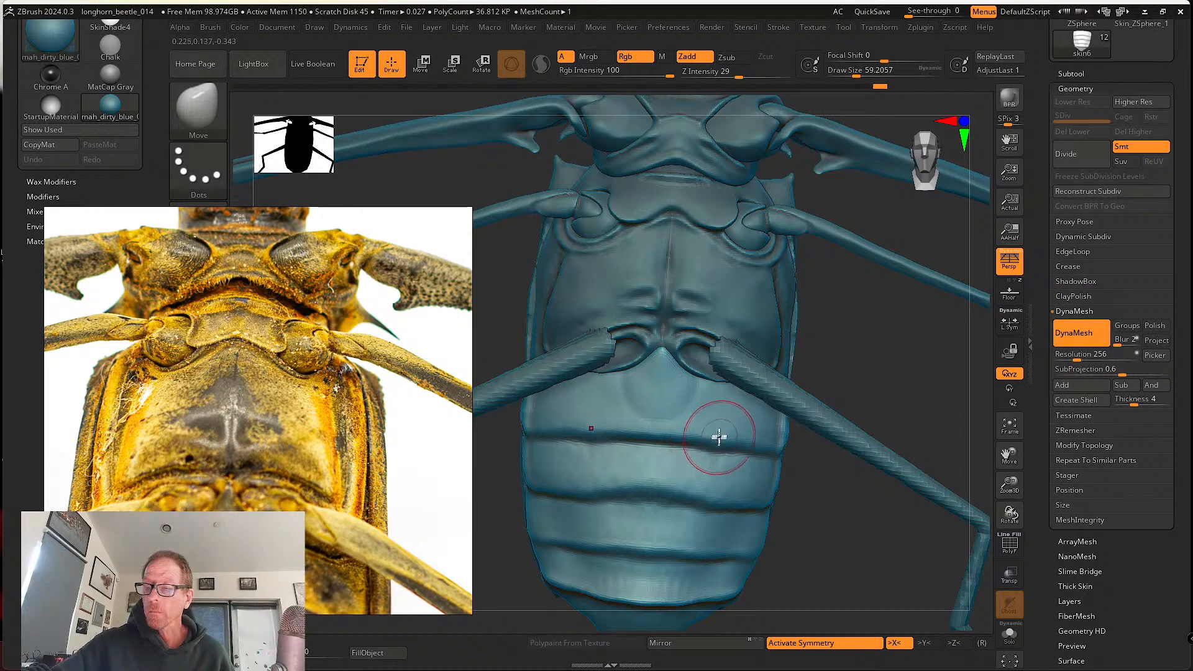
right_click_drag(723, 441, 673, 440)
left_click_drag(724, 418, 729, 404)
mouse_move(730, 405)
right_mouse_down()
mouse_move(706, 439)
mouse_move(696, 429)
right_mouse_up()
- Sculpt a raised keel along the first abdominal segment's midline with SK_Cloth at draw size about 33, and smooth its rear end
left_click(199, 111)
left_click(720, 122)
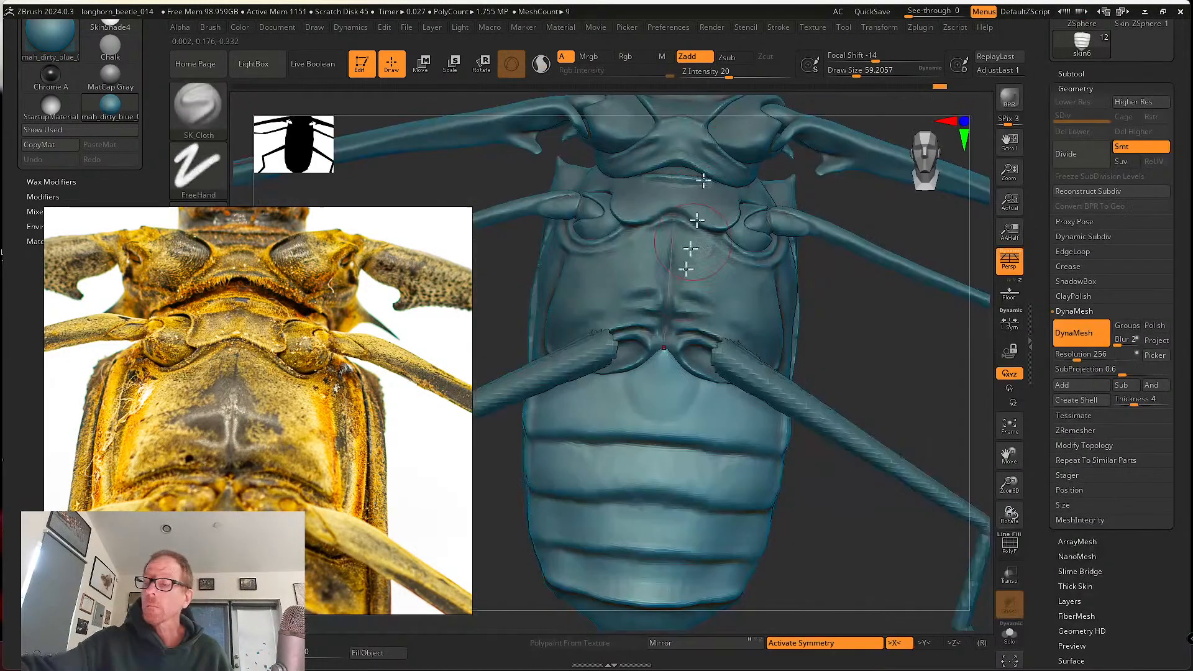
right_click(671, 382)
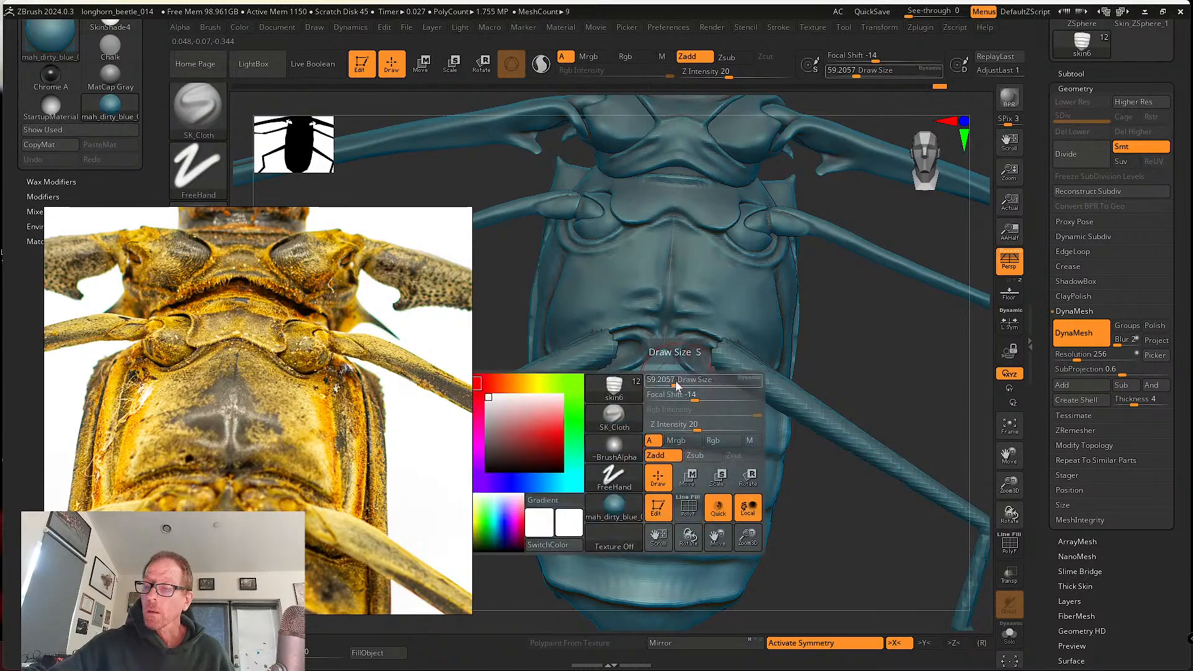
left_click_drag(668, 384, 669, 386)
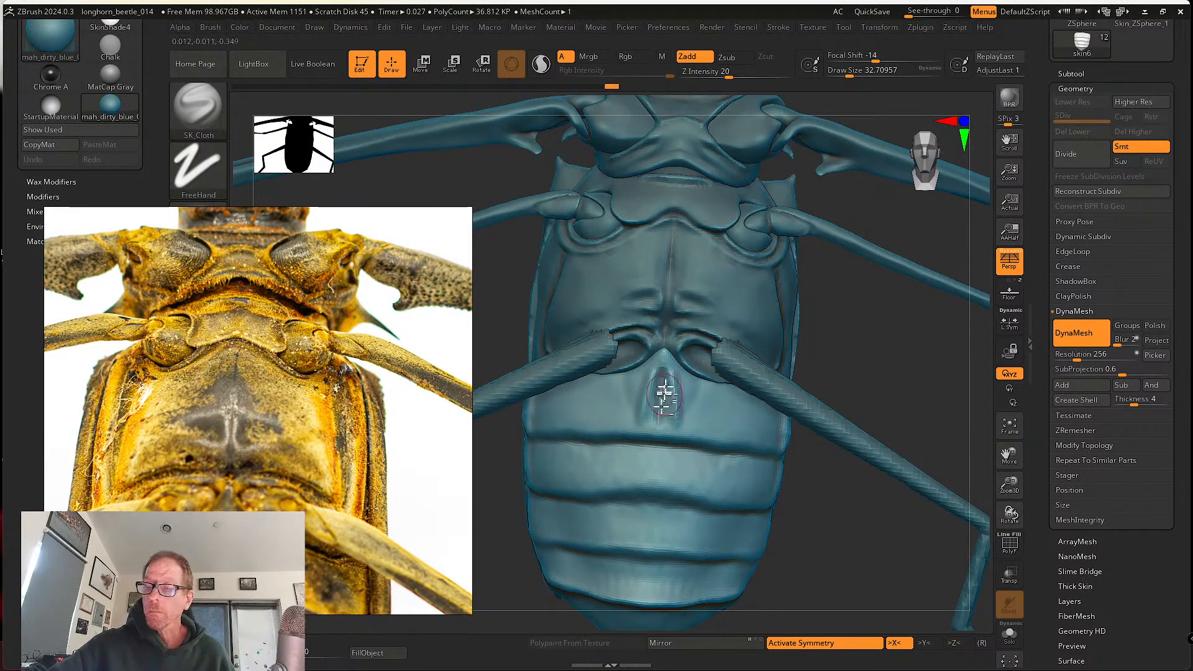
key("shift")
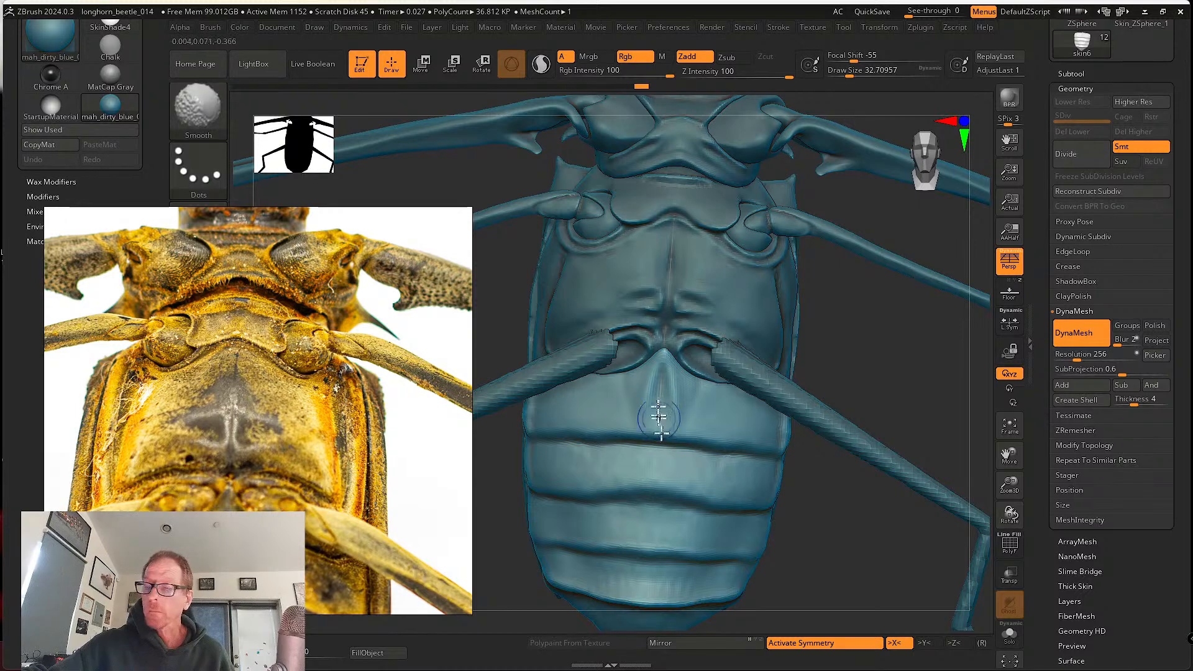
mouse_move(650, 408)
right_mouse_down()
mouse_move(646, 376)
mouse_move(657, 380)
mouse_move(591, 405)
right_mouse_up()
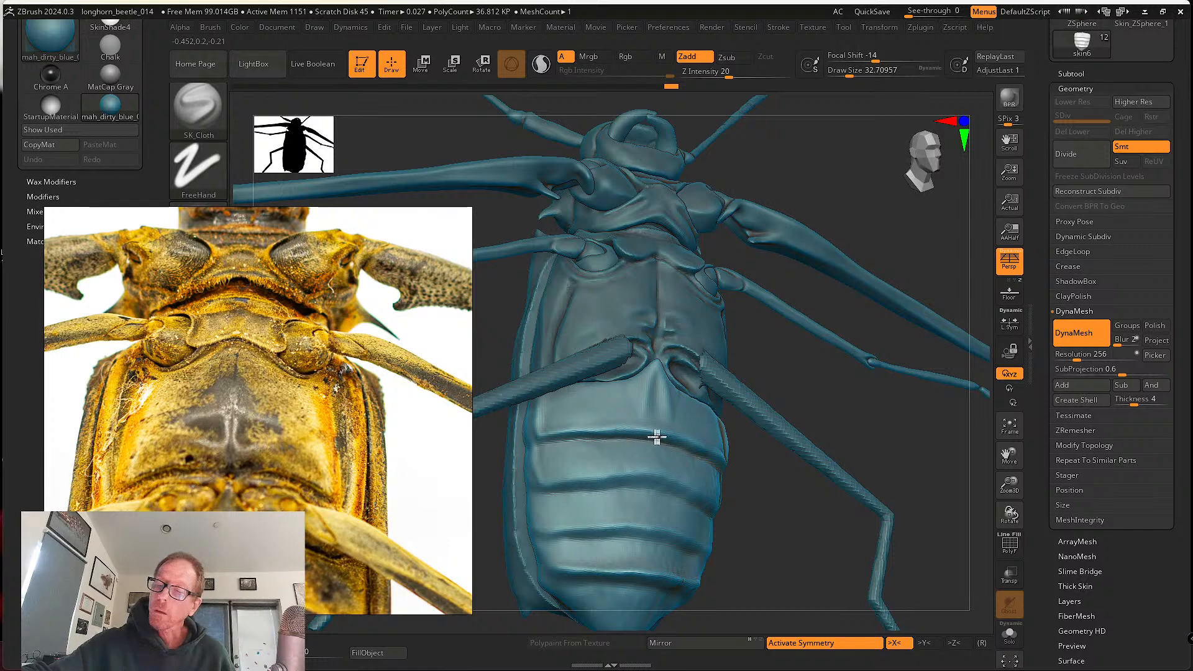
- Sculpt a crease down the side of the first abdominal segment and along its rear edge
right_click_drag(665, 430, 554, 420)
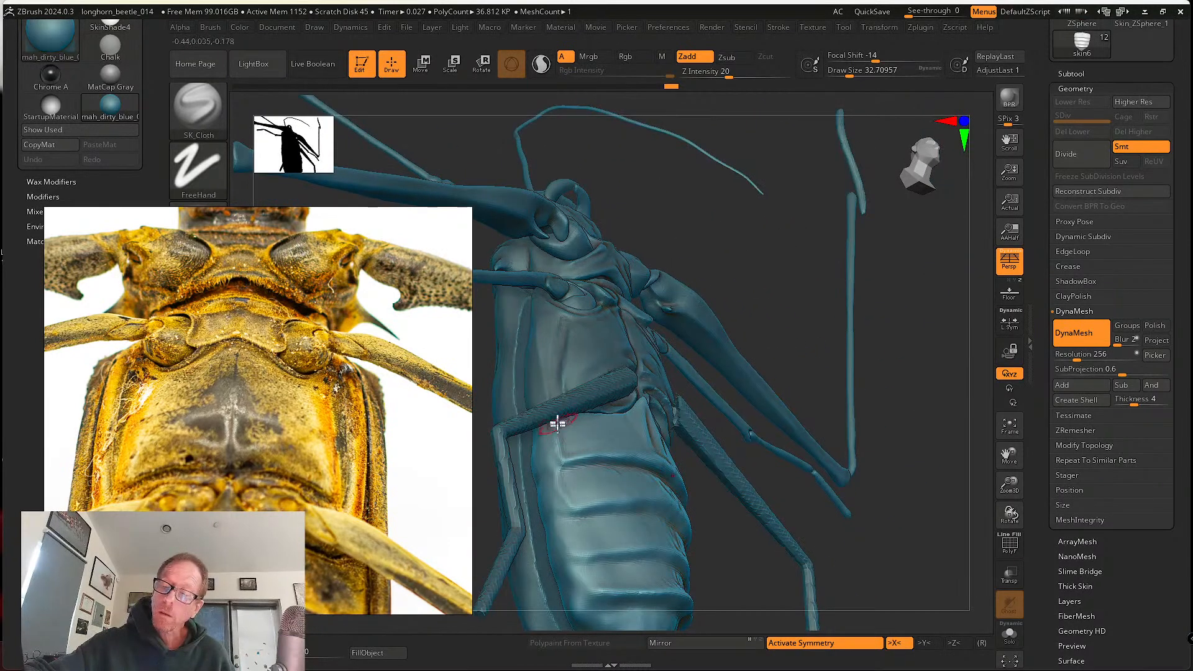
mouse_move(567, 461)
right_mouse_down()
mouse_move(560, 439)
mouse_move(568, 461)
right_mouse_up()
left_click_drag(568, 461, 619, 465)
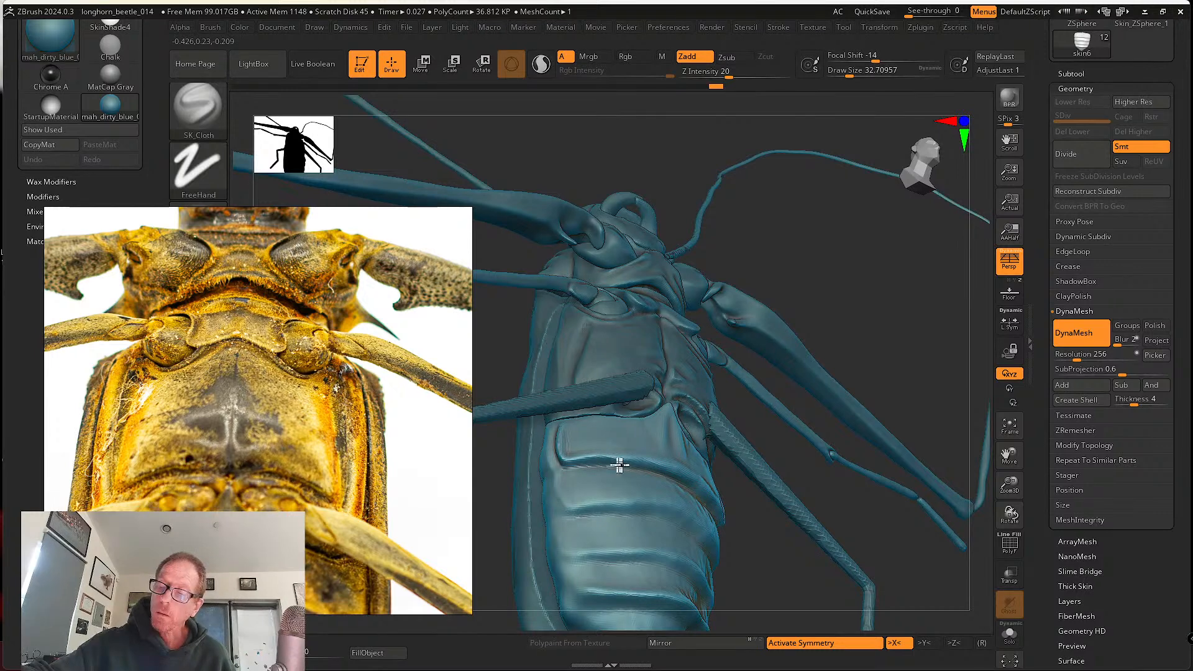
right_click_drag(688, 484, 661, 440)
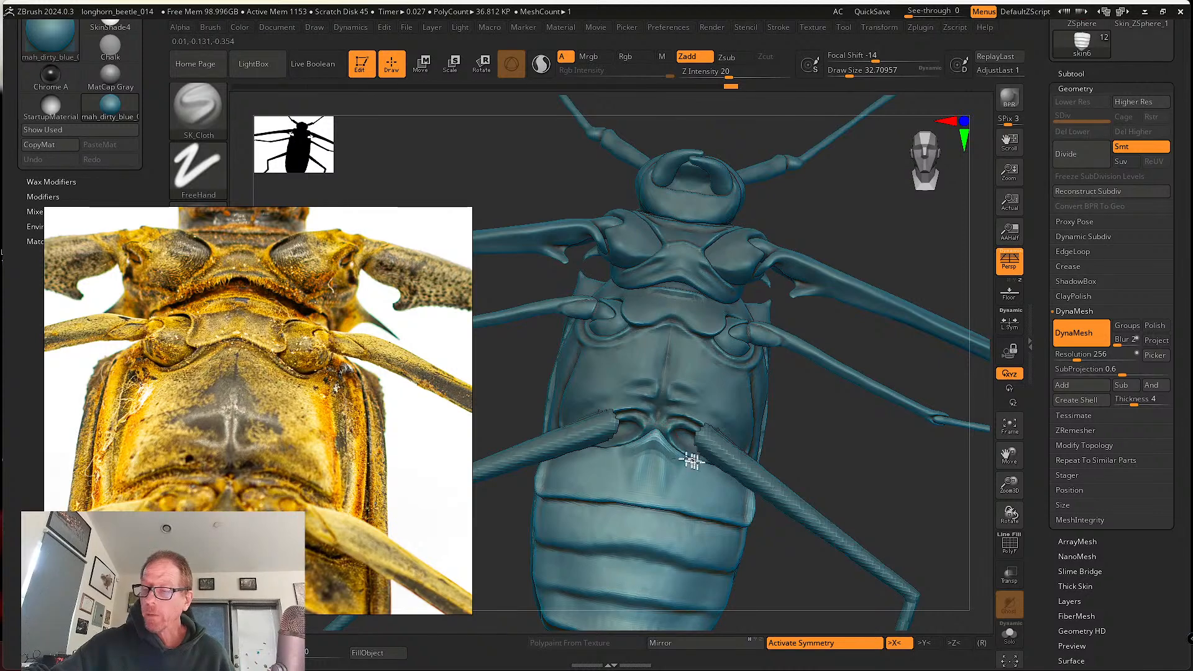
right_click_drag(735, 473, 676, 489)
- Remesh the abdomen with DynaMesh at resolution 256 and sculpt a rim along its front edge from the central peak outward
left_click_drag(868, 393, 857, 493, "ctrl")
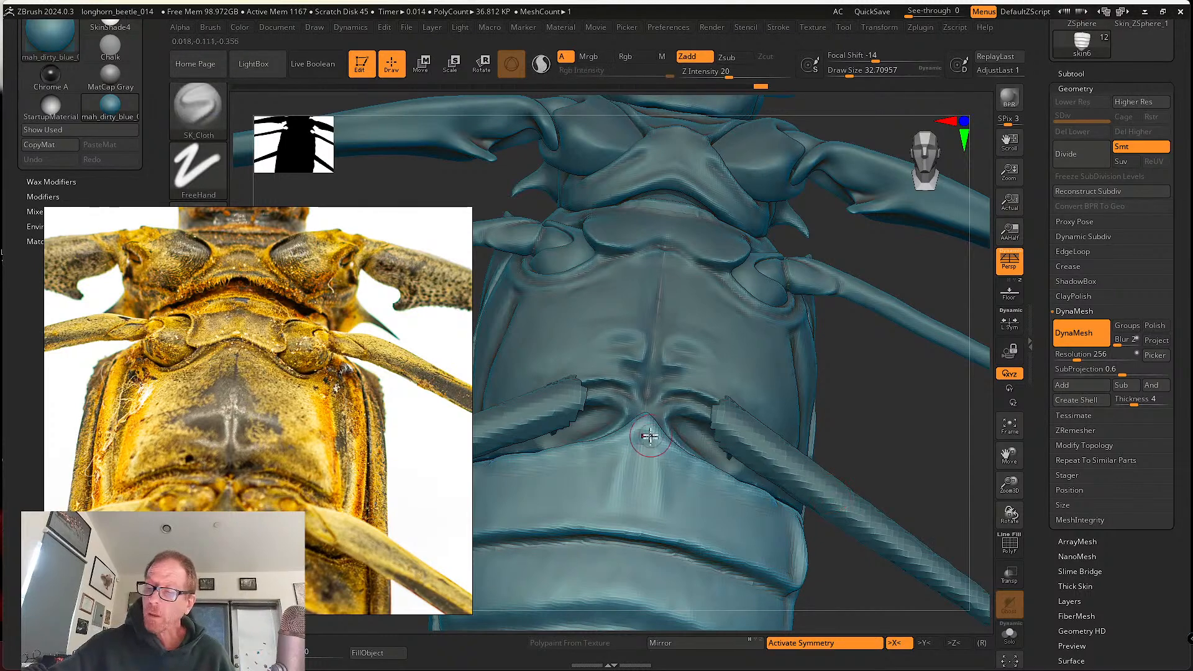
left_click_drag(650, 420, 716, 478)
left_click_drag(666, 440, 764, 493)
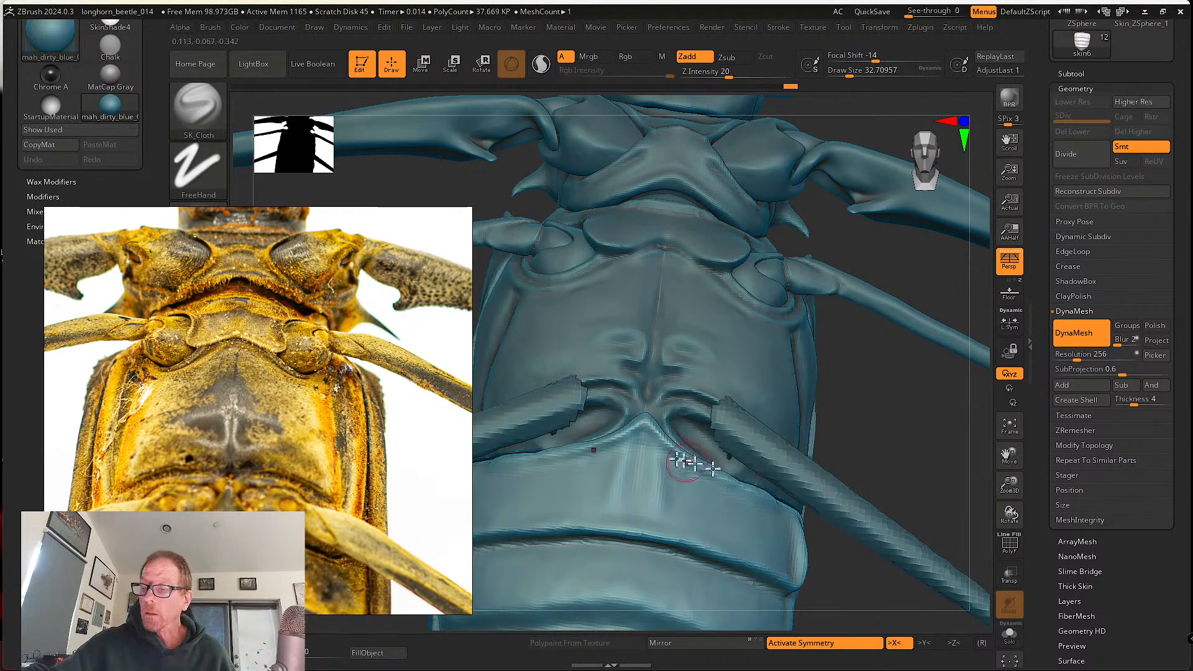
left_click_drag(693, 466, 790, 501)
mouse_move(716, 482)
right_mouse_down()
mouse_move(698, 495)
mouse_move(688, 453)
right_mouse_up()
- Cut lengthwise grooves beside the keel running back from the peak of the first abdominal segment
mouse_move(656, 435)
left_mouse_down()
mouse_move(650, 517)
mouse_move(637, 493)
left_mouse_up()
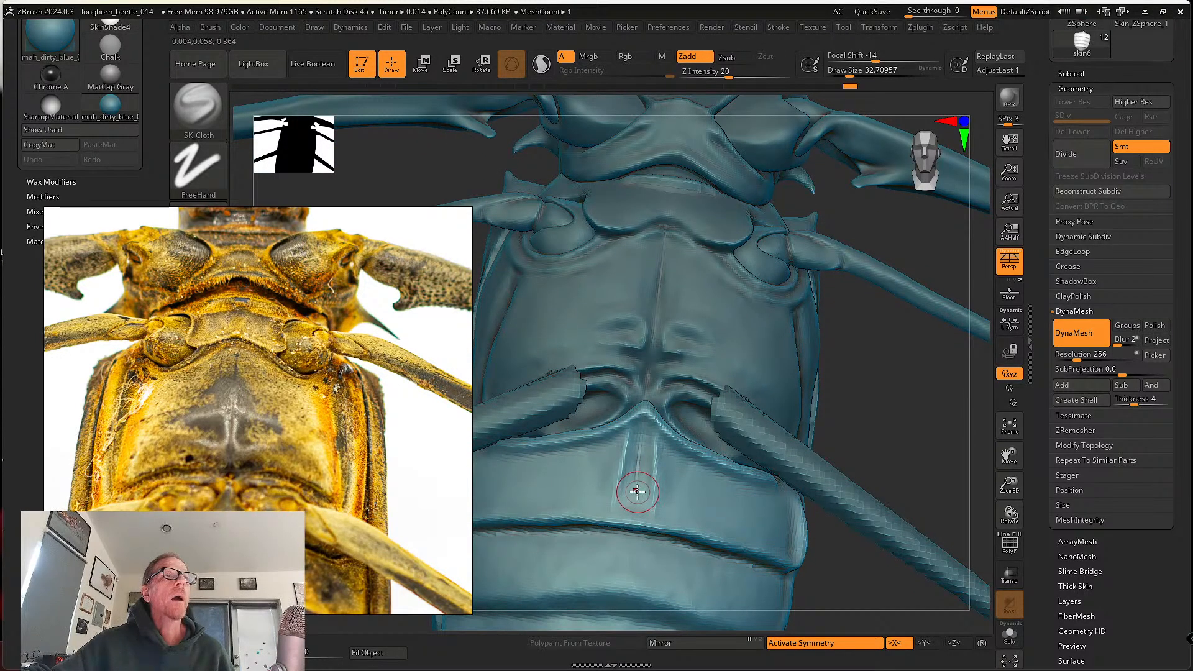
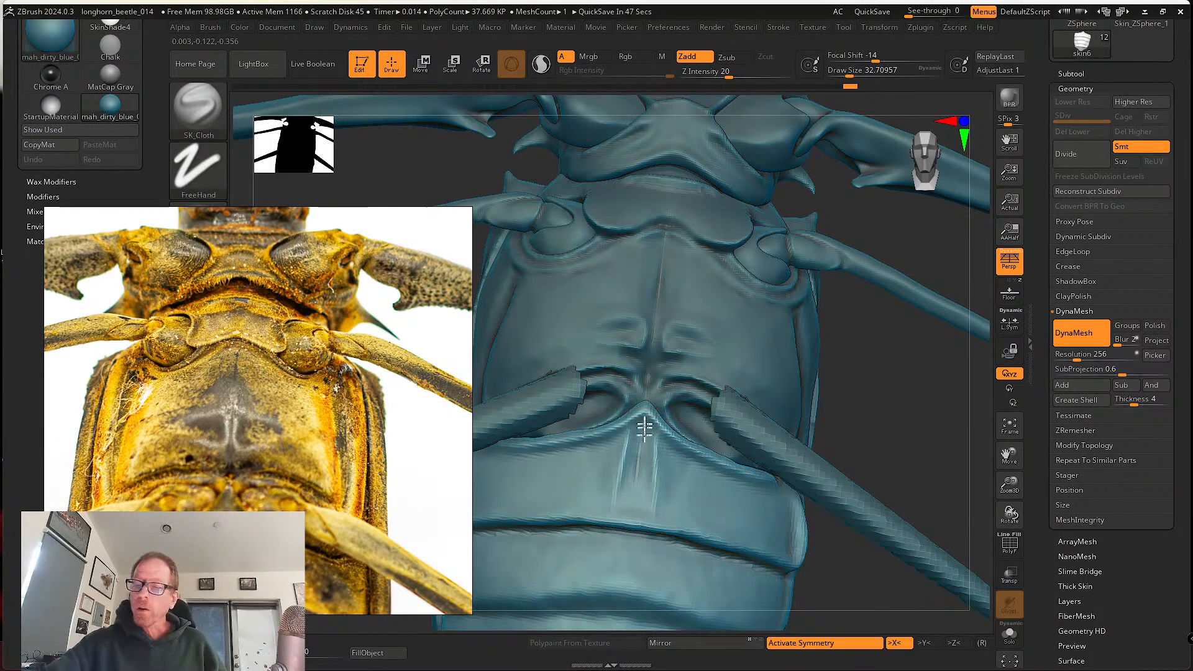
left_click_drag(645, 426, 639, 514)
right_click_drag(654, 466, 653, 434)
left_click_drag(652, 435, 671, 487)
right_click_drag(671, 487, 668, 445)
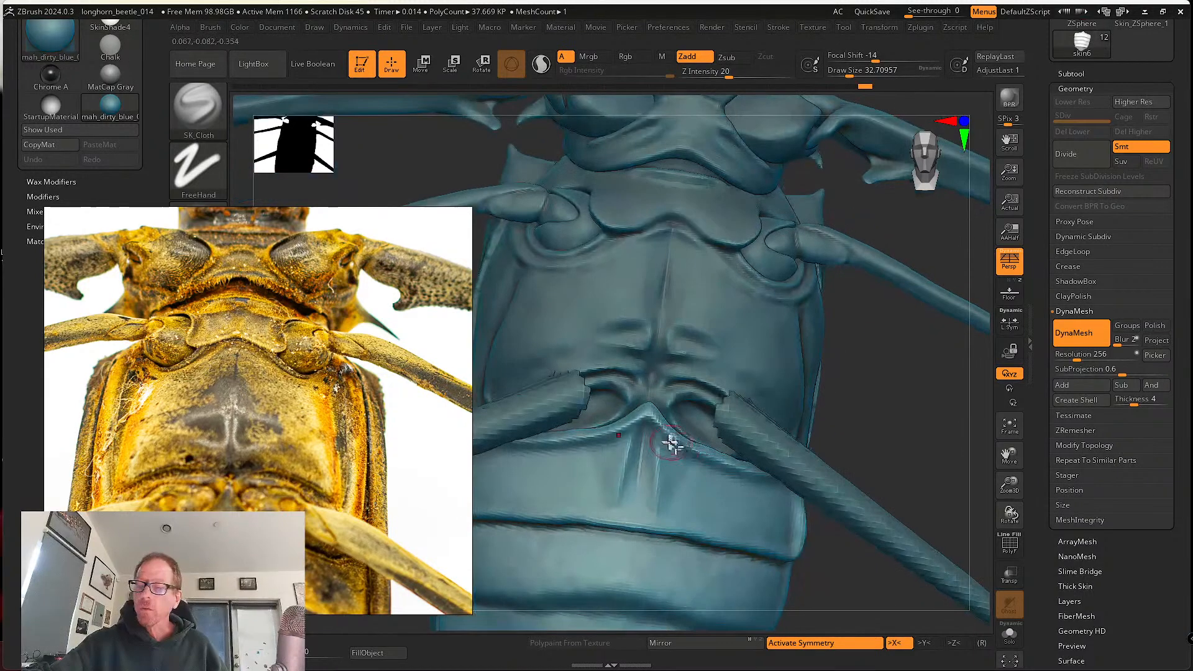
- Define the abdomen's front rim on both sides of the central peak and smooth the surface at the keel's rear end
left_click_drag(669, 445, 698, 463)
right_click_drag(697, 464, 662, 439)
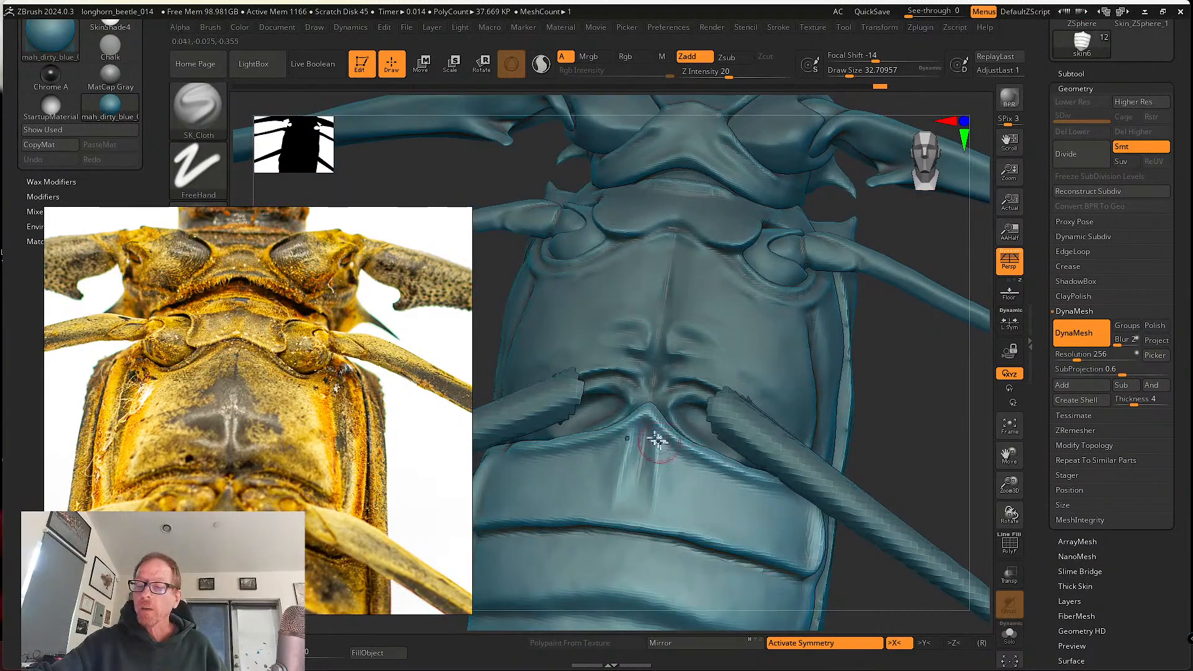
left_click_drag(644, 434, 671, 453)
right_click_drag(671, 453, 668, 482)
key("shift")
left_click_drag(668, 504, 667, 520, "shift")
- Deepen the crease along the rear edge of the first abdominal segment out to its side corner
right_click_drag(667, 520, 648, 453)
left_click_drag(627, 473, 751, 494)
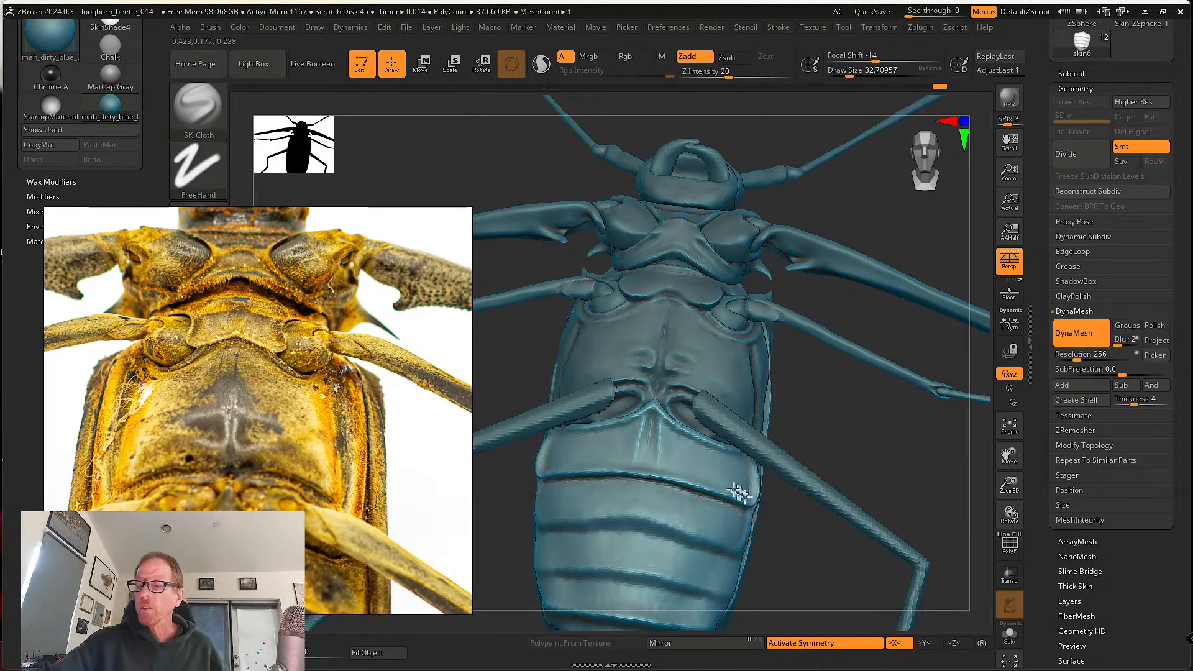
right_click_drag(750, 494, 794, 267)
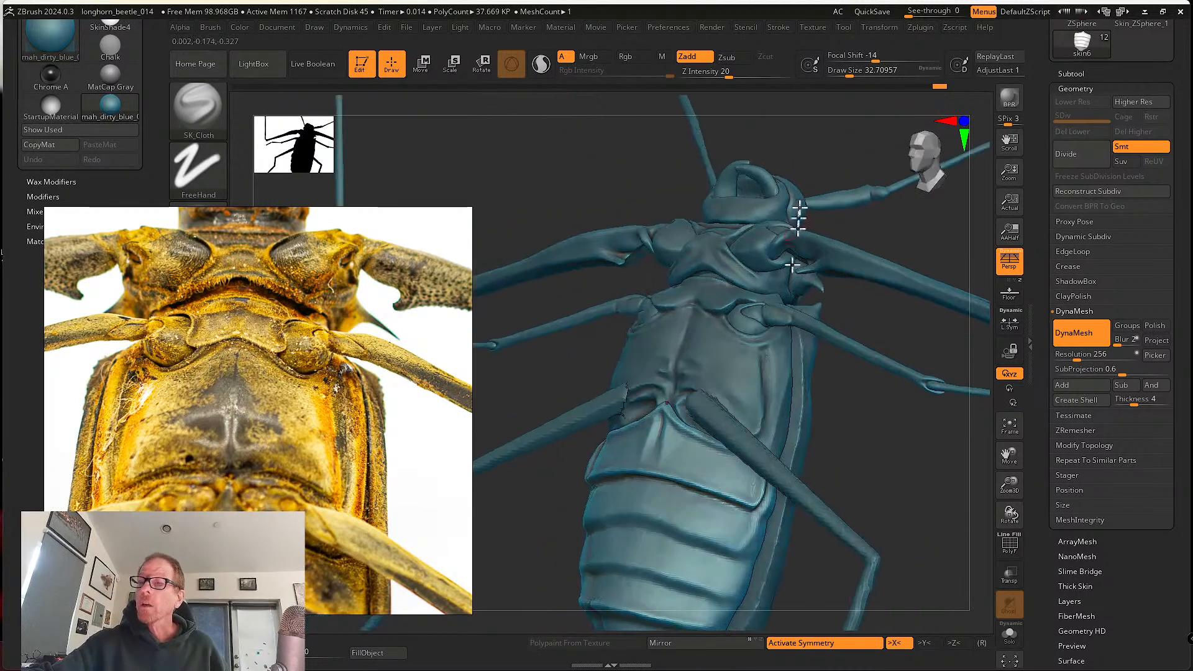
left_click(923, 28)
left_click(960, 171)
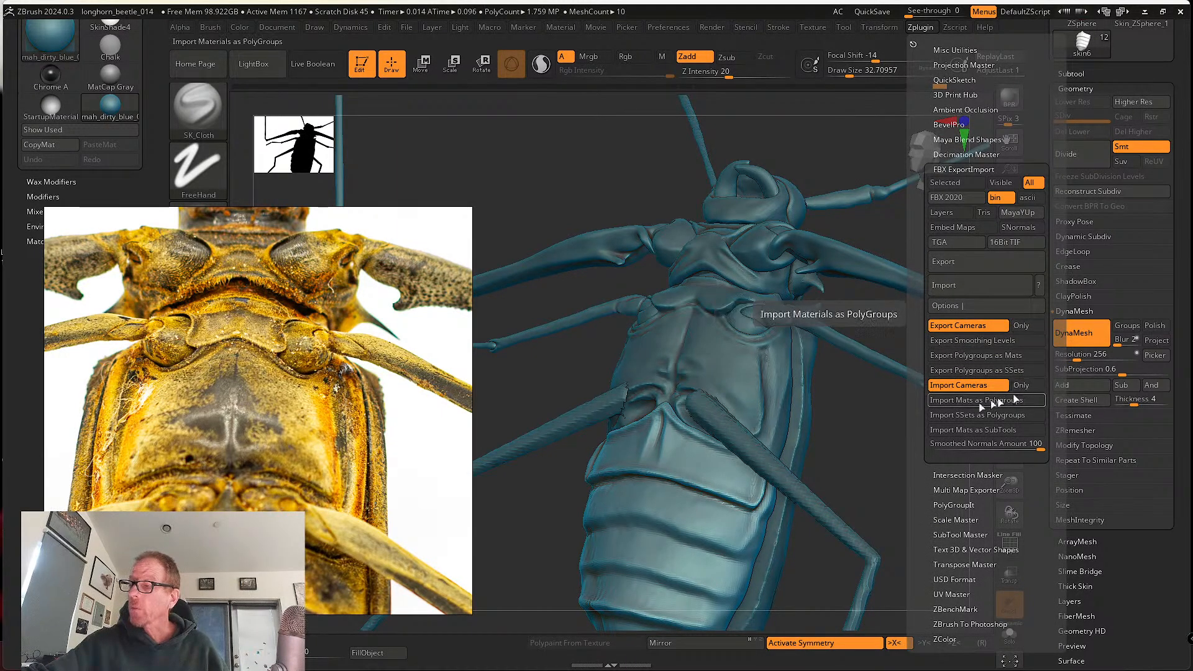
- Sculpt a crease down the side and along the rear edge of the second abdominal segment
right_click_drag(708, 463, 551, 427)
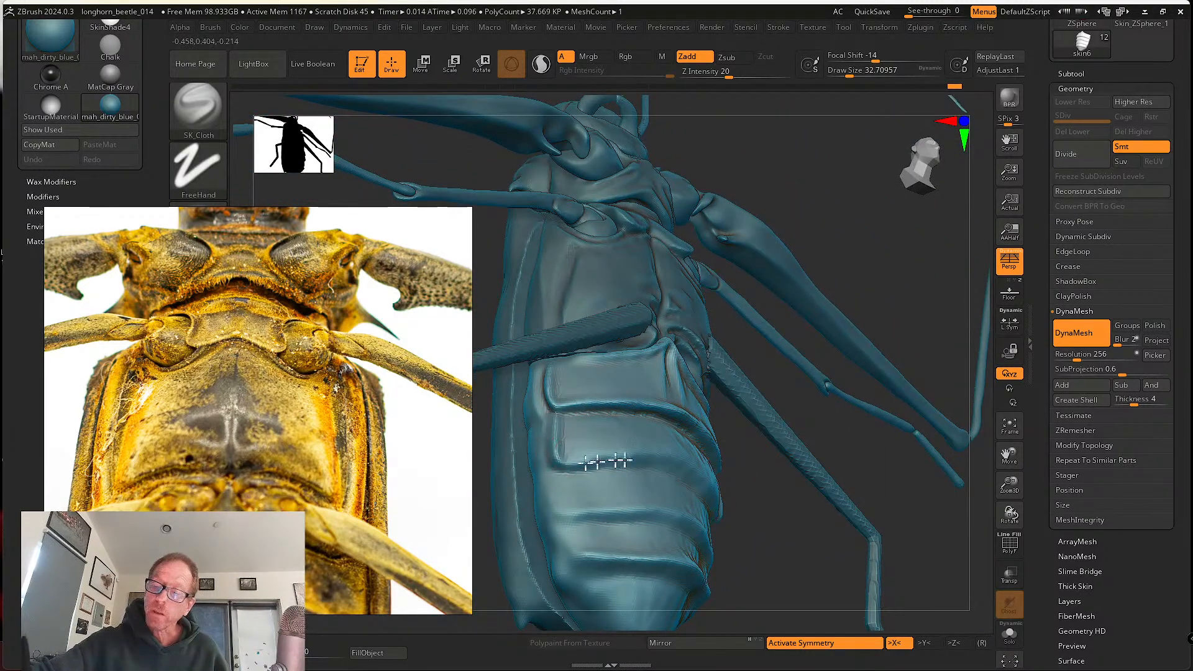
mouse_move(719, 469)
right_mouse_down()
mouse_move(626, 474)
mouse_move(642, 405)
mouse_move(607, 453)
right_mouse_up()
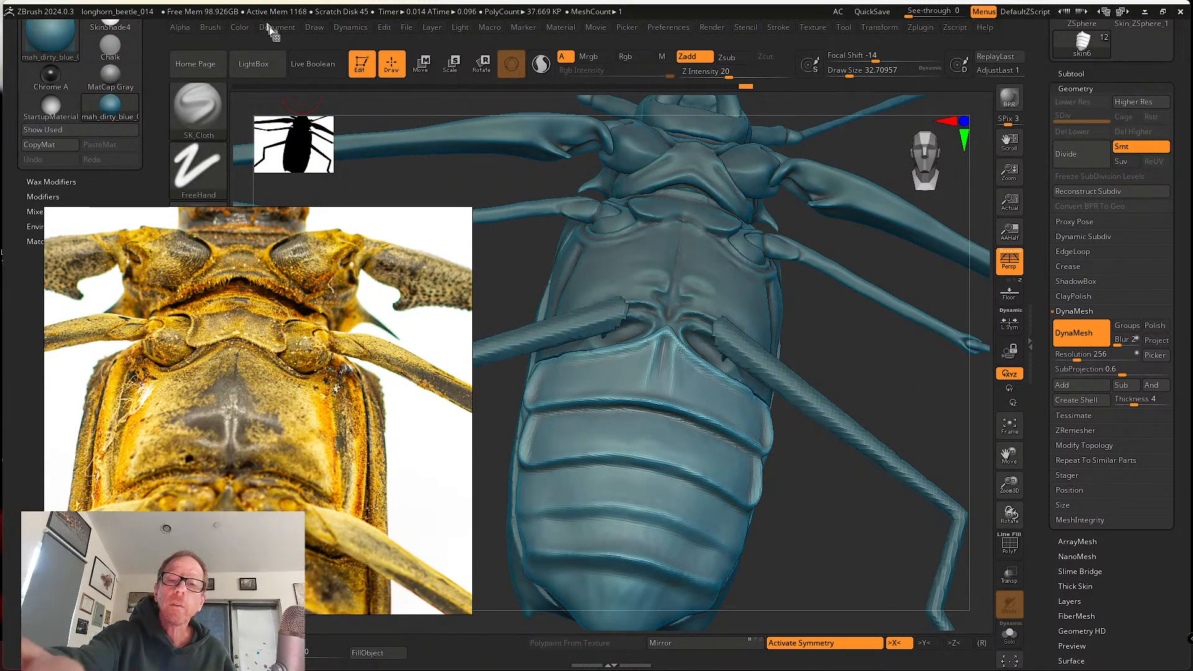
- Show the whole beetle from below and try camera focal lengths of 85, 50 and 35 mm
left_click(314, 28)
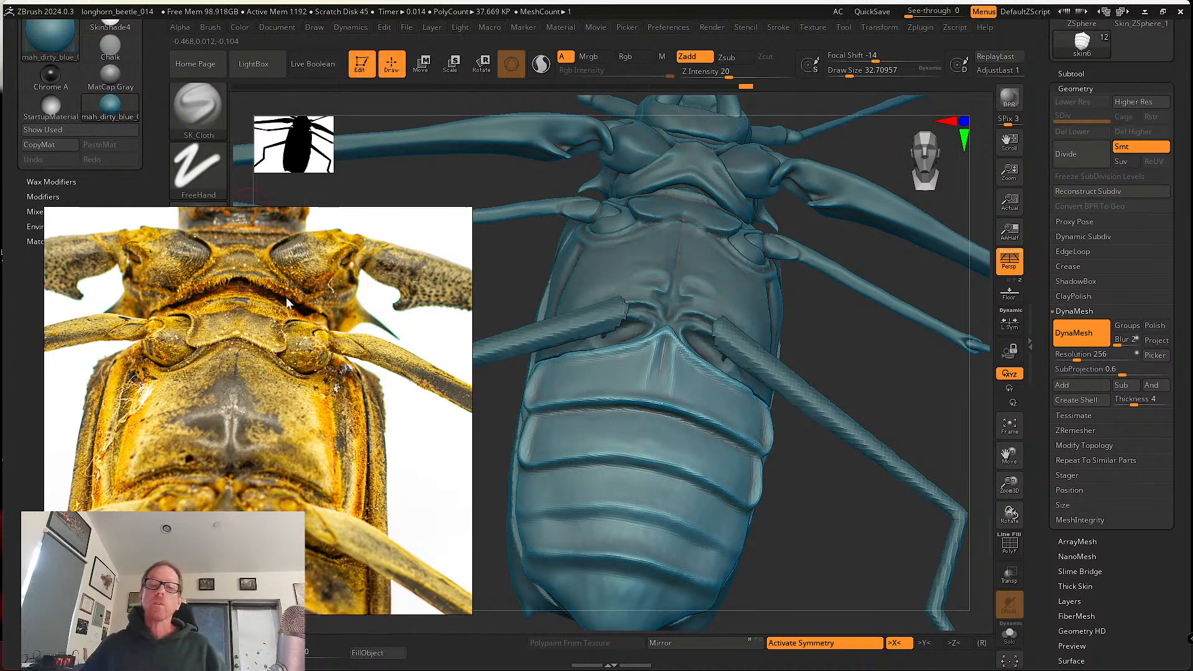
left_click(314, 27)
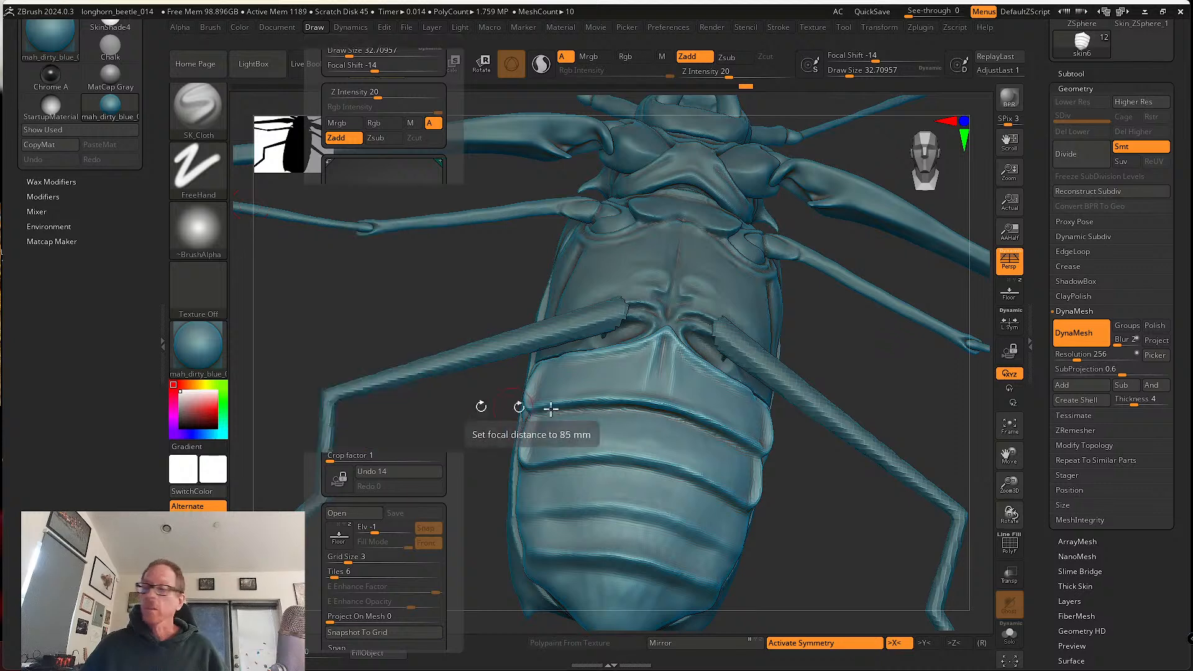
mouse_move(807, 508)
left_mouse_down()
mouse_move(834, 498)
mouse_move(738, 475)
left_mouse_up()
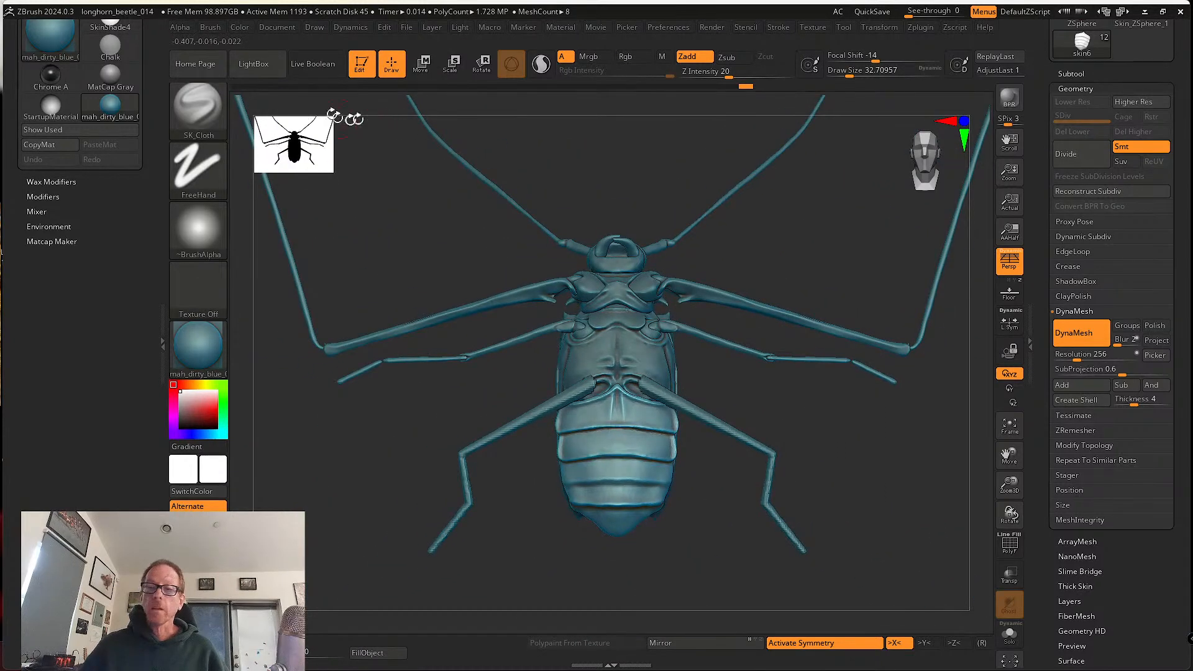
left_click(315, 31)
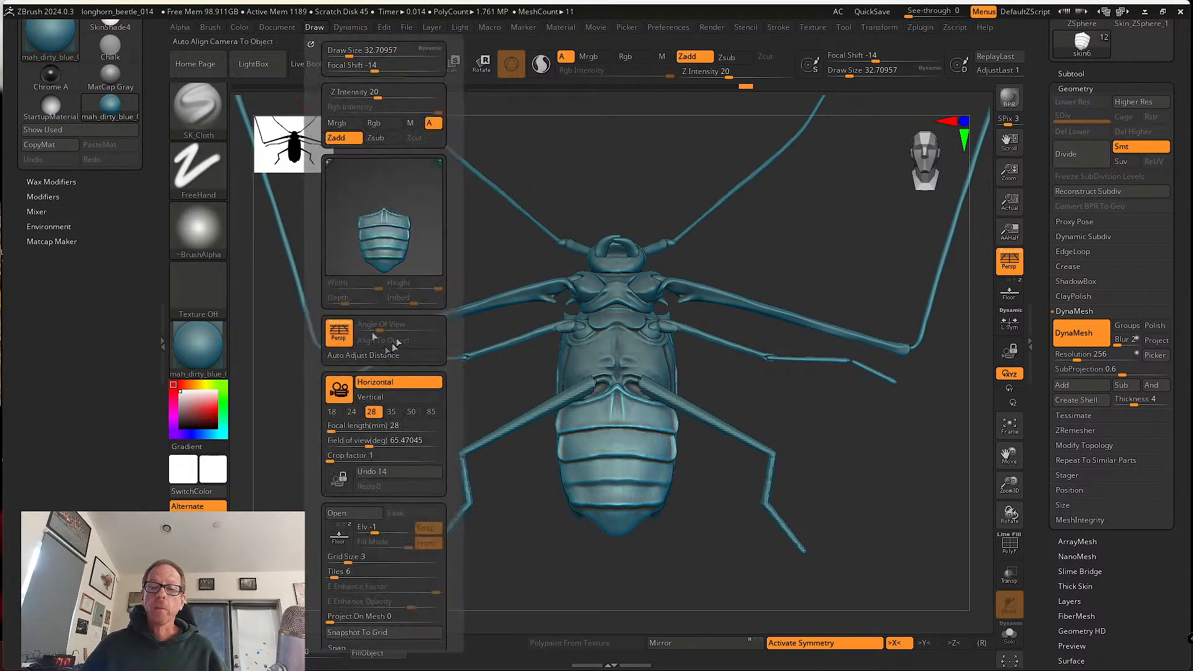
left_click(431, 412)
left_click(411, 411)
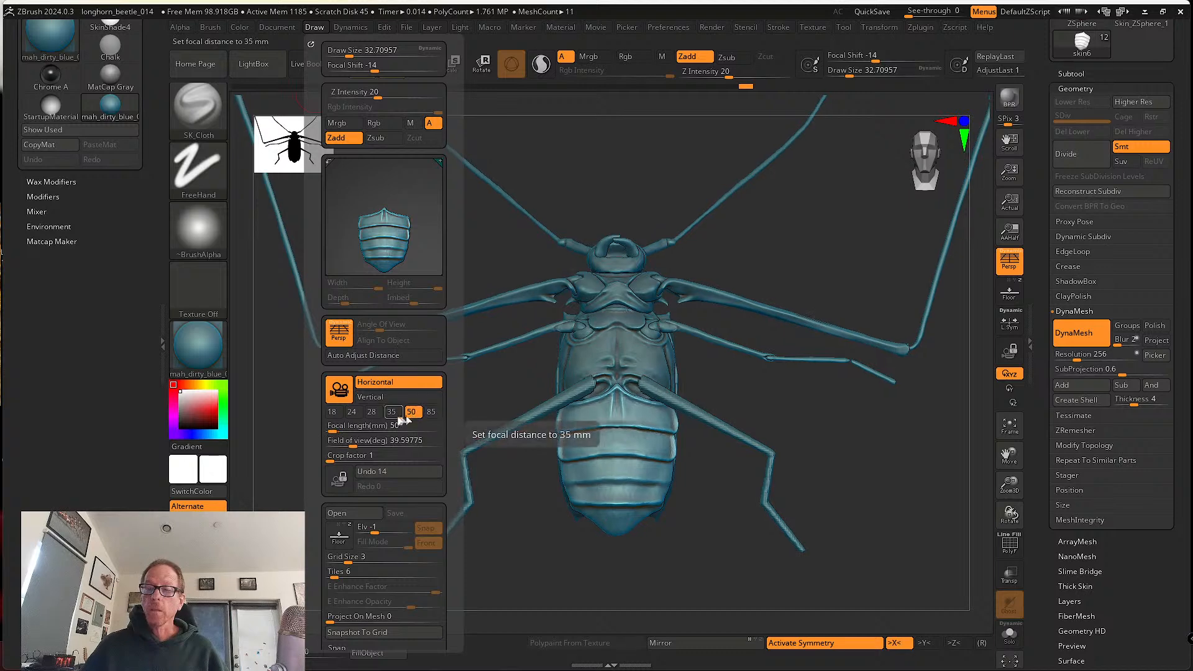
left_click(391, 411)
- Try custom focal length and field of view values for the camera, and finish by setting the 50 mm focal length
left_click(347, 440)
left_click(350, 428)
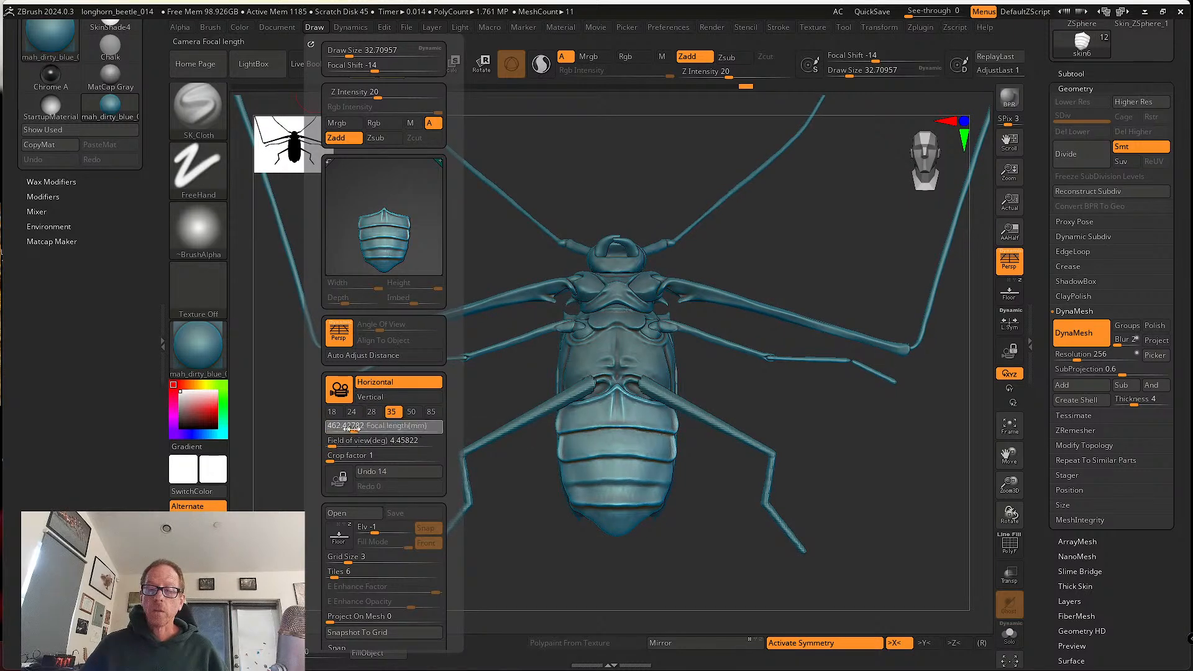
left_click_drag(353, 428, 411, 432)
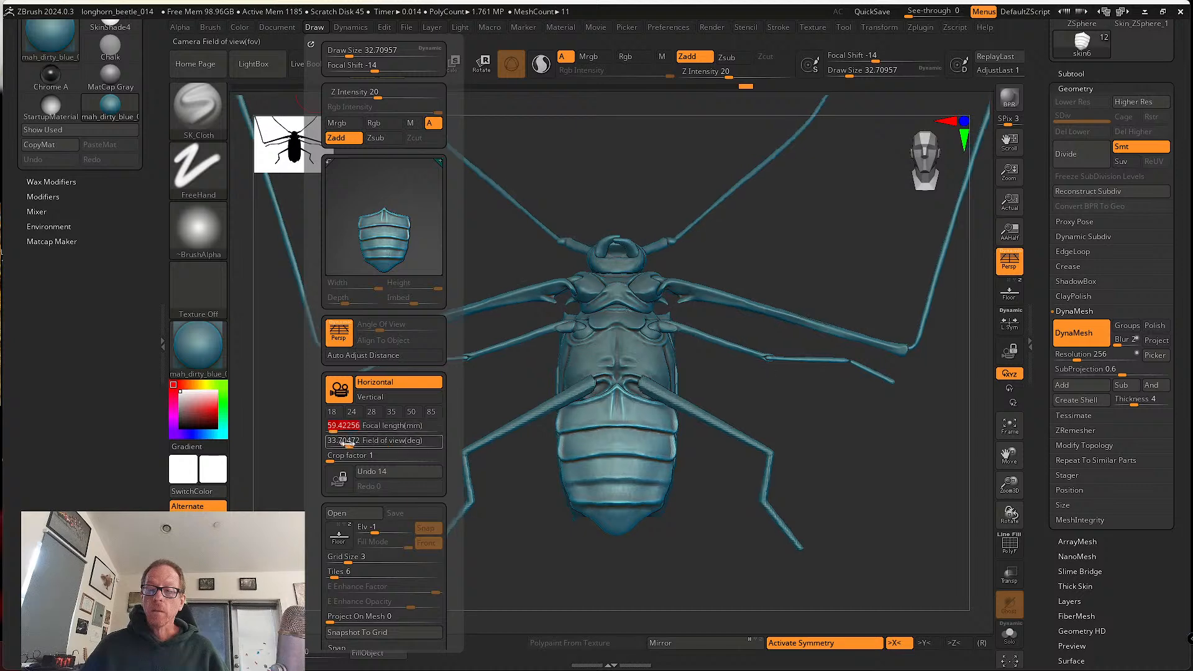
left_click(348, 444)
left_click(416, 417)
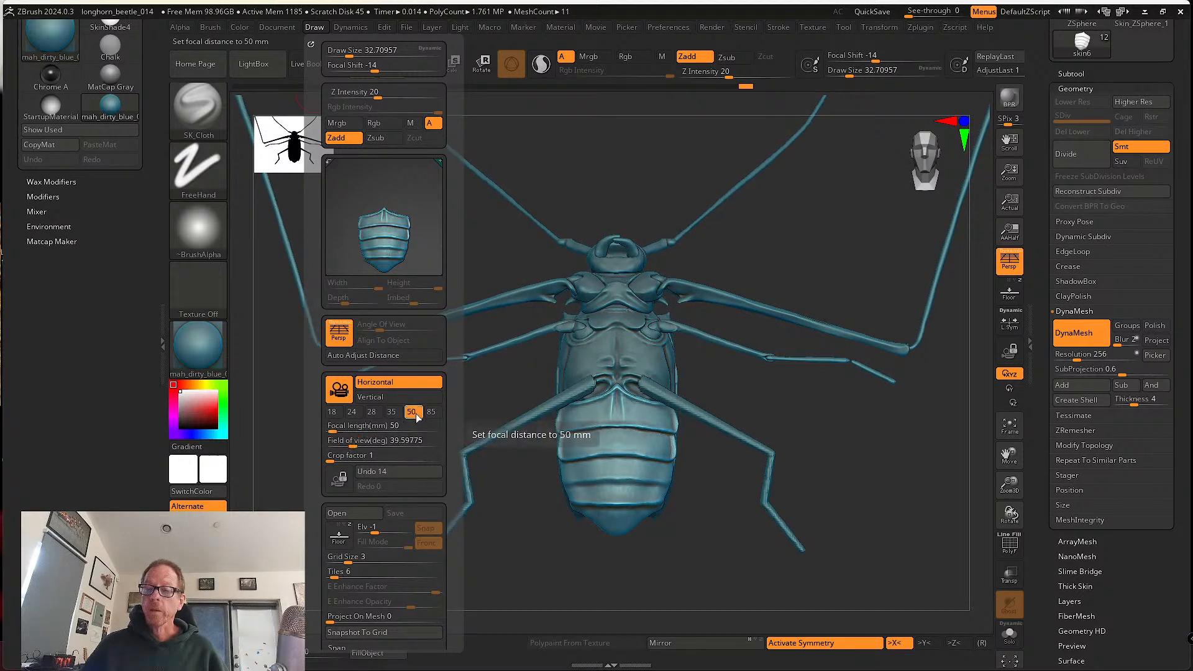
left_click_drag(456, 501, 455, 366)
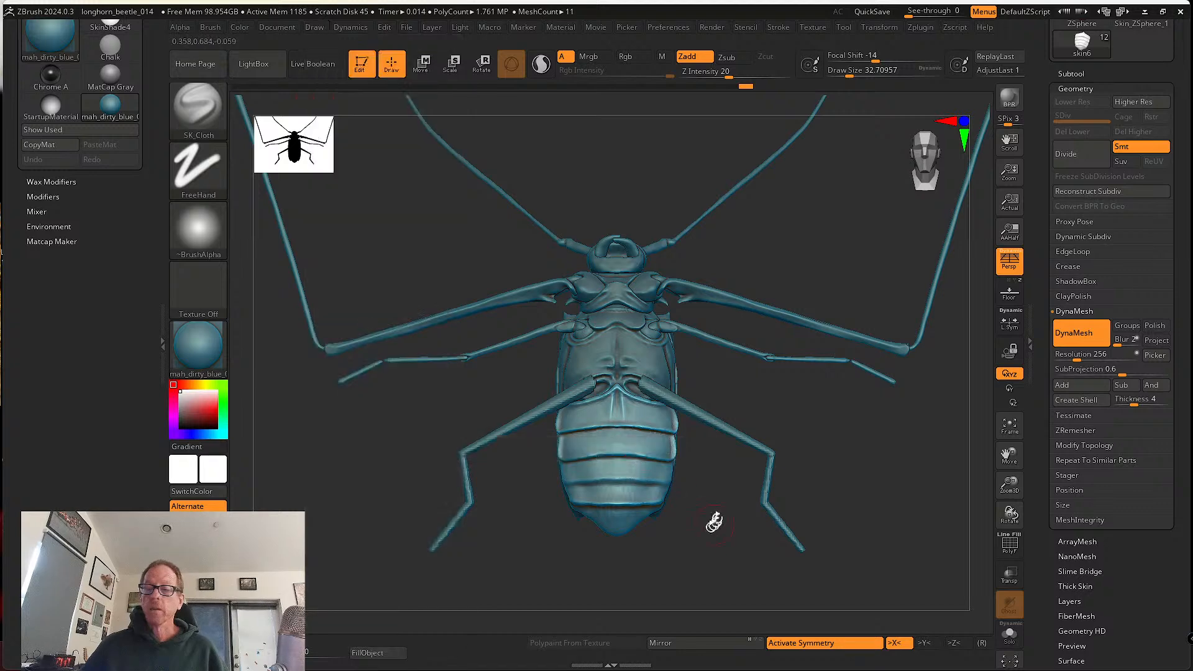
- Make the thorax and abdomen body the active subtool, framed closely from below around the hind leg sockets
left_click_drag(690, 515, 740, 574, "alt")
left_click_drag(857, 485, 751, 613, "alt")
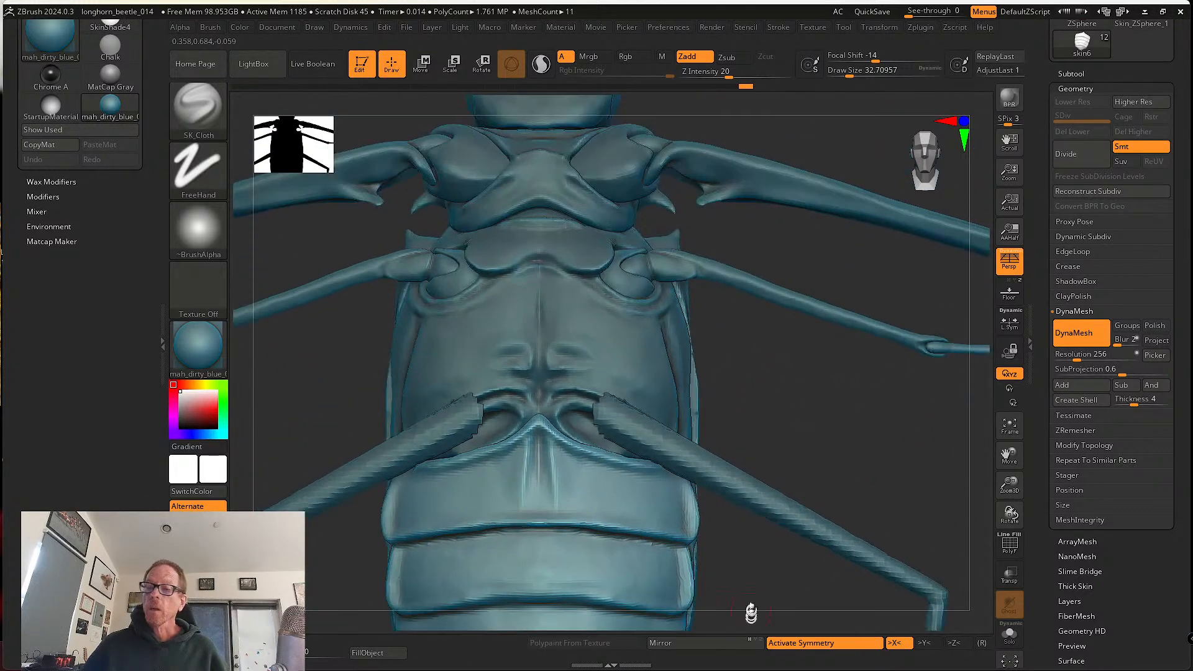
left_click(621, 354, "alt")
right_click_drag(594, 434, 624, 386, "alt")
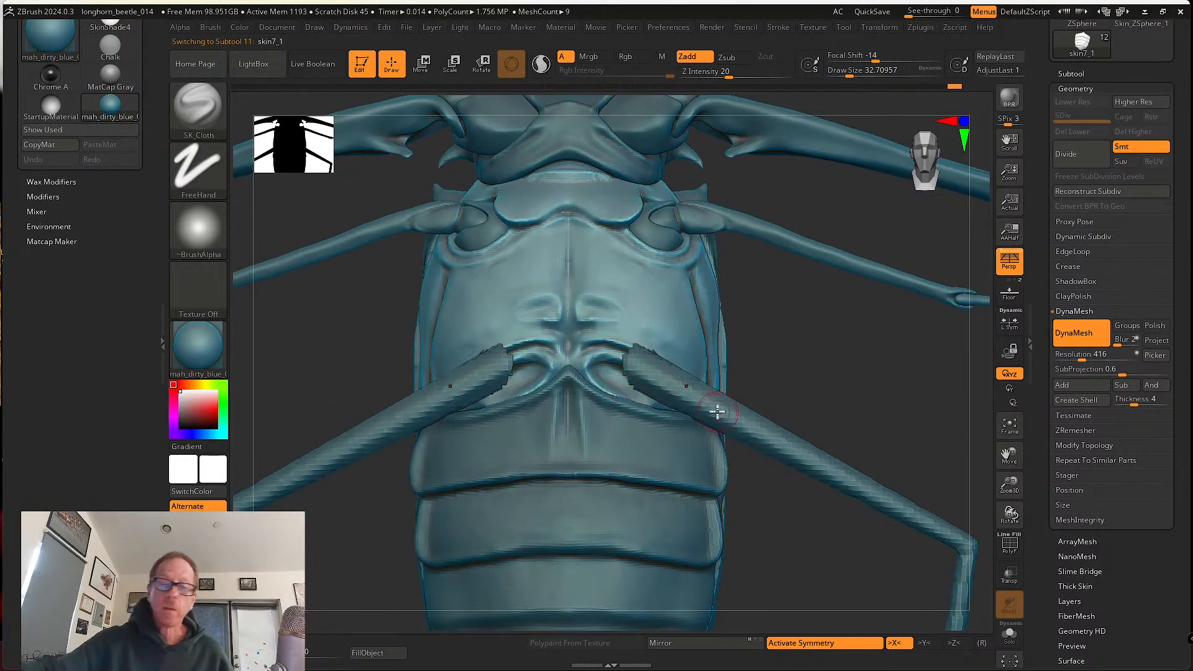
- Enlarge the floating reference photo and frame it on the underside of the thorax beside the model
left_click_drag(0, 205, 178, 346)
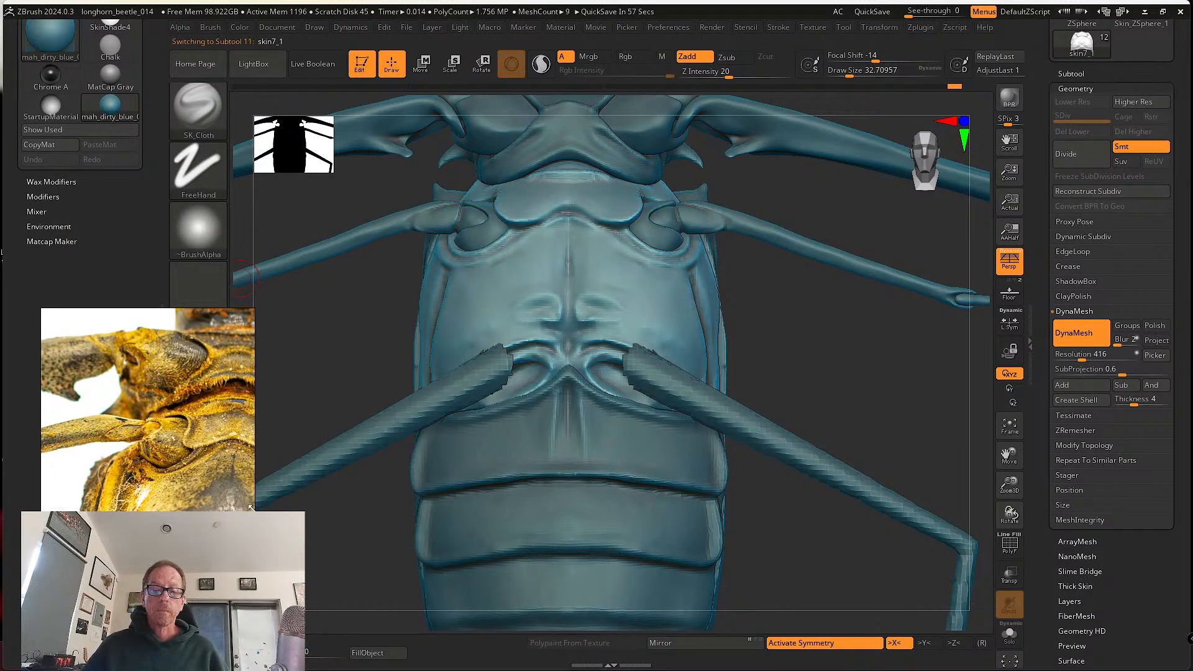
left_click_drag(250, 508, 328, 630)
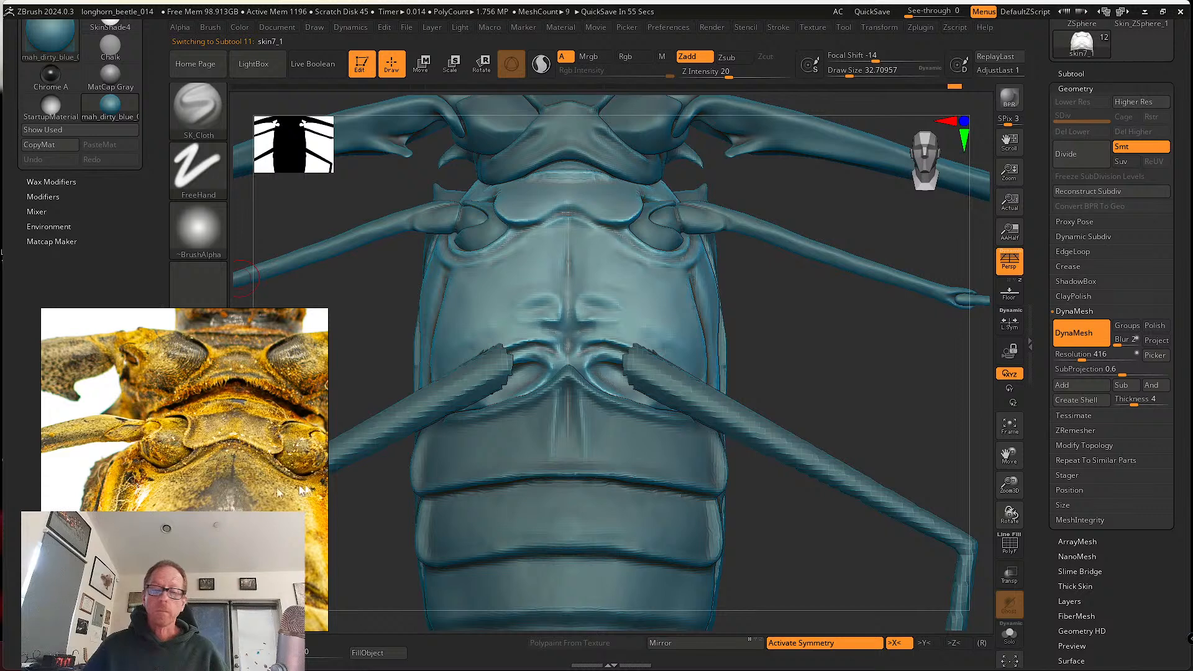
left_click_drag(777, 368, 755, 418, "alt")
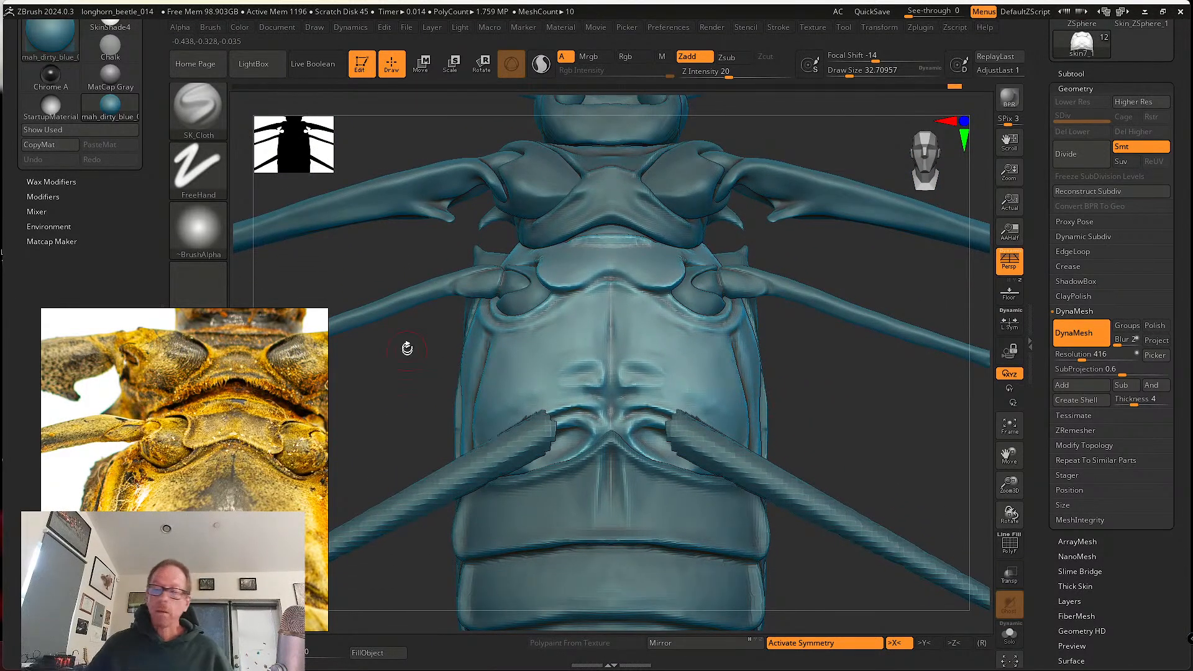
left_click_drag(230, 505, 204, 456)
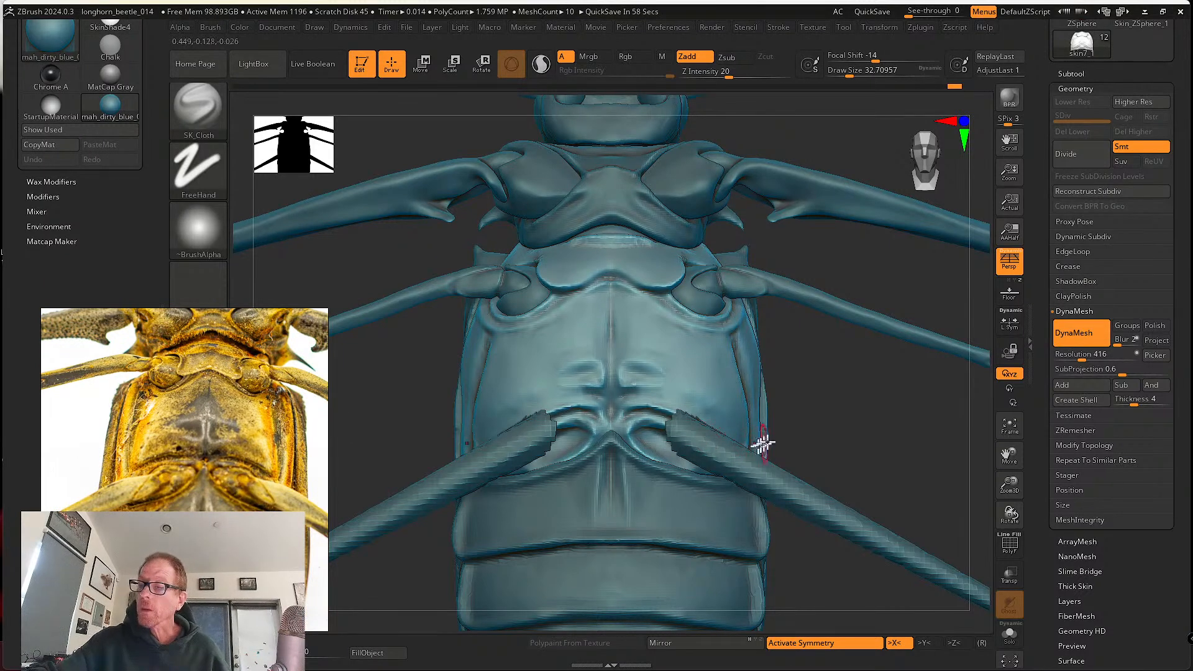
- Save the project as the new version longhorn_beetle_015
left_click(407, 30)
left_click(509, 66)
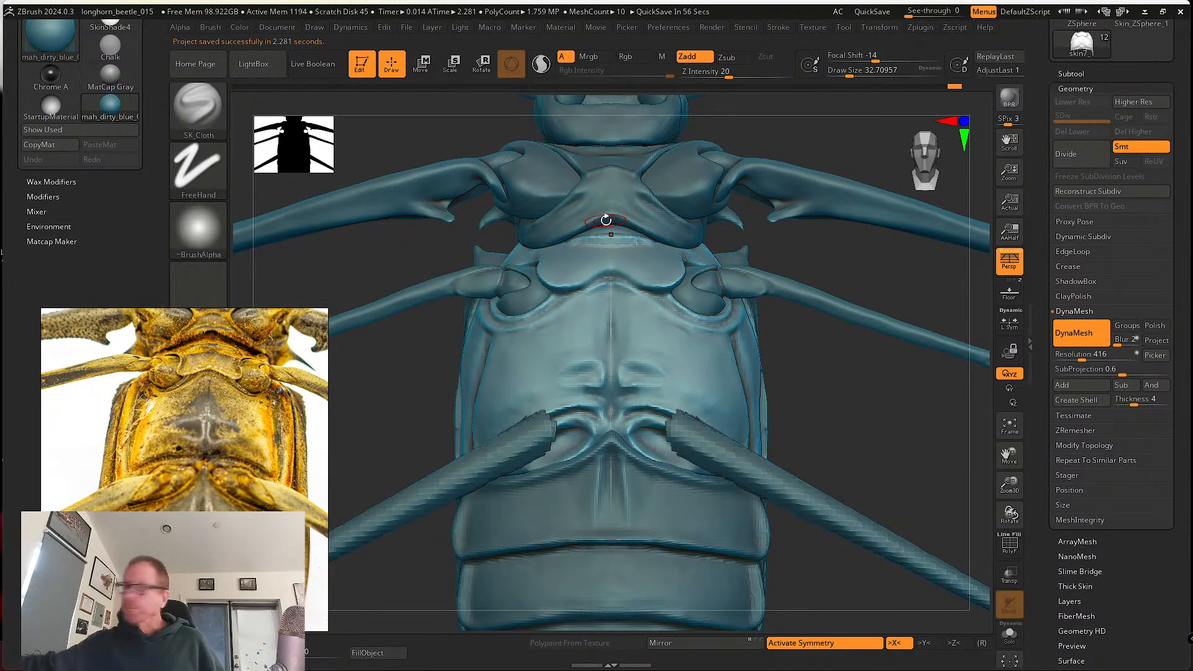
- Select the hind legs subtool and convert it to a DynaMesh at resolution 128
scroll(605, 221, "up", 2)
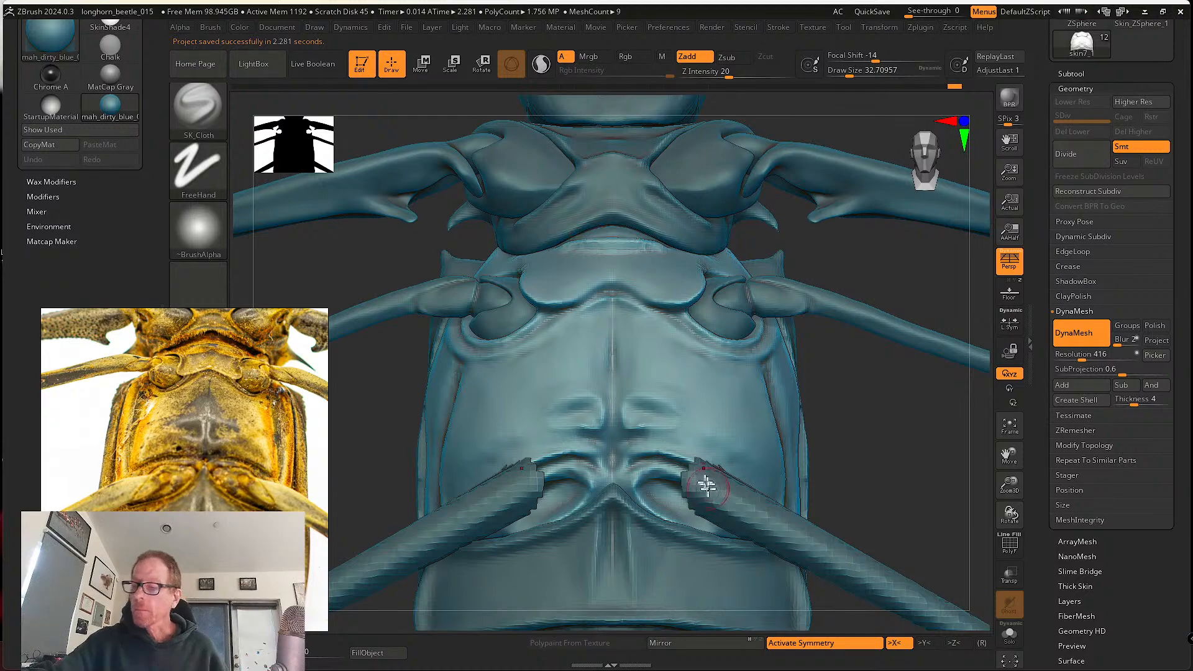
left_click(737, 472, "alt")
scroll(749, 494, "down", 3)
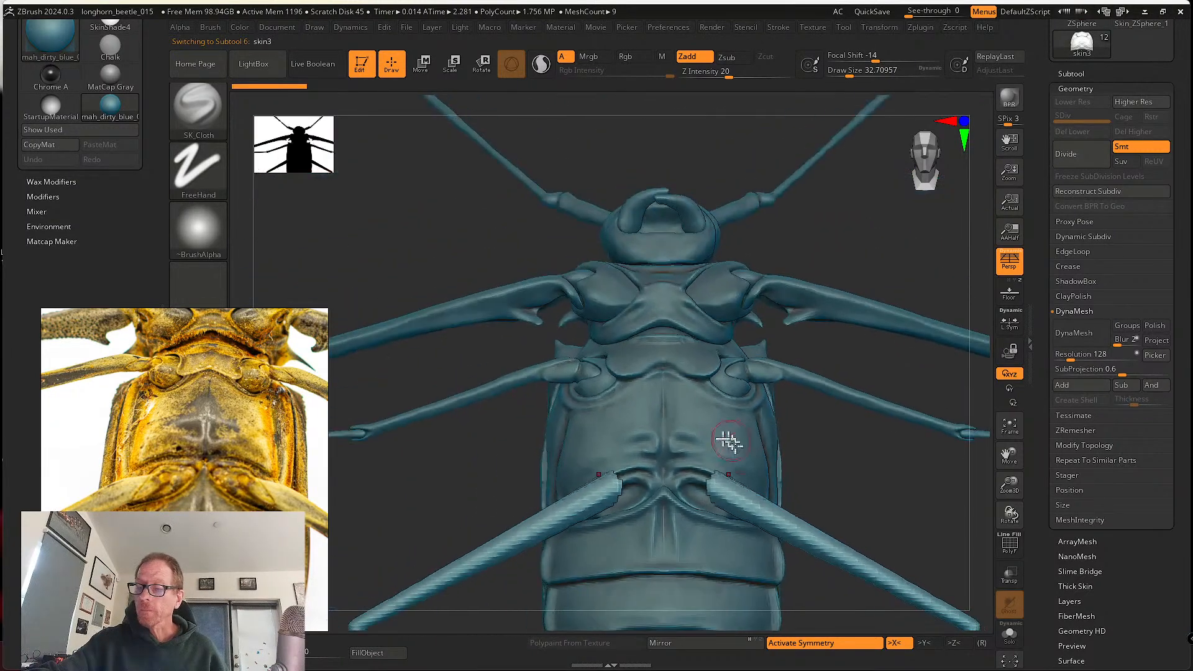
left_click_drag(820, 488, 896, 465, "alt")
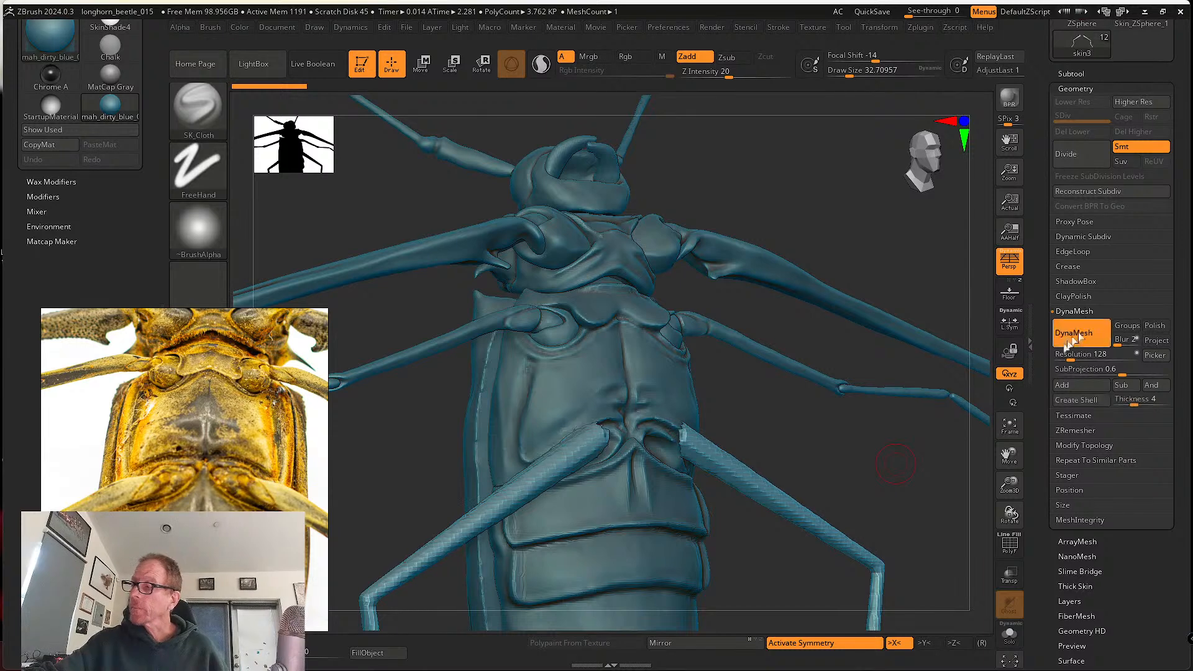
mouse_move(817, 463)
left_mouse_down()
mouse_move(852, 458)
mouse_move(759, 463)
mouse_move(879, 501)
mouse_move(884, 442)
mouse_move(864, 447)
left_mouse_up()
key("shift")
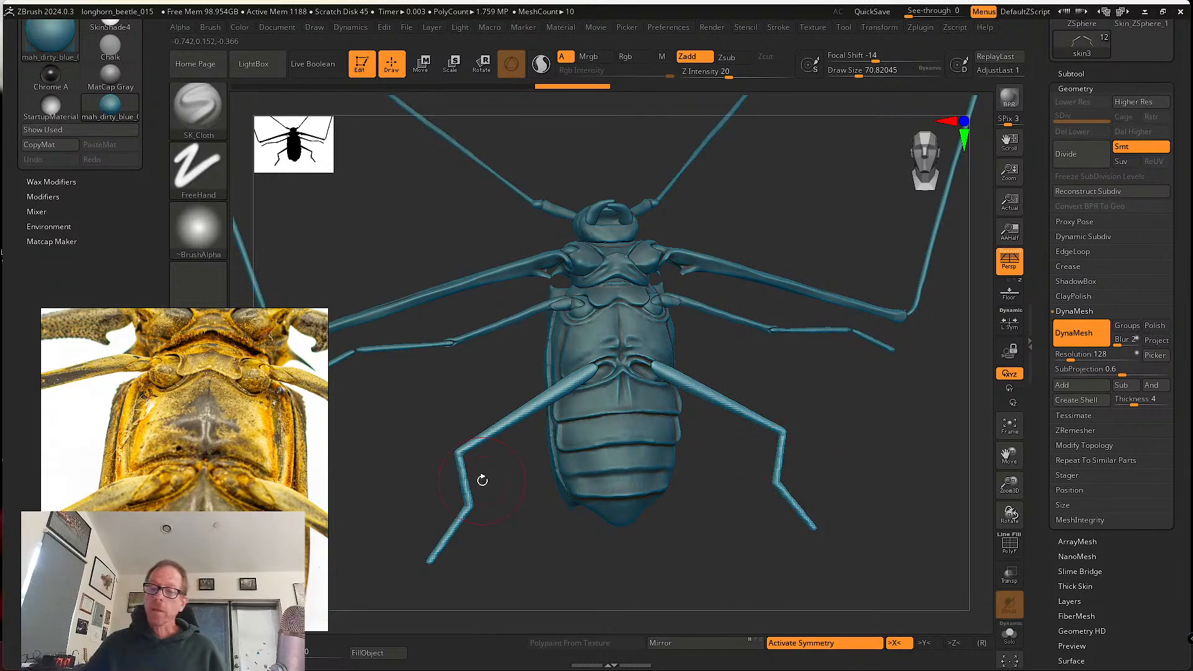
- Reframe the reference photo on the hind leg and where it joins the body
scroll(215, 479, "down", 5)
scroll(215, 489, "up", 4)
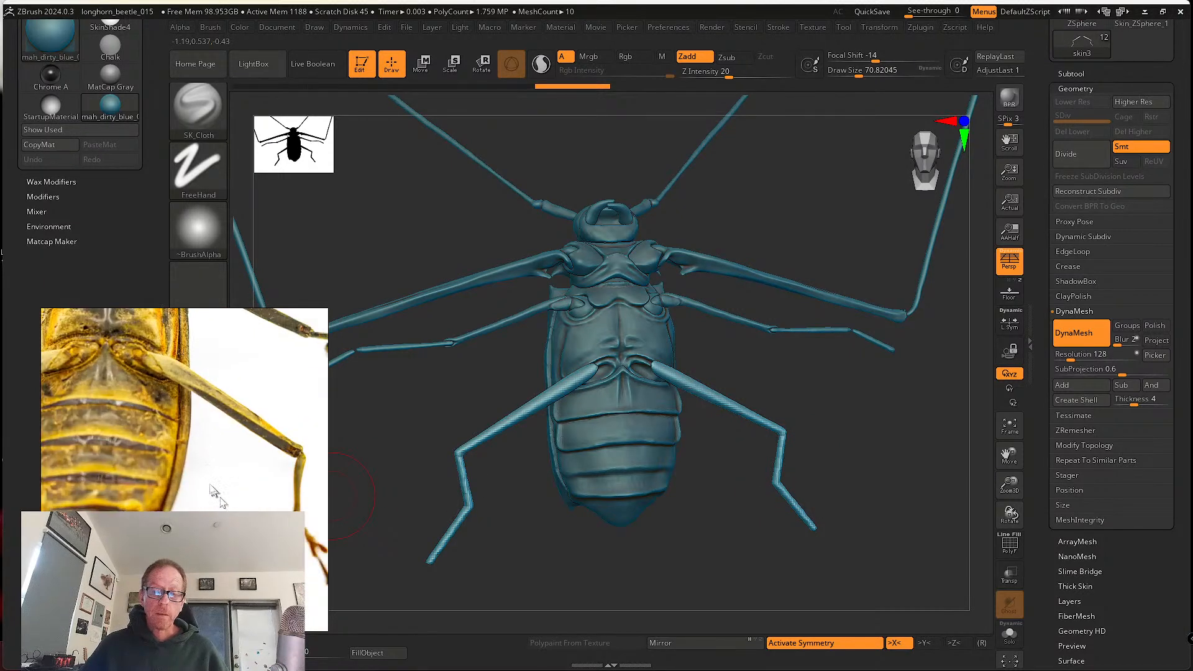
scroll(215, 491, "up", 3)
middle_click_drag(189, 468, 218, 493)
scroll(223, 507, "down", 1)
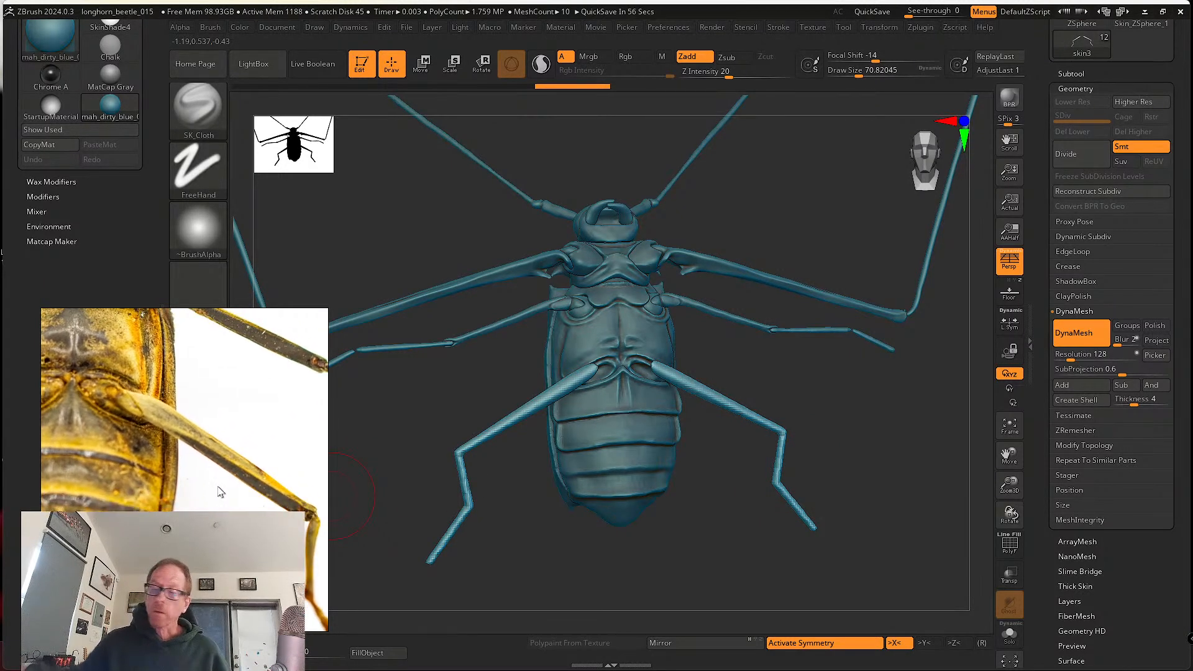
- Show the polygroup wireframe and remesh the hind legs with DynaMesh Groups enabled at resolution 184
left_click(1006, 551)
left_click_drag(924, 530, 856, 428, "alt")
left_click_drag(899, 476, 931, 510, "alt")
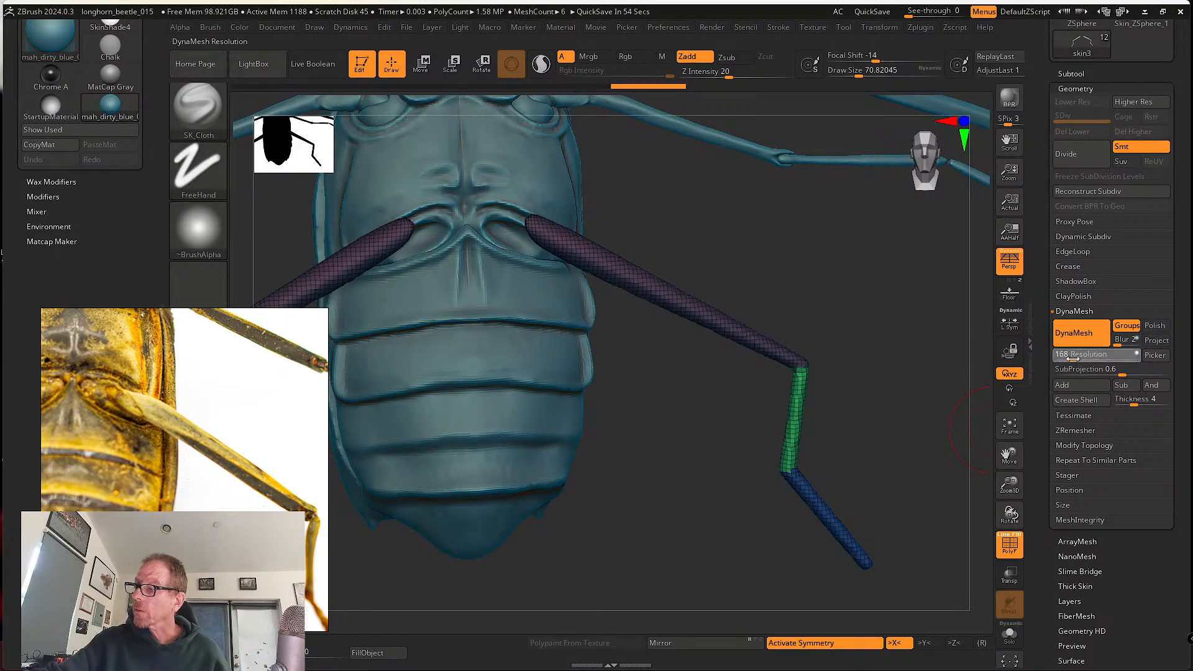
left_click_drag(877, 417, 891, 500, "ctrl")
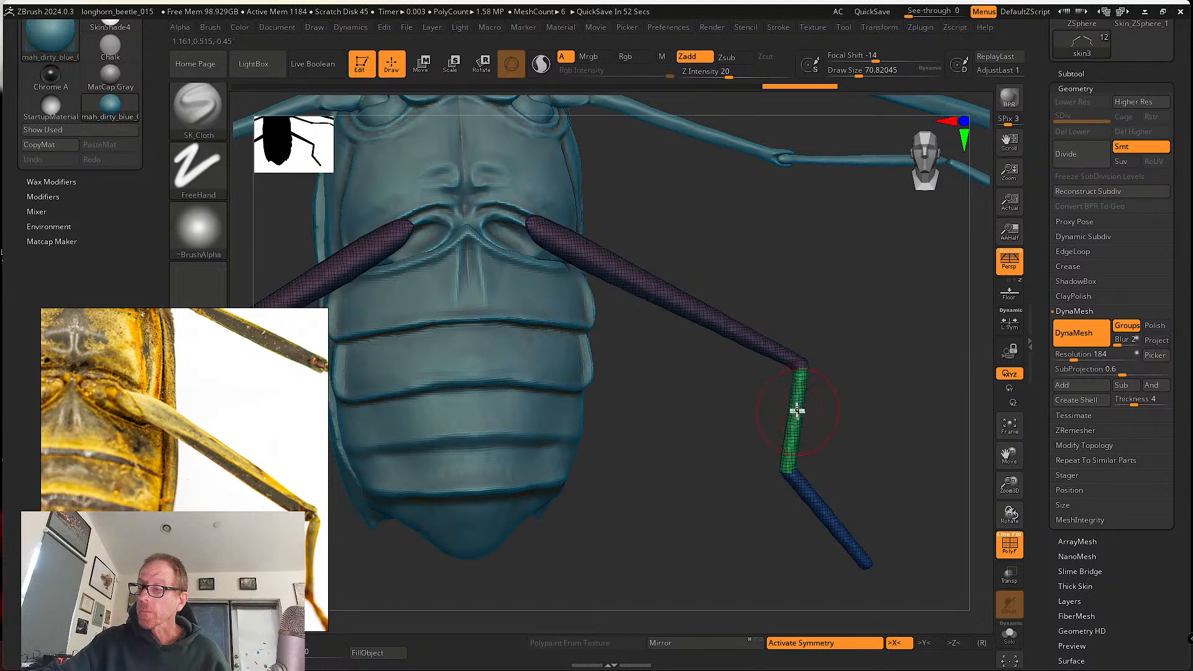
key("shift")
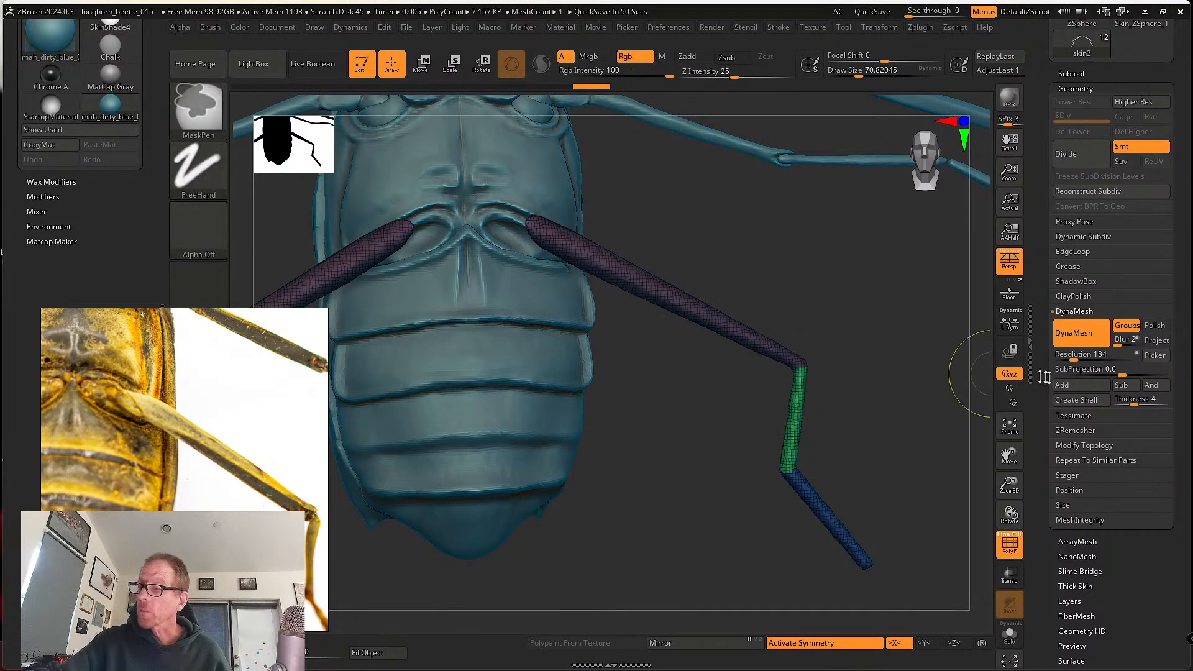
left_click_drag(934, 414, 931, 570, "alt")
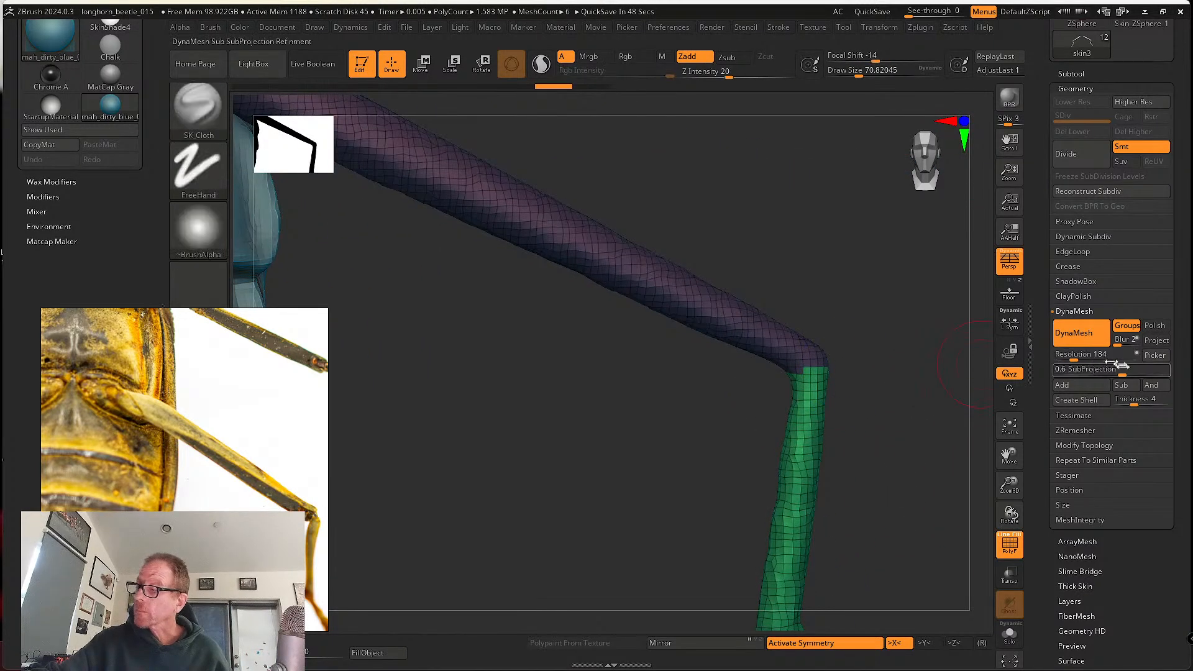
left_click_drag(895, 421, 917, 502, "ctrl")
left_click_drag(787, 398, 914, 535)
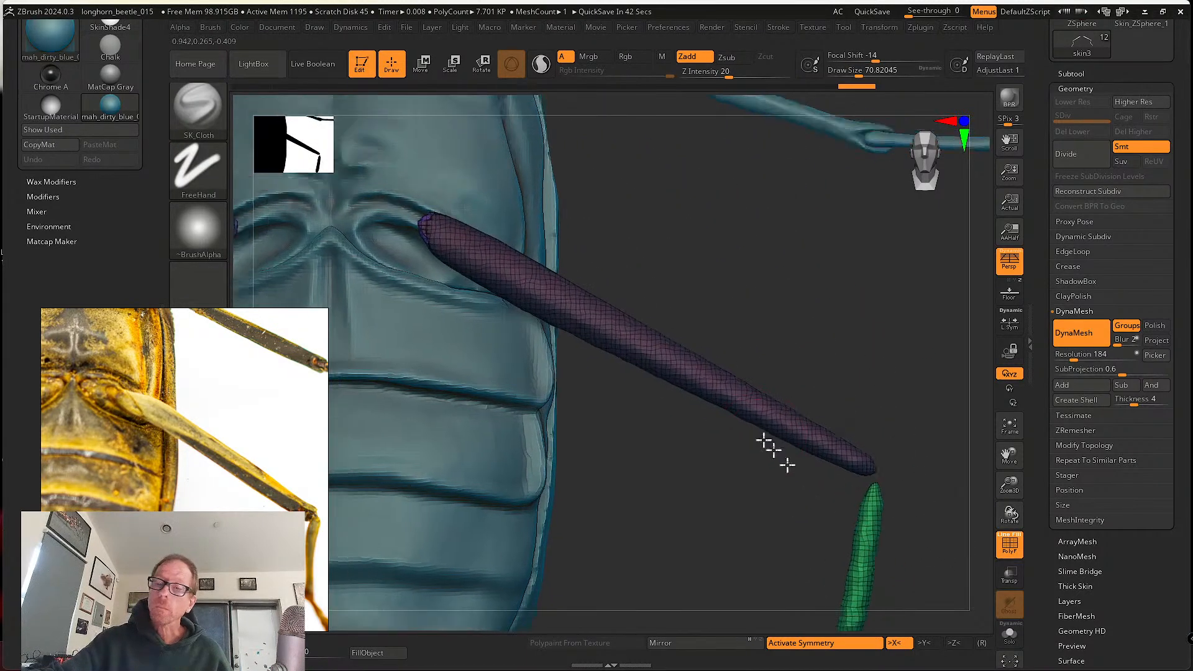
- Swell the violet inner end pieces of the hind legs at their sockets with the Inflat brush
left_click_drag(770, 453, 895, 578, "alt")
right_click_drag(661, 420, 700, 485, "alt")
right_click_drag(635, 452, 745, 345)
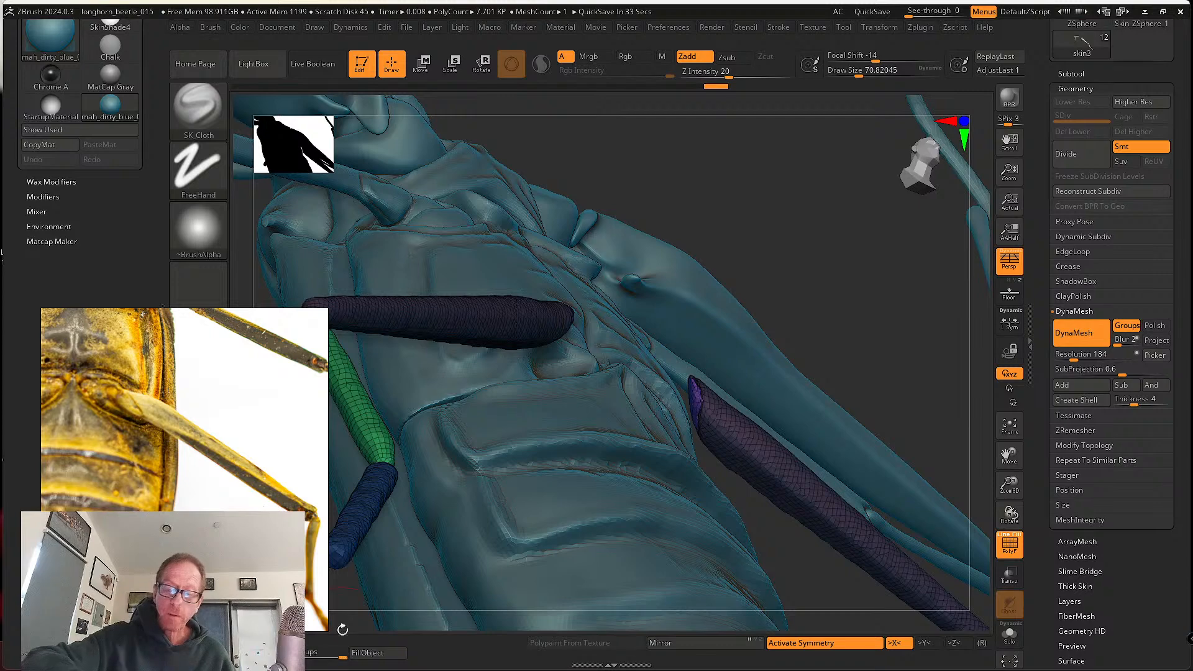
left_click(198, 107)
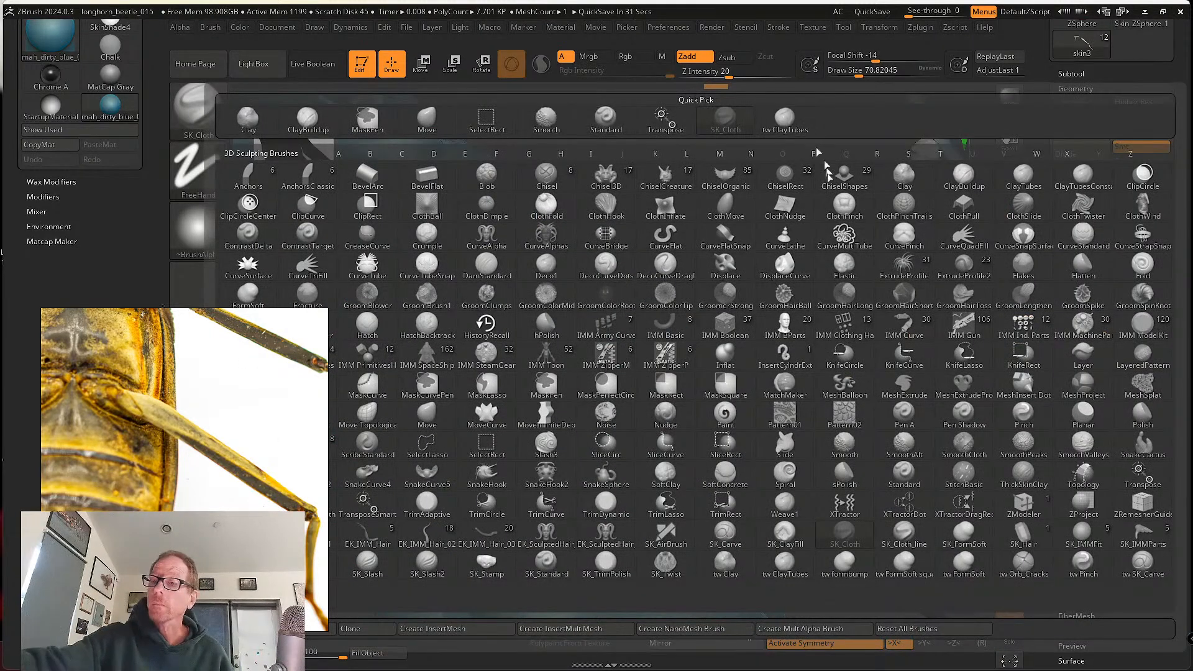
left_click(725, 359)
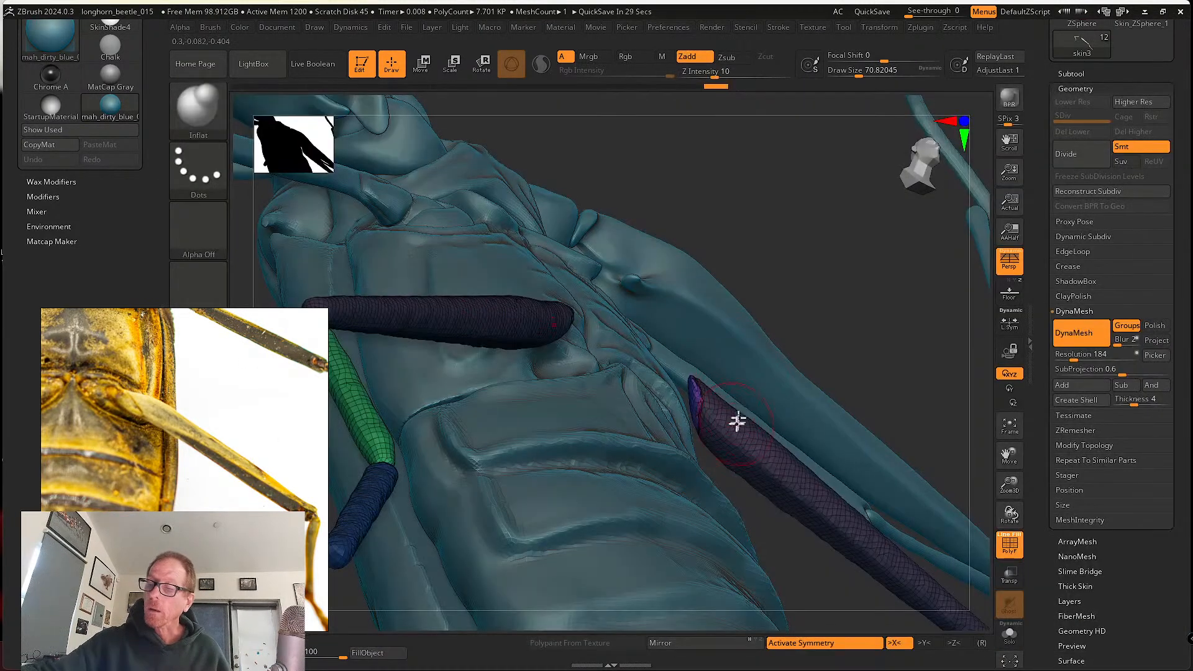
right_click_drag(709, 404, 679, 386)
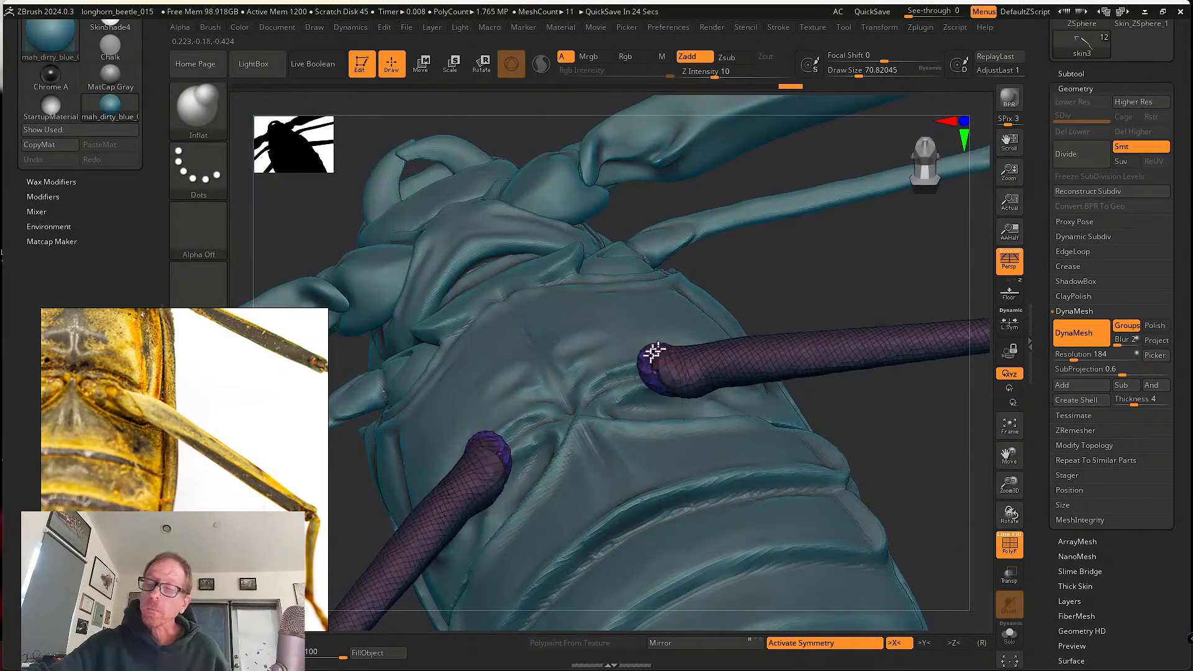
mouse_move(713, 386)
right_mouse_down()
mouse_move(707, 414)
mouse_move(682, 400)
mouse_move(648, 397)
mouse_move(649, 407)
mouse_move(700, 394)
mouse_move(608, 386)
right_mouse_up()
- Shape the violet hind leg bases to fit into their body sockets with the Move brush
left_click(208, 115)
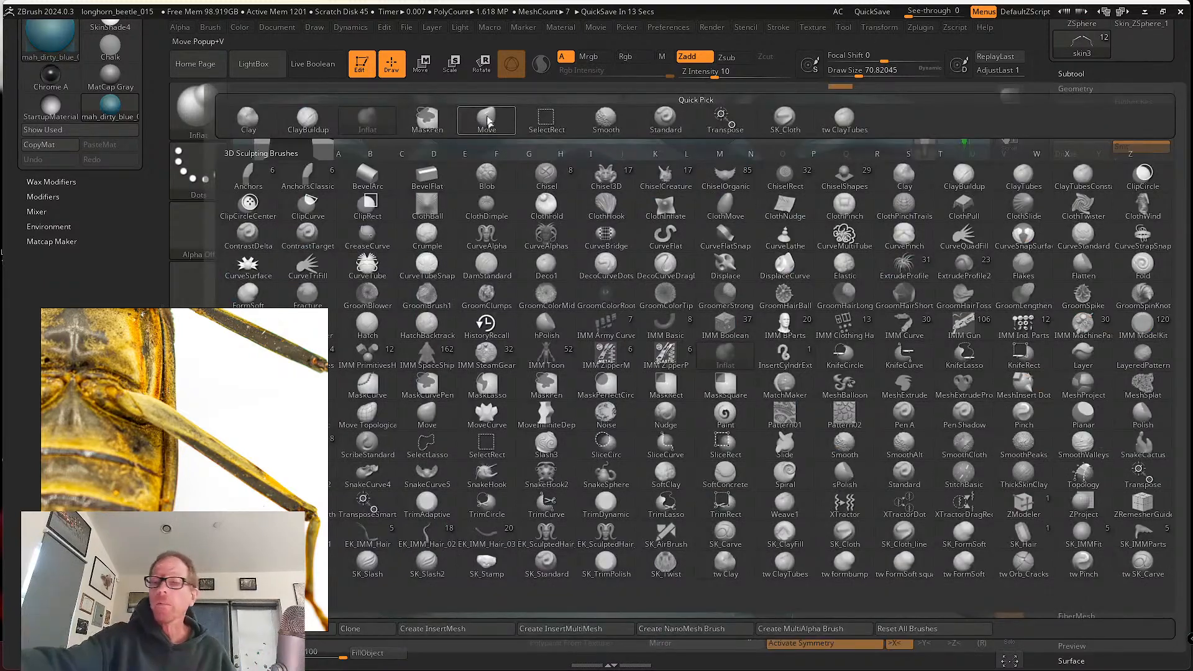
left_click(487, 119)
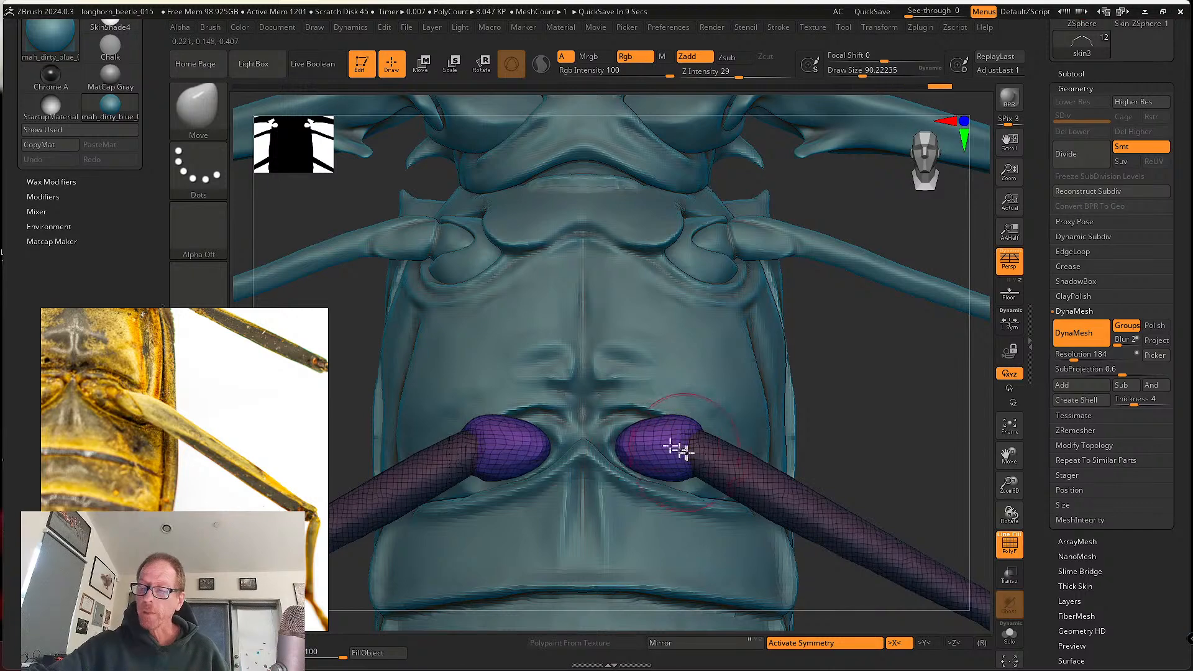
right_click_drag(678, 449, 691, 510)
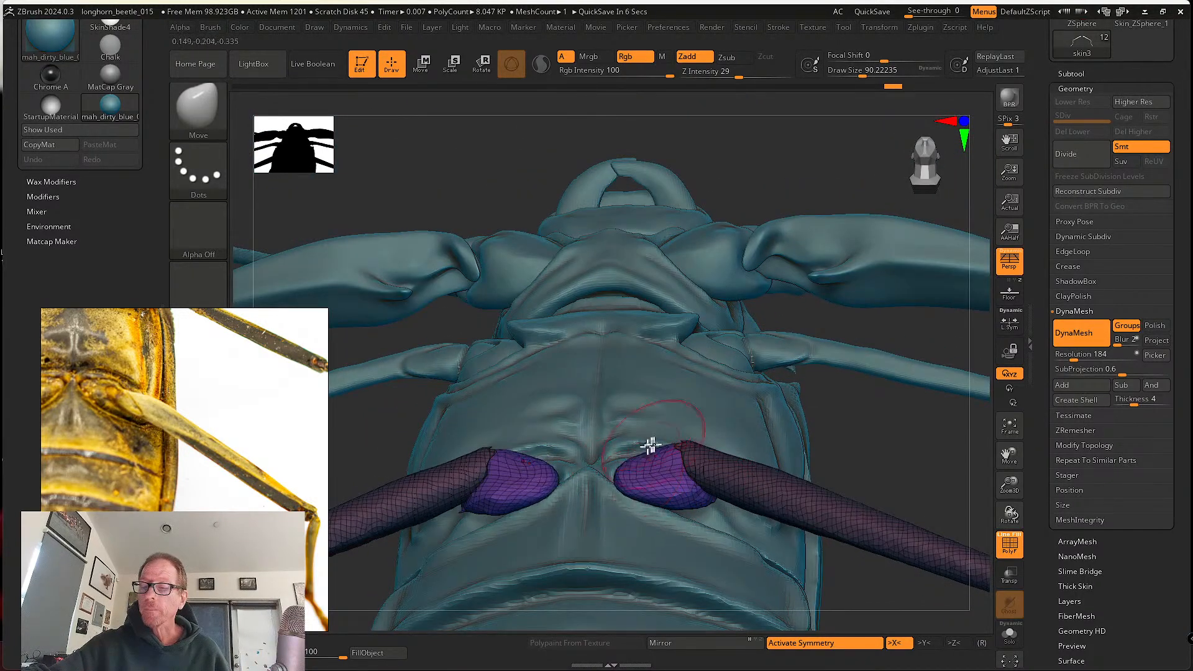
right_click_drag(651, 445, 645, 448)
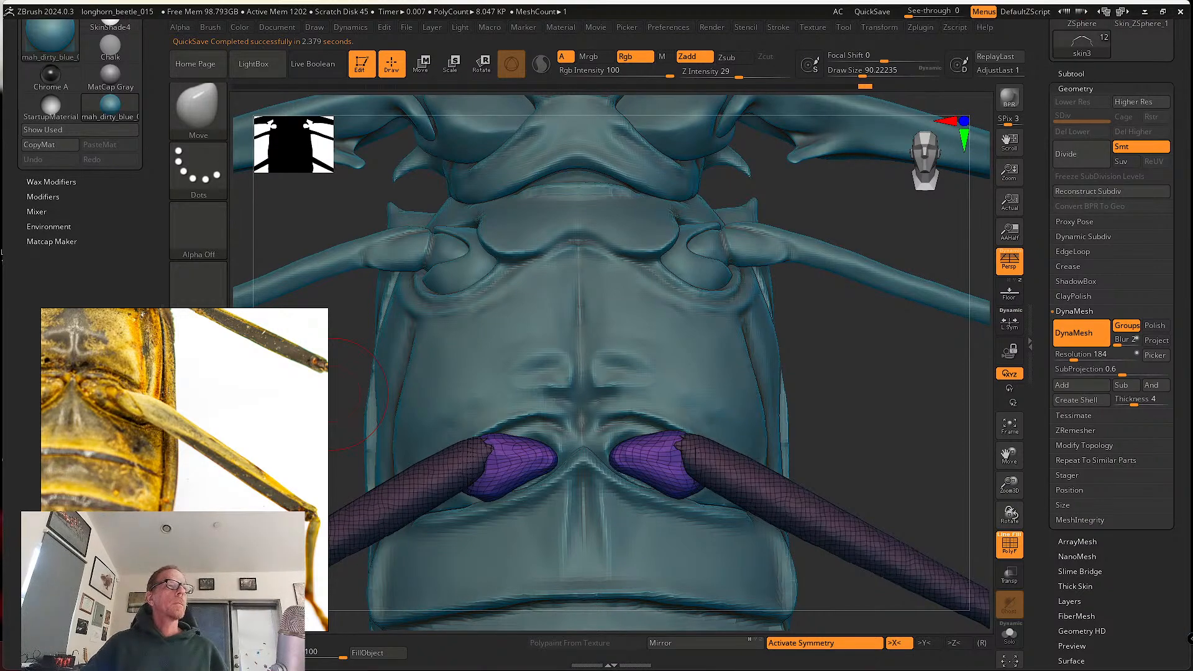
- Switch to the web browser's bloopatone.com portfolio gallery and open the Coenosia atra fly model project
left_click_drag(0, 125, 539, 10)
scroll(1074, 340, "down", 3)
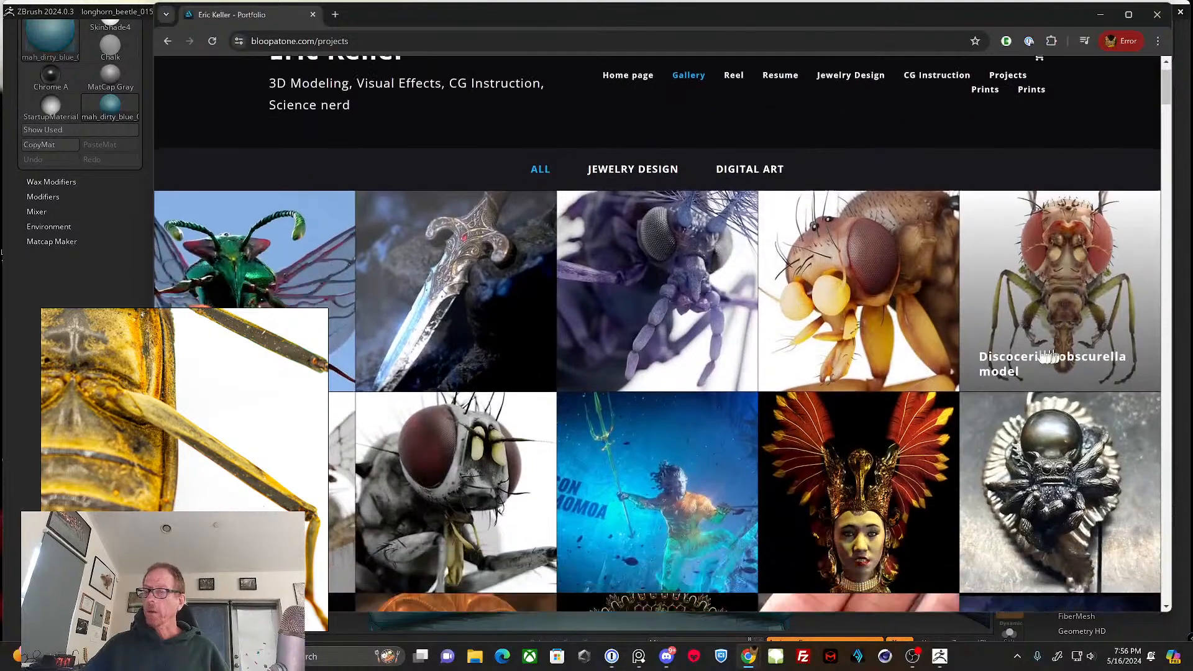
scroll(103, 355, "down", 3)
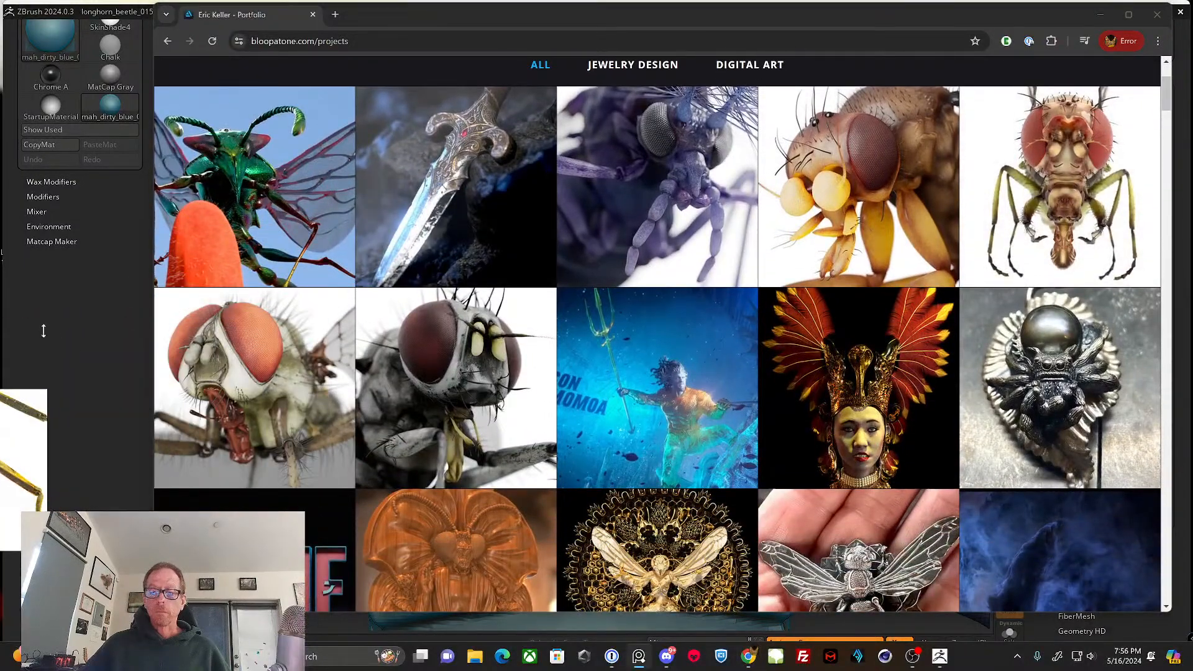
left_click(506, 419)
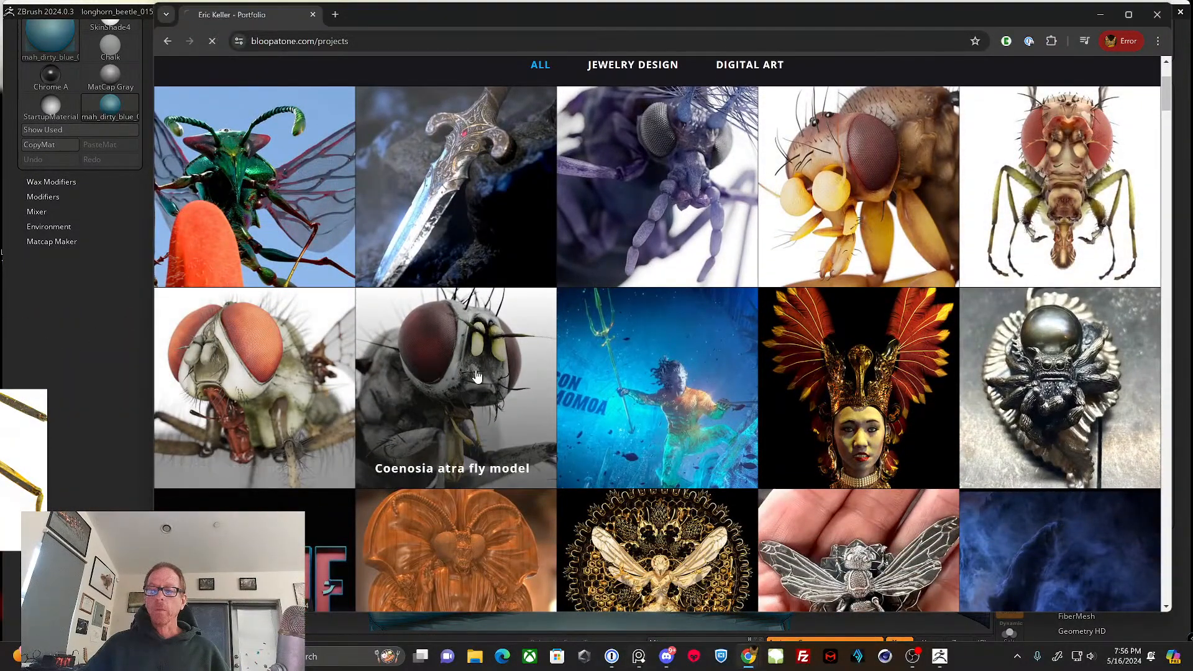
- Examine the Coenosia atra fly renders from the side, front and top, including the leg attachments
scroll(491, 364, "down", 15)
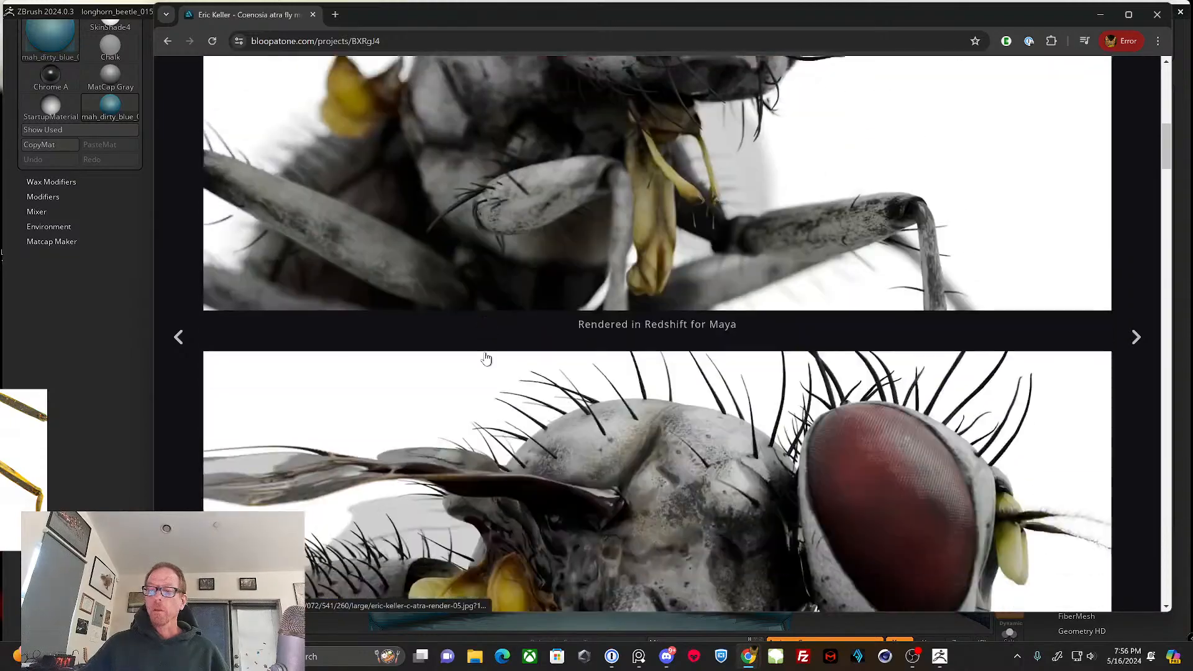
scroll(486, 361, "down", 7)
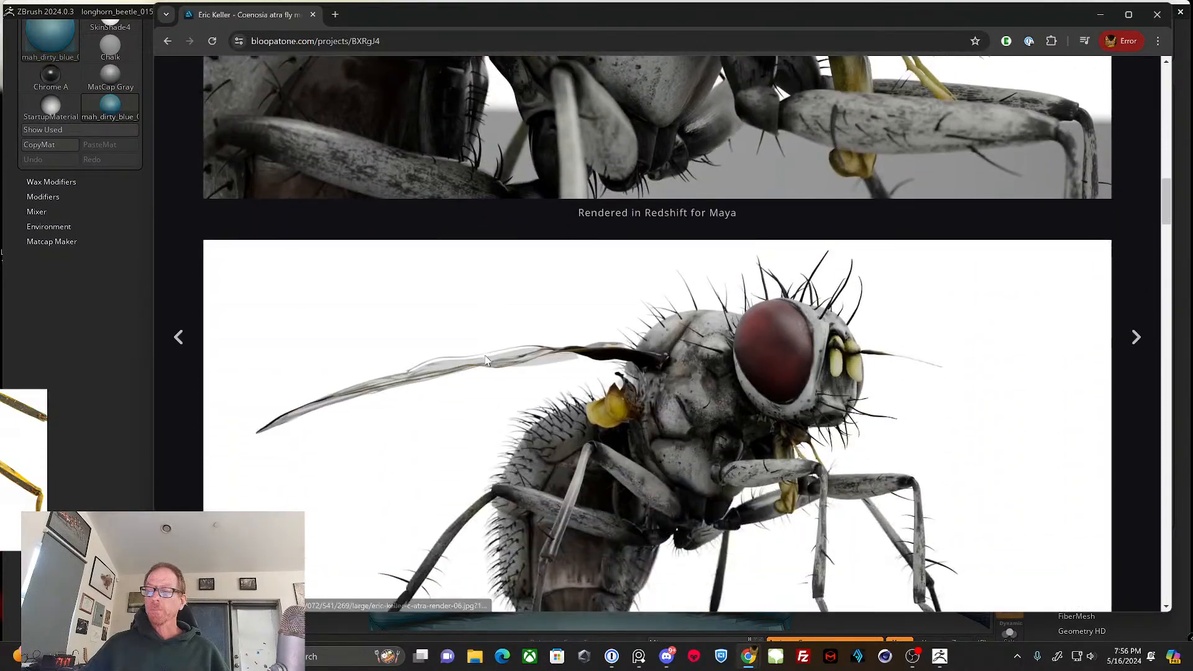
scroll(484, 368, "down", 20)
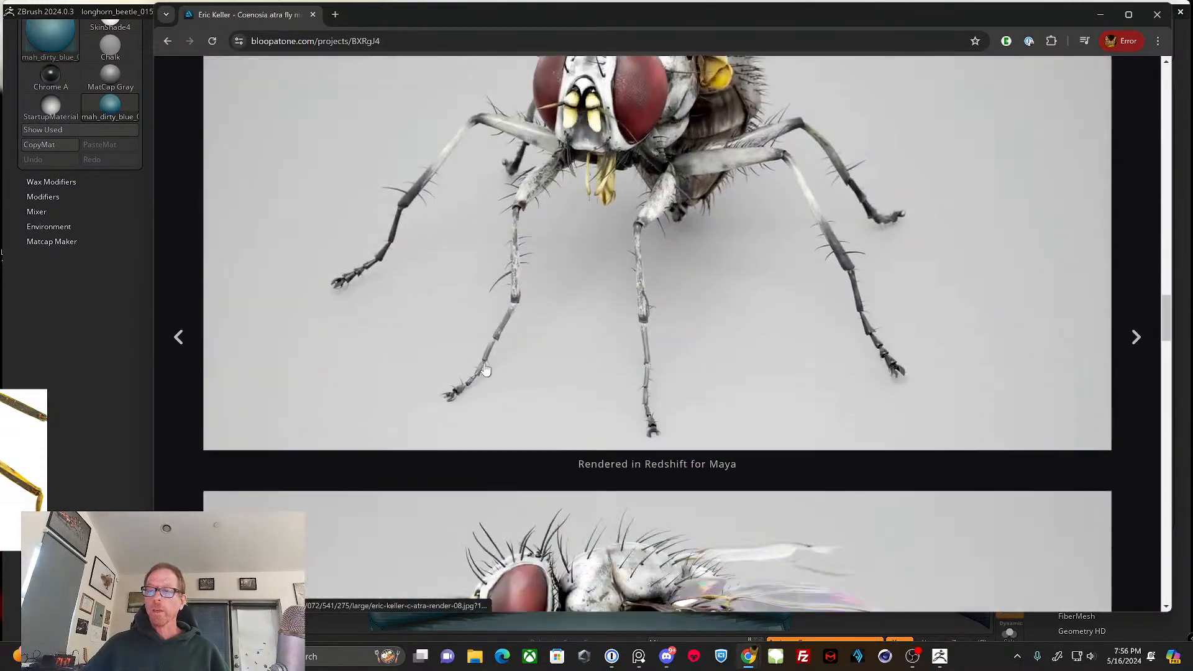
scroll(481, 370, "up", 15)
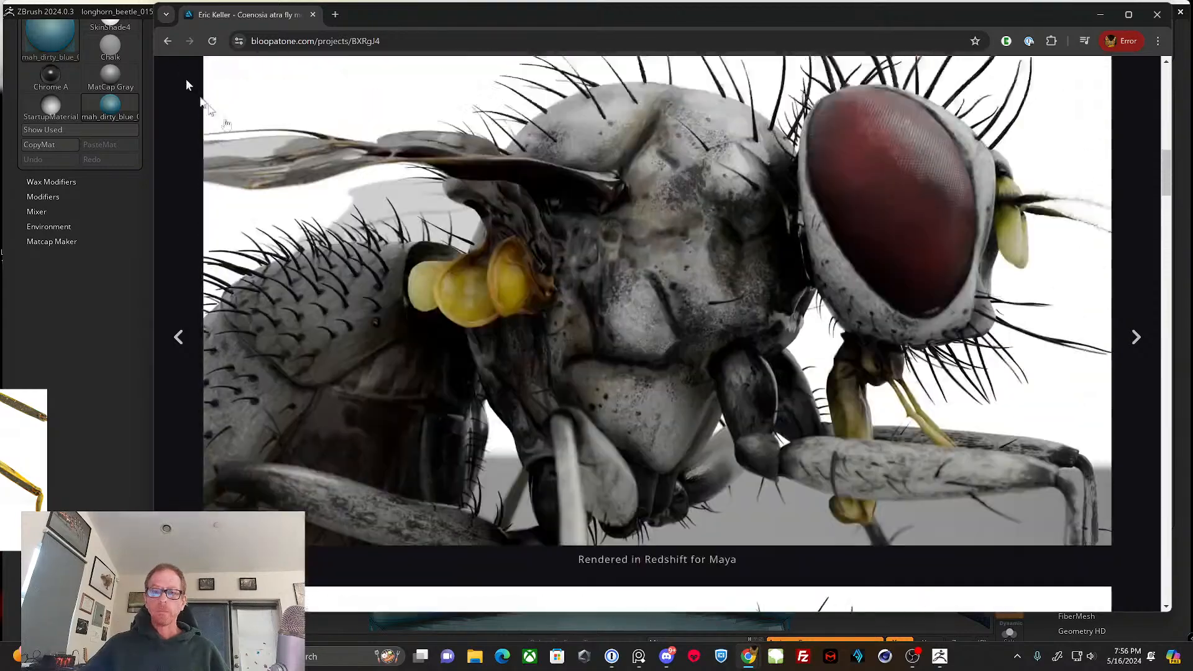
scroll(427, 247, "down", 9)
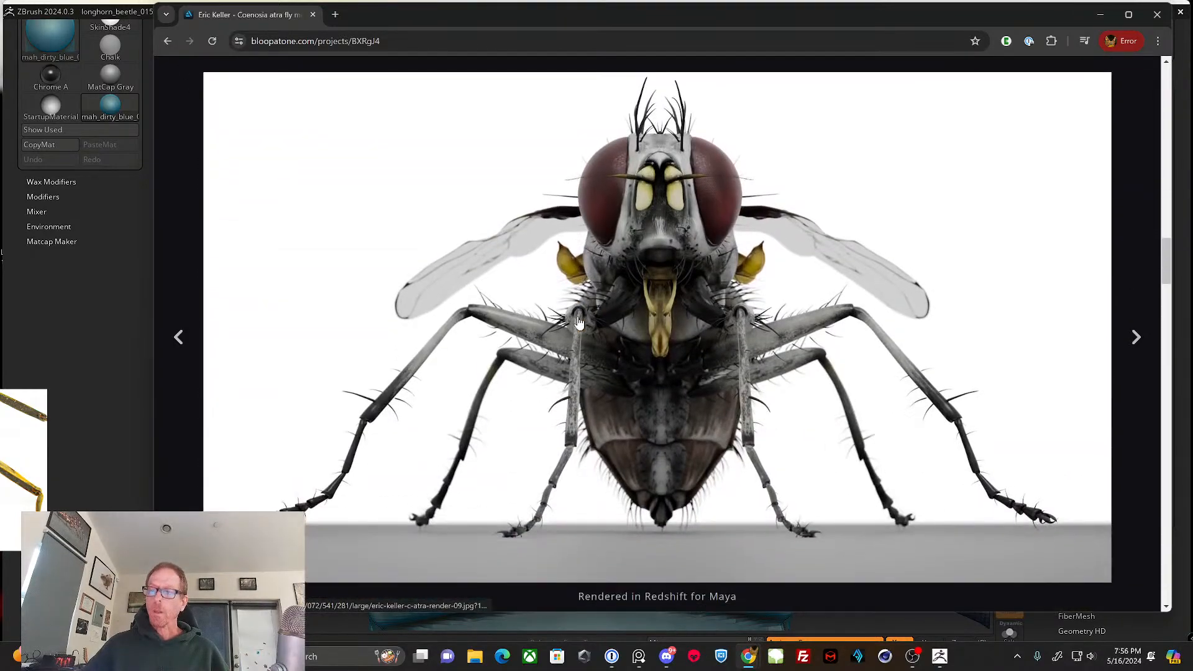
scroll(578, 324, "down", 5)
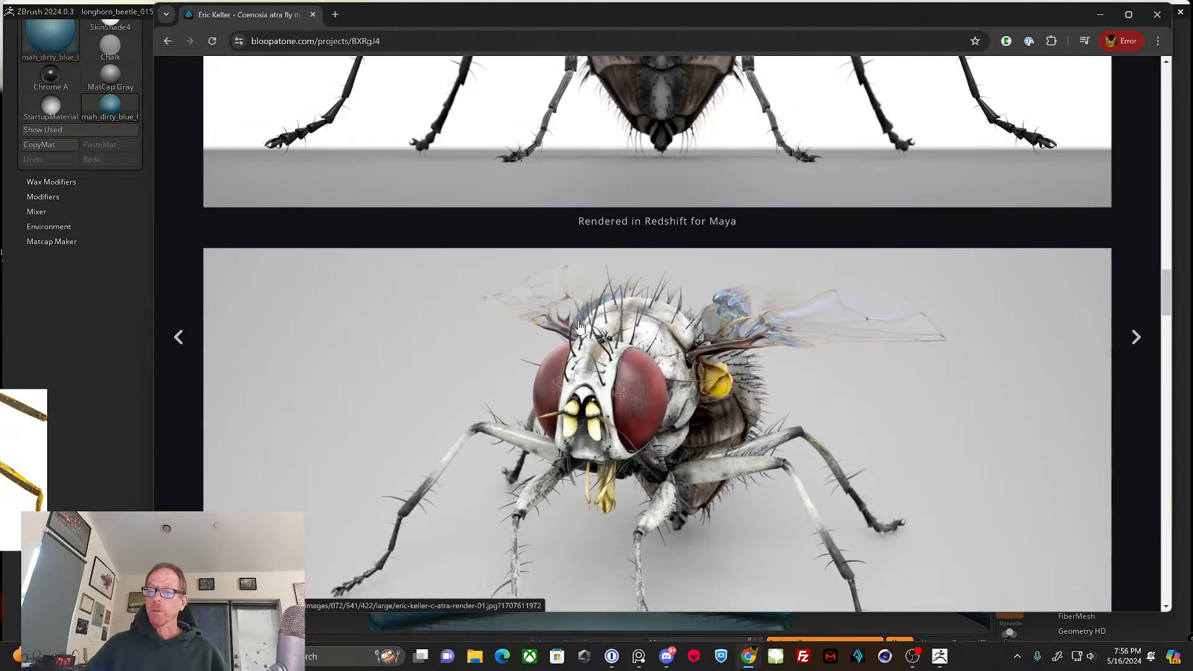
scroll(578, 324, "down", 8)
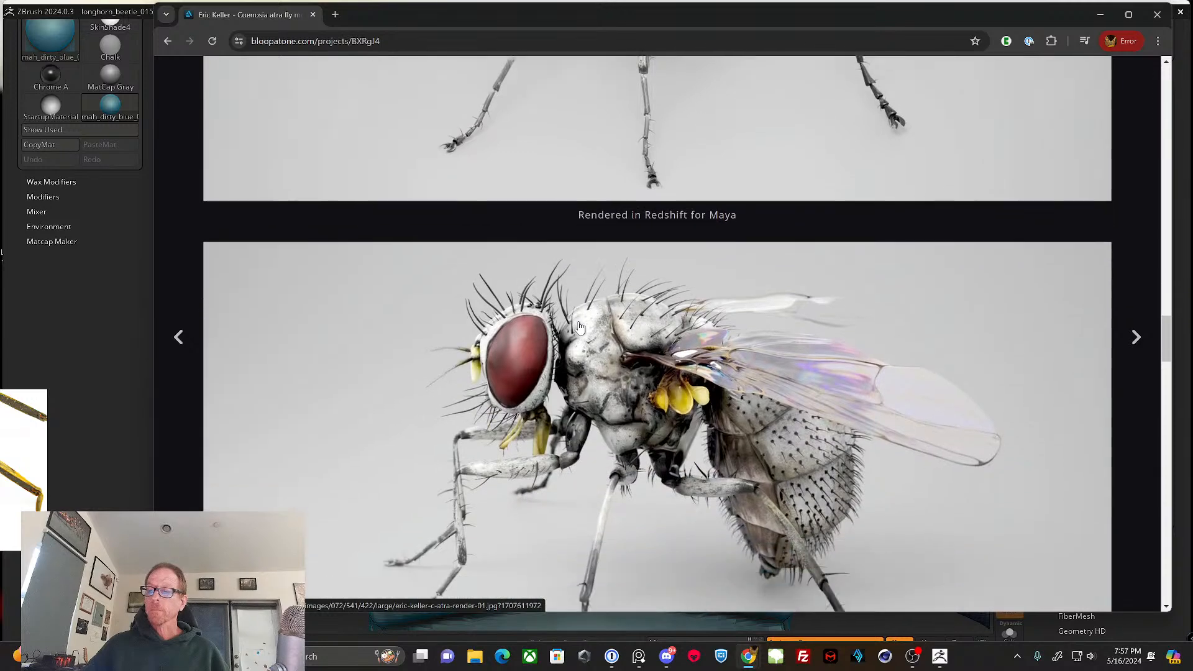
scroll(578, 324, "down", 8)
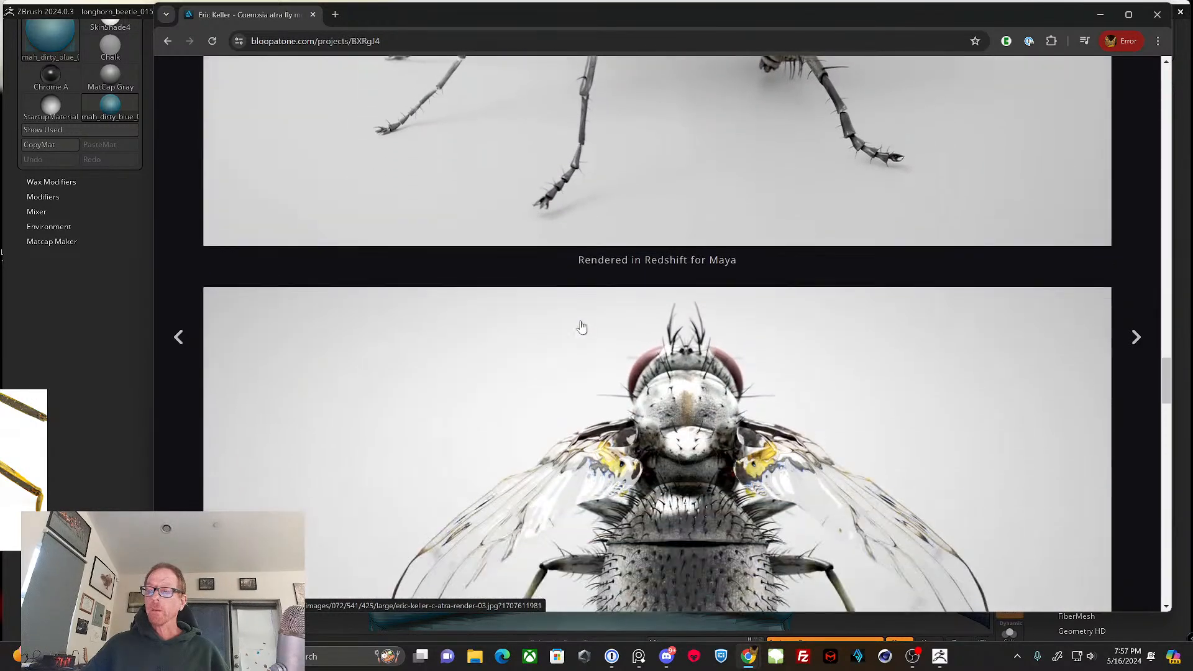
scroll(581, 327, "down", 1)
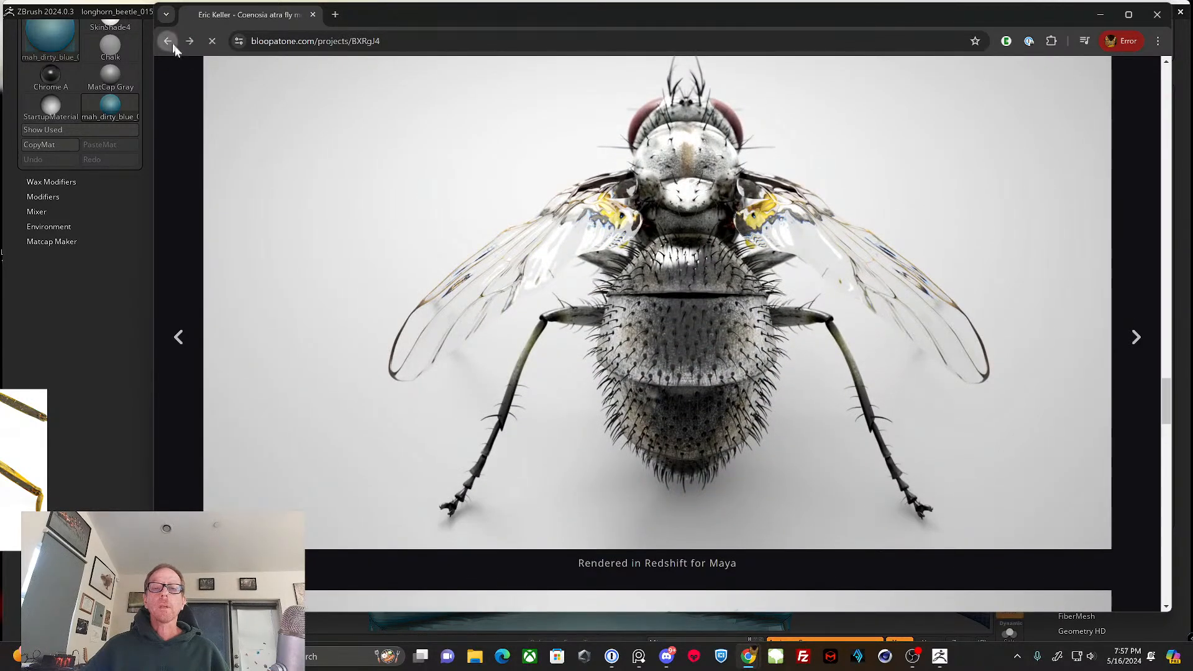
- Return to the project gallery, open the Delia platura model and examine its still renders, including the abdomen and leg-base close-ups
left_click(169, 43)
left_click(414, 367)
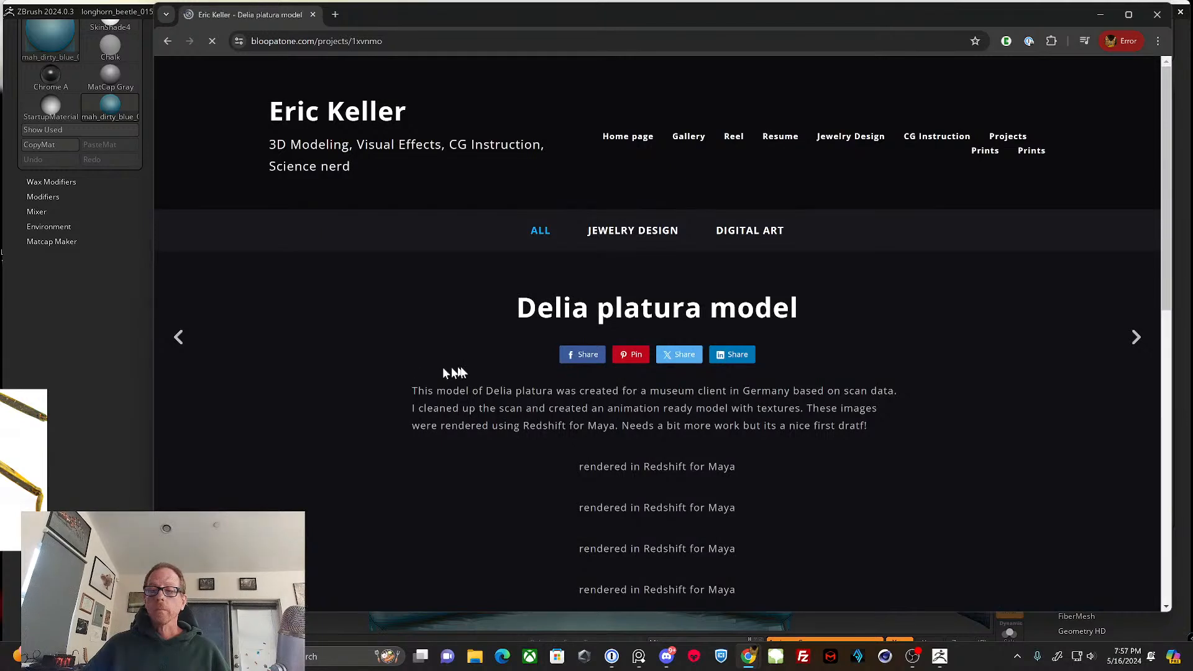
scroll(472, 367, "down", 4)
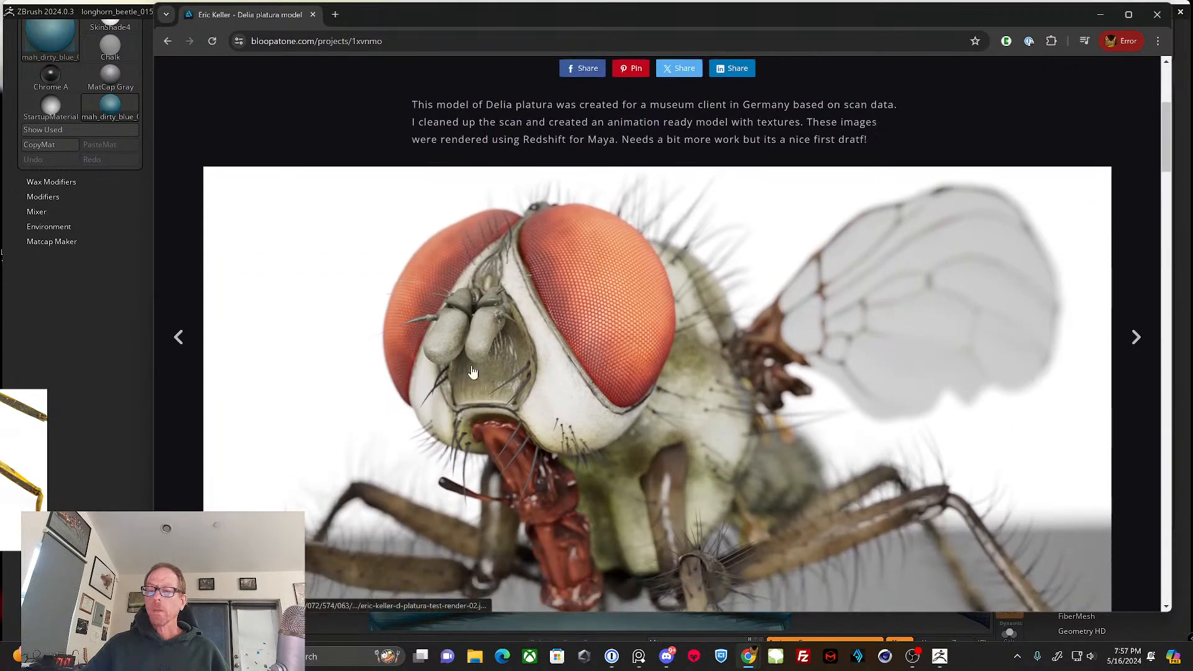
scroll(472, 372, "down", 2)
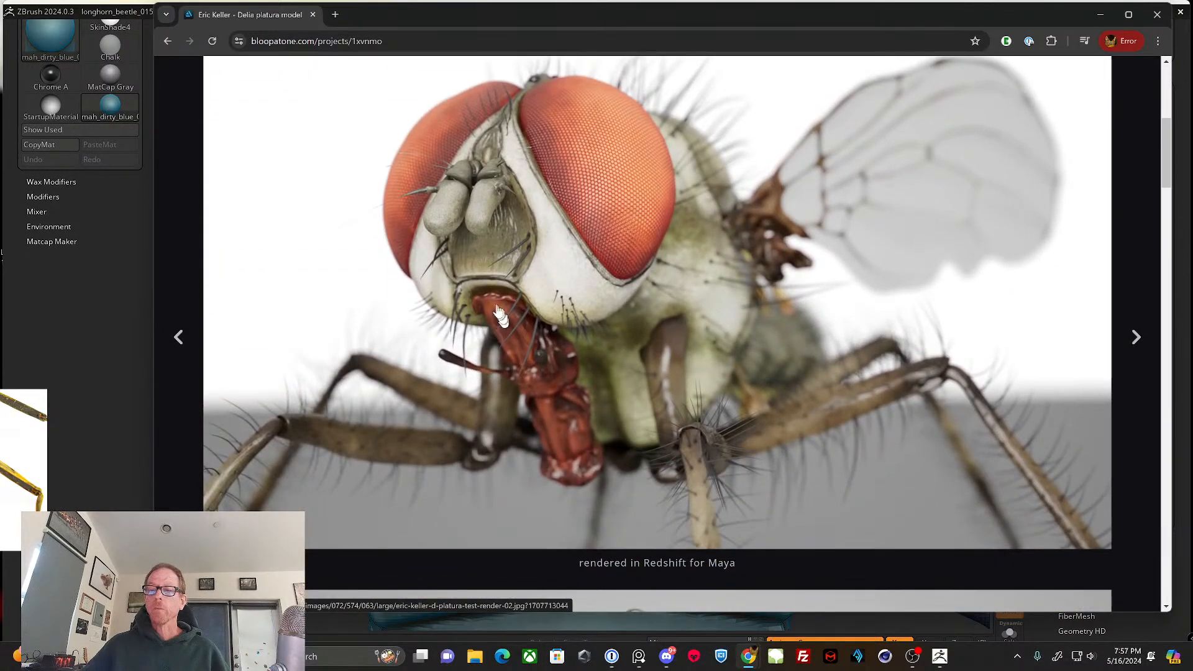
scroll(550, 392, "down", 6)
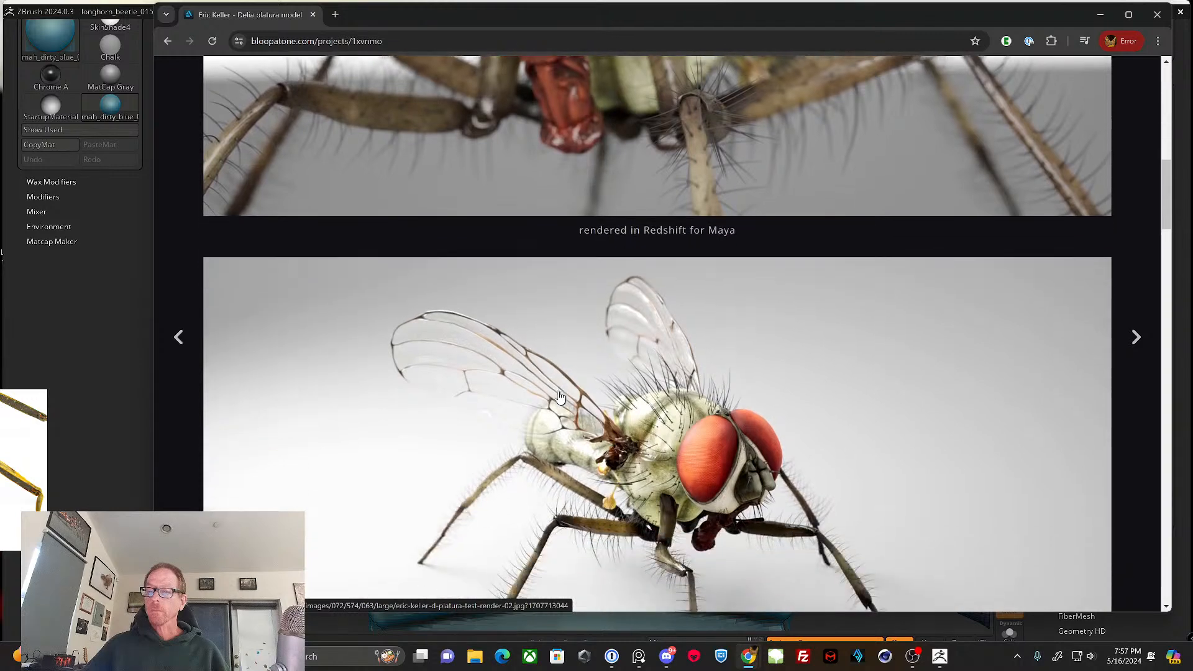
scroll(562, 399, "down", 5)
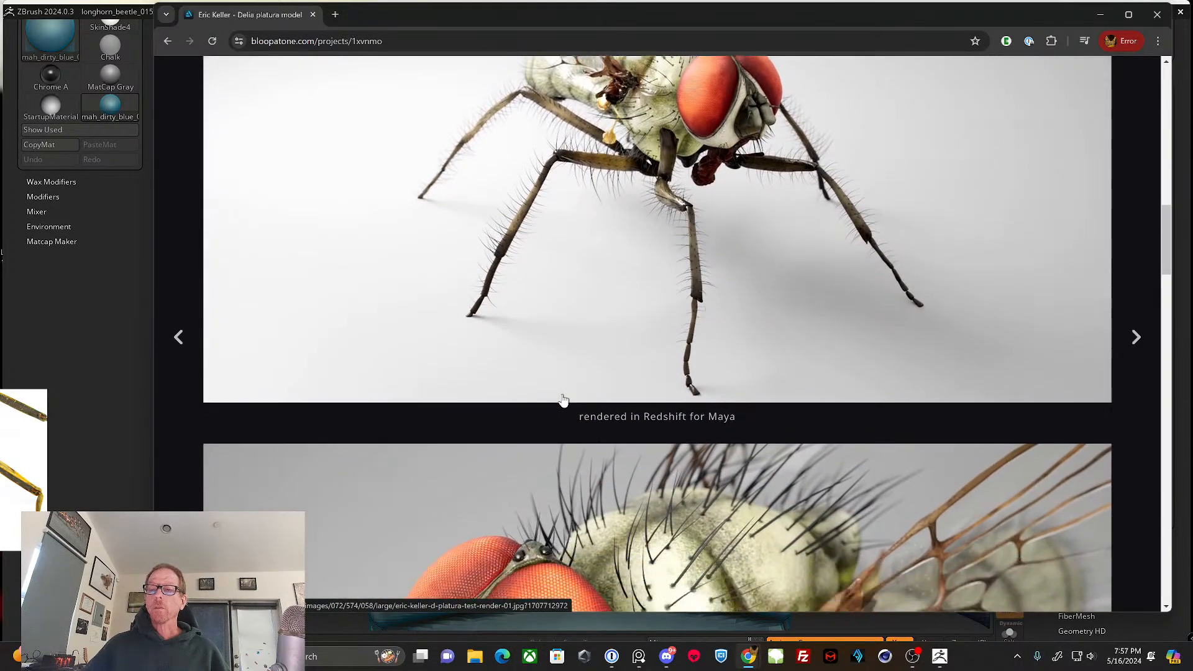
scroll(562, 399, "down", 5)
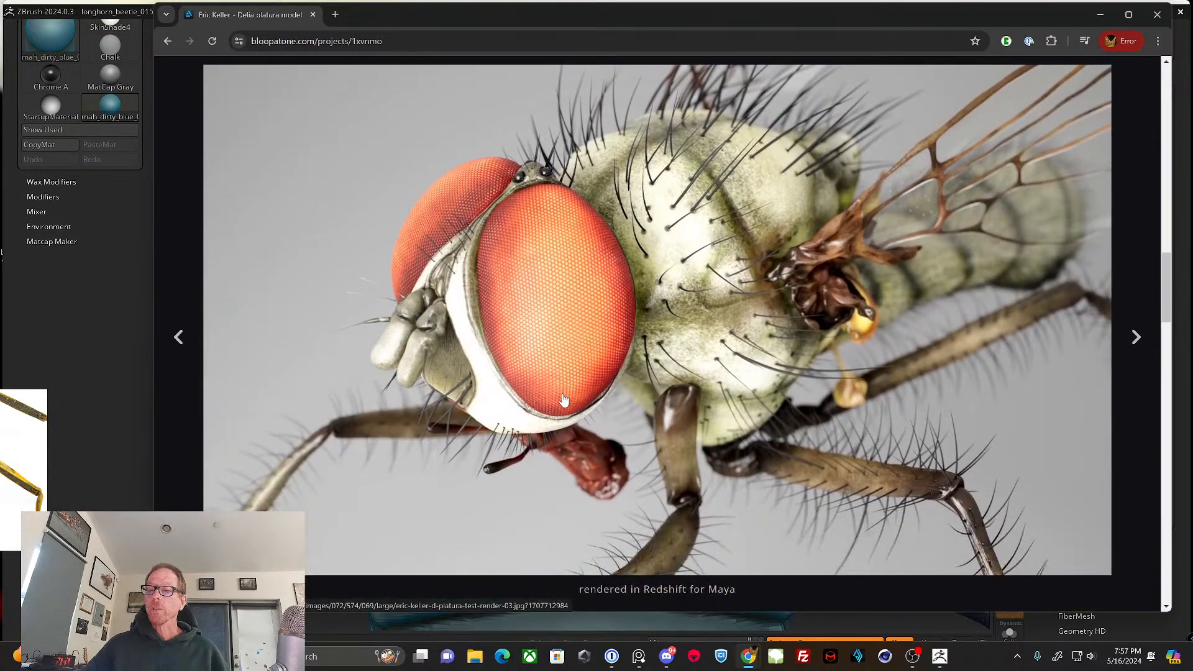
scroll(563, 398, "down", 6)
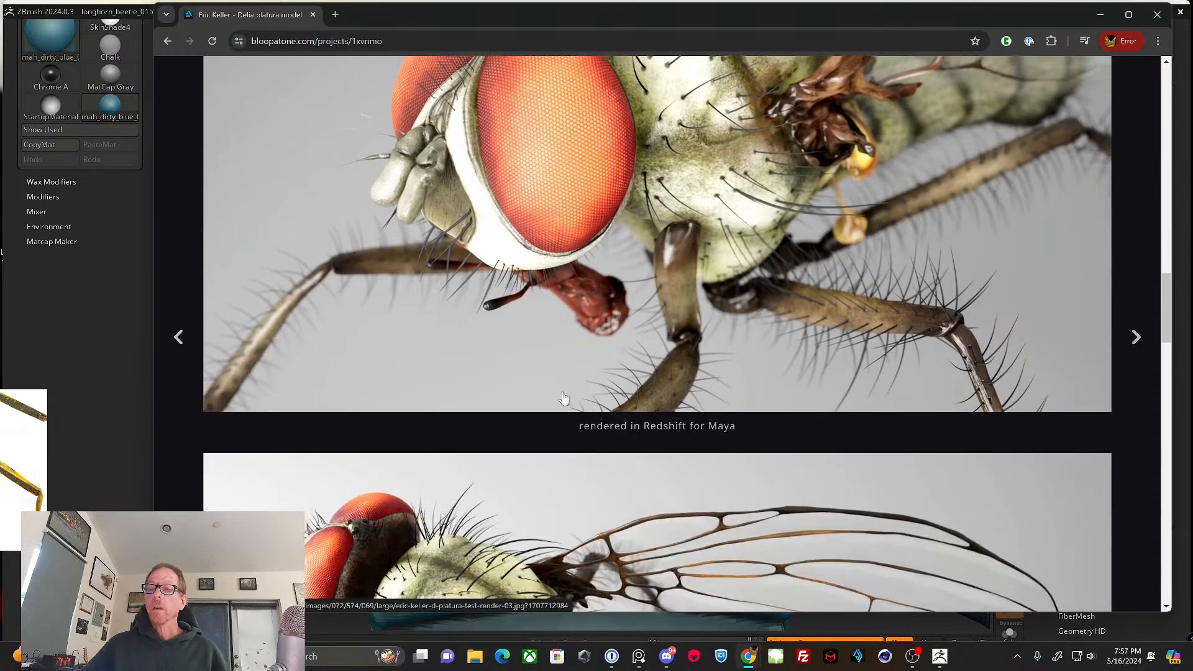
scroll(564, 399, "down", 6)
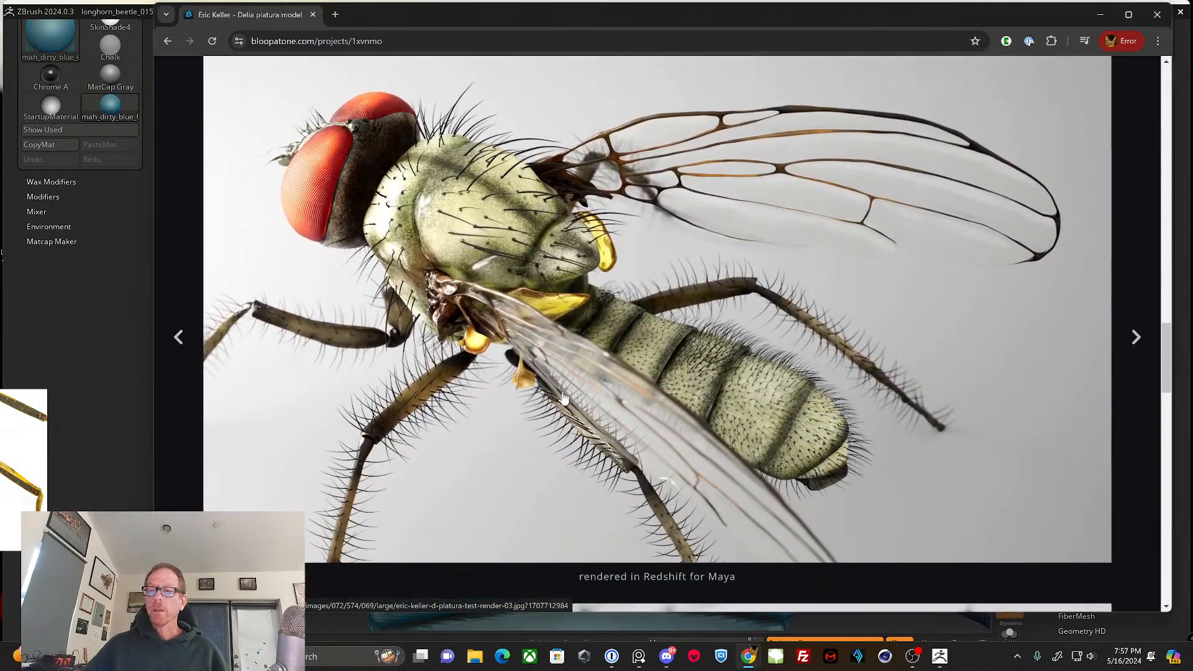
scroll(563, 399, "down", 5)
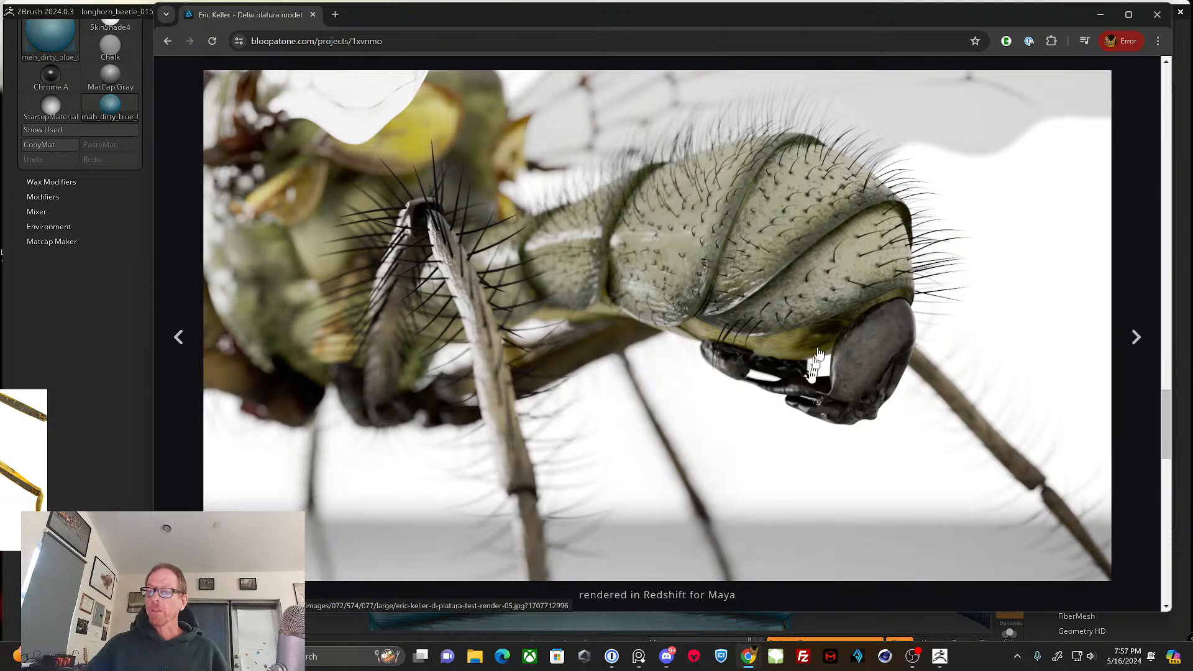
scroll(745, 374, "down", 8)
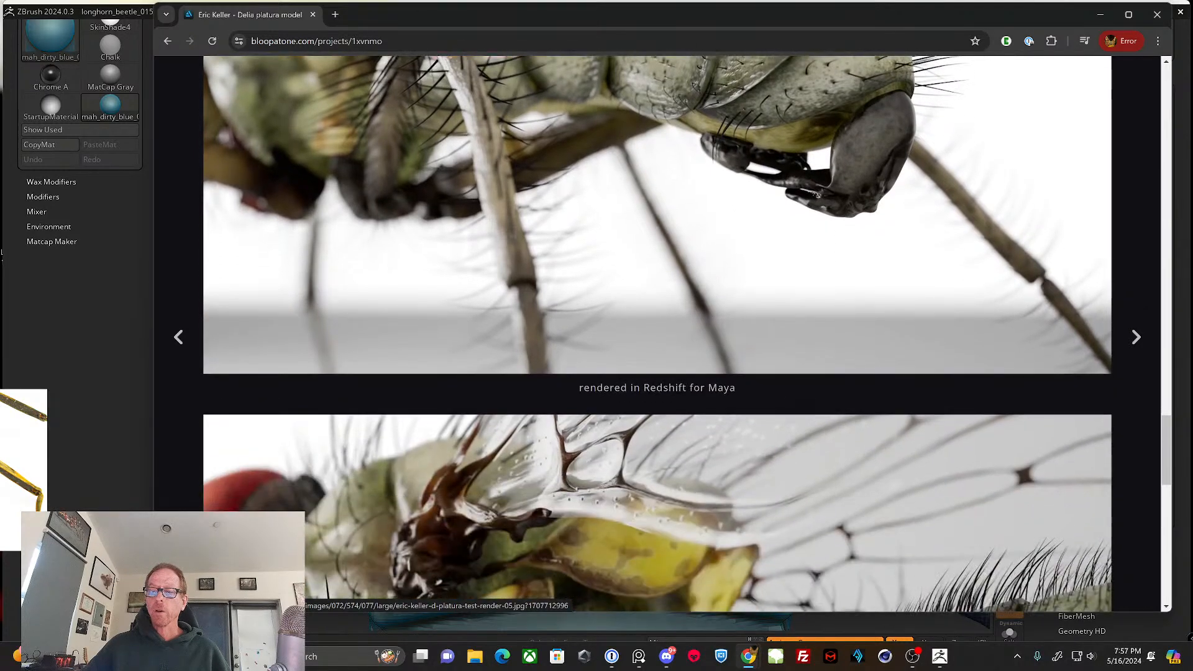
scroll(699, 394, "down", 1)
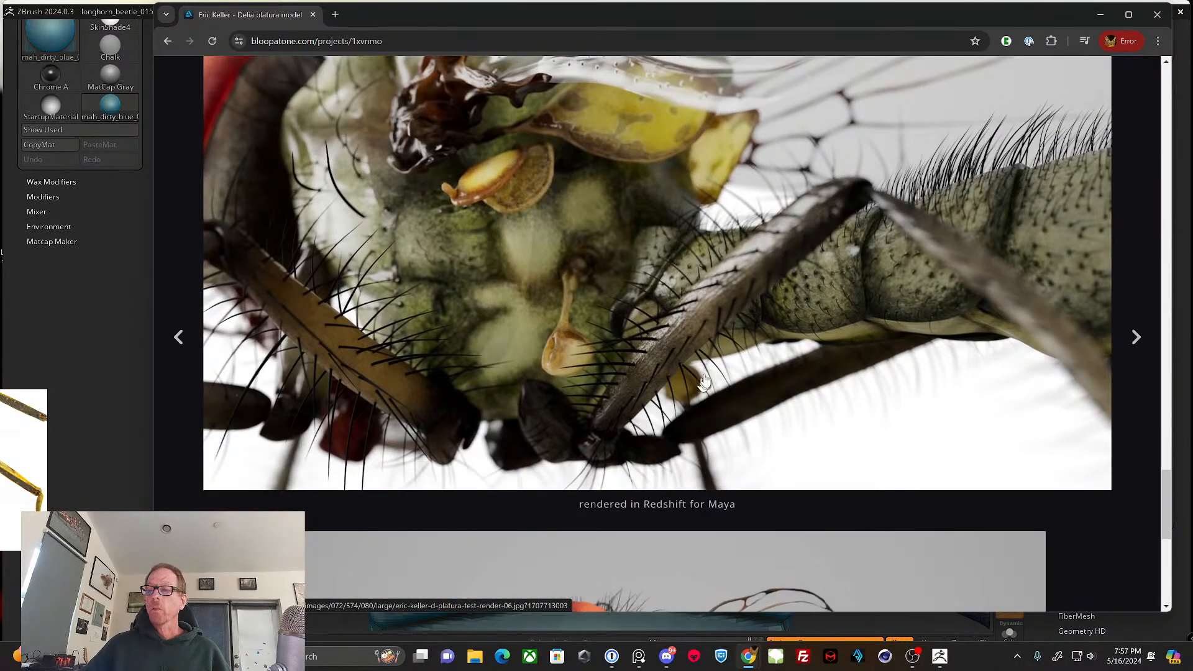
- Watch the turntable video of the Delia platura fly at the end of its project page
scroll(704, 382, "down", 5)
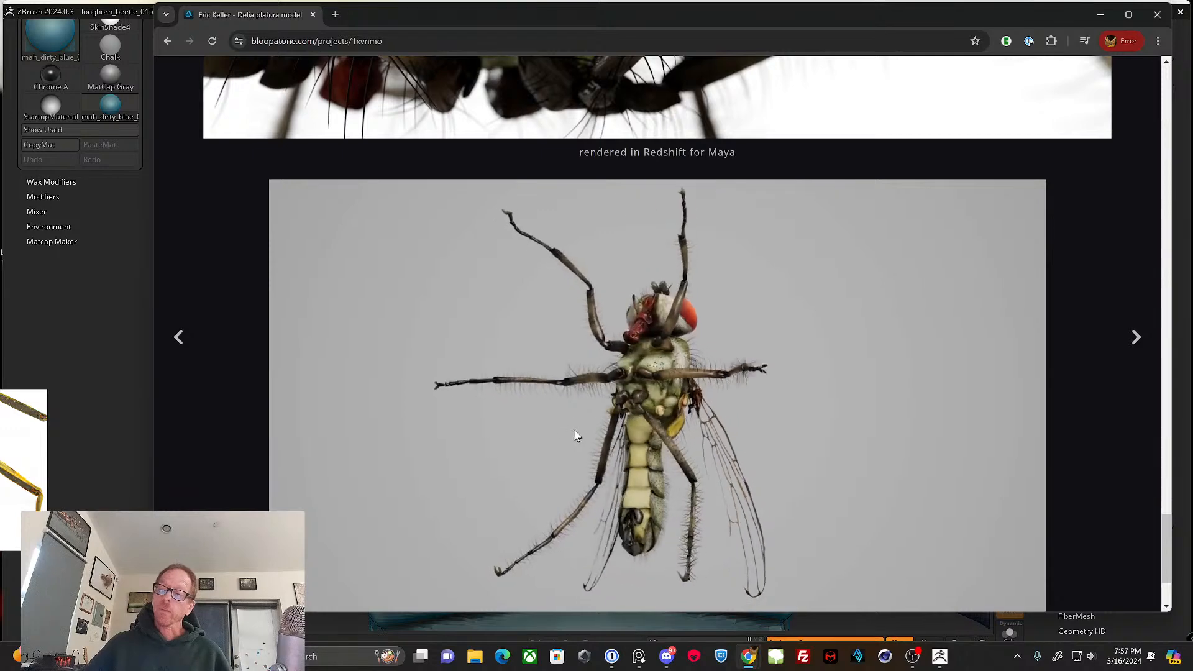
scroll(622, 410, "down", 1)
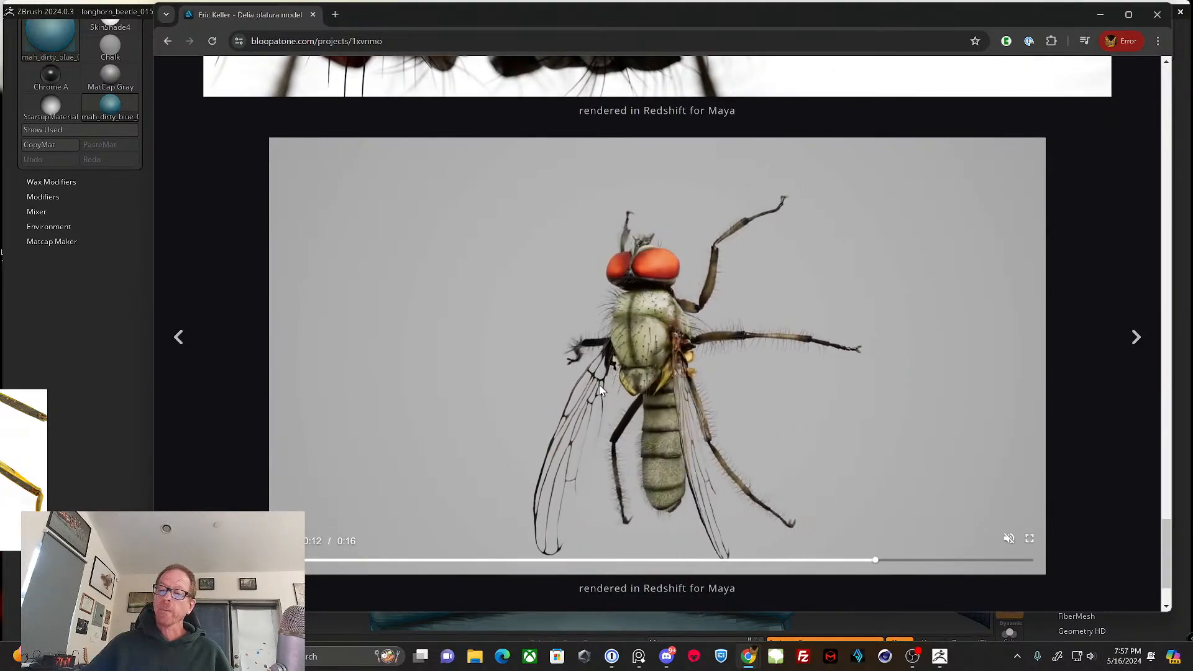
scroll(602, 390, "up", 1)
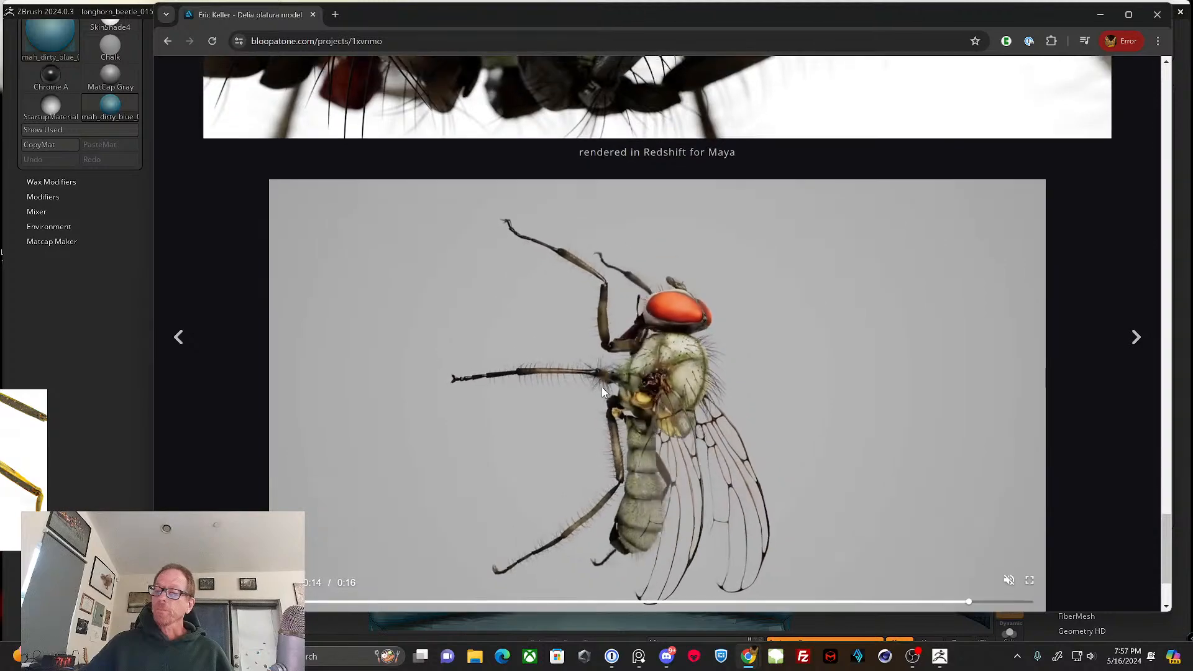
scroll(275, 277, "up", 4)
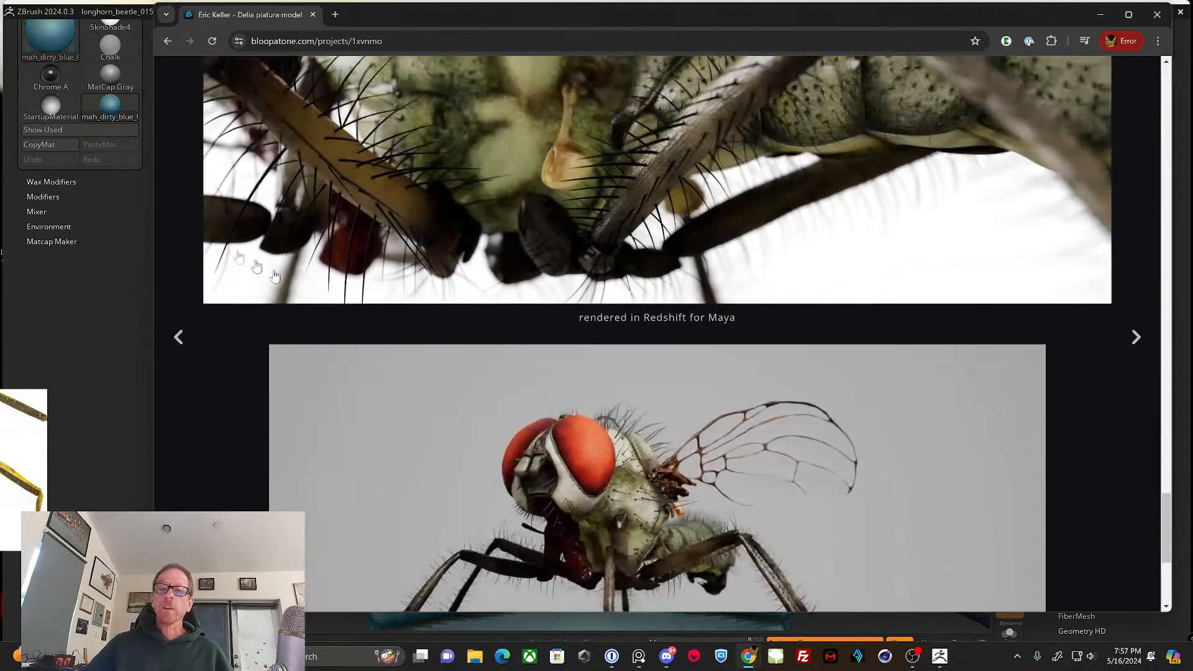
- Go back to the project gallery, open the Smittia atterima model and examine its full-body and close-up renders
left_click(168, 41)
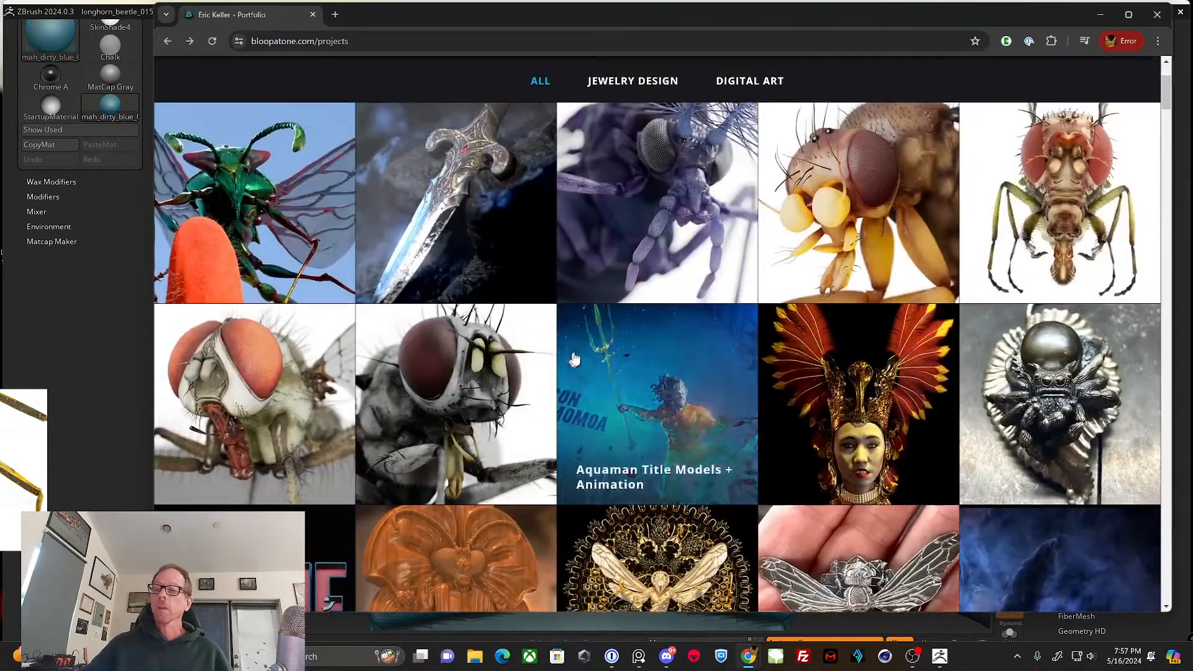
scroll(577, 357, "up", 2)
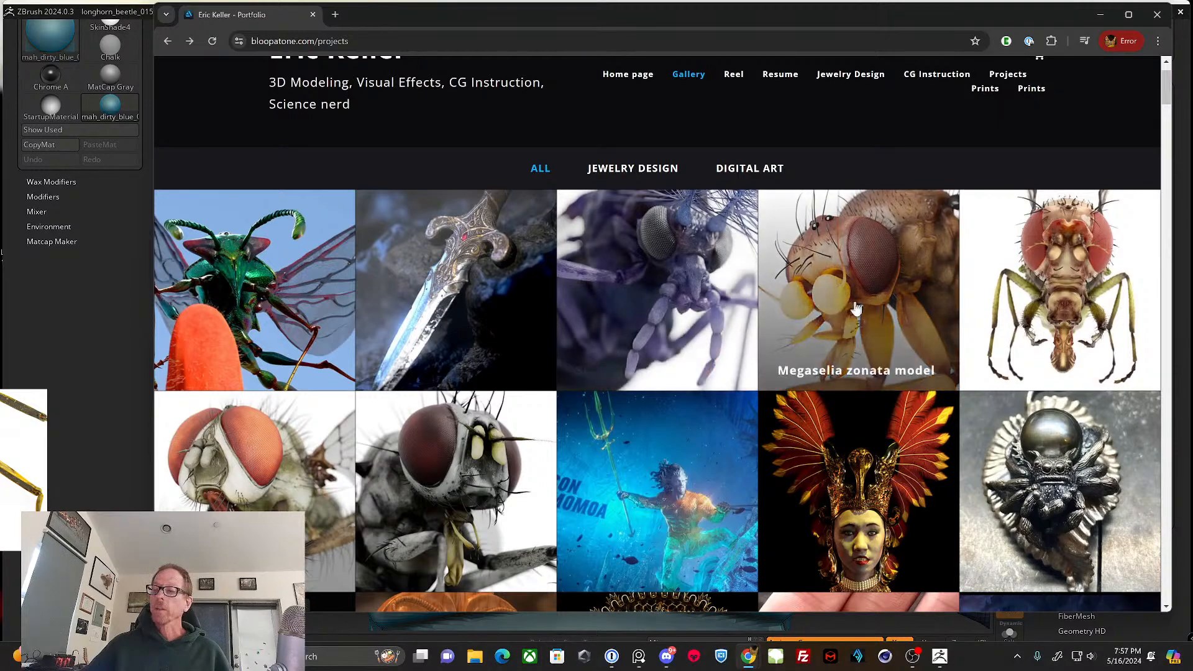
left_click(661, 302)
scroll(635, 342, "down", 6)
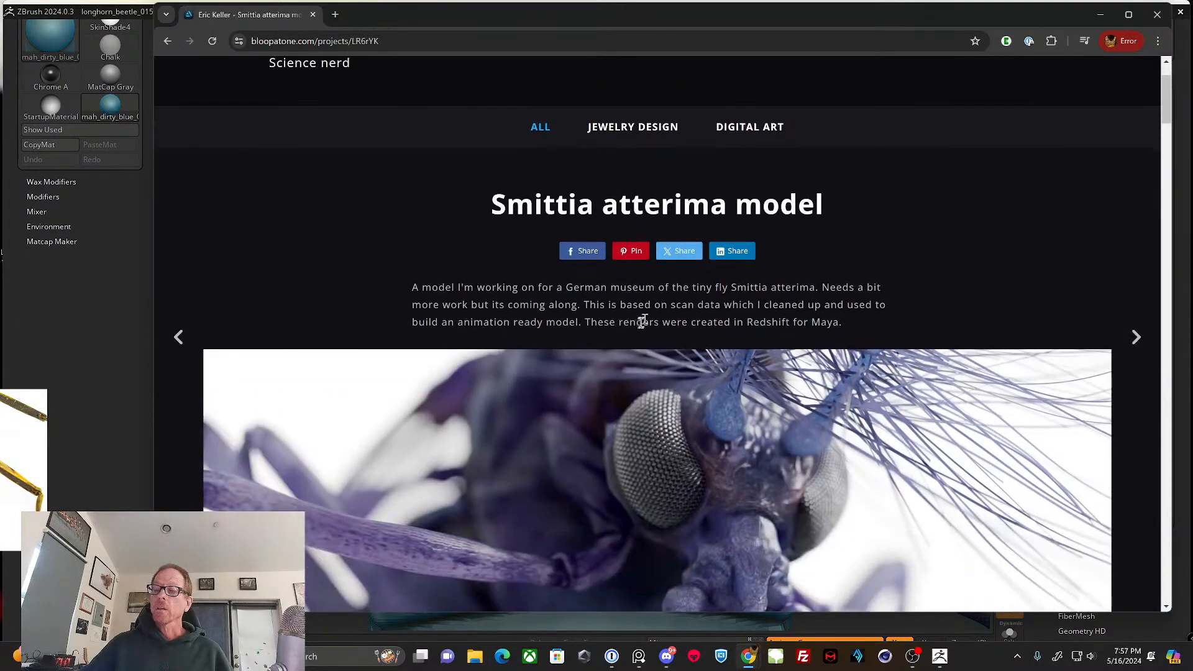
scroll(635, 341, "down", 6)
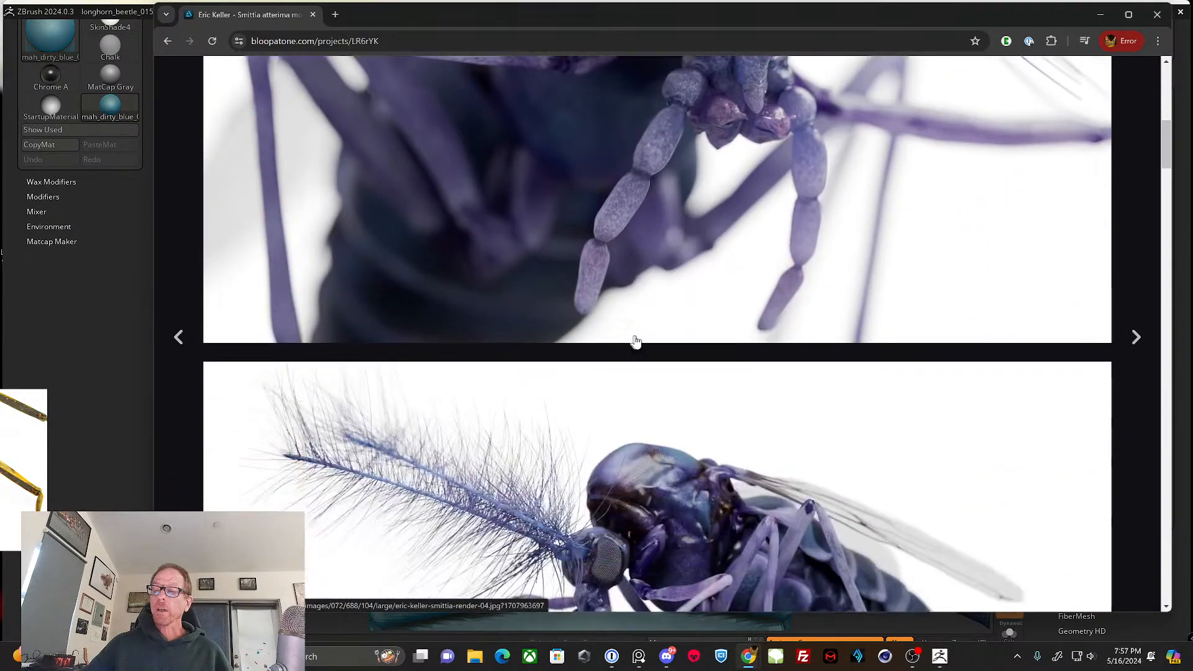
scroll(636, 341, "down", 3)
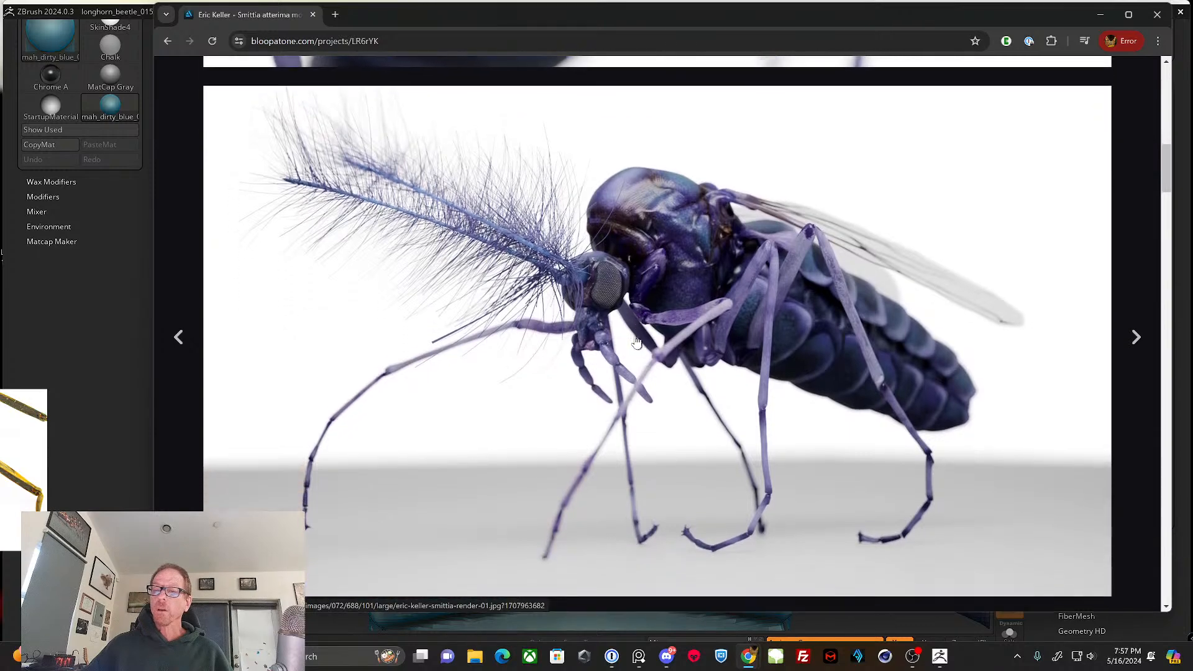
scroll(525, 288, "down", 6)
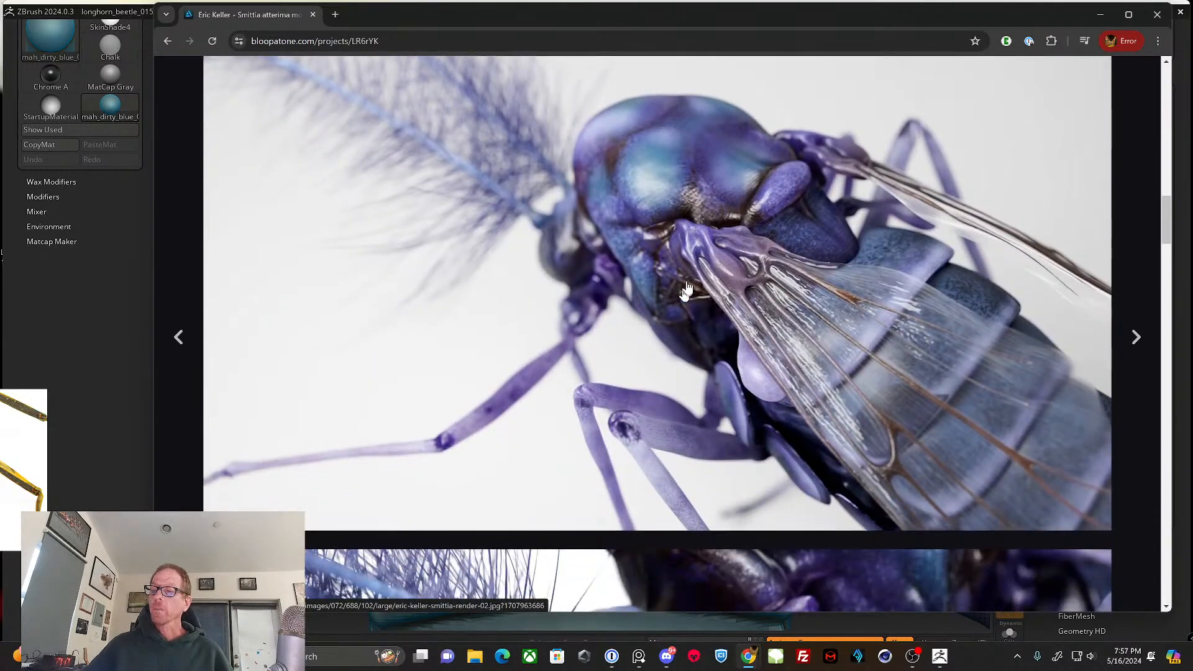
scroll(752, 299, "down", 6)
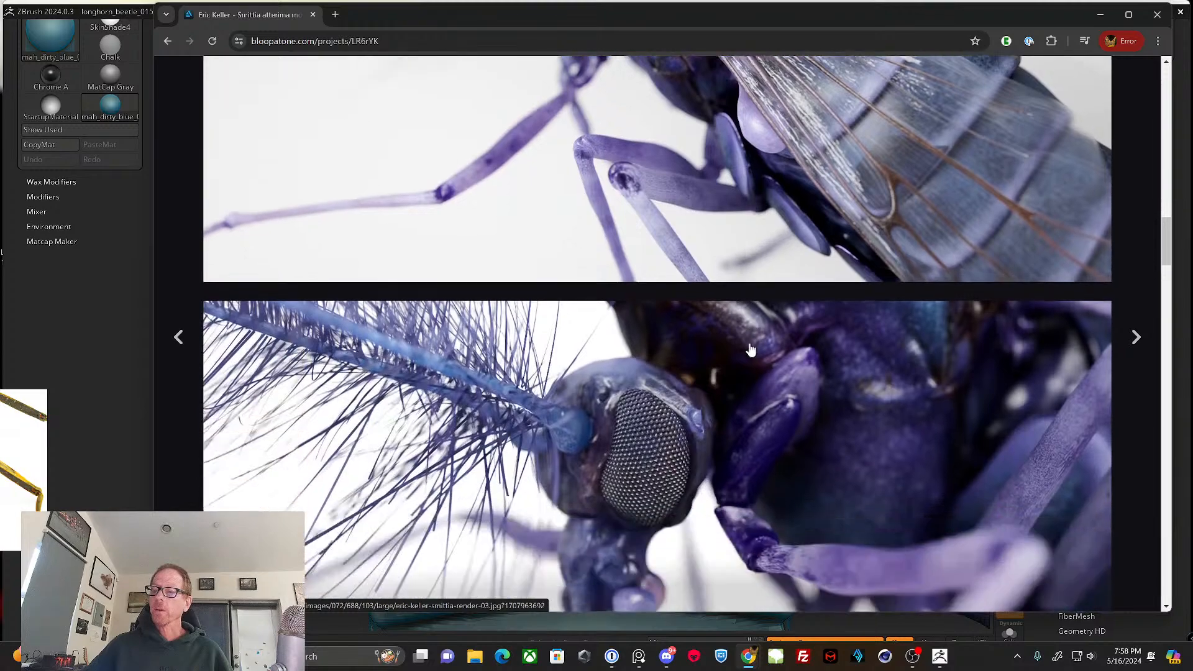
scroll(655, 371, "down", 3)
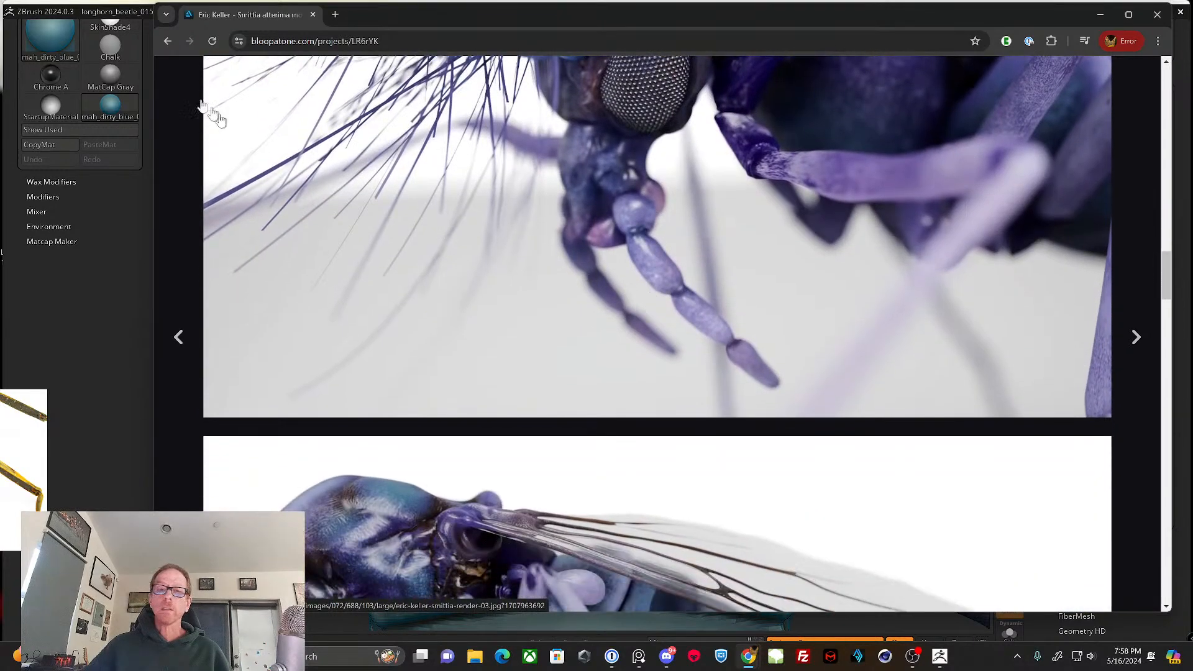
- Return to the project gallery, open the Megaselia zonata model and examine the renders of its head, body and legs
left_click(174, 41)
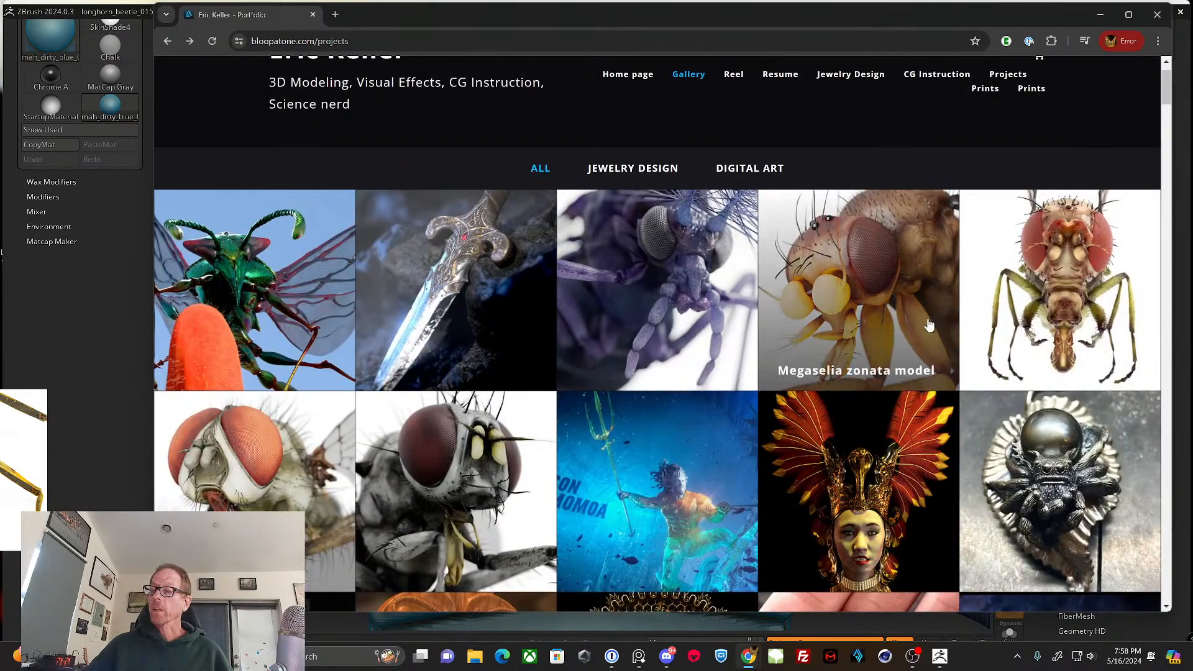
left_click(882, 281)
scroll(849, 286, "down", 5)
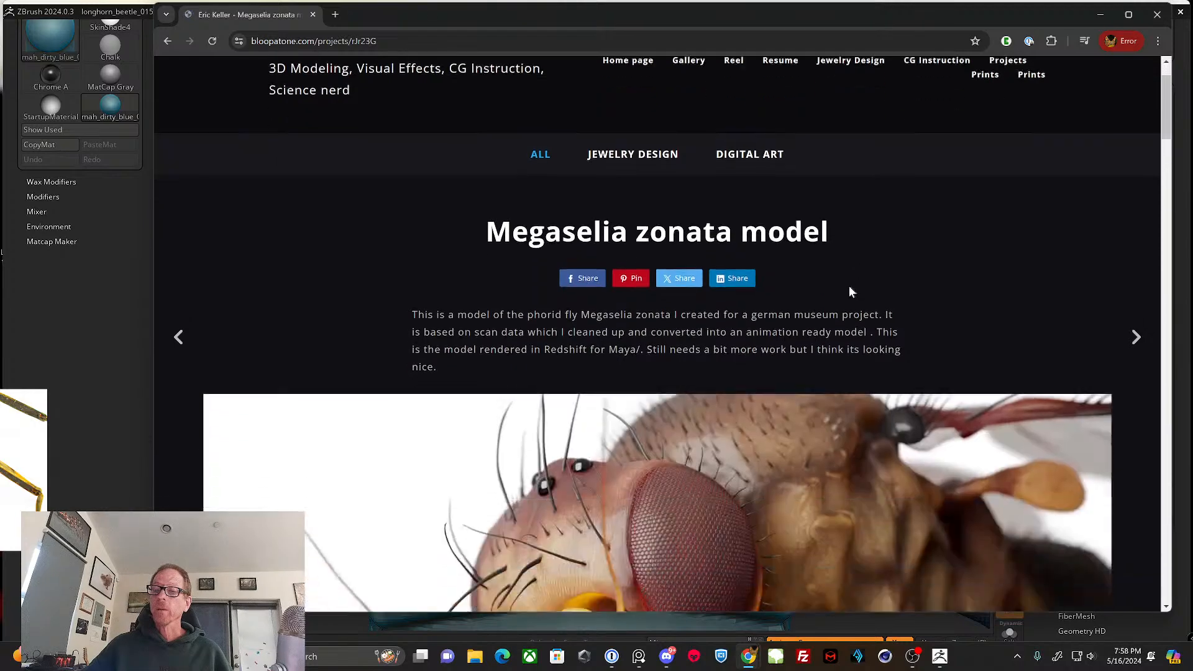
scroll(839, 300, "down", 4)
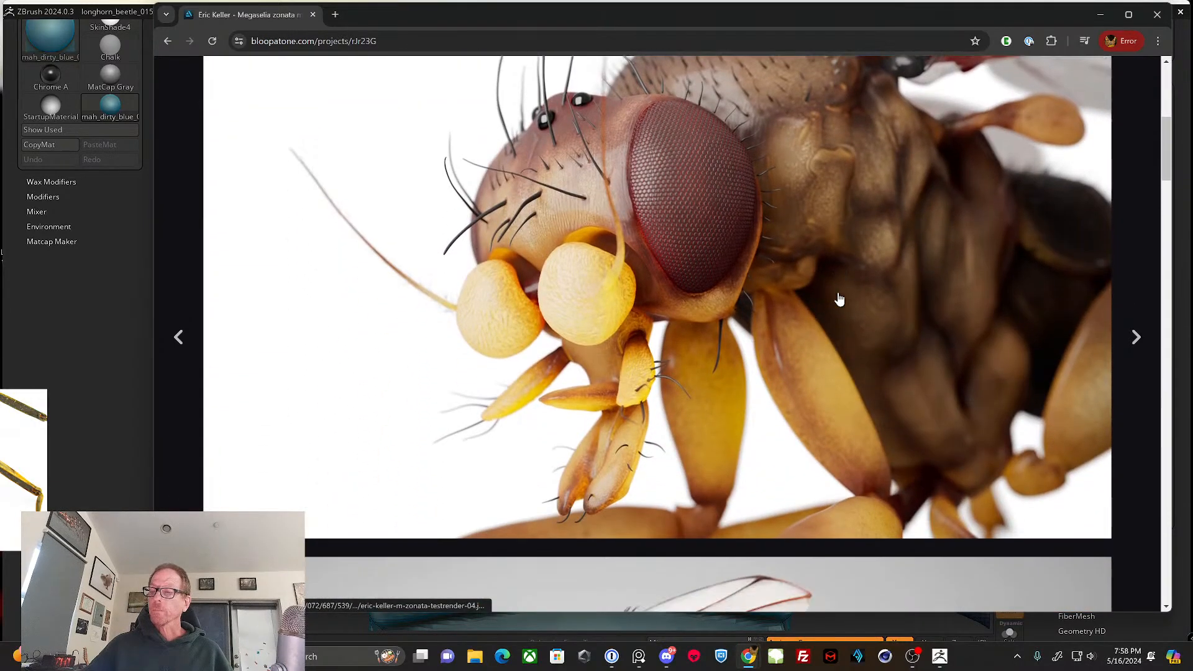
scroll(838, 300, "down", 5)
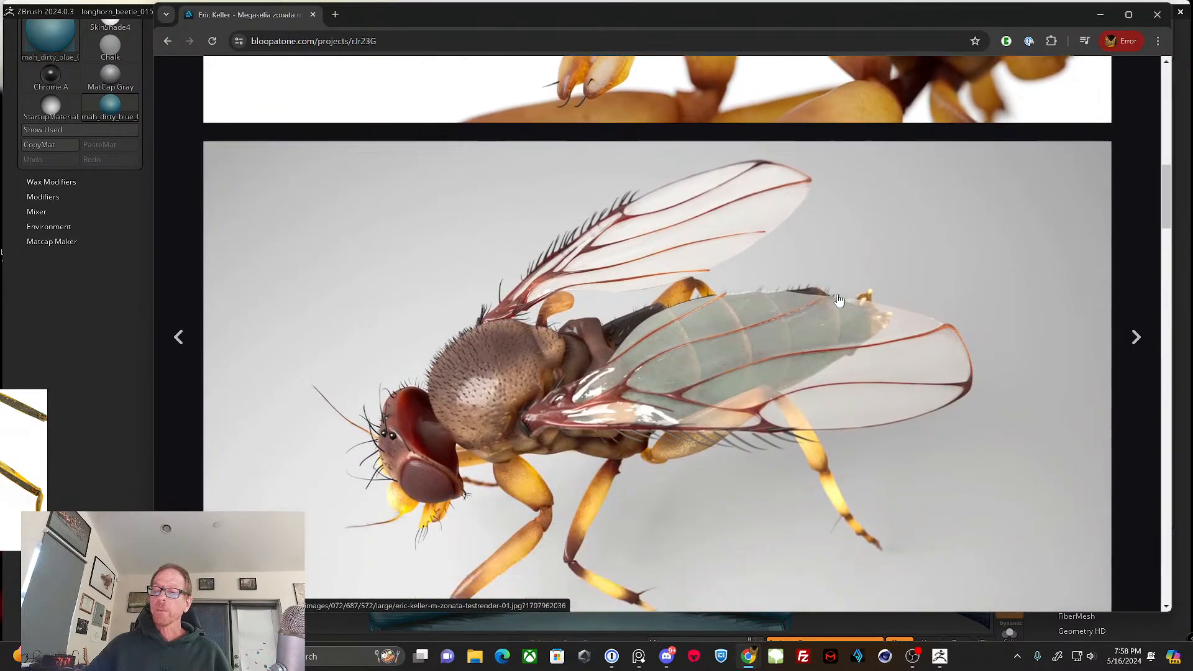
scroll(839, 300, "down", 7)
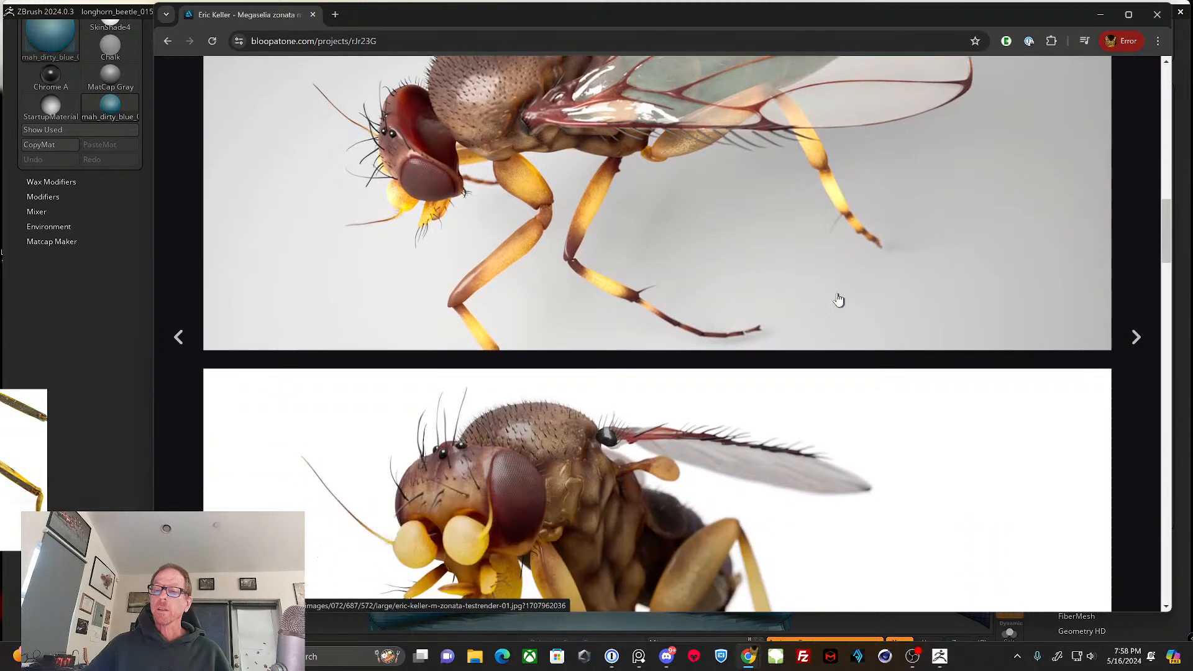
scroll(839, 300, "down", 4)
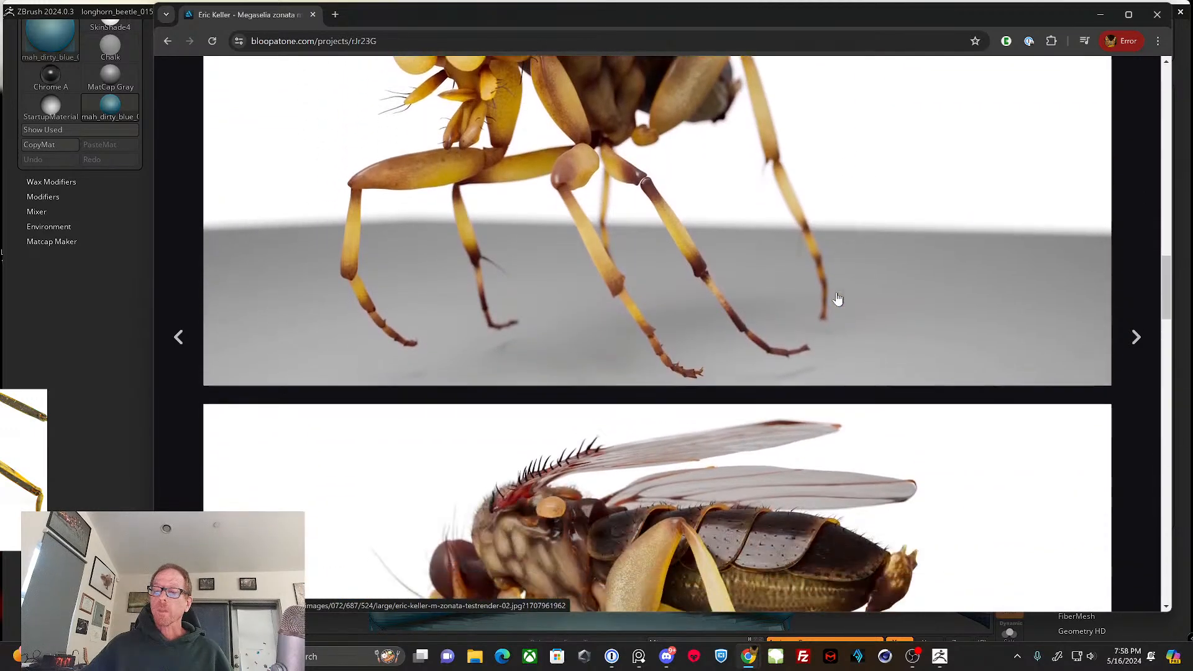
scroll(659, 267, "up", 4)
scroll(466, 205, "up", 1)
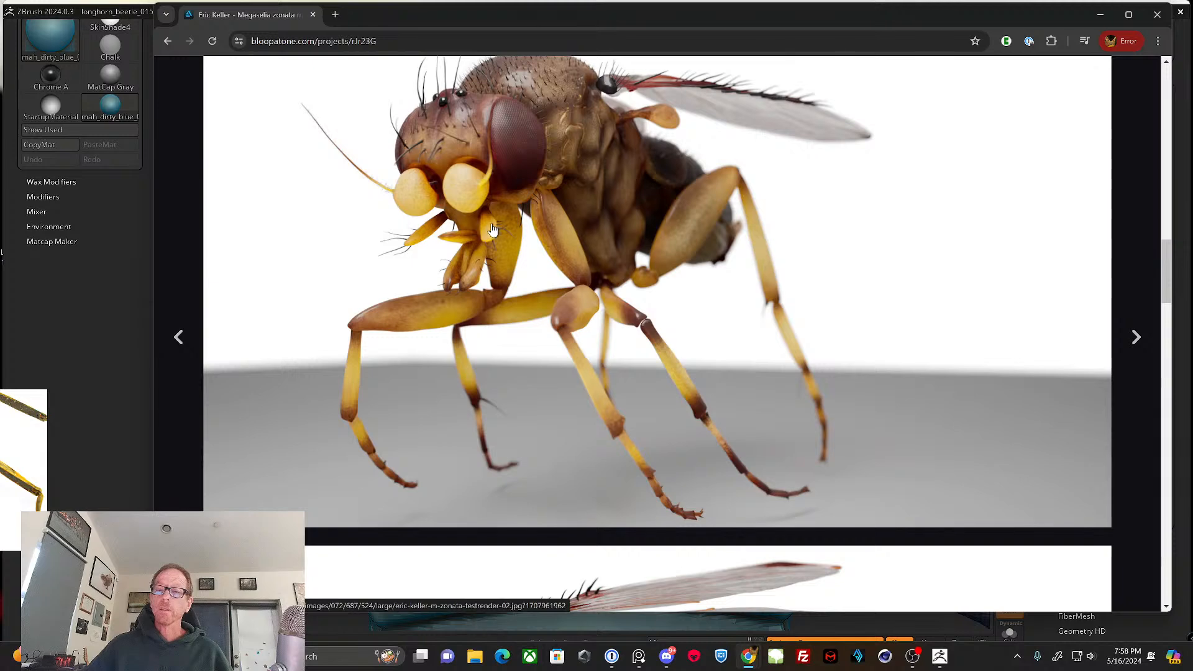
- Examine the fly's leg attachments in the Megaselia zonata project renders and return to the beetle model in ZBrush
scroll(516, 260, "down", 7)
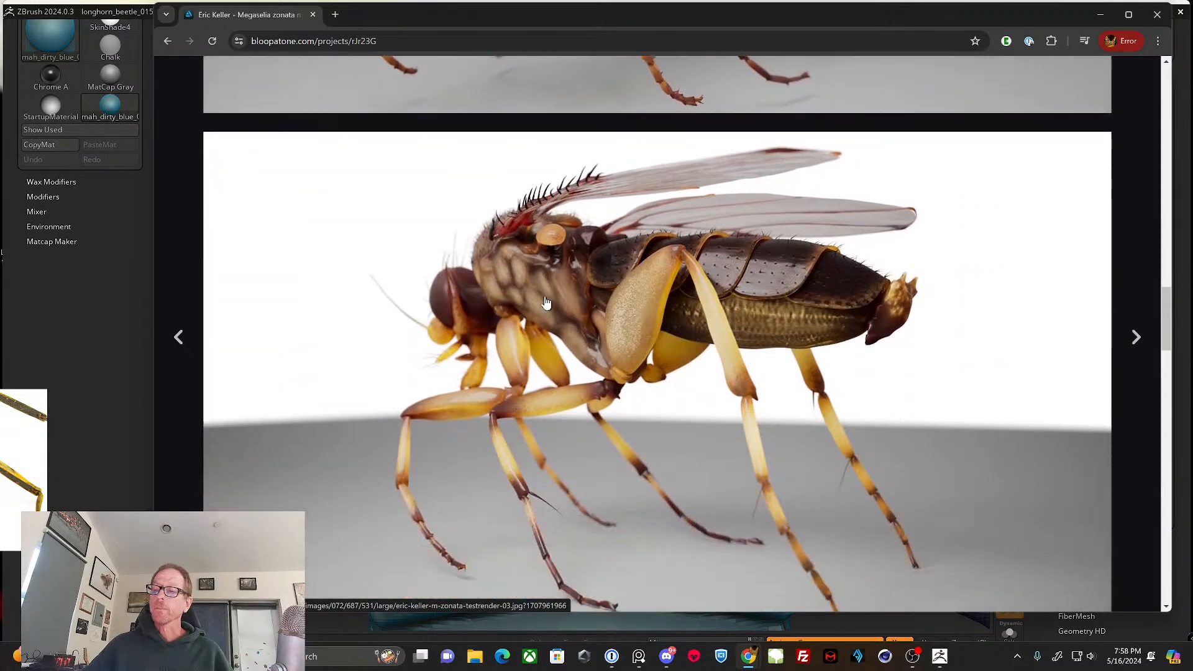
scroll(547, 303, "down", 4)
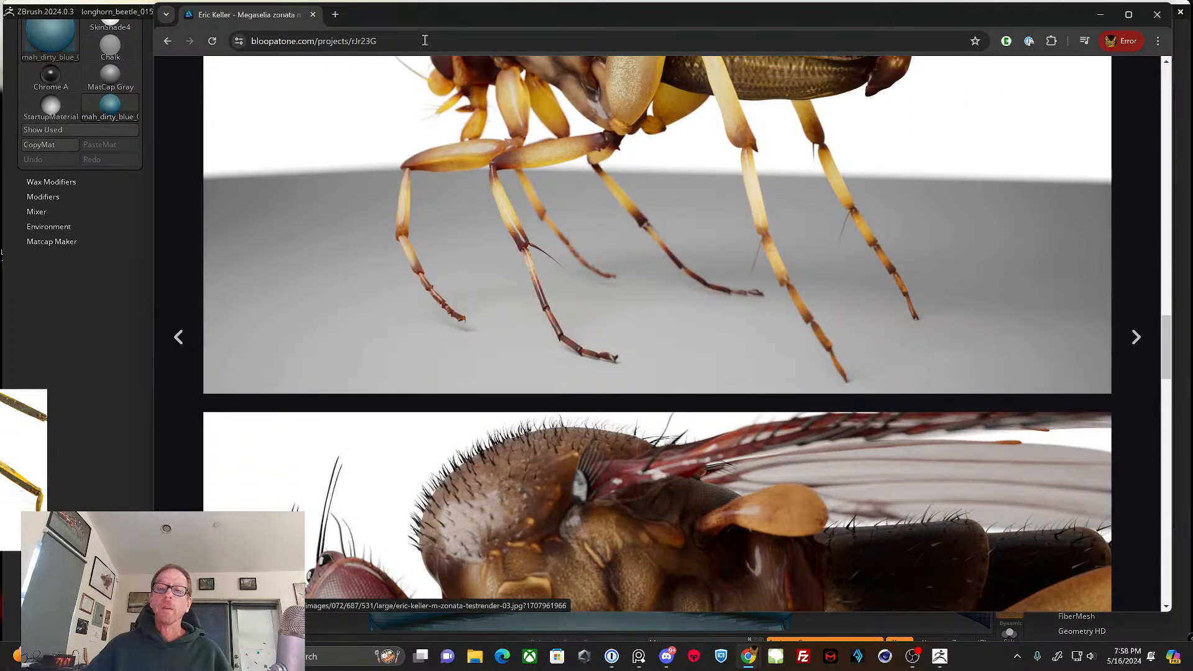
left_click(1101, 15)
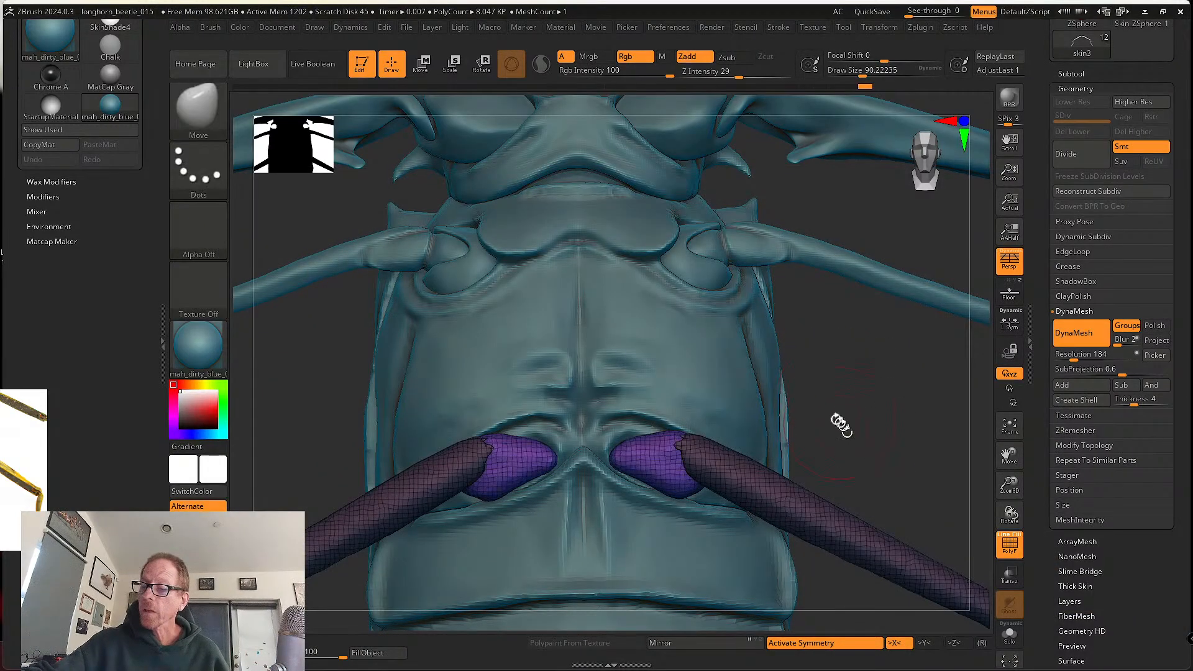
- Turn off the polyframe display on the beetle's hind leg mesh and set the Move brush's draw size to about 120
mouse_move(670, 443)
right_mouse_down()
mouse_move(684, 479)
mouse_move(700, 410)
right_mouse_up()
key("shift")
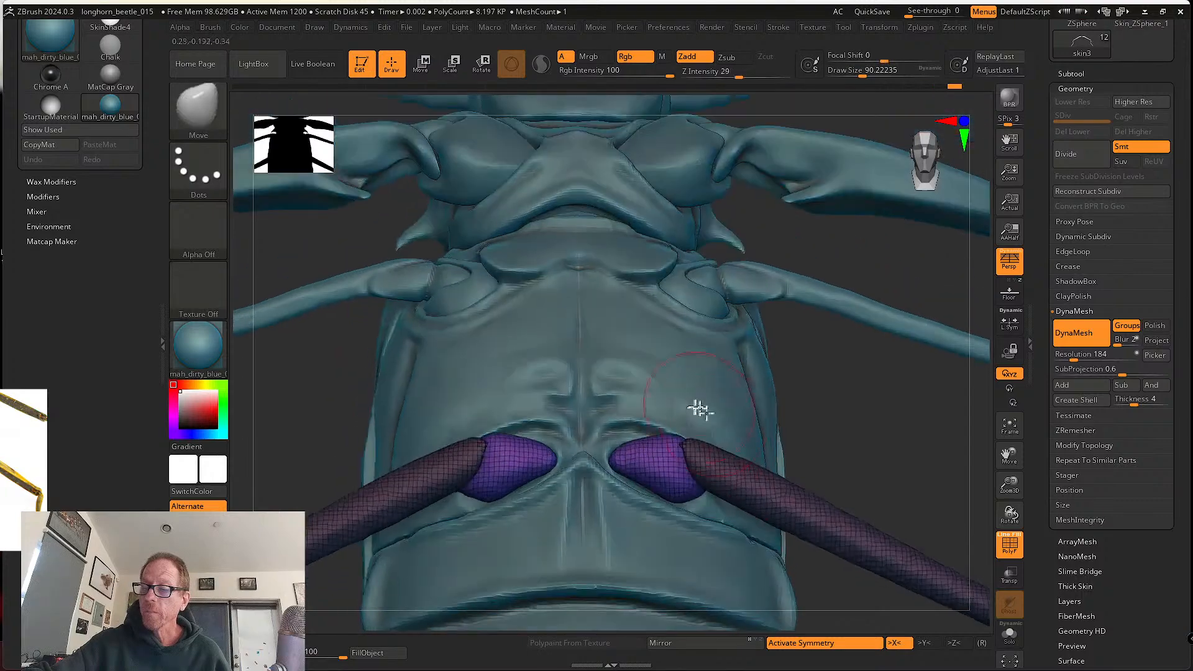
left_click(1010, 546)
right_click_drag(690, 478, 637, 466)
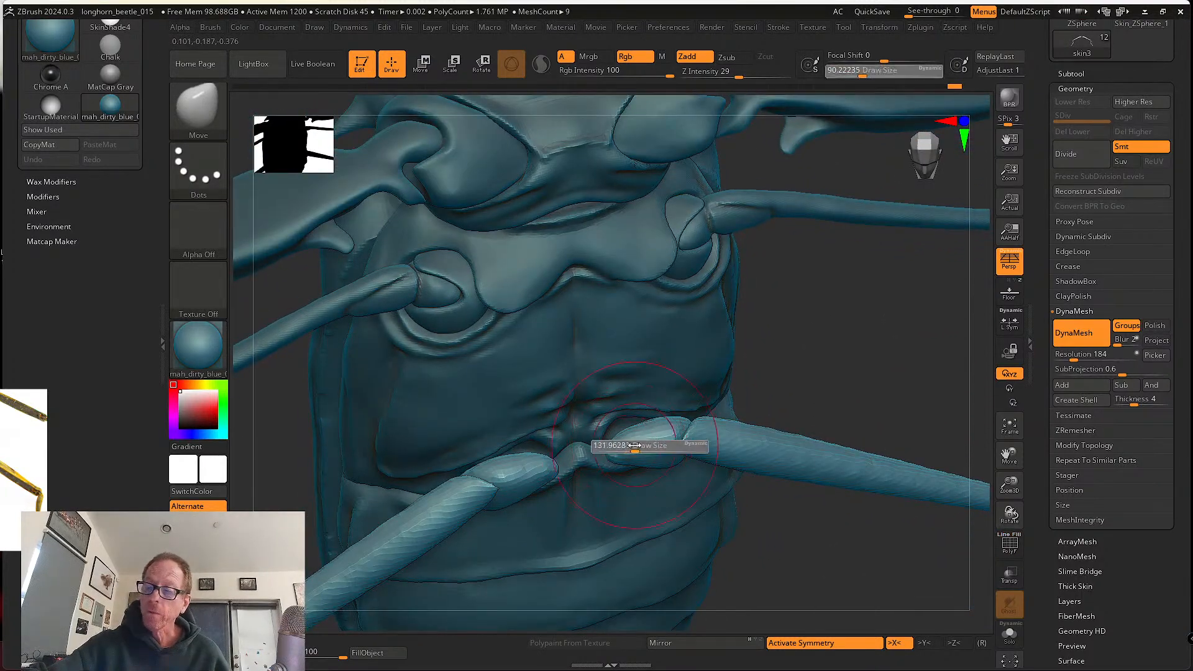
mouse_move(618, 421)
right_mouse_down()
mouse_move(646, 376)
mouse_move(634, 404)
mouse_move(690, 479)
mouse_move(681, 532)
mouse_move(622, 432)
mouse_move(607, 439)
mouse_move(609, 395)
right_mouse_up()
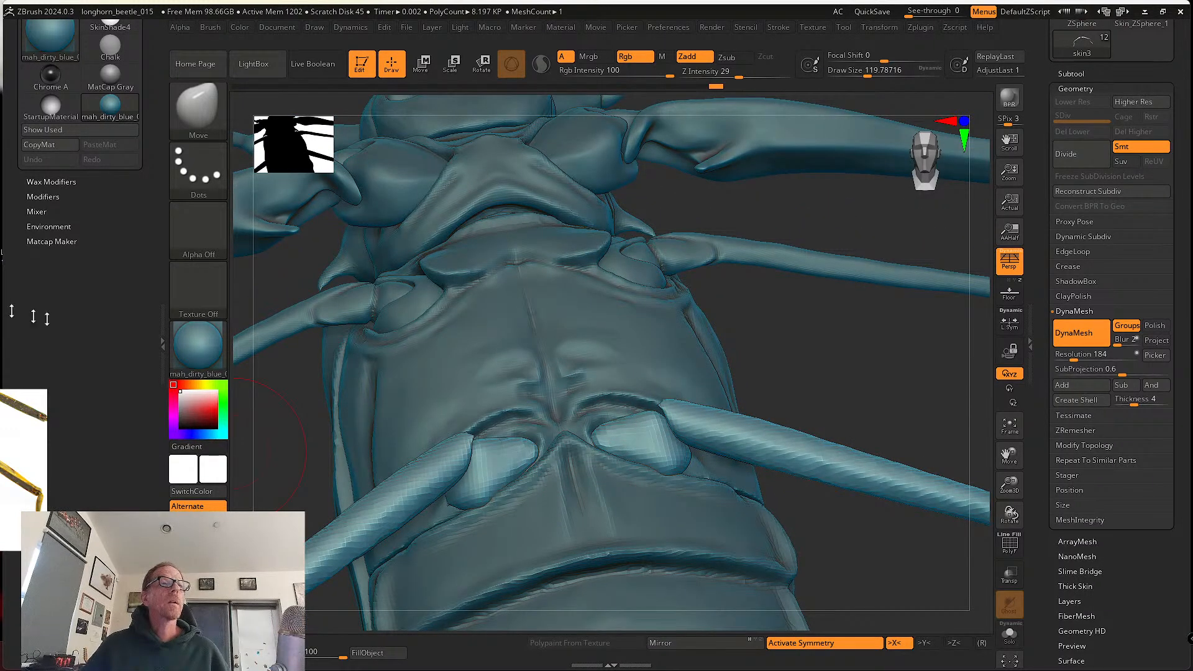
- Bring the beetle underside reference photo fully into view beside the model
middle_click_drag(32, 430, 236, 401)
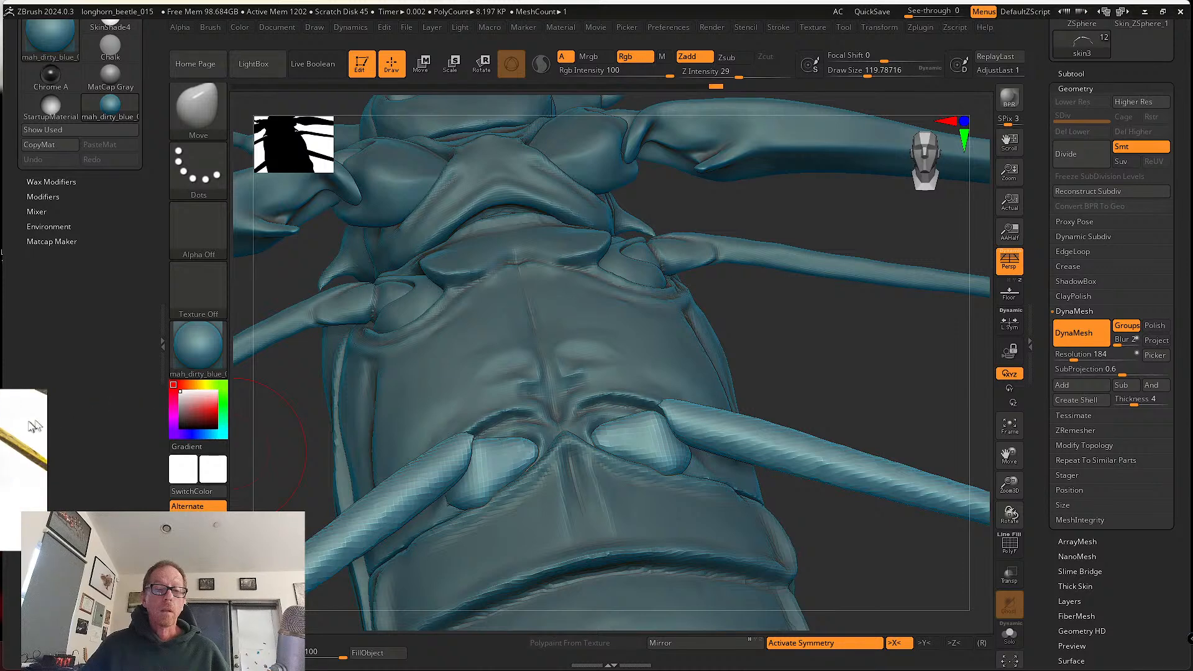
middle_click_drag(33, 427, 226, 379)
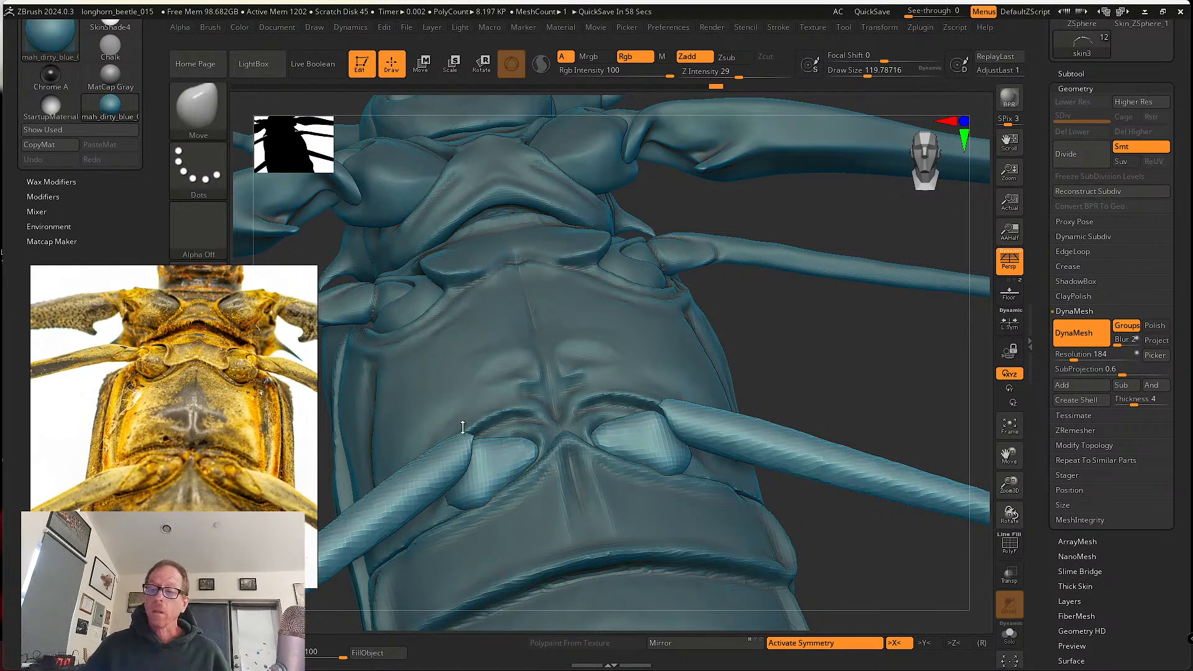
- Reshape the hind coxae to fit their sockets with the Move brush at a draw size of about 87, following the reference photo
right_click_drag(736, 374, 745, 435)
right_click_drag(626, 443, 660, 451, "alt")
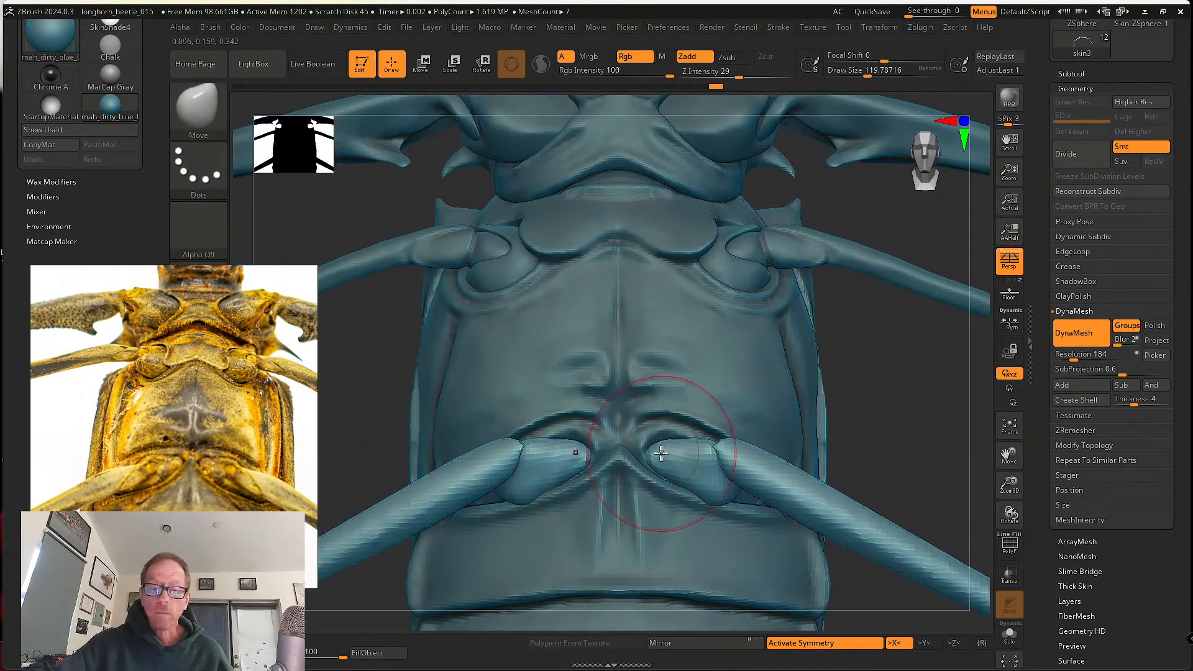
key("s")
mouse_move(660, 446)
left_mouse_down()
mouse_move(659, 469)
mouse_move(657, 448)
left_mouse_up()
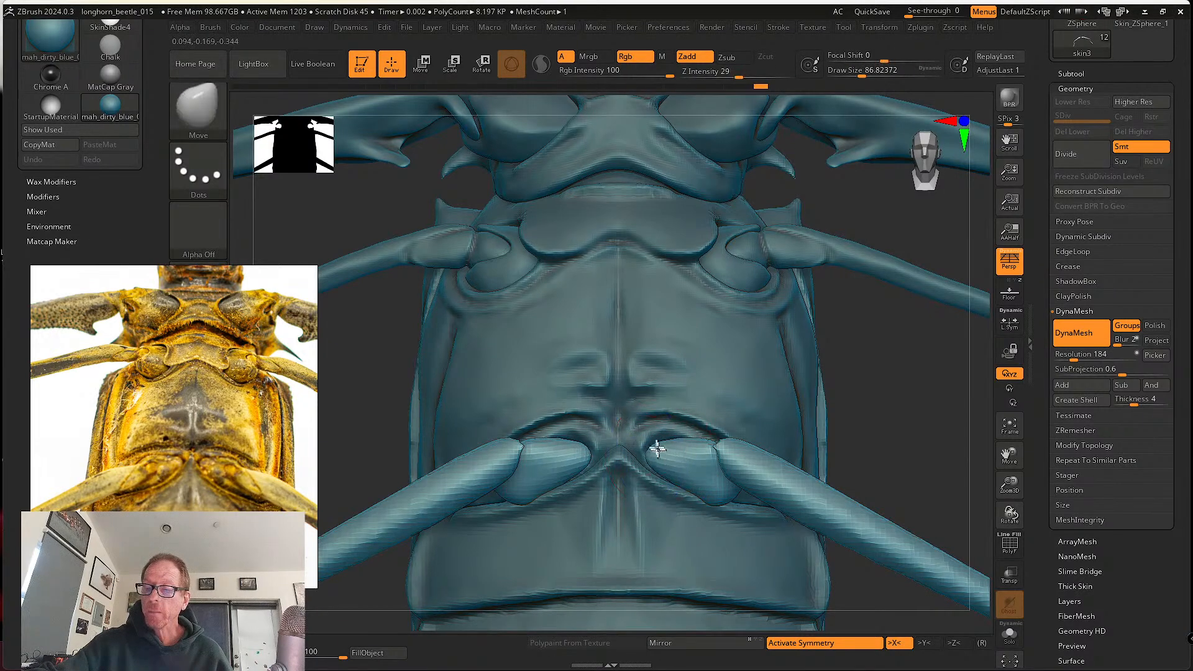
mouse_move(660, 439)
right_mouse_down()
mouse_move(711, 408)
mouse_move(706, 381)
mouse_move(702, 431)
mouse_move(719, 421)
mouse_move(701, 431)
mouse_move(688, 488)
mouse_move(590, 477)
mouse_move(586, 466)
mouse_move(545, 520)
mouse_move(605, 534)
right_mouse_up()
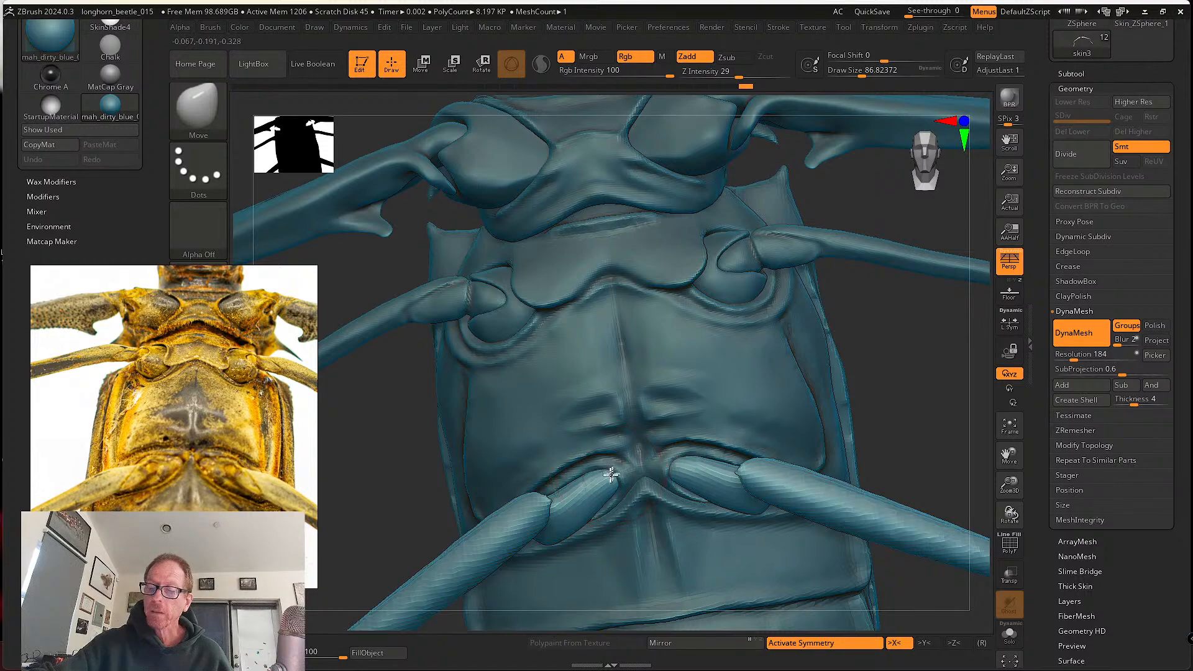
mouse_move(634, 474)
right_mouse_down()
mouse_move(666, 431)
mouse_move(677, 463)
mouse_move(688, 414)
mouse_move(706, 431)
mouse_move(697, 389)
mouse_move(683, 436)
mouse_move(706, 458)
mouse_move(637, 378)
mouse_move(627, 404)
mouse_move(707, 403)
mouse_move(721, 418)
mouse_move(698, 413)
mouse_move(793, 391)
mouse_move(858, 354)
mouse_move(797, 408)
mouse_move(812, 399)
mouse_move(797, 376)
right_mouse_up()
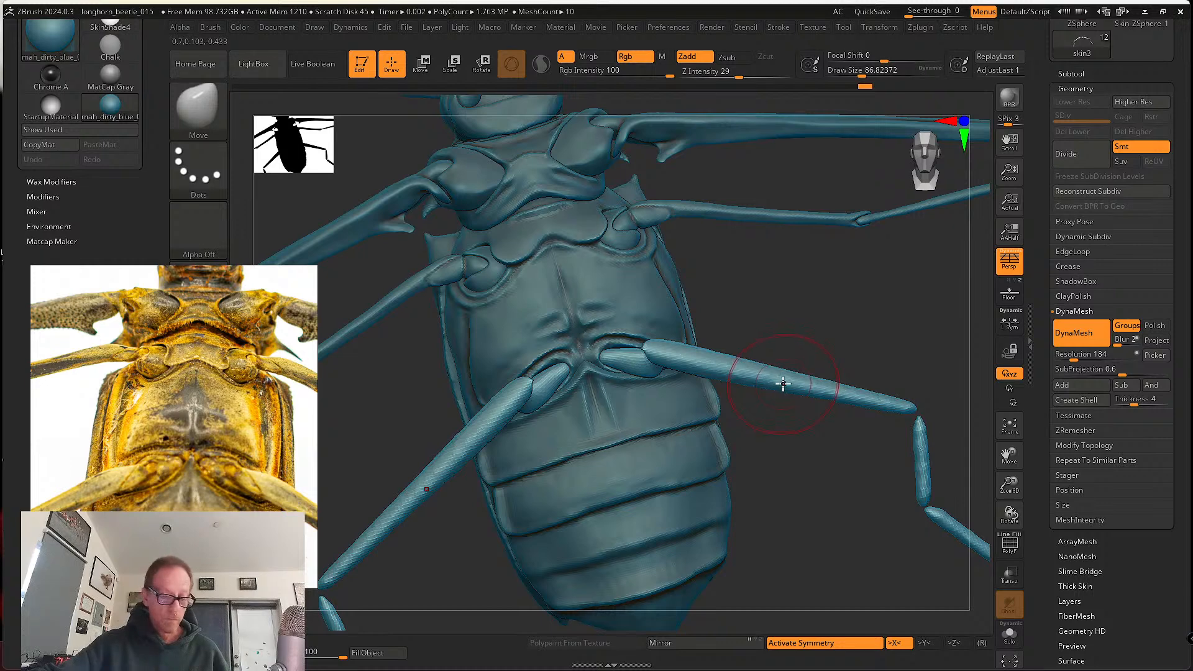
- Isolate the hind femurs with a mask and reposition and angle them against the outer ends of the coxae
key("w")
left_click(785, 379)
left_click_drag(839, 426, 853, 437)
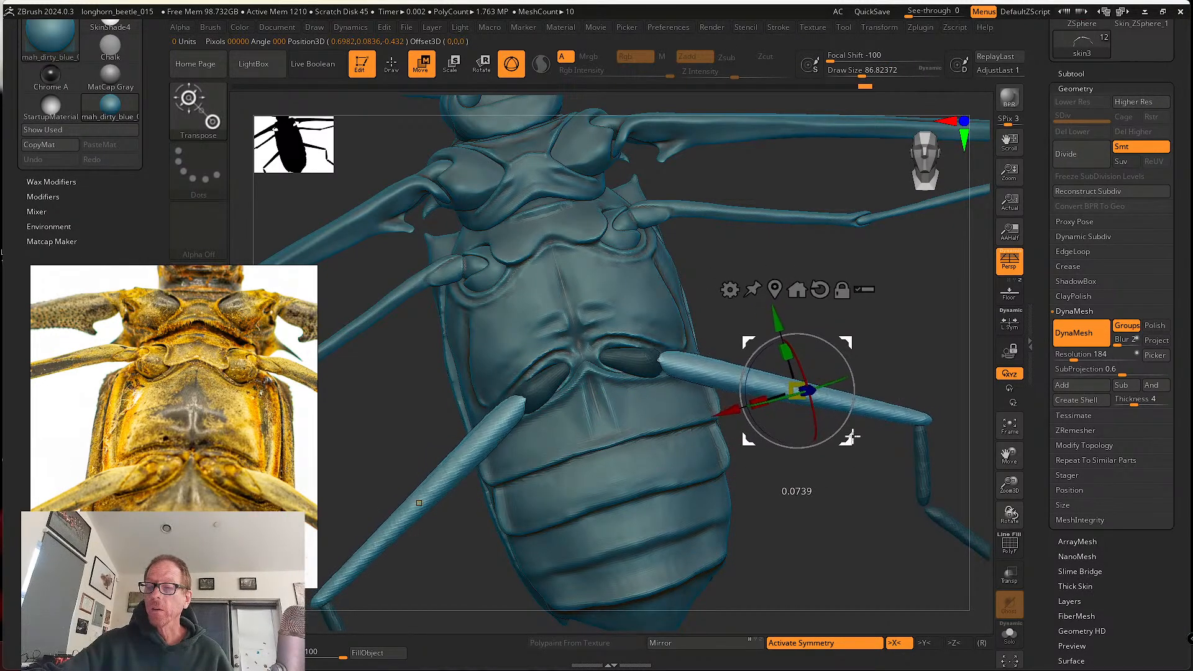
left_click_drag(879, 521, 712, 420)
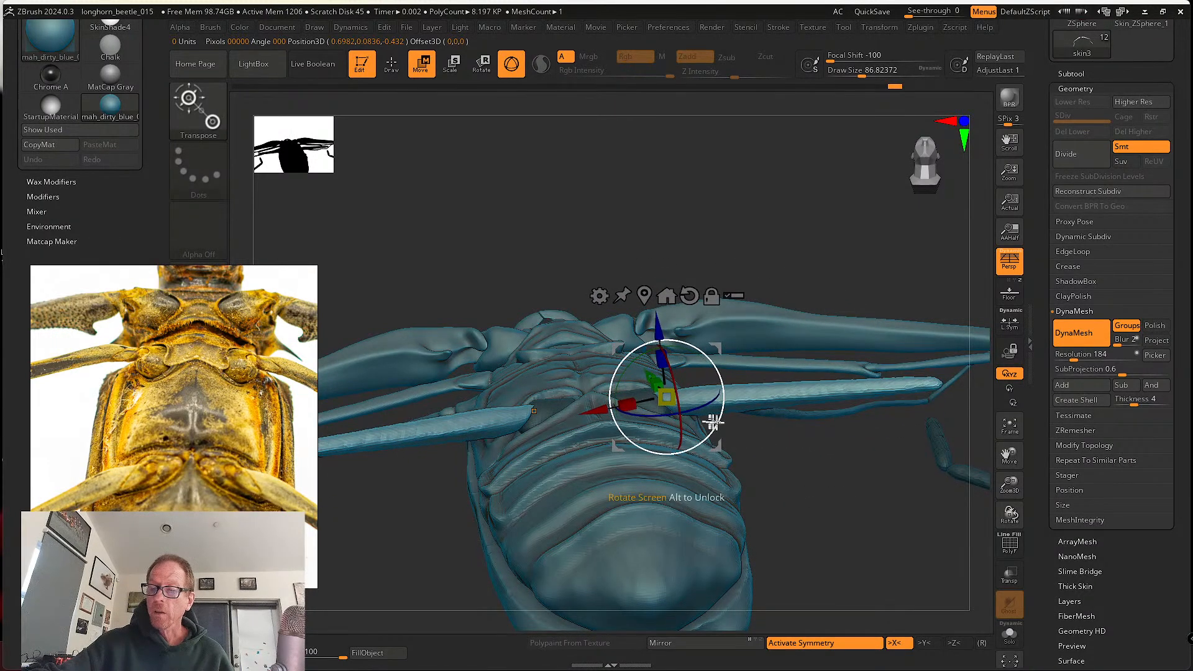
left_click_drag(786, 457, 784, 511)
mouse_move(784, 511)
right_mouse_down()
mouse_move(762, 463)
mouse_move(781, 509)
right_mouse_up()
left_click_drag(769, 497, 761, 417)
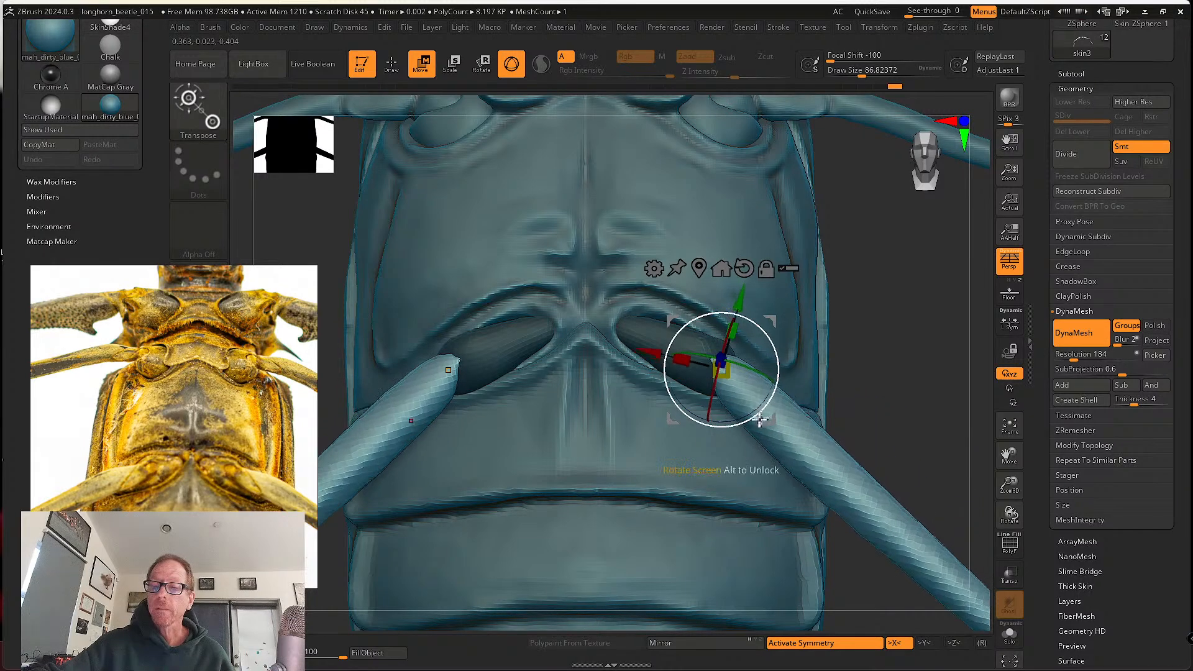
- Isolate the two lower hind leg segments with masks and move them to join the end of the femur
right_click_drag(771, 429, 727, 341, "ctrl")
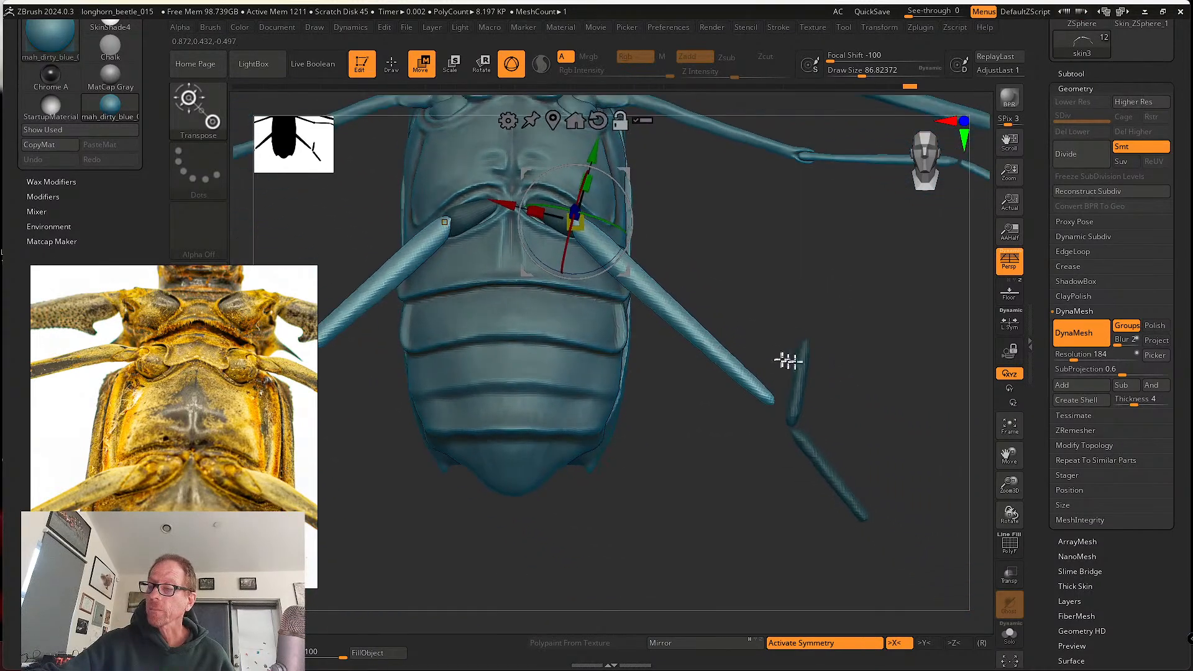
left_click(800, 363, "alt")
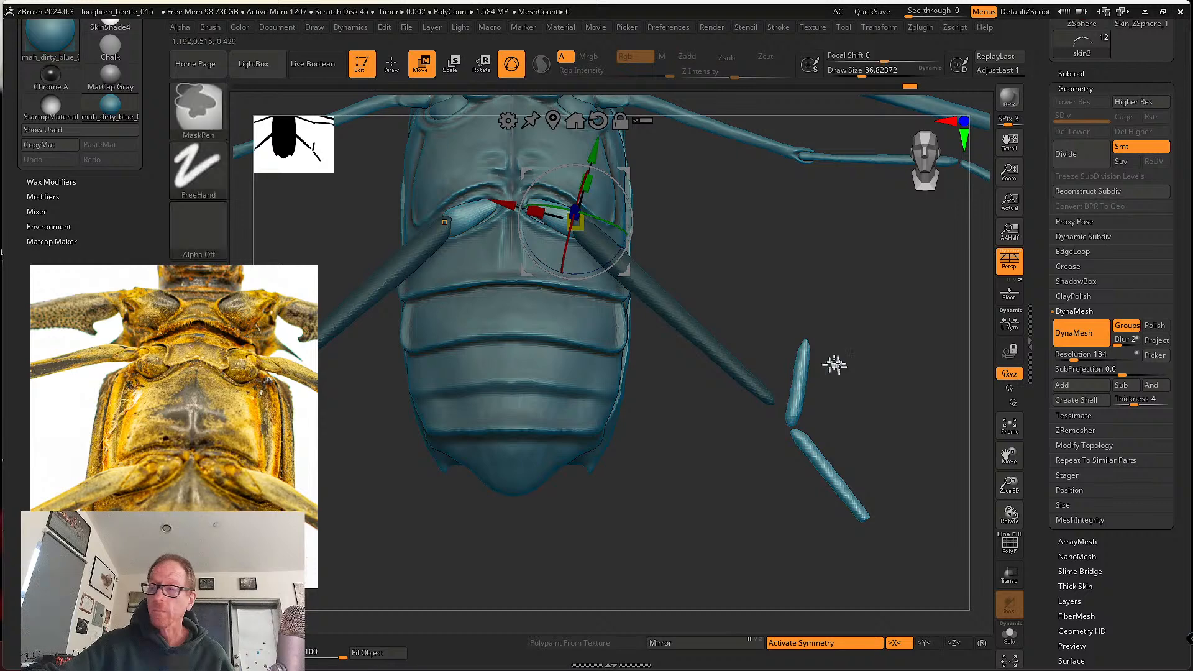
left_click_drag(833, 364, 823, 497, "ctrl")
left_click(801, 381, "ctrl")
left_click(852, 501, "ctrl")
left_click_drag(903, 549, 873, 609)
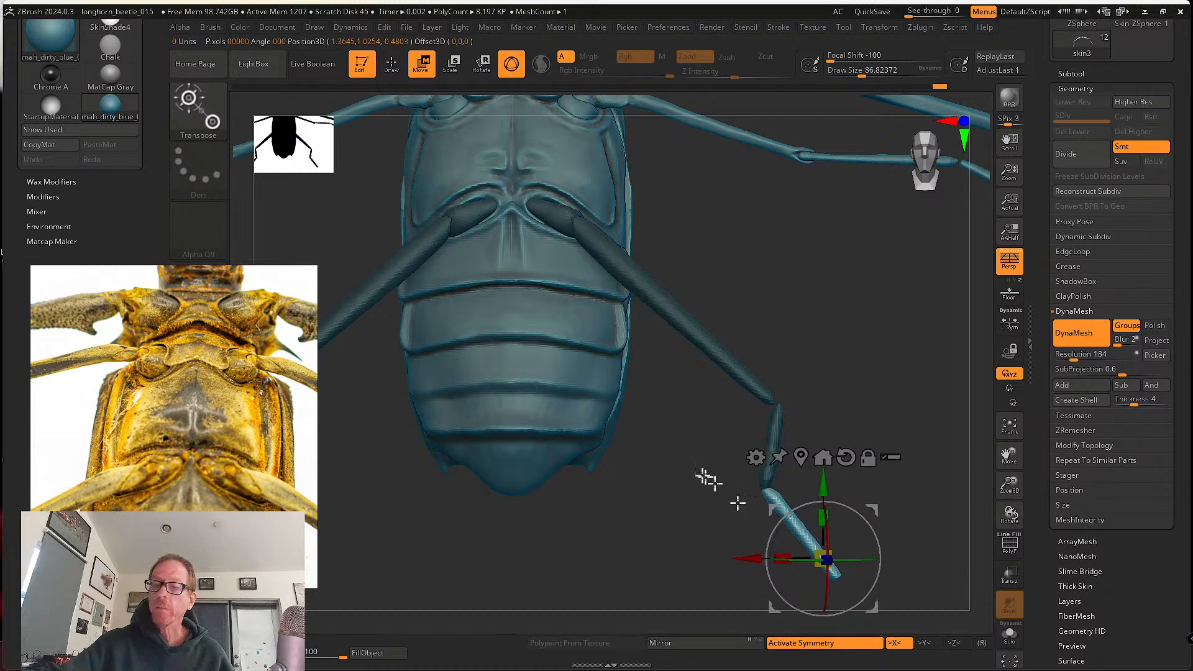
- Clear the mask, remesh the hind legs with DynaMesh at resolution 376, and return to Draw mode
right_click_drag(667, 451, 787, 585, "alt")
right_click_drag(761, 408, 757, 535, "alt")
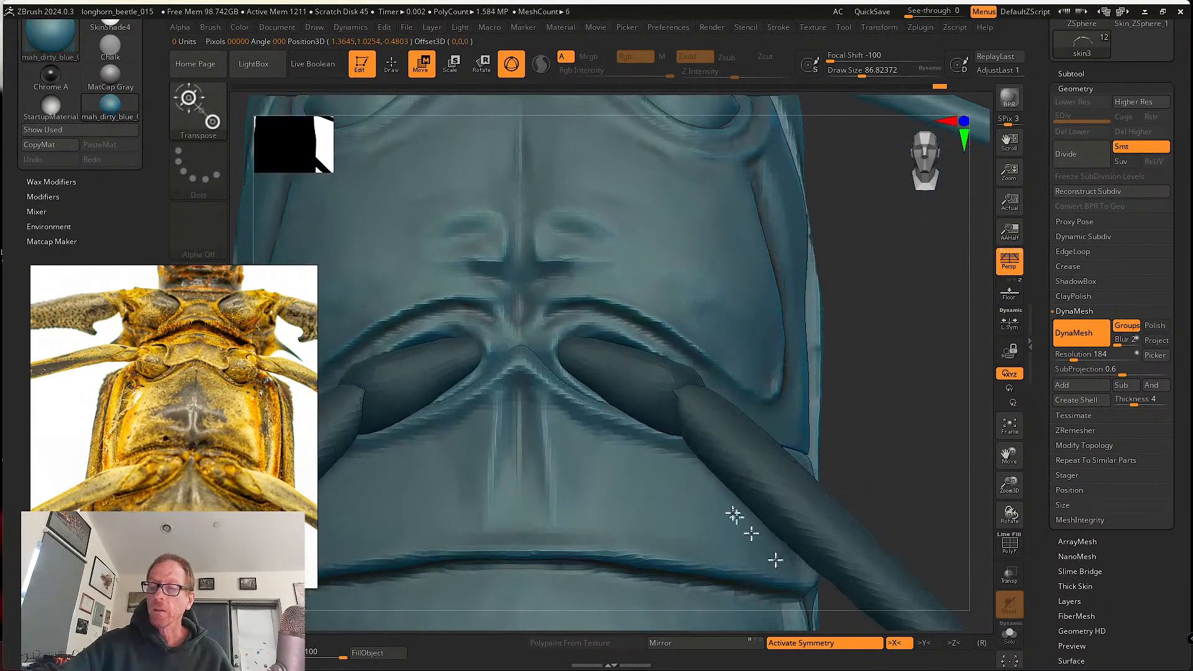
right_click_drag(715, 422, 774, 455, "alt")
left_click(773, 435, "alt")
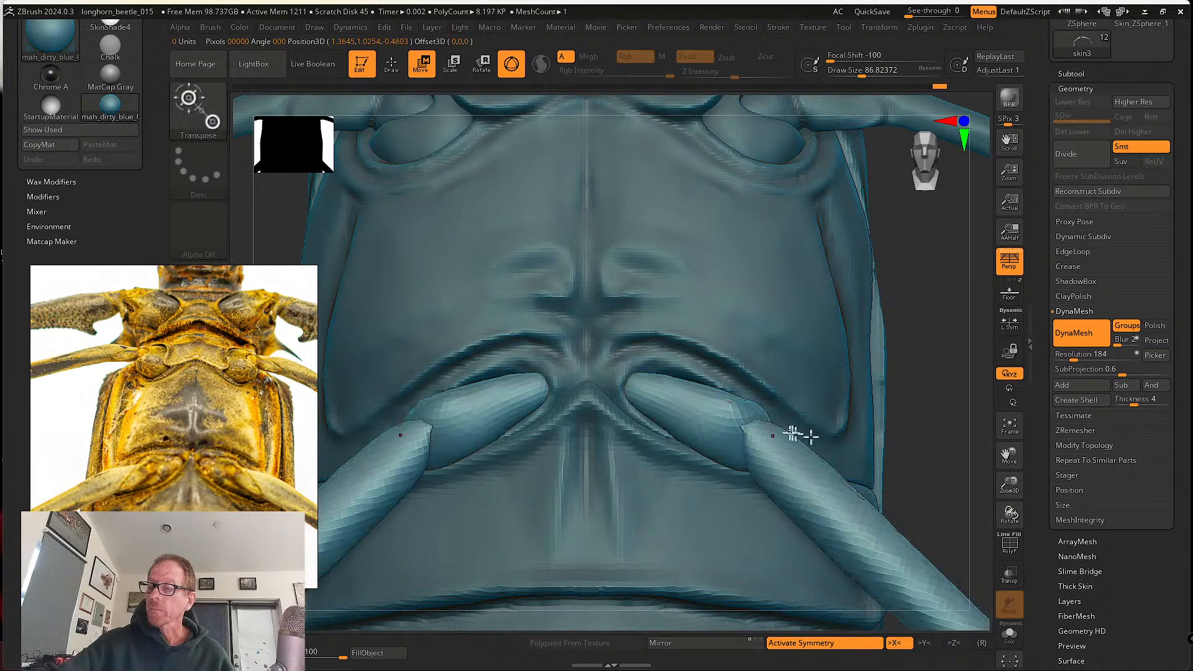
right_click_drag(720, 415, 730, 435, "alt")
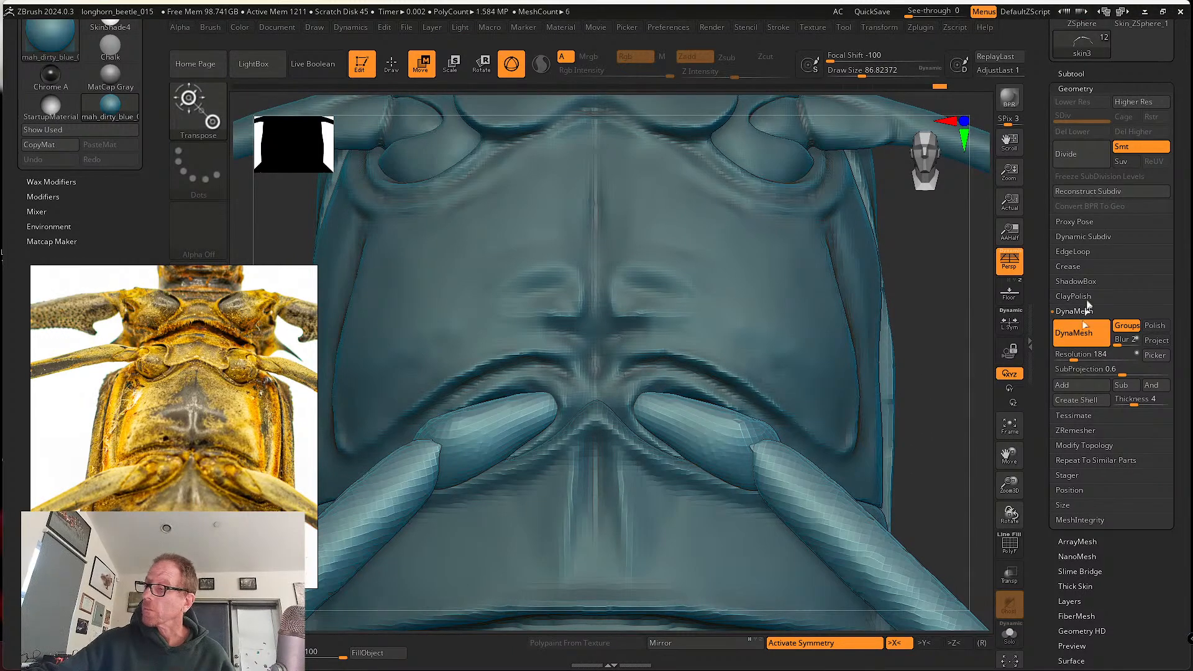
left_click_drag(1080, 354, 1081, 354)
left_click_drag(947, 362, 920, 418, "ctrl")
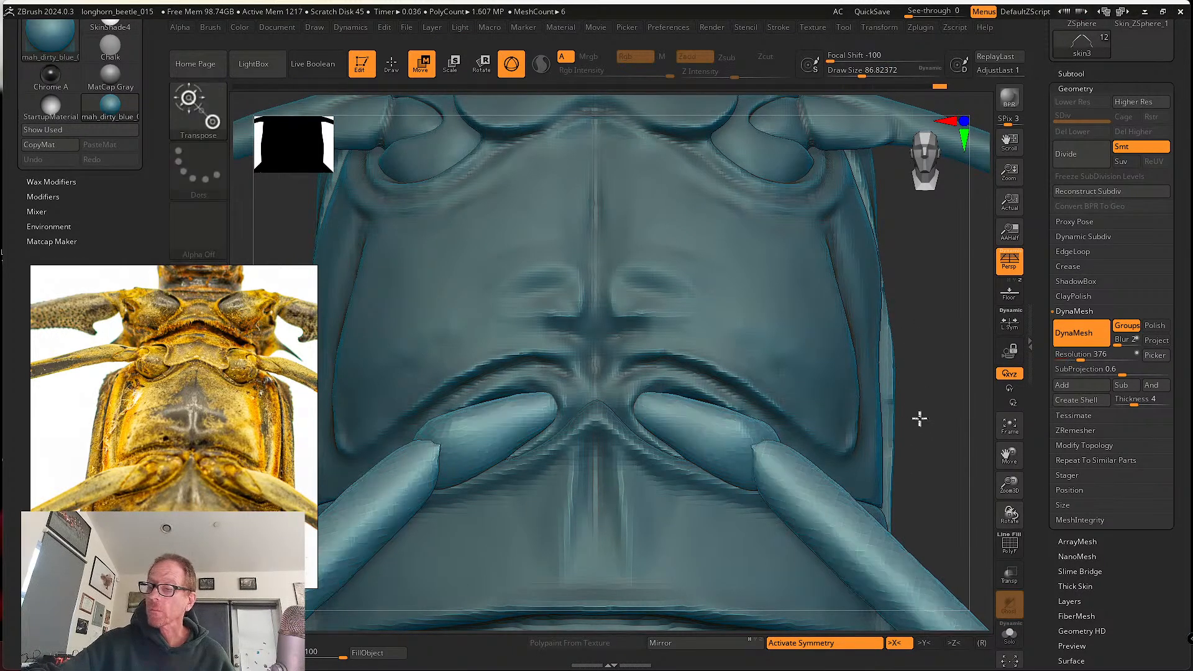
left_click(391, 64)
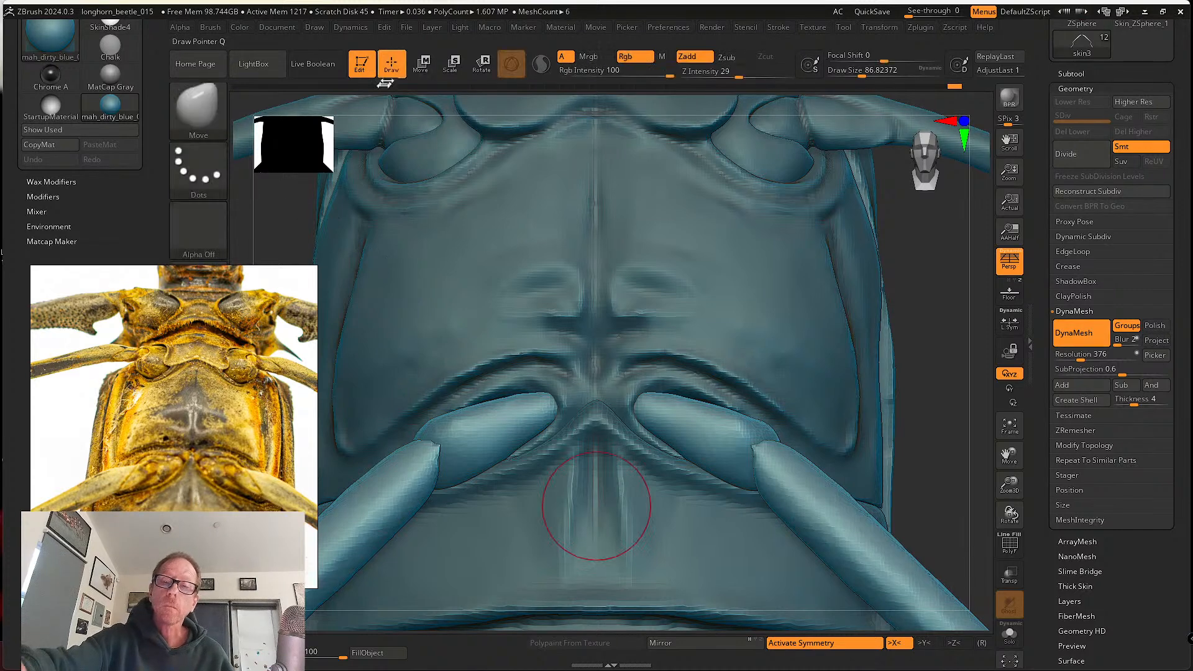
left_click(192, 115)
left_click(790, 117)
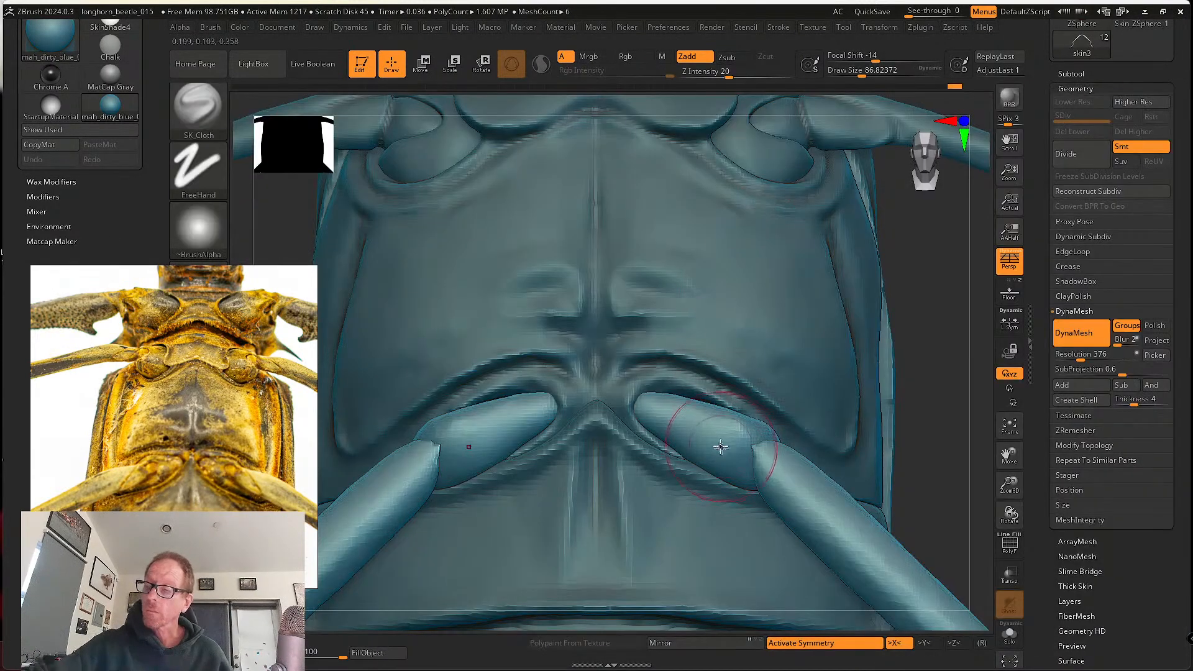
key("s")
key("s")
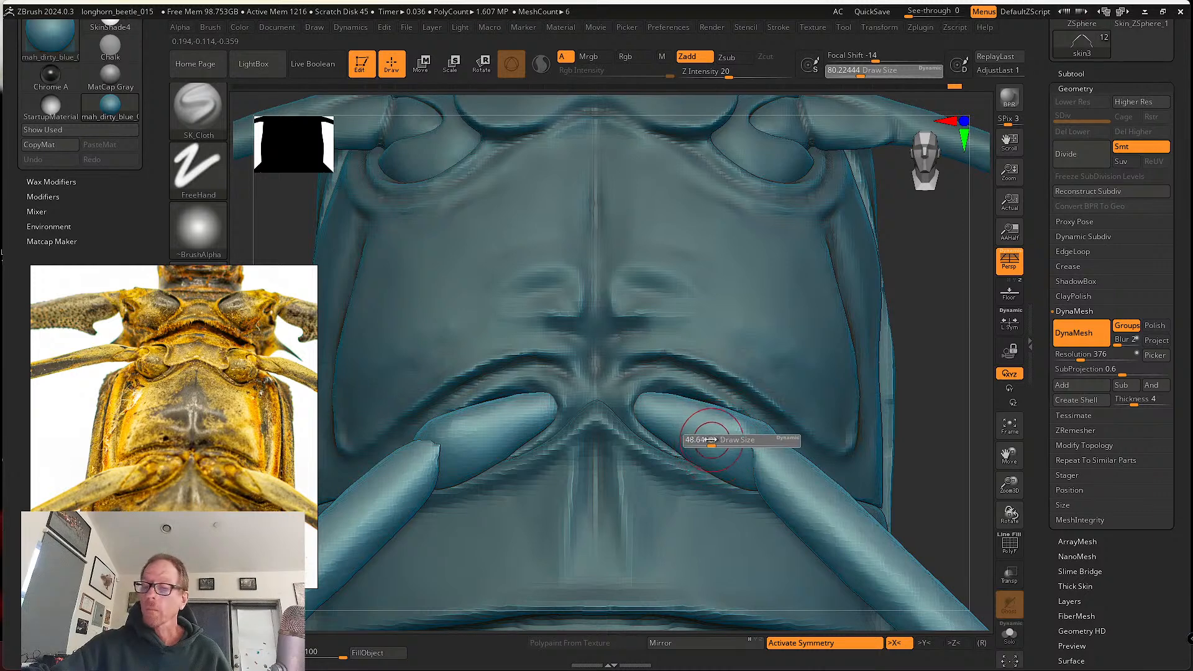
left_click_drag(710, 439, 670, 440)
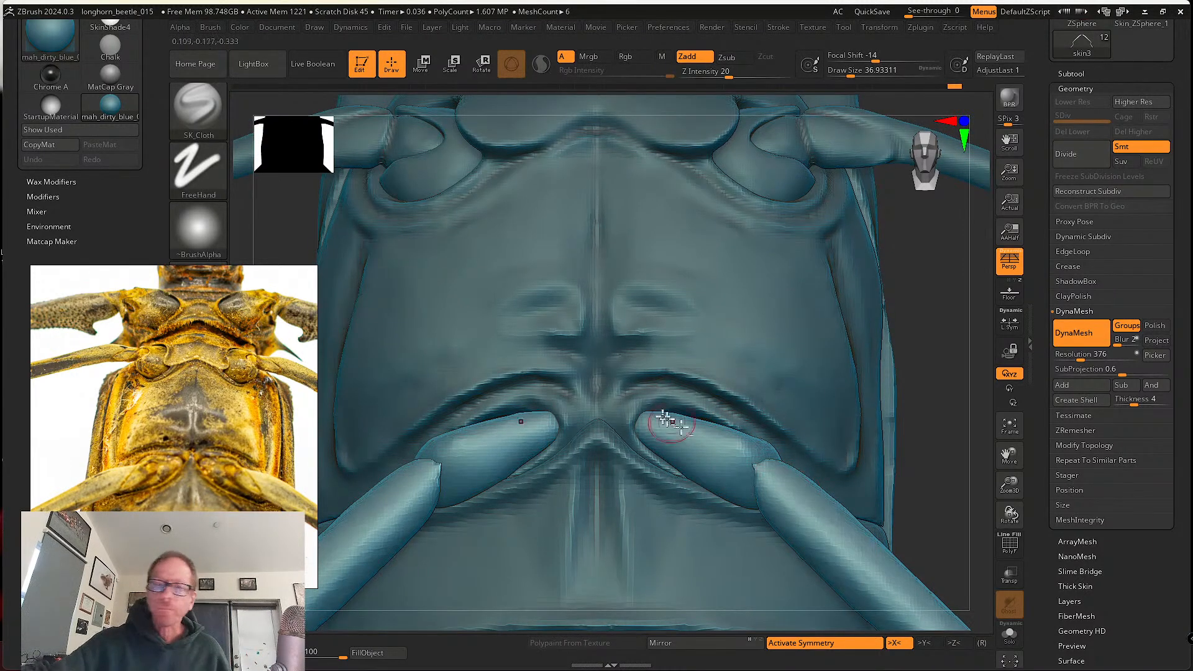
left_click(197, 115)
left_click(486, 118)
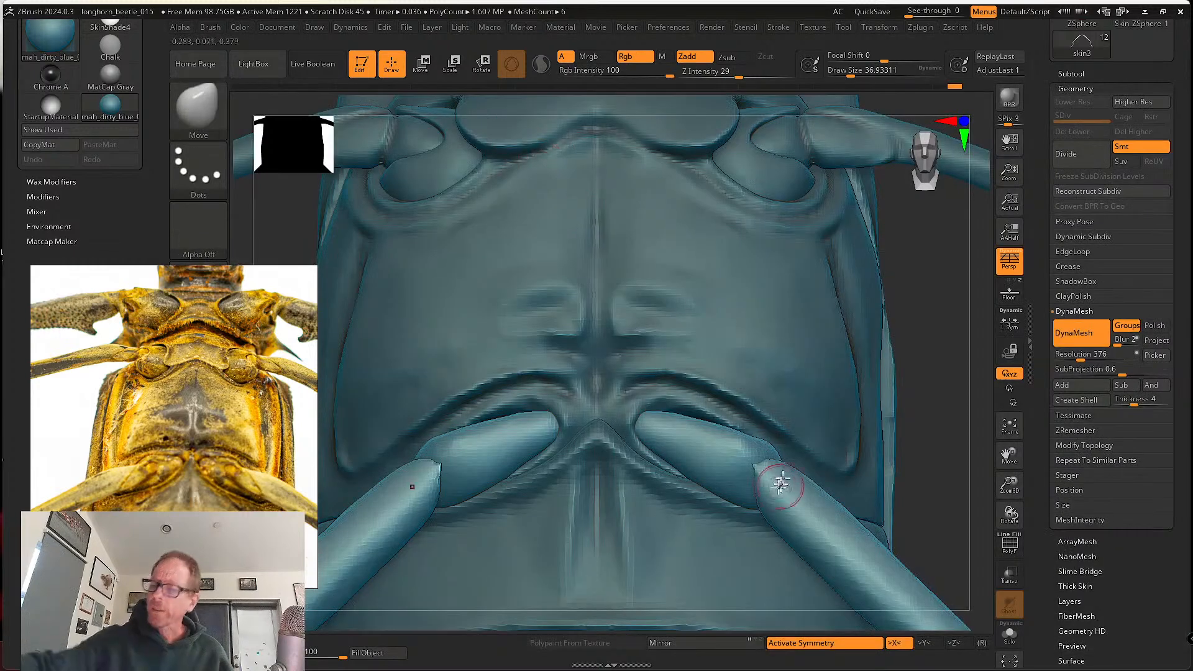
- Round off the outer ends of the hind coxae and the inner ends of the femurs with a large Move brush
mouse_move(808, 497)
left_mouse_down()
mouse_move(780, 501)
mouse_move(796, 535)
mouse_move(807, 519)
left_mouse_up()
mouse_move(770, 505)
right_mouse_down("alt")
mouse_move(717, 479)
mouse_move(693, 493)
right_mouse_up("alt")
right_click_drag(732, 421, 748, 381, "shift")
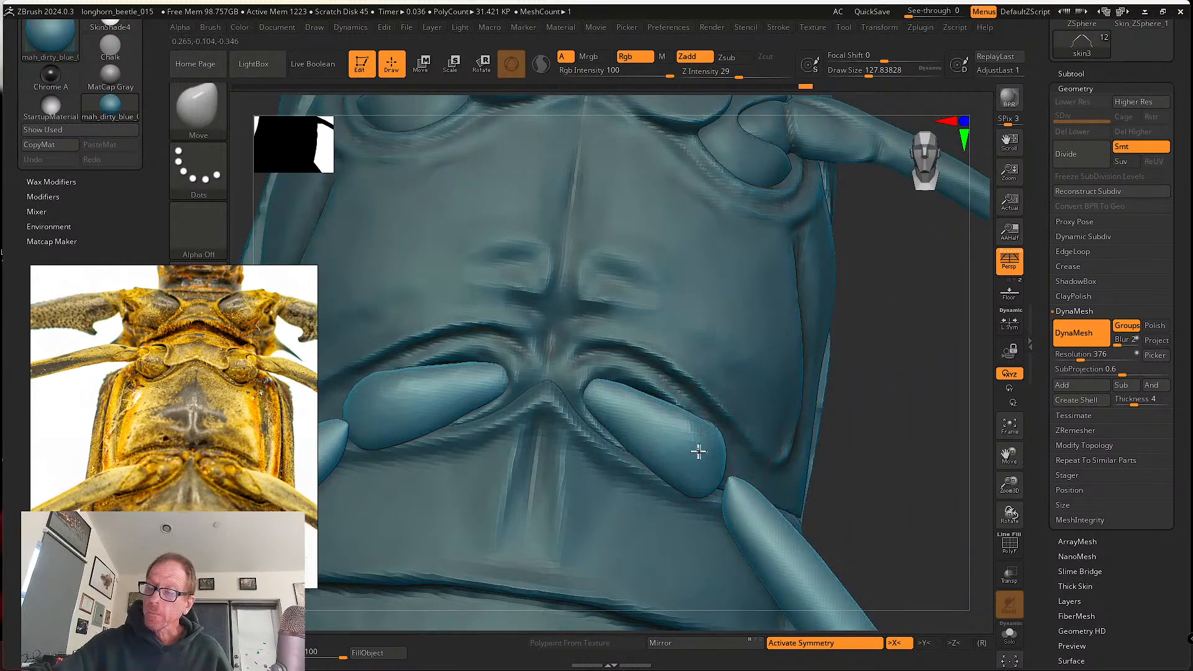
mouse_move(696, 440)
right_mouse_down("ctrl")
mouse_move(698, 412)
mouse_move(688, 443)
right_mouse_up("ctrl")
key("s")
left_click_drag(689, 443, 686, 443)
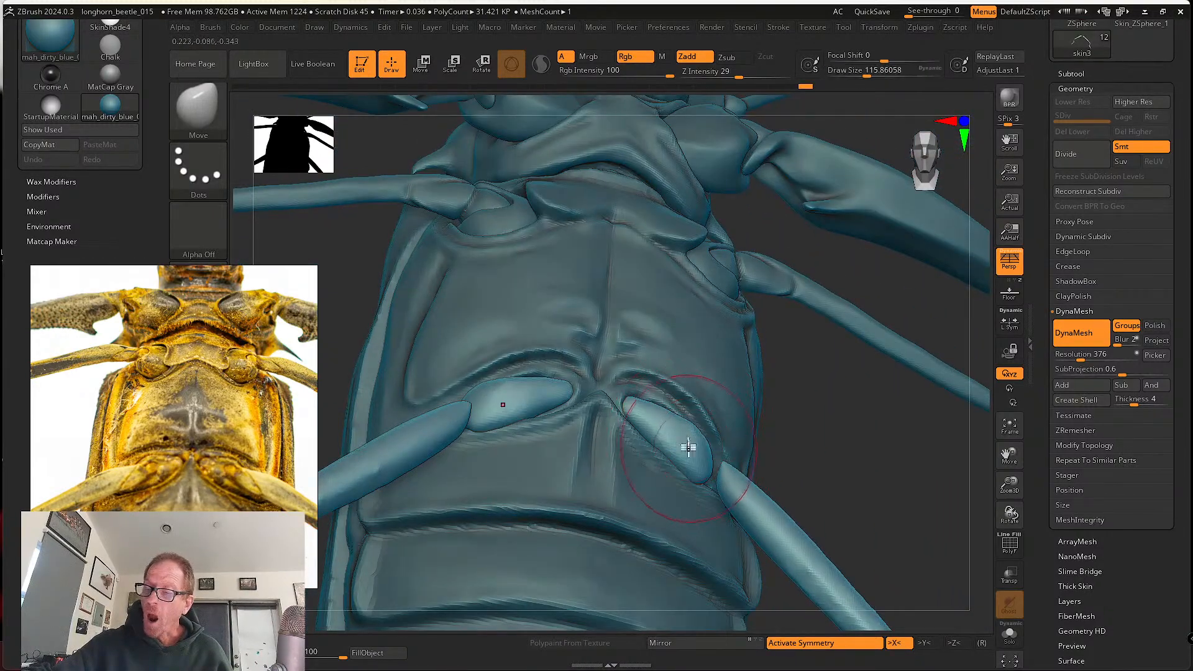
mouse_move(688, 445)
right_mouse_down()
mouse_move(673, 445)
mouse_move(669, 523)
mouse_move(709, 444)
right_mouse_up()
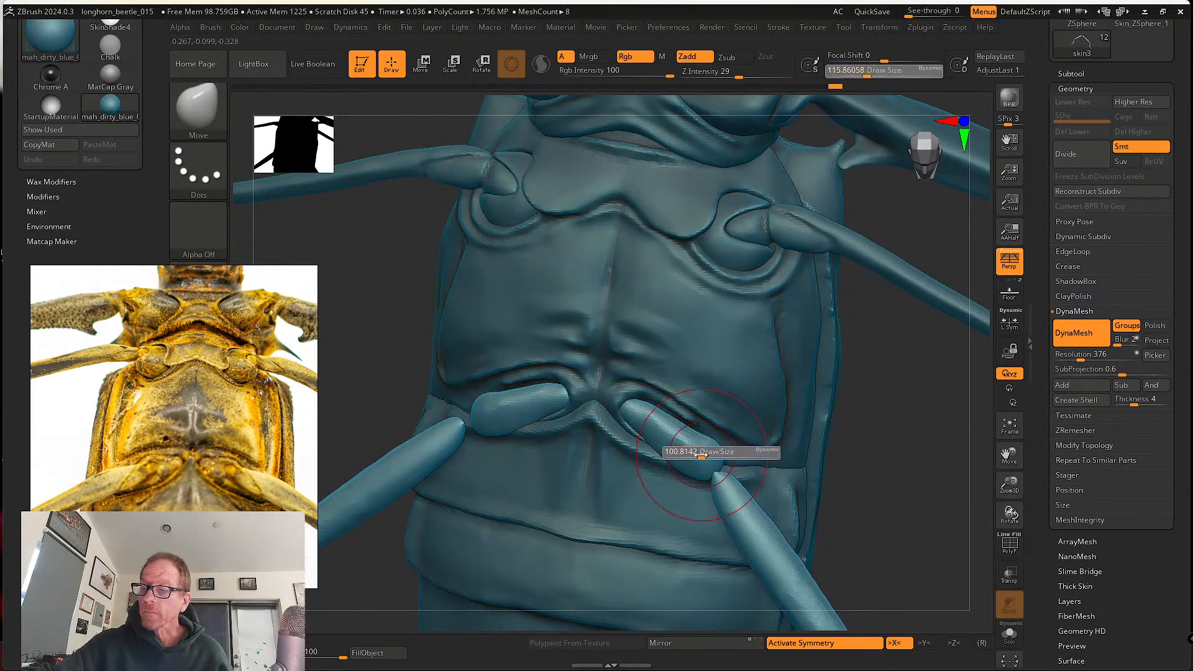
- Push a notch across each hind coxa near its outer end with the Move brush at a draw size of about 62
left_click_drag(701, 455, 694, 456)
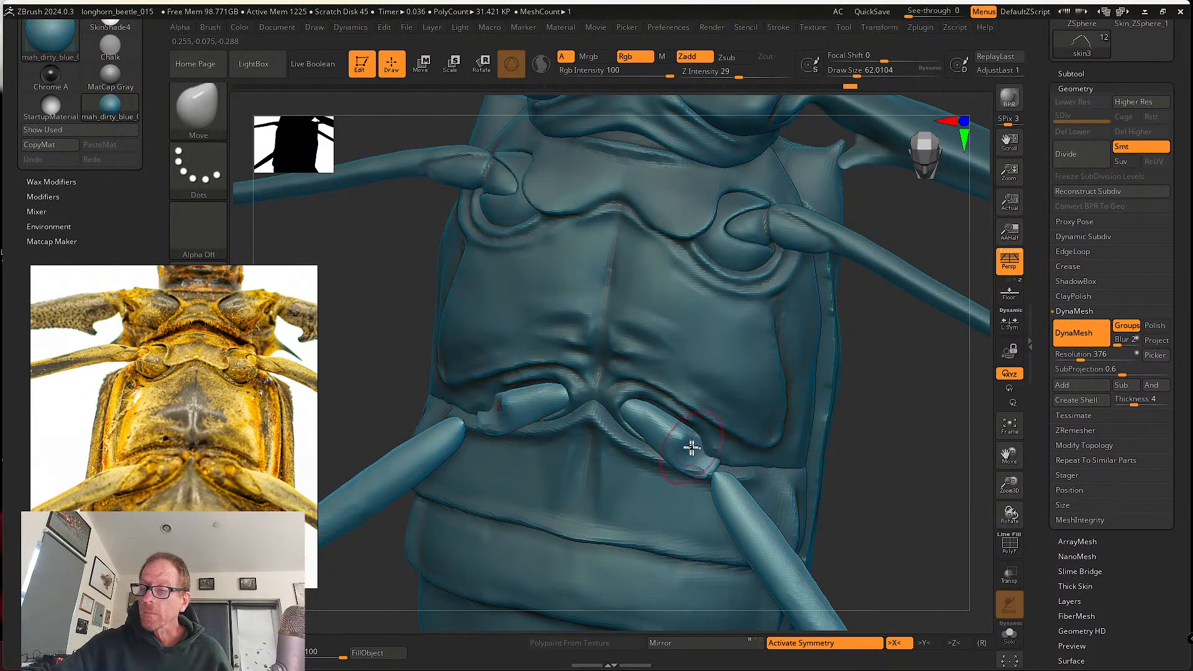
right_click_drag(692, 447, 719, 413)
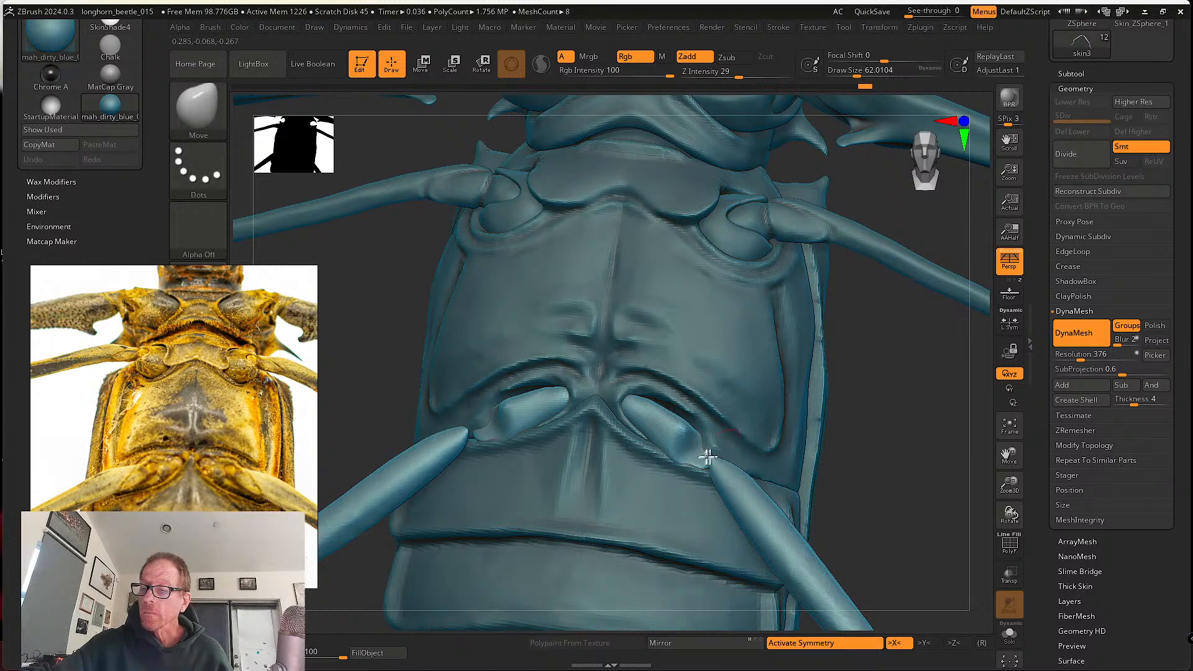
mouse_move(707, 457)
right_mouse_down()
mouse_move(714, 479)
mouse_move(709, 460)
right_mouse_up()
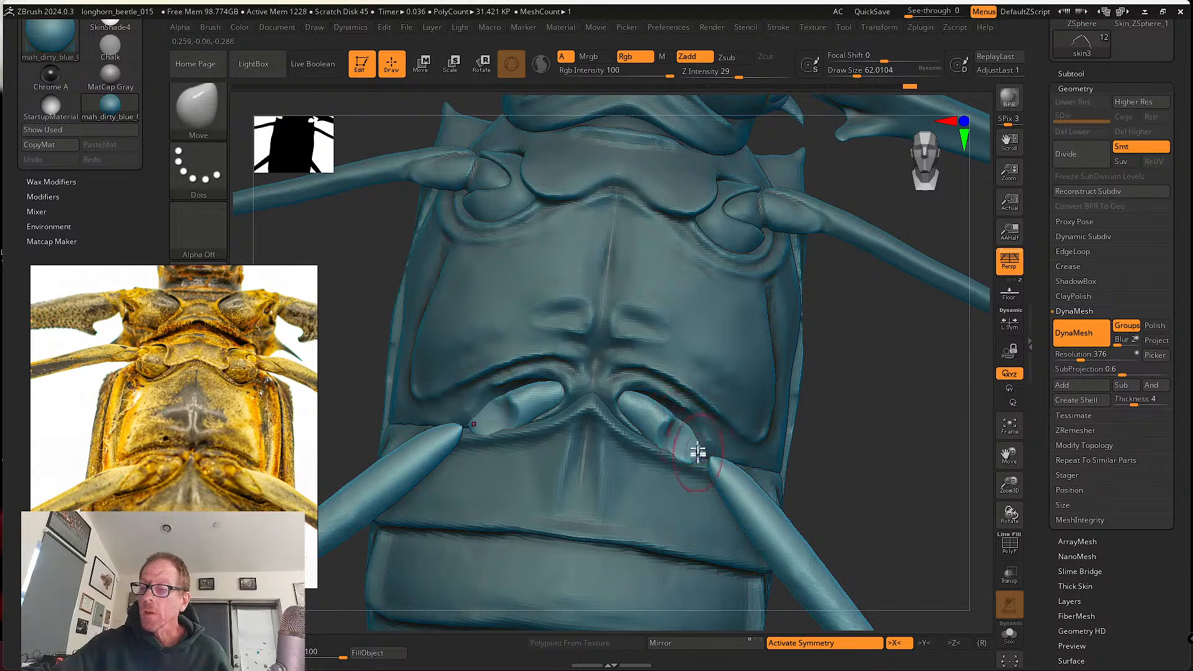
mouse_move(690, 447)
right_mouse_down()
mouse_move(682, 464)
mouse_move(702, 514)
mouse_move(698, 456)
right_mouse_up()
- Shape the rounded outer lobe and crease of each hind coxa with the Move brush at draw sizes of about 90 and 62
key("s")
left_click_drag(700, 442, 704, 438)
right_click_drag(704, 438, 709, 452)
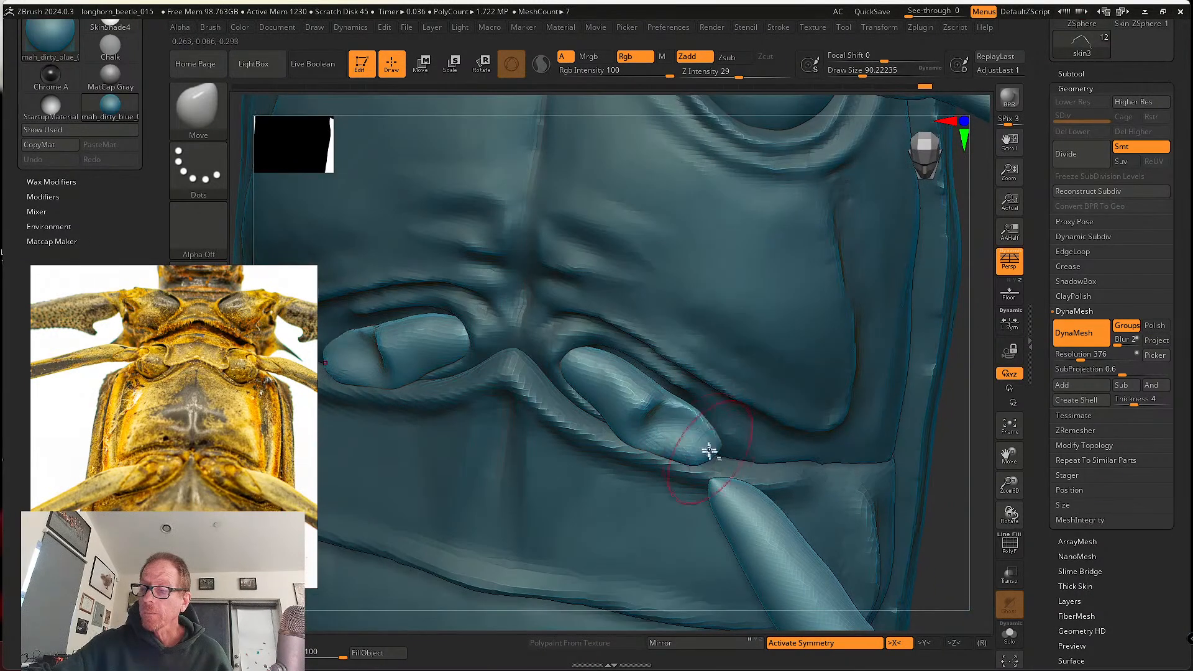
mouse_move(698, 412)
right_mouse_down()
mouse_move(682, 447)
mouse_move(670, 435)
mouse_move(668, 448)
right_mouse_up()
key("s")
left_click_drag(663, 452, 658, 448)
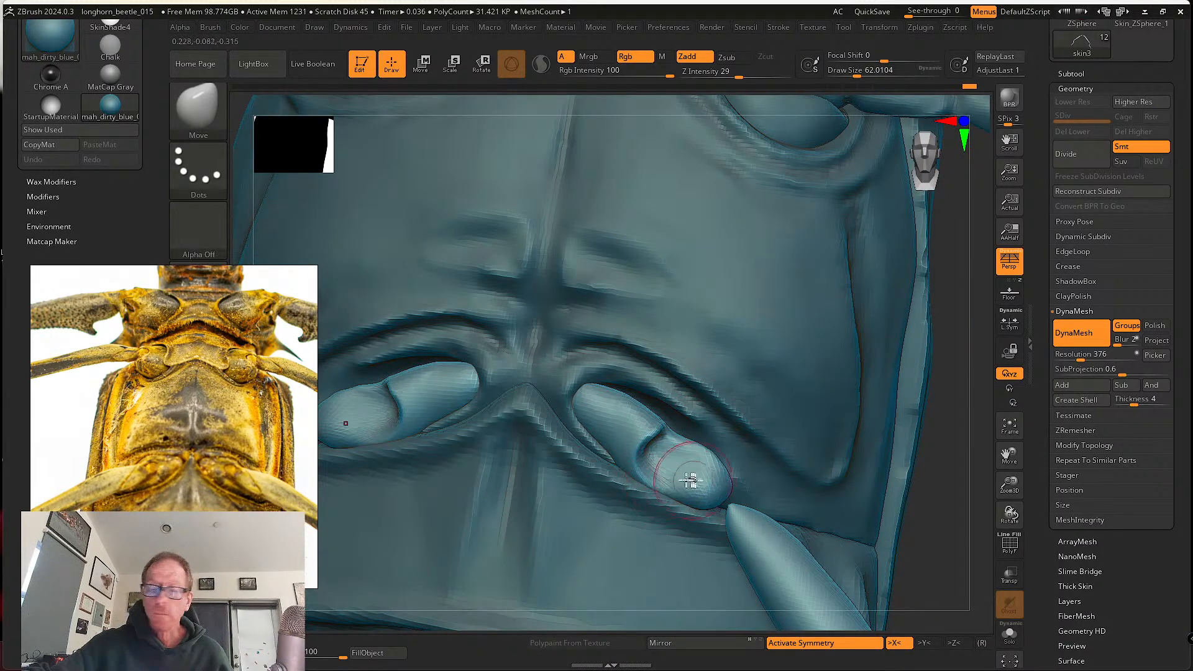
- Taper the outer end of each hind coxa and refine its crease and inner end with the Move brush at a draw size of about 87
mouse_move(690, 481)
right_mouse_down()
mouse_move(678, 471)
mouse_move(681, 484)
right_mouse_up()
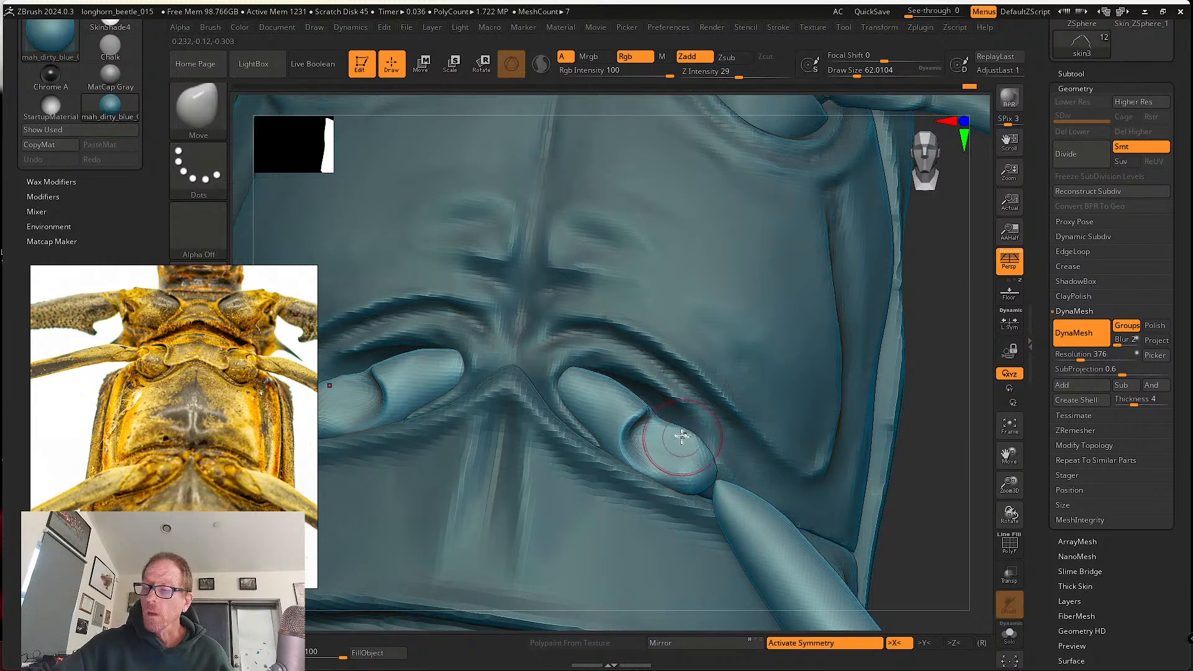
key("s")
mouse_move(681, 437)
left_mouse_down()
mouse_move(701, 468)
mouse_move(678, 457)
left_mouse_up()
right_click_drag(676, 458, 682, 486)
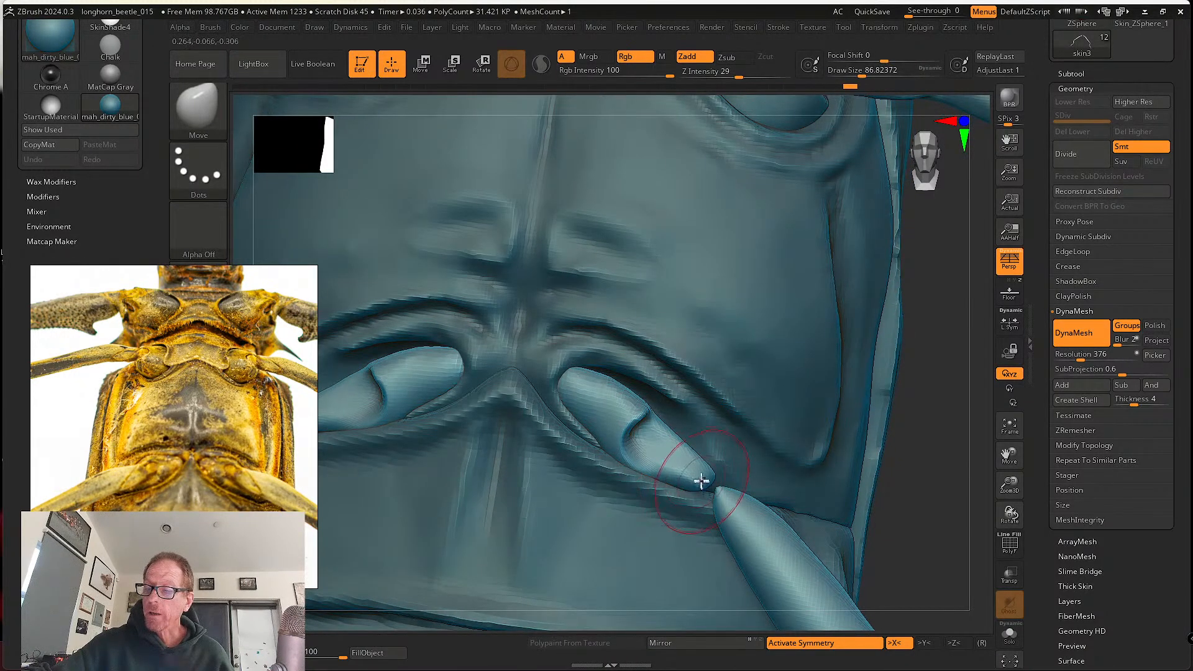
left_click_drag(669, 457, 676, 465, "shift")
right_click_drag(668, 461, 726, 535, "ctrl")
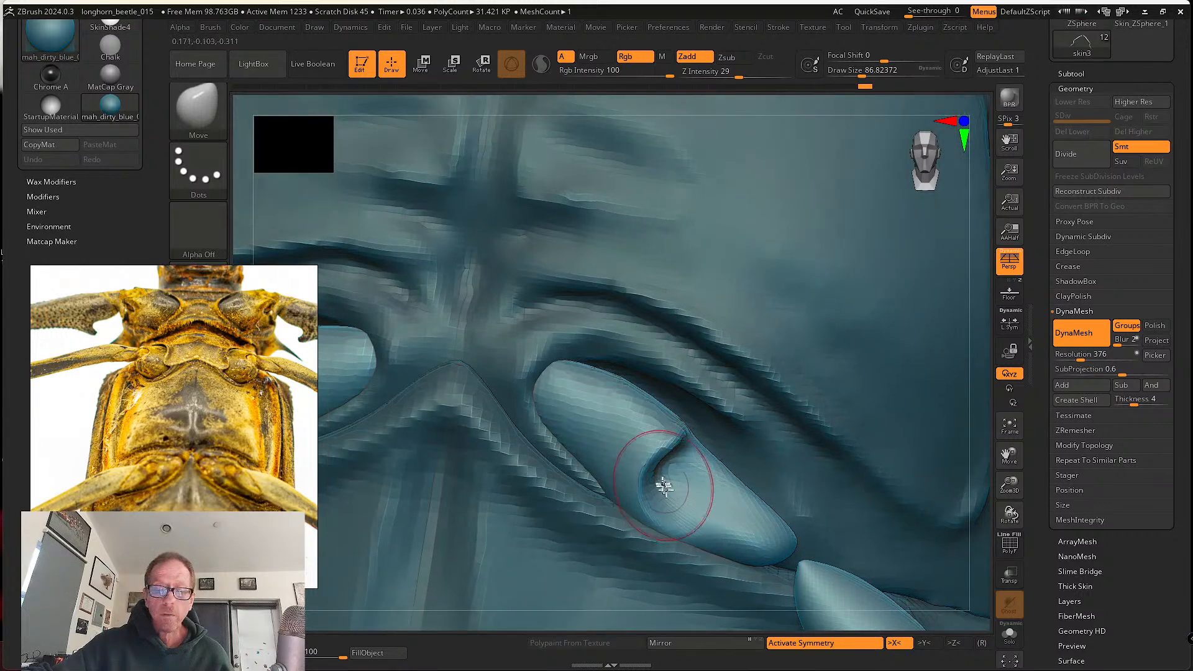
left_click_drag(658, 478, 658, 474)
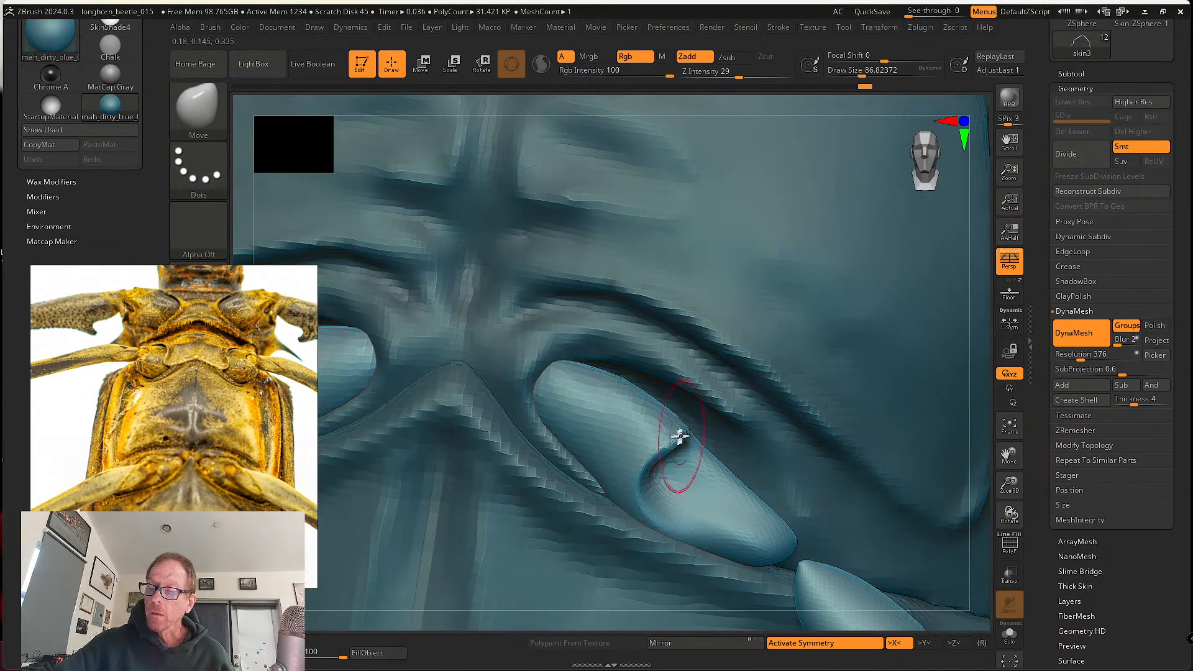
left_click_drag(548, 399, 620, 381, "shift")
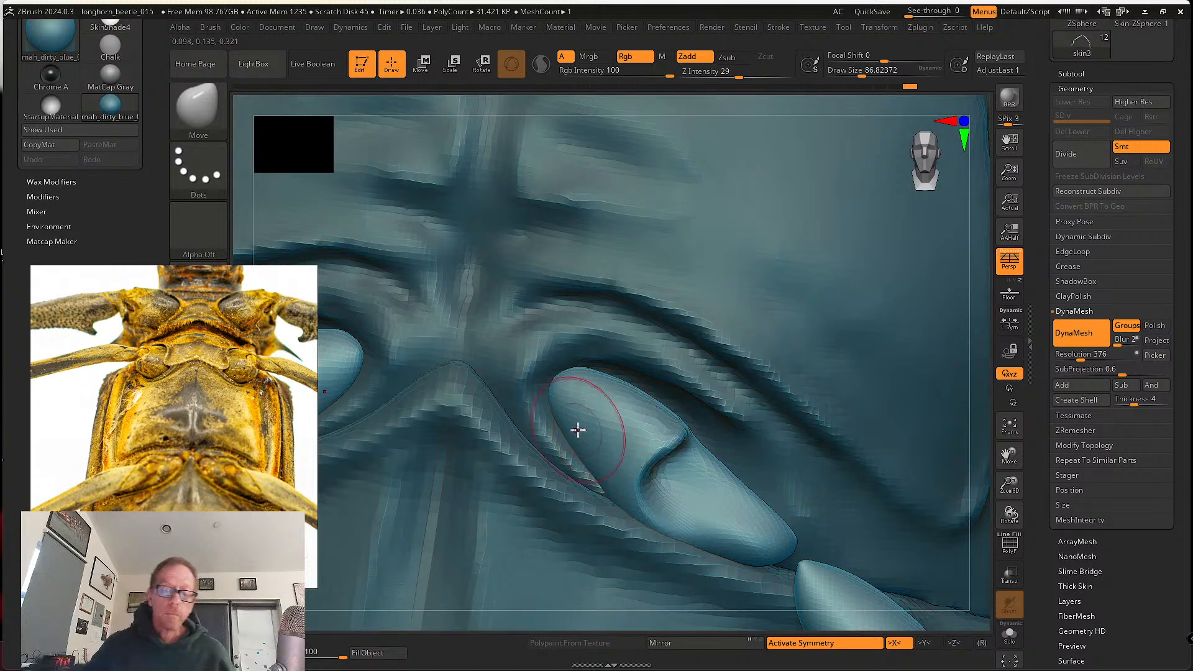
- Enlarge the reference photo around the hind leg joint and widen the coxae's upper edges with the Move brush at a draw size of about 158
scroll(226, 472, "up", 6)
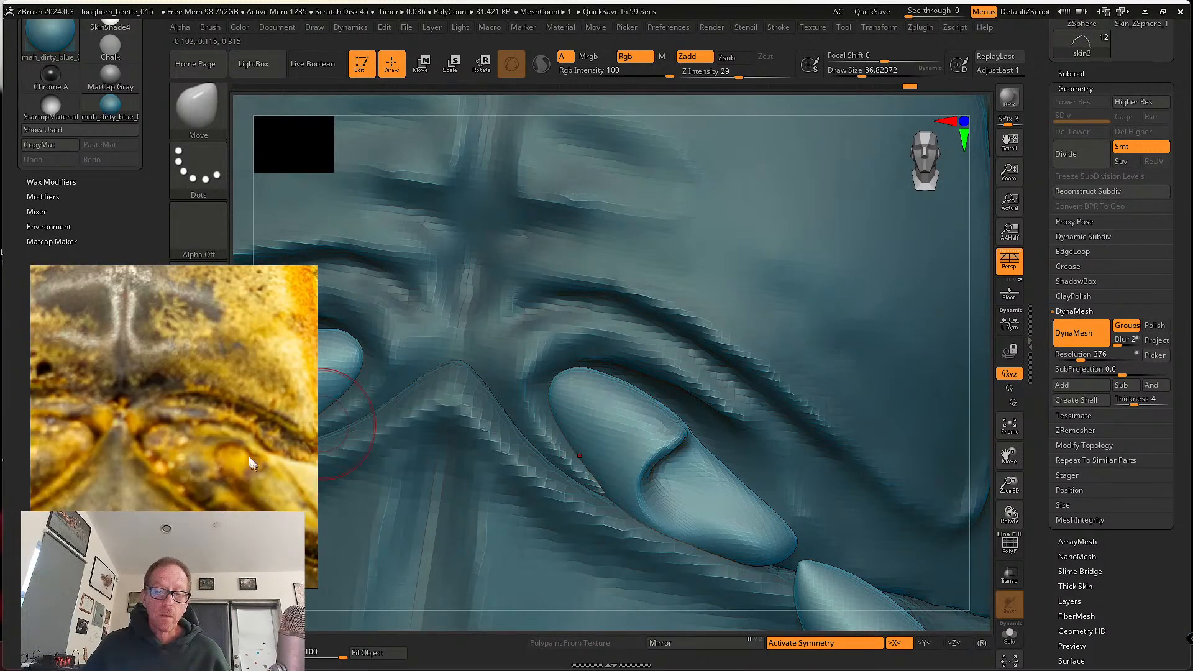
middle_click_drag(228, 473, 186, 425)
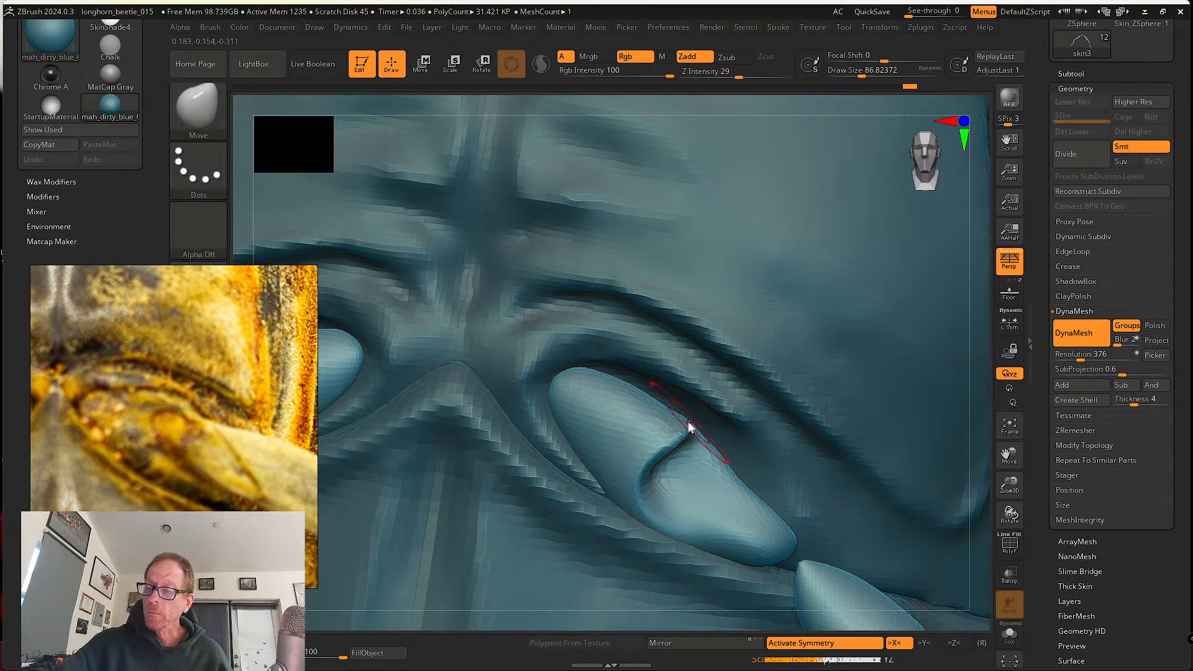
key("s")
mouse_move(688, 424)
left_mouse_down()
mouse_move(698, 426)
mouse_move(684, 406)
mouse_move(651, 393)
left_mouse_up()
left_click_drag(572, 371, 571, 379)
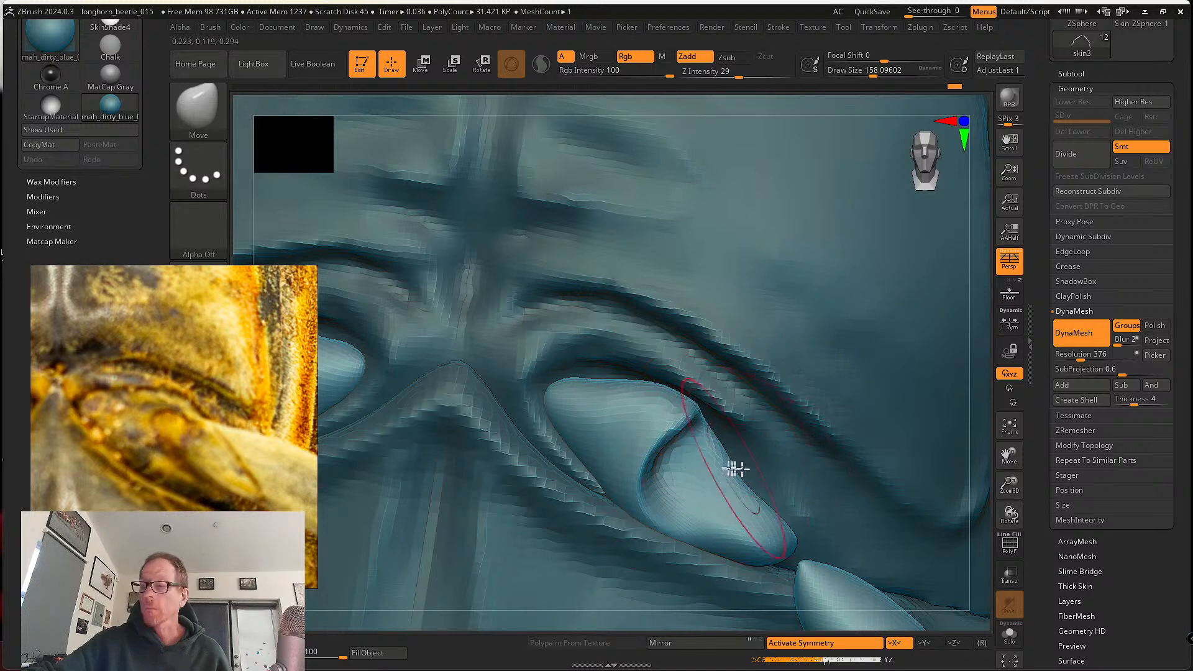
left_click_drag(738, 469, 752, 451)
left_click_drag(758, 494, 765, 489)
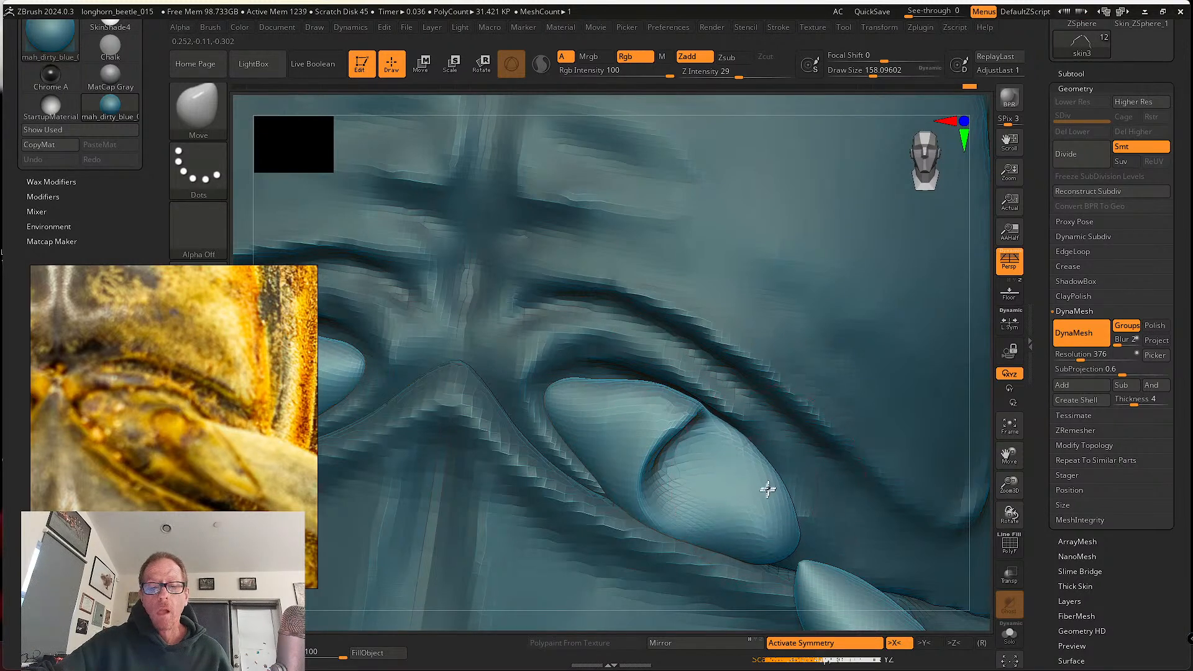
- Pull the crease of each hind coxa inward with the Move brush at a draw size of about 104 and smooth the outer lobe
right_click_drag(762, 496, 748, 477)
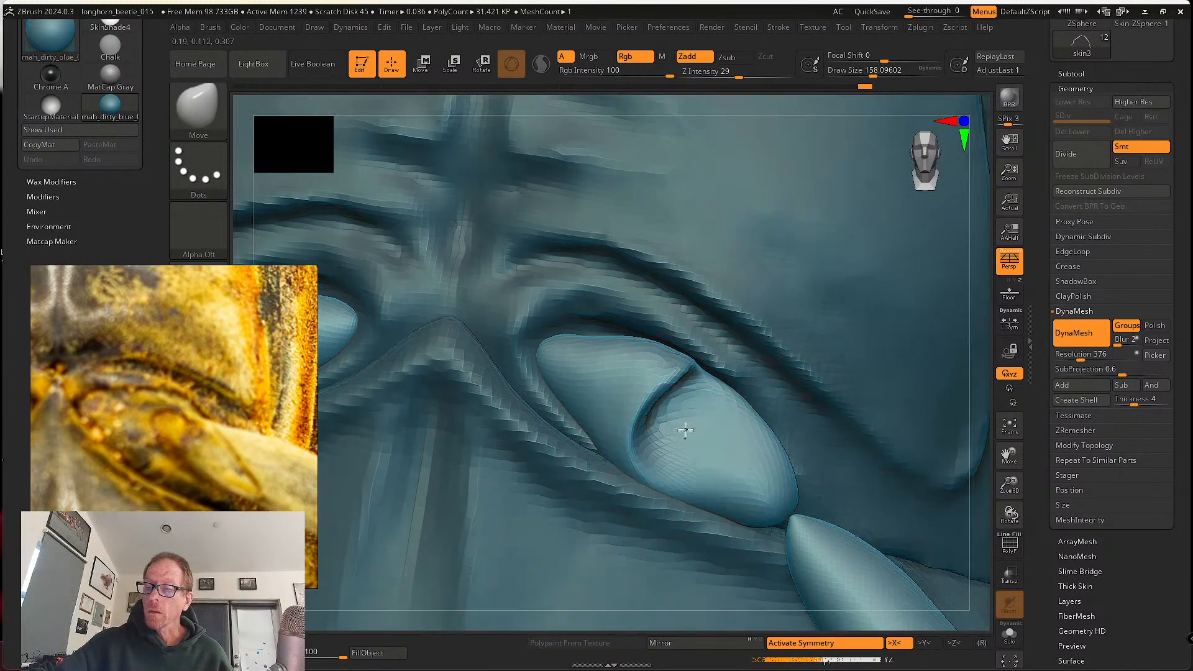
key("s")
left_click_drag(679, 426, 674, 429)
left_click_drag(657, 434, 628, 409)
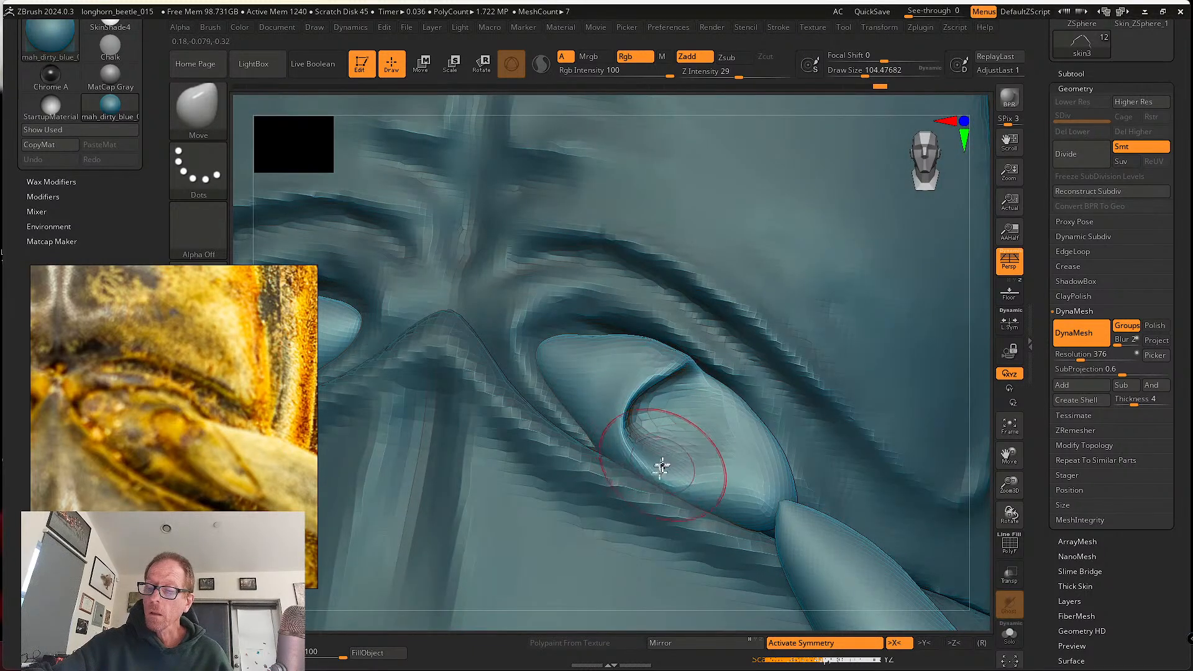
right_click_drag(682, 467, 651, 442, "alt")
left_click_drag(689, 471, 698, 485)
key("ctrl+z")
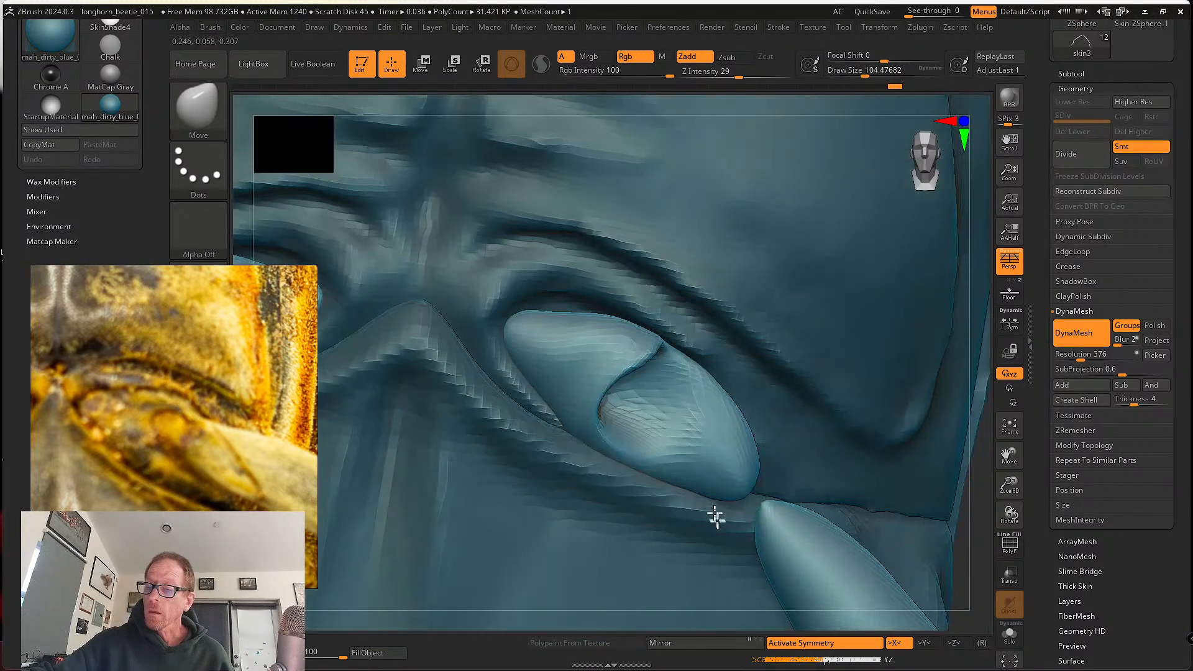
left_click_drag(683, 424, 696, 434, "shift")
- Remesh the hind legs with DynaMesh at resolution 376
right_click_drag(698, 438, 767, 323, "ctrl")
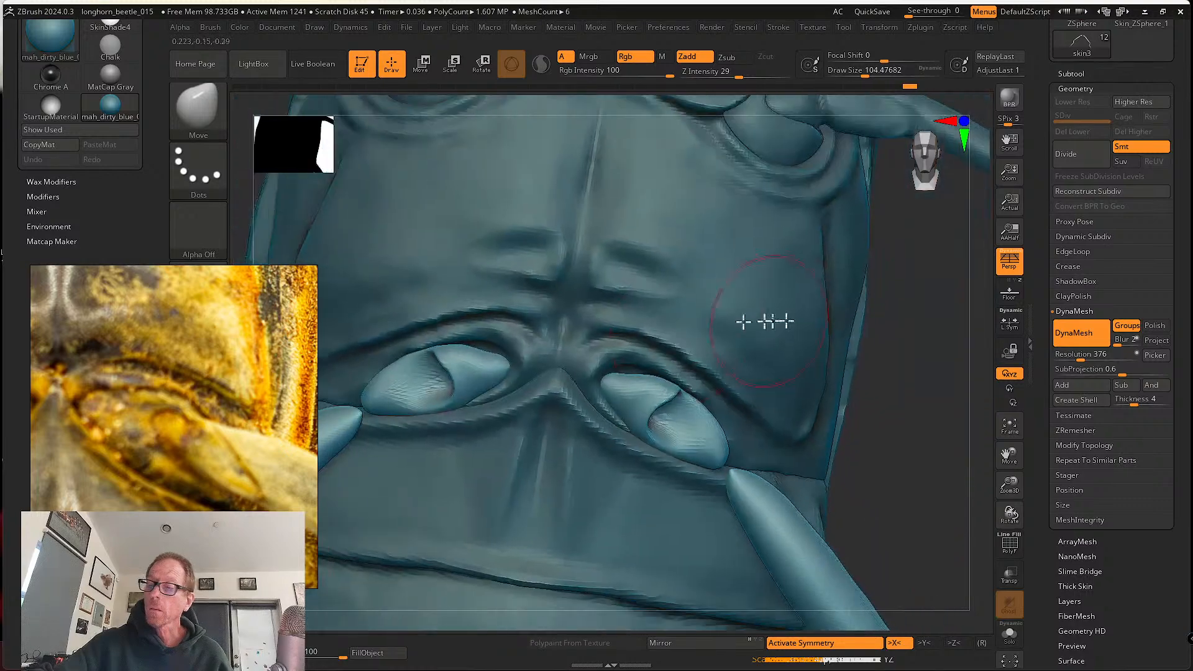
left_click_drag(897, 341, 843, 439, "ctrl")
right_click_drag(671, 409, 663, 443, "ctrl")
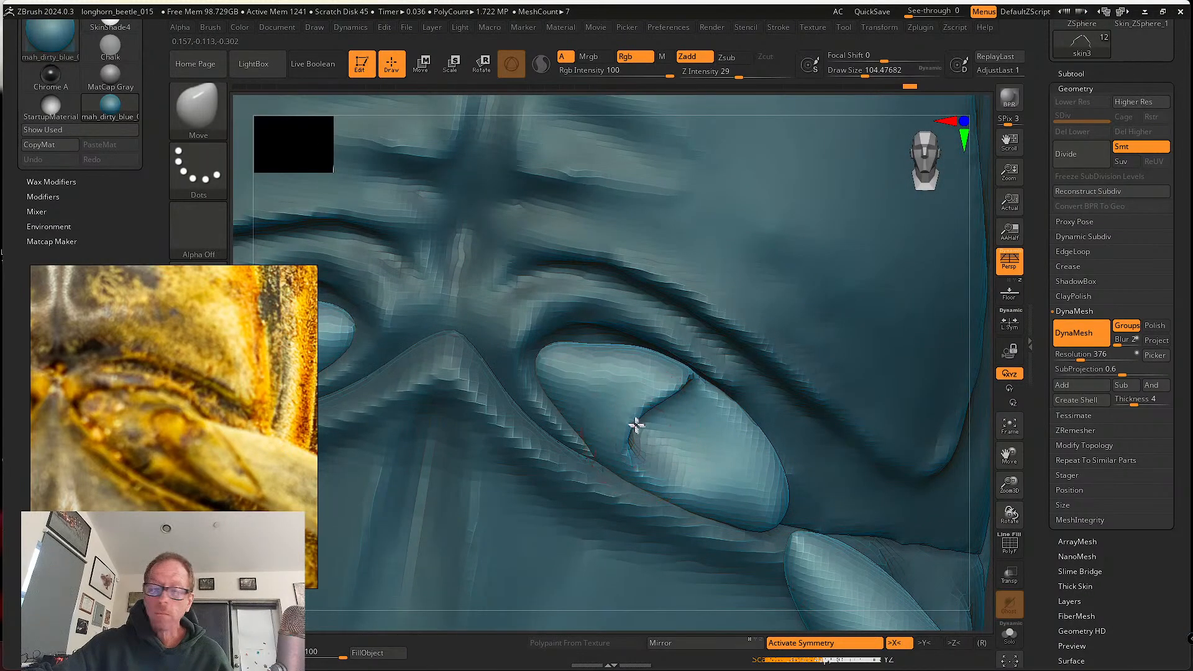
- Sculpt raised folds around the crease and along the outer lobe's edges on each hind coxa with the SK_Cloth brush at a draw size of about 46
left_click(199, 109)
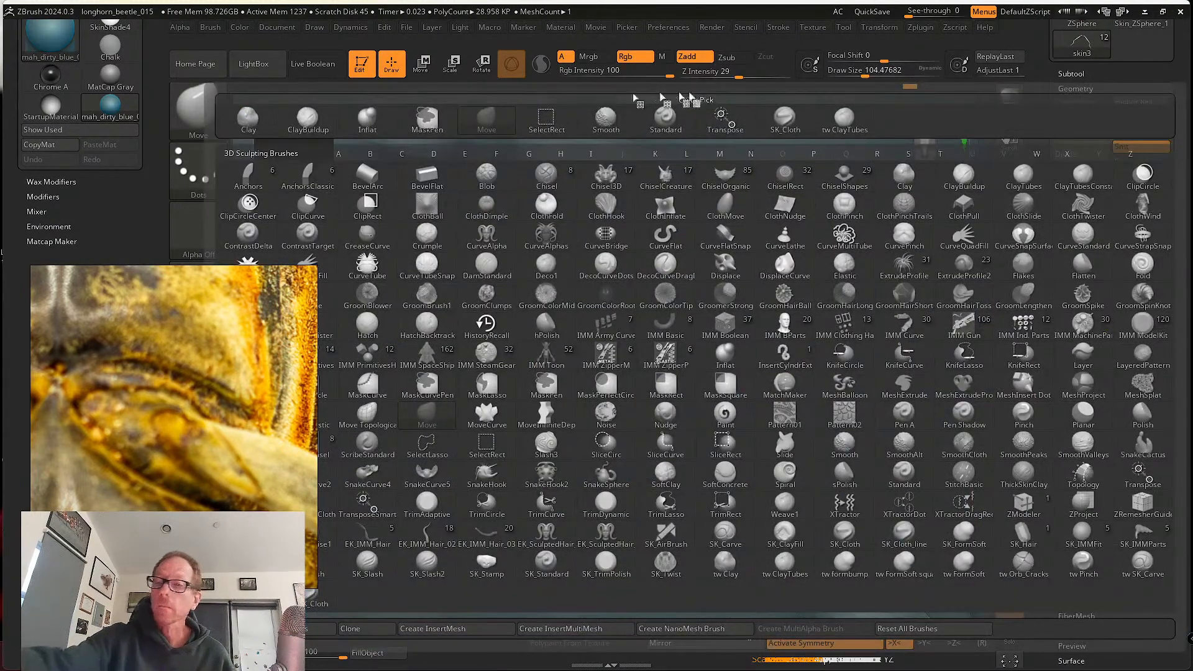
left_click(785, 115)
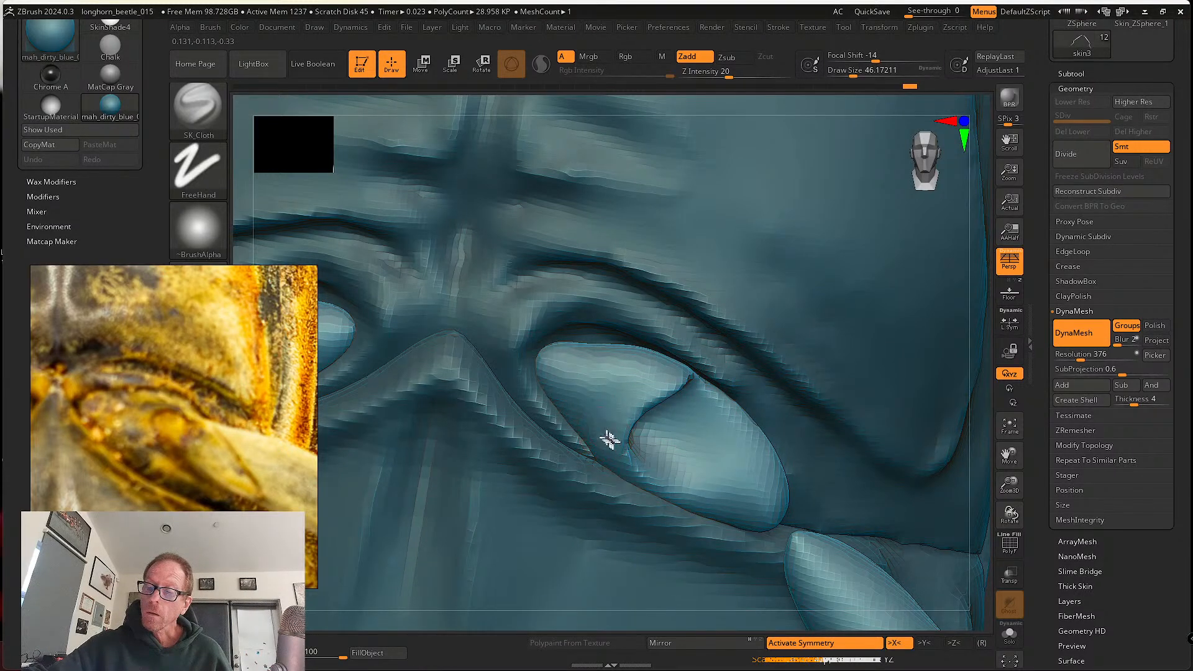
left_click_drag(642, 442, 619, 433)
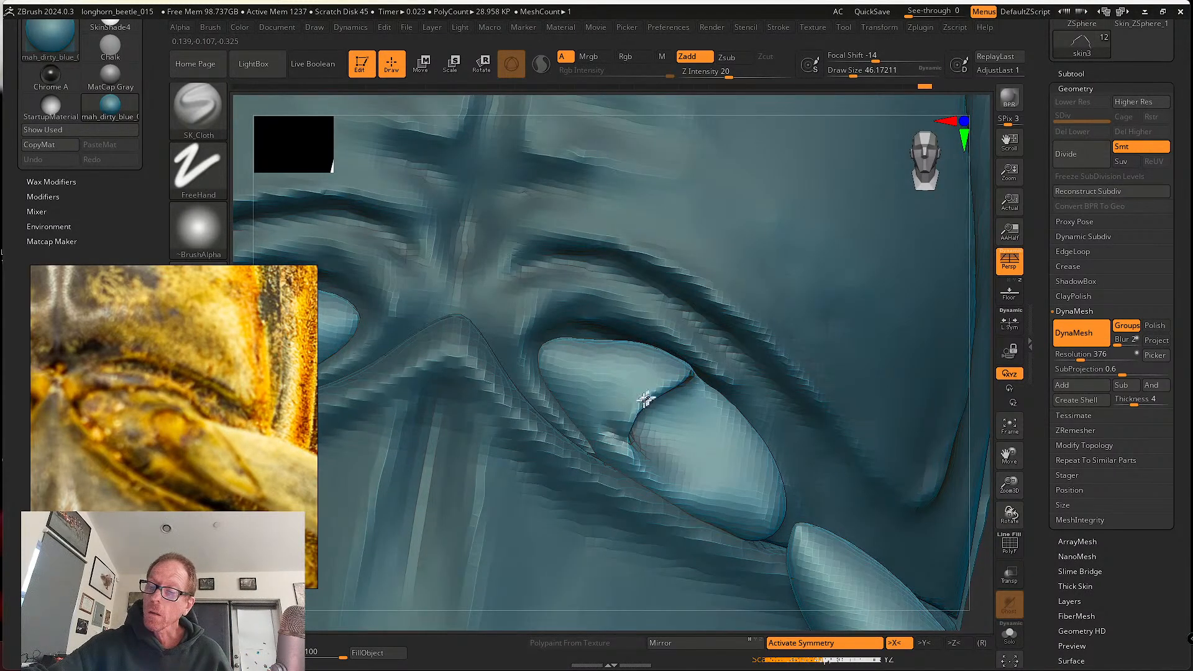
mouse_move(660, 394)
left_mouse_down()
mouse_move(676, 380)
mouse_move(700, 405)
mouse_move(702, 448)
mouse_move(626, 449)
left_mouse_up()
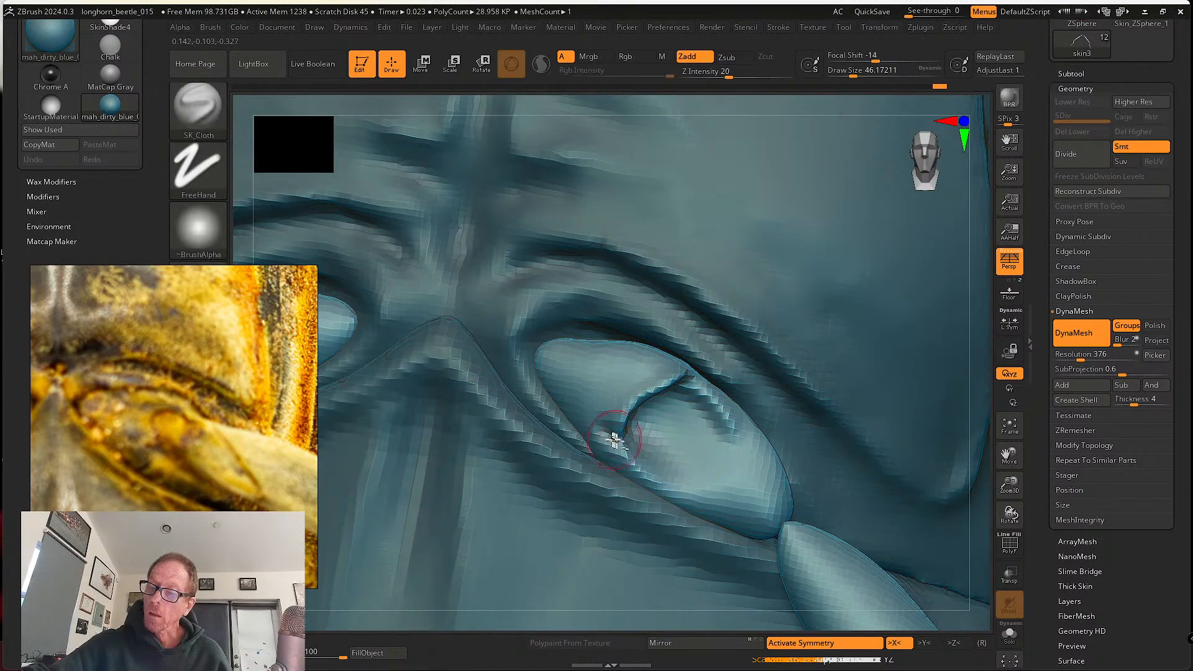
left_click_drag(652, 458, 746, 513)
left_click_drag(620, 449, 737, 505)
- Build up the outer lobe of each hind coxa with the tw ClayTubes brush at intensity 5 and smooth the coxa's surface
left_click(198, 107)
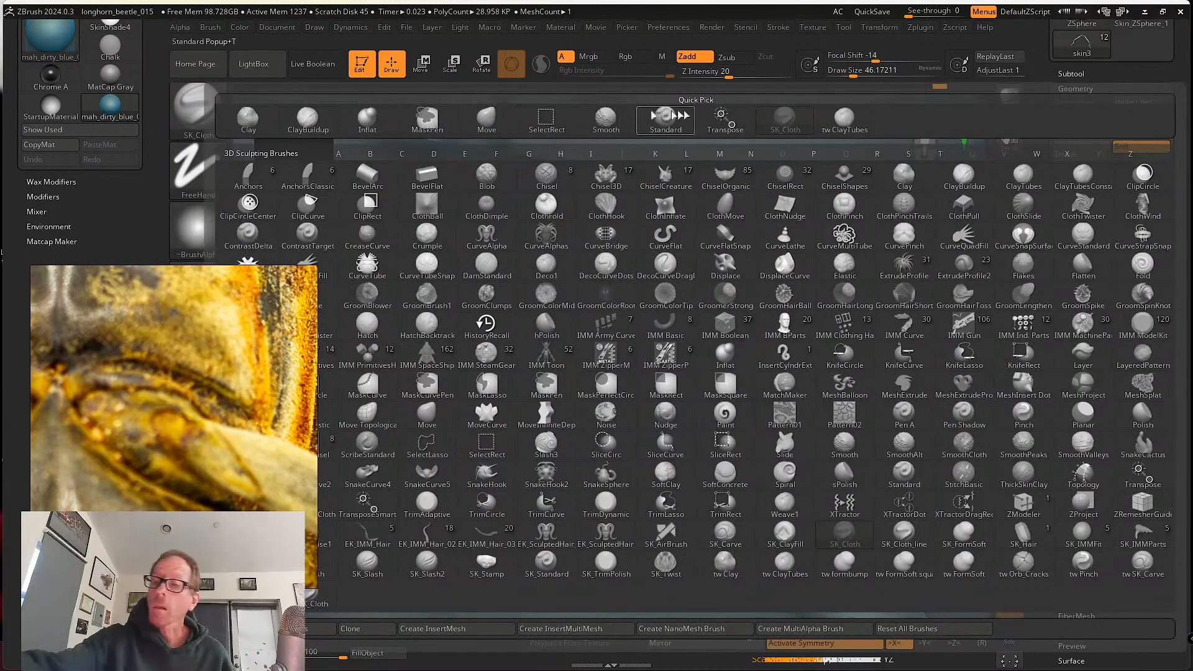
left_click(834, 118)
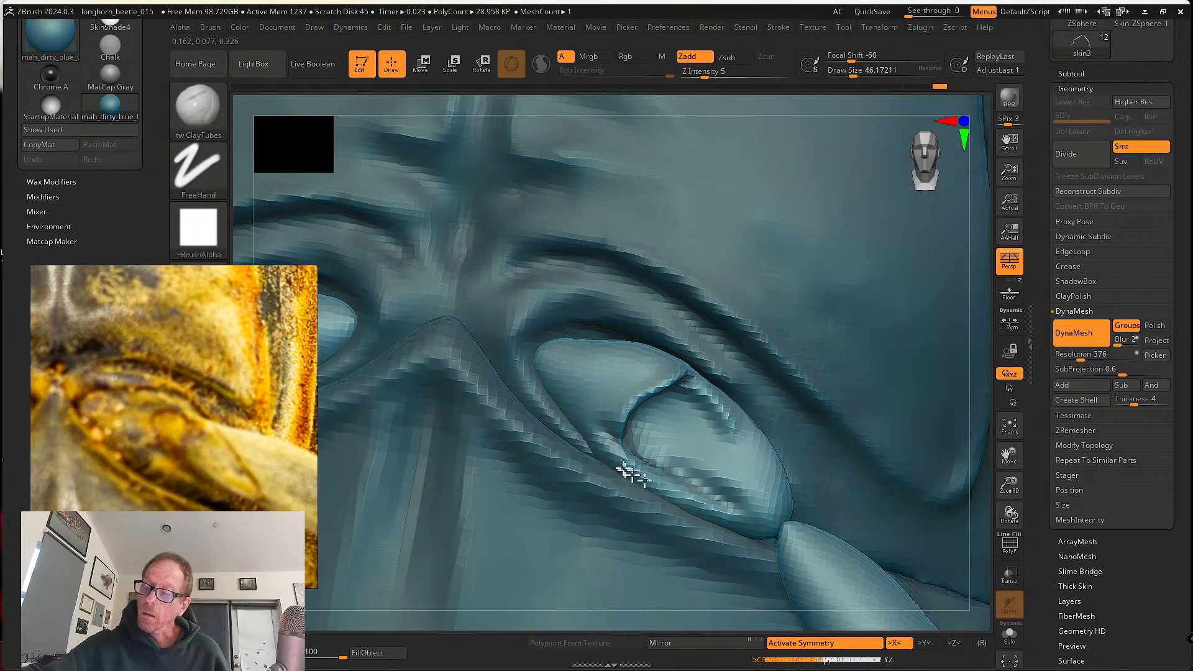
right_click_drag(710, 466, 675, 450, "alt")
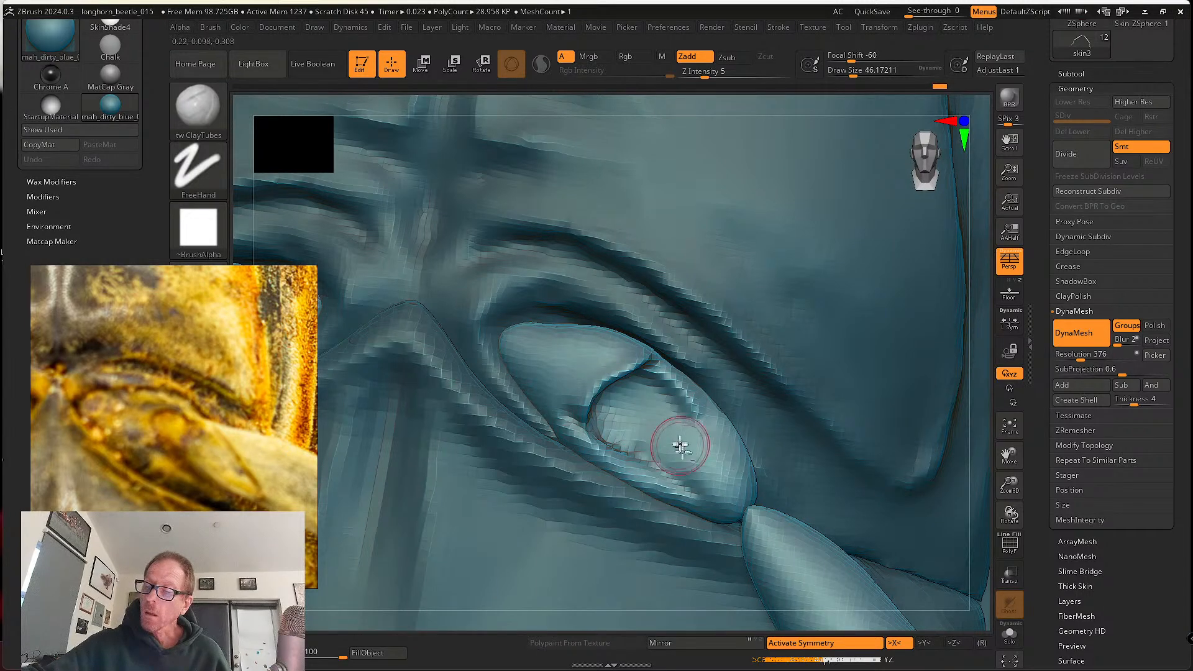
right_click_drag(679, 440, 653, 506)
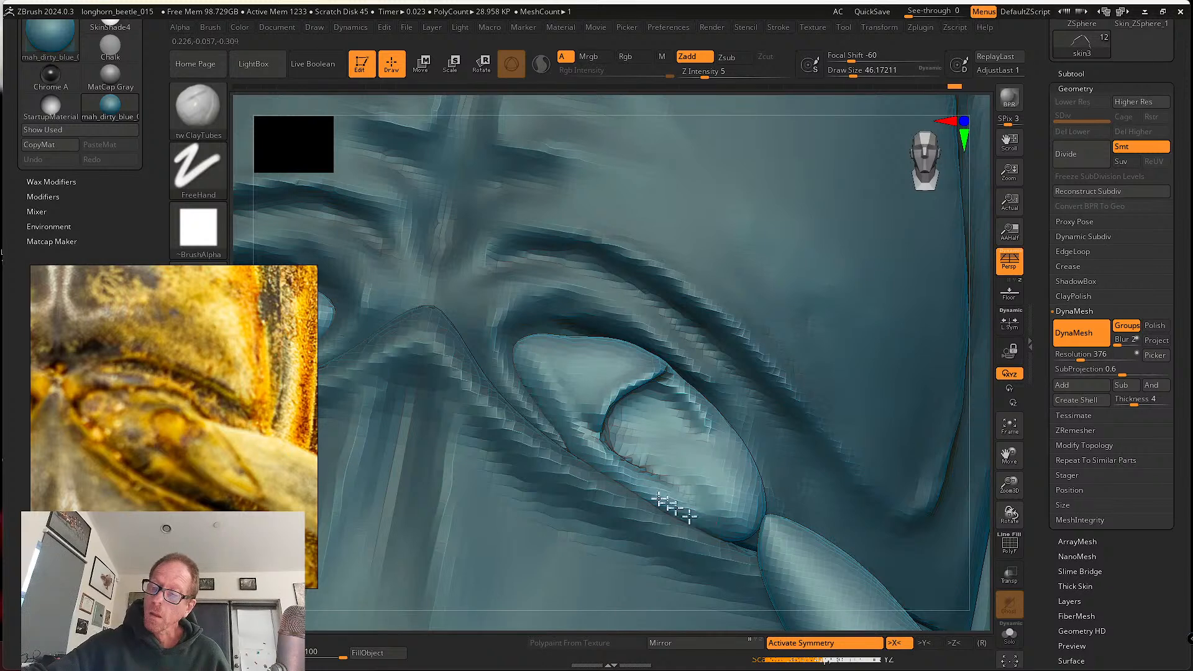
mouse_move(514, 350)
right_mouse_down()
mouse_move(543, 413)
mouse_move(530, 431)
right_mouse_up()
left_click_drag(530, 431, 549, 463, "shift")
right_click_drag(543, 421, 556, 398)
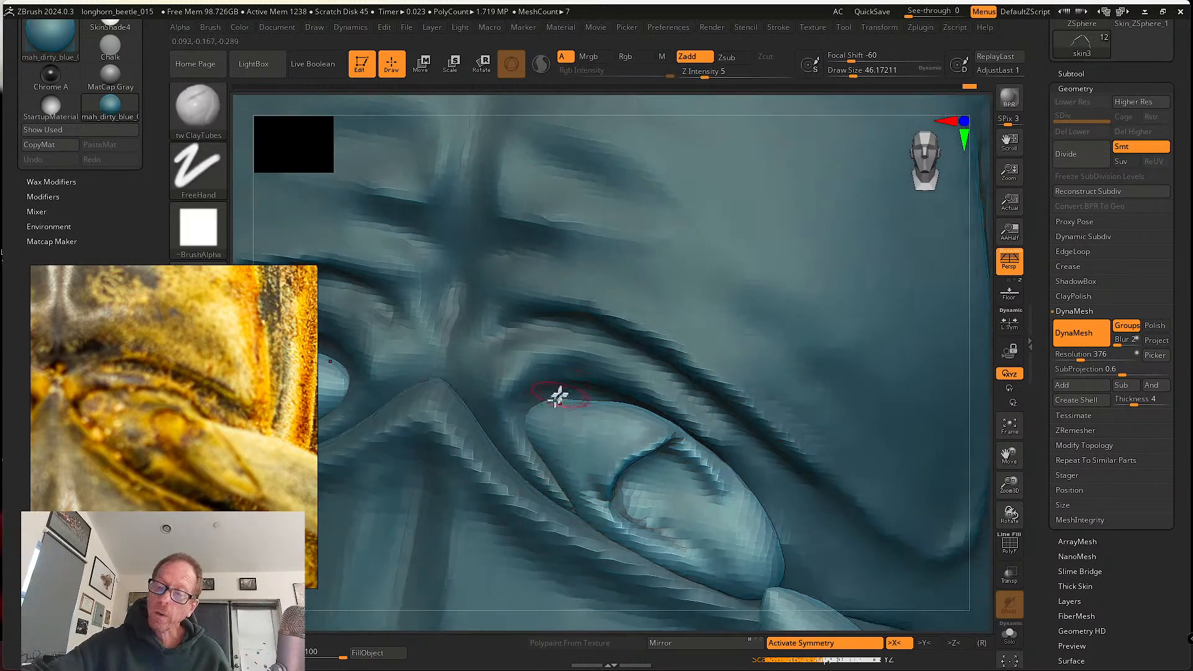
- Add volume to the inner half of each hind coxa with tw ClayTubes and smooth the area near the crease
mouse_move(590, 465)
left_mouse_down()
mouse_move(596, 443)
mouse_move(638, 434)
left_mouse_up()
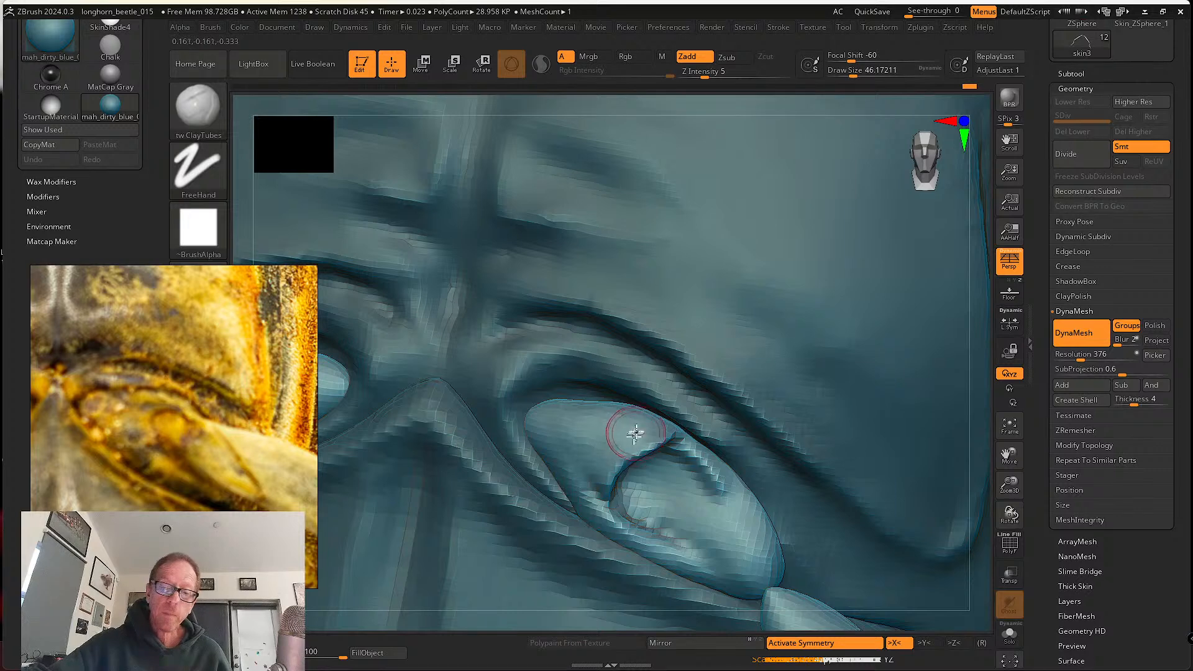
mouse_move(631, 432)
right_mouse_down()
mouse_move(631, 448)
mouse_move(615, 436)
right_mouse_up()
mouse_move(586, 436)
left_mouse_down()
mouse_move(600, 422)
mouse_move(533, 413)
mouse_move(541, 448)
left_mouse_up()
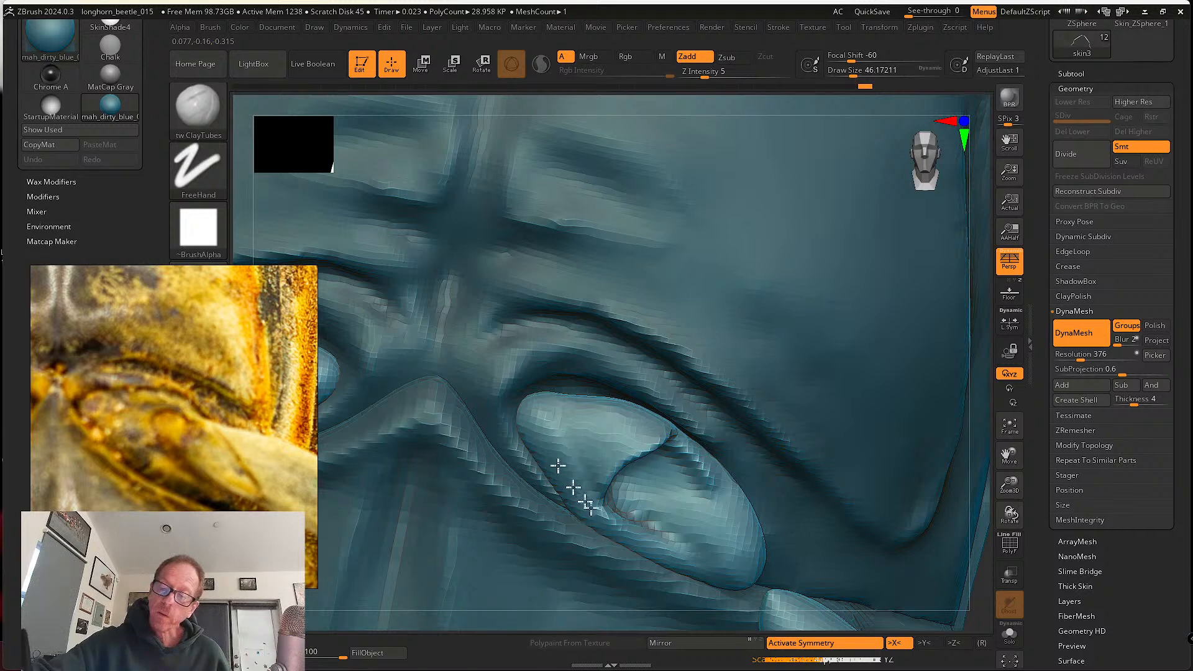
right_click_drag(558, 465, 544, 407)
left_click_drag(536, 405, 569, 457)
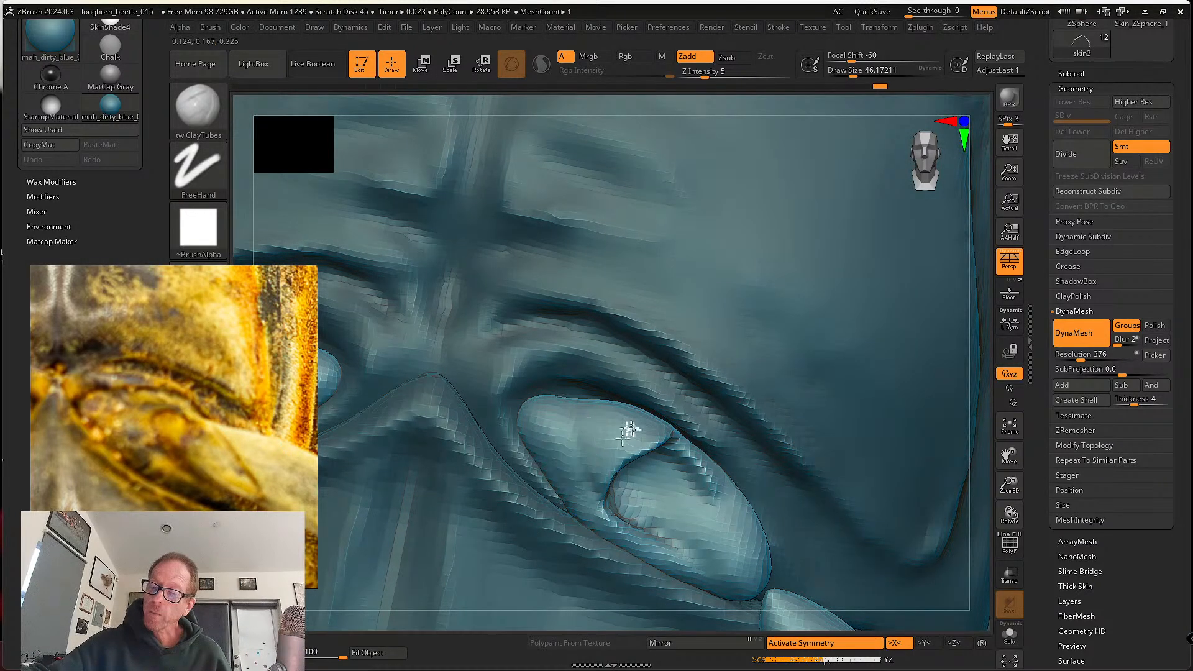
right_click_drag(655, 456, 620, 407)
mouse_move(620, 408)
left_mouse_down("shift")
mouse_move(650, 410)
mouse_move(650, 397)
left_mouse_up("shift")
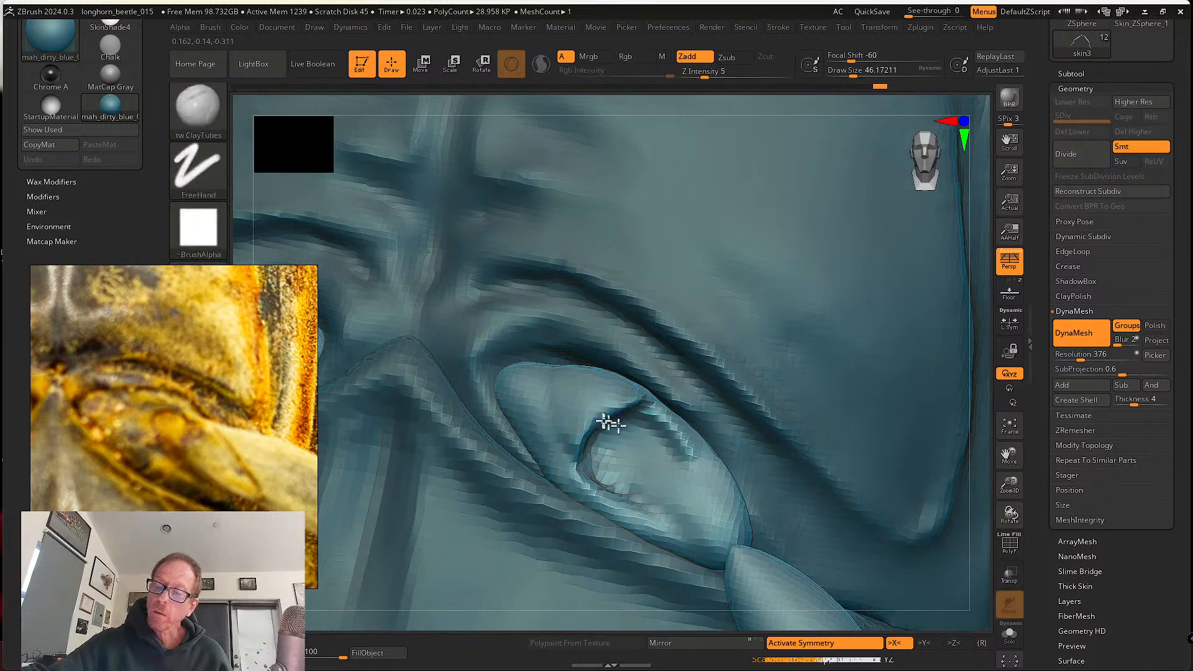
- Refine the rim and lower edge of the outer lobe beside each hind coxa's crease with tw ClayTubes
right_click_drag(611, 424, 599, 458)
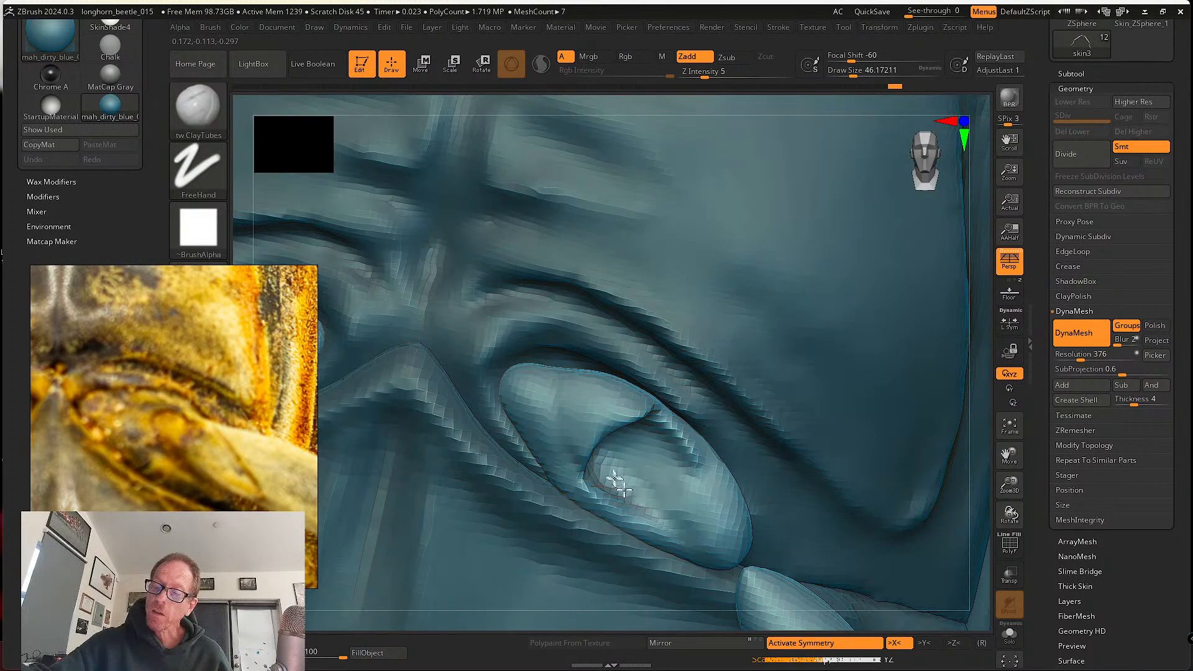
mouse_move(627, 480)
right_mouse_down()
mouse_move(618, 441)
mouse_move(629, 416)
mouse_move(660, 439)
mouse_move(615, 453)
right_mouse_up()
left_click_drag(587, 449, 630, 487)
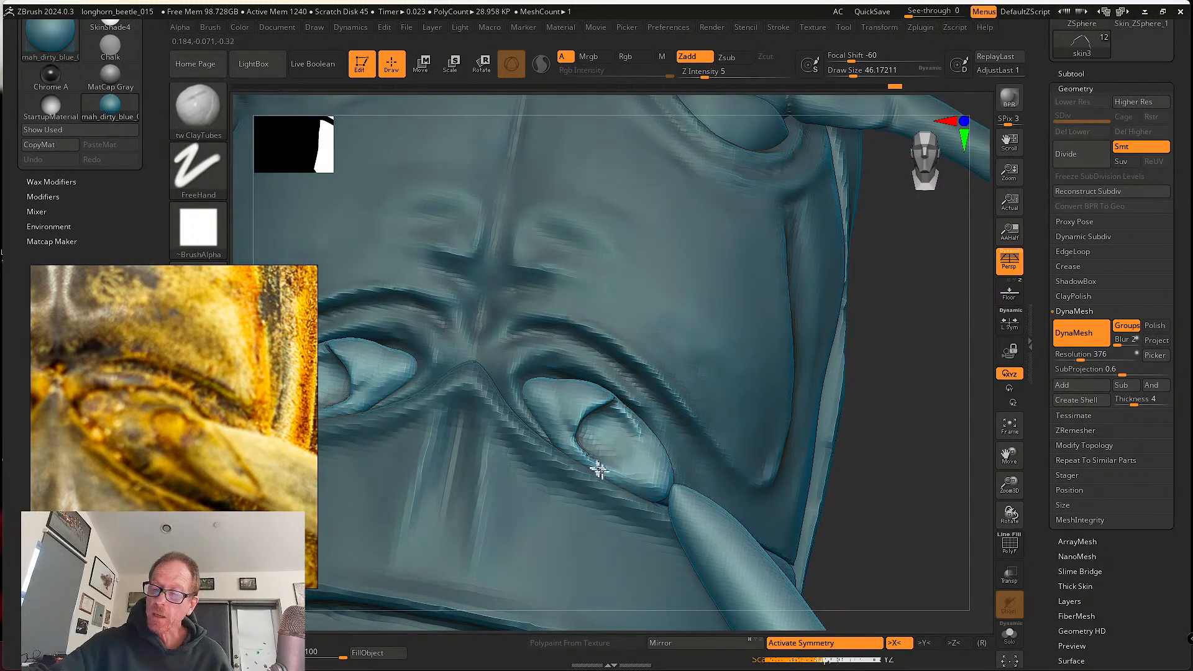
mouse_move(610, 474)
right_mouse_down()
mouse_move(628, 458)
mouse_move(599, 474)
mouse_move(587, 426)
mouse_move(532, 399)
right_mouse_up()
- Narrow and reshape the inner and outer ends of each hind coxa with the Move brush at draw sizes of about 87 and 62
left_click(198, 106)
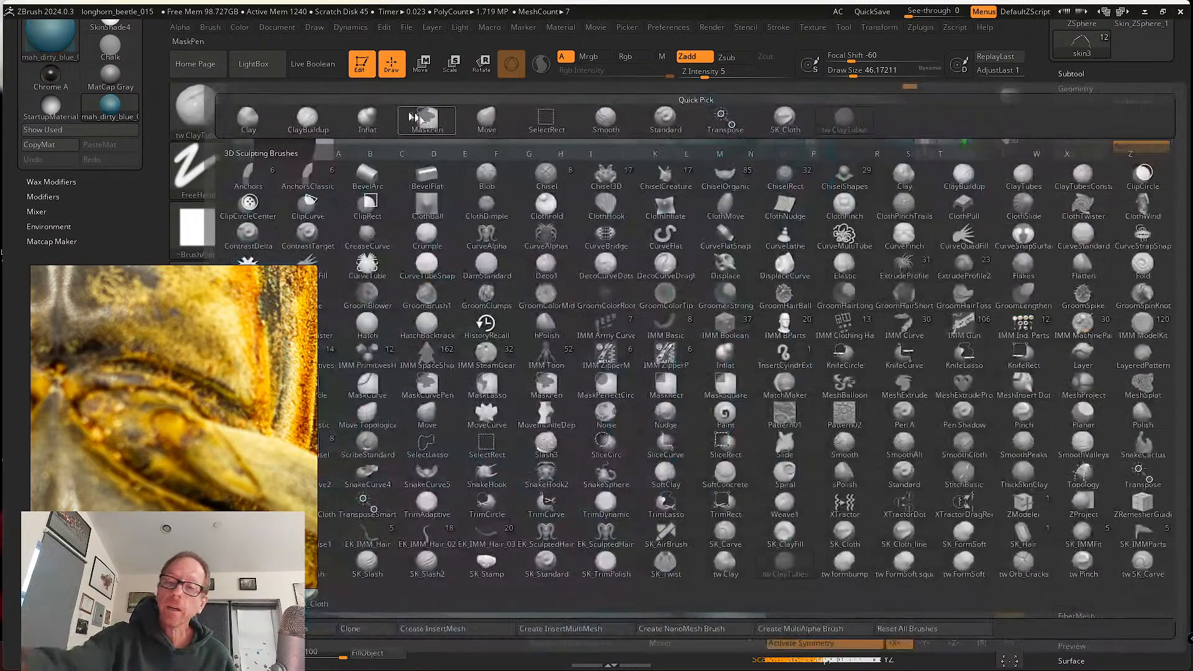
left_click(487, 119)
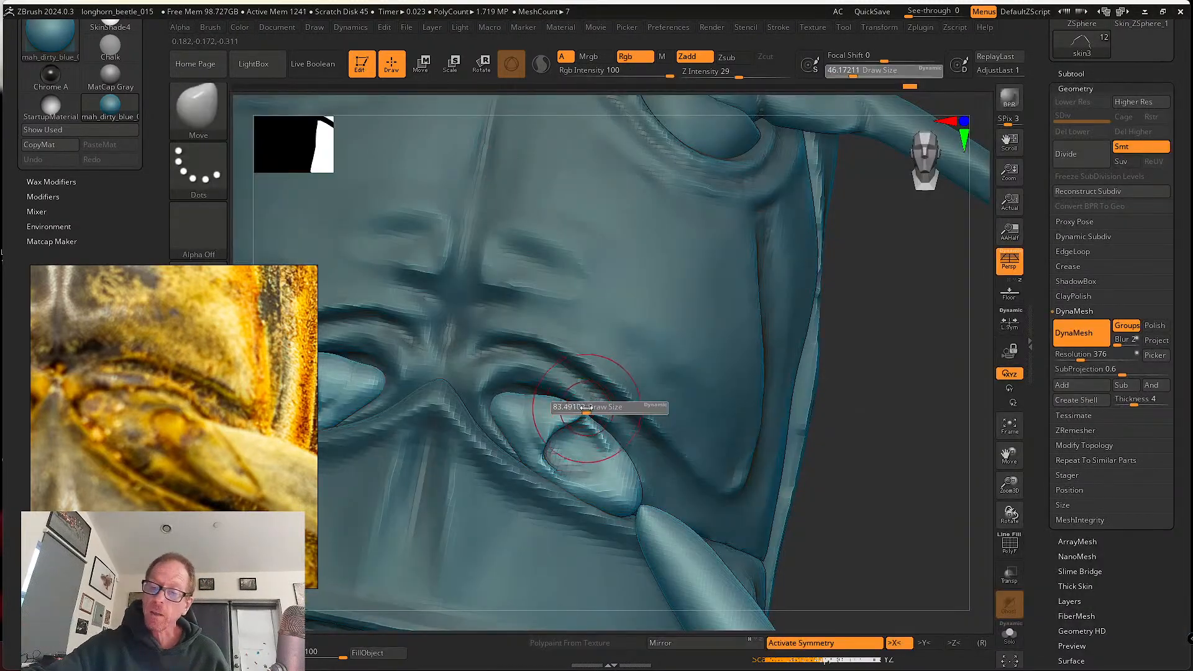
mouse_move(497, 397)
left_mouse_down()
mouse_move(487, 394)
mouse_move(567, 398)
mouse_move(559, 391)
left_mouse_up()
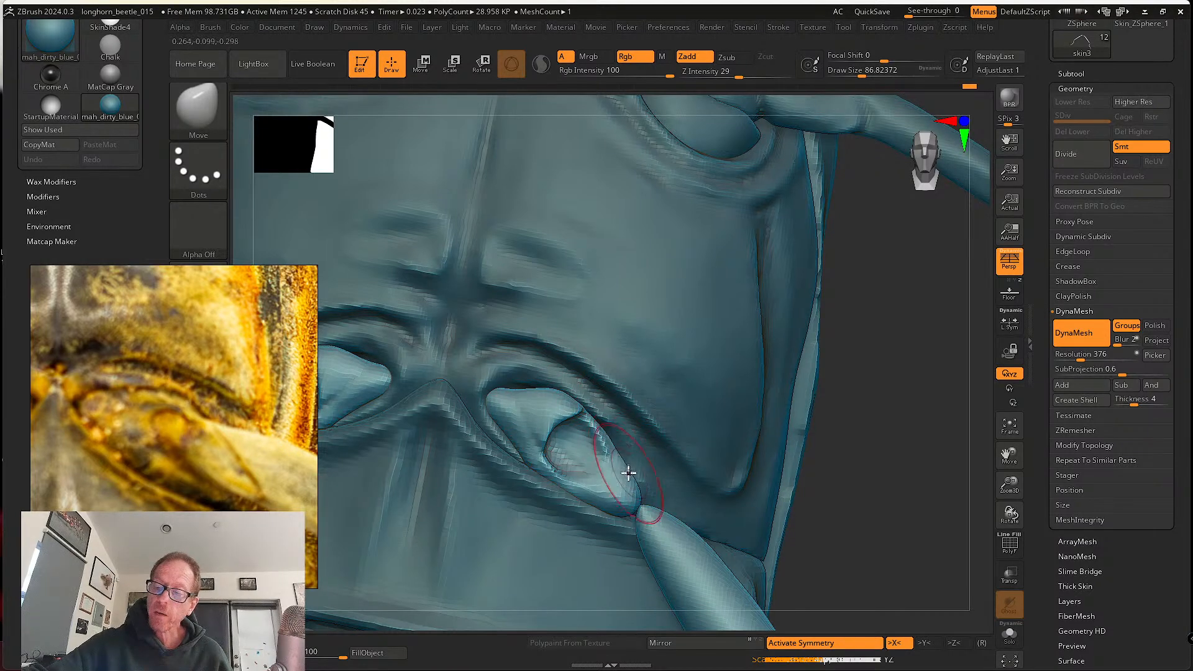
right_click_drag(627, 496, 624, 450)
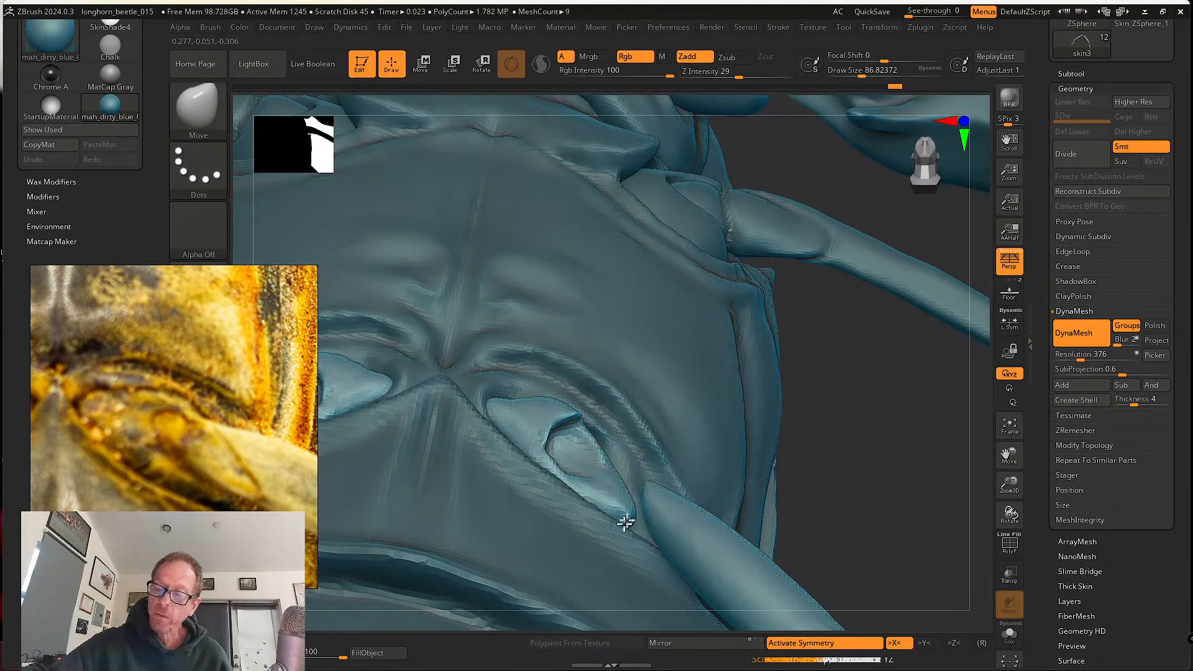
right_click_drag(623, 522, 610, 554)
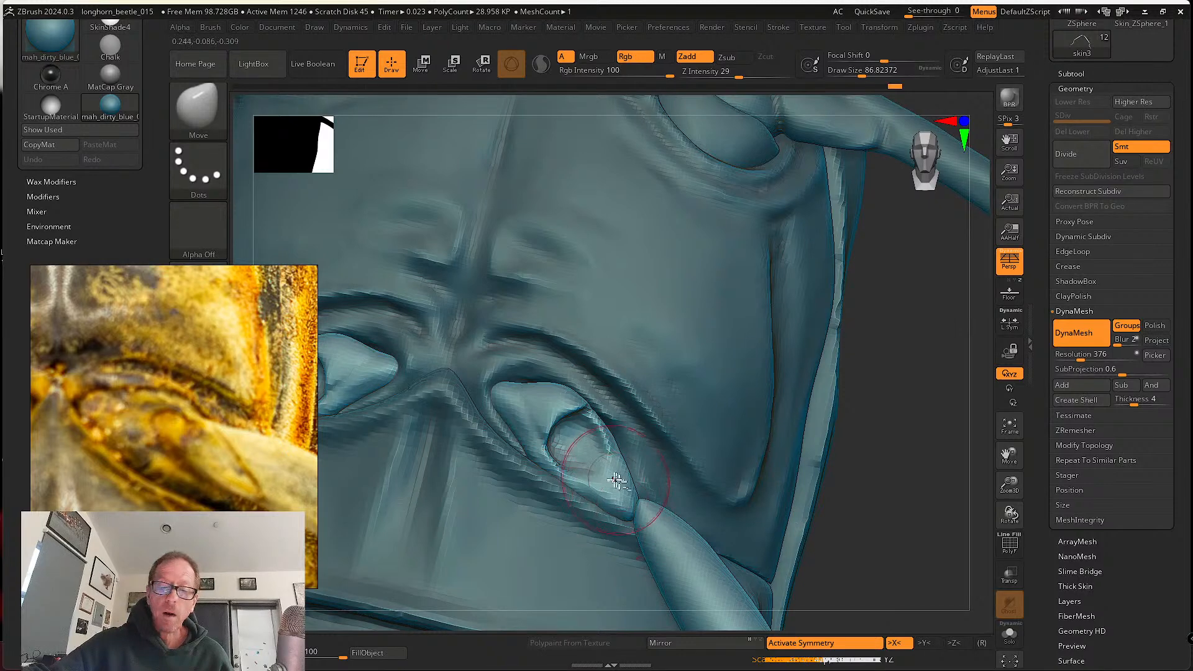
right_click_drag(617, 480, 610, 514)
key("s")
left_click_drag(581, 519, 575, 519)
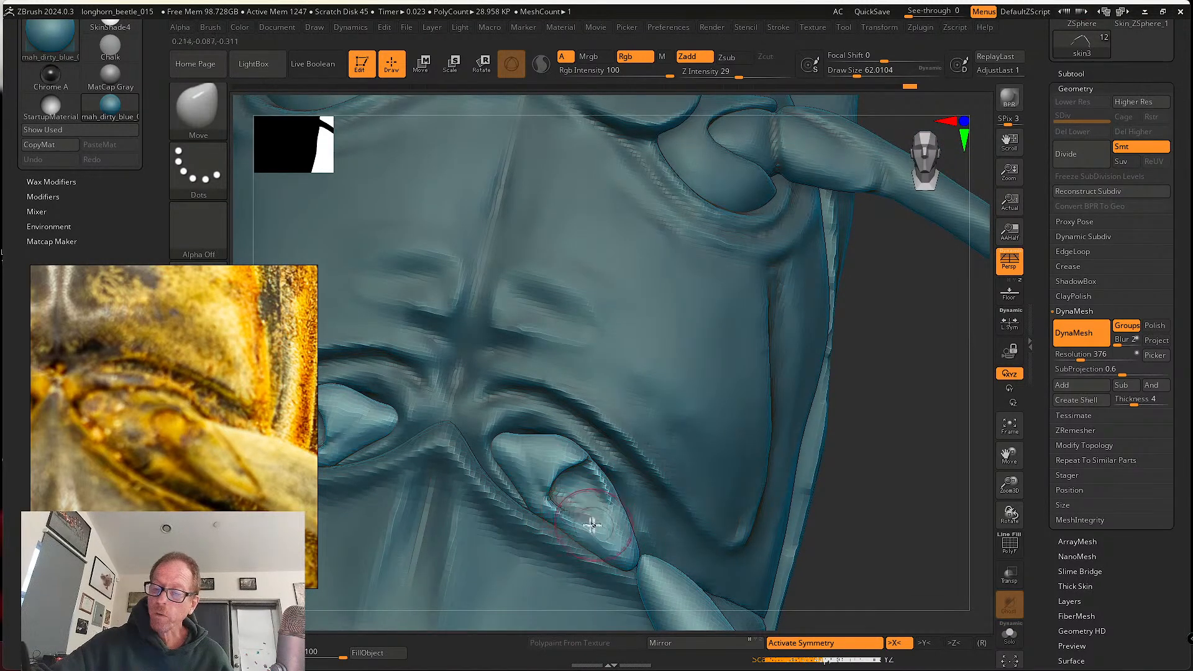
- Reshape the outer lobe of each hind coxa with the Move brush and smooth it after remeshing with DynaMesh at resolution 376
left_click_drag(618, 553, 608, 542)
right_click_drag(604, 535, 603, 552)
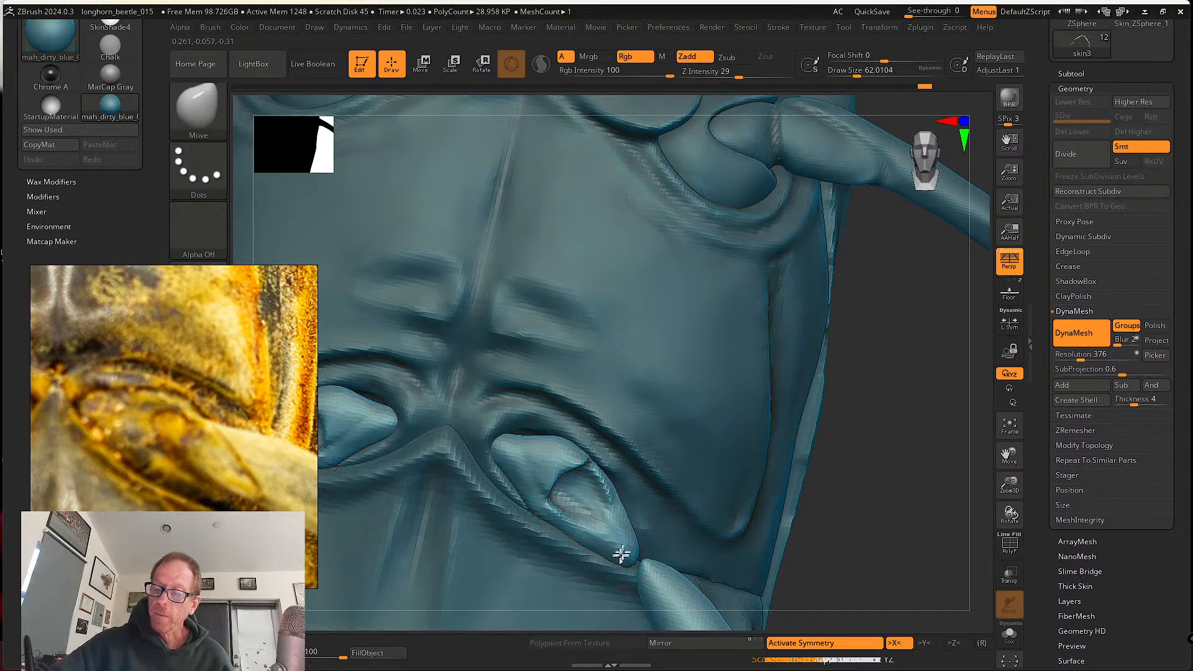
left_click_drag(621, 554, 601, 539)
left_click_drag(874, 373, 893, 482, "ctrl")
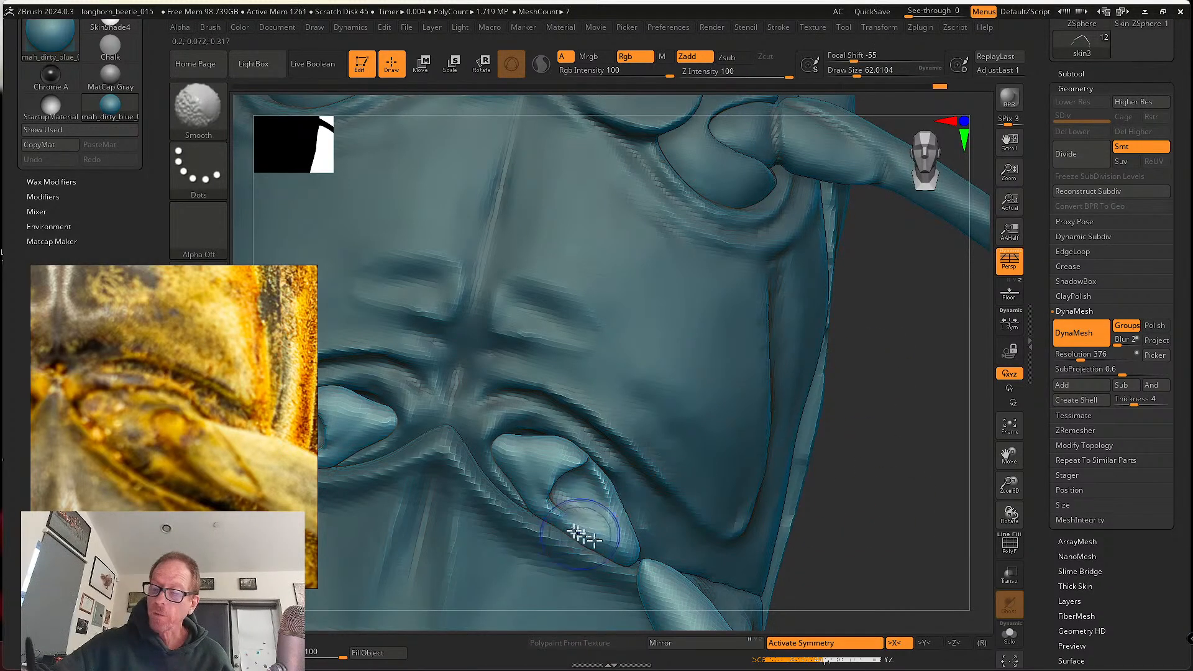
left_click_drag(579, 534, 595, 542, "shift")
right_click_drag(543, 506, 545, 463)
- Deepen the crease across each hind coxa with the SK_Cloth brush at a draw size of about 35
left_click(200, 117)
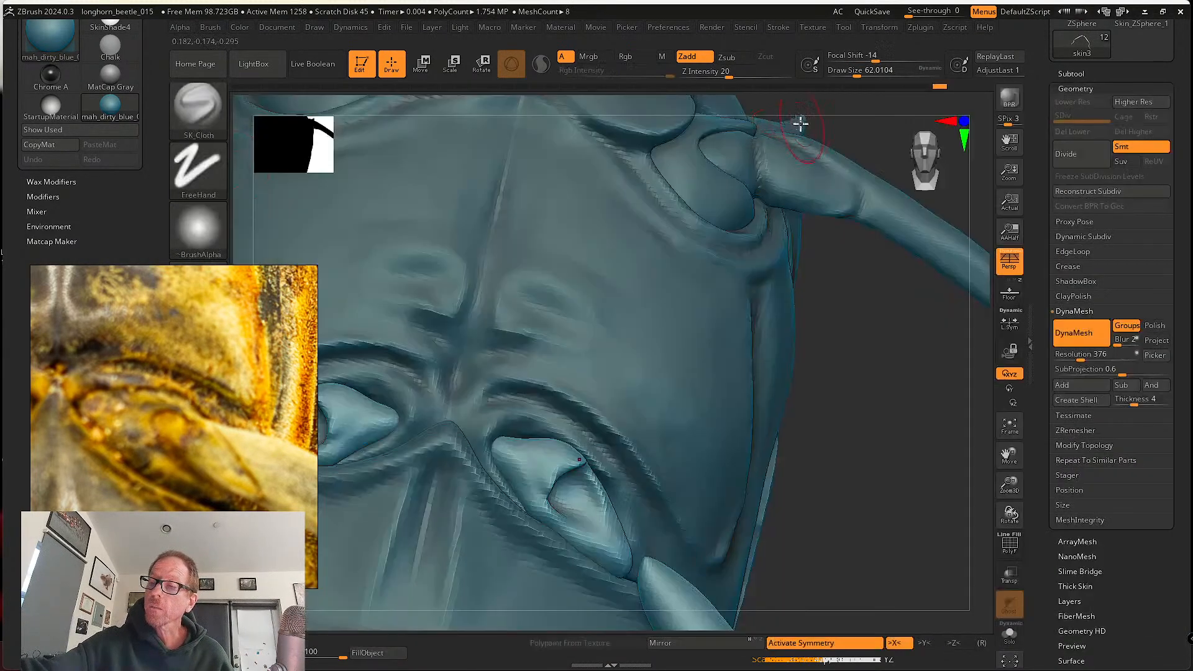
left_click(785, 118)
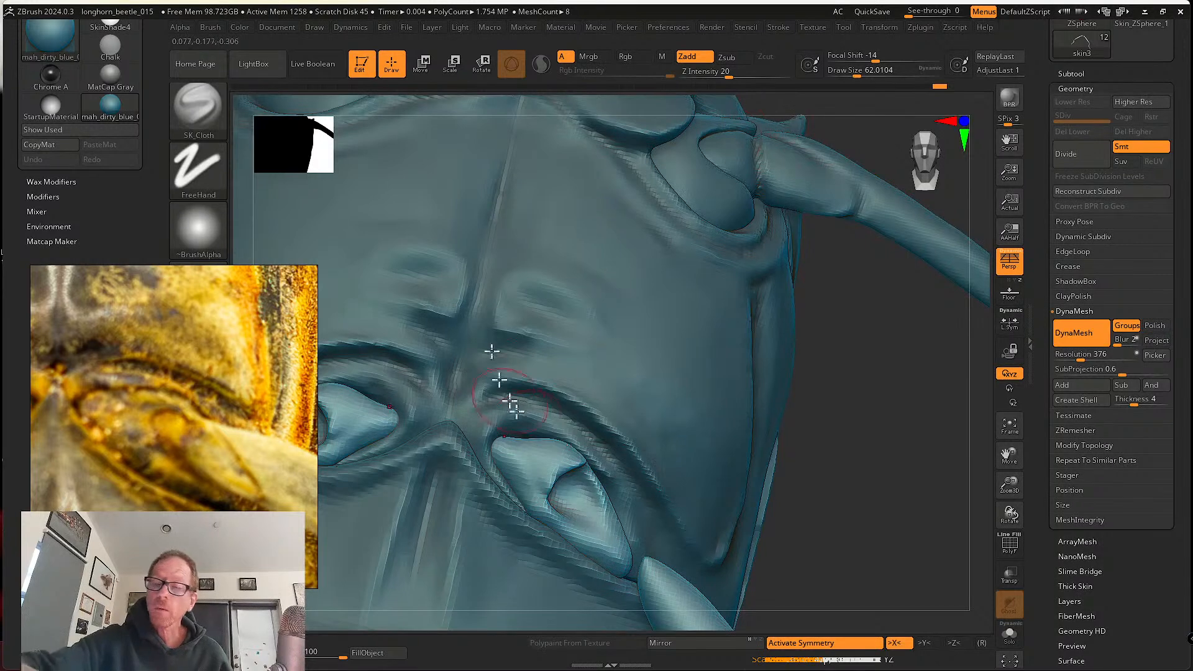
key("s")
left_click_drag(545, 469, 537, 470)
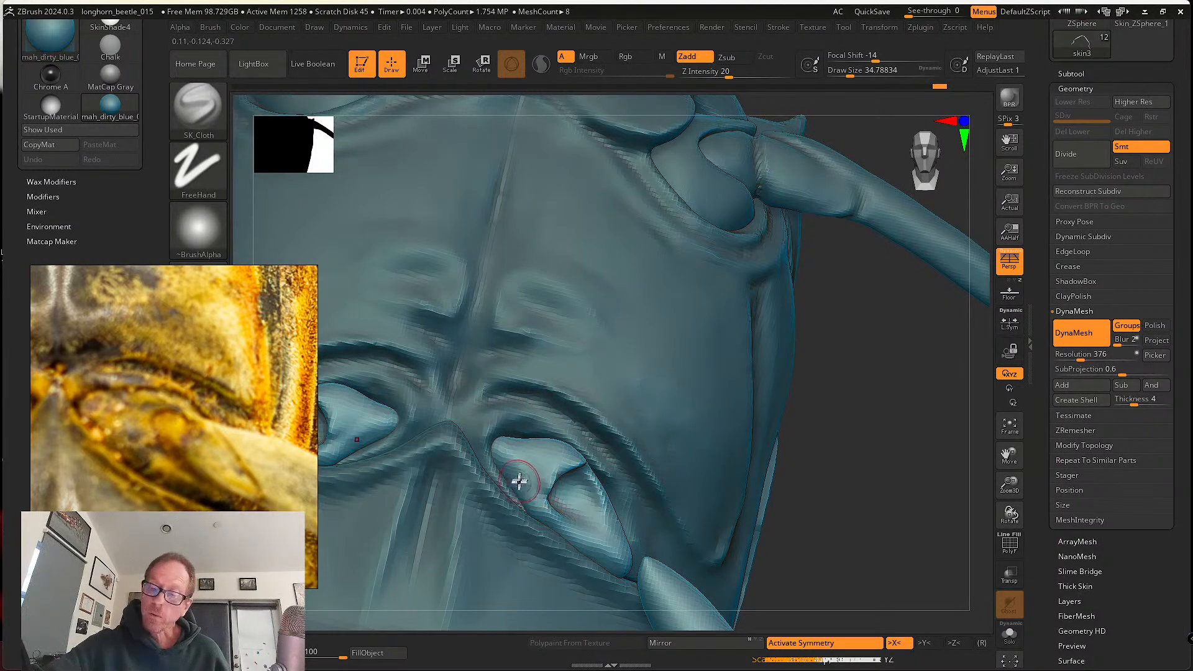
right_click_drag(563, 477, 560, 473)
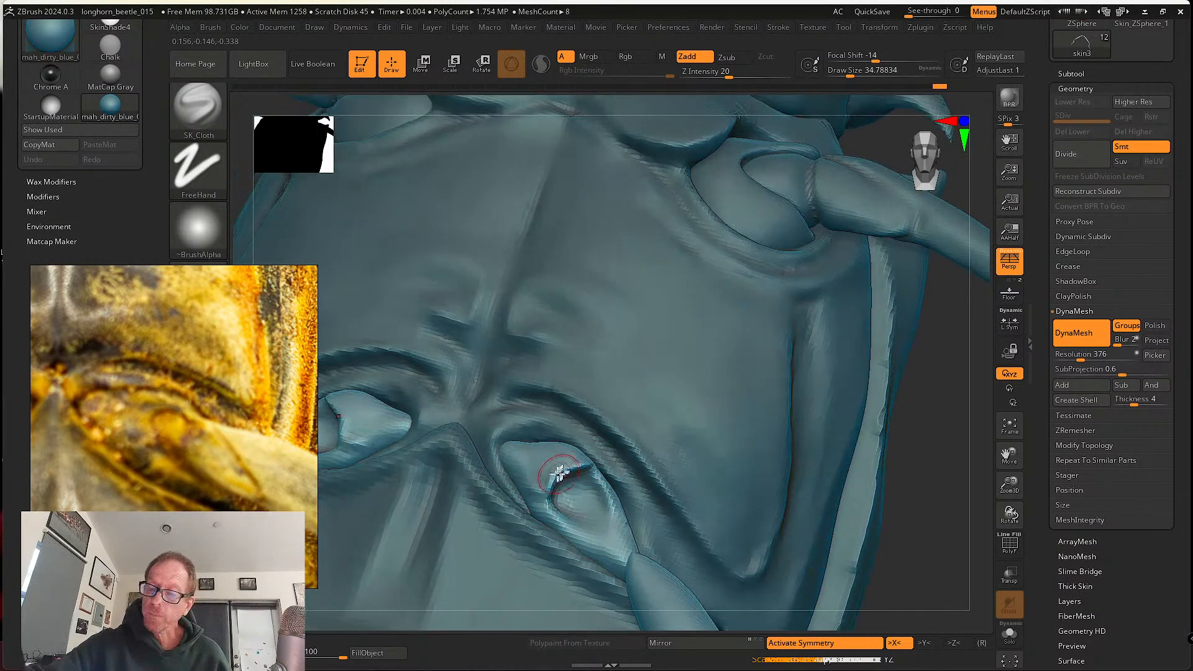
- Reshape the flap and rim around the hollow of each hind coxa with the Move brush at a draw size of about 65
key("b")
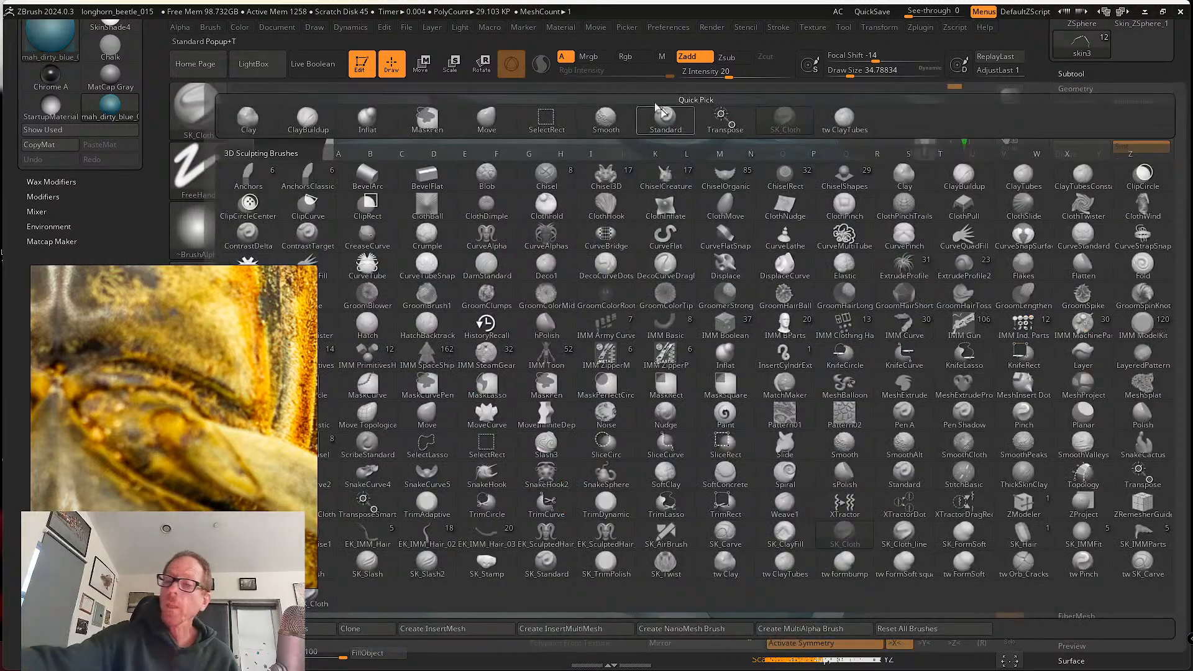
key("m")
key("v")
key("s")
left_click_drag(572, 467, 580, 467)
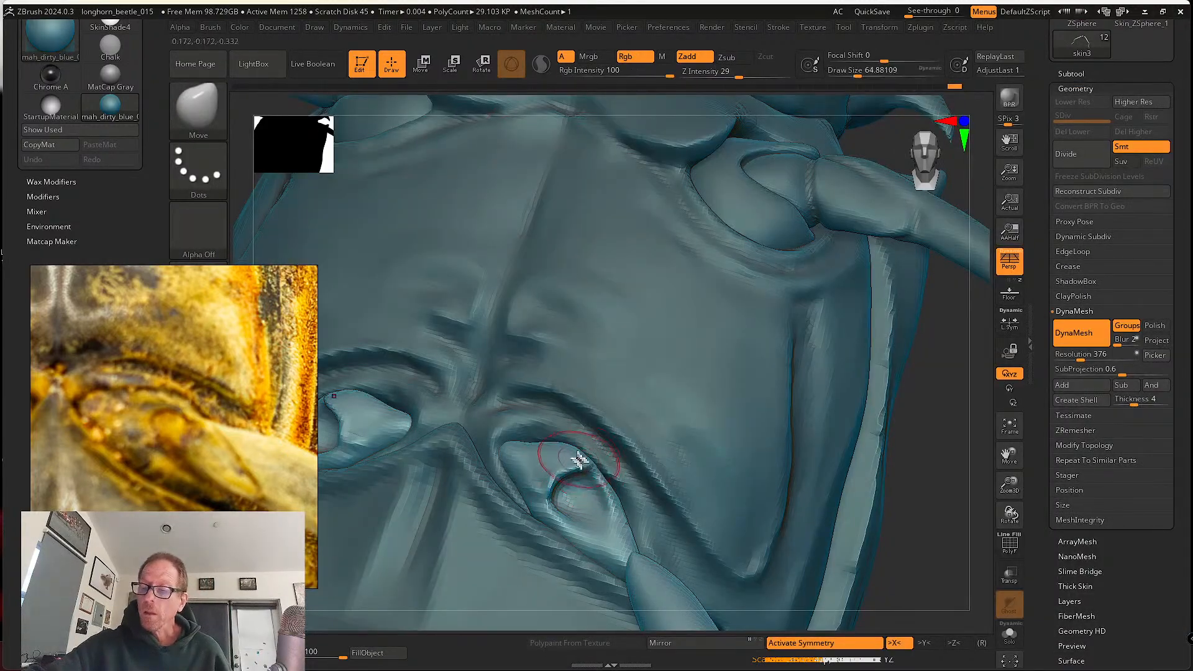
right_click_drag(578, 461, 593, 463)
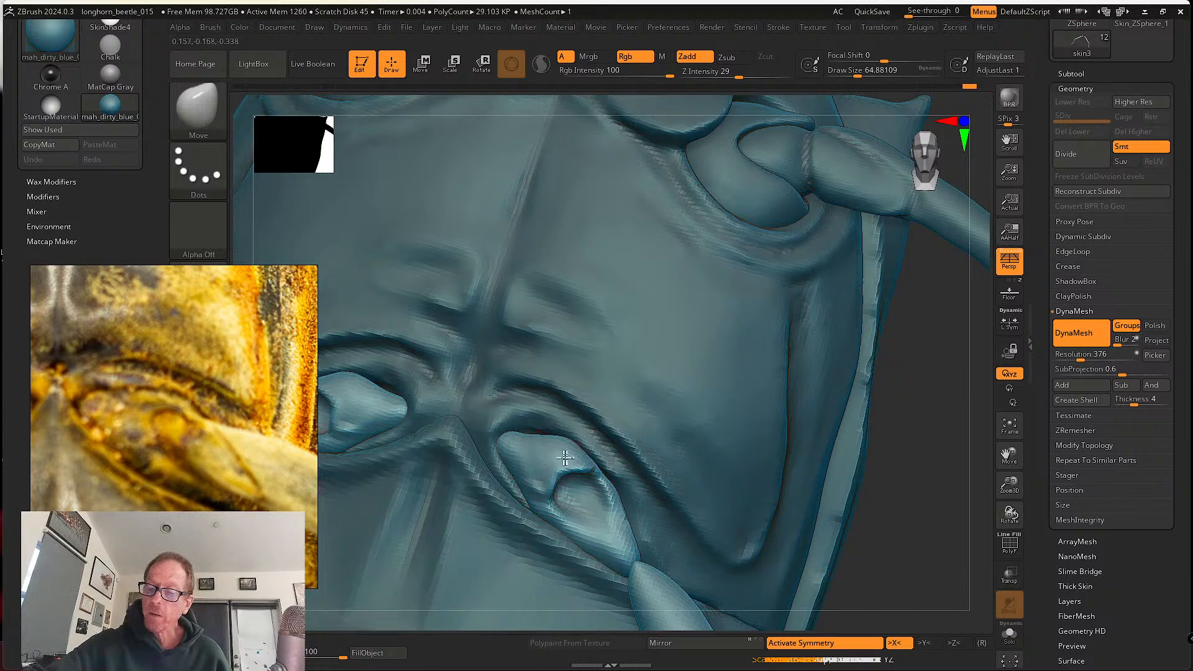
right_click_drag(565, 458, 572, 469)
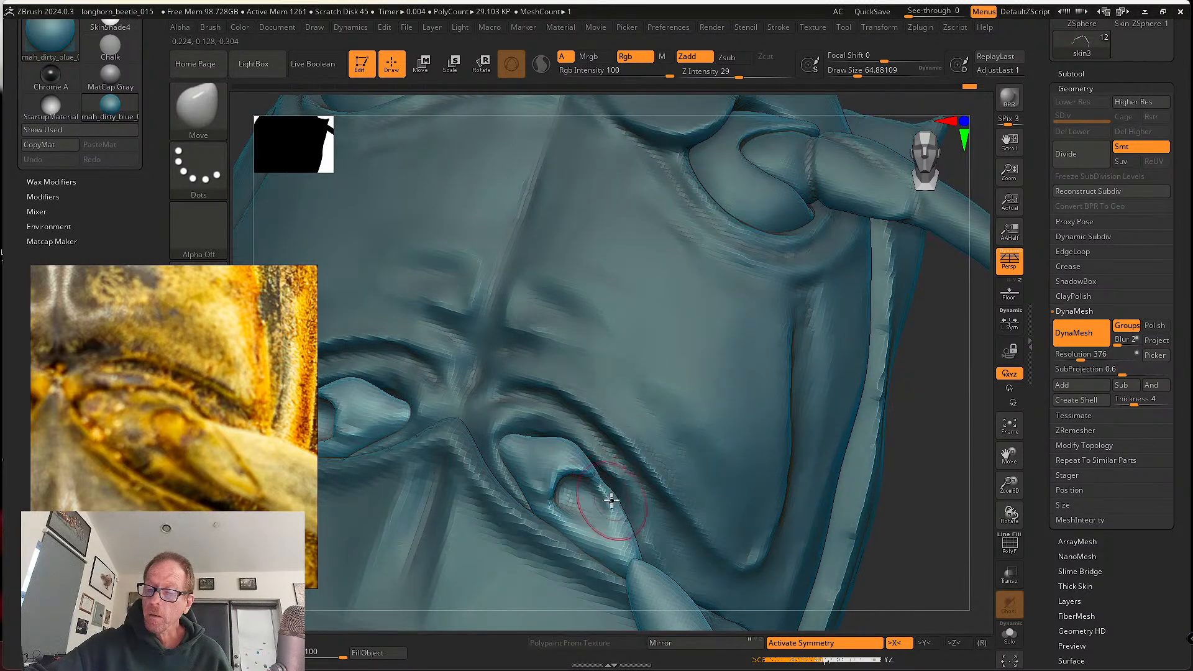
right_click_drag(606, 525, 570, 499)
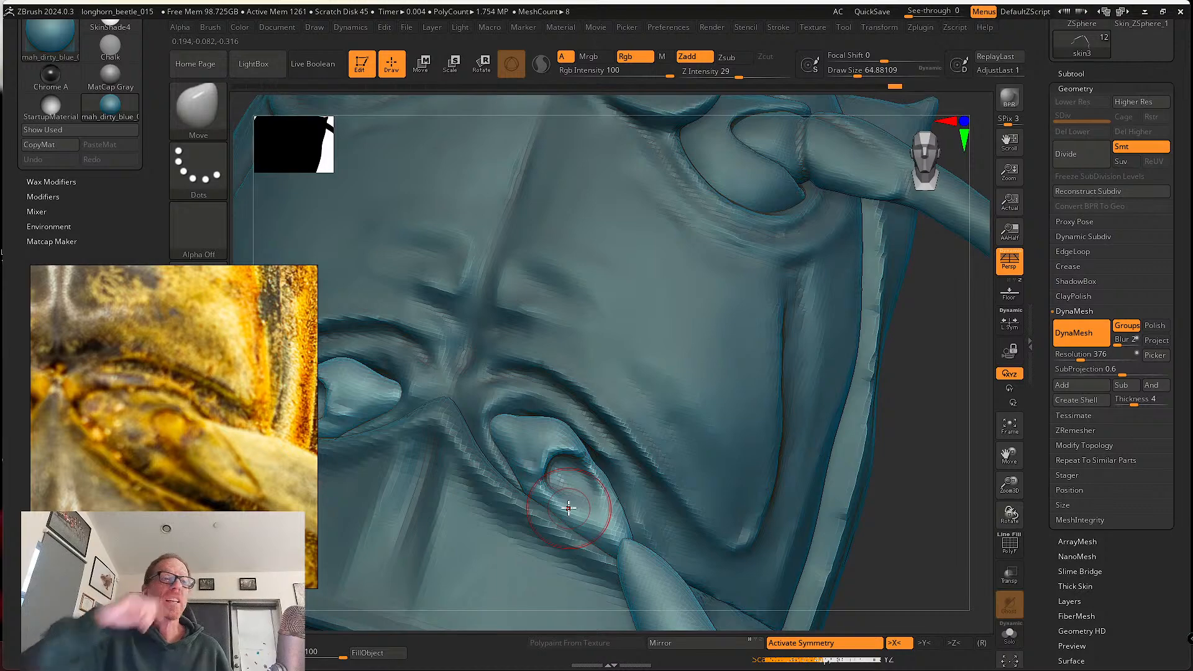
- Smooth the outer tip of each hind coxa and adjust its outline with the Move brush
mouse_move(585, 510)
right_mouse_down()
mouse_move(591, 474)
mouse_move(624, 544)
right_mouse_up()
left_click_drag(624, 553, 617, 549, "shift")
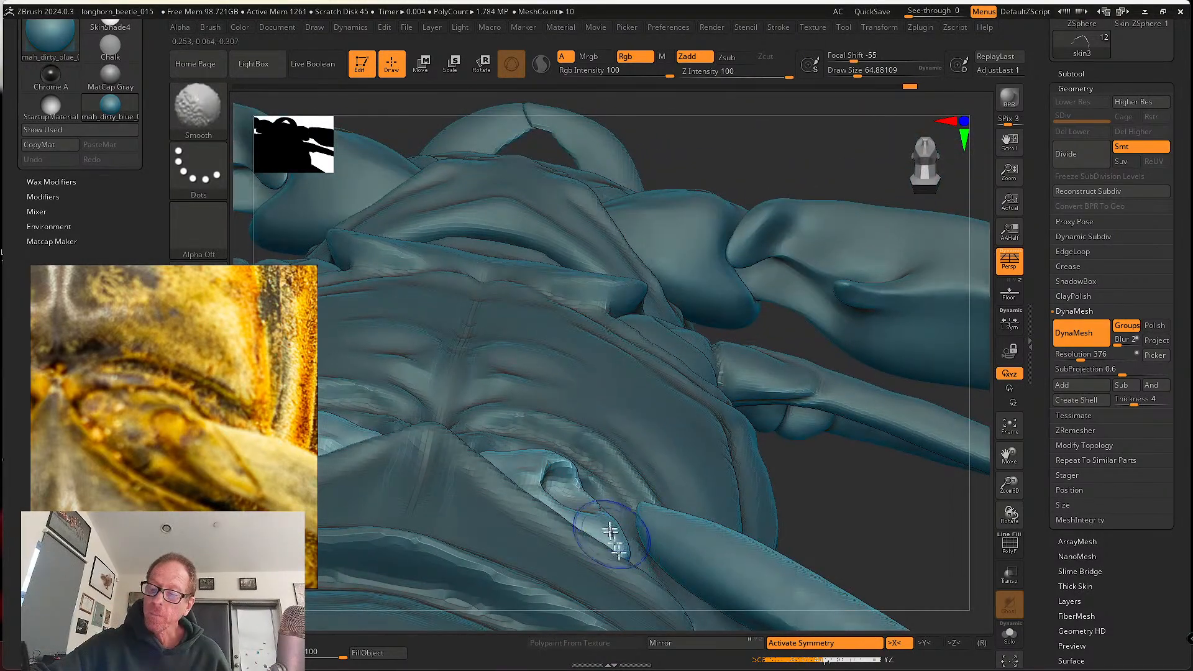
mouse_move(621, 550)
right_mouse_down()
mouse_move(602, 585)
mouse_move(624, 516)
right_mouse_up()
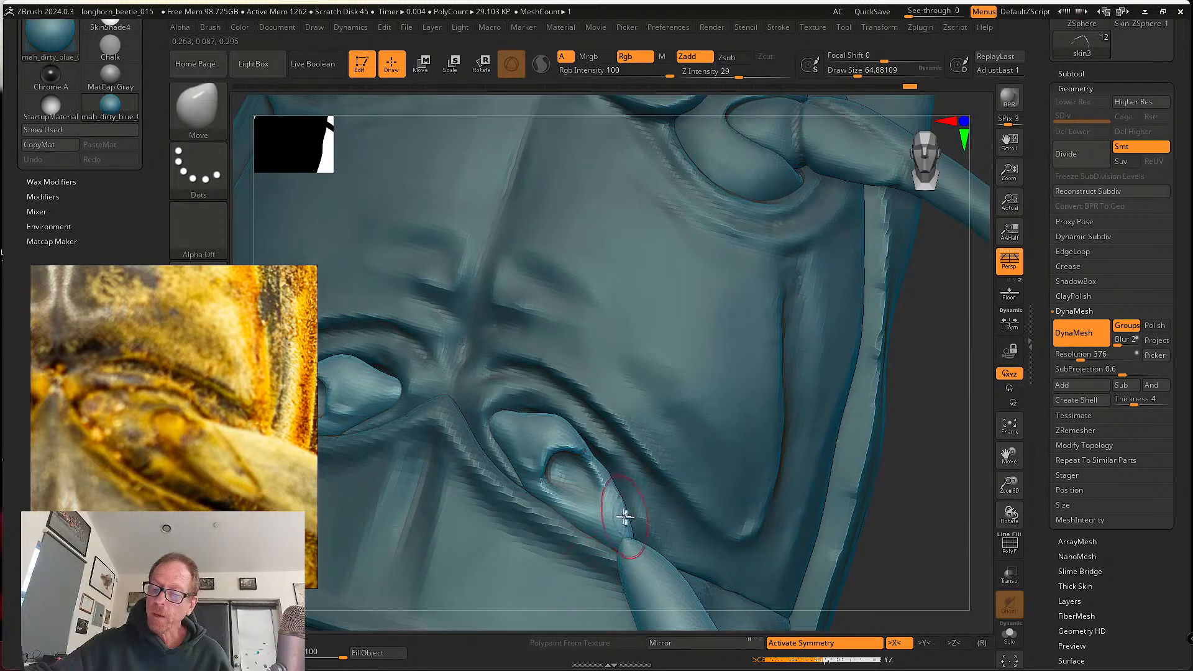
mouse_move(596, 474)
right_mouse_down()
mouse_move(612, 550)
mouse_move(598, 491)
right_mouse_up()
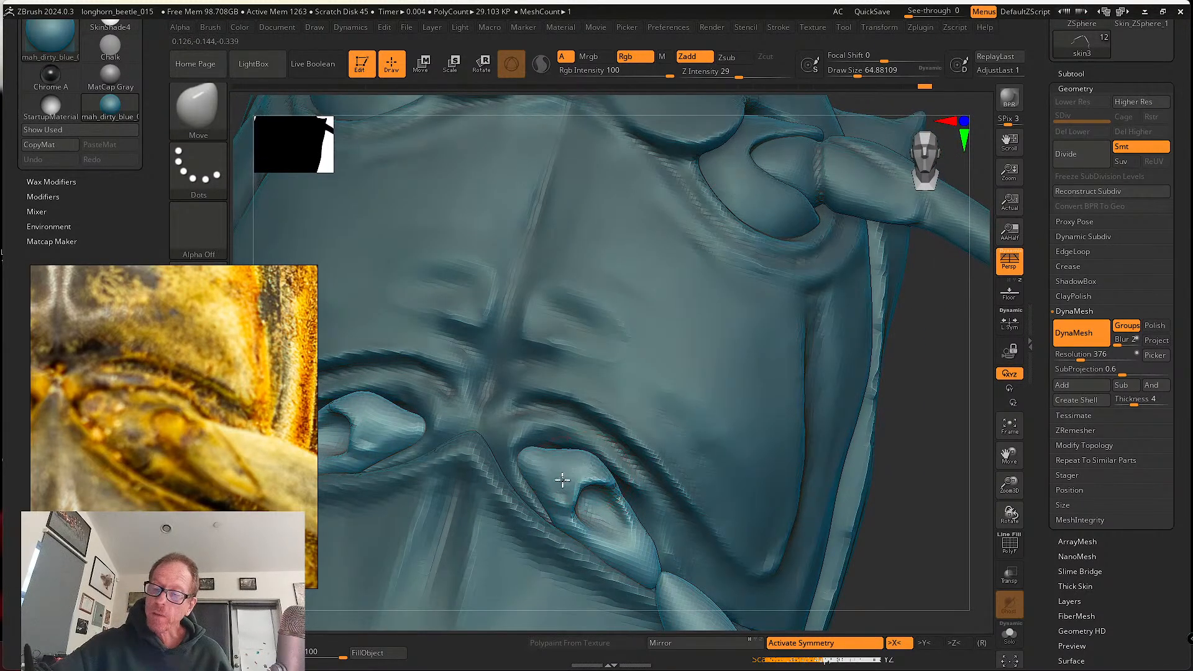
mouse_move(568, 497)
right_mouse_down()
mouse_move(568, 466)
mouse_move(570, 515)
mouse_move(533, 483)
right_mouse_up()
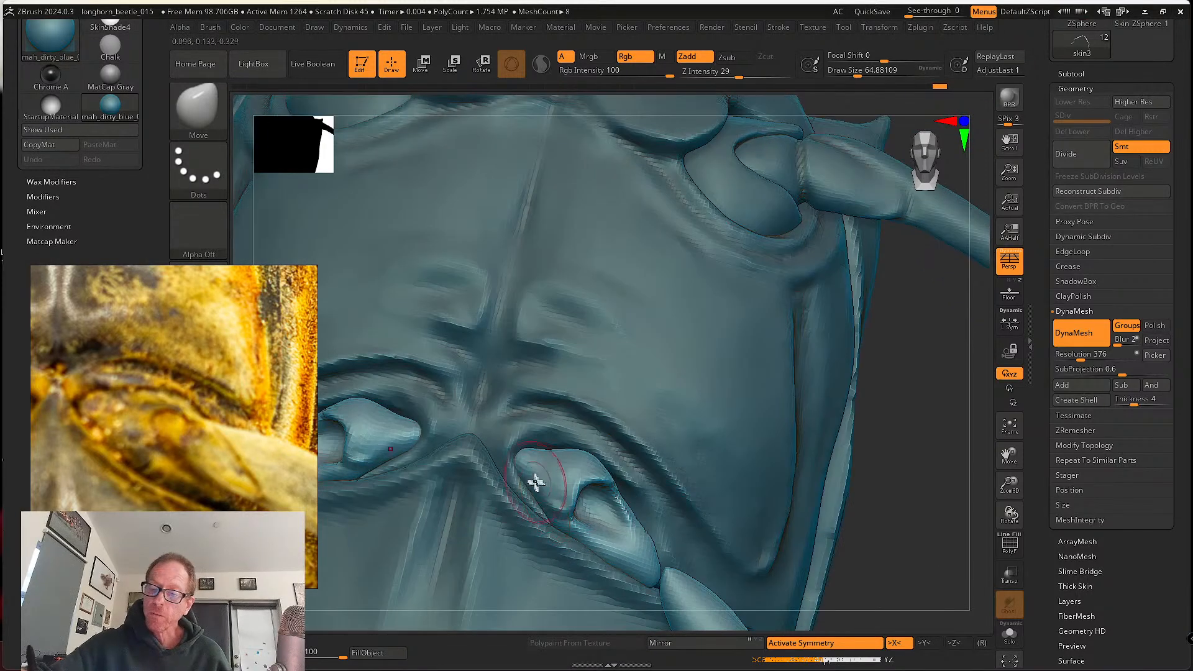
- Smooth the inner end of each hind coxa and refine the edge of its hollow with the Move brush at a draw size of about 46
key("shift")
left_click_drag(528, 460, 538, 452, "shift")
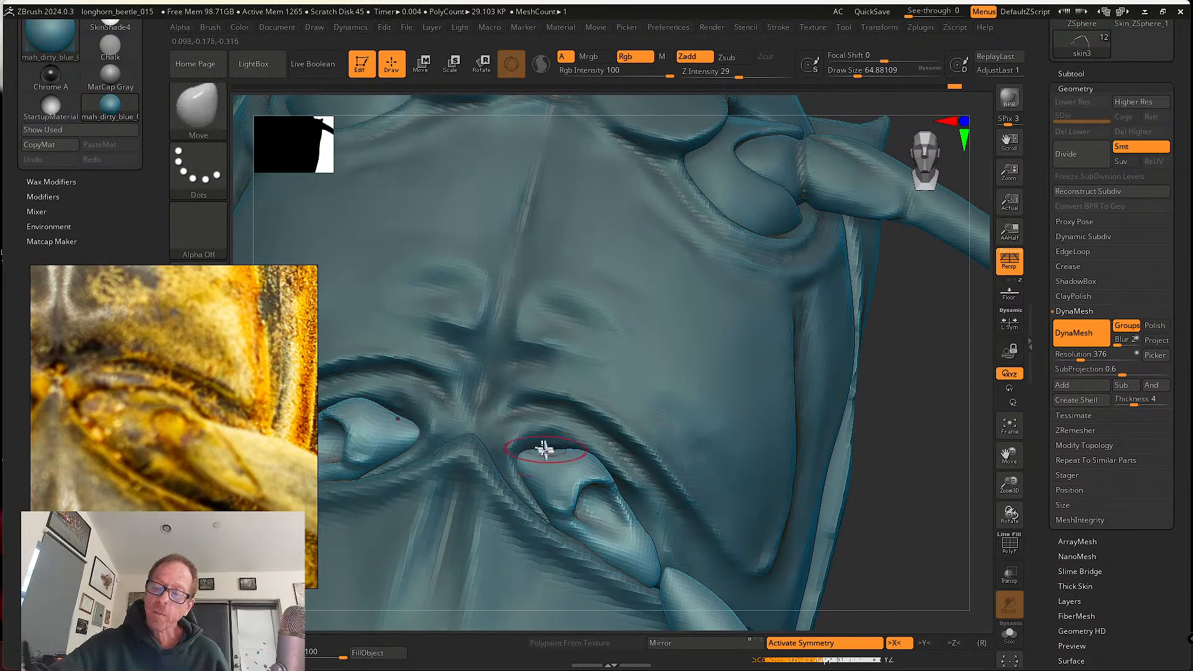
right_click_drag(545, 446, 591, 478)
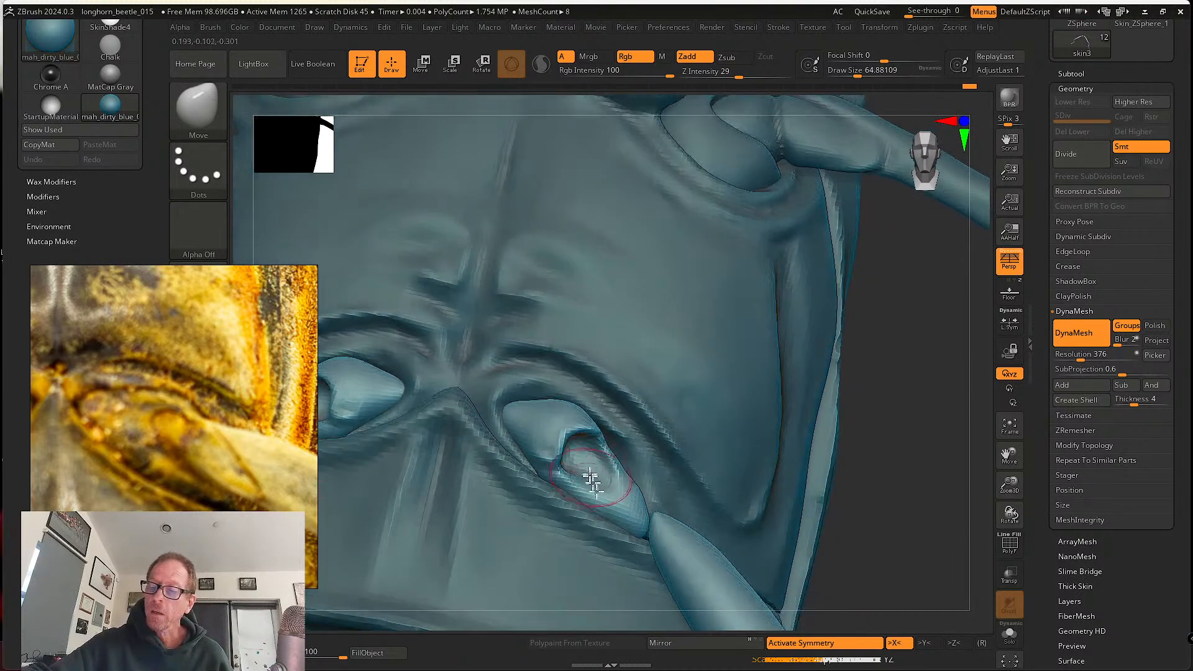
key("s")
left_click(581, 440)
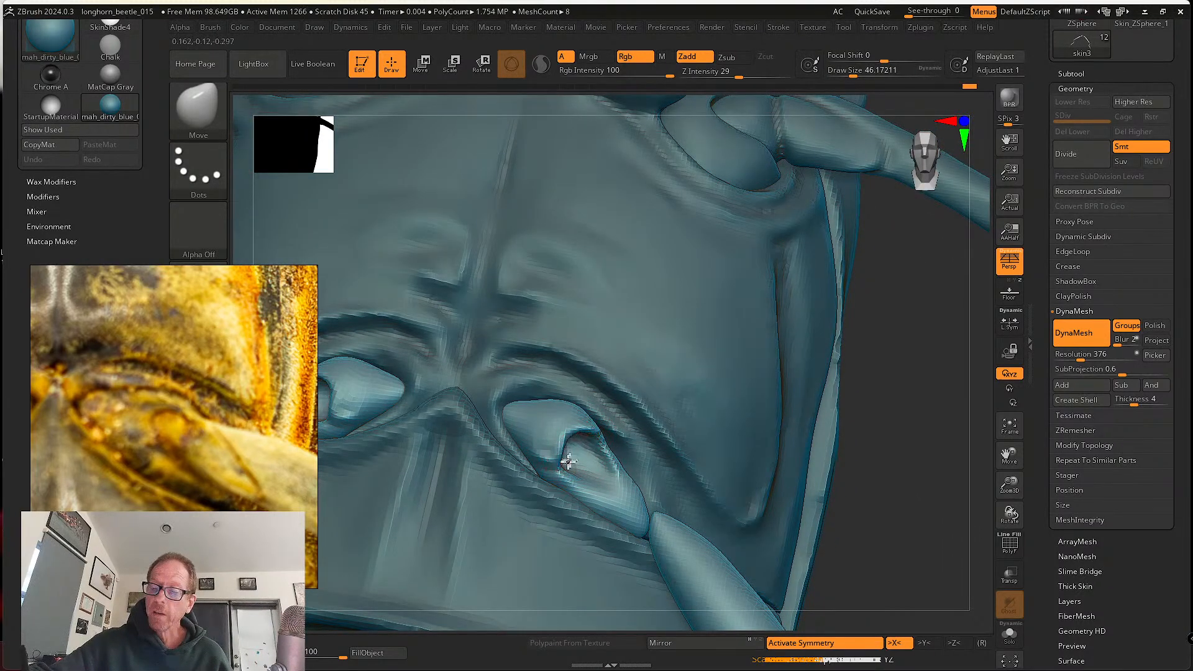
key("shift")
mouse_move(600, 466)
right_mouse_down()
mouse_move(604, 489)
mouse_move(594, 459)
mouse_move(578, 457)
mouse_move(611, 435)
mouse_move(597, 418)
mouse_move(618, 394)
mouse_move(613, 418)
right_mouse_up()
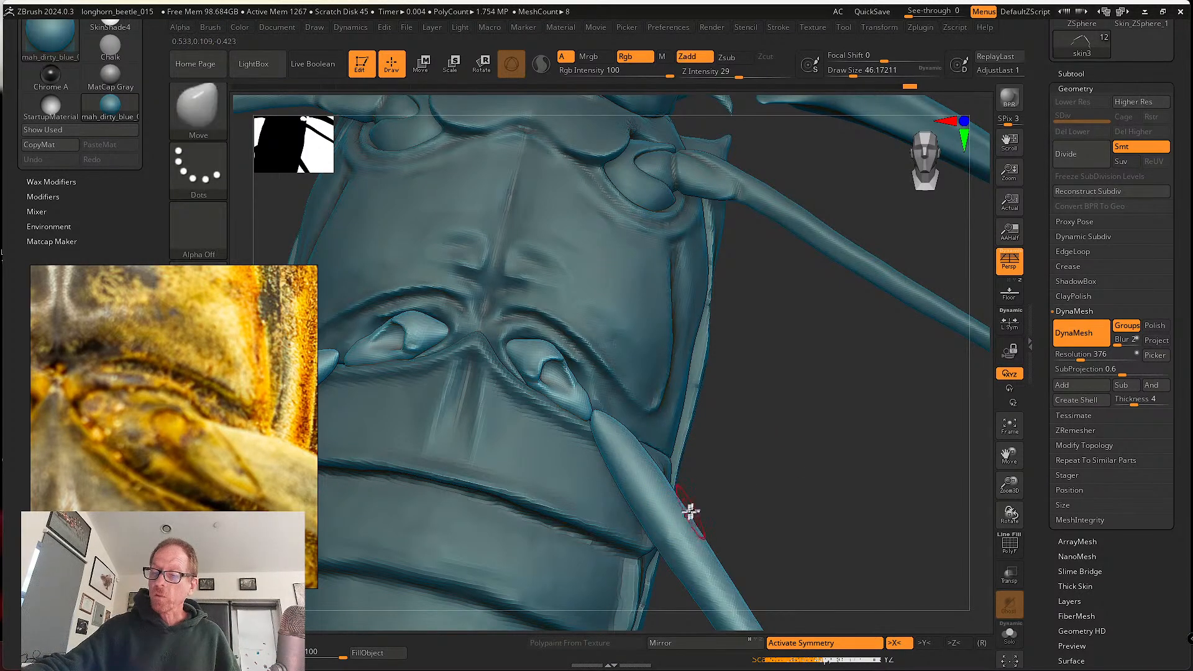
left_click_drag(717, 493, 833, 483, "alt")
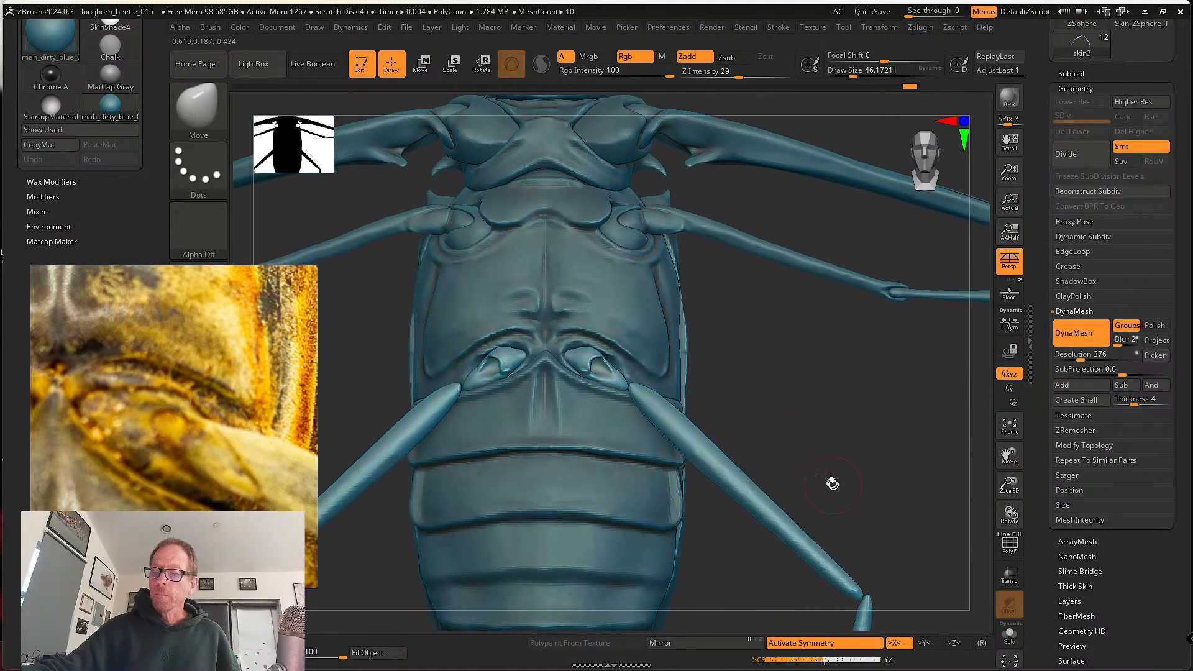
left_click(422, 64)
left_click(691, 412)
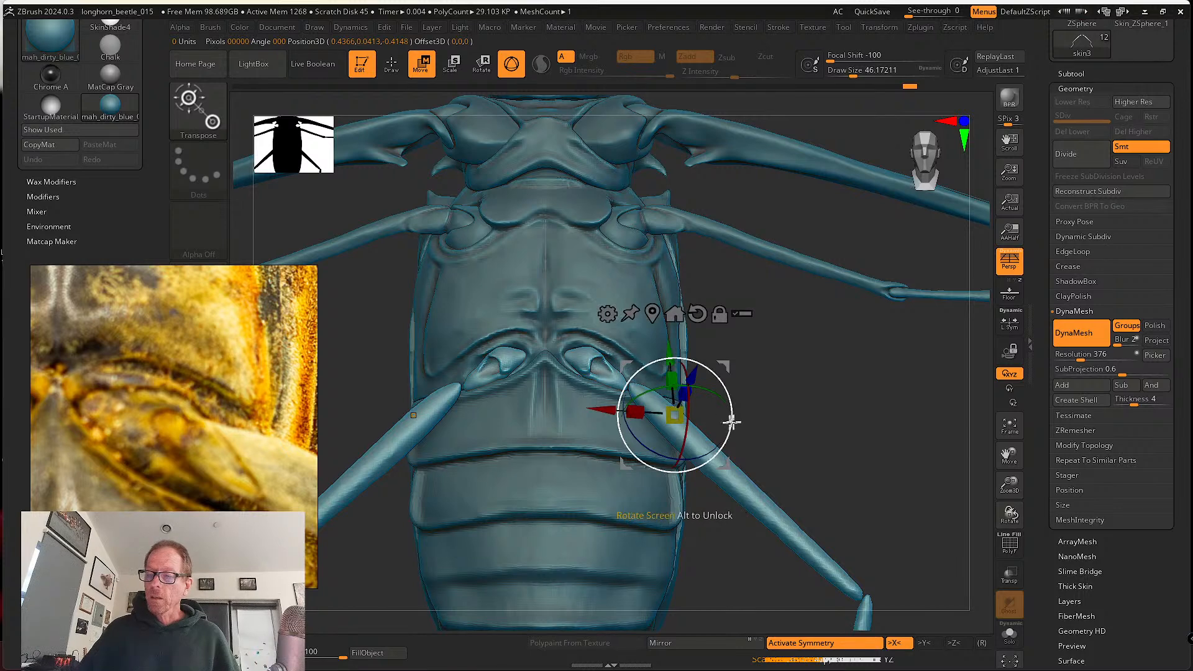
left_click_drag(727, 467, 691, 429, "alt")
key("ctrl+z")
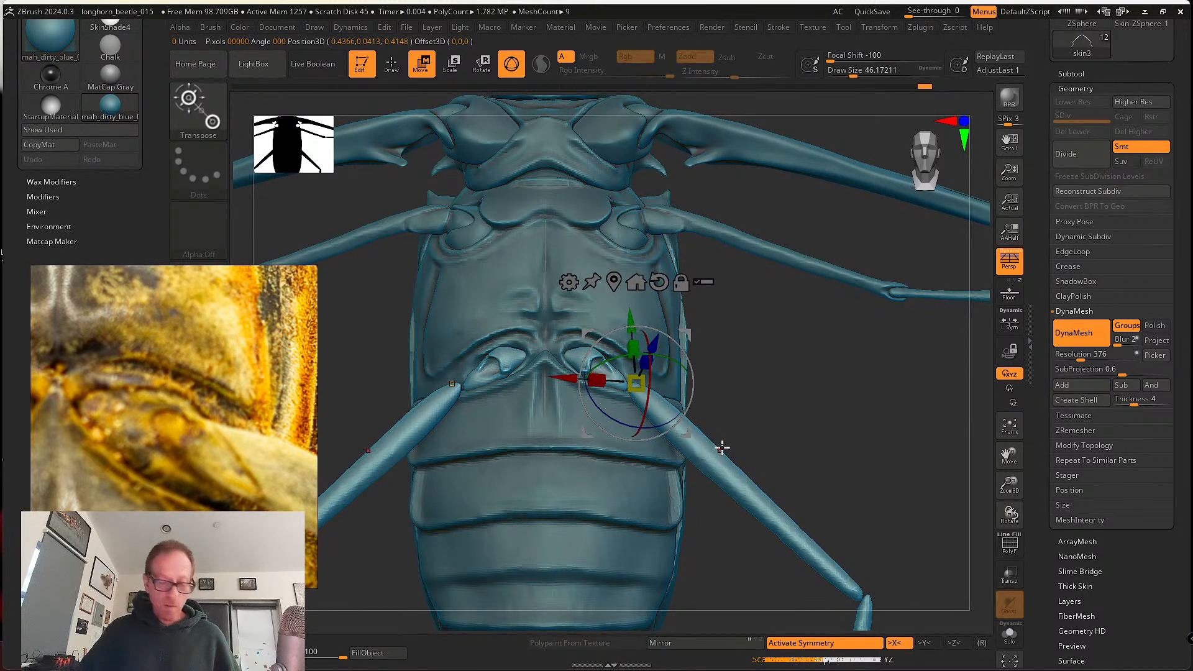
left_click(723, 462, "alt")
left_click(644, 399, "alt")
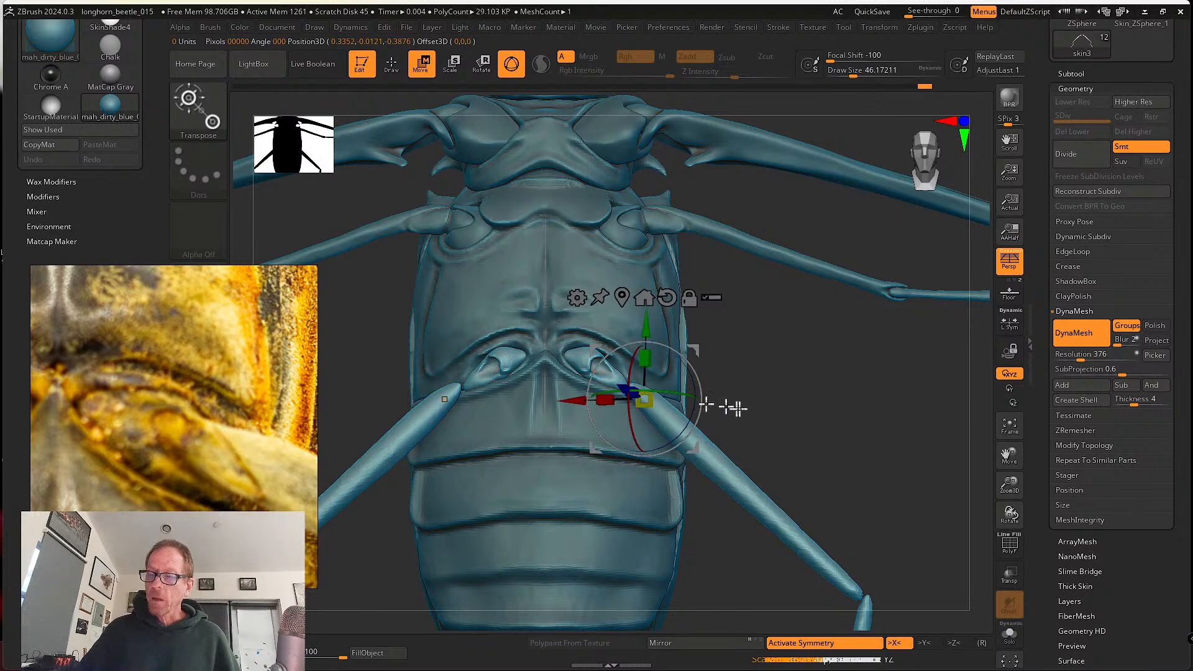
left_click(1017, 543)
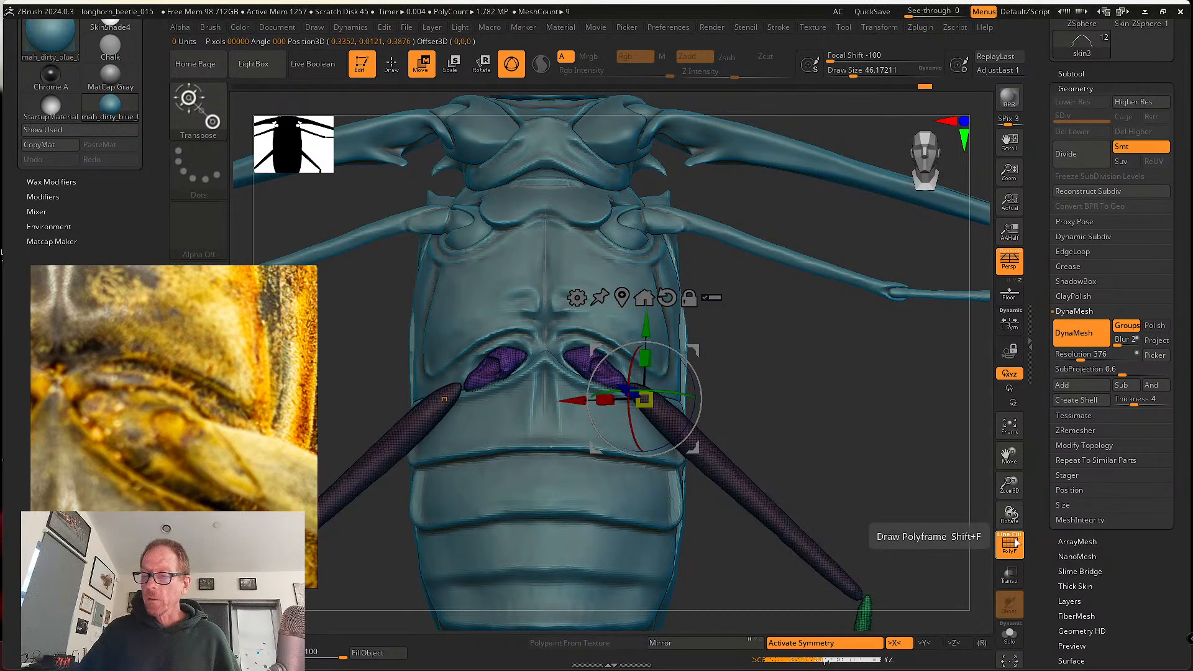
left_click(1016, 543)
left_click_drag(796, 442, 893, 484, "alt")
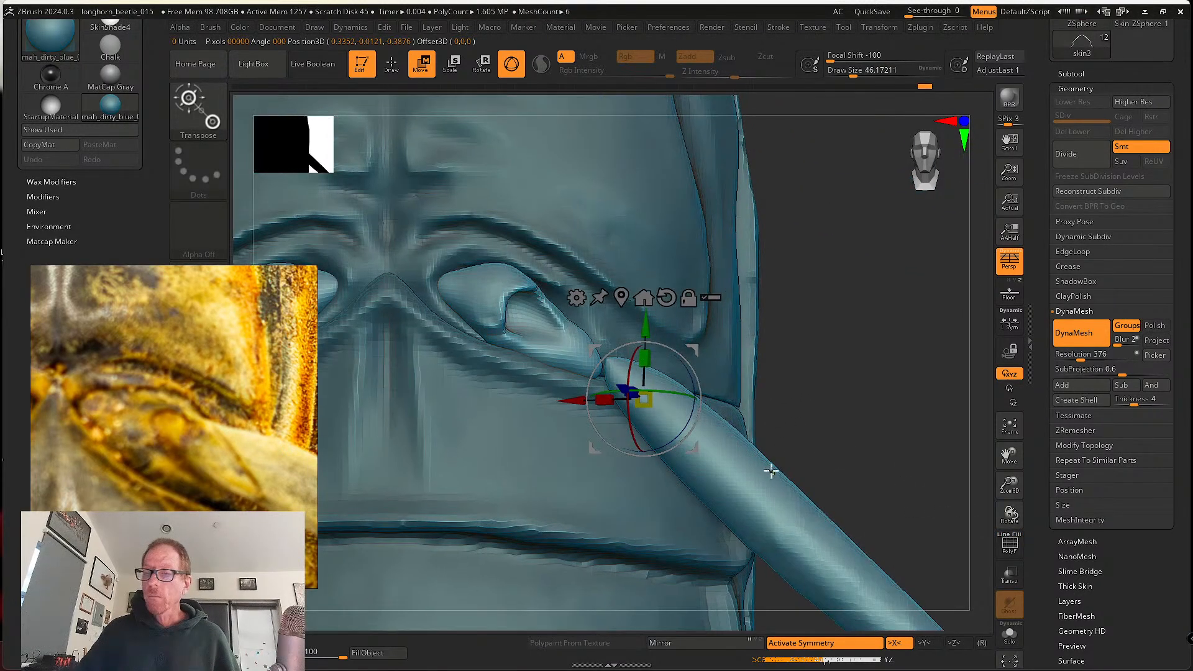
left_click(771, 471, "alt")
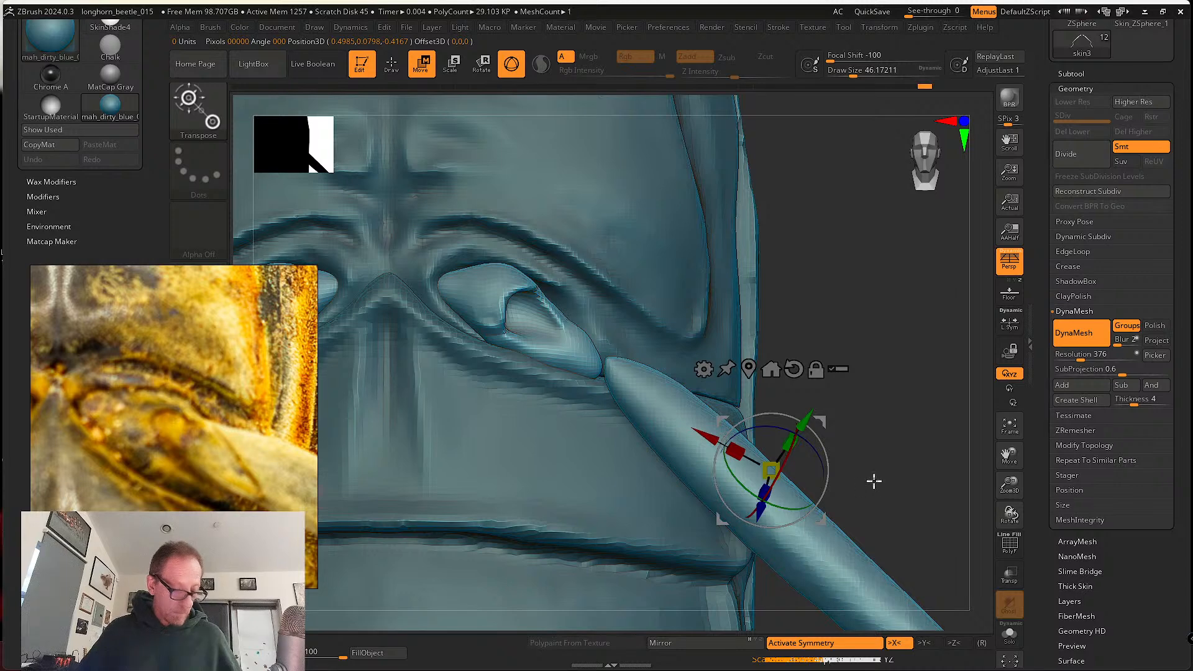
left_click(846, 538)
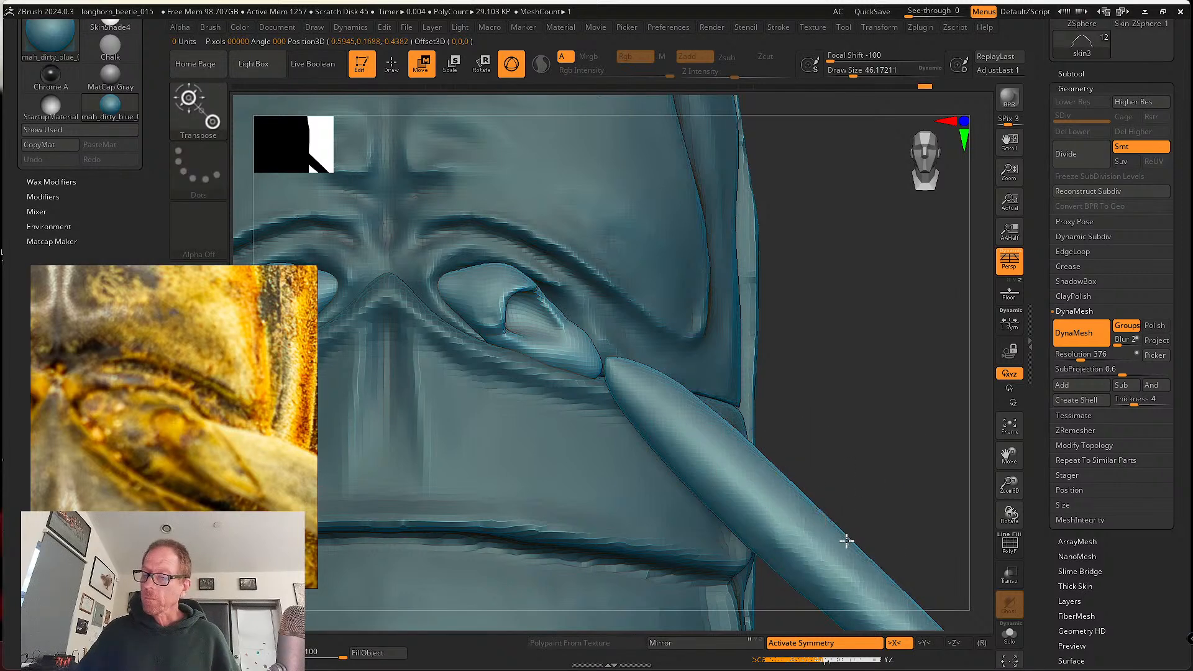
left_click(754, 454)
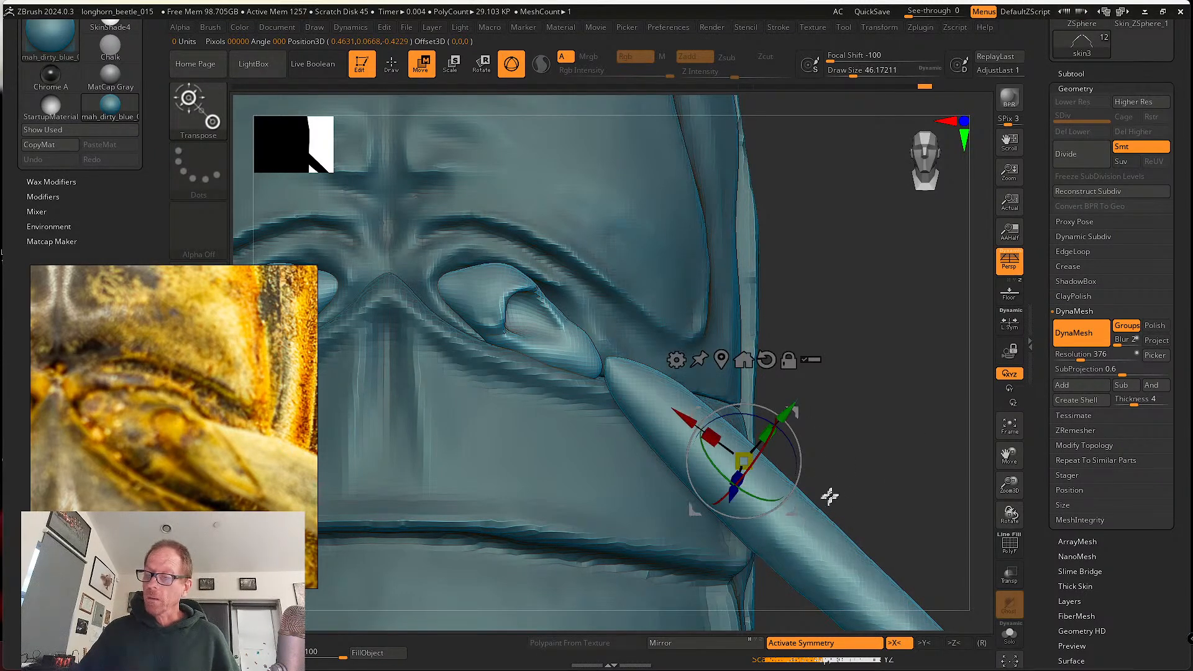
key("q")
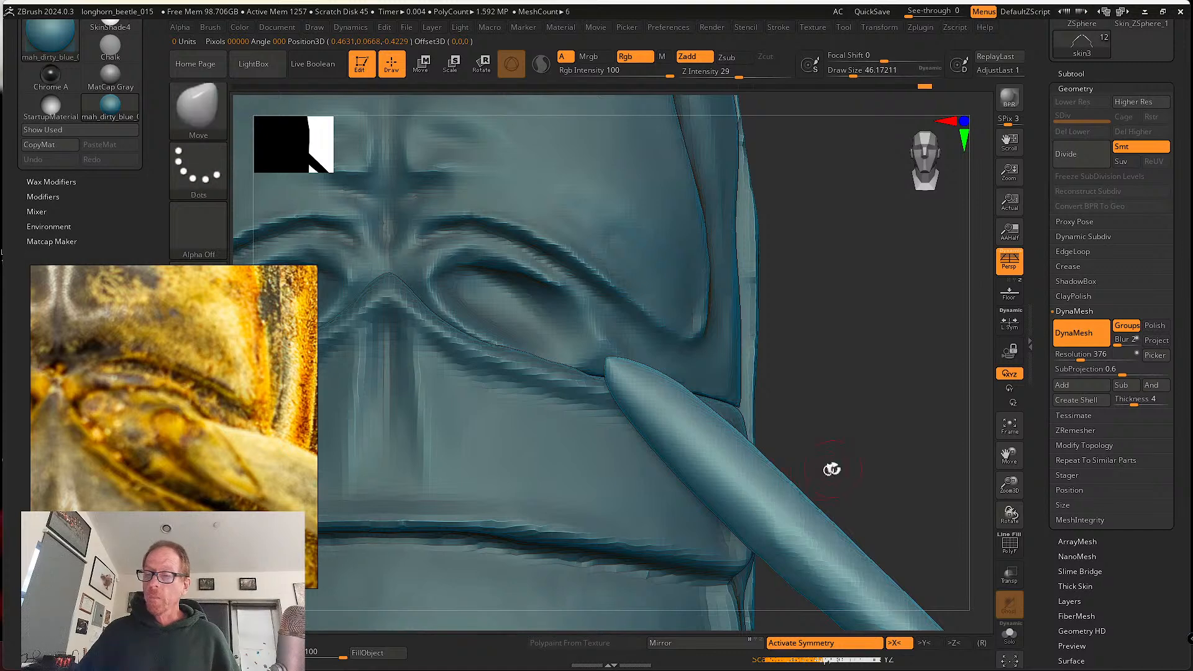
- Mask the hind coxae, leaving the hind femurs unmasked, and show all parts again
left_click(856, 470, "ctrl")
left_click(864, 464, "ctrl+shift")
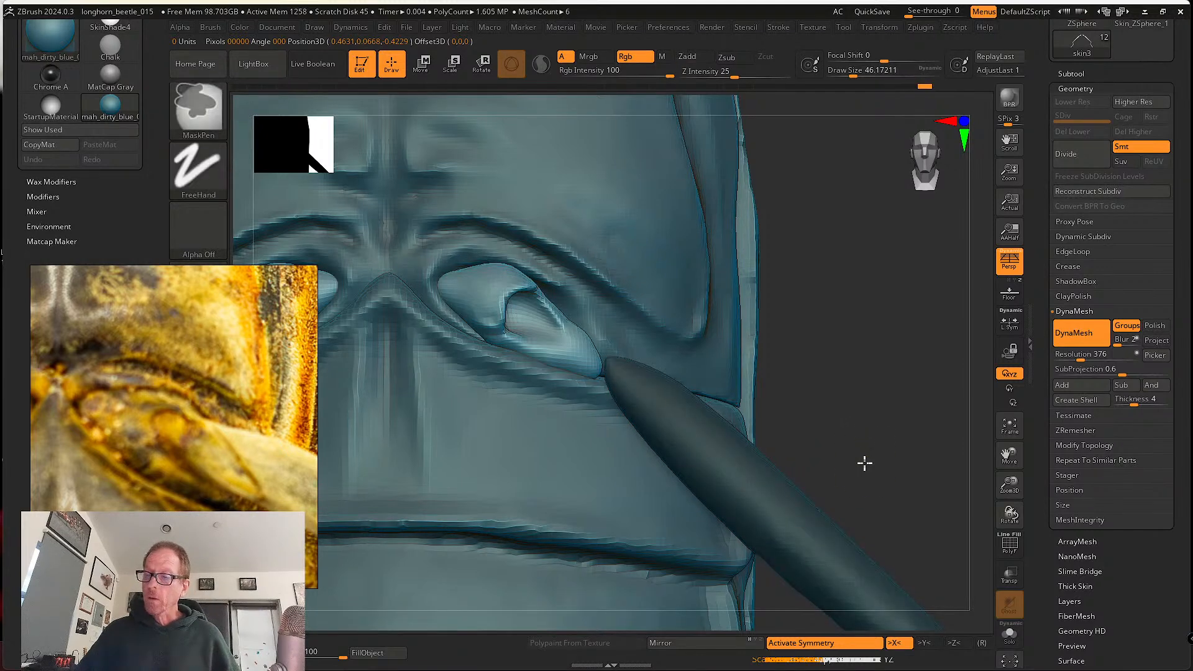
left_click(864, 465, "ctrl")
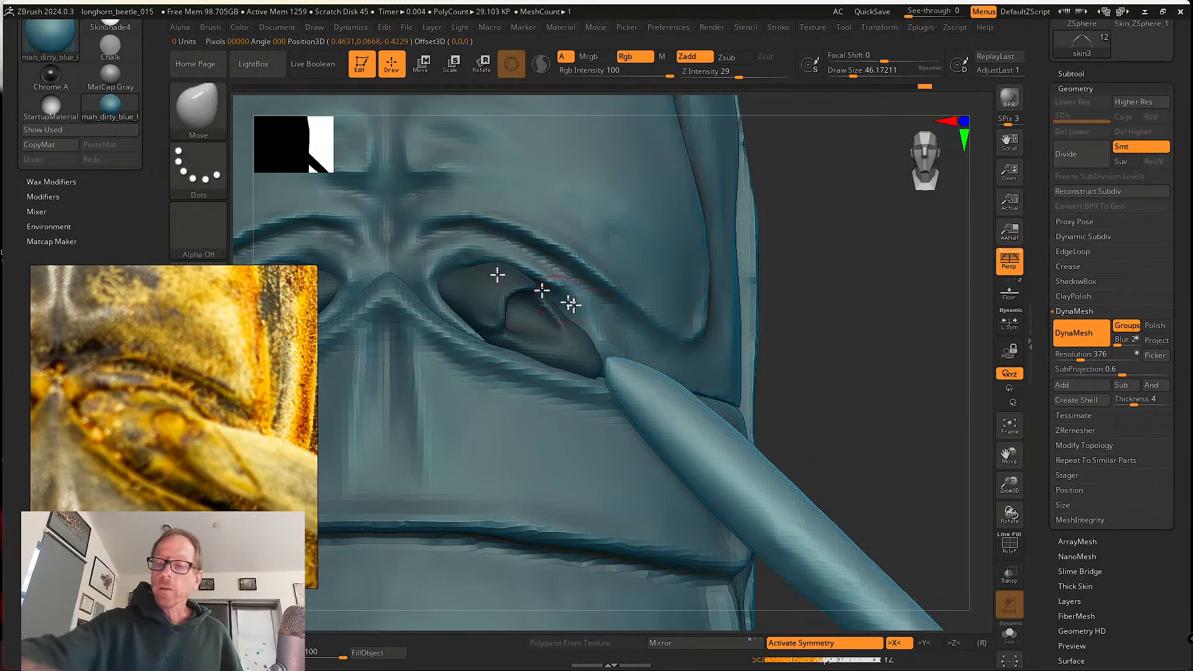
- Pull the inner end of each hind femur into the coxa's hollow and bend its shaft with the Move brush at a draw size of about 132
key("s")
mouse_move(621, 367)
left_mouse_down()
mouse_move(636, 368)
mouse_move(522, 306)
left_mouse_up()
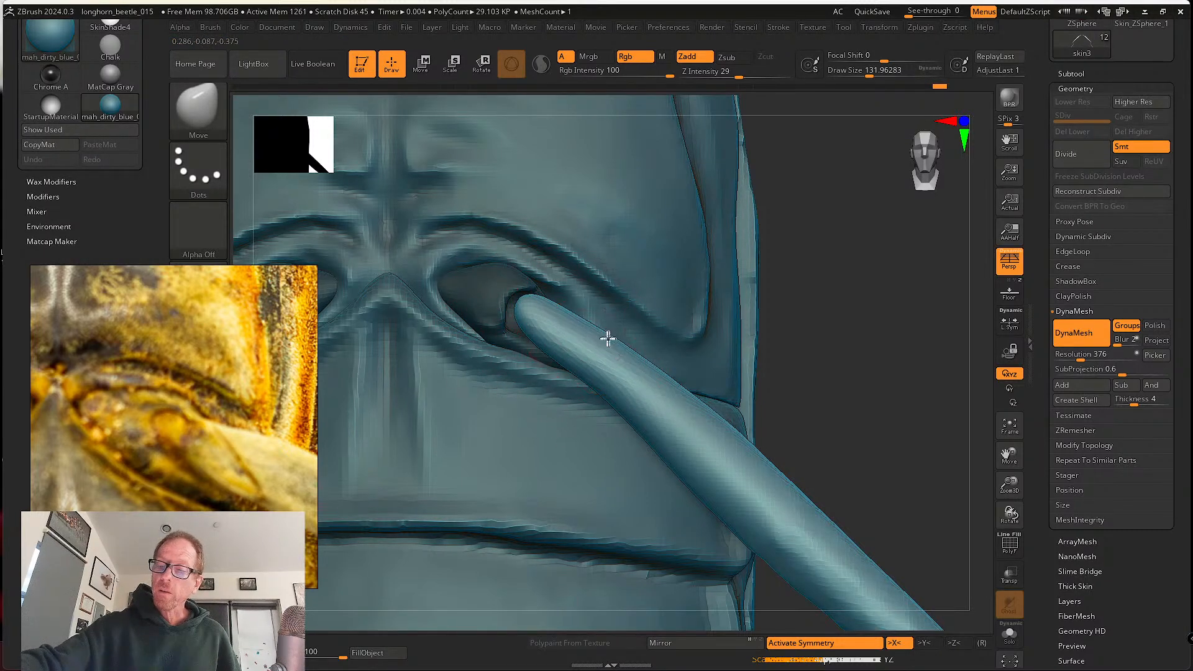
left_click_drag(608, 339, 561, 347)
mouse_move(651, 395)
left_mouse_down()
mouse_move(641, 409)
mouse_move(650, 426)
left_mouse_up()
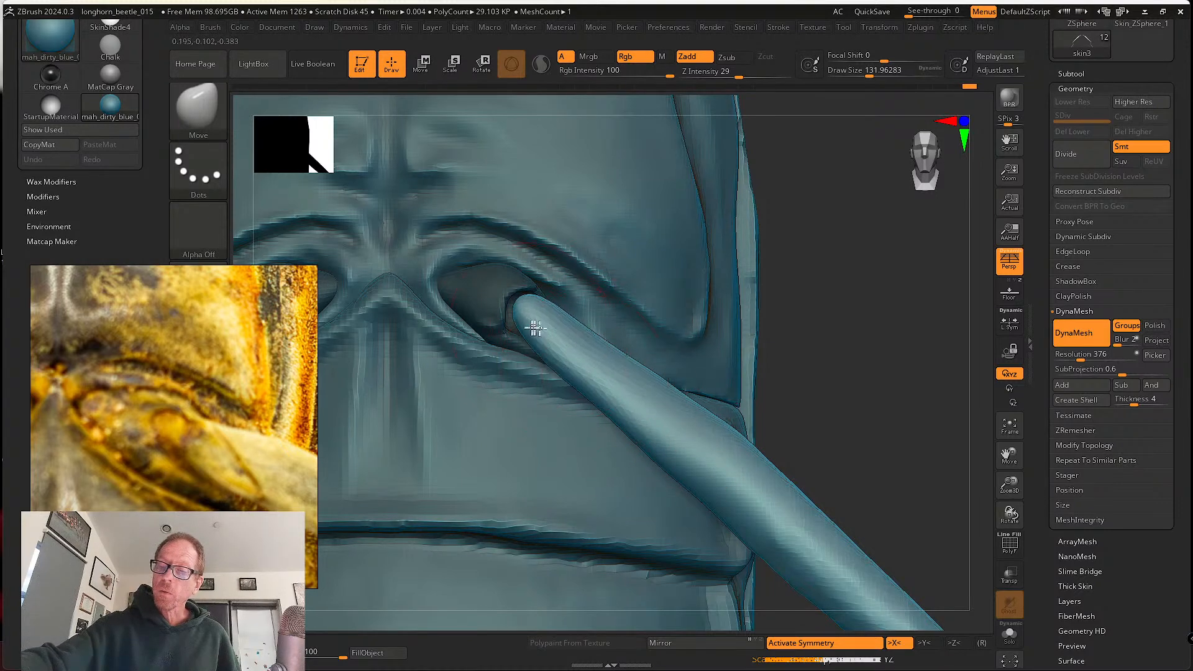
mouse_move(524, 323)
right_mouse_down()
mouse_move(578, 269)
mouse_move(525, 302)
mouse_move(562, 365)
mouse_move(568, 325)
mouse_move(533, 349)
mouse_move(528, 294)
right_mouse_up()
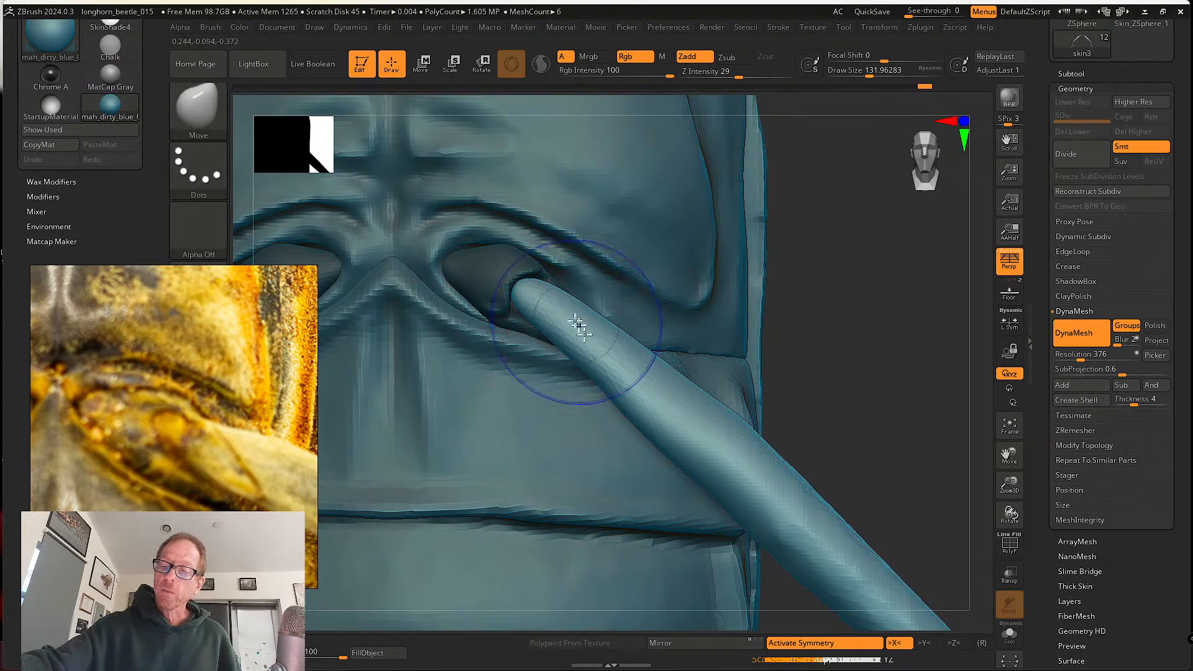
left_click(646, 400, "alt")
left_click_drag(830, 507, 711, 317, "alt")
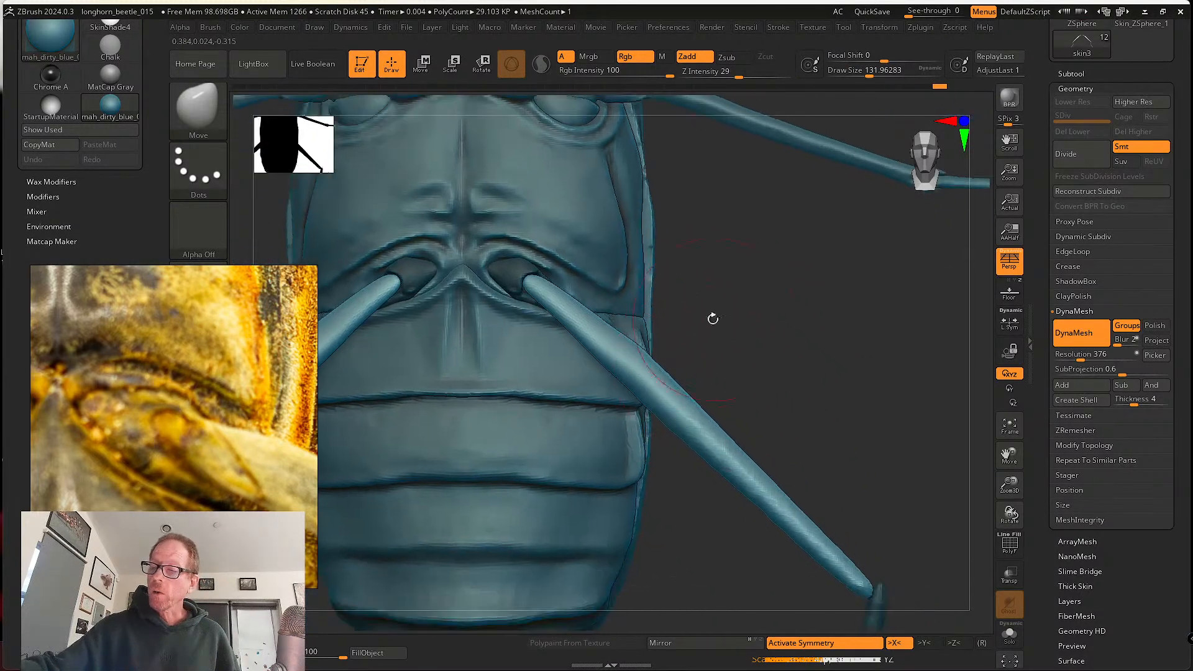
- Place the Transpose gizmo's pivot near the inner end of the hind femurs and shift them toward the coxa hollows
left_click_drag(722, 381, 735, 288, "alt")
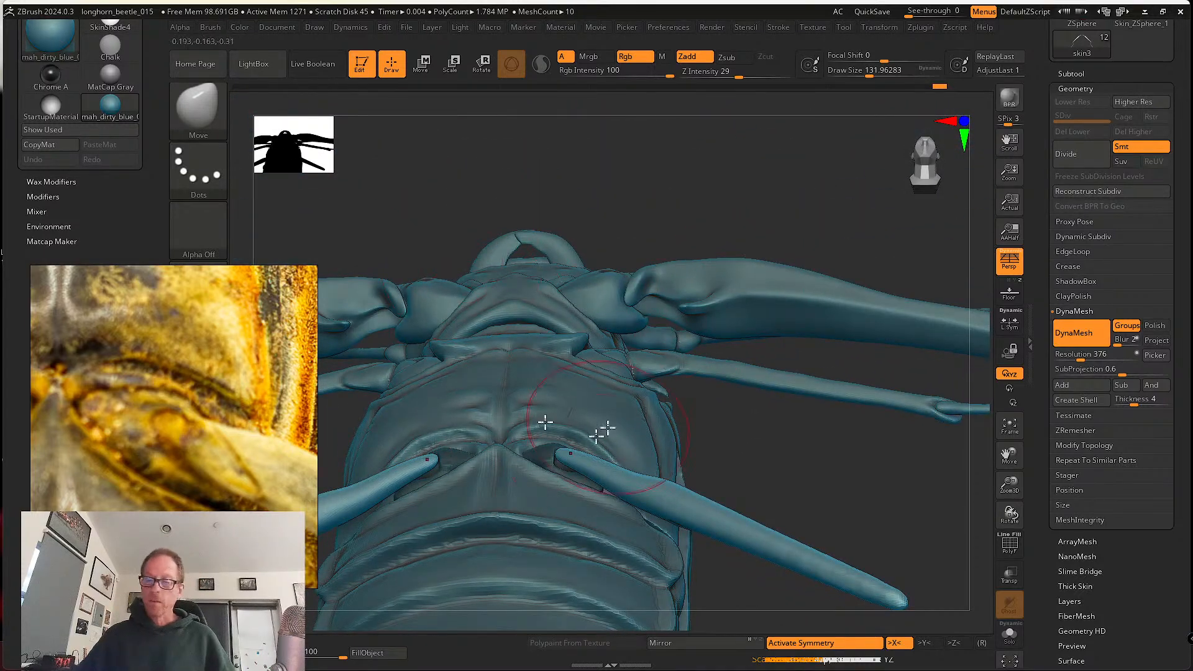
key("w")
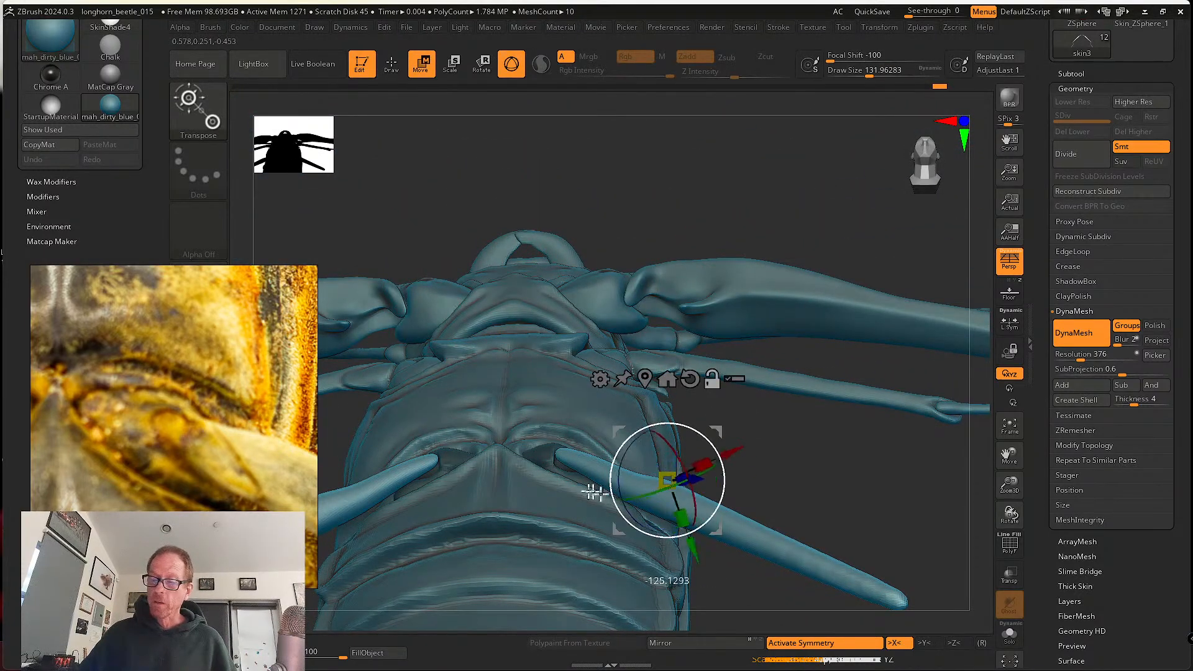
left_click_drag(715, 527, 779, 429)
left_click_drag(589, 414, 557, 440)
left_click_drag(732, 353, 729, 453)
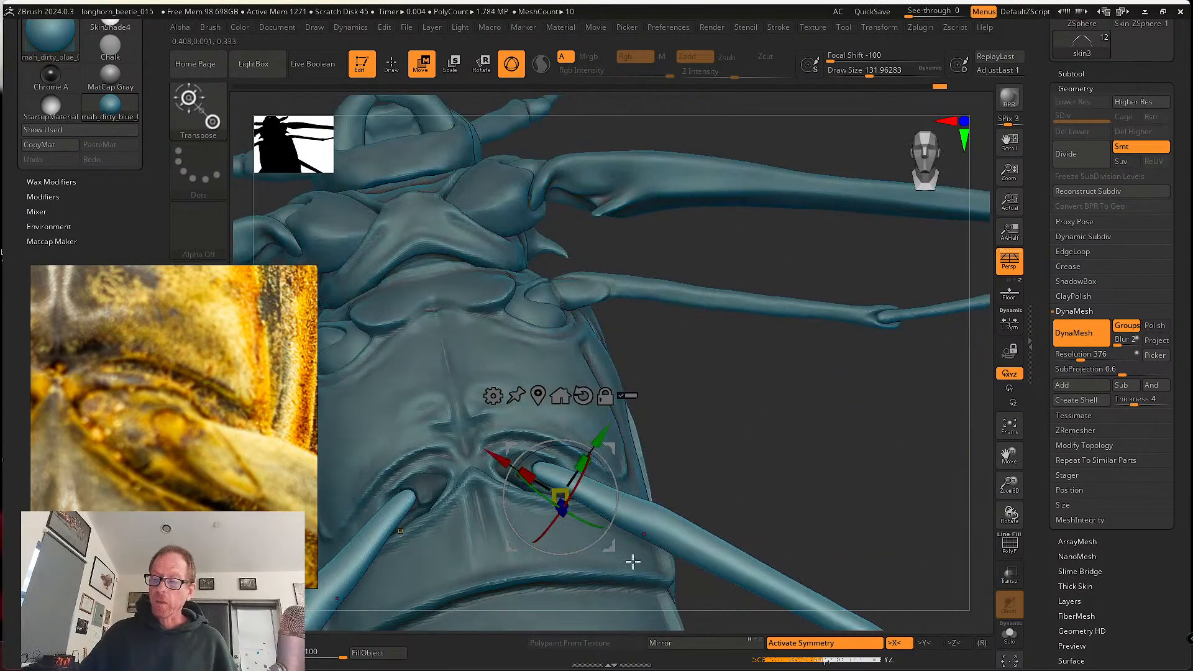
left_click_drag(612, 550, 591, 518)
left_click_drag(759, 453, 761, 384)
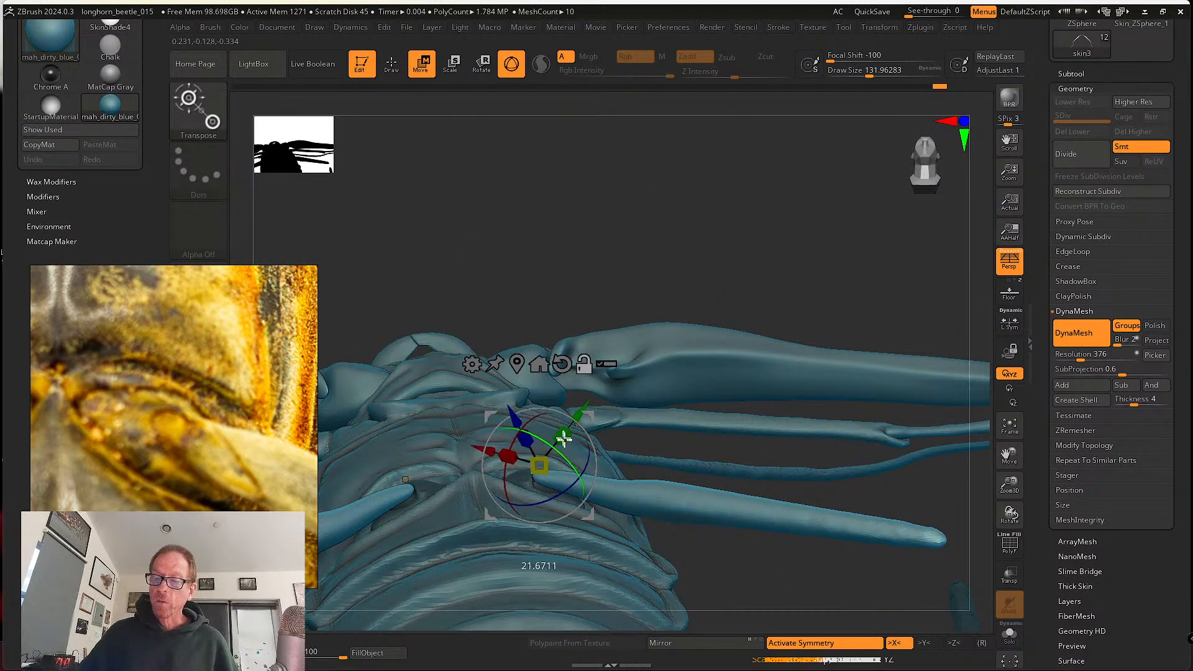
- Rotate the hind femurs about their inner ends to adjust the shafts' tilt relative to the abdomen, fine-tuning their placement
left_click_drag(564, 439, 519, 433, "alt")
key("ctrl+z")
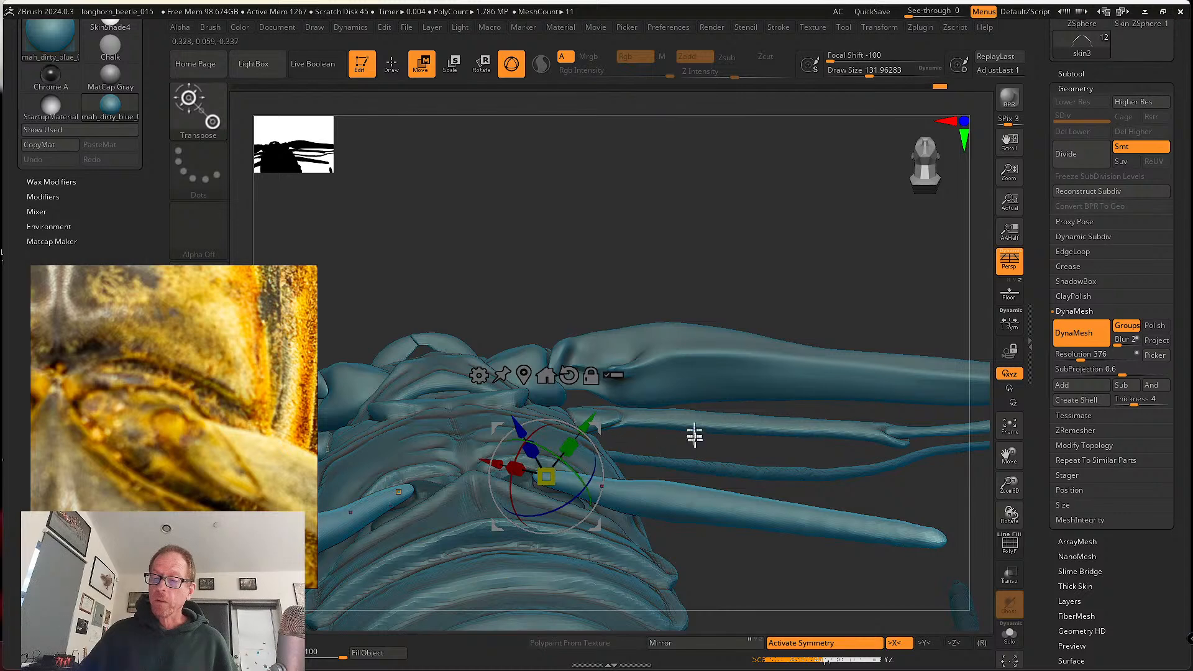
left_click_drag(754, 266, 675, 455)
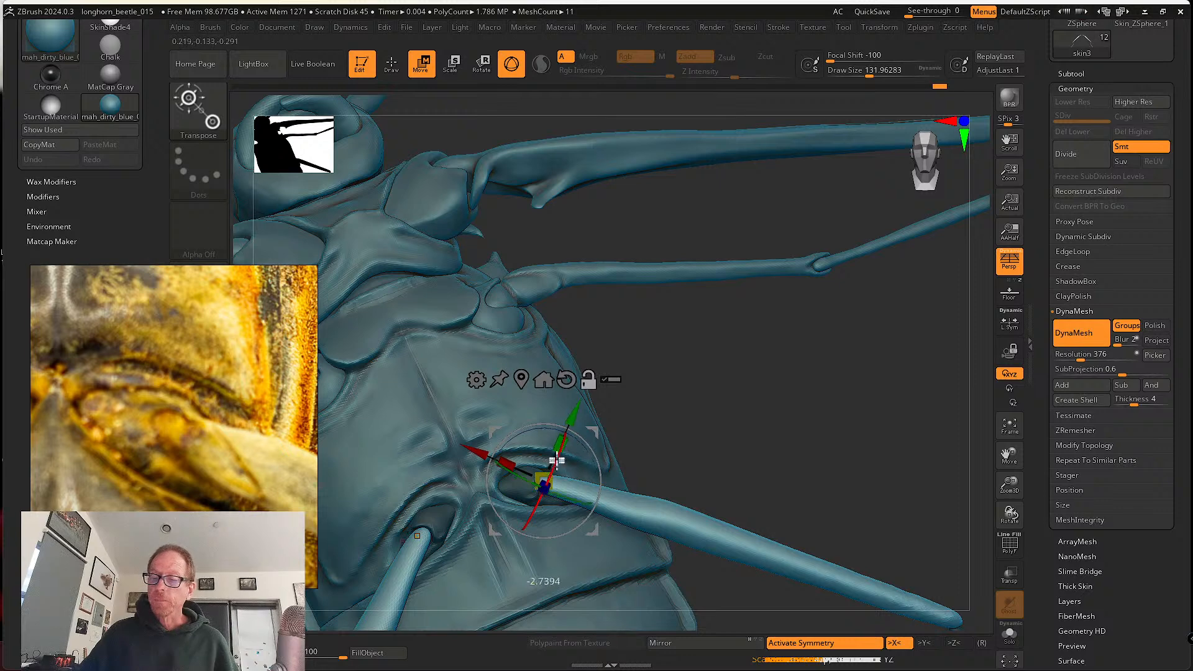
left_click_drag(689, 463, 681, 400)
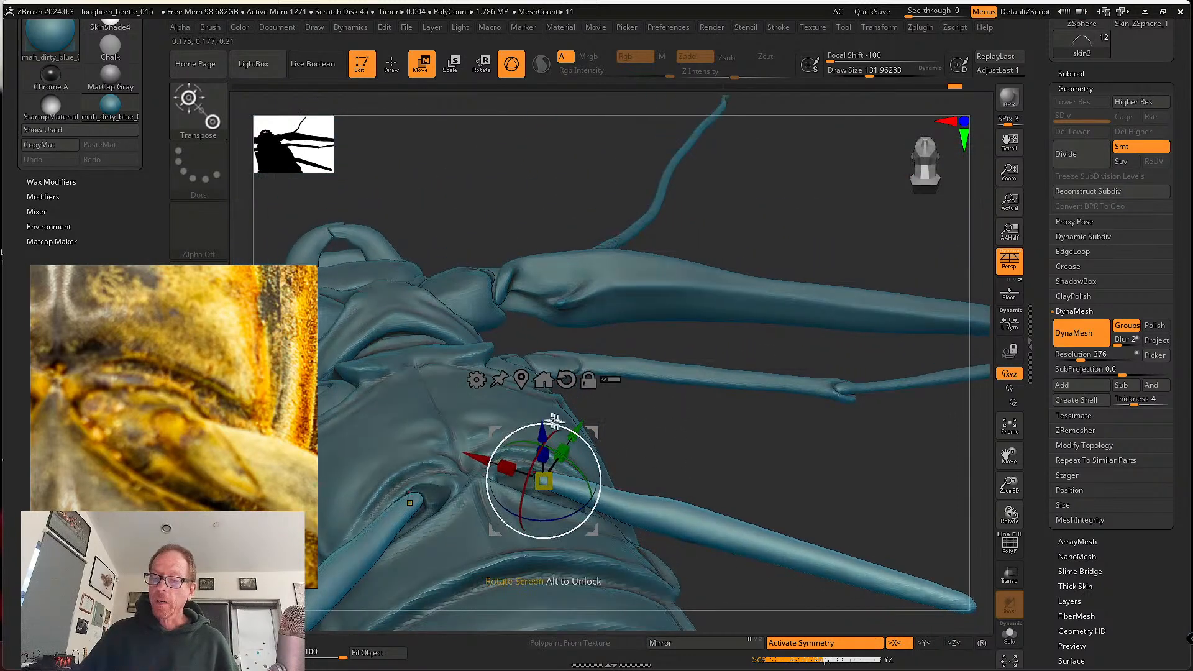
left_click_drag(577, 466, 526, 432)
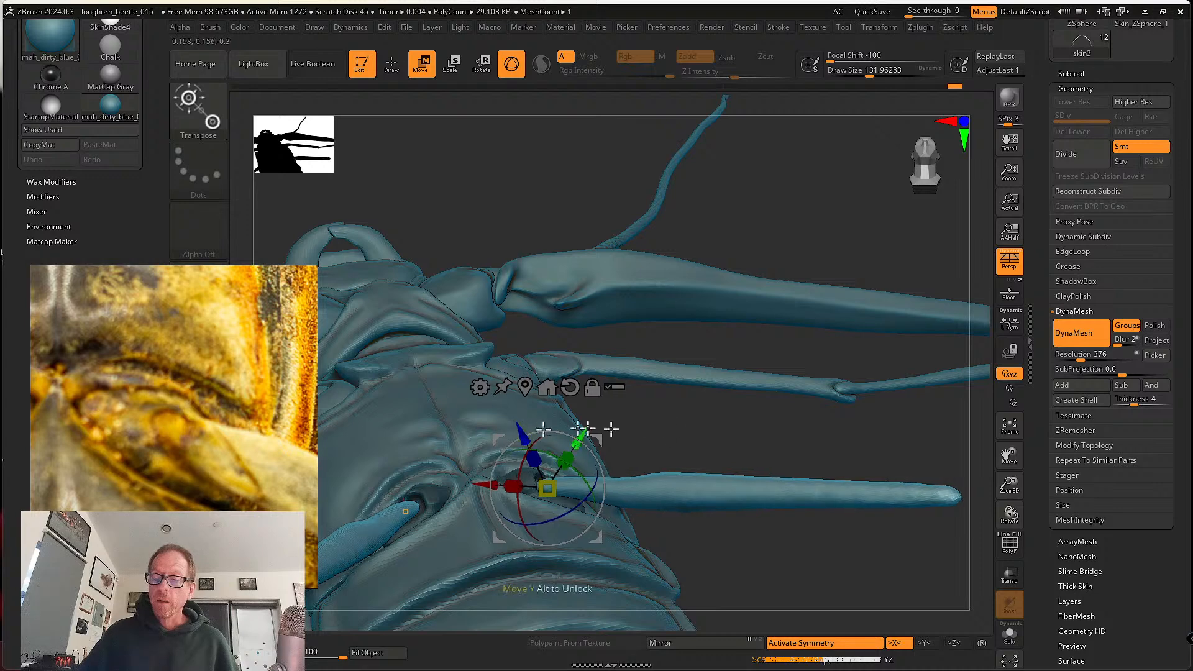
left_click_drag(674, 435, 670, 528)
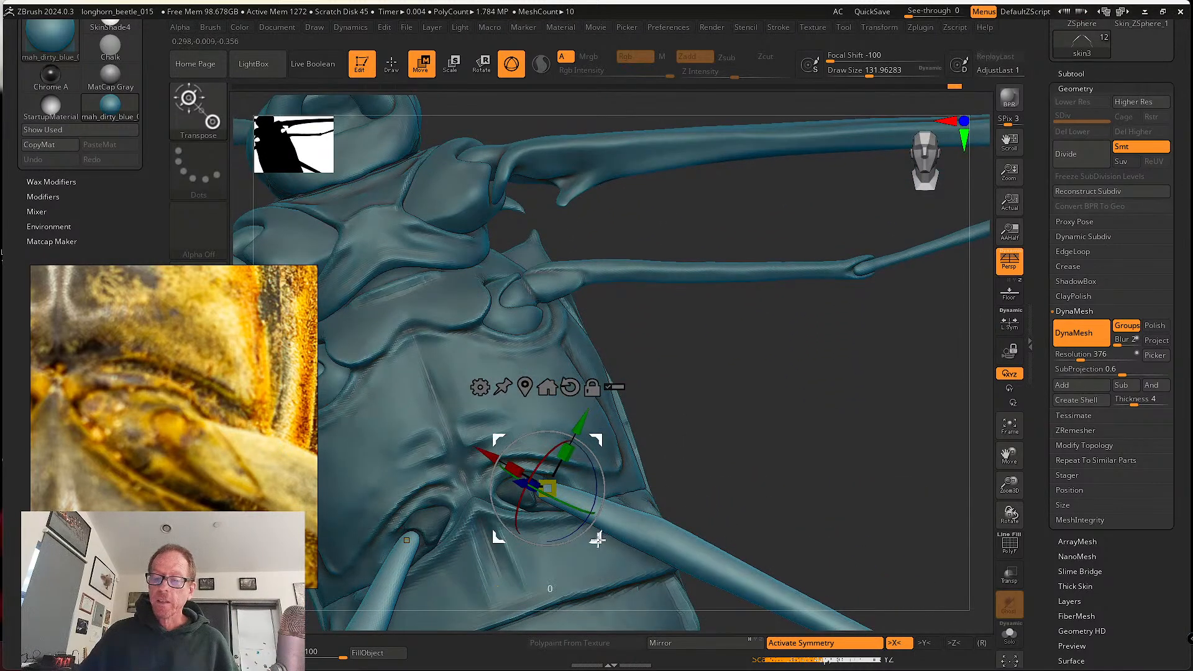
left_click_drag(598, 540, 595, 541)
- Move the hind femurs along the gizmo's X axis to refine how their inner ends sit in the coxa hollows
left_click_drag(679, 482, 860, 378, "alt")
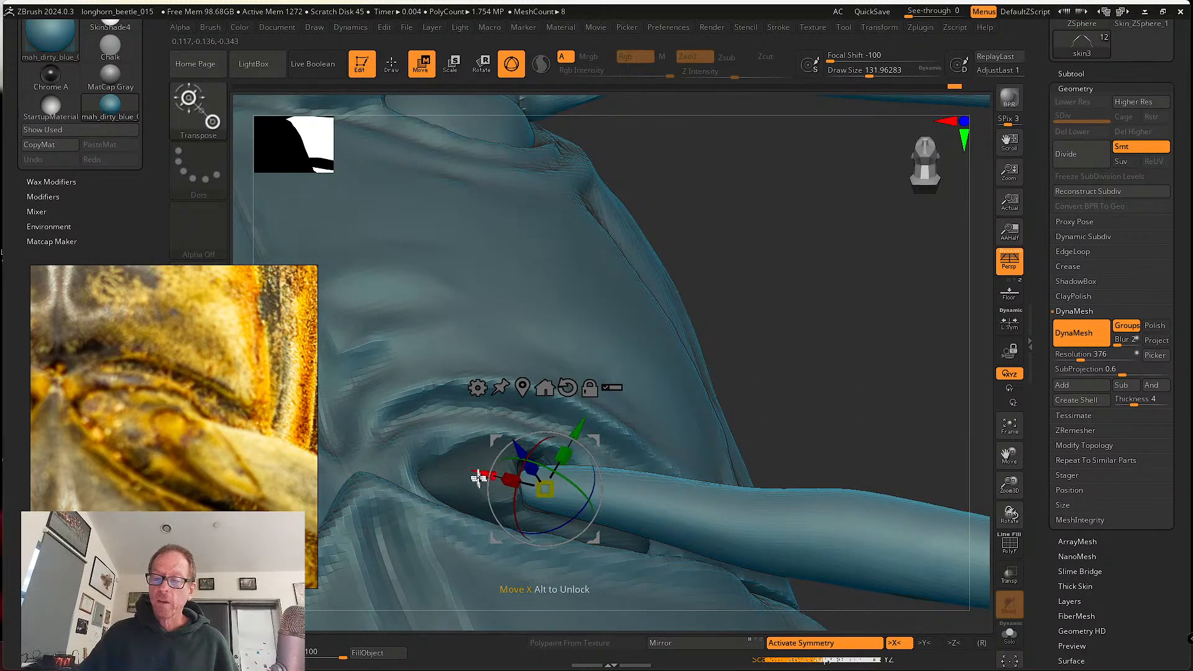
left_click_drag(478, 478, 477, 474)
left_click_drag(799, 382, 665, 392)
left_click_drag(741, 446, 922, 479)
left_click_drag(896, 427, 904, 439, "alt")
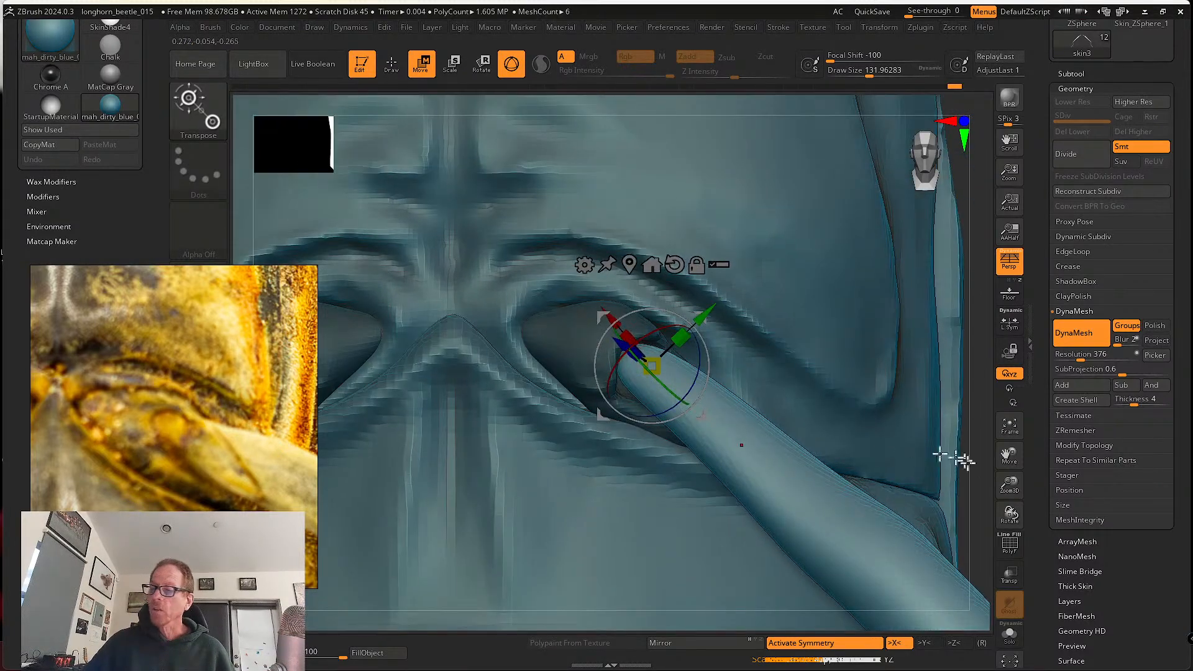
mouse_move(1009, 486)
left_mouse_down()
mouse_move(892, 413)
mouse_move(857, 452)
left_mouse_up()
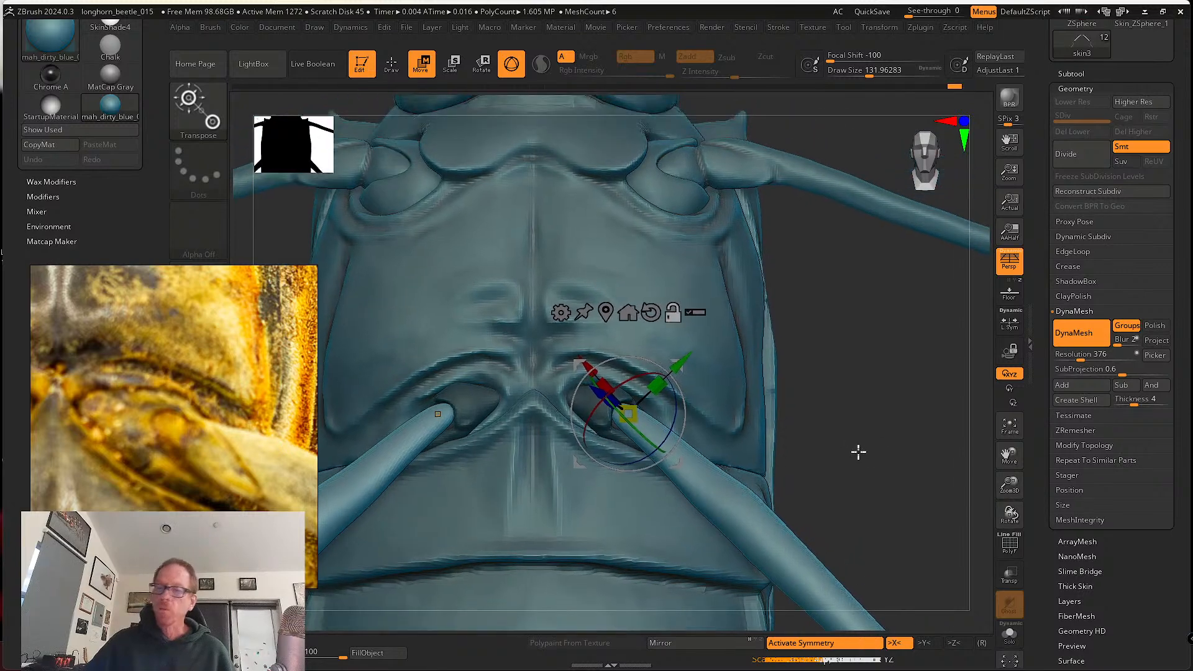
- Clear the mask from the hind coxae and nudge their hollows around the femur bases with the Move brush
left_click(393, 72)
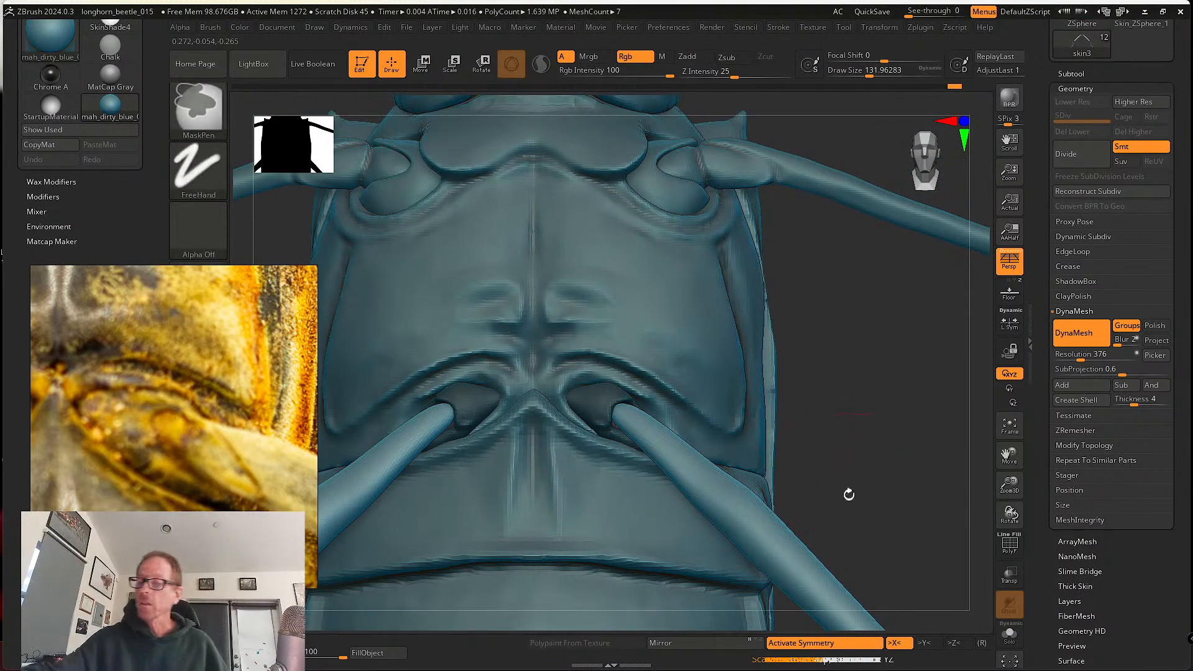
left_click_drag(850, 493, 861, 511, "ctrl")
right_click_drag(662, 439, 631, 400)
left_click_drag(615, 398, 615, 392)
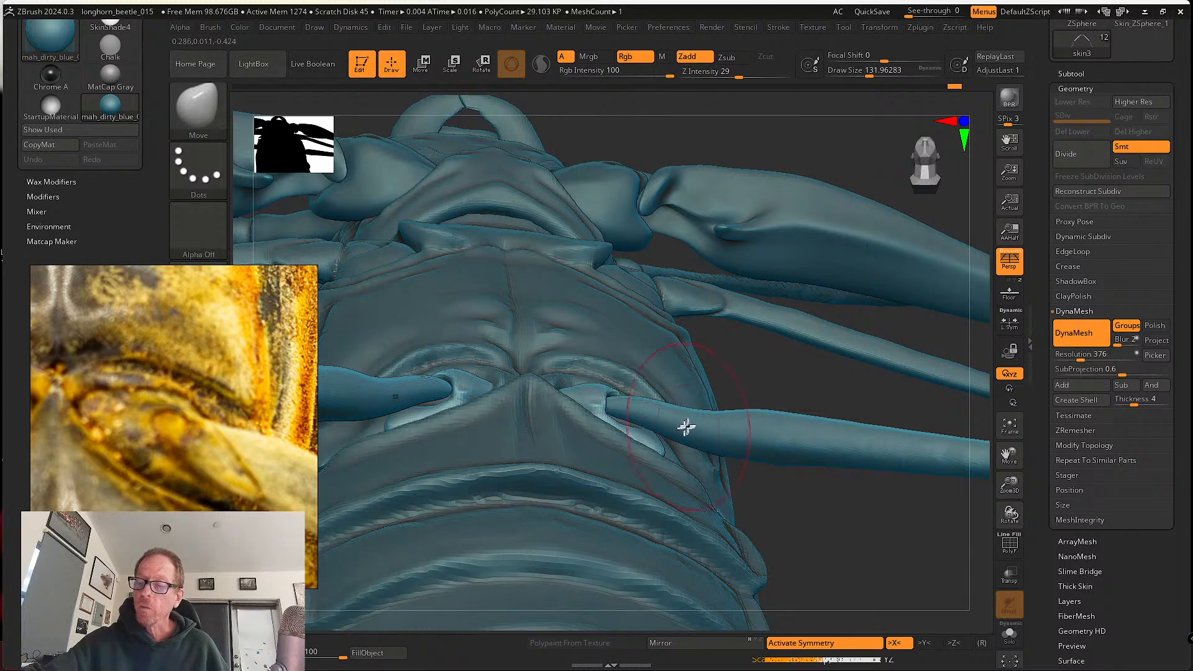
left_click_drag(688, 426, 691, 417)
right_click_drag(702, 415, 735, 445, "shift")
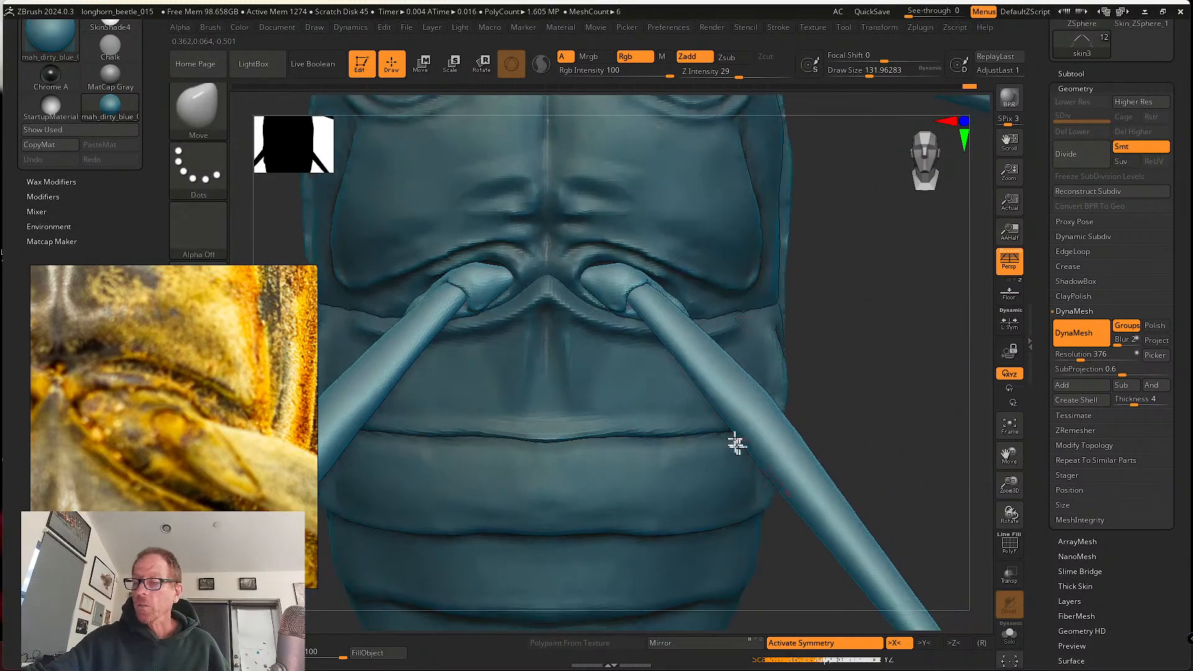
- Select the hind femurs and adjust their shafts with the Move brush at a draw size of about 132
left_click(721, 352, "alt")
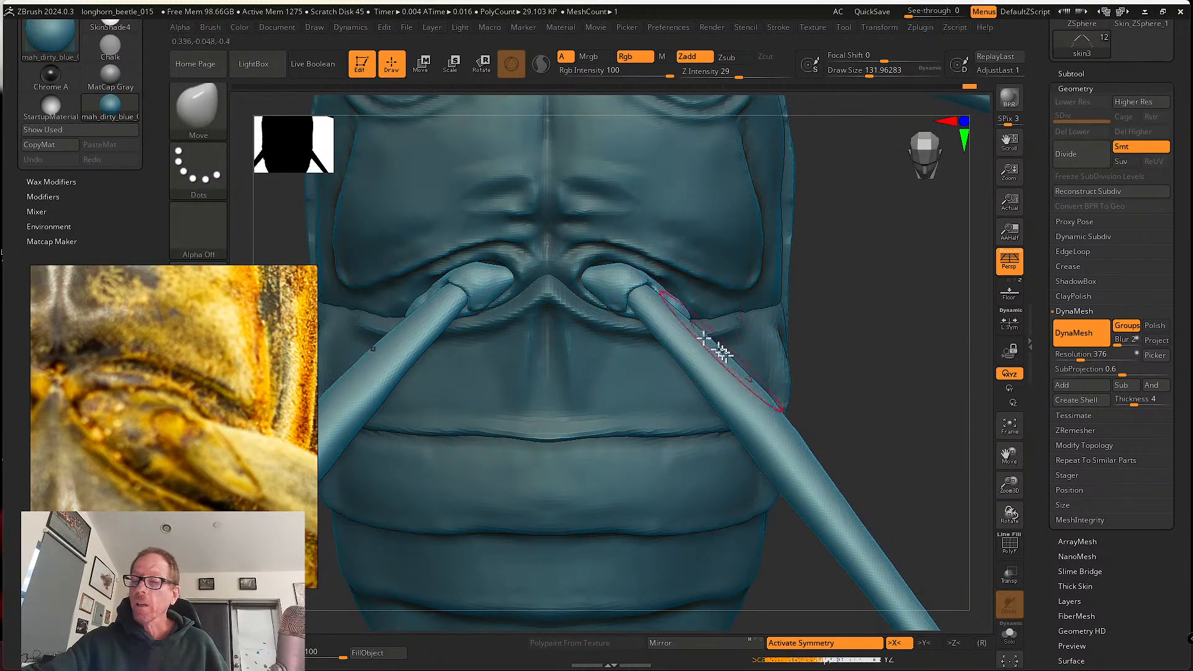
mouse_move(870, 482)
left_mouse_down()
mouse_move(872, 458)
mouse_move(832, 412)
mouse_move(847, 397)
mouse_move(775, 372)
mouse_move(805, 428)
left_mouse_up()
left_click_drag(714, 418, 734, 439, "shift")
mouse_move(800, 487)
left_mouse_down()
mouse_move(727, 413)
mouse_move(701, 359)
mouse_move(653, 345)
left_mouse_up()
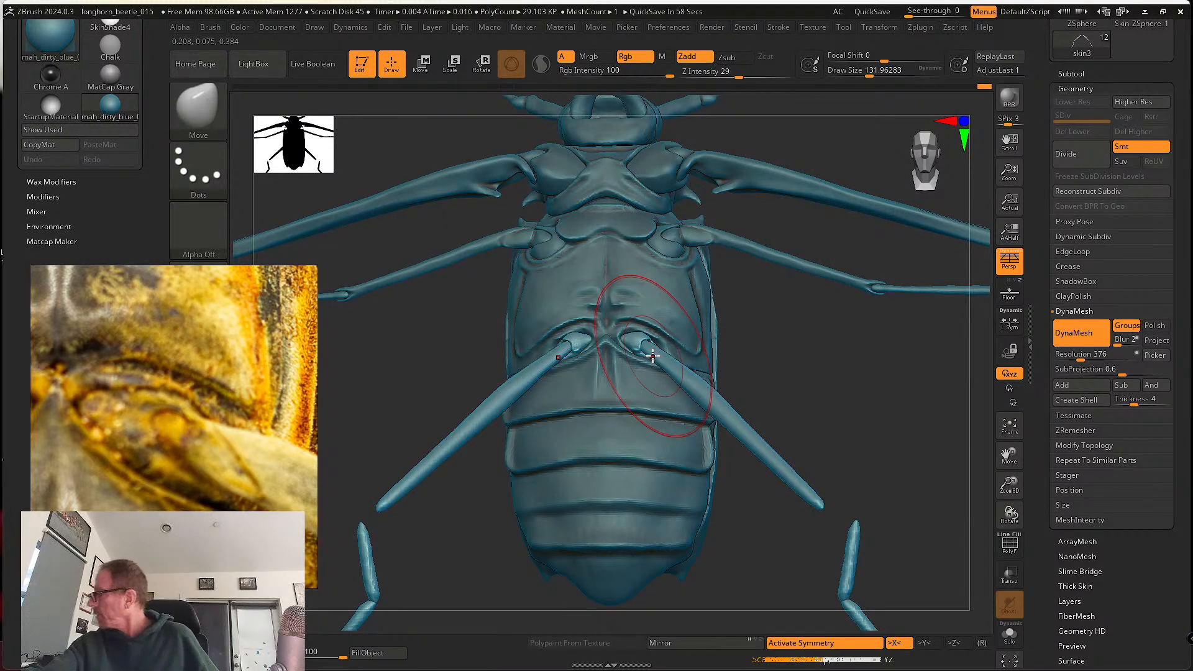
mouse_move(696, 402)
right_mouse_down()
mouse_move(701, 368)
mouse_move(694, 384)
mouse_move(716, 437)
right_mouse_up()
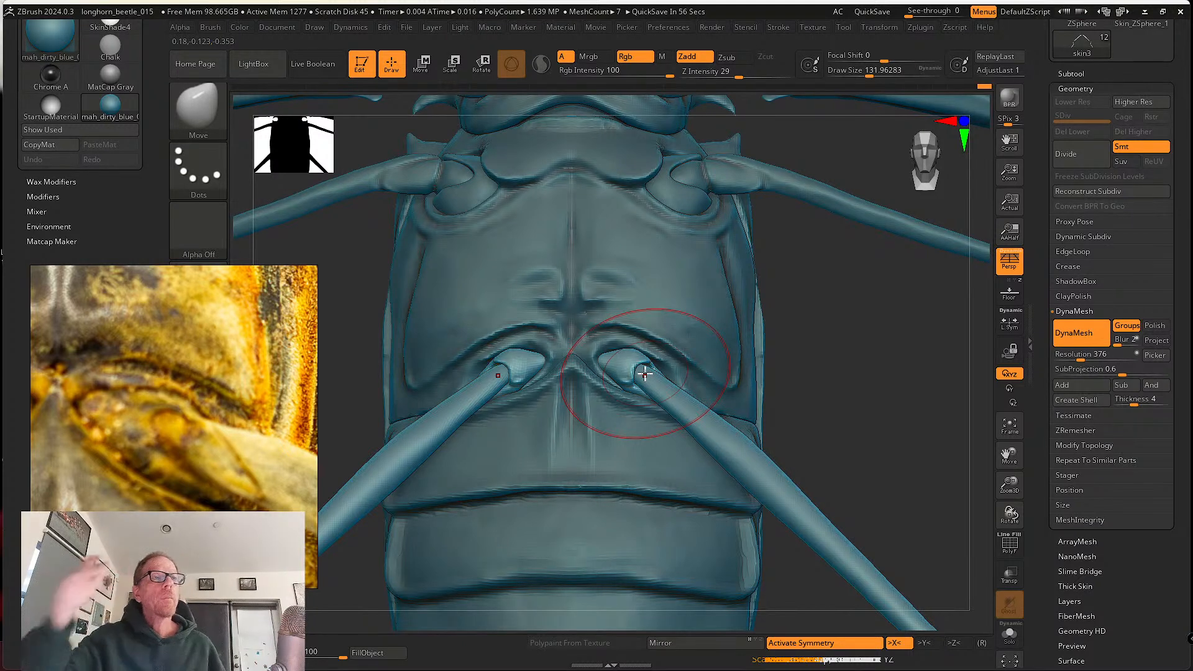
left_click_drag(780, 372, 671, 398)
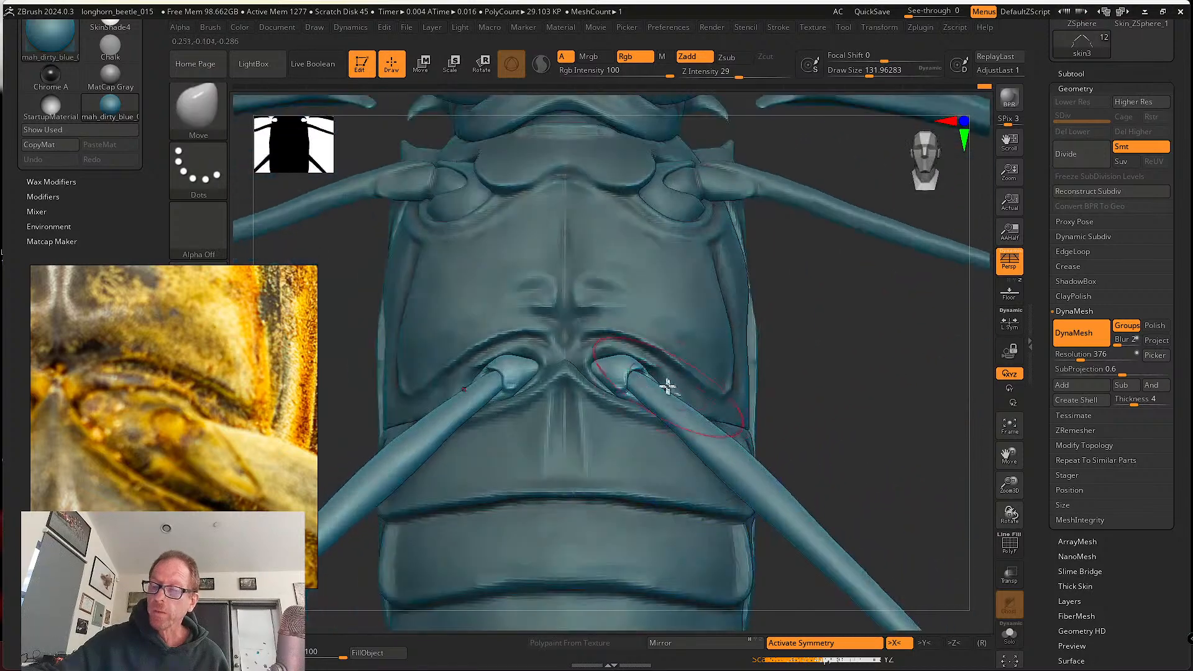
- Refine the joint between the hind femurs and coxae and smooth the coxae's outer tips
scroll(666, 386, "up", 5)
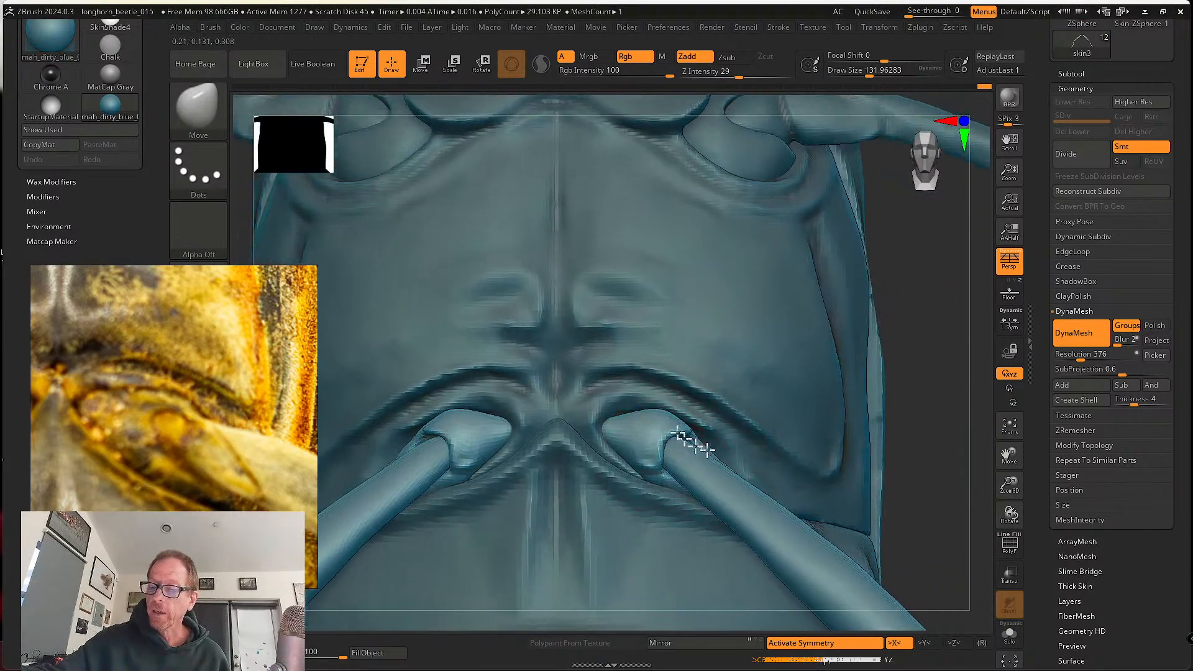
scroll(666, 439, "up", 4)
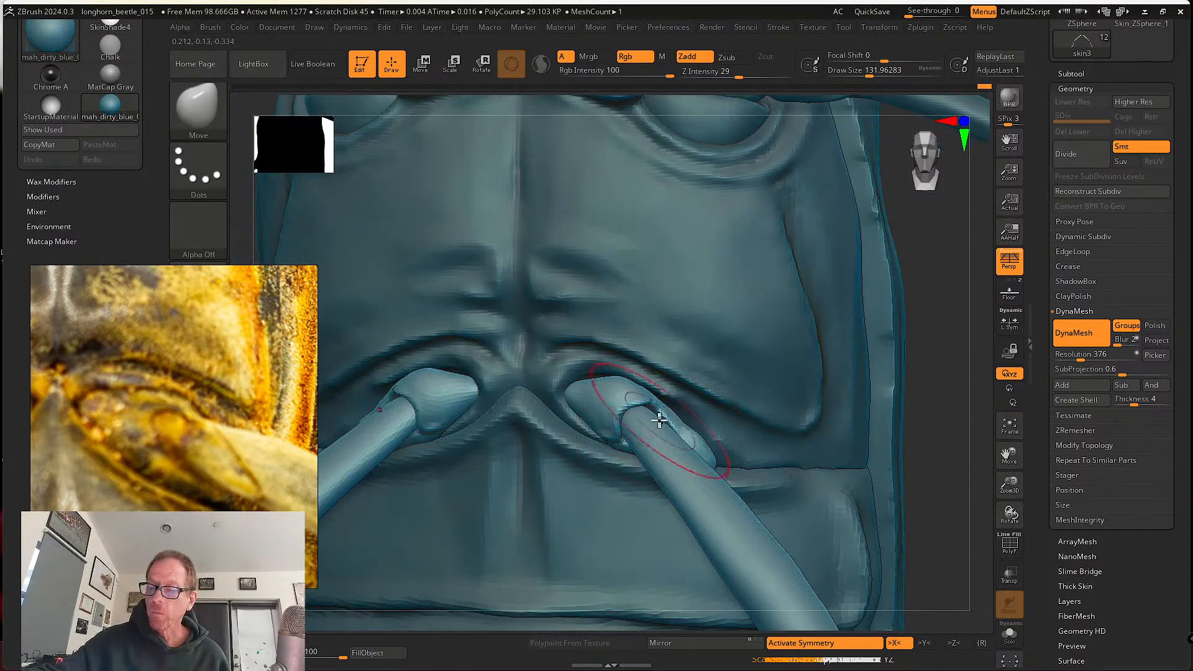
right_click_drag(645, 414, 661, 367)
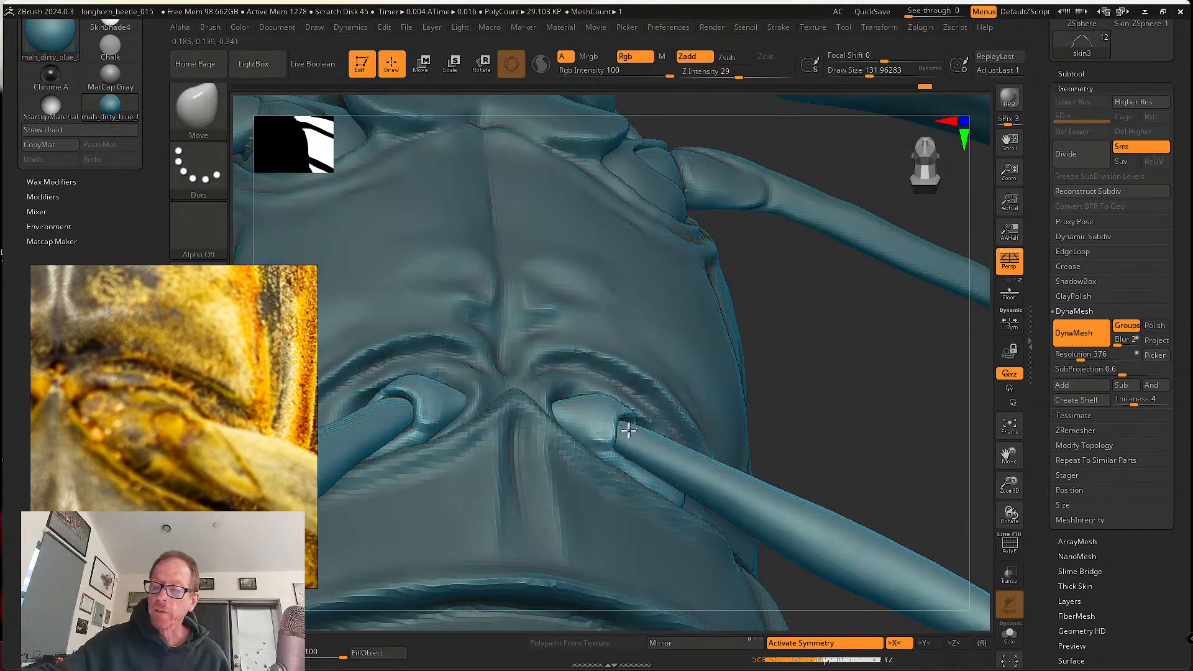
right_click_drag(634, 437, 668, 529)
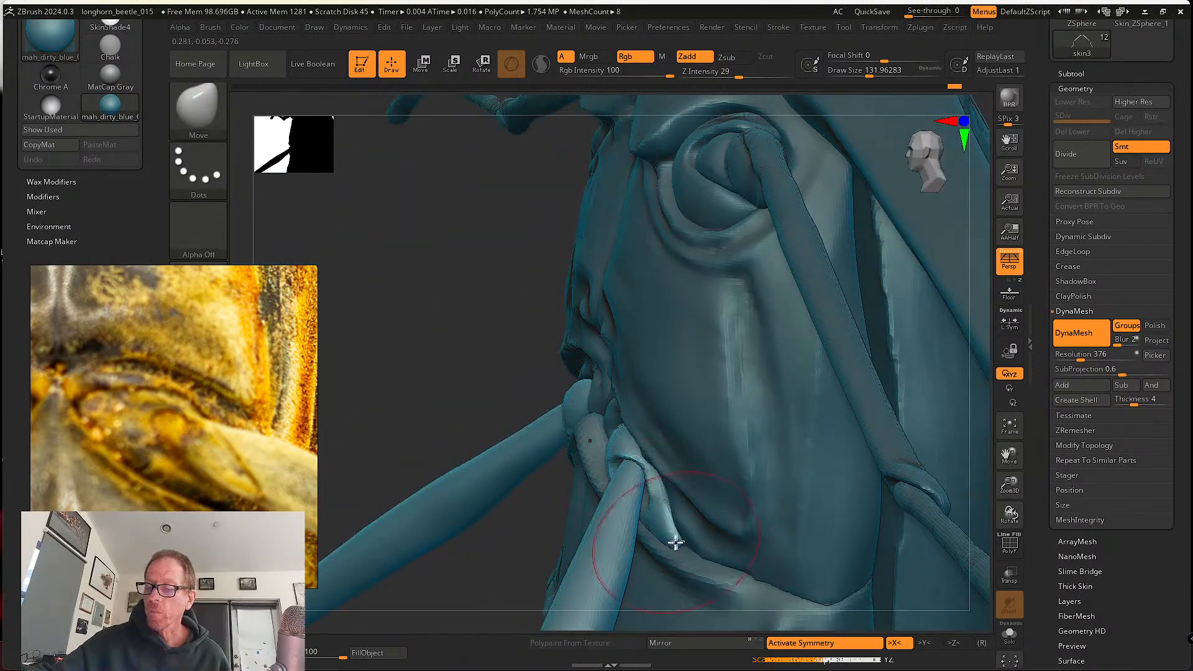
mouse_move(667, 503)
left_mouse_down("shift")
mouse_move(661, 496)
mouse_move(679, 538)
left_mouse_up("shift")
mouse_move(679, 539)
right_mouse_down()
mouse_move(681, 520)
mouse_move(603, 466)
right_mouse_up()
- Shape the inner ends of the hind femurs with the Move brush at draw sizes of about 112 and 136
key("s")
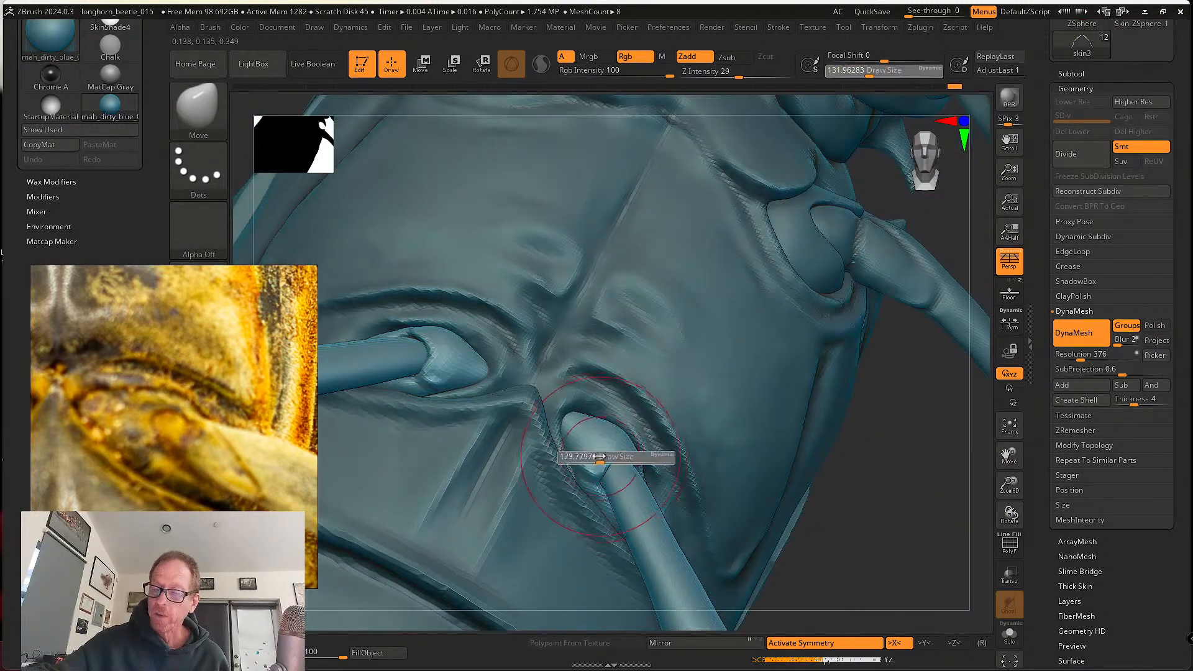
left_click_drag(599, 456, 581, 484)
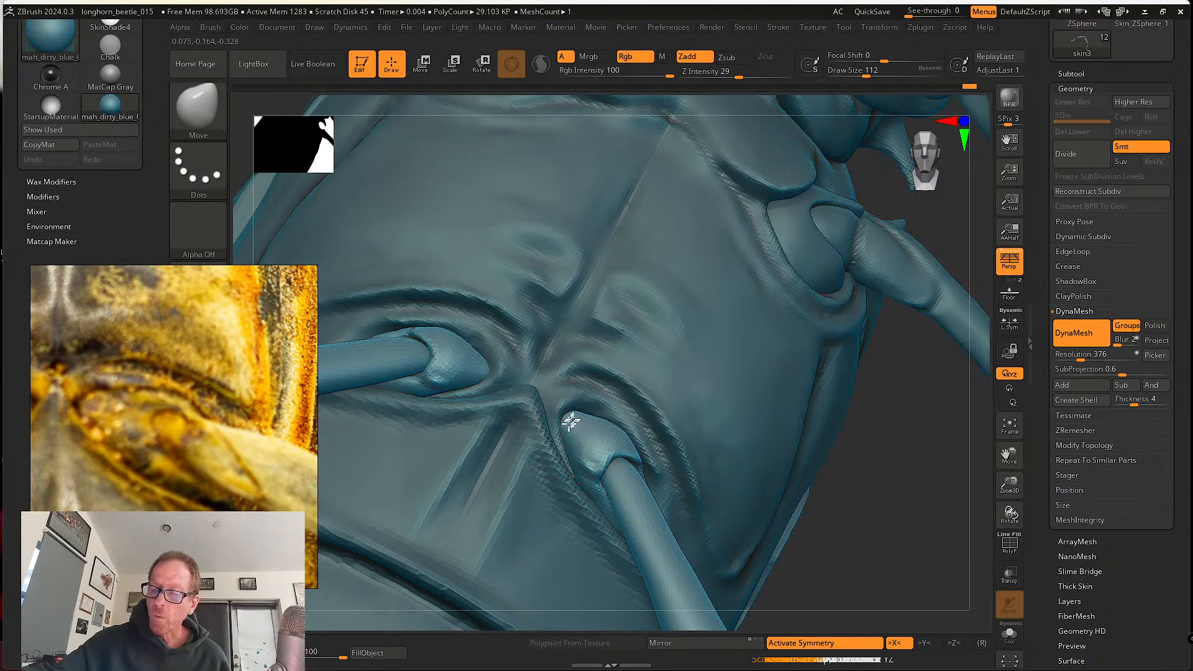
mouse_move(570, 422)
right_mouse_down()
mouse_move(599, 427)
mouse_move(607, 441)
mouse_move(599, 341)
mouse_move(586, 405)
mouse_move(602, 392)
mouse_move(604, 431)
mouse_move(701, 501)
mouse_move(651, 497)
mouse_move(693, 500)
mouse_move(634, 458)
right_mouse_up()
key("s")
left_click_drag(603, 442, 598, 443)
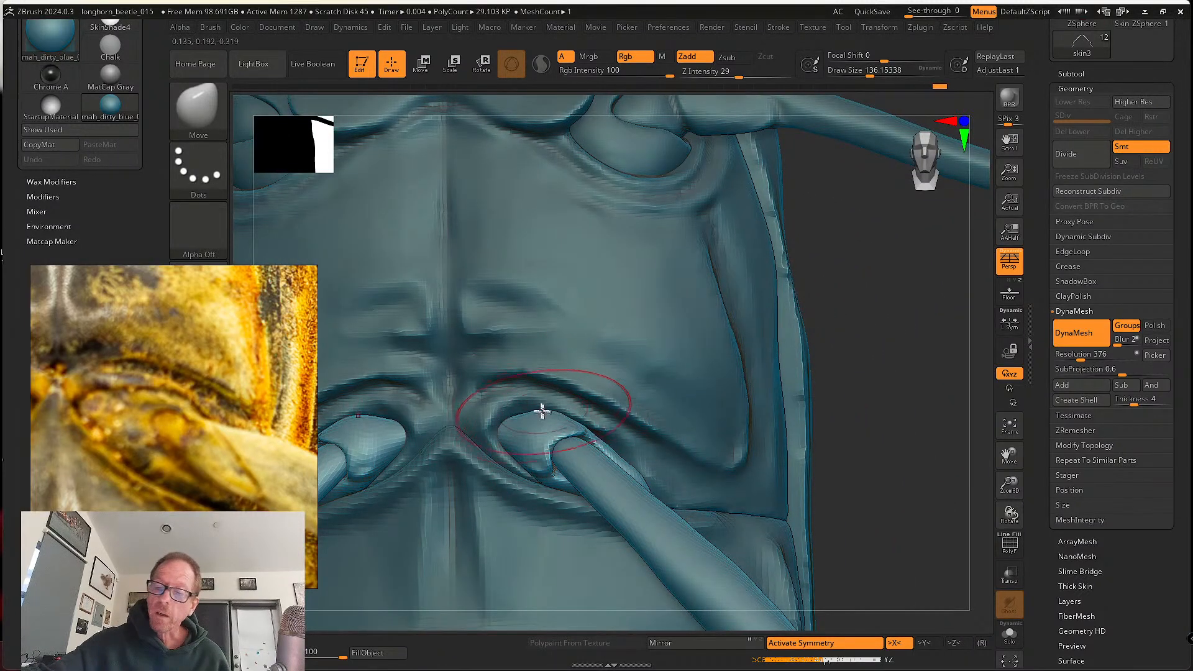
- Tuck the femurs' necks against the edges of the coxae with the Move brush at a draw size of about 80
right_click_drag(536, 424, 541, 450)
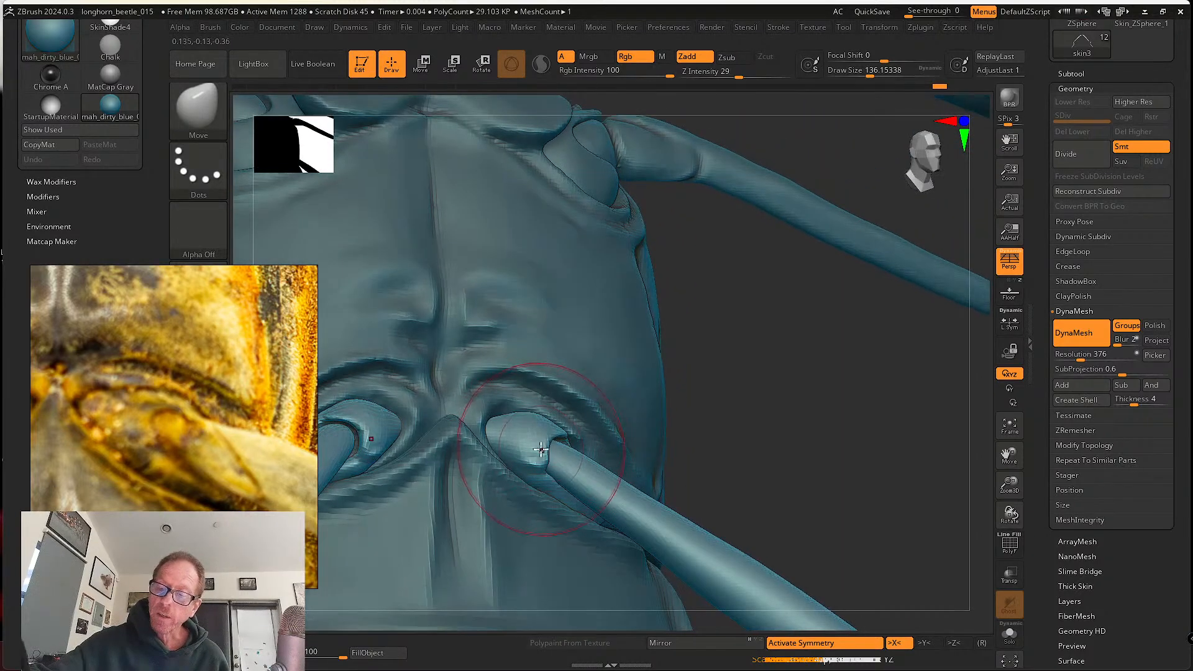
key("s")
left_click_drag(541, 449, 551, 470)
right_click_drag(551, 470, 537, 485)
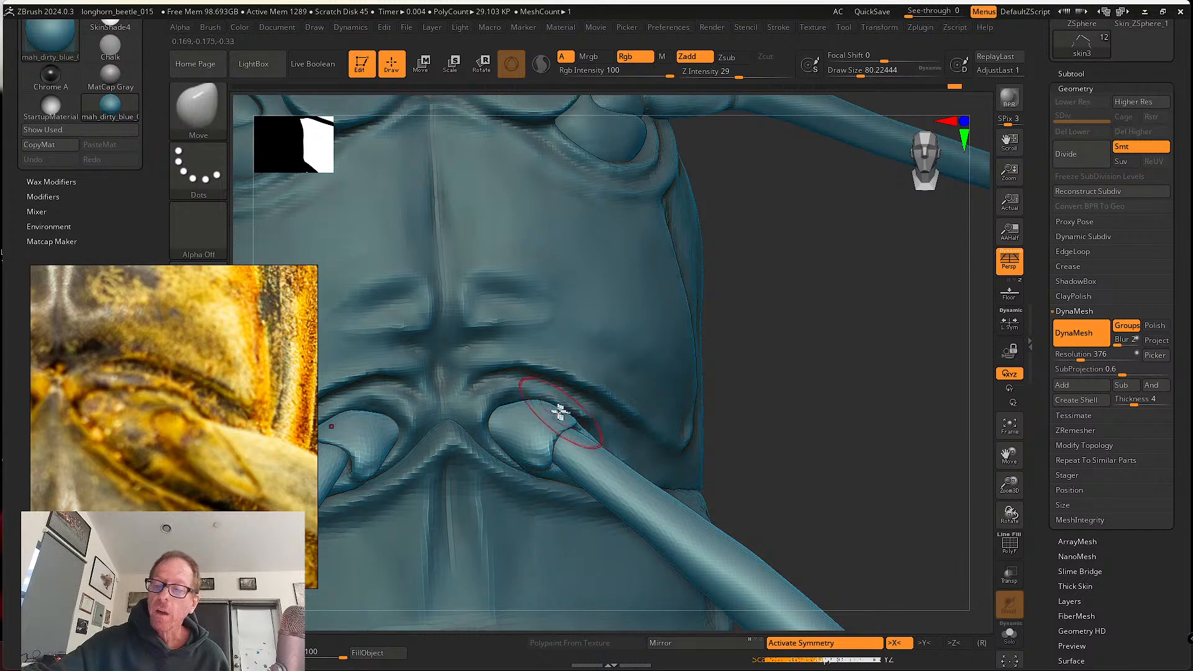
- Adjust the overall fit of the hind leg joints with the Move brush at a draw size of about 132
key("s")
left_click_drag(541, 401, 540, 405)
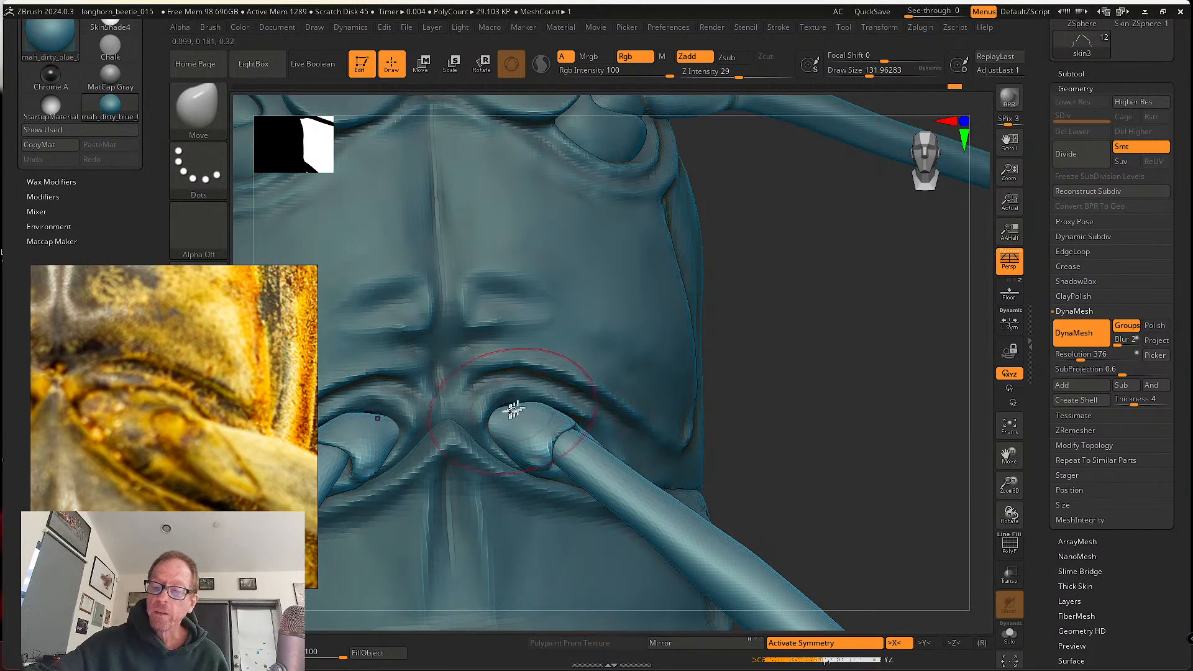
mouse_move(564, 412)
right_mouse_down()
mouse_move(567, 386)
mouse_move(581, 413)
mouse_move(562, 381)
mouse_move(538, 383)
right_mouse_up()
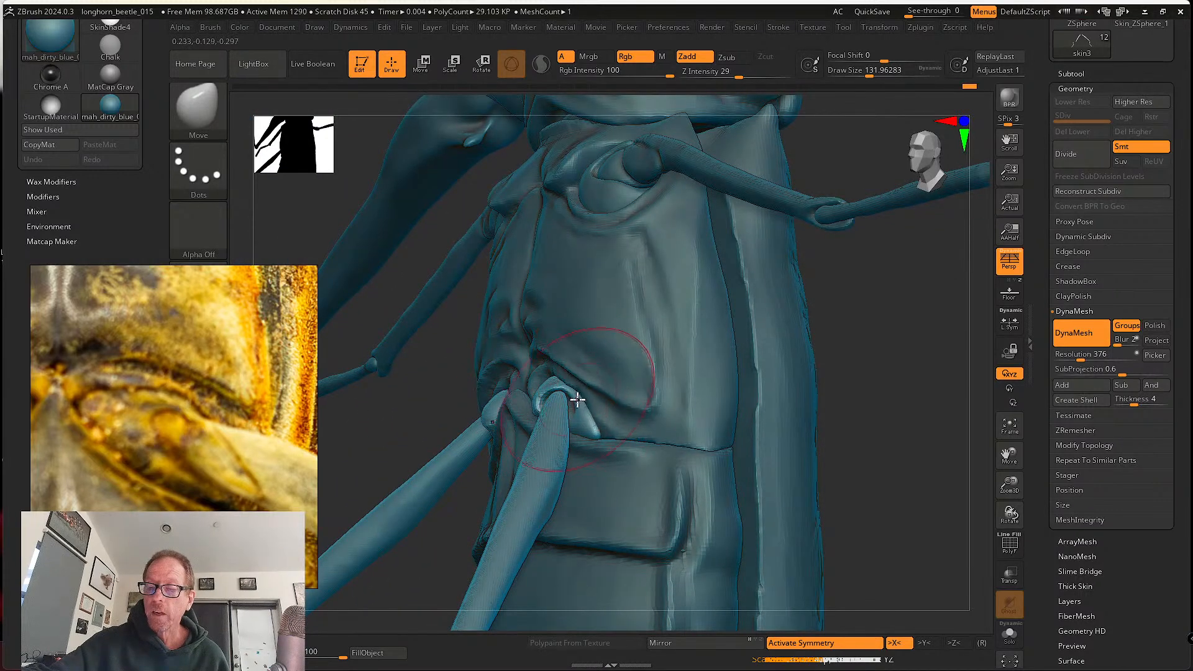
mouse_move(576, 401)
right_mouse_down()
mouse_move(604, 435)
mouse_move(585, 404)
mouse_move(594, 433)
mouse_move(633, 435)
mouse_move(569, 428)
mouse_move(565, 458)
mouse_move(580, 394)
mouse_move(660, 435)
mouse_move(770, 428)
mouse_move(740, 418)
right_mouse_up()
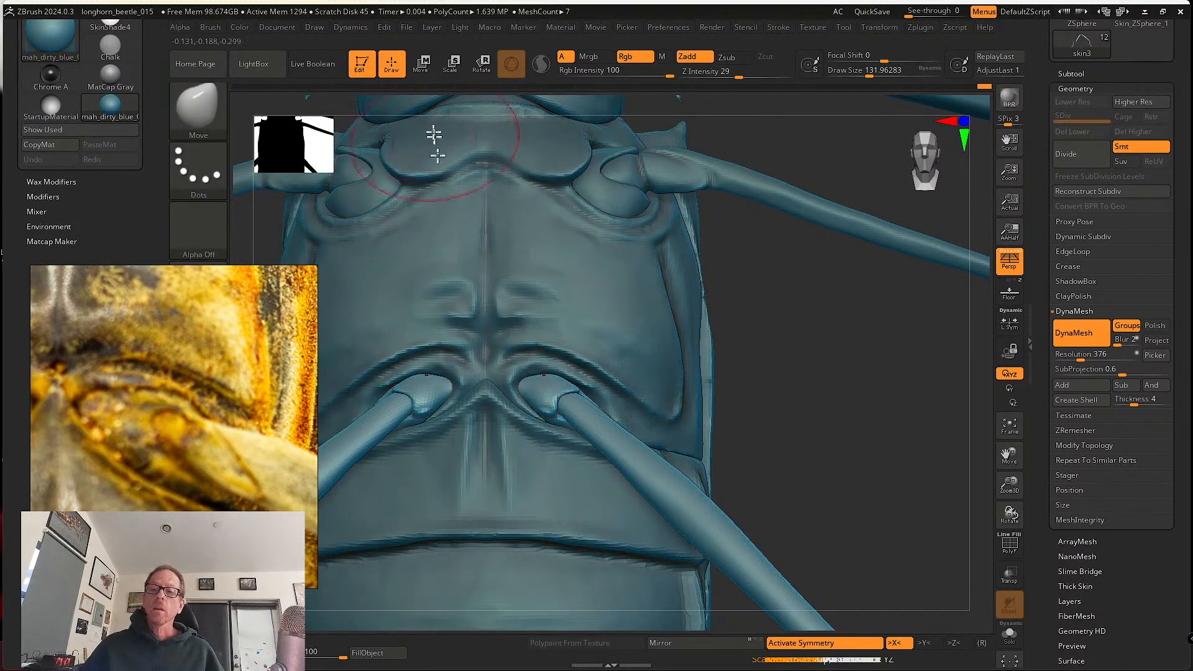
- Place the transform gizmo's pivot at the inner end of the hind femur, where it enters the coxa
left_click(421, 63)
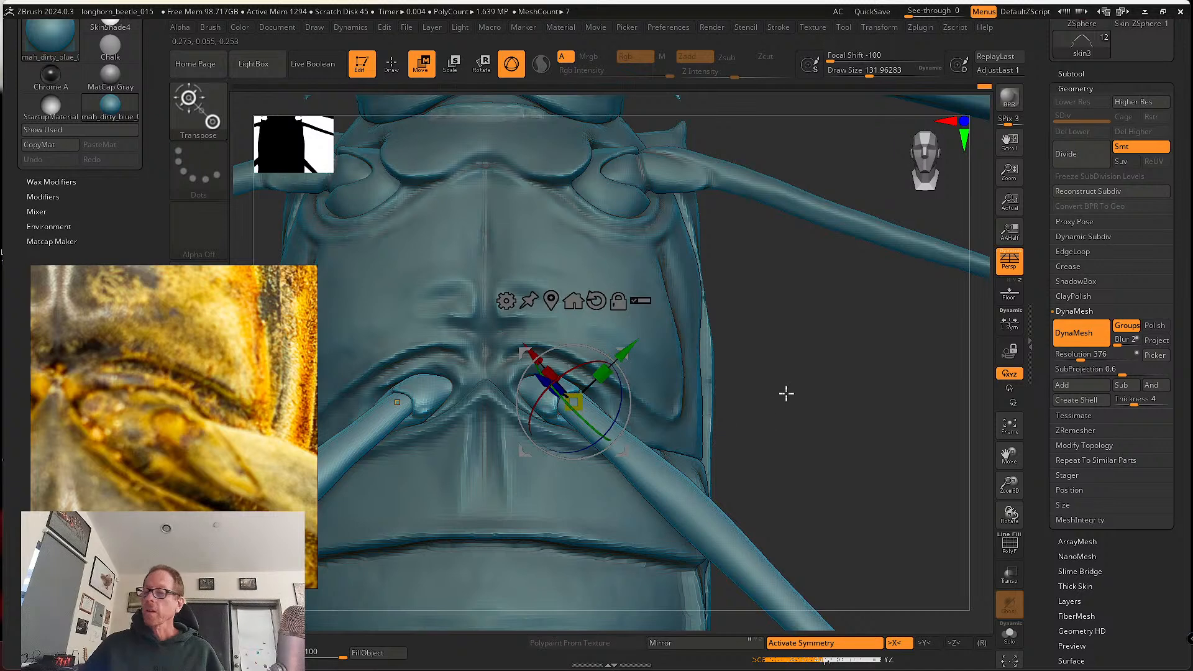
right_click_drag(787, 393, 812, 338, "alt")
right_click_drag(852, 379, 756, 354, "ctrl")
right_click_drag(732, 395, 753, 377, "alt")
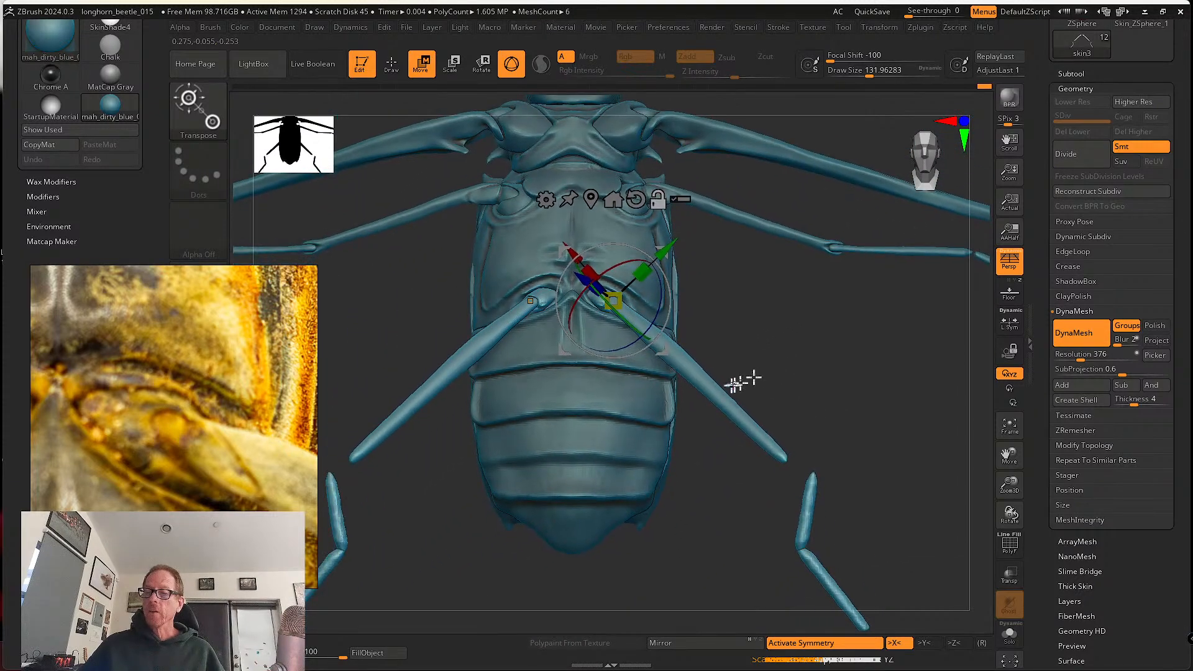
left_click(737, 383)
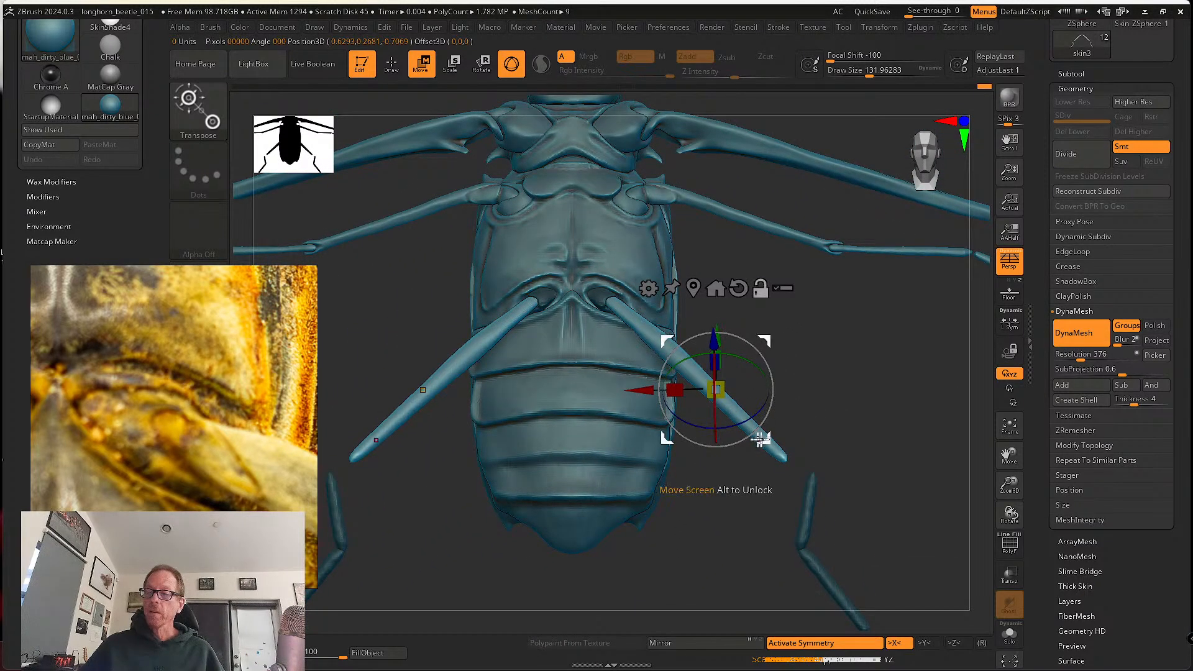
left_click_drag(767, 438, 660, 348, "alt")
right_click_drag(747, 345, 880, 292, "ctrl")
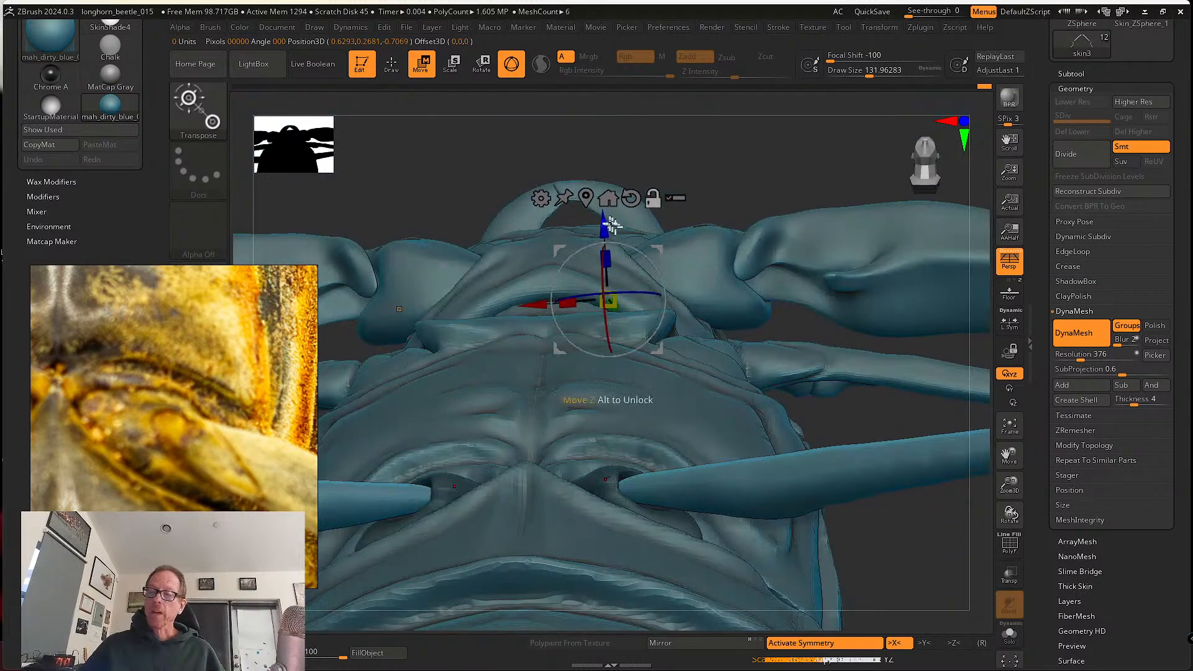
left_click_drag(604, 226, 640, 408, "alt")
right_click_drag(820, 404, 826, 497)
left_click_drag(671, 539, 652, 379, "alt")
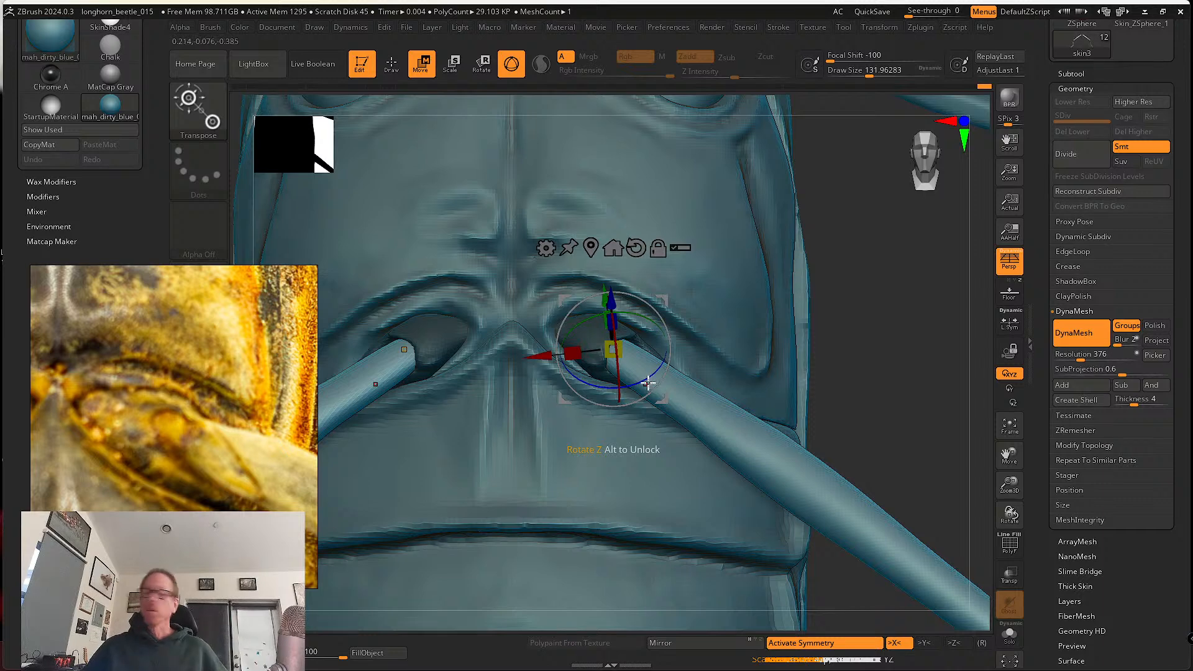
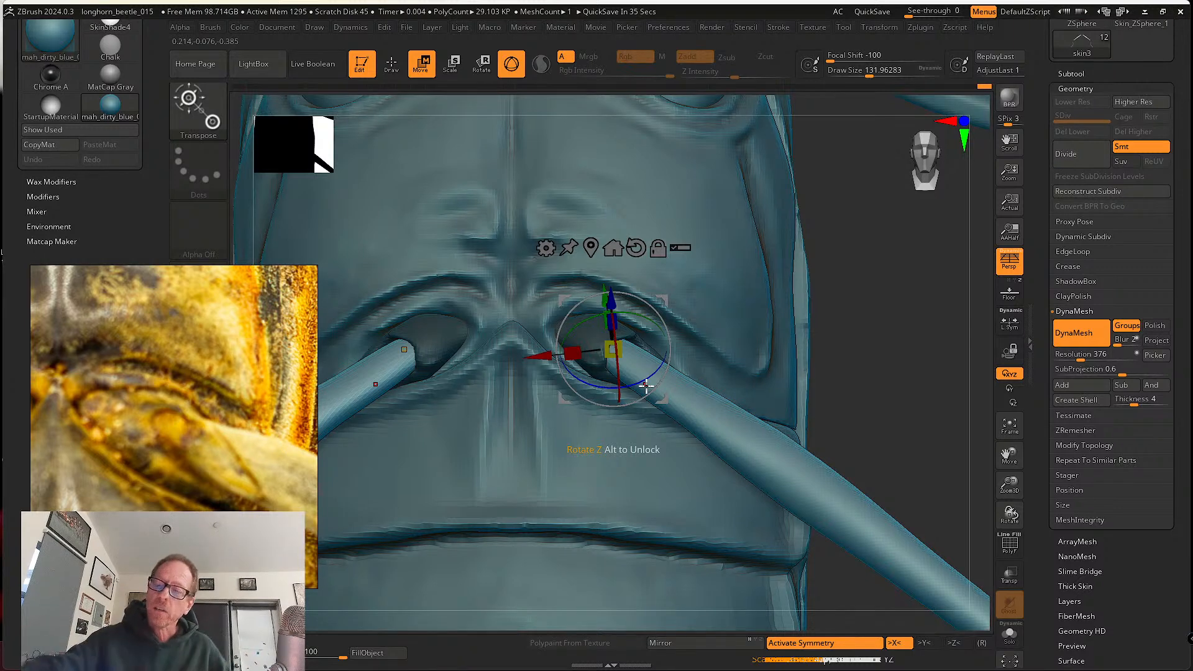
- Refine the gizmo's pivot at the coxa joint and rotate the hind femurs about it
right_click_drag(653, 356, 667, 458)
left_click_drag(669, 499, 645, 384)
right_click_drag(656, 404, 661, 294)
left_click_drag(646, 334, 636, 427, "alt")
right_click_drag(636, 402, 626, 467)
left_click_drag(626, 467, 635, 449, "alt")
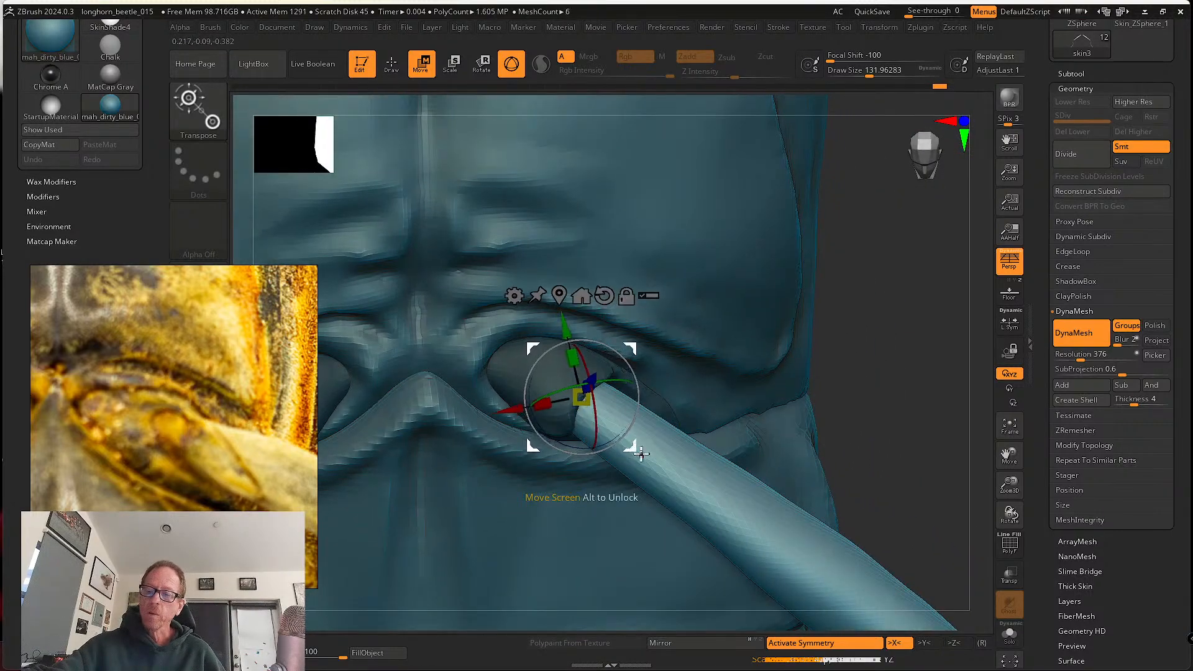
right_click_drag(637, 457, 634, 413)
left_click_drag(635, 413, 619, 399)
right_click_drag(640, 412, 660, 367, "ctrl")
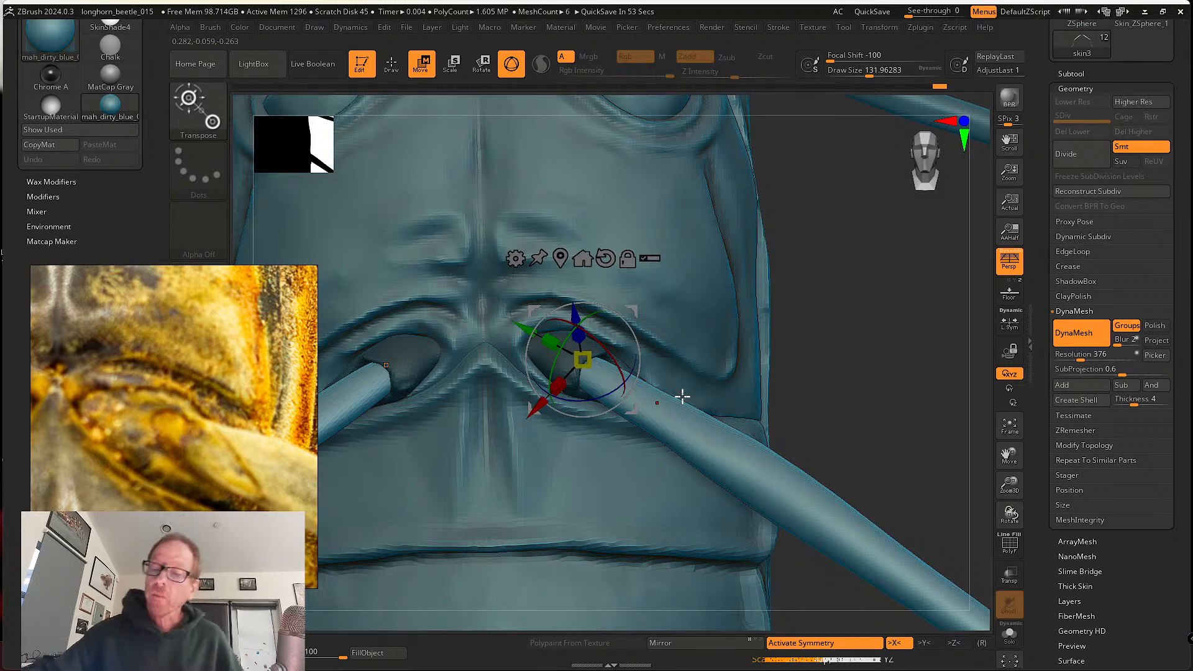
- Nudge the inner ends of the hind femurs within the coxae with the transform gizmo
left_click_drag(801, 370, 783, 448)
left_click_drag(638, 474, 641, 471)
key("ctrl+z")
left_click_drag(741, 442, 776, 349)
left_click_drag(594, 361, 589, 353)
left_click_drag(732, 378, 772, 568)
left_click_drag(724, 435, 774, 392, "alt")
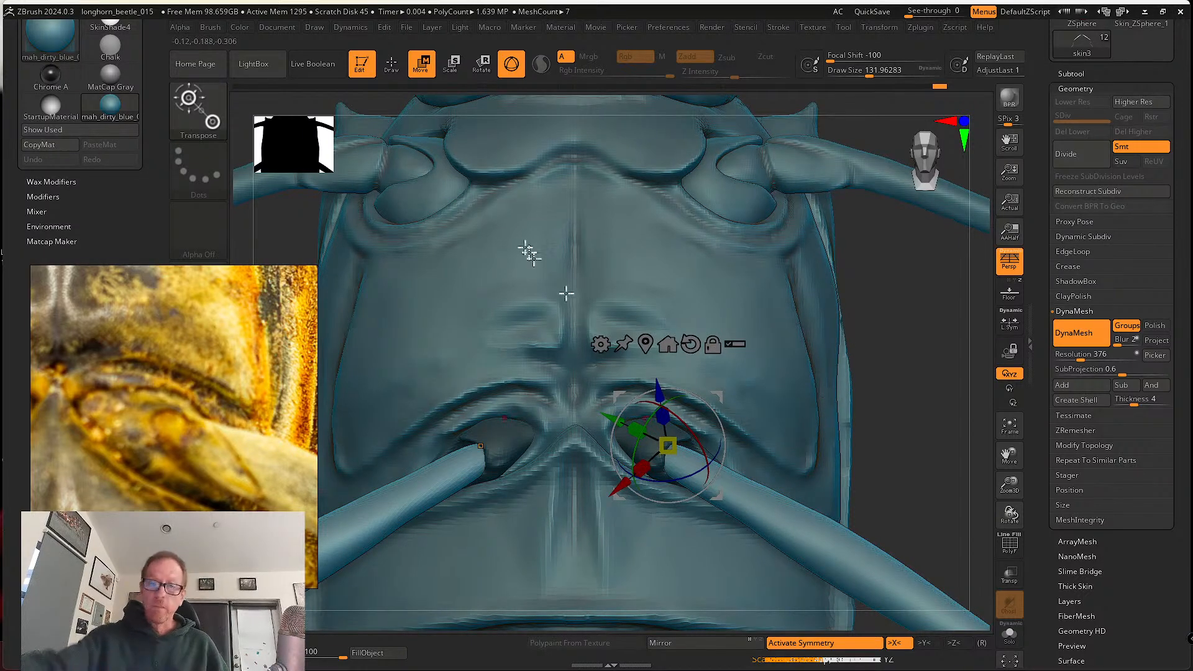
- Adjust the hind femurs' necks next to the coxae with the Move brush at a draw size of about 132
left_click(392, 80)
mouse_move(800, 479)
right_mouse_down()
mouse_move(794, 493)
mouse_move(683, 491)
right_mouse_up()
left_click_drag(671, 478, 671, 456)
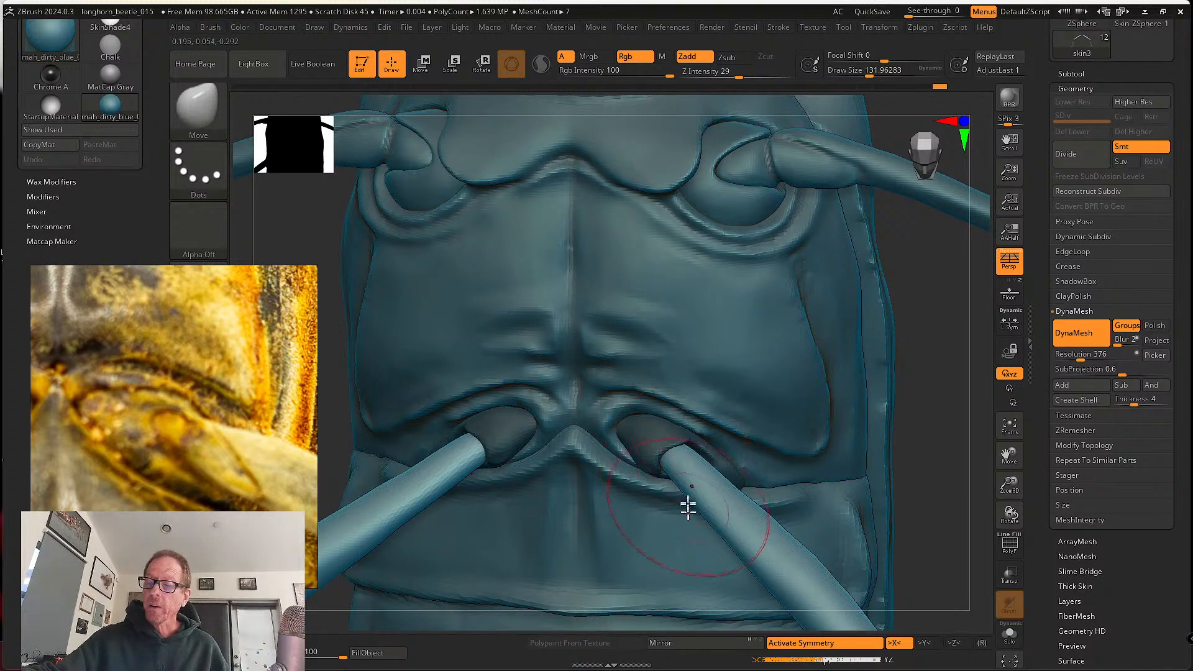
mouse_move(687, 505)
right_mouse_down()
mouse_move(689, 443)
mouse_move(690, 553)
right_mouse_up()
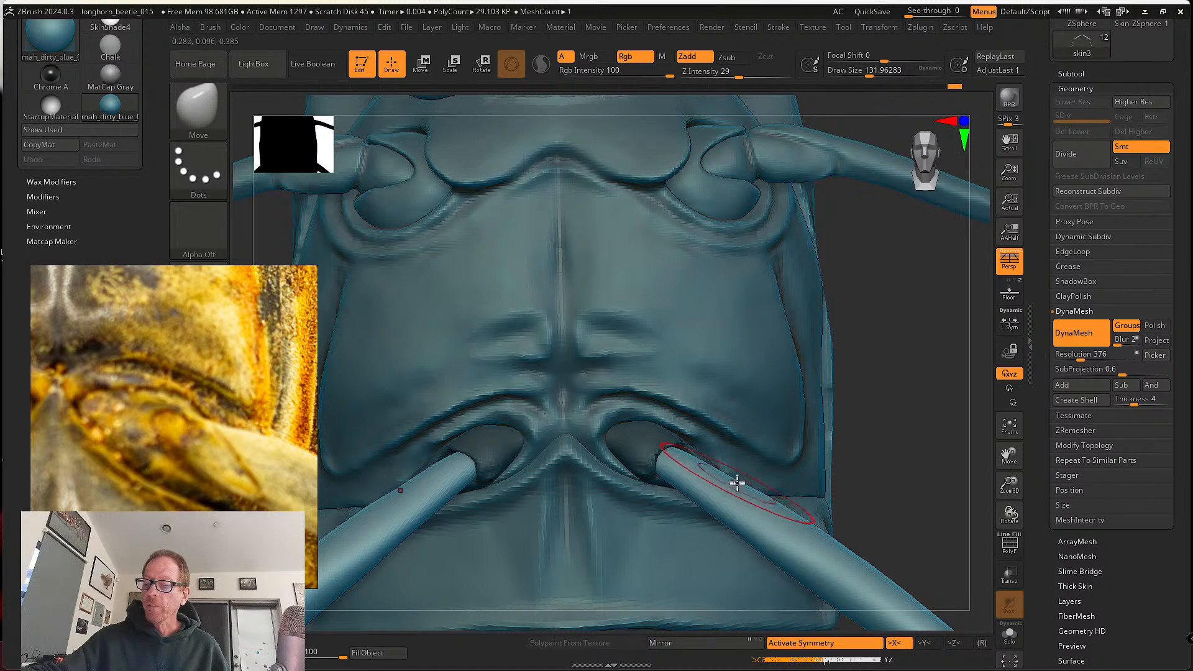
- Bulge the middle of the hind femurs outward and reshape their contour toward the neck with the Move brush
right_click_drag(811, 543, 728, 413, "alt")
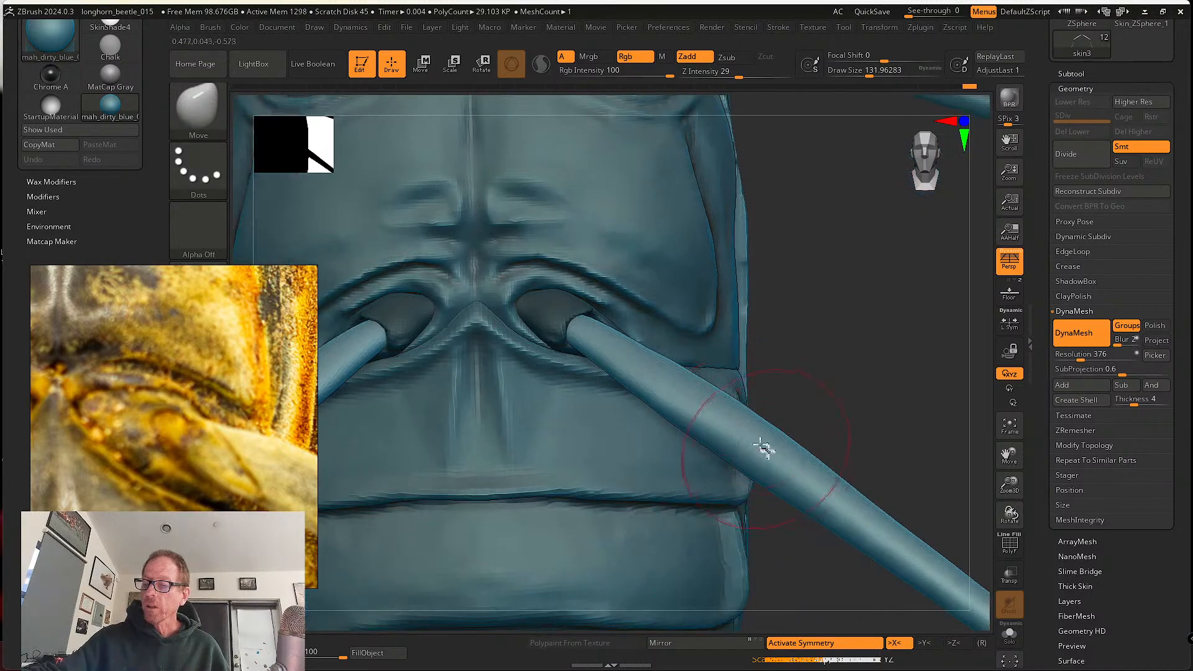
left_click_drag(764, 450, 788, 433)
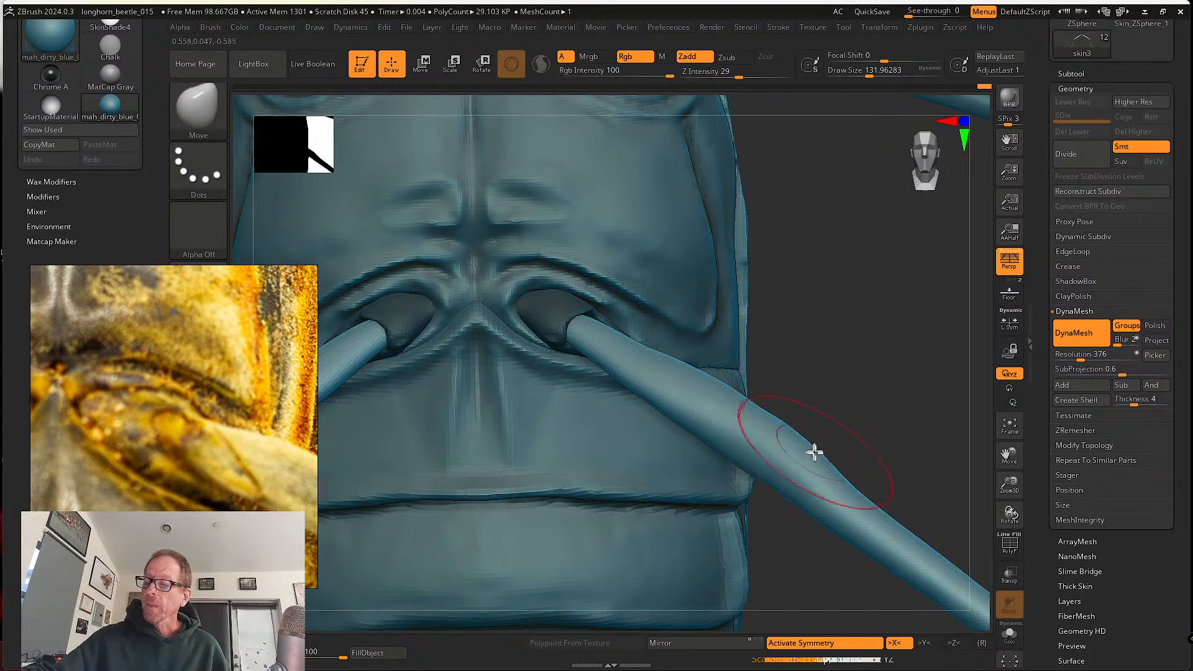
right_click_drag(892, 475, 775, 469)
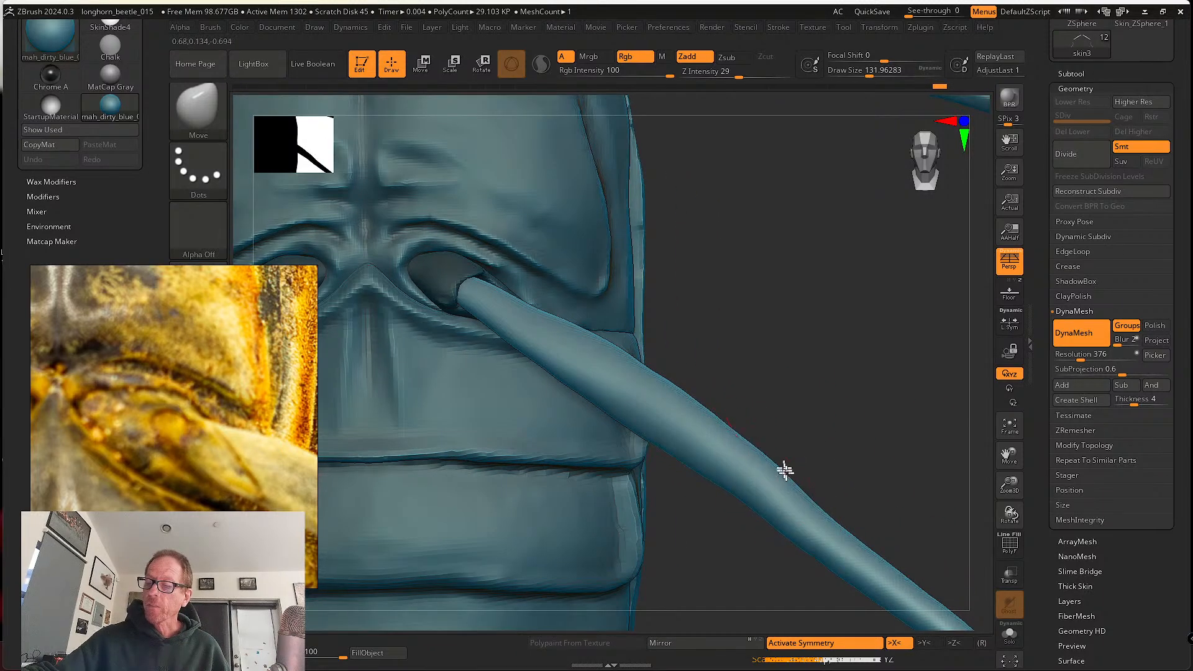
left_click_drag(786, 474, 796, 465)
left_click_drag(824, 521, 839, 508)
right_click_drag(764, 477, 751, 489)
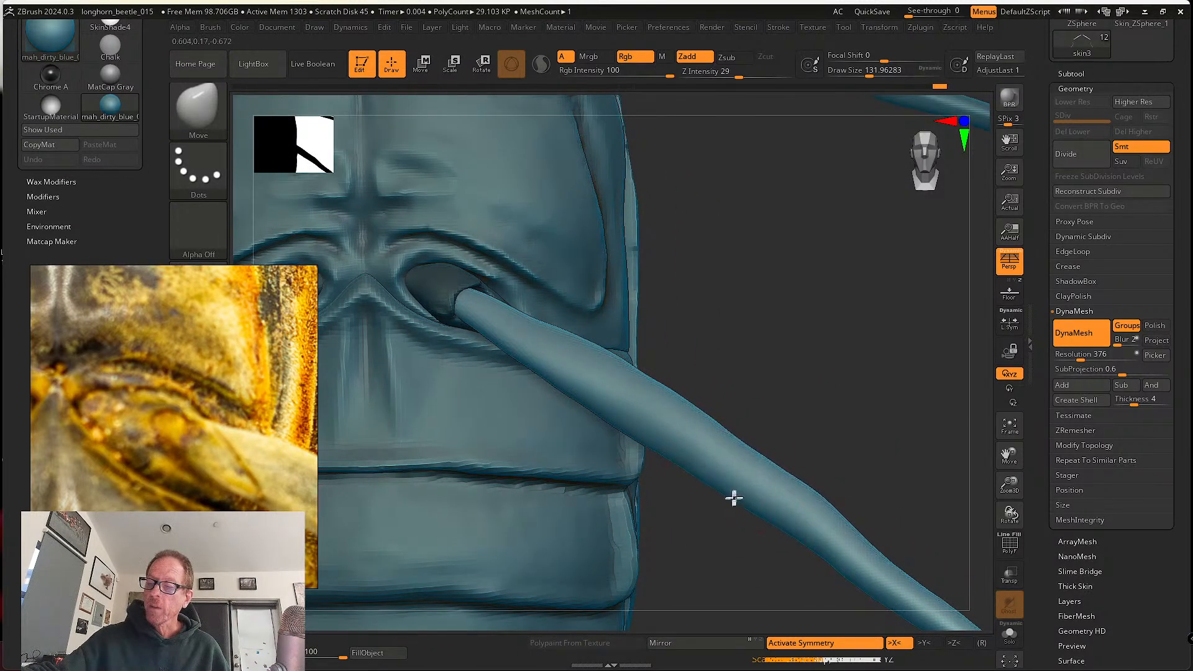
left_click_drag(632, 429, 519, 365)
- Rotate the hind femurs and shift their inner ends along the gizmo's Z axis to seat them in the coxae
mouse_move(653, 258)
right_mouse_down()
mouse_move(727, 330)
mouse_move(676, 381)
mouse_move(609, 417)
right_mouse_up()
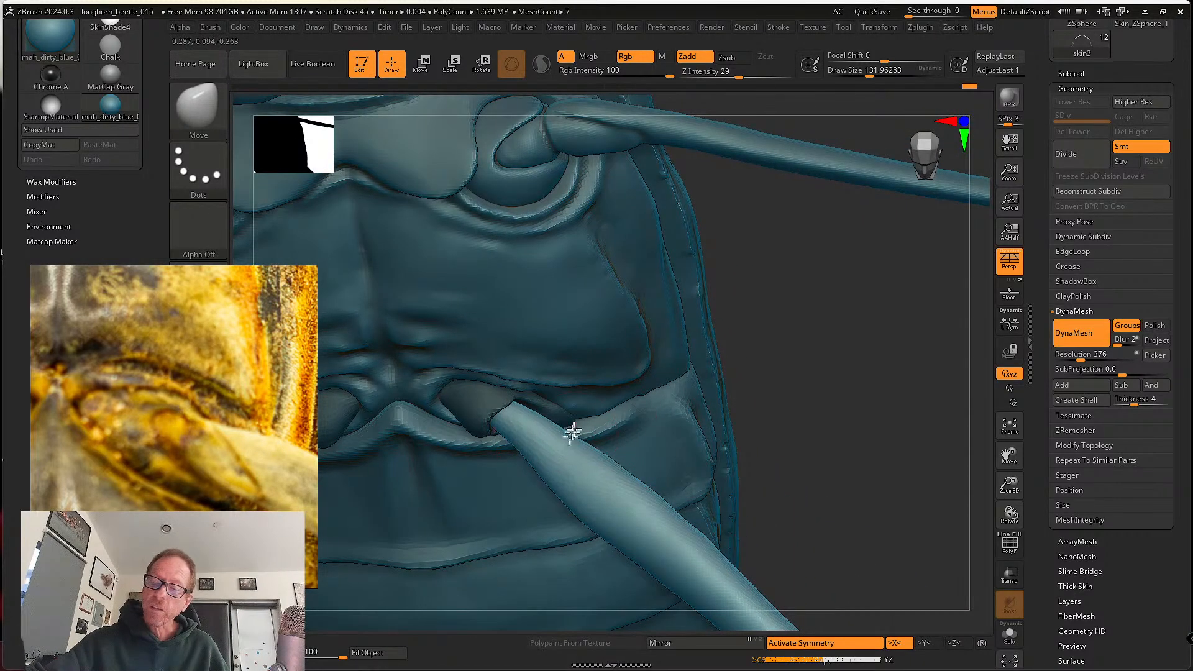
mouse_move(533, 407)
right_mouse_down()
mouse_move(565, 319)
mouse_move(494, 433)
right_mouse_up()
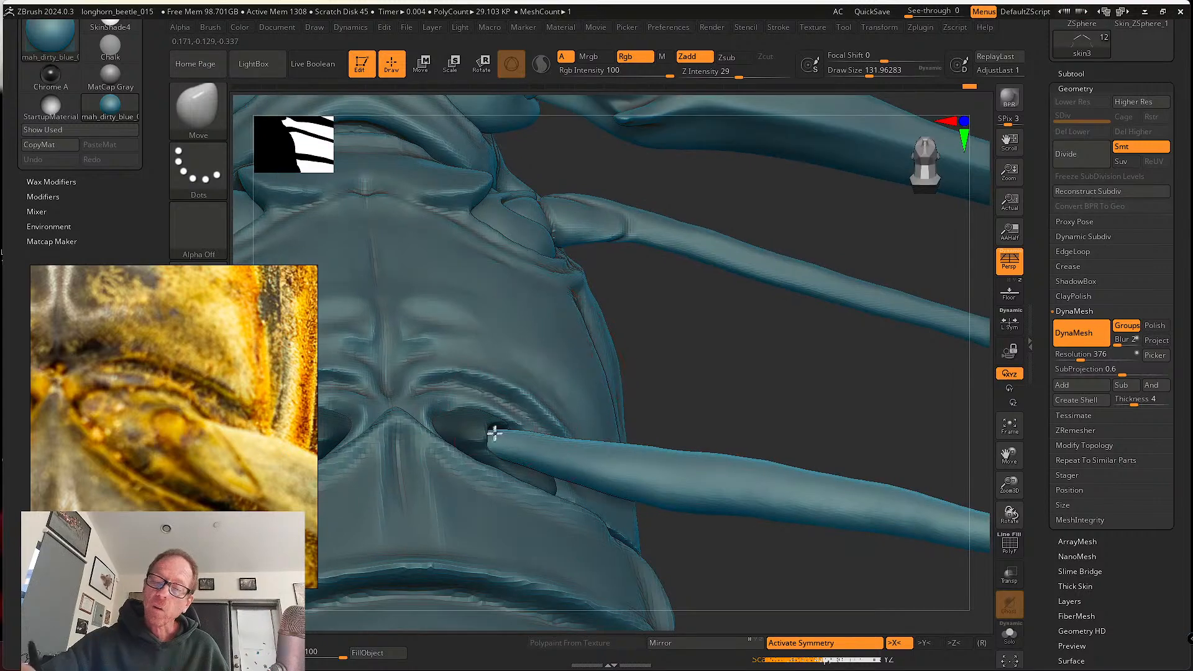
right_click_drag(603, 426, 705, 466)
key("w")
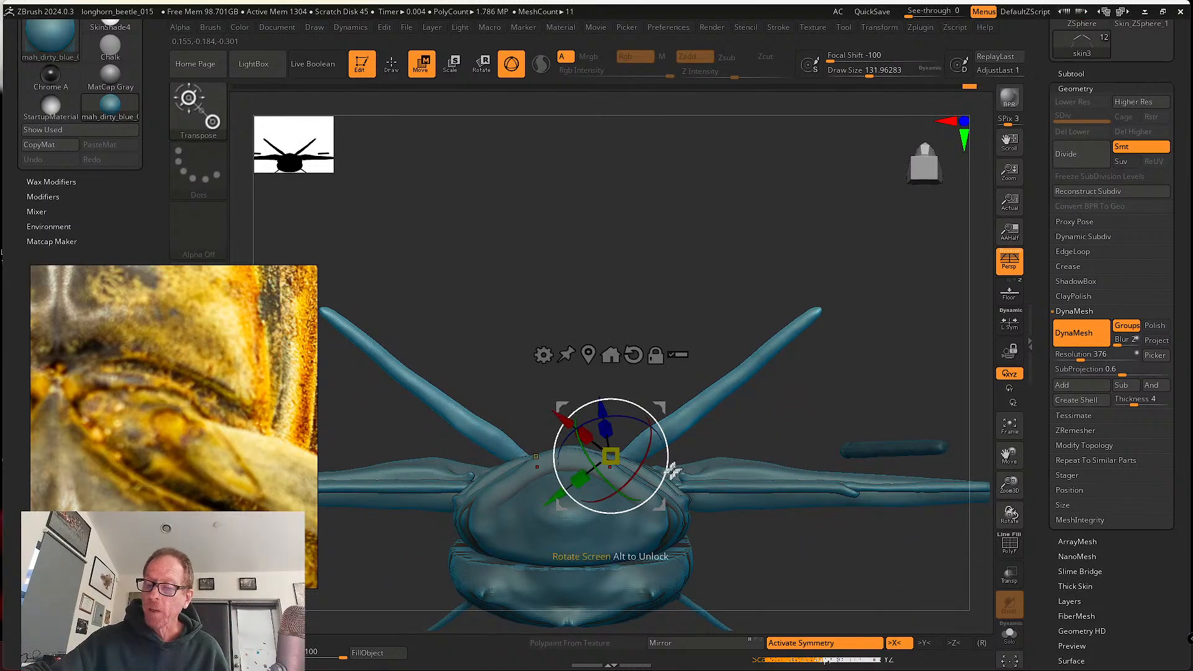
mouse_move(663, 507)
left_mouse_down()
mouse_move(665, 516)
mouse_move(667, 492)
mouse_move(670, 511)
left_mouse_up()
right_click_drag(742, 305, 735, 456)
right_click_drag(638, 483, 725, 587, "ctrl")
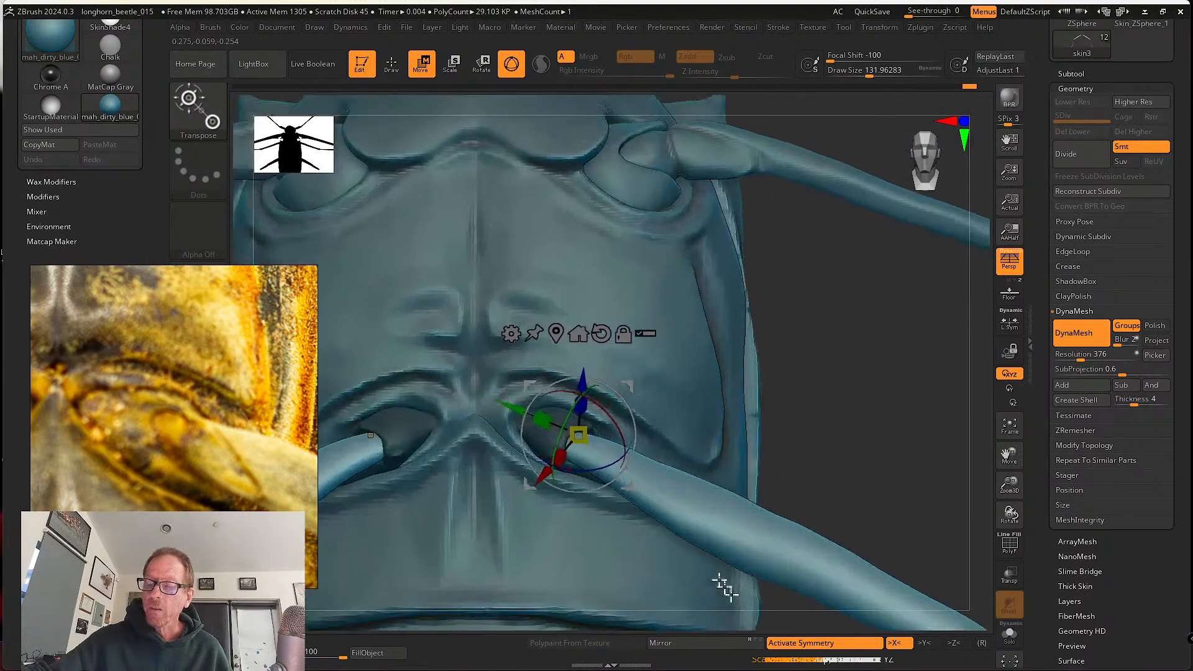
left_click_drag(630, 487, 626, 495)
right_click_drag(633, 511, 663, 384, "alt")
left_click_drag(659, 380, 658, 385)
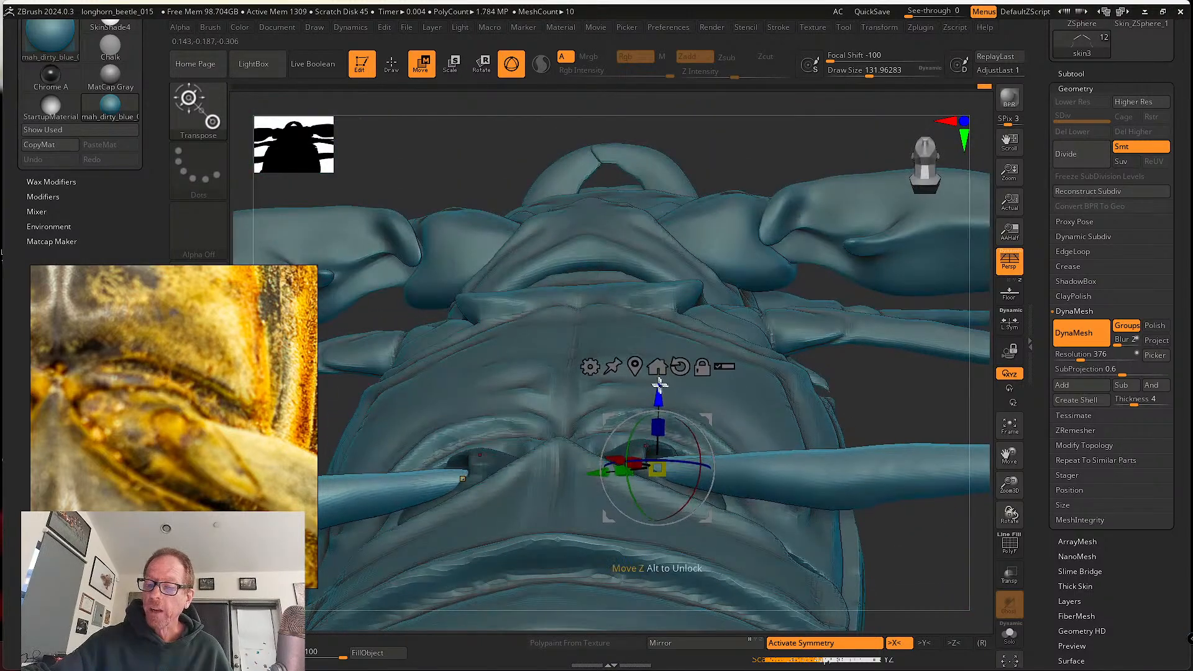
right_click_drag(660, 389, 686, 540)
- Smooth the hind femurs along their length
left_click(684, 504, "alt")
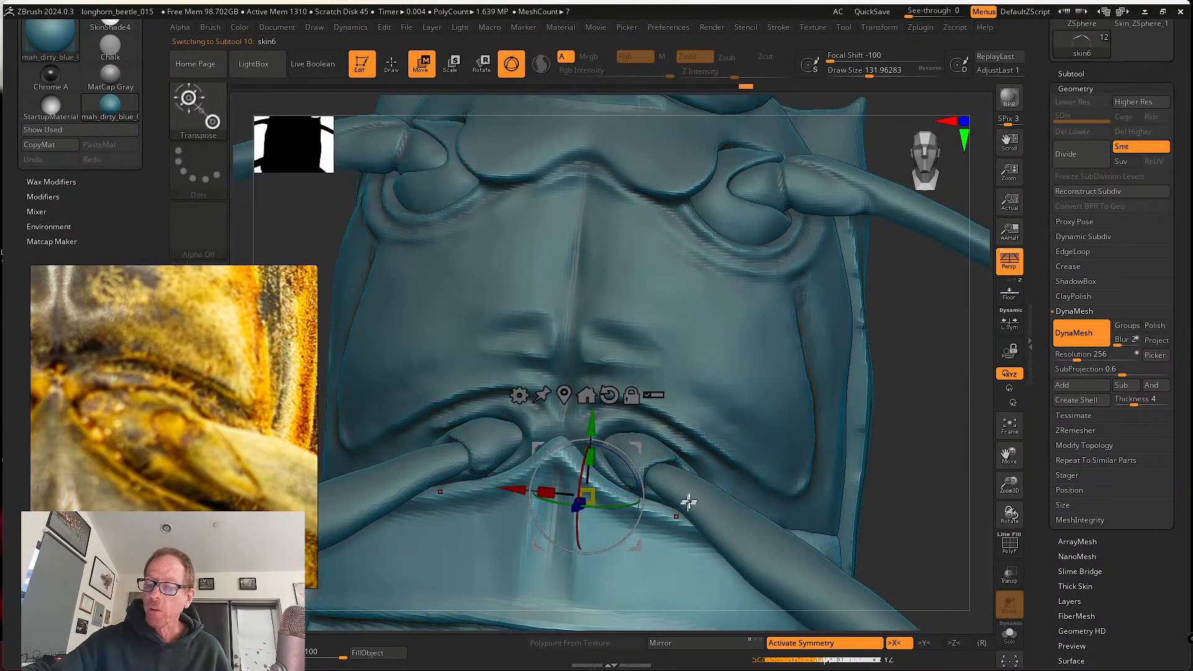
key("q")
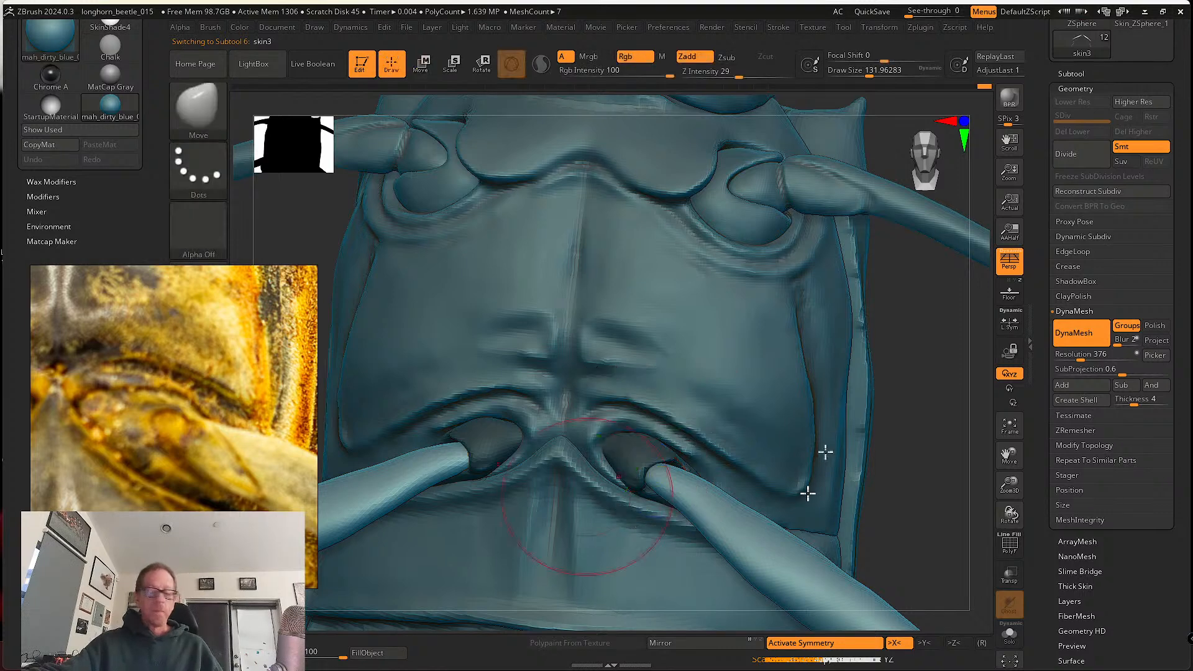
mouse_move(908, 360)
right_mouse_down()
mouse_move(900, 408)
mouse_move(807, 418)
mouse_move(804, 432)
mouse_move(773, 437)
mouse_move(734, 407)
right_mouse_up()
mouse_move(664, 497)
left_mouse_down("shift")
mouse_move(648, 480)
mouse_move(751, 538)
mouse_move(802, 551)
left_mouse_up("shift")
right_click_drag(860, 567, 745, 457, "alt")
right_click_drag(839, 460, 798, 450, "alt")
left_click_drag(820, 524, 792, 499, "shift")
right_click_drag(778, 487, 714, 442)
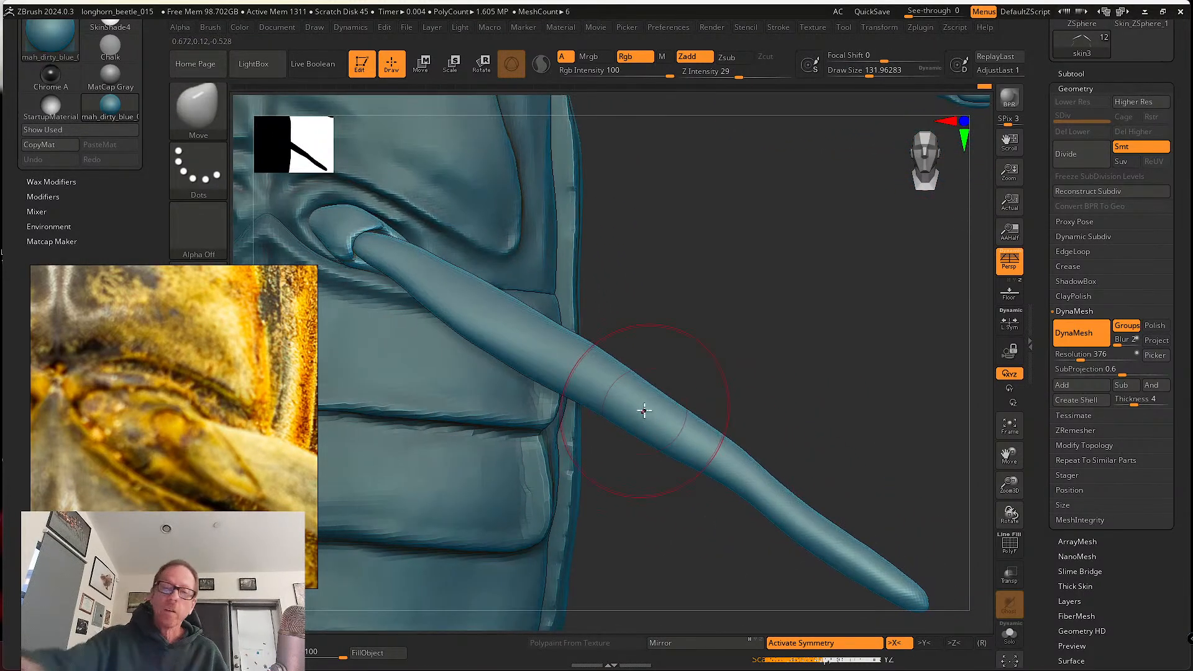
- Thicken the hind femurs with the Inflat brush at Z Intensity 10 and smooth the swollen areas
left_click(194, 114)
left_click(464, 247)
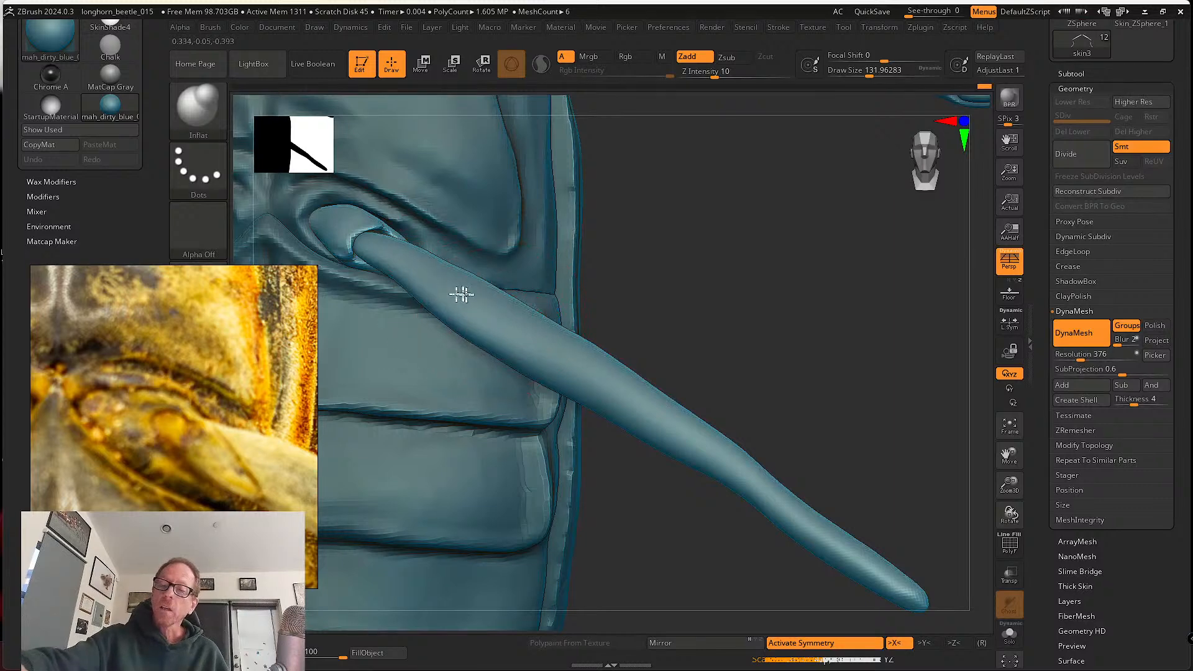
left_click_drag(628, 401, 852, 572)
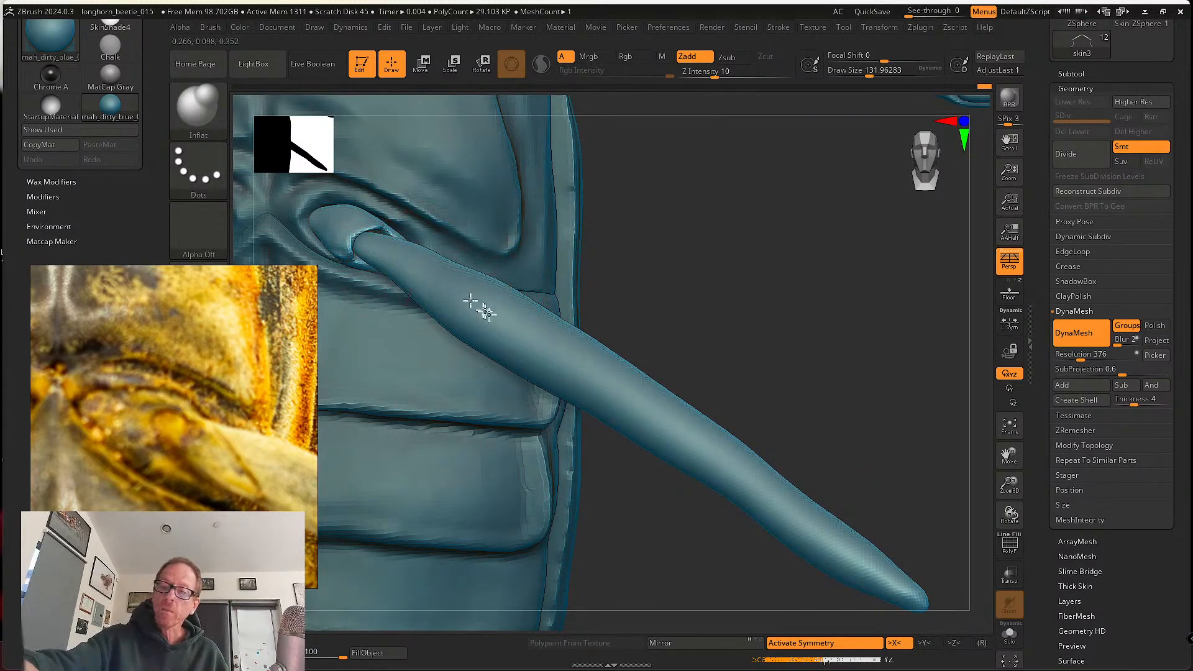
left_click_drag(459, 287, 792, 515)
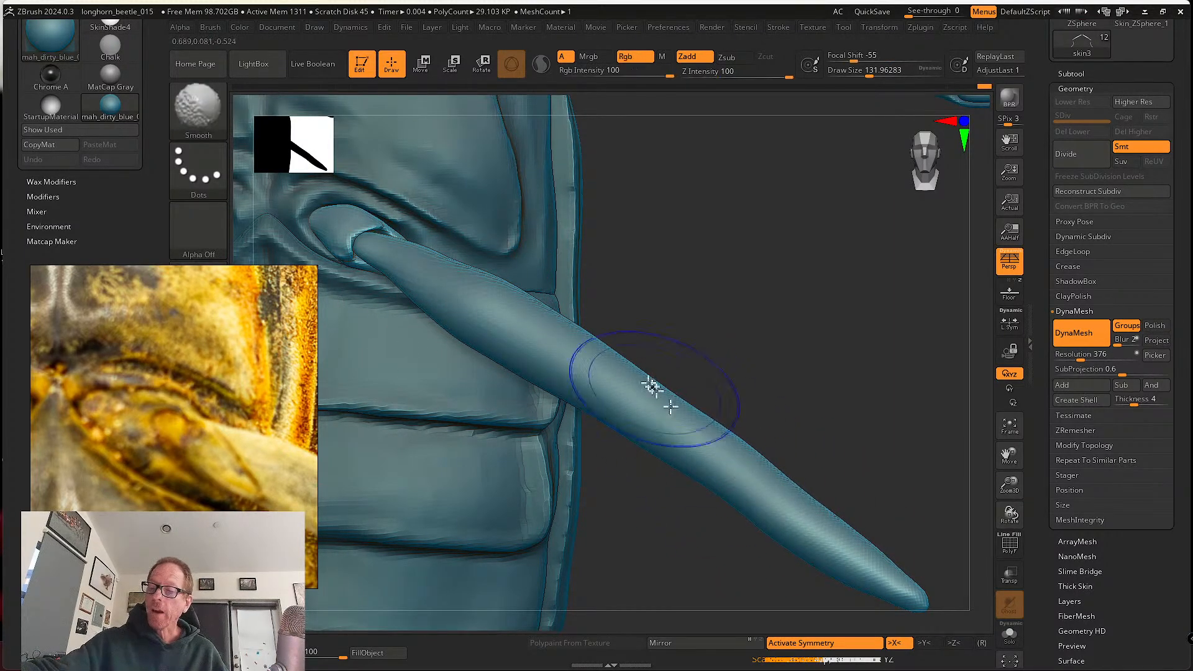
left_click_drag(677, 423, 629, 390, "shift")
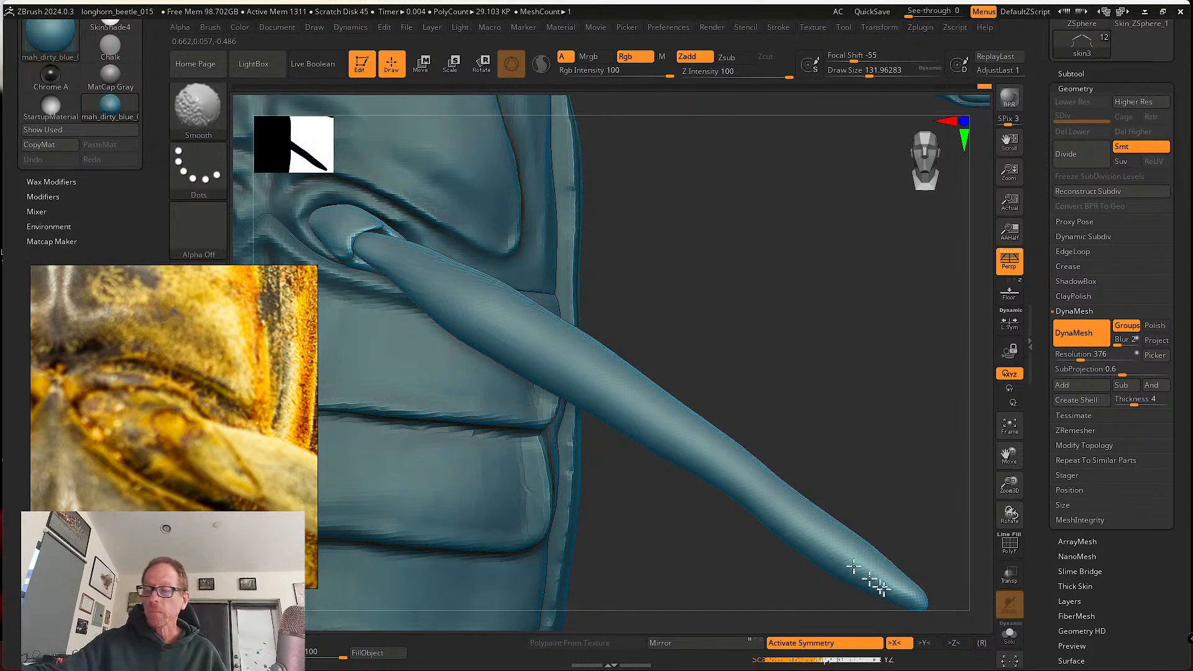
mouse_move(814, 528)
right_mouse_down("alt")
mouse_move(777, 496)
mouse_move(783, 466)
mouse_move(790, 491)
right_mouse_up("alt")
left_click_drag(786, 495, 819, 525, "shift")
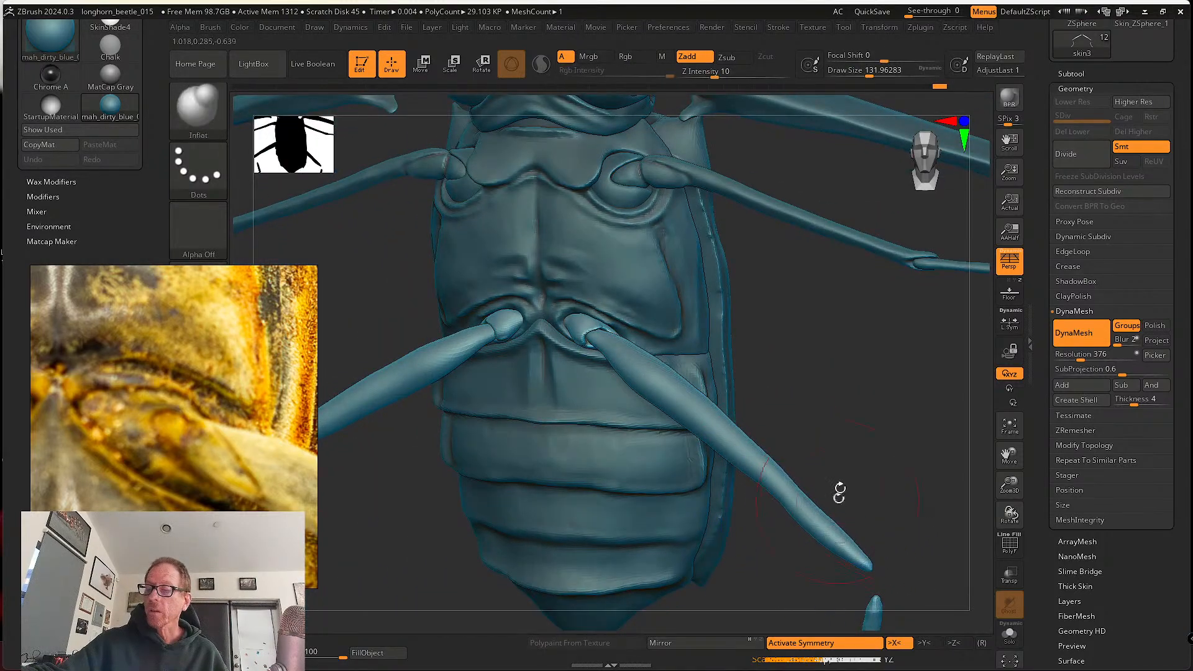
- Correct the curve of the hind femurs' outer half with the Move brush at a draw size of about 132
mouse_move(839, 493)
right_mouse_down()
mouse_move(777, 445)
mouse_move(797, 487)
right_mouse_up()
key("b")
left_click(496, 125)
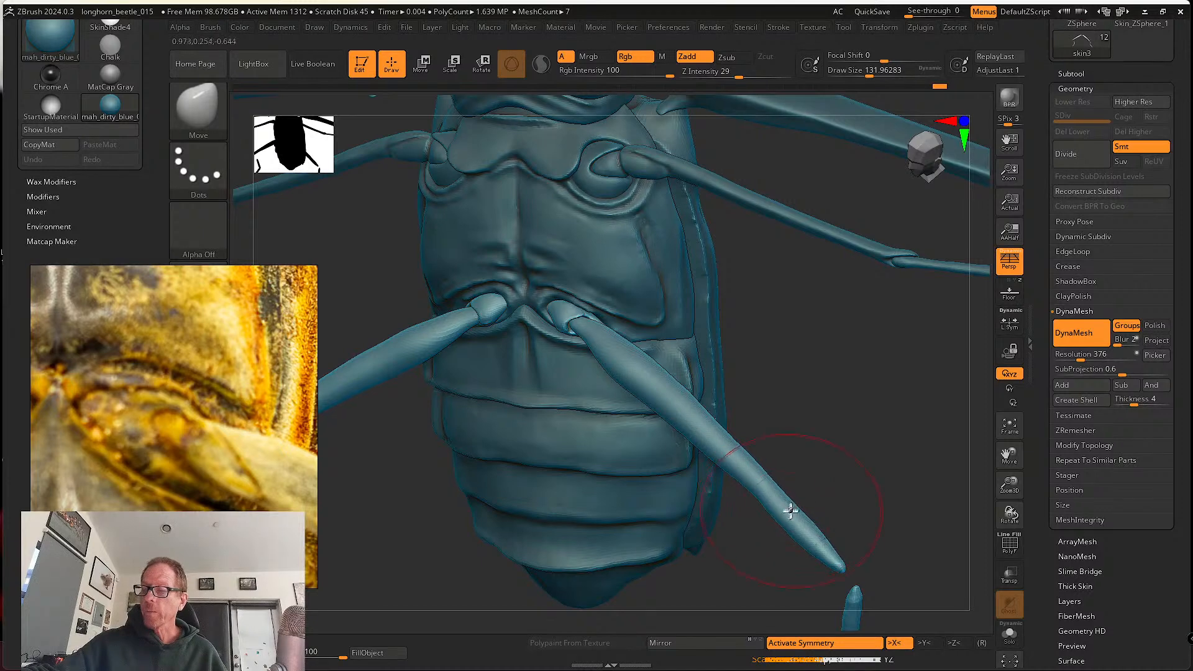
left_click_drag(790, 511, 751, 495)
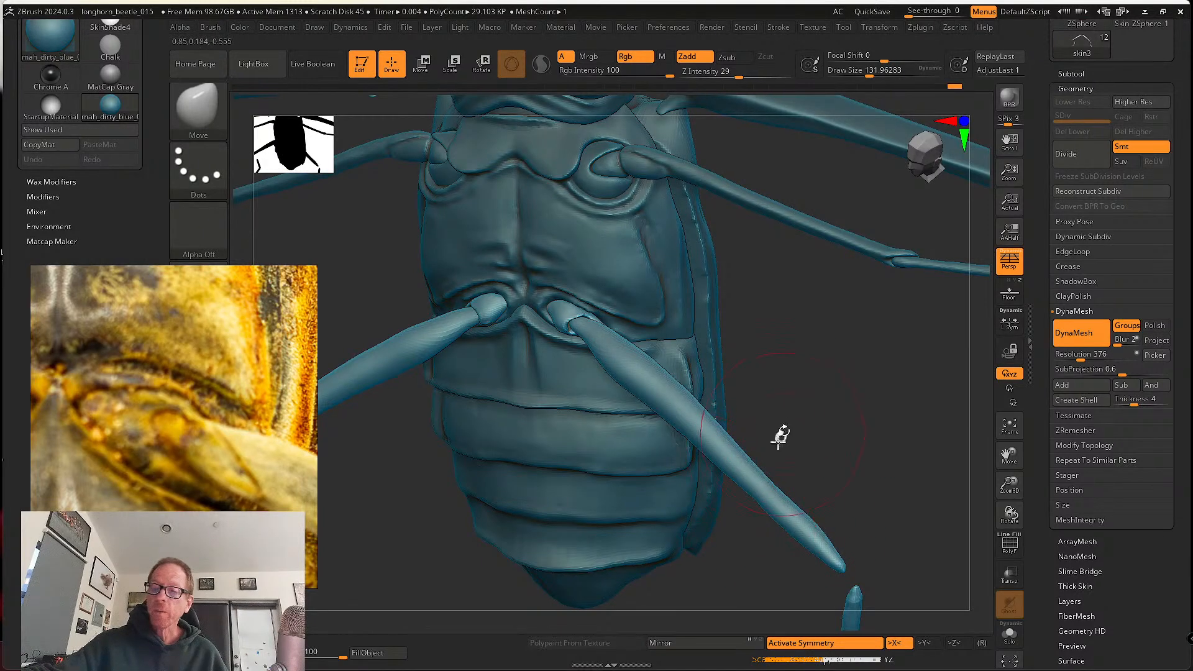
- Choose the SK_Cloth brush with a draw size of about 68 for detailing the hind femur near its coxa
mouse_move(781, 438)
right_mouse_down("alt")
mouse_move(783, 469)
mouse_move(759, 458)
mouse_move(737, 505)
mouse_move(730, 487)
mouse_move(546, 394)
right_mouse_up("alt")
left_click(216, 103)
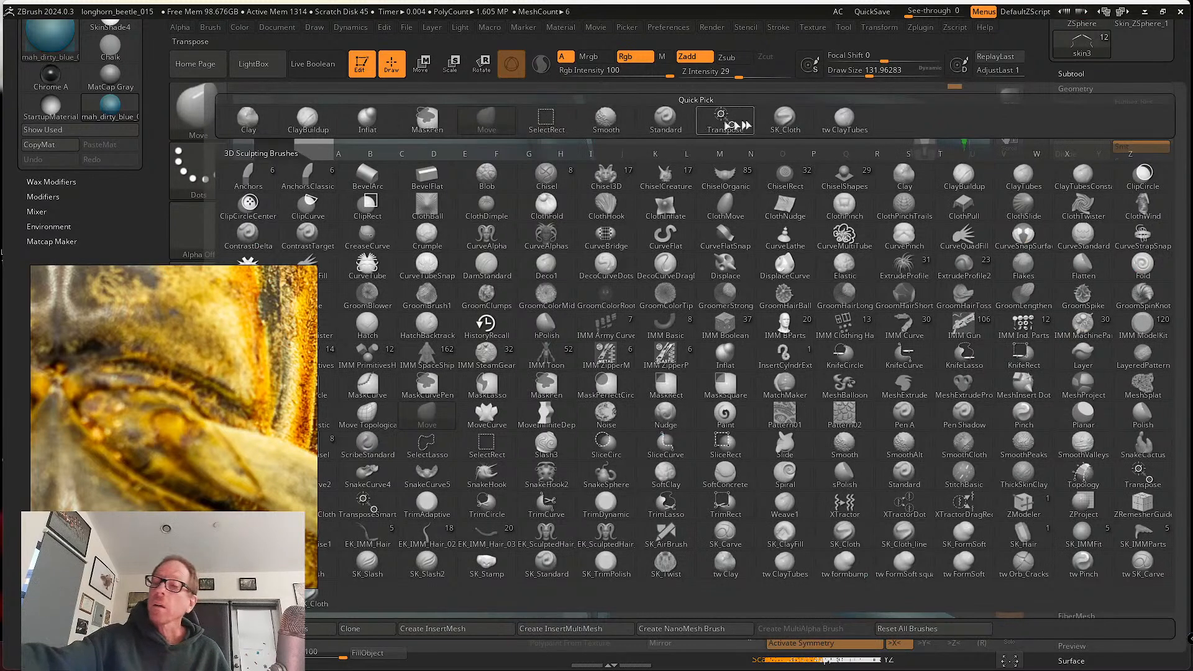
left_click(784, 118)
key("s")
left_click_drag(522, 385, 471, 386)
right_click_drag(465, 397, 431, 418)
mouse_move(395, 357)
right_mouse_down()
mouse_move(431, 362)
mouse_move(434, 339)
right_mouse_up()
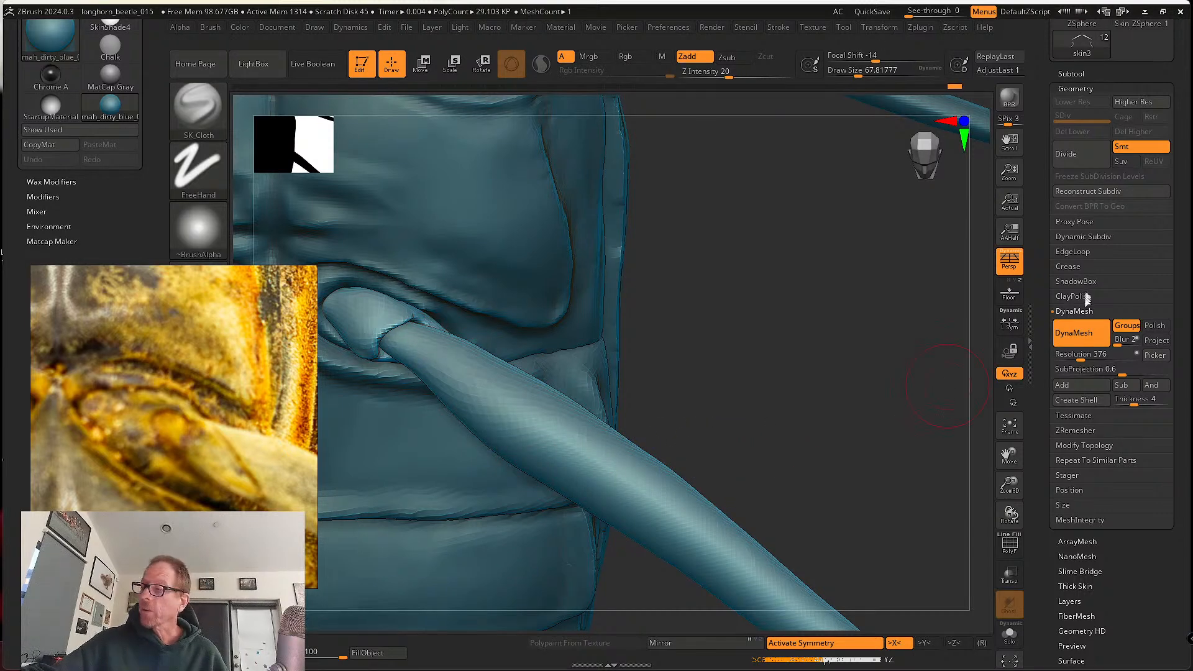
- Remesh the hind femurs with DynaMesh at a resolution of 648
left_click(1089, 354)
left_click_drag(1086, 358, 1089, 359)
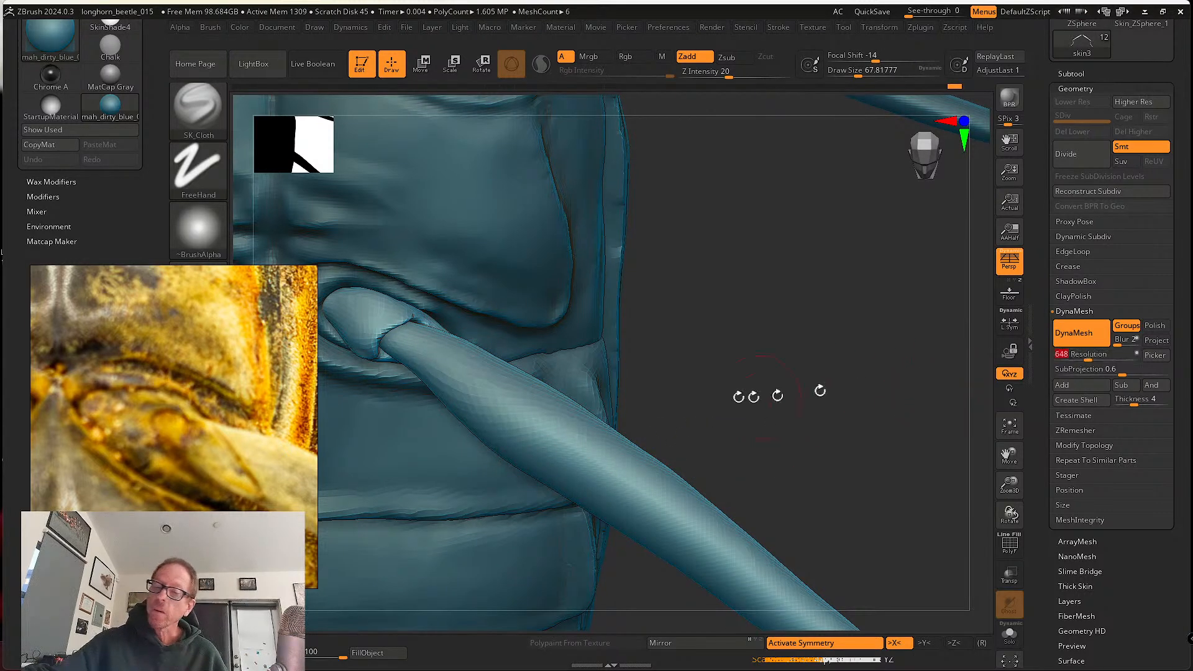
left_click_drag(738, 395, 693, 417, "ctrl")
- Carve a diagonal crease across the hind femur near its coxa with SK_Cloth, reducing the draw size to about 46
left_click_drag(446, 353, 487, 434)
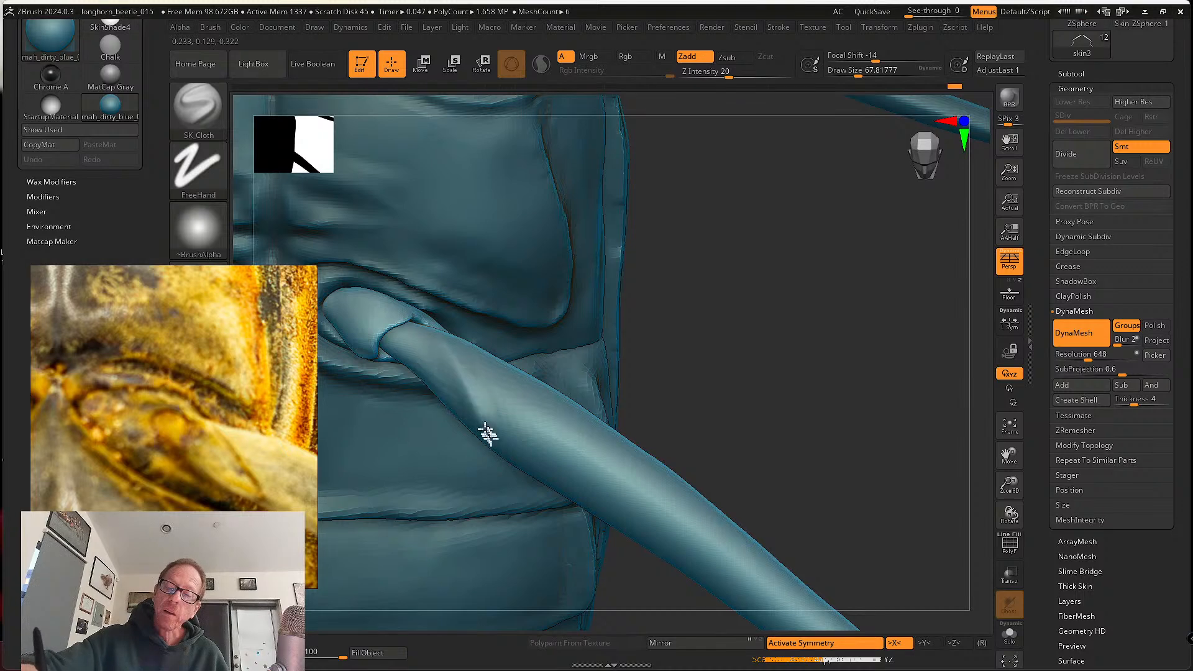
right_click_drag(487, 434, 480, 386)
key("s")
left_click_drag(478, 385, 469, 378)
mouse_move(469, 378)
right_mouse_down()
mouse_move(472, 359)
mouse_move(413, 351)
mouse_move(400, 364)
mouse_move(417, 283)
right_mouse_up()
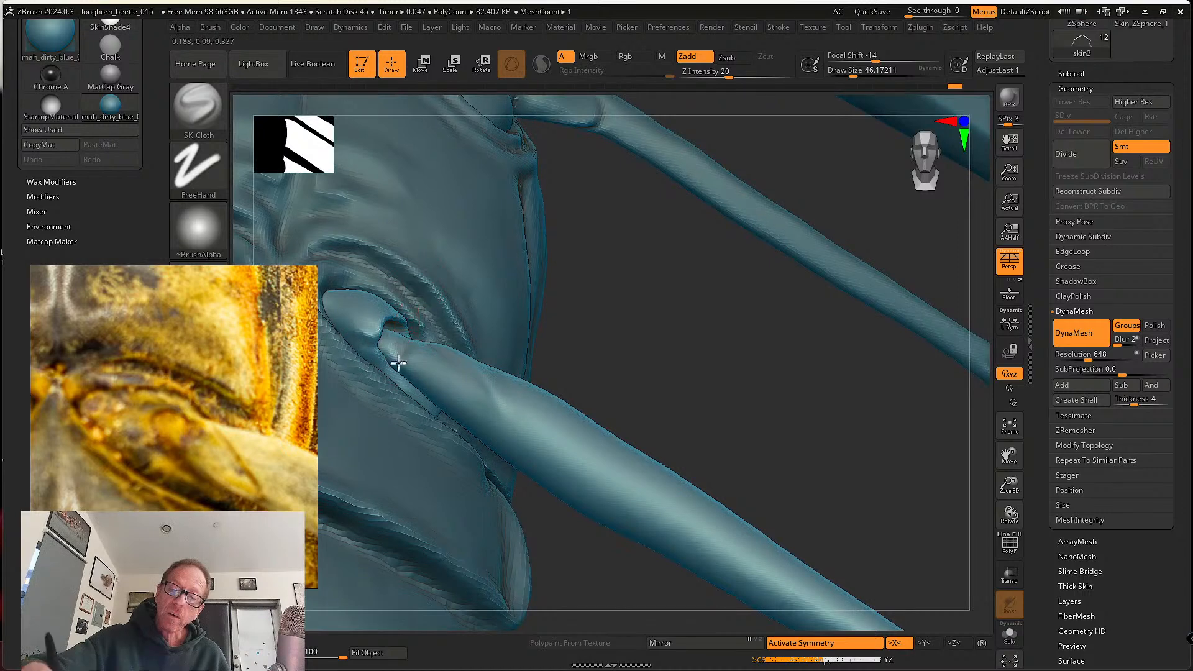
right_click_drag(399, 363, 394, 381)
- Swell the hind femur's inner end beside the coxa with the Inflat brush at a draw size of about 71, and smooth it
left_click(198, 110)
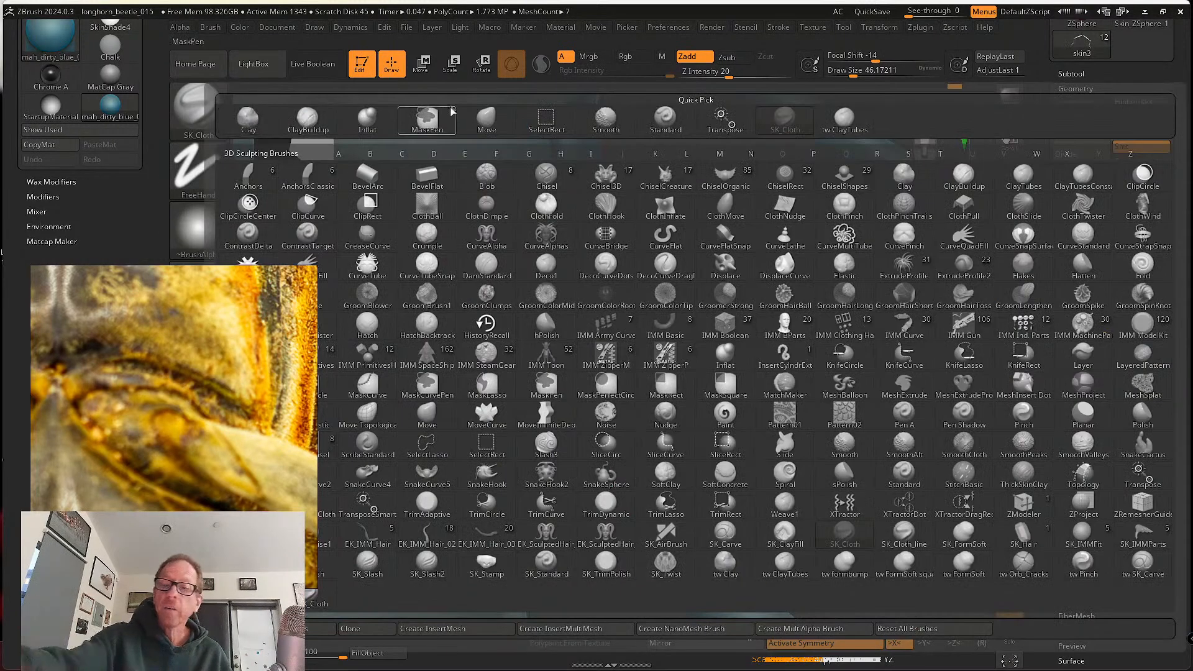
left_click(367, 118)
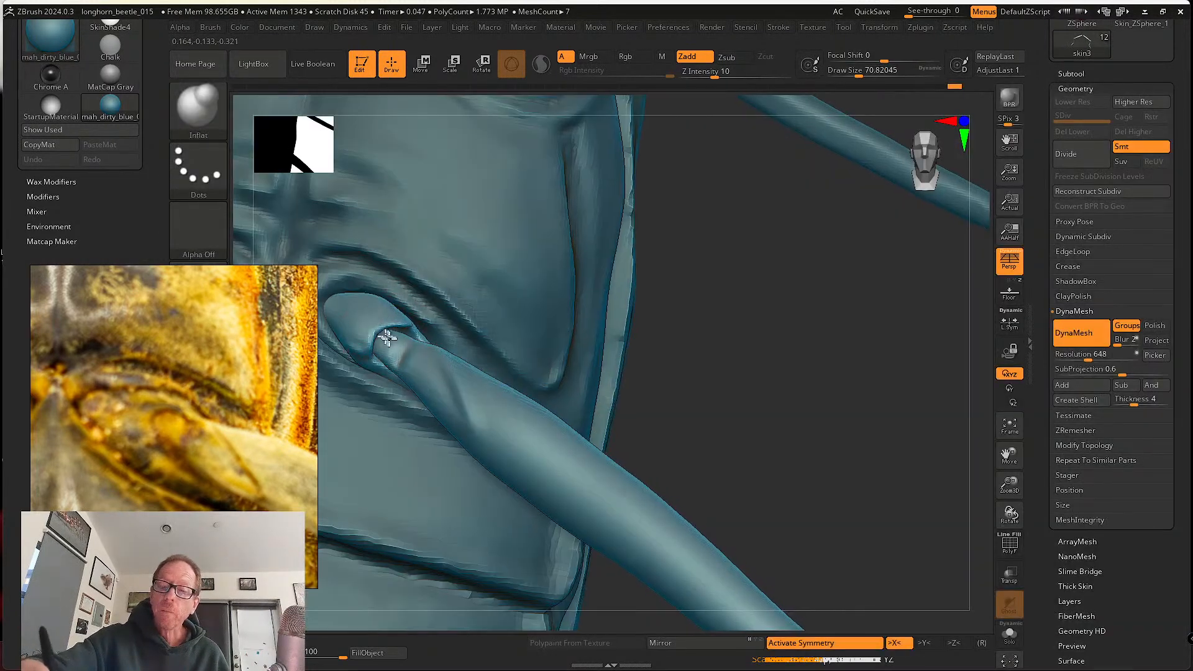
right_click_drag(390, 339, 404, 350)
left_click_drag(404, 349, 426, 379, "shift")
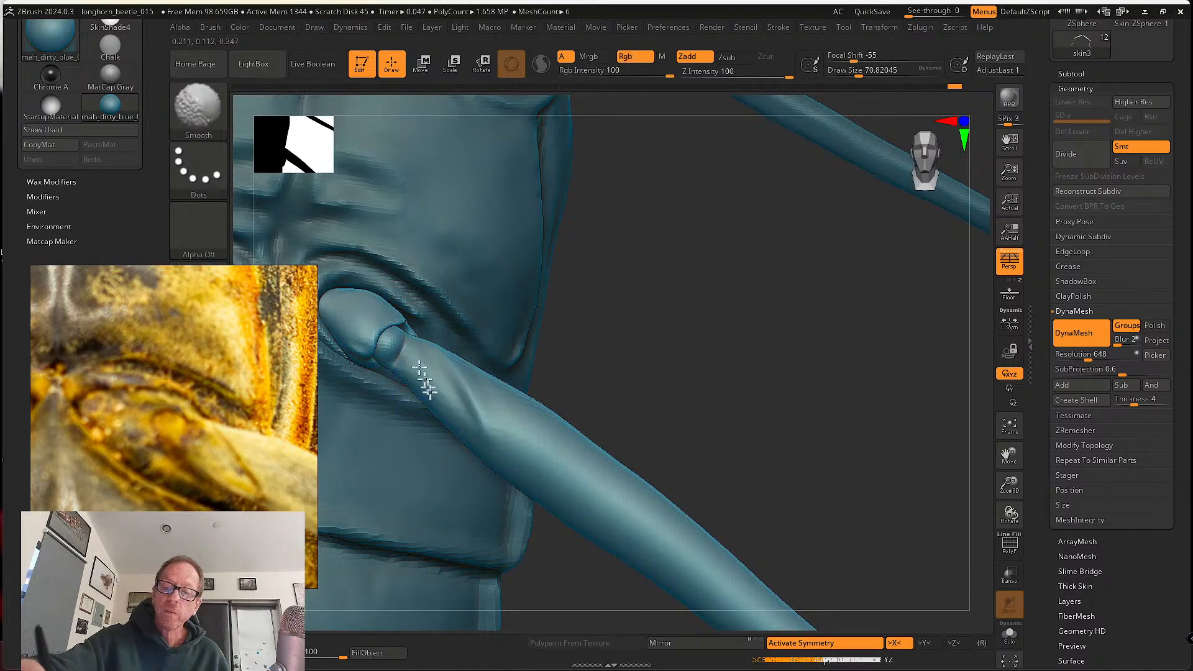
- Deepen and extend the diagonal crease around the hind femur's base with SK_Cloth at a draw size of about 39, smoothing its edges
left_click(198, 110)
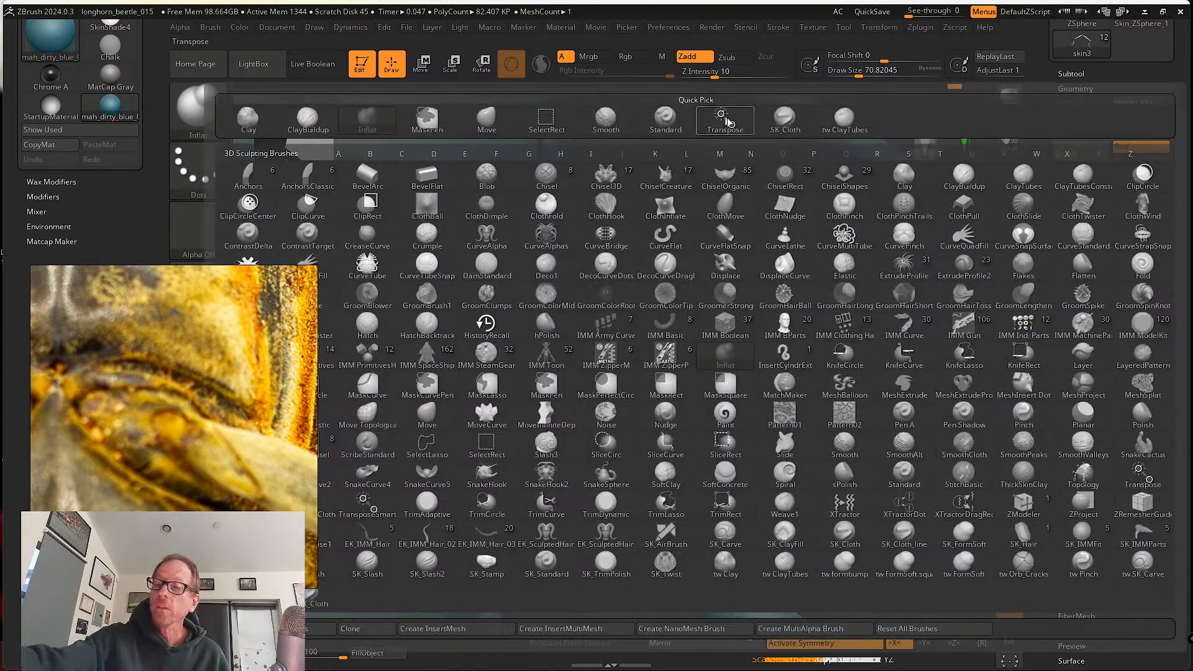
left_click(785, 118)
key("s")
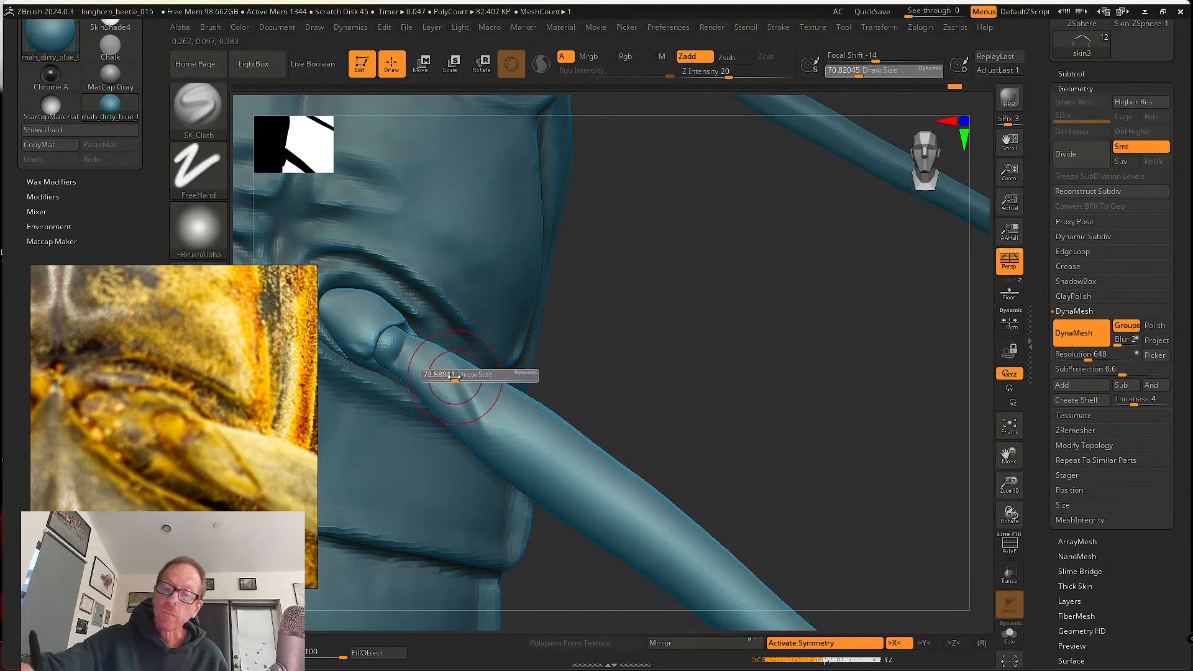
right_click_drag(446, 376, 433, 416)
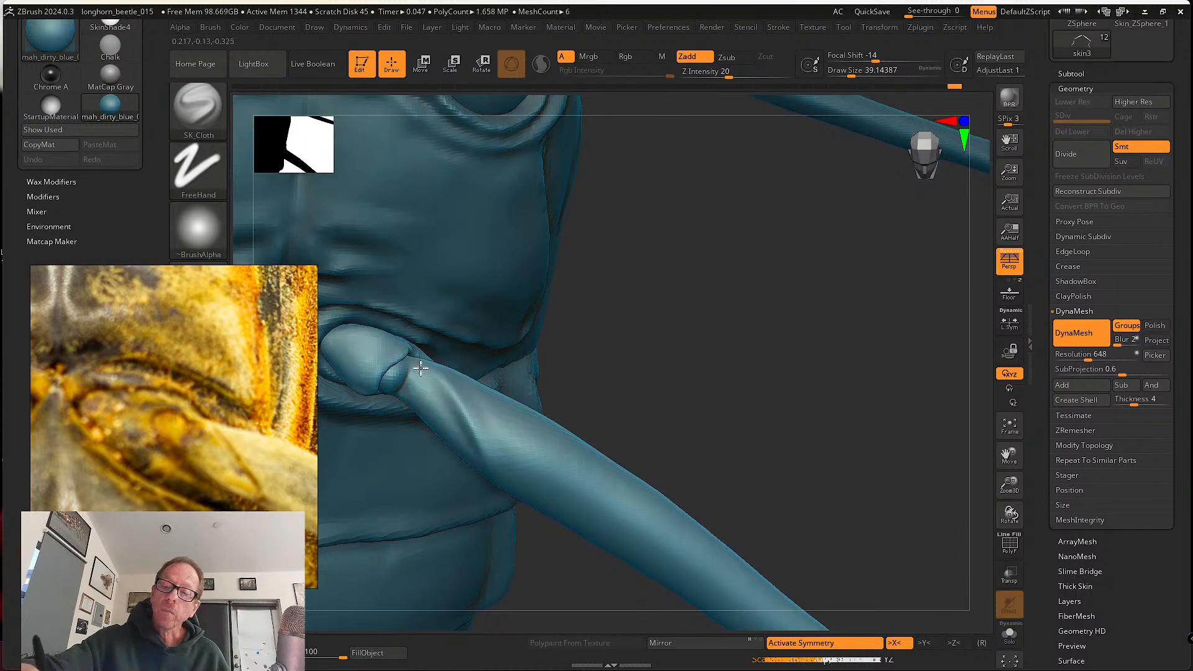
right_click_drag(476, 474, 388, 420)
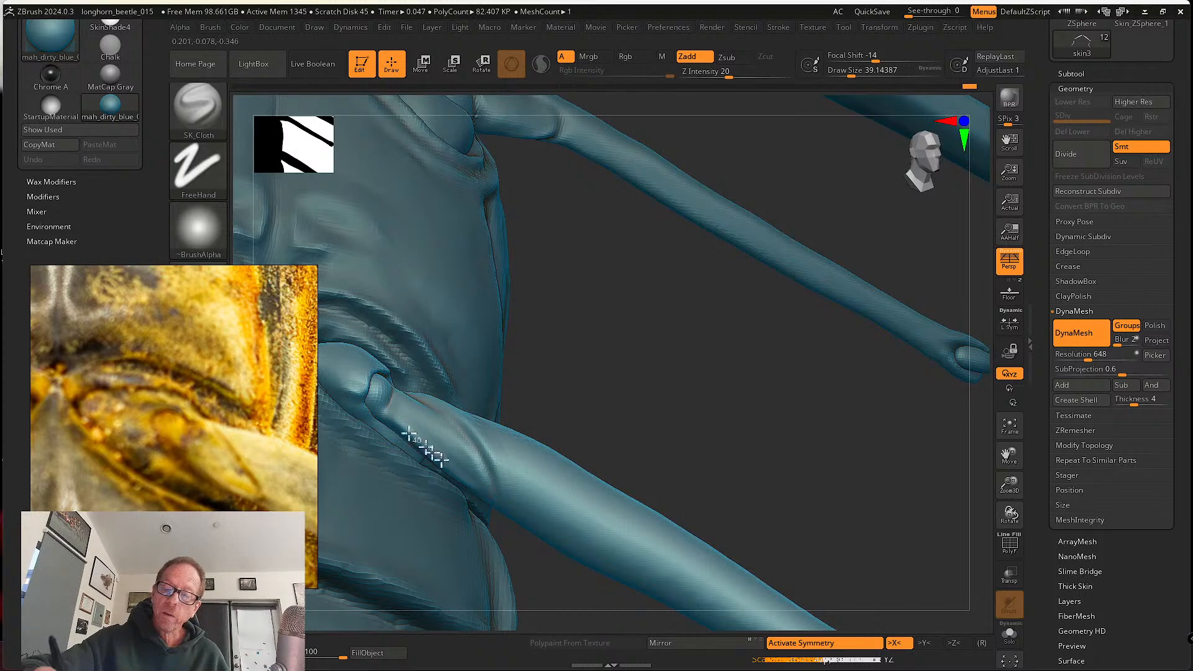
mouse_move(438, 458)
right_mouse_down()
mouse_move(447, 482)
mouse_move(460, 467)
mouse_move(415, 401)
right_mouse_up()
key("shift")
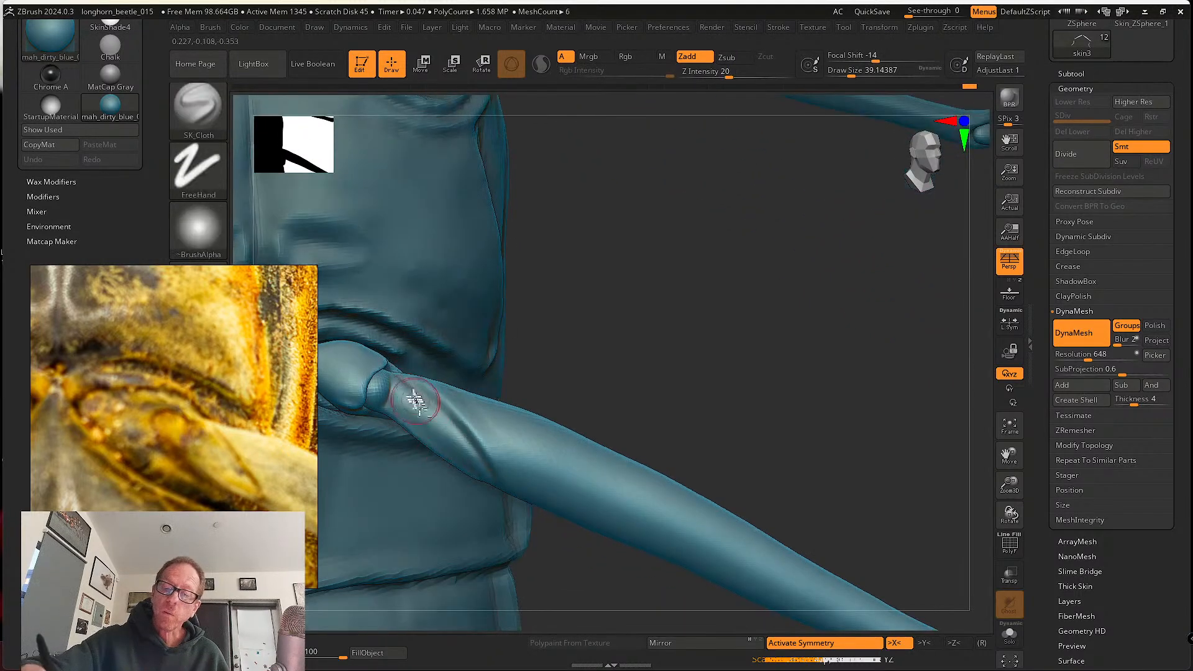
mouse_move(465, 430)
right_mouse_down()
mouse_move(440, 399)
mouse_move(458, 418)
mouse_move(394, 408)
mouse_move(410, 408)
mouse_move(415, 428)
mouse_move(408, 417)
right_mouse_up()
key("shift")
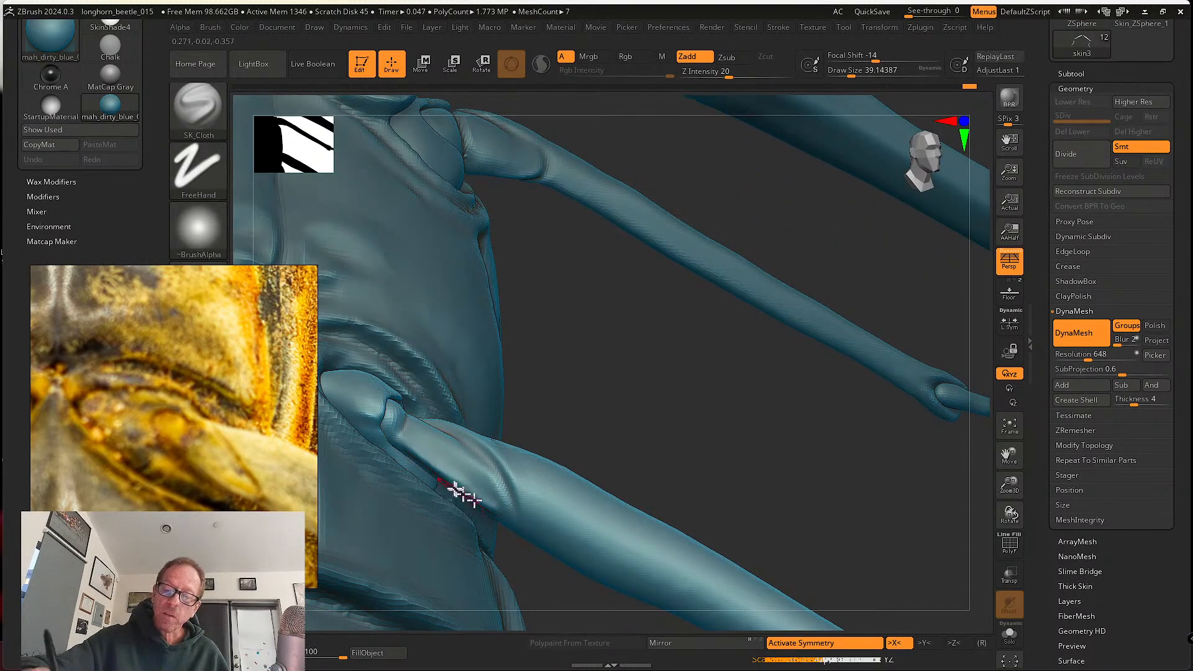
right_click_drag(497, 507, 491, 460)
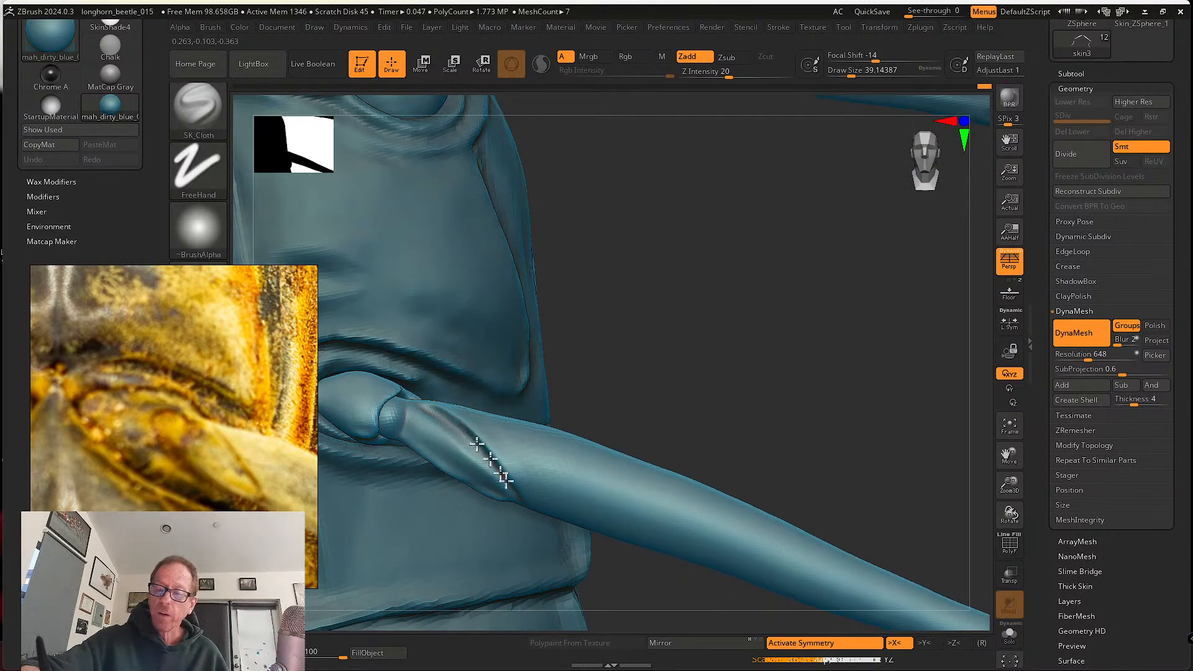
- Build up the hind femur's surface just outside the diagonal crease with tw ClayTubes at a draw size of about 59, and smooth it
left_click(198, 107)
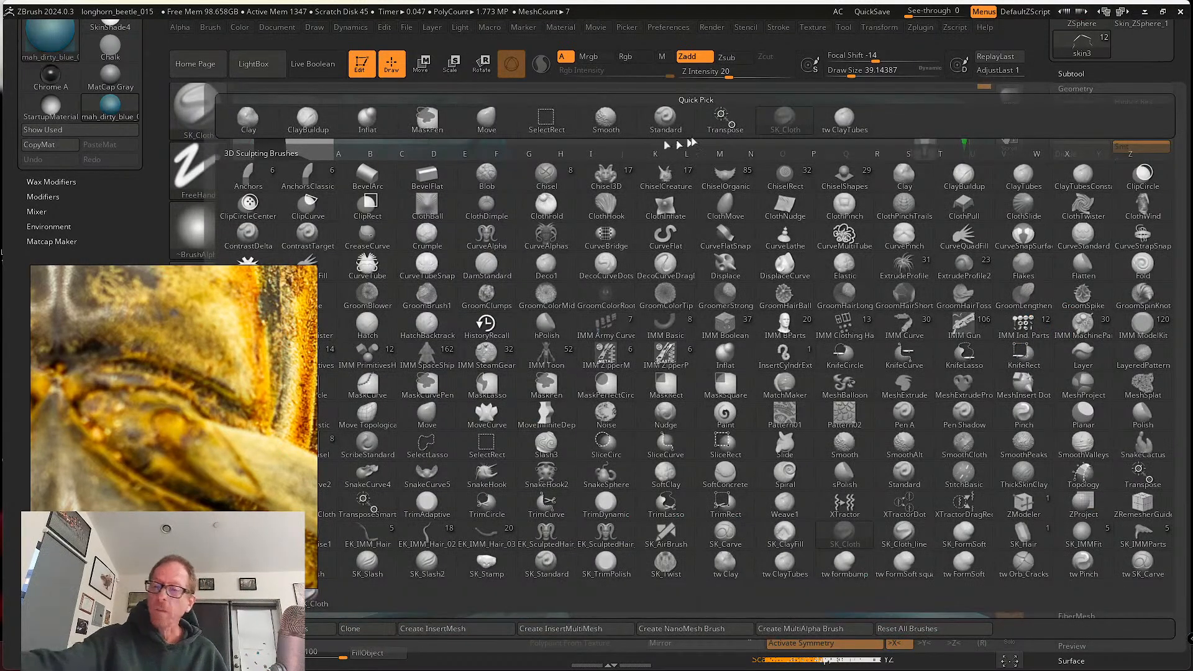
left_click(844, 119)
right_click_drag(497, 404, 501, 435)
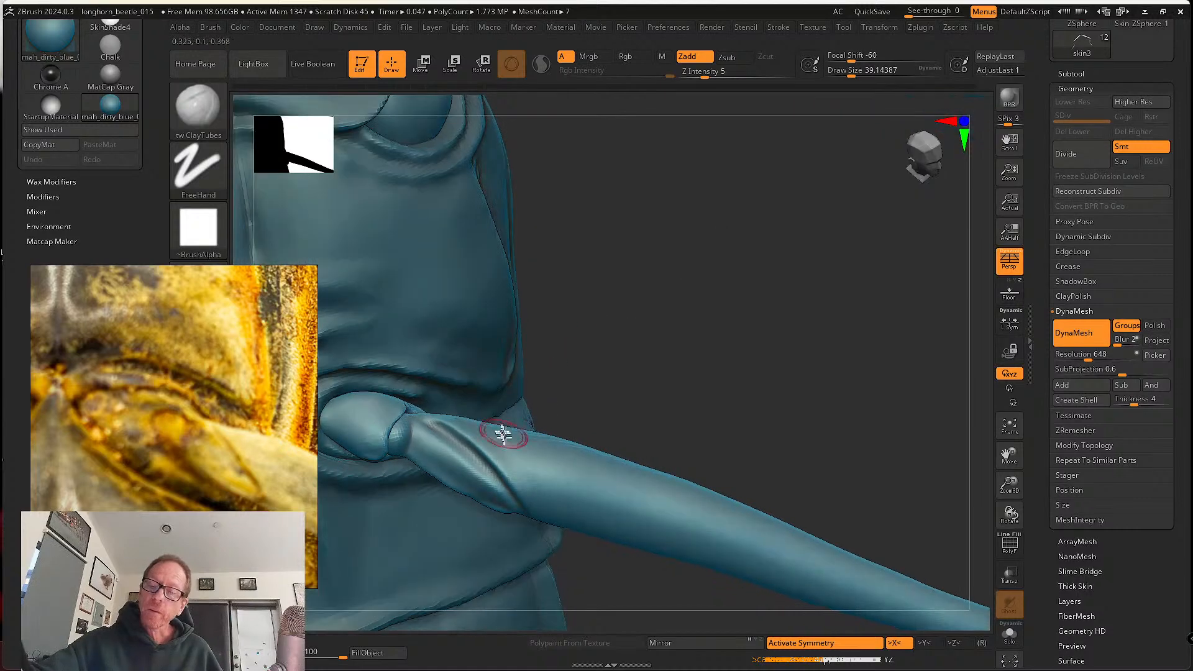
key("s")
left_click_drag(483, 430, 489, 430)
right_click_drag(484, 466, 478, 438)
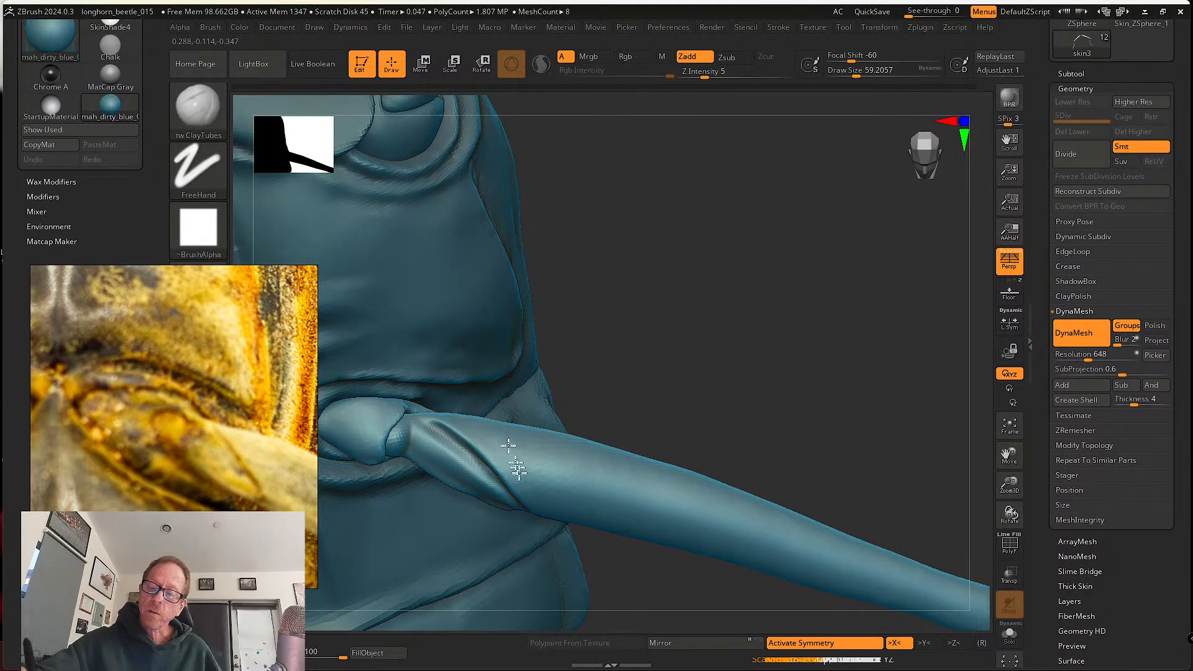
right_click_drag(575, 503, 543, 488)
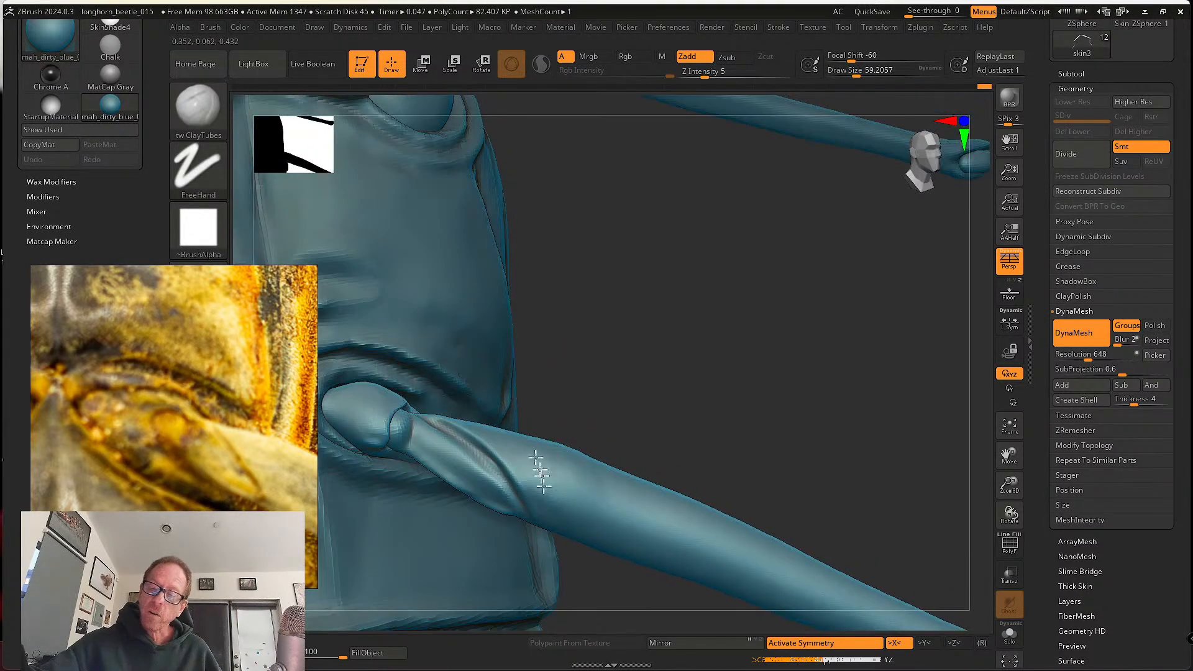
mouse_move(648, 538)
right_mouse_down()
mouse_move(600, 466)
mouse_move(527, 423)
right_mouse_up()
key("shift")
mouse_move(624, 441)
right_mouse_down()
mouse_move(621, 475)
mouse_move(607, 447)
mouse_move(572, 429)
mouse_move(520, 471)
mouse_move(505, 442)
right_mouse_up()
- Fill out the short segment between coxa and diagonal crease with tw ClayTubes at a draw size of about 35, and smooth it
key("s")
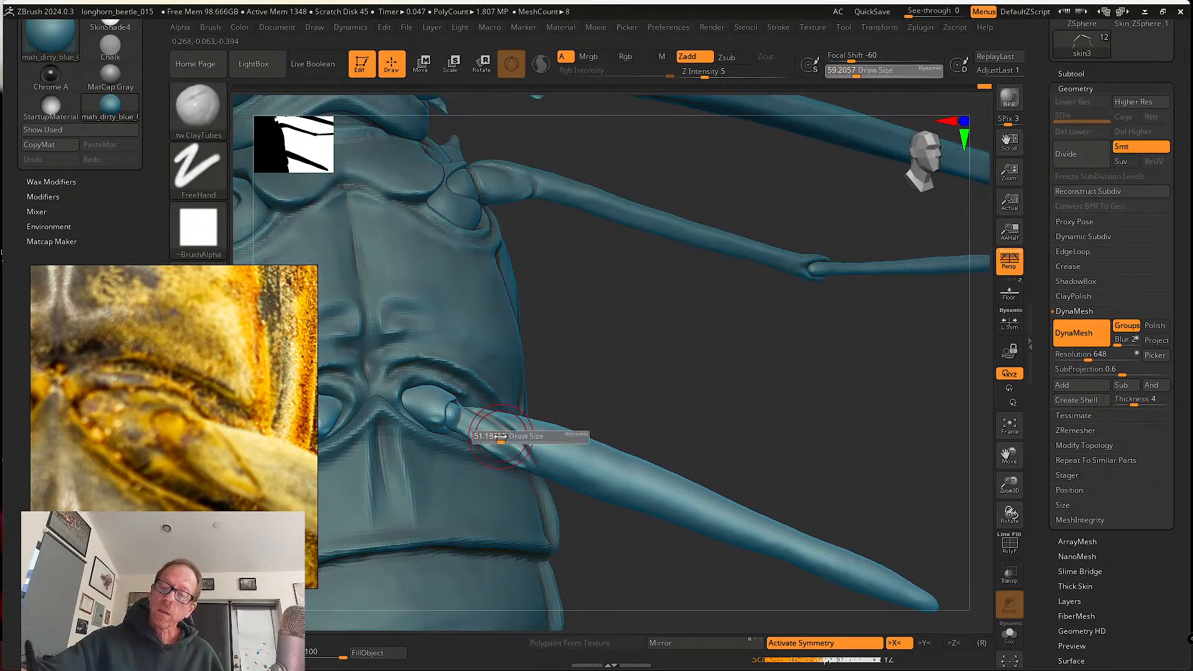
left_click_drag(500, 435, 493, 435)
mouse_move(491, 429)
right_mouse_down()
mouse_move(467, 420)
mouse_move(522, 493)
mouse_move(463, 438)
right_mouse_up()
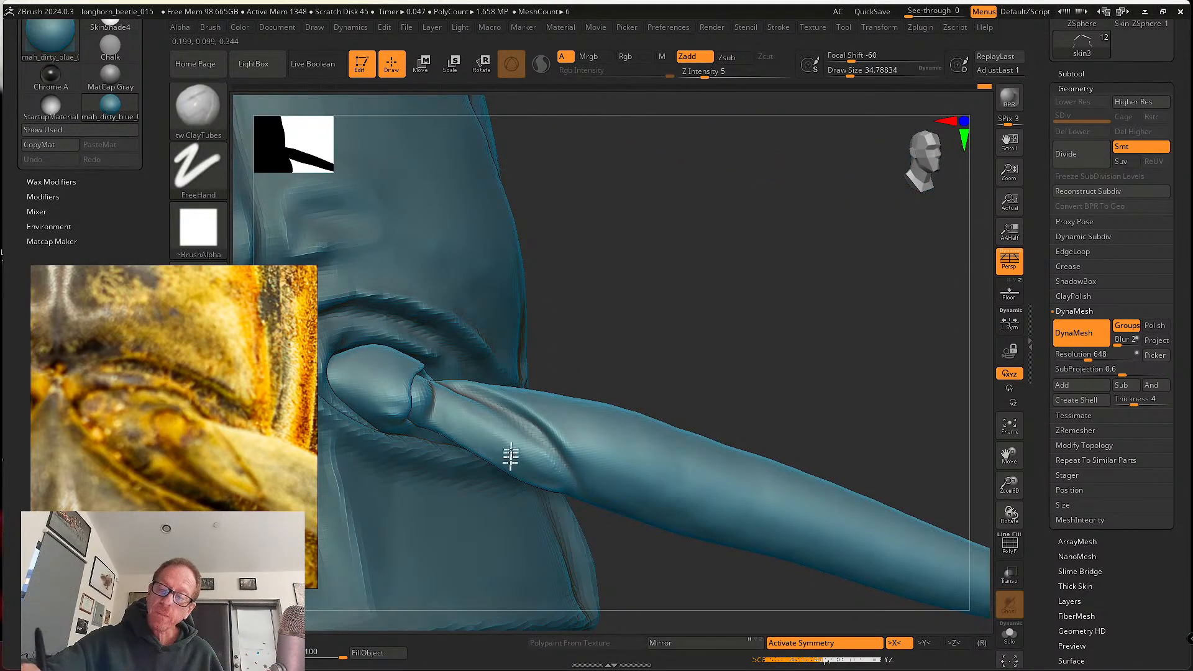
right_click_drag(529, 458, 514, 418)
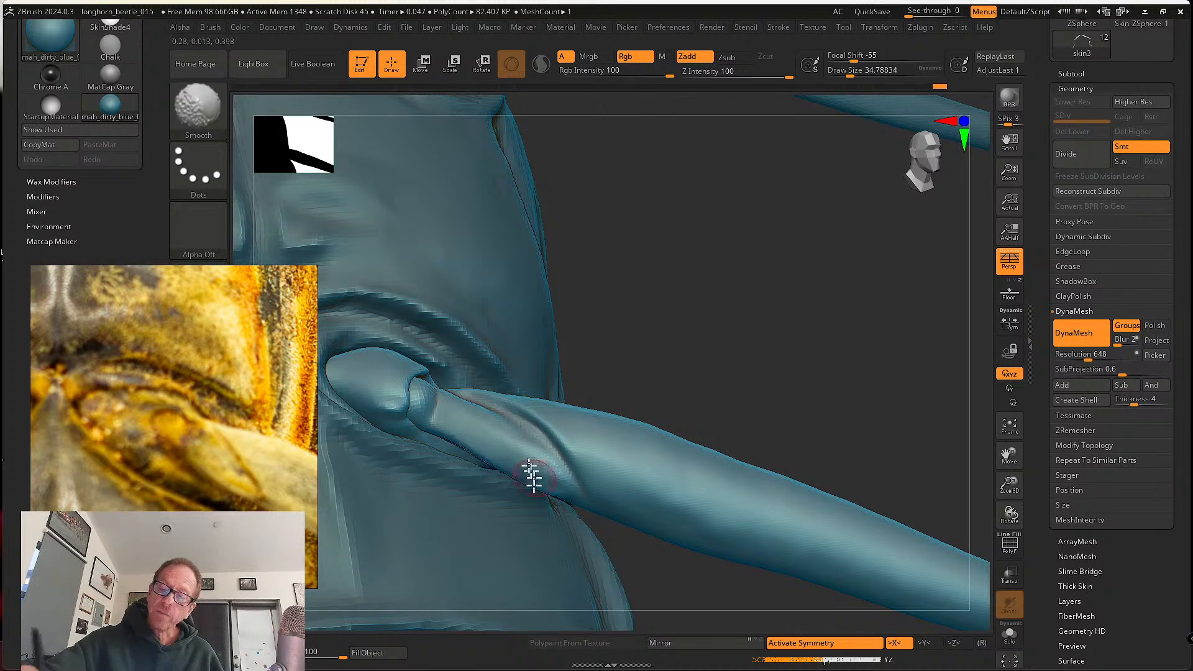
right_click_drag(533, 480, 434, 402, "shift")
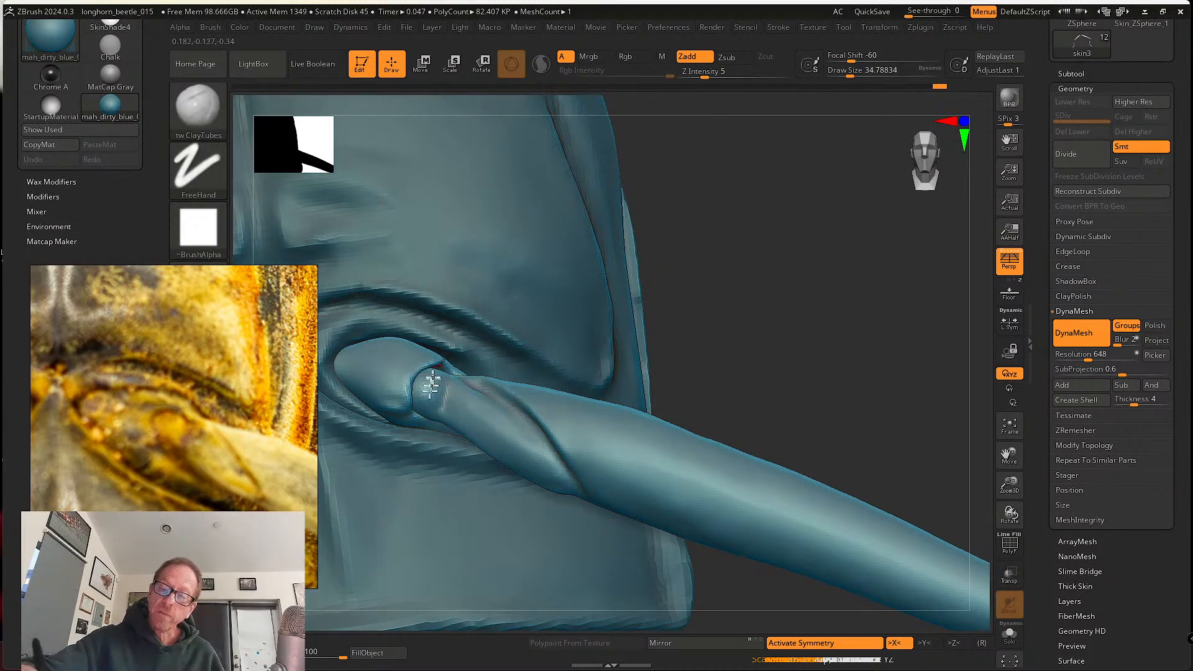
- Refine the rounded joint at the coxa and the surfaces on both sides of the femur's diagonal crease with tw ClayTubes
mouse_move(425, 385)
left_mouse_down()
mouse_move(474, 391)
mouse_move(522, 376)
mouse_move(520, 426)
mouse_move(499, 424)
mouse_move(530, 453)
left_mouse_up()
right_click_drag(528, 445, 516, 378)
left_click_drag(452, 412, 487, 444)
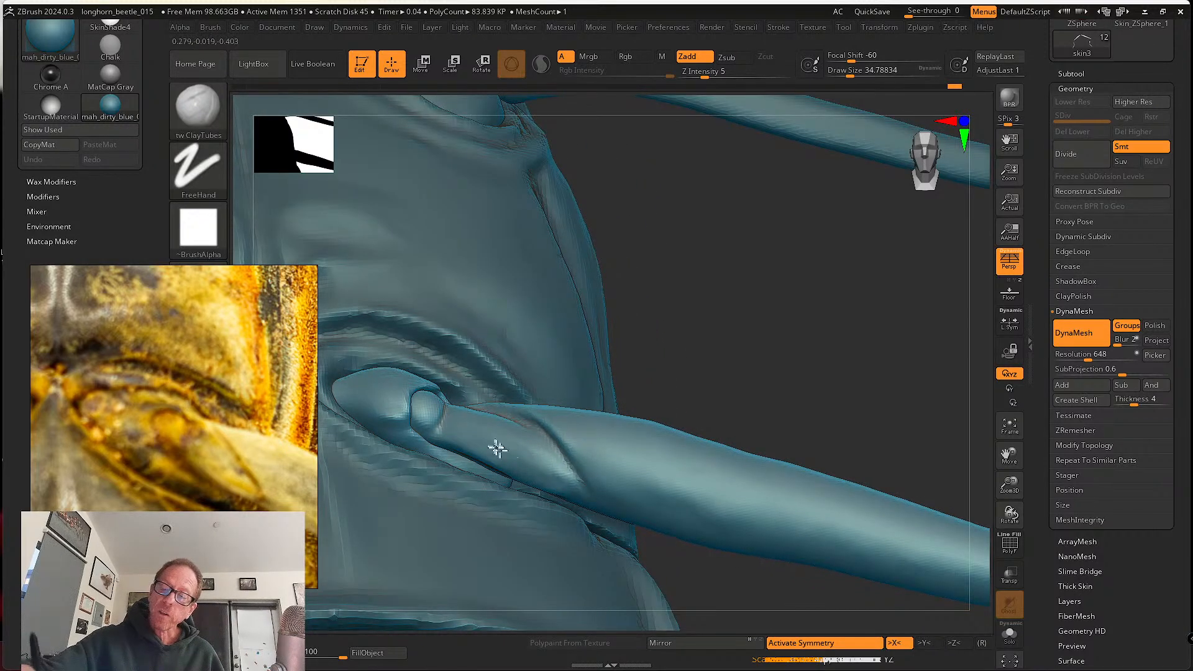
right_click_drag(497, 449, 448, 442)
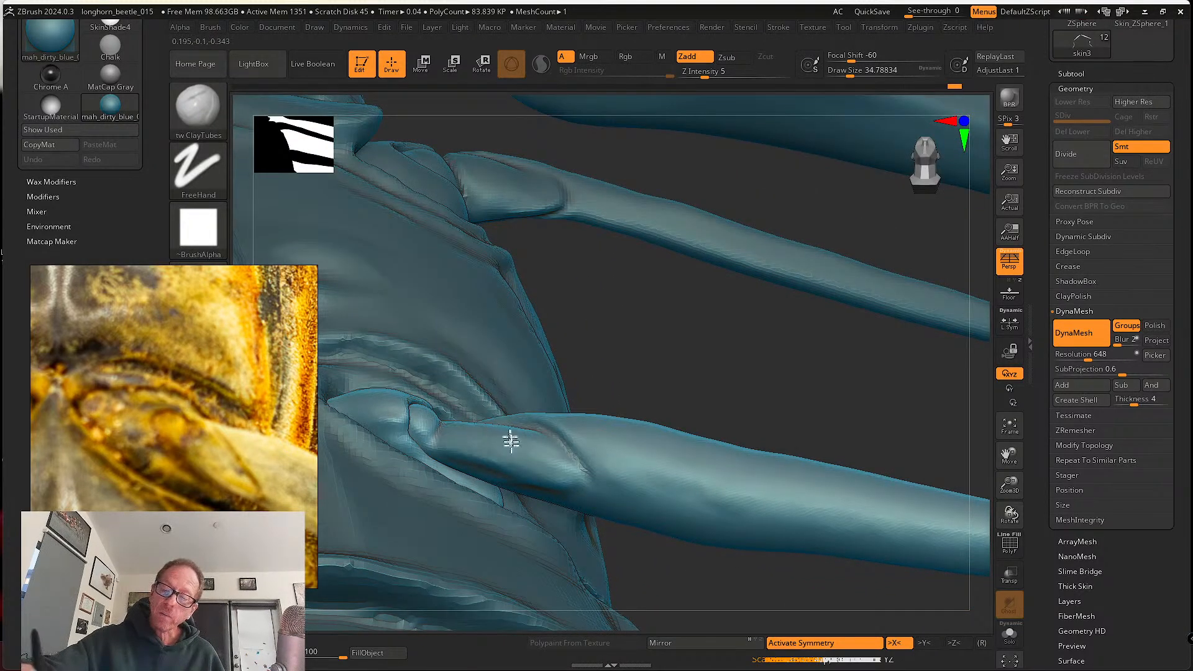
right_click_drag(572, 466, 581, 548)
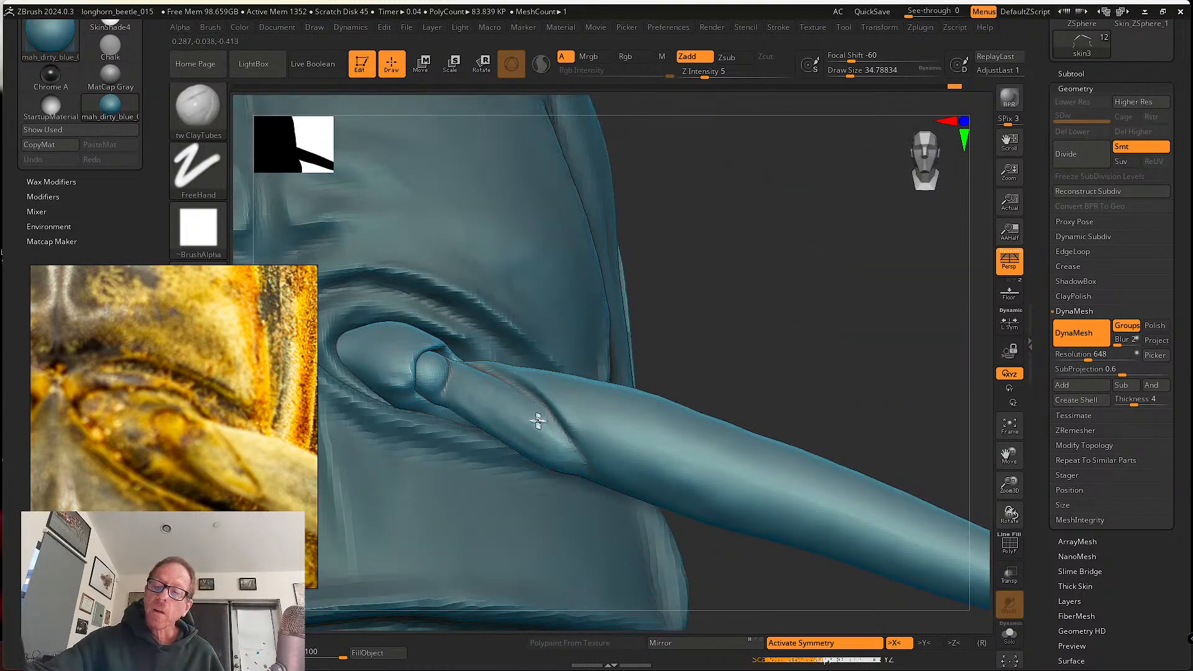
right_click_drag(554, 440, 506, 391)
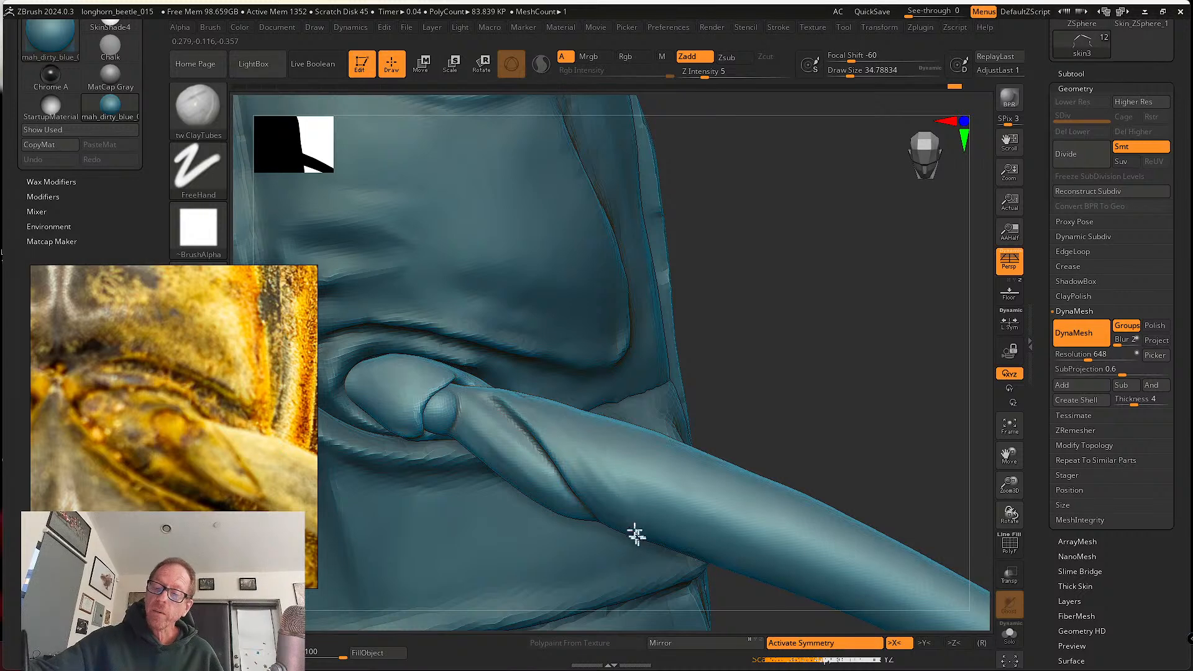
right_click_drag(647, 493, 565, 431)
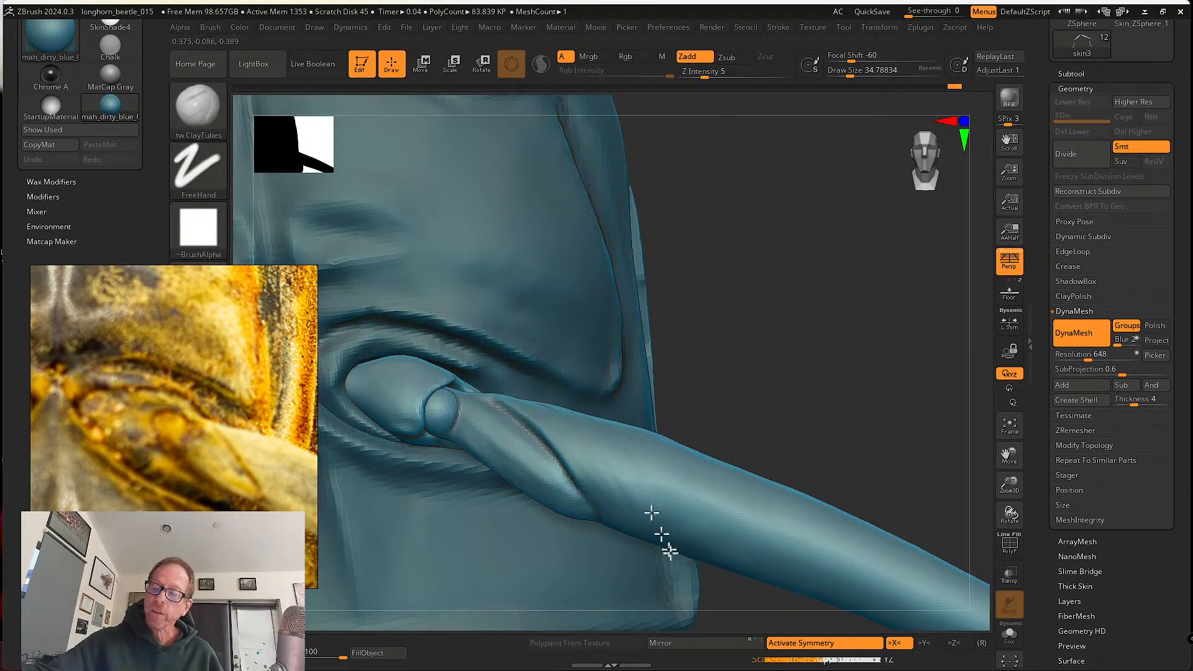
right_click_drag(690, 557, 594, 495)
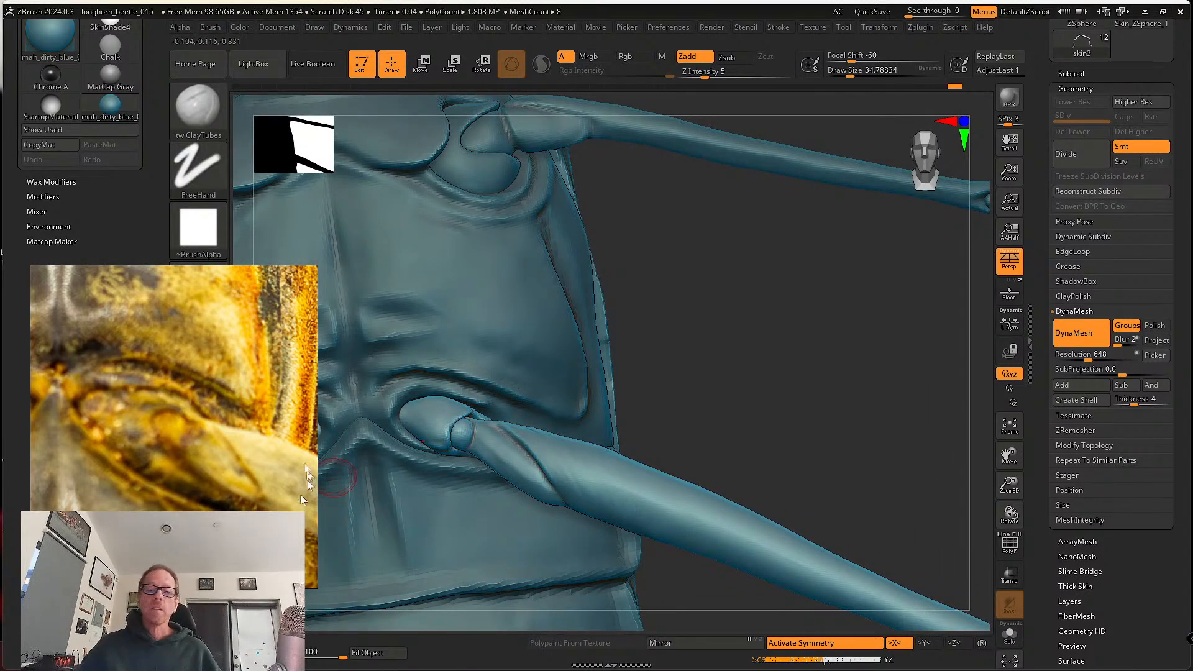
- Adjust the hind femur's outline around the diagonal crease to the reference photo with the Move brush at a draw size of about 90
scroll(286, 436, "down", 6)
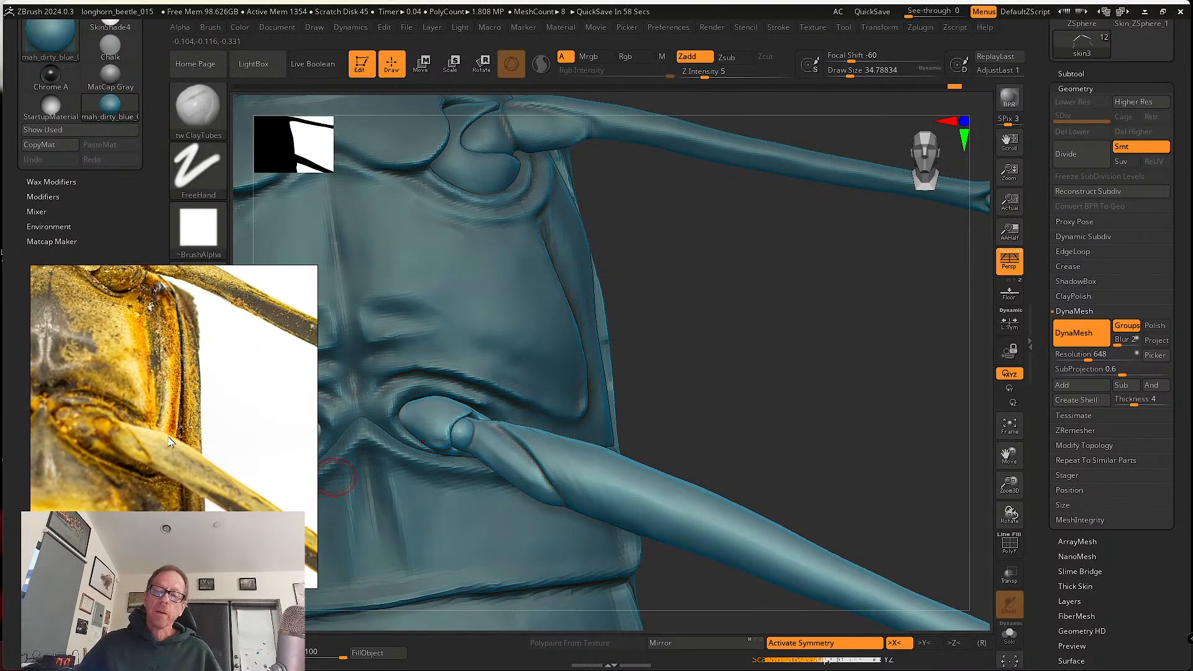
left_click(208, 119)
left_click(483, 123)
key("s")
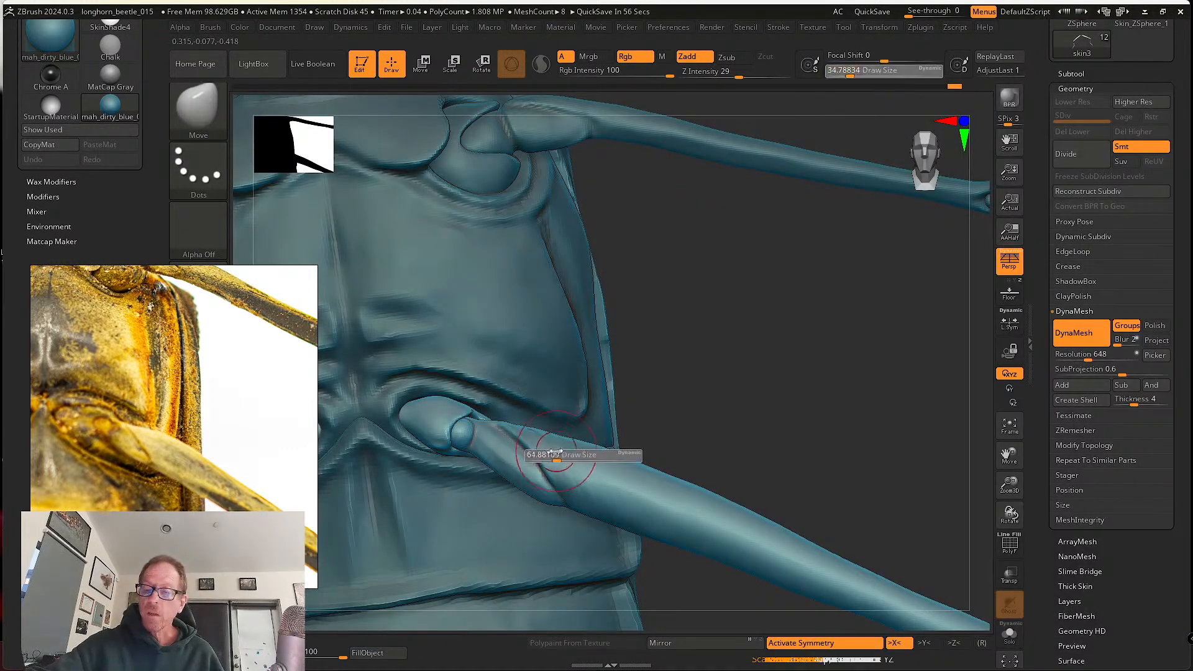
mouse_move(547, 455)
left_mouse_down()
mouse_move(560, 457)
mouse_move(550, 484)
mouse_move(528, 459)
mouse_move(554, 485)
left_mouse_up()
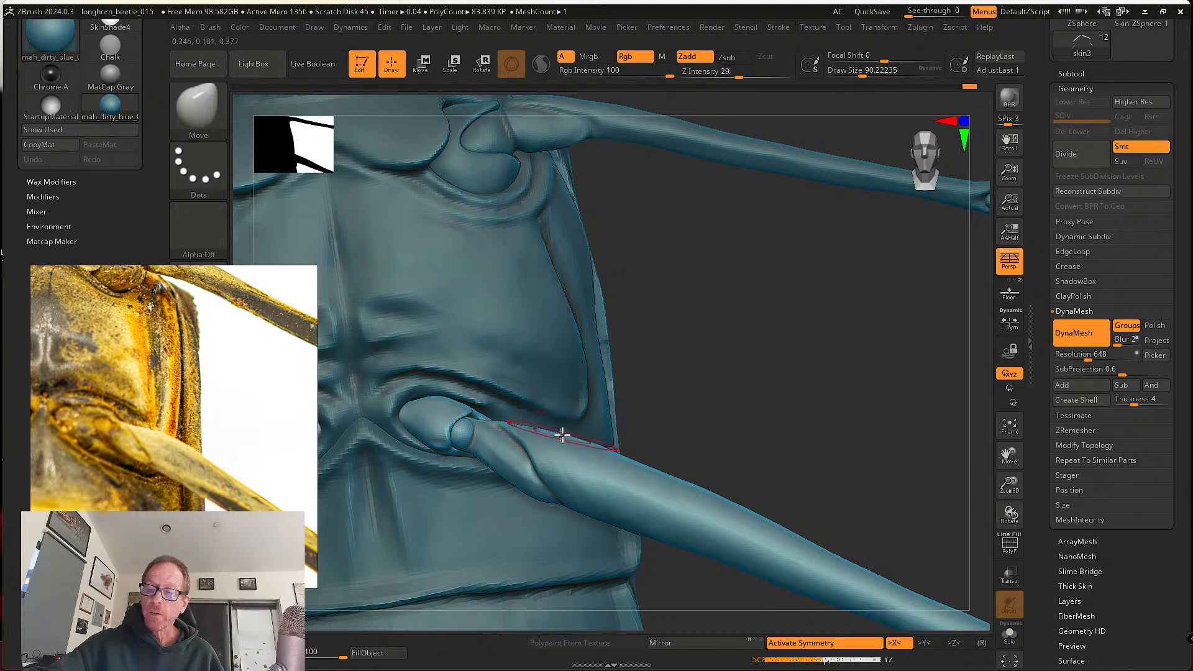
- Reshape the diagonal crease and the femur's upper edge near the coxa with the Move brush at a draw size of about 56, smoothing between strokes
key("s")
left_click_drag(537, 437, 529, 439)
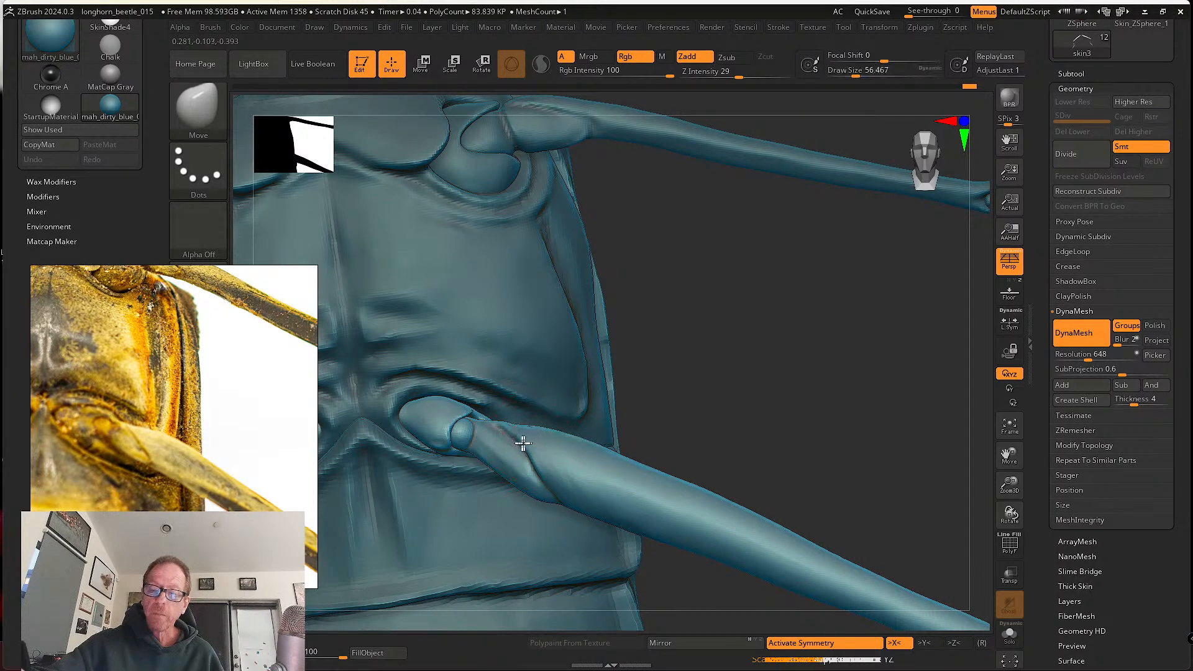
right_click_drag(528, 450, 542, 465)
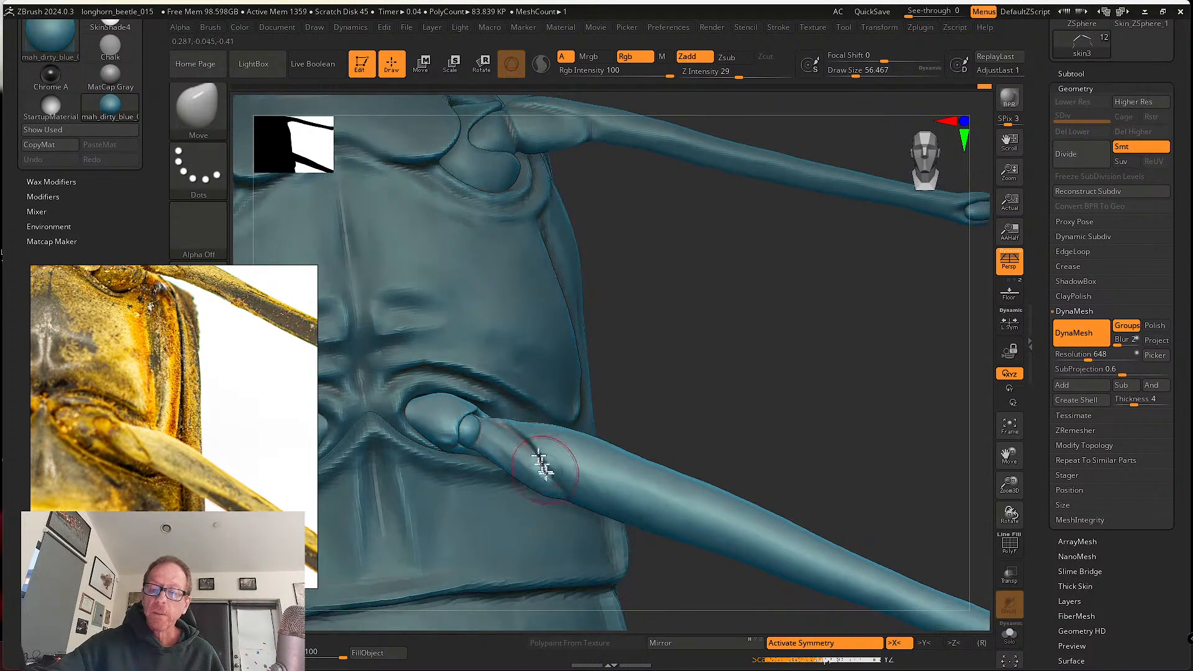
left_click_drag(556, 485, 561, 498)
mouse_move(562, 497)
right_mouse_down()
mouse_move(538, 501)
mouse_move(548, 461)
mouse_move(529, 439)
right_mouse_up()
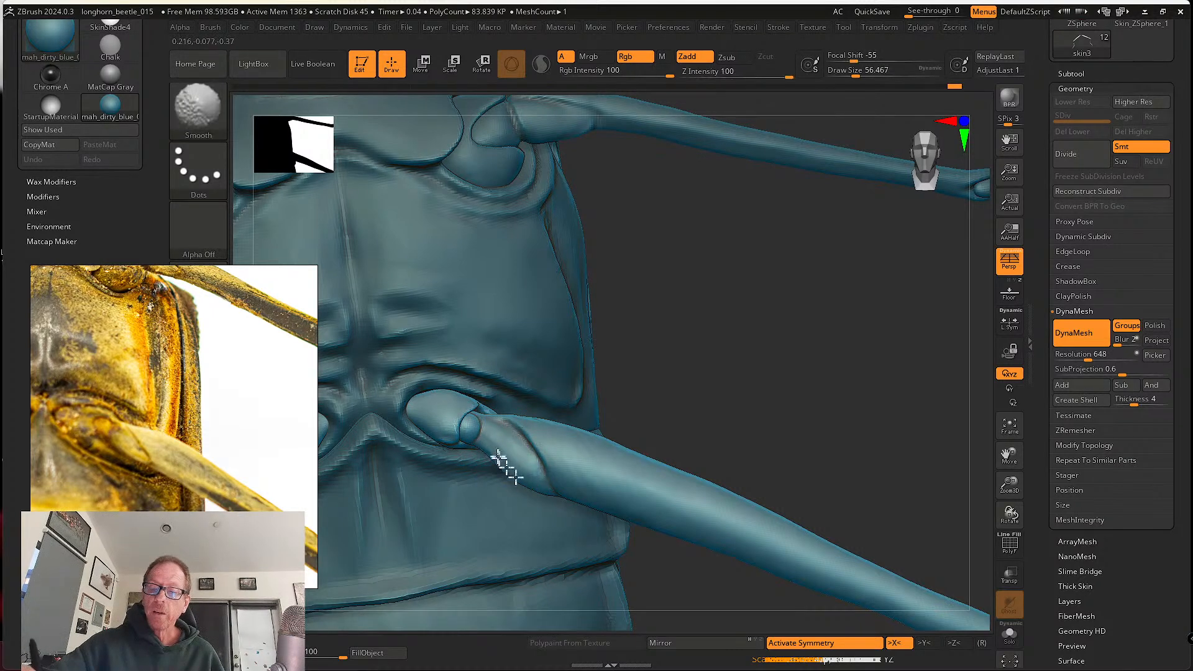
right_click_drag(508, 472, 540, 481)
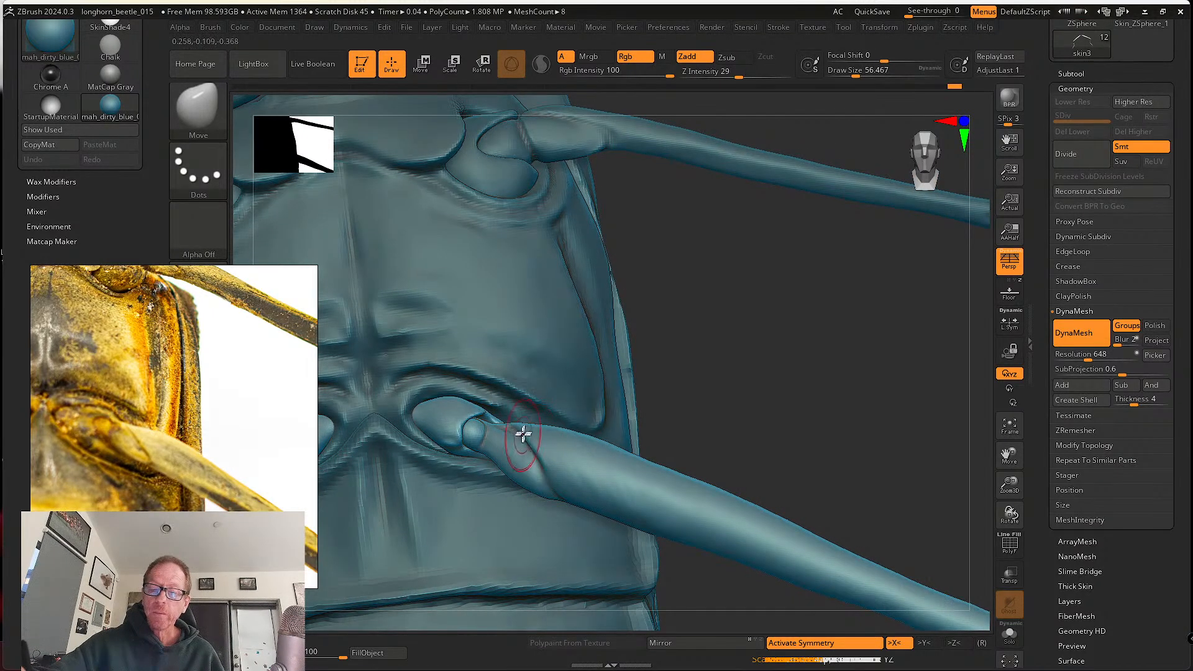
right_click_drag(524, 433, 516, 433)
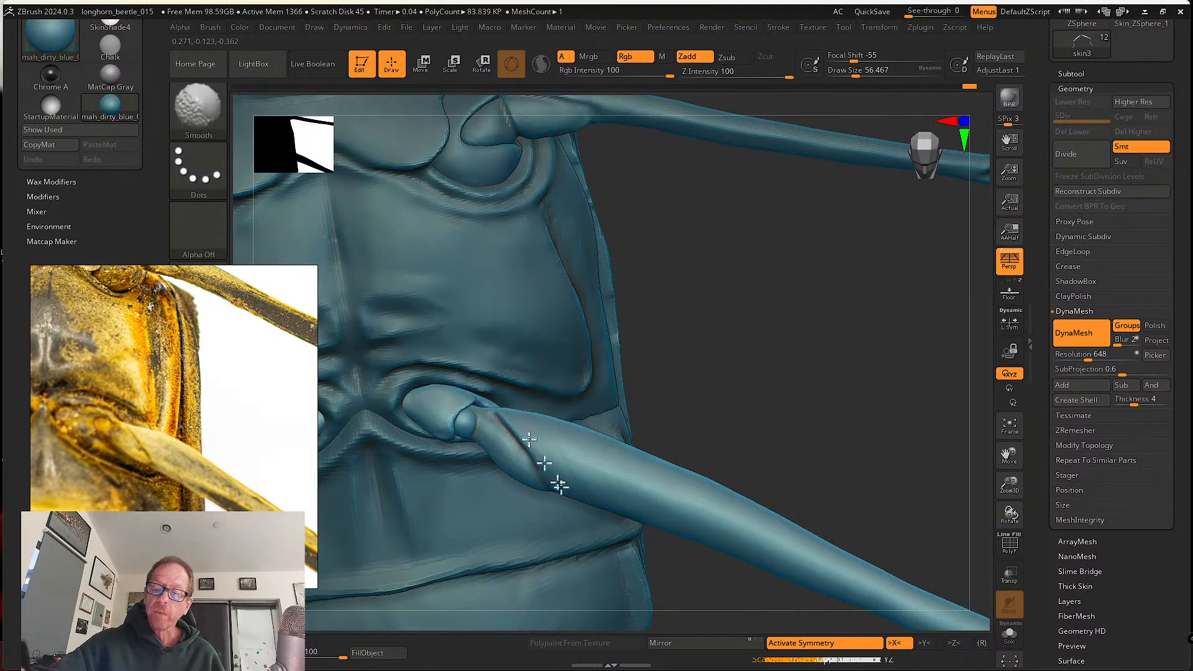
mouse_move(559, 479)
right_mouse_down()
mouse_move(543, 421)
mouse_move(548, 471)
right_mouse_up()
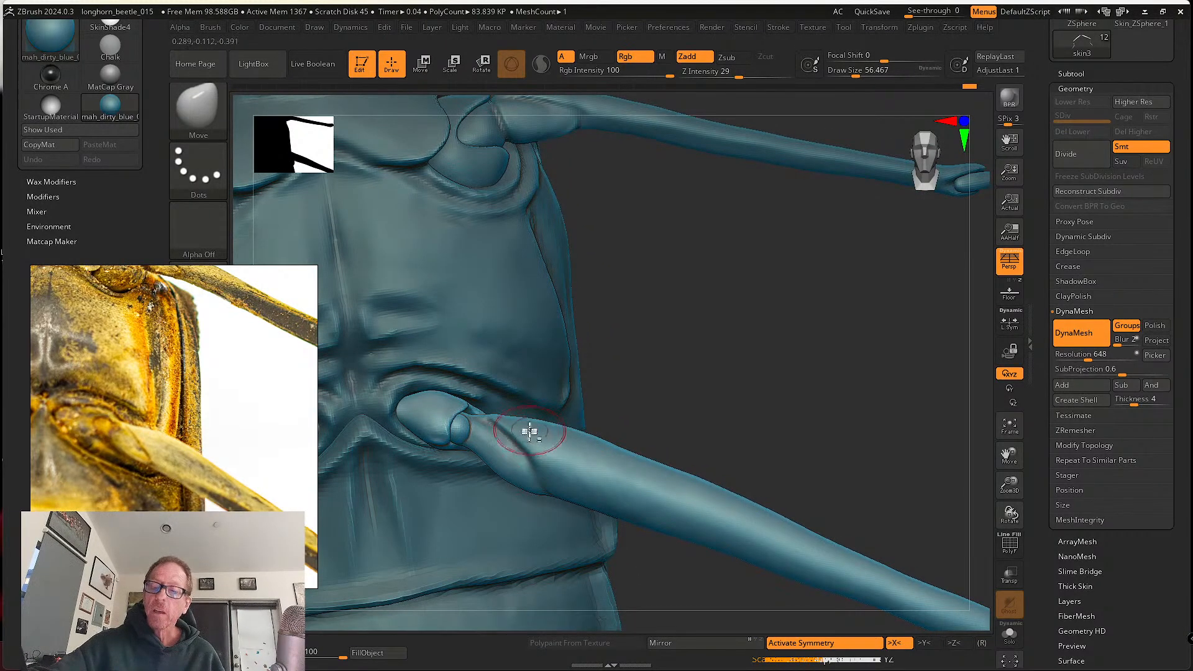
- Adjust the hind femur's overall profile from several angles with the Move brush at a draw size of about 108
mouse_move(530, 430)
right_mouse_down()
mouse_move(551, 458)
mouse_move(573, 448)
right_mouse_up()
key("s")
left_click_drag(573, 454, 583, 454)
right_click_drag(570, 450, 607, 414)
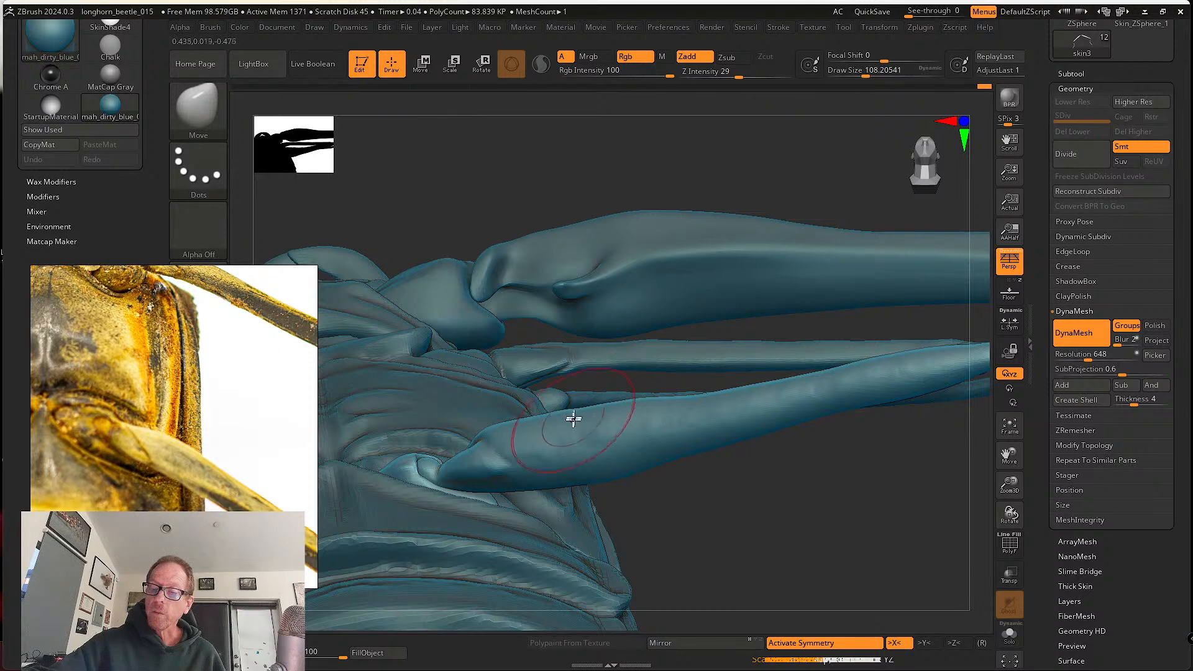
right_click_drag(576, 426, 586, 450)
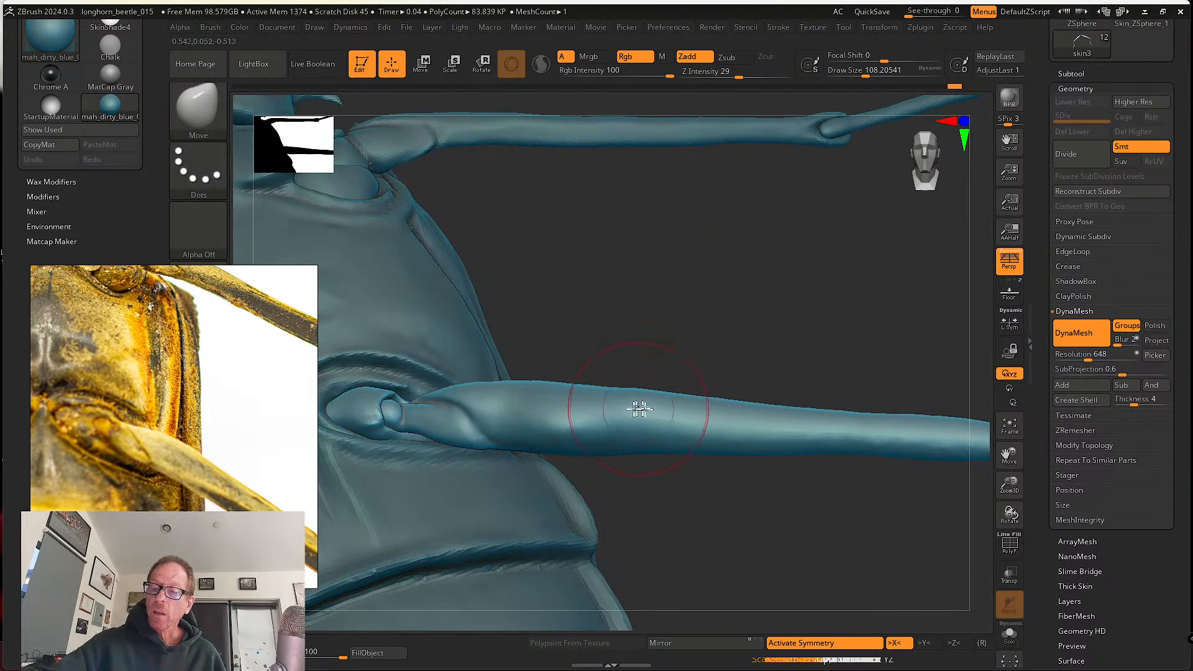
mouse_move(639, 409)
right_mouse_down()
mouse_move(626, 458)
mouse_move(602, 431)
mouse_move(551, 411)
mouse_move(511, 432)
mouse_move(588, 461)
right_mouse_up()
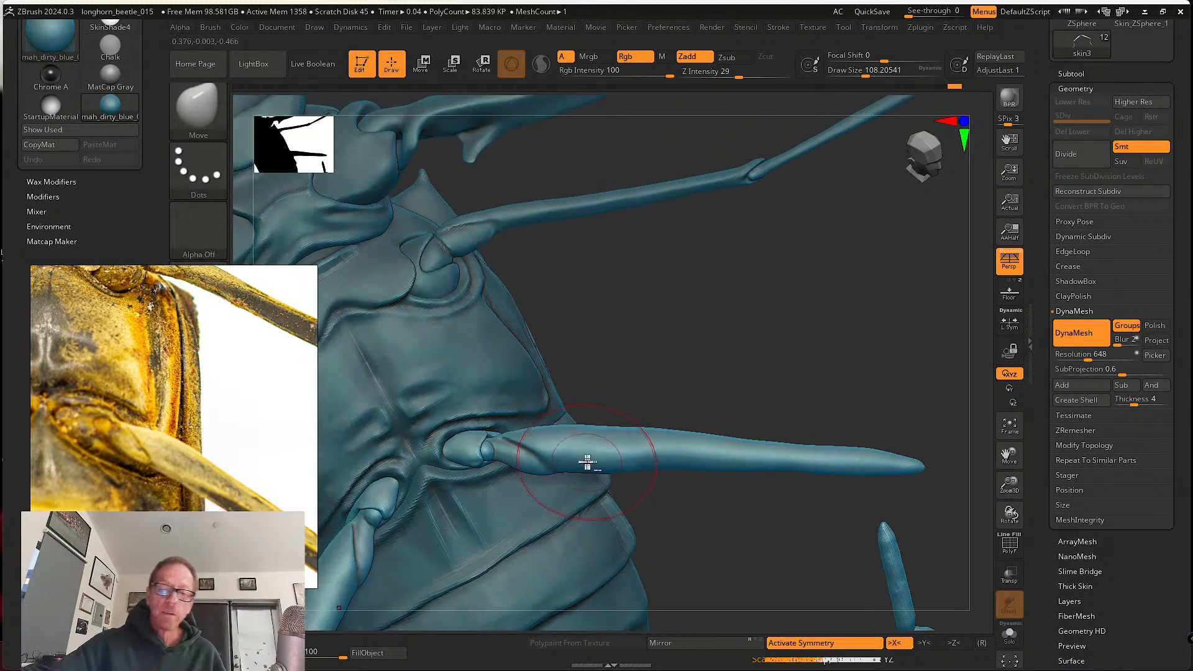
- Refine the hind femur's lower contour at the diagonal crease with the Move brush at a draw size of about 51
key("s")
left_click_drag(544, 464, 532, 464)
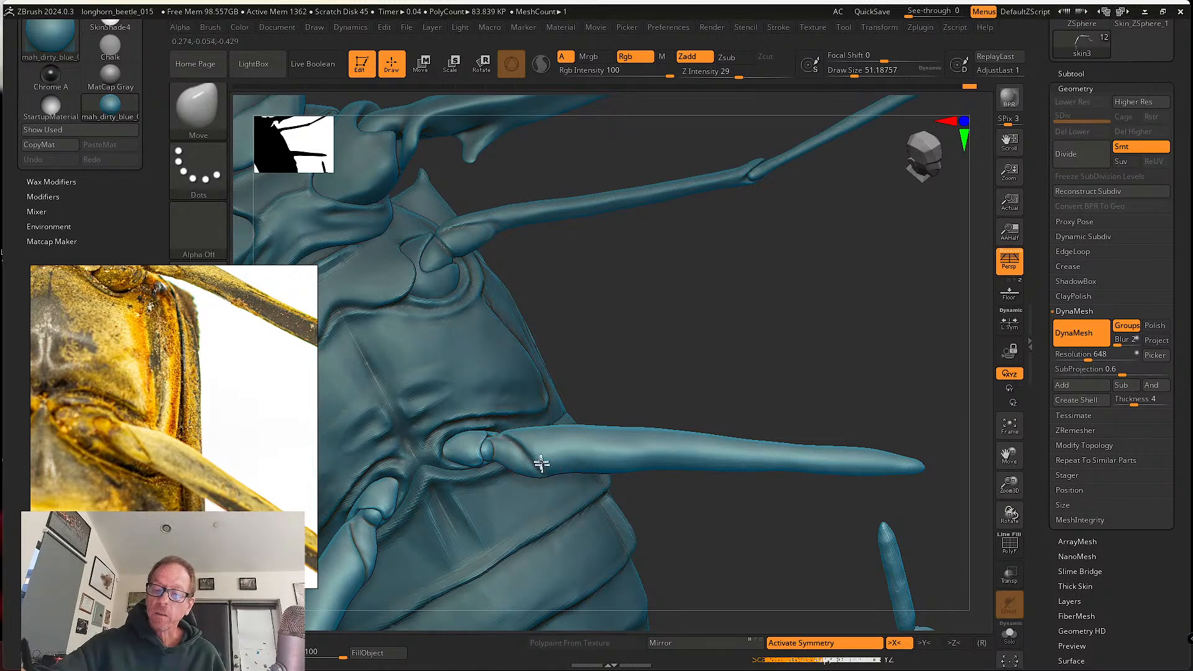
mouse_move(525, 442)
right_mouse_down()
mouse_move(525, 423)
mouse_move(506, 469)
mouse_move(529, 490)
mouse_move(543, 479)
mouse_move(529, 473)
mouse_move(531, 492)
mouse_move(522, 479)
mouse_move(553, 489)
mouse_move(560, 514)
mouse_move(562, 487)
mouse_move(542, 473)
right_mouse_up()
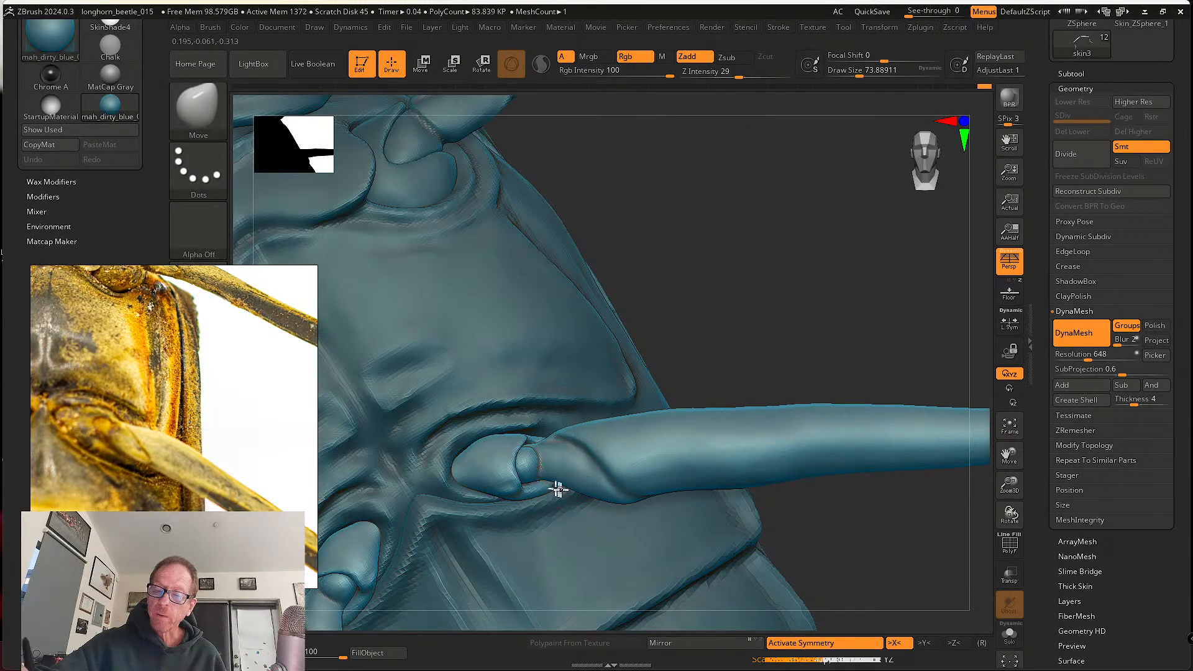
- Reshape the coxa joint and the short segment before the crease with the Move brush at a draw size of about 44, smoothing the surface
mouse_move(525, 487)
right_mouse_down()
mouse_move(478, 488)
mouse_move(482, 444)
mouse_move(490, 488)
mouse_move(493, 438)
mouse_move(519, 479)
mouse_move(510, 427)
right_mouse_up()
key("s")
mouse_move(503, 428)
left_mouse_down()
mouse_move(520, 417)
mouse_move(509, 432)
left_mouse_up()
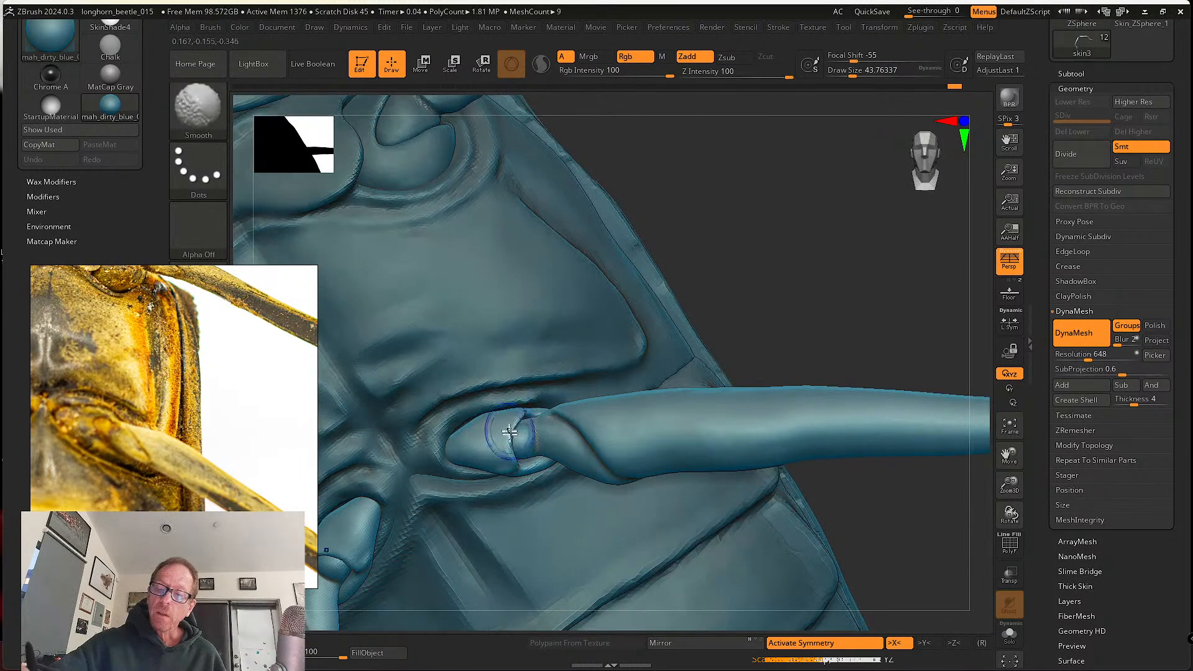
mouse_move(519, 501)
right_mouse_down()
mouse_move(516, 460)
mouse_move(498, 445)
mouse_move(518, 467)
right_mouse_up()
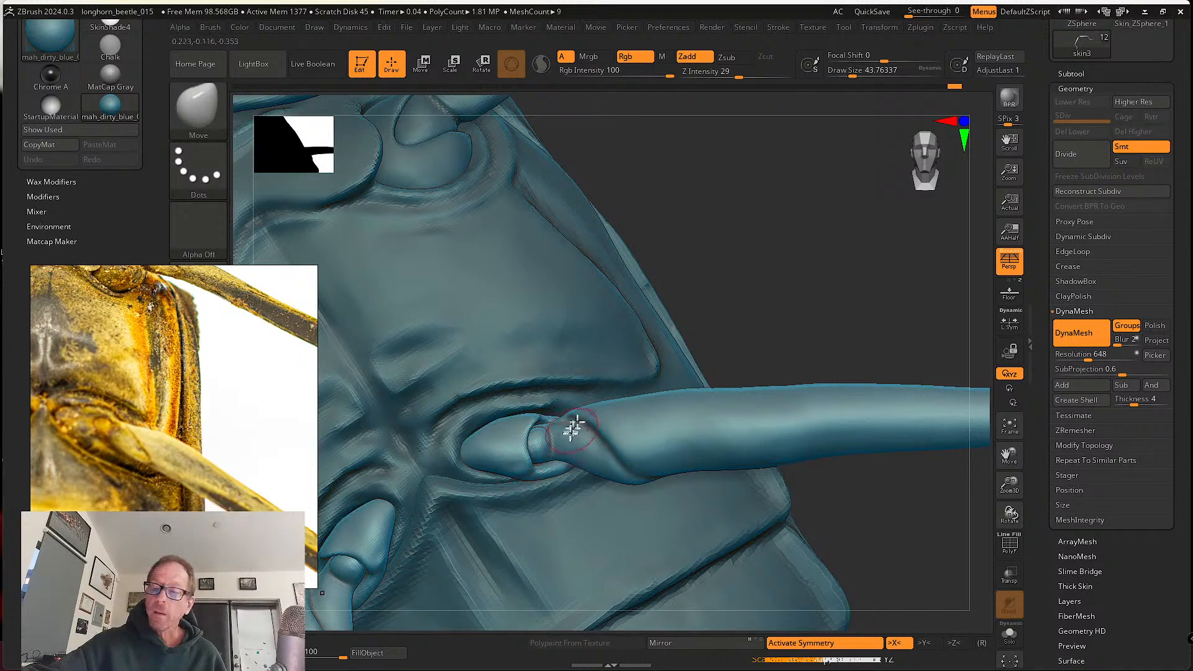
right_click_drag(573, 429, 568, 462)
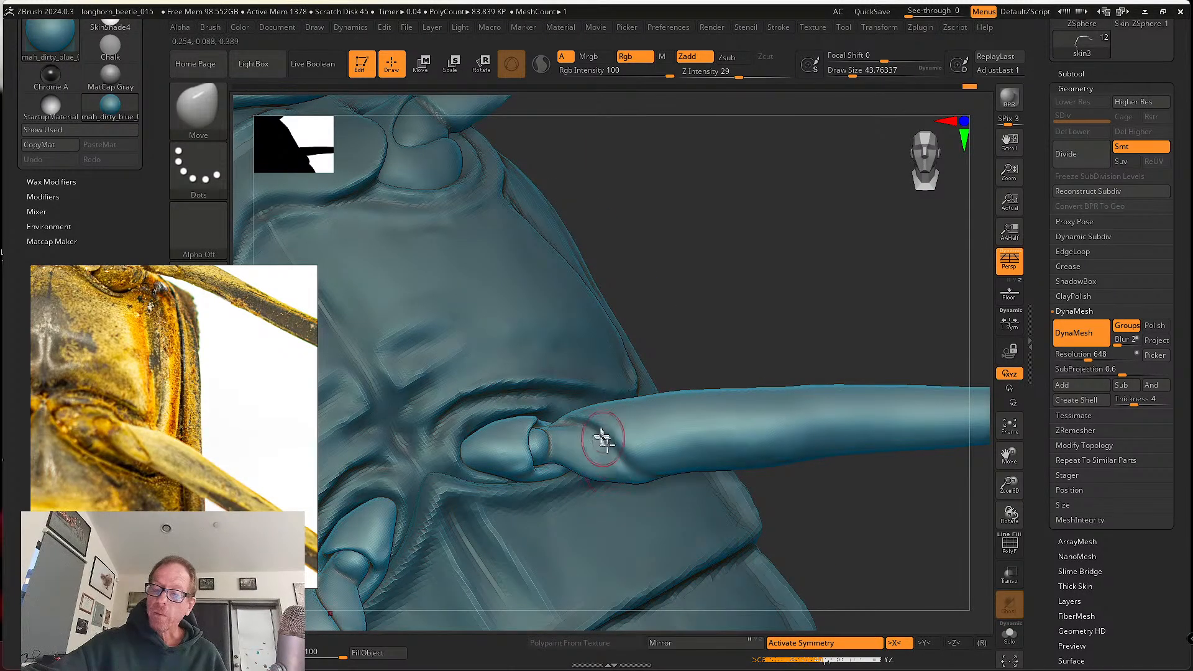
left_click_drag(624, 474, 581, 442, "shift")
mouse_move(581, 442)
right_mouse_down()
mouse_move(594, 421)
mouse_move(562, 401)
right_mouse_up()
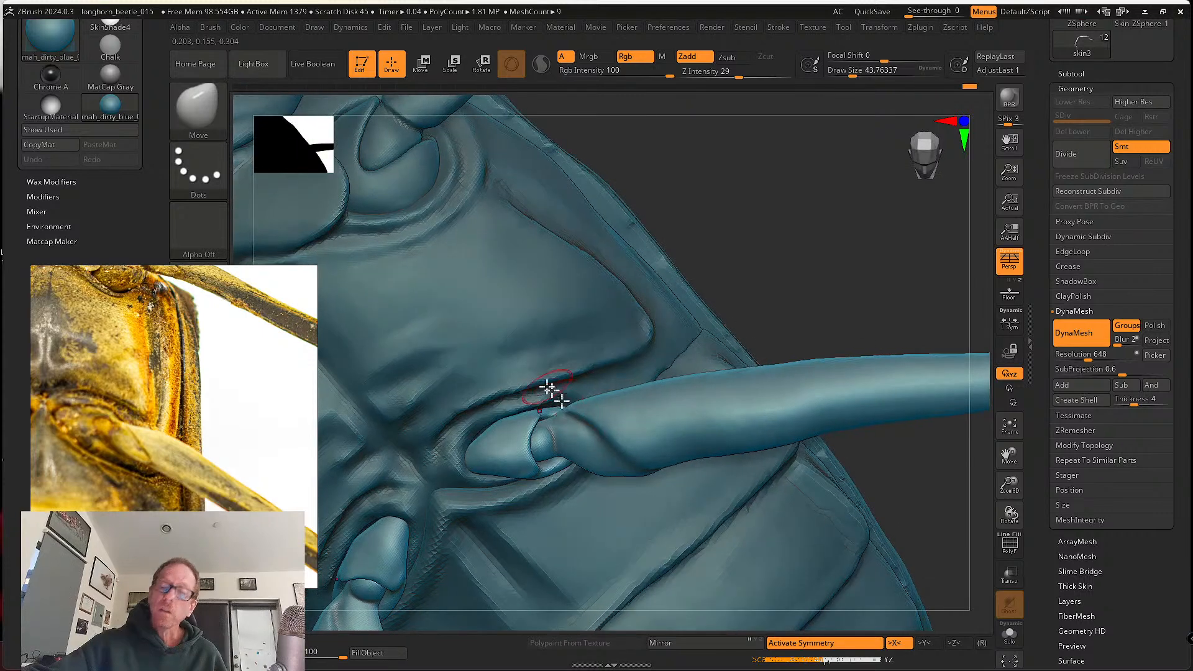
- Sharpen the femur's diagonal crease and its raised edge with the SK_Cloth brush at a draw size of about 39
left_click(198, 109)
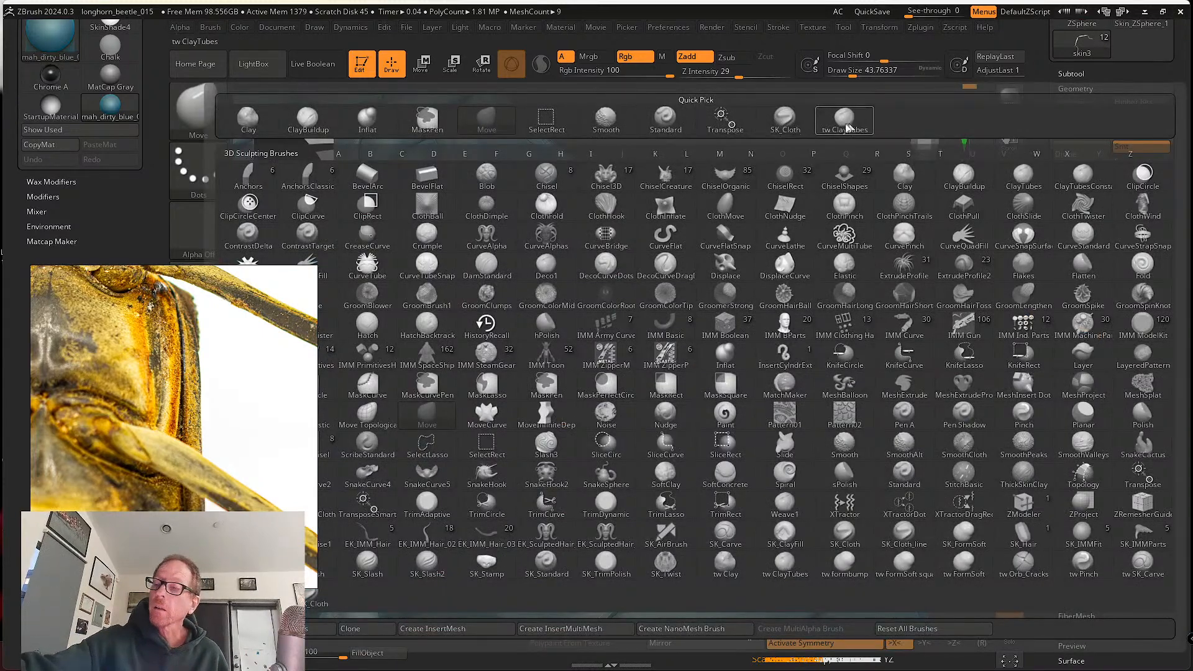
left_click(784, 119)
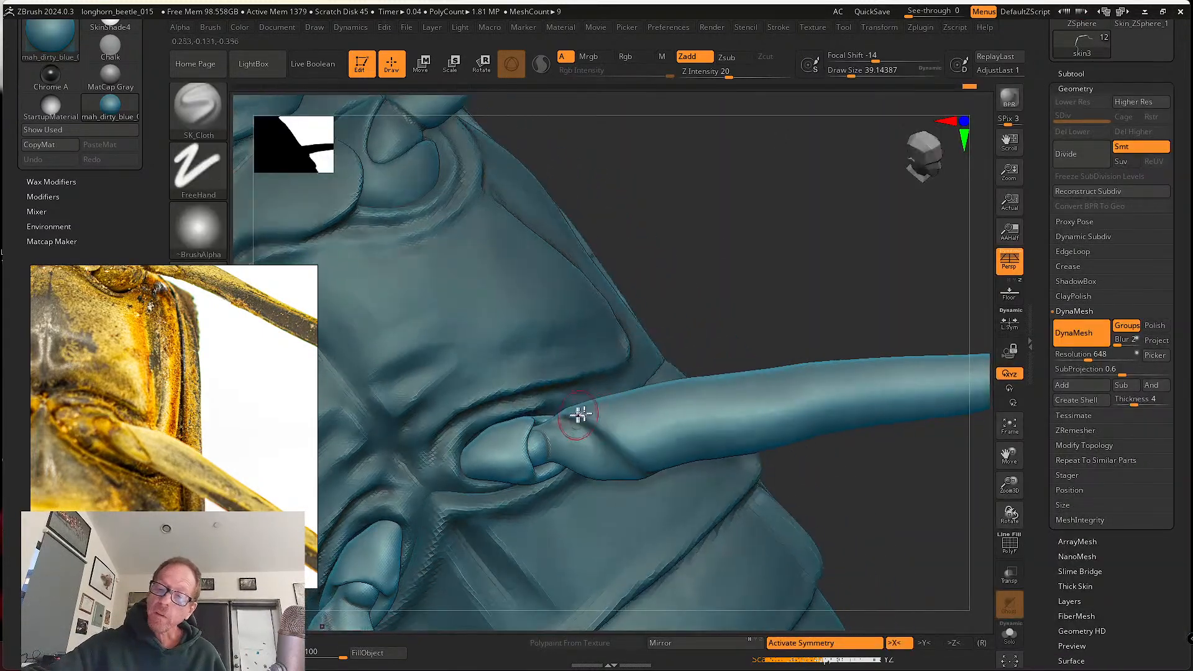
right_click_drag(668, 484, 615, 442)
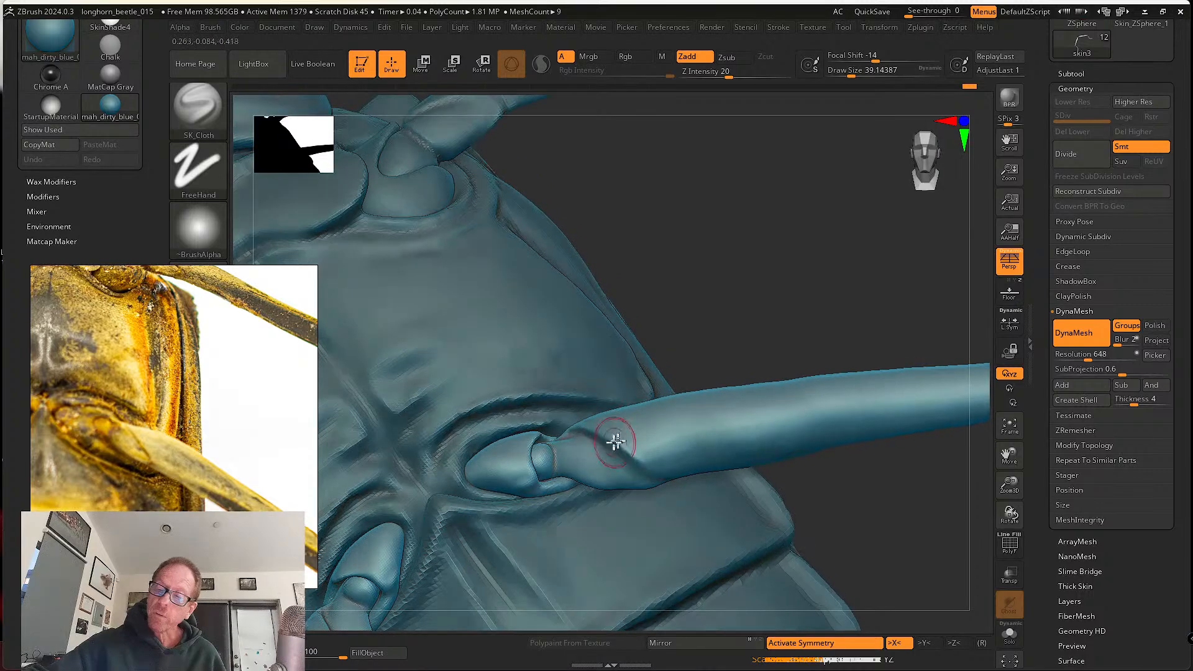
right_click_drag(672, 475, 588, 448)
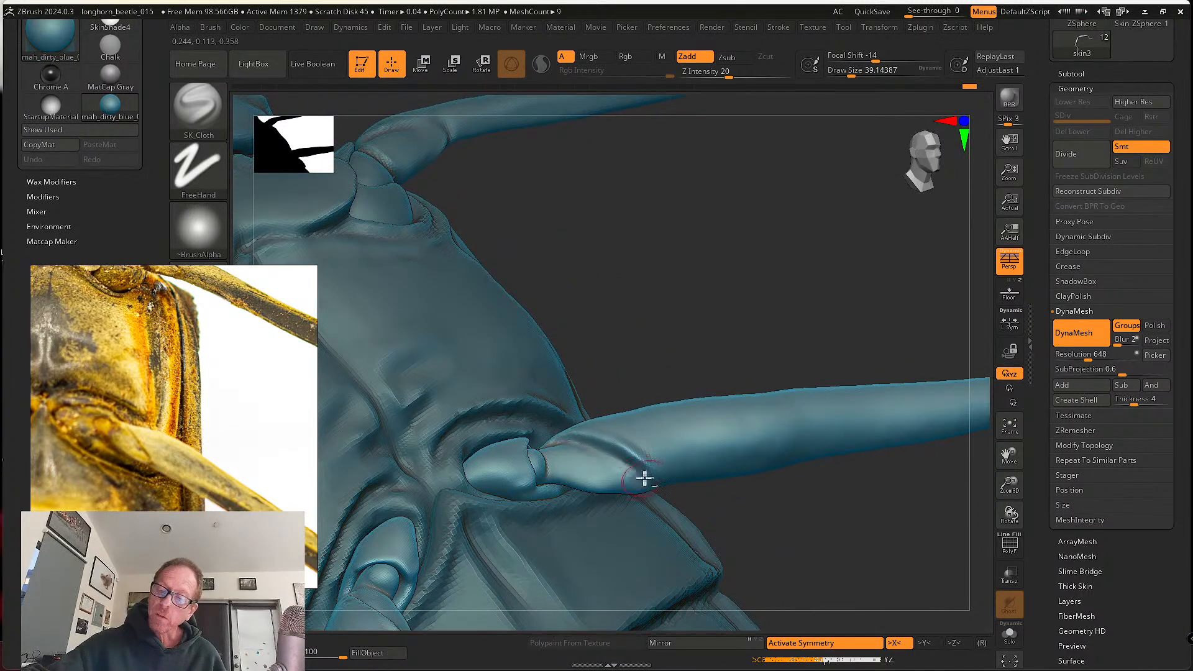
left_click_drag(645, 477, 650, 485, "alt")
right_click_drag(631, 456, 612, 514)
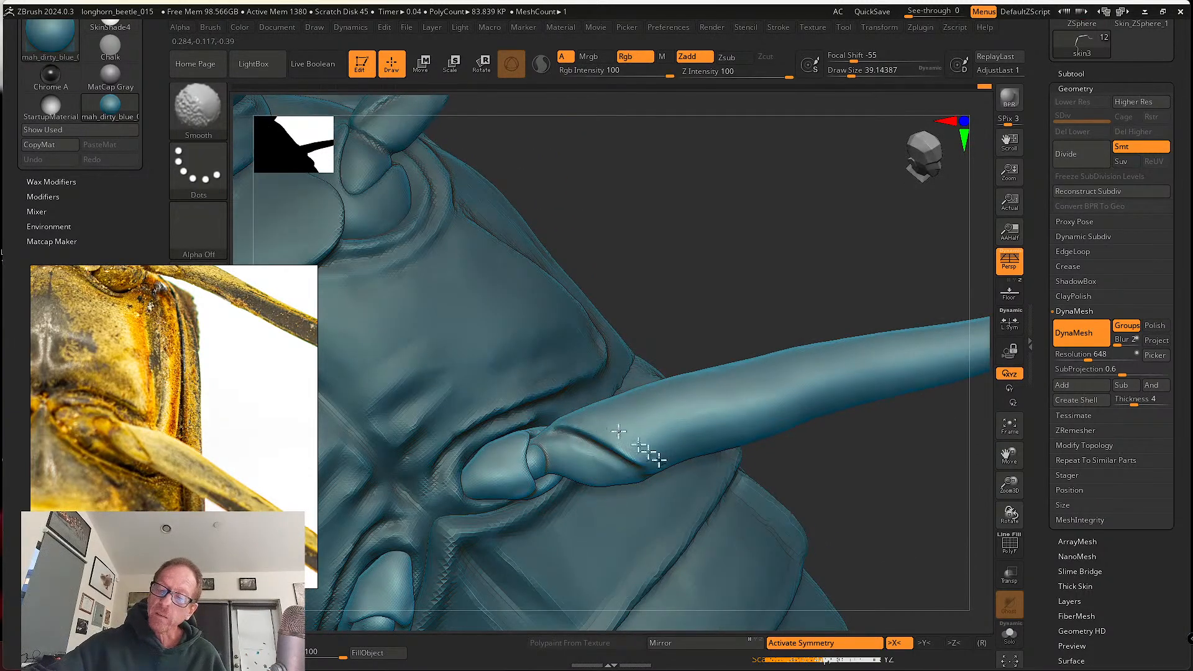
- Smooth along the diagonal crease and recut its groove and the hollow beside it with alternating SK_Cloth strokes
left_click_drag(619, 431, 659, 460, "shift")
right_click_drag(659, 460, 624, 464)
left_click_drag(623, 463, 584, 423, "alt")
mouse_move(588, 453)
right_mouse_down()
mouse_move(582, 438)
mouse_move(560, 458)
mouse_move(607, 474)
mouse_move(597, 440)
mouse_move(576, 458)
mouse_move(578, 421)
right_mouse_up()
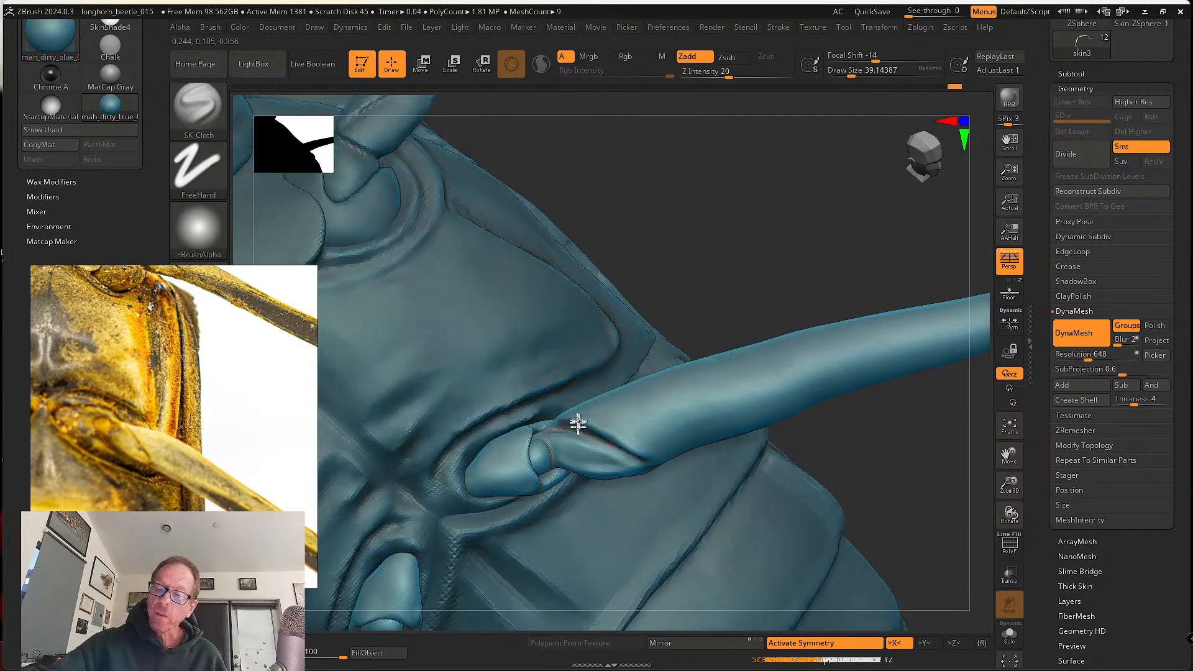
left_click_drag(559, 432, 626, 467, "shift")
right_click_drag(627, 468, 596, 437)
left_click_drag(596, 437, 670, 475)
right_click_drag(659, 474, 591, 434)
- Soften the crease's lower end and sculpt long ridges along the femur toward its tip with SK_Cloth at a draw size of about 27
mouse_move(716, 346)
right_mouse_down("ctrl")
mouse_move(739, 317)
mouse_move(705, 349)
right_mouse_up("ctrl")
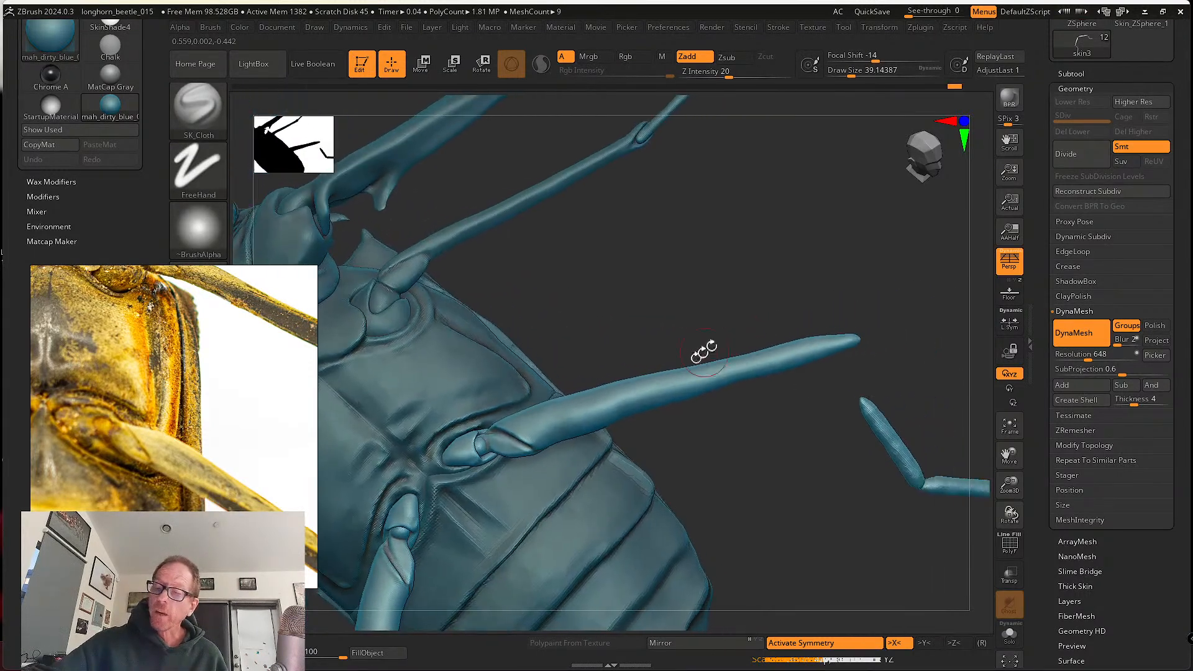
left_click_drag(526, 437, 533, 444, "shift")
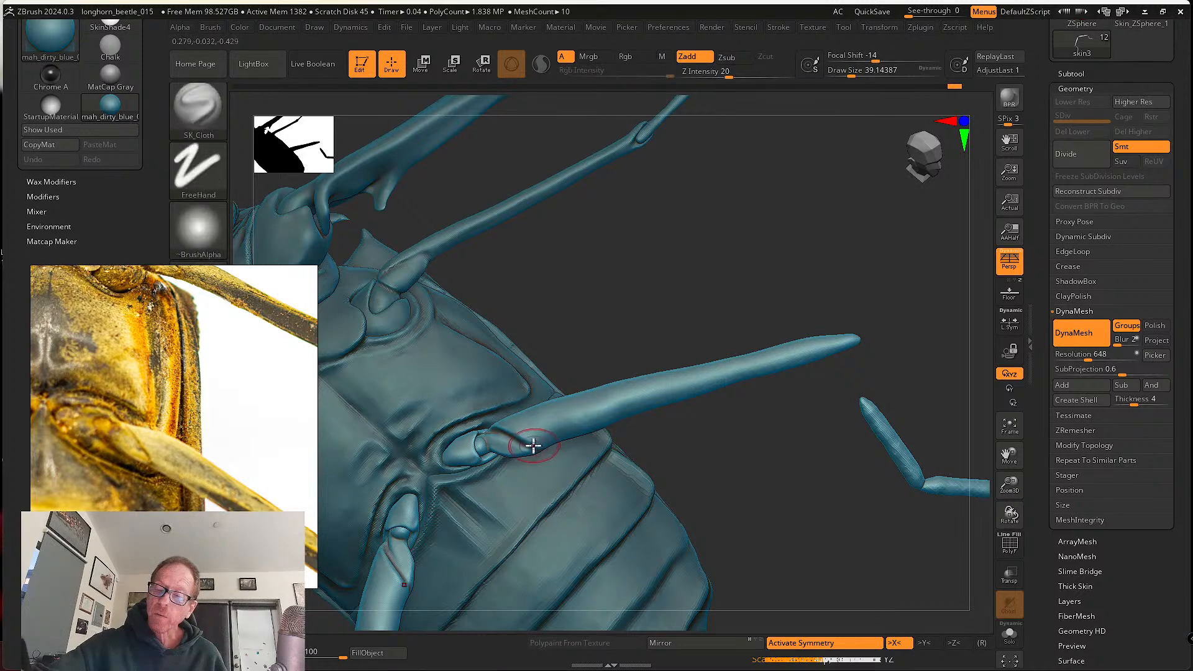
key("s")
left_click(534, 442)
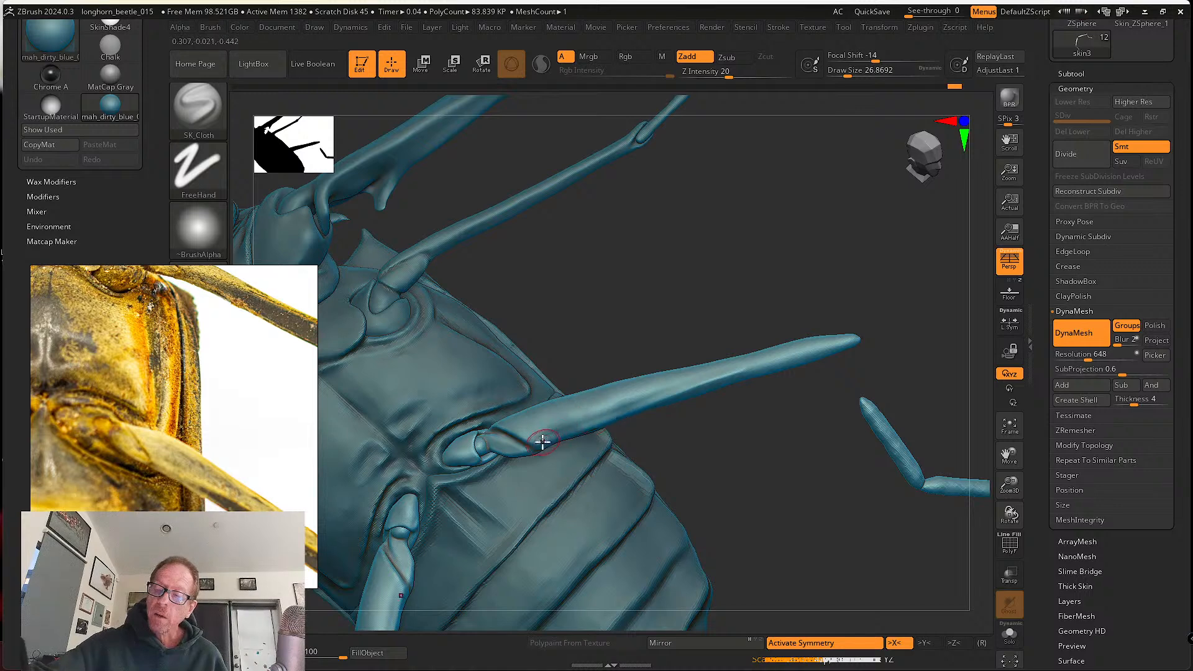
left_click_drag(611, 419, 843, 337)
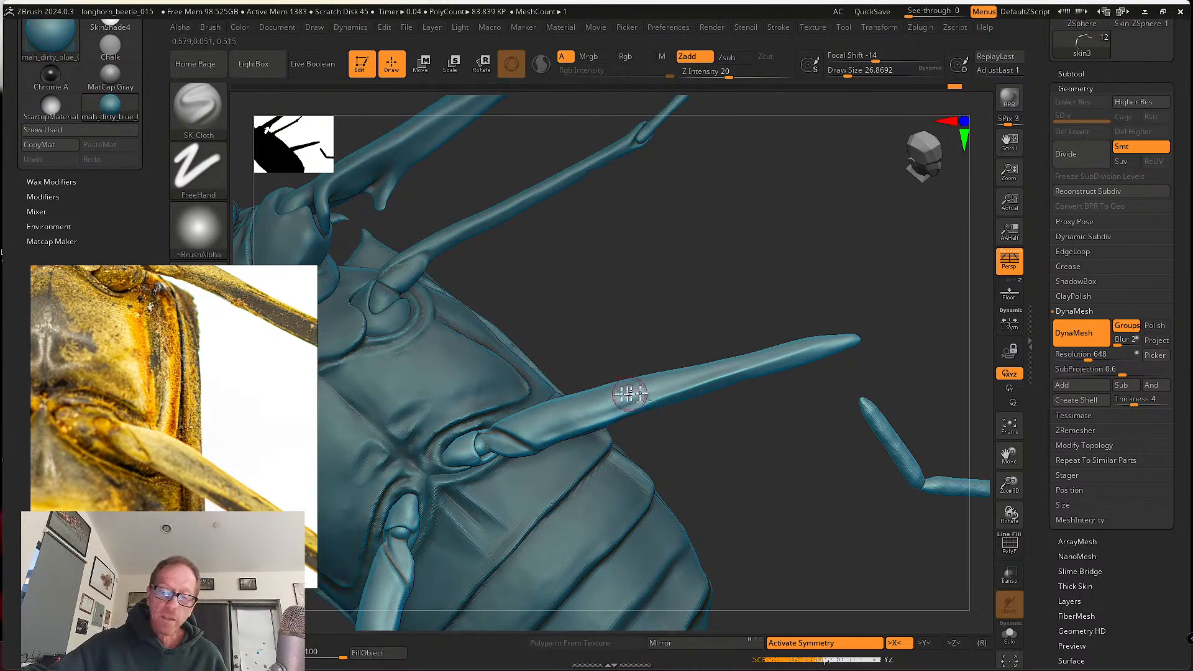
mouse_move(653, 384)
right_mouse_down("alt")
mouse_move(575, 381)
mouse_move(514, 426)
right_mouse_up("alt")
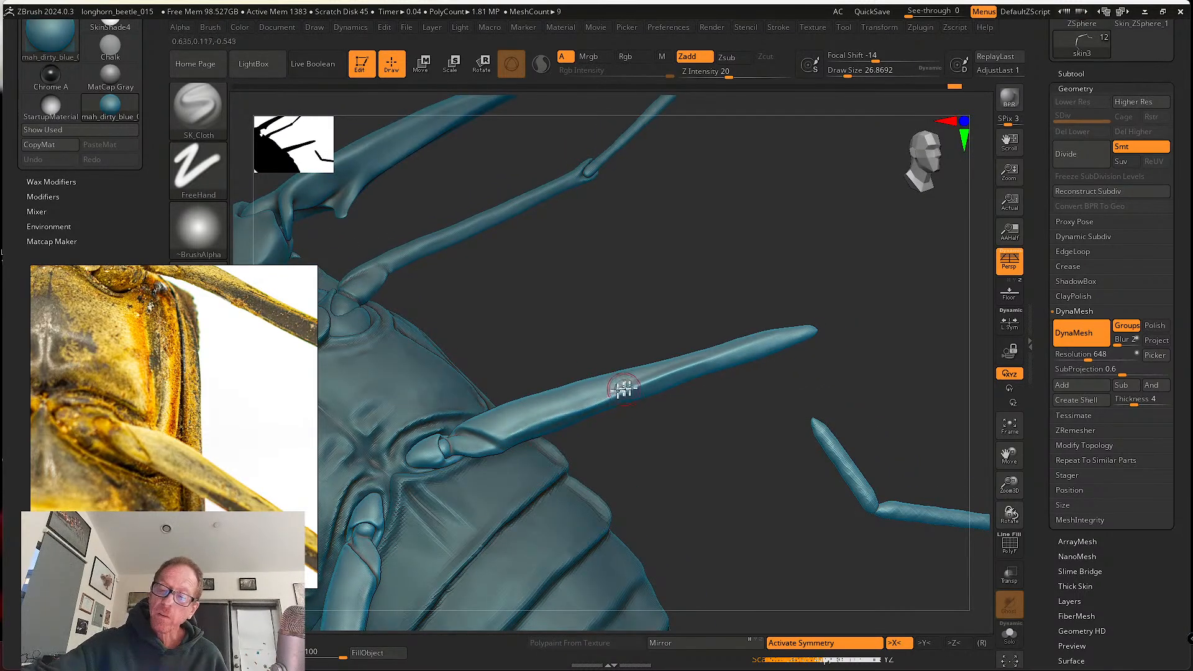
mouse_move(649, 383)
right_mouse_down()
mouse_move(572, 391)
mouse_move(565, 416)
right_mouse_up()
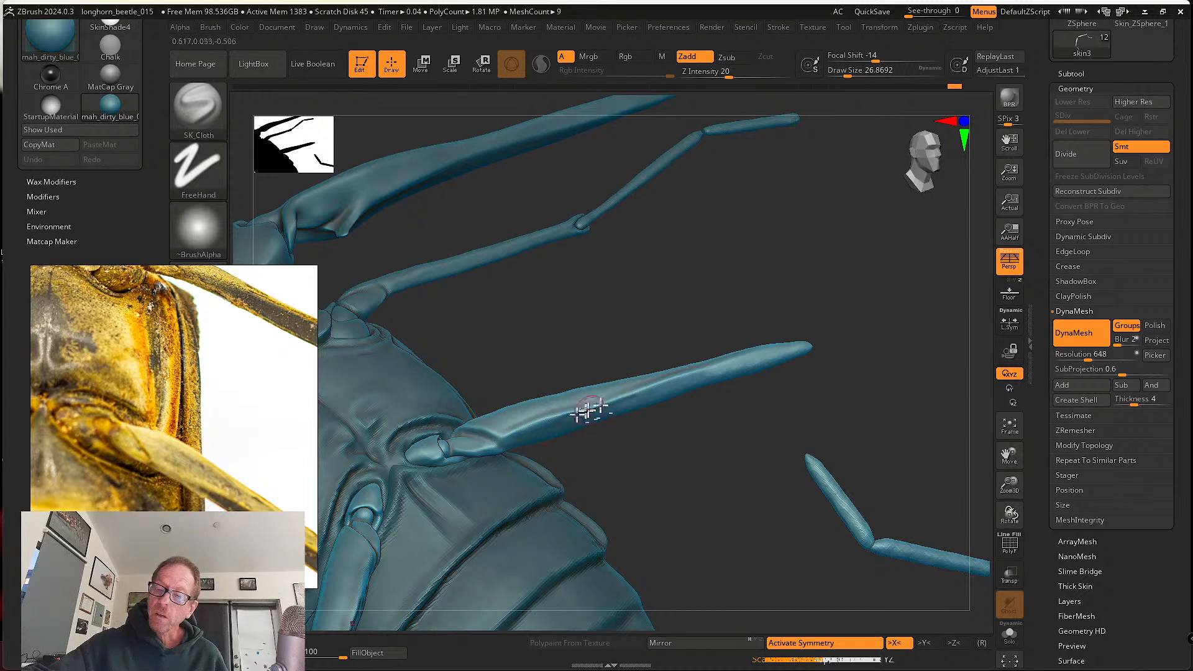
left_click_drag(589, 413, 716, 375)
left_click_drag(657, 398, 781, 355)
mouse_move(781, 354)
right_mouse_down()
mouse_move(684, 418)
mouse_move(519, 435)
mouse_move(581, 452)
right_mouse_up()
- Build up the surface planes along the hind femur, from the crease to the tip, with tw ClayTubes at a draw size of about 41
left_click(200, 113)
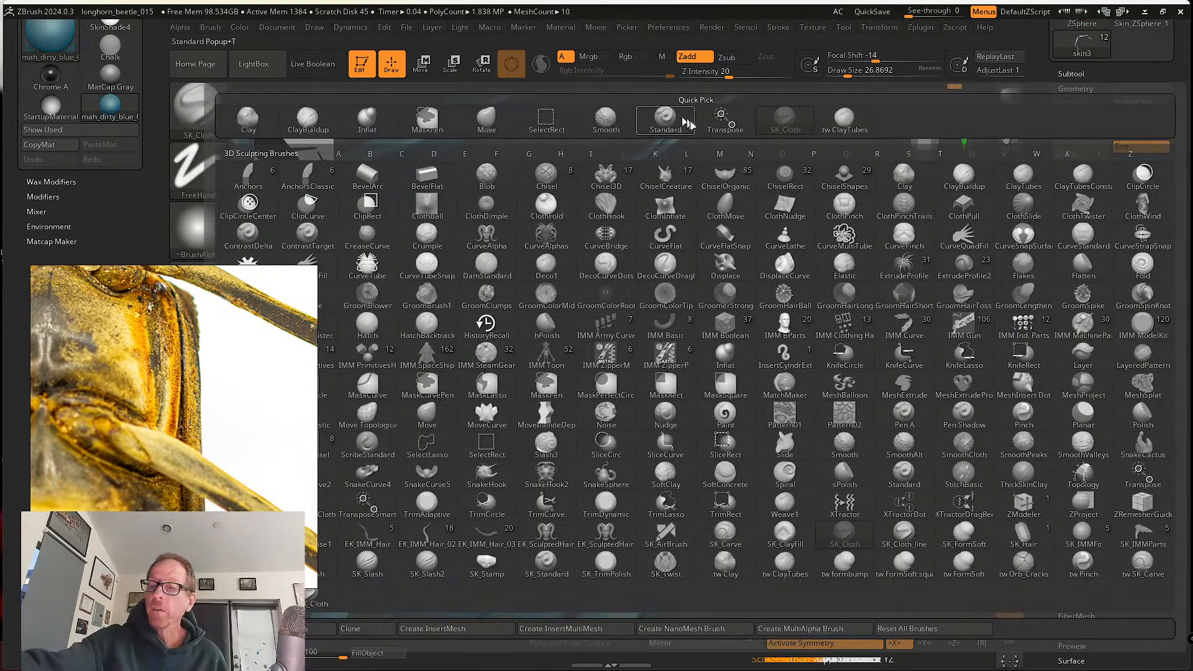
left_click(844, 118)
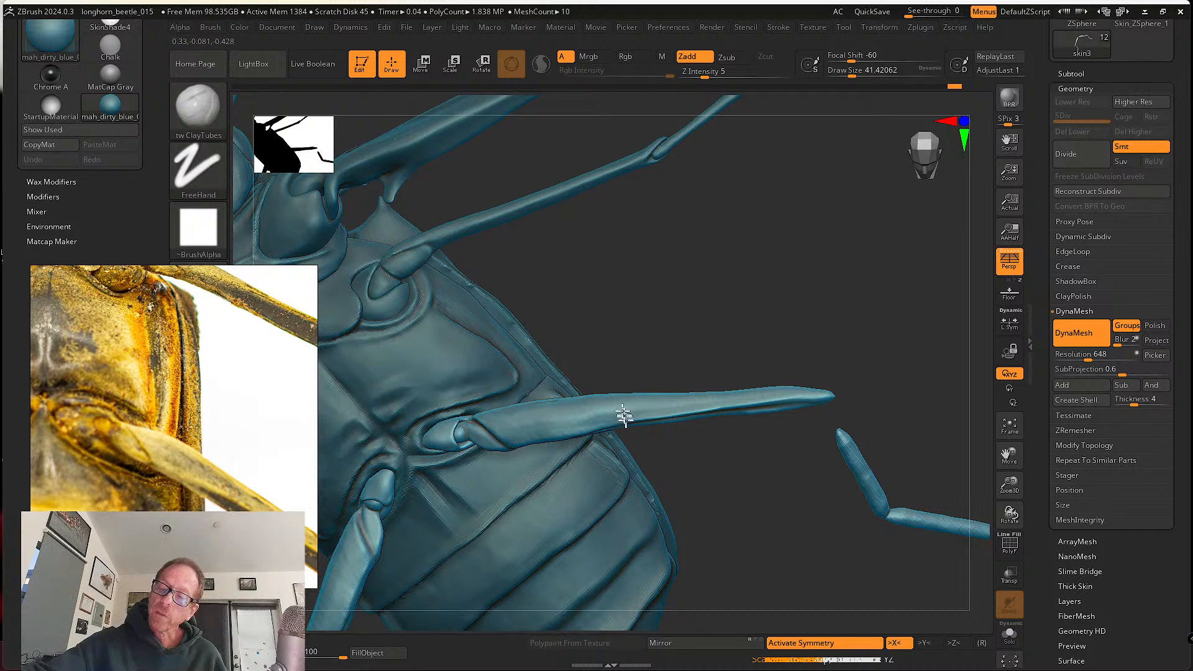
right_click_drag(645, 408, 650, 405)
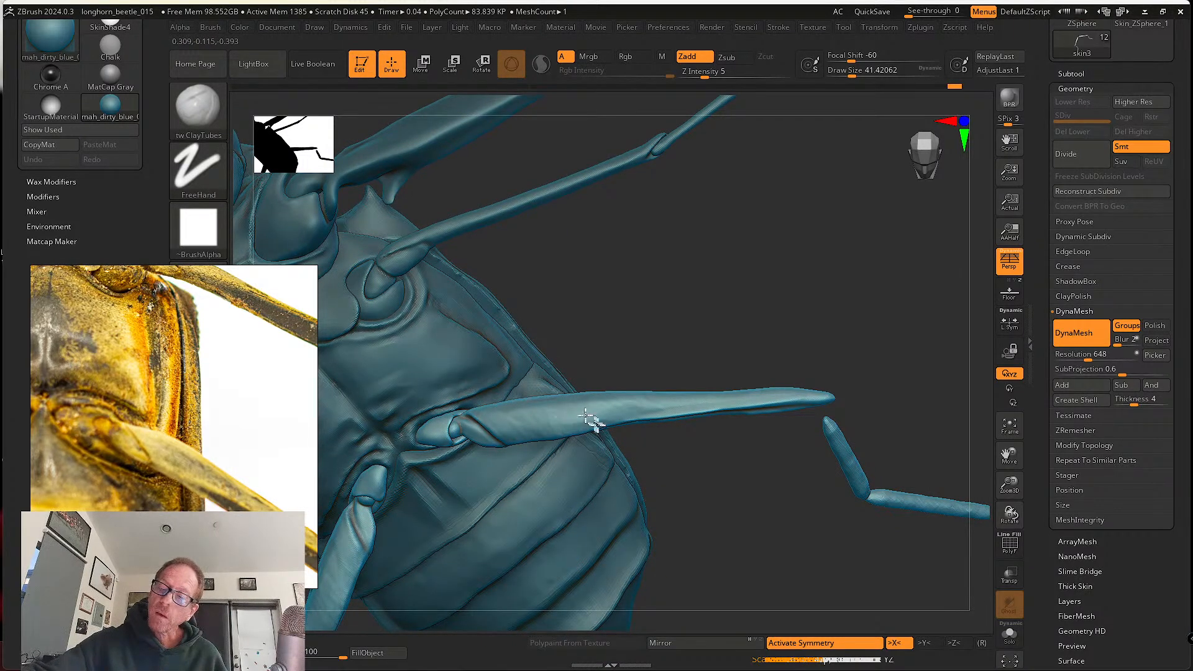
mouse_move(620, 403)
right_mouse_down()
mouse_move(652, 378)
mouse_move(573, 339)
mouse_move(586, 412)
right_mouse_up()
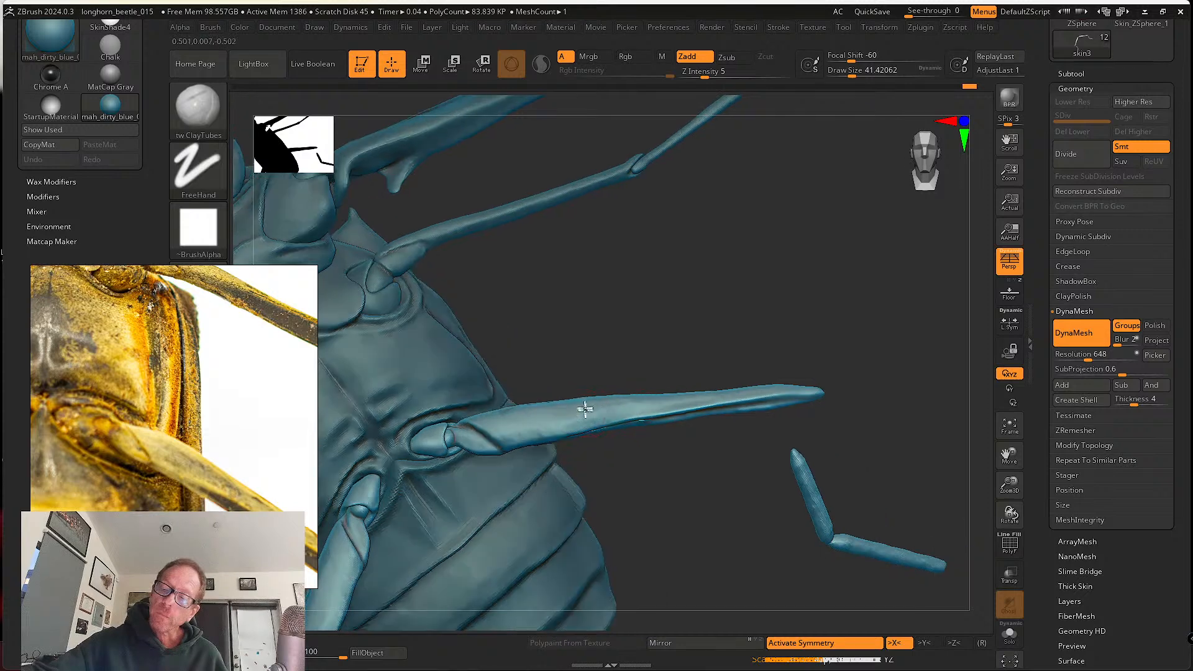
mouse_move(505, 433)
right_mouse_down()
mouse_move(514, 447)
mouse_move(503, 408)
right_mouse_up()
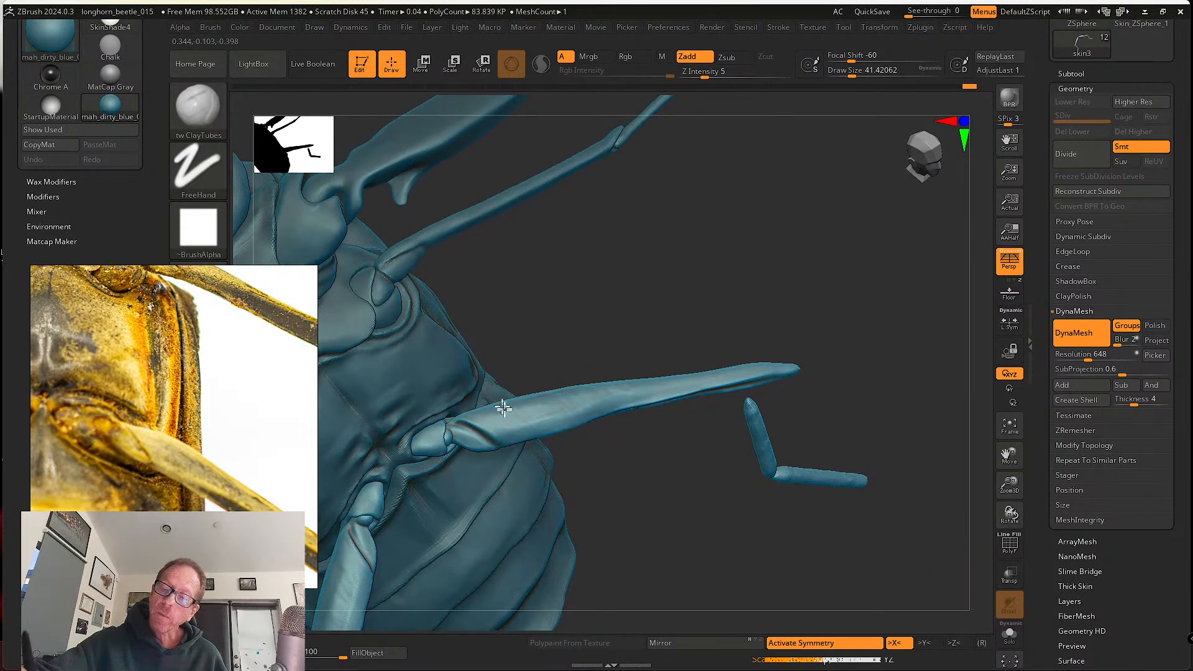
right_click_drag(606, 399, 617, 390)
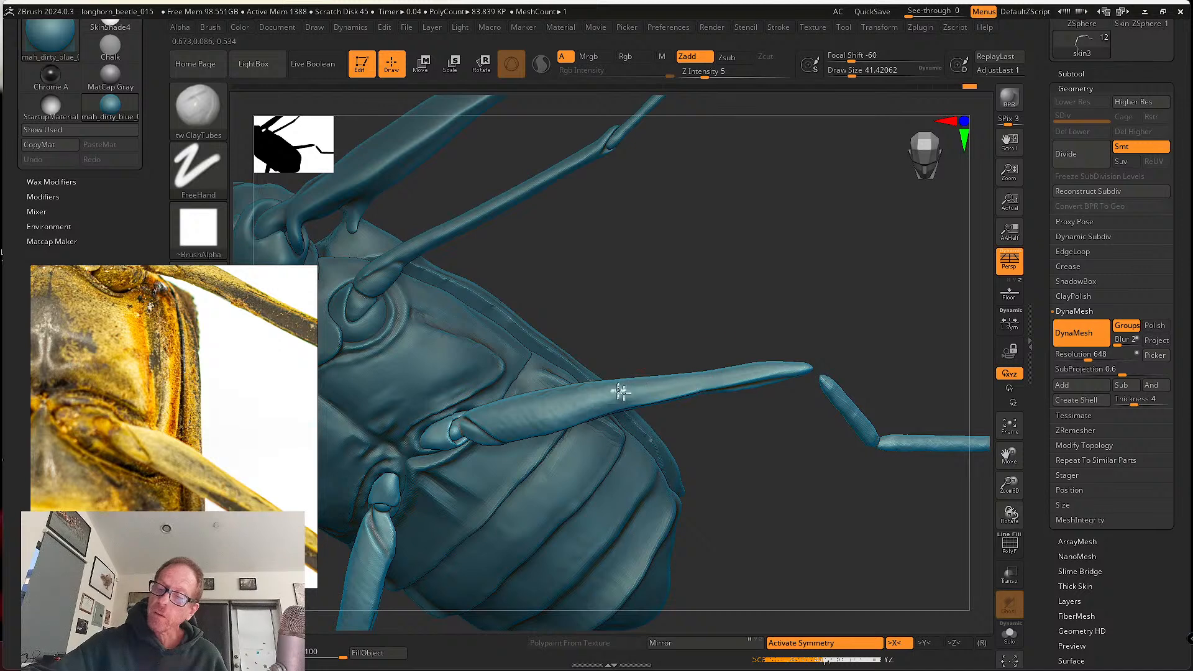
mouse_move(732, 342)
right_mouse_down()
mouse_move(582, 411)
mouse_move(493, 426)
right_mouse_up()
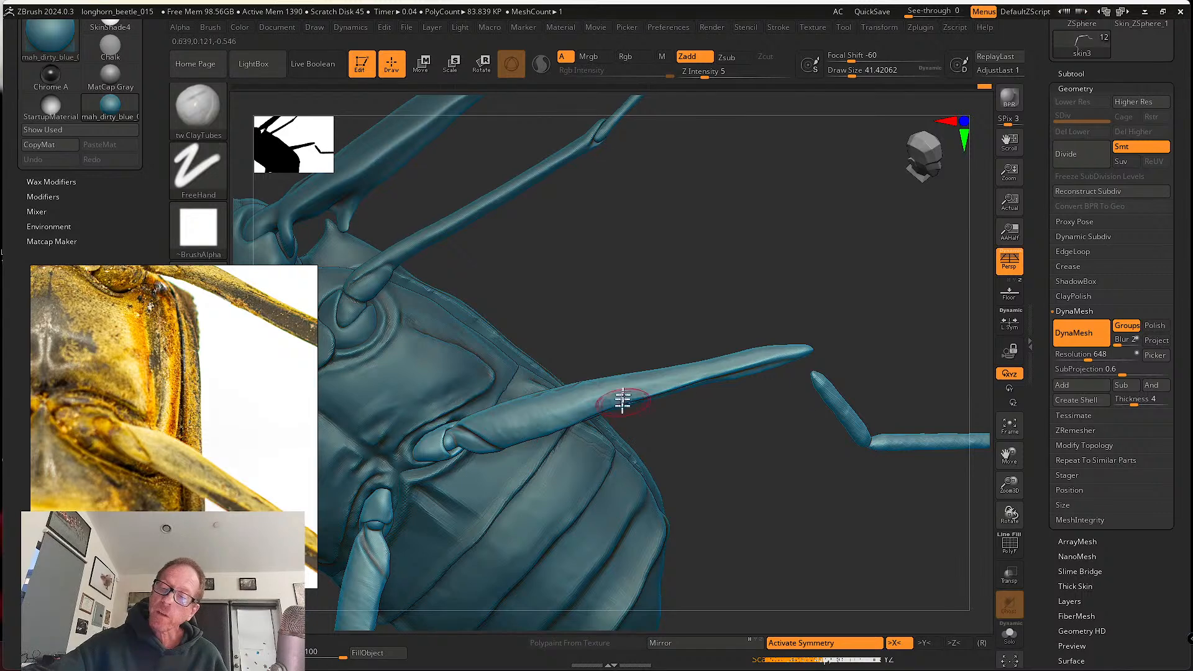
mouse_move(621, 400)
right_mouse_down()
mouse_move(597, 405)
mouse_move(625, 401)
right_mouse_up()
right_click_drag(624, 355, 597, 346)
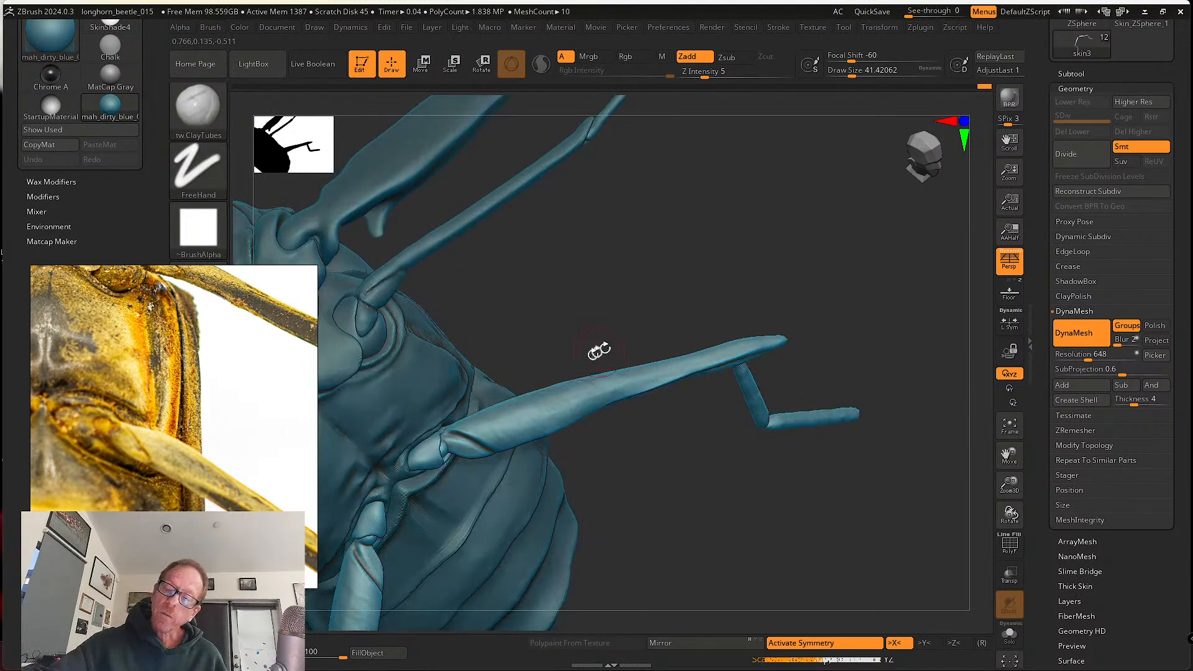
mouse_move(497, 418)
left_mouse_down()
mouse_move(538, 431)
mouse_move(584, 409)
mouse_move(557, 395)
left_mouse_up()
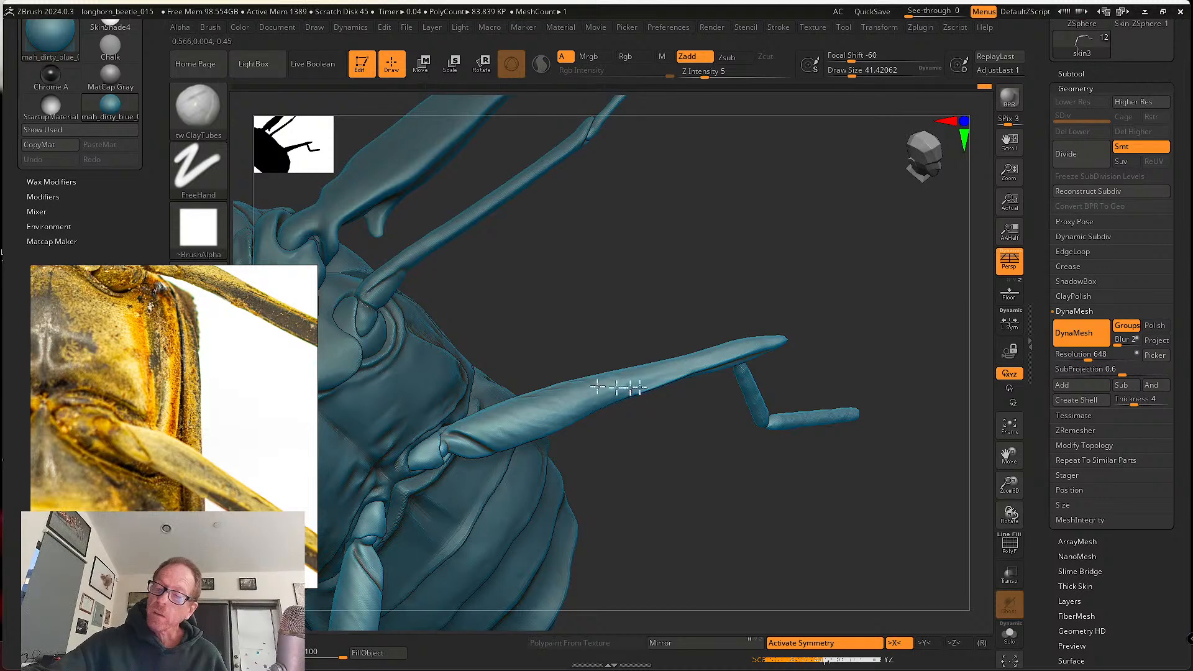
right_click_drag(756, 338, 417, 240)
- Adjust the curve of the femur's outer half with the Move brush at a draw size of about 128
left_click(207, 109)
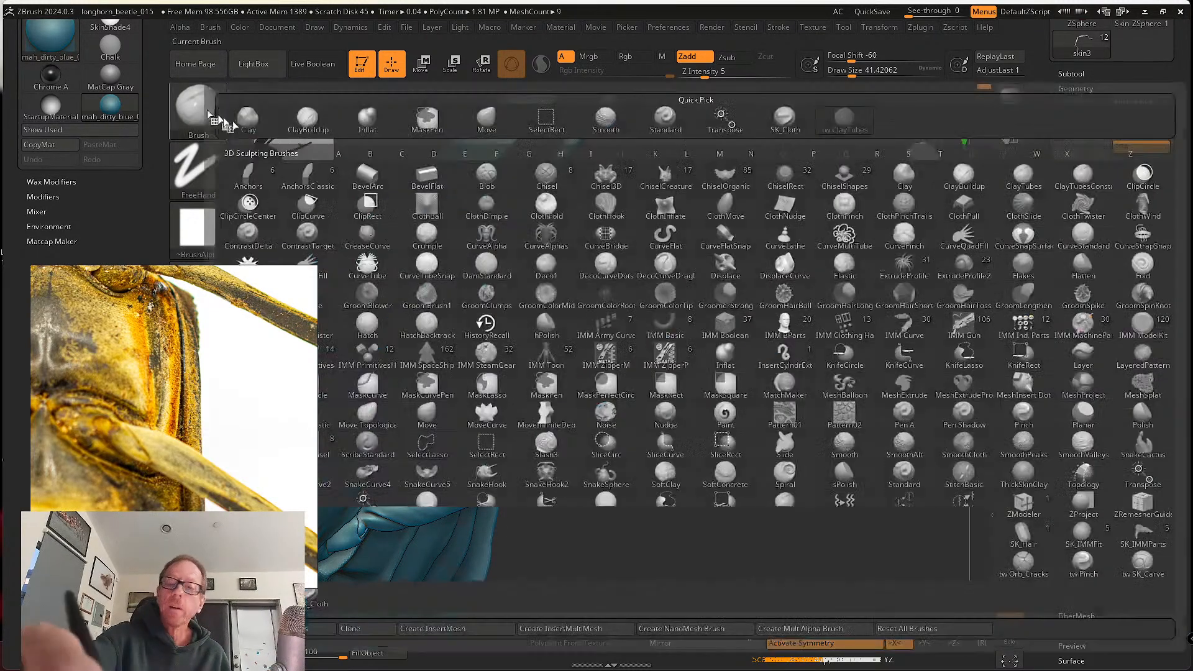
left_click(618, 122)
key("s")
left_click_drag(680, 328, 696, 329)
right_click_drag(696, 328, 687, 325)
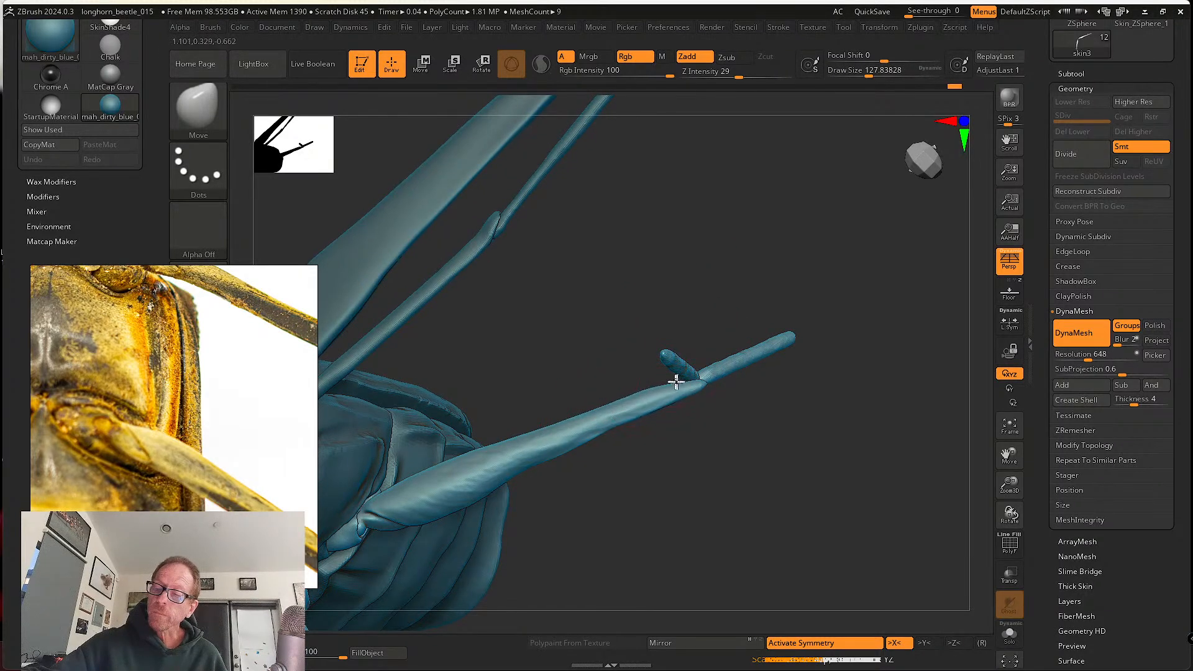
- Refine the femur's side outline and tapered tip with the Move brush at draw sizes of about 74 and 59
key("s")
left_click_drag(578, 454, 573, 456)
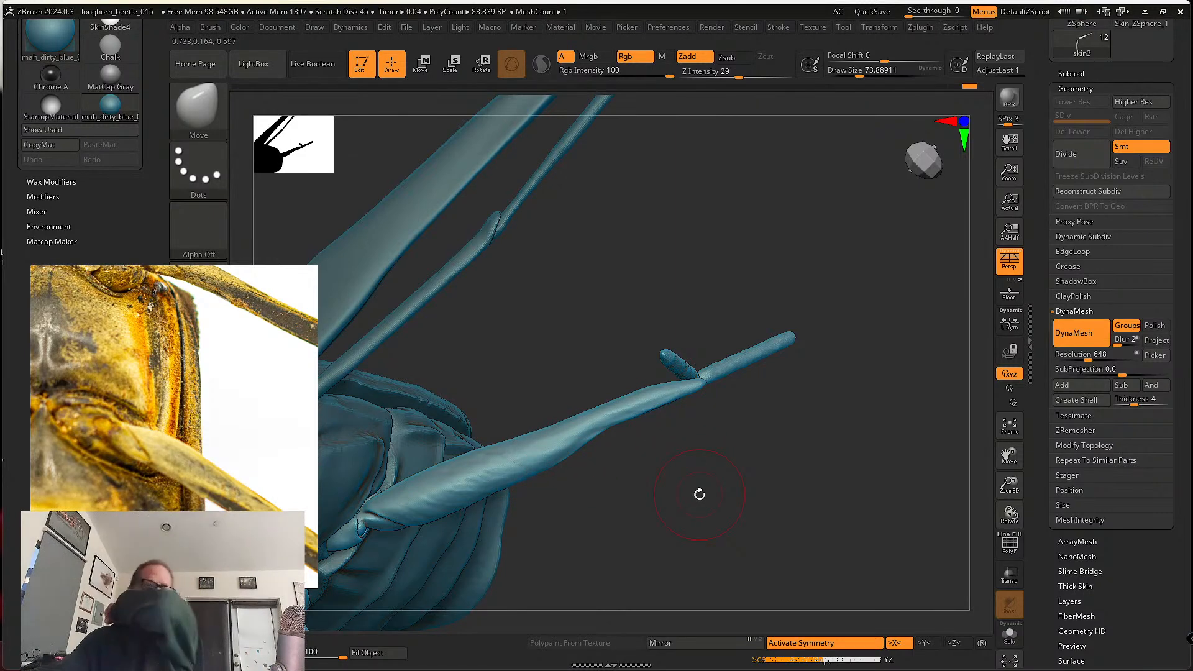
mouse_move(699, 494)
left_mouse_down()
mouse_move(663, 418)
mouse_move(635, 435)
mouse_move(607, 431)
left_mouse_up()
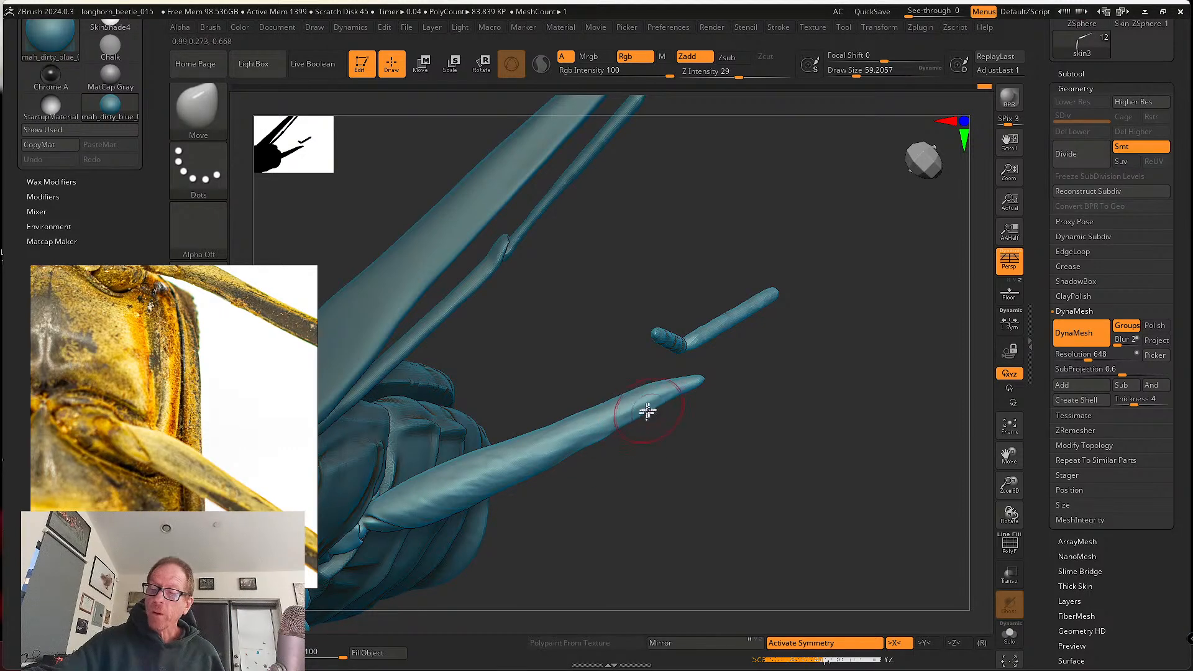
left_click_drag(696, 364, 708, 375)
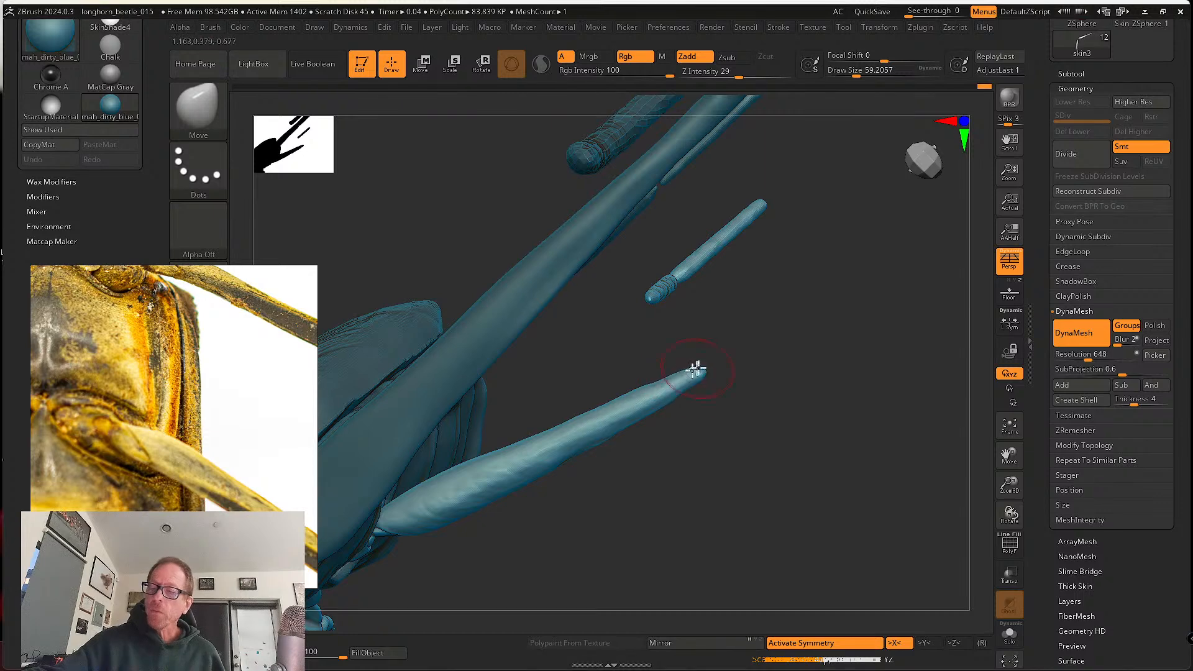
- Nudge the femur's tip and the surface around the crease beside the coxa joint with the Move brush at draw sizes of about 59 and 56
left_click_drag(694, 389, 656, 405)
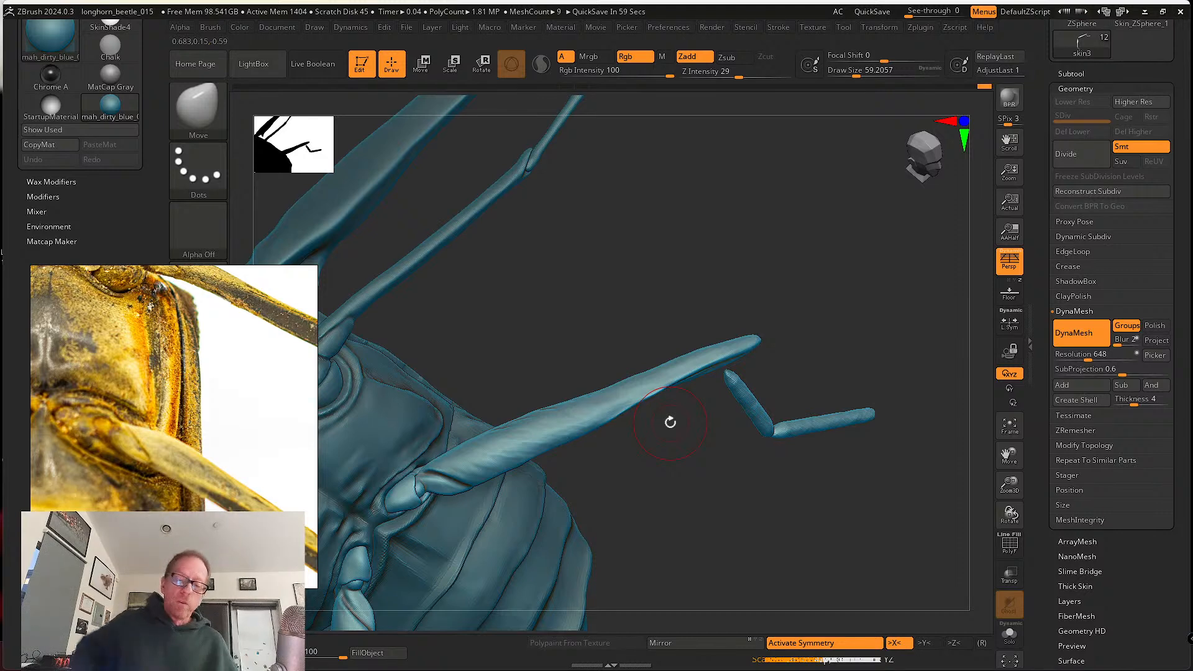
mouse_move(435, 453)
right_mouse_down("ctrl")
mouse_move(498, 495)
mouse_move(490, 471)
mouse_move(439, 471)
right_mouse_up("ctrl")
key("bracketright")
left_click_drag(439, 471, 446, 476)
right_click_drag(446, 475, 496, 458)
key("bracketleft")
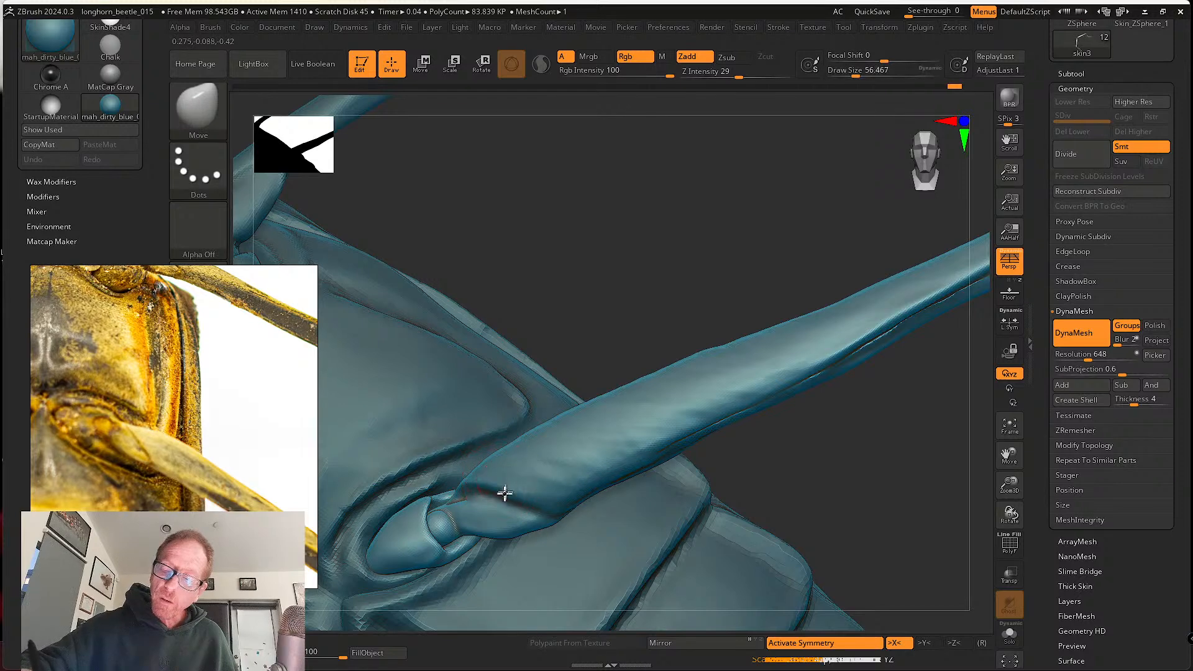
left_click_drag(472, 484, 483, 493)
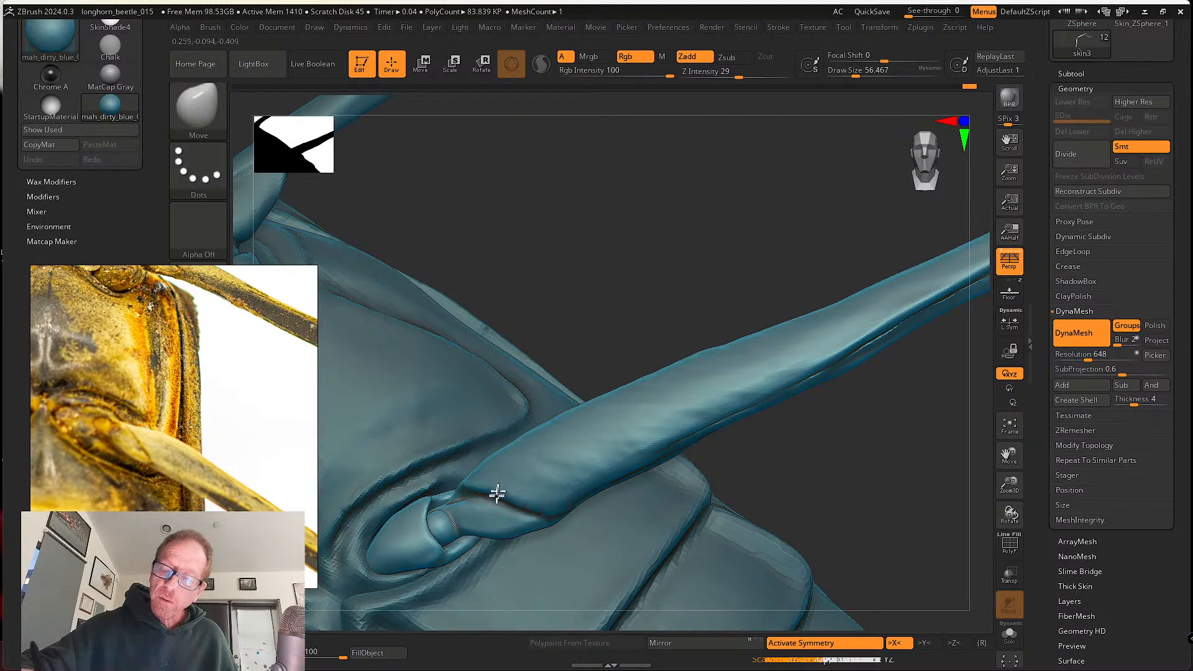
right_click_drag(535, 496, 474, 483)
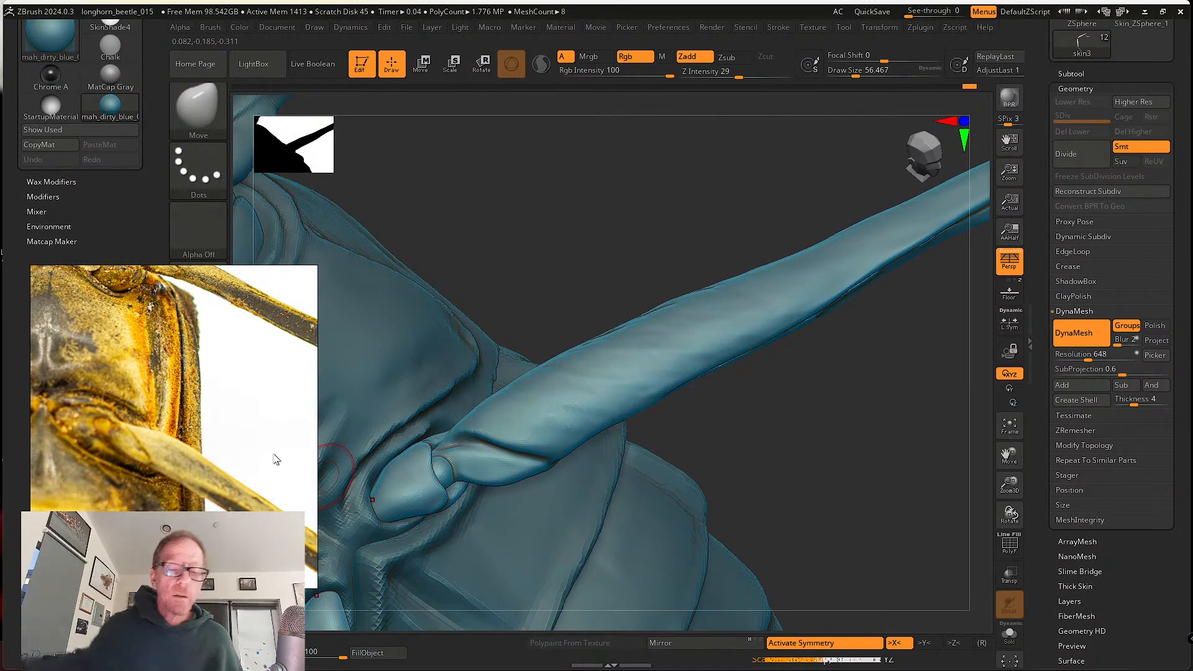
- Mask the small joint segment between the ball joint and the femur's diagonal crease with MaskPen at a draw size of about 39
scroll(133, 458, "up", 4)
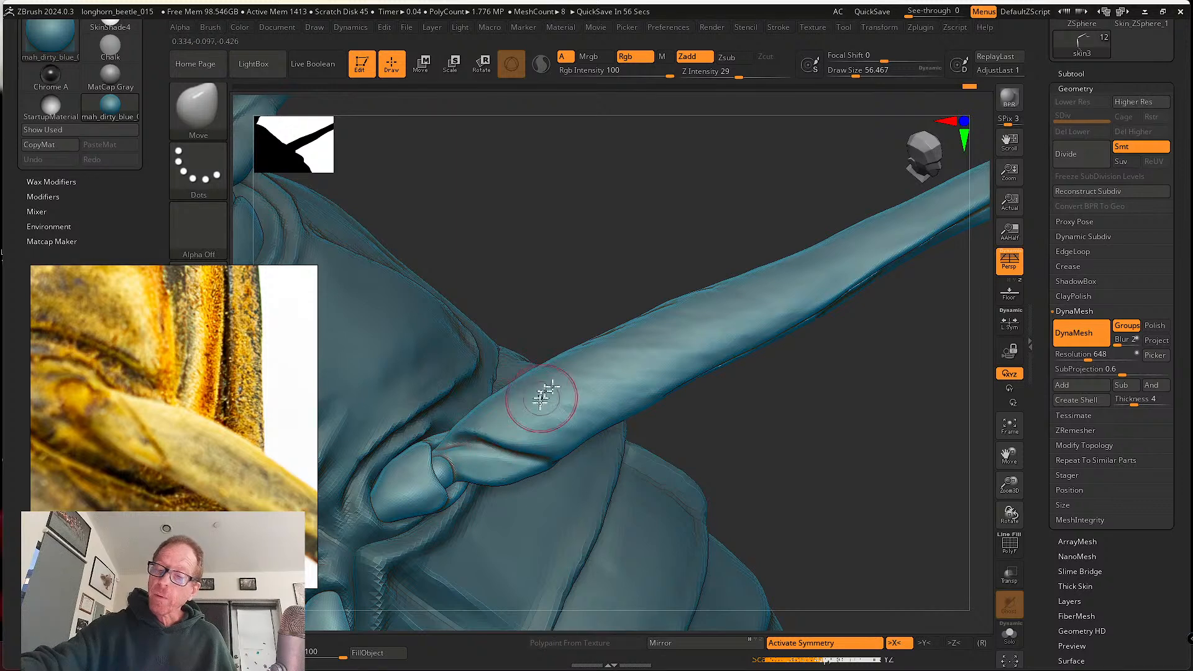
right_click_drag(587, 395, 550, 386, "ctrl")
mouse_move(599, 448)
right_mouse_down()
mouse_move(559, 420)
mouse_move(528, 458)
mouse_move(532, 435)
right_mouse_up()
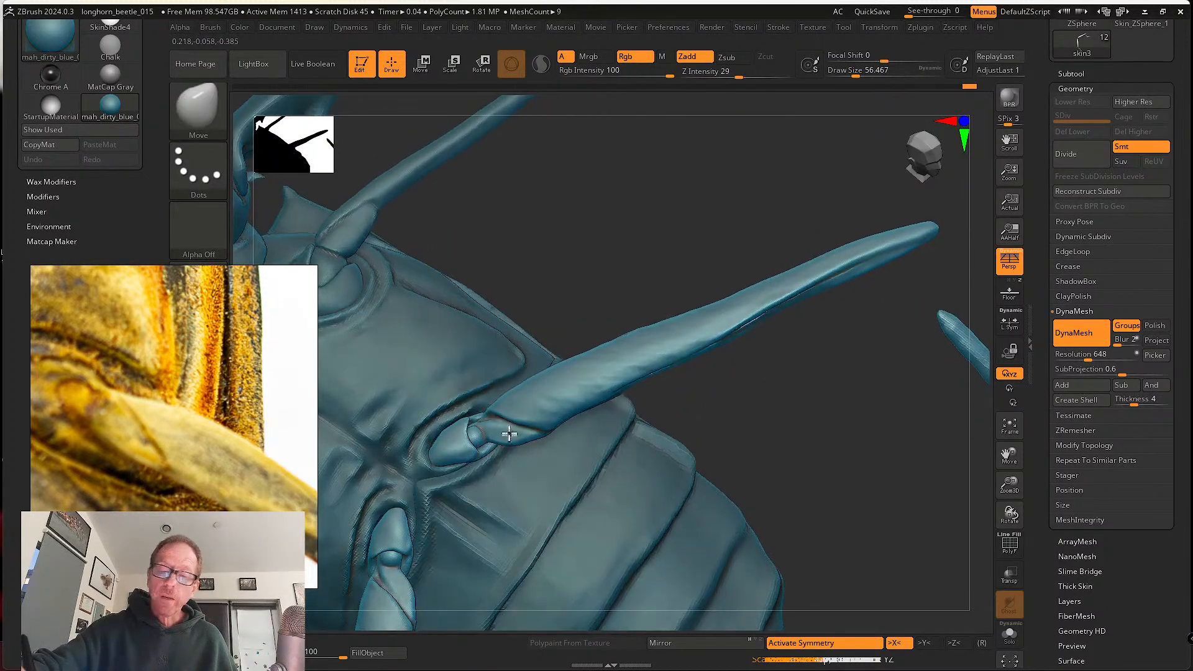
key("ctrl+shift")
mouse_move(607, 421)
right_mouse_down()
mouse_move(632, 394)
mouse_move(621, 367)
right_mouse_up()
left_click(1013, 542)
mouse_move(508, 438)
right_mouse_down("ctrl")
mouse_move(515, 465)
mouse_move(499, 410)
right_mouse_up("ctrl")
key("s")
key("ctrl")
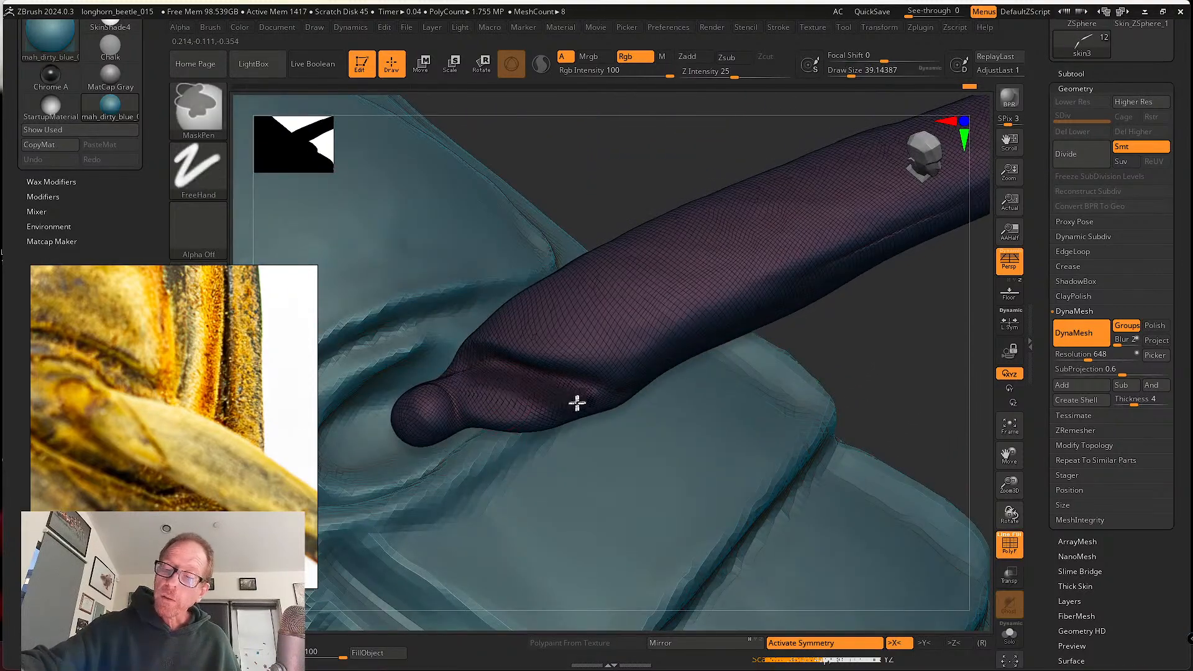
left_click_drag(434, 393, 423, 443, "ctrl")
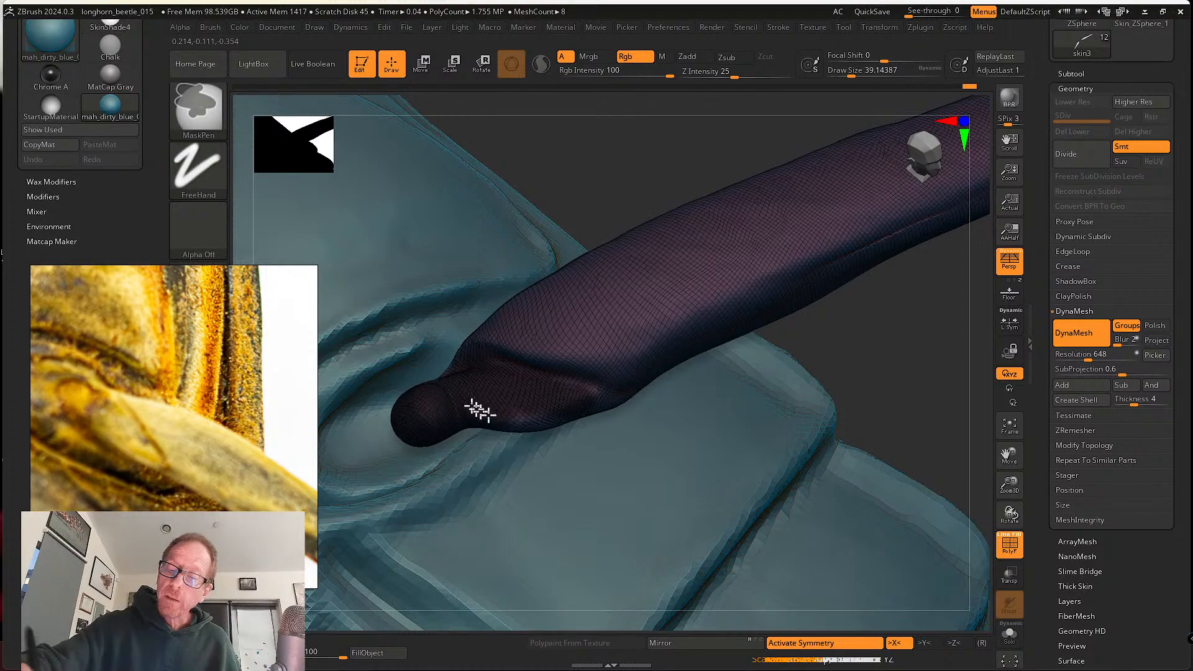
left_click_drag(571, 418, 551, 386, "ctrl")
mouse_move(497, 397)
right_mouse_down()
mouse_move(488, 460)
mouse_move(468, 354)
mouse_move(577, 387)
right_mouse_up()
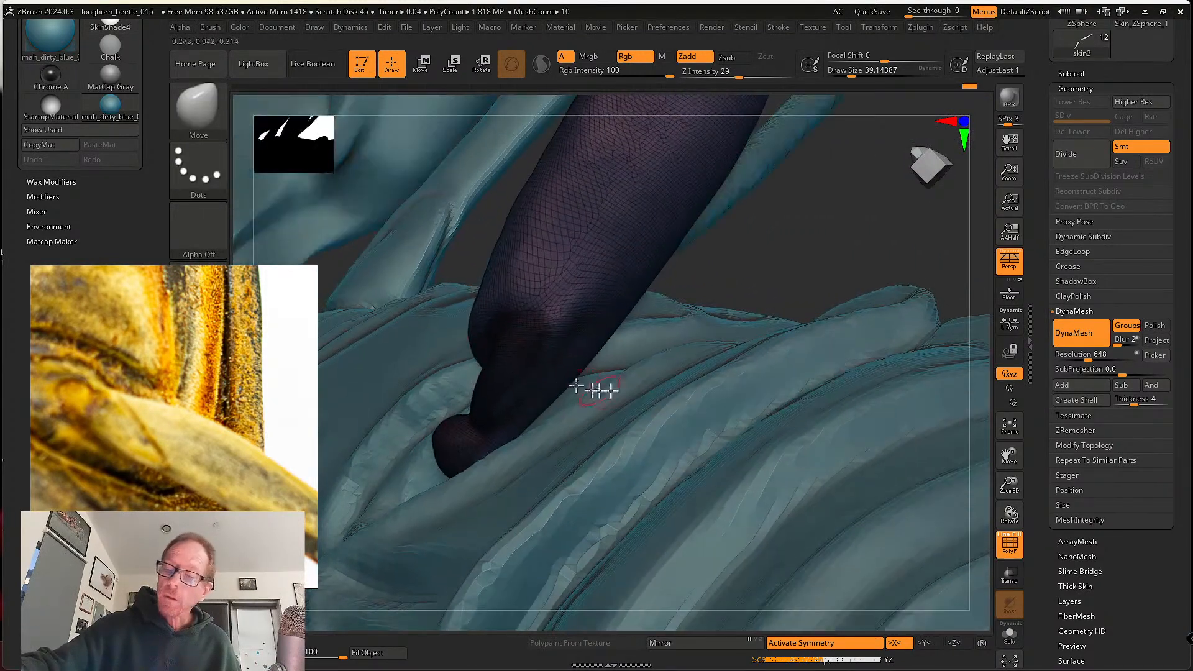
- Solo the leg subtool and extend the mask around the back and underside of the joint segment
left_click(1009, 634)
mouse_move(906, 546)
right_mouse_down()
mouse_move(733, 367)
mouse_move(498, 400)
mouse_move(567, 394)
mouse_move(470, 388)
mouse_move(528, 461)
right_mouse_up()
key("ctrl")
left_click(472, 409, "ctrl")
mouse_move(612, 460)
right_mouse_down()
mouse_move(562, 428)
mouse_move(506, 418)
right_mouse_up()
key("ctrl")
right_click_drag(570, 473, 546, 426)
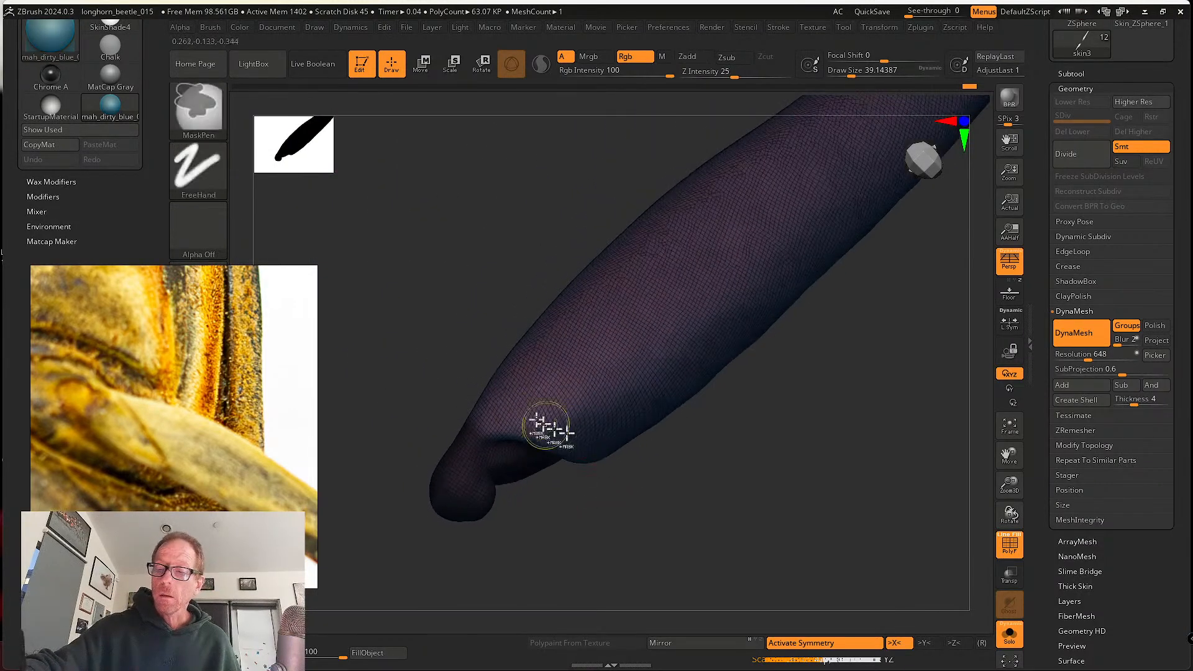
mouse_move(591, 532)
right_mouse_down()
mouse_move(551, 471)
mouse_move(712, 438)
right_mouse_up()
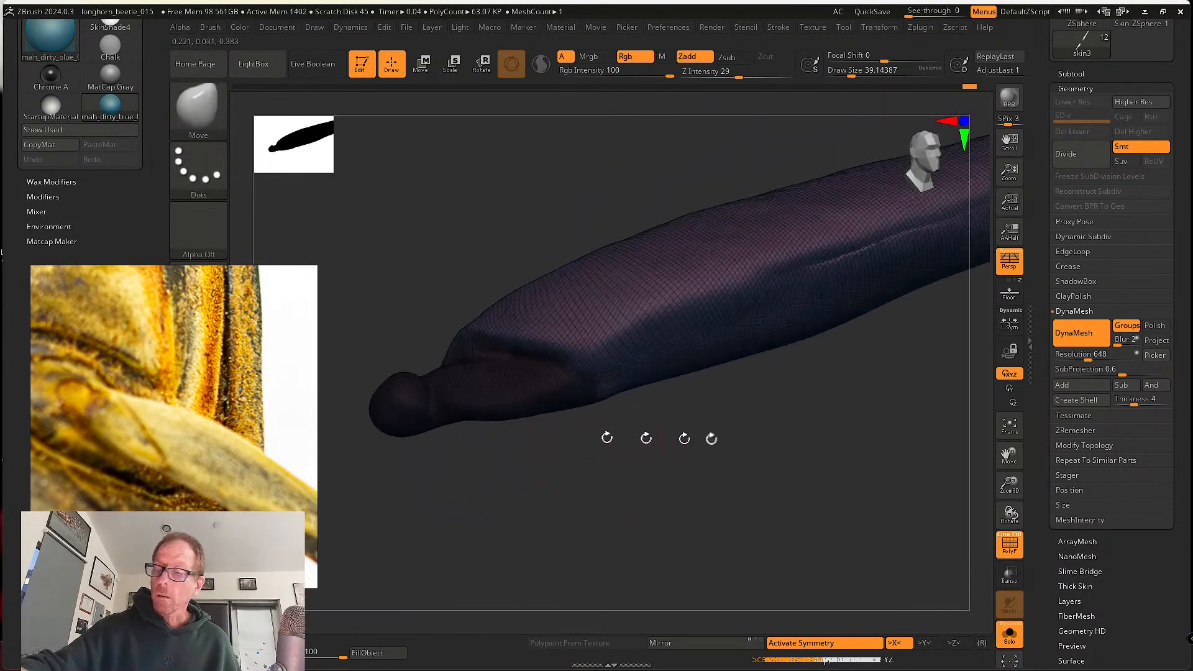
- Clean up the mask's edge along the diagonal crease, unmasking the femur side and evening the border on the underside
left_click(1009, 544)
mouse_move(719, 514)
right_mouse_down()
mouse_move(674, 458)
mouse_move(539, 346)
right_mouse_up()
key("ctrl")
left_click_drag(539, 343, 629, 359, "ctrl+alt")
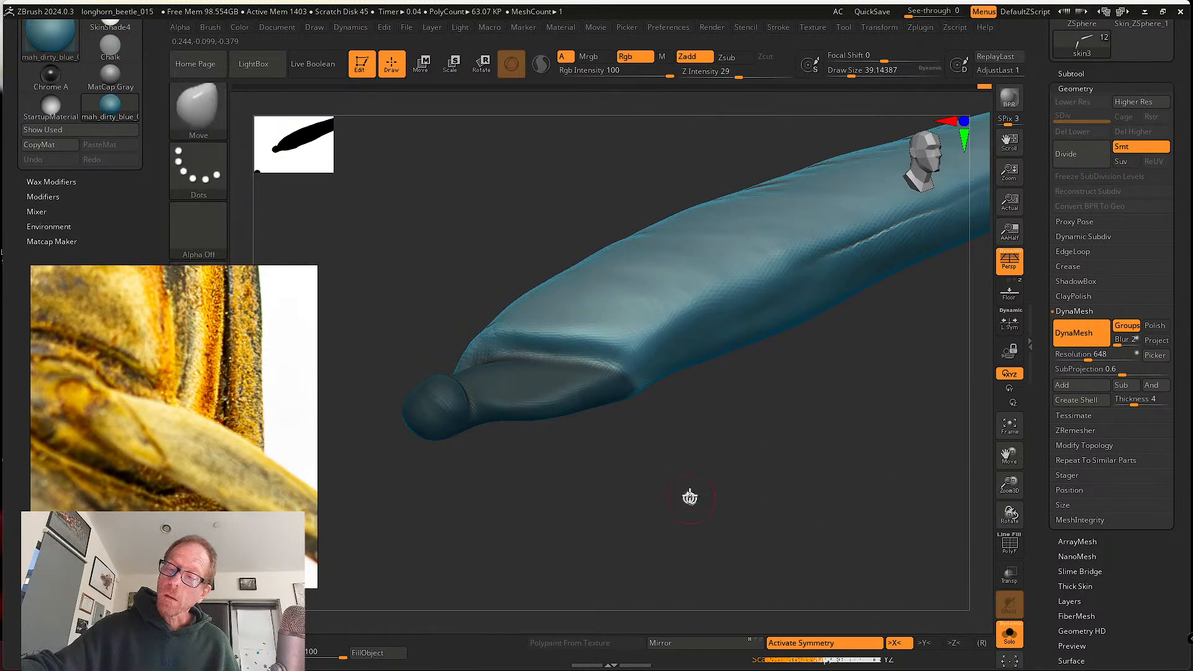
mouse_move(688, 497)
right_mouse_down()
mouse_move(674, 391)
mouse_move(525, 404)
right_mouse_up()
key("ctrl")
right_click_drag(646, 338, 576, 342)
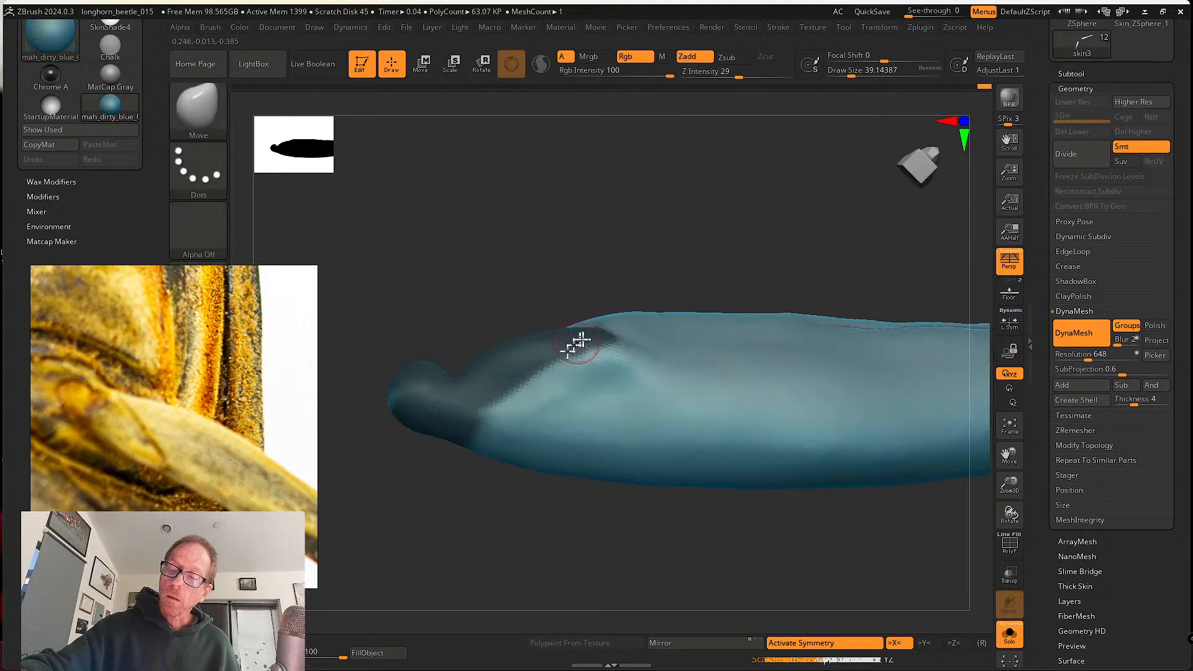
key("ctrl")
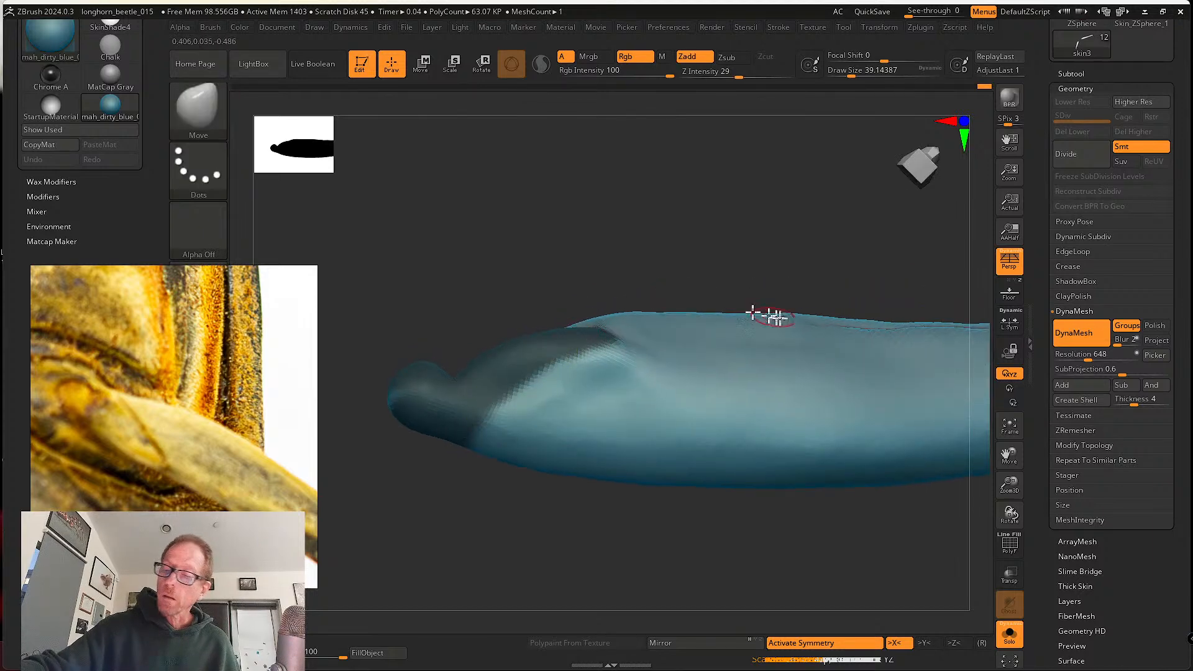
- Turn the masked joint segment into its own polygroup
left_click(1009, 544)
left_click(1009, 544)
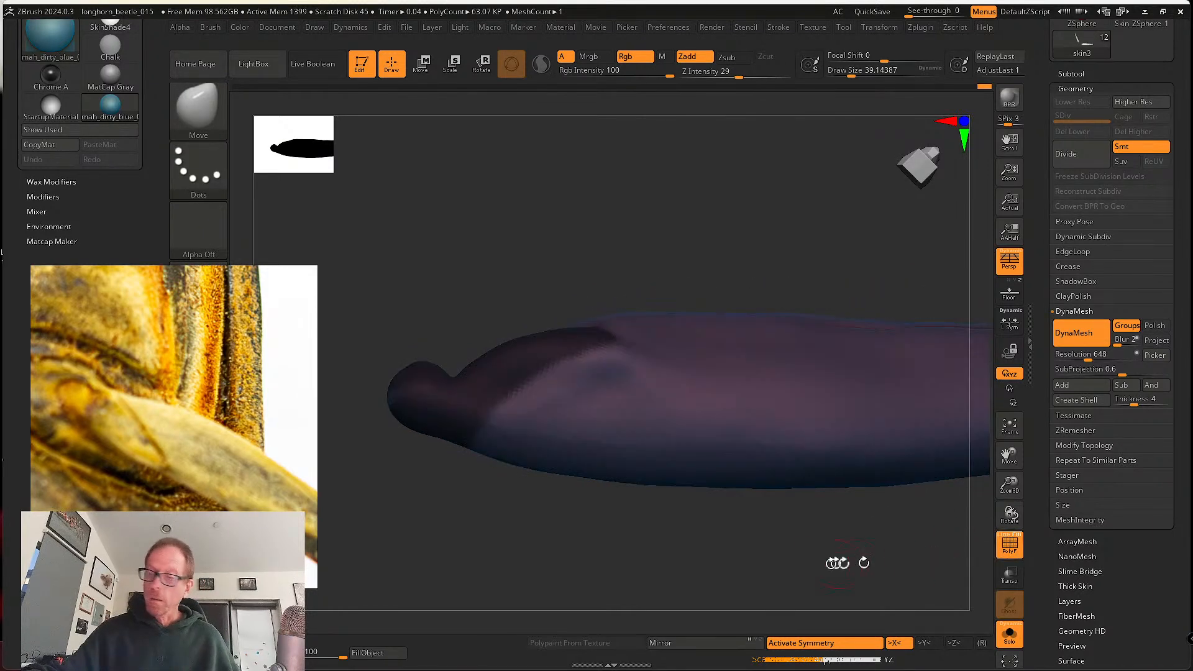
key("ctrl")
left_click(816, 573, "ctrl")
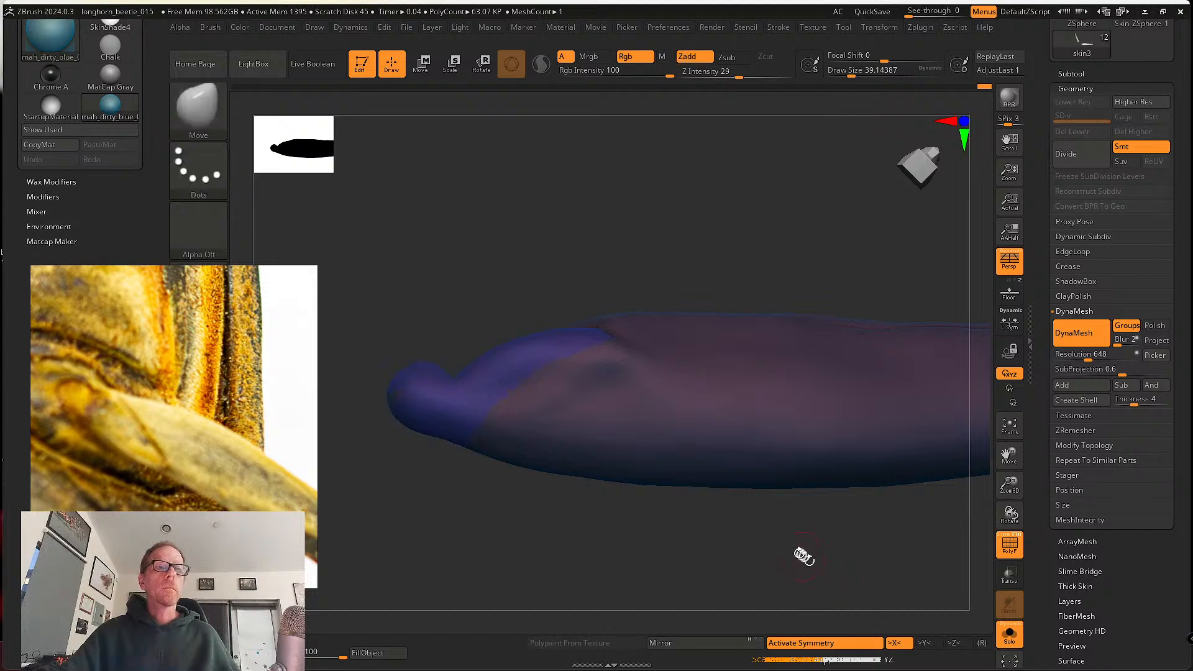
- Hide the joint segment's polygroup, make the remaining visible femur a single polygroup, and show the whole mesh again
mouse_move(767, 558)
left_mouse_down()
mouse_move(740, 614)
mouse_move(703, 515)
mouse_move(702, 555)
mouse_move(619, 527)
left_mouse_up()
double_click(557, 461, "ctrl+shift")
mouse_move(692, 573)
left_mouse_down()
mouse_move(719, 565)
mouse_move(676, 572)
left_mouse_up()
key("ctrl+shift")
mouse_move(408, 454)
left_mouse_down("ctrl+shift")
mouse_move(458, 453)
mouse_move(446, 413)
left_mouse_up("ctrl+shift")
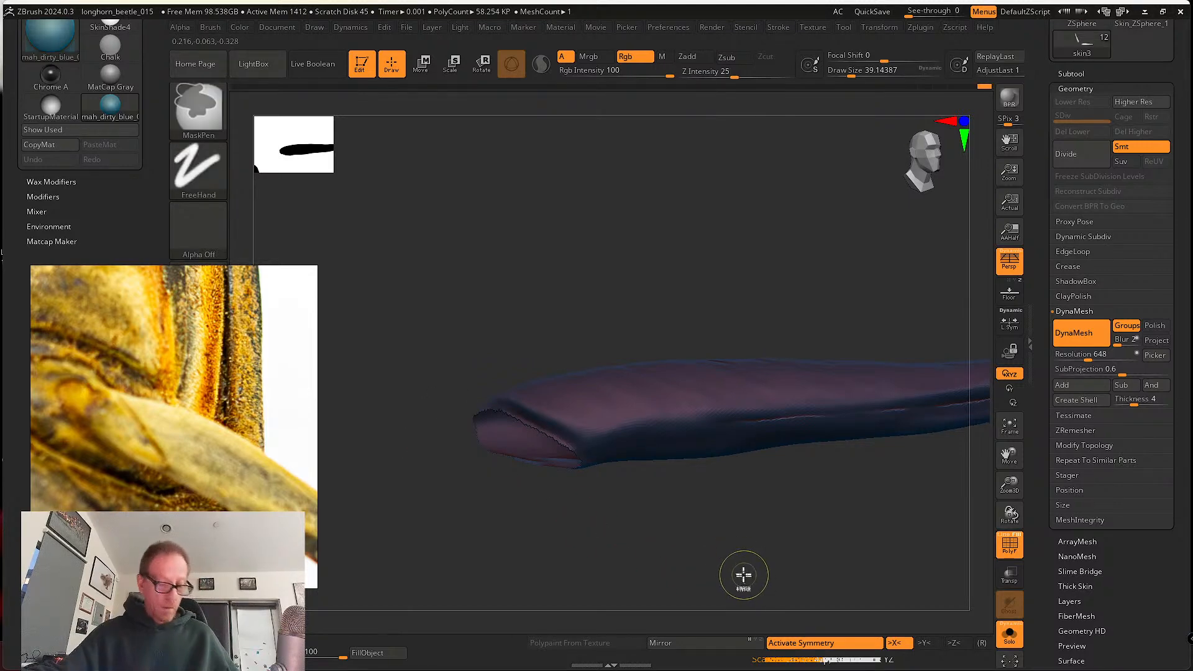
key("ctrl+w")
left_click(739, 548, "ctrl+shift")
left_click_drag(736, 544, 769, 548)
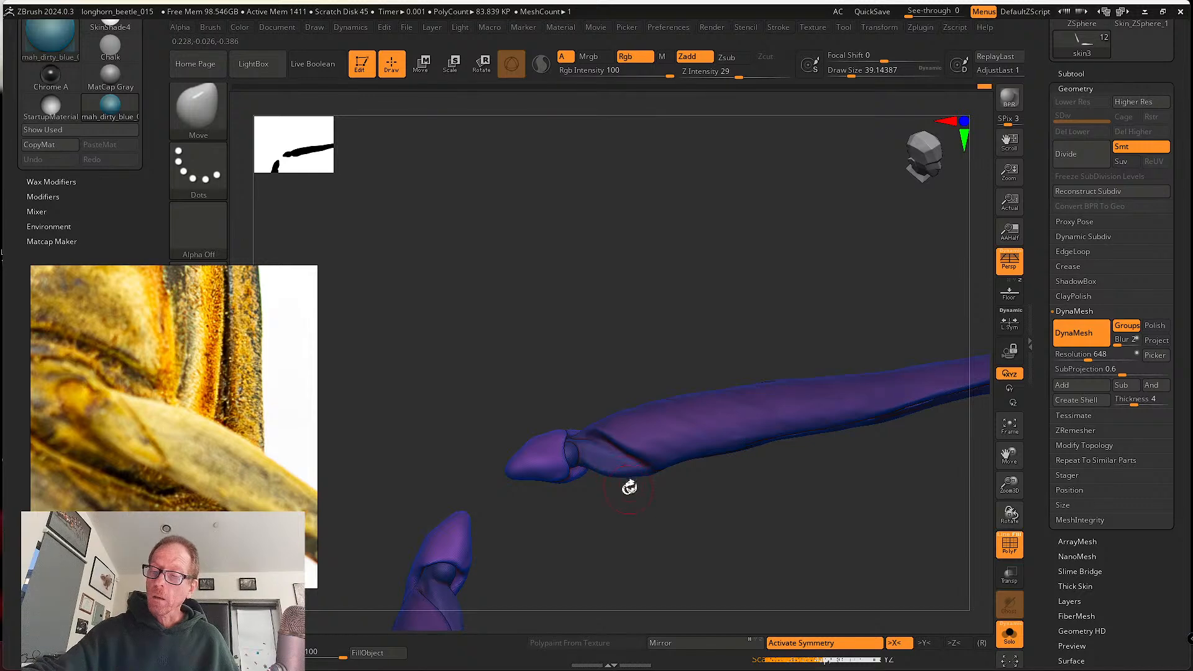
- Isolate the joint segments by hiding the coxae, femurs and lower leg segments, and restore the whole mesh's visibility
left_click(534, 458, "ctrl+shift")
left_click(549, 450, "ctrl+shift")
left_click(684, 426, "ctrl+shift")
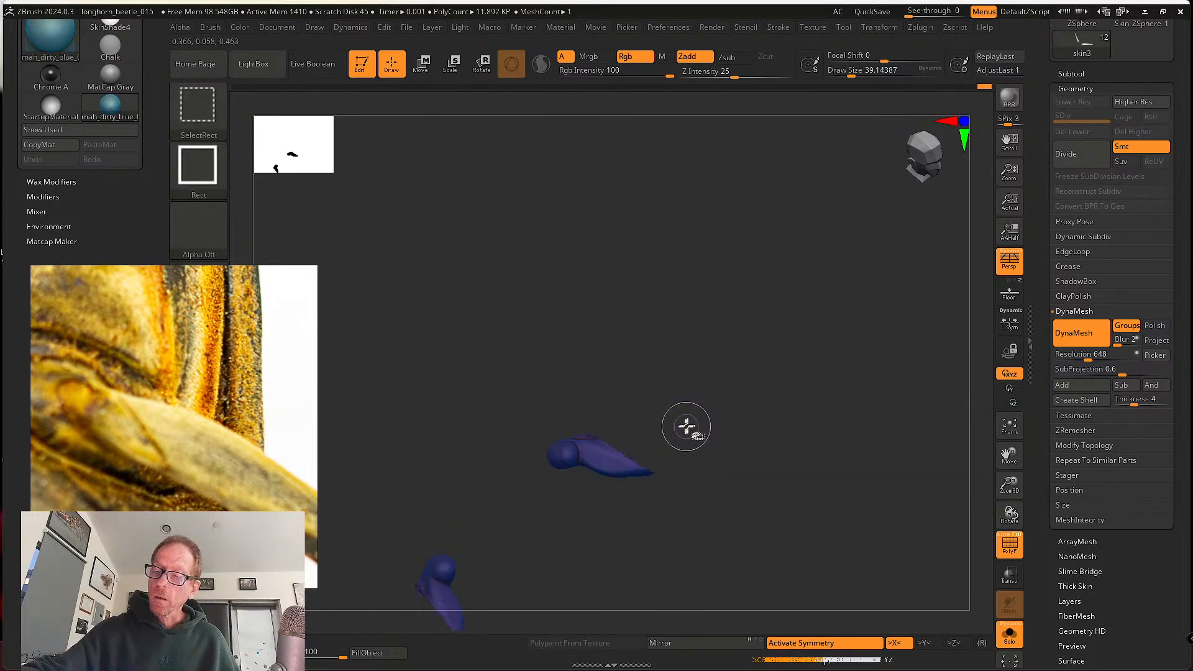
left_click(812, 498, "ctrl+shift")
left_click_drag(812, 498, 575, 405)
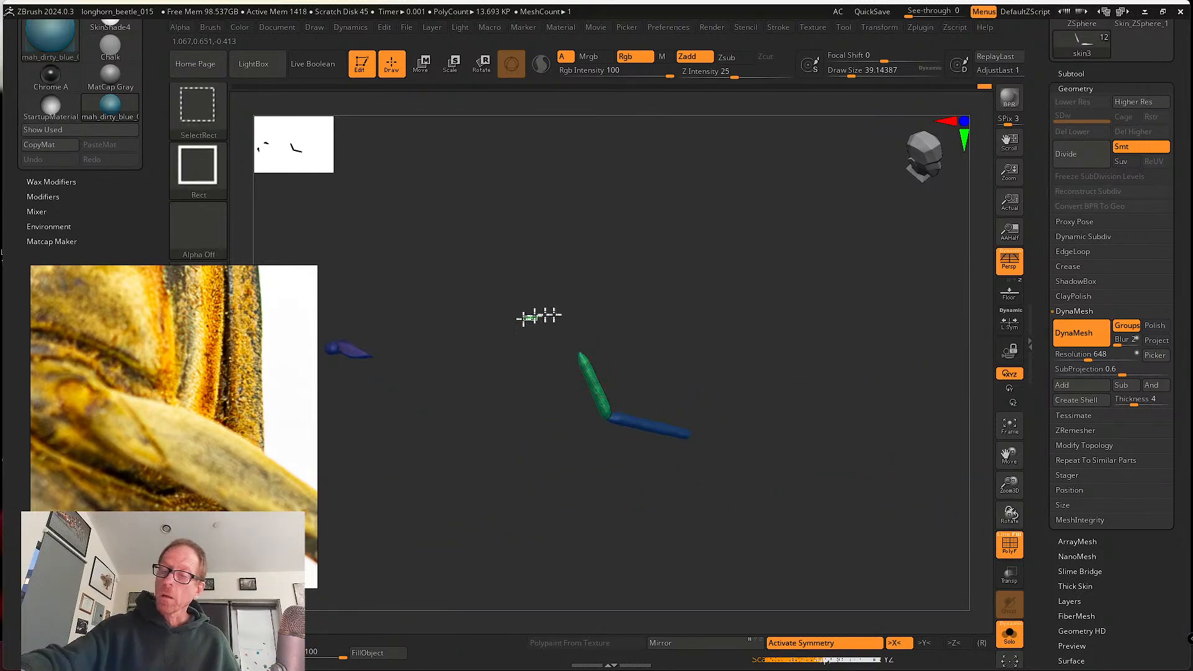
left_click_drag(525, 320, 764, 519, "ctrl+alt+shift")
left_click_drag(639, 506, 808, 533)
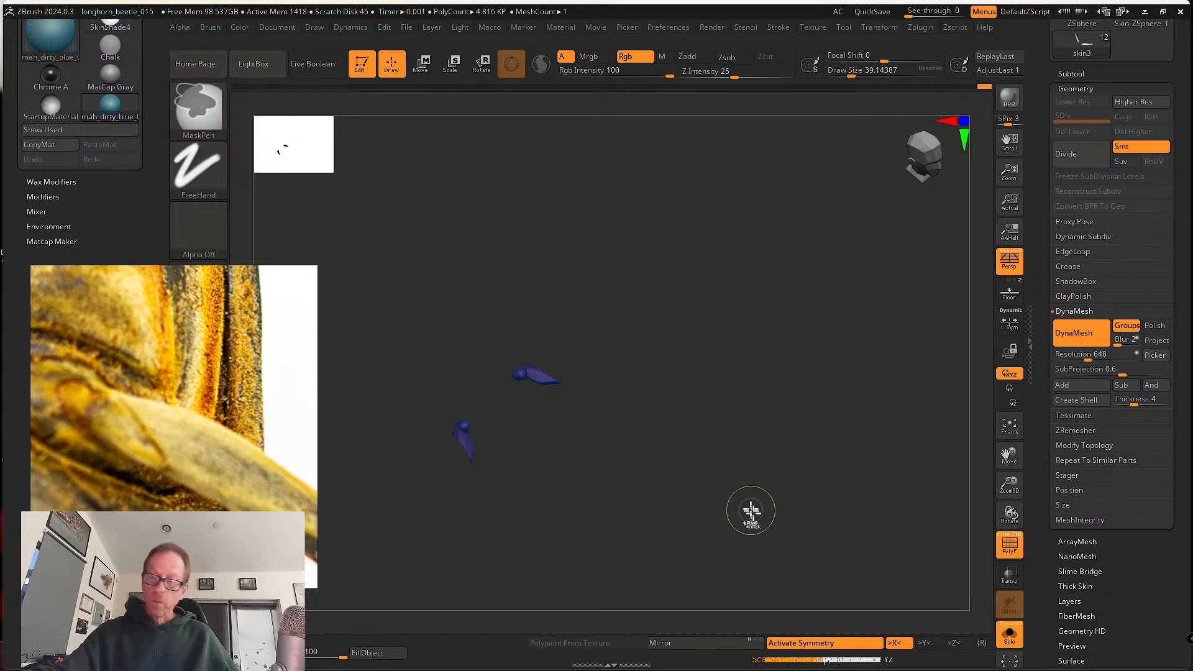
left_click(685, 489, "ctrl+shift")
- Re-run DynaMesh with Groups on at resolution 648 and smooth the seam between the joint segment and the femur
mouse_move(666, 482)
left_mouse_down("alt")
mouse_move(663, 526)
mouse_move(724, 530)
mouse_move(819, 513)
left_mouse_up("alt")
key("ctrl")
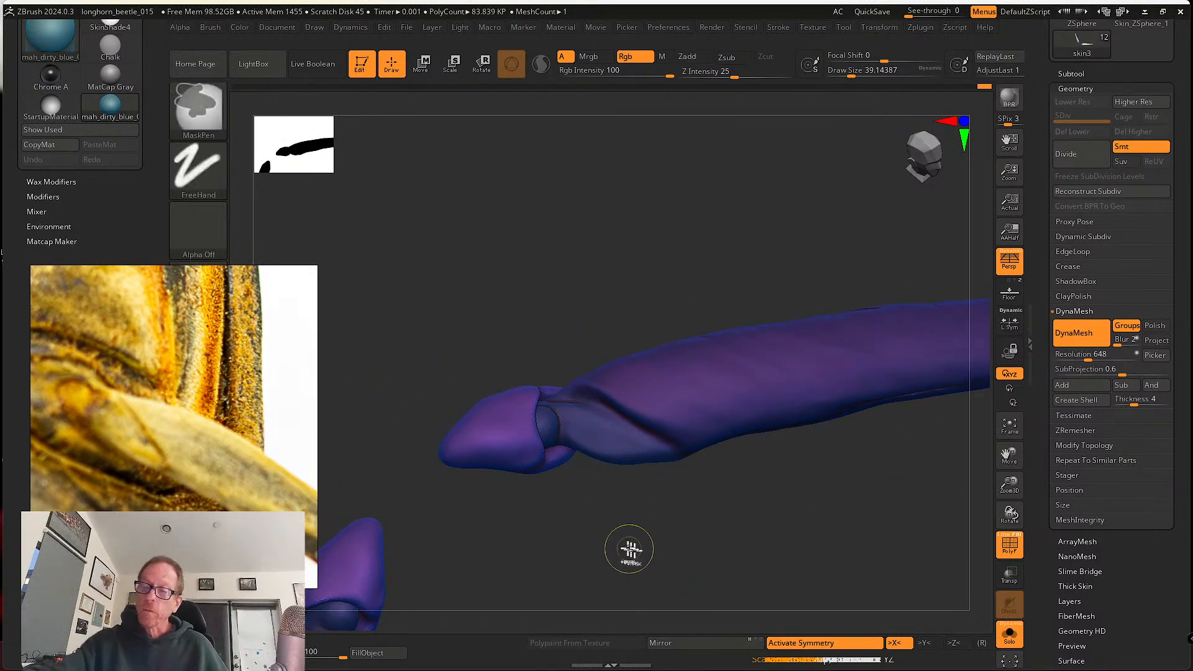
left_click_drag(621, 531, 693, 596, "ctrl")
mouse_move(601, 426)
left_mouse_down("shift")
mouse_move(625, 427)
mouse_move(566, 392)
mouse_move(689, 472)
mouse_move(677, 496)
left_mouse_up("shift")
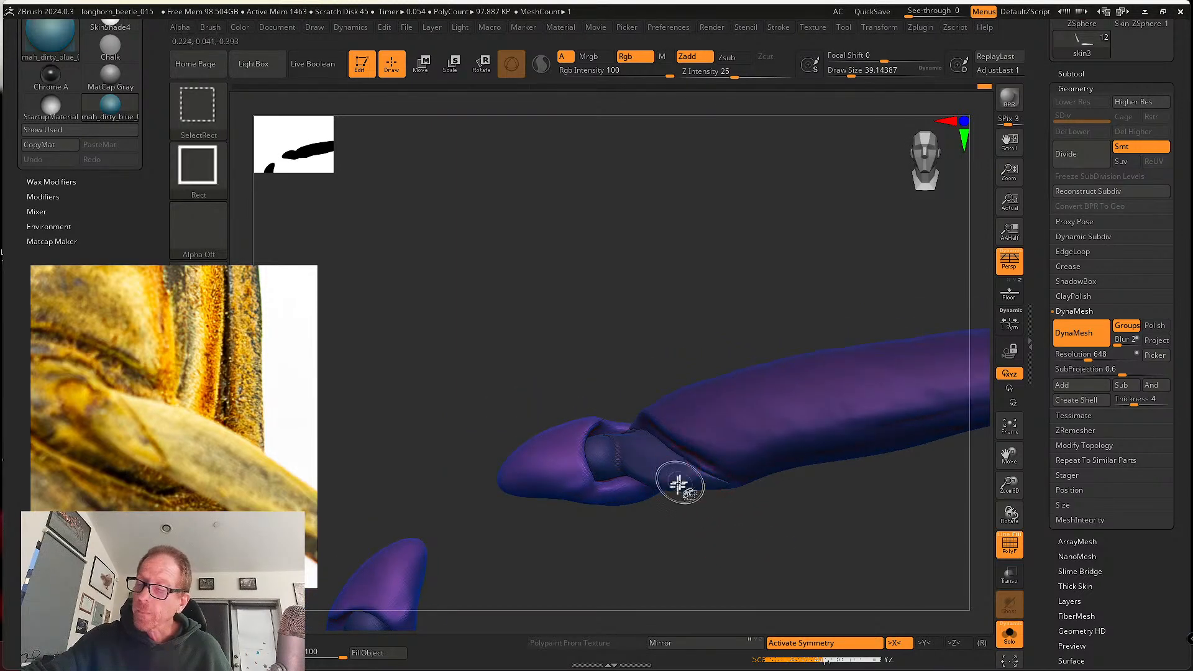
- Isolate the joint segment's polygroup and thicken its thin pointed end with the Inflat brush at a draw size of about 39
left_click(677, 485, "ctrl+shift")
left_click_drag(740, 565, 719, 423)
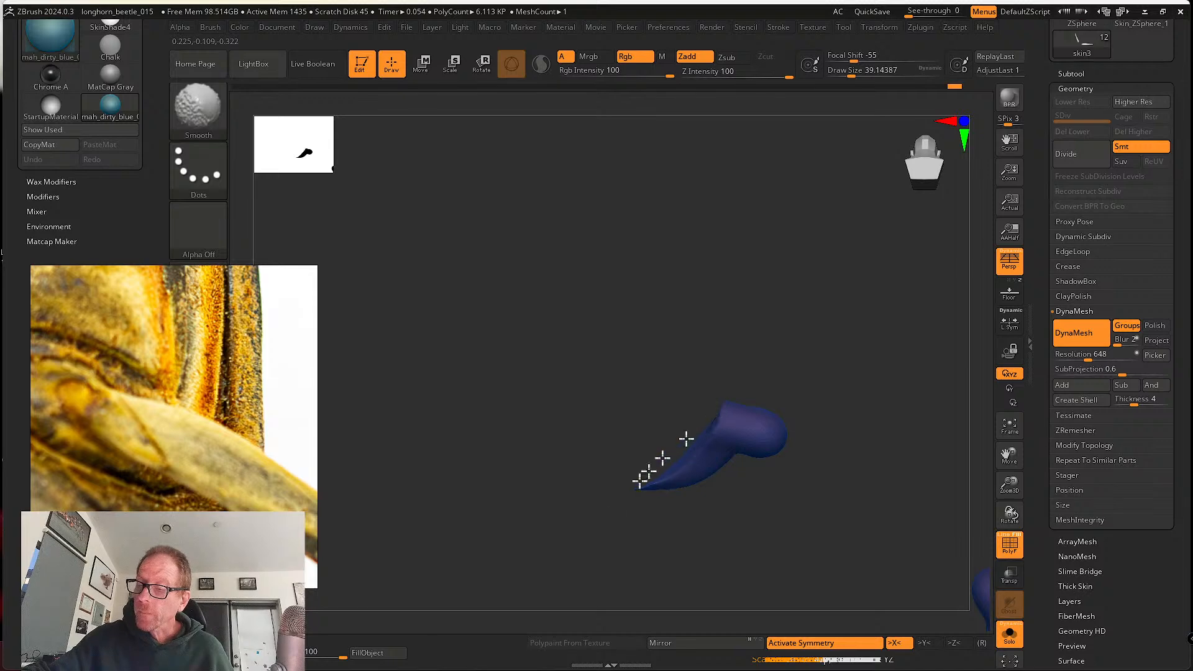
mouse_move(639, 479)
left_mouse_down()
mouse_move(713, 312)
mouse_move(485, 284)
left_mouse_up()
key("b")
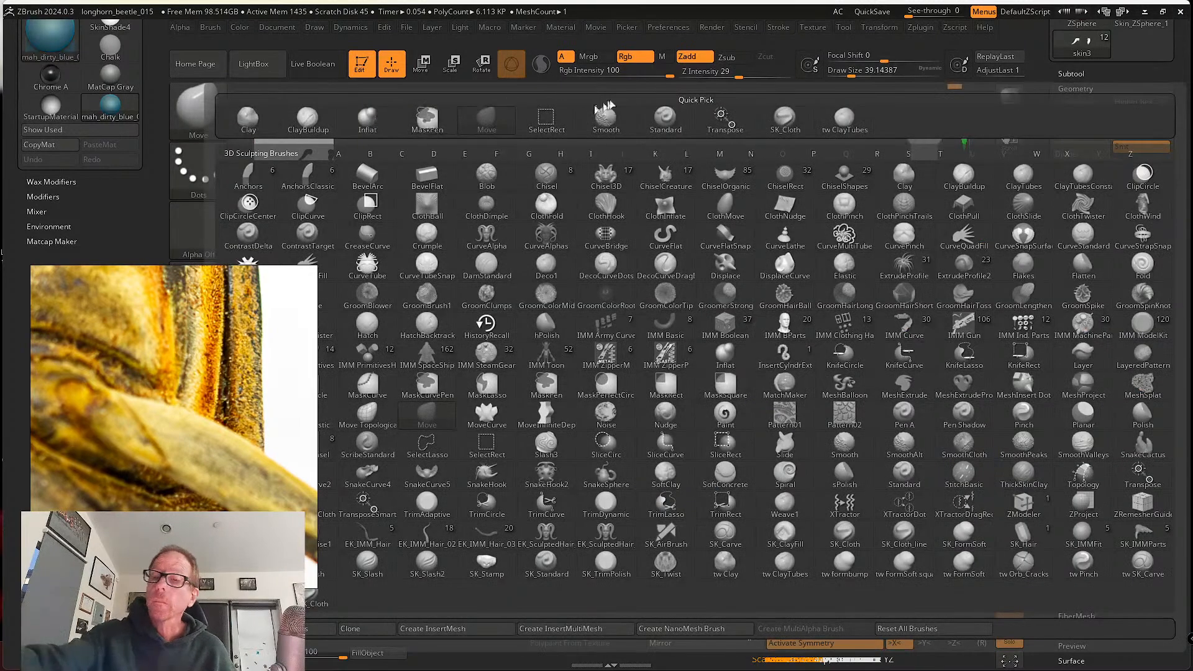
key("i")
key("n")
mouse_move(642, 494)
left_mouse_down()
mouse_move(669, 497)
mouse_move(649, 496)
left_mouse_up()
left_click(1014, 554)
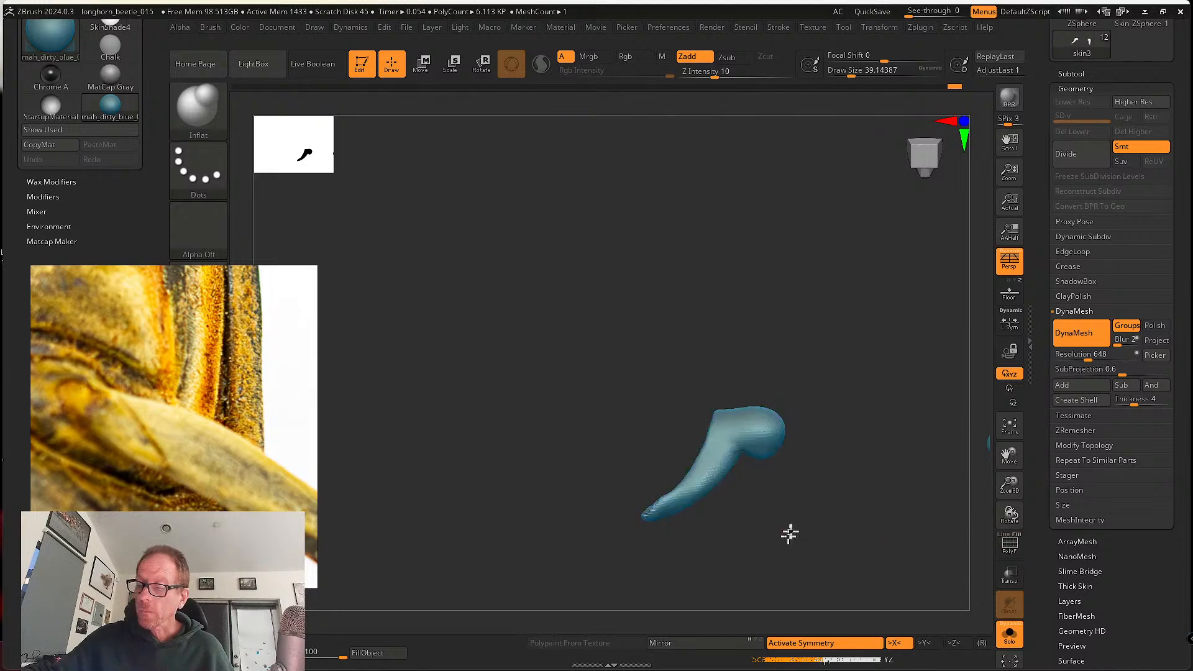
left_click_drag(791, 533, 852, 543)
left_click_drag(652, 563, 737, 461)
left_click_drag(633, 422, 655, 496)
- Show the whole mesh, re-run DynaMesh at resolution 648 with Groups on, and smooth the femur's edge along the crease
left_click_drag(769, 527, 798, 537, "ctrl")
left_click(709, 443, "ctrl+shift")
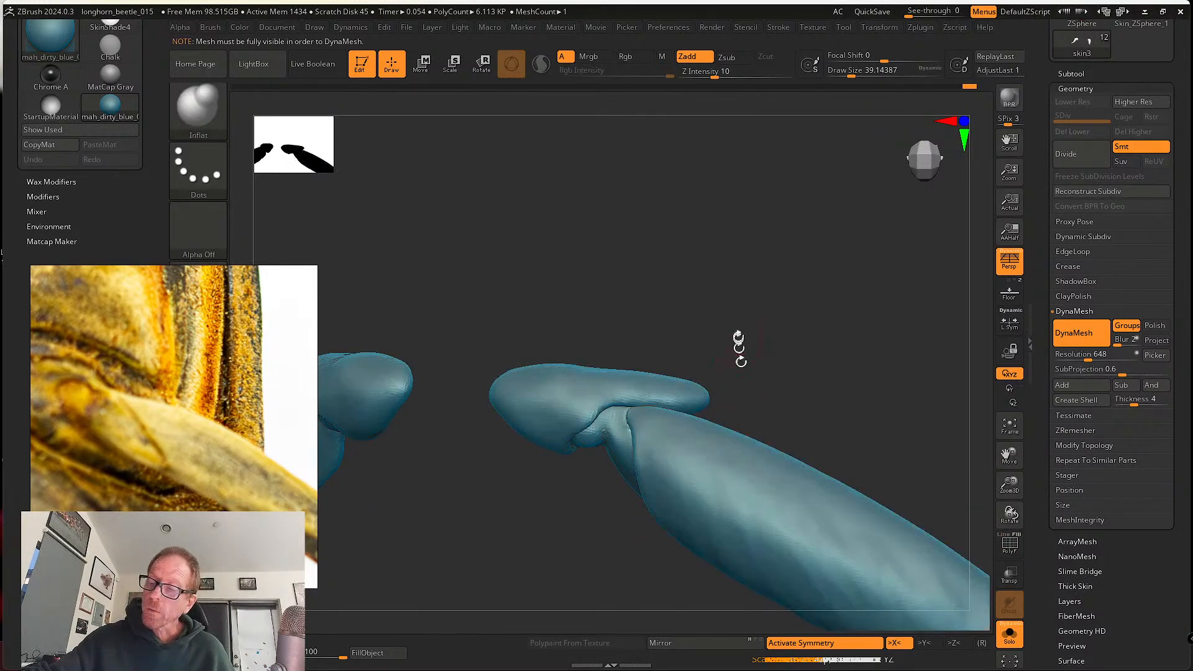
mouse_move(738, 348)
left_mouse_down("ctrl")
mouse_move(792, 360)
mouse_move(786, 336)
left_mouse_up("ctrl")
left_click_drag(643, 495, 650, 518, "shift")
right_click_drag(659, 491, 658, 444)
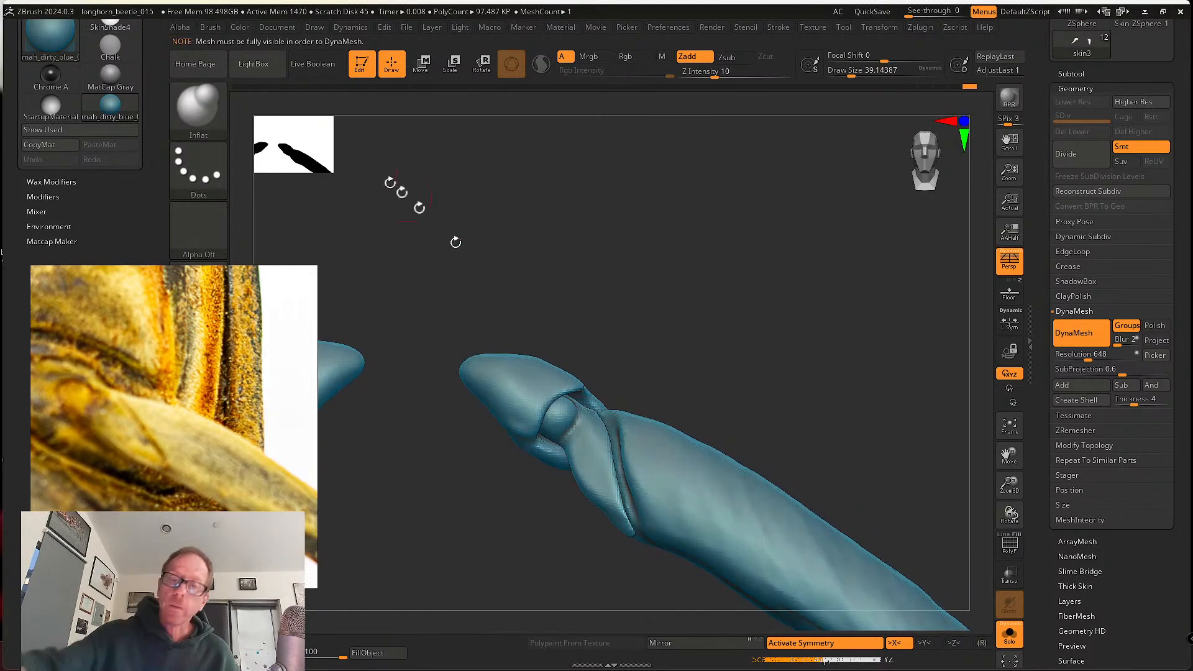
- Sculpt folds along the femur's crease edge and the joint segment with SK_Cloth at a draw size of about 33
left_click(201, 111)
left_click(787, 114)
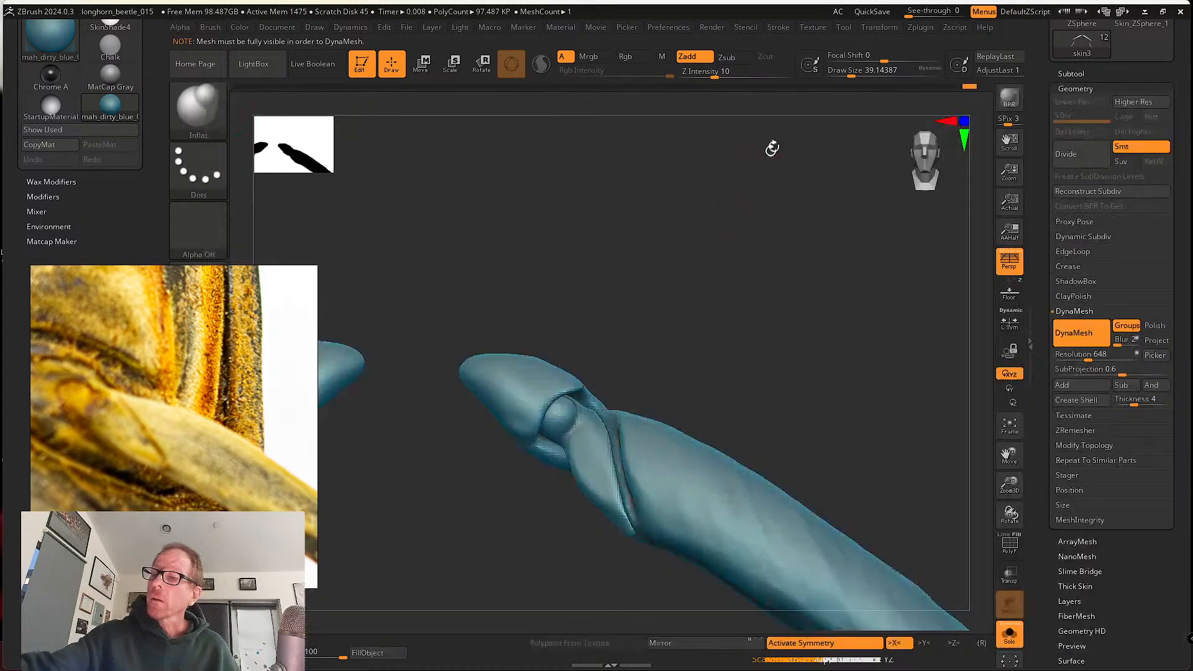
right_click_drag(619, 414, 612, 411)
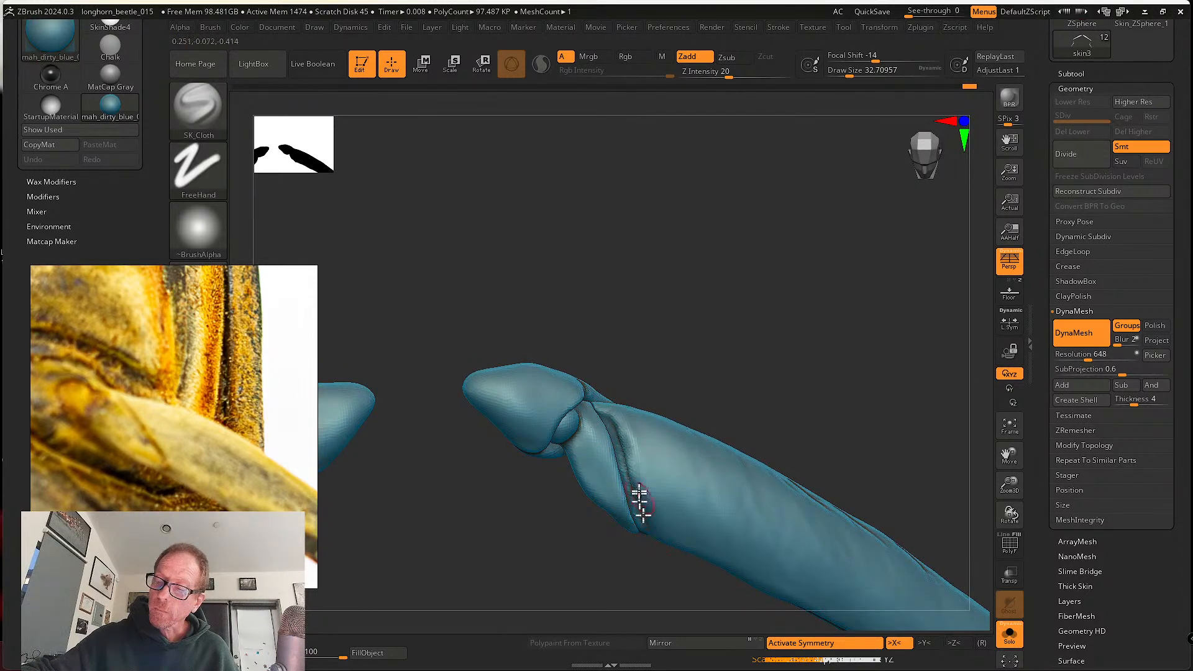
mouse_move(639, 497)
right_mouse_down()
mouse_move(623, 449)
mouse_move(652, 559)
mouse_move(624, 504)
right_mouse_up()
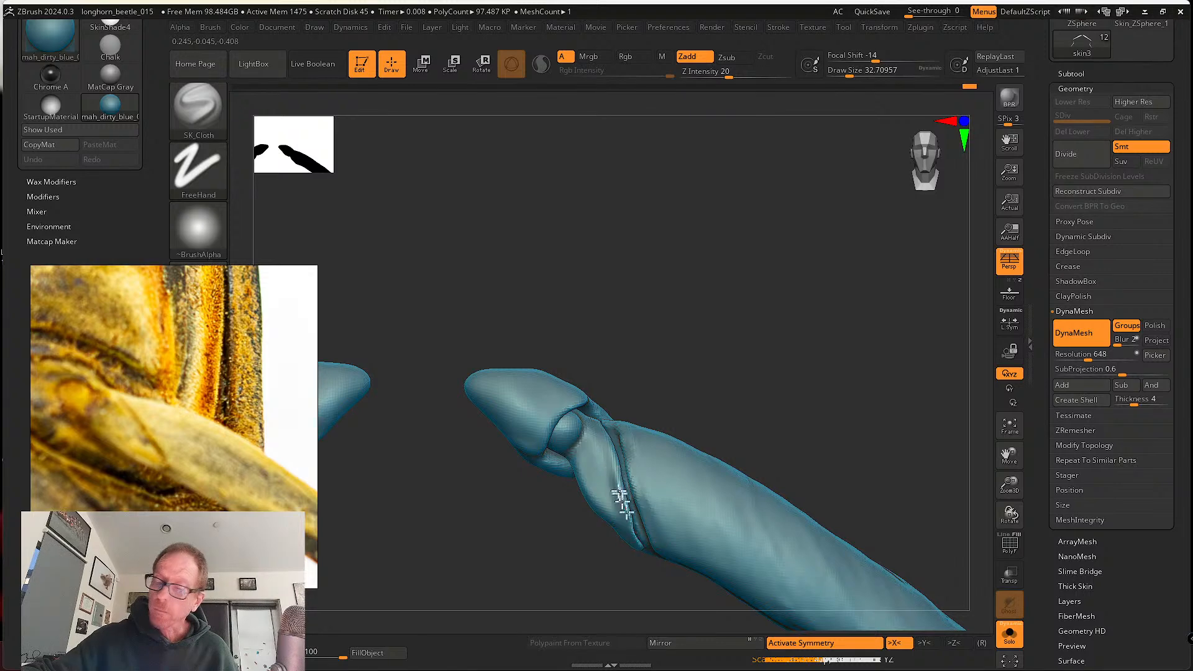
left_click_drag(577, 460, 621, 534)
mouse_move(578, 460)
left_mouse_down()
mouse_move(620, 538)
mouse_move(578, 484)
left_mouse_up()
mouse_move(587, 410)
right_mouse_down()
mouse_move(575, 429)
mouse_move(595, 454)
mouse_move(599, 438)
right_mouse_up()
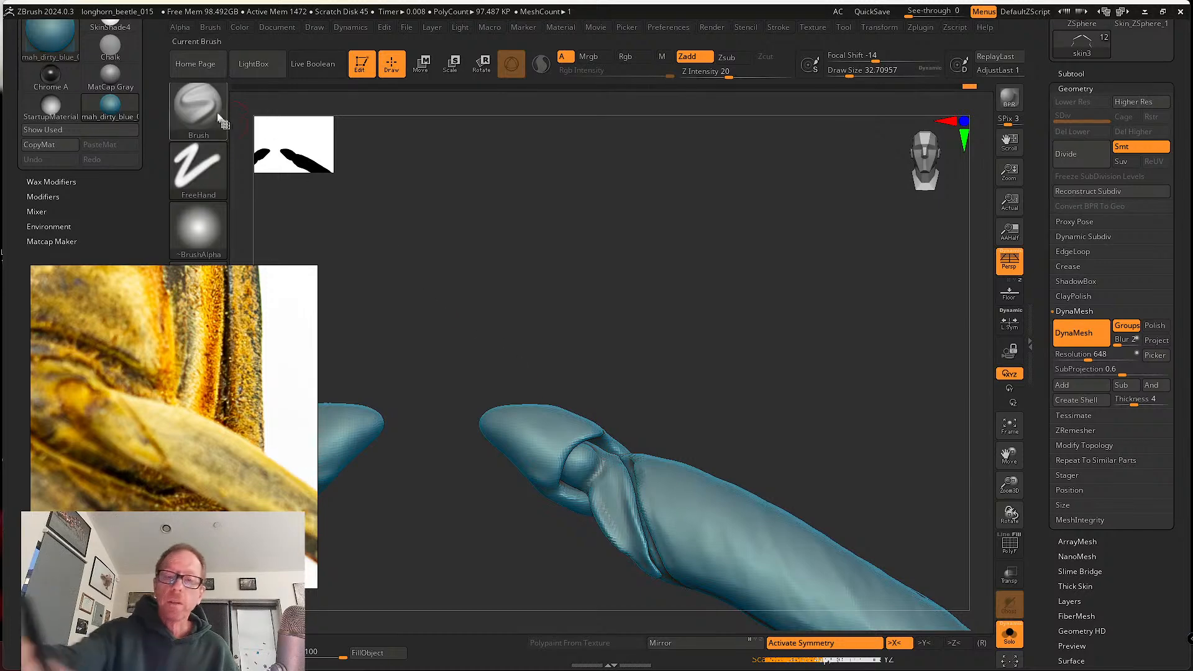
- Reshape the joint segment's outline with the Move brush at a draw size of about 62, and save incrementally as longhorn_beetle_016
key("b")
left_click(487, 121)
key("s")
mouse_move(579, 463)
left_mouse_down()
mouse_move(598, 465)
mouse_move(586, 477)
mouse_move(606, 470)
mouse_move(596, 476)
mouse_move(618, 518)
left_mouse_up()
mouse_move(618, 519)
right_mouse_down()
mouse_move(669, 493)
mouse_move(719, 487)
mouse_move(785, 414)
mouse_move(763, 376)
mouse_move(837, 380)
right_mouse_up()
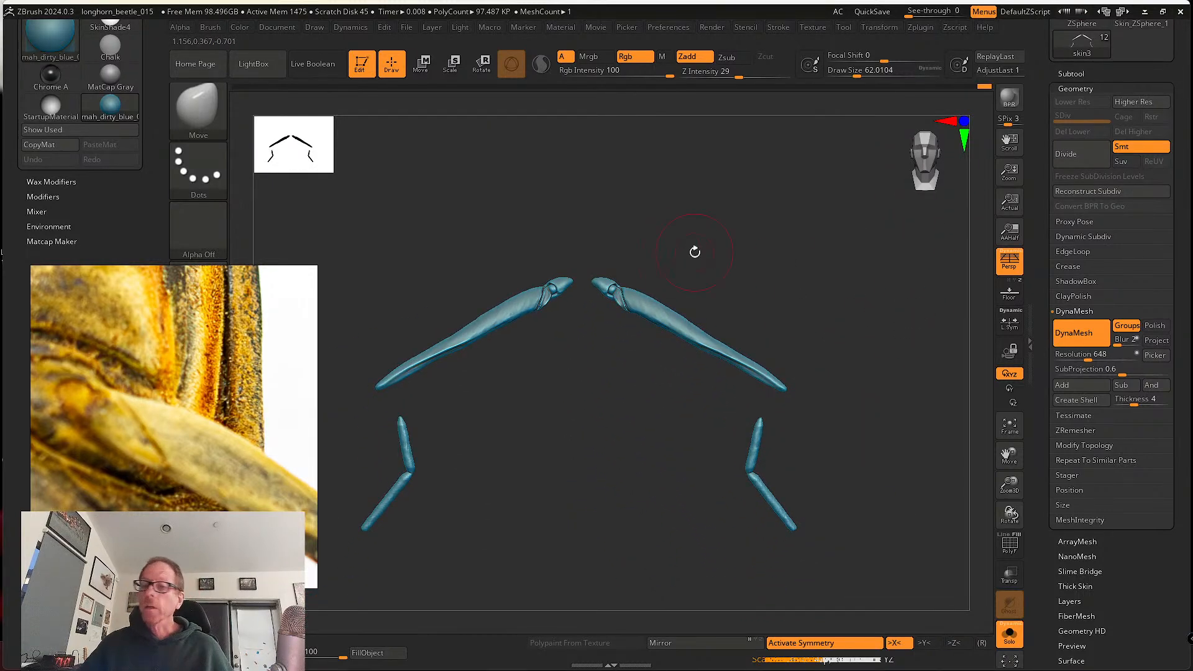
left_click(407, 27)
left_click(493, 69)
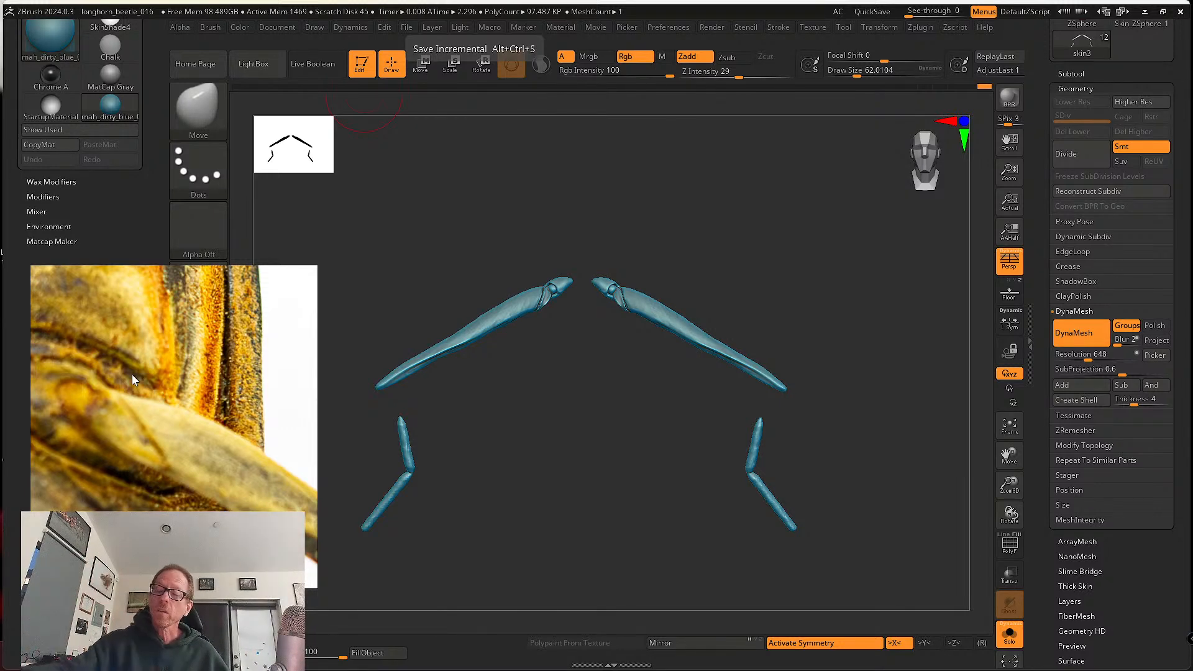
- Reshape the femur's upper contour into a fuller curve that narrows toward the knee with the Move brush at a draw size of about 149
mouse_move(647, 383)
left_mouse_down("alt")
mouse_move(683, 511)
mouse_move(640, 403)
left_mouse_up("alt")
key("shift")
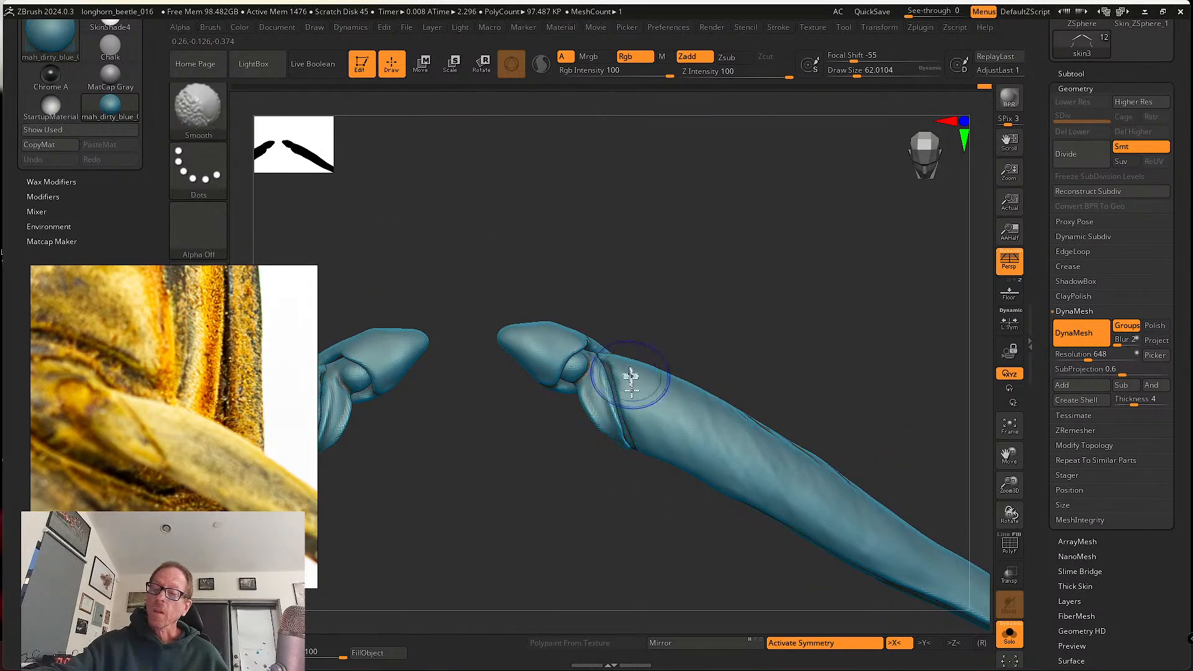
right_click_drag(724, 458, 663, 429, "alt")
mouse_move(815, 439)
right_mouse_down("alt")
mouse_move(748, 405)
mouse_move(794, 418)
mouse_move(672, 453)
mouse_move(621, 437)
mouse_move(591, 399)
mouse_move(620, 293)
mouse_move(647, 346)
right_mouse_up("alt")
key("s")
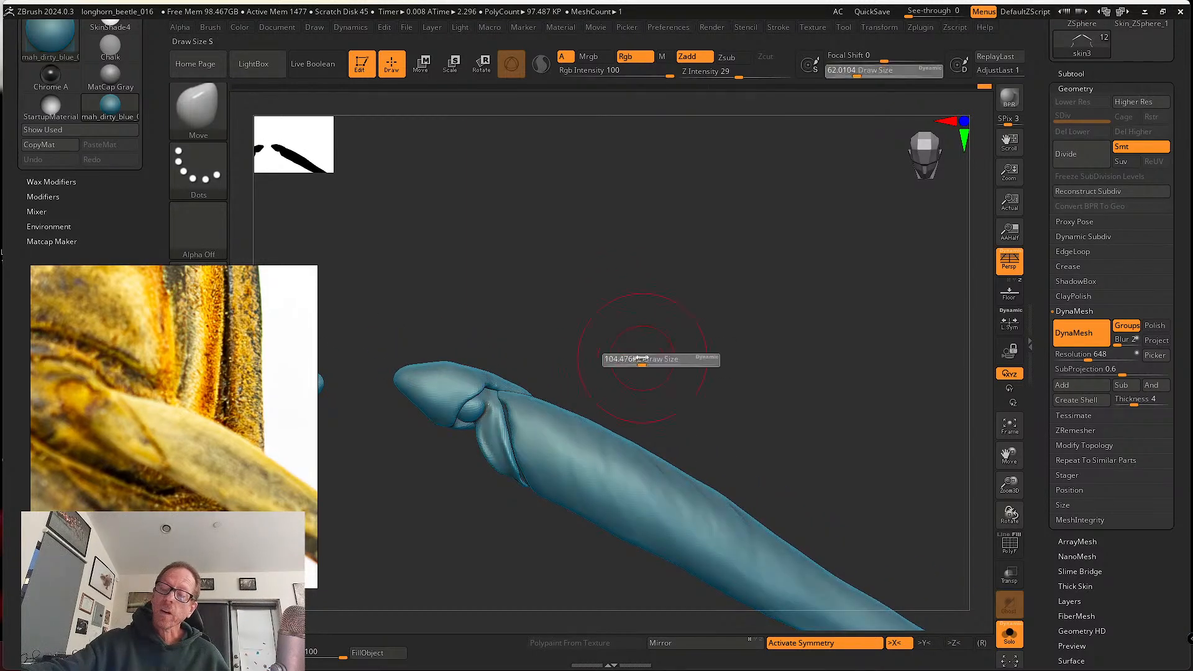
left_click_drag(641, 359, 651, 361)
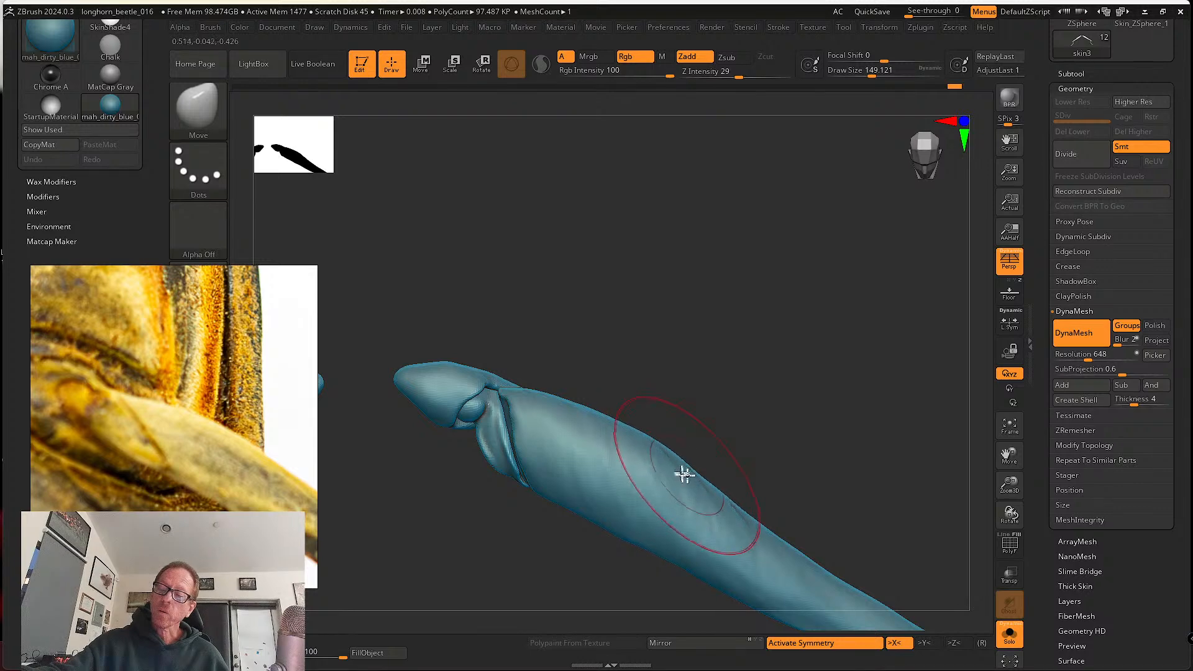
left_click_drag(693, 467, 717, 455)
right_click_drag(717, 456, 683, 383, "alt")
mouse_move(687, 428)
left_mouse_down()
mouse_move(722, 435)
mouse_move(746, 466)
mouse_move(781, 462)
left_mouse_up()
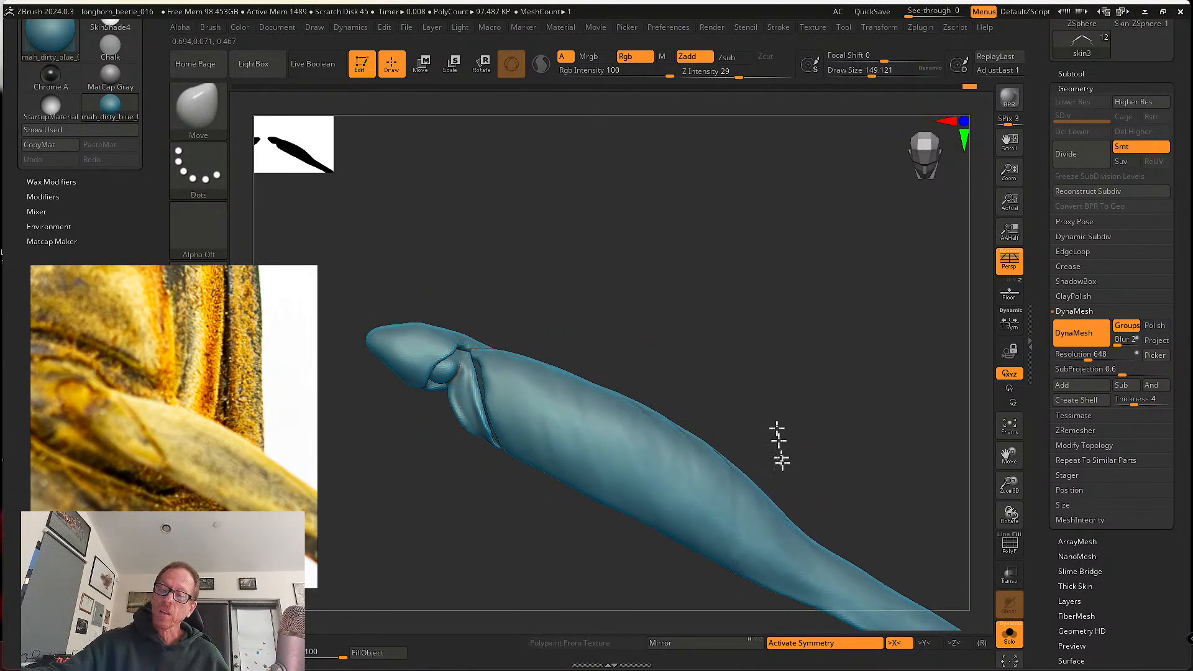
right_click_drag(781, 461, 719, 426, "alt")
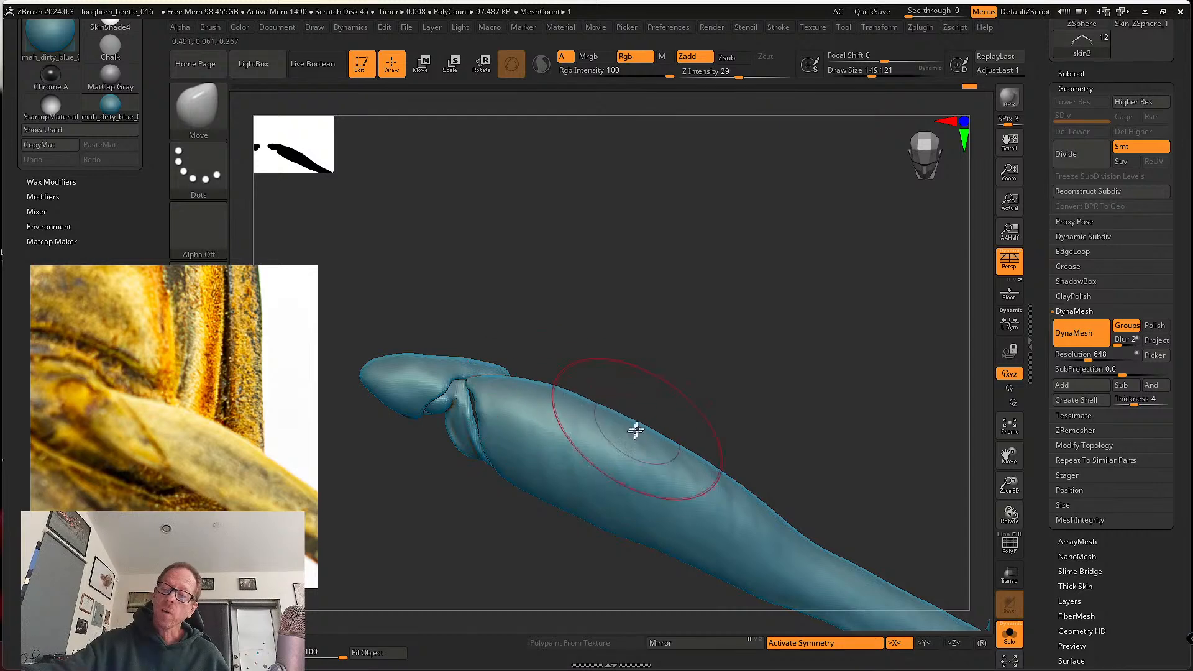
mouse_move(660, 426)
right_mouse_down()
mouse_move(711, 399)
mouse_move(751, 398)
mouse_move(706, 427)
mouse_move(702, 446)
right_mouse_up()
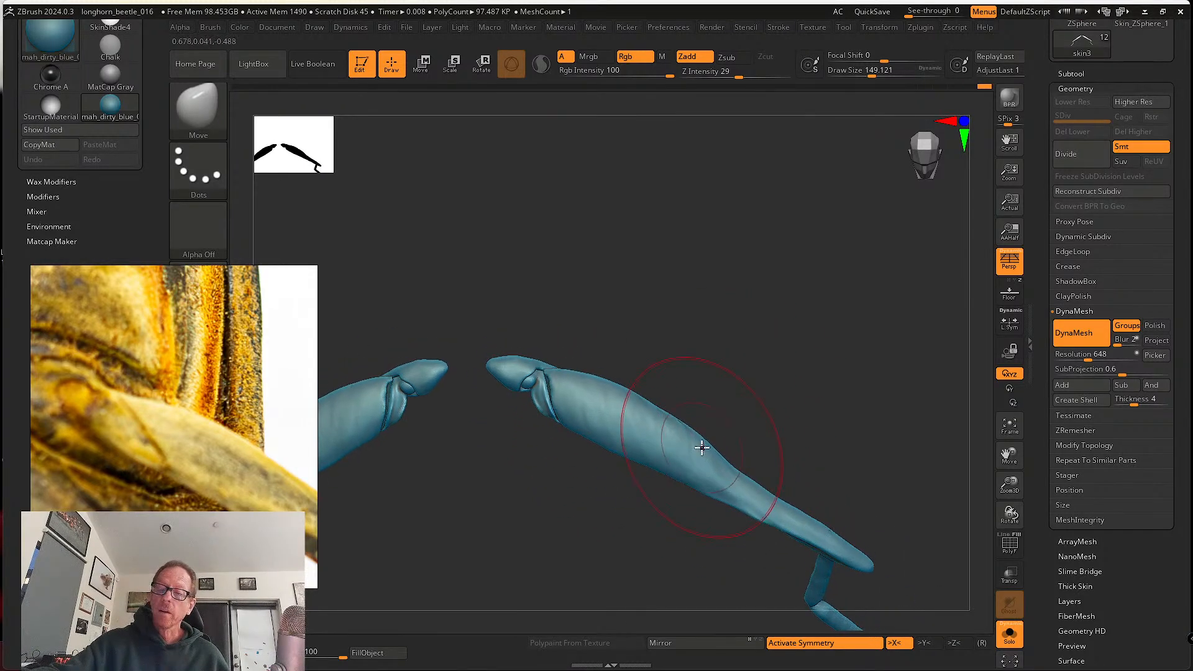
- Compare the hind leg with the reference photo and refine the femur's crease with SK_Cloth at a draw size of about 46
scroll(168, 438, "down", 3)
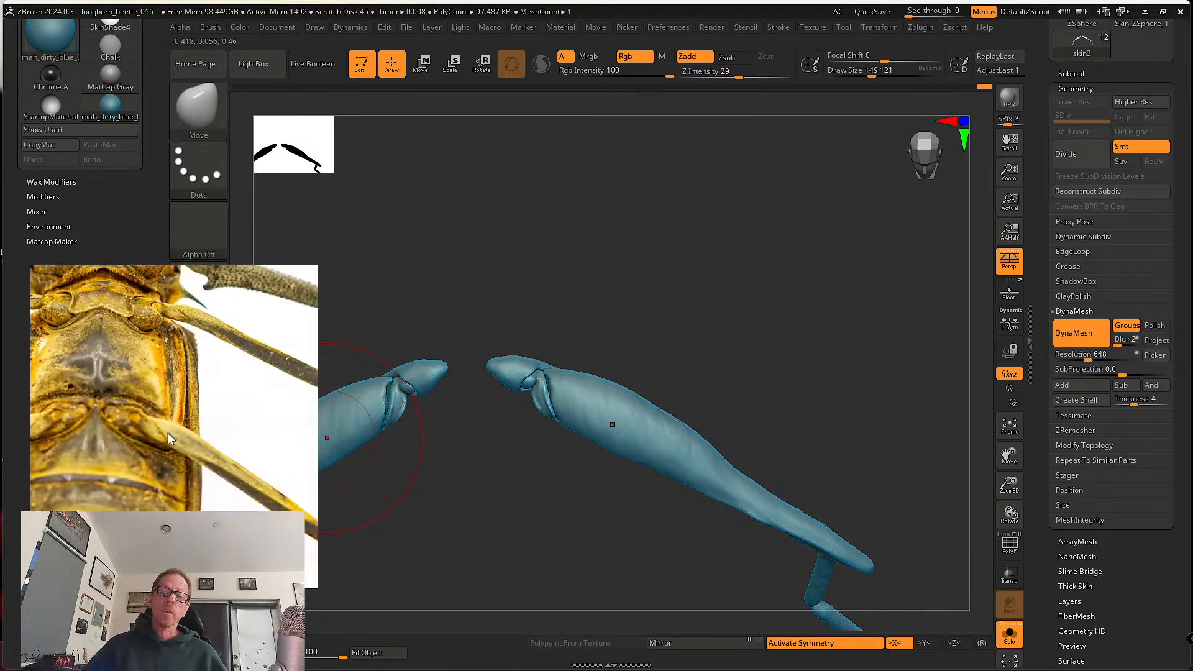
middle_click_drag(196, 431, 161, 393)
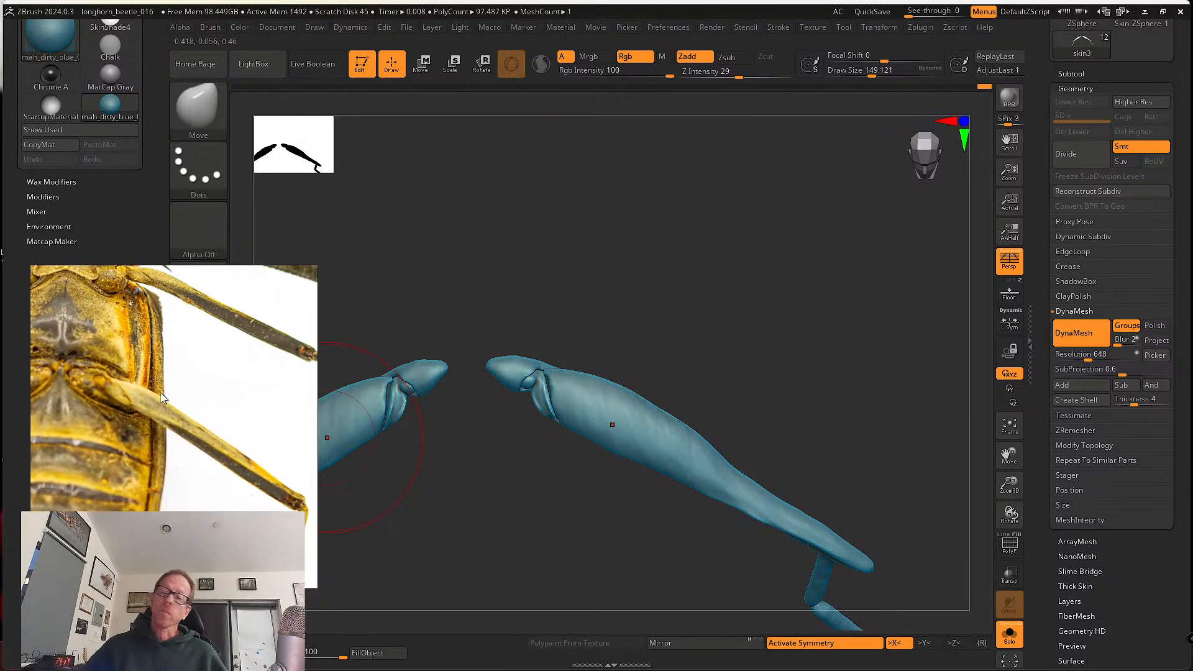
left_click(199, 120)
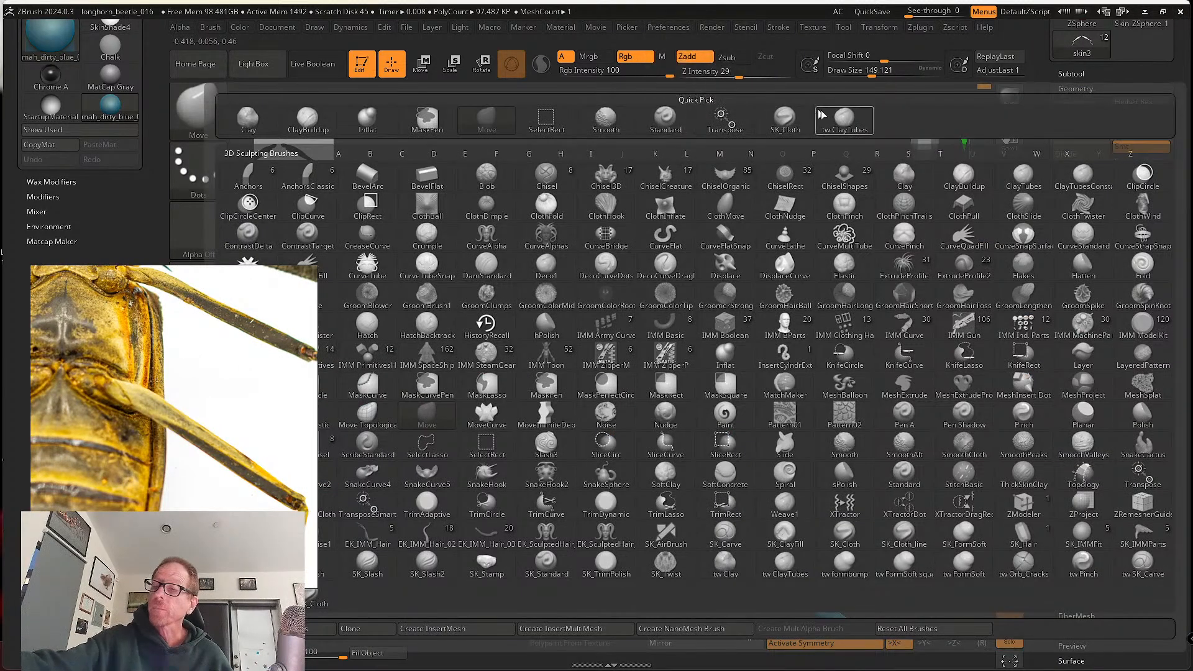
left_click(785, 117)
key("s")
left_click_drag(693, 376, 672, 375)
right_click_drag(673, 373, 650, 381, "ctrl")
right_click_drag(580, 371, 594, 327)
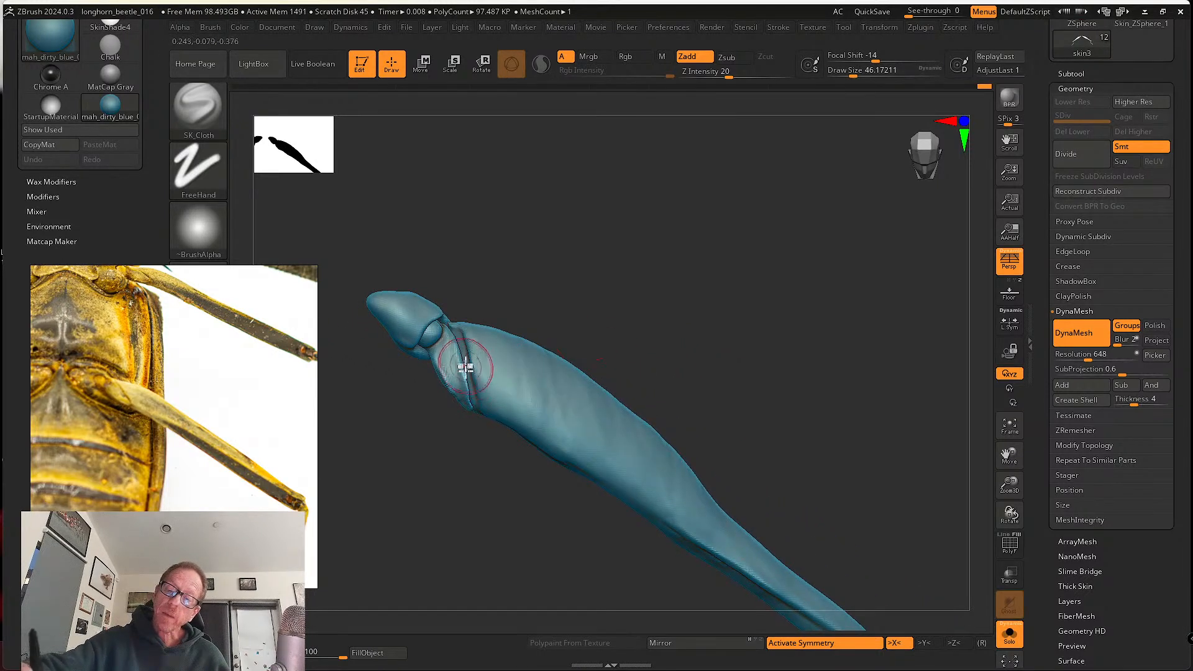
mouse_move(466, 367)
left_mouse_down()
mouse_move(484, 425)
mouse_move(482, 415)
left_mouse_up()
right_click_drag(516, 404, 475, 390)
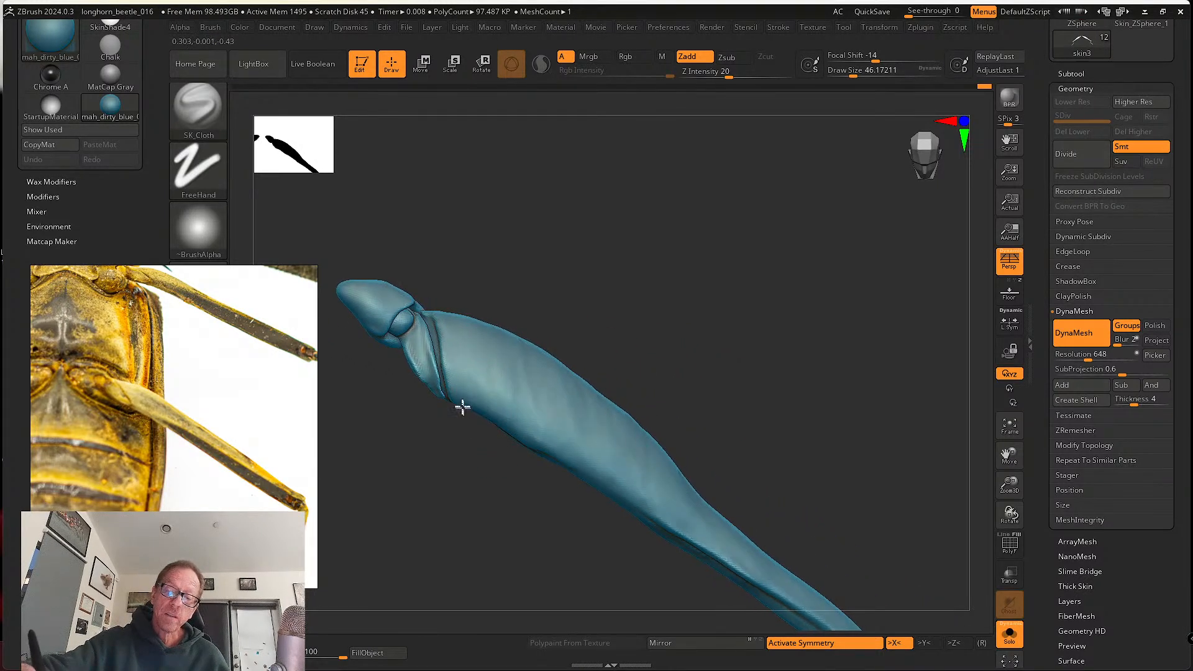
- Sculpt a lengthwise ridge along the femur's underside, from the crease toward the knee, with SK_Cloth
left_click_drag(456, 392, 552, 449)
right_click_drag(553, 443, 462, 411, "alt")
mouse_move(446, 393)
left_mouse_down()
mouse_move(653, 501)
mouse_move(821, 621)
left_mouse_up()
mouse_move(821, 621)
right_mouse_down()
mouse_move(718, 418)
mouse_move(725, 354)
mouse_move(733, 379)
mouse_move(581, 353)
right_mouse_up()
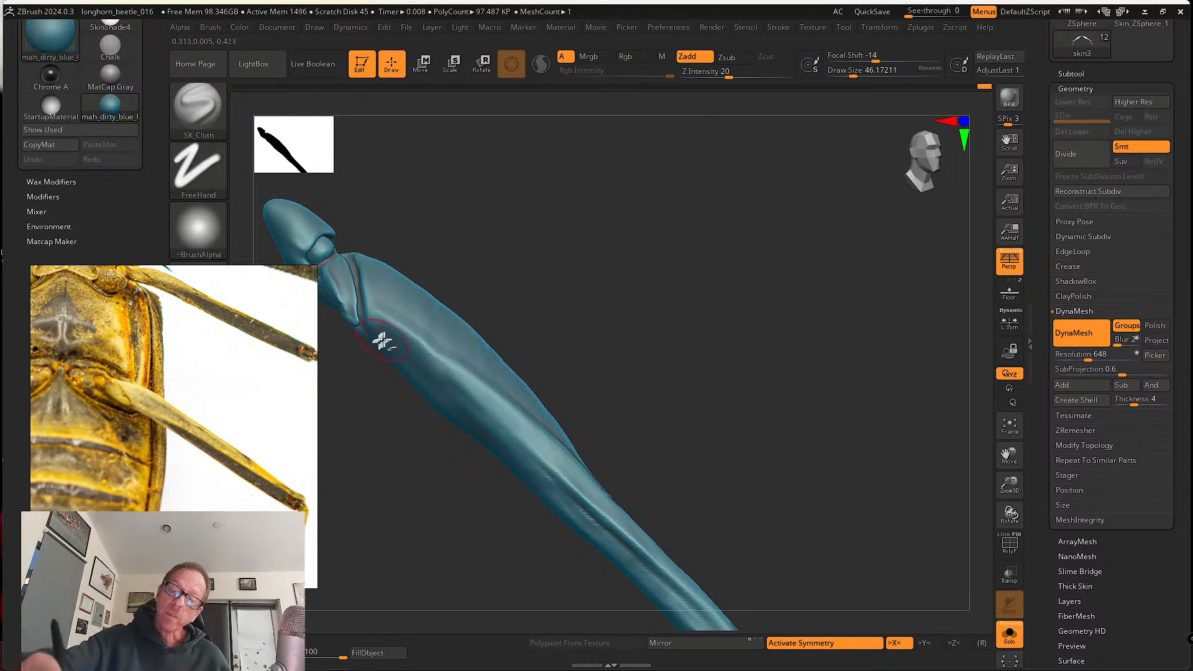
left_click_drag(382, 341, 565, 462)
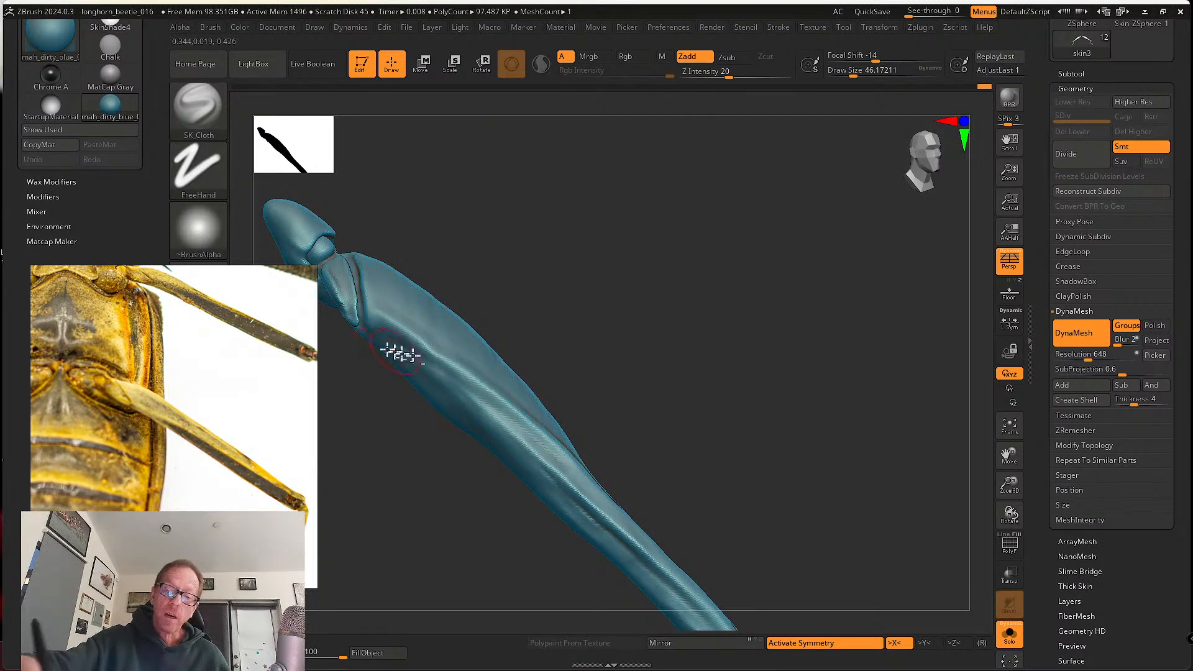
right_click_drag(621, 401, 458, 325)
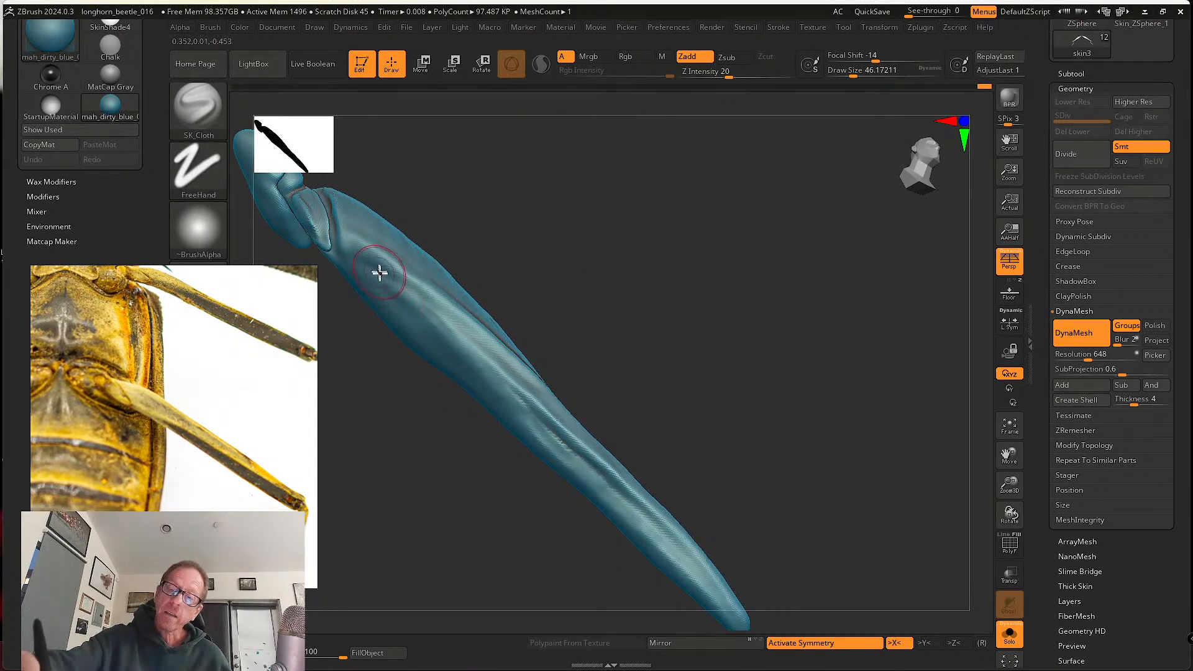
mouse_move(380, 272)
left_mouse_down()
mouse_move(706, 589)
mouse_move(712, 453)
mouse_move(658, 417)
left_mouse_up()
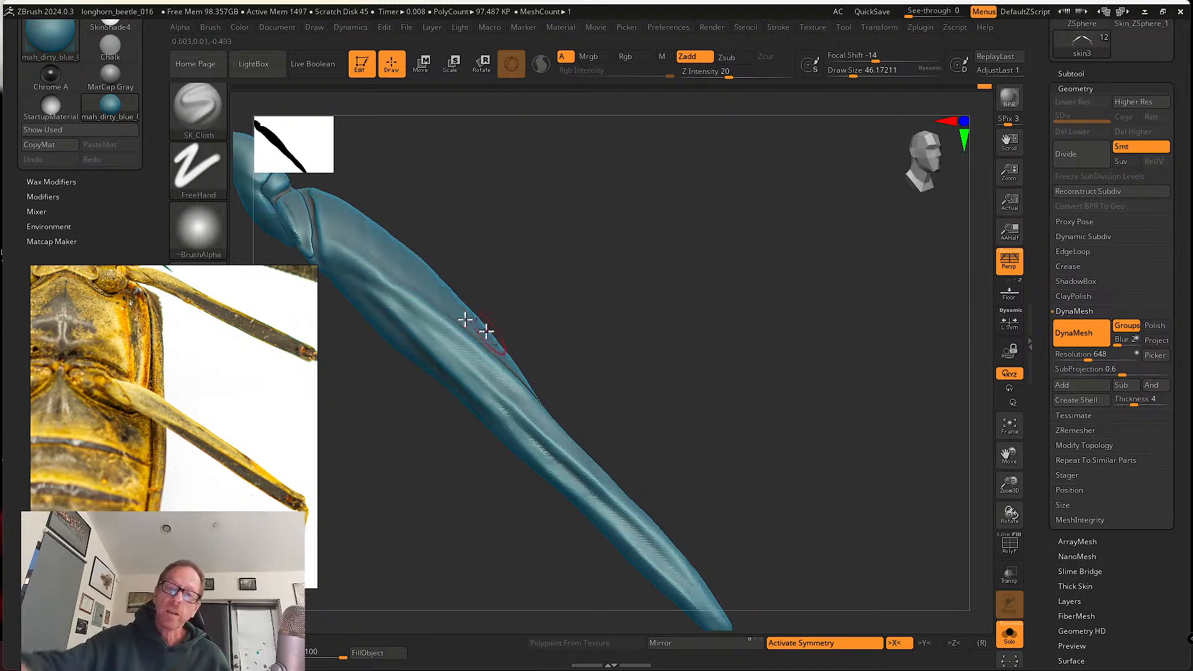
- Build up the femur's ridged underside with tw ClayTubes at a draw size of about 65, and smooth the surface down to the knee
left_click(200, 103)
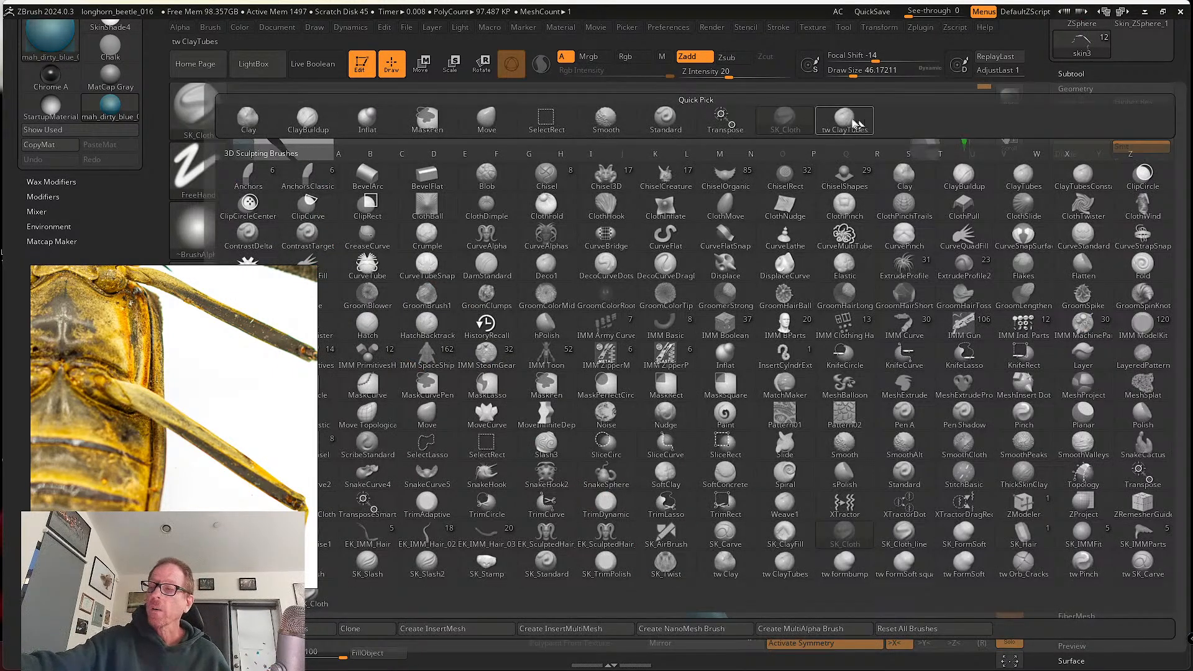
left_click(854, 124)
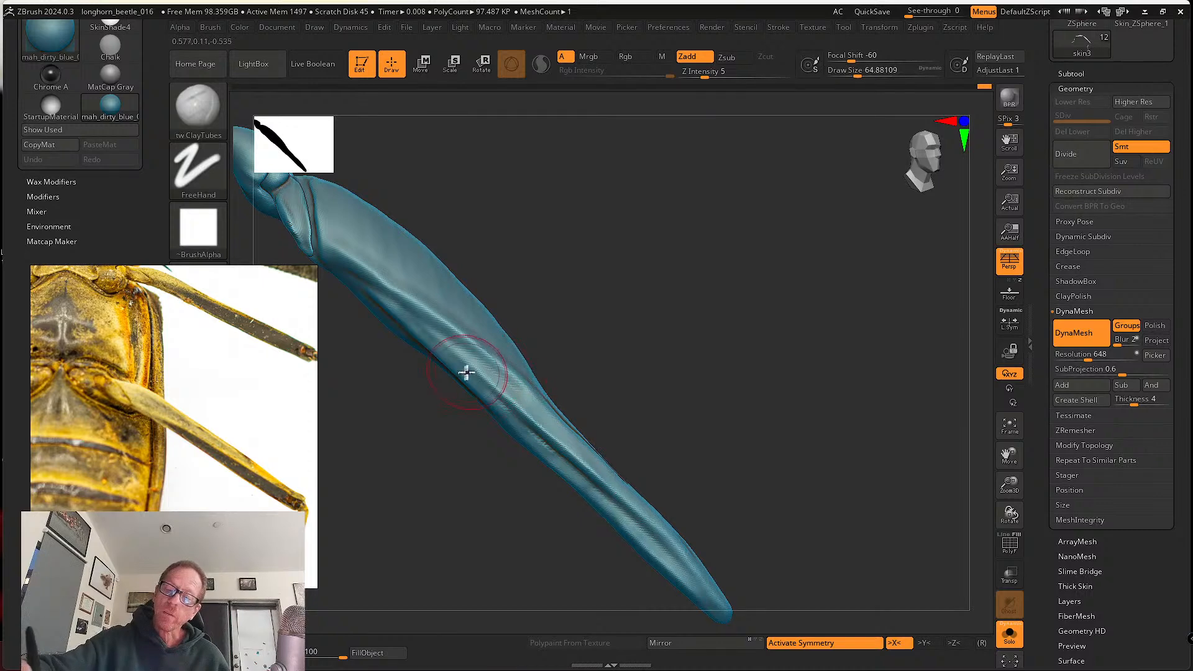
left_click_drag(482, 377, 597, 476)
mouse_move(554, 435)
left_mouse_down()
mouse_move(673, 557)
mouse_move(581, 479)
mouse_move(650, 546)
left_mouse_up()
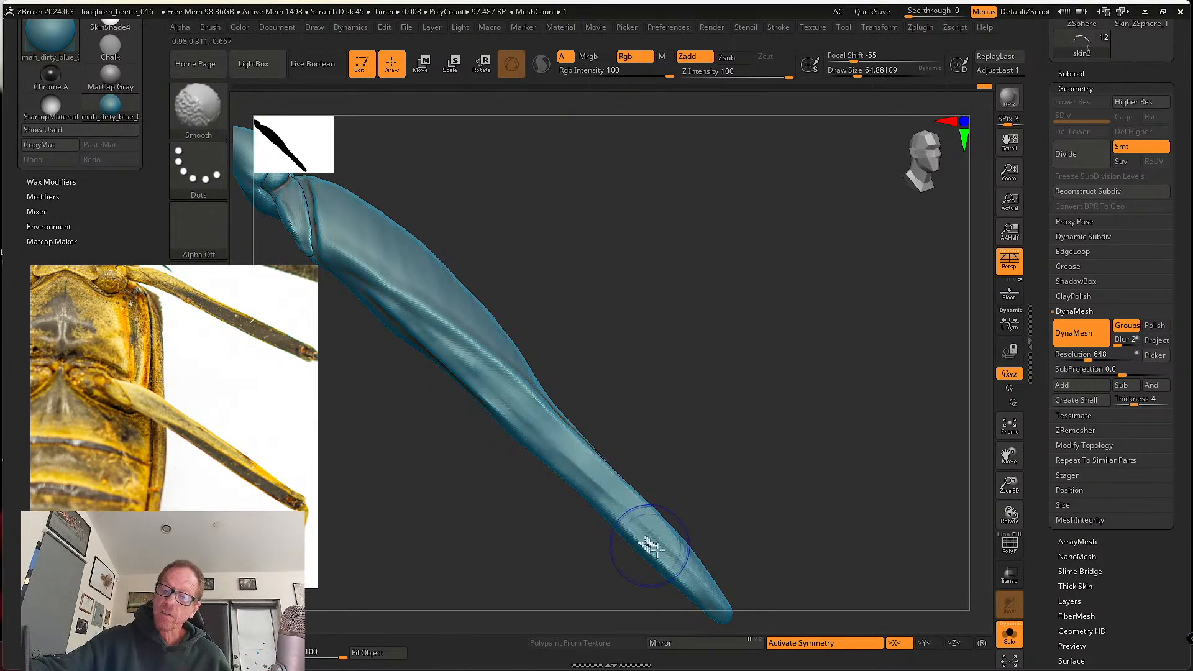
left_click_drag(488, 391, 693, 578)
mouse_move(437, 360)
left_mouse_down()
mouse_move(490, 398)
mouse_move(467, 358)
mouse_move(447, 352)
mouse_move(564, 458)
left_mouse_up()
left_click_drag(410, 320, 514, 407)
- Add tw ClayTubes strokes across the femur's broad face to even out its bulge
mouse_move(611, 346)
left_mouse_down()
mouse_move(586, 364)
mouse_move(662, 387)
left_mouse_up()
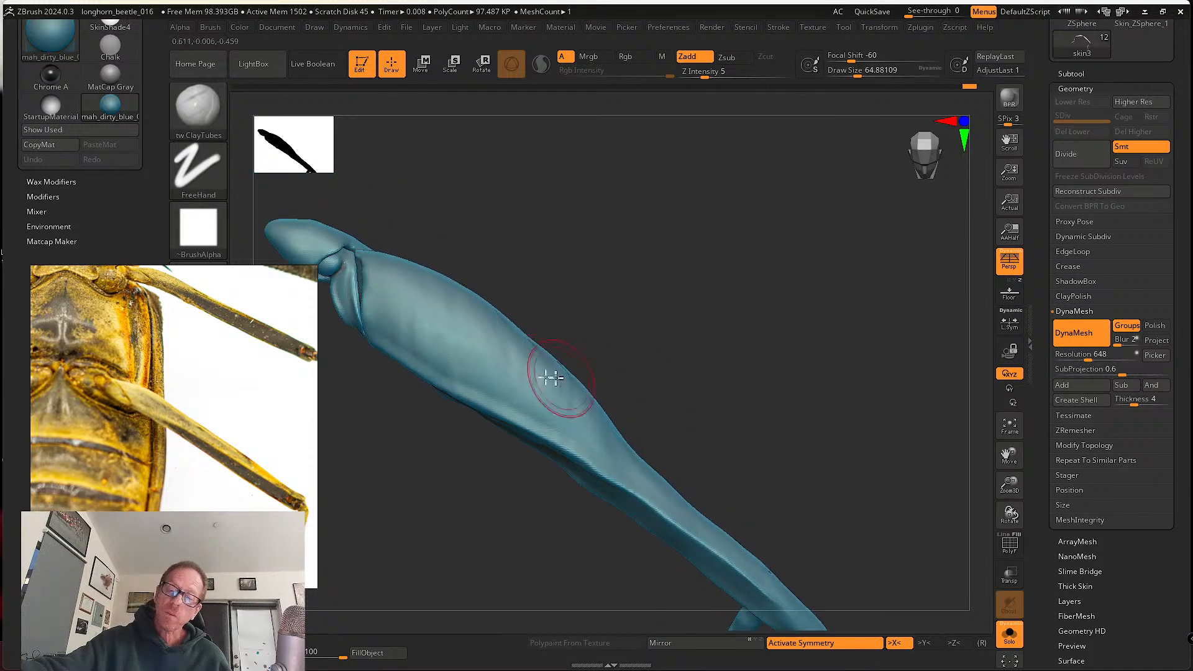
mouse_move(429, 301)
left_mouse_down()
mouse_move(403, 332)
mouse_move(486, 346)
mouse_move(551, 377)
left_mouse_up()
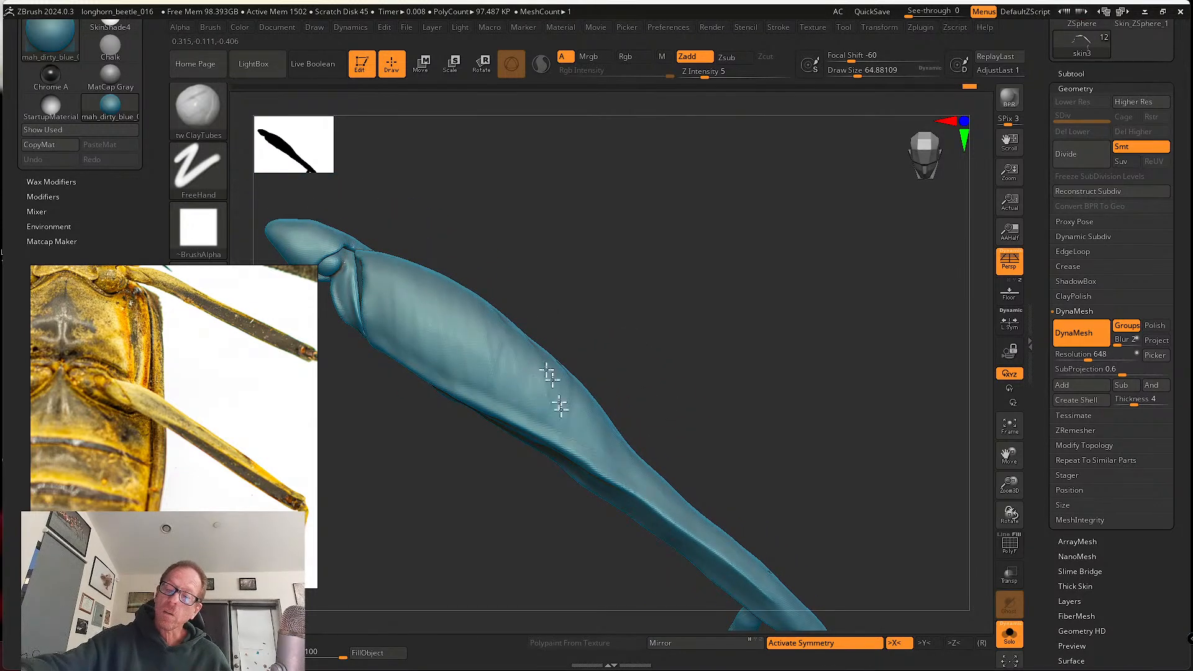
mouse_move(653, 386)
left_mouse_down()
mouse_move(652, 365)
mouse_move(653, 381)
left_mouse_up()
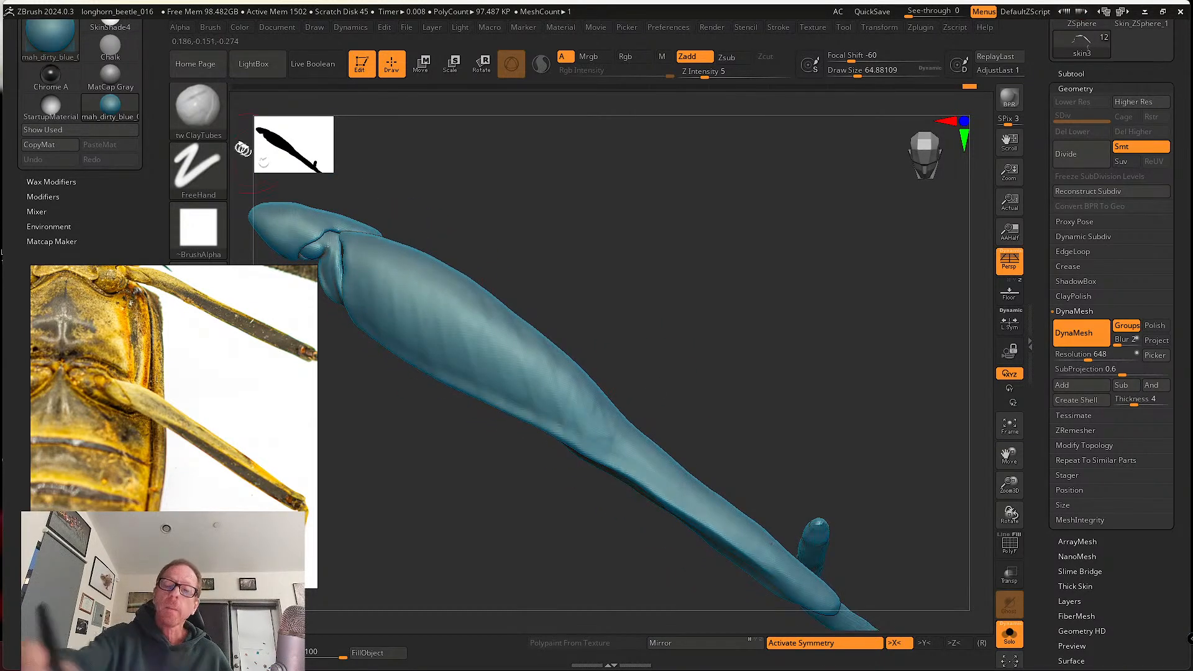
- Adjust the narrowing outline of the femur near the knee with the Move brush at draw sizes of about 101 and 68
key("b")
key("m")
key("v")
key("s")
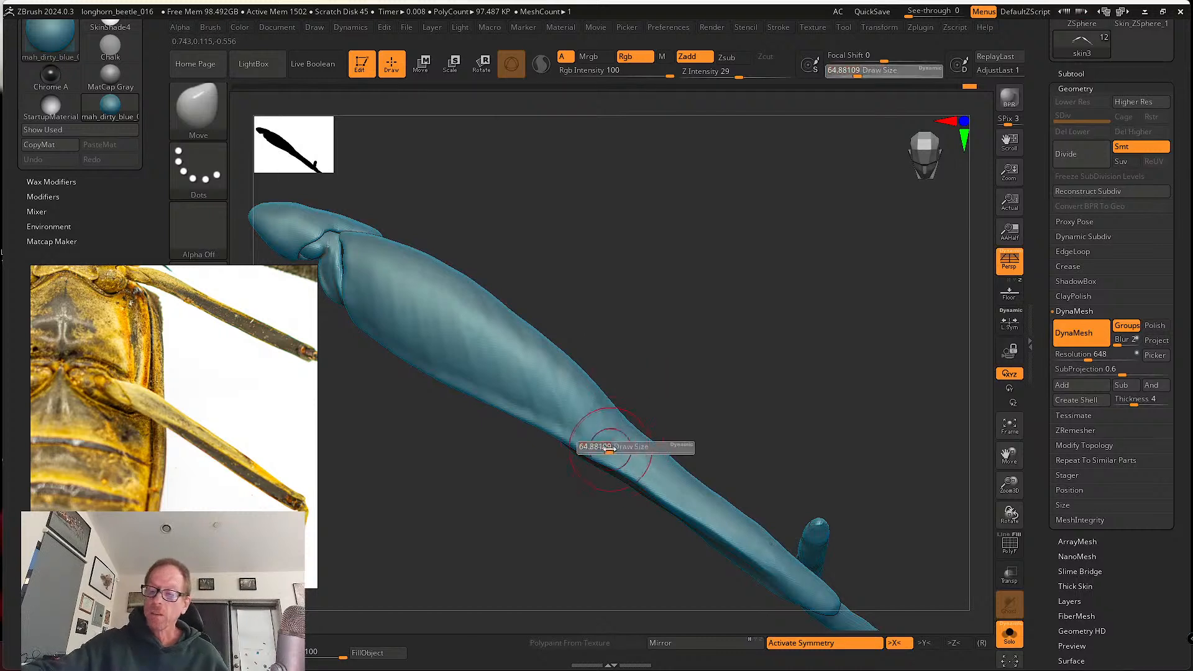
left_click_drag(609, 450, 616, 450)
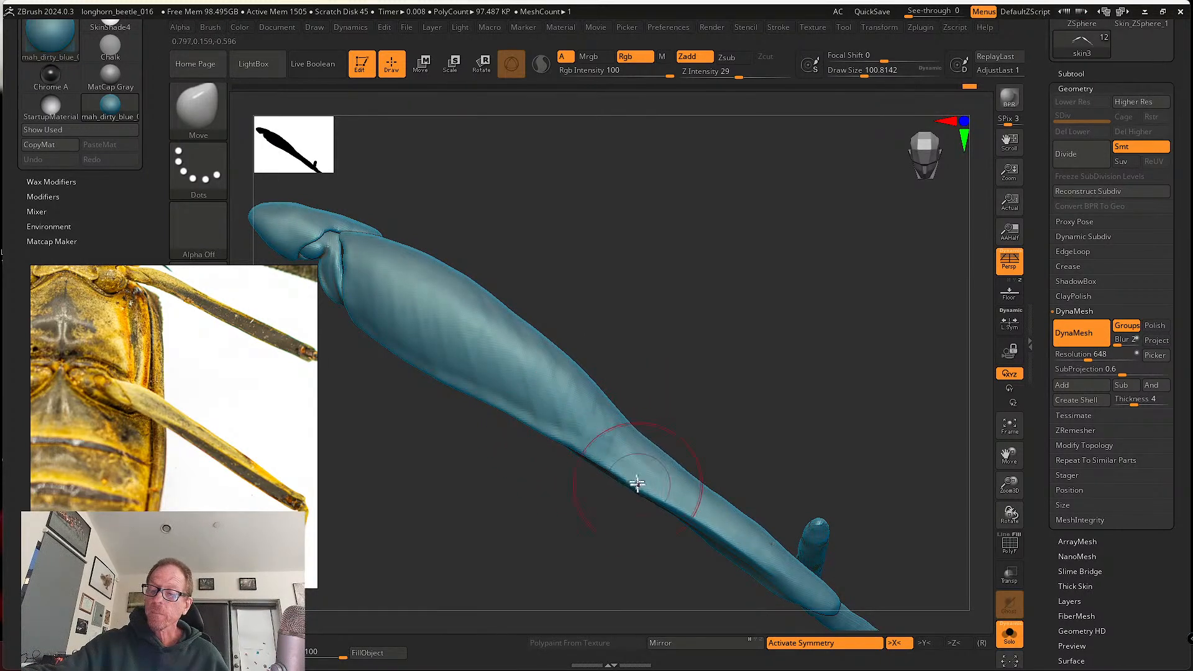
mouse_move(640, 488)
right_mouse_down()
mouse_move(665, 418)
mouse_move(608, 456)
right_mouse_up()
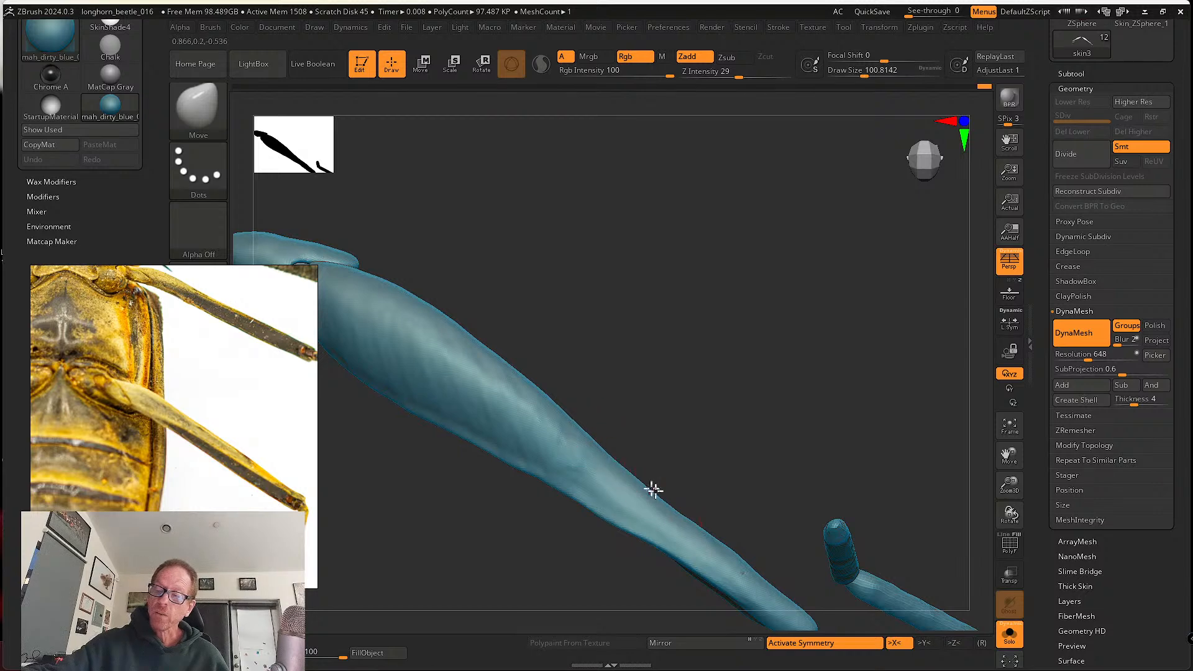
right_click_drag(653, 490, 656, 417)
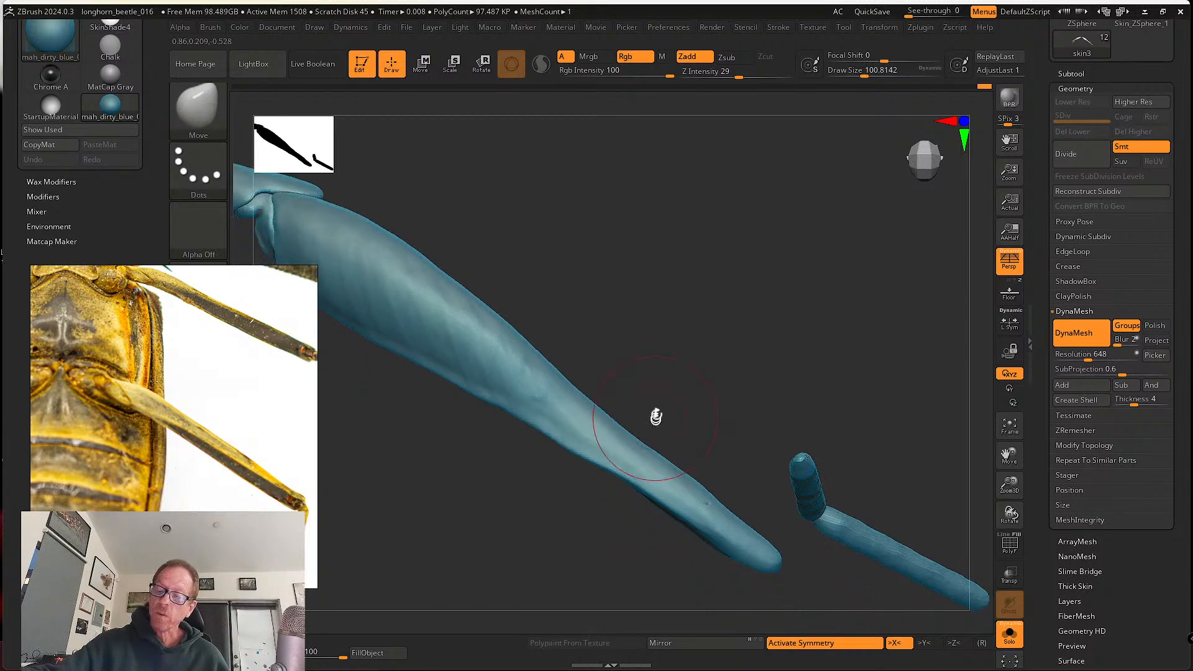
key("s")
left_click(617, 477)
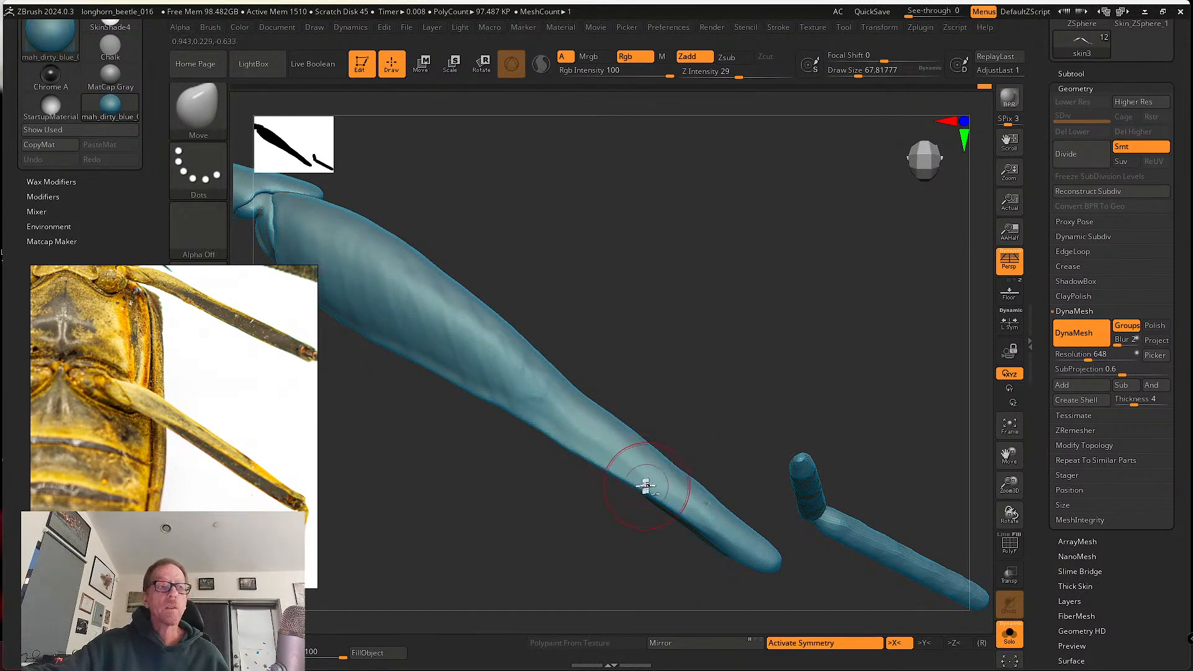
right_click_drag(646, 486, 640, 478)
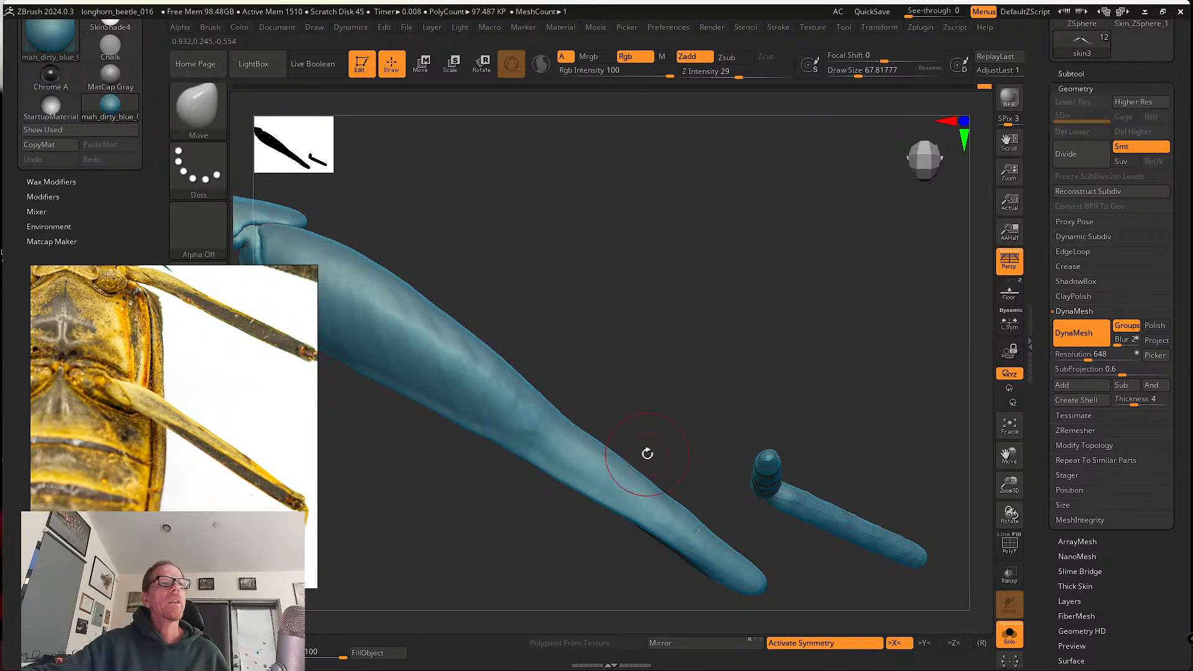
mouse_move(666, 452)
left_mouse_down()
mouse_move(687, 426)
mouse_move(647, 374)
left_mouse_up()
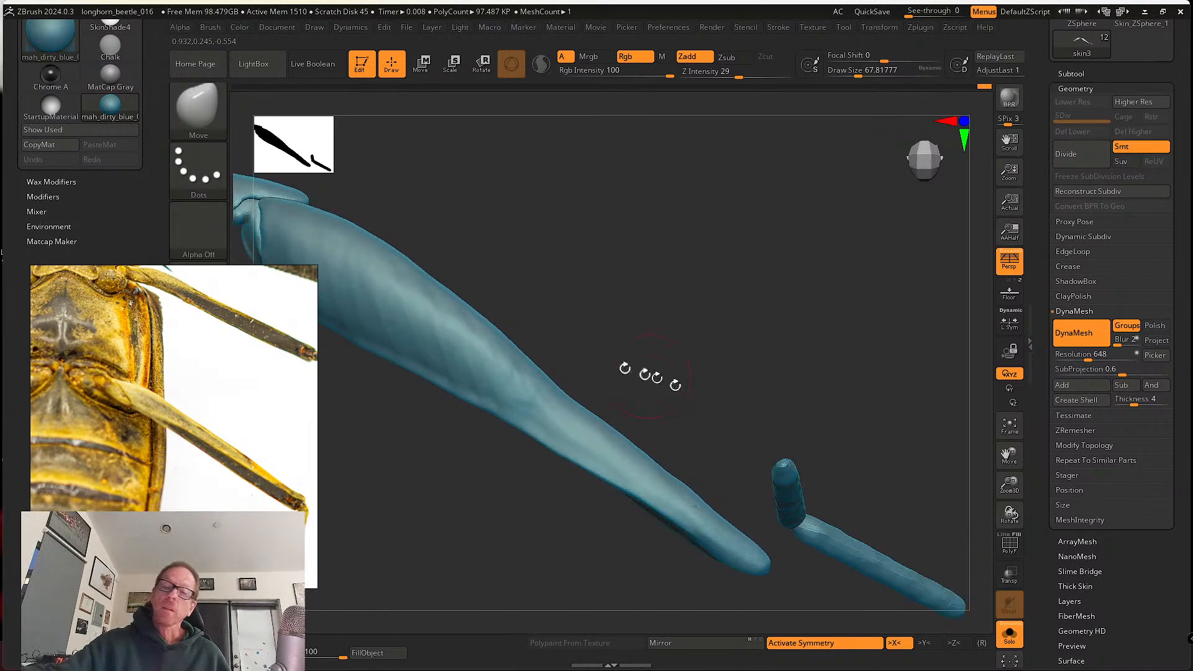
- Layer long tw ClayTubes strokes along the middle of the femur's broad face at a draw size of about 39
left_click(209, 115)
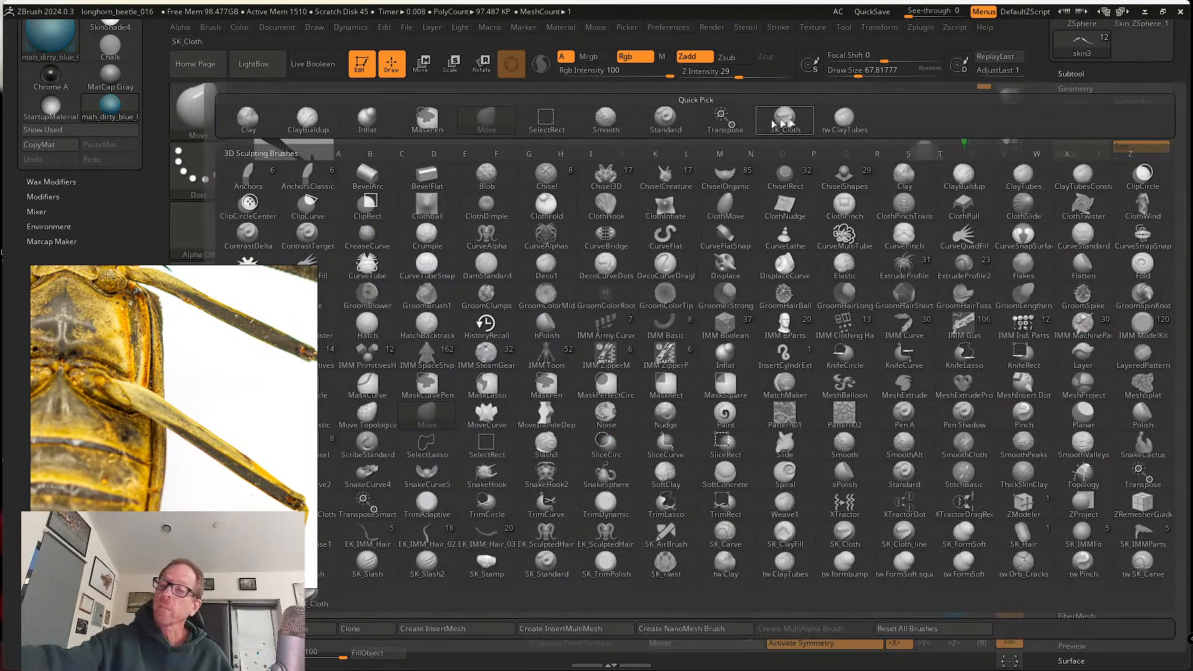
left_click(846, 118)
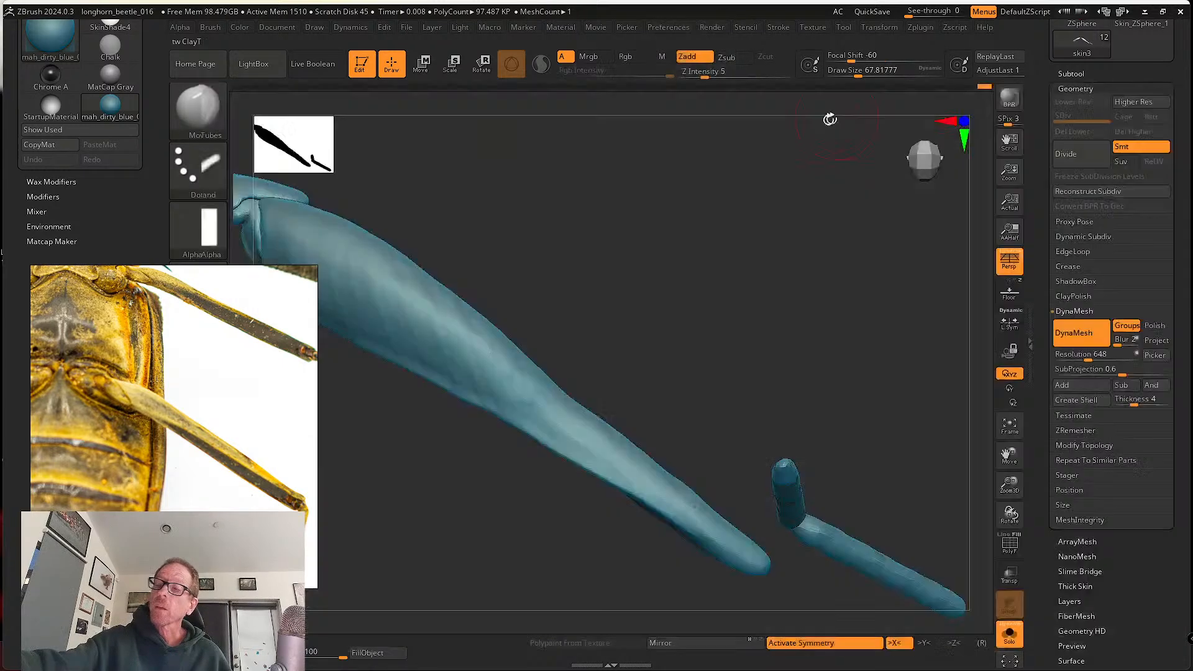
right_click_drag(373, 258, 501, 314)
key("s")
left_click_drag(485, 314, 481, 314)
right_click_drag(481, 314, 494, 283)
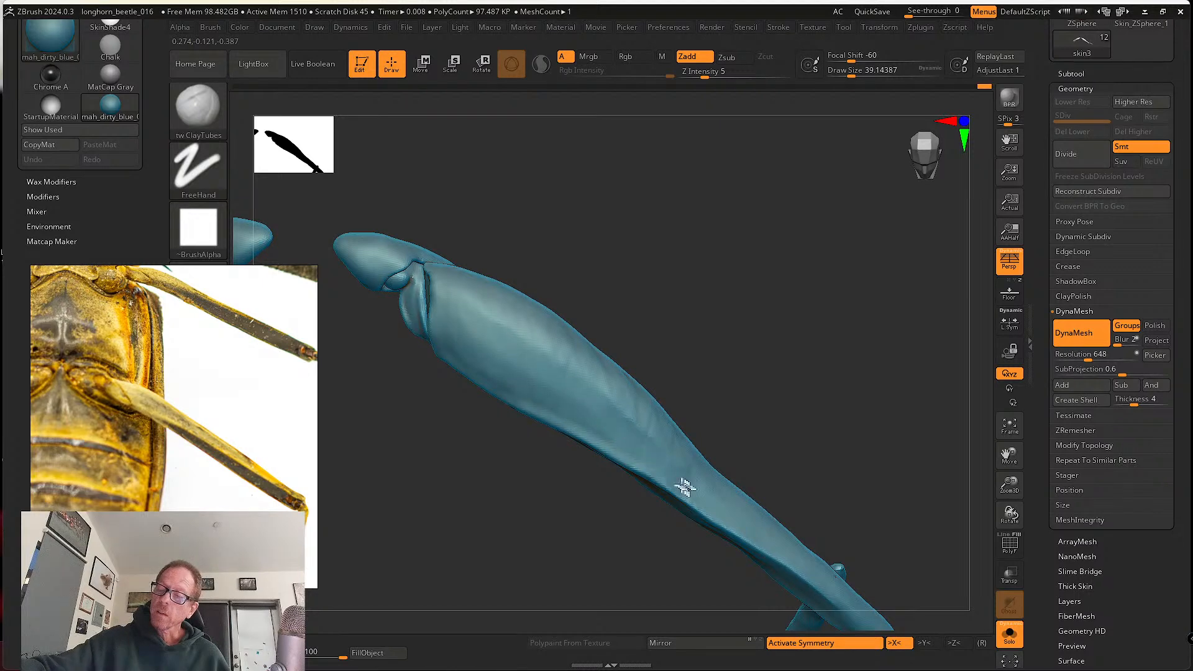
mouse_move(685, 488)
left_mouse_down()
mouse_move(623, 453)
mouse_move(631, 457)
mouse_move(575, 398)
mouse_move(464, 343)
mouse_move(455, 354)
left_mouse_up()
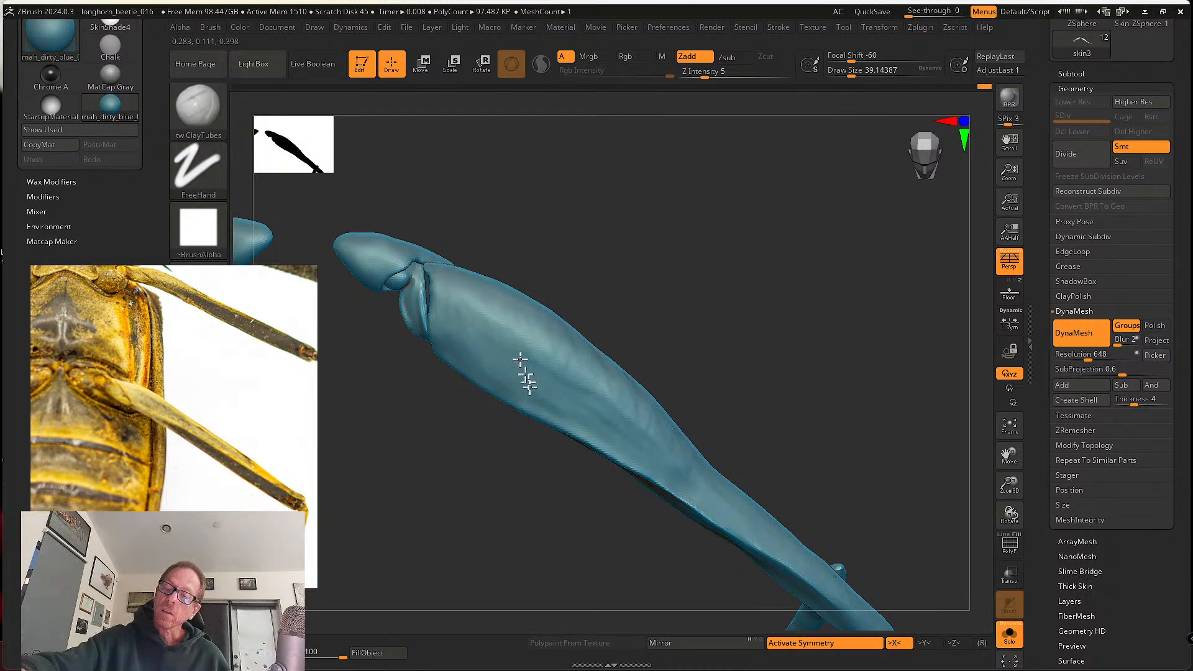
left_click_drag(667, 460, 674, 476)
mouse_move(463, 323)
left_mouse_down()
mouse_move(526, 353)
mouse_move(688, 475)
left_mouse_up()
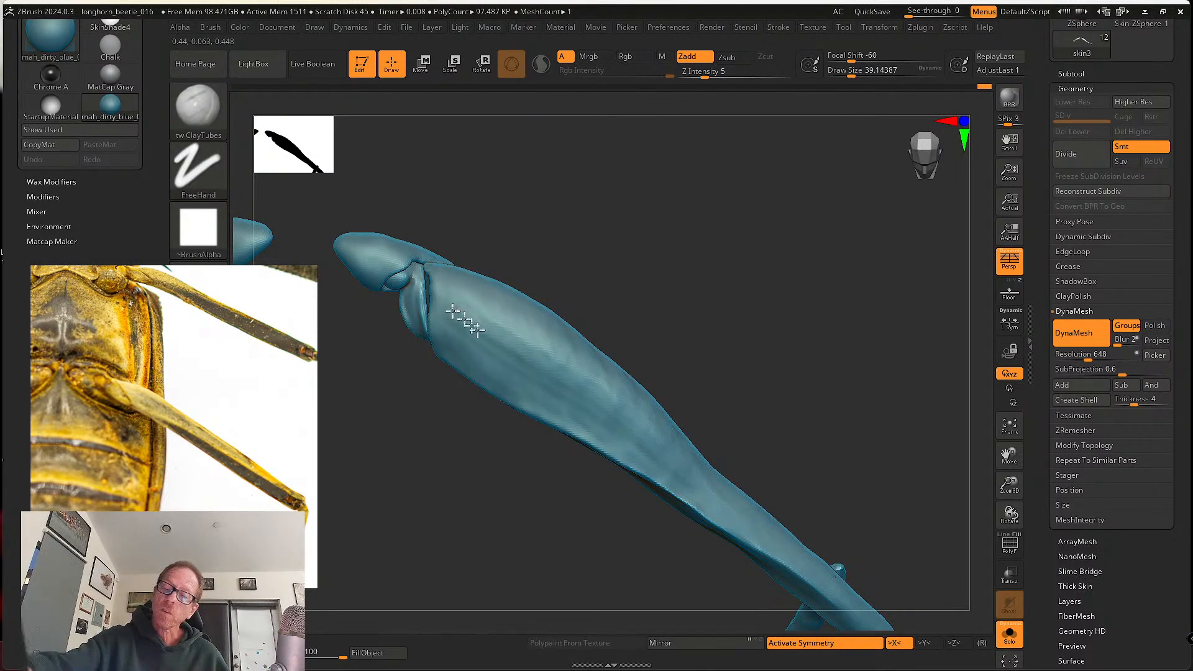
- Extend the tw ClayTubes strokes over the femur's lower edge, from near the crease down toward the knee
mouse_move(462, 319)
left_mouse_down()
mouse_move(609, 435)
mouse_move(569, 420)
left_mouse_up()
left_click_drag(484, 377, 715, 513)
right_click_drag(702, 495, 595, 429, "alt")
left_click_drag(449, 343, 458, 355)
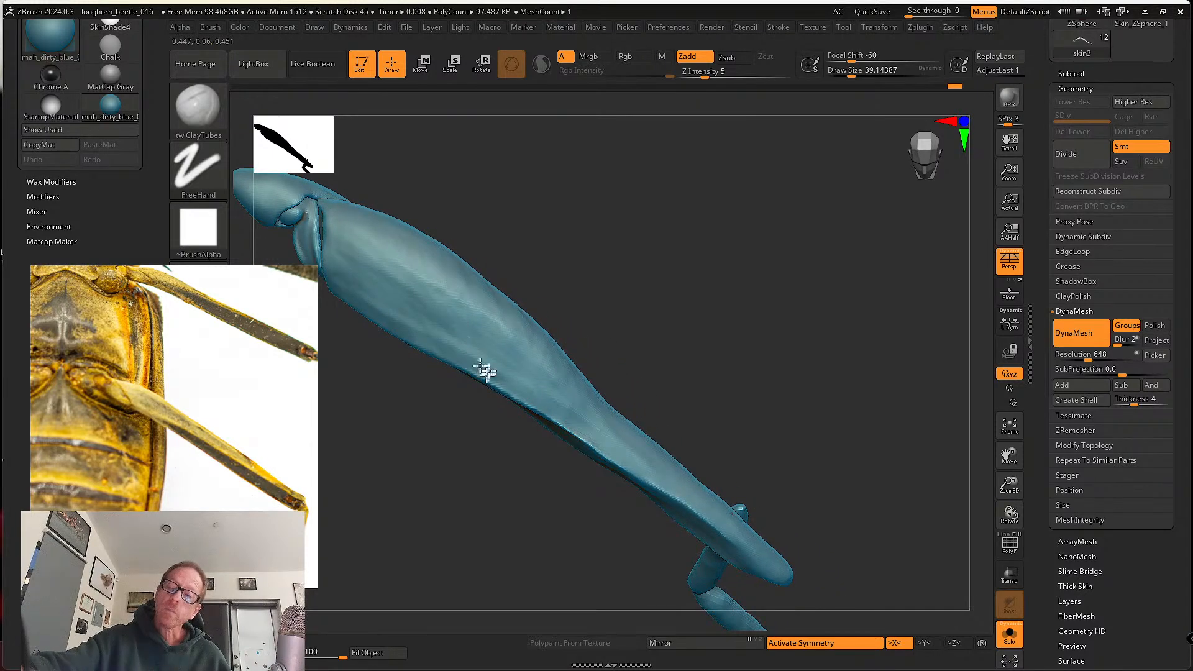
left_click_drag(517, 390, 642, 465)
right_click_drag(641, 465, 573, 352)
right_click_drag(438, 288, 432, 254)
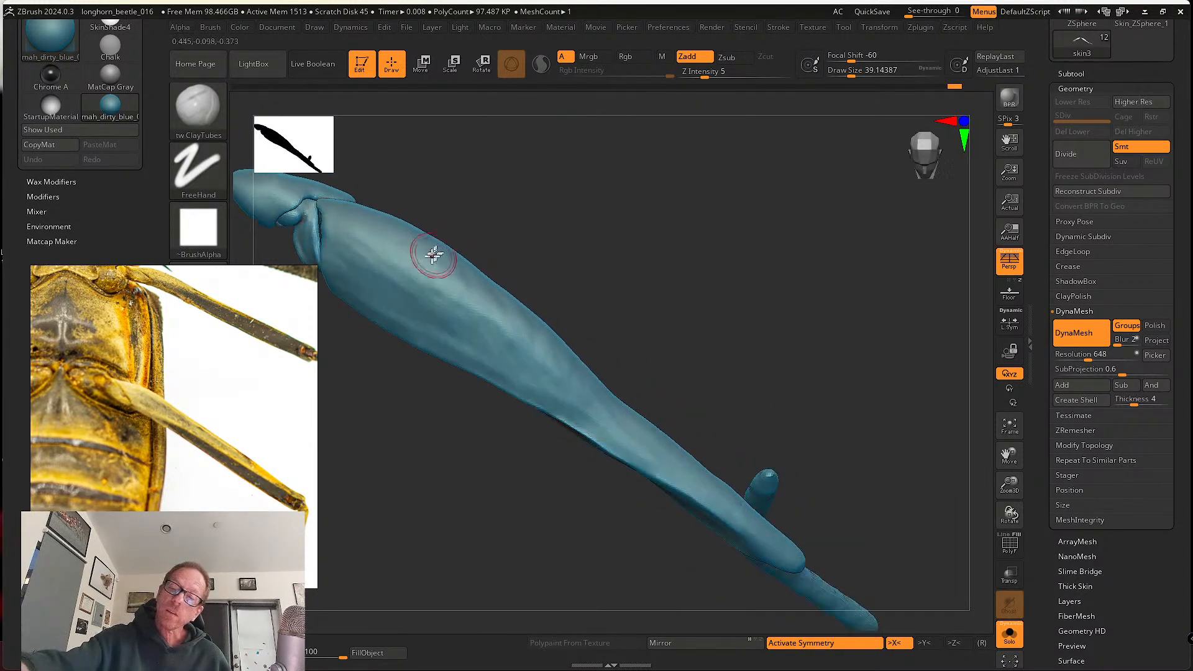
- Add long tw ClayTubes strokes down the middle of the femur's broad face at a draw size of about 54
key("s")
left_click_drag(396, 251, 526, 340)
left_click_drag(413, 272, 623, 425)
right_click_drag(560, 385, 435, 287)
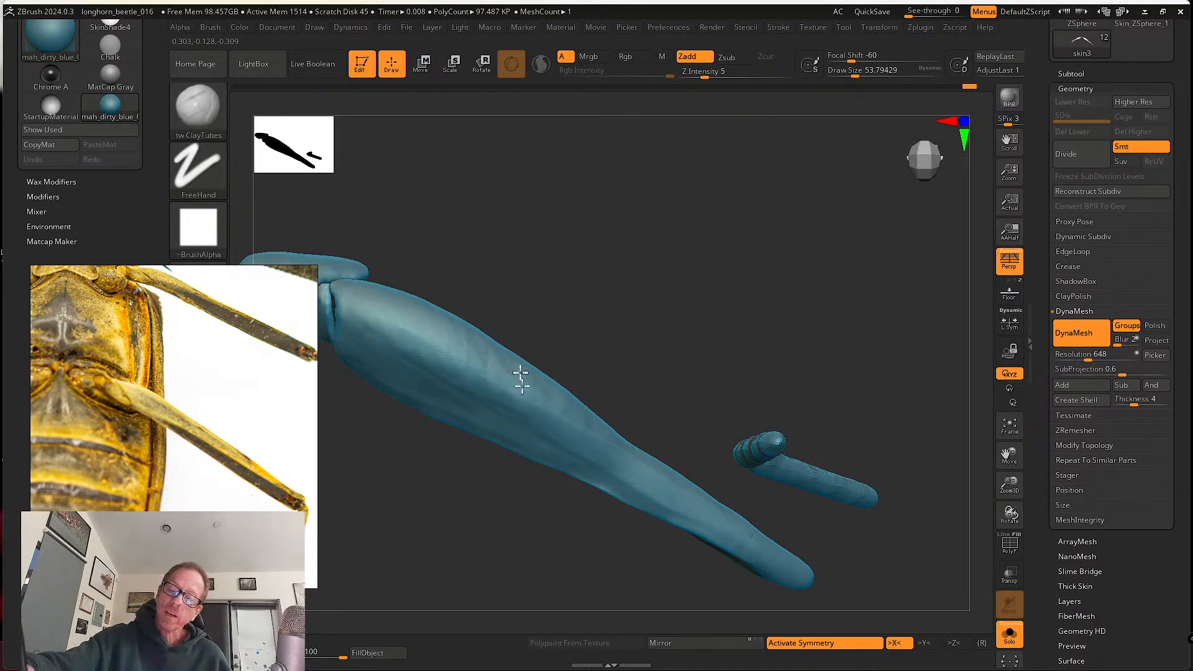
right_click_drag(577, 407, 591, 341)
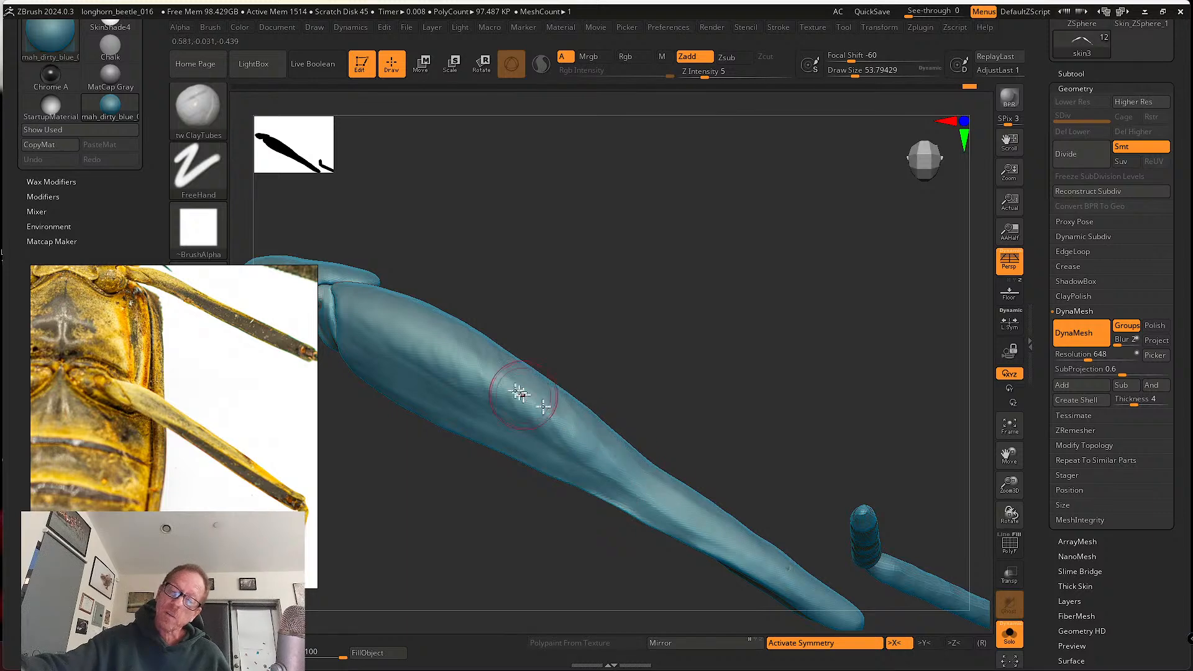
left_click_drag(420, 342, 645, 497)
right_click_drag(597, 454, 485, 367)
left_click_drag(448, 336, 584, 435)
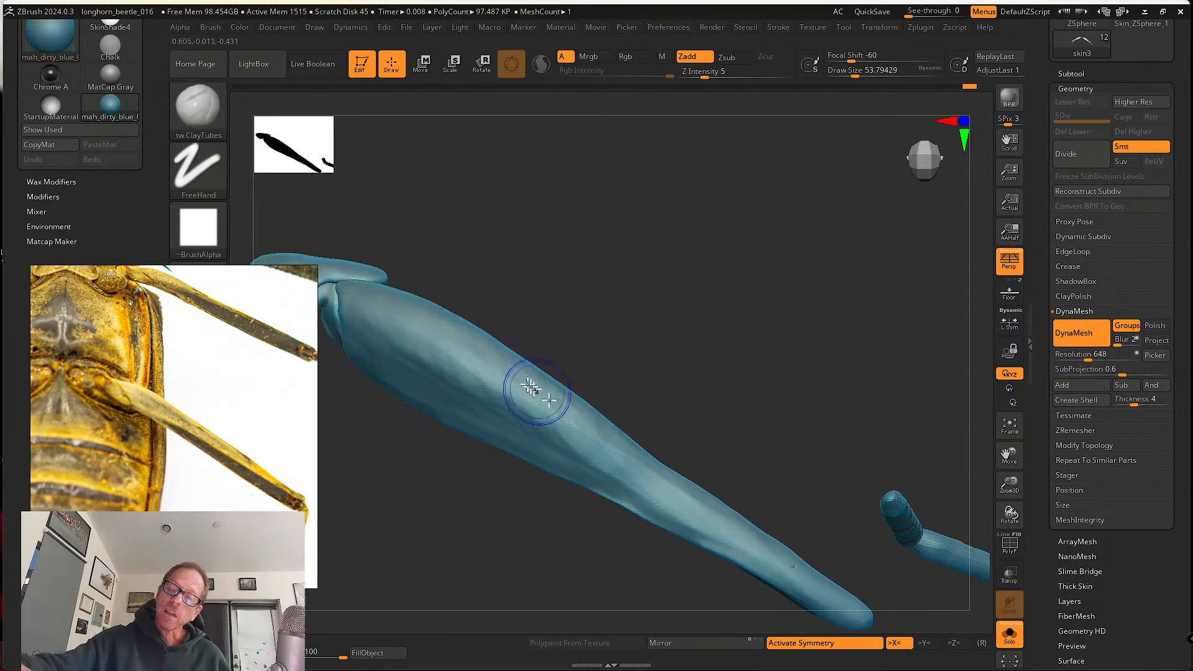
mouse_move(734, 531)
right_mouse_down()
mouse_move(634, 399)
mouse_move(609, 449)
mouse_move(654, 429)
mouse_move(665, 338)
mouse_move(498, 308)
right_mouse_up()
- Reshape the femur's narrowing outline near the knee with the Move brush at draw sizes of about 158 and 108
left_click(198, 107)
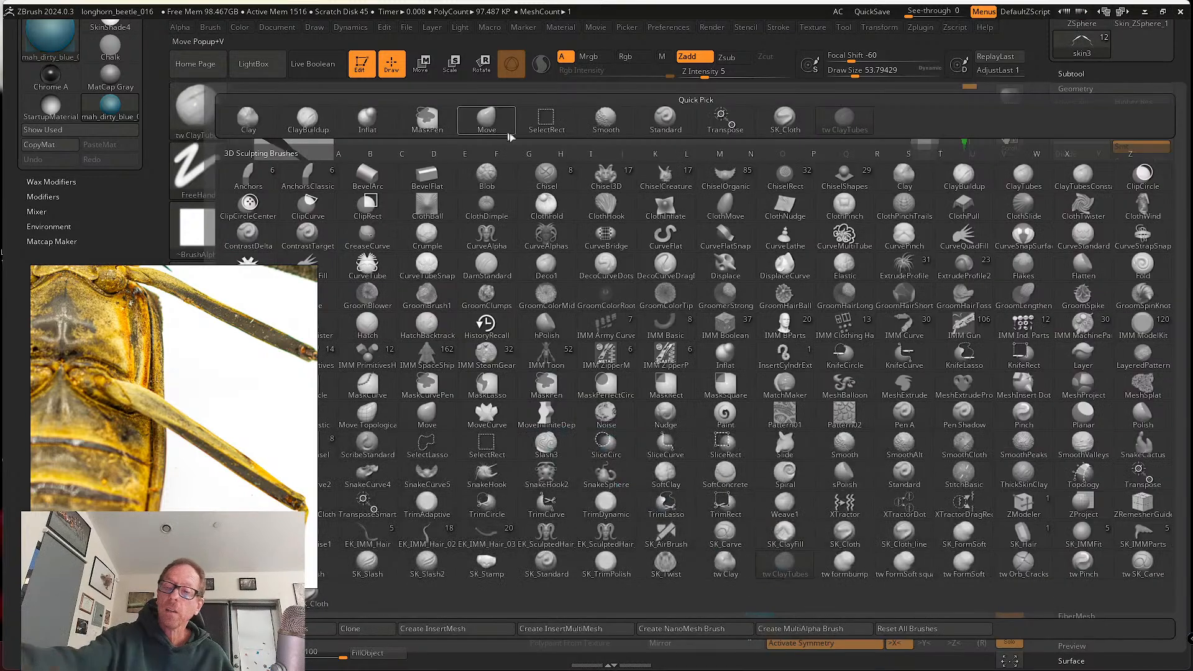
left_click(487, 119)
key("s")
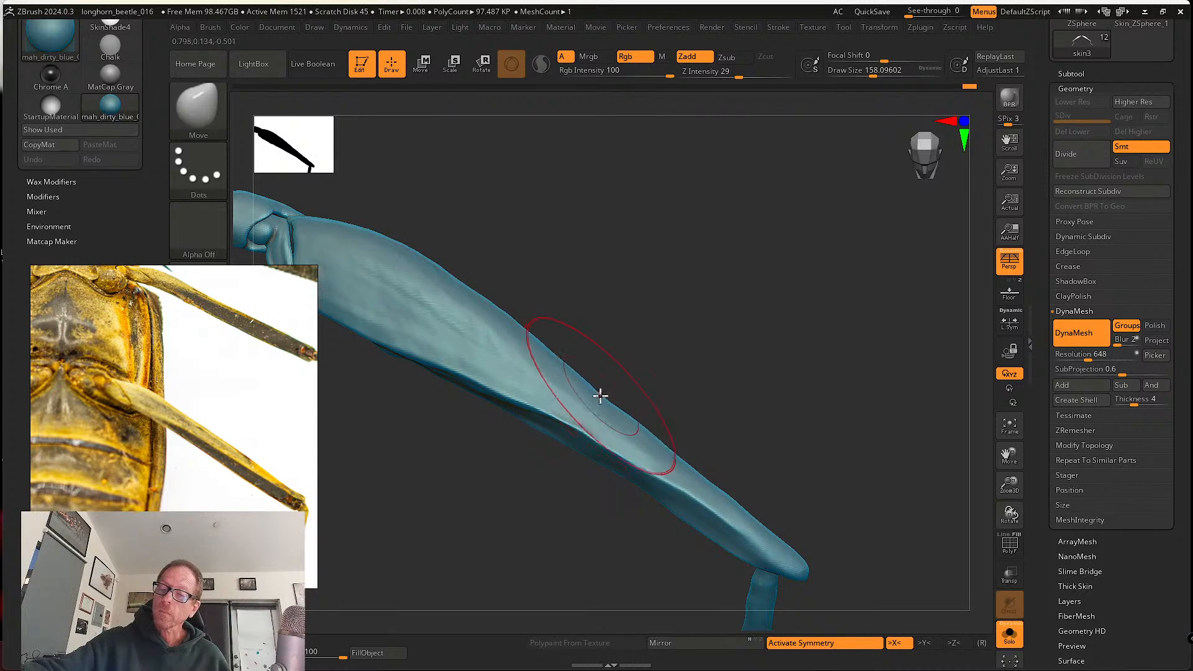
mouse_move(727, 457)
left_mouse_down()
mouse_move(792, 429)
mouse_move(752, 418)
left_mouse_up()
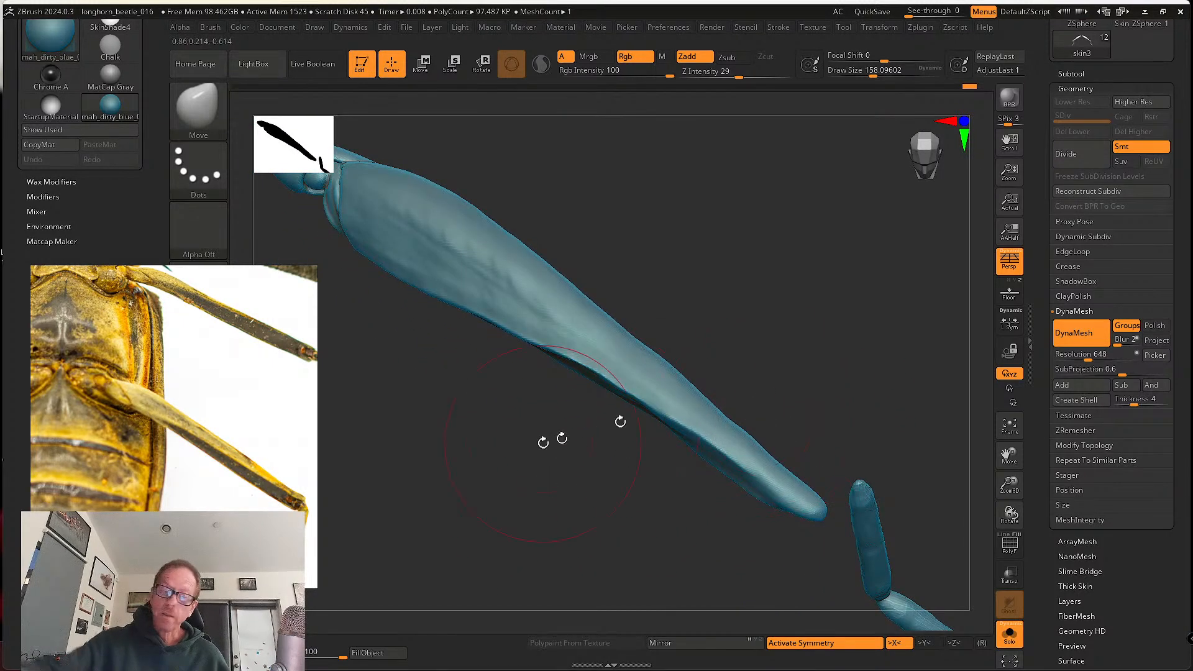
mouse_move(827, 433)
left_mouse_down()
mouse_move(852, 427)
mouse_move(826, 430)
left_mouse_up()
key("s")
left_click_drag(789, 499, 780, 488)
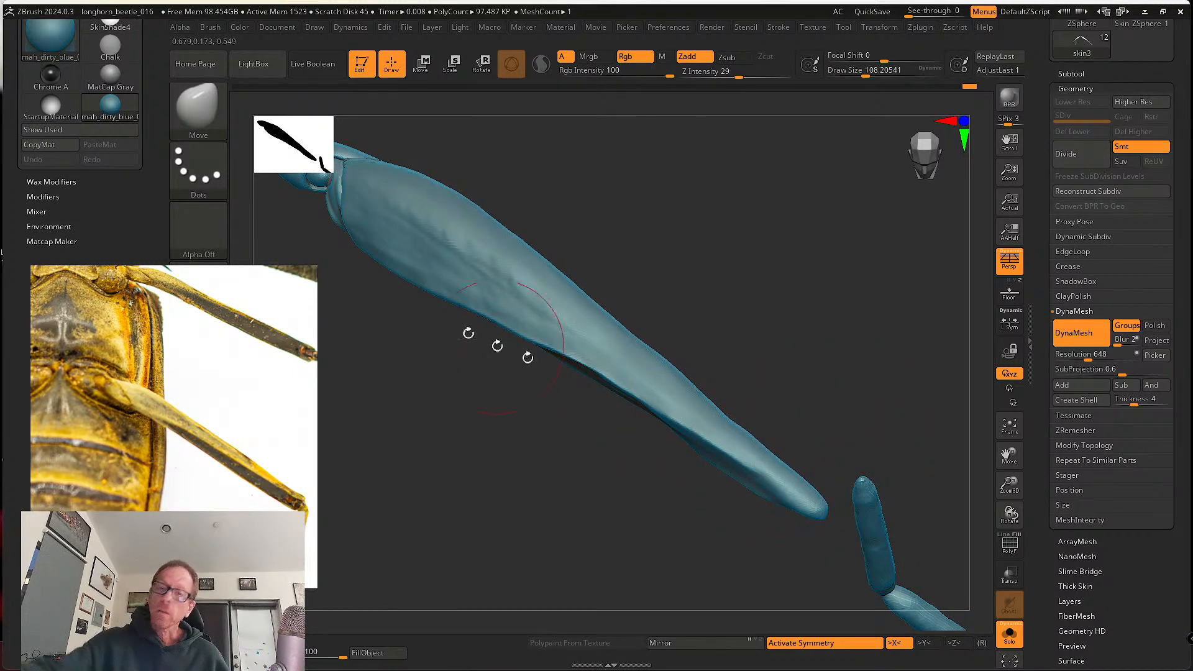
- Work the lower half of the femur toward the knee with the SK_Cloth brush at a draw size of about 54
left_click(219, 107)
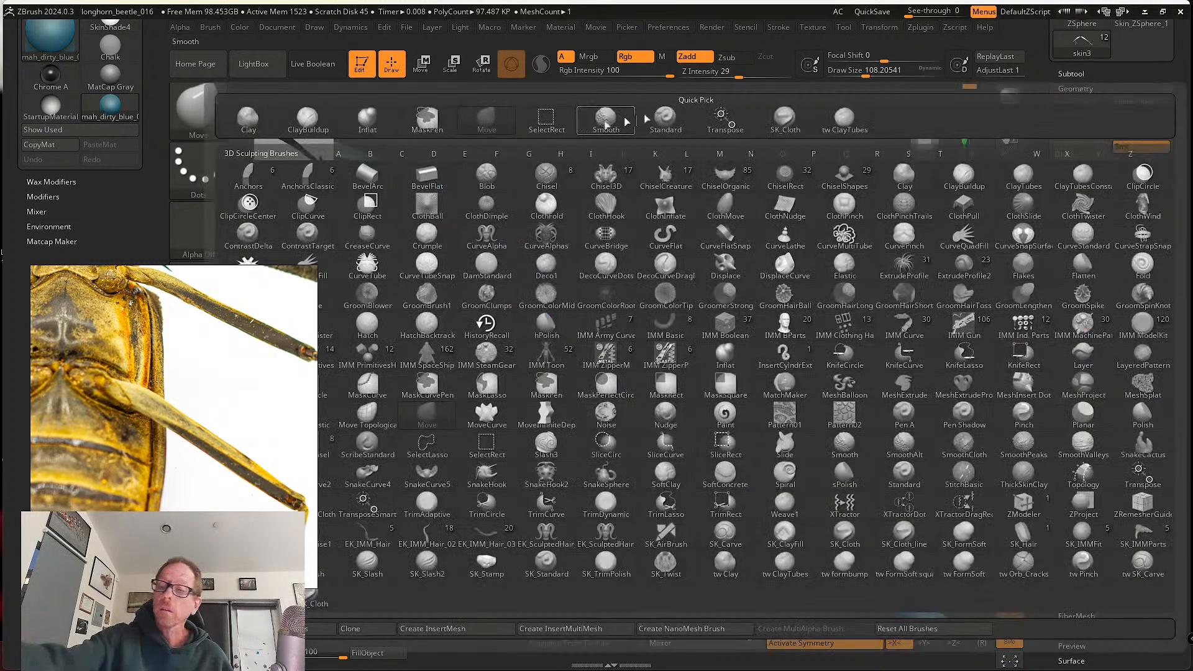
left_click(798, 118)
key("s")
left_click_drag(783, 326, 780, 326)
left_click_drag(781, 327, 763, 318)
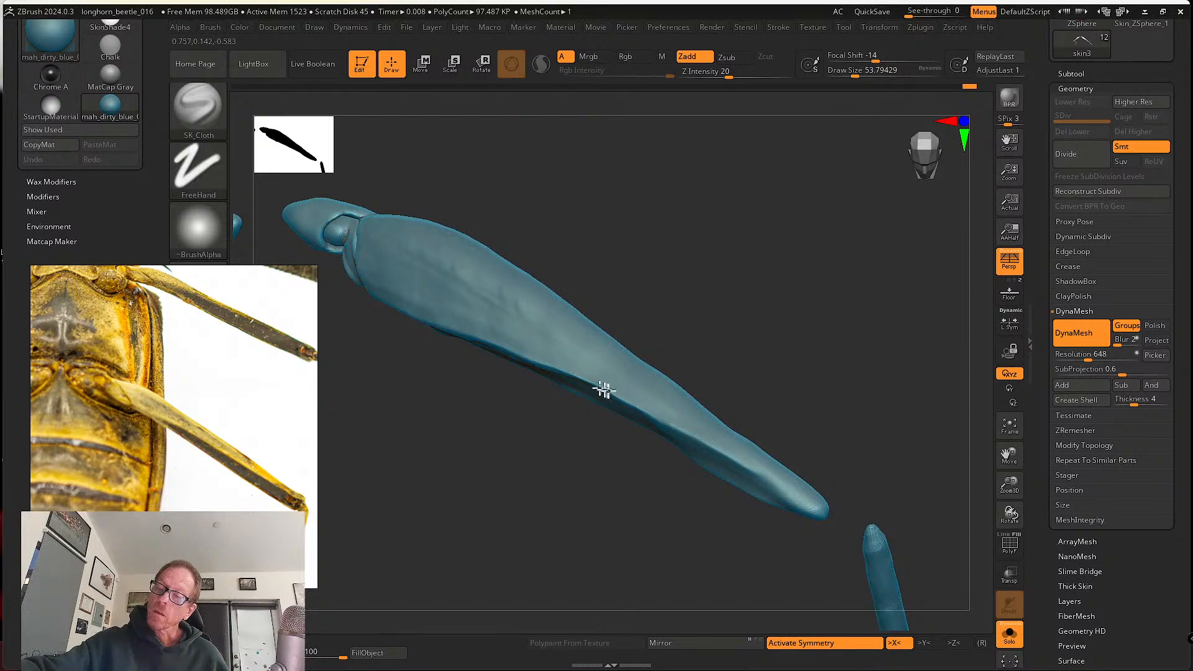
left_click_drag(702, 437, 830, 515)
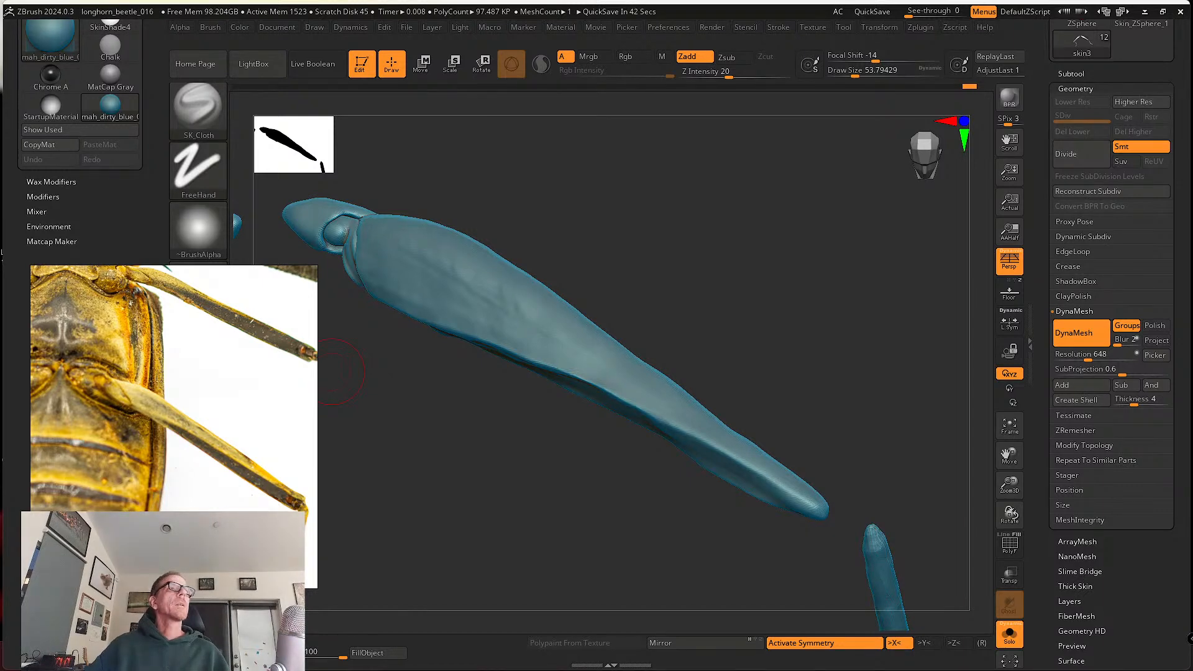
- Switch to the browser, look through the lecture list of Udemy's ZBrush for Jewelry Designers course, and return to ZBrush
left_click_drag(0, 112, 516, 33)
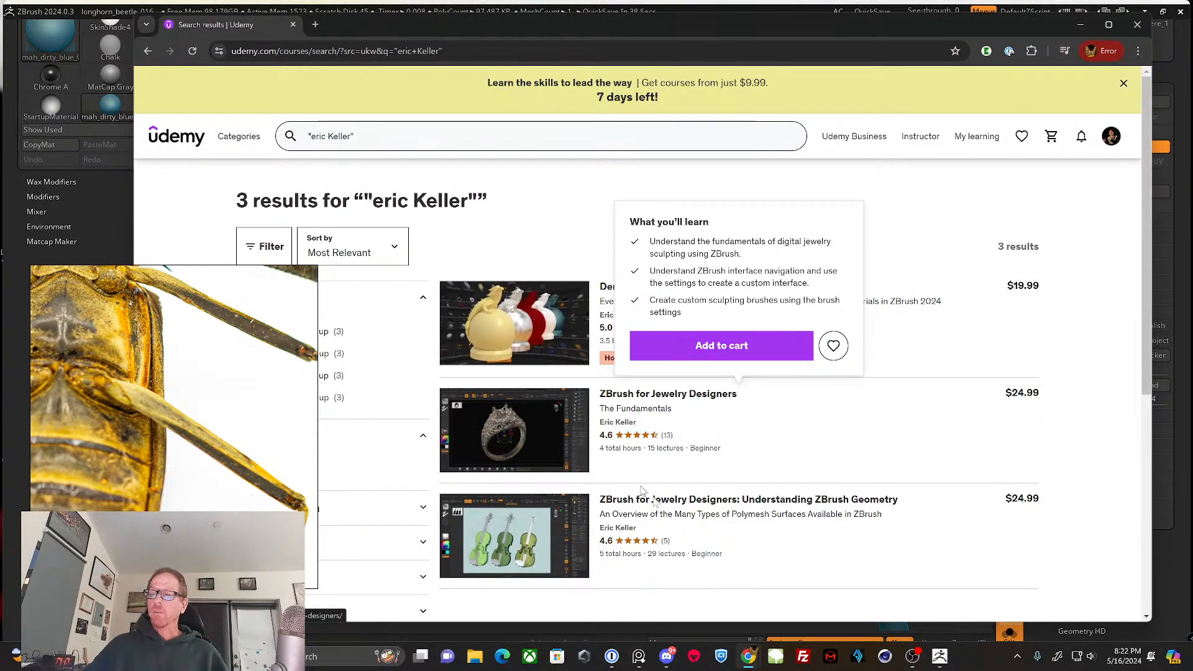
mouse_move(770, 552)
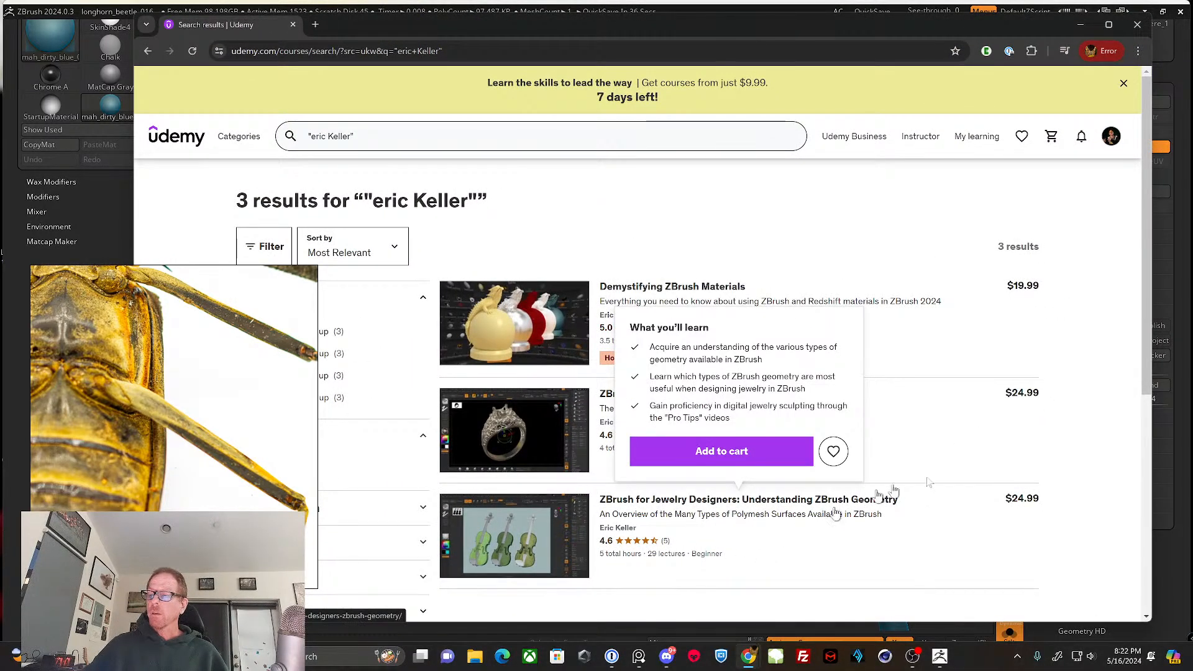
mouse_move(715, 408)
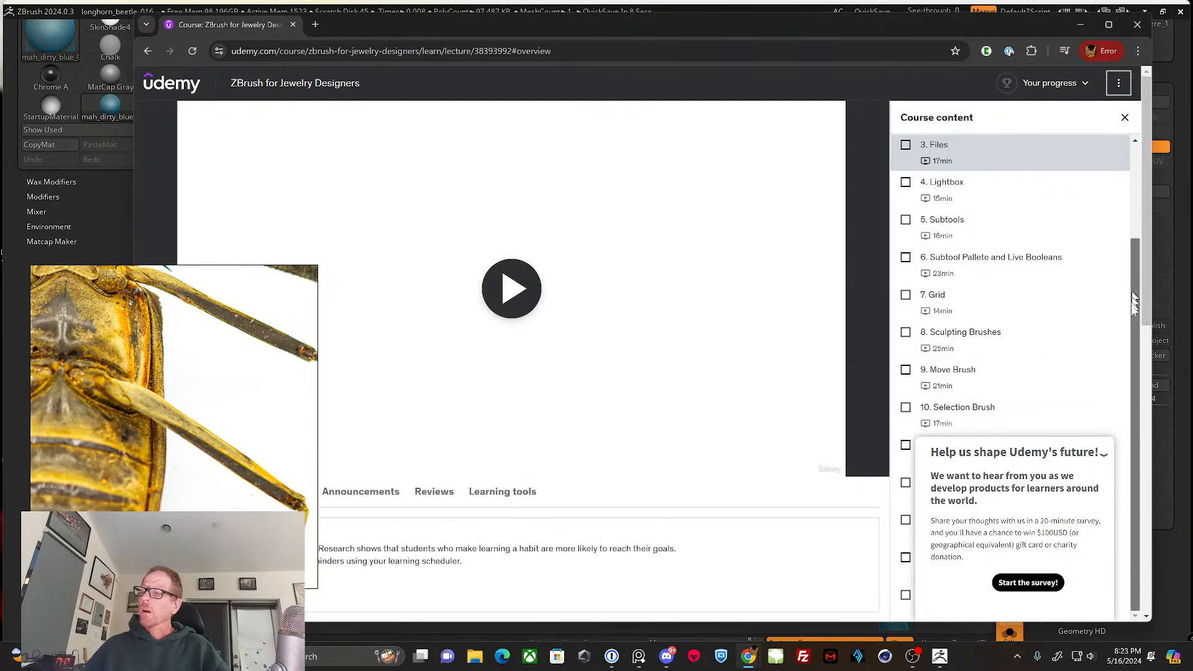
scroll(1144, 289, "down", 1)
scroll(1144, 289, "down", 3)
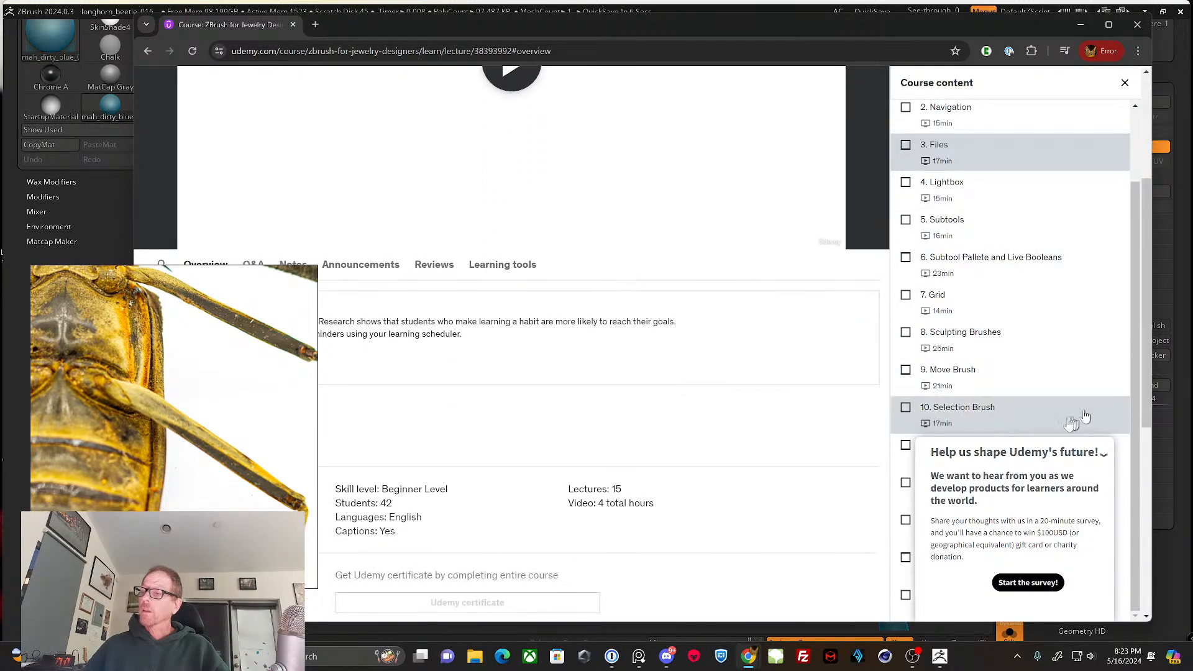
left_click(1104, 453)
scroll(1050, 410, "down", 2)
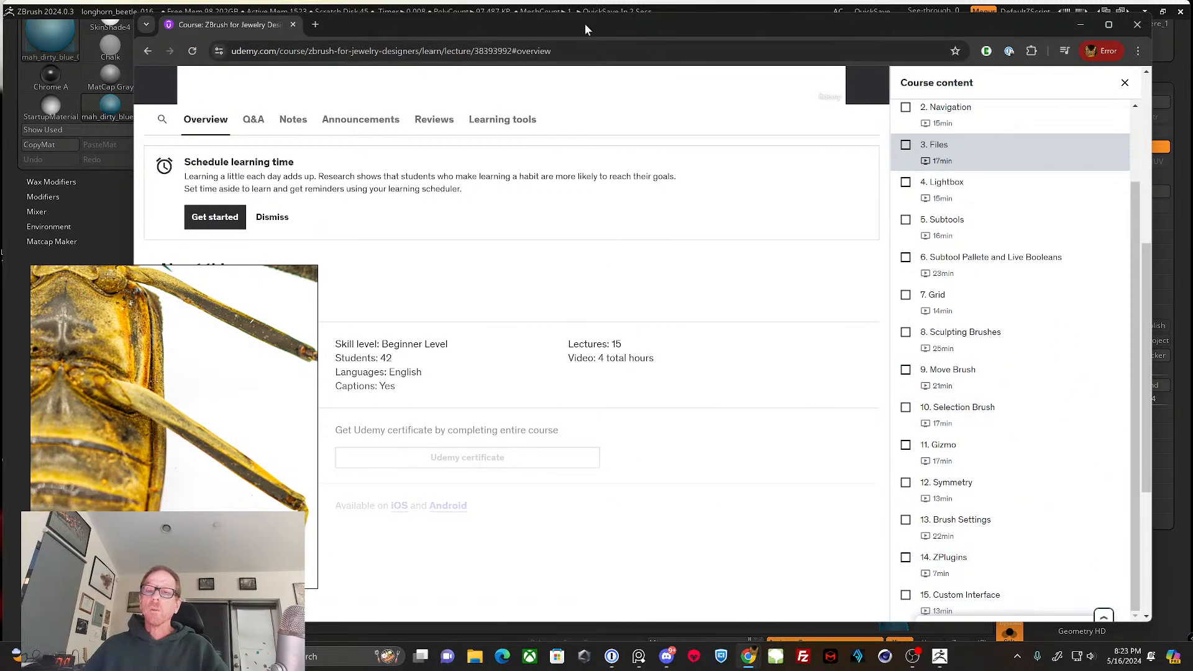
left_click_drag(584, 28, 575, 2)
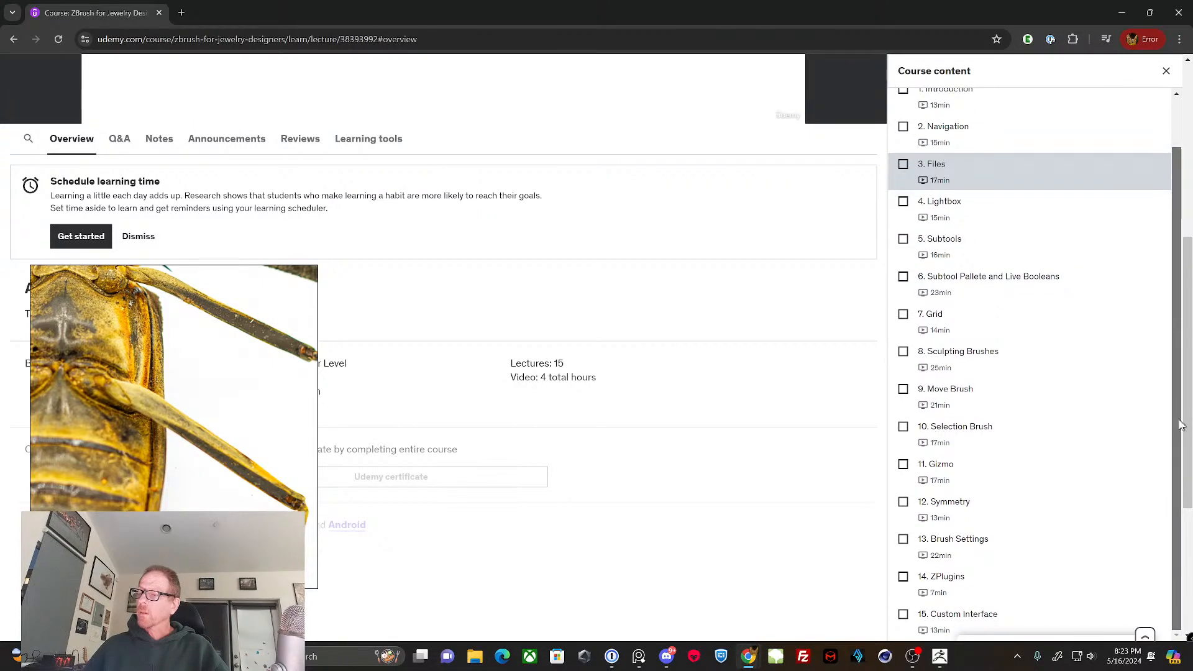
scroll(1181, 420, "up", 1)
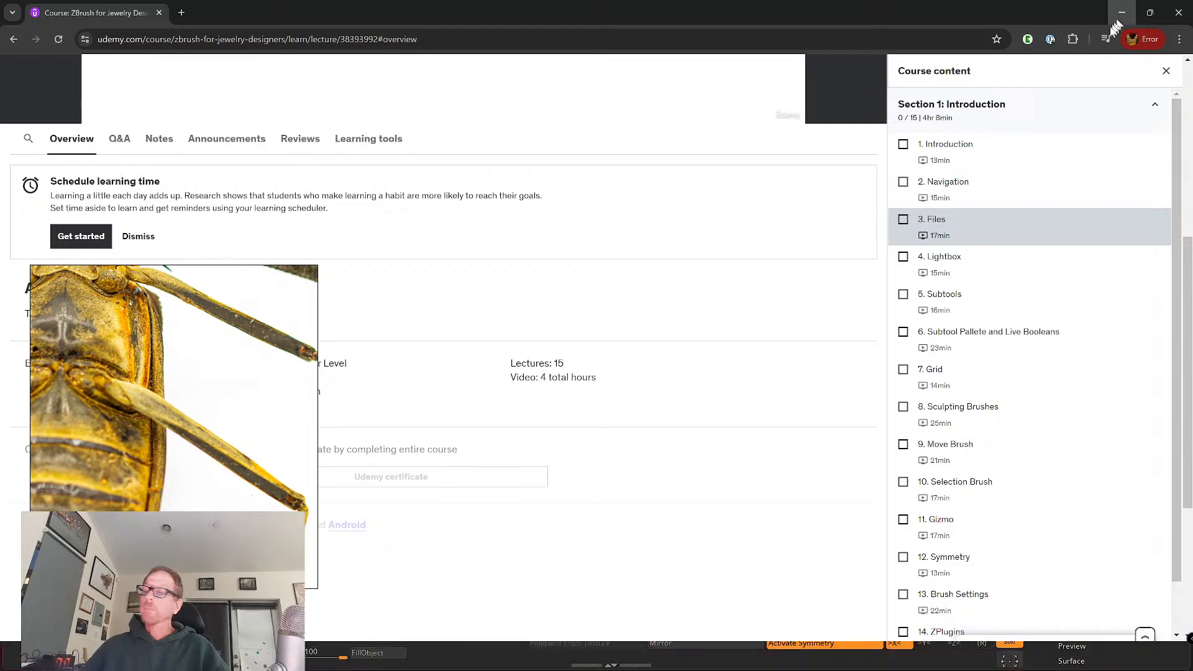
left_click(1120, 15)
- Layer diagonal tw ClayTubes strokes from the femur's broad middle down toward the knee at a draw size of about 35
mouse_move(734, 323)
left_mouse_down()
mouse_move(720, 317)
mouse_move(733, 386)
mouse_move(672, 338)
mouse_move(533, 336)
left_mouse_up()
left_click(207, 118)
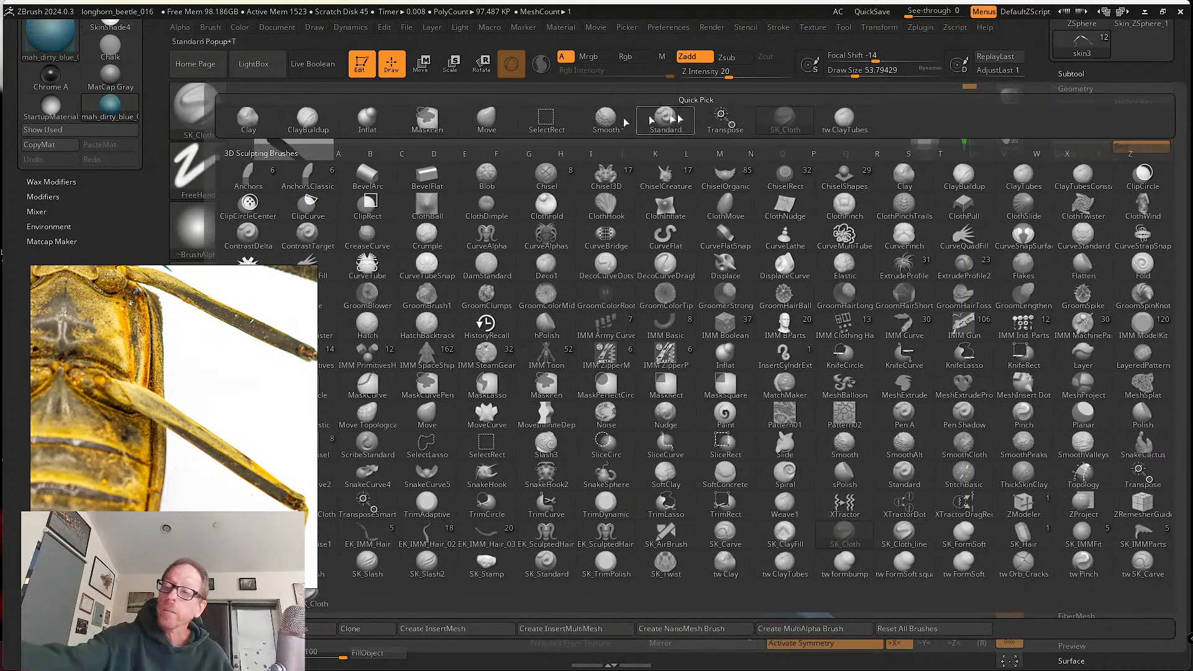
left_click(858, 121)
key("s")
left_click_drag(418, 324, 412, 324)
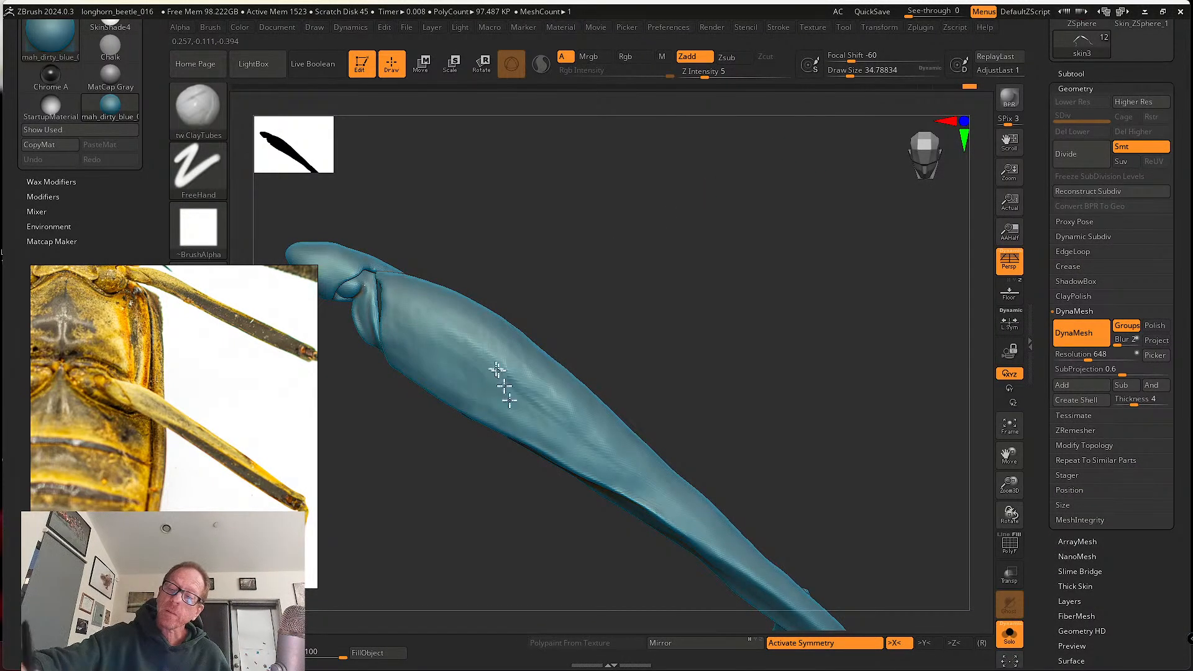
mouse_move(611, 467)
left_mouse_down()
mouse_move(506, 380)
mouse_move(675, 506)
left_mouse_up()
mouse_move(705, 409)
left_mouse_down()
mouse_move(699, 388)
mouse_move(628, 374)
left_mouse_up()
left_click_drag(556, 395, 665, 477)
mouse_move(584, 422)
left_mouse_down()
mouse_move(757, 552)
mouse_move(702, 528)
left_mouse_up()
left_click_drag(579, 396, 770, 532)
left_click_drag(641, 448, 808, 573)
left_click_drag(552, 381, 634, 450)
mouse_move(522, 364)
right_mouse_down()
mouse_move(493, 315)
mouse_move(470, 357)
right_mouse_up()
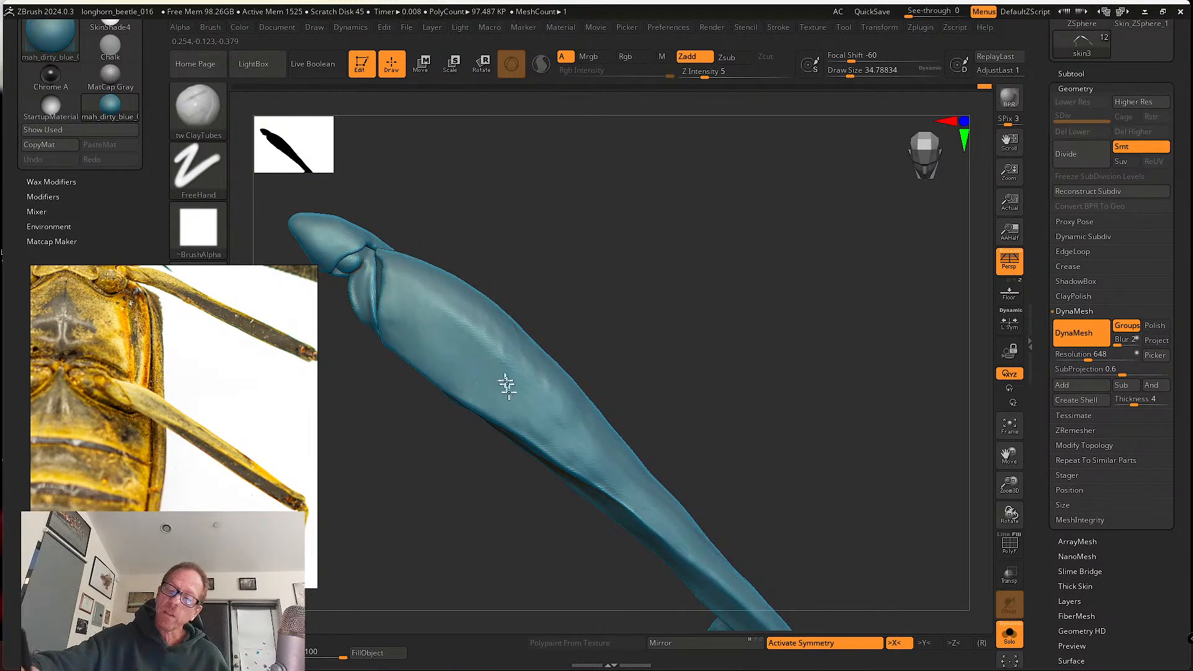
- Refine the ridge and underside plane along the femur's narrow half with tw ClayTubes strokes
right_click_drag(618, 474, 530, 392, "alt")
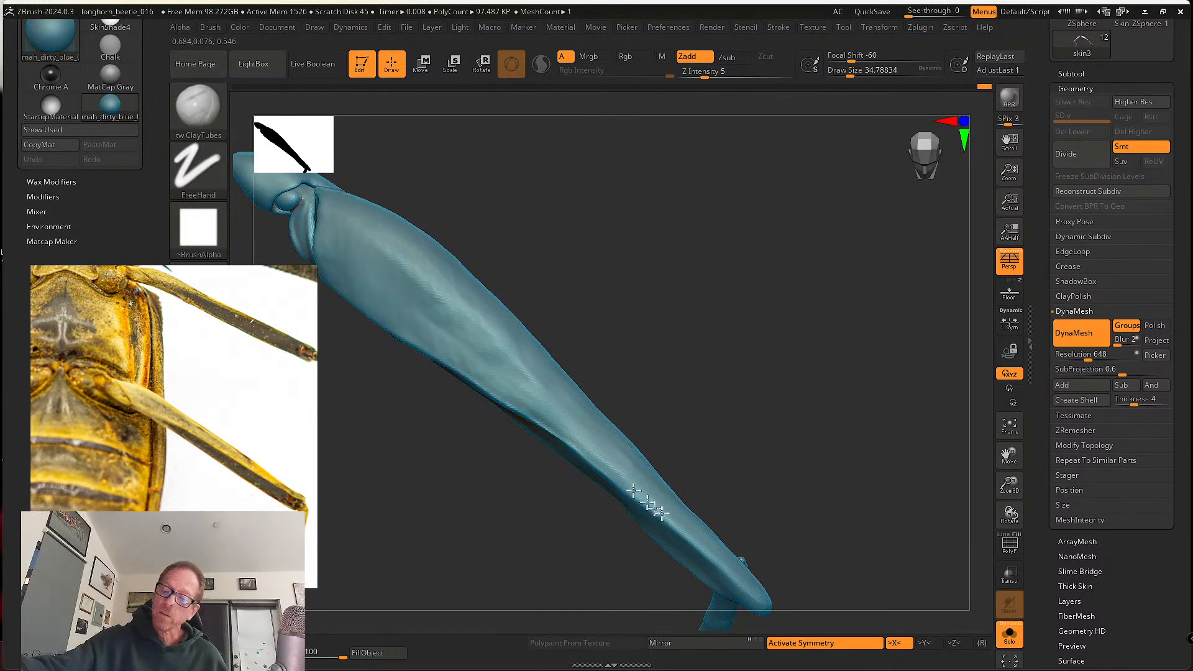
right_click_drag(683, 478, 642, 400)
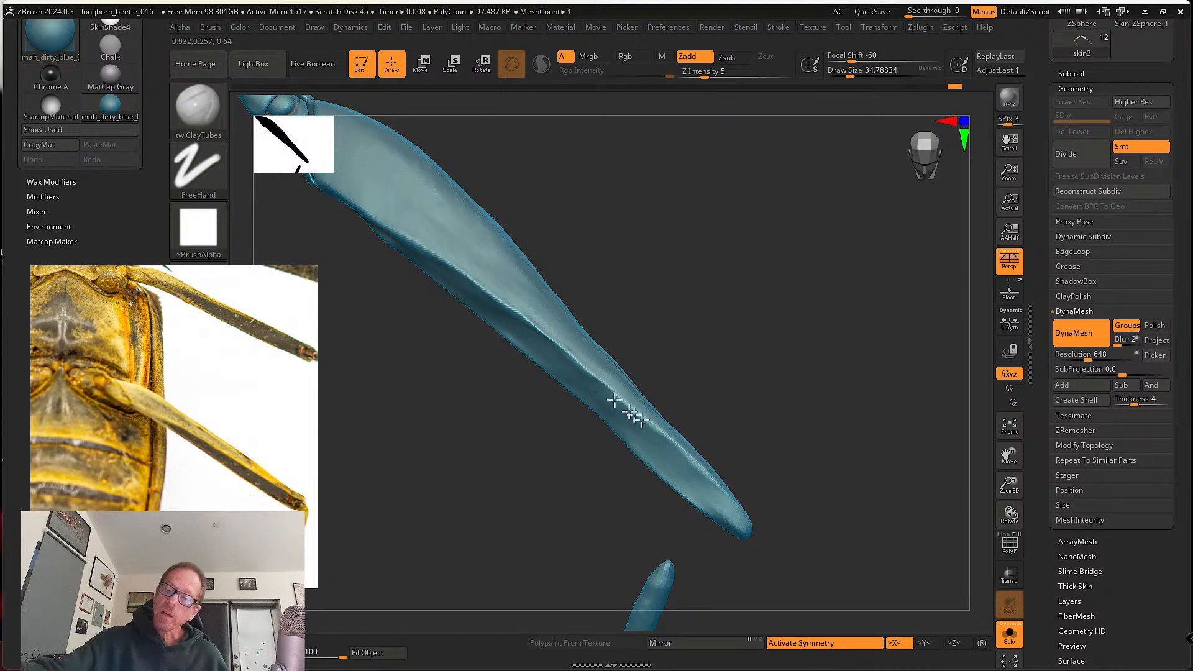
left_click_drag(581, 352, 453, 299)
right_click_drag(453, 301, 460, 334, "alt")
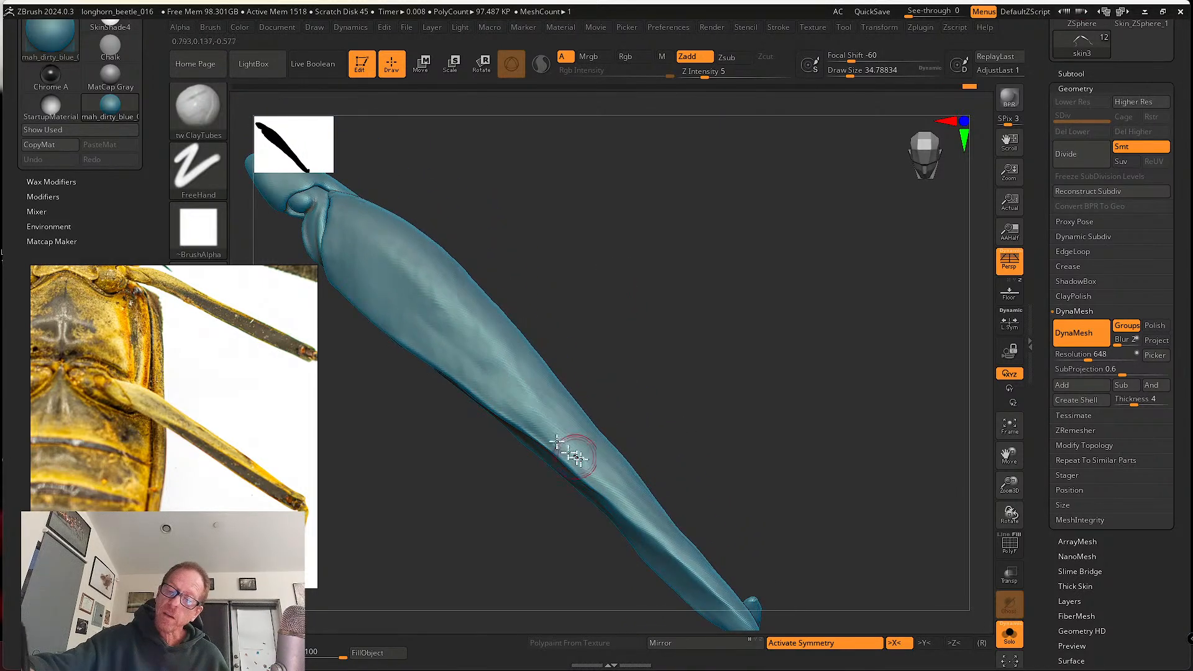
right_click_drag(572, 453, 492, 381, "alt")
mouse_move(616, 493)
right_mouse_down()
mouse_move(711, 421)
mouse_move(677, 491)
mouse_move(693, 487)
mouse_move(570, 387)
right_mouse_up()
- Push a concave socket into the femur's knee end with the Move brush at a draw size of about 54, following the enlarged reference photo
key("b")
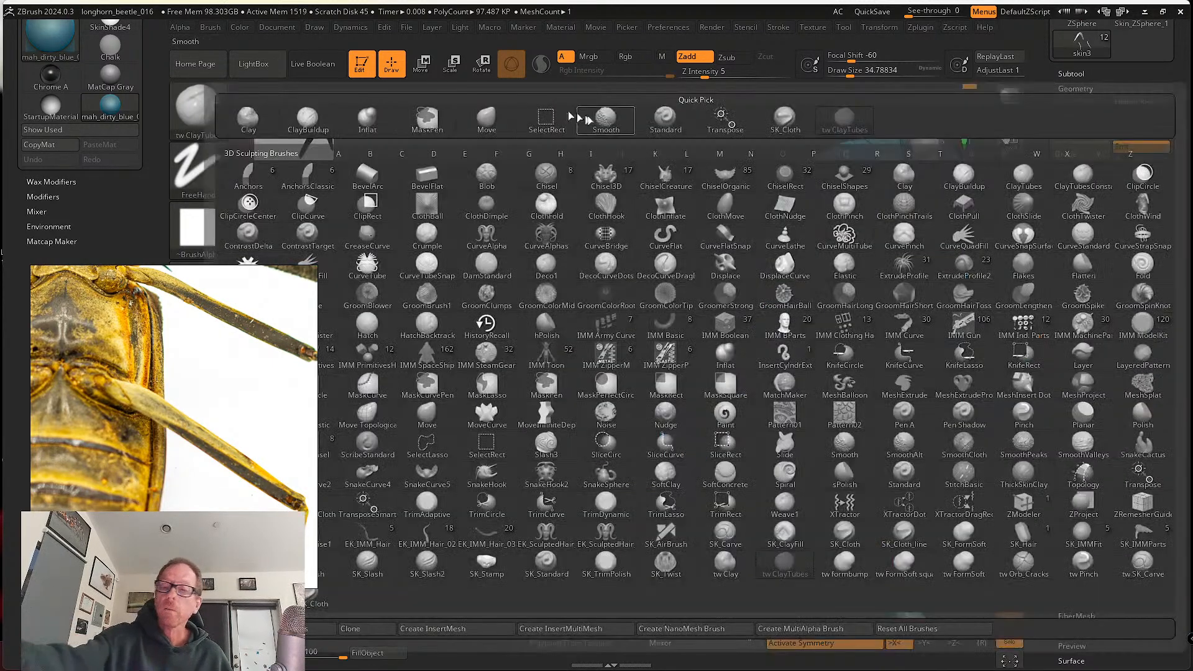
left_click(486, 117)
mouse_move(713, 460)
right_mouse_down()
mouse_move(783, 471)
mouse_move(728, 473)
right_mouse_up()
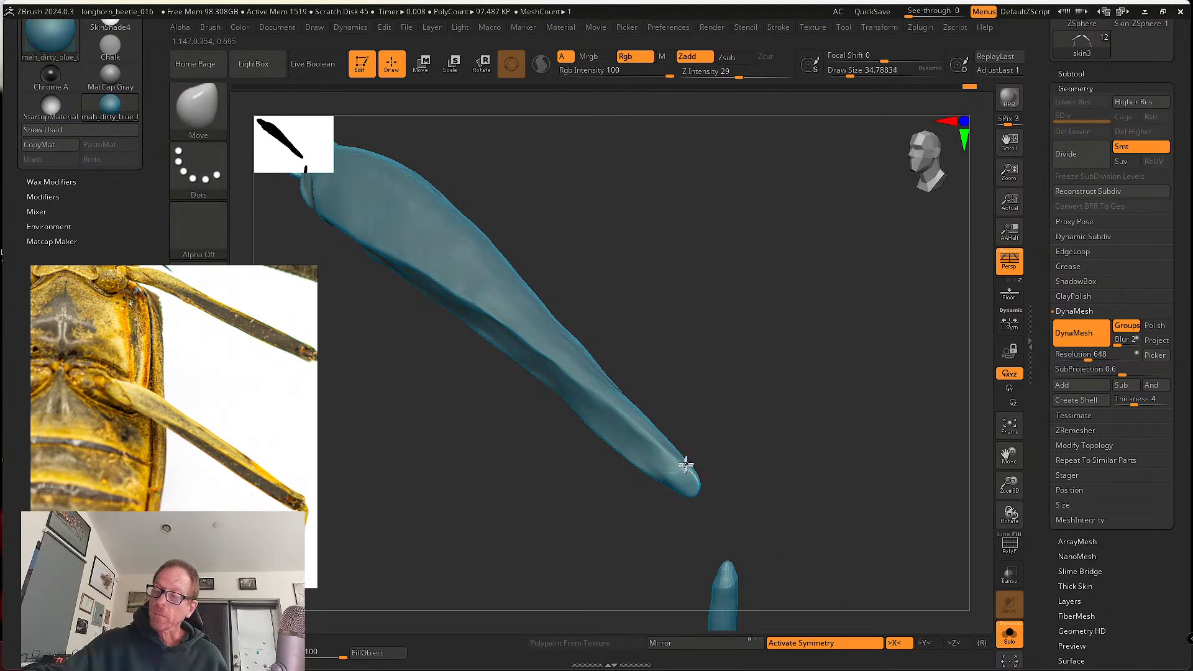
right_click_drag(703, 467, 720, 536, "ctrl")
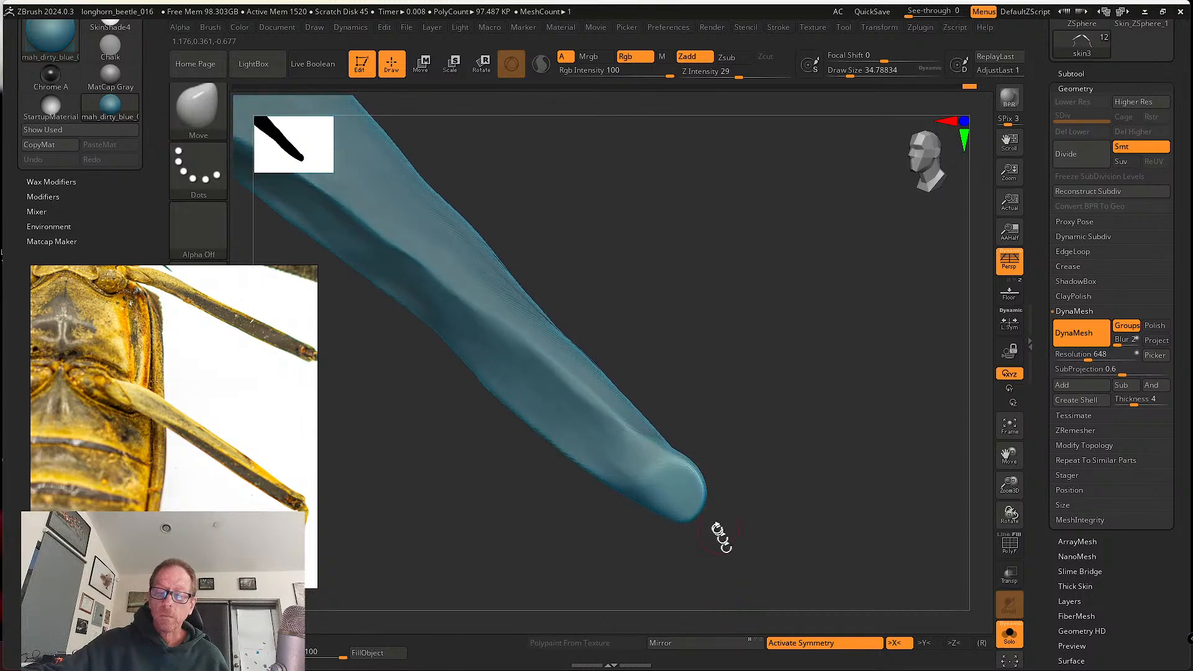
scroll(258, 547, "up", 4)
scroll(258, 546, "up", 3)
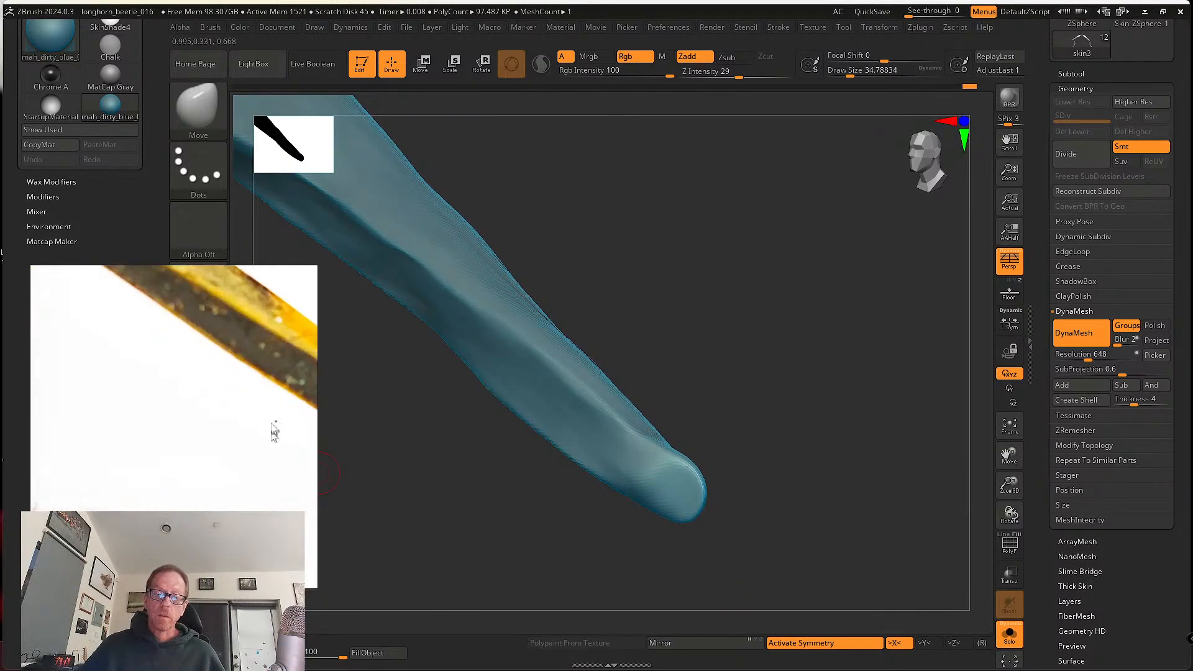
middle_click_drag(273, 432, 40, 485)
mouse_move(672, 417)
right_mouse_down()
mouse_move(711, 423)
mouse_move(708, 439)
mouse_move(663, 448)
right_mouse_up()
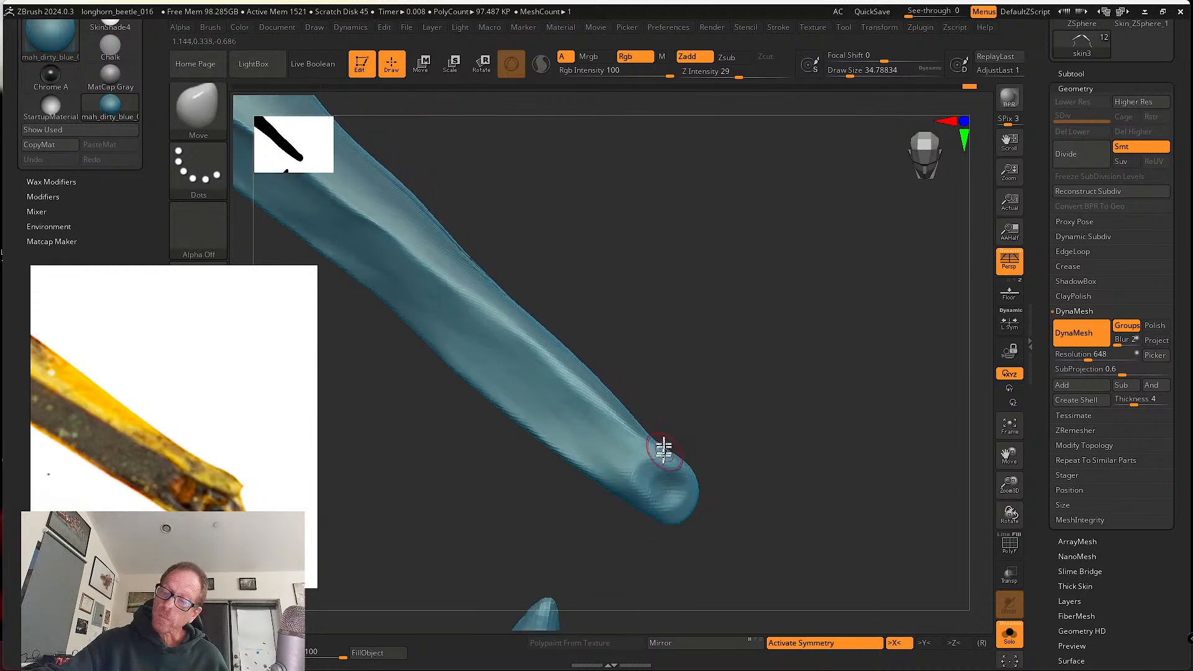
key("s")
mouse_move(652, 481)
left_mouse_down()
mouse_move(615, 453)
mouse_move(659, 497)
left_mouse_up()
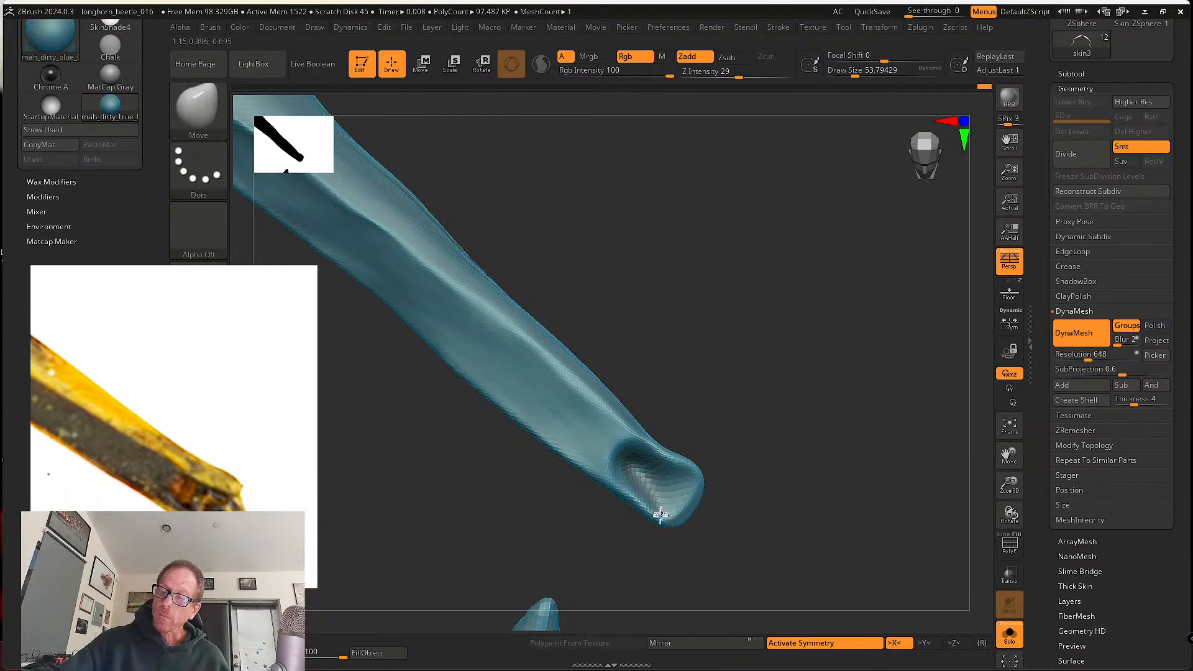
left_click_drag(720, 424, 661, 474)
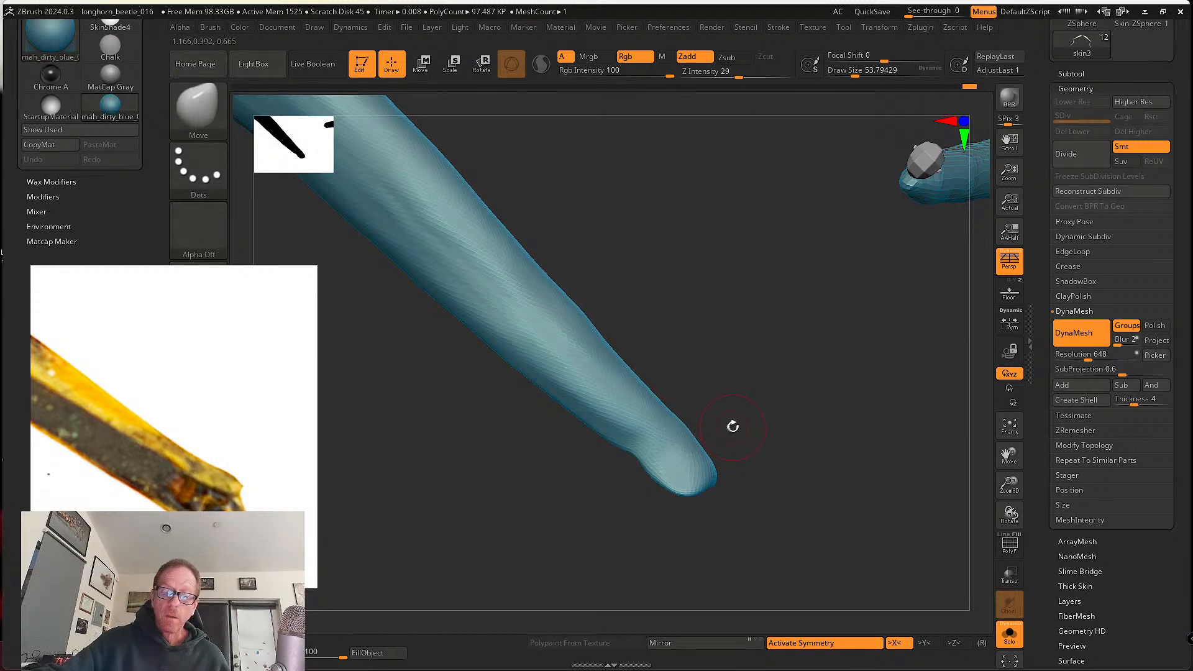
- Shape the rim and side lobes of the knee socket with the Move brush at a draw size of about 71
key("s")
mouse_move(732, 426)
left_mouse_down()
mouse_move(758, 422)
mouse_move(713, 458)
mouse_move(771, 398)
mouse_move(756, 414)
left_mouse_up()
key("s")
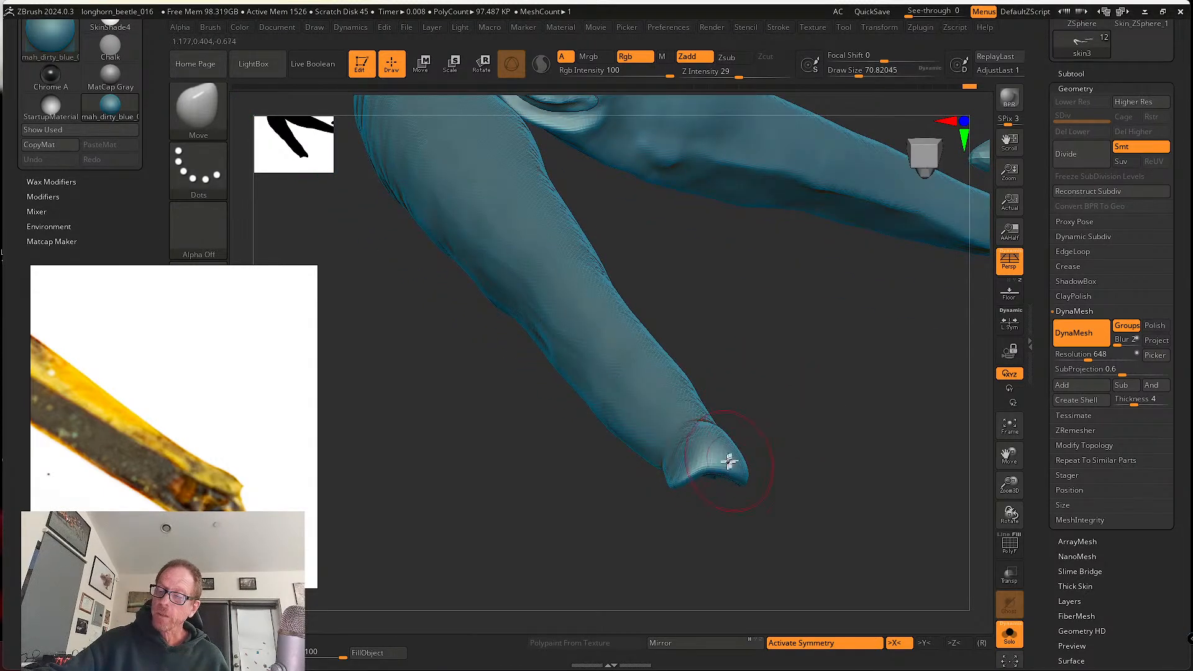
mouse_move(744, 468)
left_mouse_down()
mouse_move(767, 450)
mouse_move(759, 426)
mouse_move(721, 471)
left_mouse_up()
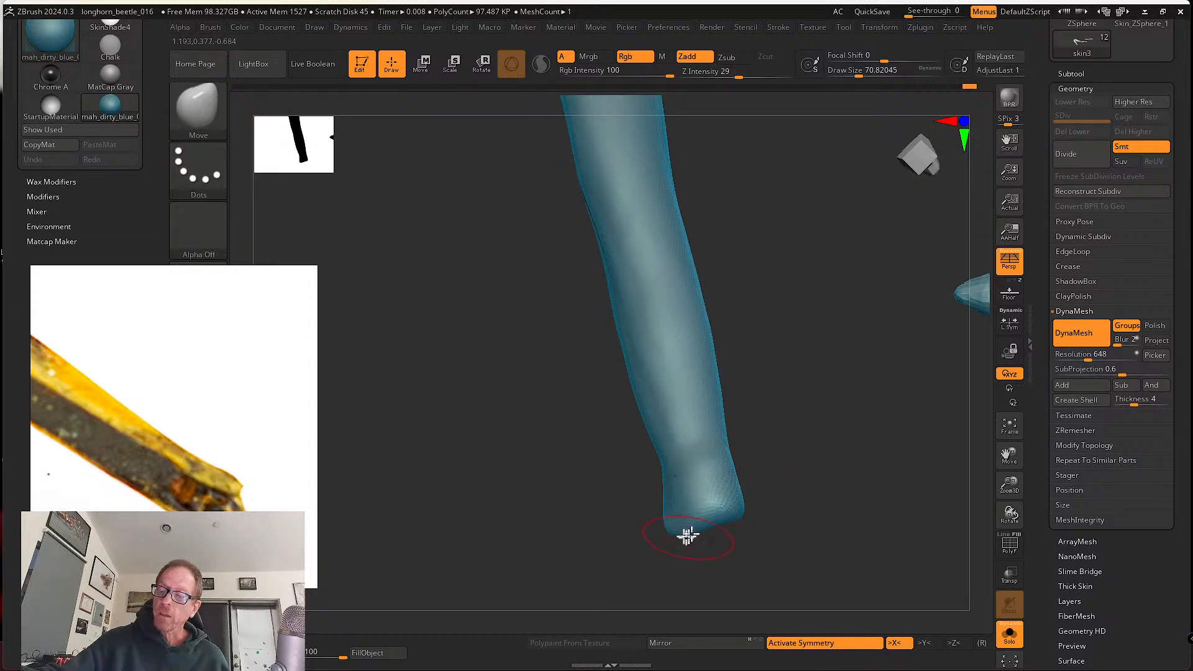
left_click_drag(687, 536, 776, 427)
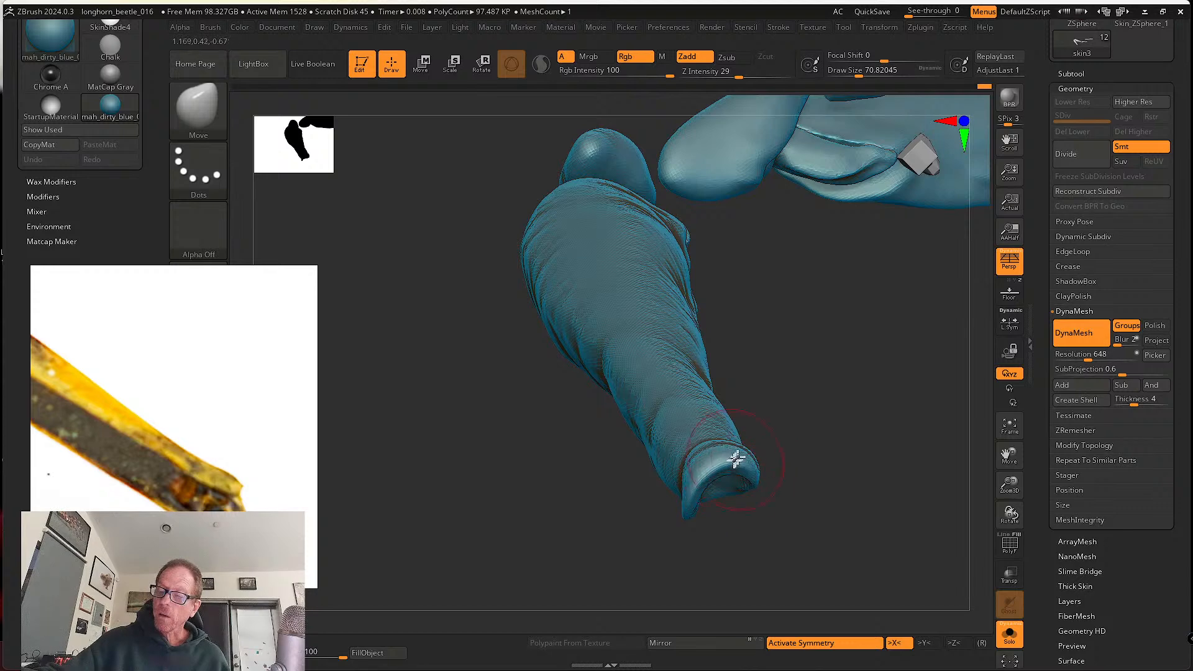
mouse_move(714, 477)
left_mouse_down()
mouse_move(751, 426)
mouse_move(719, 418)
mouse_move(723, 476)
left_mouse_up()
right_click_drag(717, 473, 706, 410)
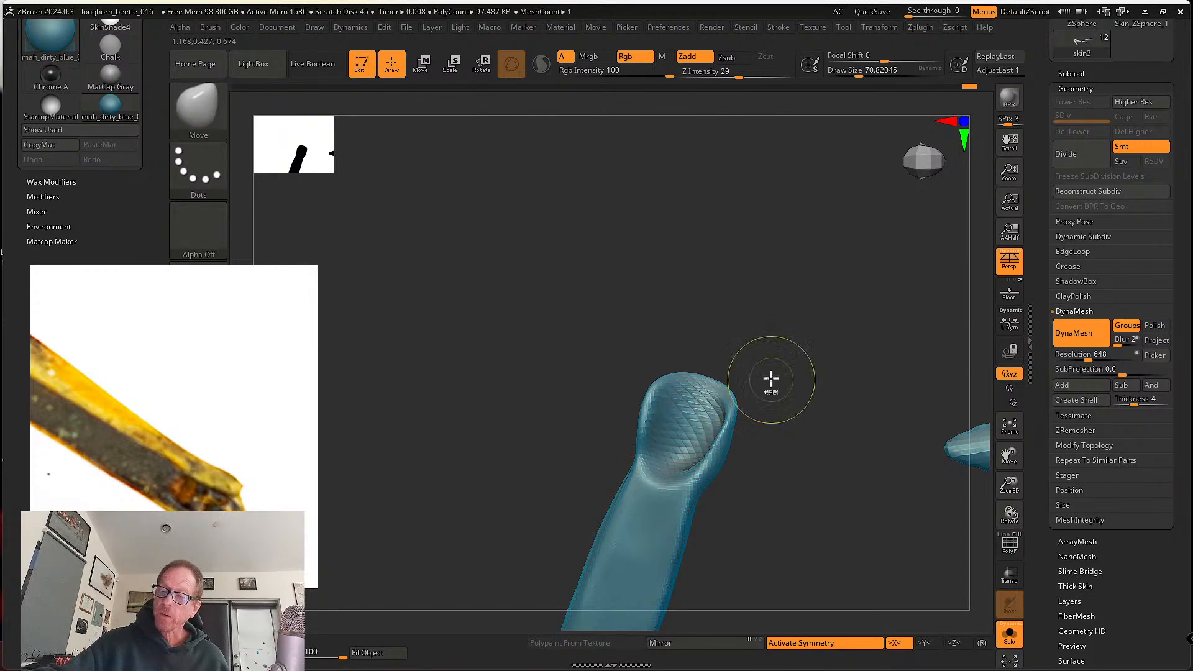
- Re-DynaMesh the leg at resolution 648, smooth the inside of the knee socket, and adjust its inner edge with the Move brush
left_click_drag(771, 380, 799, 407, "ctrl")
left_click_drag(684, 398, 672, 429, "shift")
right_click_drag(672, 434, 670, 458)
left_click_drag(672, 481, 667, 491)
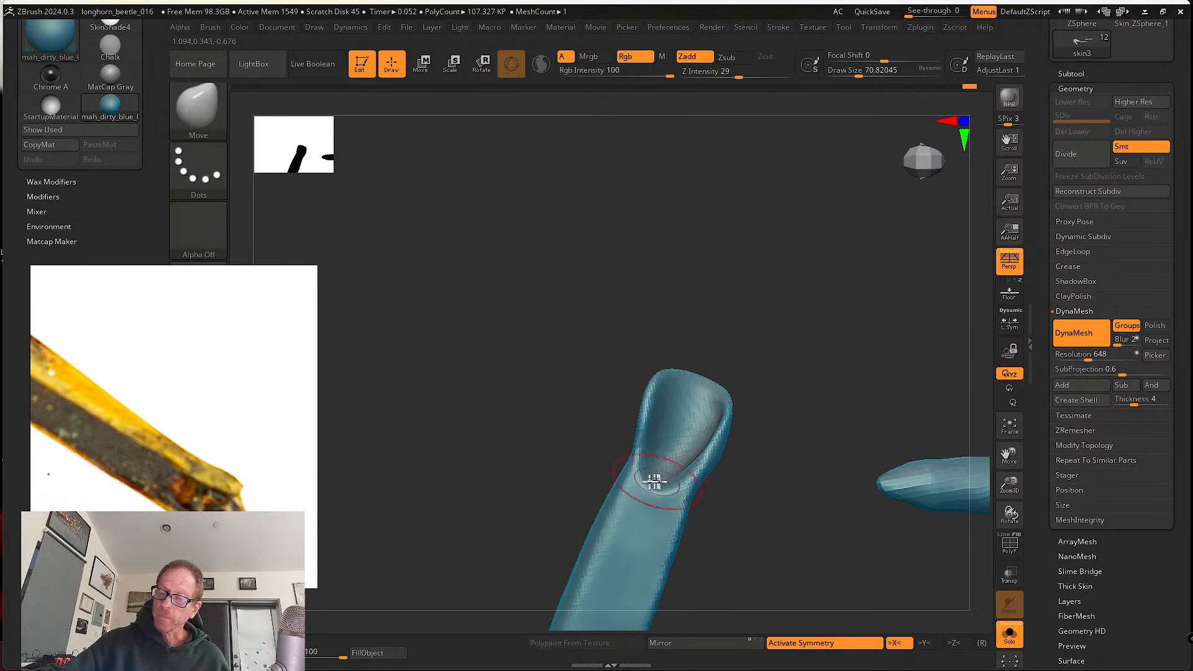
- Build up the underside plane and central ridge of the femur's narrow half with tw ClayTubes at a draw size of about 65
right_click_drag(658, 464, 737, 444)
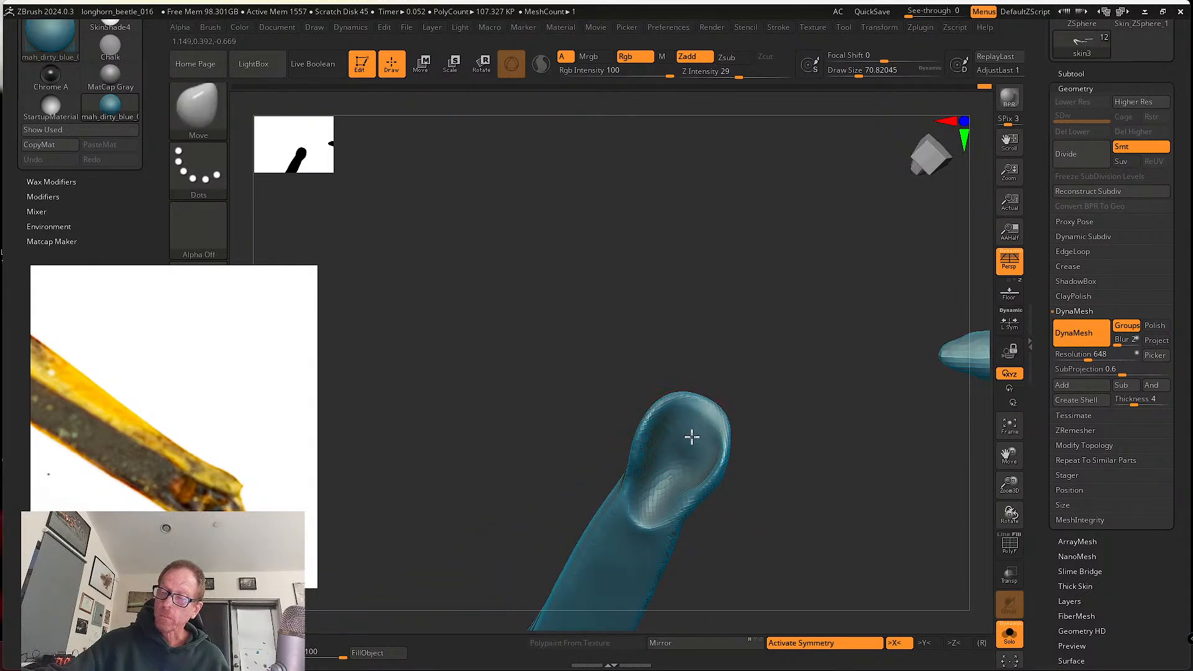
mouse_move(762, 407)
right_mouse_down()
mouse_move(756, 391)
mouse_move(743, 397)
right_mouse_up()
right_click_drag(670, 497, 687, 394, "alt")
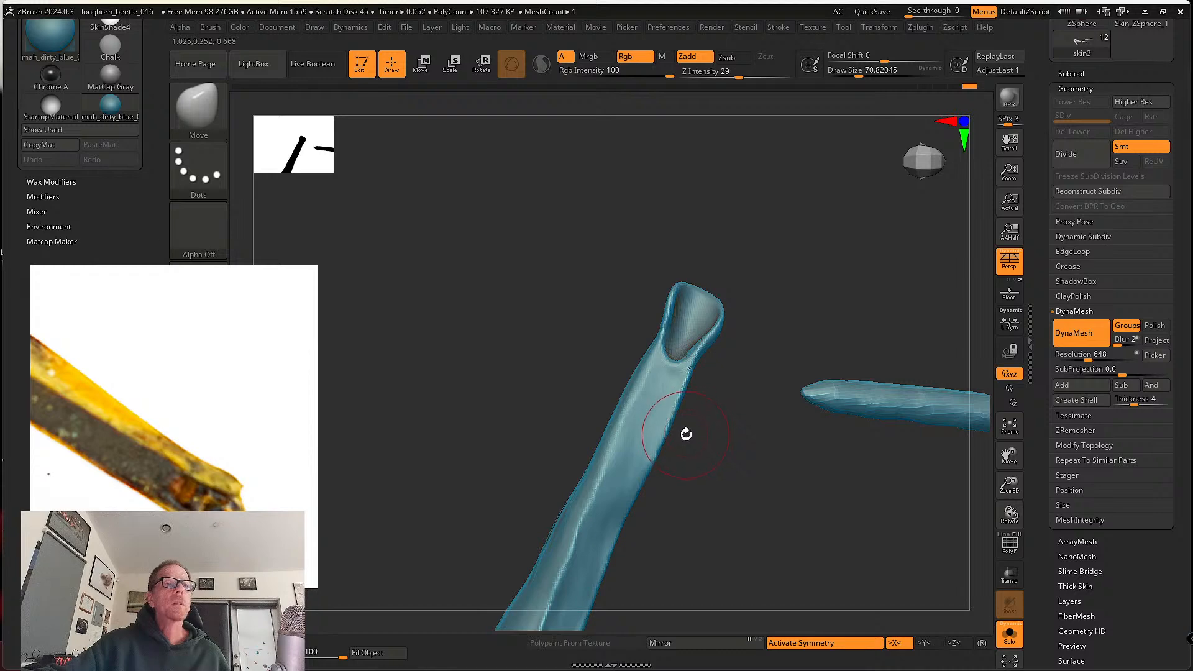
right_click_drag(686, 433, 701, 395)
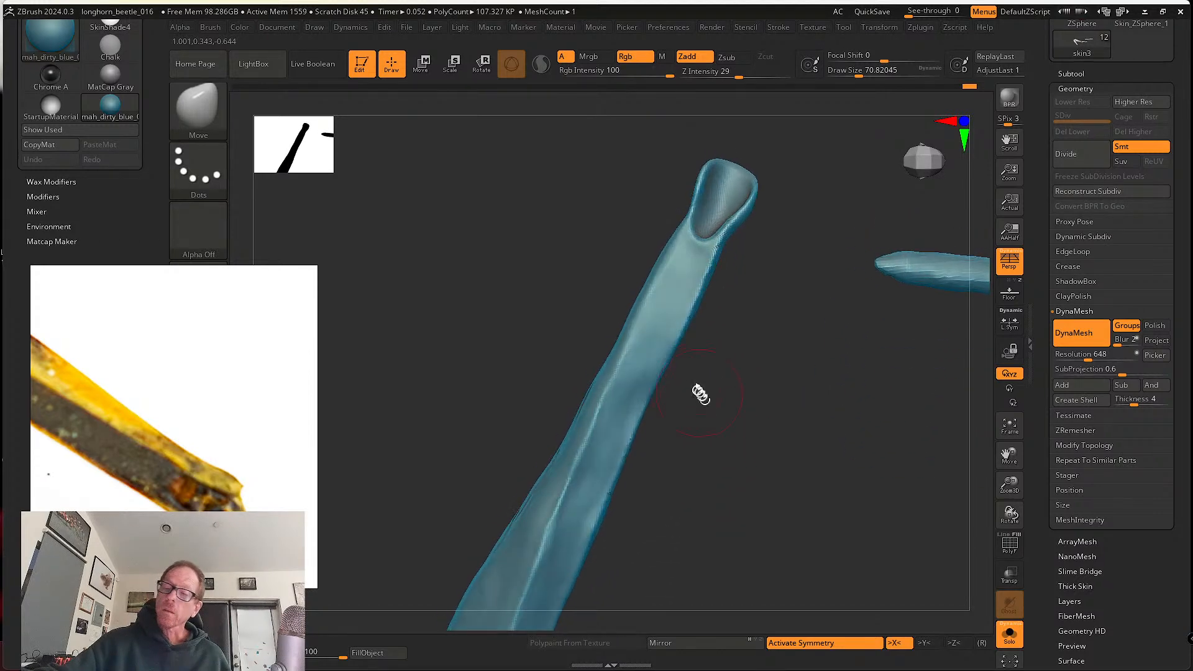
left_click(198, 109)
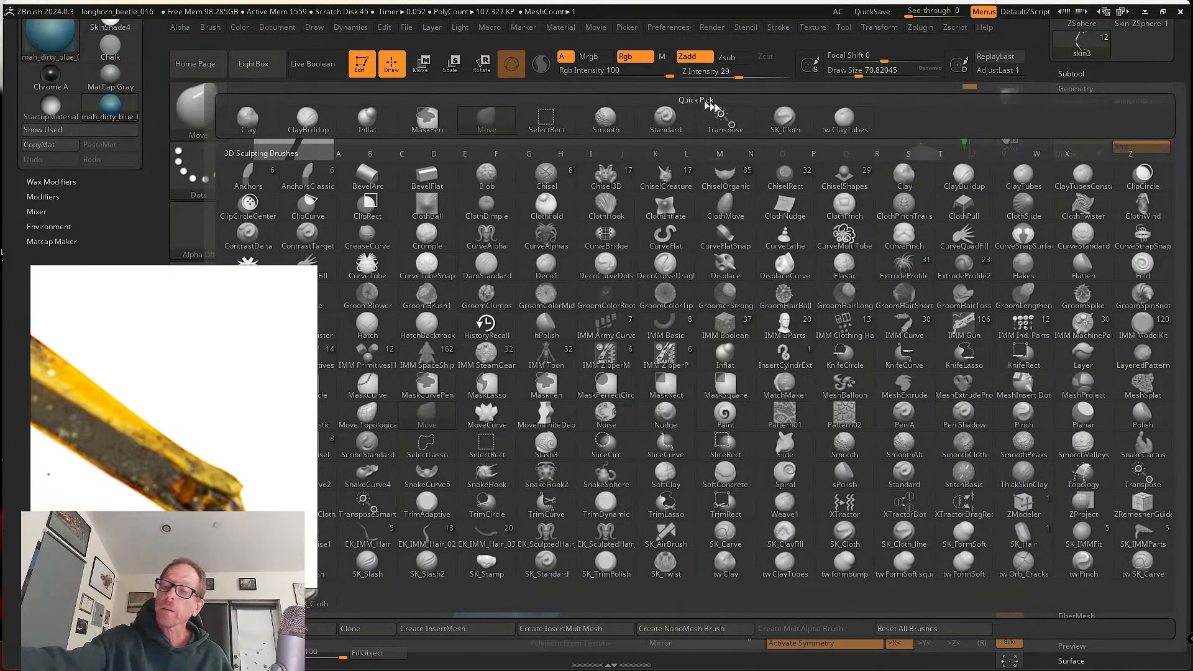
left_click(845, 120)
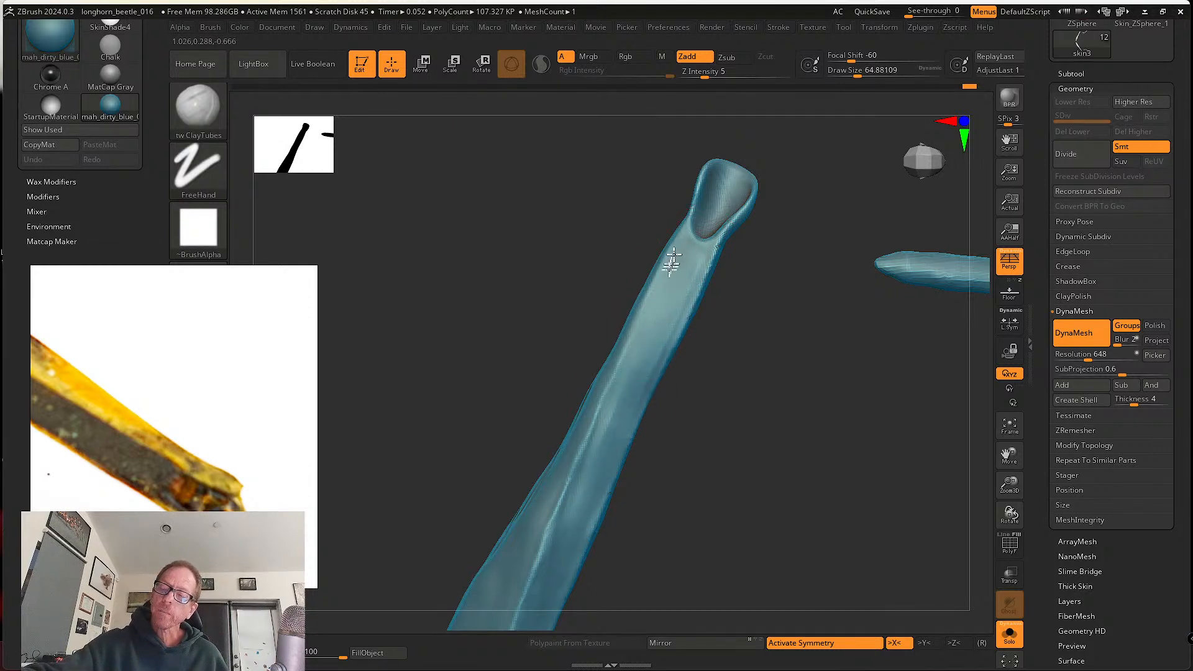
right_click_drag(622, 402, 668, 235, "alt")
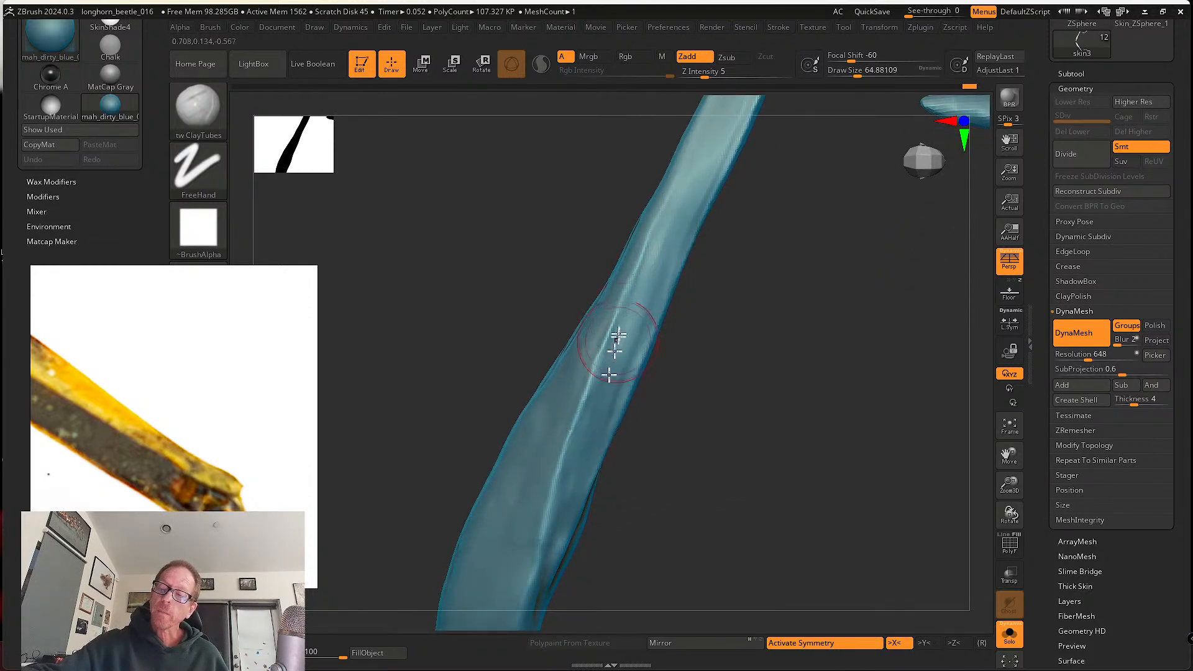
right_click_drag(612, 405, 599, 389)
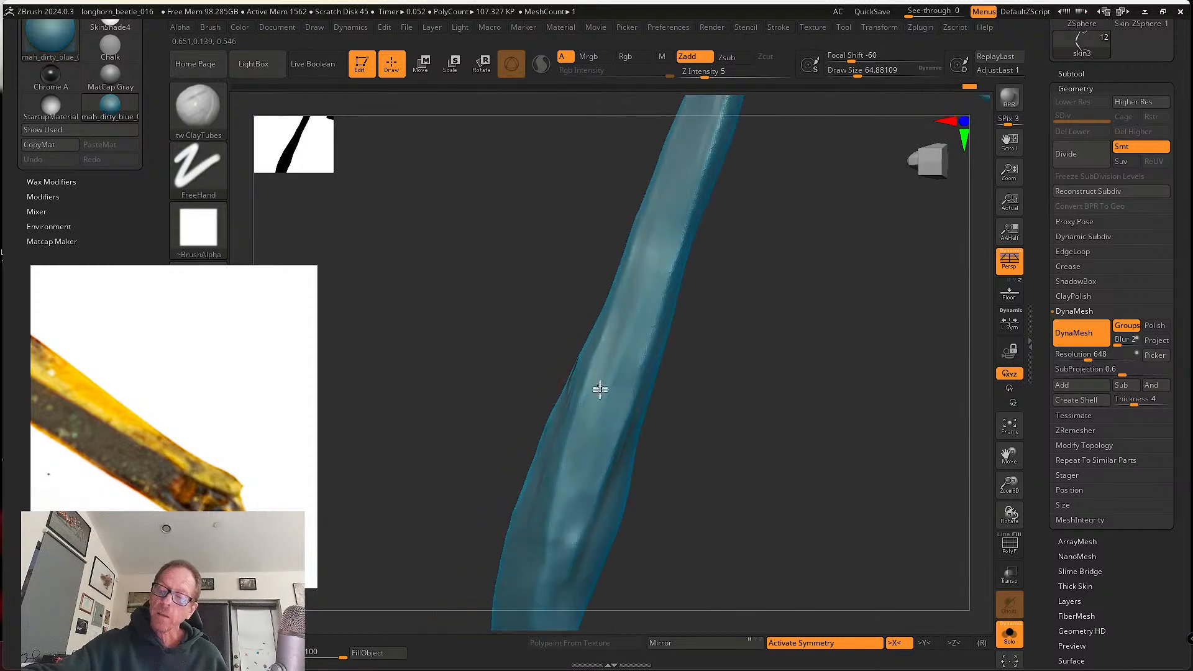
- Refine the planes on both sides of the femur's ridge with finer tw ClayTubes strokes at a draw size of about 41
key("s")
left_click_drag(588, 452, 571, 507)
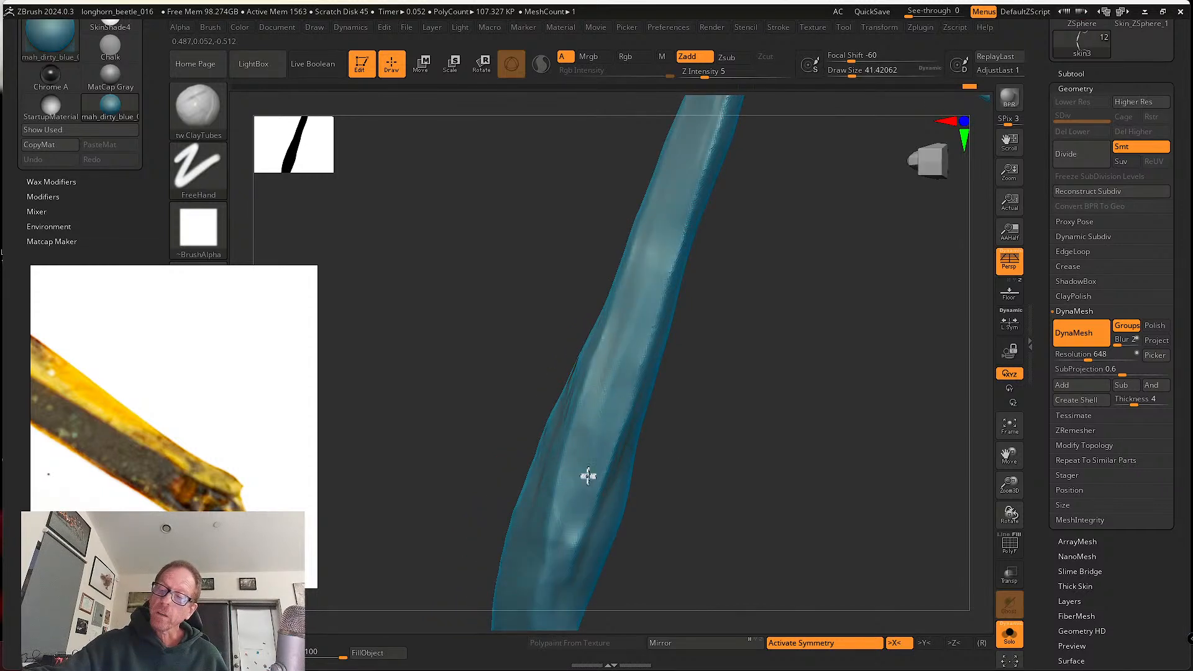
right_click_drag(561, 560, 586, 465)
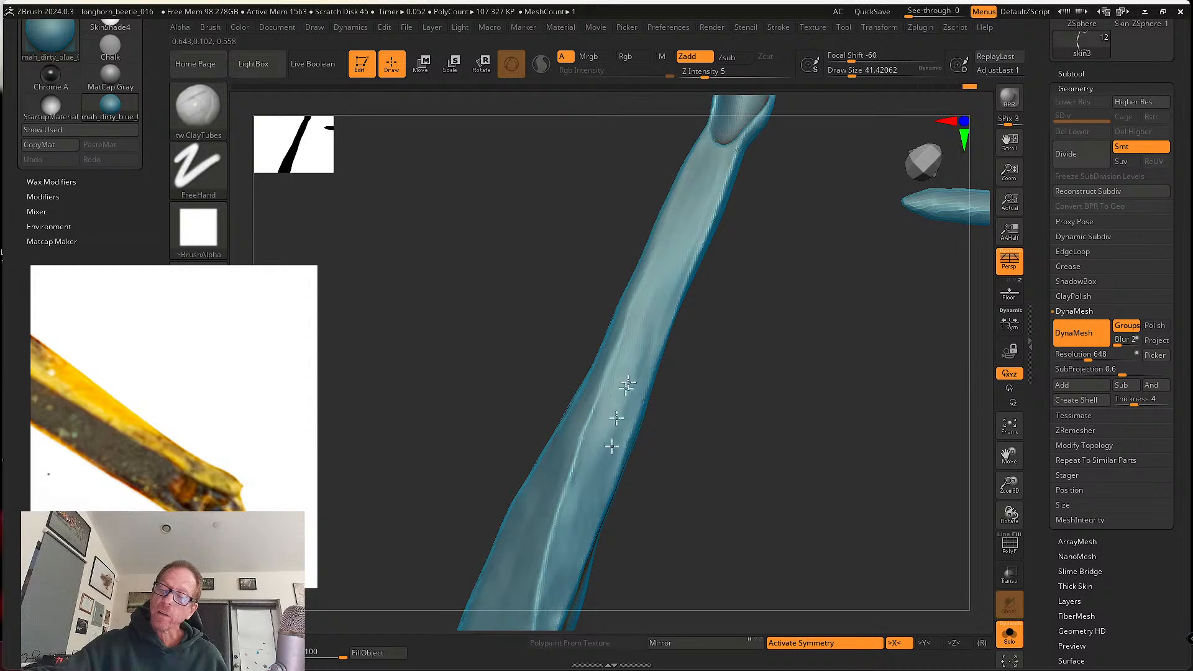
right_click_drag(642, 365, 665, 296)
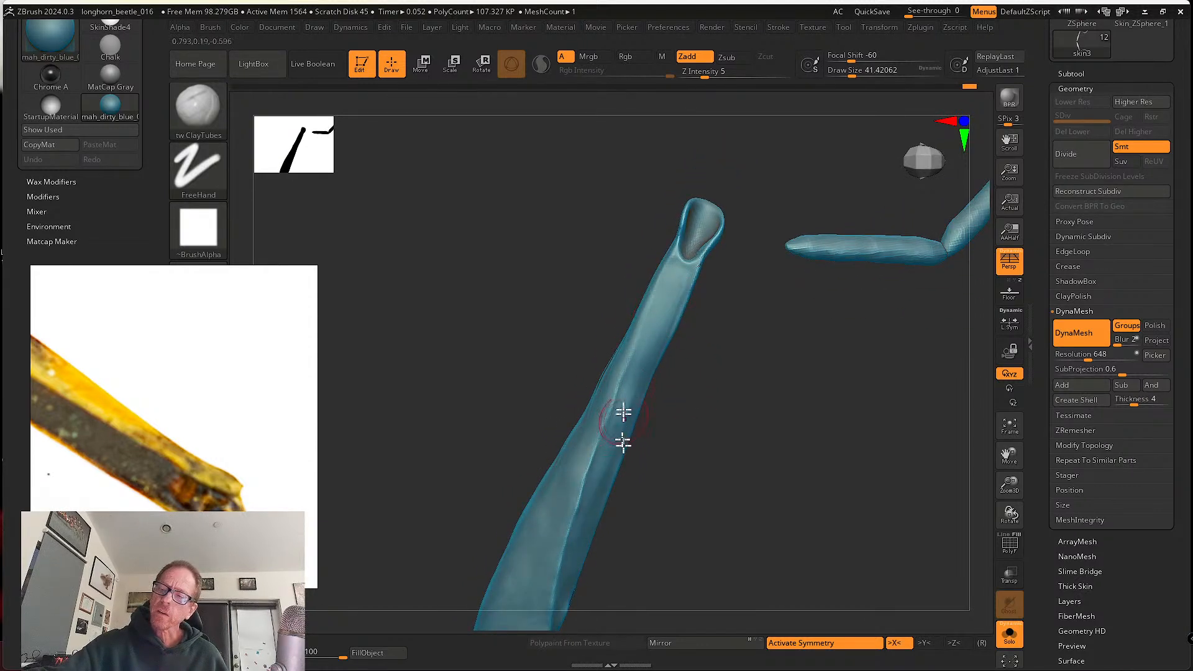
right_click_drag(629, 378, 630, 409)
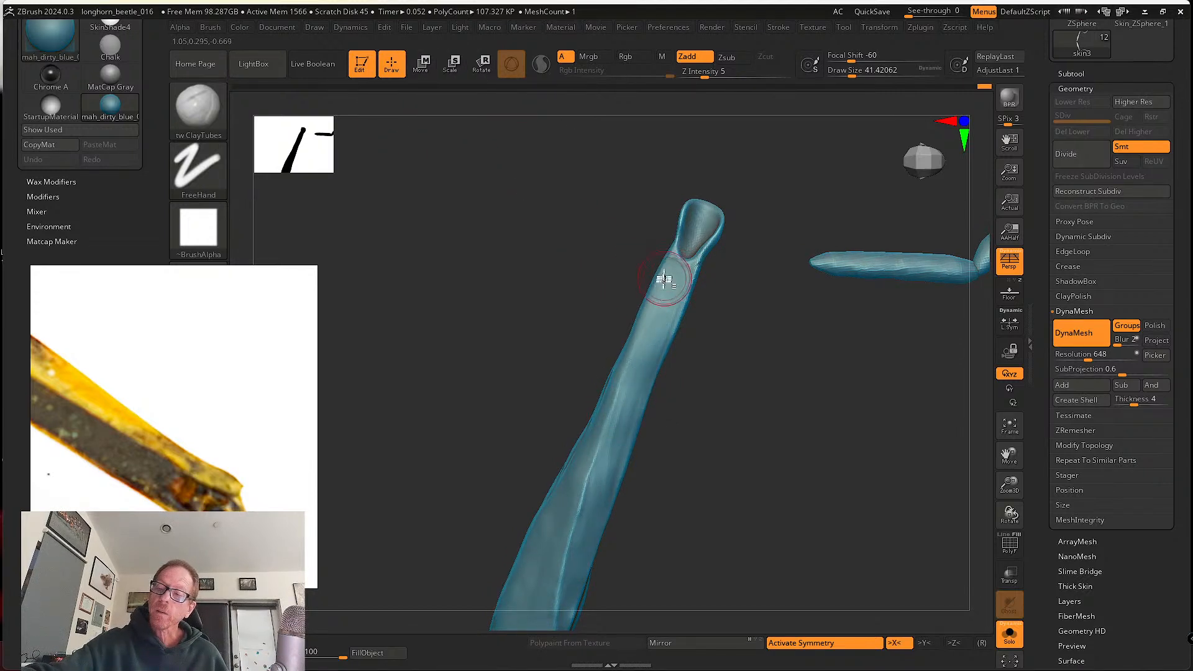
right_click_drag(617, 416, 640, 394)
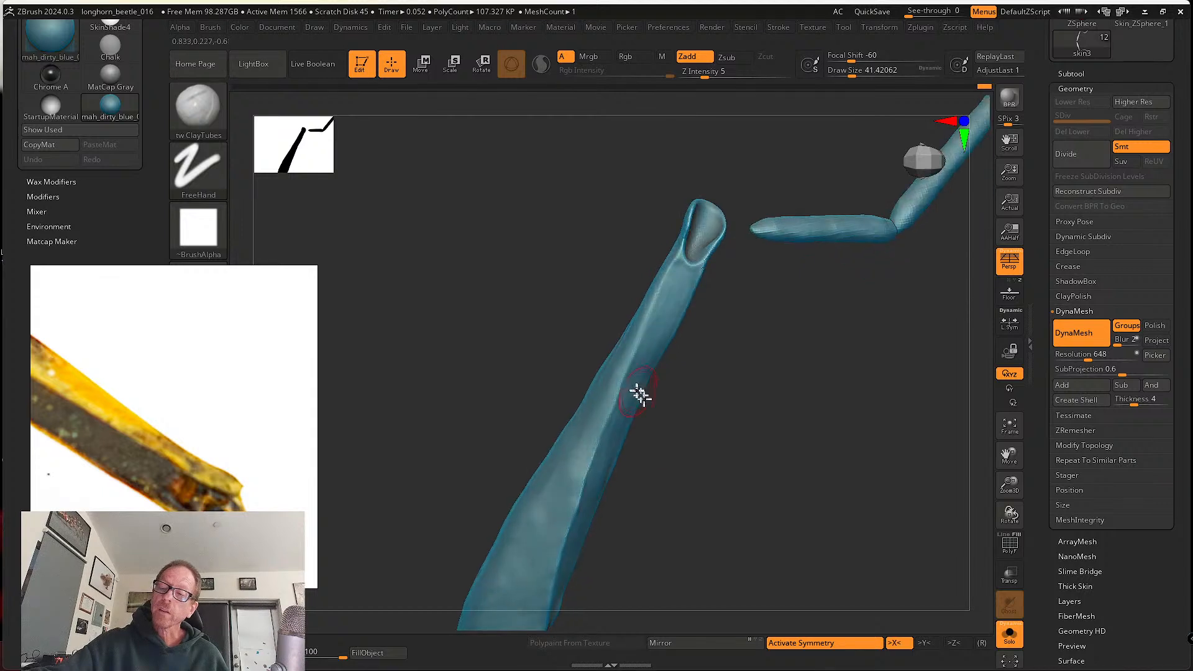
right_click_drag(607, 497, 652, 352)
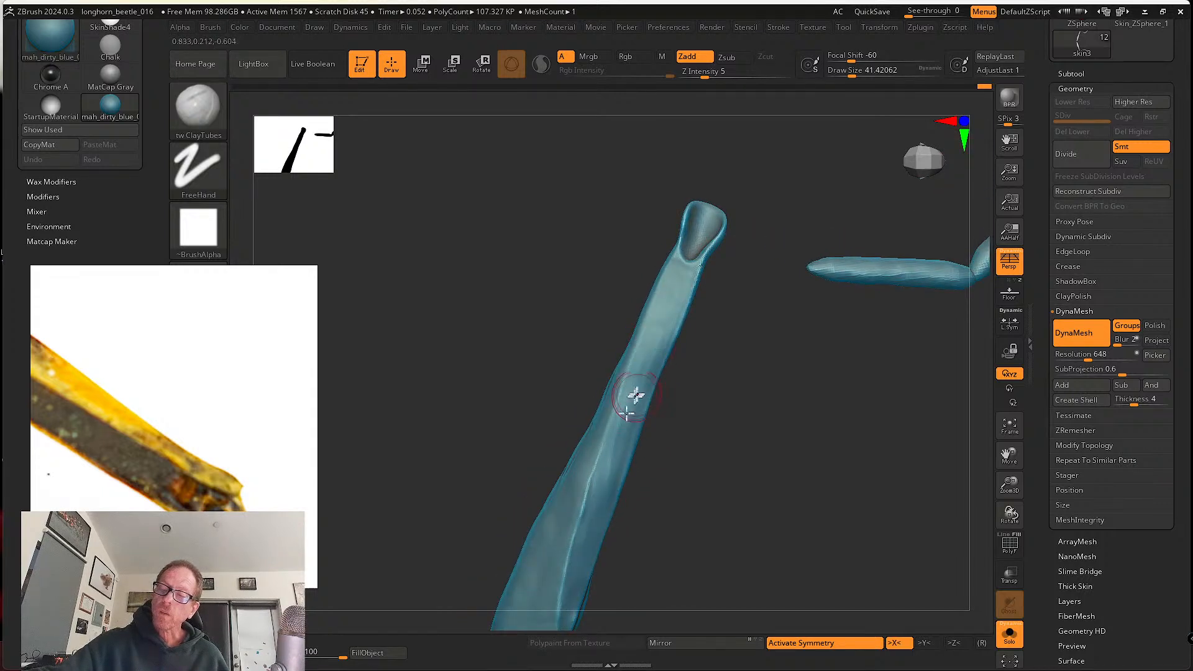
right_click_drag(617, 439, 602, 401)
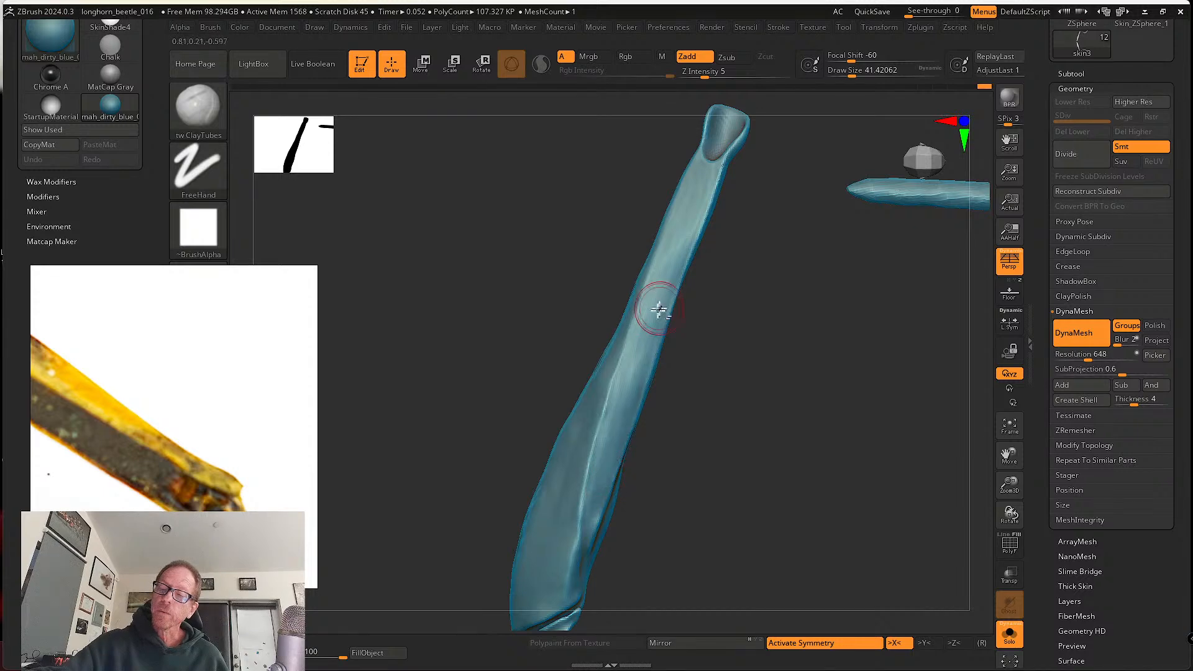
right_click_drag(658, 310, 696, 391)
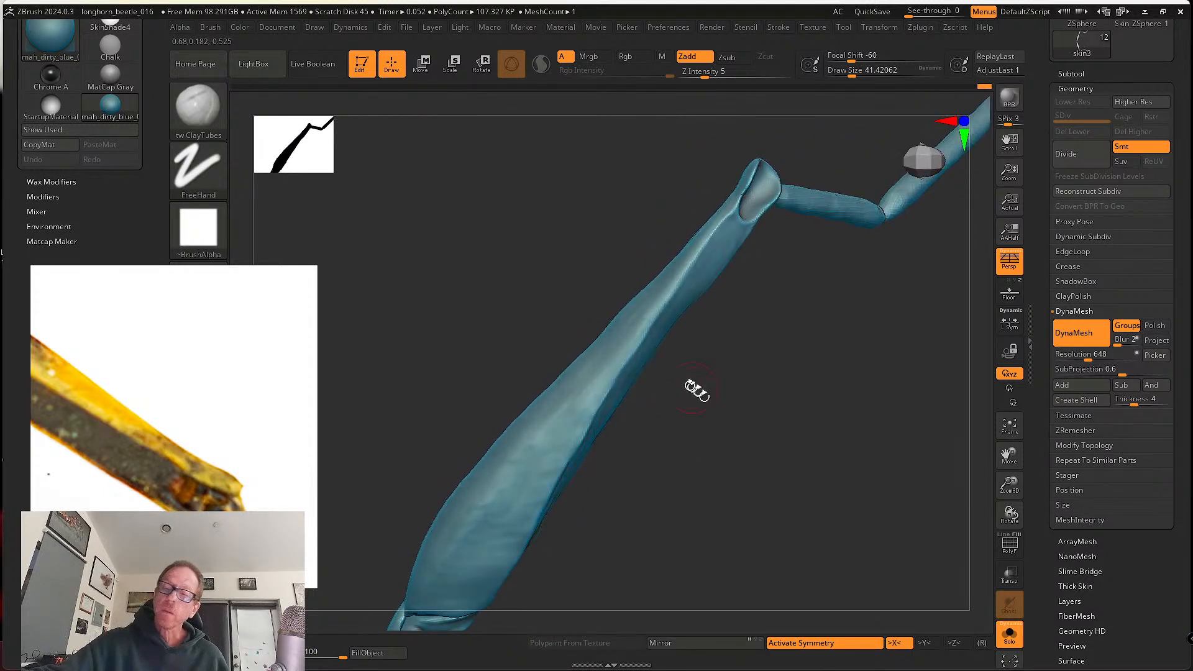
- Sharpen the ridge from the femur's middle to the knee socket with the SK_Cloth brush at a draw size of about 35
left_click(197, 105)
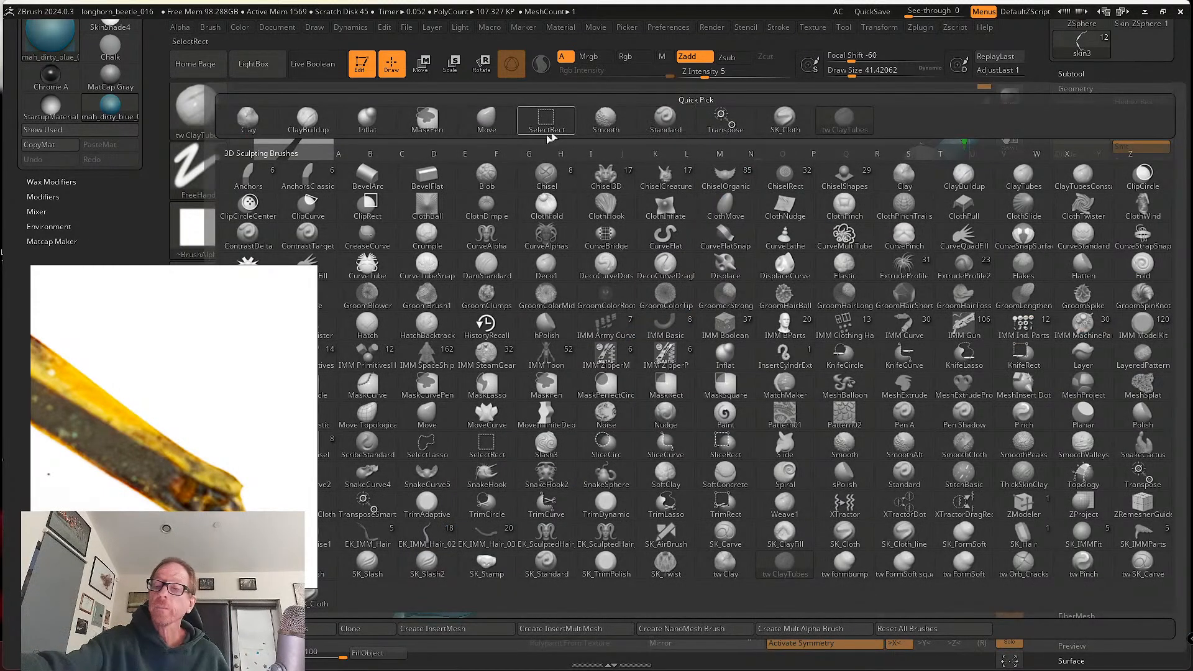
left_click(783, 120)
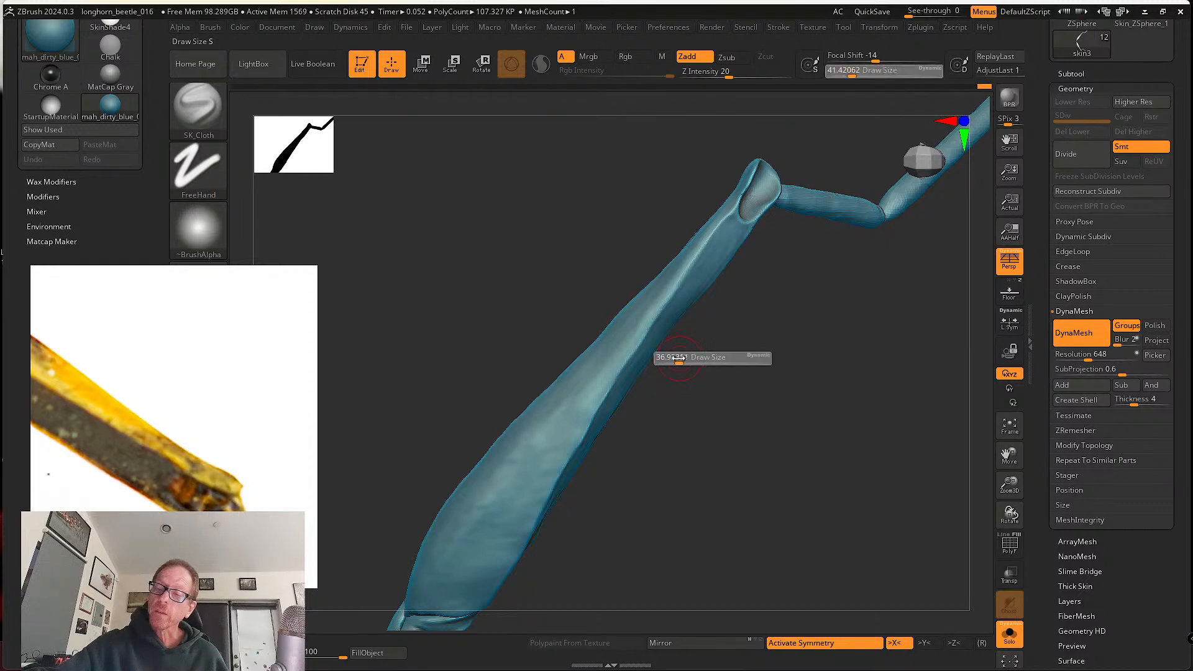
right_click_drag(681, 362, 684, 370)
left_click_drag(676, 287, 735, 202)
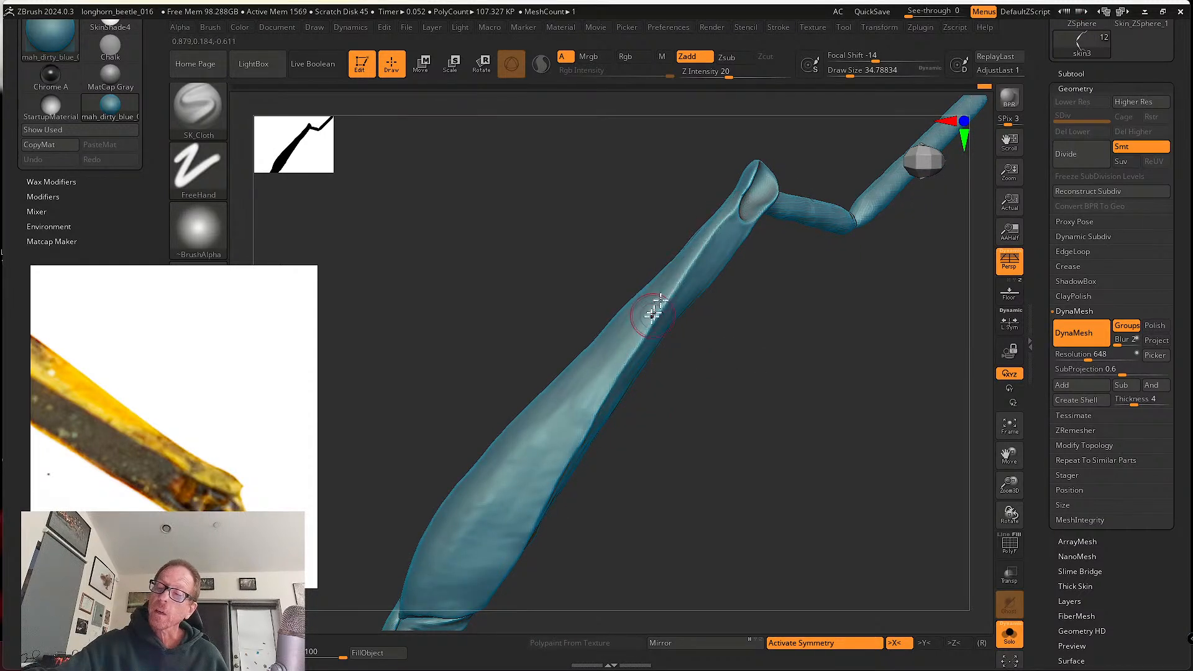
left_click_drag(651, 311, 744, 195)
- Re-DynaMesh the leg and apply ClayPolish with Max 25 and RSoft 5
mouse_move(752, 248)
right_mouse_down()
mouse_move(739, 324)
mouse_move(693, 365)
mouse_move(674, 336)
mouse_move(696, 363)
mouse_move(688, 346)
mouse_move(725, 291)
mouse_move(685, 316)
mouse_move(730, 338)
mouse_move(758, 418)
mouse_move(724, 405)
mouse_move(684, 426)
mouse_move(658, 419)
mouse_move(686, 464)
mouse_move(722, 434)
mouse_move(757, 514)
right_mouse_up()
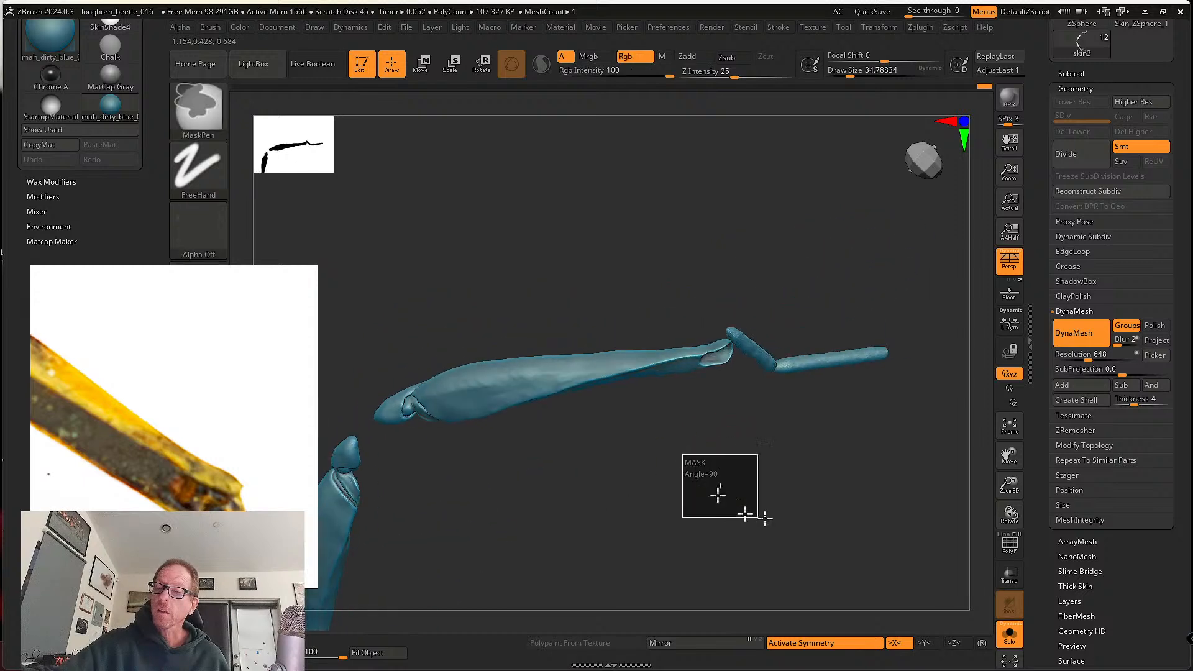
left_click(1081, 297)
left_click(1084, 324)
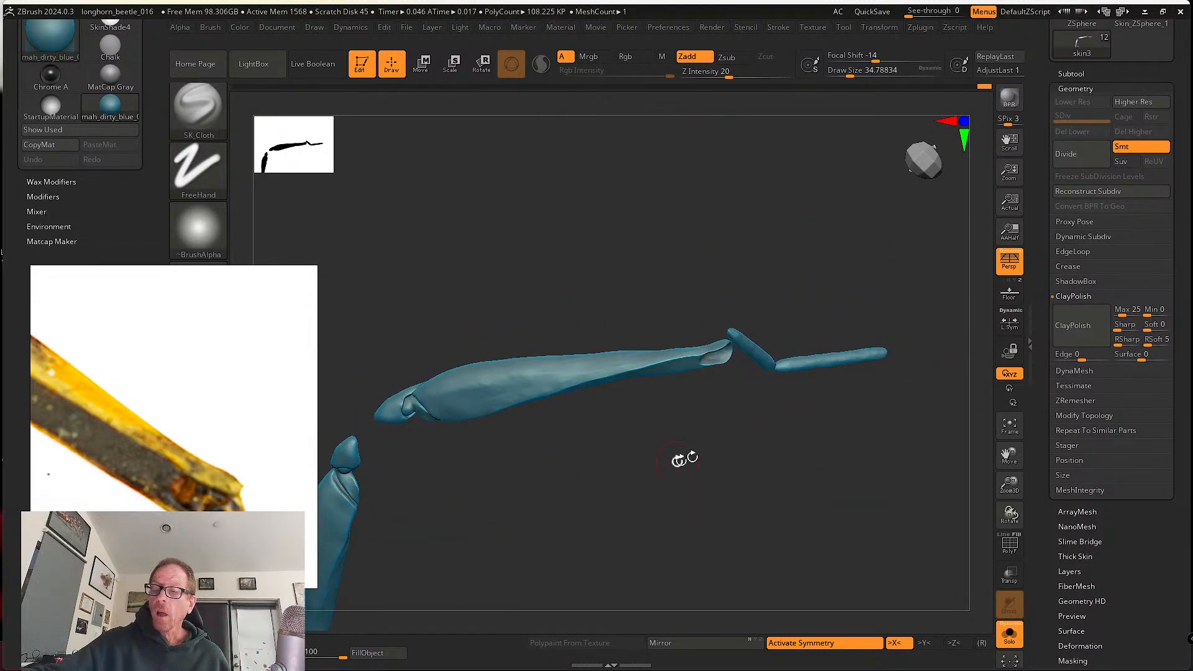
- Smooth the femur's broad faces and outer side with the Smooth brush at a draw size of about 94
right_click_drag(668, 460, 736, 494, "alt")
mouse_move(636, 360)
right_mouse_down()
mouse_move(618, 333)
mouse_move(608, 343)
right_mouse_up()
left_click_drag(522, 430, 614, 429, "shift")
right_click_drag(683, 497, 658, 465, "alt")
left_click_drag(602, 389, 622, 382, "shift")
mouse_move(665, 445)
right_mouse_down()
mouse_move(668, 432)
mouse_move(677, 466)
mouse_move(647, 405)
mouse_move(638, 458)
mouse_move(600, 427)
right_mouse_up()
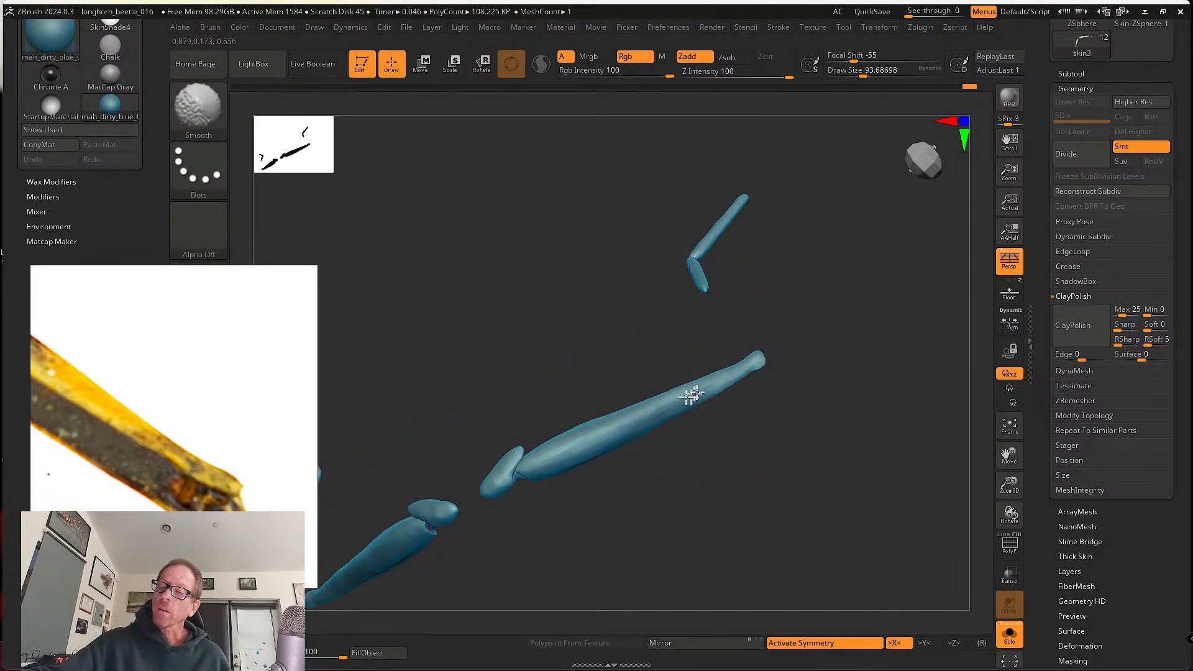
right_click_drag(691, 405, 679, 459)
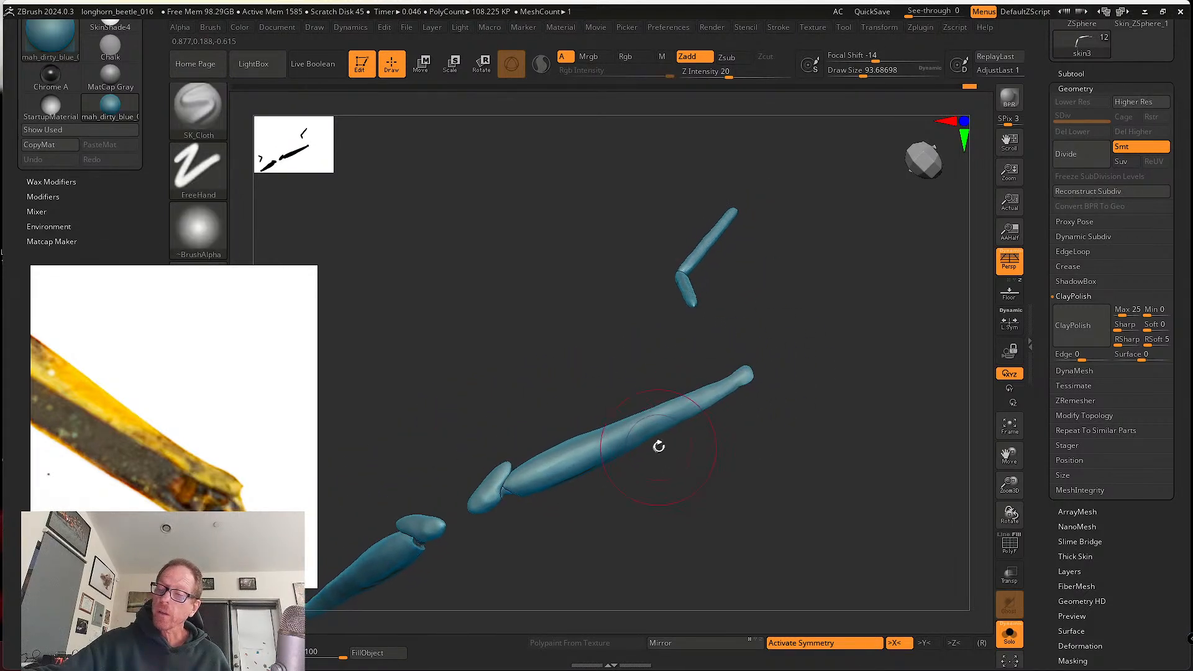
- Adjust the femur's outline along its middle with the Move brush at a draw size of about 62
key("s")
left_click_drag(658, 446, 650, 447)
left_click(219, 133)
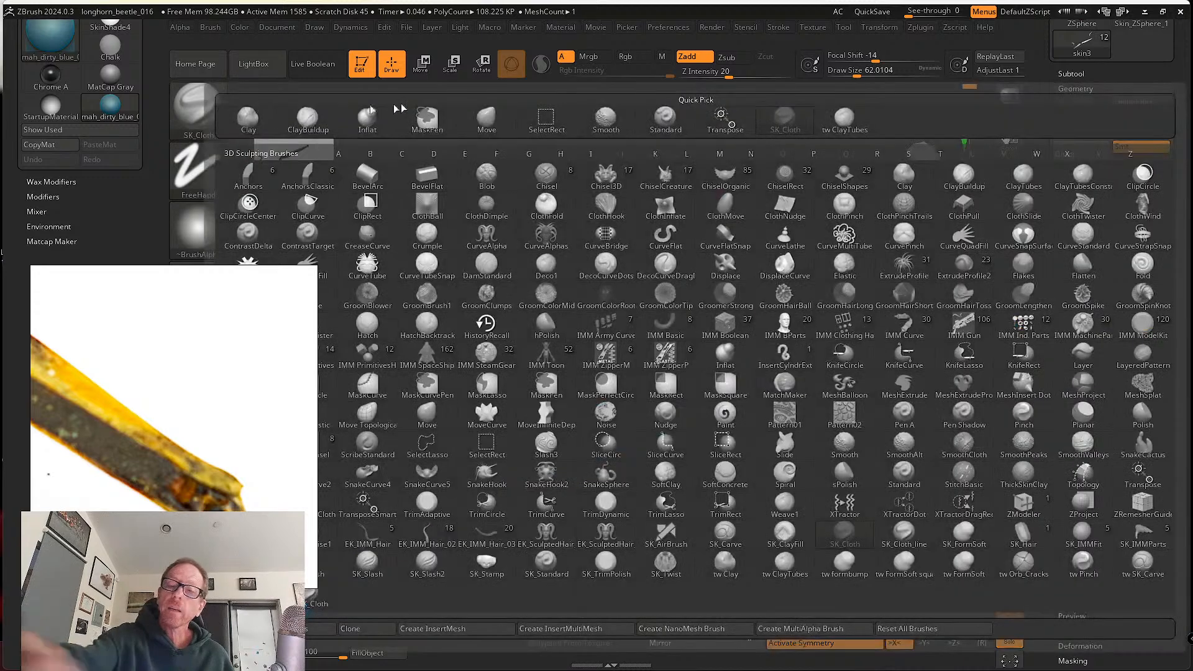
left_click(517, 110)
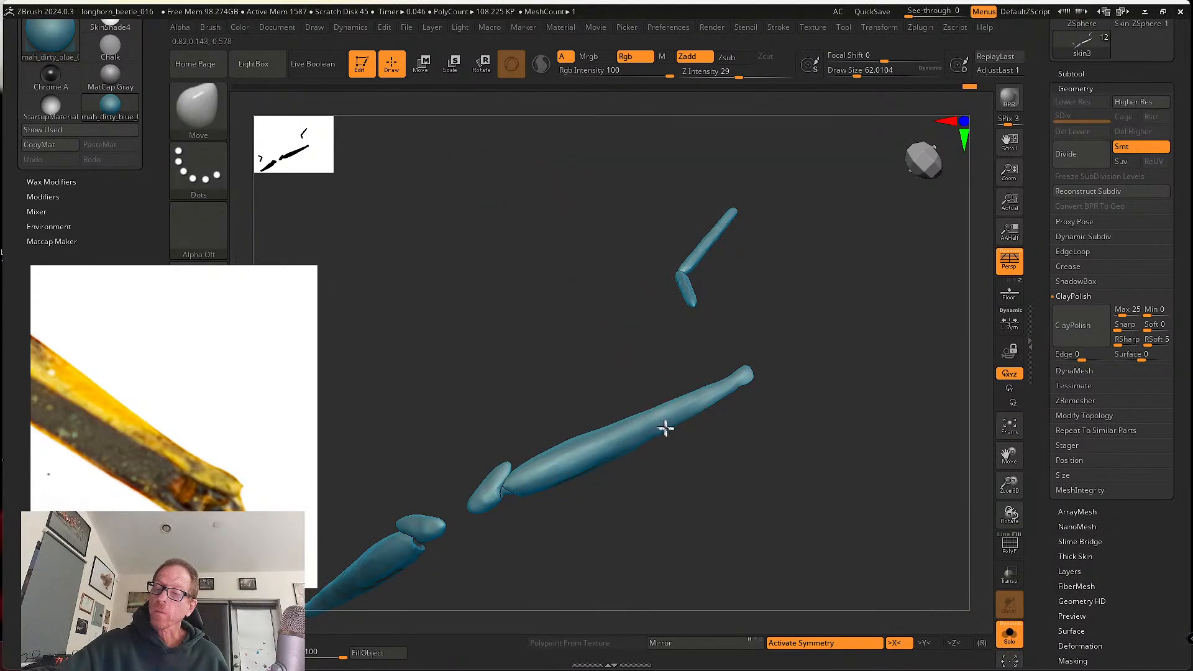
mouse_move(615, 459)
right_mouse_down()
mouse_move(650, 514)
mouse_move(618, 453)
right_mouse_up()
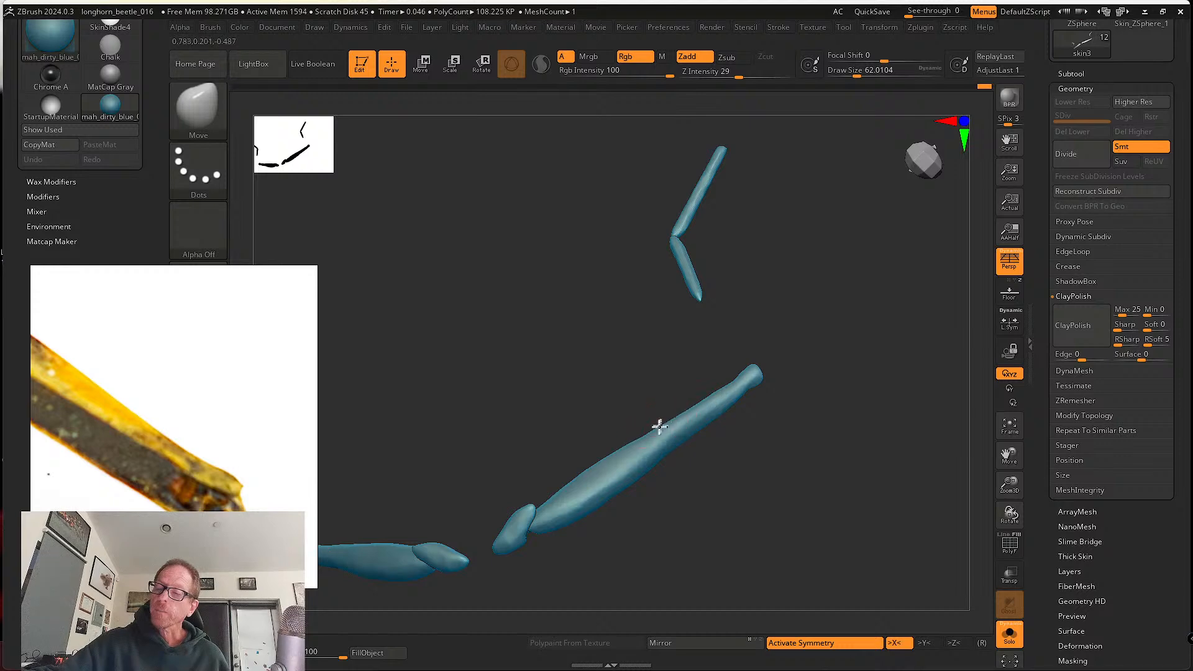
right_click_drag(725, 429, 740, 399)
- Define the lengthwise ridge on the femur's outer side with the SK_Cloth brush at a draw size of about 29
left_click(198, 109)
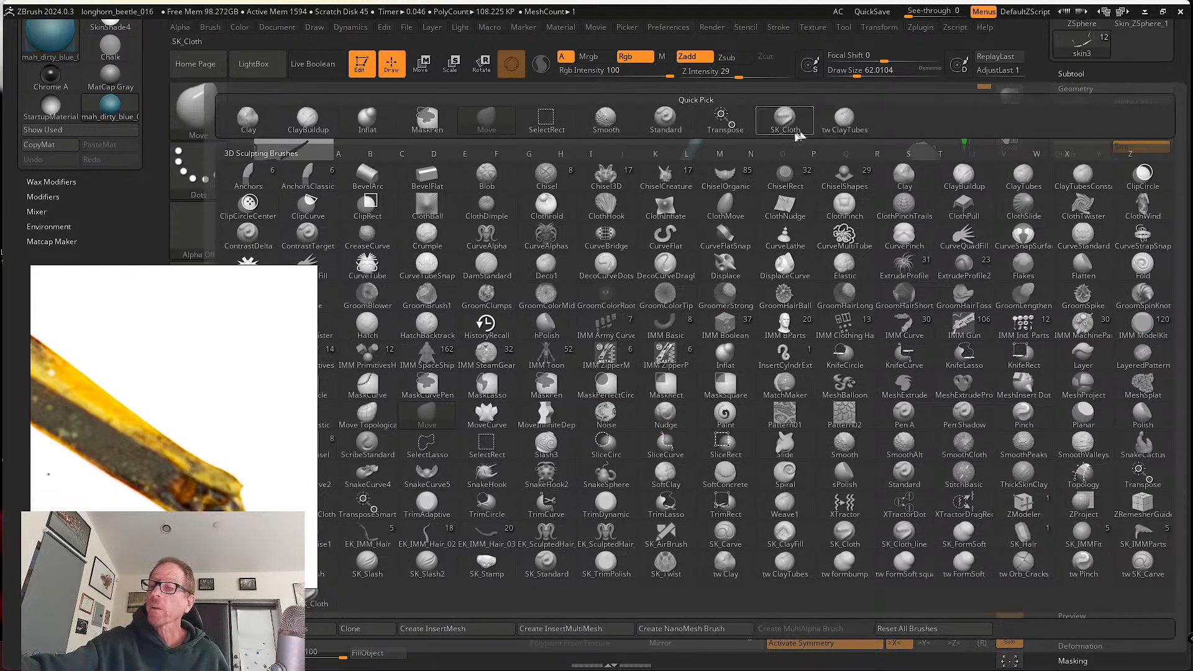
left_click(787, 124)
key("s")
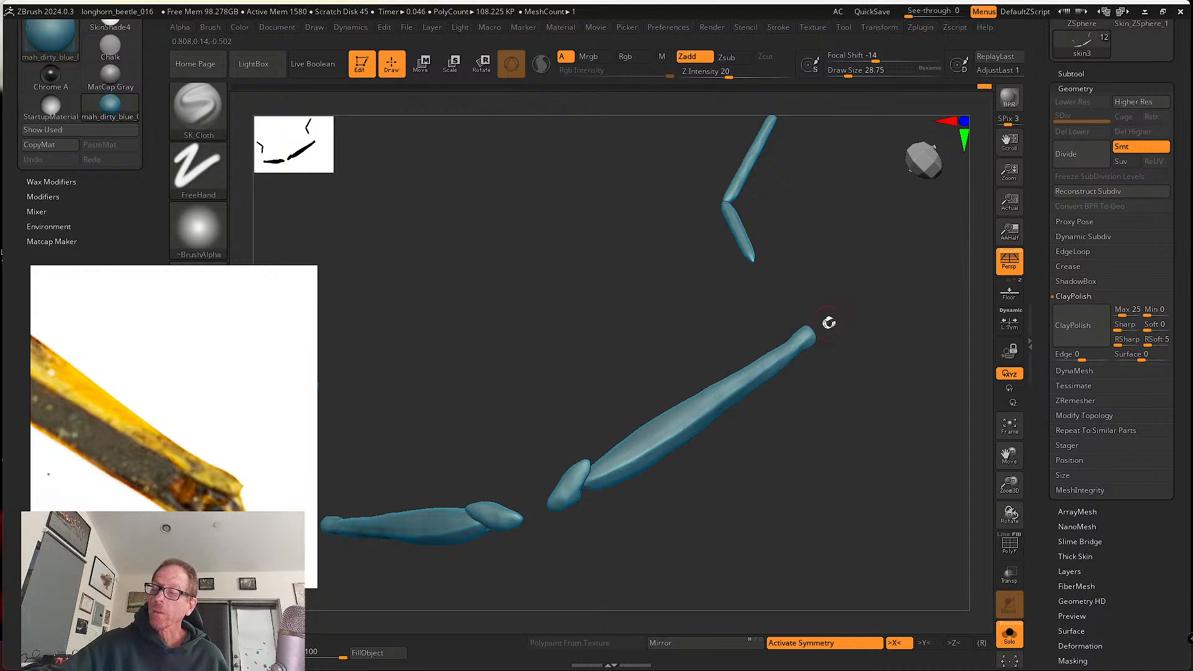
mouse_move(841, 315)
left_mouse_down()
mouse_move(781, 365)
mouse_move(705, 379)
mouse_move(679, 478)
mouse_move(644, 421)
mouse_move(604, 472)
mouse_move(642, 421)
mouse_move(733, 427)
mouse_move(639, 435)
mouse_move(826, 370)
left_mouse_up()
mouse_move(710, 418)
left_mouse_down()
mouse_move(828, 372)
mouse_move(771, 385)
left_mouse_up()
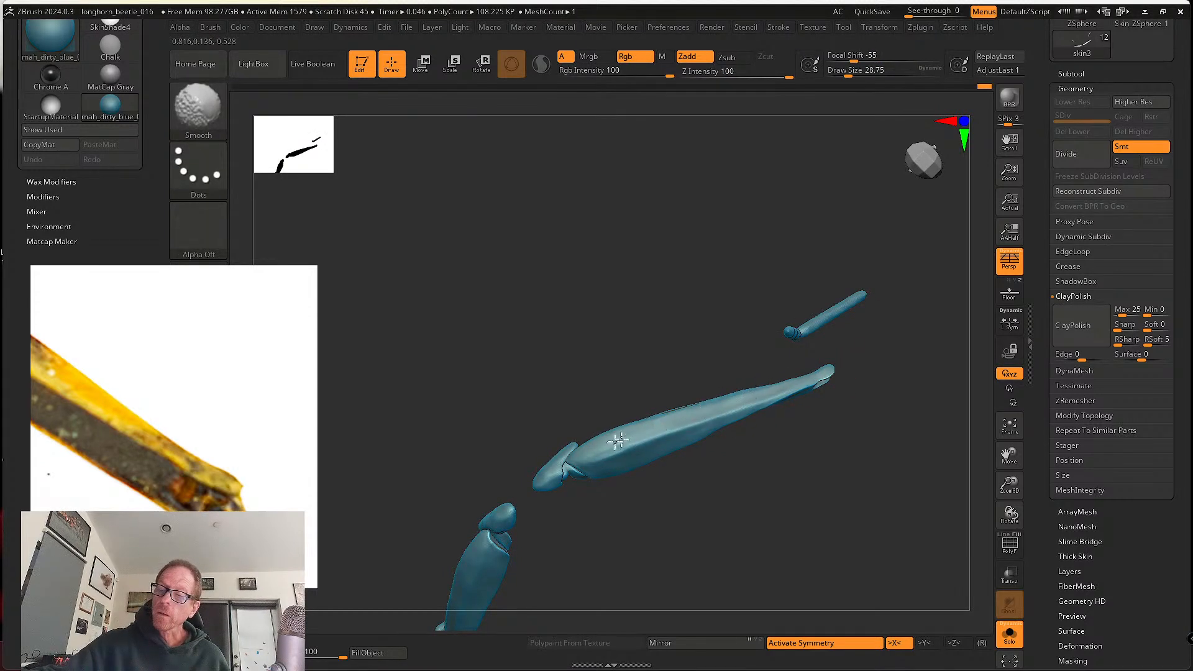
- Smooth the surface at the femur's thick base next to the trochanter from several angles
left_click_drag(594, 448, 582, 454, "shift")
left_click_drag(734, 508, 735, 457)
left_click_drag(628, 439, 620, 445, "shift")
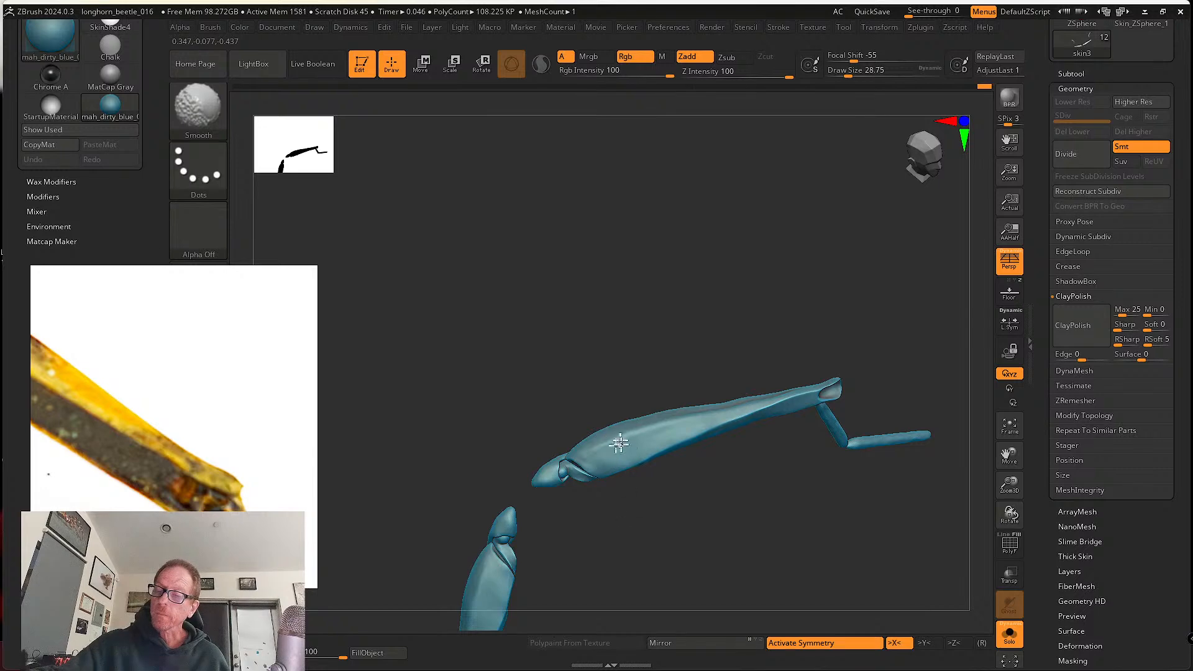
mouse_move(787, 497)
left_mouse_down()
mouse_move(790, 551)
mouse_move(655, 458)
mouse_move(708, 458)
mouse_move(708, 485)
mouse_move(753, 459)
left_mouse_up()
- Turn off solo display to show the whole beetle and filter the brush library to brushes starting with H
left_click(1013, 630)
mouse_move(789, 502)
left_mouse_down()
mouse_move(743, 414)
mouse_move(727, 487)
mouse_move(615, 418)
left_mouse_up()
key("b")
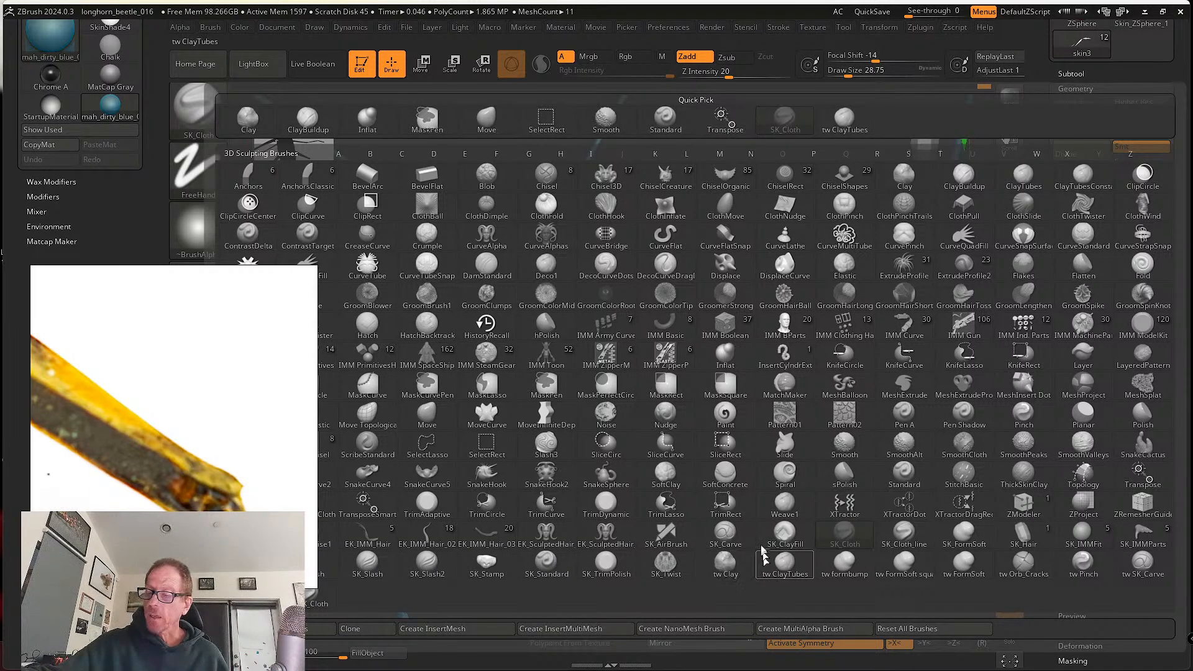
key("h")
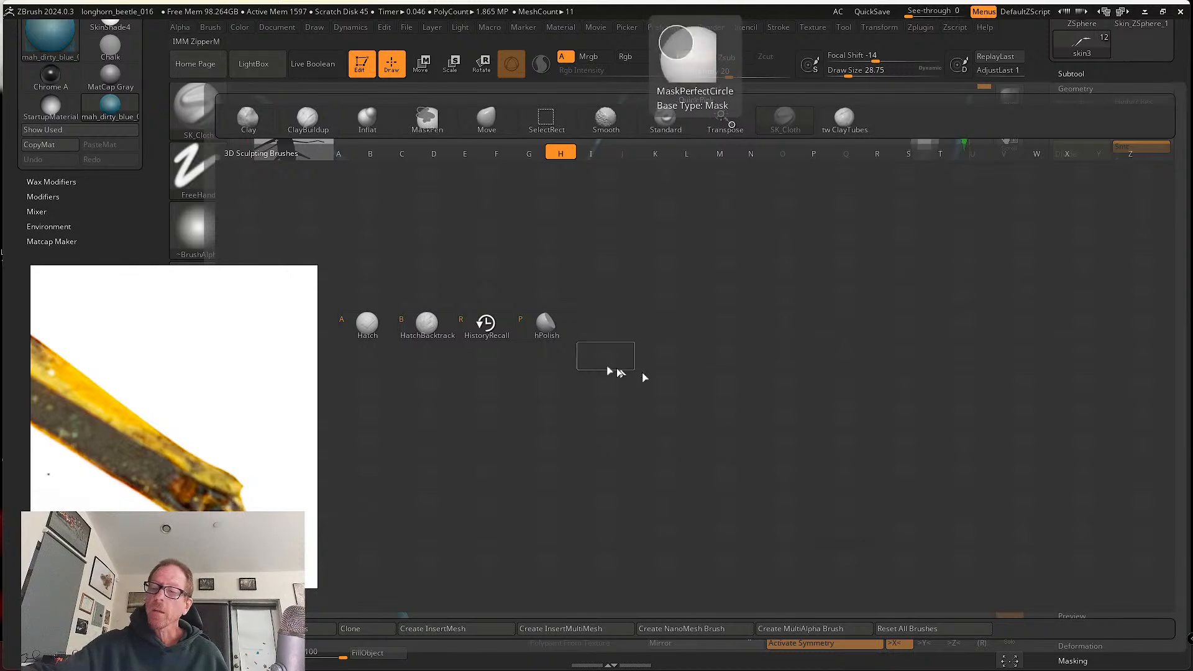
- Flatten the underside of the hind leg's upper segment with the hPolish brush at draw size 28.75
left_click(560, 328)
right_click_drag(666, 430, 661, 498, "ctrl")
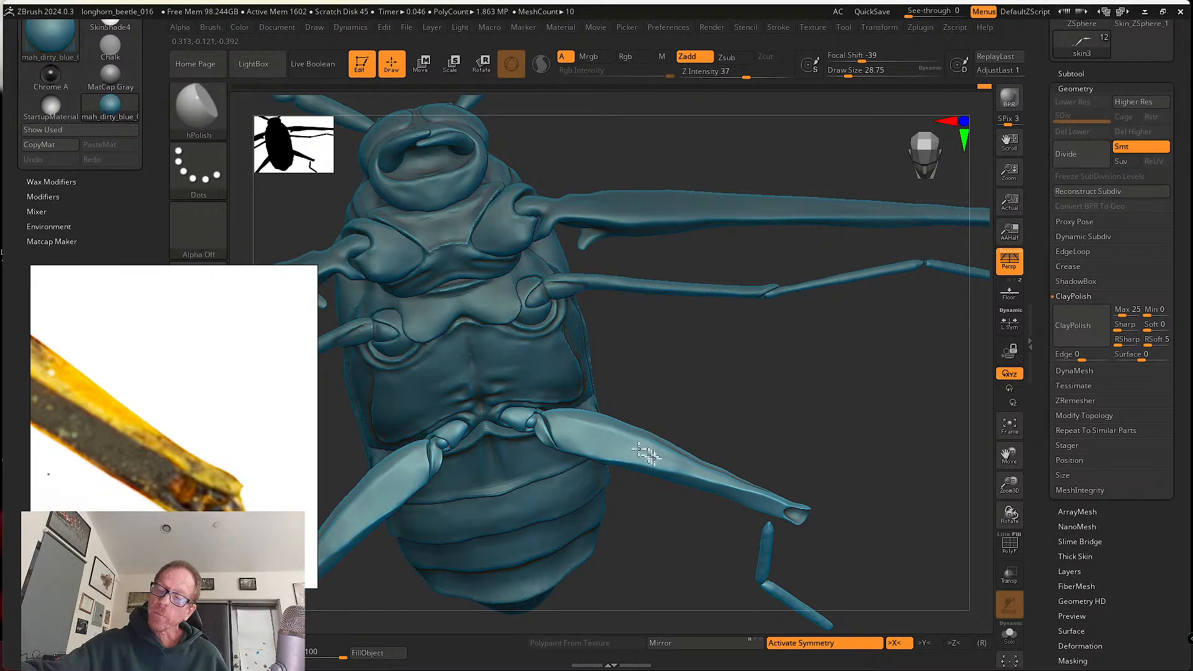
right_click_drag(735, 482, 622, 440)
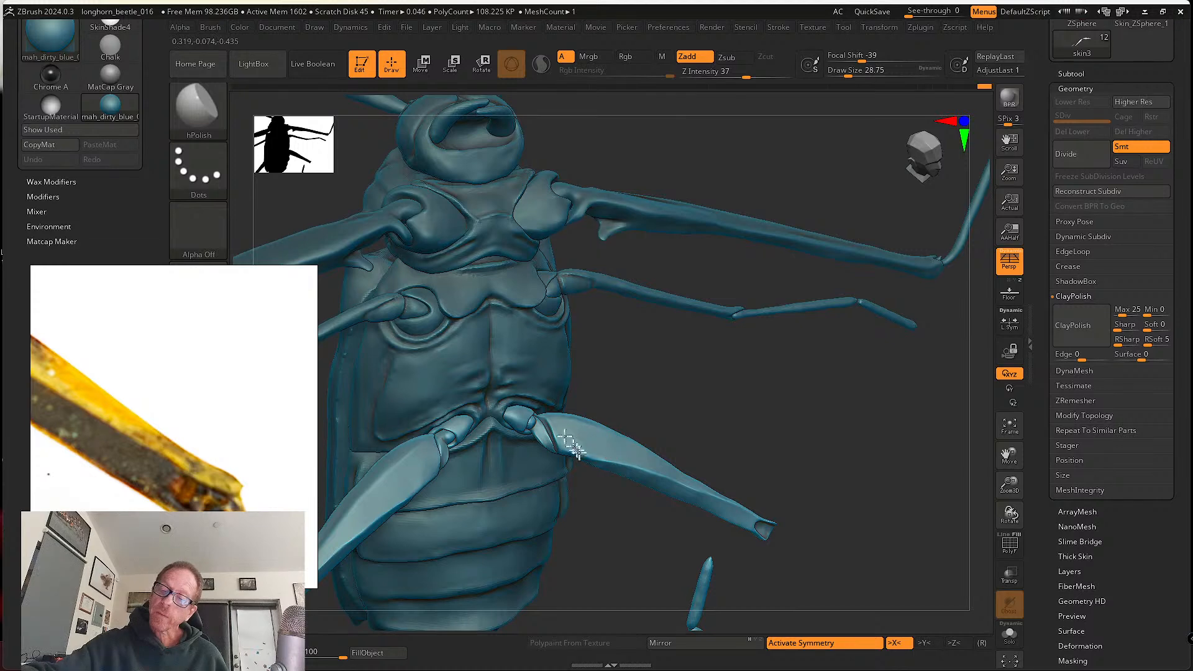
right_click_drag(723, 420, 602, 466)
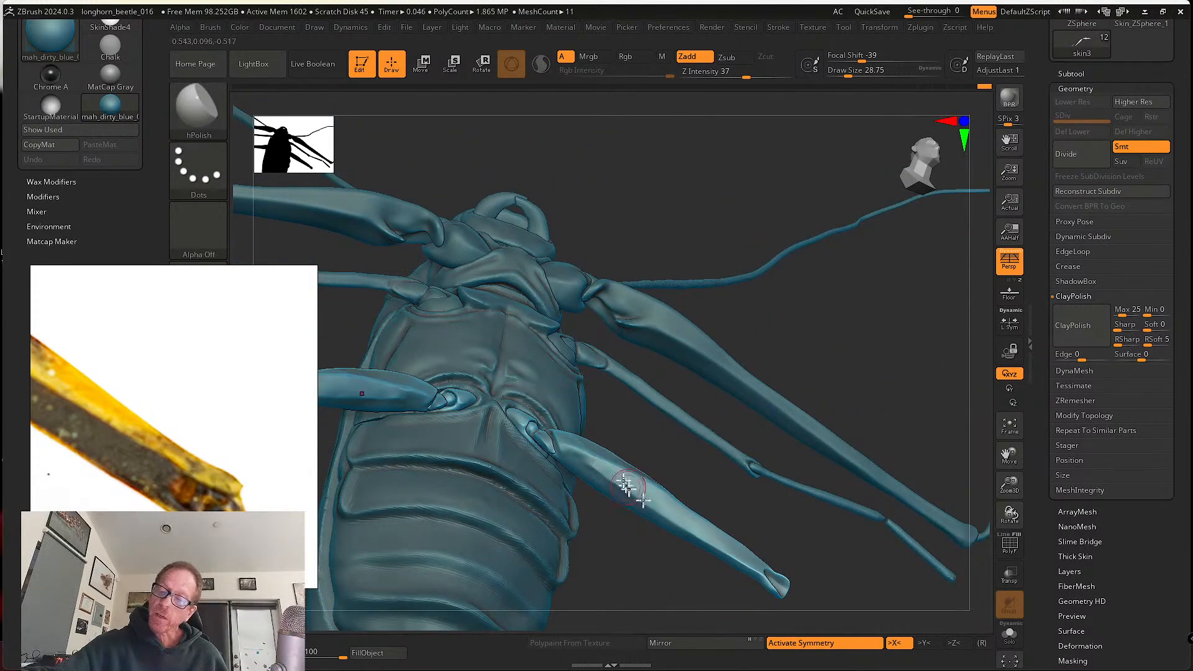
left_click_drag(628, 487, 744, 562)
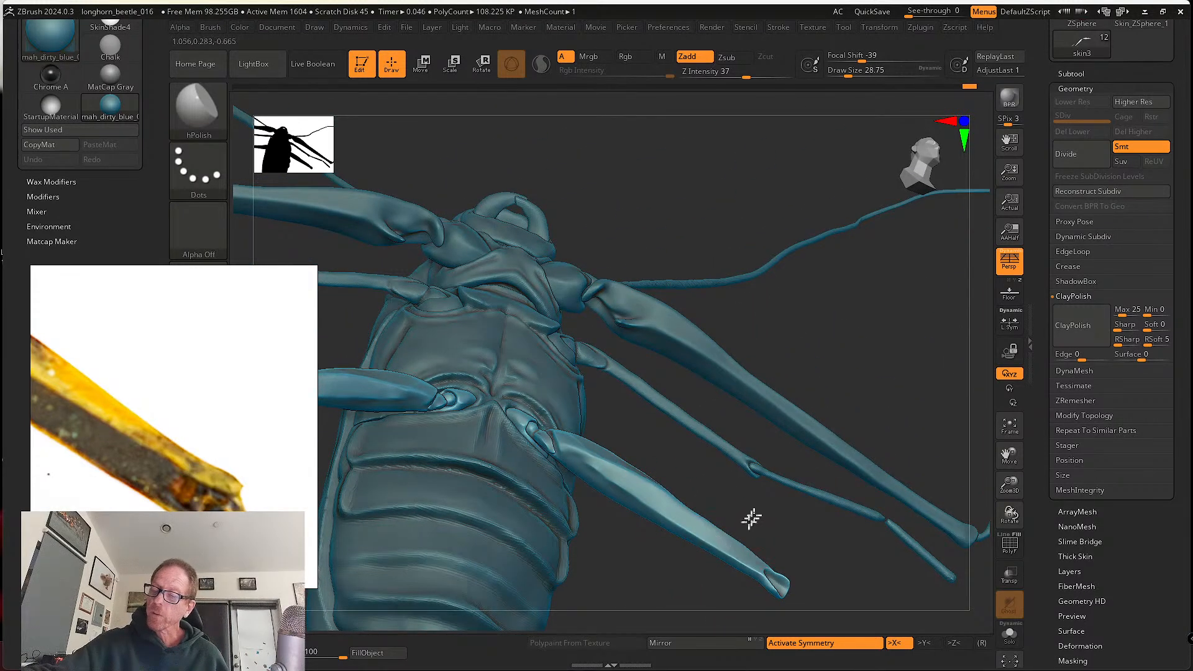
right_click_drag(752, 518, 636, 429)
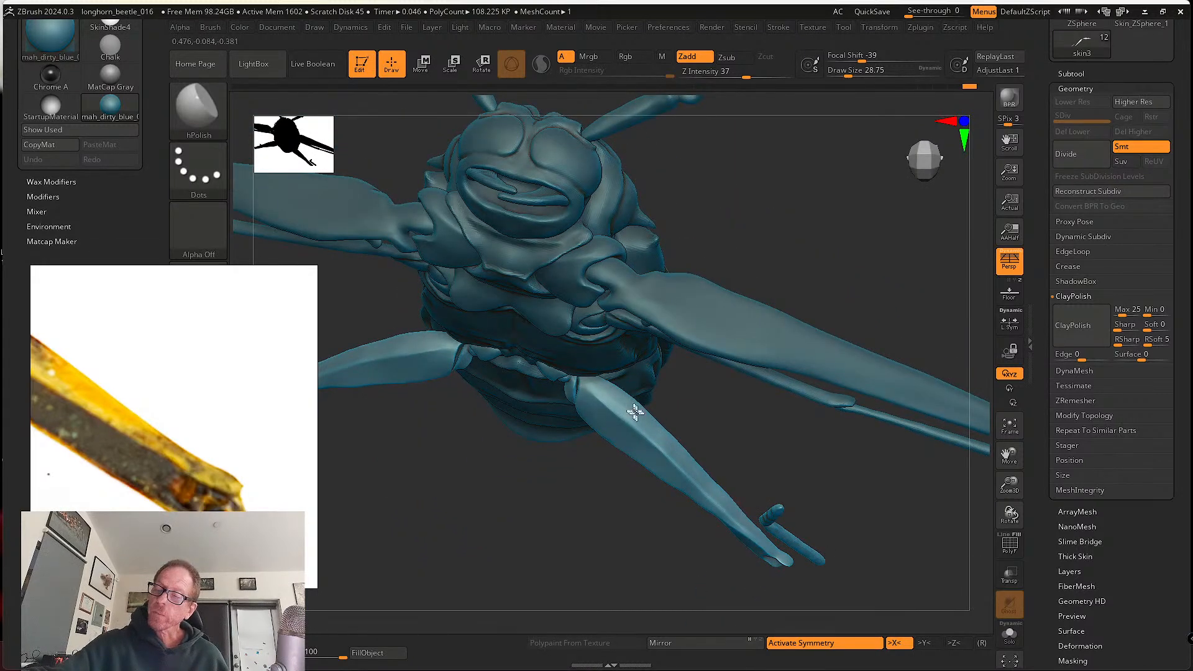
right_click_drag(704, 488, 633, 403)
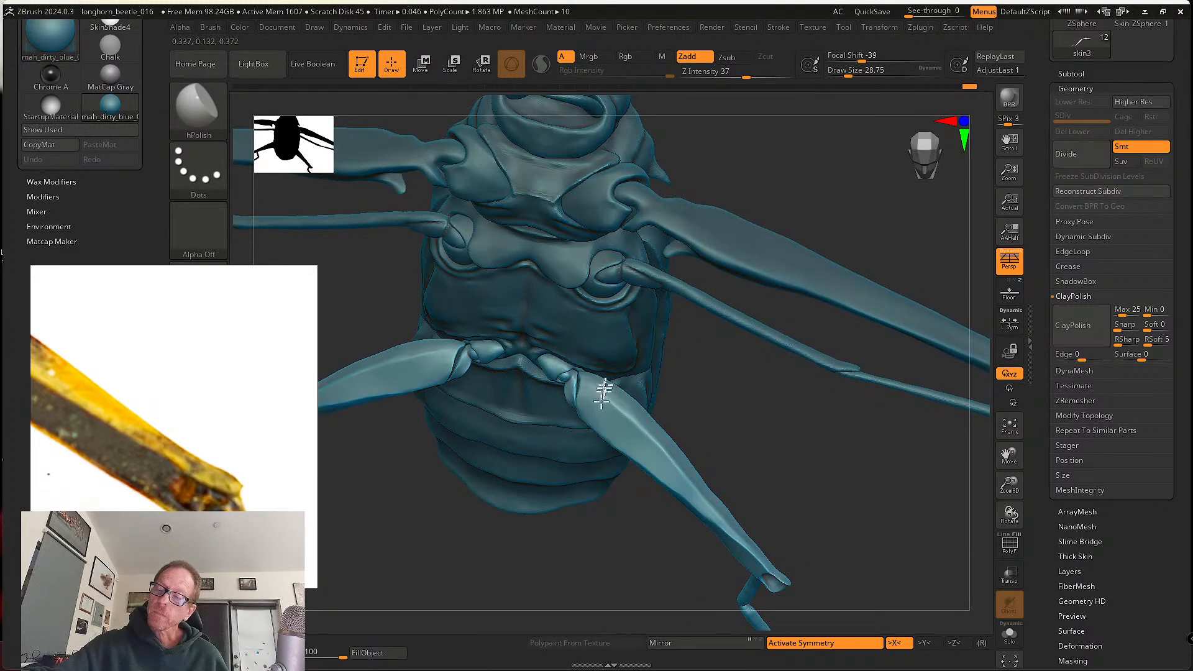
- Set the brush draw size to about 59.2 and even out the planes along the hind leg's upper segment
key("shift")
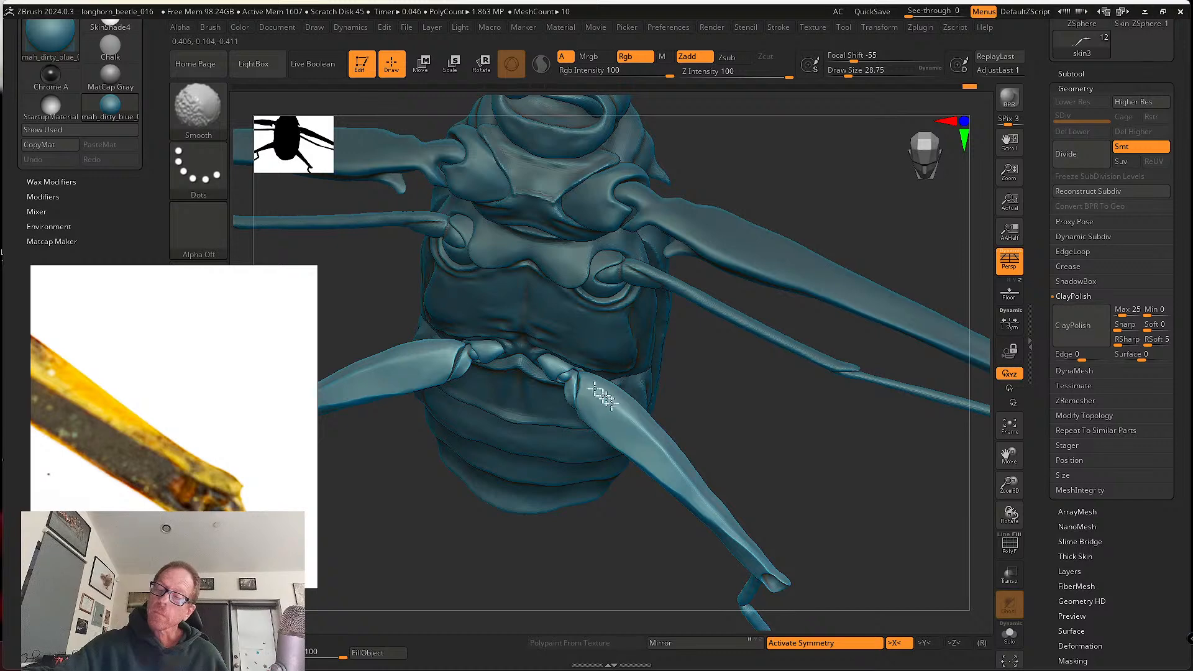
right_click_drag(612, 442, 612, 401)
key("s")
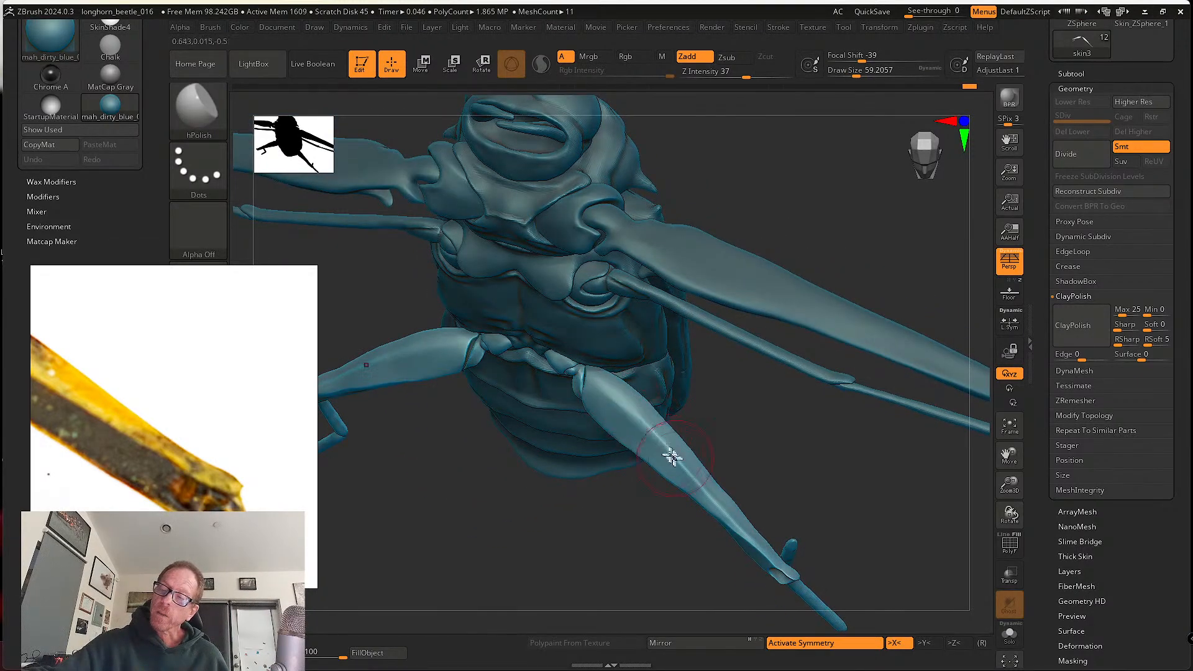
key("shift")
right_click_drag(729, 494, 665, 431)
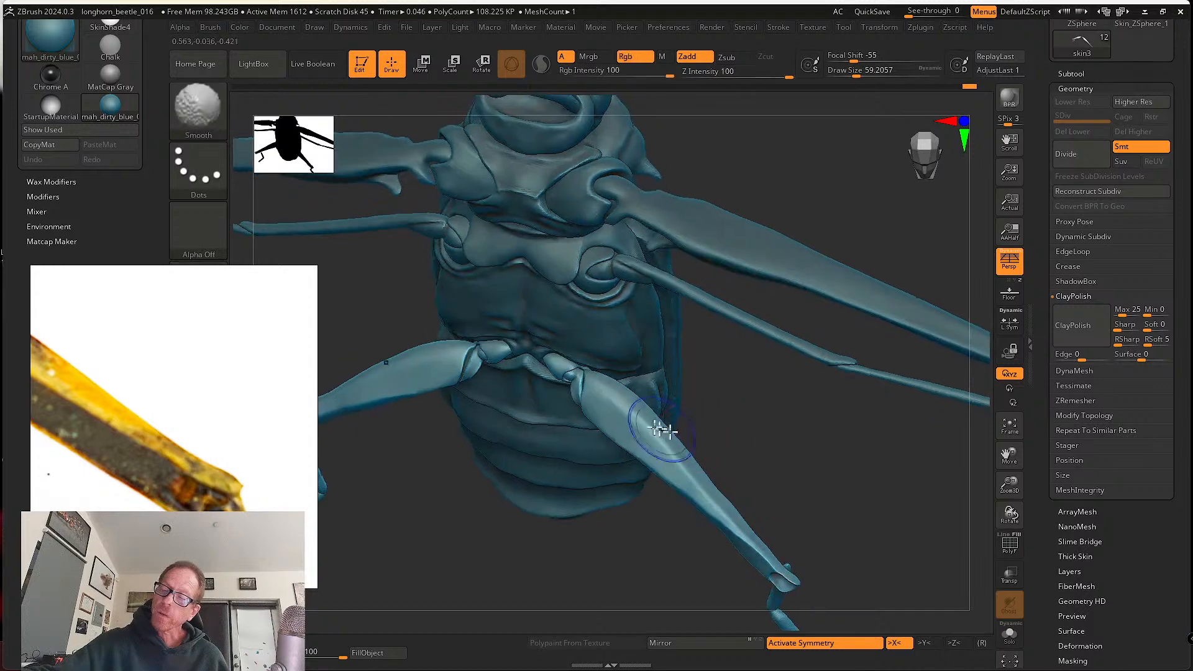
- Set the draw size to about 51.2, then smooth and repolish the upper hind leg segment from its base toward the knee
key("s")
left_click_drag(629, 410, 633, 425)
right_click_drag(634, 425, 643, 398)
left_click_drag(640, 401, 608, 407, "shift")
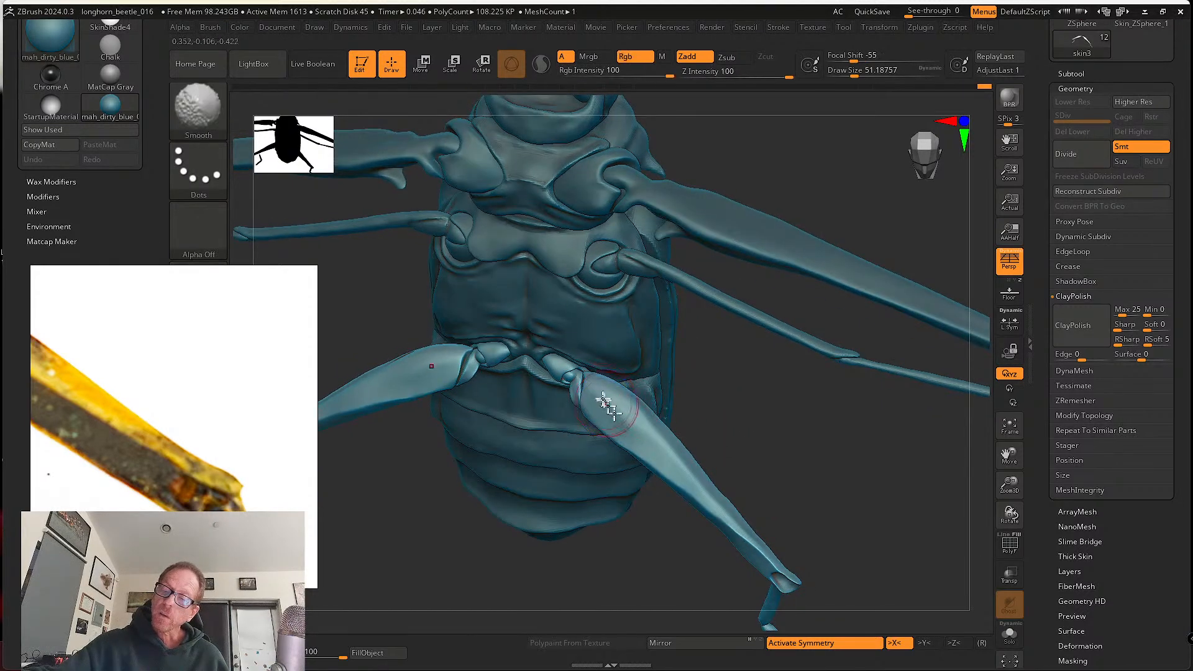
mouse_move(609, 406)
right_mouse_down()
mouse_move(629, 391)
mouse_move(614, 404)
right_mouse_up()
left_click_drag(609, 410, 658, 444)
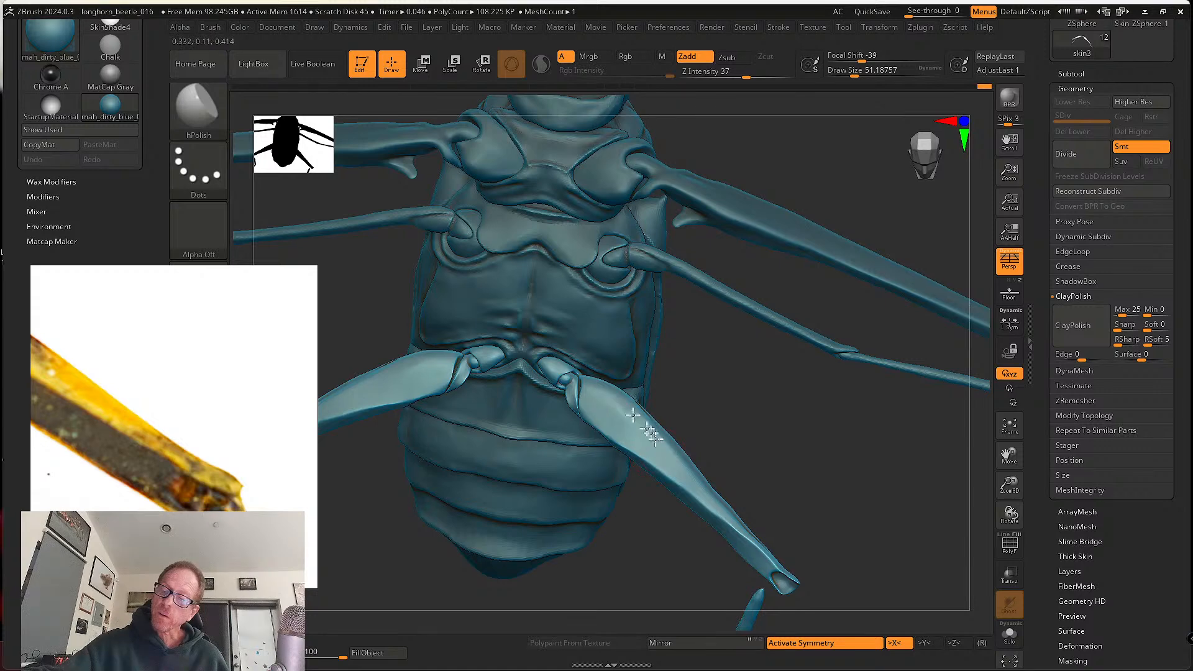
right_click_drag(692, 432, 610, 413)
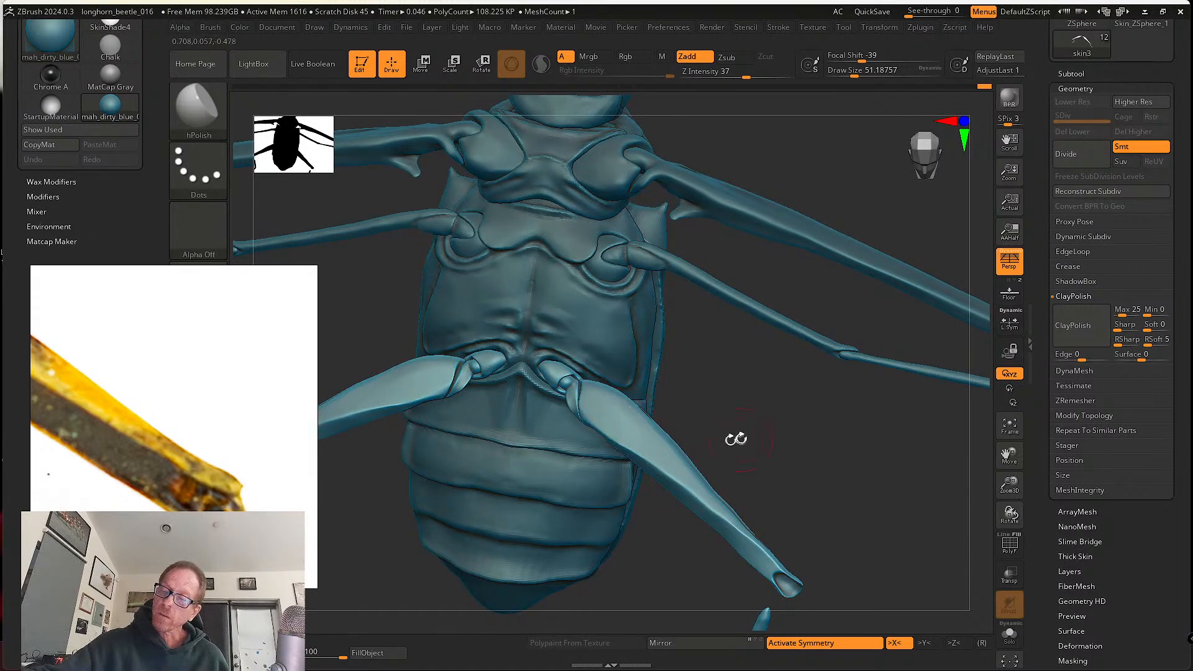
mouse_move(736, 439)
right_mouse_down()
mouse_move(709, 405)
mouse_move(667, 461)
right_mouse_up()
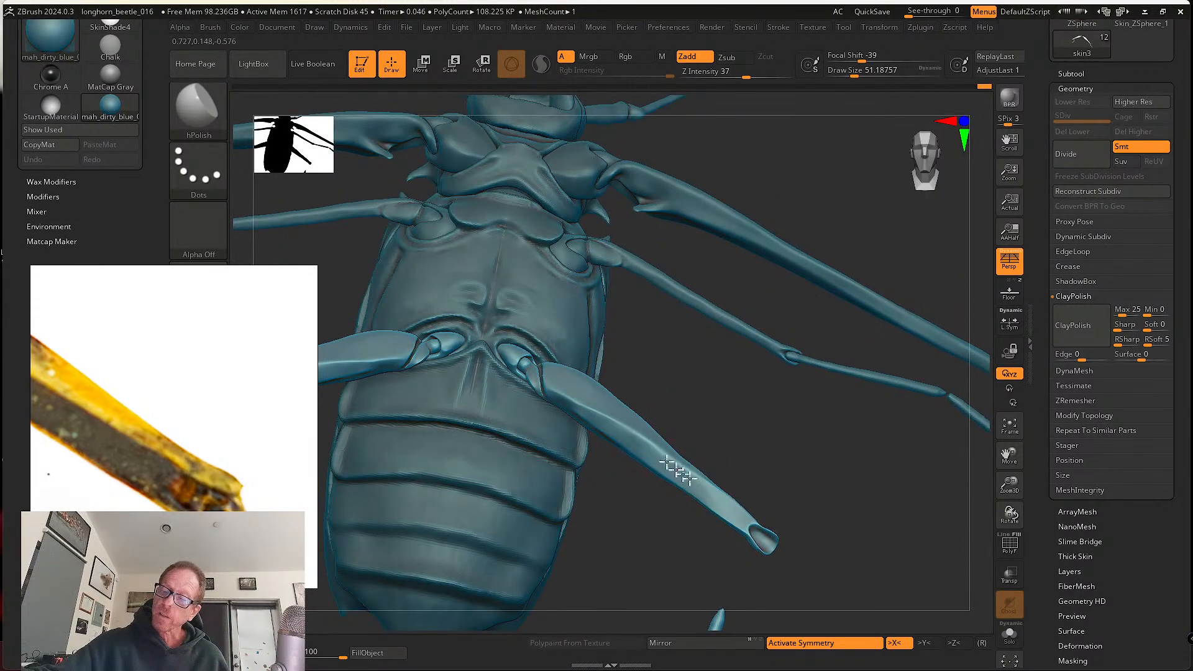
right_click_drag(671, 465, 688, 480)
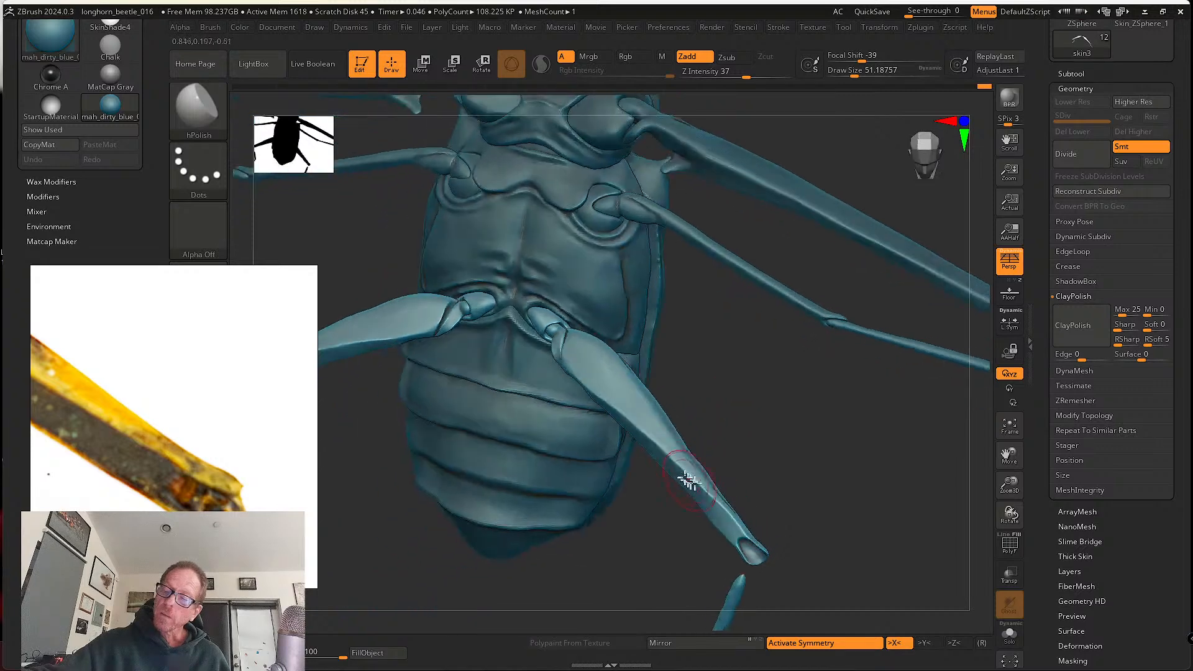
- Adjust the outer contour of the upper hind leg segment with the Move brush at a draw size of about 36.9
right_click_drag(658, 440, 696, 352)
right_click_drag(732, 443, 724, 348)
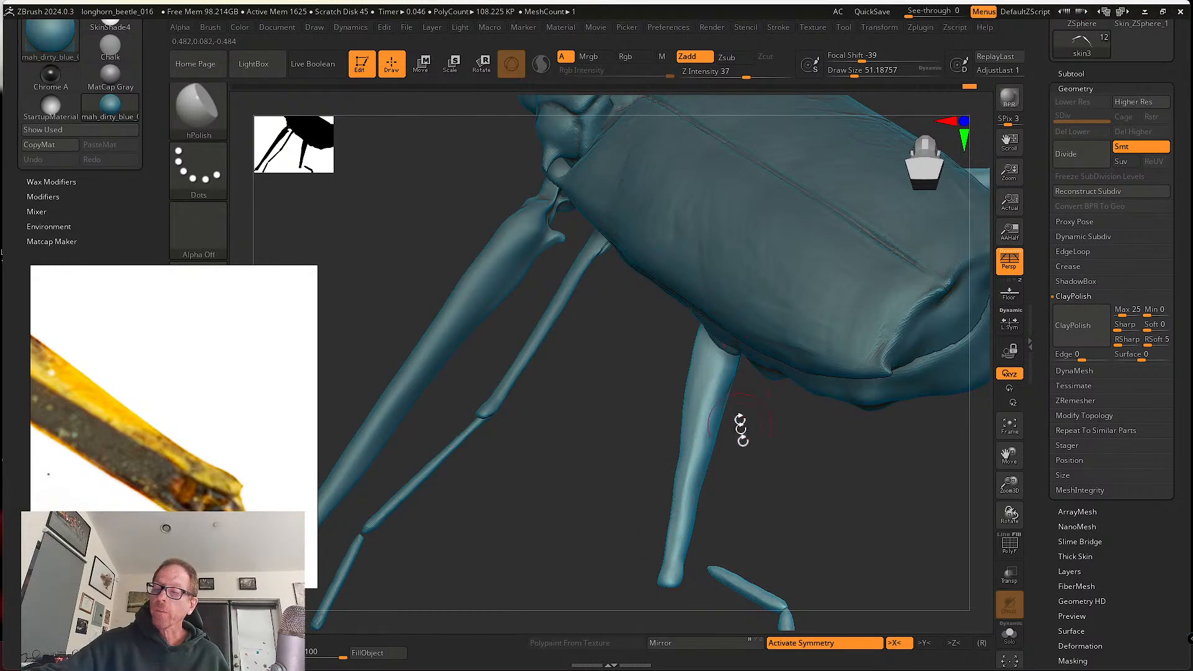
right_click_drag(744, 426, 722, 398)
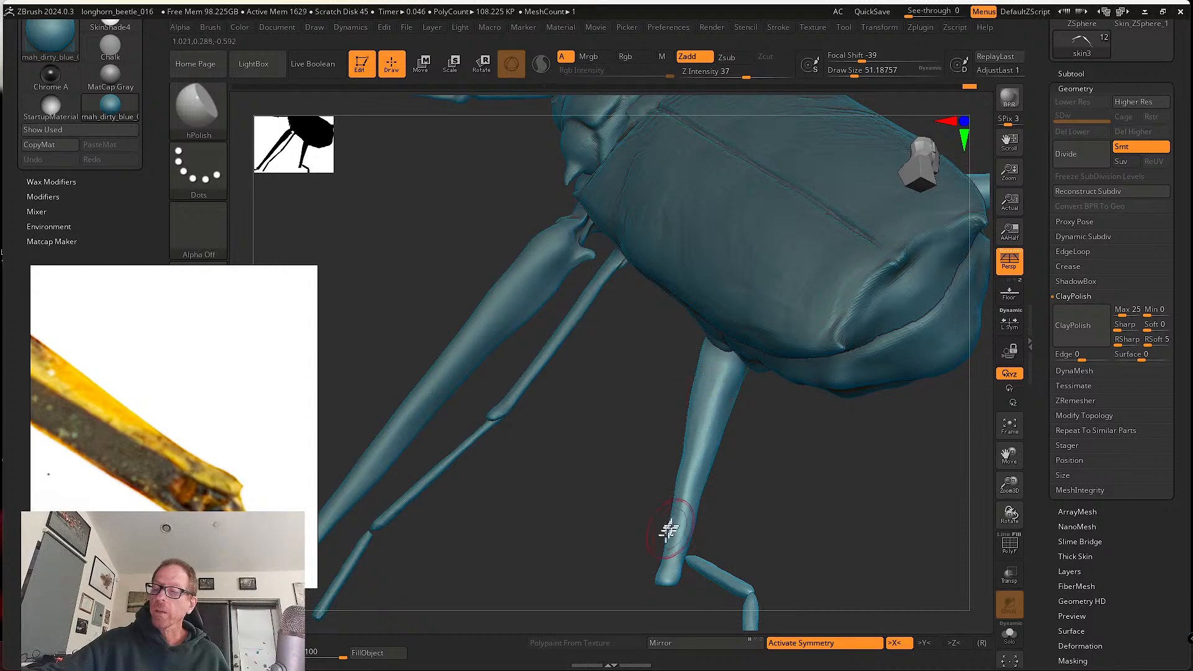
left_click_drag(736, 433, 725, 411)
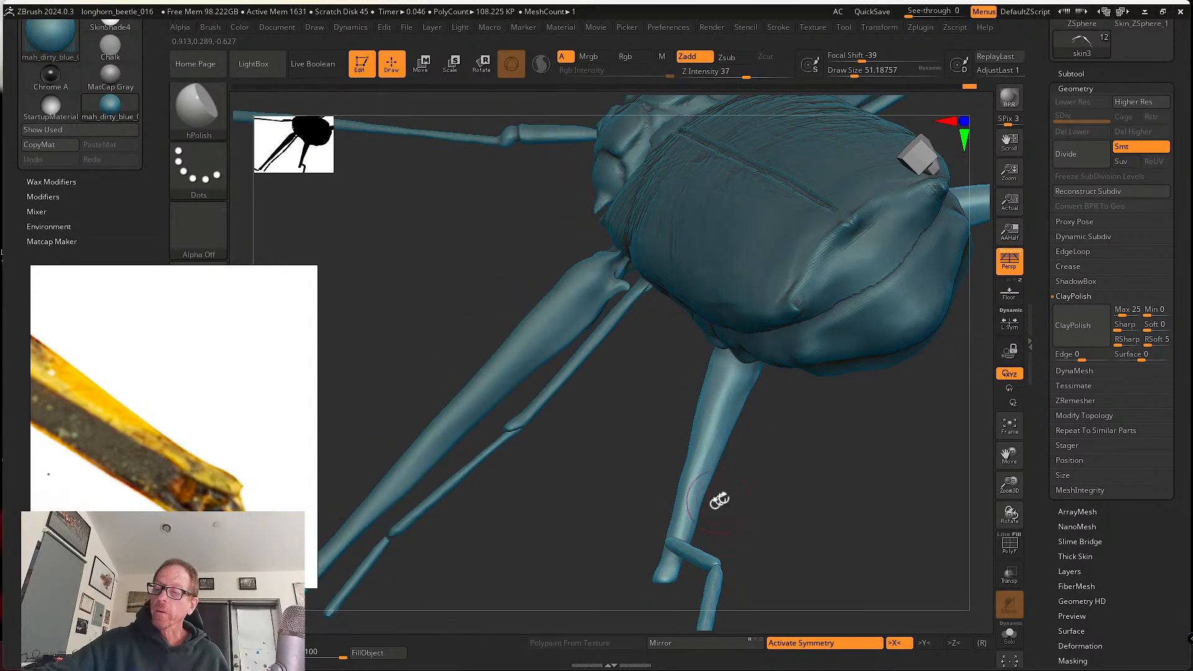
left_click_drag(719, 496, 743, 511)
mouse_move(679, 546)
left_mouse_down()
mouse_move(727, 399)
mouse_move(701, 405)
mouse_move(373, 266)
left_mouse_up()
left_click(199, 107)
left_click(547, 119)
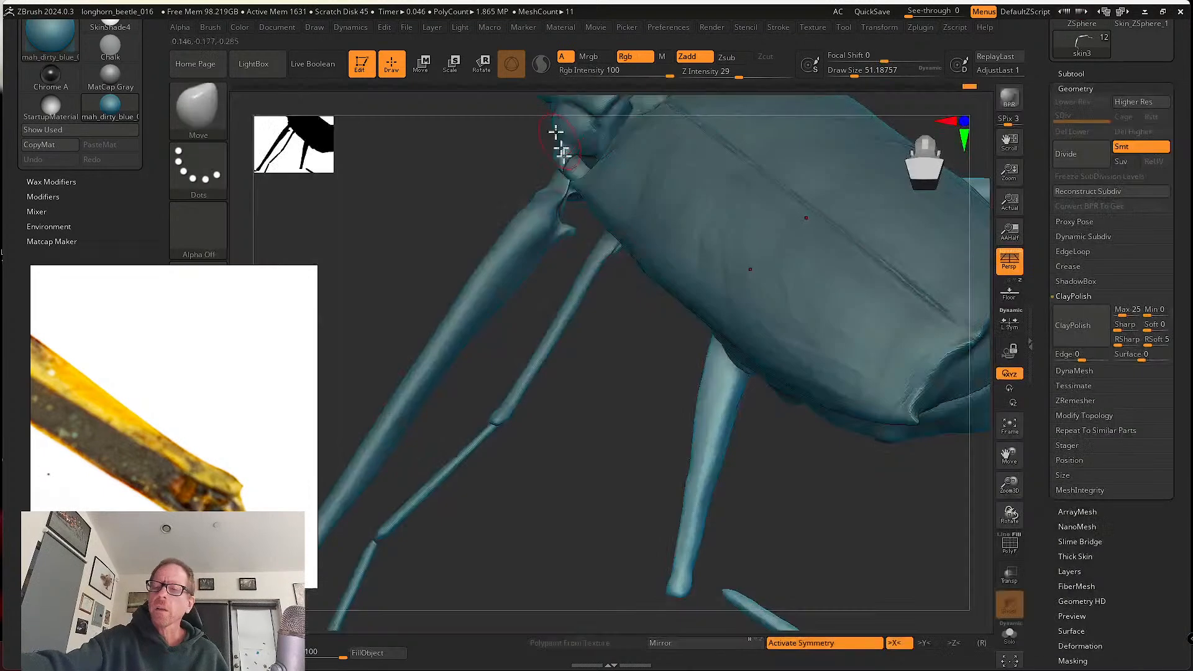
key("s")
left_click_drag(702, 452, 692, 457)
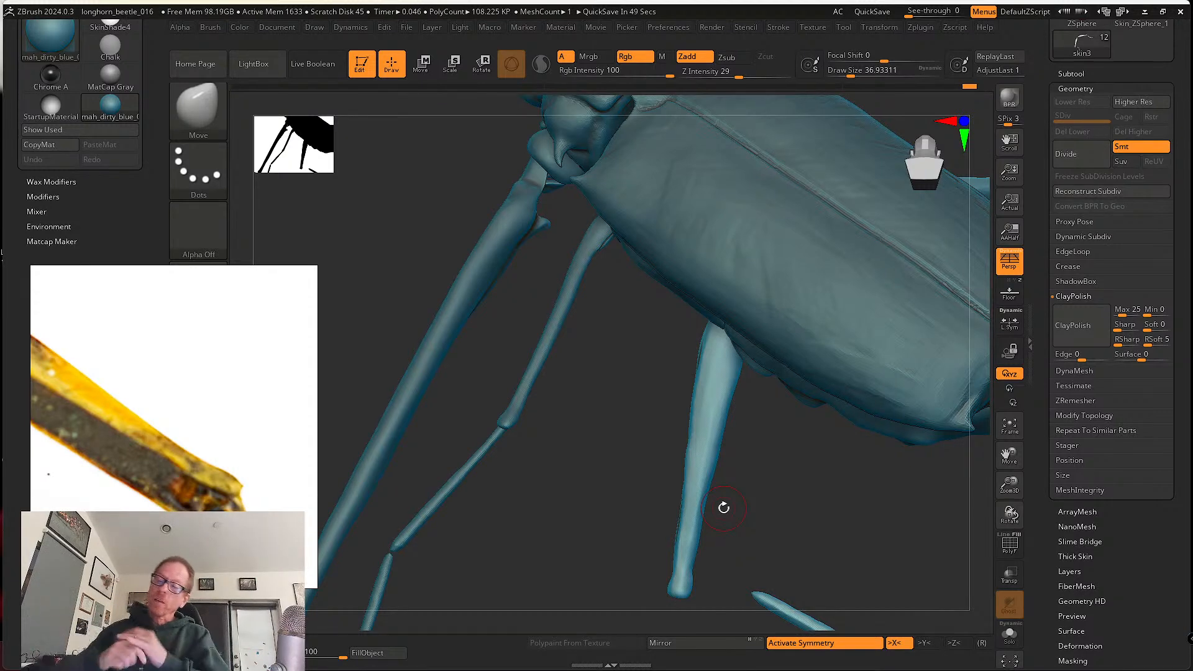
- Flatten the inner face of the upper hind leg segment near the body with the hPolish brush at draw size 36.9
left_click_drag(721, 506, 849, 493)
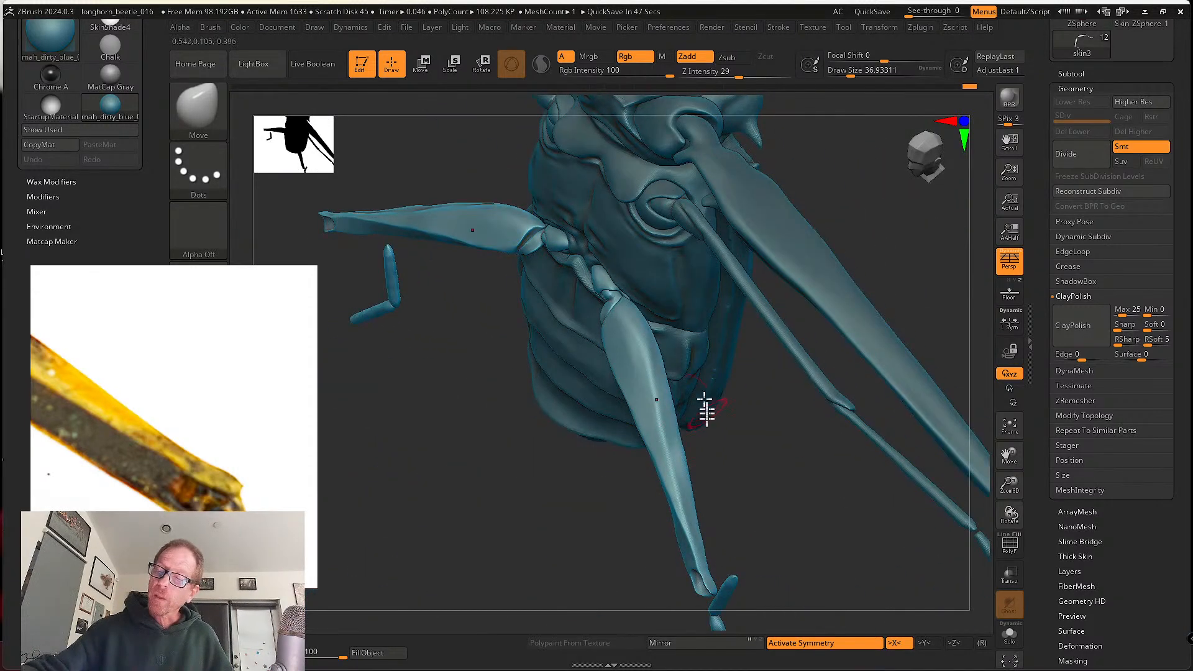
left_click_drag(714, 432, 676, 437)
left_click(211, 111)
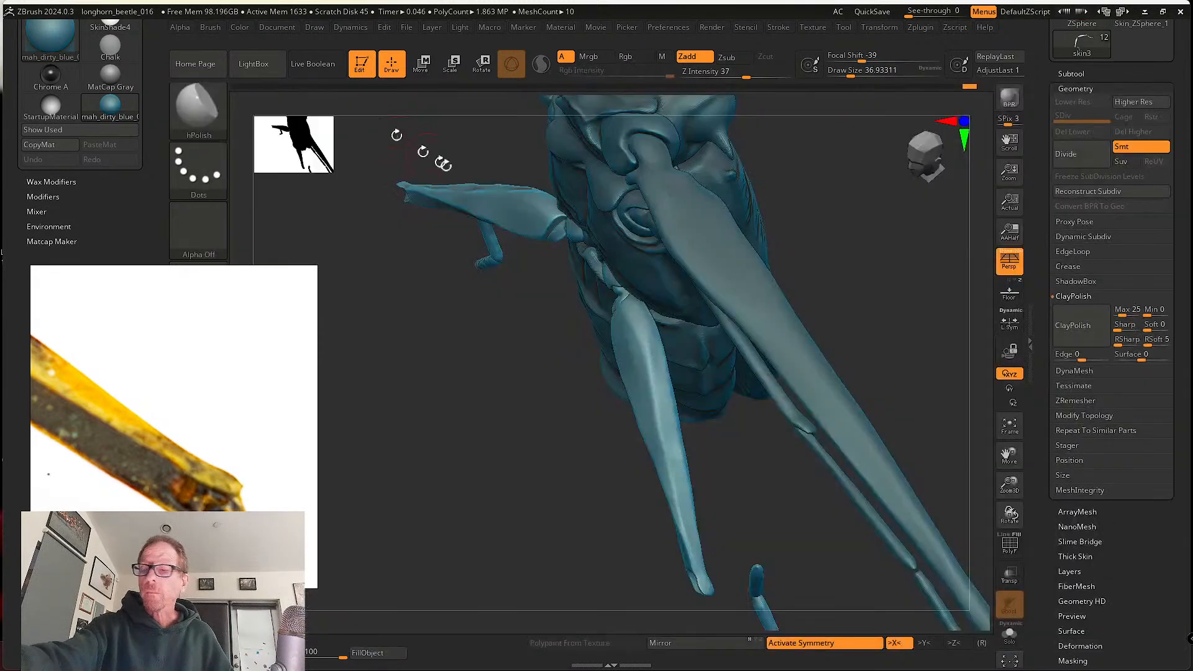
left_click(368, 117)
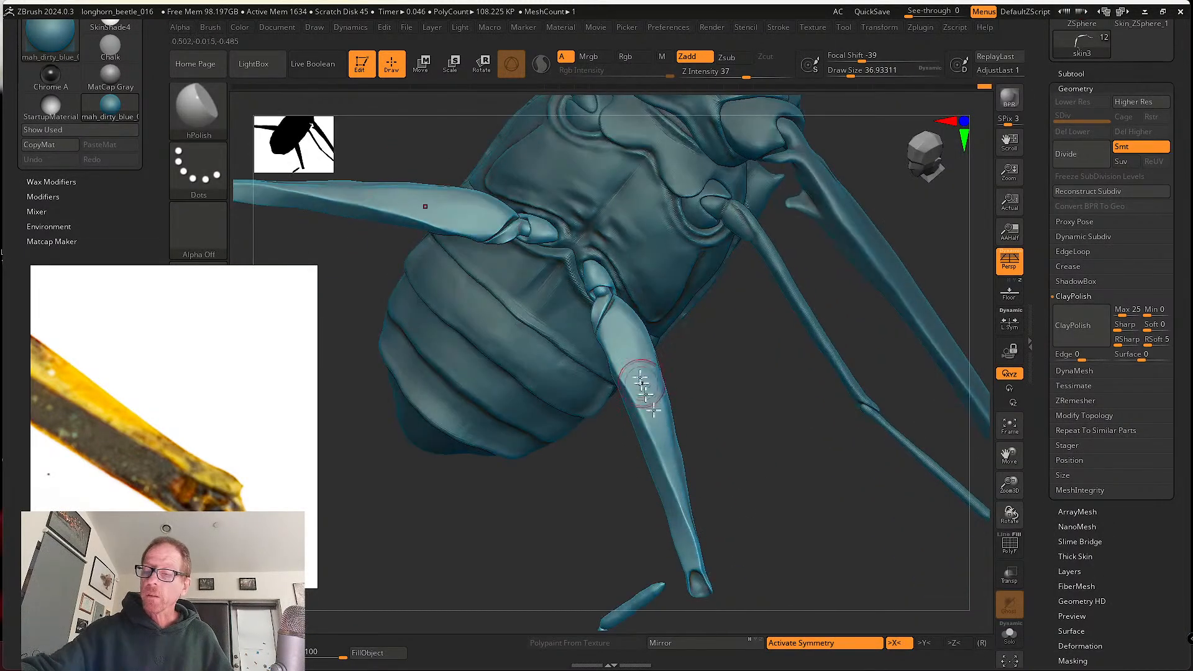
left_click_drag(642, 384, 661, 440)
left_click_drag(635, 350, 660, 443)
left_click_drag(608, 311, 616, 339)
left_click_drag(691, 391, 678, 388)
mouse_move(633, 339)
left_mouse_down()
mouse_move(652, 416)
mouse_move(621, 353)
left_mouse_up()
left_click_drag(699, 436, 671, 432)
left_click_drag(642, 330, 662, 367)
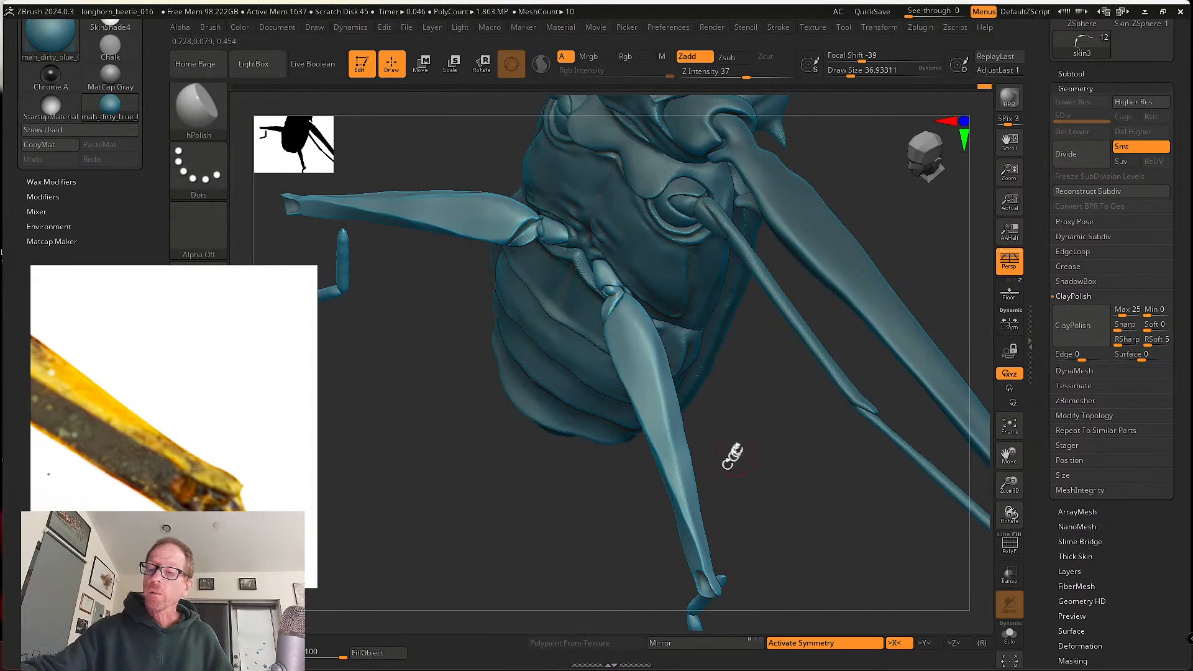
- Polish and smooth the lower half of the upper hind leg segment down to its knee end
left_click_drag(736, 457, 708, 452)
left_click_drag(668, 400, 679, 504)
mouse_move(606, 447)
left_mouse_down()
mouse_move(629, 440)
mouse_move(678, 527)
left_mouse_up()
mouse_move(660, 407)
left_mouse_down("shift")
mouse_move(677, 505)
mouse_move(715, 468)
mouse_move(671, 487)
mouse_move(662, 416)
mouse_move(672, 569)
left_mouse_up("shift")
left_click_drag(701, 480, 734, 482)
- Polish the outer side of the upper hind leg segment below the wing covers into a flatter plane
mouse_move(653, 441)
left_mouse_down()
mouse_move(660, 516)
mouse_move(682, 400)
mouse_move(662, 335)
left_mouse_up()
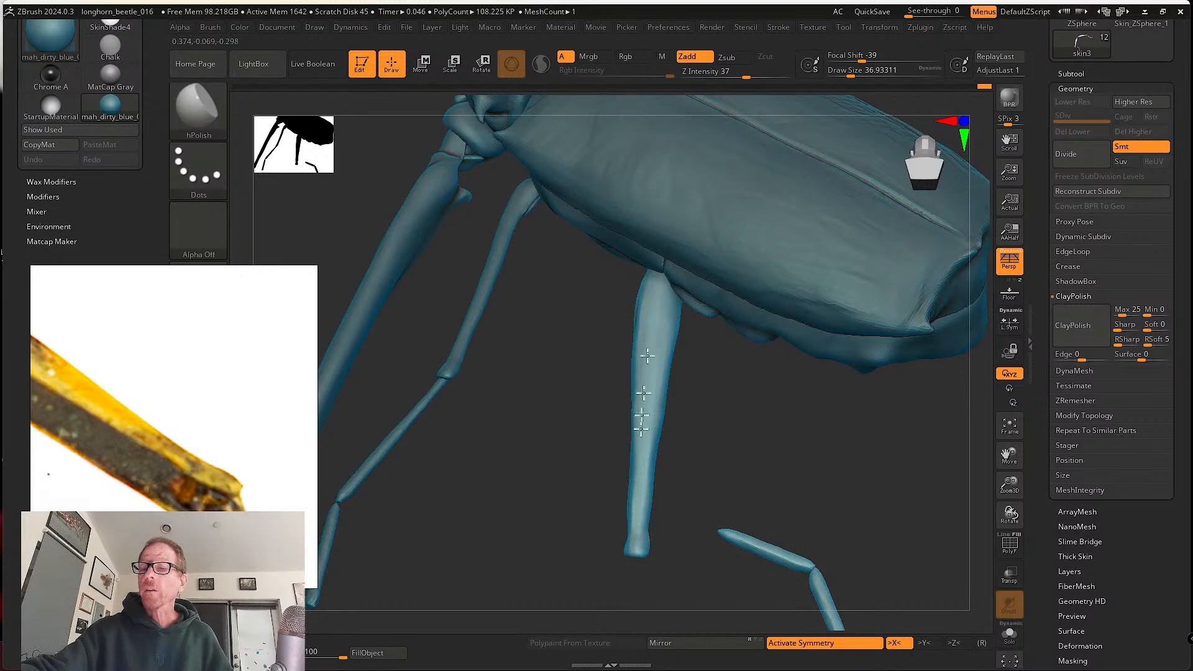
left_click_drag(703, 429, 690, 381)
mouse_move(663, 317)
left_mouse_down()
mouse_move(610, 500)
mouse_move(648, 298)
left_mouse_up()
left_click_drag(697, 360, 711, 410)
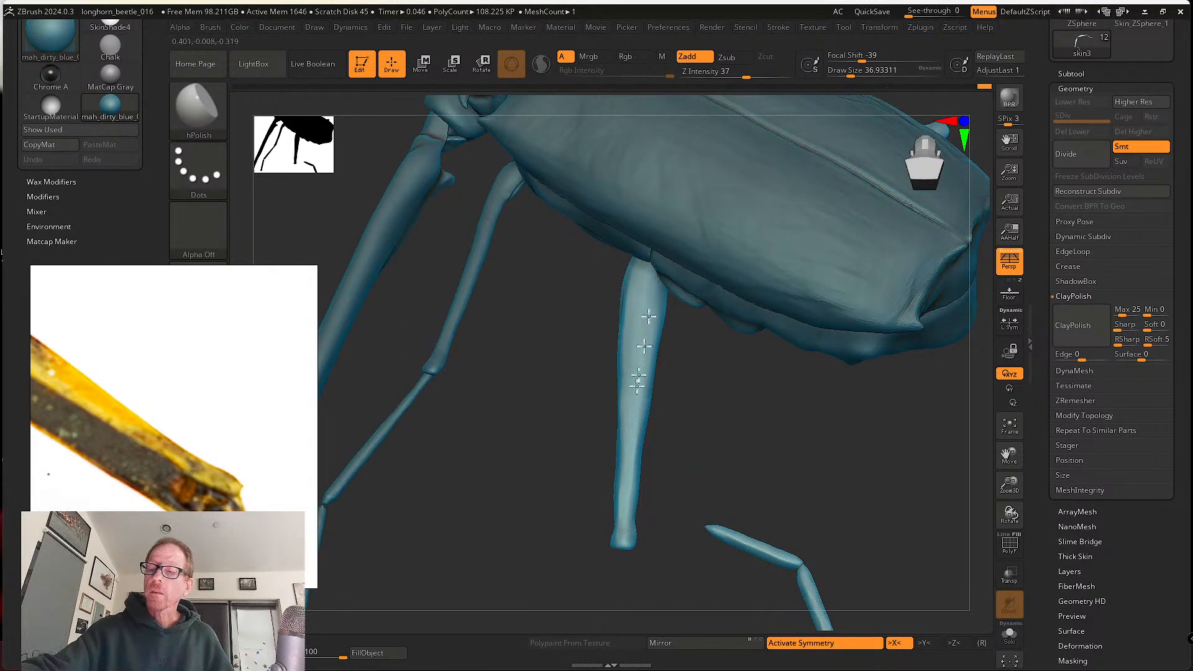
mouse_move(635, 399)
left_mouse_down()
mouse_move(634, 453)
mouse_move(663, 434)
left_mouse_up()
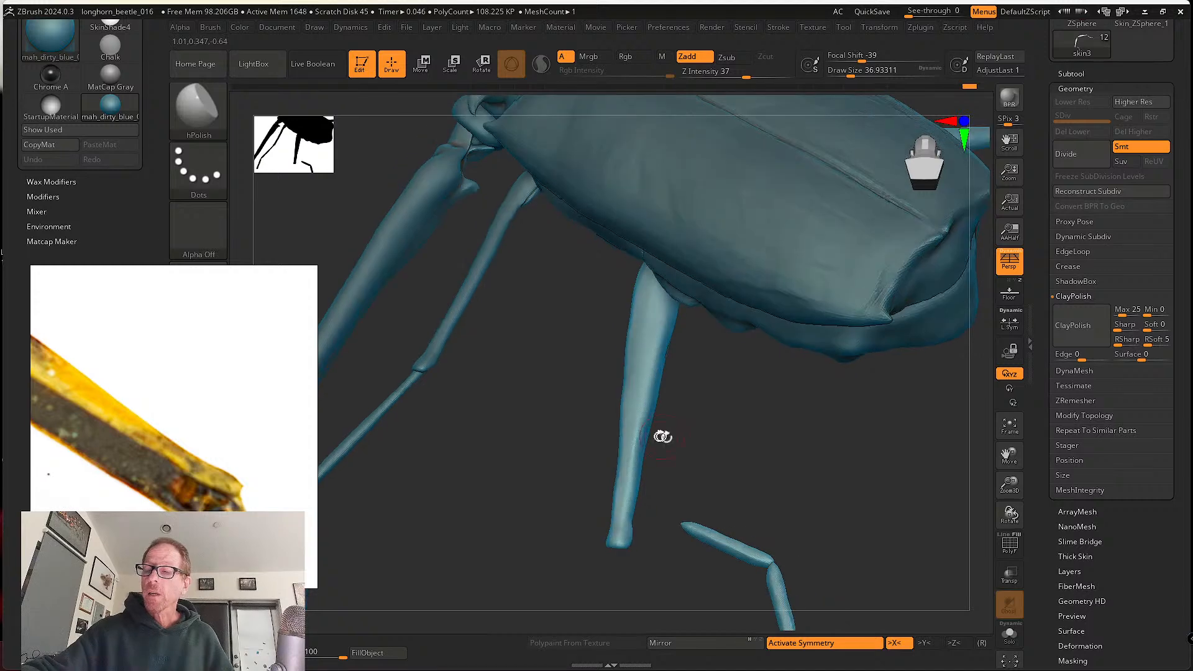
mouse_move(665, 341)
left_mouse_down()
mouse_move(634, 448)
mouse_move(647, 331)
left_mouse_up()
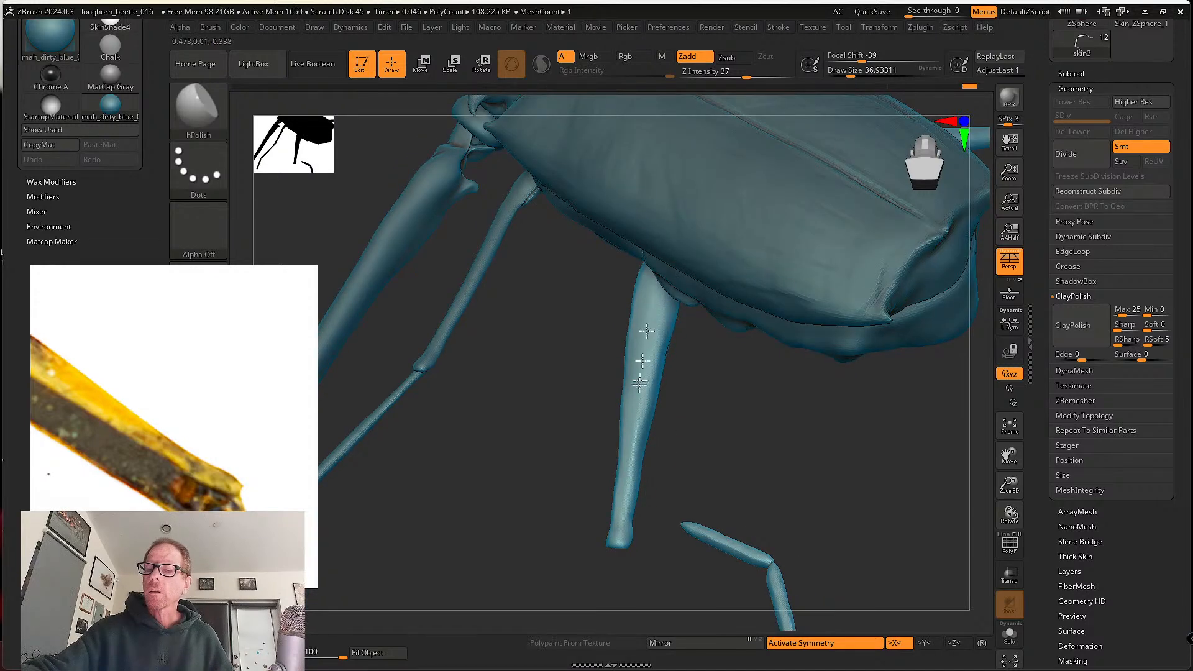
left_click_drag(678, 395, 609, 522)
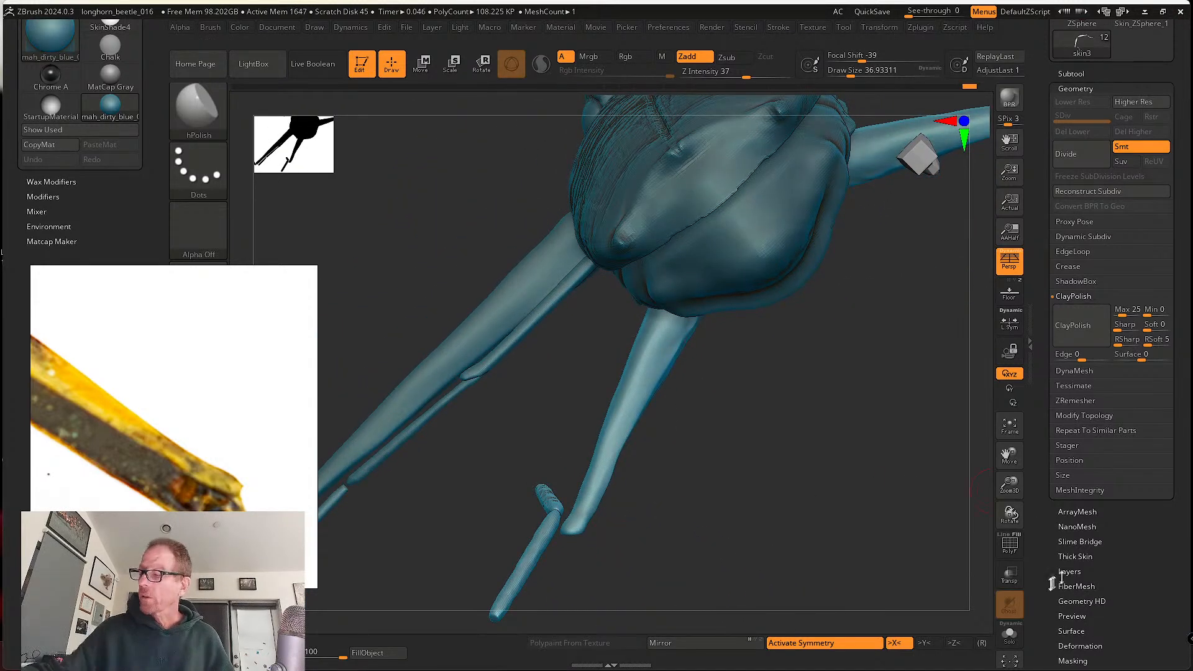
- Isolate the hind leg pieces and prepare the Move brush at a draw size of about 83.5 for reshaping them
left_click(1009, 634)
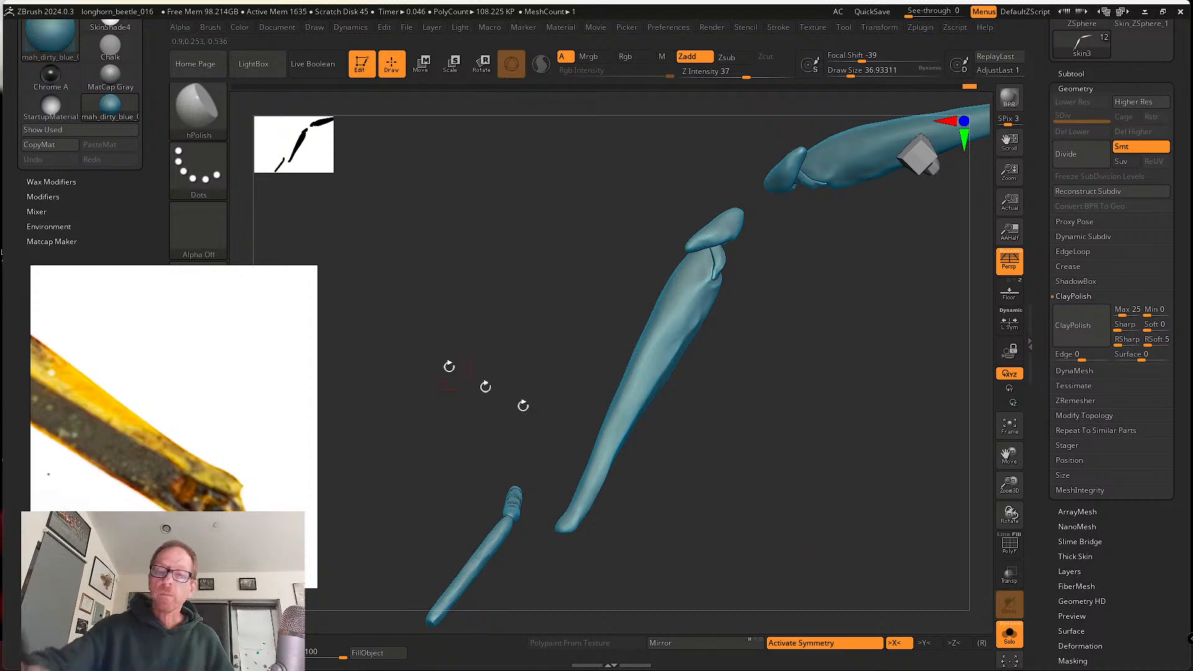
left_click(208, 115)
left_click(535, 122)
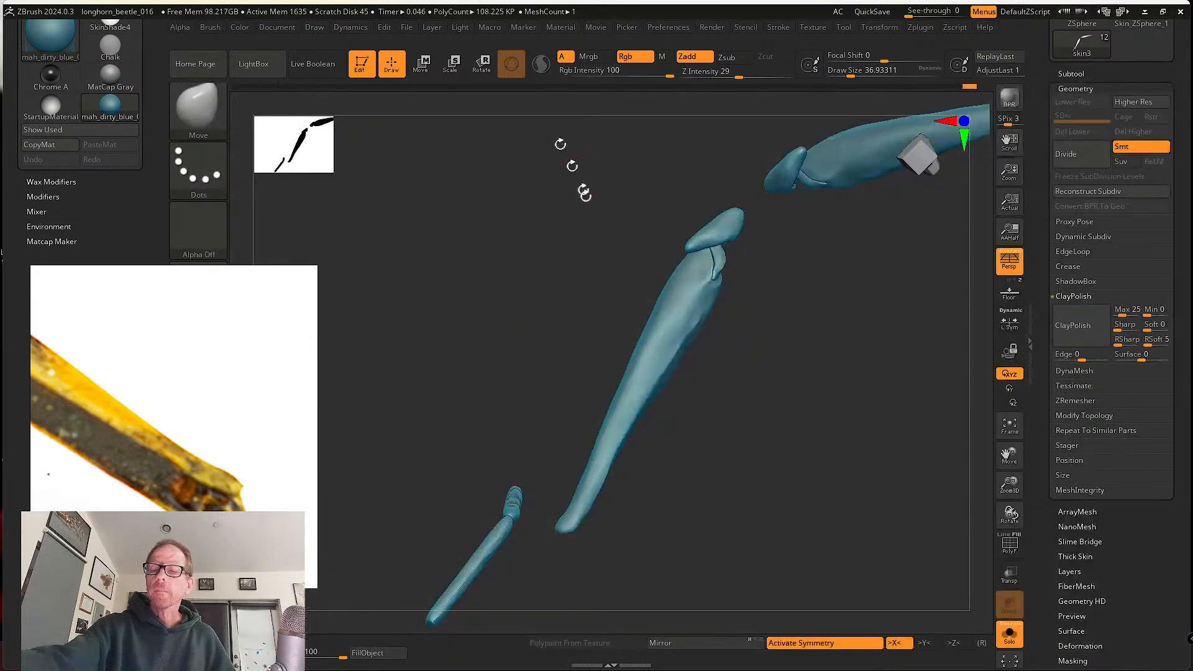
key("s")
left_click_drag(650, 436, 662, 436)
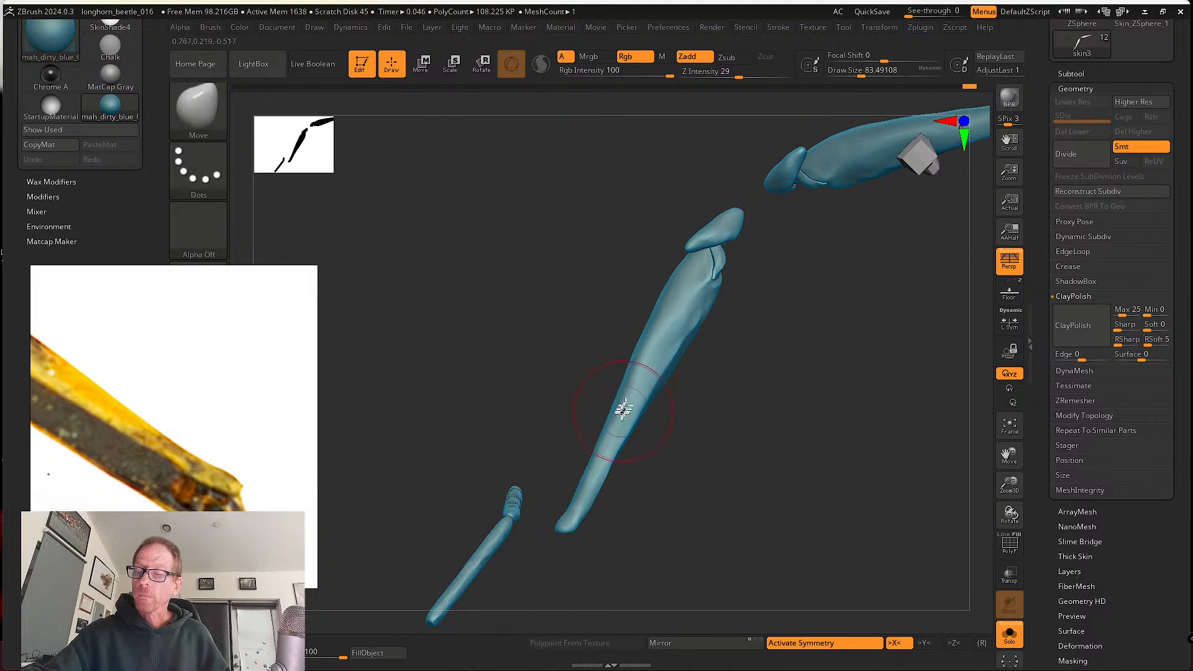
- Adjust the outline of the upper hind leg segment with the Move brush, bringing the draw size to about 41.4
key("s")
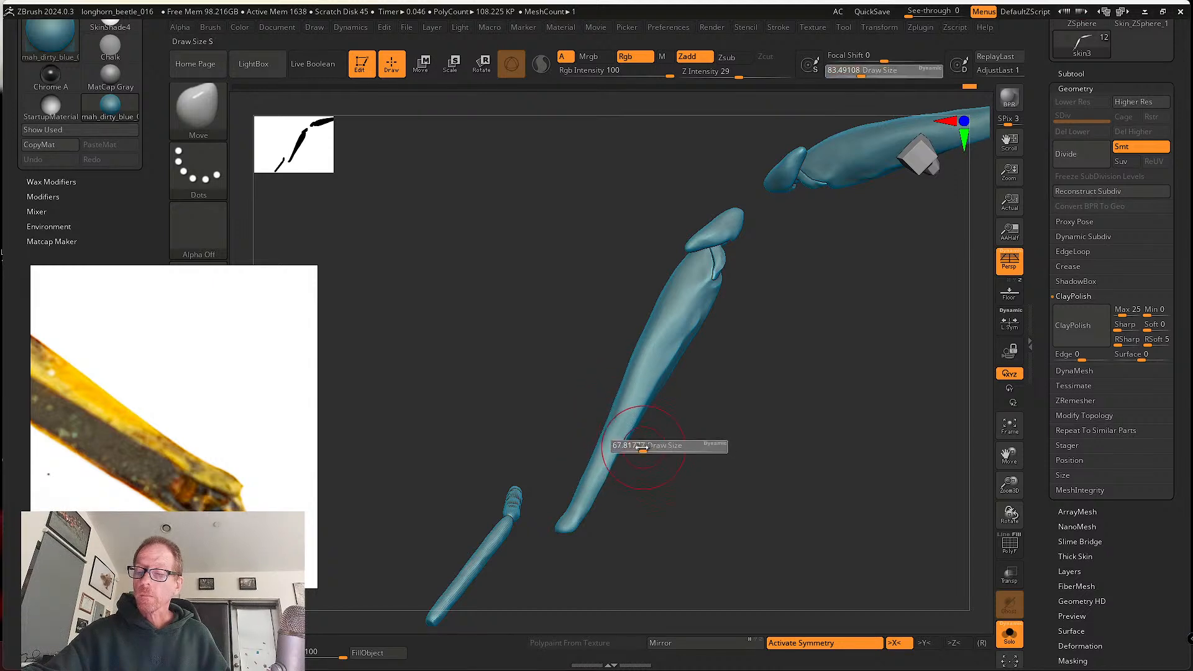
left_click_drag(646, 447, 617, 452)
right_click_drag(619, 446, 641, 430)
key("s")
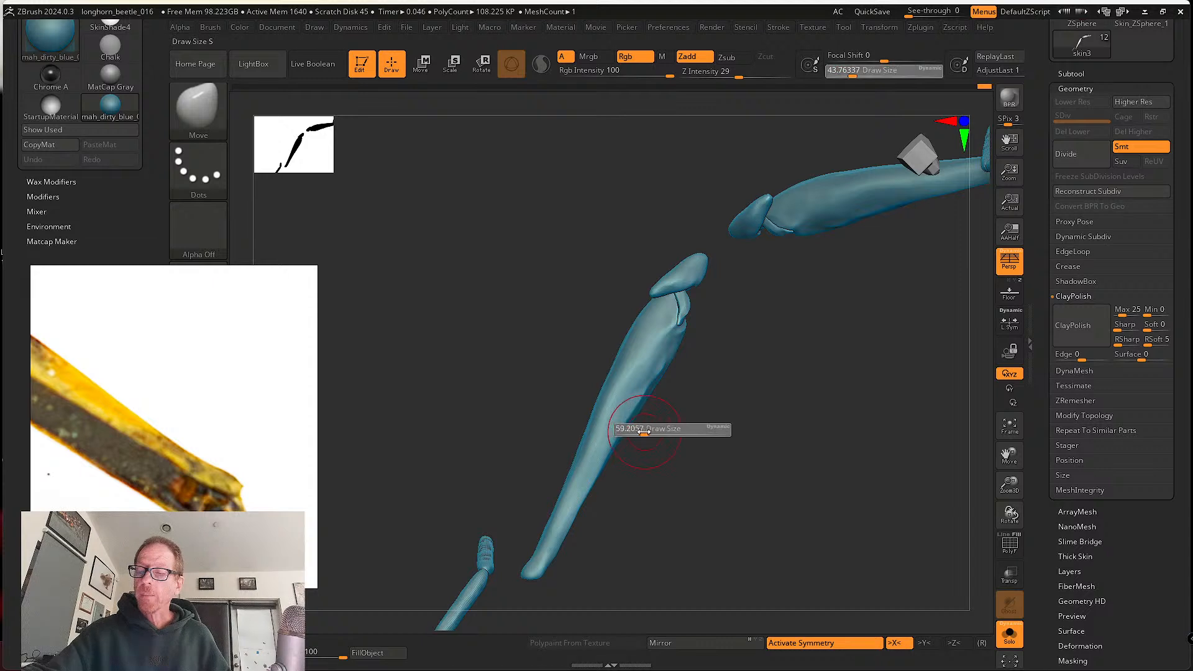
left_click_drag(642, 429, 659, 430)
right_click_drag(658, 411, 649, 421)
key("s")
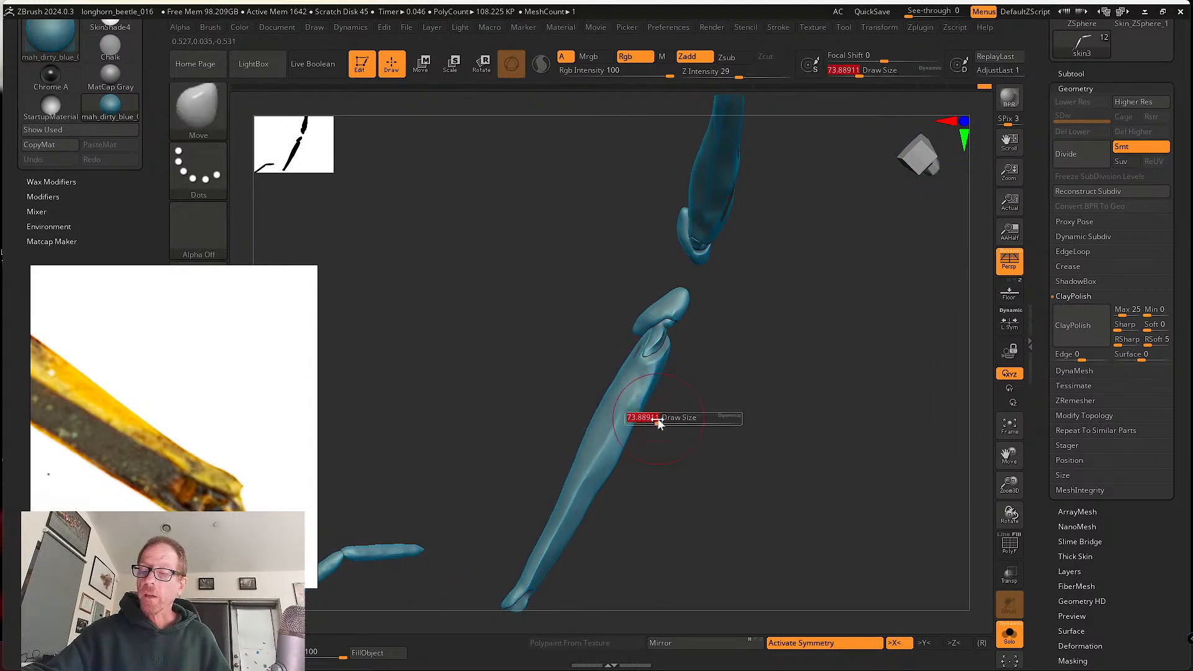
left_click_drag(657, 420, 600, 449)
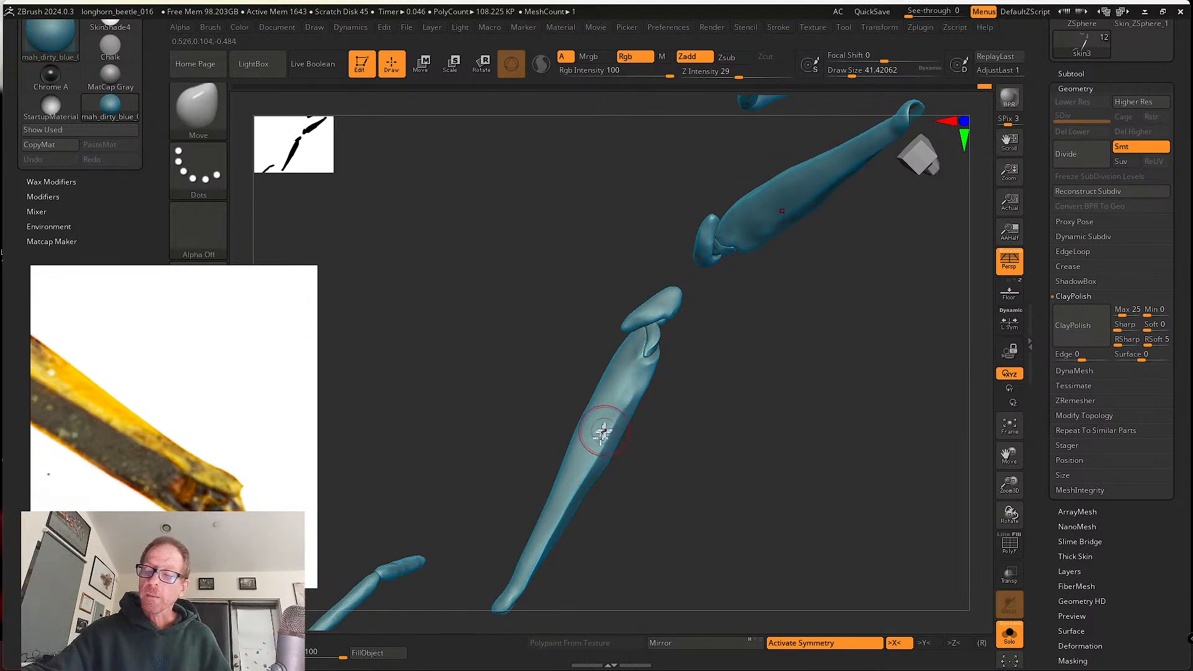
- Set the Move brush draw size to about 59.2 and smooth the middle of the upper hind leg segment
right_click_drag(603, 433, 663, 441)
key("s")
left_click(650, 425)
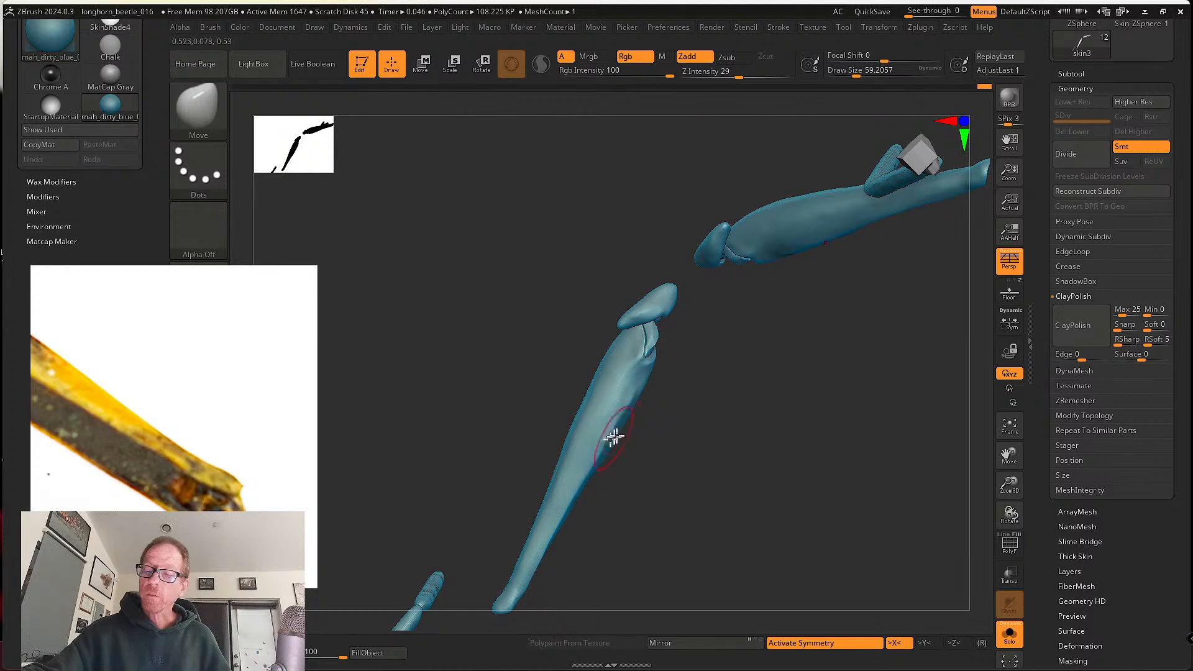
right_click_drag(612, 435, 615, 421)
left_click_drag(615, 421, 604, 402, "shift")
- Flatten the upper hind leg segment along its length with the hPolish brush at a draw size of about 39.1
key("b")
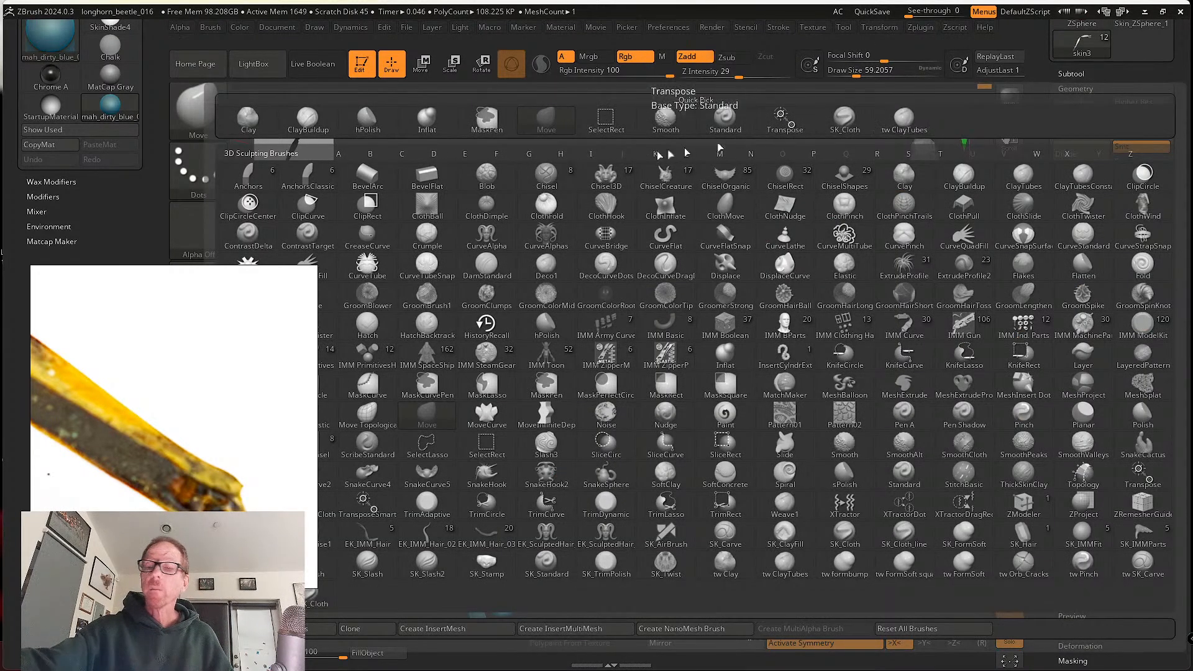
left_click(550, 310)
key("s")
mouse_move(642, 418)
left_mouse_down()
mouse_move(596, 438)
mouse_move(627, 388)
mouse_move(560, 506)
left_mouse_up()
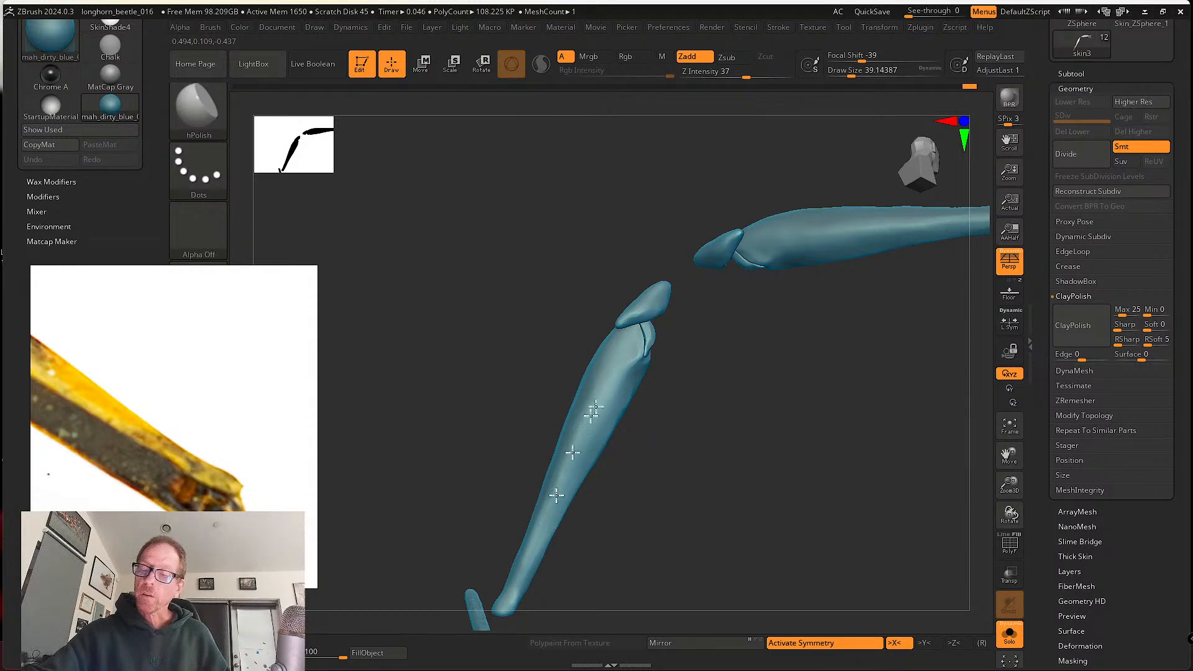
left_click_drag(647, 426, 627, 392)
mouse_move(598, 516)
left_mouse_down()
mouse_move(647, 399)
mouse_move(618, 367)
mouse_move(596, 424)
left_mouse_up()
left_click_drag(628, 345, 577, 460)
left_click_drag(590, 404, 546, 499)
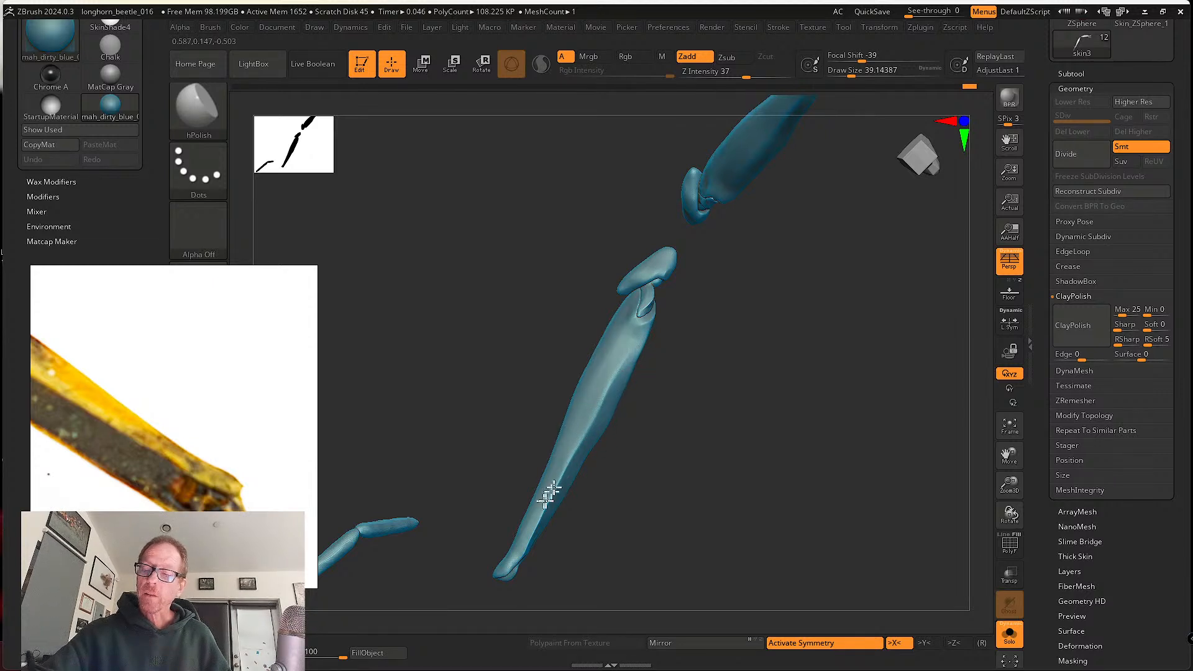
- Polish and smooth the adjoining side of the upper hind leg segment into a cleaner plane around its middle
left_click_drag(634, 438, 606, 440)
left_click_drag(617, 387, 586, 418)
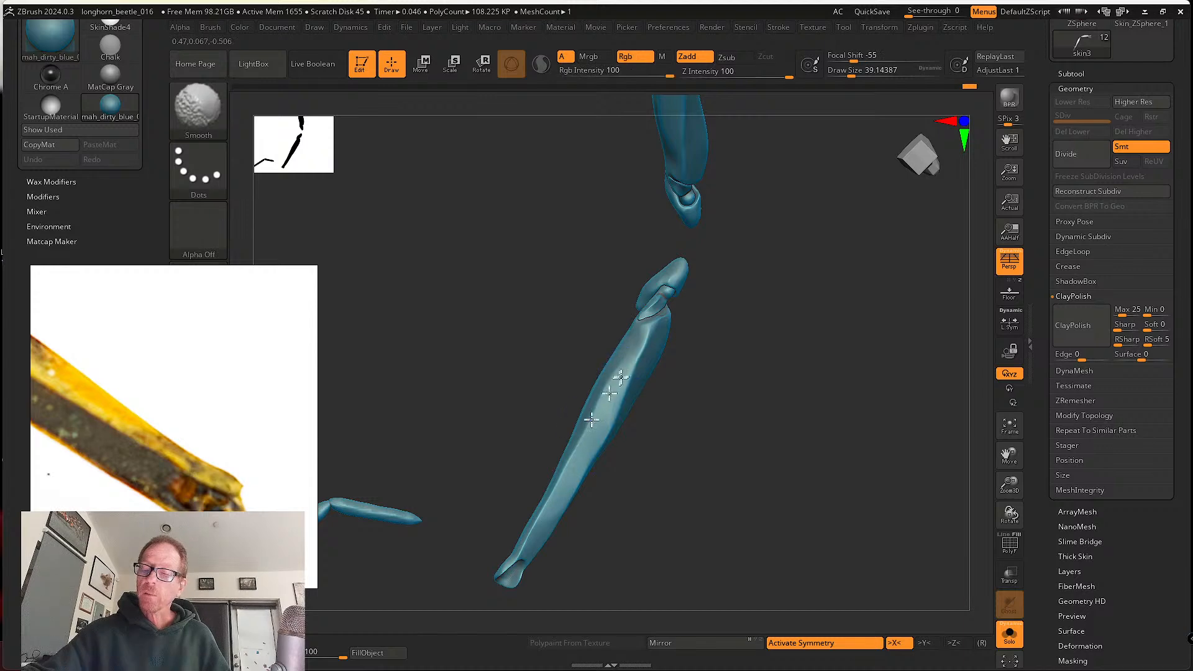
left_click_drag(649, 444, 606, 436)
left_click_drag(624, 387, 625, 390)
mouse_move(581, 428)
left_mouse_down()
mouse_move(613, 429)
mouse_move(635, 378)
left_mouse_up()
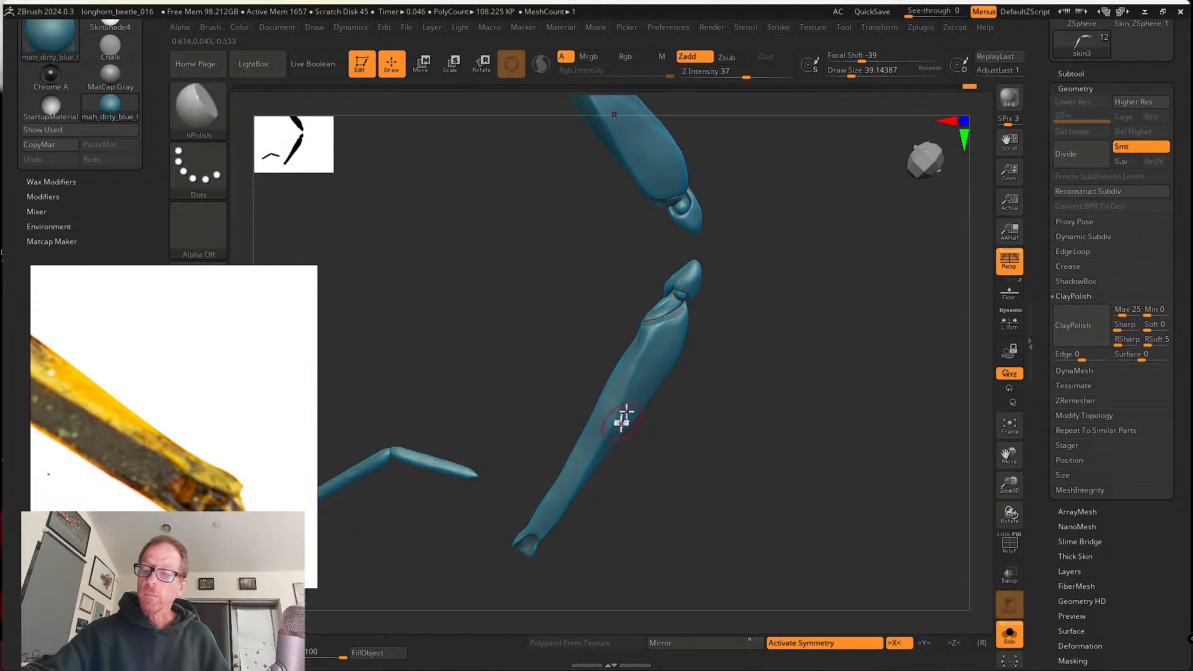
left_click_drag(652, 428, 617, 427)
mouse_move(616, 422)
left_mouse_down()
mouse_move(637, 368)
mouse_move(612, 429)
left_mouse_up()
- Refine the upper hind leg segment's silhouette with the Move brush at a draw size of about 62
key("b")
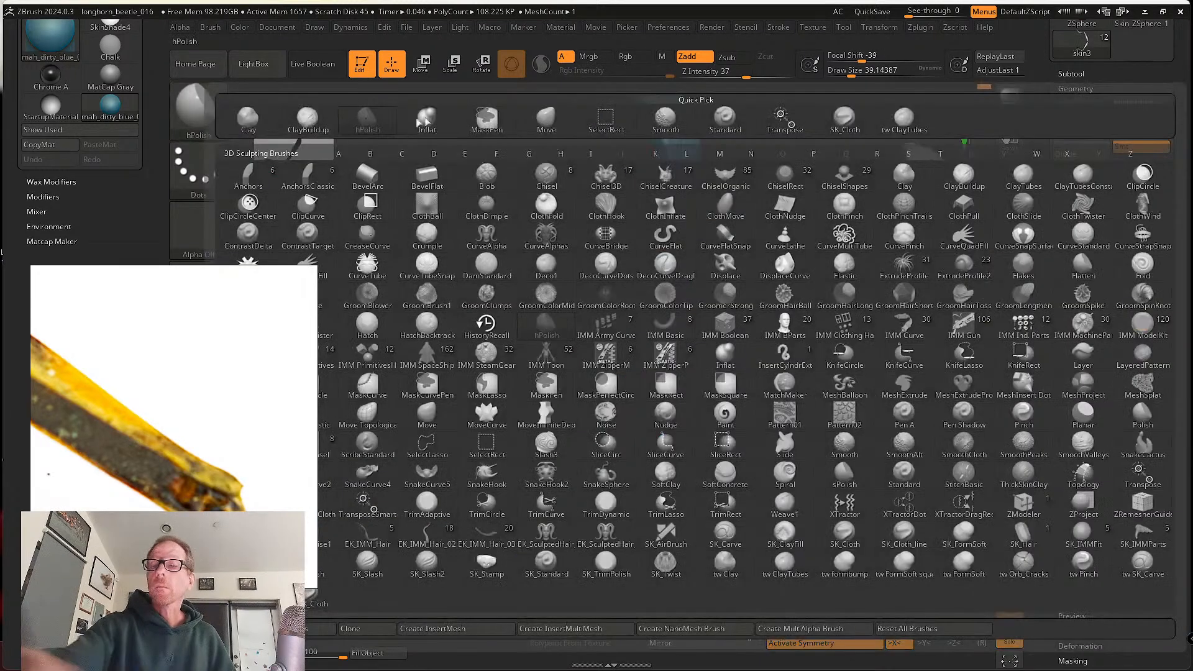
key("m")
key("v")
key("s")
left_click_drag(657, 427, 663, 426)
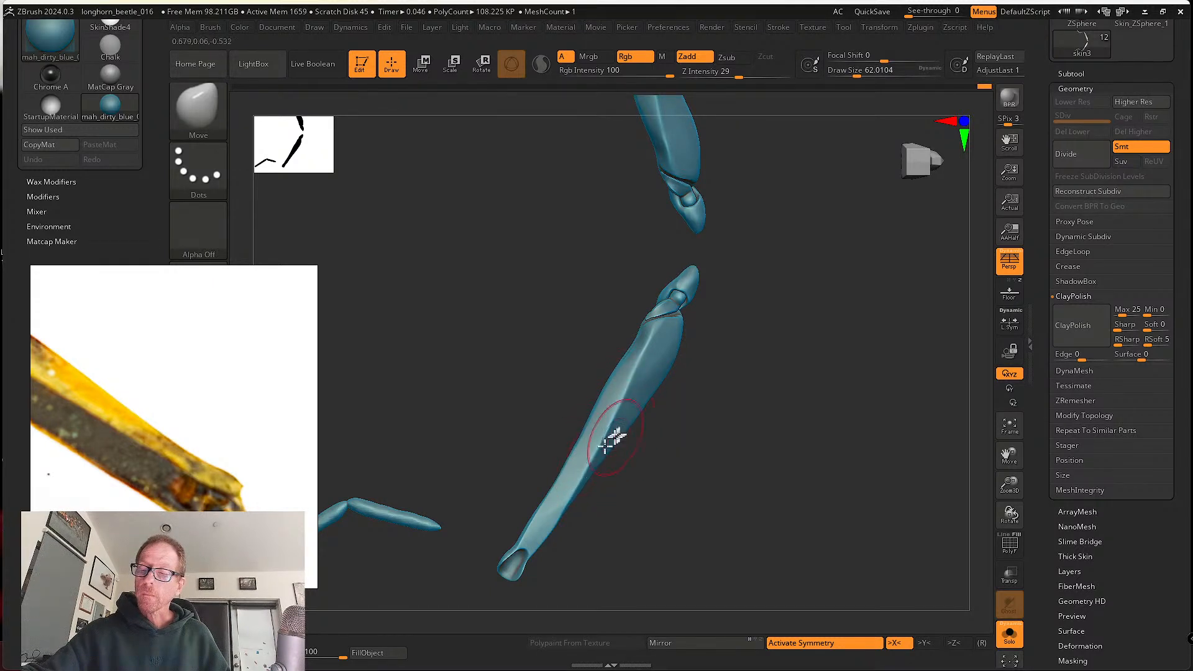
right_click_drag(616, 437, 626, 407)
right_click_drag(651, 350, 825, 505)
- Show the whole beetle again, reframe the reference on the underside, and save the project as the next incremental version
left_click(1009, 634)
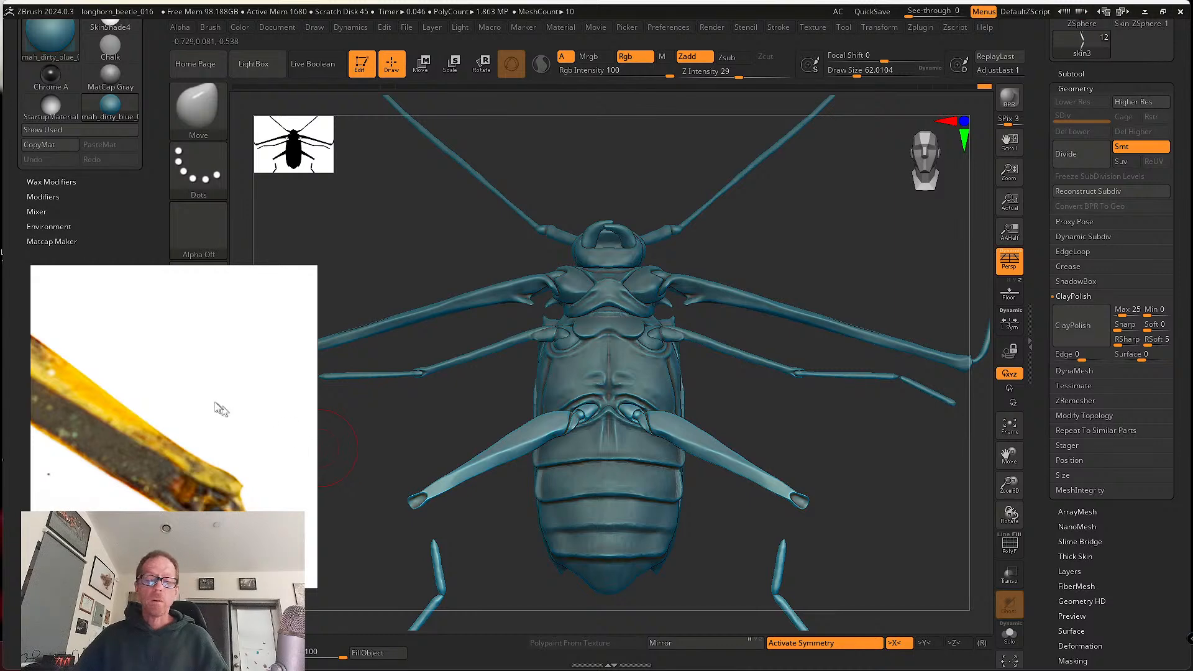
scroll(219, 408, "down", 5)
middle_click_drag(155, 405, 209, 430)
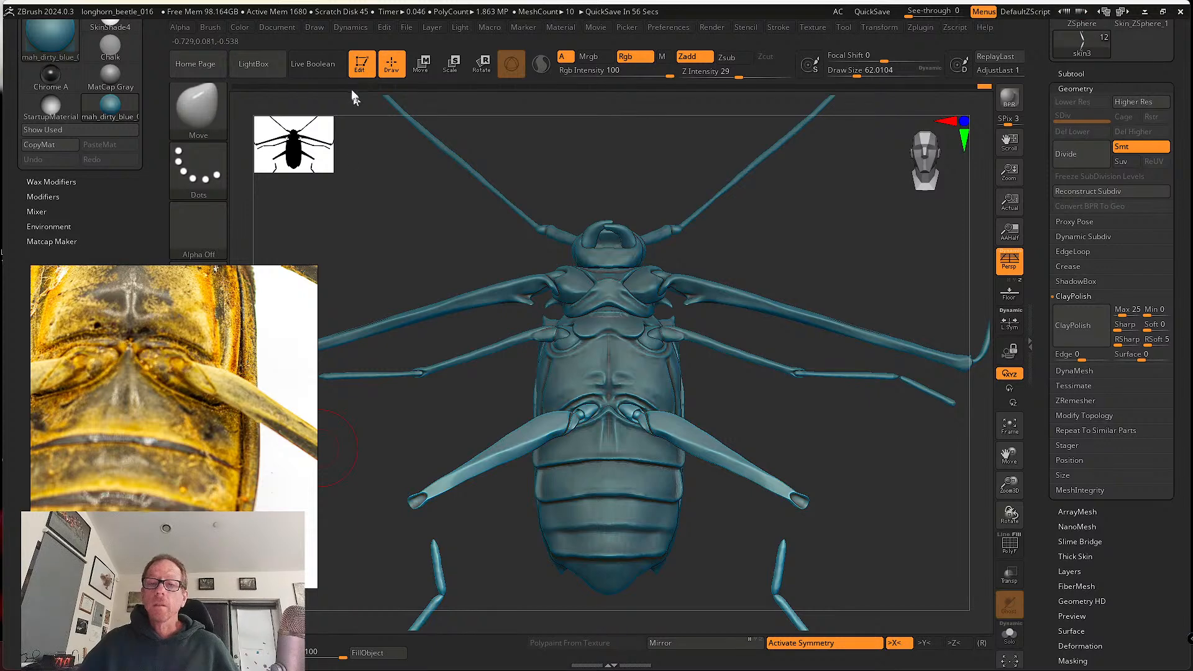
left_click(407, 28)
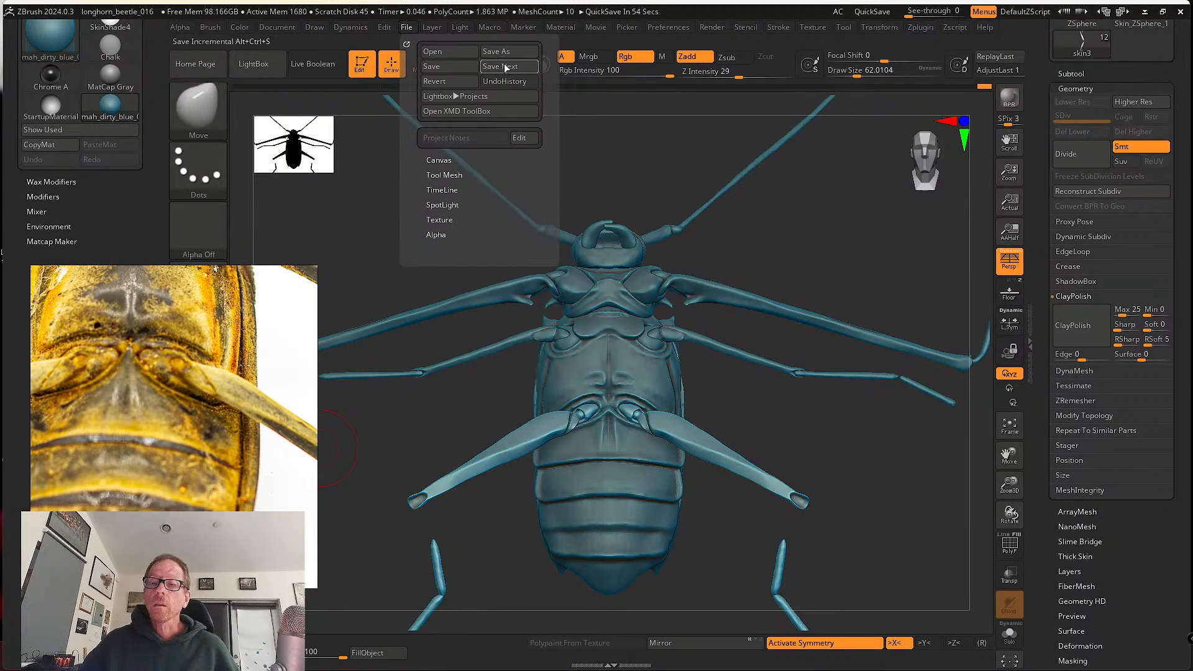
left_click(502, 67)
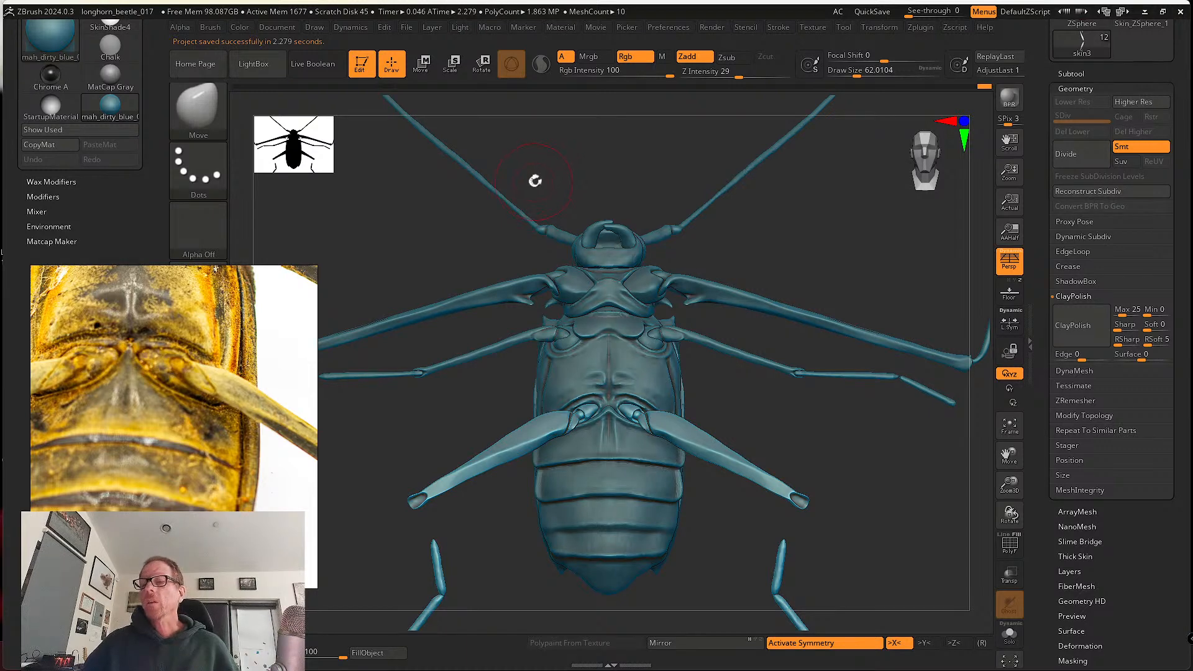
- Mask everything except the hind leg segment just below the upper segment, ready for moving with the transform gizmo
left_click_drag(782, 235, 840, 294, "alt")
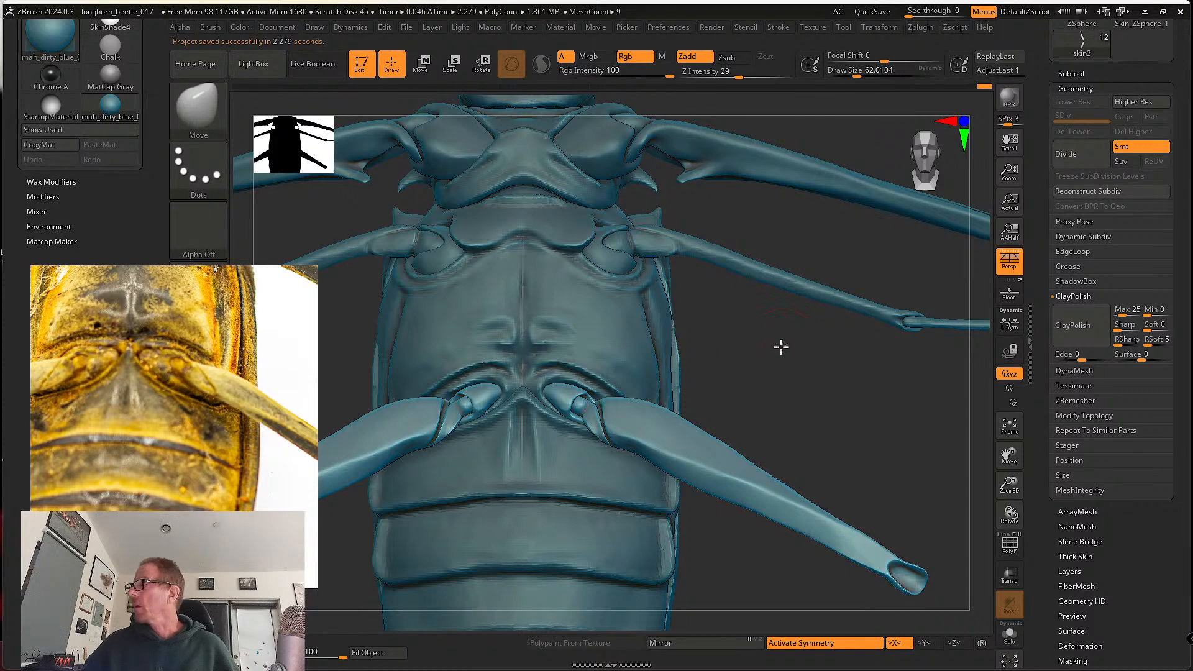
left_click_drag(781, 346, 747, 280)
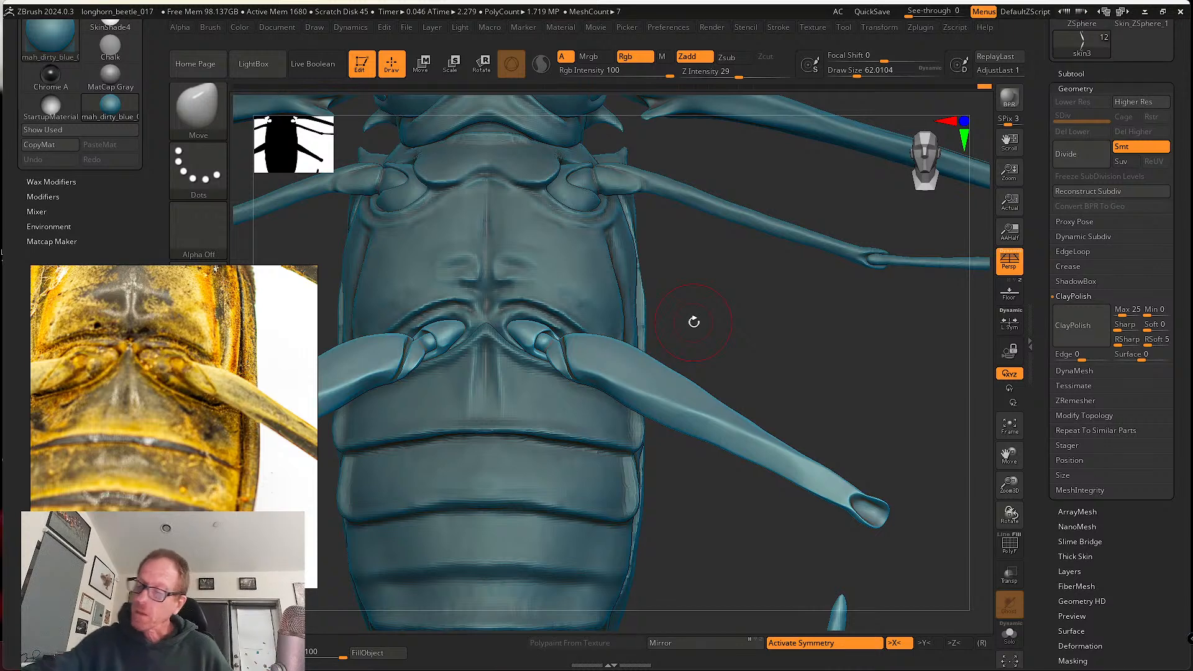
key("ctrl")
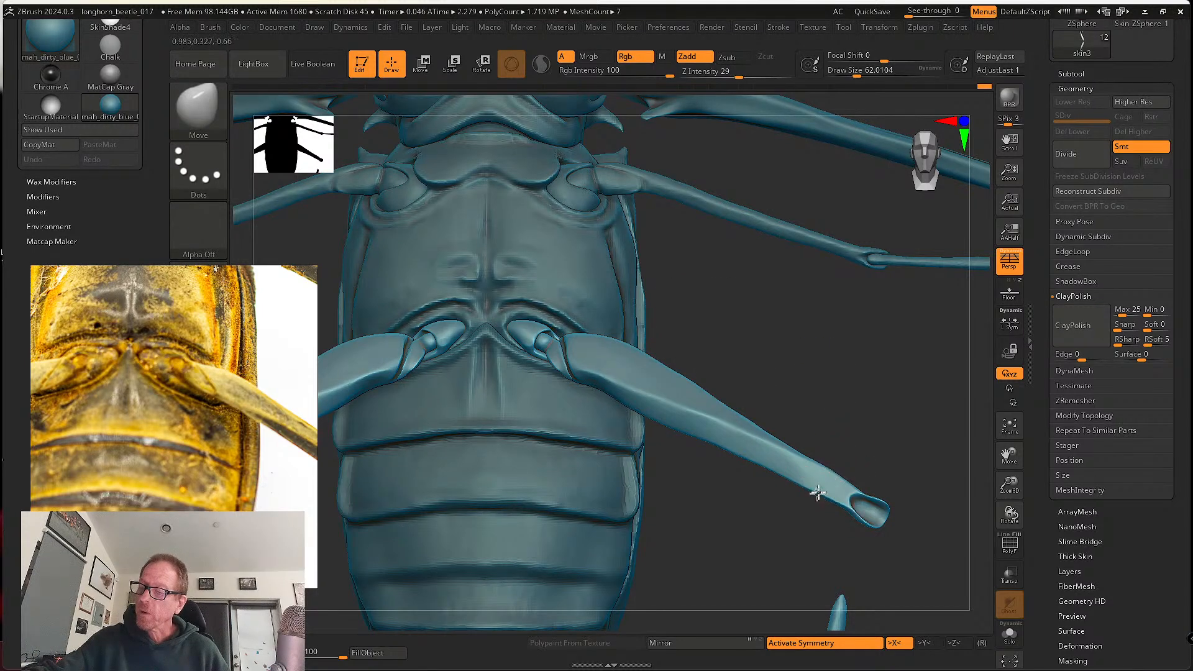
mouse_move(890, 457)
left_mouse_down("alt")
mouse_move(847, 429)
mouse_move(844, 389)
left_mouse_up("alt")
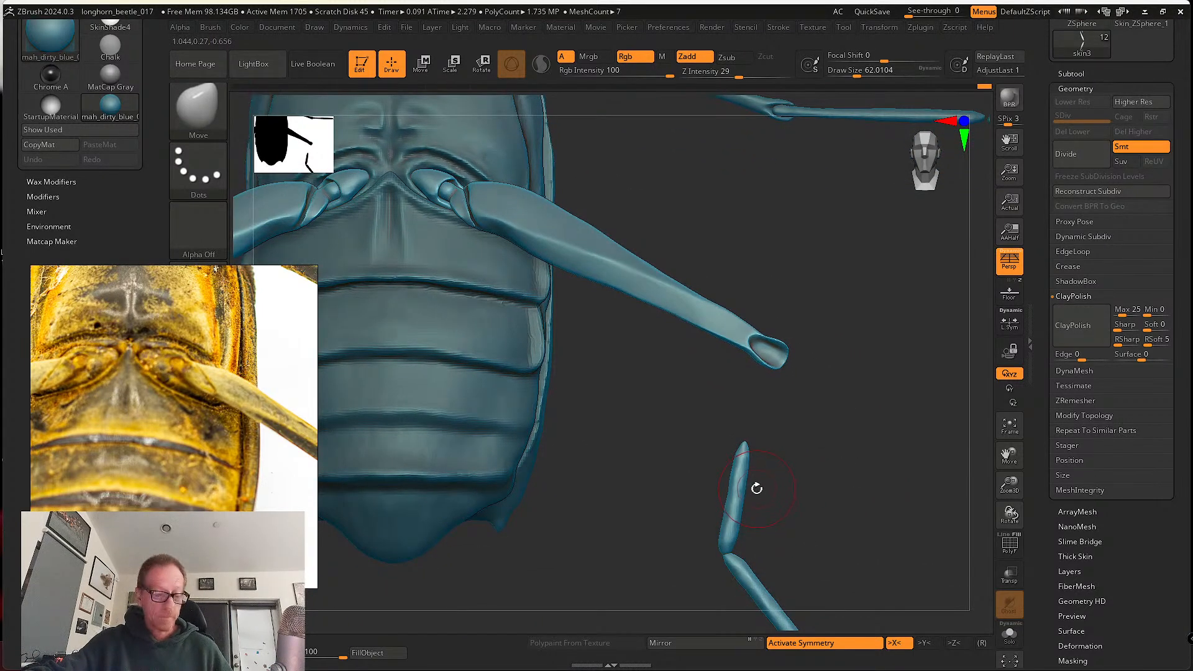
key("w")
left_click(741, 485, "ctrl")
left_click_drag(789, 539, 827, 453, "alt")
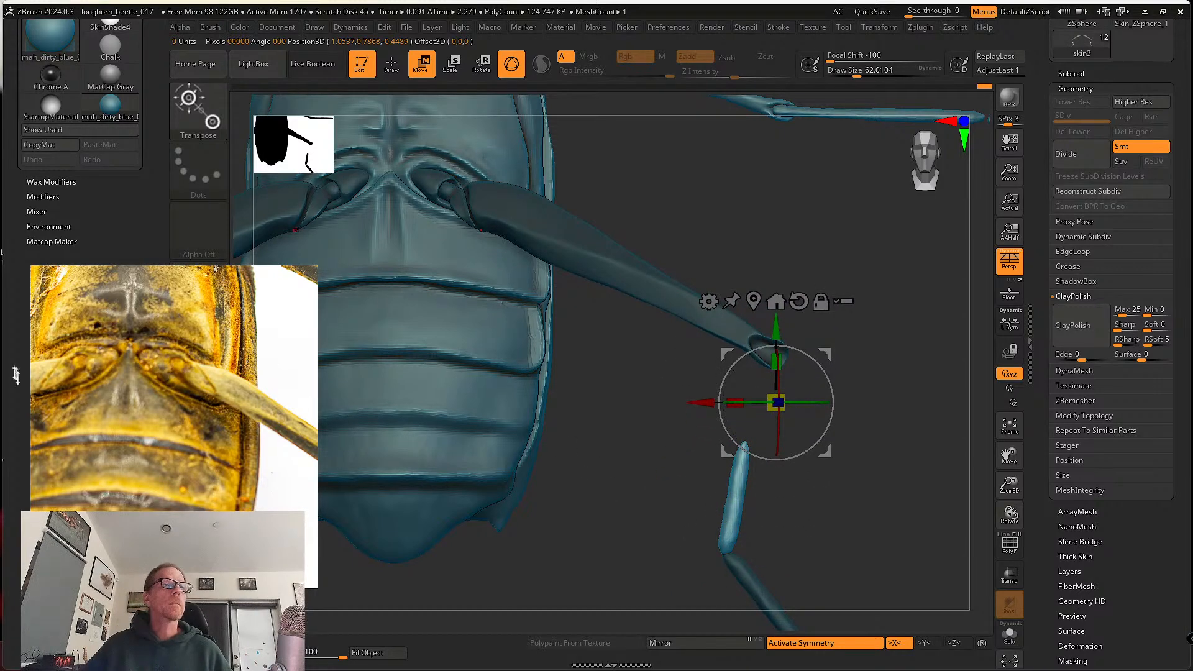
- Move the unmasked lower hind leg segment up to the knee end of the upper segment, following the reference photo
scroll(214, 413, "down", 3)
middle_click_drag(267, 440, 168, 411)
scroll(163, 404, "up", 3)
middle_click_drag(207, 357, 177, 374)
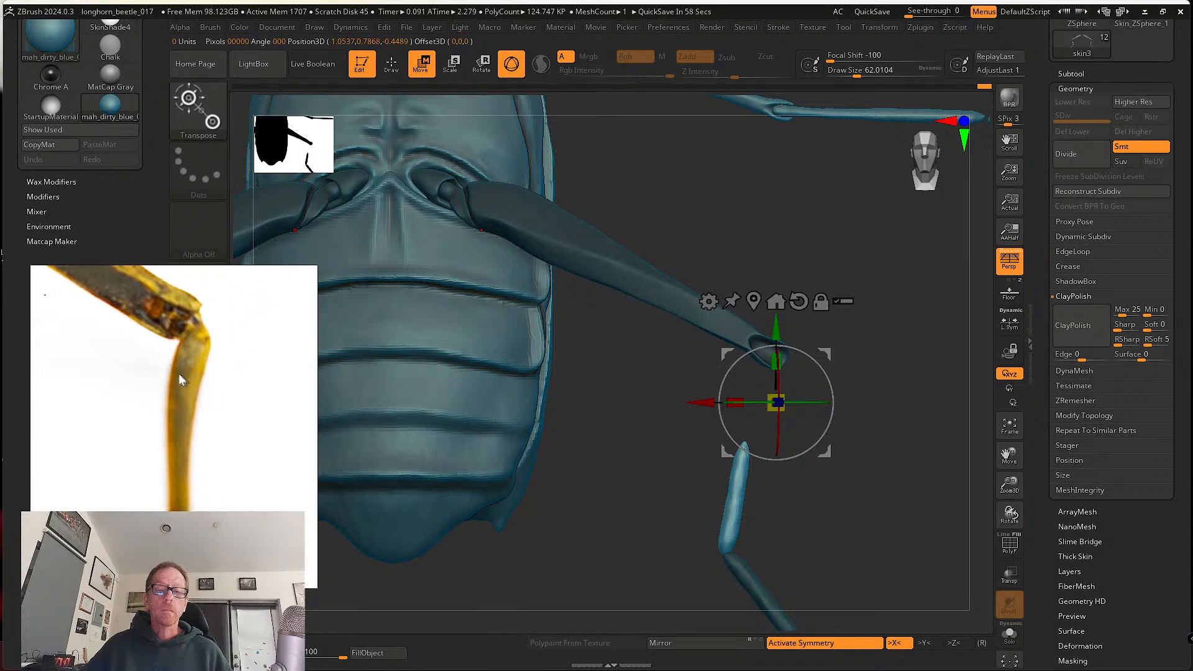
left_click_drag(829, 459, 833, 409)
right_click_drag(851, 443, 832, 436, "ctrl")
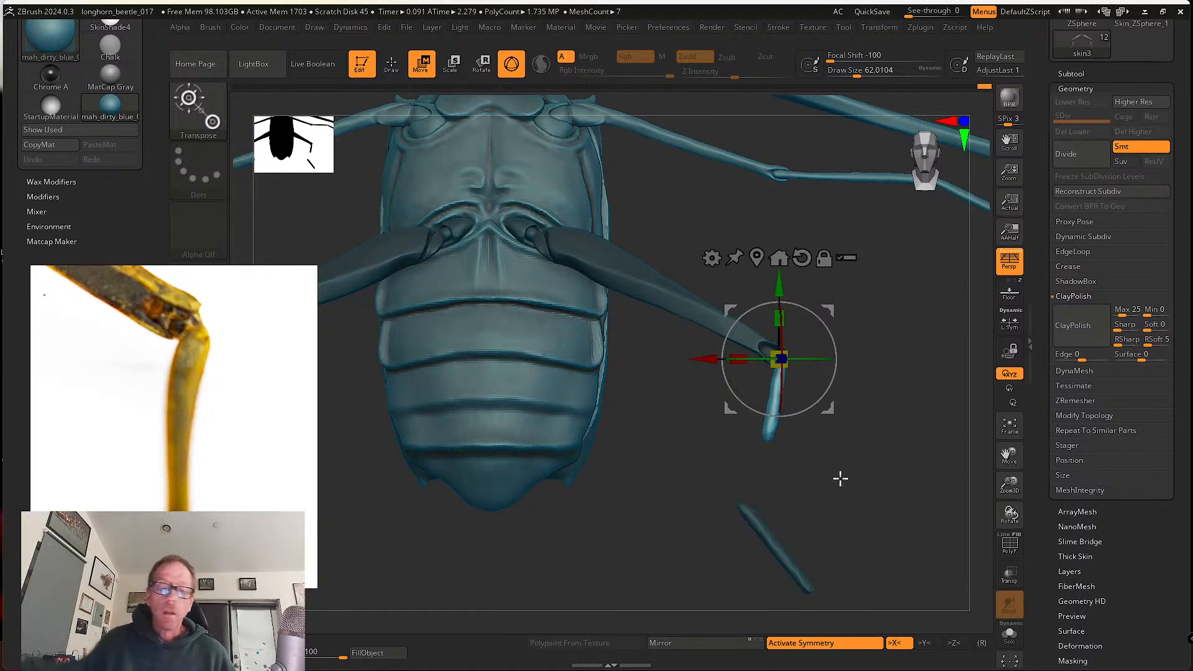
- Examine the hind leg's knee joint and slender lower segment in the reference photo
scroll(224, 477, "down", 4)
scroll(230, 473, "up", 5)
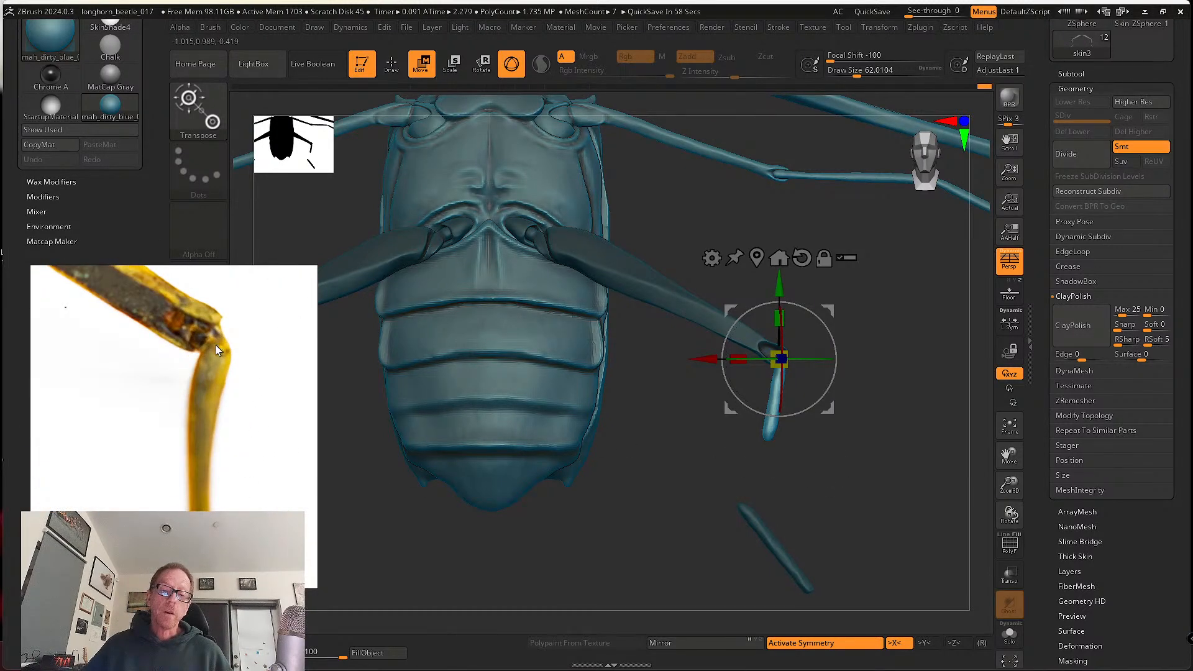
mouse_move(251, 495)
middle_mouse_down()
mouse_move(269, 466)
mouse_move(264, 478)
middle_mouse_up()
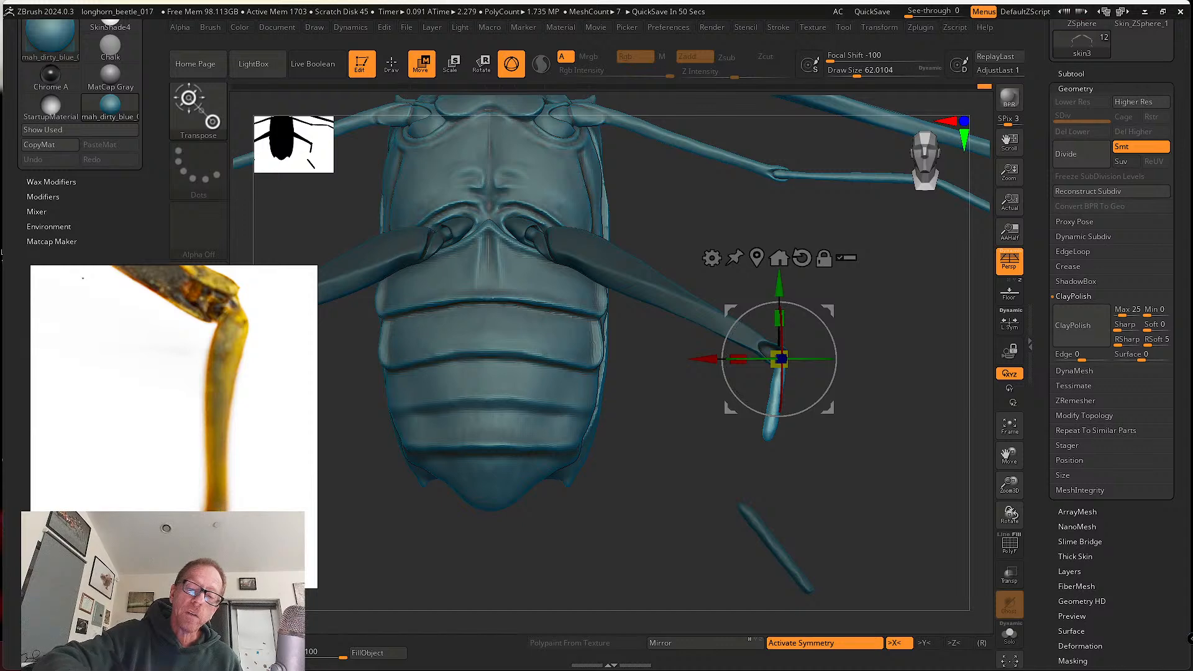
scroll(225, 367, "down", 1)
scroll(244, 359, "up", 1)
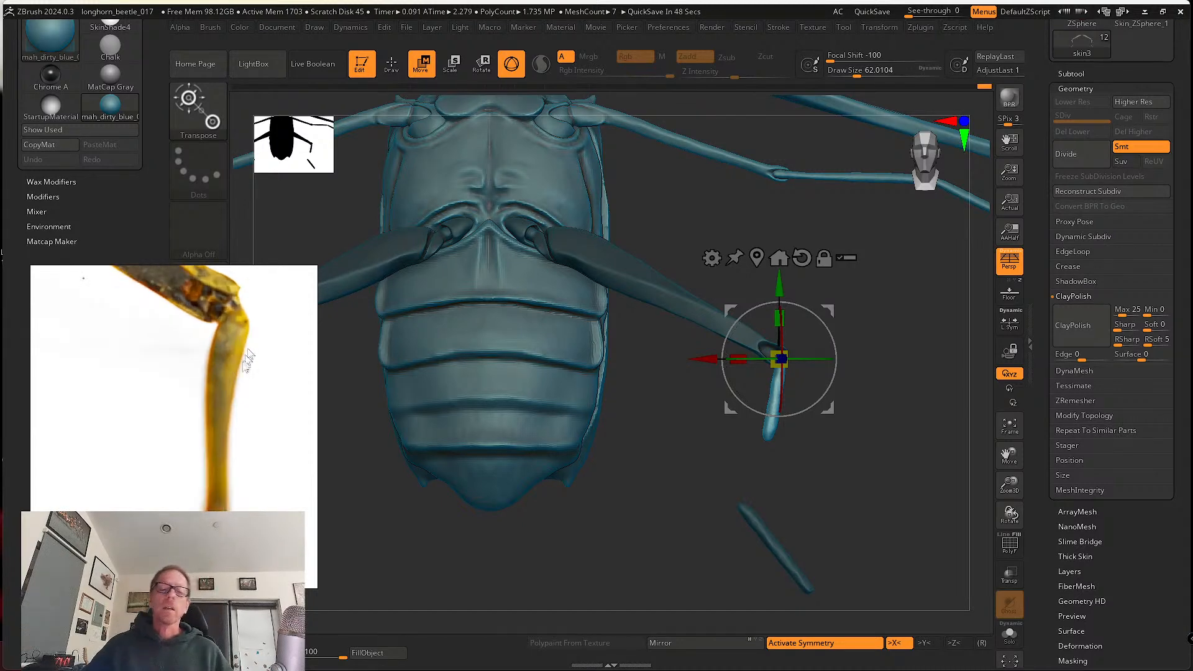
scroll(242, 366, "down", 1)
scroll(244, 371, "down", 1)
scroll(183, 398, "up", 3)
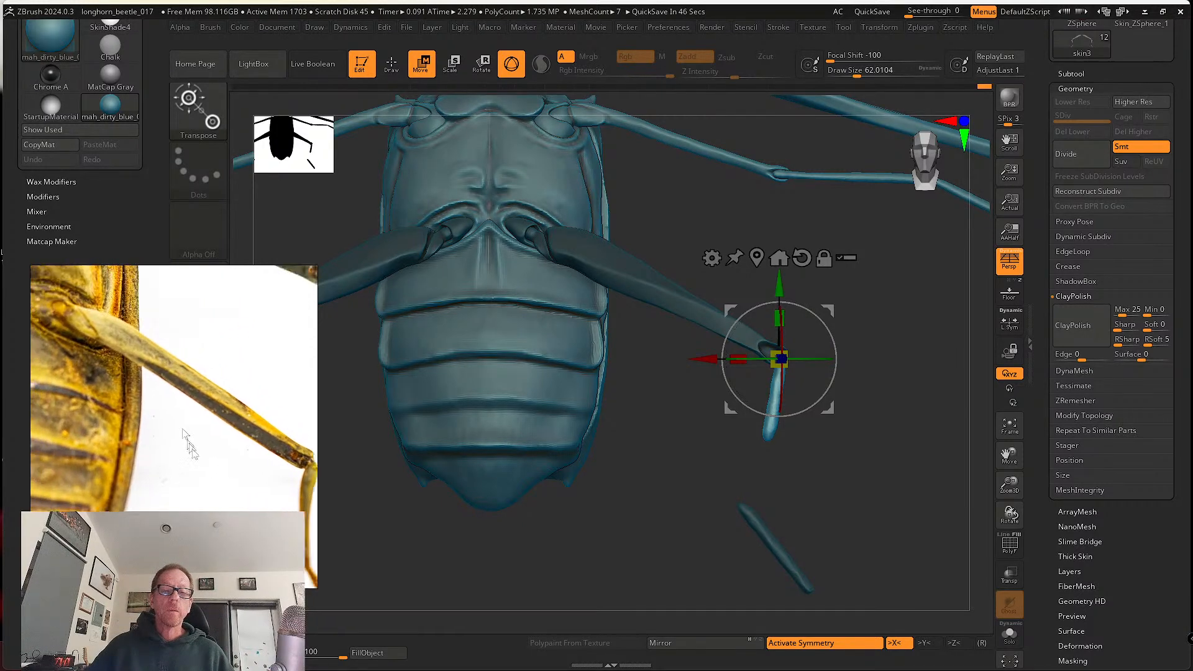
- Compare the proportions and knee joints of the middle and hind legs in the reference photo
scroll(140, 319, "down", 1)
middle_click_drag(166, 337, 159, 388)
scroll(163, 391, "down", 2)
scroll(169, 388, "up", 3)
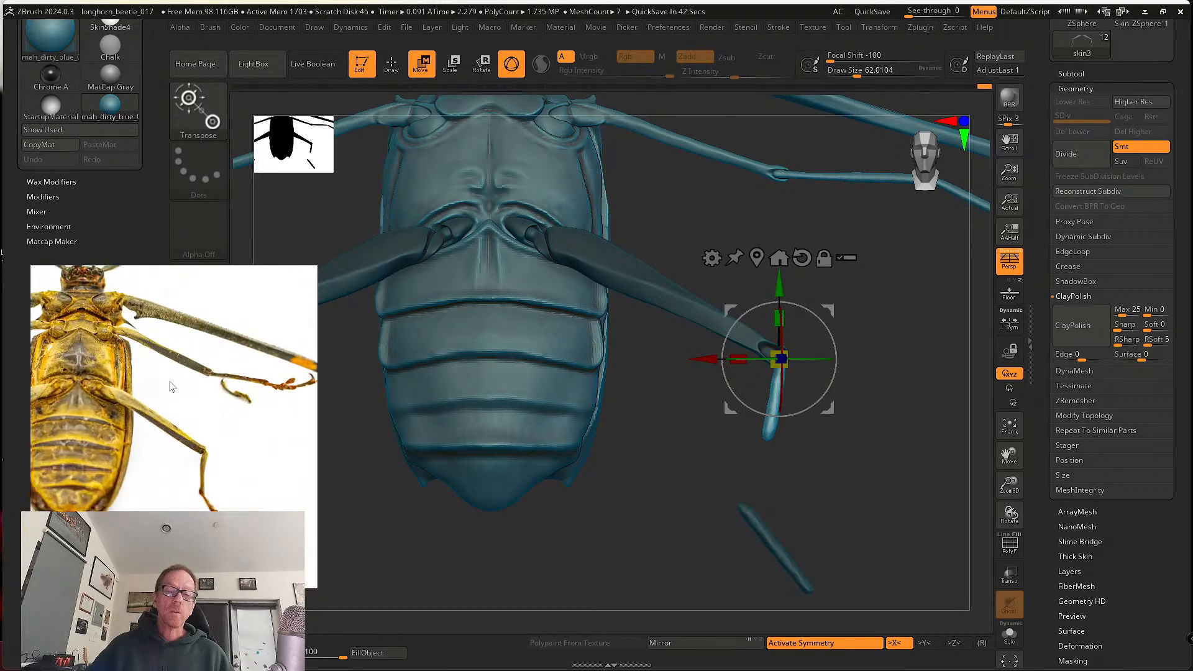
mouse_move(192, 415)
middle_mouse_down()
mouse_move(185, 343)
mouse_move(198, 413)
middle_mouse_up()
scroll(202, 363, "down", 2)
scroll(158, 377, "up", 3)
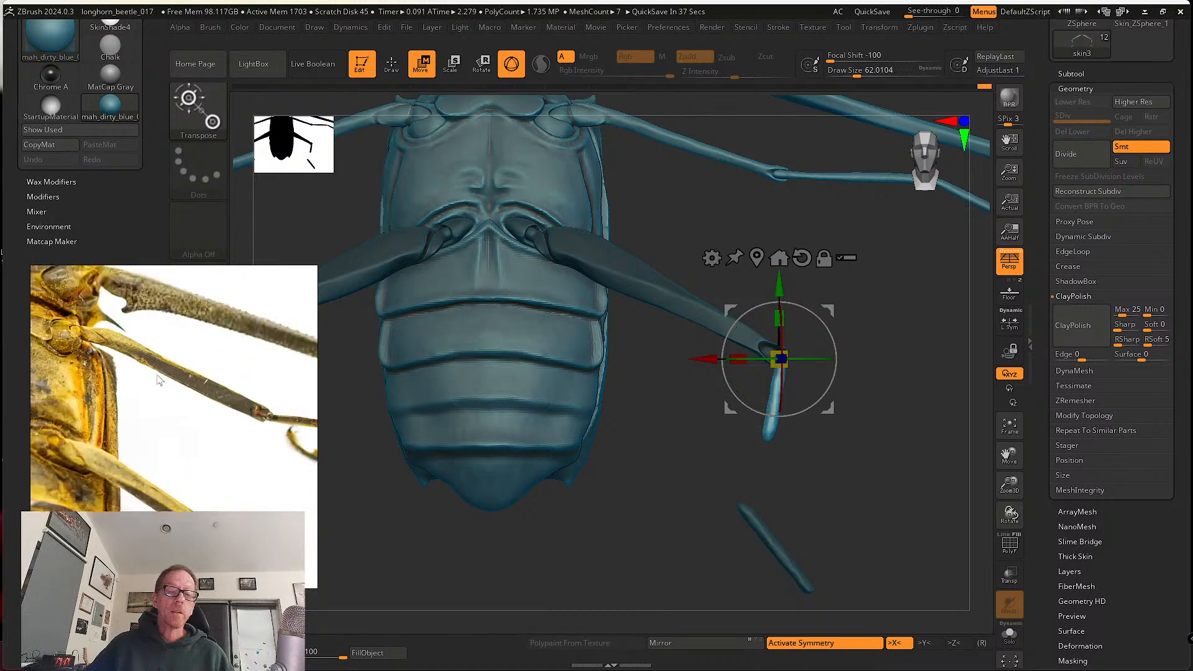
middle_click_drag(141, 383, 127, 401)
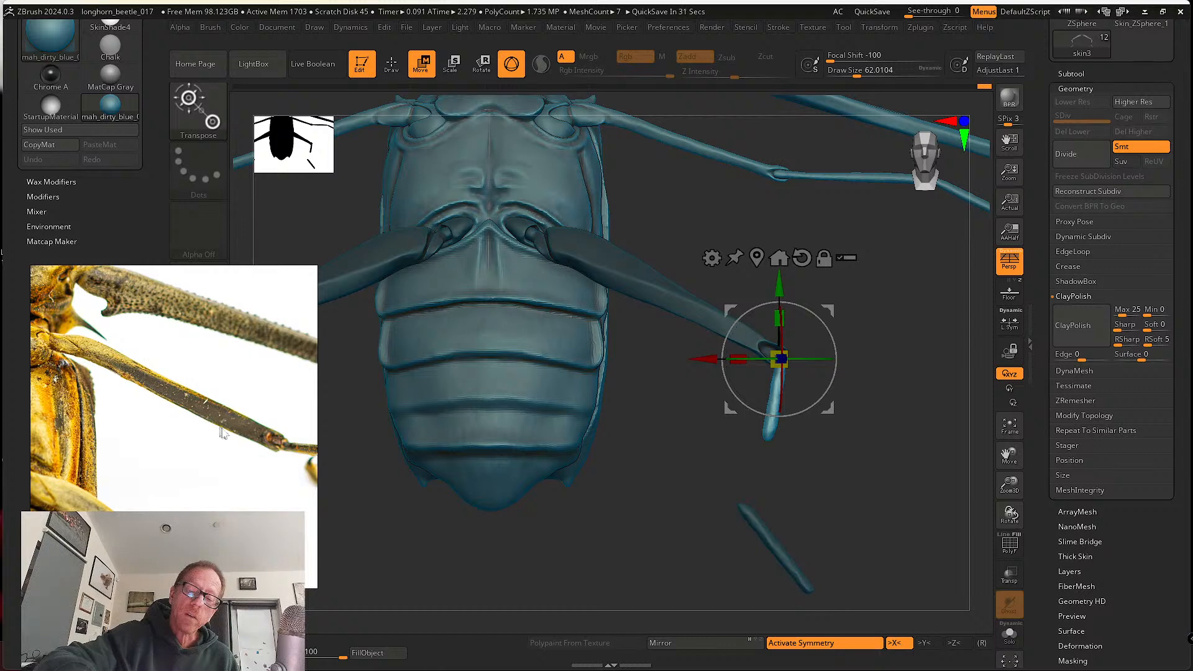
middle_click_drag(257, 410, 258, 431)
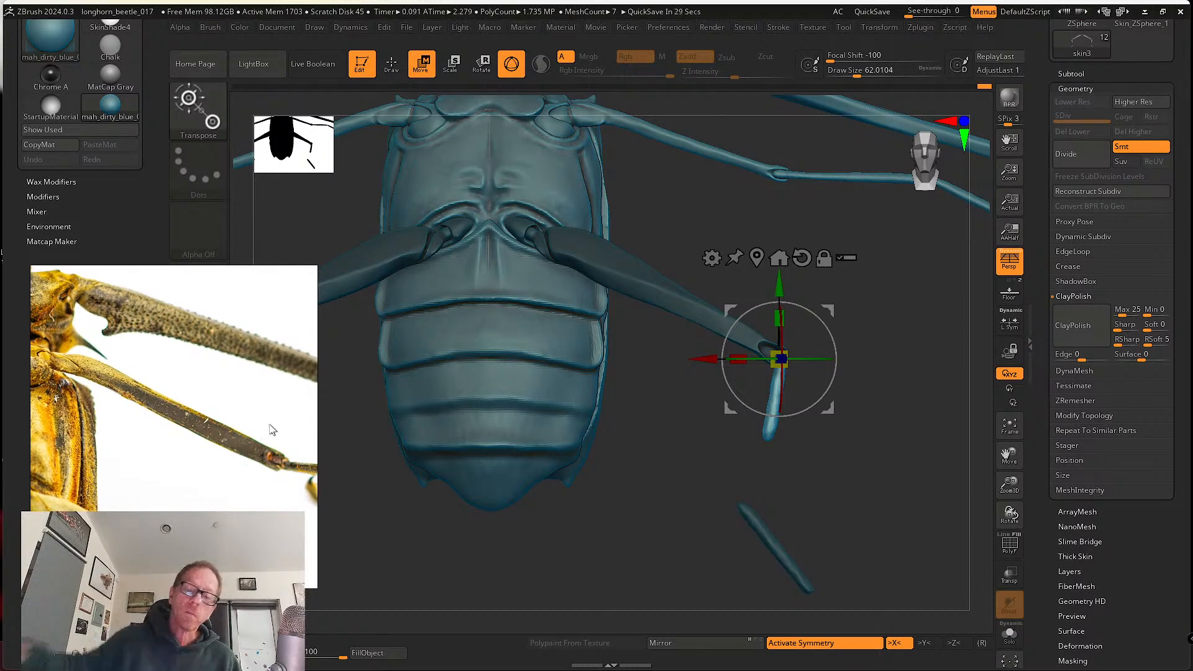
scroll(218, 412, "down", 7)
scroll(225, 460, "up", 8)
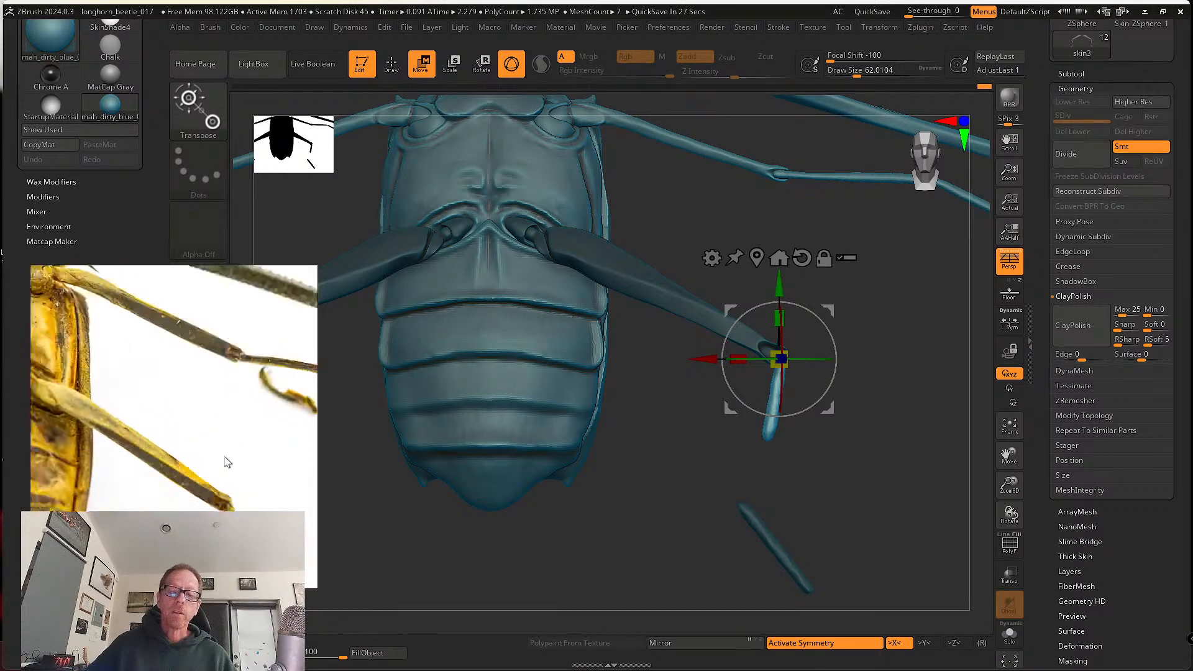
scroll(267, 404, "down", 3)
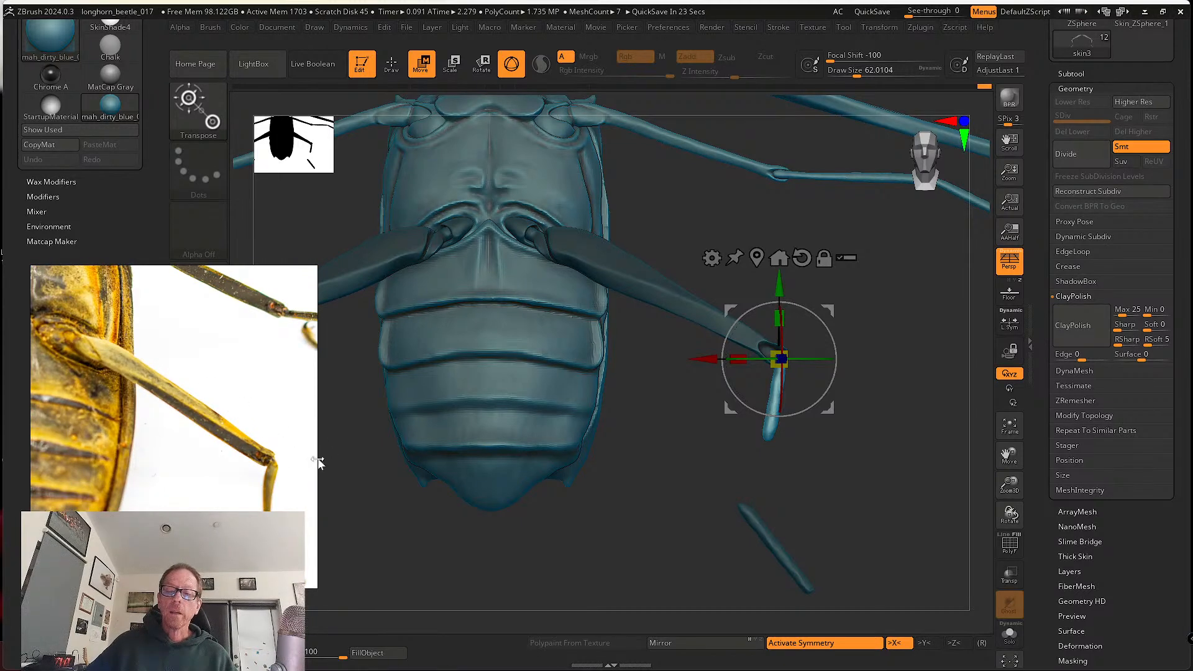
- Widen the reference photo window and frame the hind leg from the body down past the knee
left_click_drag(313, 459, 391, 476)
scroll(274, 474, "up", 2)
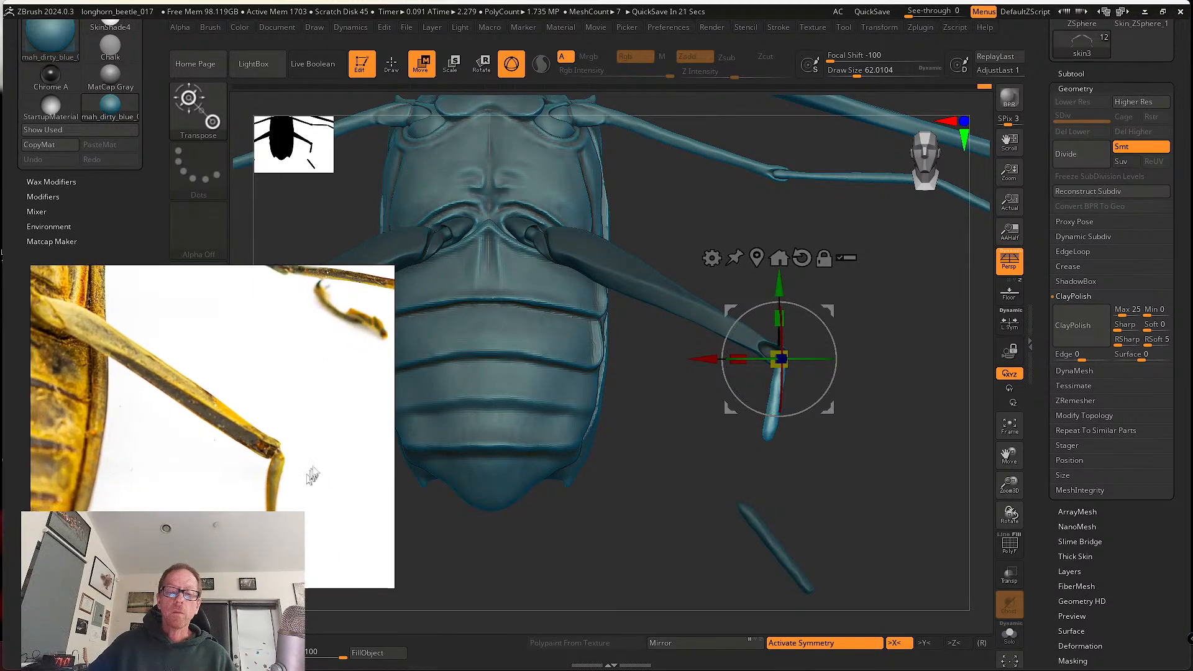
middle_click_drag(311, 478, 346, 495)
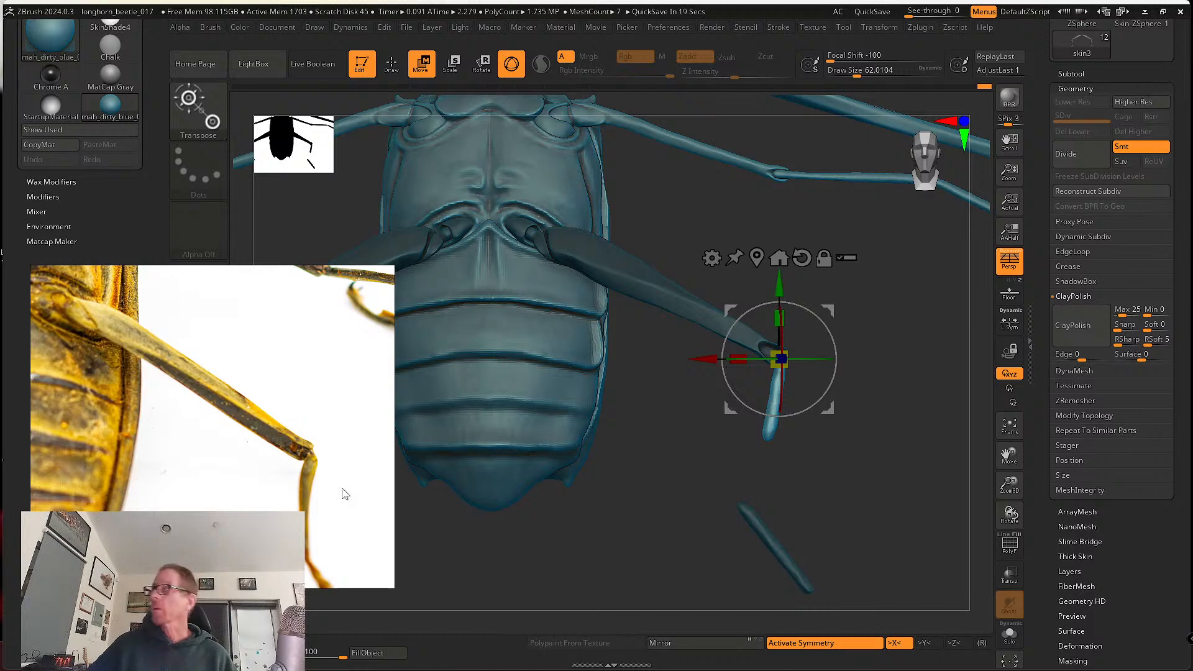
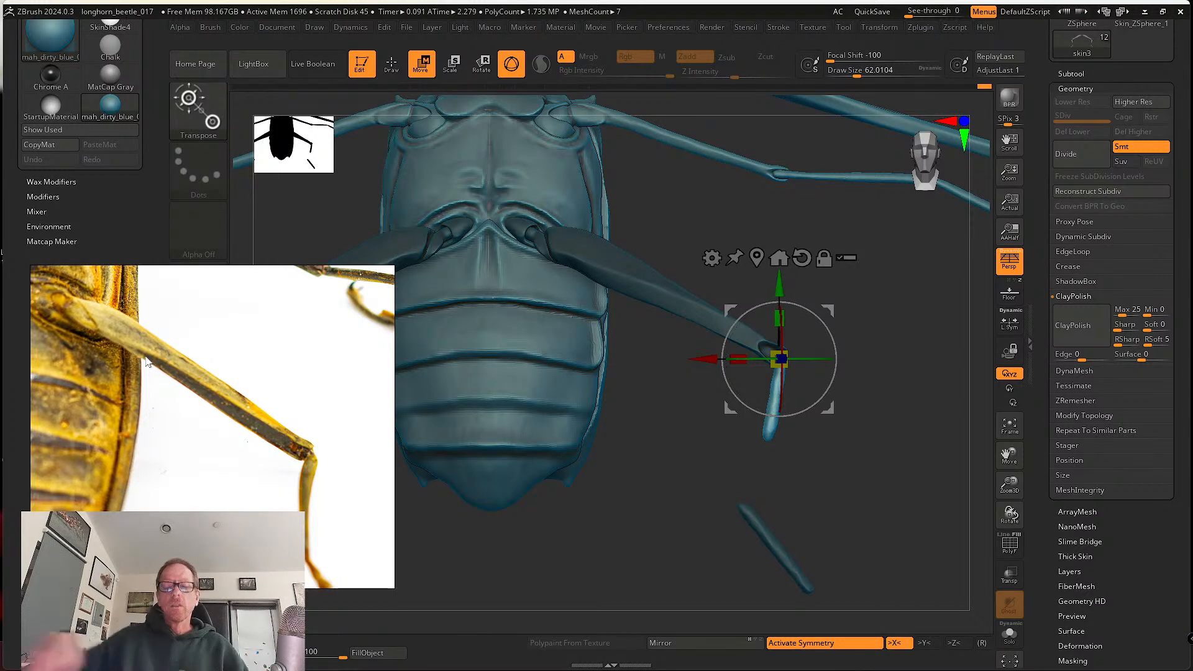
- Examine the hind leg's knee joint and lower segment on both sides of the beetle in the underside reference photo
scroll(333, 522, "down", 5)
middle_click_drag(336, 520, 300, 463)
middle_click_drag(78, 463, 286, 483)
scroll(218, 446, "up", 5)
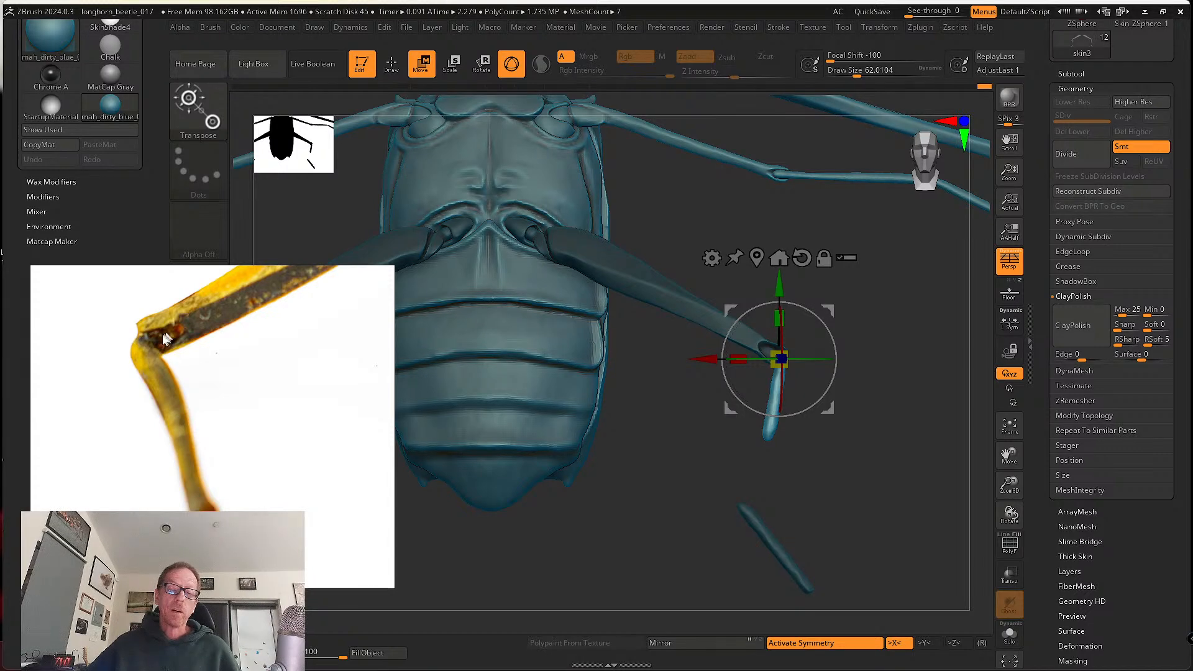
scroll(165, 346, "up", 3)
scroll(165, 346, "up", 1)
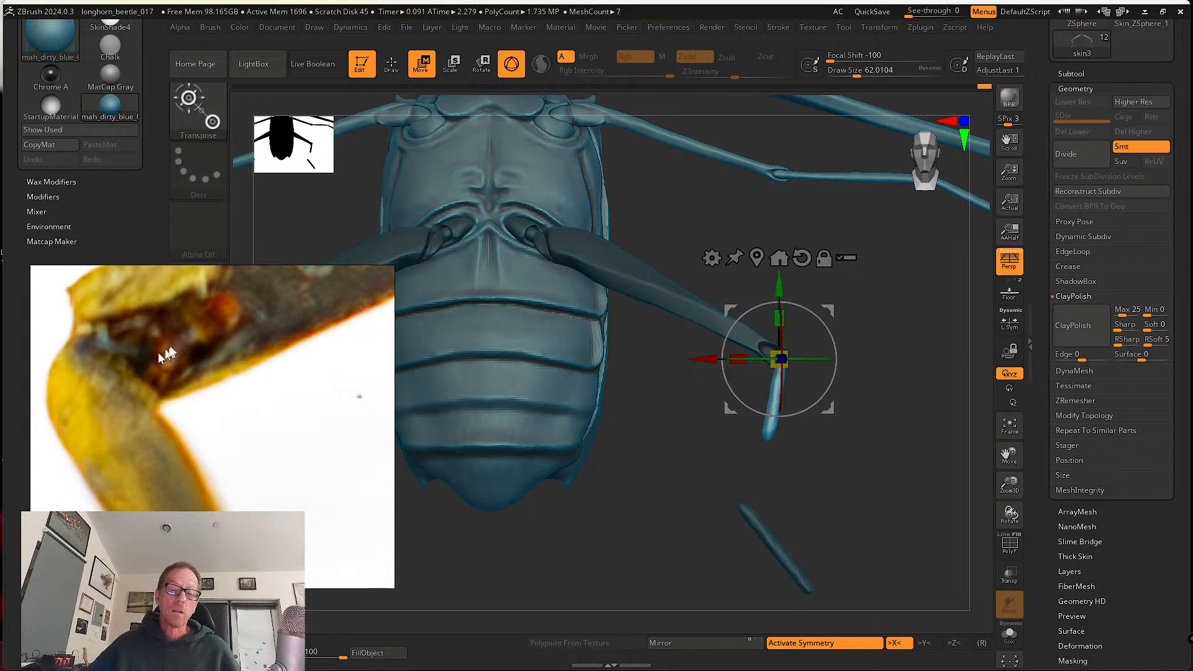
scroll(151, 352, "down", 5)
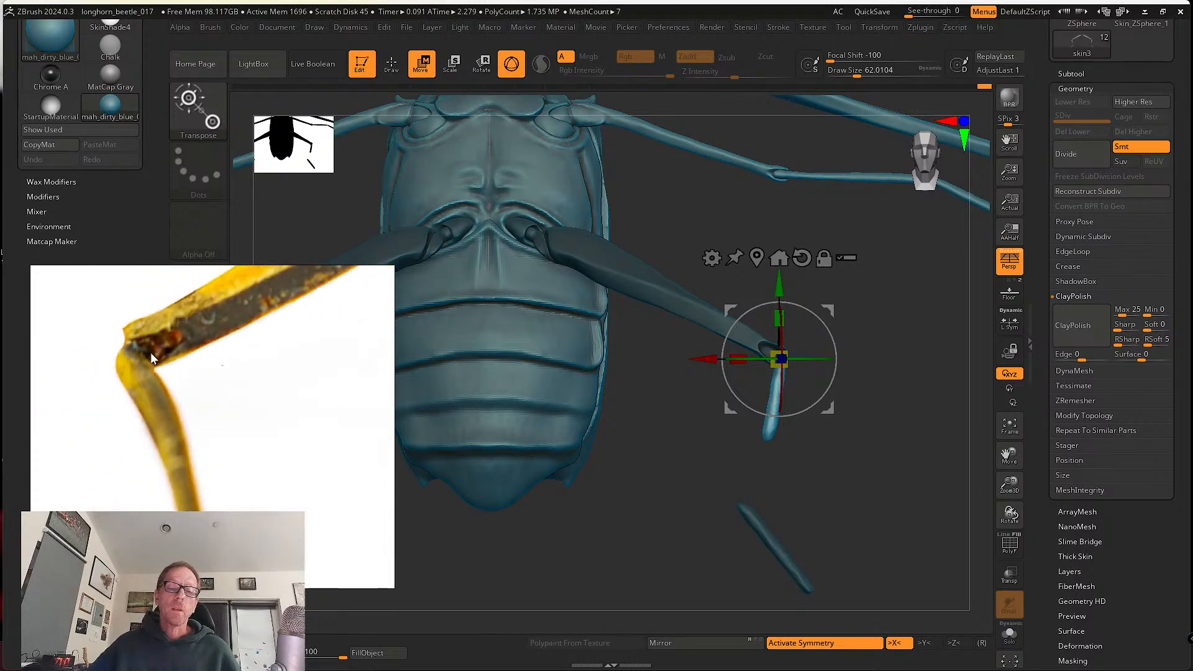
scroll(151, 352, "up", 4)
scroll(150, 353, "down", 1)
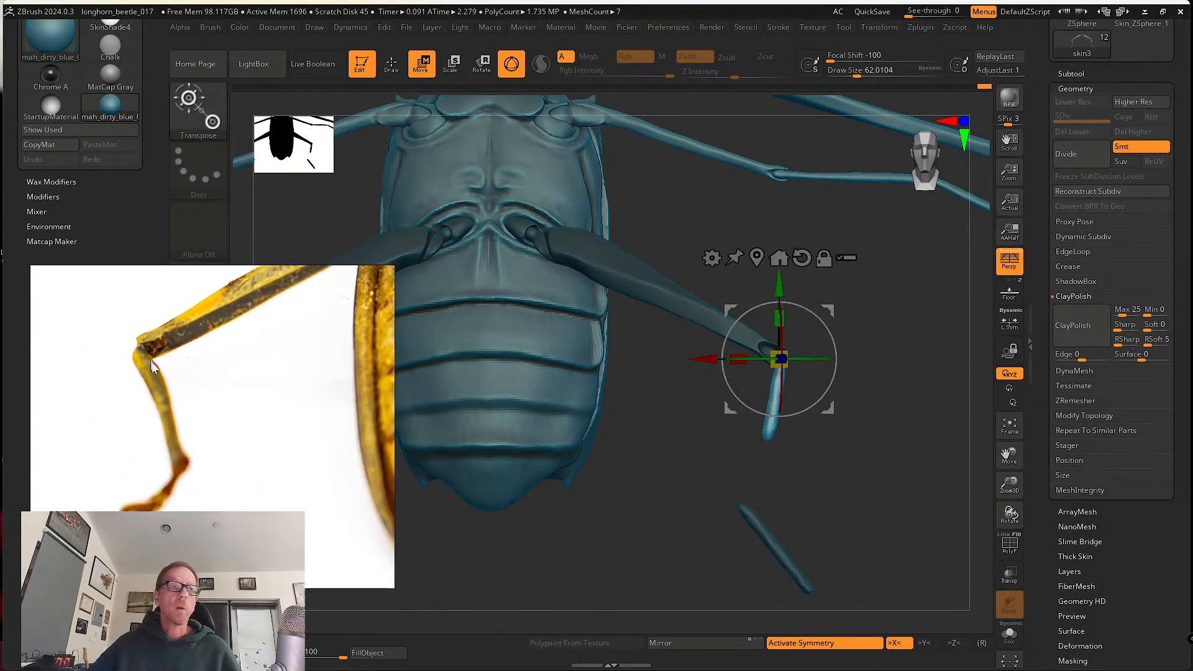
middle_click_drag(224, 384, 153, 405)
scroll(218, 391, "down", 2)
scroll(188, 396, "down", 2)
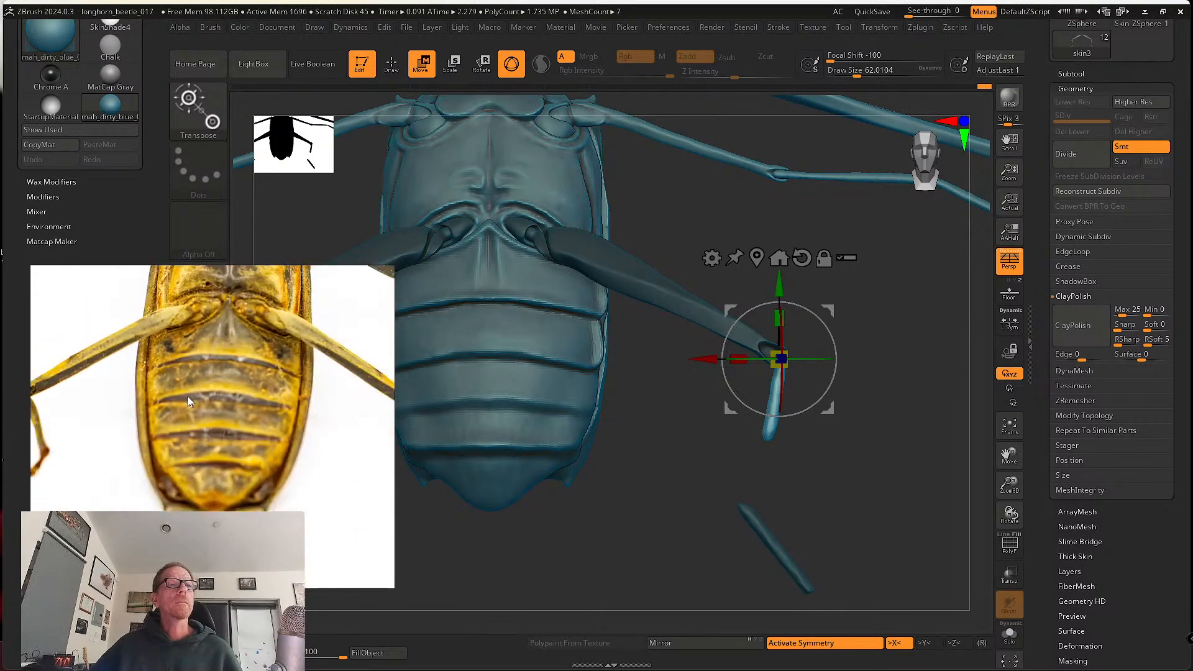
middle_click_drag(233, 406, 187, 417)
scroll(214, 411, "up", 2)
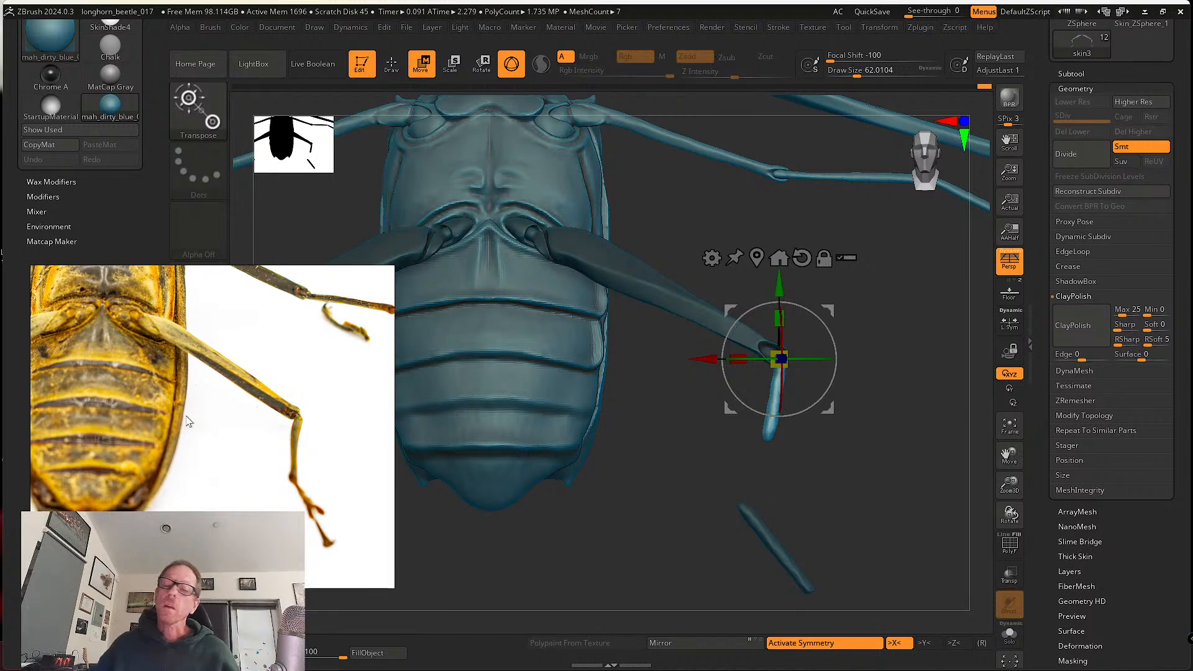
- Check the lower segment's fit at the model's knee and search the reference board for another view of the hind leg
left_click_drag(814, 434, 839, 453)
left_click_drag(824, 410, 656, 387, "alt")
left_click_drag(699, 424, 635, 392)
left_click_drag(790, 393, 727, 443)
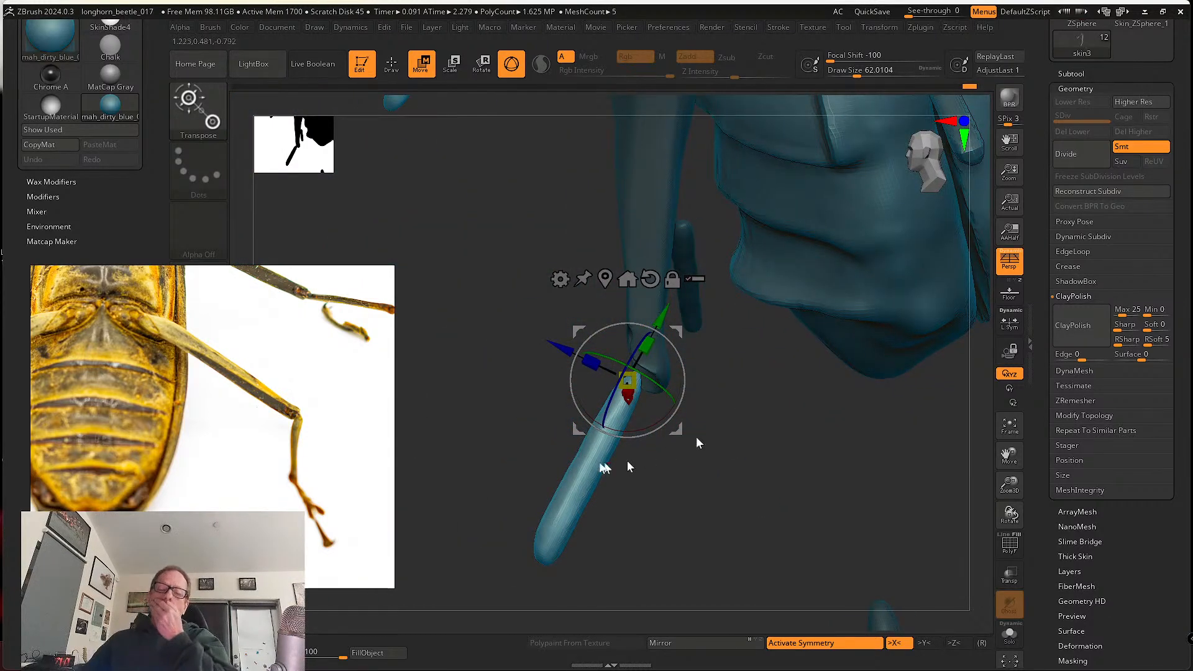
scroll(247, 454, "down", 8)
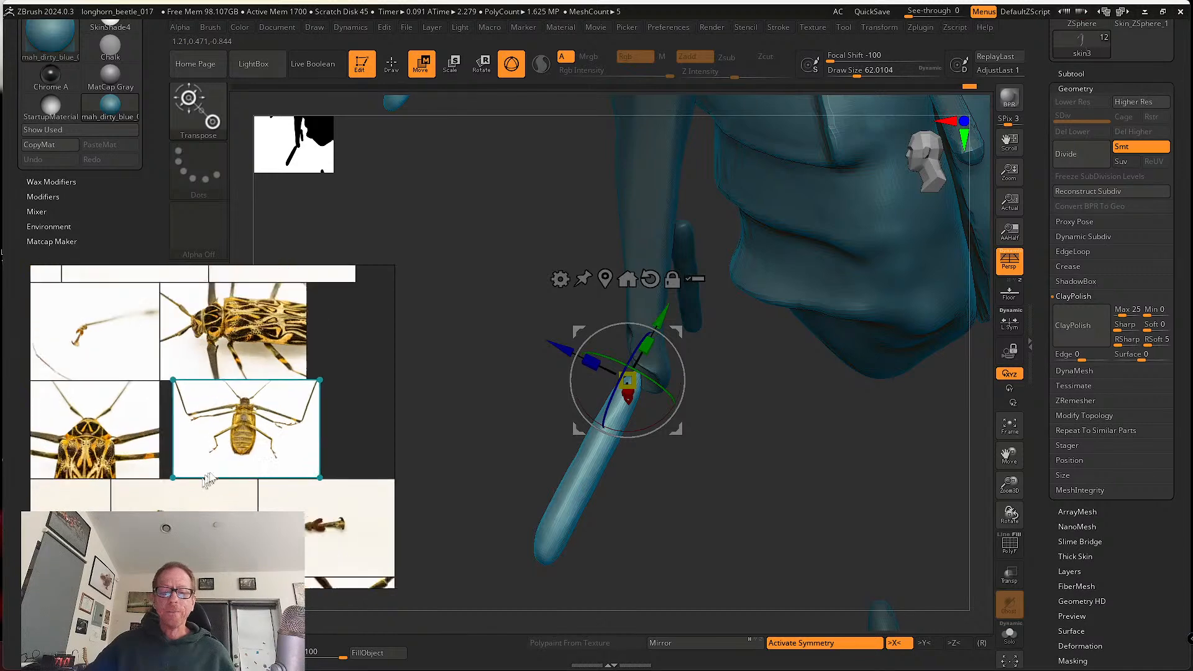
middle_click_drag(90, 472, 188, 461)
scroll(187, 461, "down", 2)
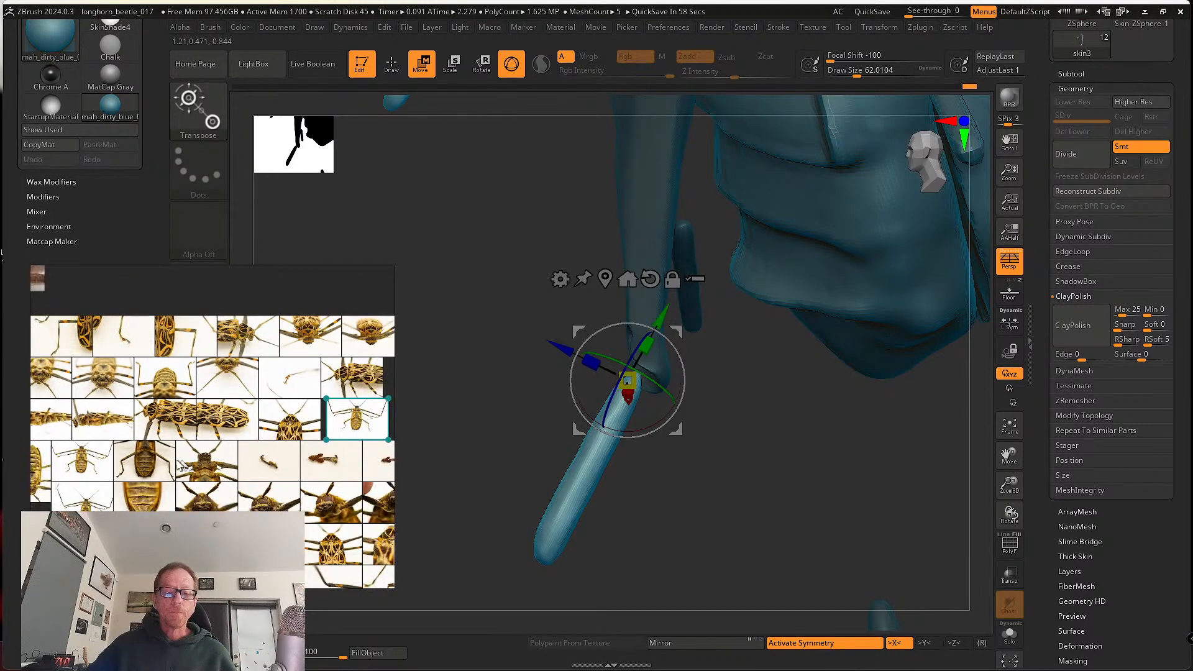
middle_click_drag(167, 520, 286, 433)
scroll(261, 446, "up", 6)
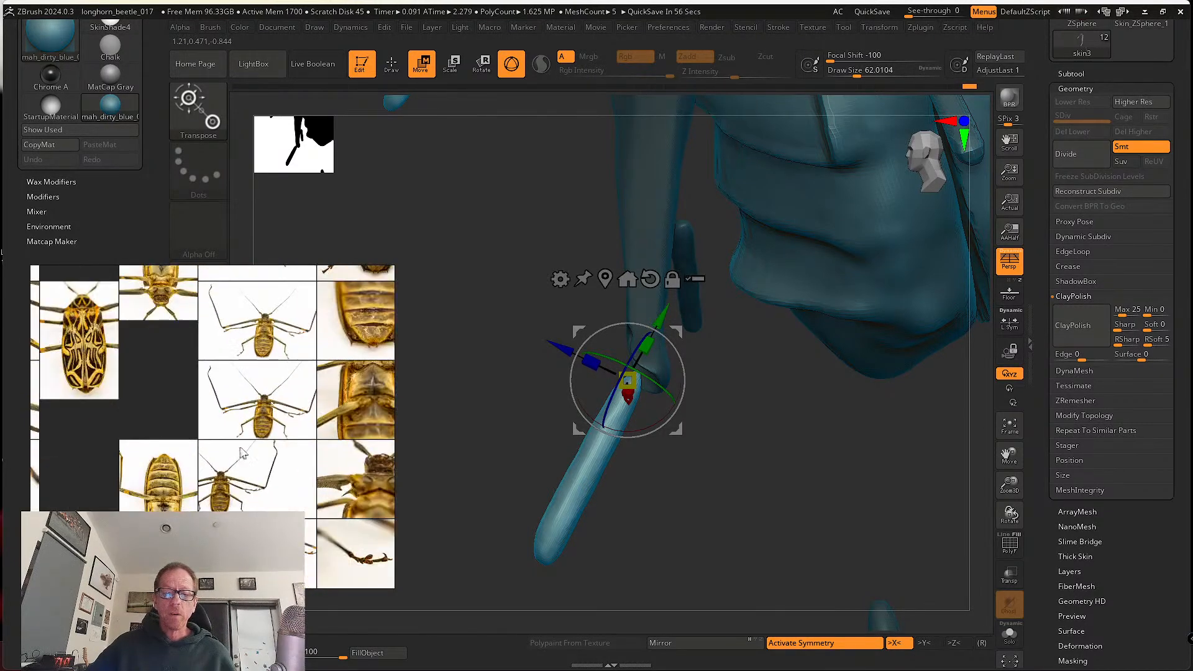
scroll(248, 457, "down", 5)
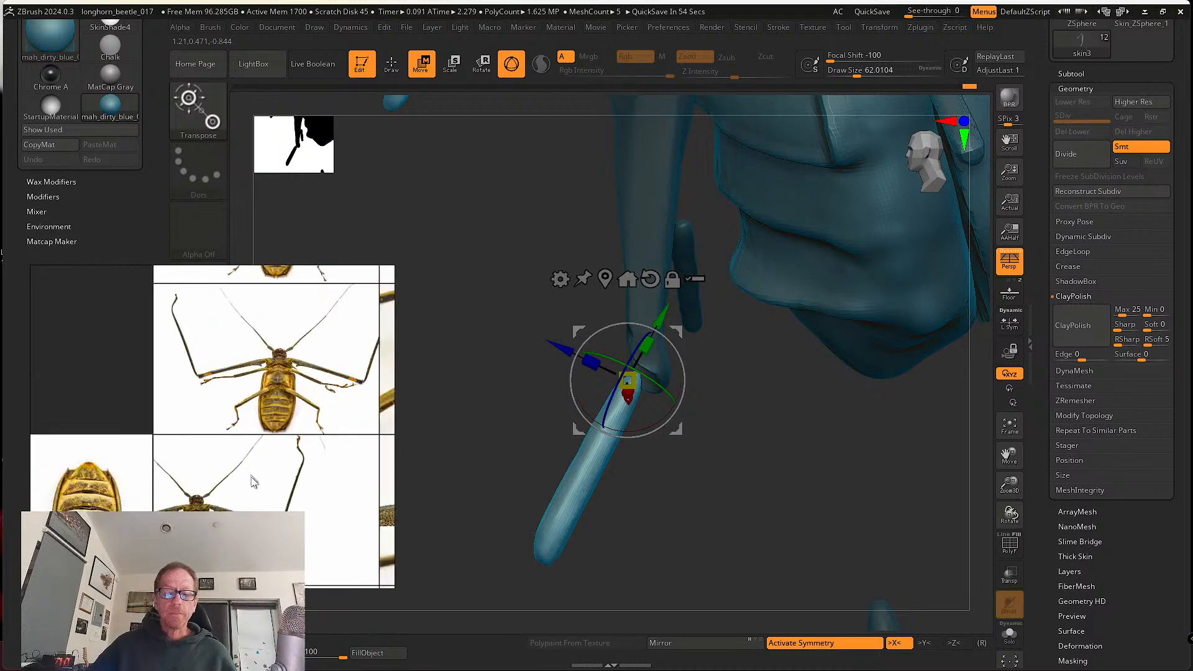
scroll(223, 450, "up", 2)
middle_click_drag(217, 449, 251, 440)
scroll(241, 459, "down", 2)
scroll(217, 451, "up", 5)
scroll(221, 457, "up", 6)
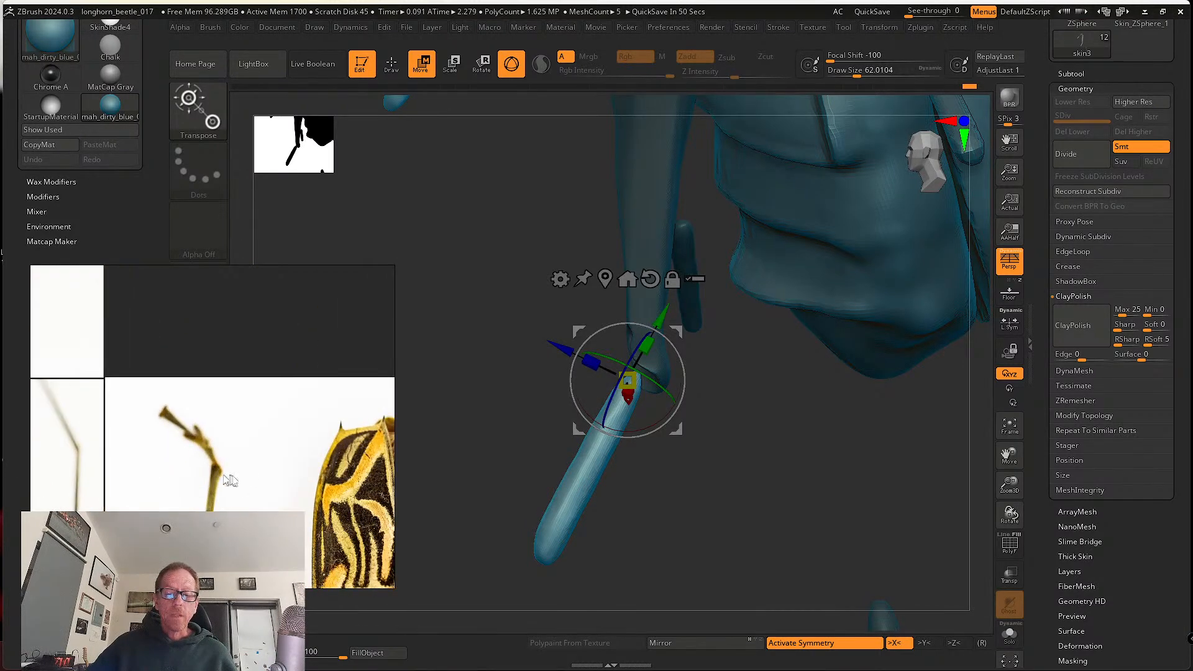
middle_click_drag(233, 458, 260, 500)
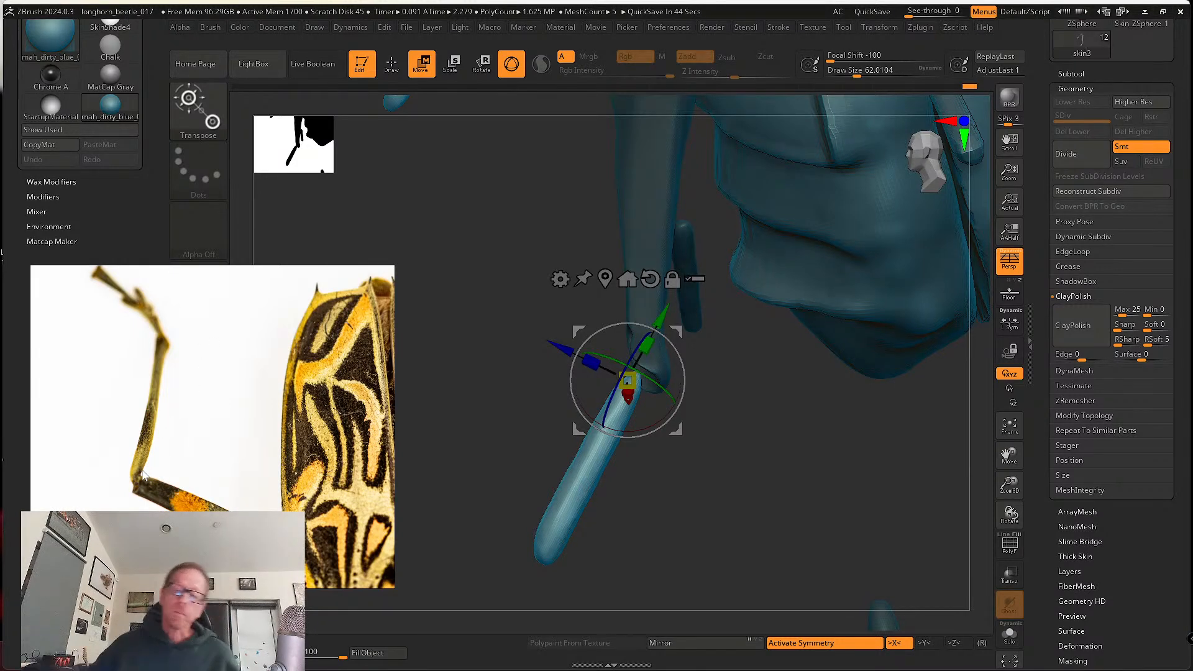
- Rotate the patterned beetle's top-view reference photo so the head faces up, and frame its hind leg knee
scroll(143, 474, "down", 6)
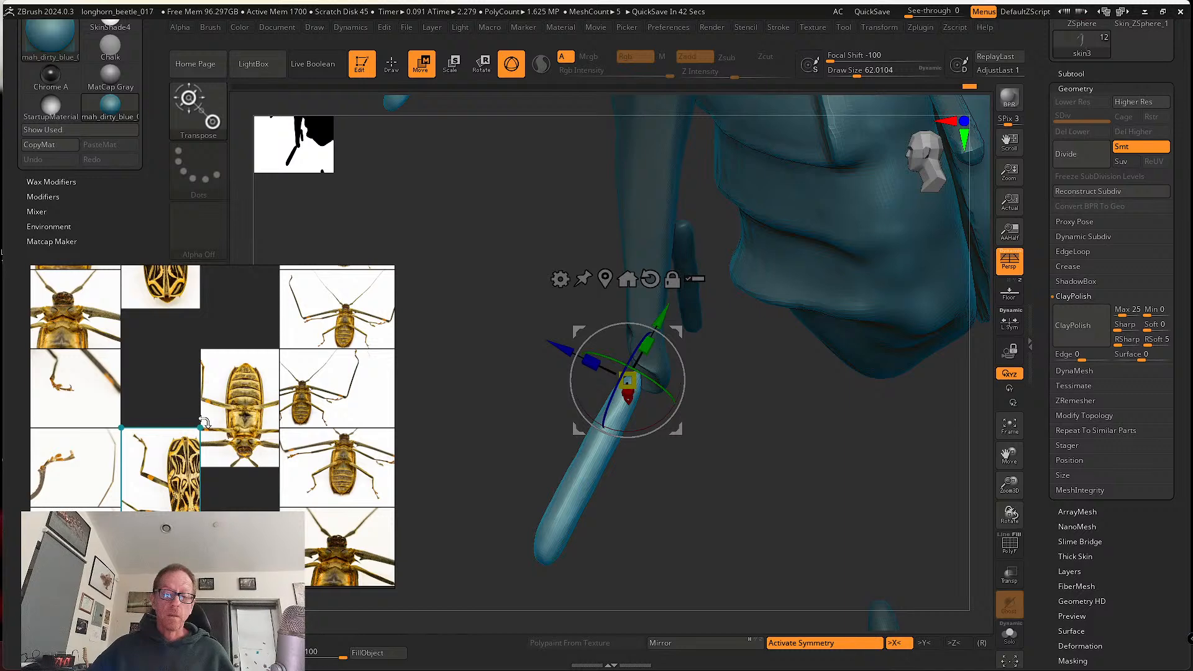
left_click_drag(205, 422, 140, 508)
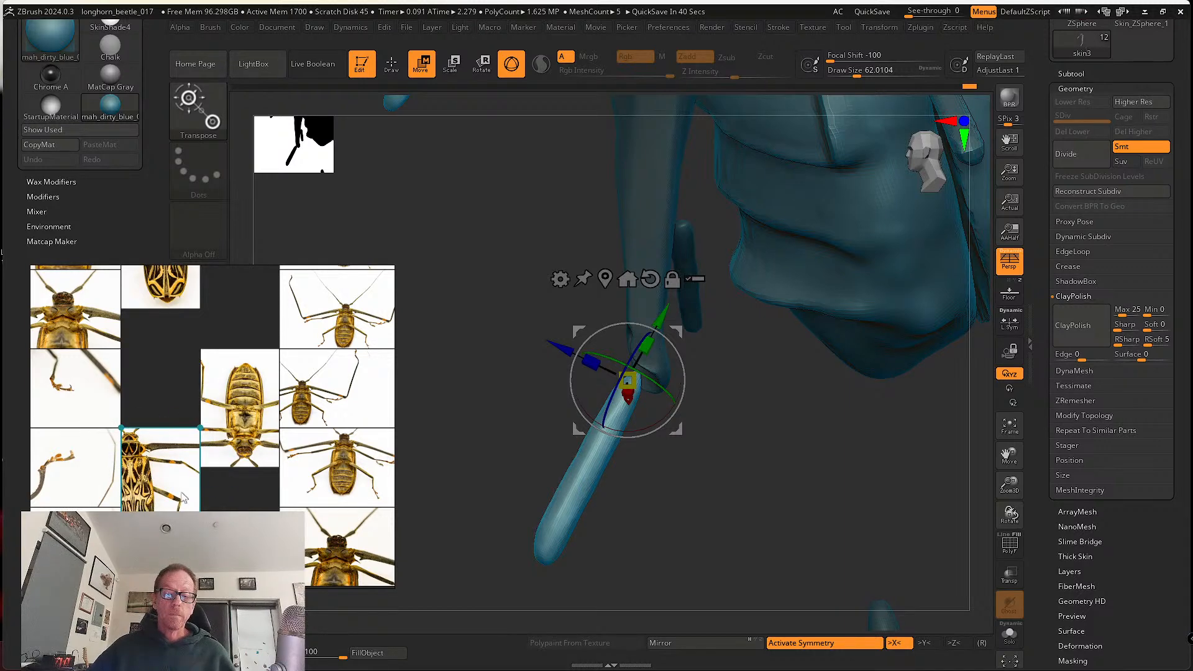
scroll(182, 497, "up", 8)
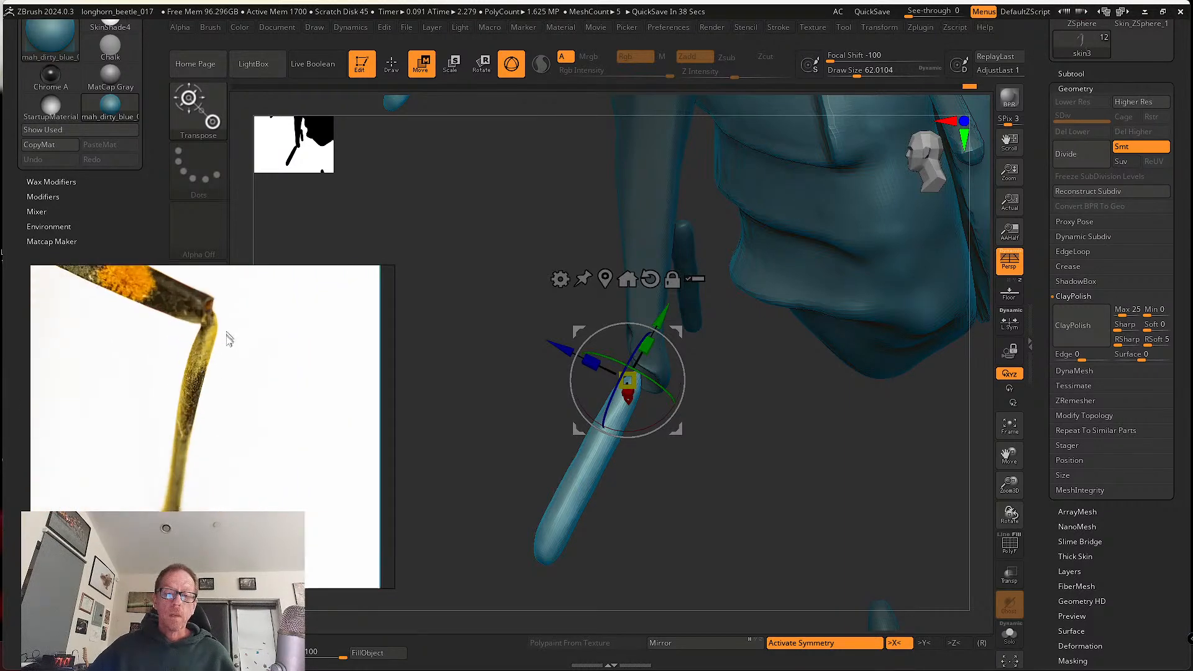
scroll(229, 355, "up", 4)
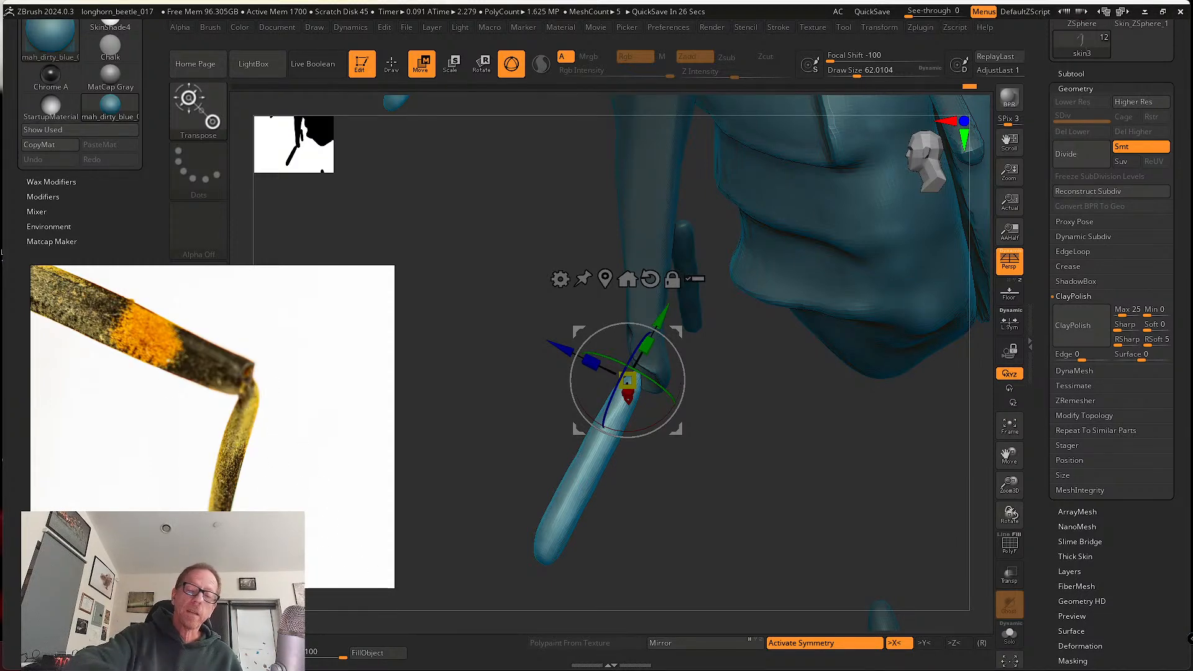
- Shape the lower segment's upper end to sit in the knee socket using the Move brush at draw size about 94
left_click_drag(781, 482, 683, 474)
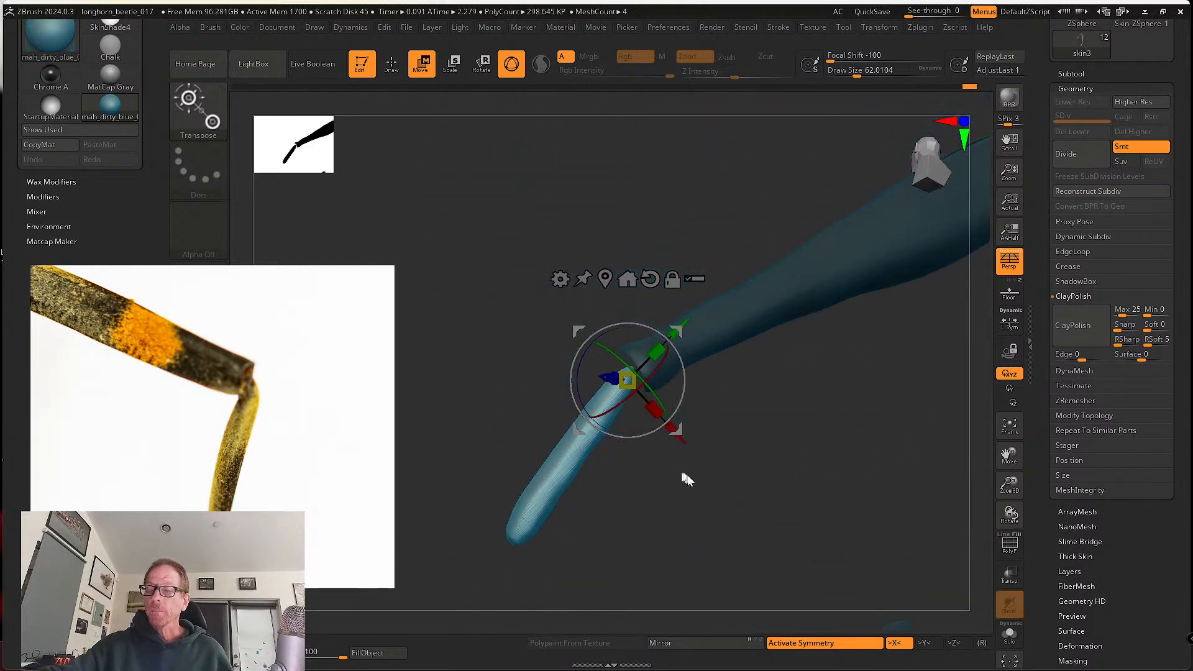
left_click(389, 65)
mouse_move(685, 426)
left_mouse_down()
mouse_move(693, 460)
mouse_move(673, 469)
mouse_move(681, 408)
mouse_move(655, 437)
mouse_move(690, 435)
left_mouse_up()
key("s")
left_click_drag(624, 354, 667, 402)
key("s")
mouse_move(681, 406)
left_mouse_down()
mouse_move(703, 399)
mouse_move(647, 418)
mouse_move(688, 386)
mouse_move(661, 381)
mouse_move(636, 421)
mouse_move(706, 409)
left_mouse_up()
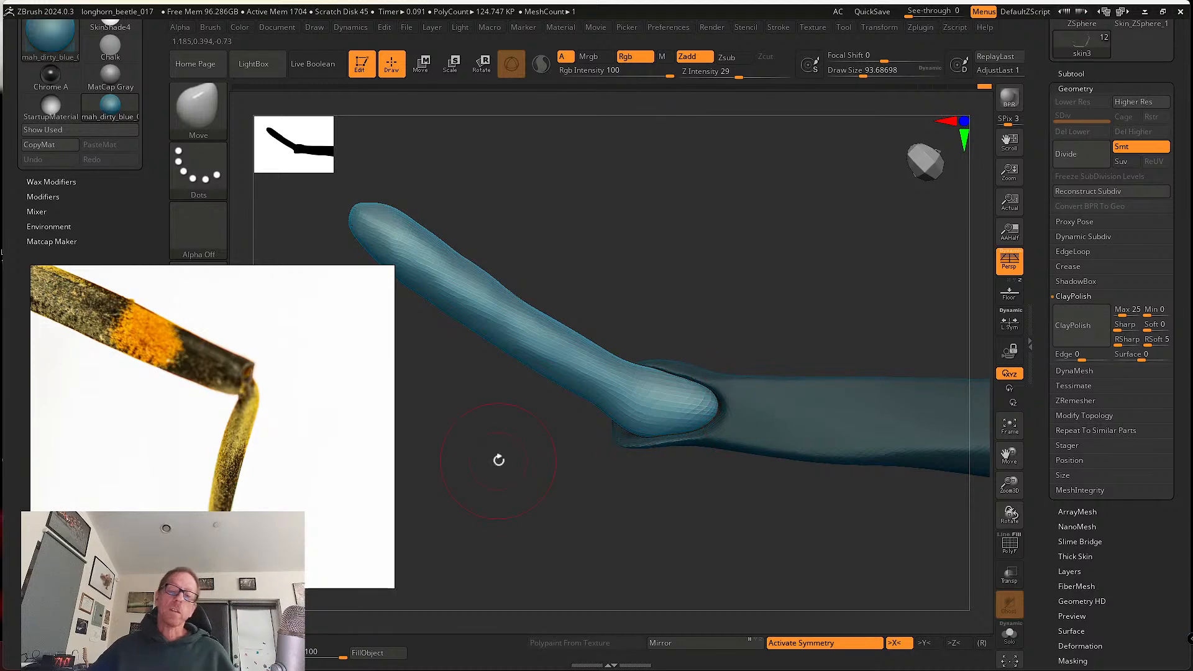
- Compare the leg joints across the underside and top-view reference photos and frame the hind leg of the patterned beetle
scroll(212, 407, "down", 5)
scroll(288, 389, "down", 4)
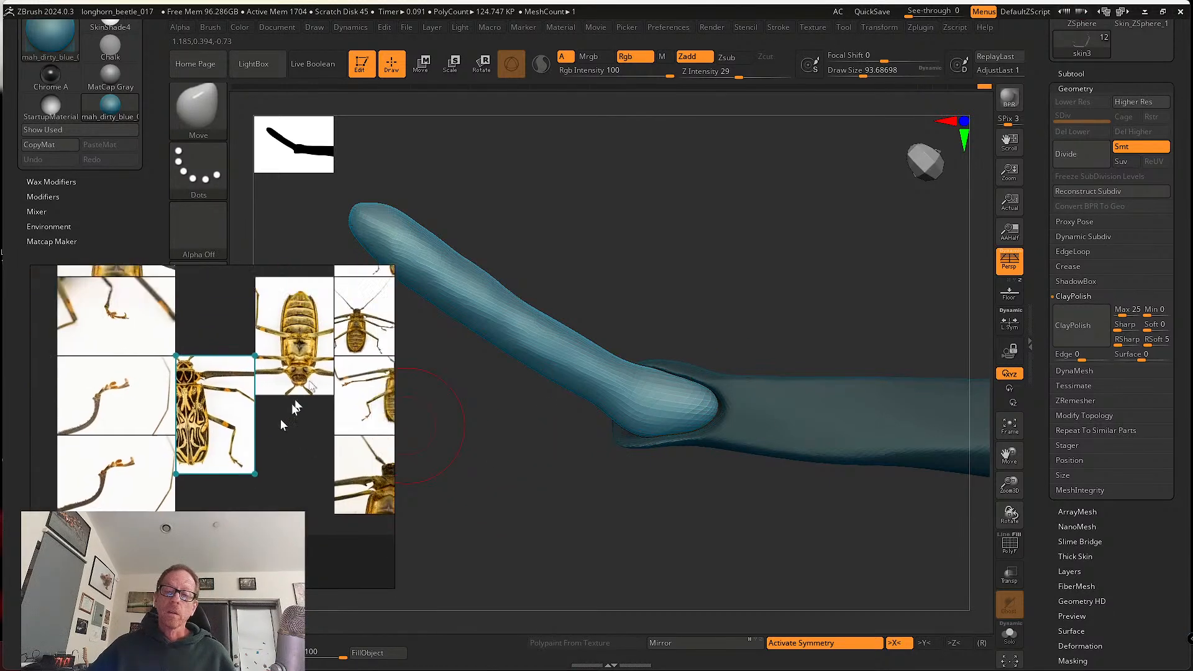
scroll(246, 398, "up", 6)
scroll(312, 390, "up", 2)
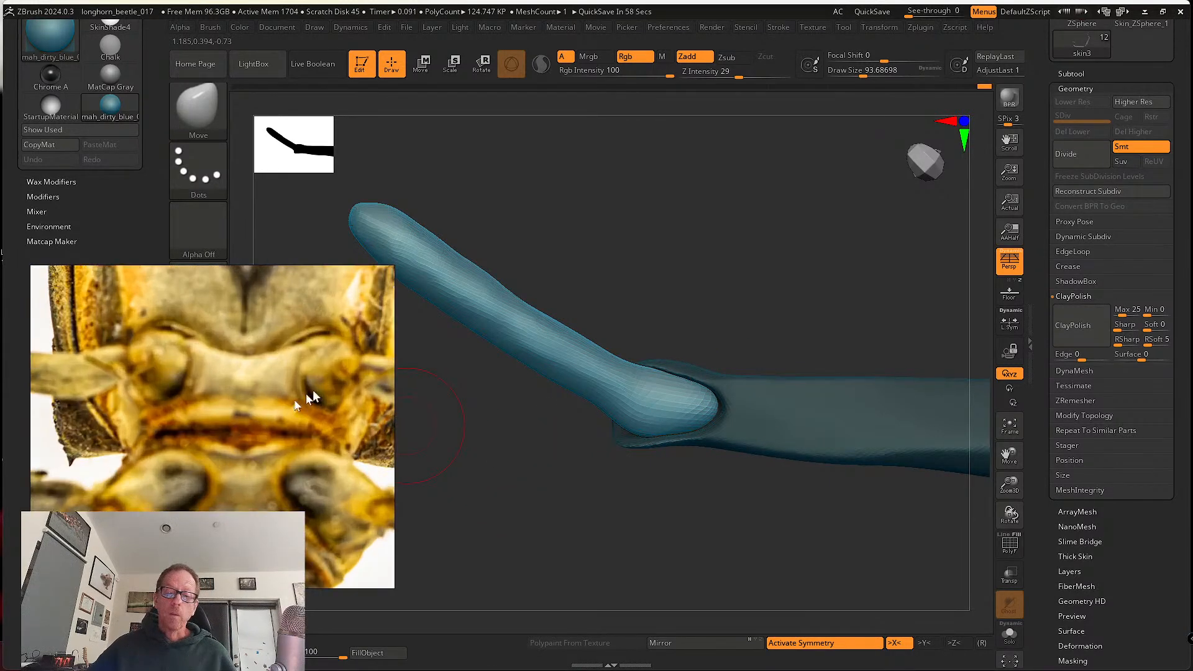
scroll(310, 394, "down", 4)
scroll(313, 401, "up", 5)
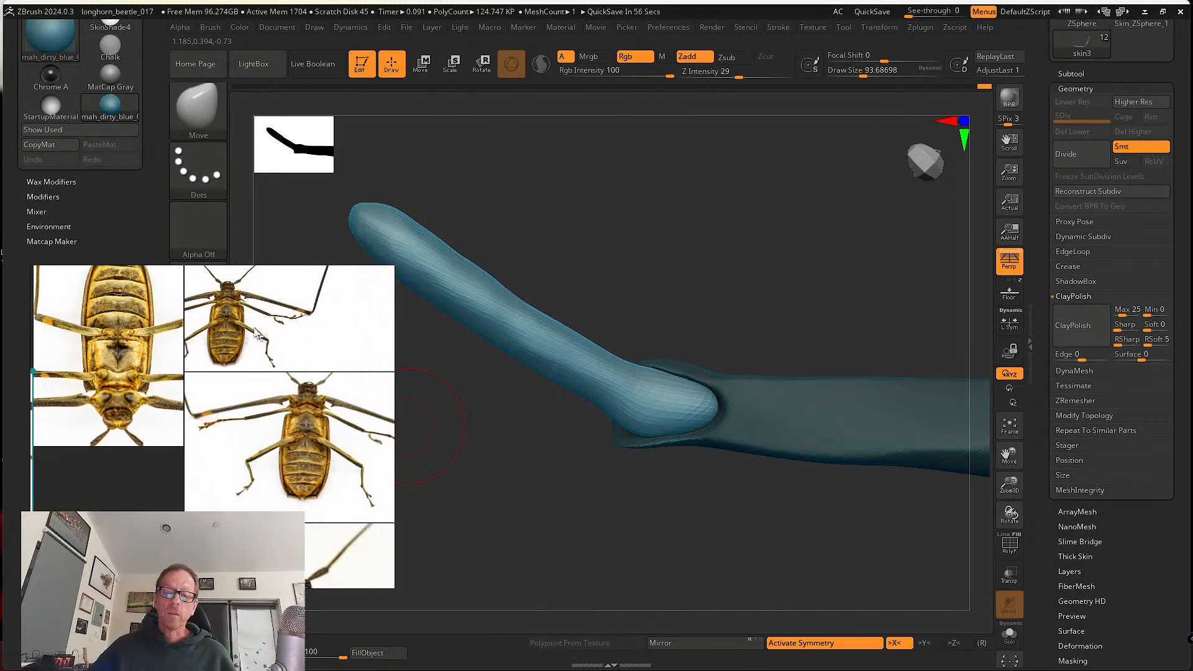
scroll(319, 410, "up", 1)
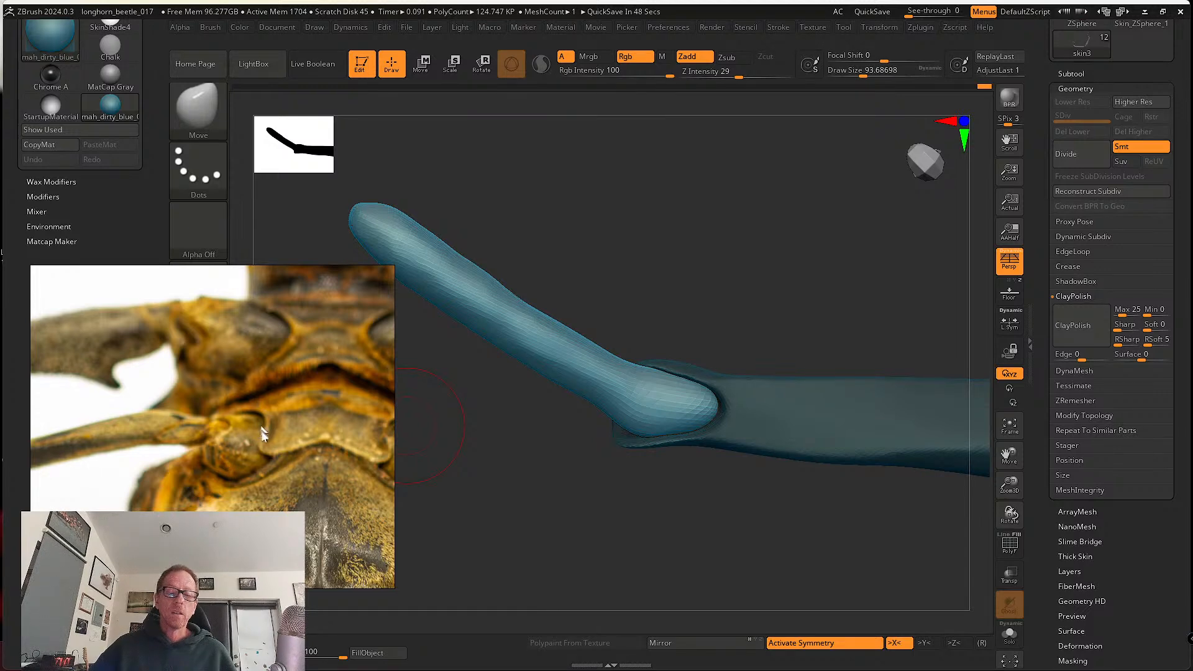
scroll(245, 457, "down", 8)
mouse_move(185, 496)
middle_mouse_down()
mouse_move(360, 435)
mouse_move(331, 432)
middle_mouse_up()
middle_click_drag(206, 472, 300, 467)
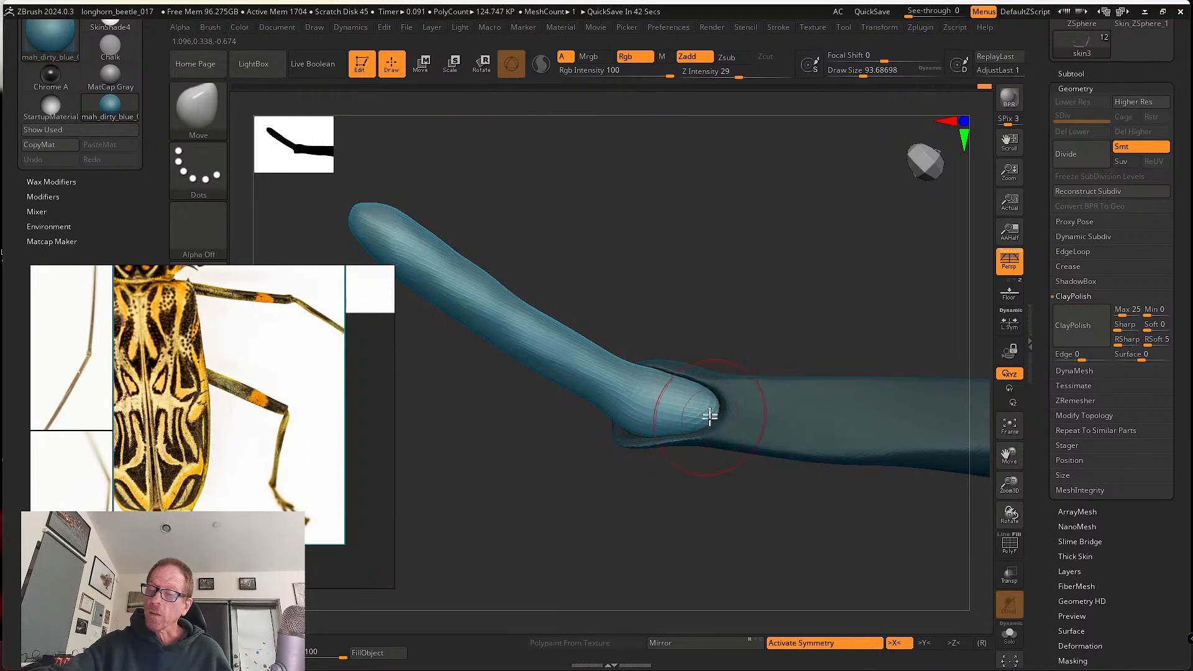
right_click_drag(710, 416, 738, 381)
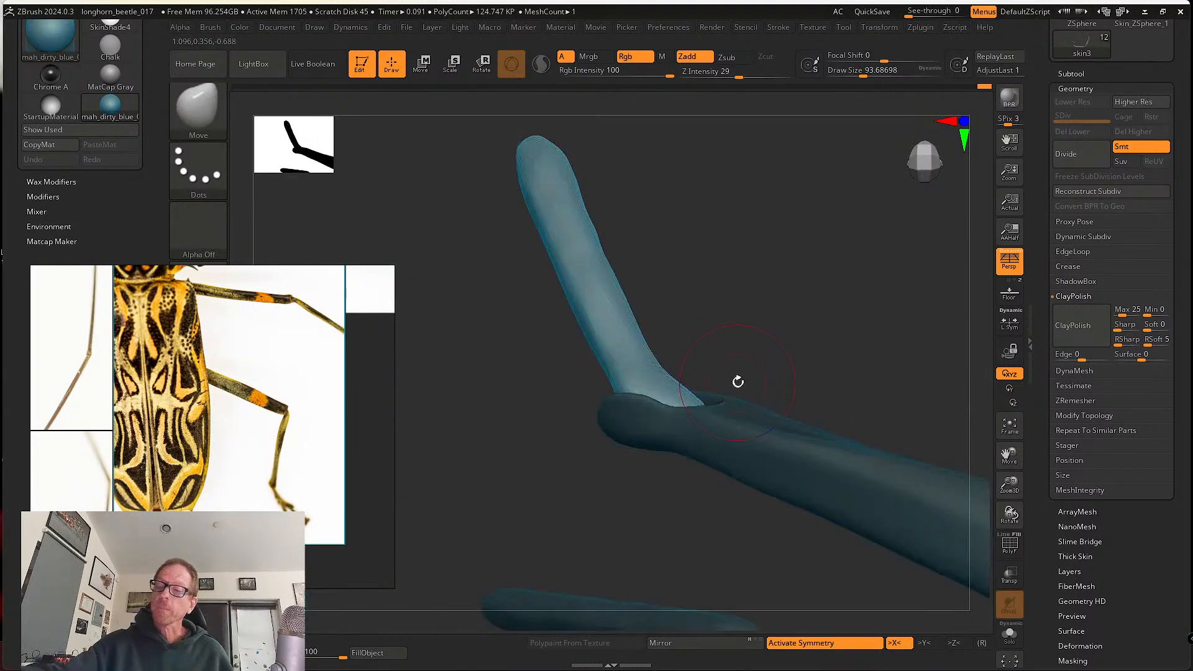
scroll(340, 334, "down", 3)
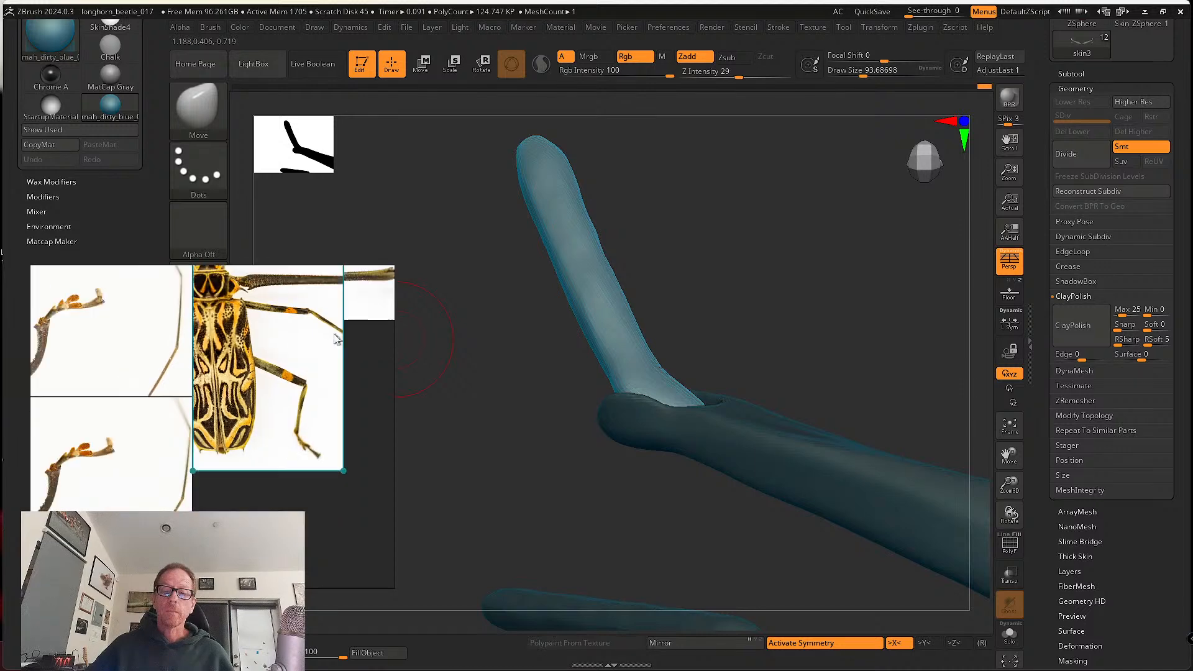
- Place the gizmo at the knee and rotate the lower hind leg segment to hang downward as in the top-view photo
right_click_drag(627, 302, 202, 304, "alt")
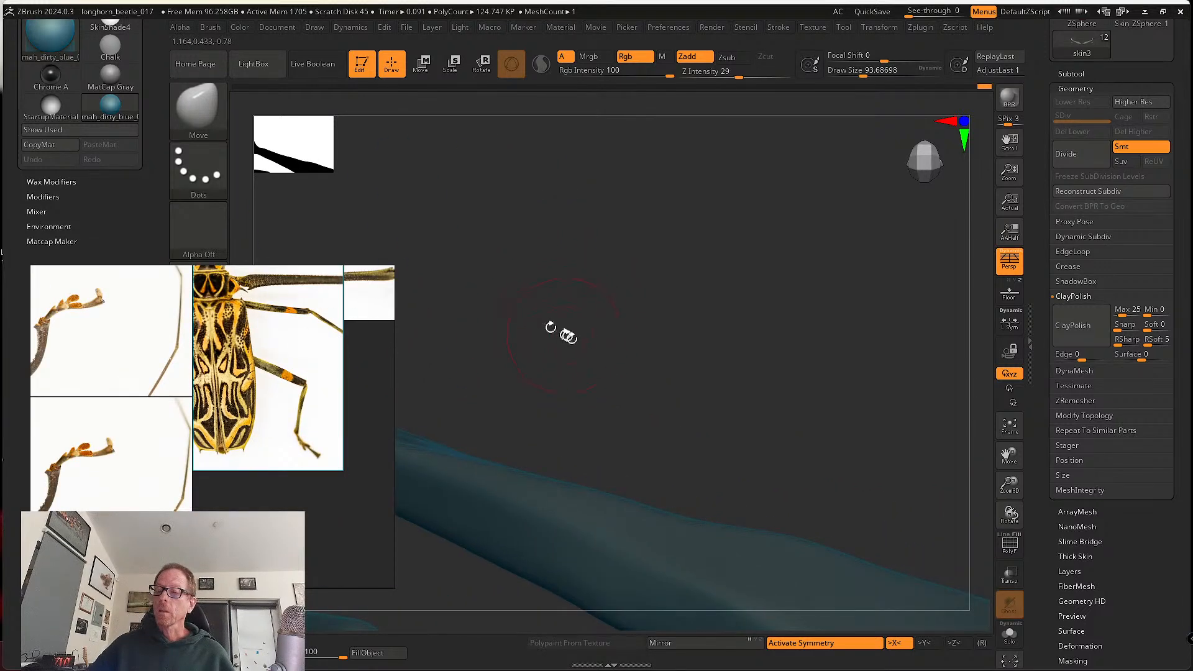
right_click_drag(587, 336, 448, 286, "ctrl")
right_click_drag(597, 267, 594, 187, "alt")
right_click_drag(780, 535, 748, 427)
right_click_drag(743, 336, 432, 408)
key("w")
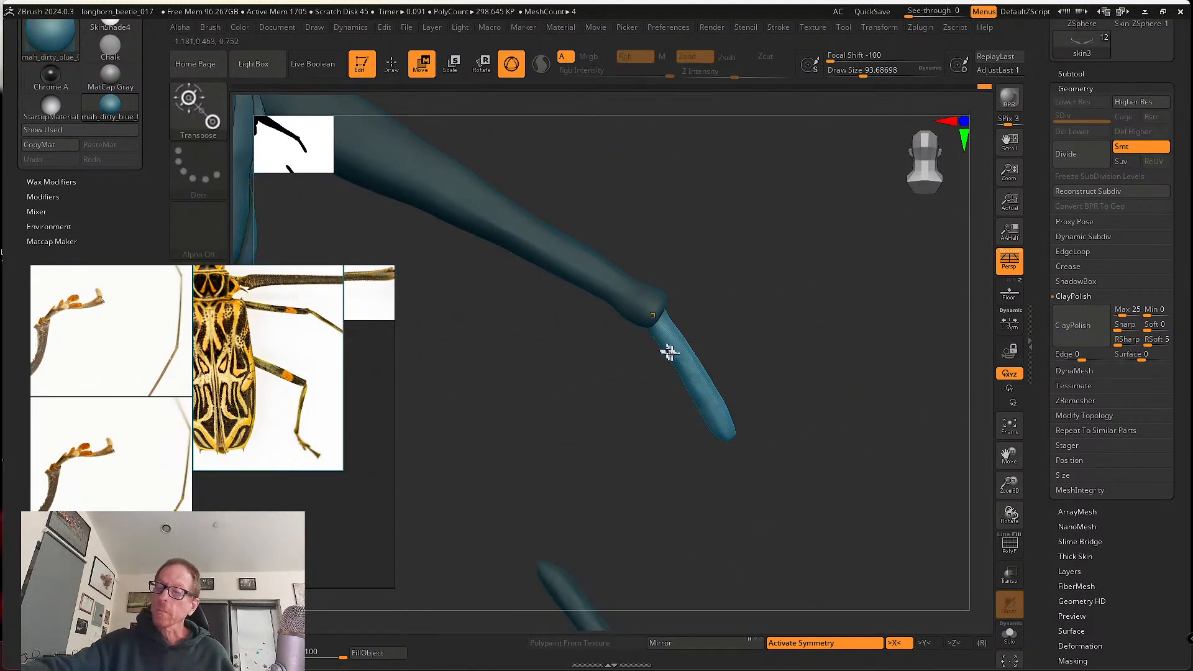
left_click(665, 323, "alt")
left_click_drag(719, 315, 717, 363)
left_click_drag(764, 412, 766, 482, "alt")
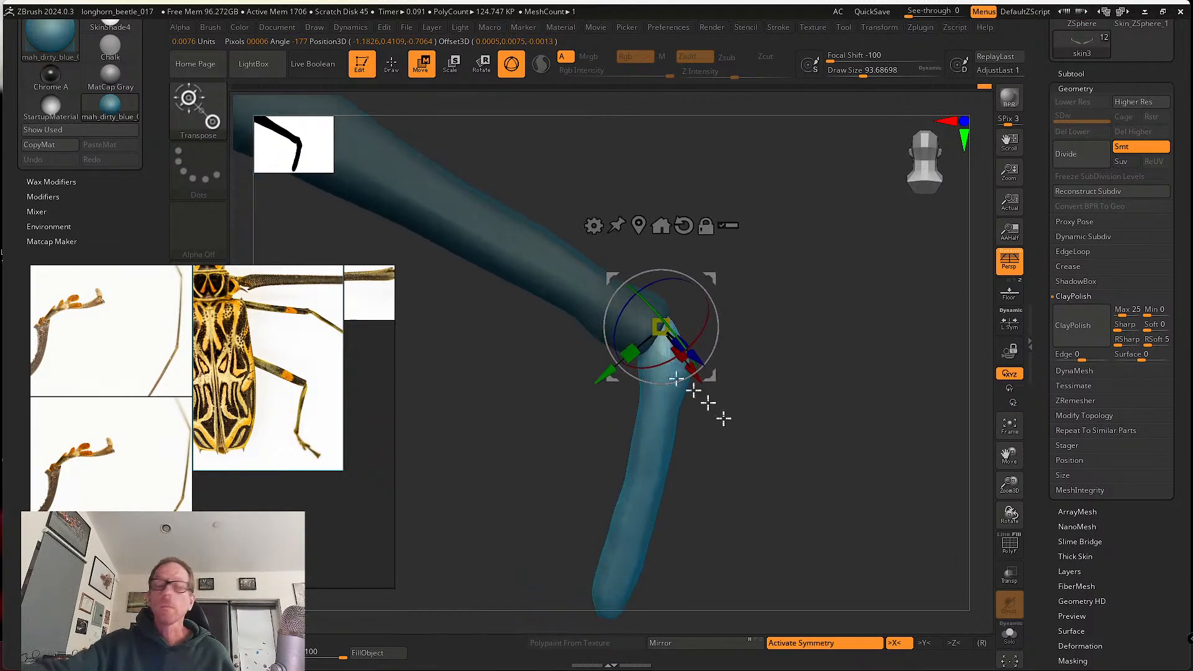
- Lengthen and reshape the lower hind leg segment from knee to tip using the Move brush at draw size about 158
left_click(208, 112)
left_click(547, 116)
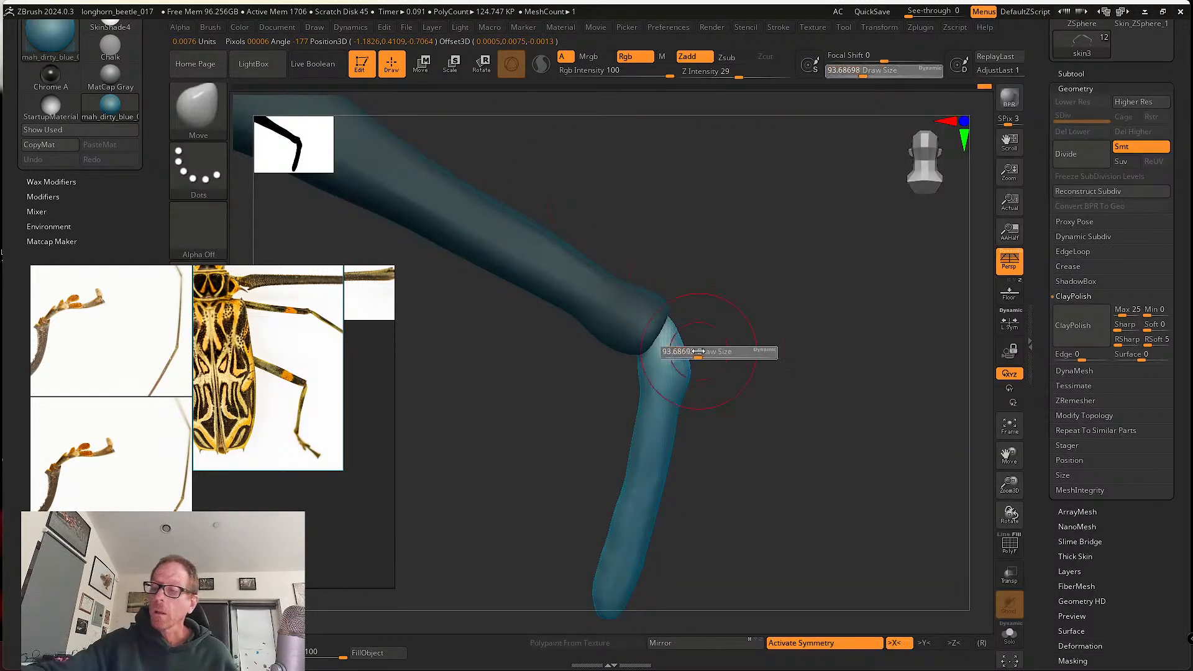
left_click_drag(685, 374, 672, 385)
mouse_move(671, 445)
left_mouse_down()
mouse_move(639, 496)
mouse_move(713, 375)
mouse_move(634, 405)
left_mouse_up()
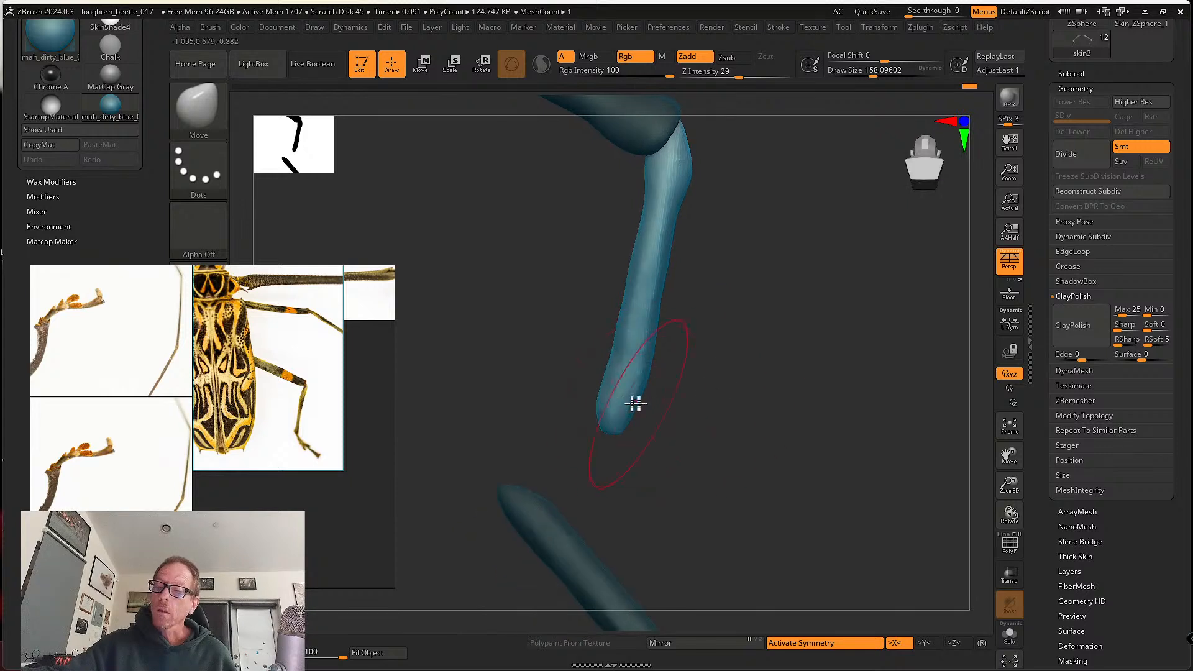
mouse_move(583, 493)
left_mouse_down()
mouse_move(632, 453)
mouse_move(687, 556)
mouse_move(689, 474)
mouse_move(682, 544)
mouse_move(711, 482)
mouse_move(699, 510)
mouse_move(703, 456)
left_mouse_up()
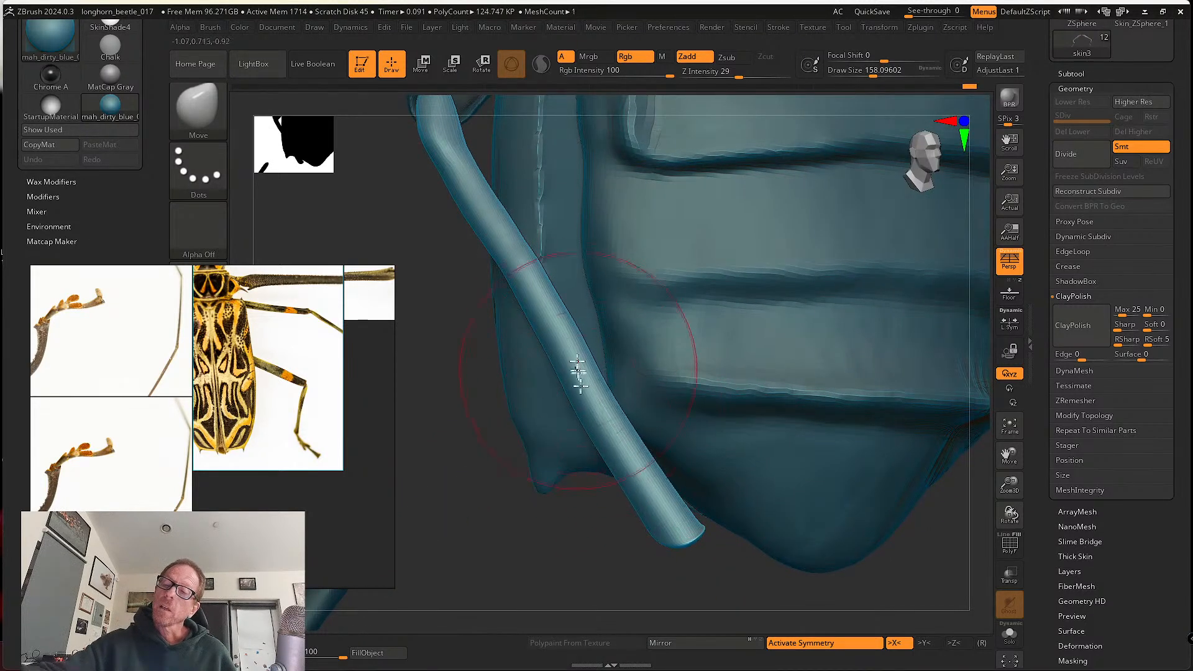
left_click_drag(523, 242, 504, 263)
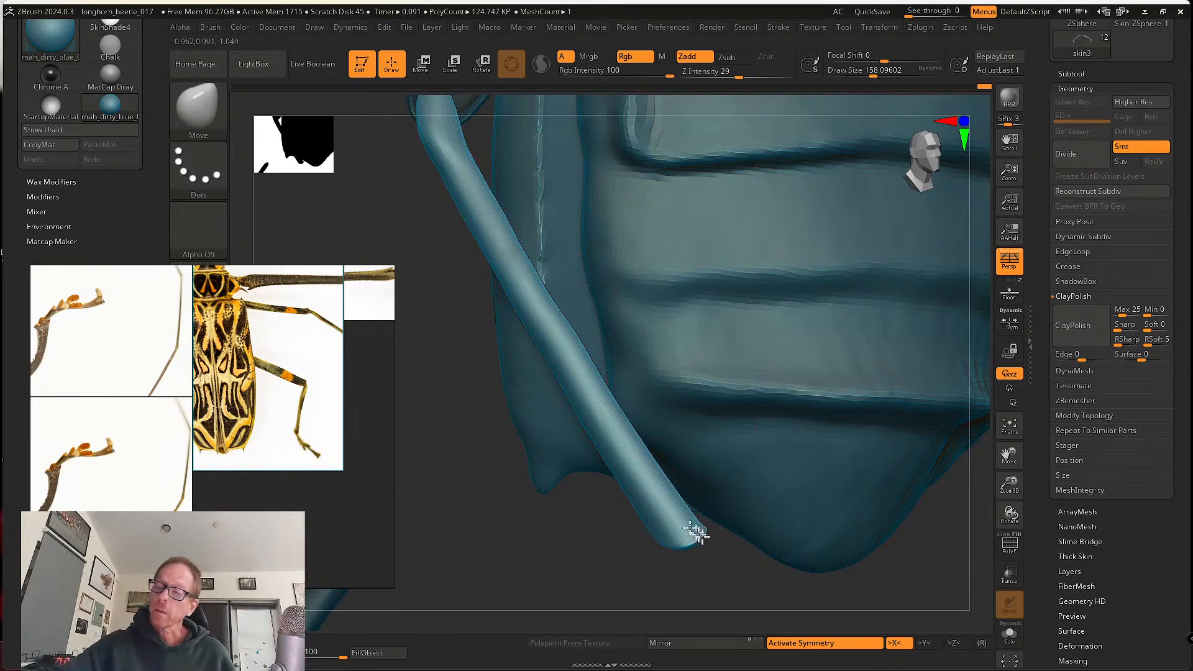
left_click_drag(696, 553, 746, 488)
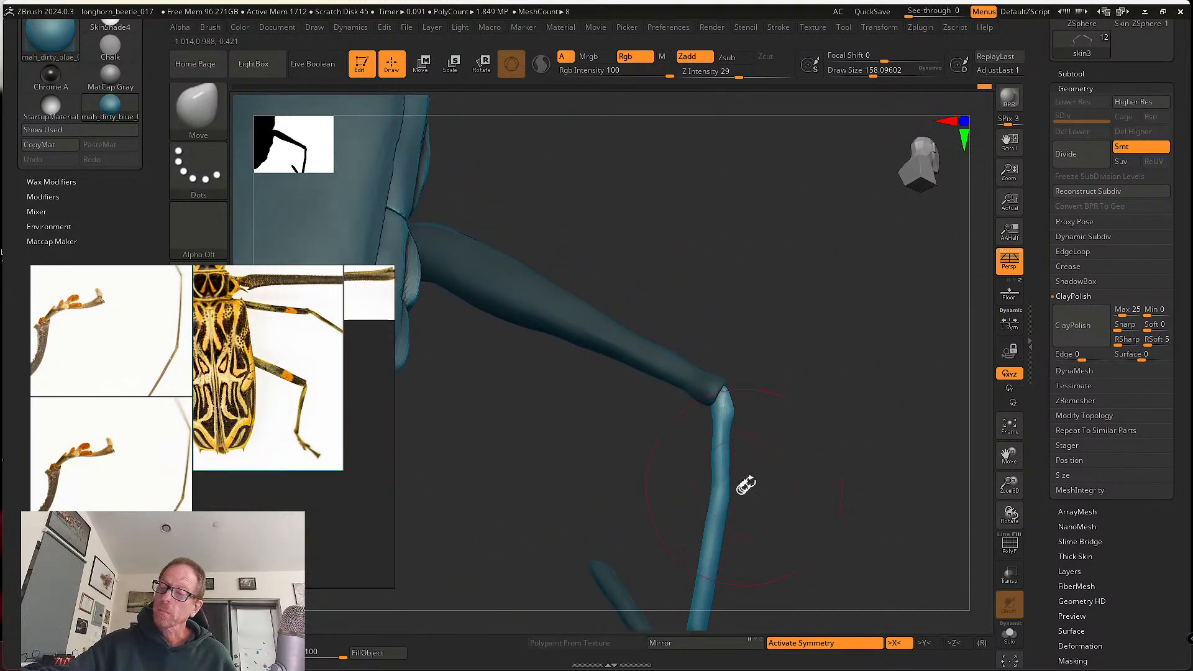
- Refine the lower hind leg segment's length and contour with the Move brush at draw size 112, smoothing its middle
left_click_drag(768, 530, 759, 417, "alt")
left_click_drag(695, 500, 690, 530)
key("s")
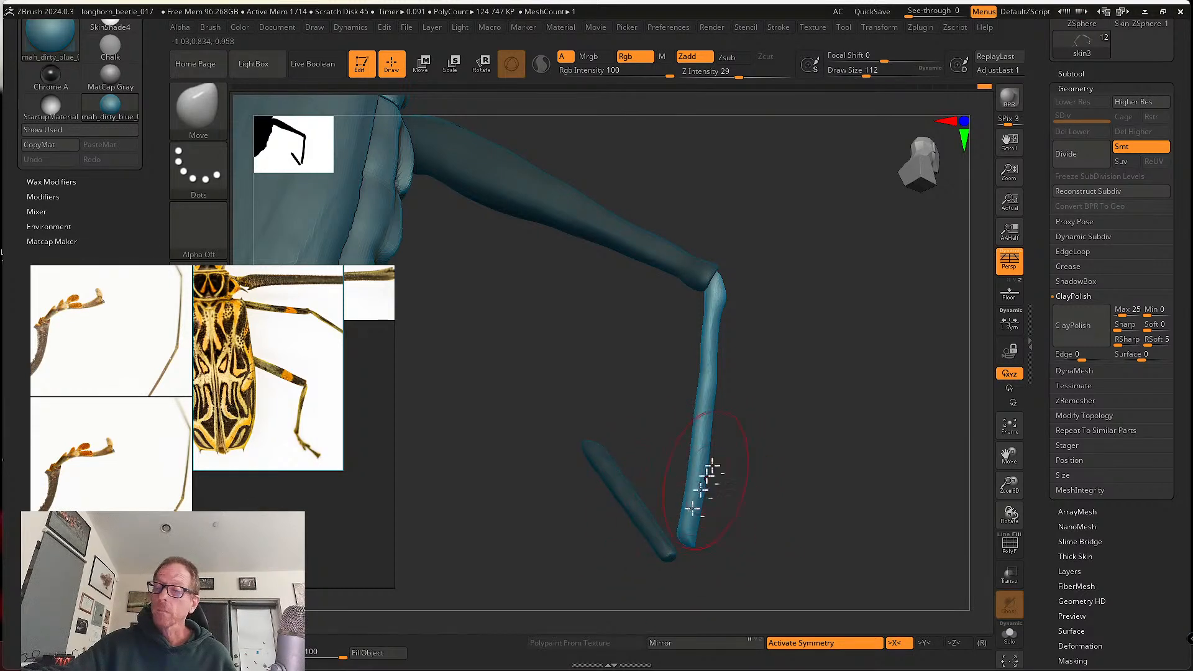
mouse_move(733, 435)
left_mouse_down("alt")
mouse_move(717, 562)
mouse_move(707, 415)
left_mouse_up("alt")
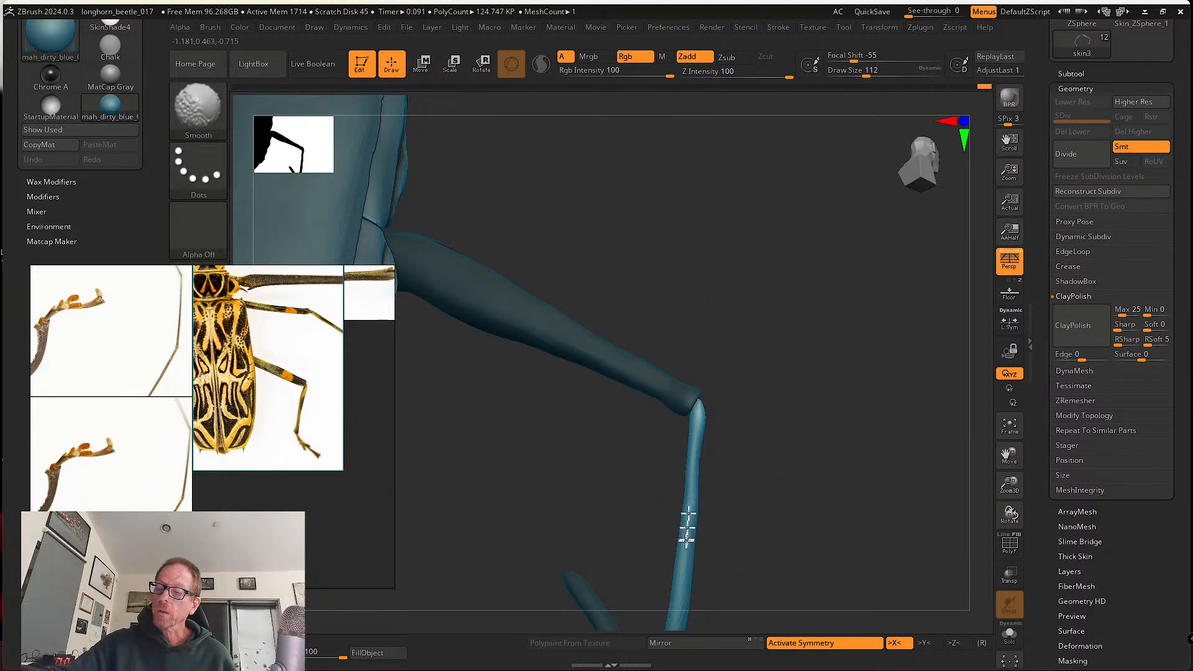
mouse_move(681, 572)
left_mouse_down("alt")
mouse_move(722, 485)
mouse_move(678, 476)
mouse_move(719, 400)
mouse_move(708, 453)
mouse_move(718, 502)
left_mouse_up("alt")
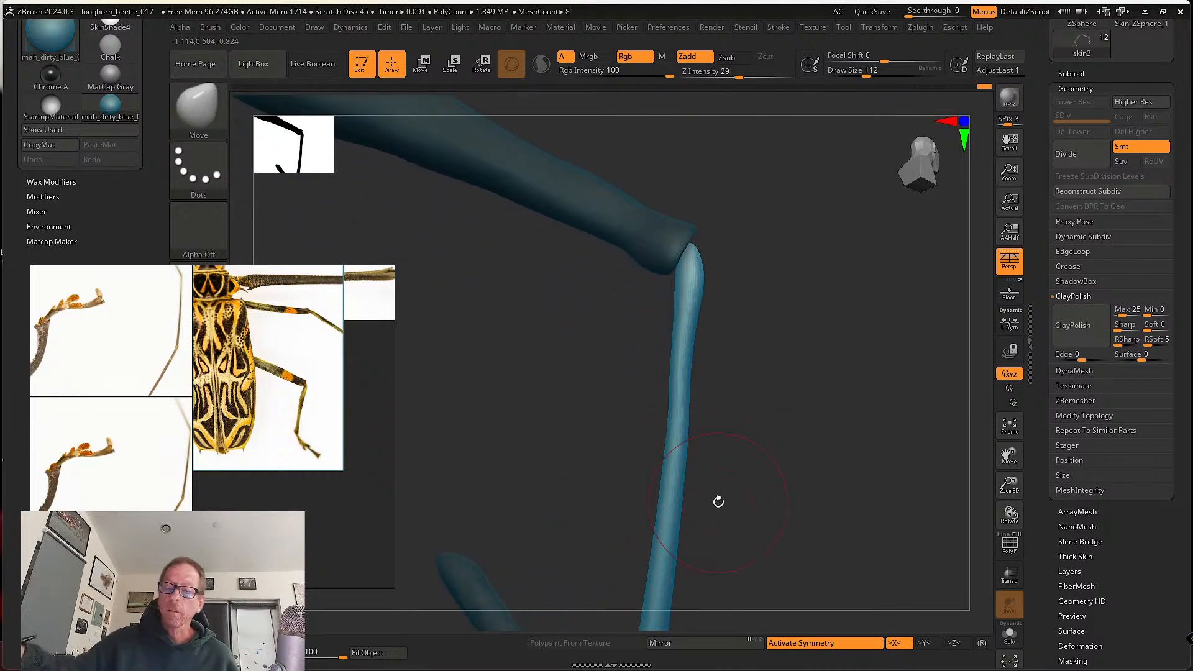
- Frame the hind knee in the top-view photo and bend the lower segment's upper end outward to match, using the Move brush at draw size about 94
right_click_drag(265, 442, 301, 420, "alt")
left_click_drag(340, 356, 203, 458, "alt")
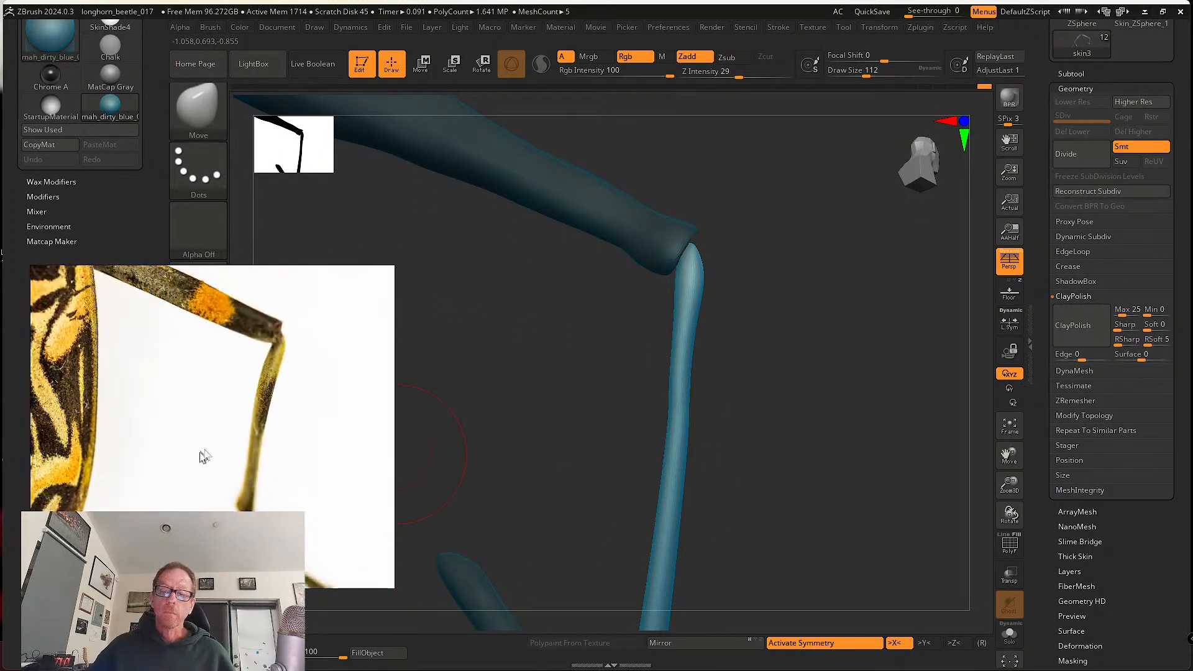
left_click_drag(284, 401, 269, 424, "alt")
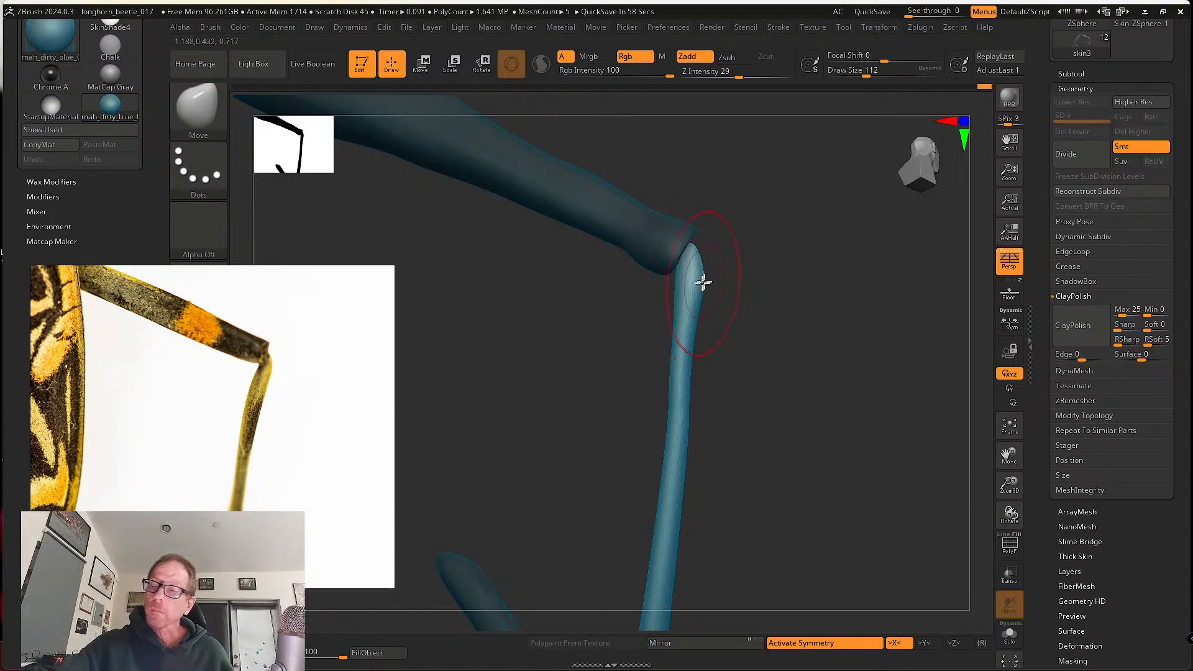
left_click_drag(706, 284, 687, 260)
key("s")
key("s")
left_click_drag(685, 344, 685, 382)
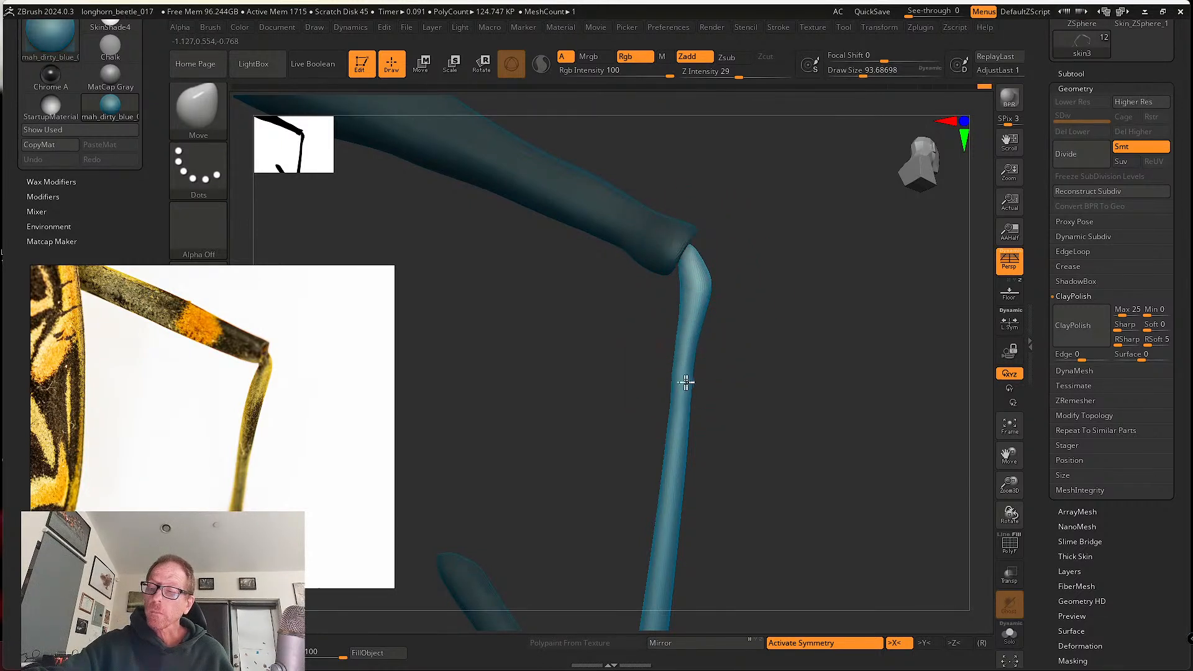
mouse_move(703, 341)
left_mouse_down()
mouse_move(740, 314)
mouse_move(727, 352)
left_mouse_up()
- Sculpt along the length of the lower hind leg segment with the SK_Cloth brush at draw size about 62
left_click(197, 102)
left_click(921, 125)
key("s")
left_click_drag(743, 371, 751, 309, "alt")
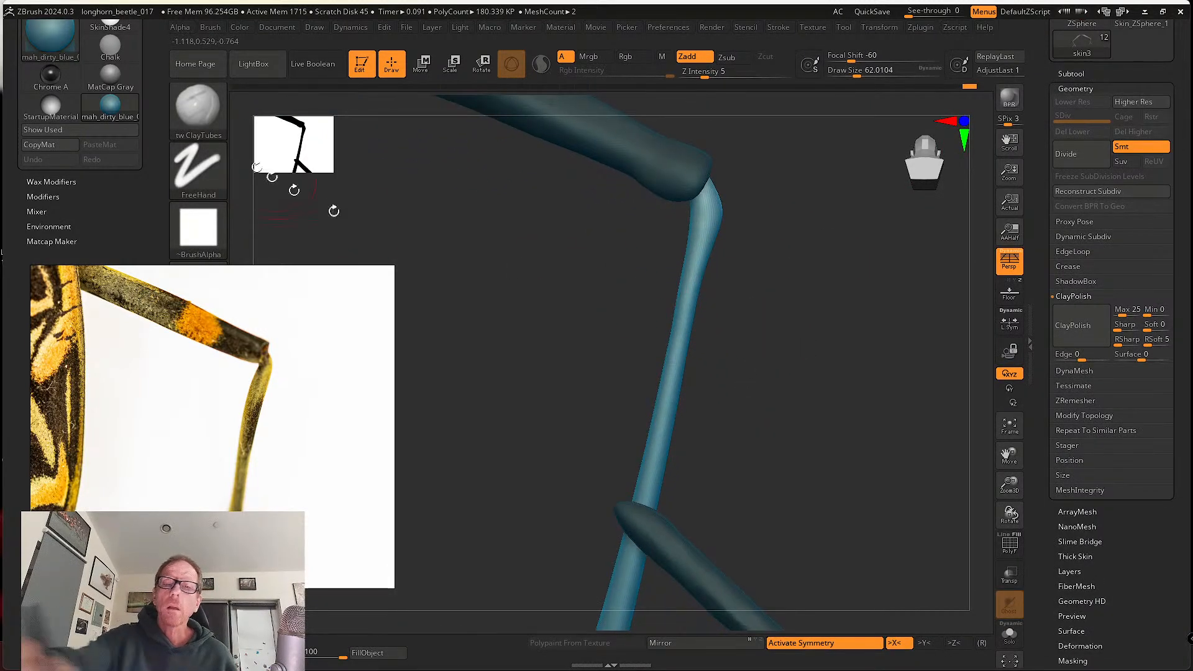
left_click(197, 105)
left_click(846, 120)
mouse_move(773, 354)
left_mouse_down()
mouse_move(762, 311)
mouse_move(736, 283)
left_mouse_up()
left_click_drag(777, 380, 777, 336)
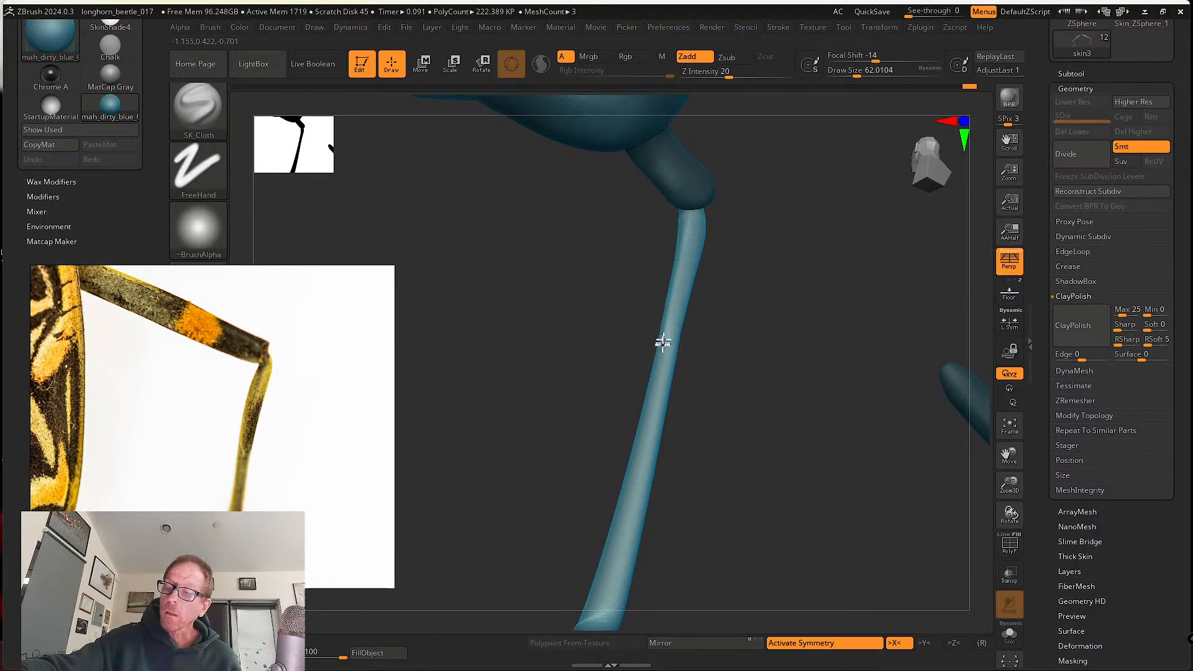
left_click_drag(650, 404, 614, 587)
left_click_drag(746, 421, 702, 444)
mouse_move(701, 444)
left_mouse_down("alt")
mouse_move(775, 397)
mouse_move(777, 366)
left_mouse_up("alt")
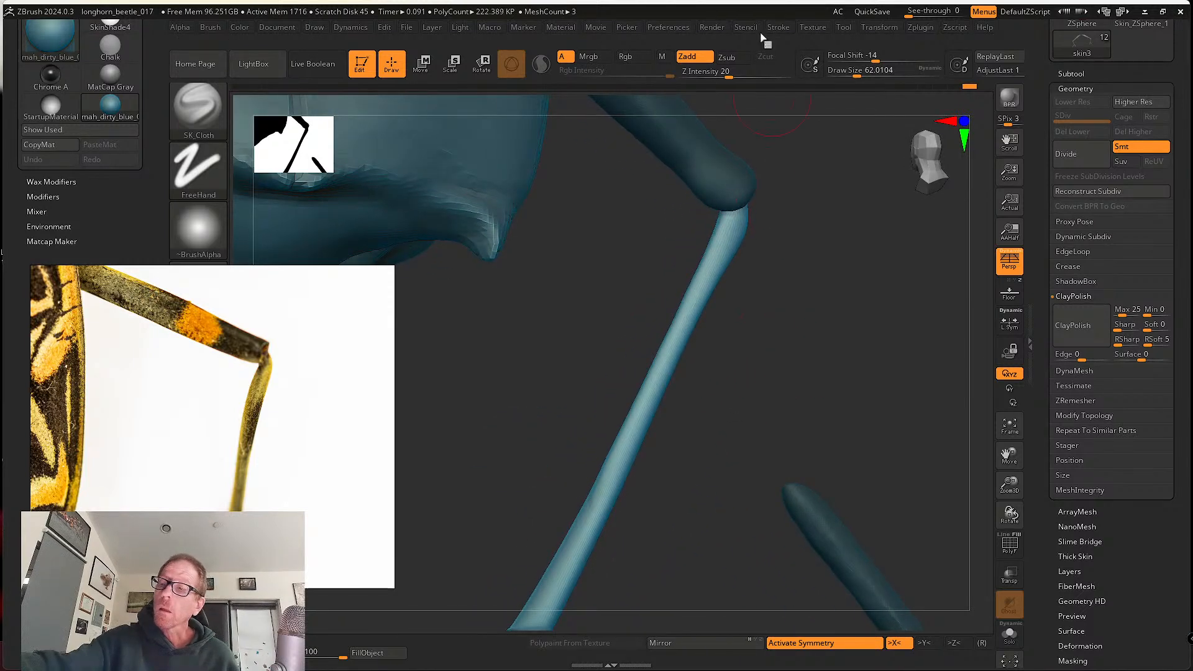
- Adjust the last cloth stroke's strength to about 2.24 and smooth the lower segment's upper end below the knee
left_click(780, 27)
left_click_drag(853, 215, 882, 218)
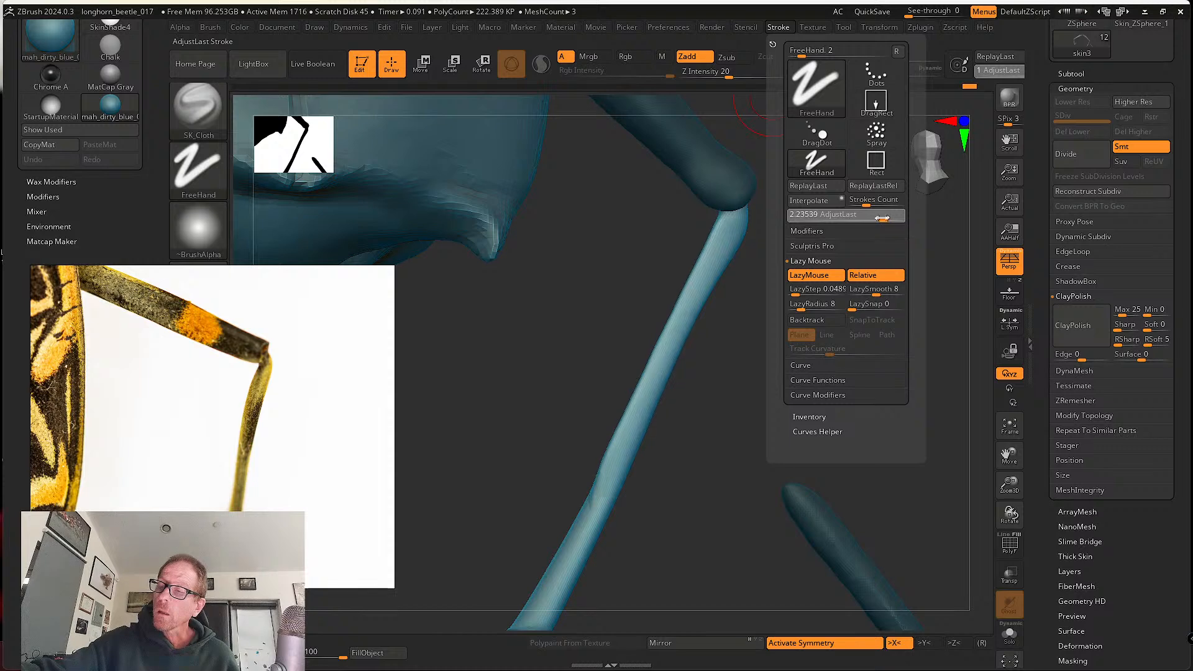
mouse_move(743, 348)
left_mouse_down()
mouse_move(697, 397)
mouse_move(629, 426)
mouse_move(634, 478)
mouse_move(622, 497)
left_mouse_up()
left_click_drag(738, 348, 768, 295)
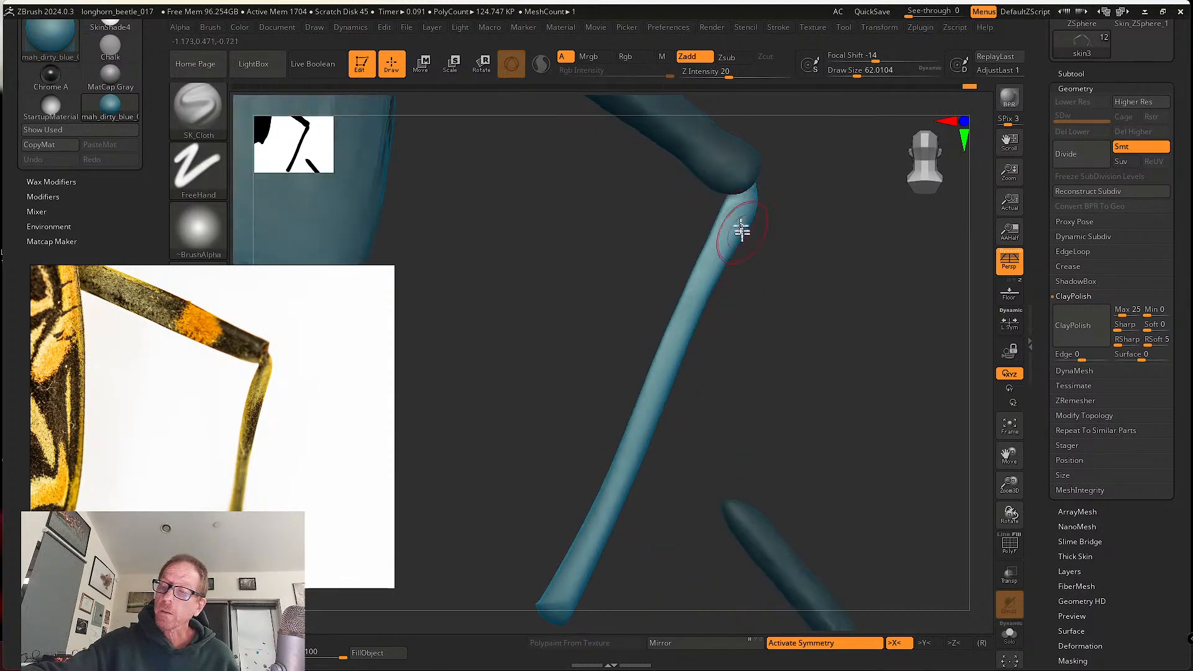
mouse_move(740, 223)
left_mouse_down("shift")
mouse_move(730, 195)
mouse_move(731, 214)
left_mouse_up("shift")
left_click_drag(808, 214, 772, 206)
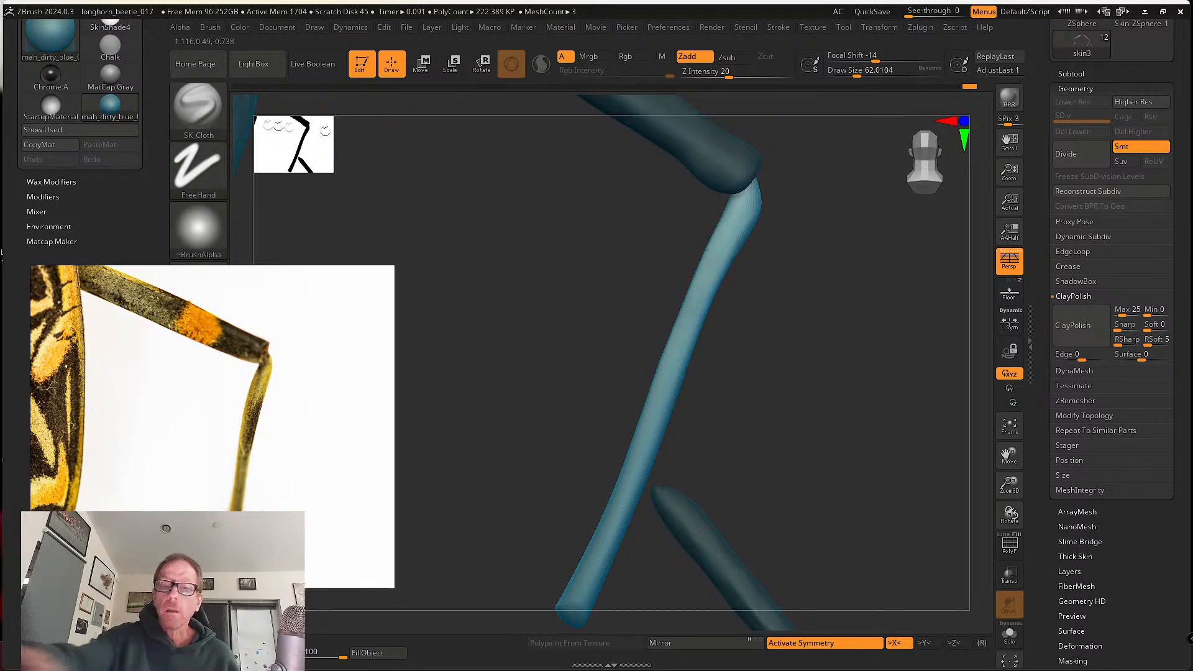
- Curve the upper and middle part of the lower leg segment inward using the Move brush at draw size about 94
left_click(198, 106)
left_click(198, 105)
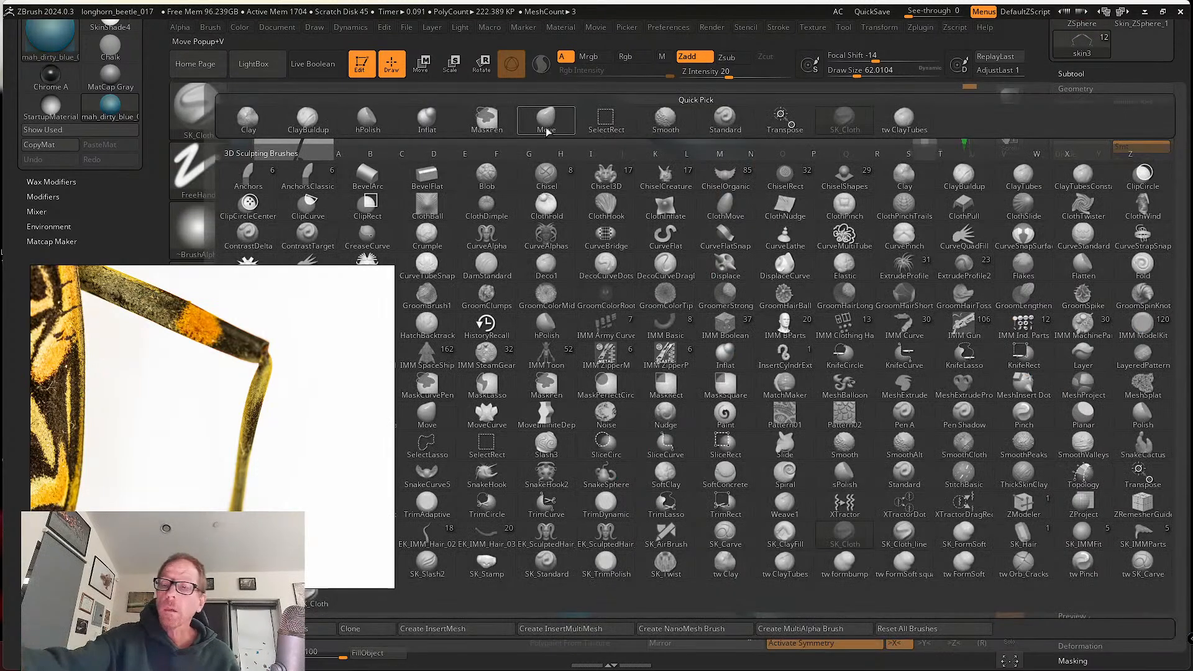
left_click(545, 121)
key("s")
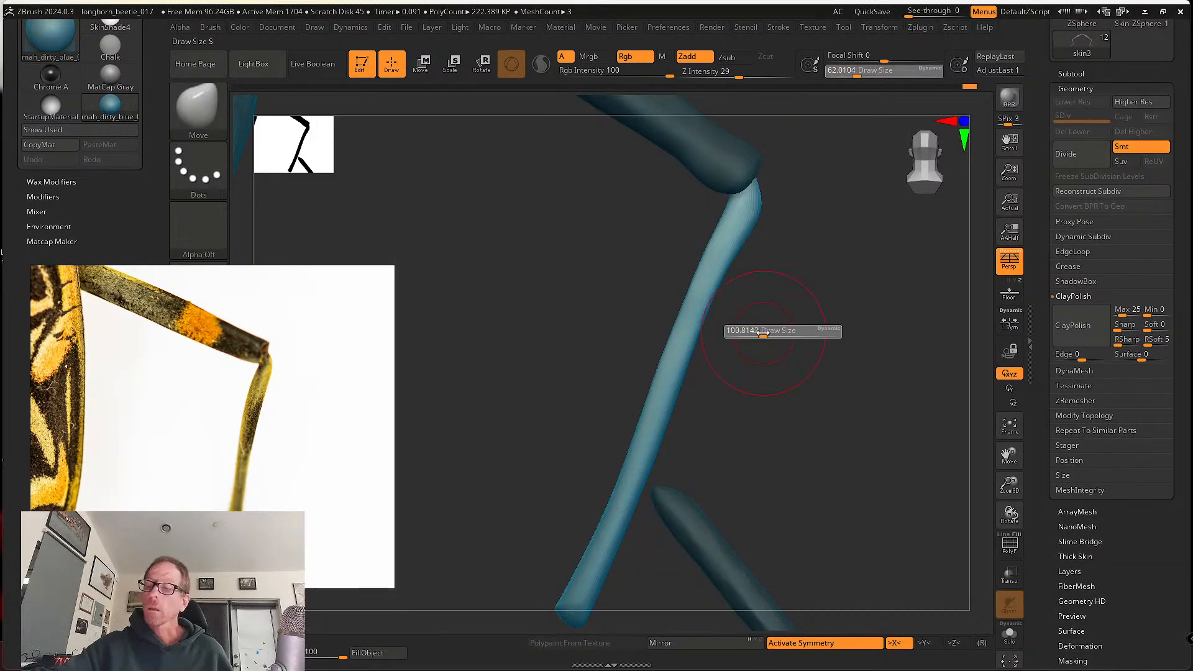
left_click_drag(763, 333, 762, 333)
left_click_drag(663, 345, 655, 373)
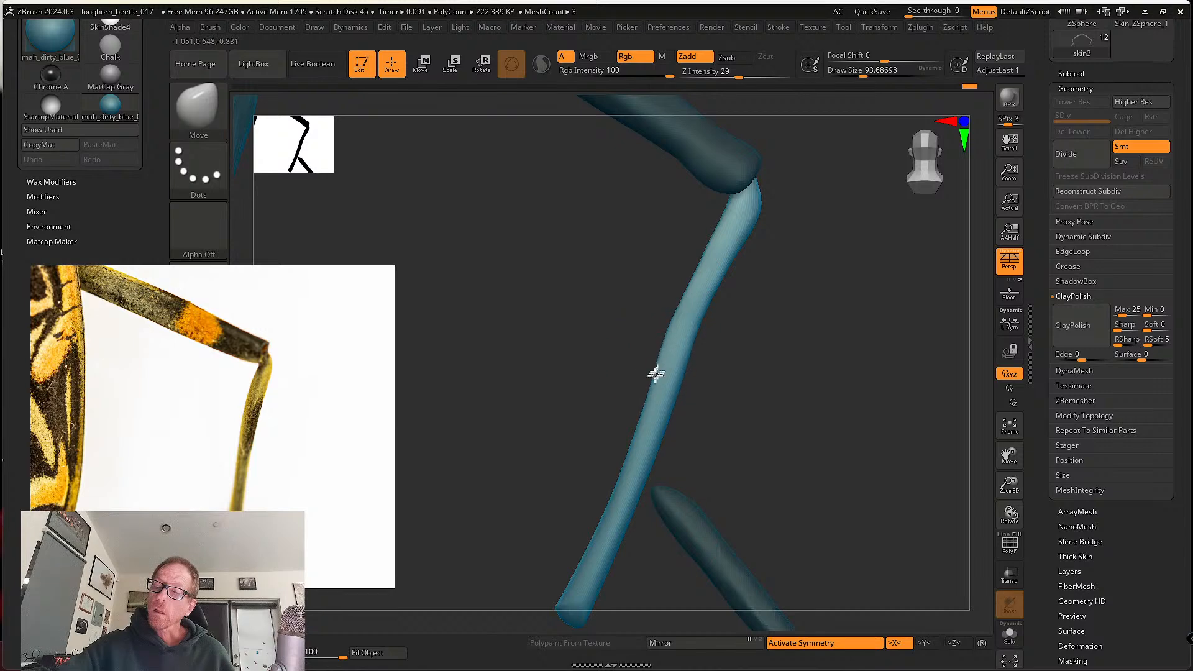
left_click_drag(695, 282, 690, 280)
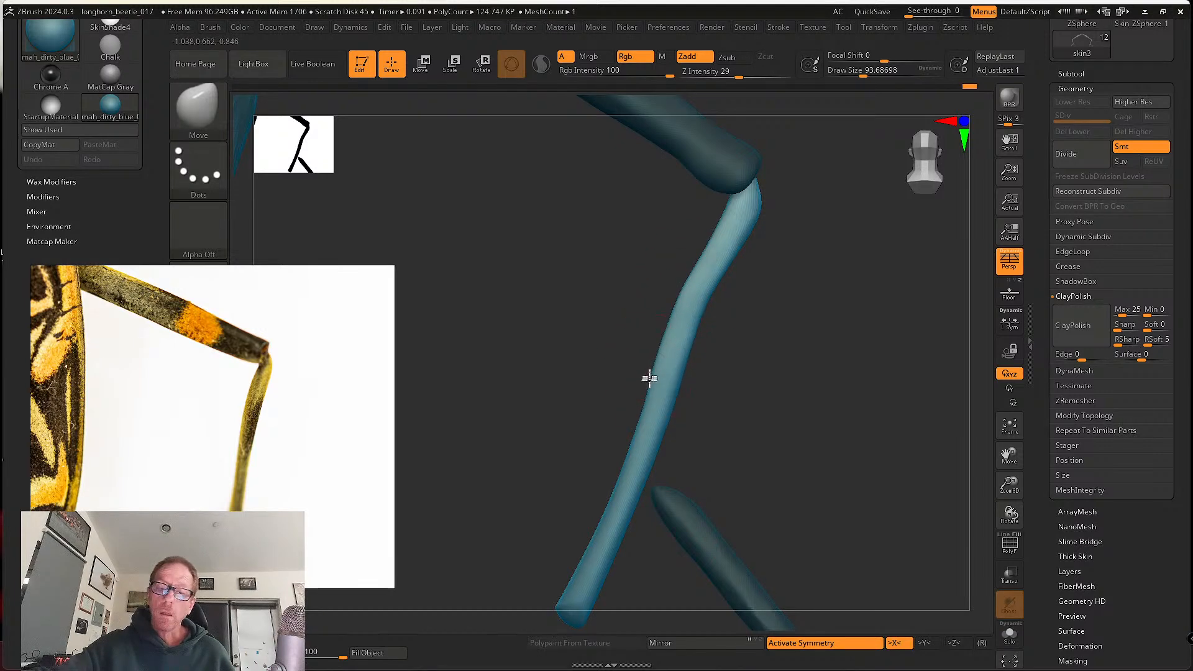
left_click_drag(701, 328, 686, 320)
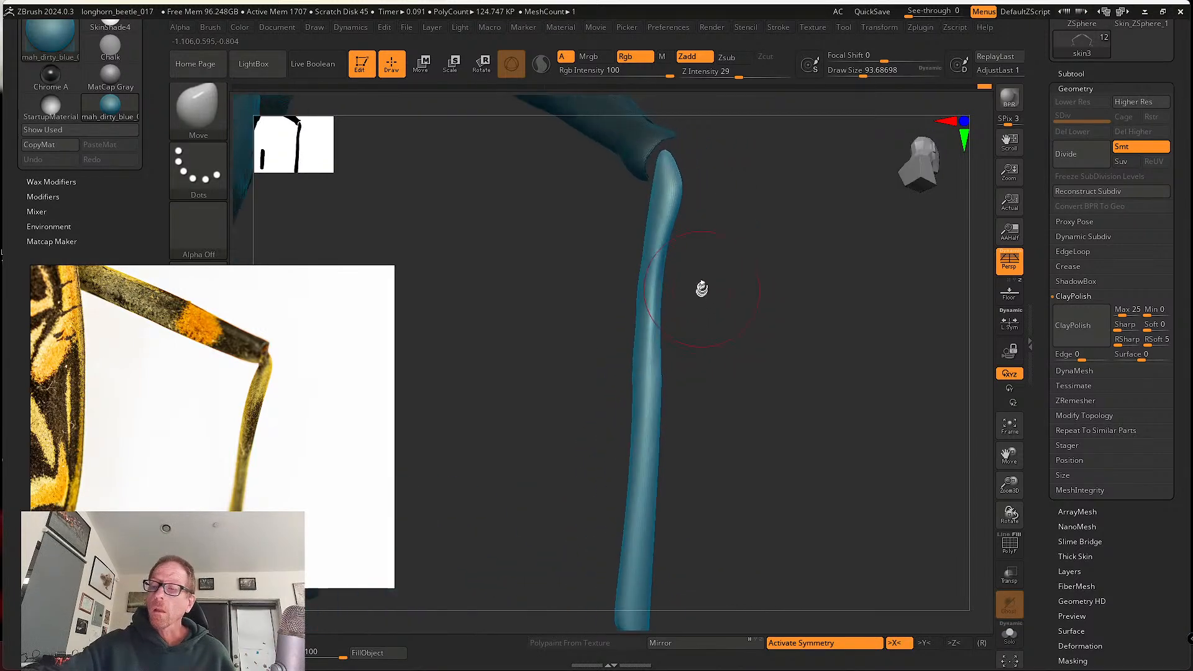
- Even out the lower segment's surface below the knee with the SK_Cloth brush at draw size about 54 and smooth it
left_click(198, 109)
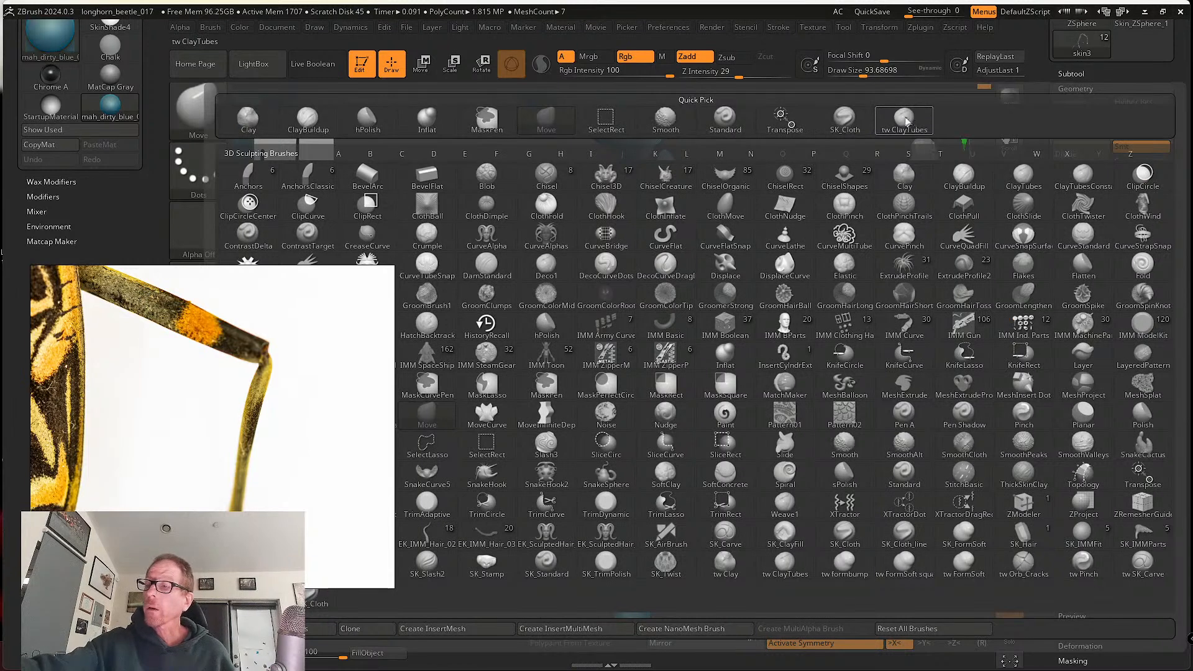
left_click(846, 126)
key("s")
left_click_drag(686, 228, 685, 229)
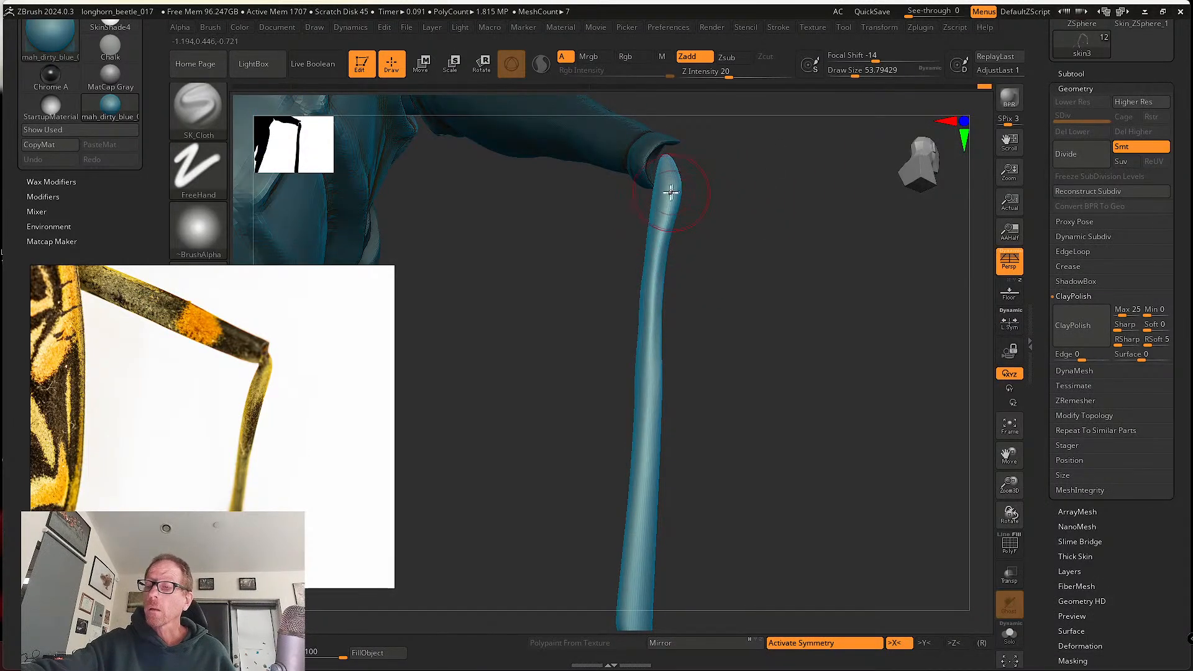
mouse_move(660, 274)
left_mouse_down()
mouse_move(644, 468)
mouse_move(725, 426)
mouse_move(714, 392)
mouse_move(674, 352)
mouse_move(671, 314)
left_mouse_up()
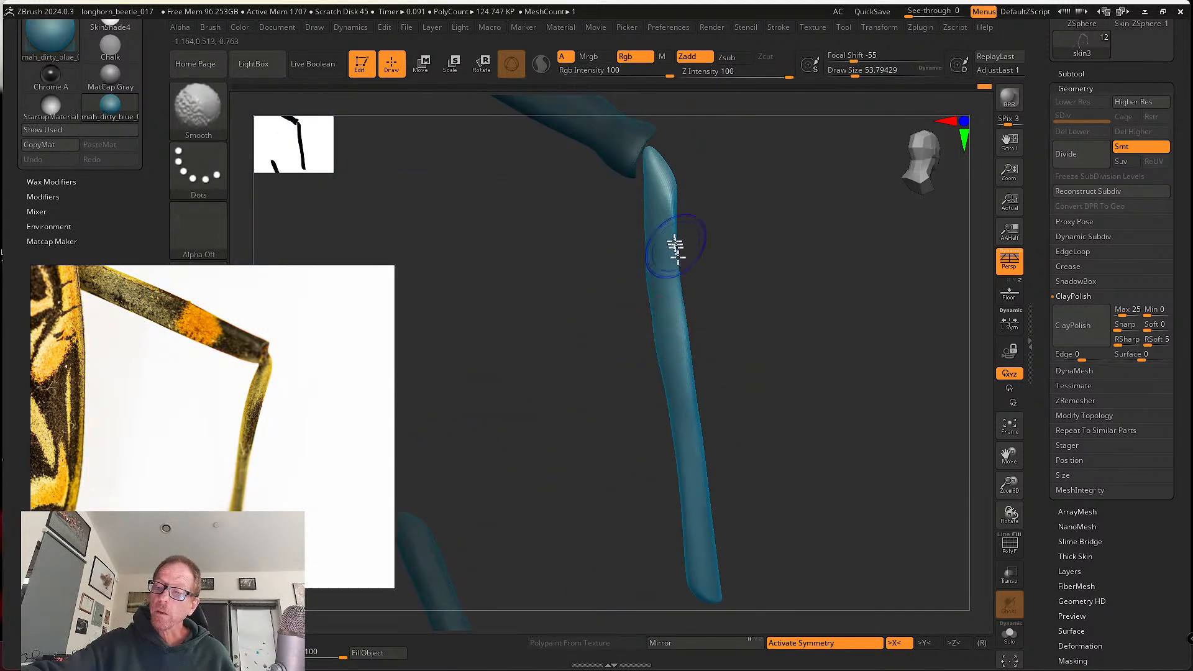
left_click_drag(674, 247, 692, 335, "shift")
mouse_move(727, 398)
left_mouse_down()
mouse_move(674, 279)
mouse_move(711, 280)
left_mouse_up()
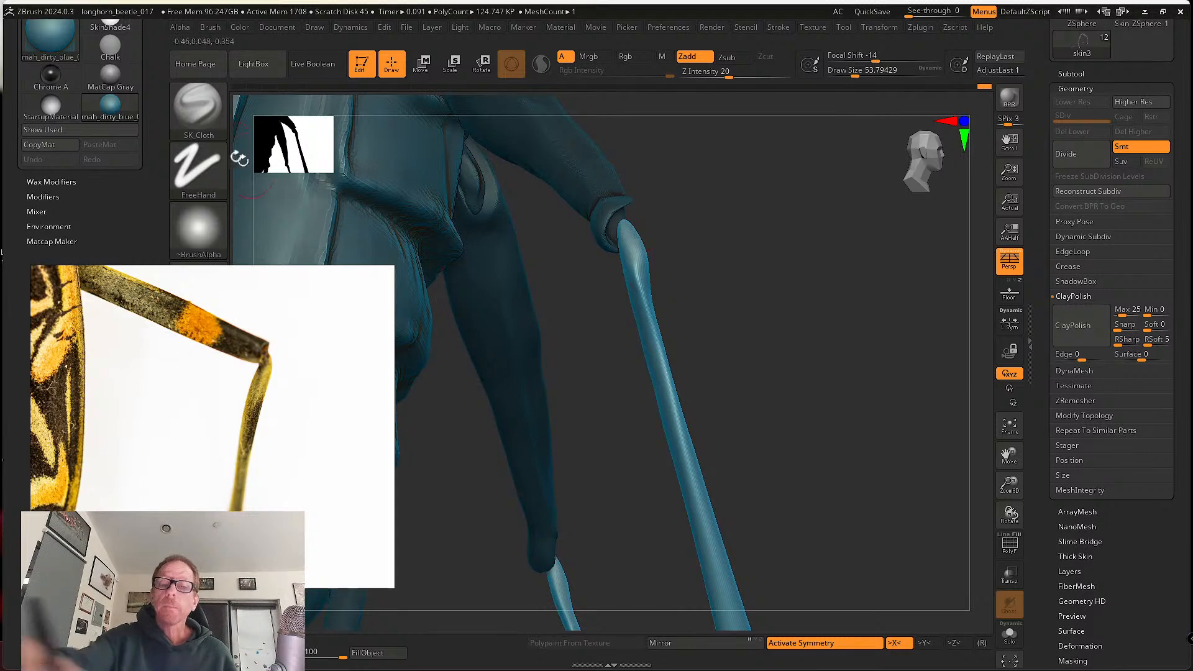
- Build up volume along the lower leg segment from the knee to mid-length with the tw ClayTubes brush at draw size about 54
left_click(206, 118)
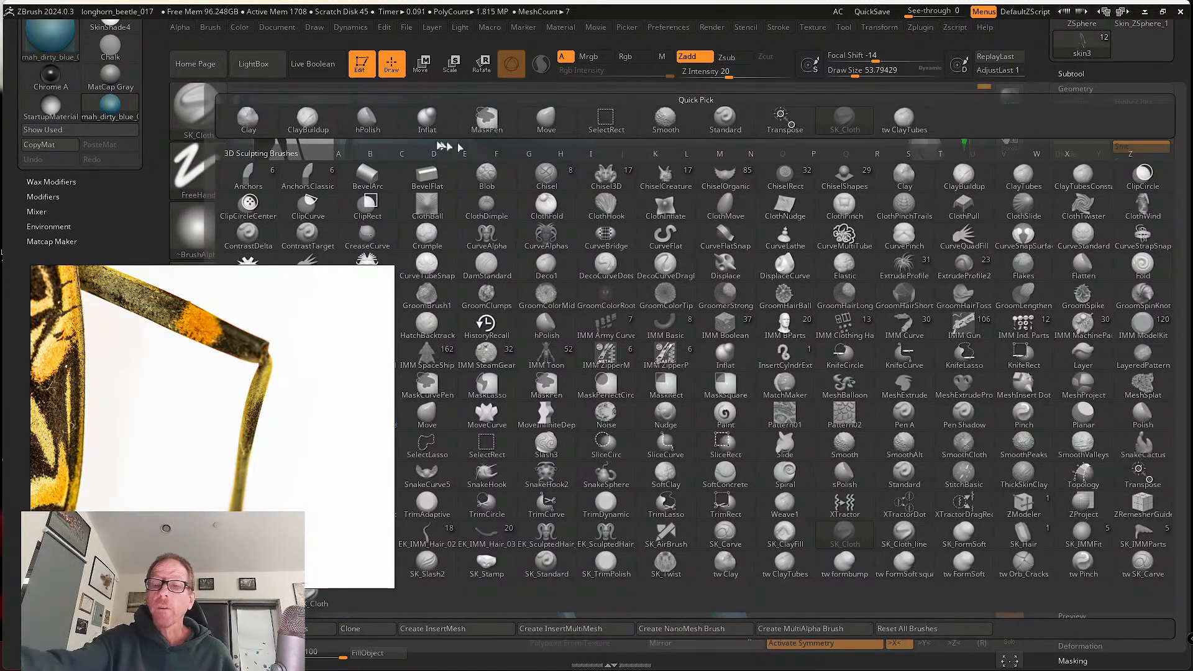
left_click(904, 123)
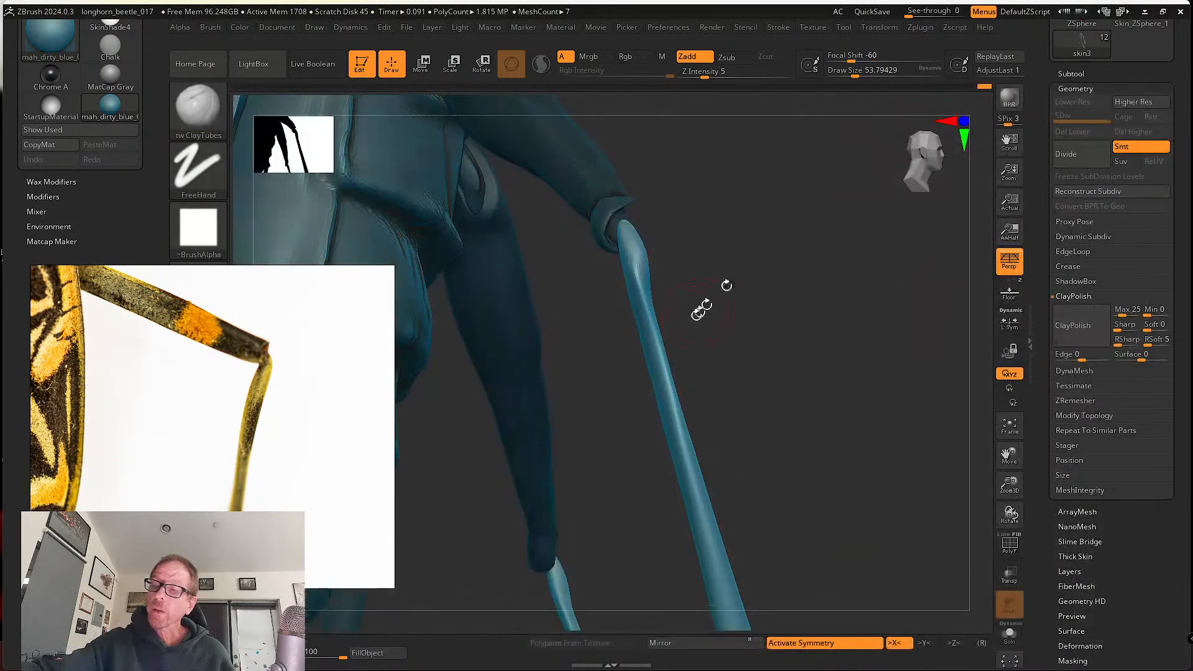
mouse_move(702, 308)
left_mouse_down()
mouse_move(729, 285)
mouse_move(687, 293)
left_mouse_up()
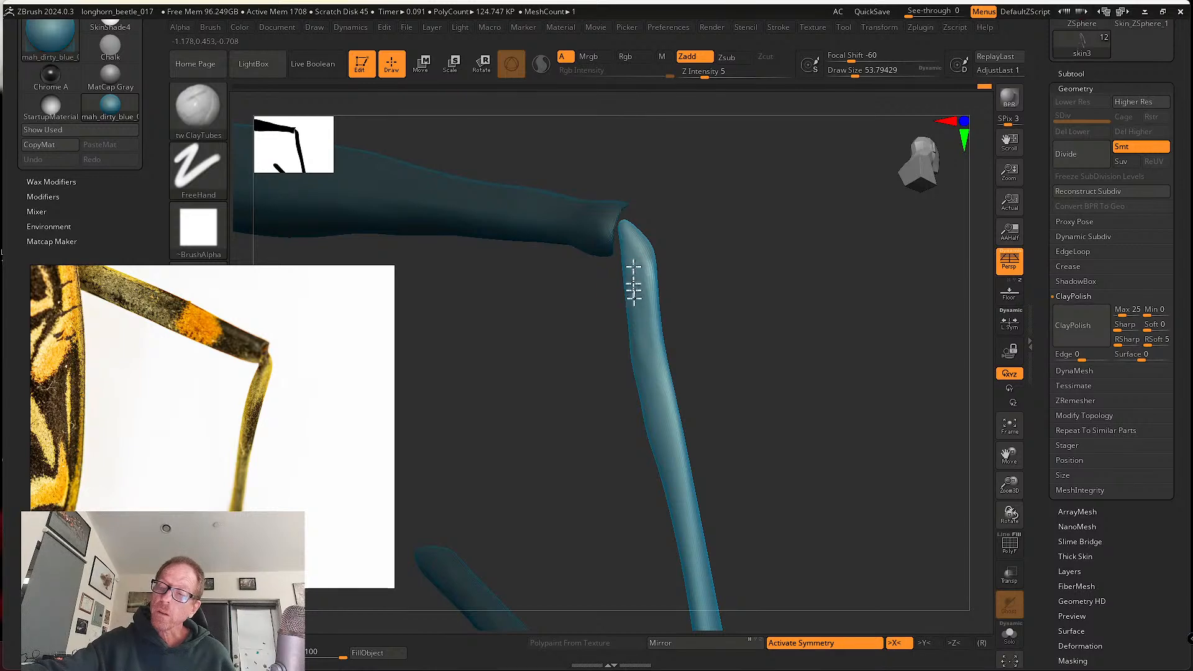
left_click_drag(647, 395, 649, 264)
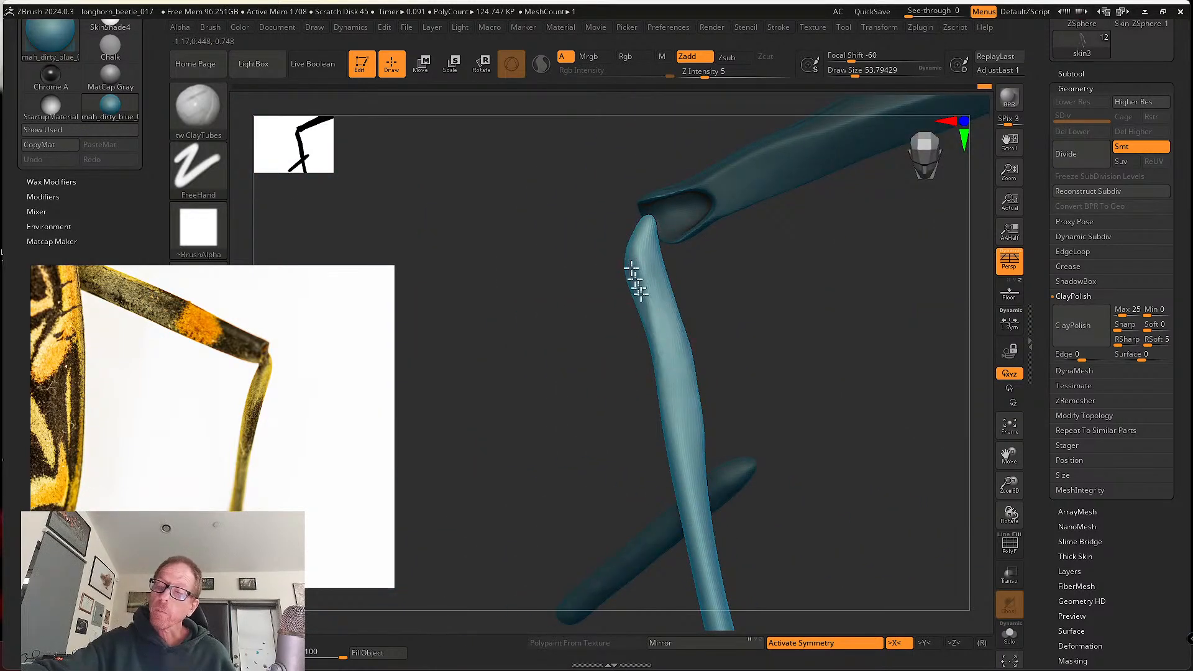
mouse_move(662, 311)
left_mouse_down()
mouse_move(670, 341)
mouse_move(638, 258)
left_mouse_up()
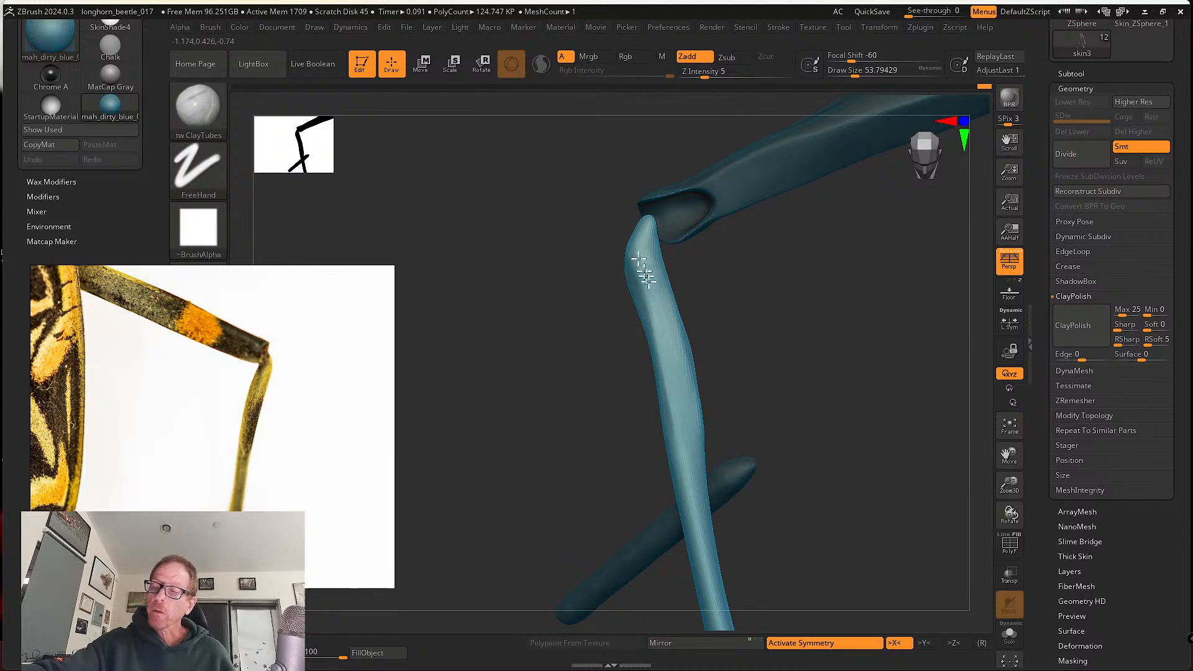
mouse_move(732, 364)
left_mouse_down()
mouse_move(724, 381)
mouse_move(708, 356)
mouse_move(604, 304)
mouse_move(607, 382)
left_mouse_up()
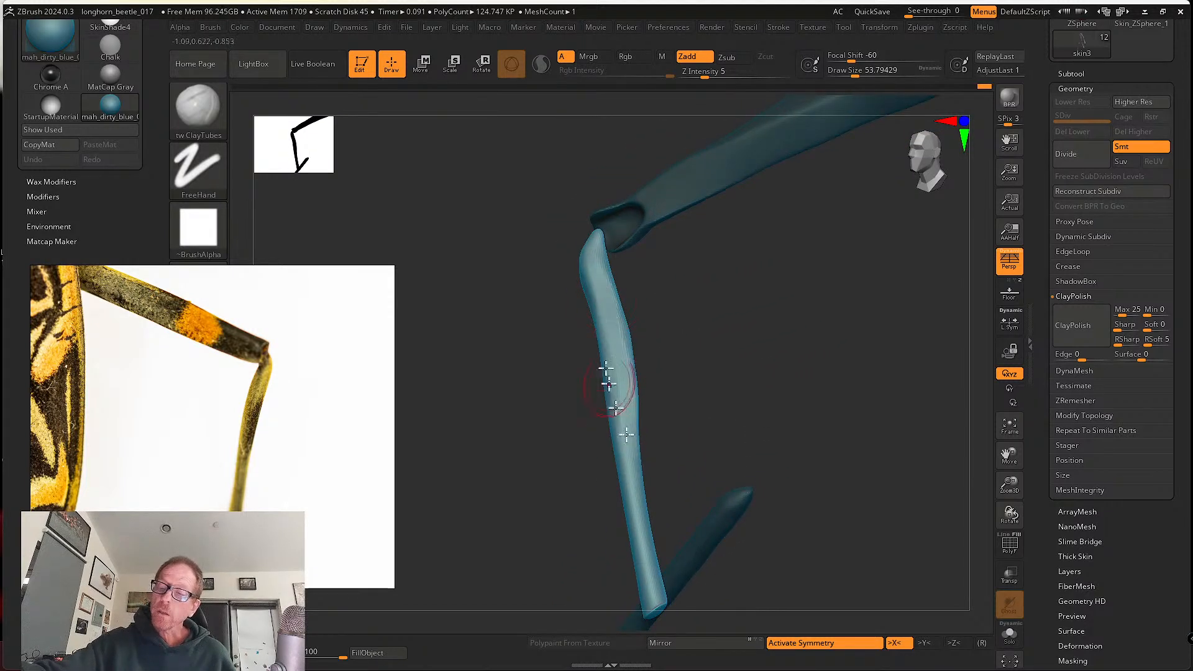
left_click_drag(677, 348, 530, 244)
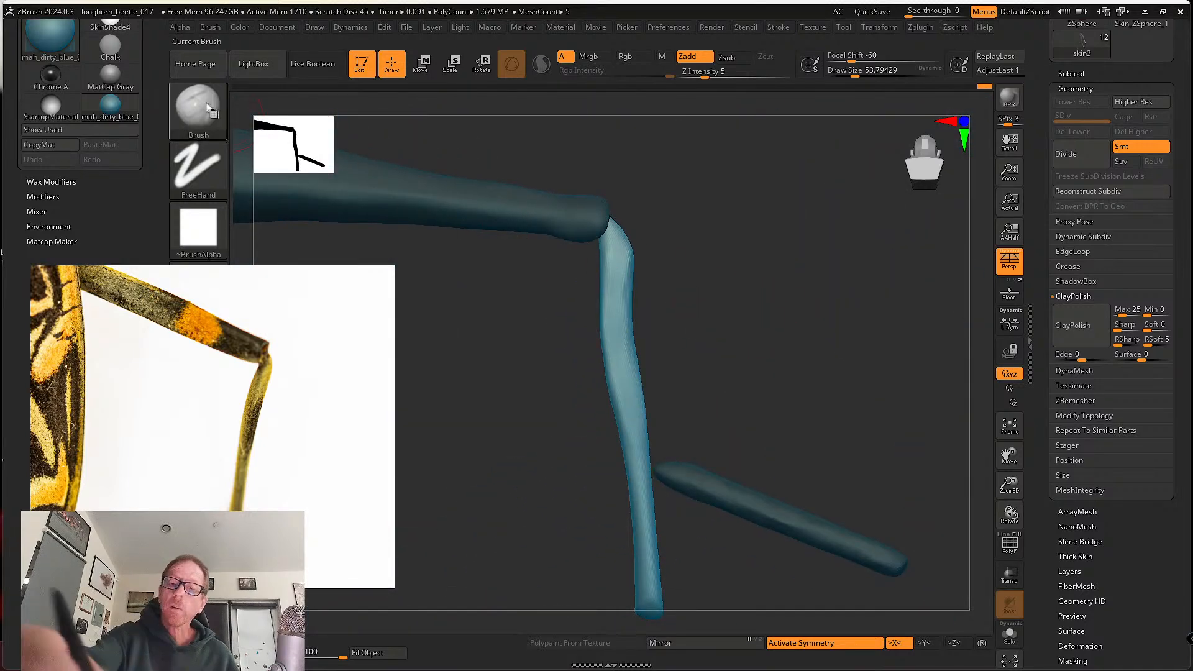
- Reshape the lower segment's side profile with the Move brush at draw size about 104, adjusting the bulge below the knee and smoothing its edge
key("b")
key("m")
key("v")
key("s")
left_click_drag(665, 317, 675, 317)
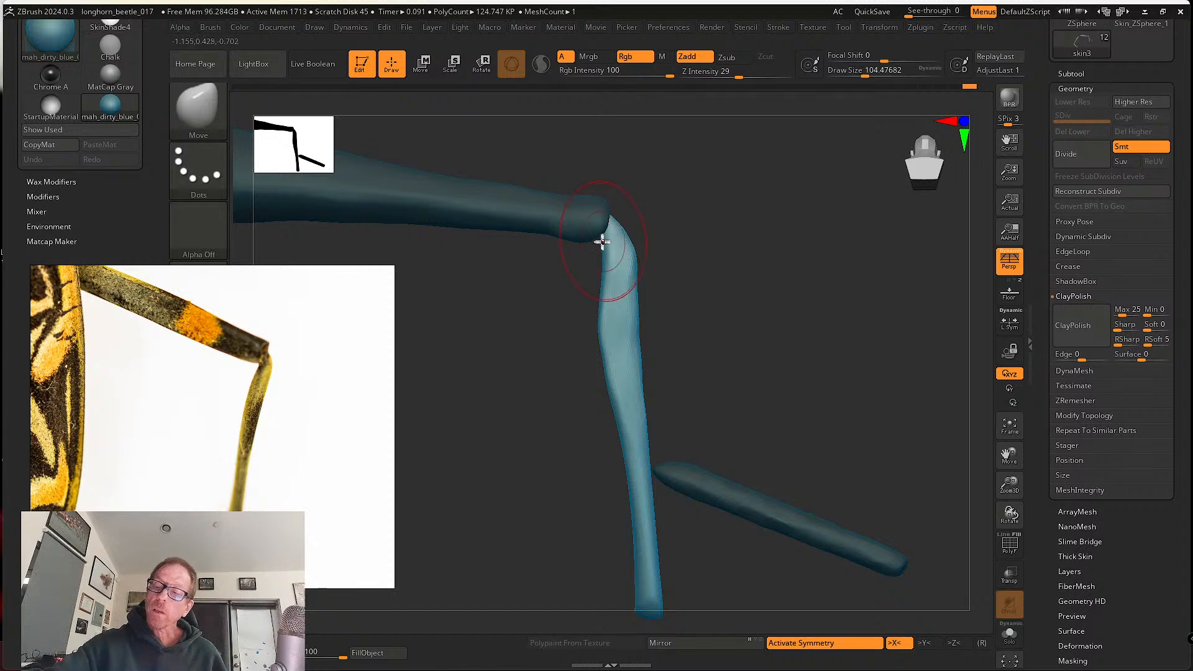
left_click_drag(613, 372, 615, 373)
right_click_drag(635, 397, 620, 311, "alt")
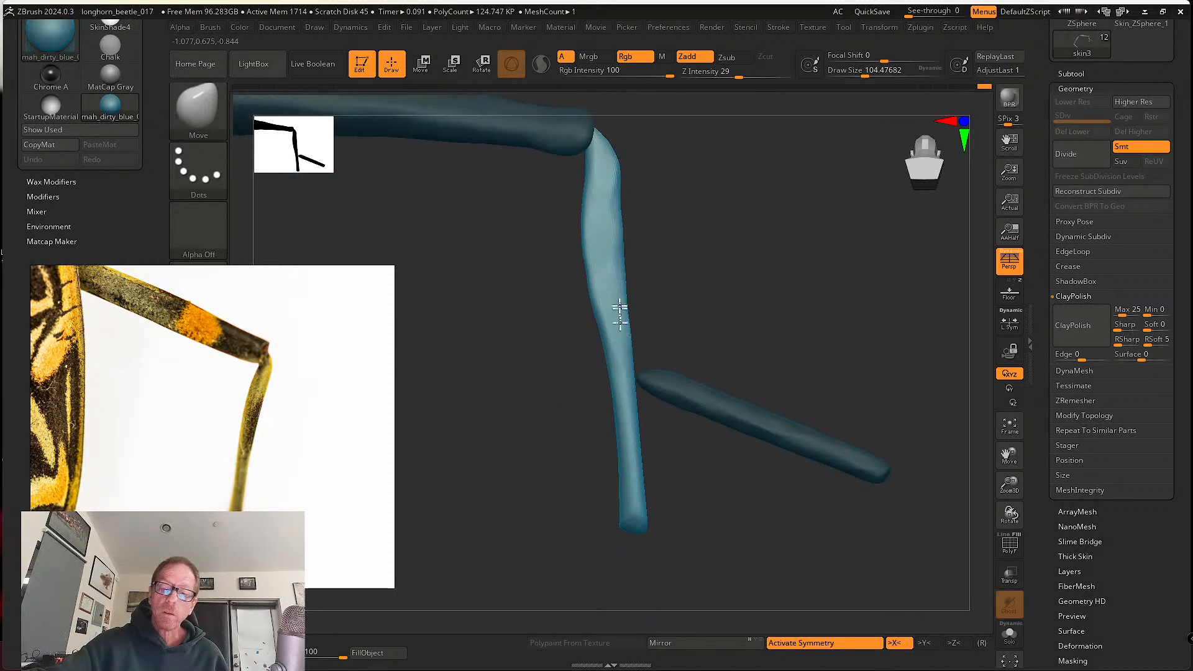
left_click_drag(597, 325, 601, 325)
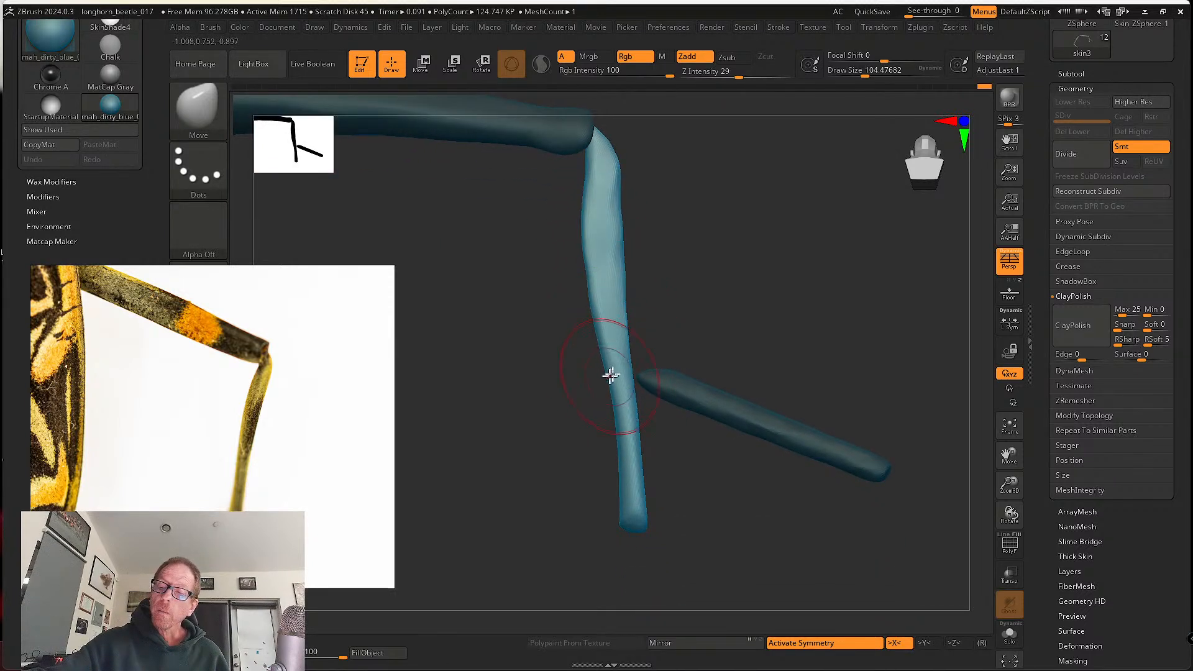
right_click_drag(620, 306, 617, 397, "alt")
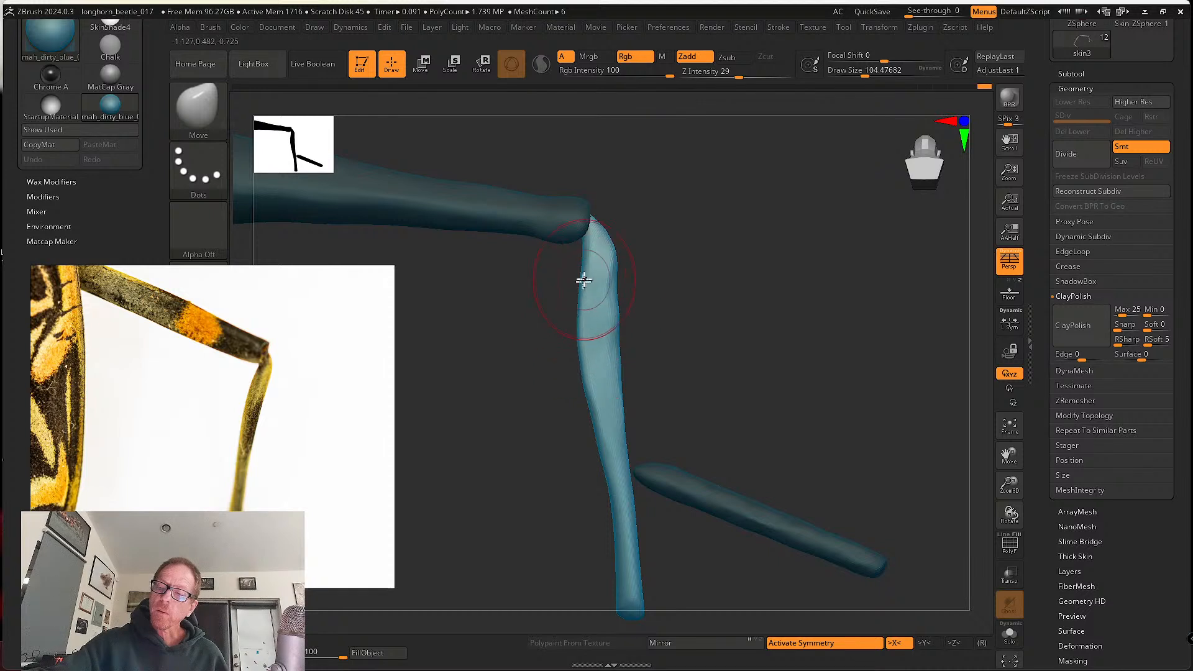
left_click_drag(585, 324, 583, 342, "shift")
right_click_drag(600, 408, 589, 334, "alt")
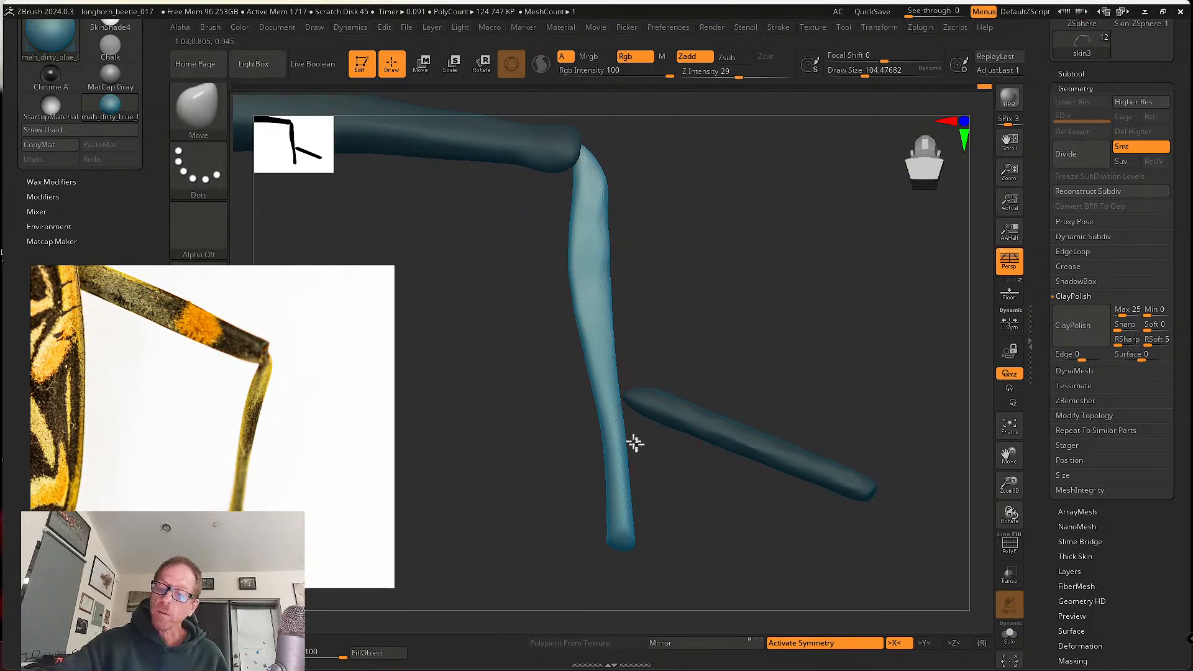
- Flare the tip of the lower leg segment with the Move brush at draw size about 74 and smooth just above it
mouse_move(635, 442)
right_mouse_down("alt")
mouse_move(597, 425)
mouse_move(621, 480)
right_mouse_up("alt")
key("s")
left_click_drag(604, 448, 595, 449)
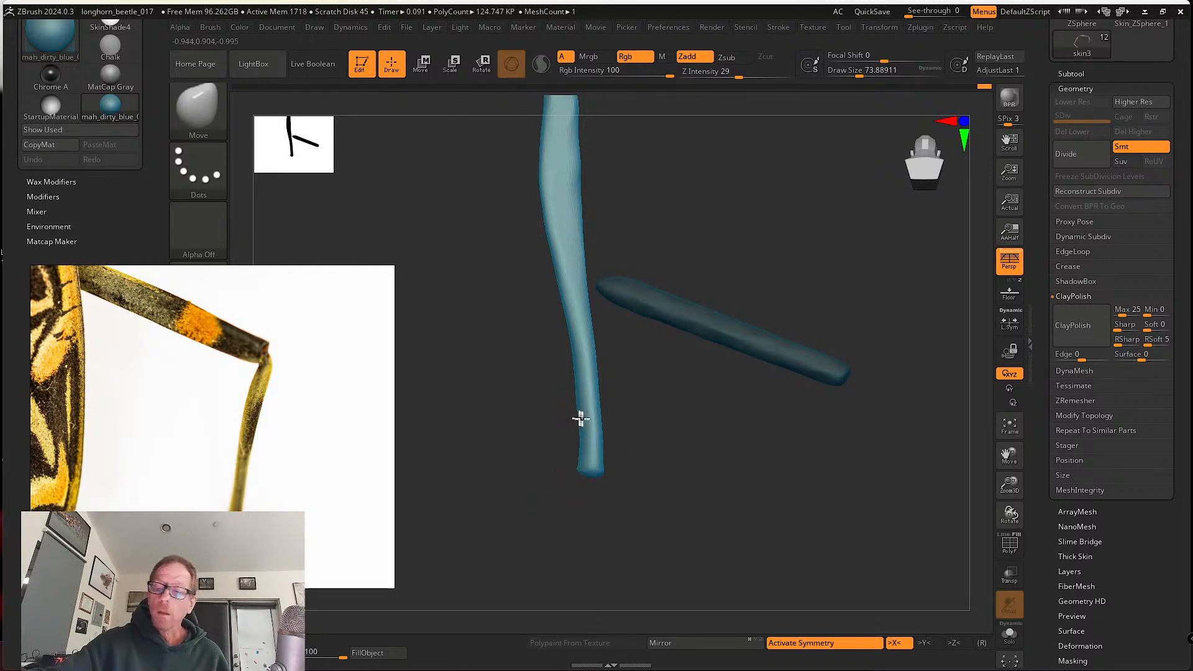
left_click_drag(600, 464, 603, 463)
left_click_drag(599, 438, 596, 423, "shift")
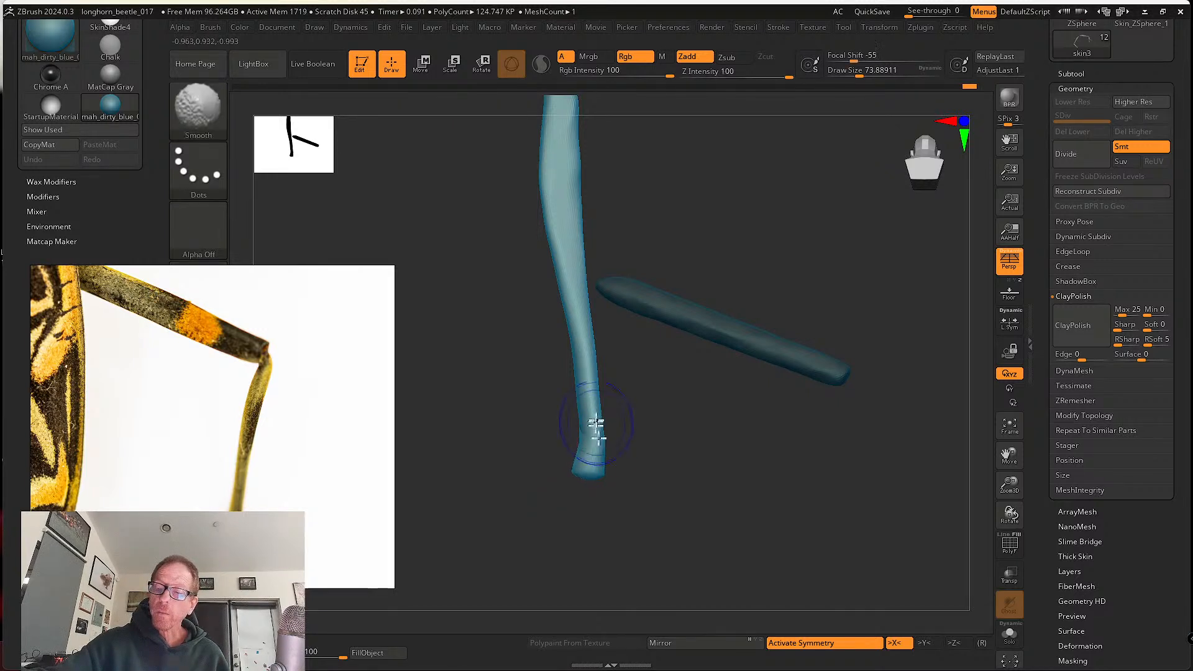
- Refine the flared tip of the lower leg segment with the Move brush at draw size about 74
mouse_move(585, 452)
right_mouse_down()
mouse_move(584, 440)
mouse_move(642, 421)
mouse_move(615, 469)
mouse_move(608, 447)
right_mouse_up()
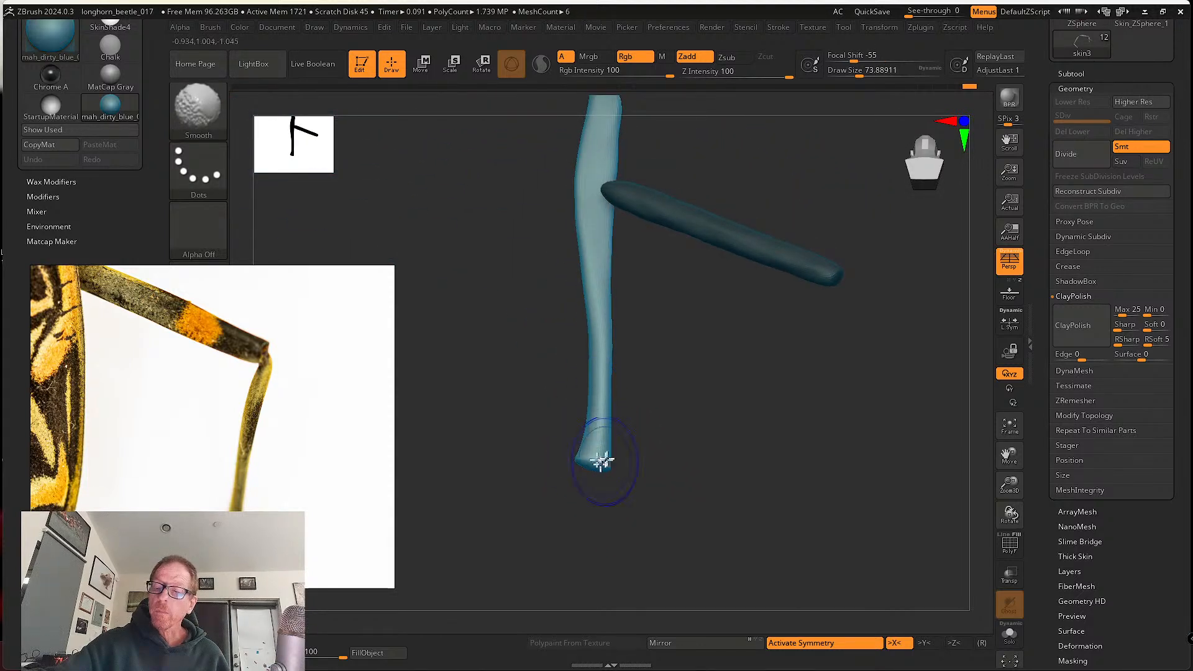
right_click_drag(602, 461, 609, 460)
mouse_move(610, 461)
left_mouse_down()
mouse_move(598, 460)
mouse_move(620, 425)
left_mouse_up()
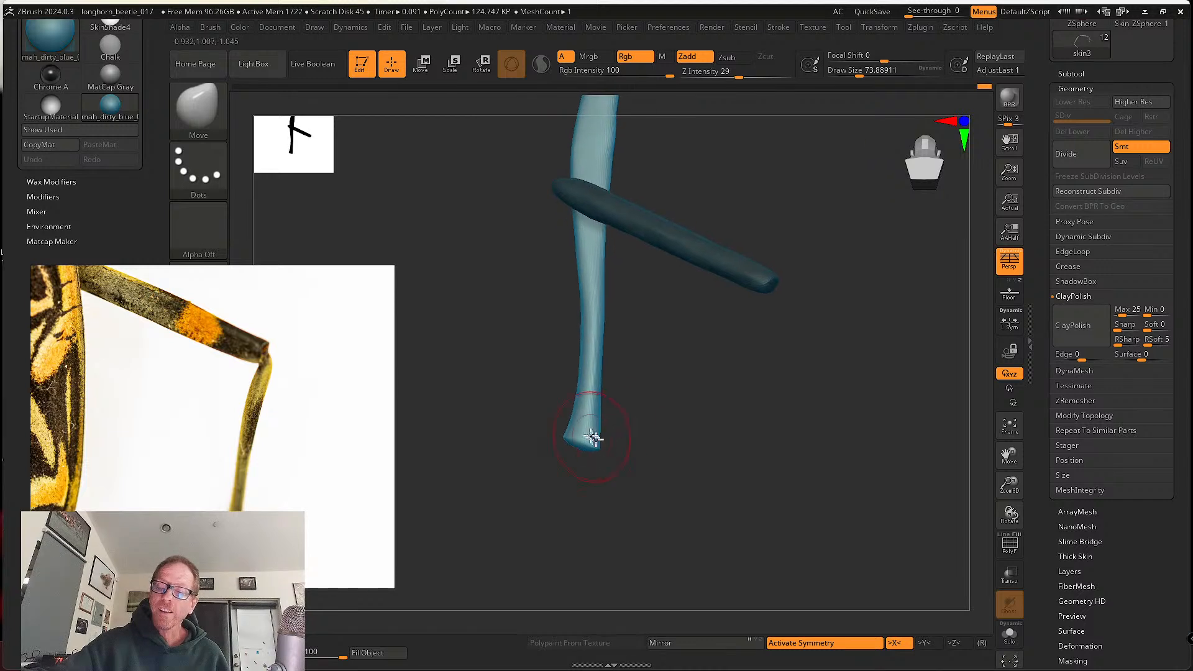
right_click_drag(582, 446, 627, 466)
right_click_drag(561, 426, 610, 365)
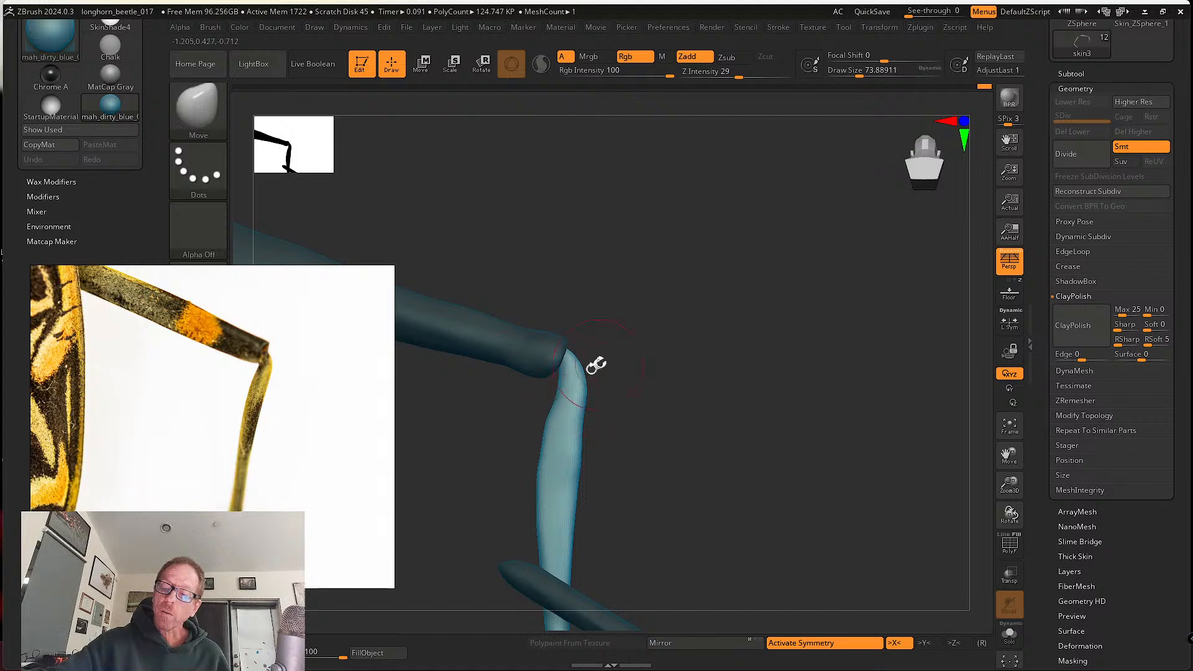
- Slim and reshape the lower segment's bend just below the knee with the Move brush at draw size about 74, smoothing its edges
left_click_drag(595, 365, 572, 418)
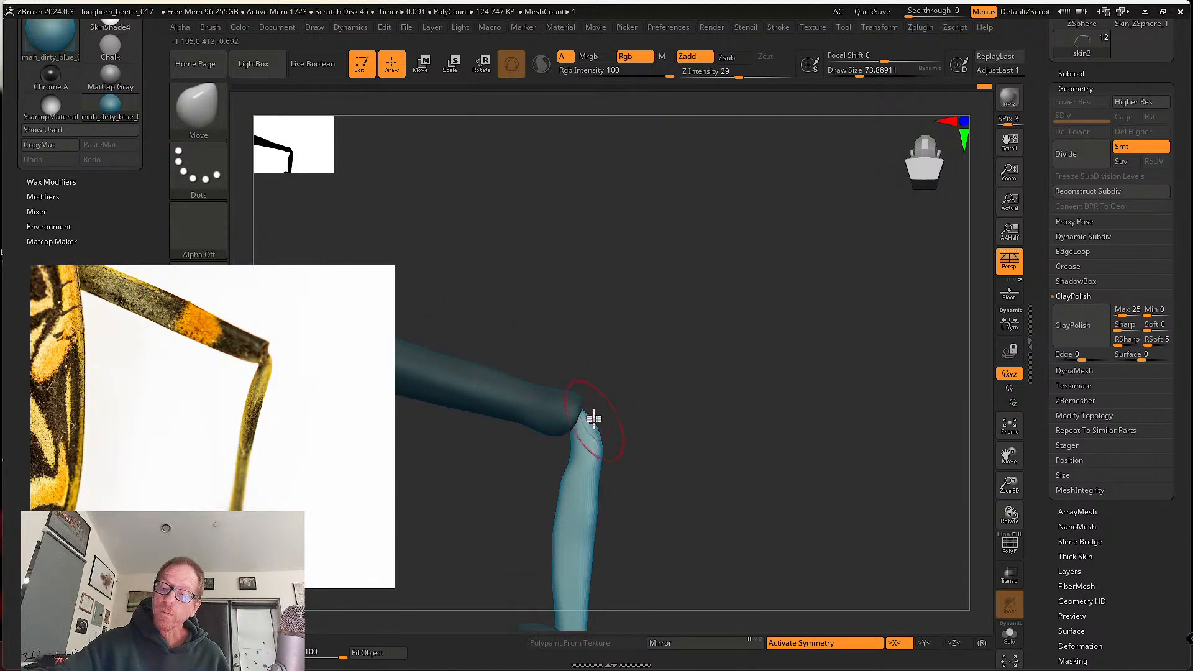
mouse_move(582, 478)
left_mouse_down("shift")
mouse_move(560, 498)
mouse_move(567, 528)
left_mouse_up("shift")
left_click_drag(631, 504, 605, 404, "alt")
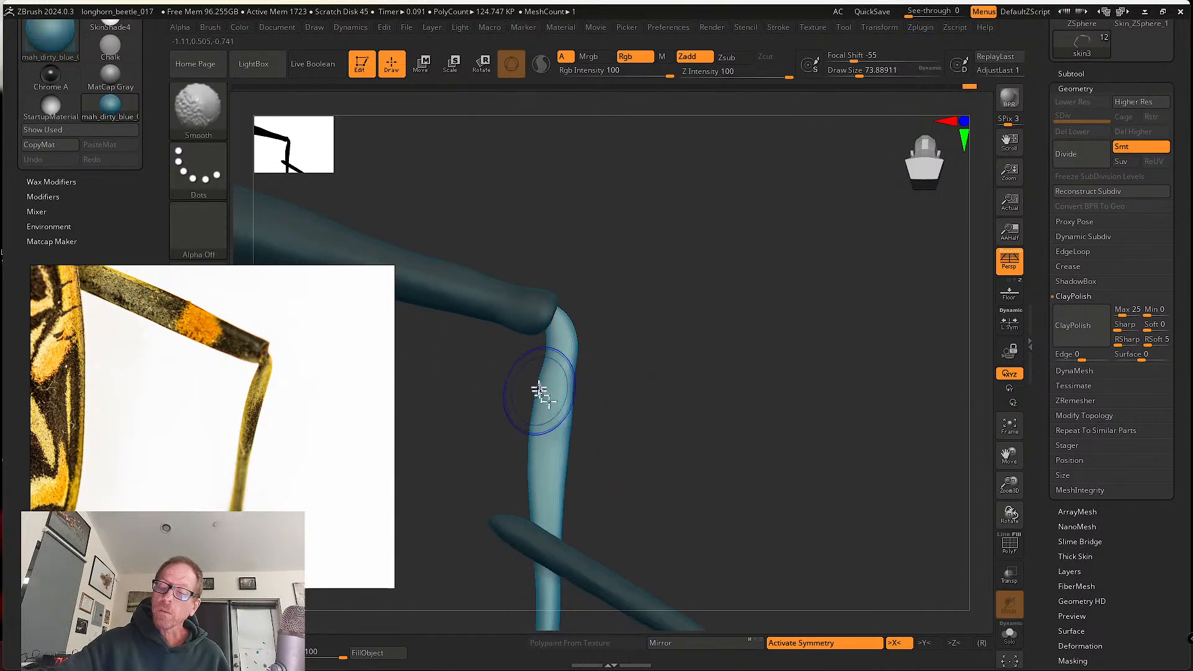
mouse_move(536, 413)
left_mouse_down("shift")
mouse_move(539, 392)
mouse_move(581, 390)
mouse_move(565, 428)
left_mouse_up("shift")
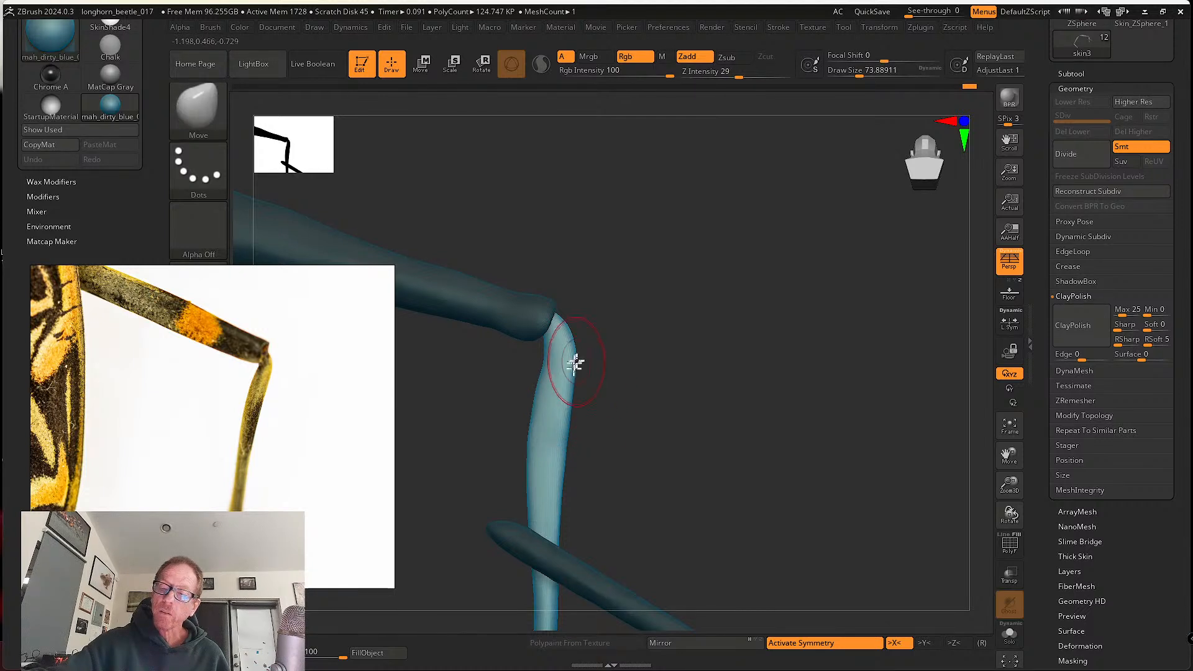
left_click_drag(568, 333, 548, 317, "shift")
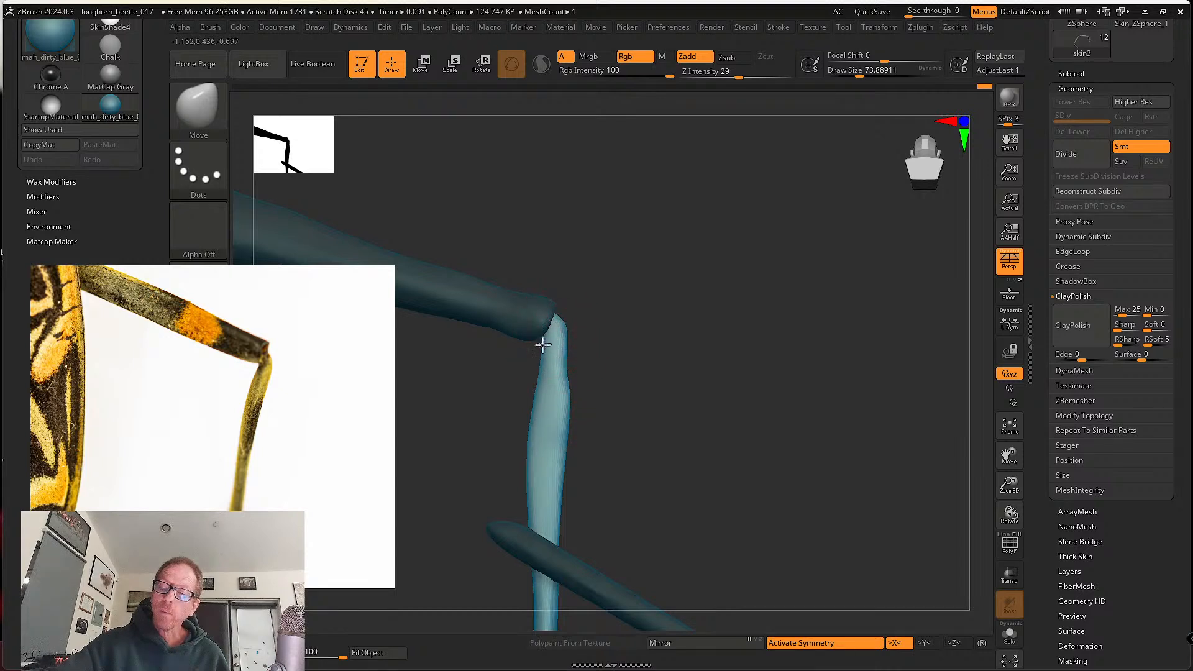
mouse_move(568, 384)
left_mouse_down("shift")
mouse_move(561, 353)
mouse_move(560, 371)
left_mouse_up("shift")
left_click_drag(554, 319, 555, 325, "shift")
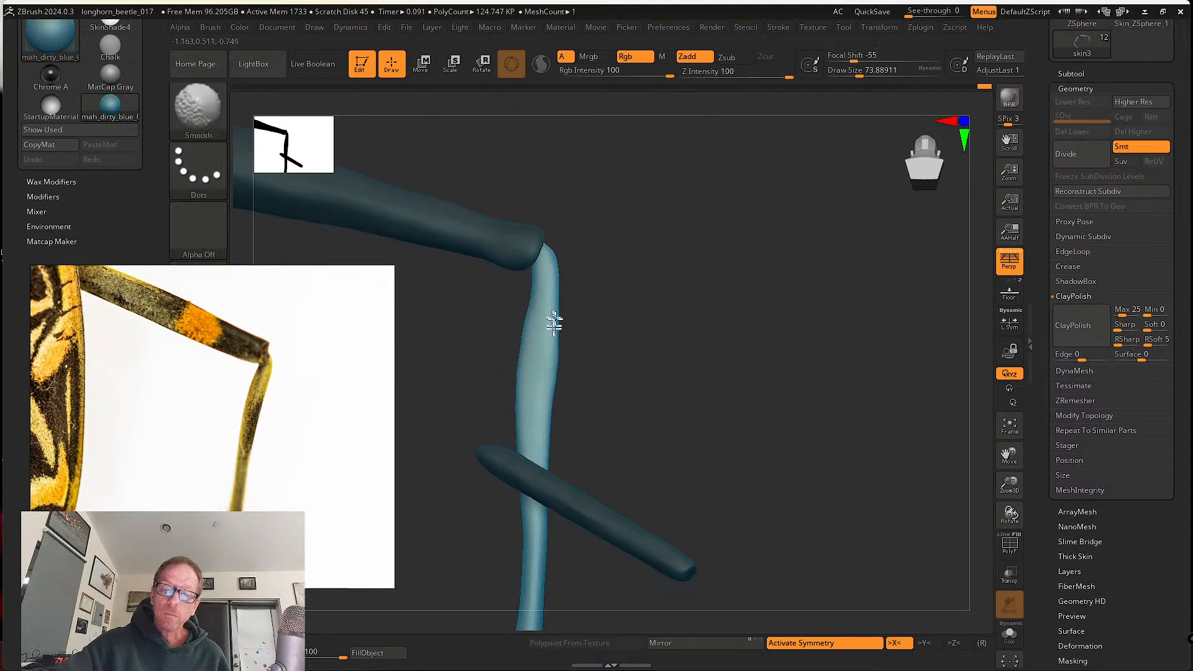
- Smooth the lower segment's mid-length and adjust its outline down to the flared end with the Move brush
left_click_drag(557, 472, 558, 476, "shift")
mouse_move(561, 408)
left_mouse_down("alt")
mouse_move(557, 370)
mouse_move(555, 435)
left_mouse_up("alt")
left_click_drag(605, 400, 617, 324, "alt")
mouse_move(581, 446)
left_mouse_down()
mouse_move(576, 468)
mouse_move(591, 462)
left_mouse_up()
left_click_drag(531, 508, 550, 507)
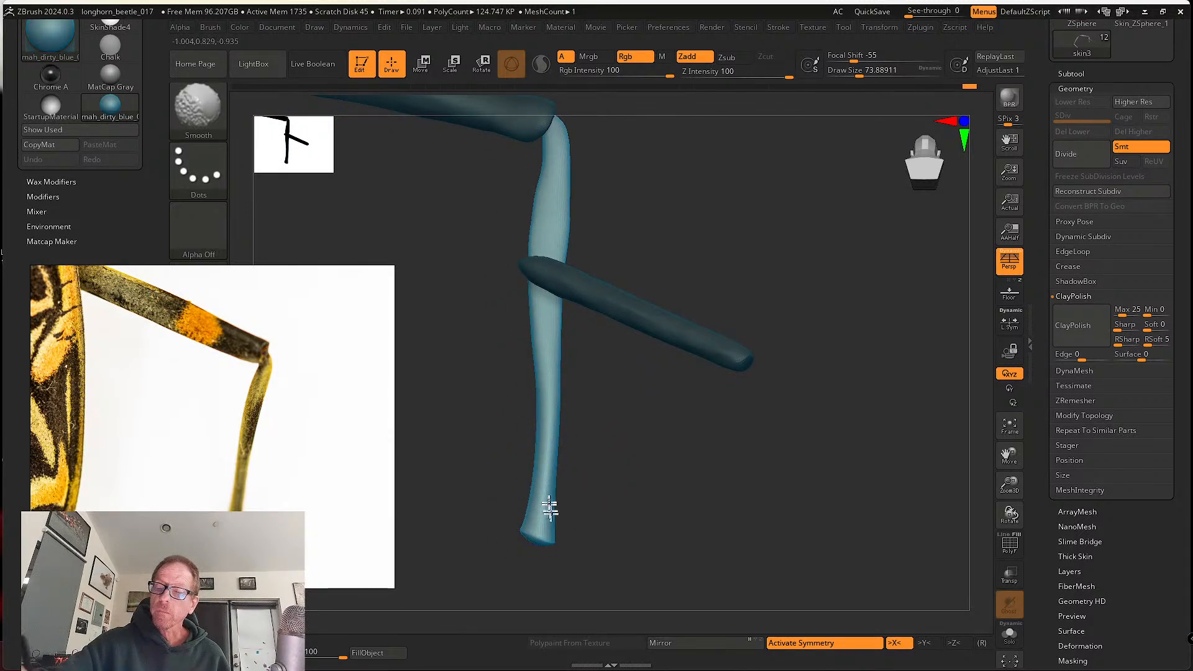
- Adjust the lower segment's end with the Move brush at draw size about 112 and smooth the shaft above it
key("s")
left_click_drag(557, 439, 575, 407)
key("s")
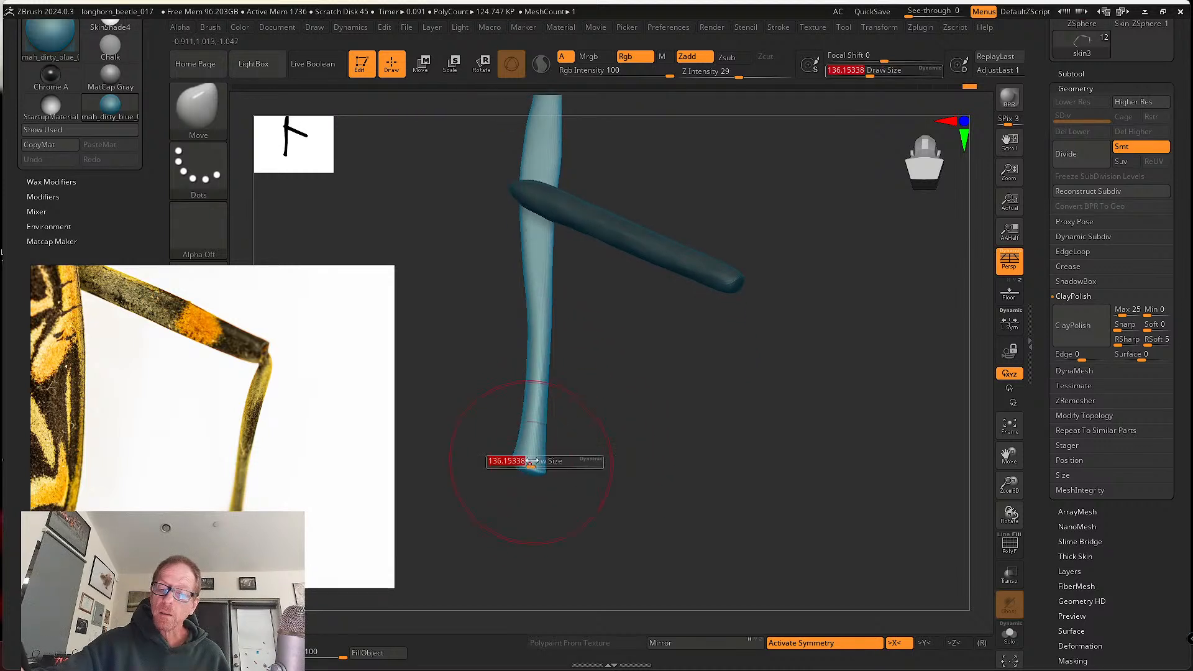
left_click_drag(531, 461, 520, 470)
mouse_move(622, 447)
left_mouse_down()
mouse_move(540, 451)
mouse_move(575, 482)
mouse_move(597, 483)
left_mouse_up()
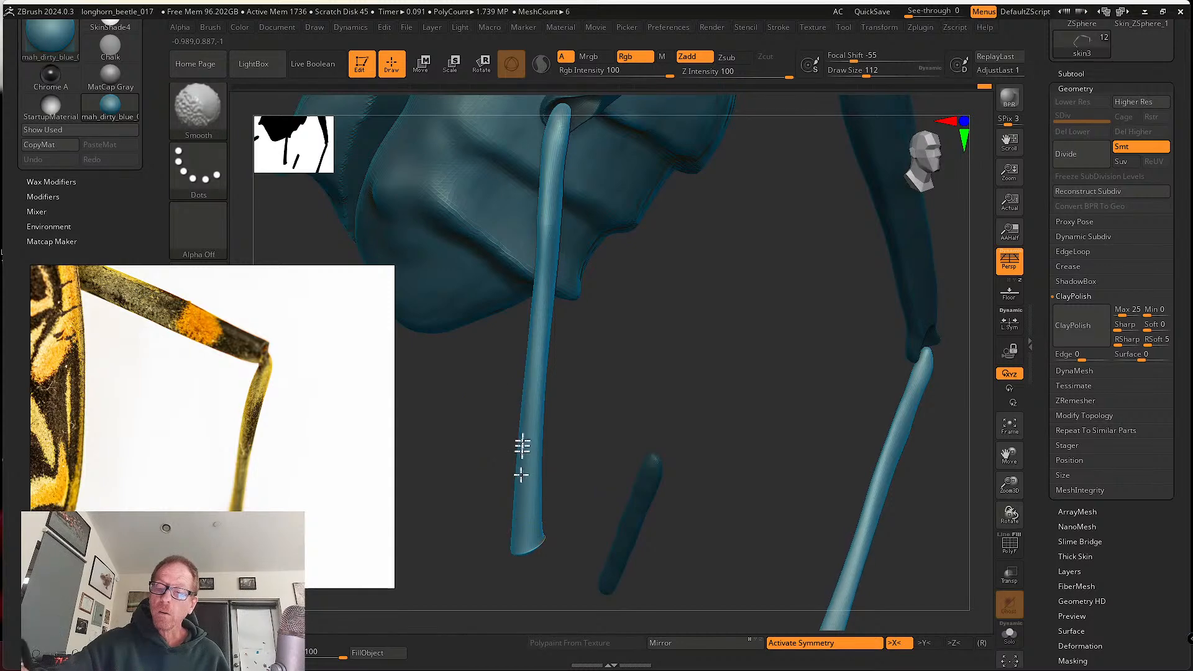
left_click_drag(522, 446, 527, 417, "shift")
mouse_move(576, 385)
left_mouse_down("alt")
mouse_move(572, 472)
mouse_move(548, 448)
left_mouse_up("alt")
left_click_drag(506, 393, 496, 427, "shift")
- Reshape the lower segment's curve between the knee and the tip with the Move brush at draw size 112
left_click_drag(550, 395, 581, 482, "ctrl")
mouse_move(553, 443)
left_mouse_down("alt")
mouse_move(557, 410)
mouse_move(538, 403)
mouse_move(523, 435)
mouse_move(592, 401)
mouse_move(671, 435)
left_mouse_up("alt")
mouse_move(628, 410)
left_mouse_down("alt")
mouse_move(748, 386)
mouse_move(693, 356)
left_mouse_up("alt")
mouse_move(668, 286)
left_mouse_down("shift")
mouse_move(633, 370)
mouse_move(684, 301)
mouse_move(663, 333)
mouse_move(649, 307)
mouse_move(586, 418)
left_mouse_up("shift")
left_click_drag(640, 391, 653, 346)
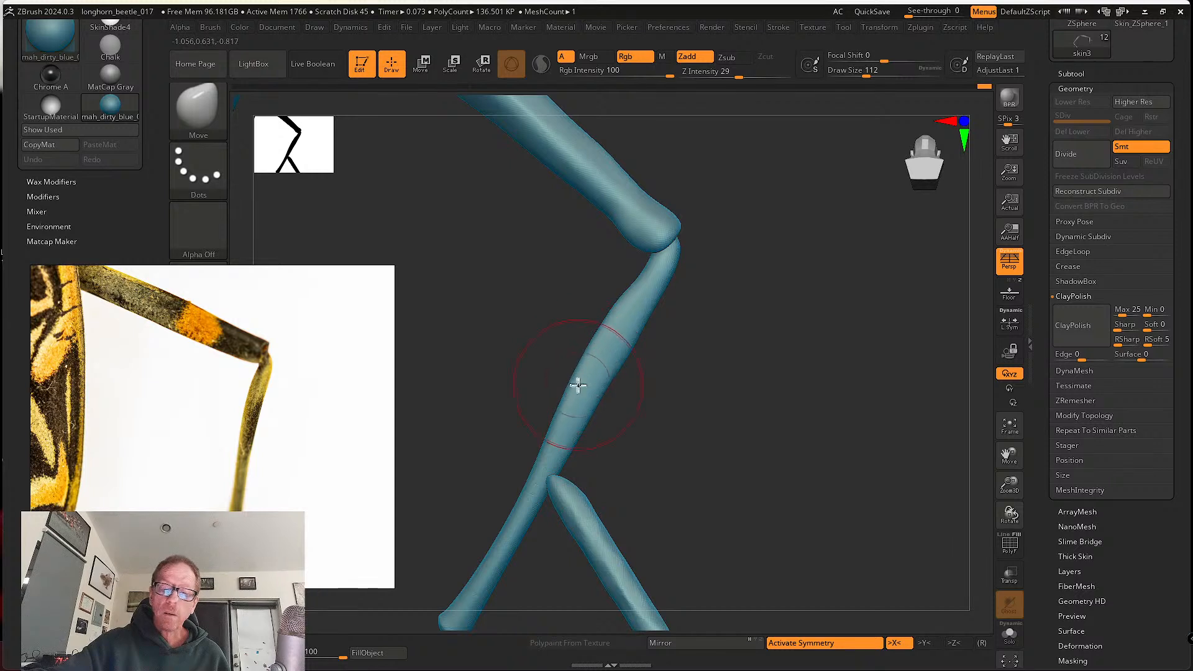
left_click_drag(620, 411, 667, 289, "alt")
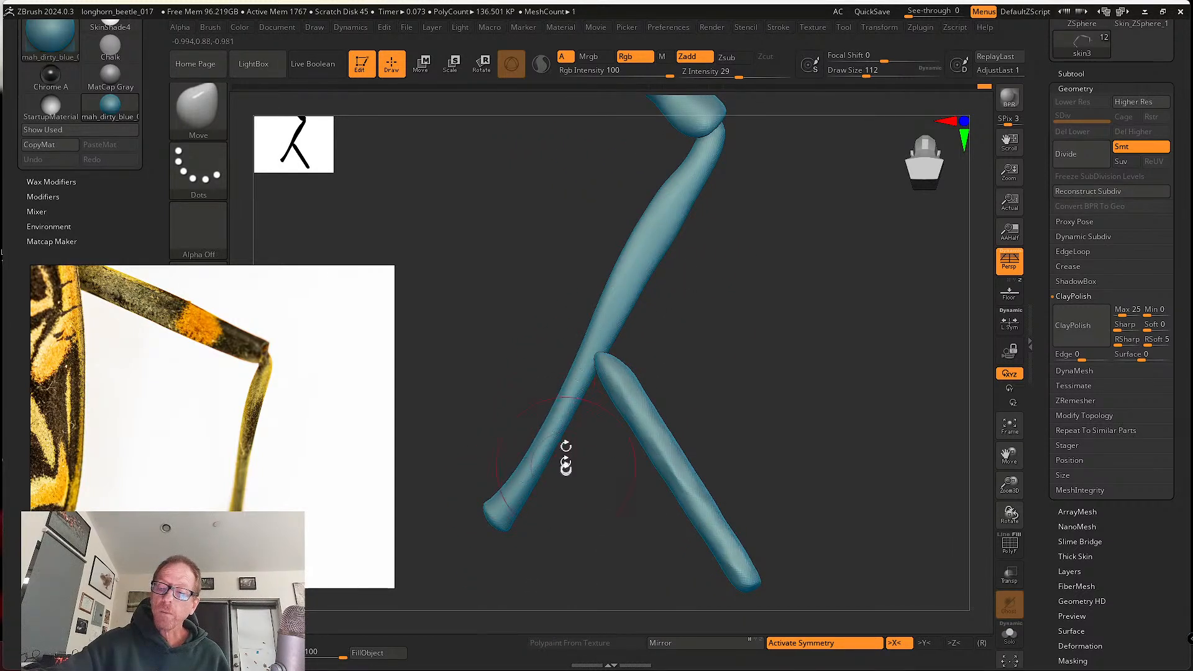
left_click_drag(546, 490, 574, 458, "alt")
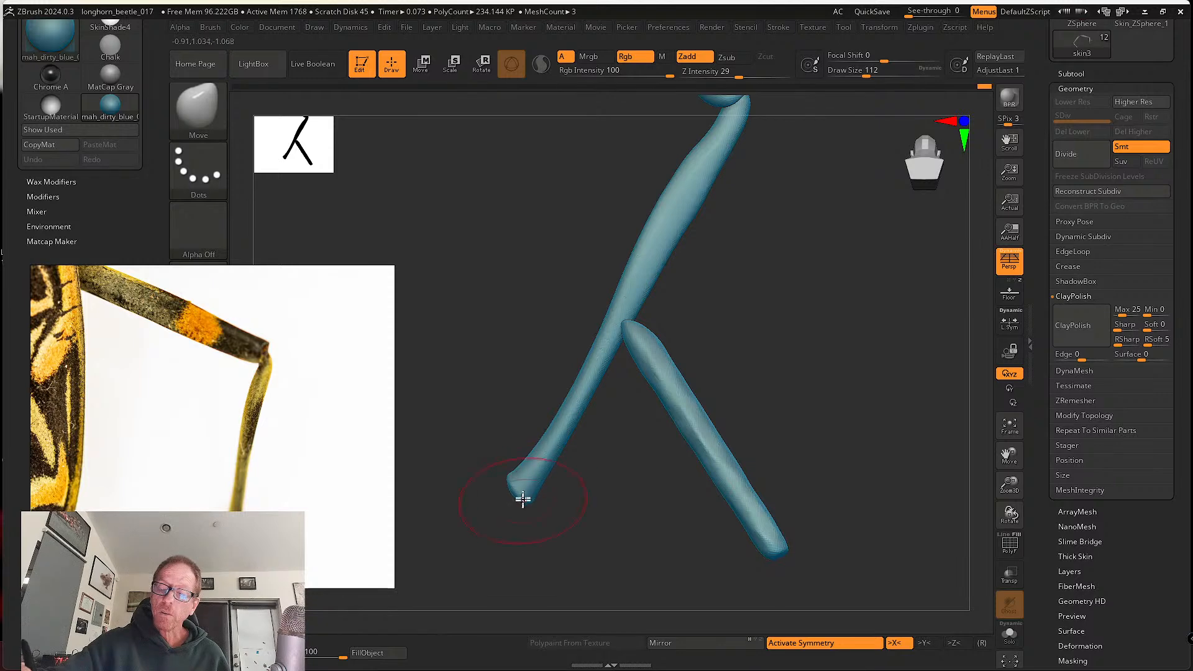
- Push in the lower segment's tip with the Move brush at draw size about 54 and smooth the end
key("s")
mouse_move(522, 499)
left_mouse_down()
mouse_move(576, 490)
mouse_move(549, 475)
mouse_move(551, 486)
left_mouse_up()
key("s")
mouse_move(553, 474)
left_mouse_down()
mouse_move(569, 479)
mouse_move(521, 495)
mouse_move(591, 482)
mouse_move(522, 482)
mouse_move(551, 429)
mouse_move(524, 475)
left_mouse_up()
right_click_drag(527, 474, 517, 459)
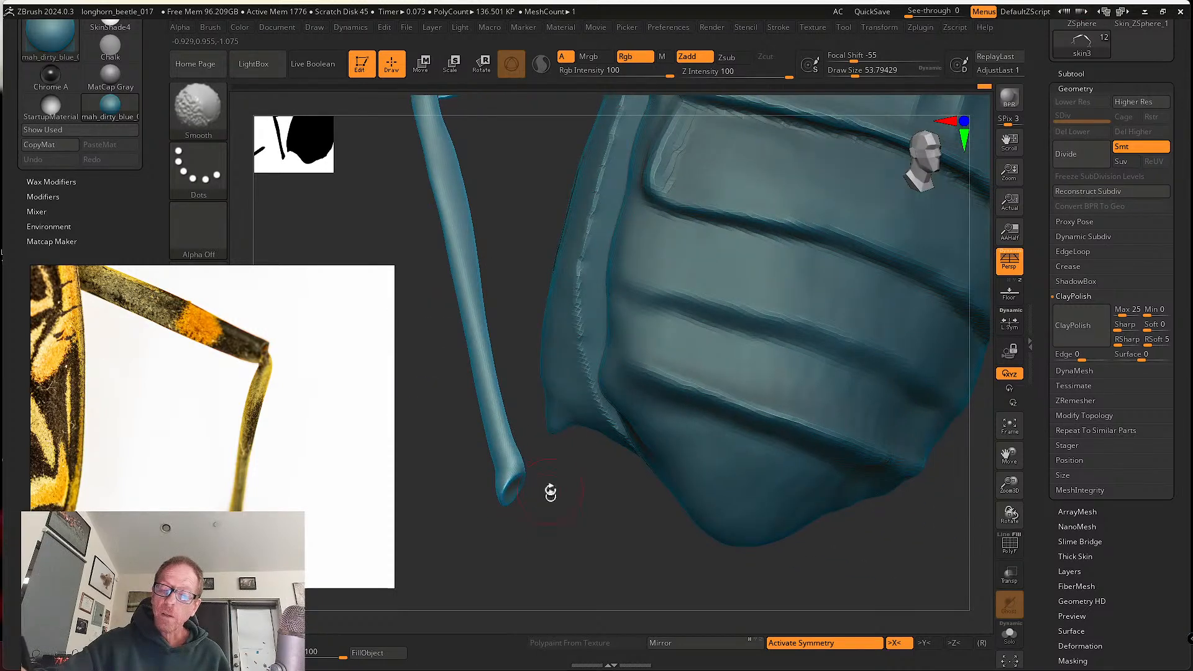
mouse_move(550, 491)
left_mouse_down("shift")
mouse_move(538, 474)
mouse_move(551, 490)
mouse_move(520, 489)
left_mouse_up("shift")
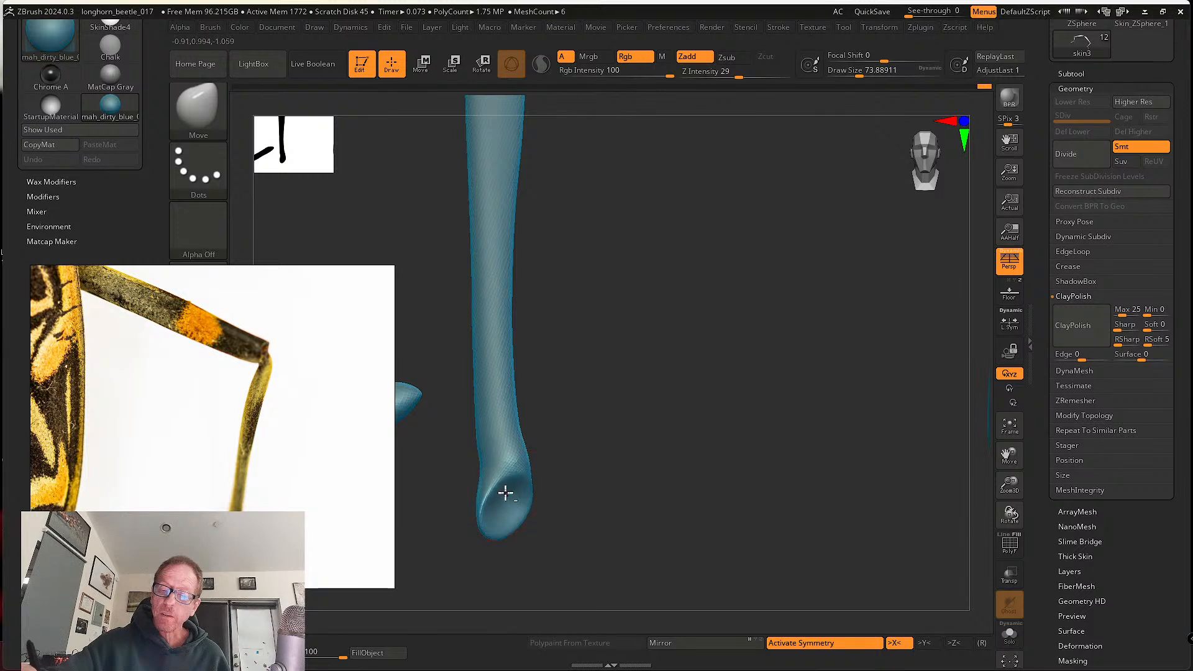
- Fill out the hollow at the lower segment's end with the Move brush at draw size about 74 and smooth it
mouse_move(504, 499)
right_mouse_down()
mouse_move(547, 492)
mouse_move(524, 509)
mouse_move(572, 448)
mouse_move(549, 479)
mouse_move(528, 455)
mouse_move(562, 469)
right_mouse_up()
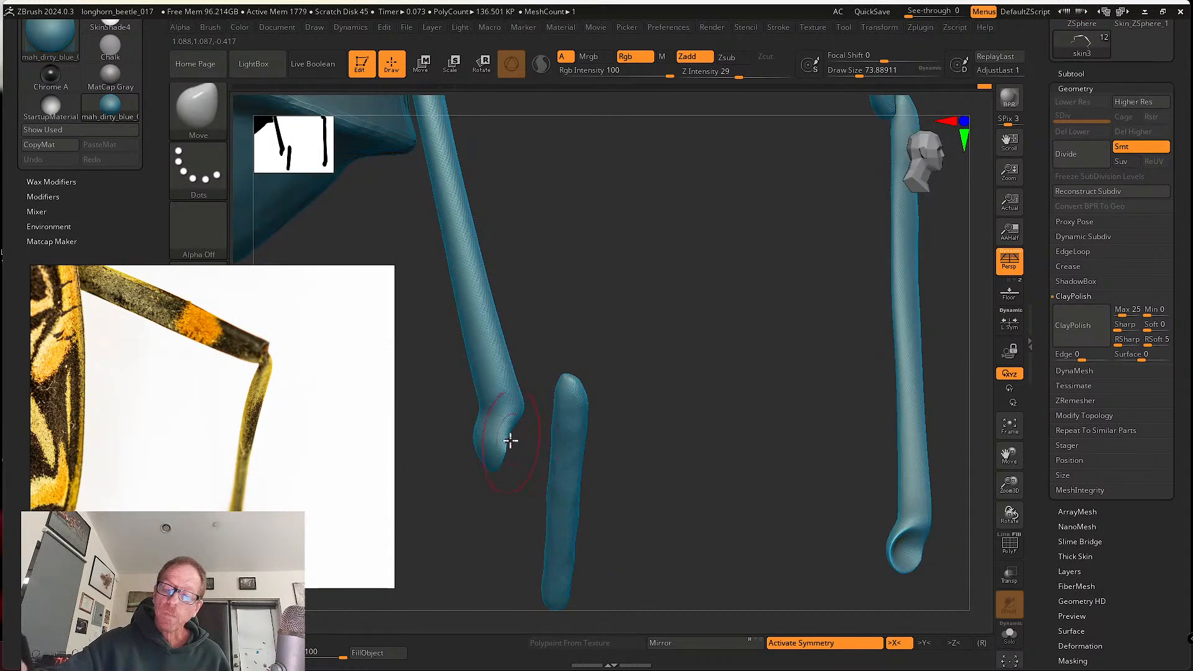
key("ctrl")
left_click_drag(502, 452, 496, 455, "shift")
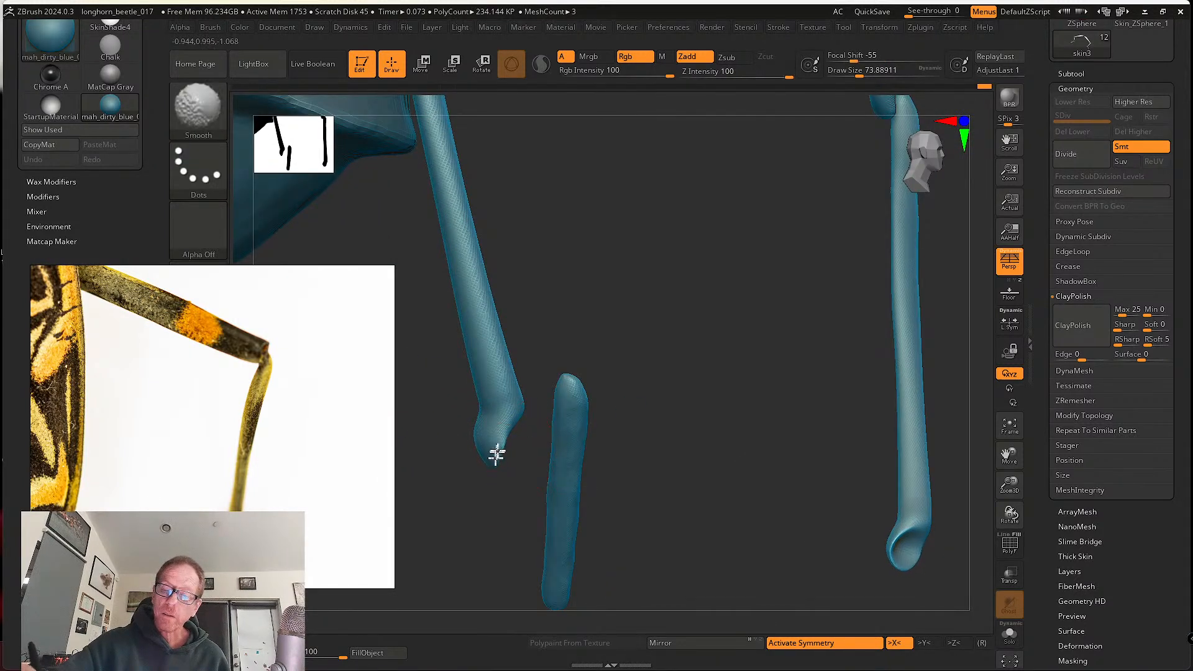
left_click_drag(518, 414, 484, 393)
left_click_drag(489, 449, 511, 442, "shift")
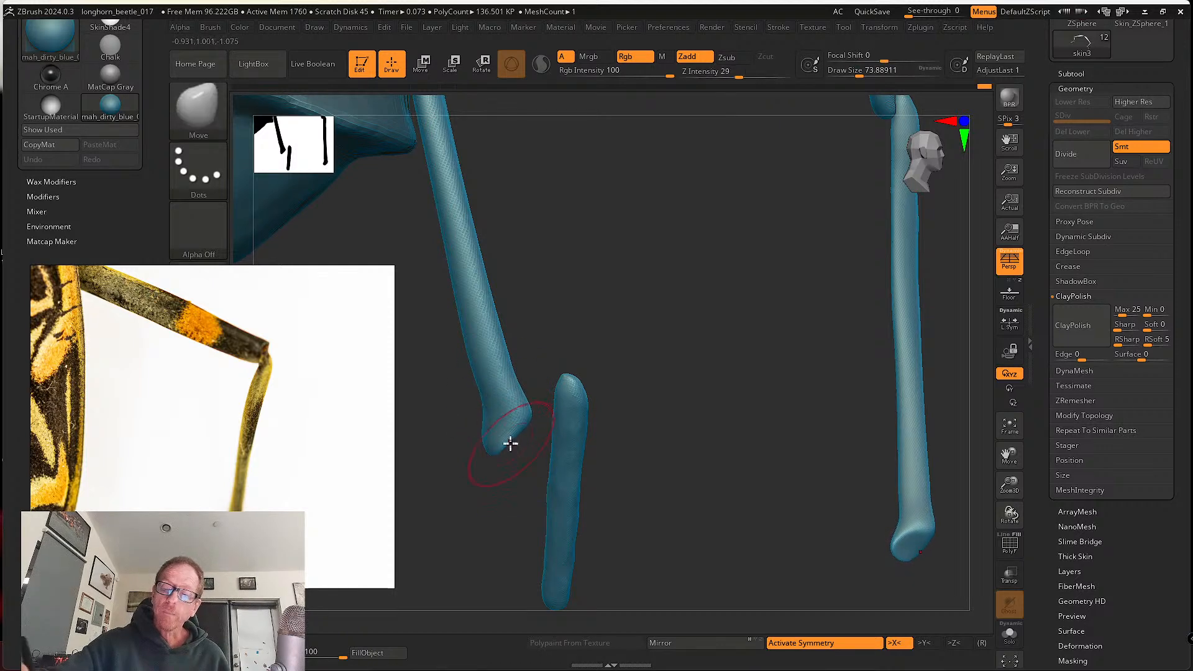
- Taper the shaft just above the lower segment's flared end with the Move brush at draw size about 74 and smooth it
right_click_drag(515, 421, 535, 501, "alt")
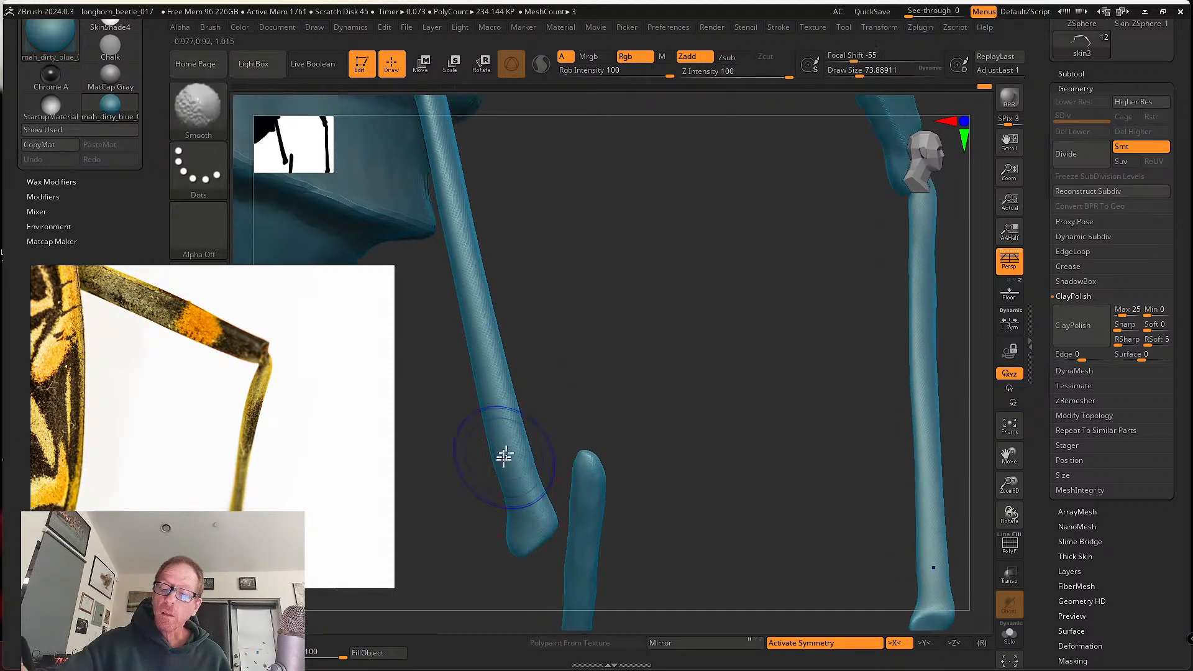
left_click_drag(527, 514, 514, 509, "shift")
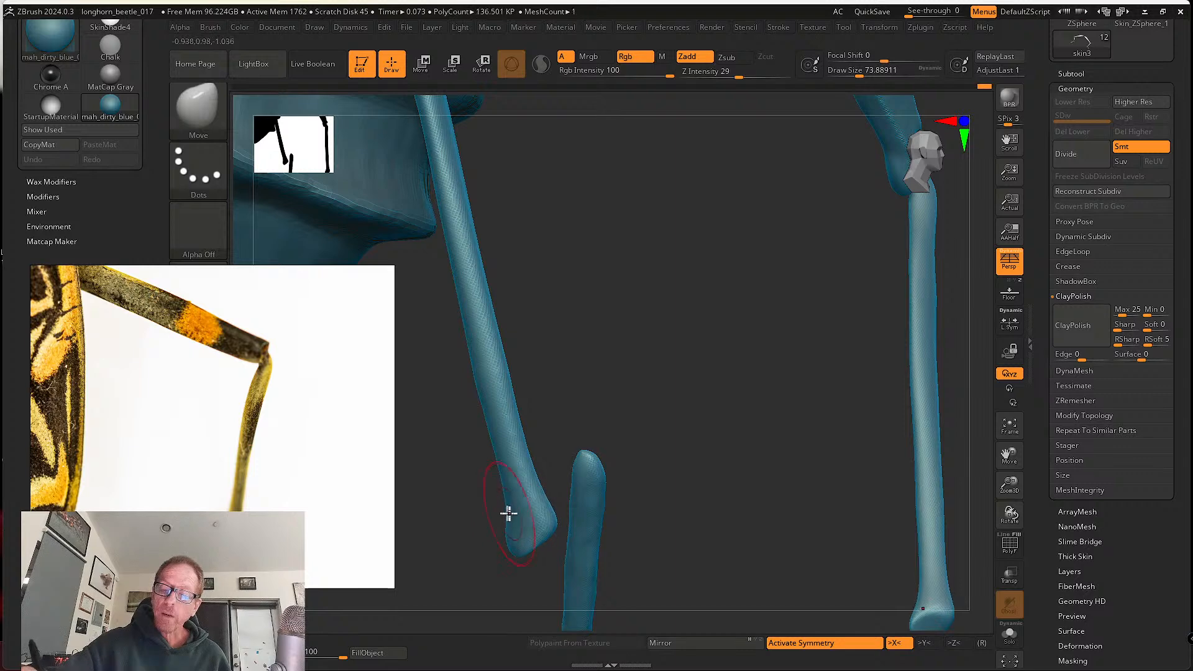
right_click_drag(511, 525, 564, 486)
right_click_drag(577, 444, 584, 521, "alt")
left_click_drag(533, 490, 514, 460, "shift")
- Adjust the inner-side bulge of the lower segment below the knee with the Move brush at draw size about 74
mouse_move(549, 525)
right_mouse_down()
mouse_move(557, 446)
mouse_move(632, 418)
mouse_move(597, 395)
right_mouse_up()
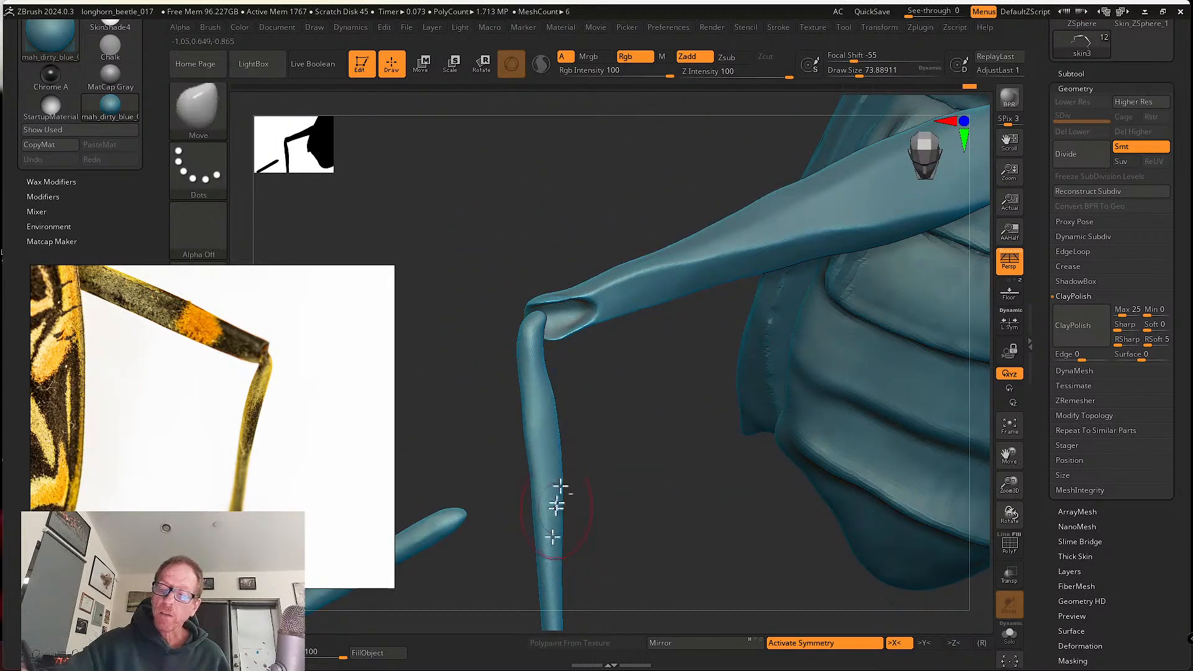
right_click_drag(560, 492, 521, 422)
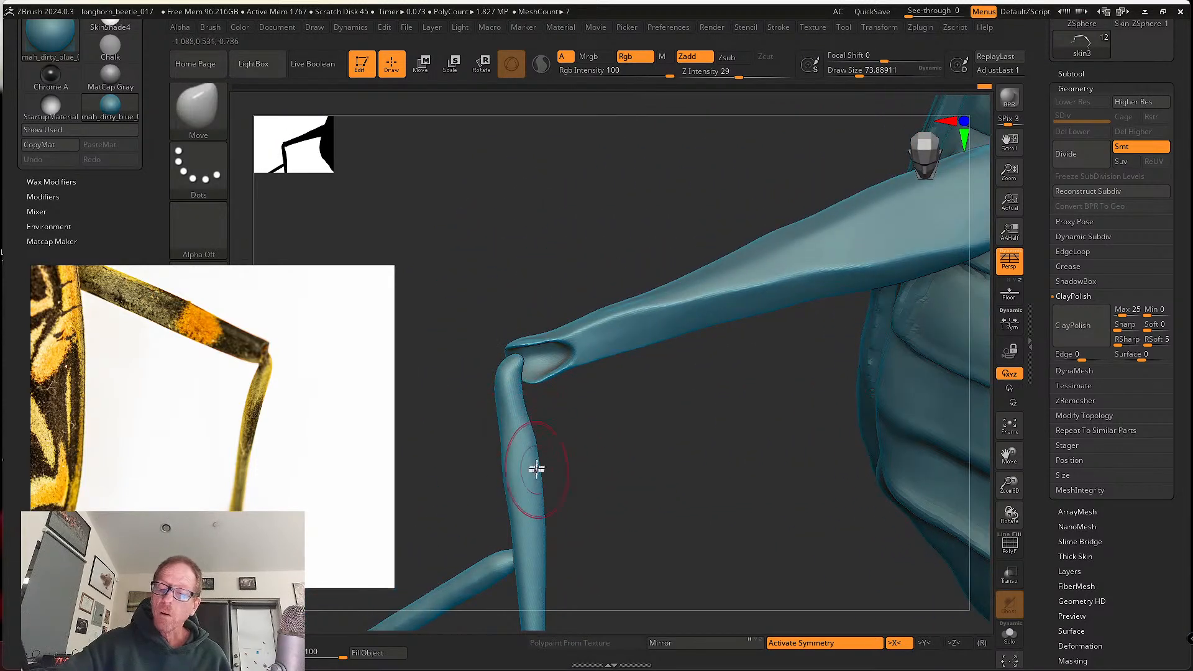
right_click_drag(580, 491, 522, 421)
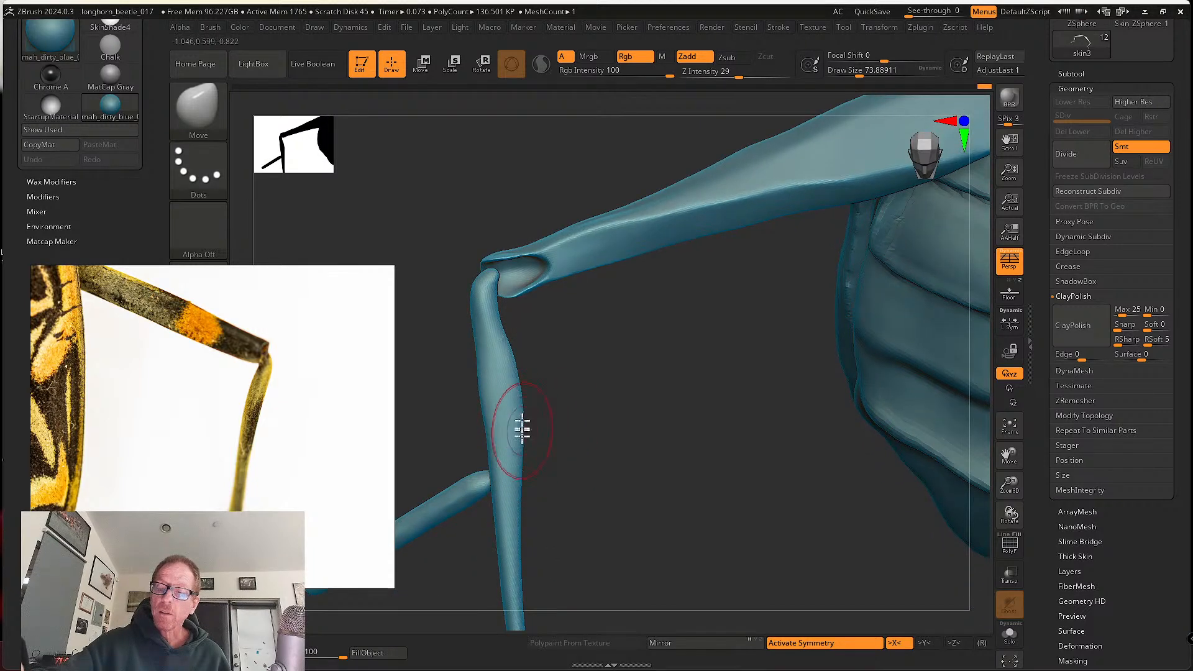
right_click_drag(521, 498, 496, 415)
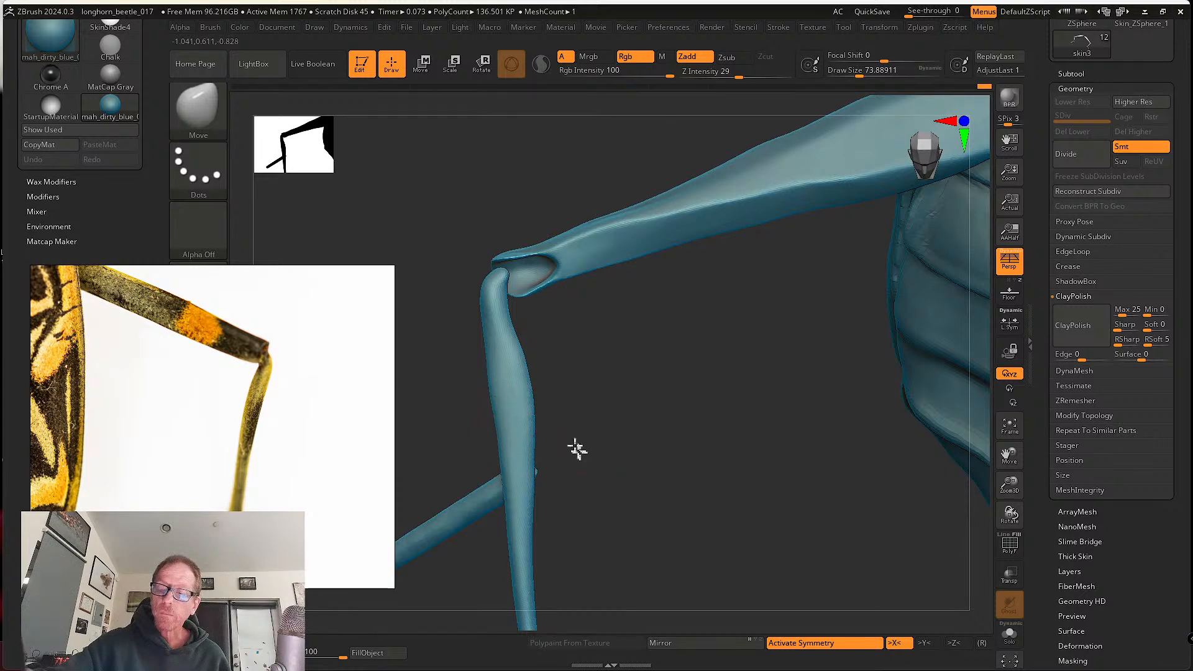
right_click_drag(577, 448, 488, 423)
right_click_drag(548, 482, 540, 386, "alt")
- Bend the lower end of the segment with the Move brush, enlarging the draw size to about 149 and reducing it to about 132
key("s")
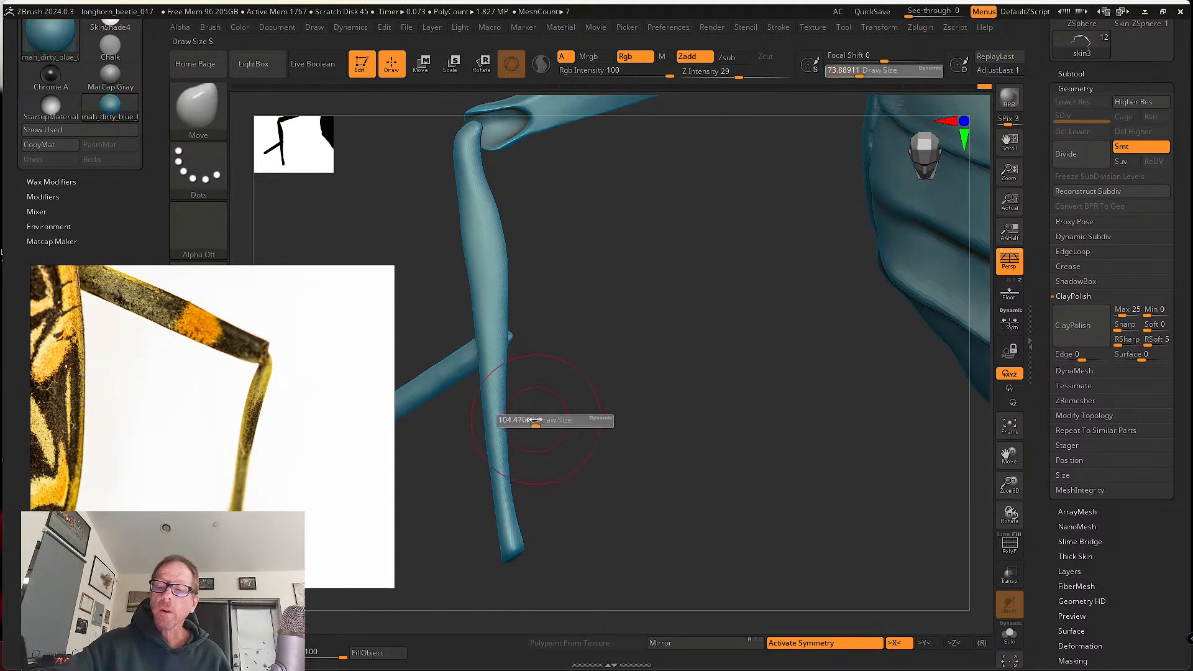
left_click_drag(533, 421, 546, 420)
mouse_move(504, 469)
right_mouse_down()
mouse_move(549, 468)
mouse_move(513, 453)
mouse_move(535, 479)
right_mouse_up()
key("s")
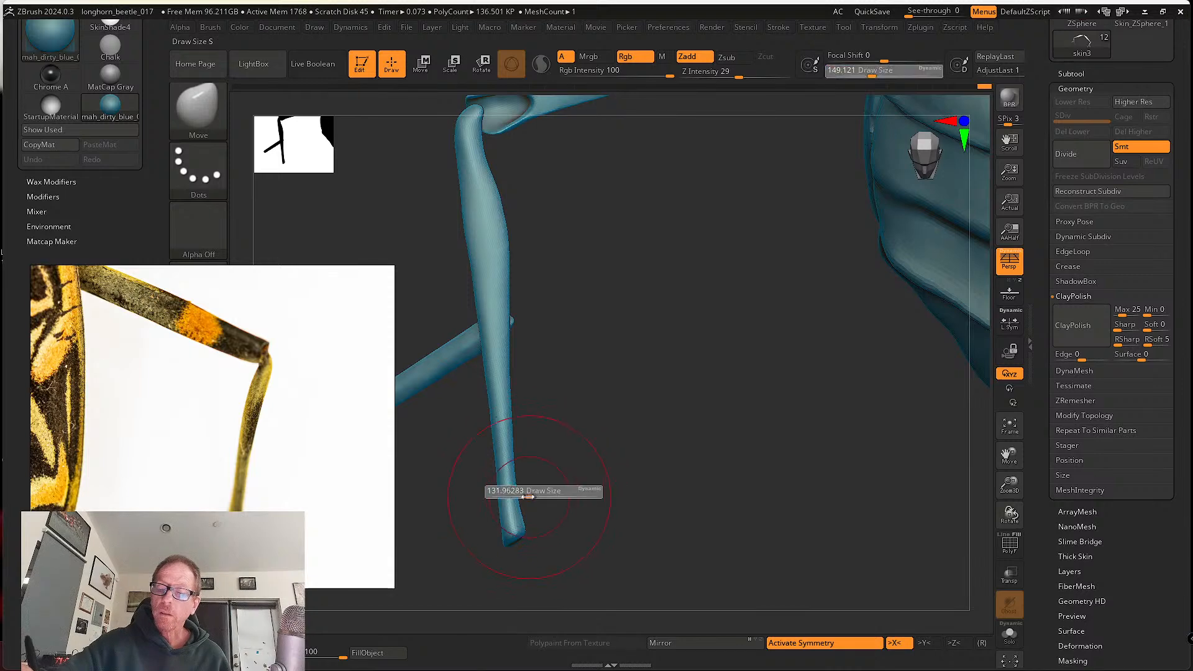
mouse_move(547, 493)
left_mouse_down()
mouse_move(522, 494)
mouse_move(519, 528)
left_mouse_up()
- Refine the narrow neck below the knee with the Move brush at draw size about 74 and smooth down the segment's edge
mouse_move(544, 459)
right_mouse_down("alt")
mouse_move(545, 493)
mouse_move(542, 407)
mouse_move(609, 498)
mouse_move(690, 485)
mouse_move(681, 450)
mouse_move(696, 448)
mouse_move(680, 429)
mouse_move(696, 427)
mouse_move(694, 445)
mouse_move(692, 402)
mouse_move(711, 479)
mouse_move(573, 493)
mouse_move(623, 310)
right_mouse_up("alt")
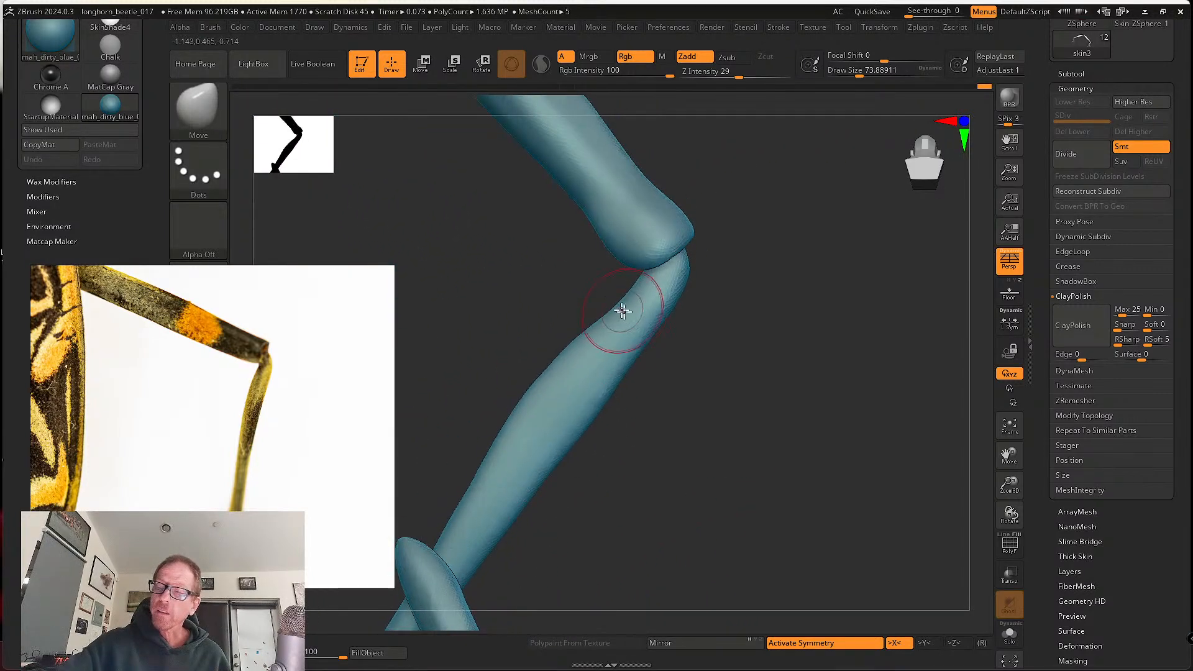
left_click_drag(623, 311, 640, 280)
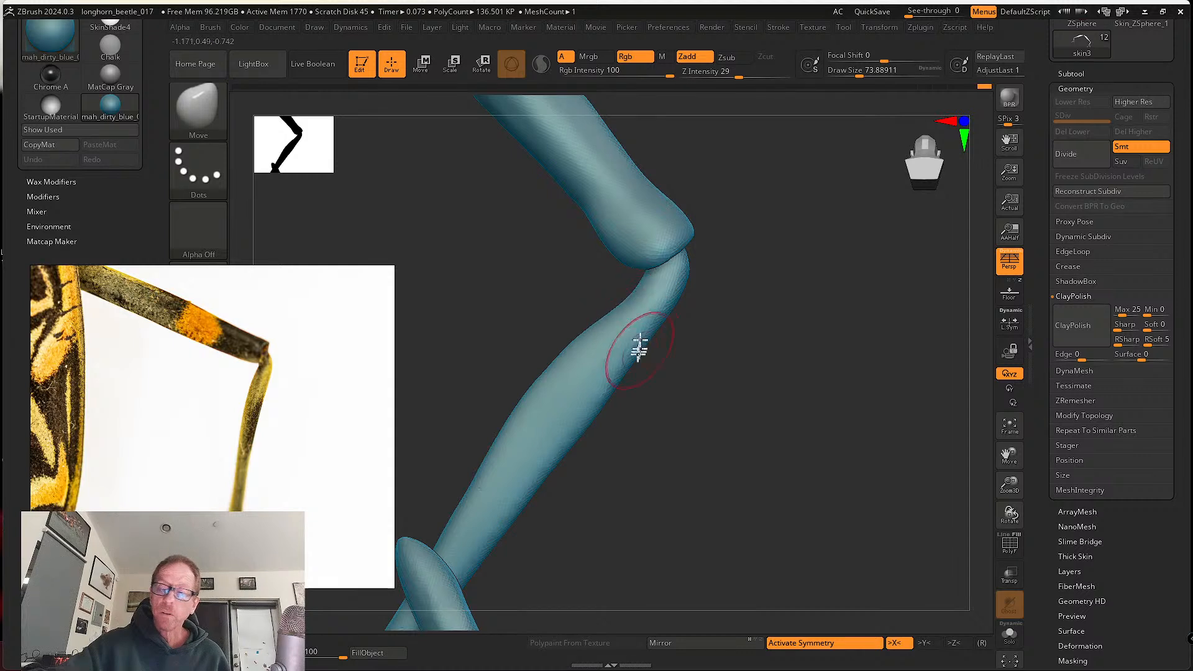
key("shift")
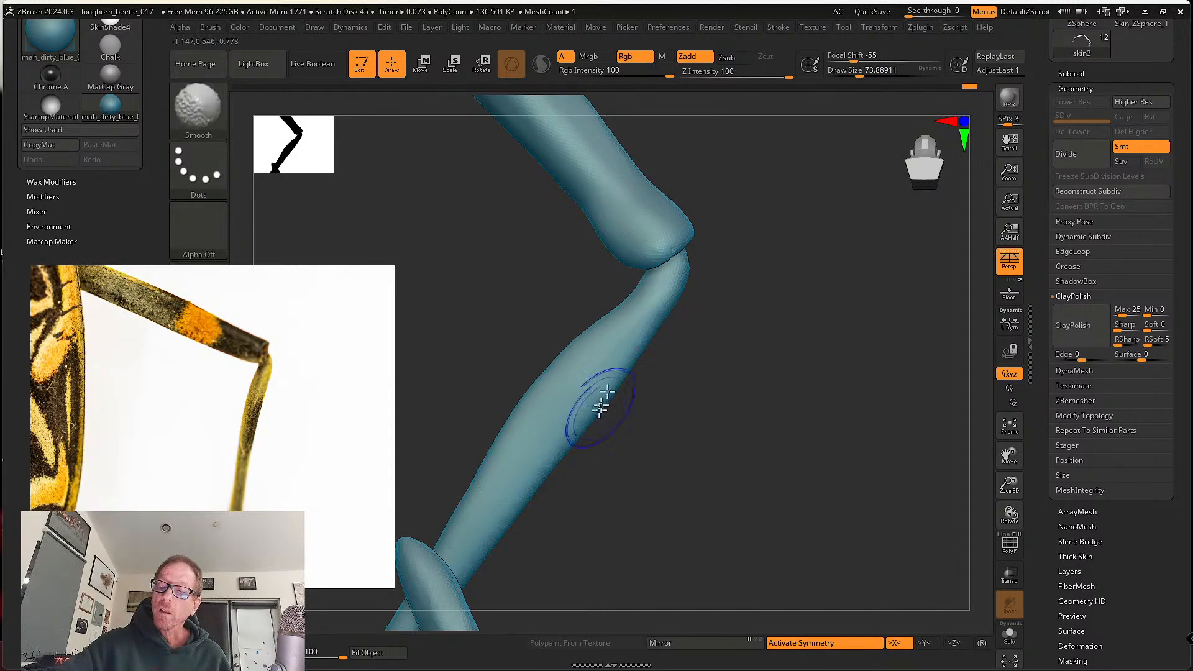
mouse_move(601, 407)
left_mouse_down("shift")
mouse_move(551, 472)
mouse_move(511, 493)
mouse_move(487, 541)
left_mouse_up("shift")
mouse_move(487, 541)
right_mouse_down()
mouse_move(664, 415)
mouse_move(666, 373)
mouse_move(609, 341)
mouse_move(607, 355)
mouse_move(735, 382)
mouse_move(608, 371)
mouse_move(535, 389)
mouse_move(640, 420)
mouse_move(626, 418)
mouse_move(647, 410)
mouse_move(612, 298)
mouse_move(795, 367)
mouse_move(714, 315)
mouse_move(689, 334)
right_mouse_up()
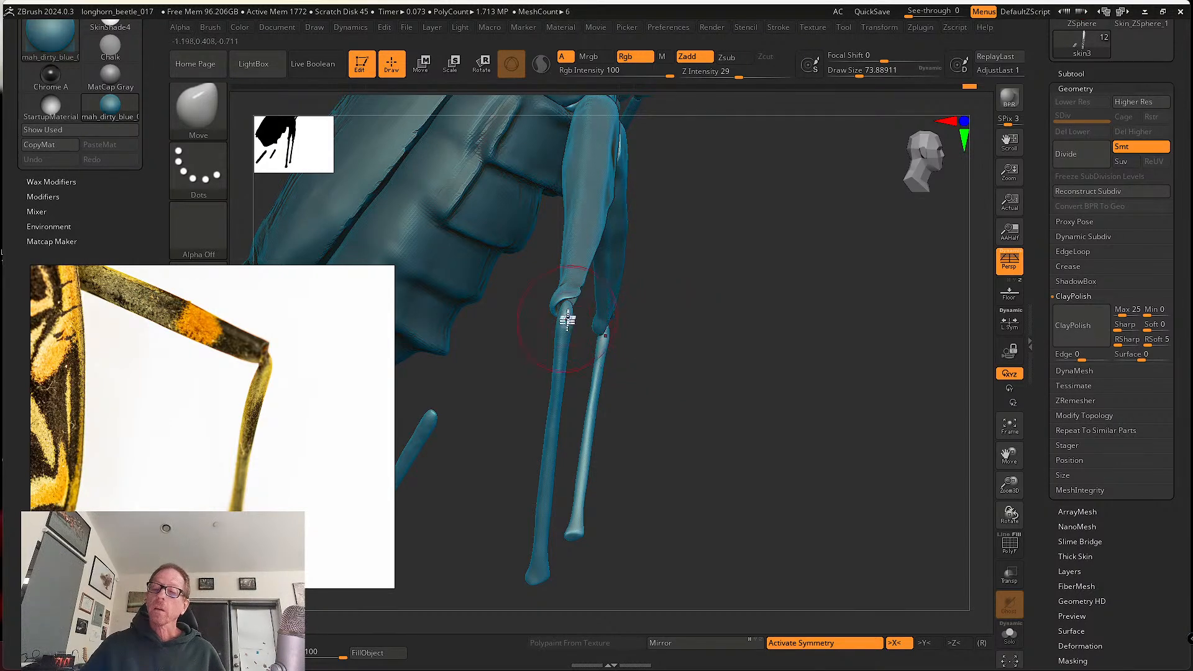
- Undo the stray Move stroke, then select the lower leg segment and place its transform gizmo's pivot at the knee
left_click_drag(567, 315, 569, 314)
key("ctrl+z")
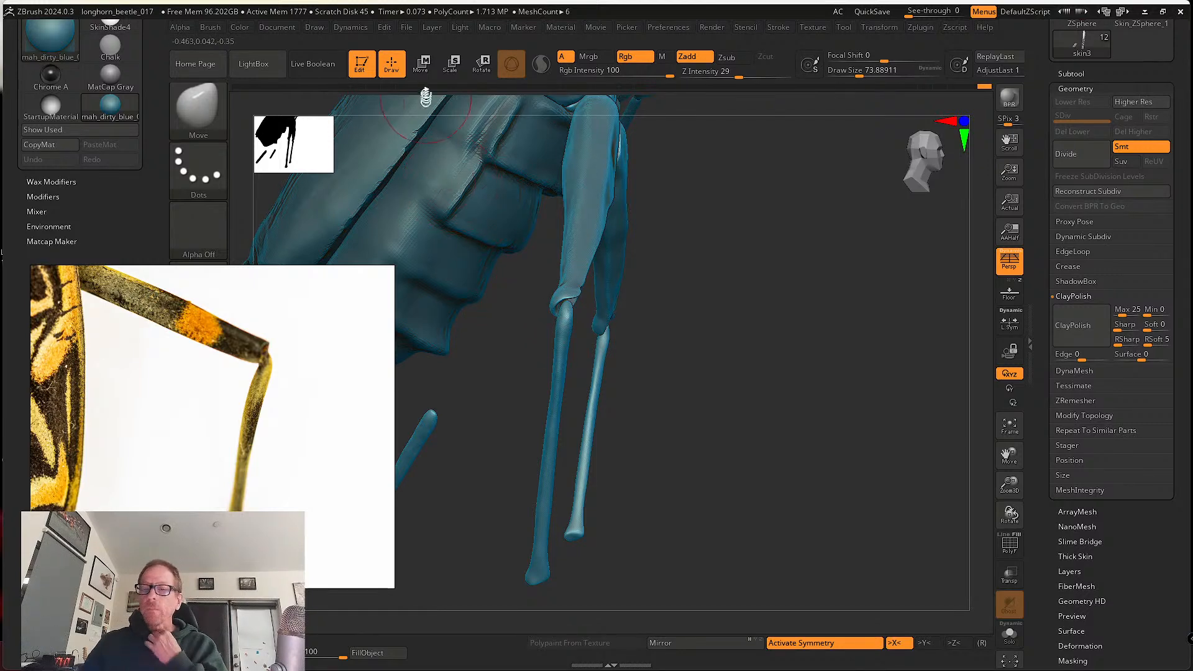
key("w")
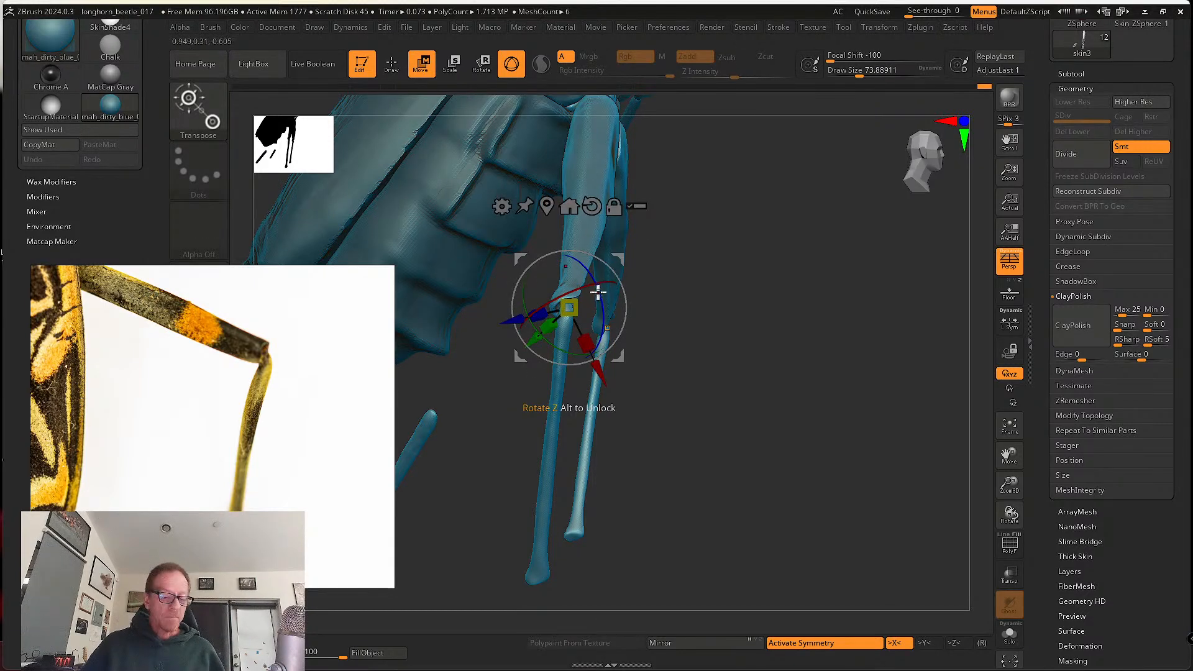
left_click(561, 380)
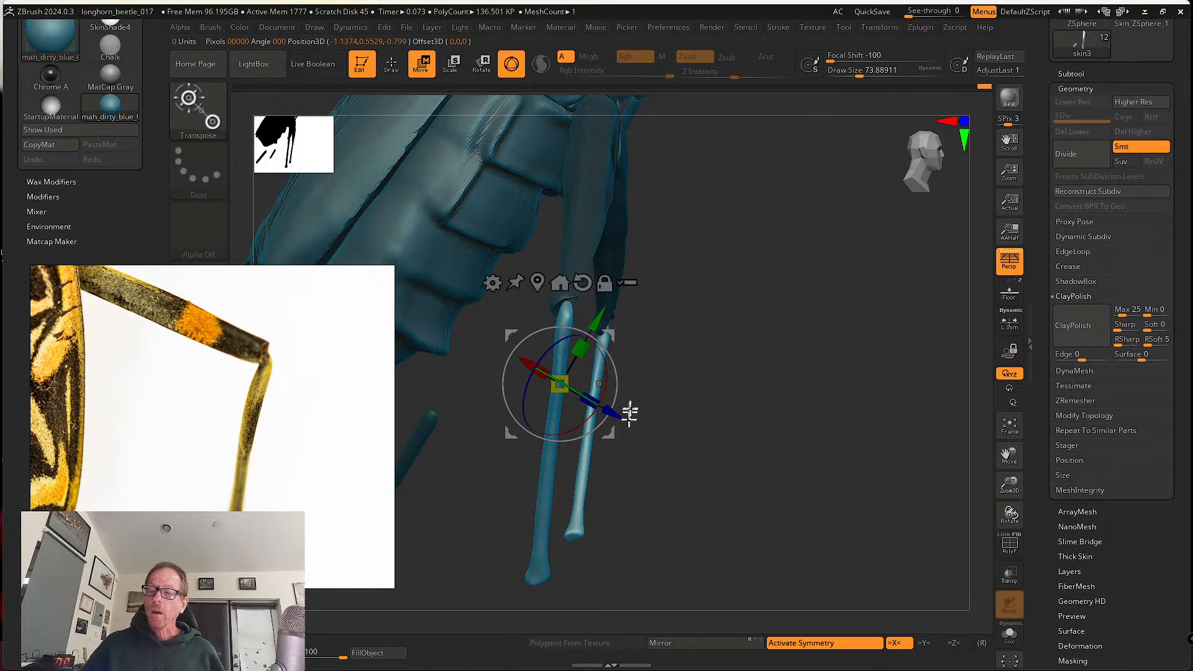
left_click_drag(614, 432, 620, 356, "alt")
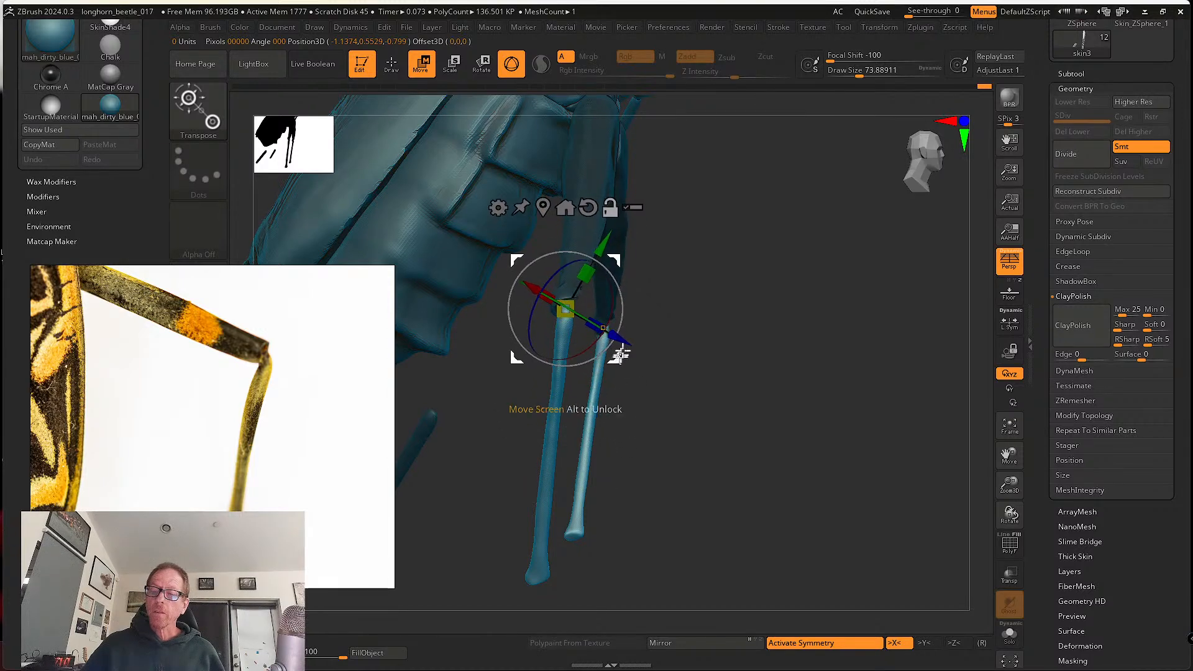
- Adjust the lower leg segment's position and angle at the knee with the transform gizmo
left_click_drag(624, 308, 617, 278)
left_click_drag(686, 326, 626, 309)
mouse_move(662, 375)
left_mouse_down()
mouse_move(633, 355)
mouse_move(671, 325)
mouse_move(697, 280)
mouse_move(657, 344)
mouse_move(706, 365)
mouse_move(737, 419)
mouse_move(680, 389)
mouse_move(679, 405)
mouse_move(650, 412)
left_mouse_up()
key("q")
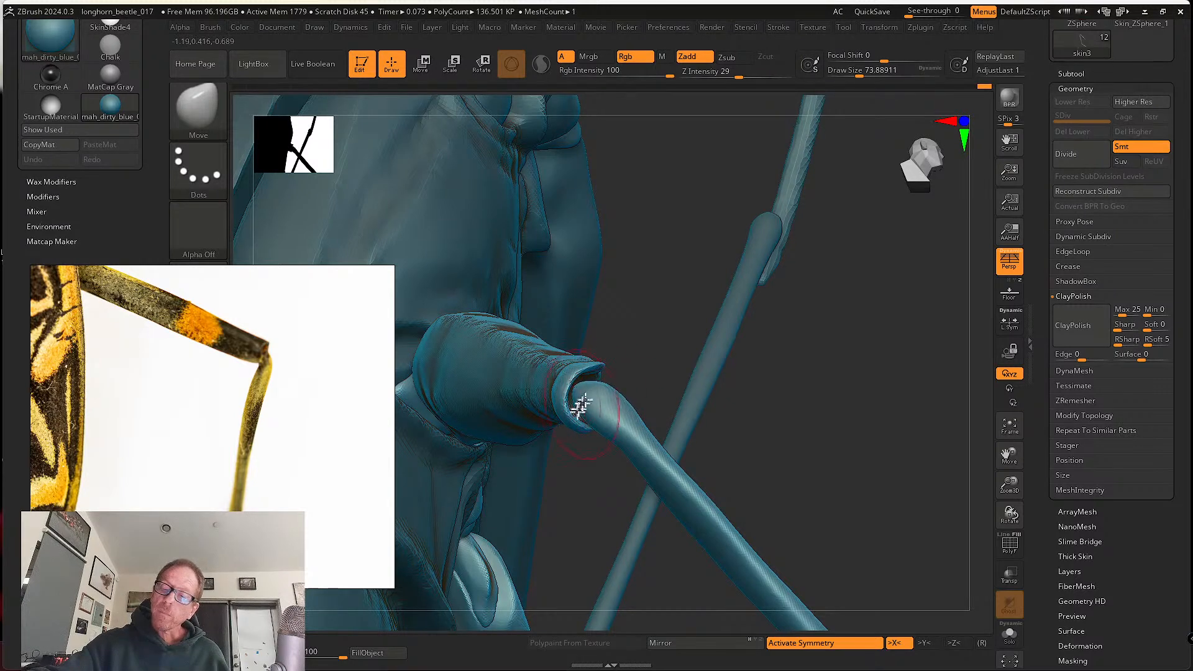
- Smooth the lower segment's surface below the knee and along its shaft
right_click_drag(647, 427, 598, 395, "alt")
left_click_drag(606, 419, 626, 454, "shift")
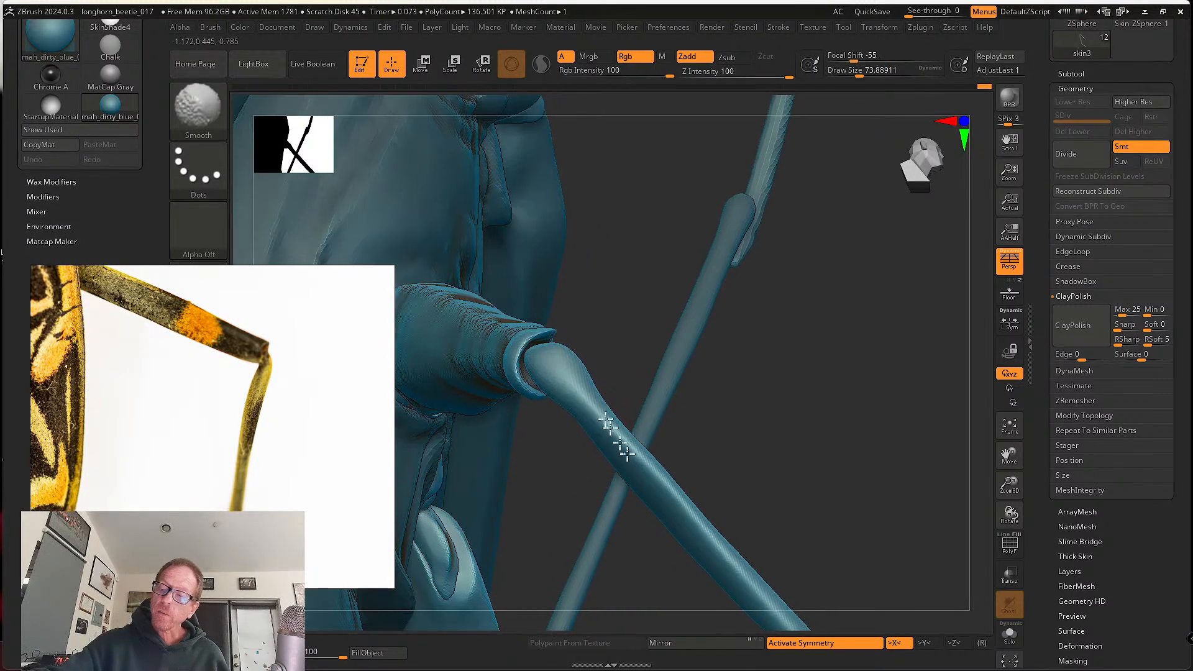
left_click_drag(786, 526, 666, 413, "alt")
left_click_drag(670, 514, 690, 539, "shift")
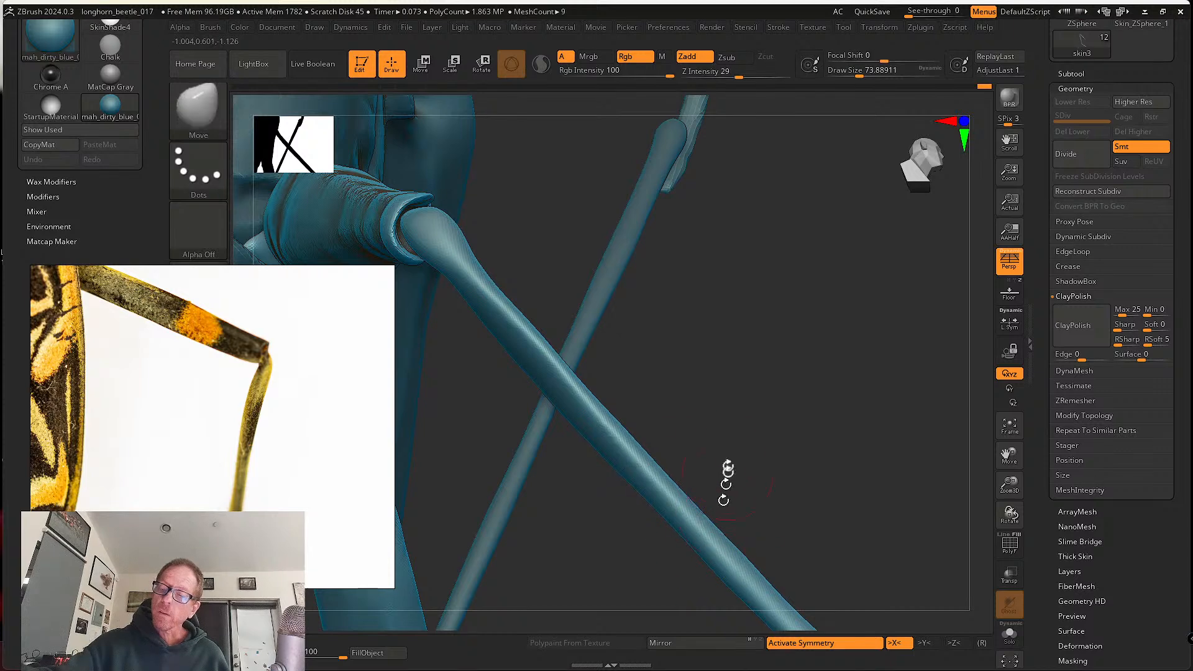
mouse_move(726, 474)
left_mouse_down("alt")
mouse_move(644, 394)
mouse_move(703, 426)
mouse_move(665, 457)
left_mouse_up("alt")
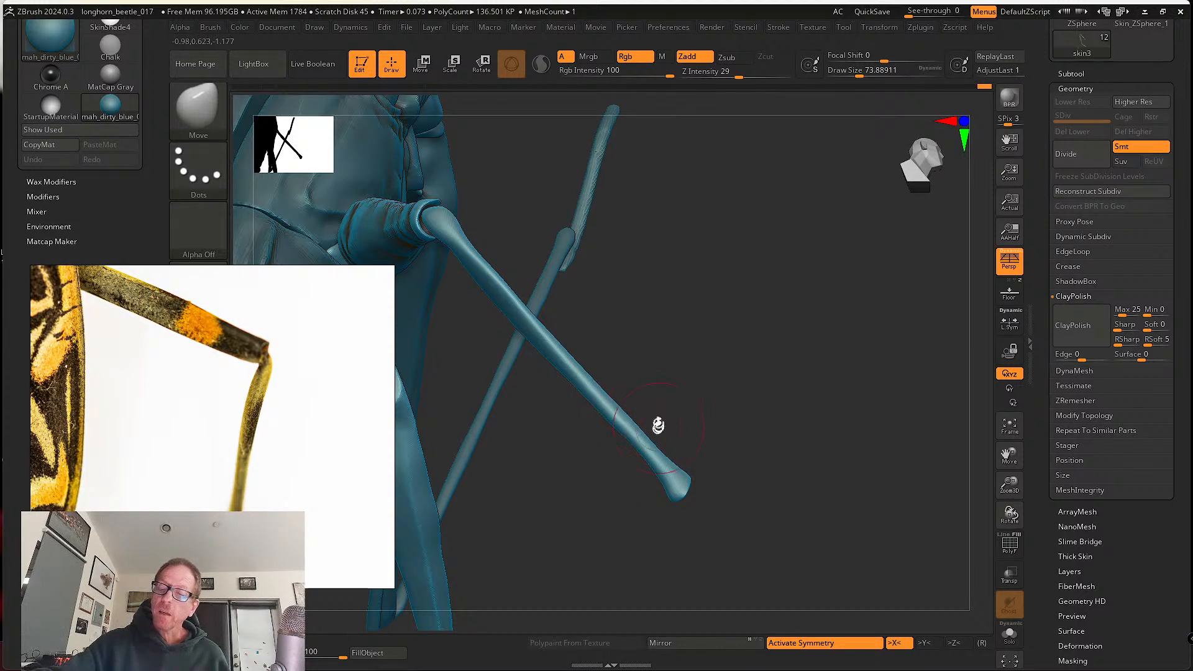
- Shape the flared tip of the lower segment with the Move brush at draw size about 41
mouse_move(658, 425)
left_mouse_down()
mouse_move(640, 456)
mouse_move(636, 447)
mouse_move(617, 462)
left_mouse_up()
key("s")
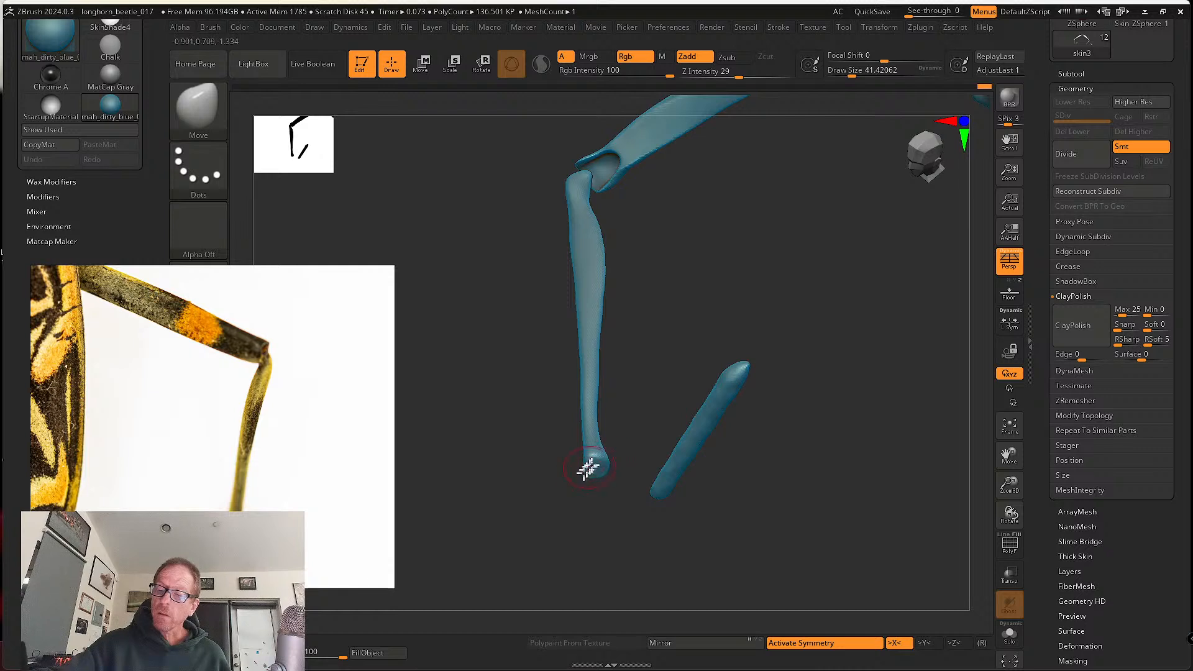
mouse_move(588, 467)
left_mouse_down()
mouse_move(599, 463)
mouse_move(631, 528)
mouse_move(600, 480)
mouse_move(607, 519)
mouse_move(604, 463)
mouse_move(626, 504)
left_mouse_up()
right_click_drag(625, 503, 611, 479)
- Reshape the hollow end of the flared tip with the Move brush at draw size about 94
key("s")
left_click_drag(611, 479, 624, 478)
right_click_drag(623, 478, 621, 471)
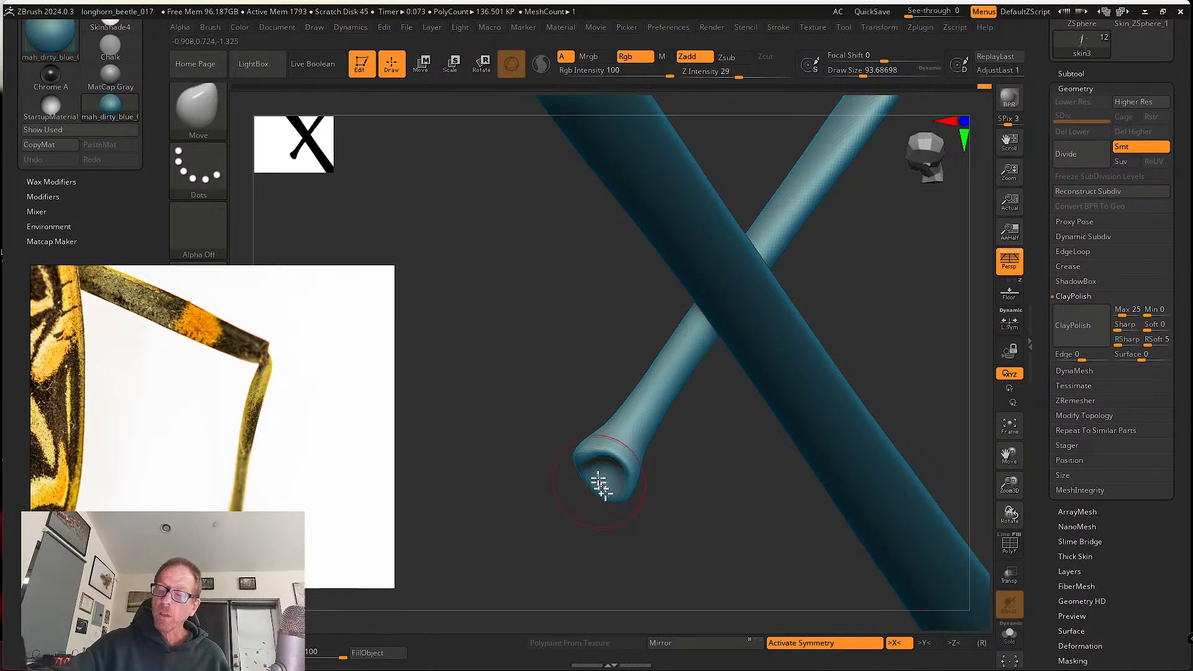
mouse_move(608, 511)
left_mouse_down()
mouse_move(636, 504)
mouse_move(725, 527)
mouse_move(698, 533)
mouse_move(703, 567)
left_mouse_up()
left_click_drag(622, 484, 580, 412)
mouse_move(629, 443)
left_mouse_down("alt")
mouse_move(619, 428)
mouse_move(647, 545)
left_mouse_up("alt")
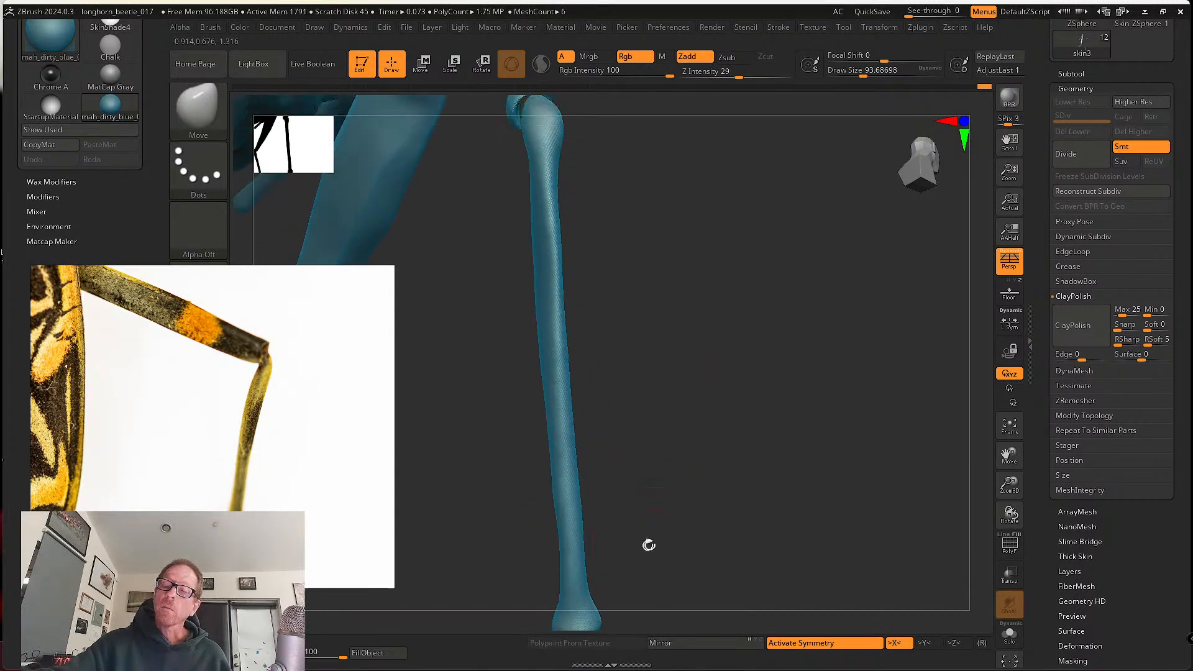
- Smooth the lower segment's shaft above the flared tip and in its middle part, clearing any mask
mouse_move(565, 514)
left_mouse_down("shift")
mouse_move(557, 484)
mouse_move(617, 432)
mouse_move(589, 405)
mouse_move(632, 470)
left_mouse_up("shift")
mouse_move(628, 413)
left_mouse_down("ctrl")
mouse_move(650, 512)
mouse_move(634, 416)
mouse_move(669, 400)
left_mouse_up("ctrl")
left_click_drag(580, 330, 574, 357, "shift")
left_click_drag(661, 450, 654, 425)
mouse_move(542, 555)
left_mouse_down("shift")
mouse_move(551, 568)
mouse_move(581, 437)
left_mouse_up("shift")
- Refine the lower segment and its knee end with the Move brush at draw size about 80, smoothing the joint
key("s")
mouse_move(553, 508)
left_mouse_down()
mouse_move(530, 479)
mouse_move(549, 490)
mouse_move(578, 452)
mouse_move(591, 487)
left_mouse_up()
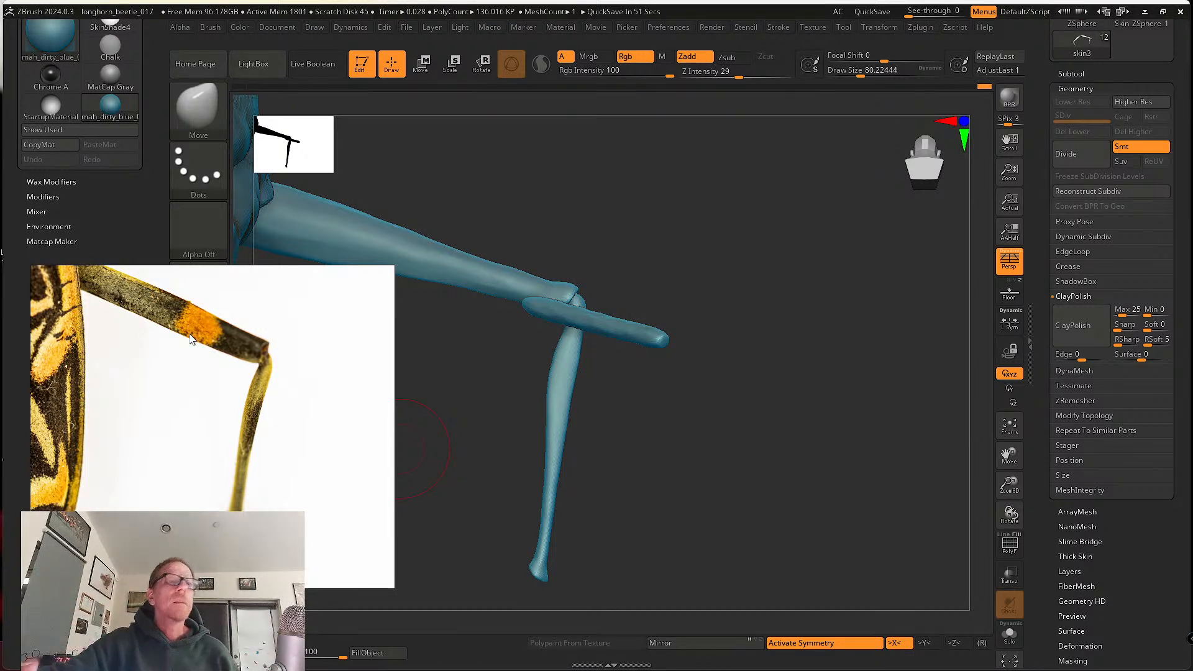
mouse_move(618, 456)
left_mouse_down()
mouse_move(587, 372)
mouse_move(631, 359)
mouse_move(616, 441)
left_mouse_up()
left_click_drag(634, 387, 609, 414)
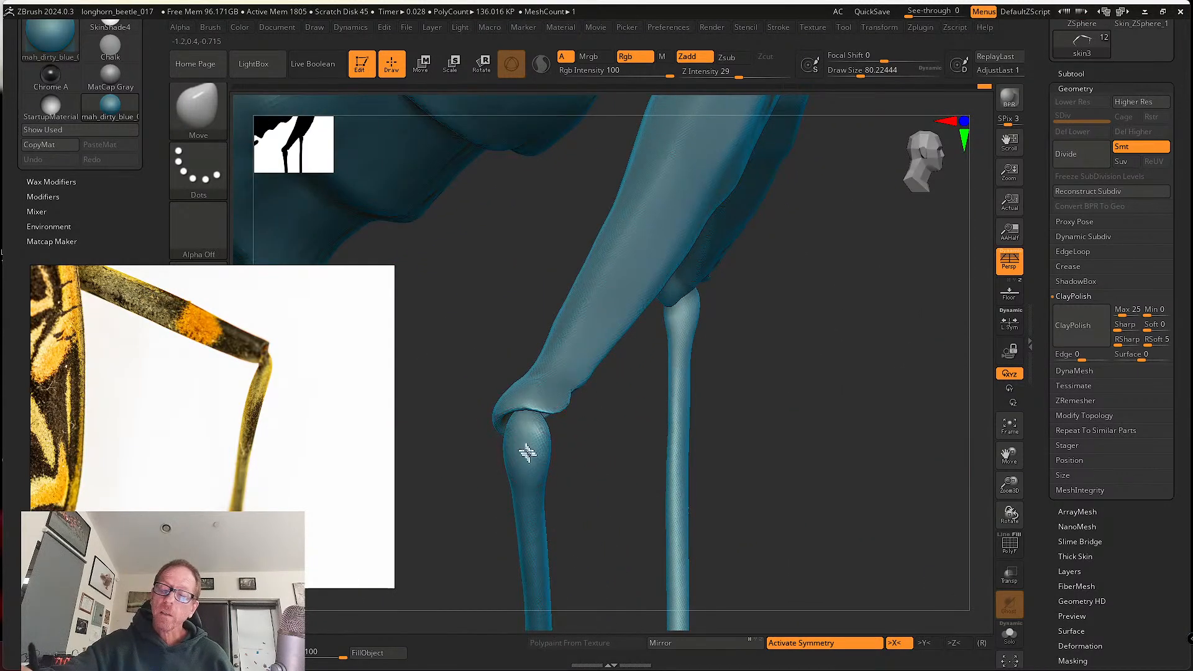
right_click_drag(527, 453, 548, 445)
mouse_move(555, 429)
left_mouse_down()
mouse_move(596, 441)
mouse_move(543, 512)
mouse_move(559, 553)
left_mouse_up()
left_click_drag(630, 494, 572, 484)
mouse_move(565, 431)
left_mouse_down("shift")
mouse_move(563, 461)
mouse_move(646, 443)
mouse_move(693, 495)
left_mouse_up("shift")
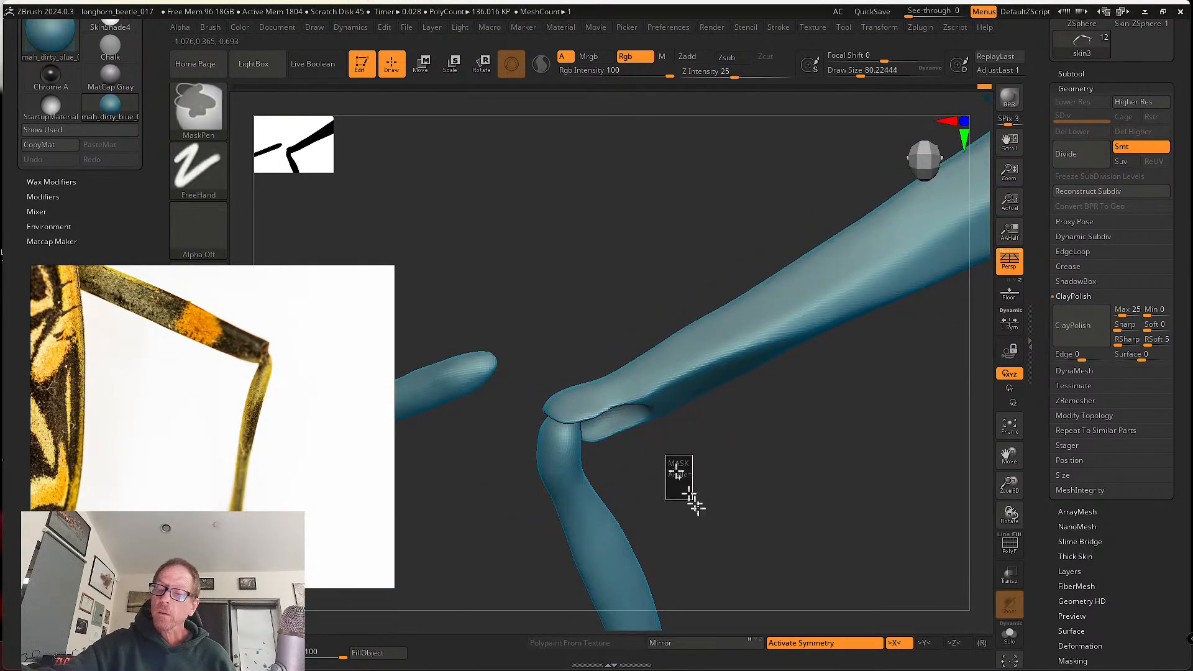
left_click_drag(612, 446, 581, 359, "alt")
mouse_move(611, 423)
left_mouse_down("alt")
mouse_move(599, 365)
mouse_move(770, 426)
mouse_move(846, 426)
mouse_move(780, 474)
mouse_move(739, 459)
mouse_move(695, 477)
mouse_move(711, 431)
mouse_move(633, 478)
mouse_move(693, 456)
mouse_move(671, 447)
mouse_move(699, 478)
left_mouse_up("alt")
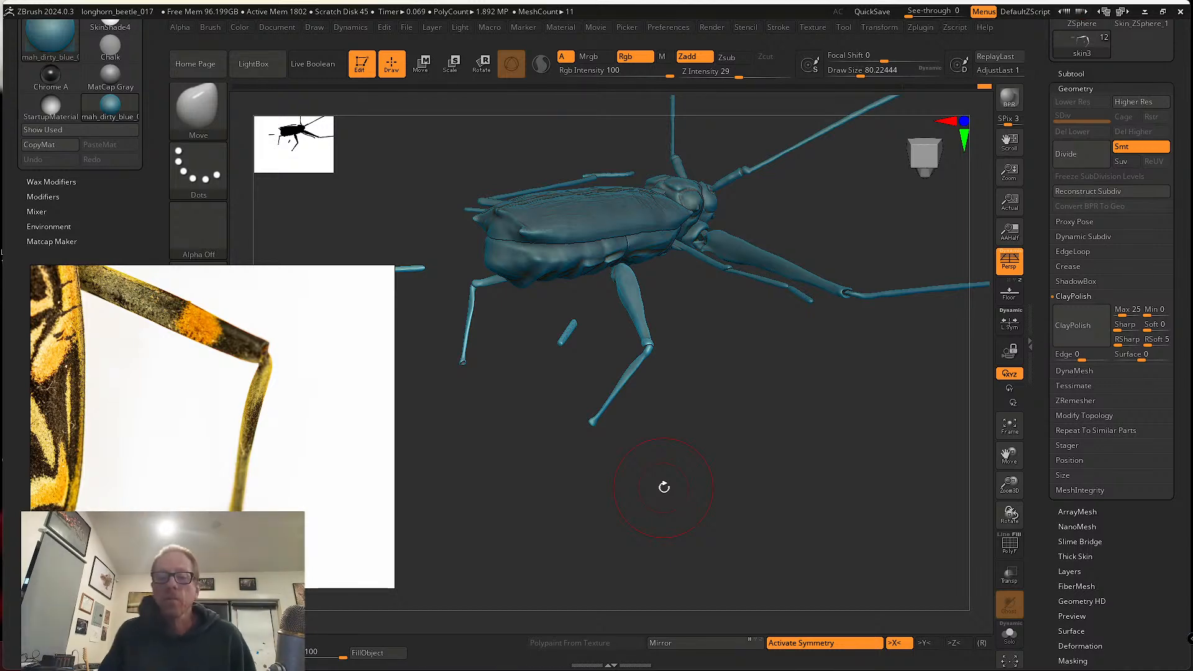
- Turn off perspective and frame the beetle's underside with both hind legs in view
left_click_drag(661, 487, 868, 455)
left_click(1009, 264)
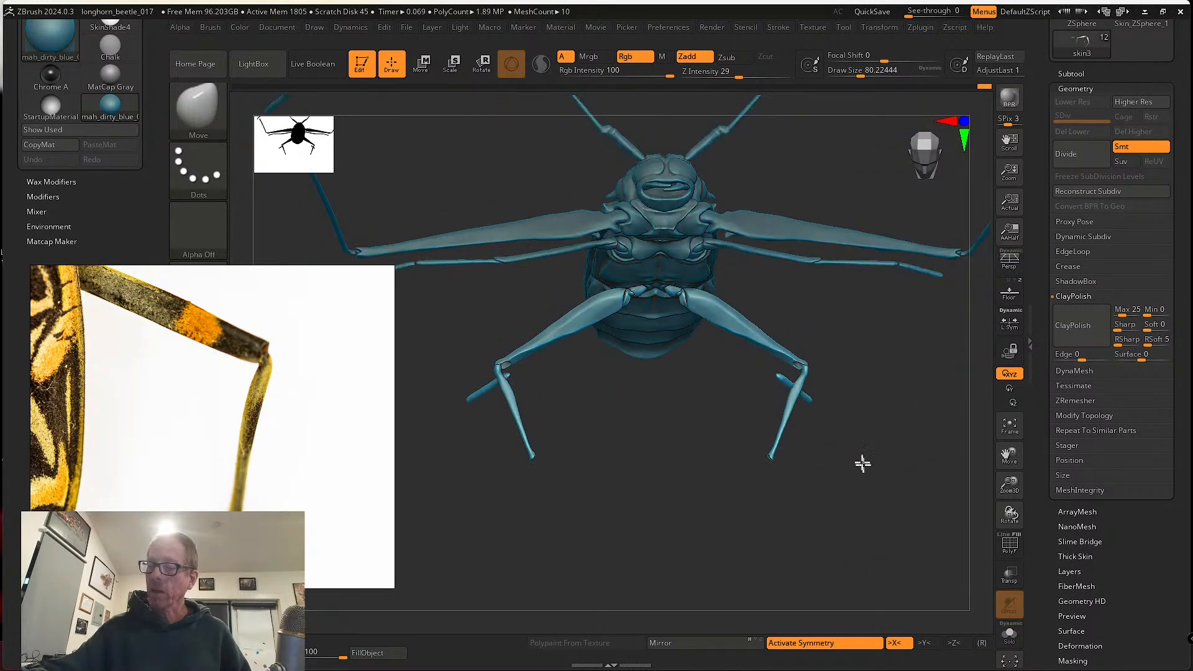
left_click_drag(860, 464, 836, 460)
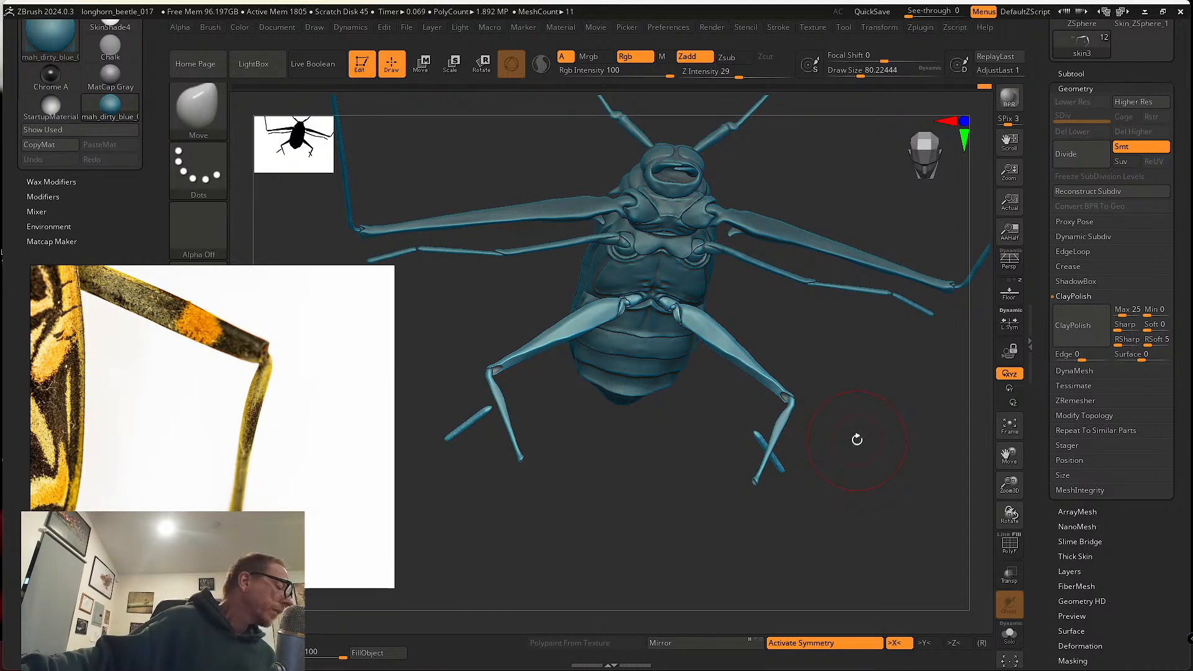
mouse_move(826, 455)
left_mouse_down()
mouse_move(796, 527)
mouse_move(822, 446)
left_mouse_up()
- Place the transform gizmo at the body's center between the hind leg bases and turn on local symmetry
key("w")
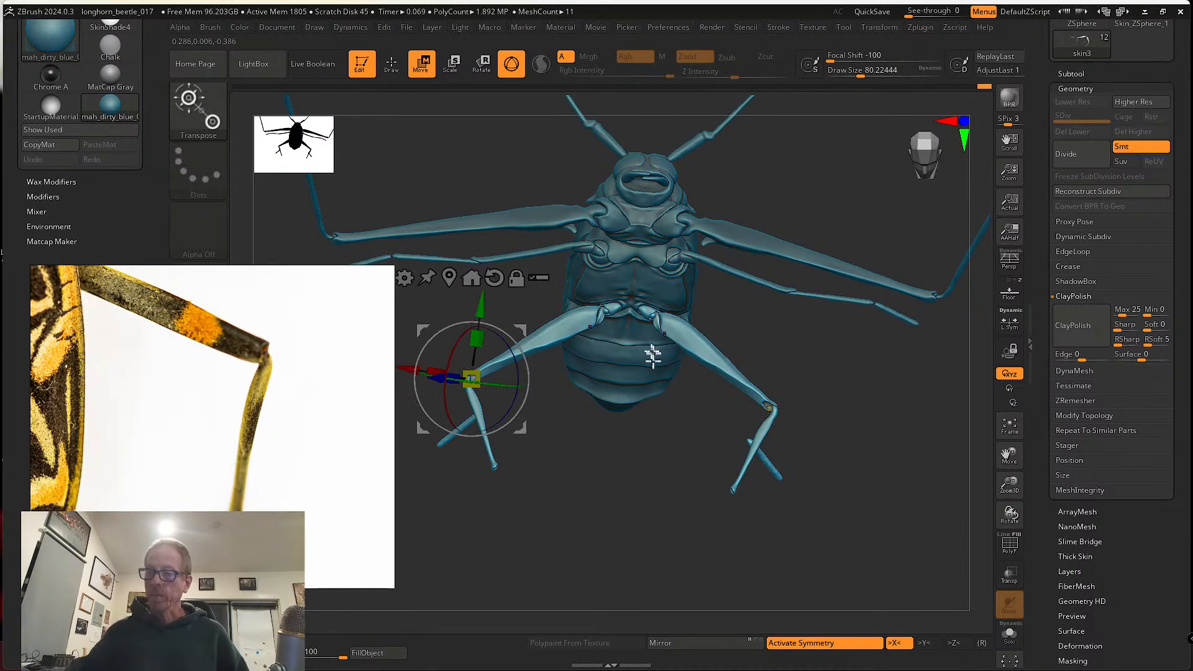
left_click(642, 311, "alt")
left_click_drag(662, 444, 688, 404)
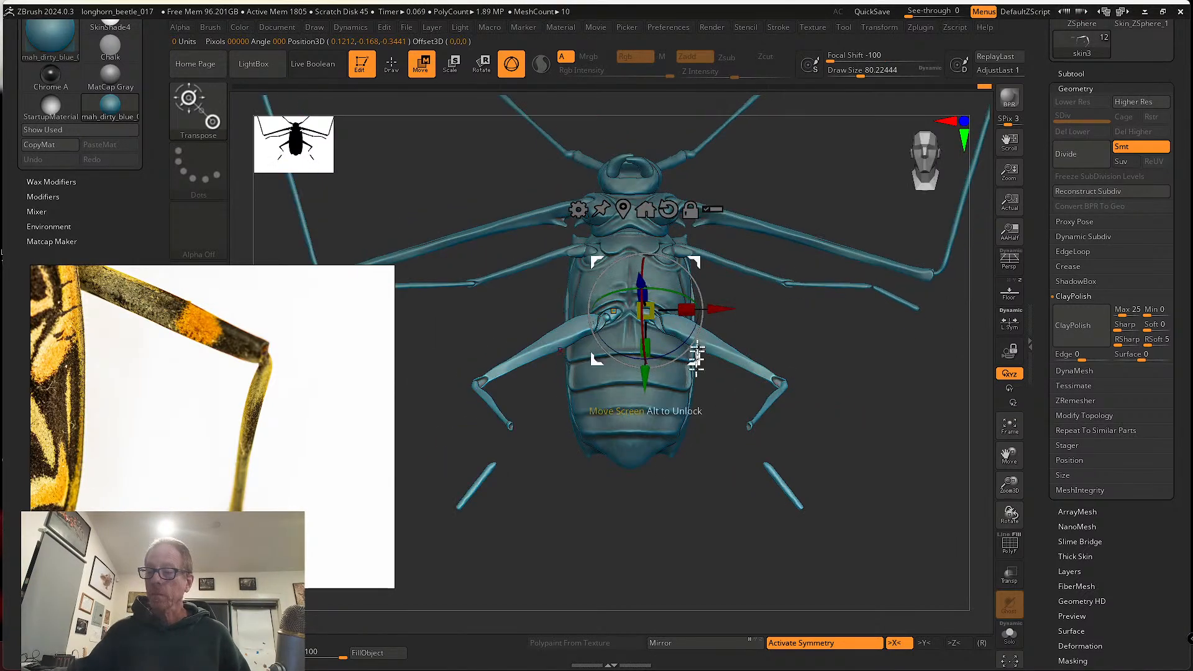
mouse_move(697, 340)
left_mouse_down("alt")
mouse_move(687, 362)
mouse_move(679, 330)
left_mouse_up("alt")
left_click_drag(714, 445, 775, 332)
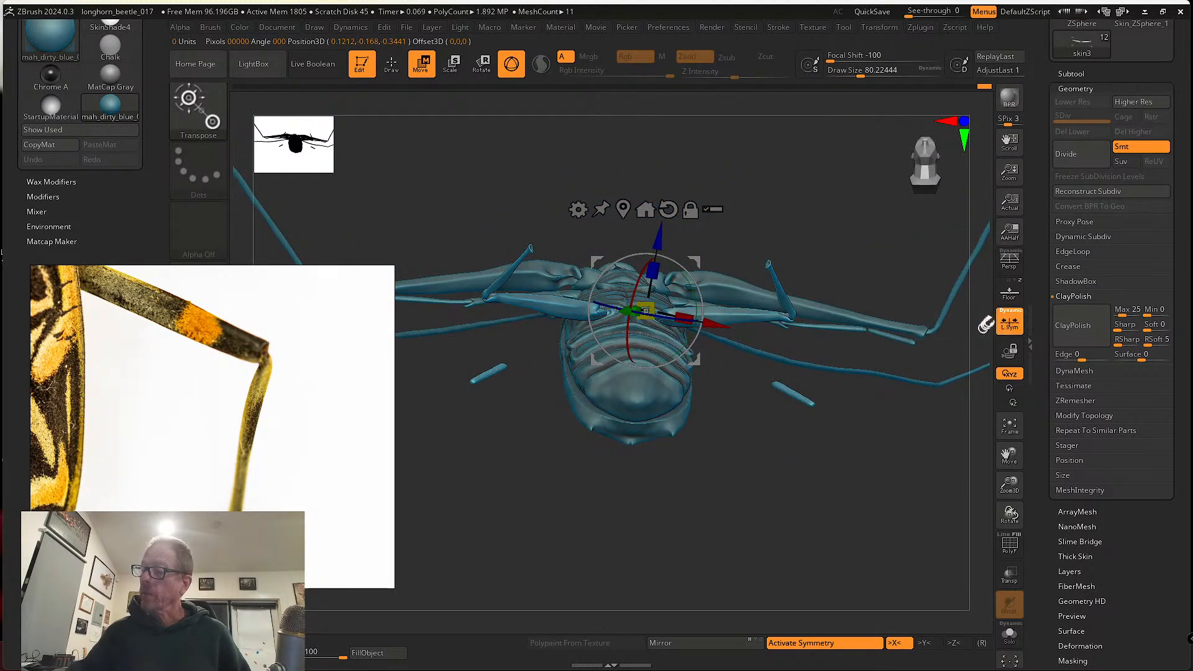
left_click_drag(836, 467, 804, 419)
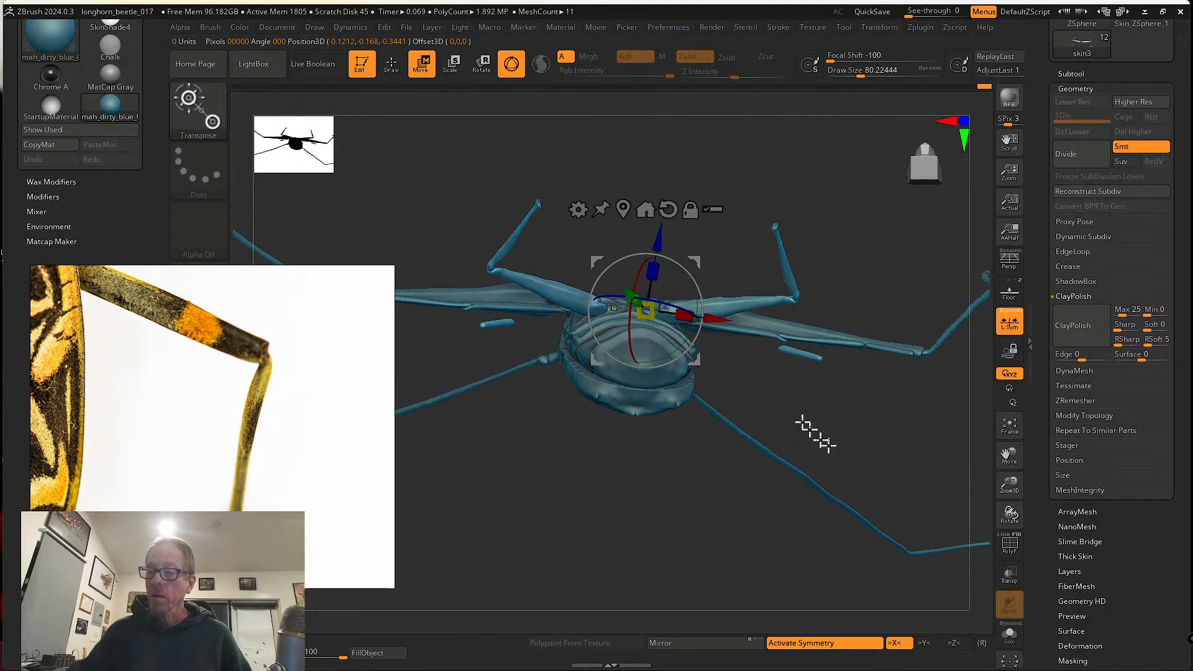
- Adjust the hind legs with the transform gizmo, undo the last change, and resume brush sculpting
left_click_drag(690, 308, 682, 310)
left_click_drag(841, 247, 794, 427)
left_click(724, 440)
left_click_drag(895, 485, 1064, 556, "alt")
left_click_drag(775, 490, 802, 427, "alt")
key("ctrl+z")
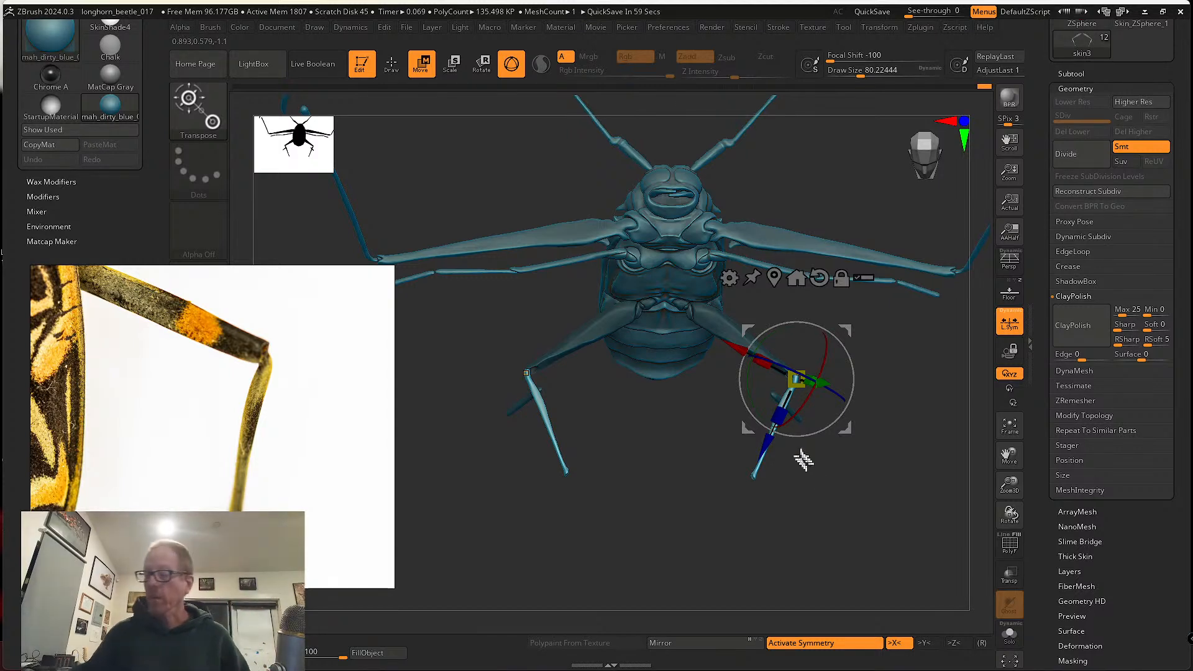
left_click_drag(804, 460, 826, 504)
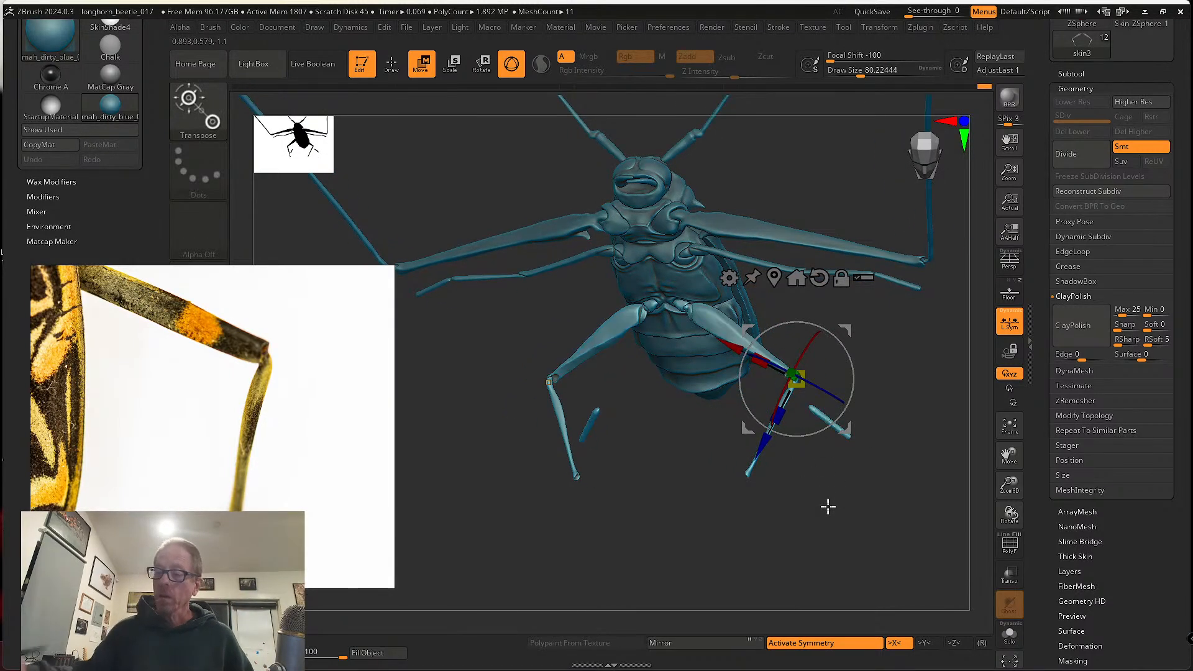
key("q")
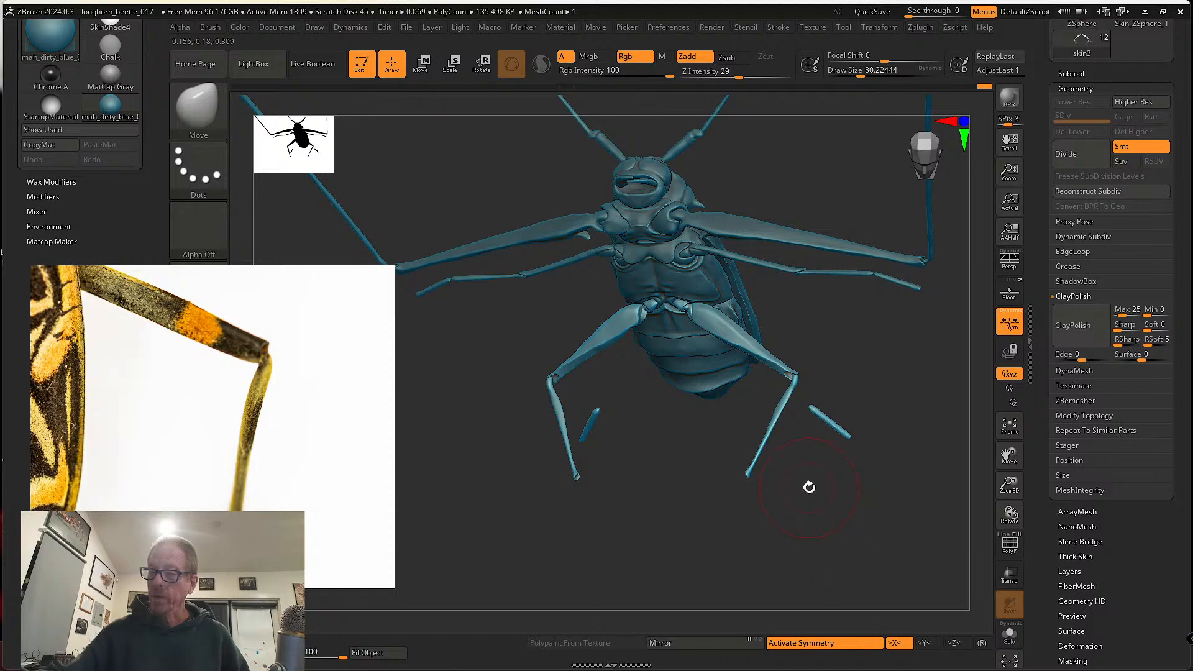
left_click_drag(809, 487, 844, 491)
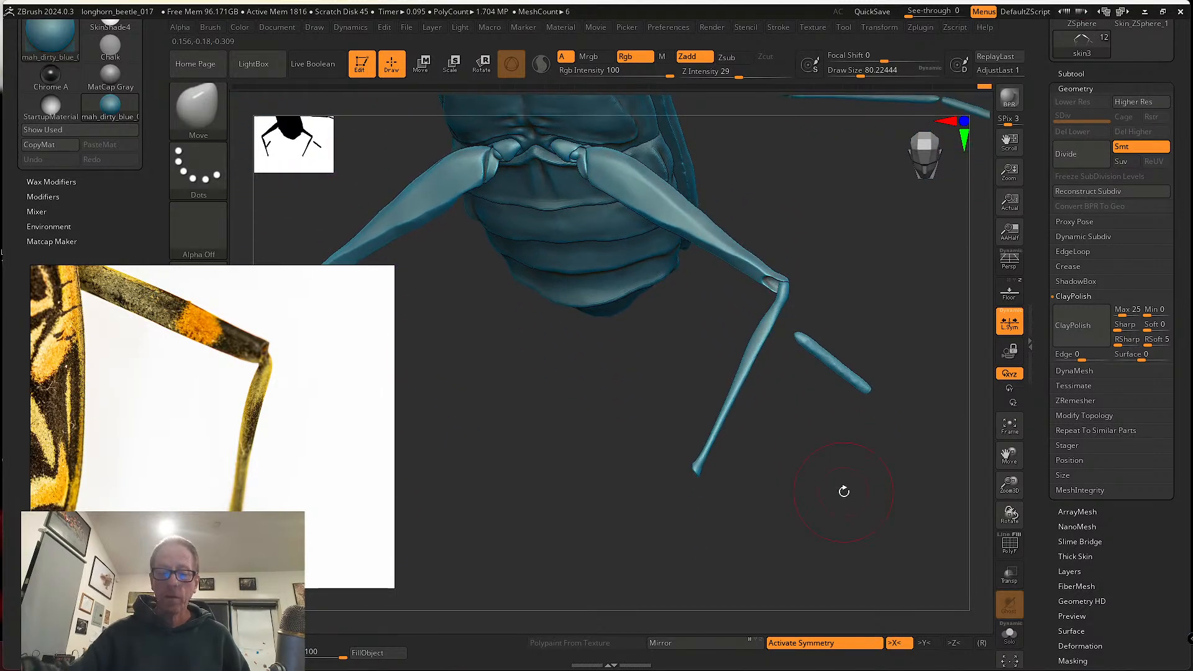
- Browse the reference photos and frame the underside view of the hind leg and foot
scroll(274, 297, "down", 6)
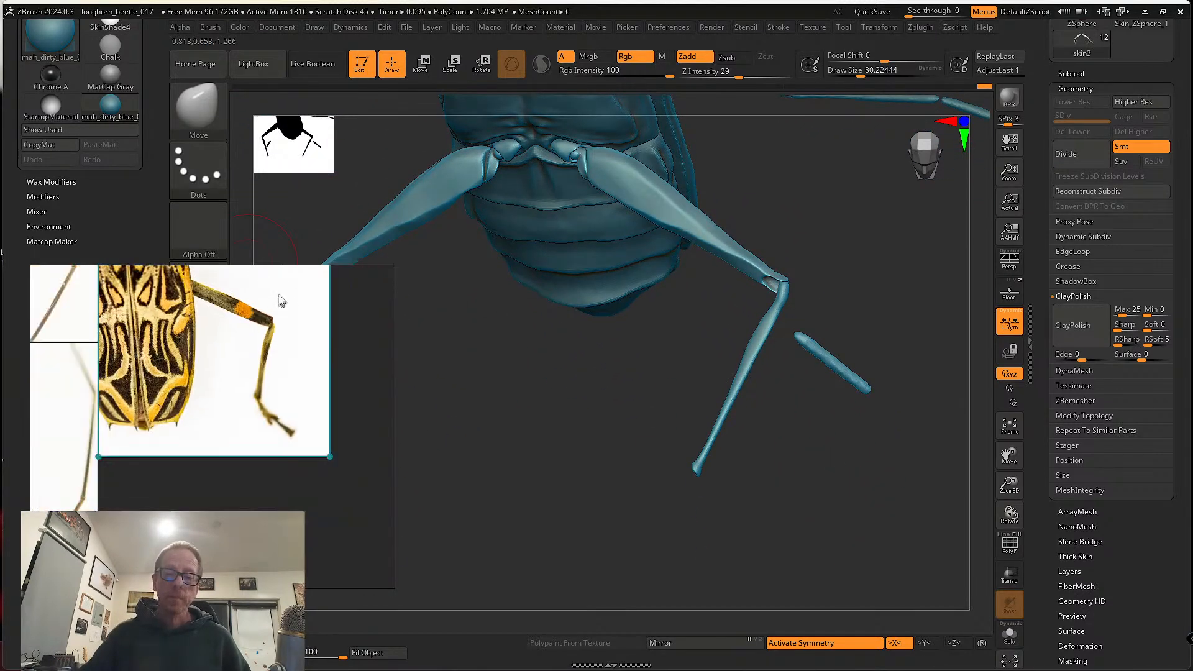
middle_click_drag(158, 289, 370, 336)
scroll(248, 348, "down", 5)
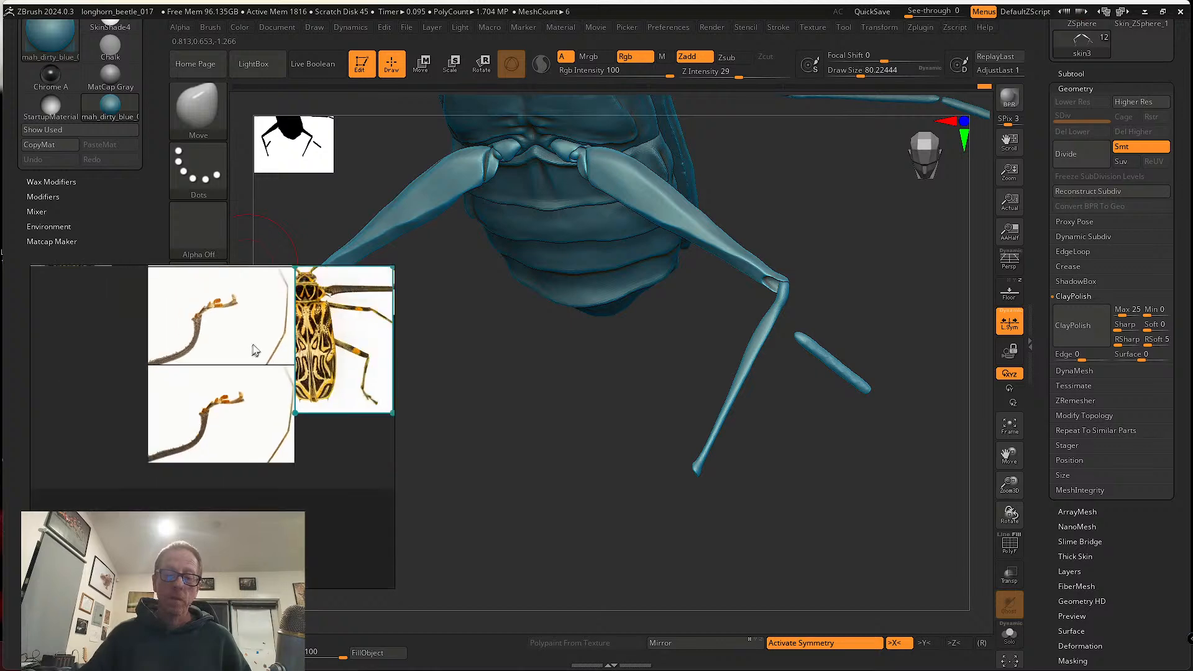
middle_click_drag(235, 348, 245, 408)
mouse_move(270, 369)
middle_mouse_down()
mouse_move(157, 377)
mouse_move(223, 383)
middle_mouse_up()
scroll(236, 385, "up", 8)
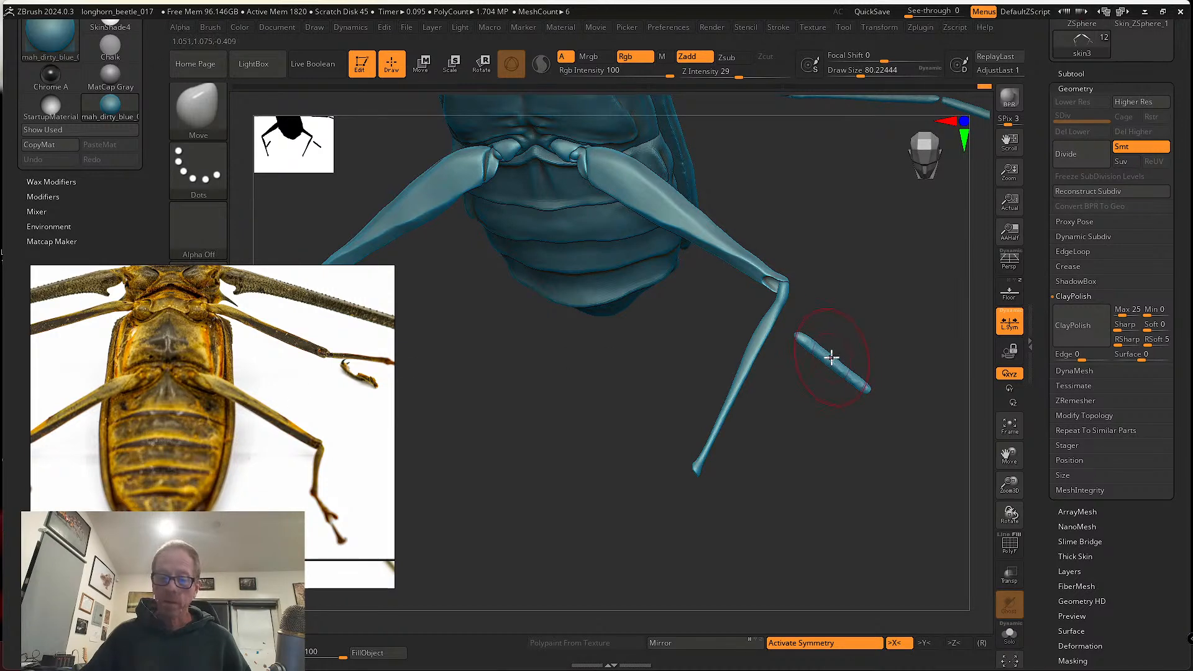
- Mask everything except the loose foot segment and place the gizmo's pivot at its upper end
key("w")
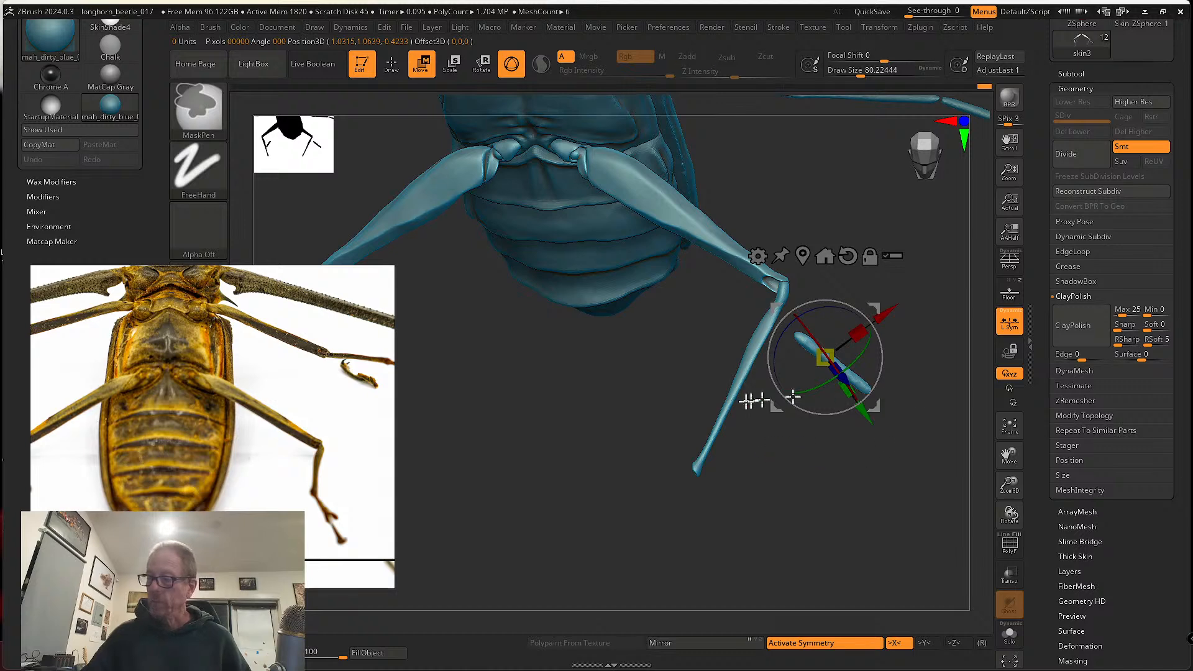
left_click(736, 401, "ctrl")
left_click_drag(881, 427, 895, 442, "ctrl")
left_click(806, 342, "ctrl")
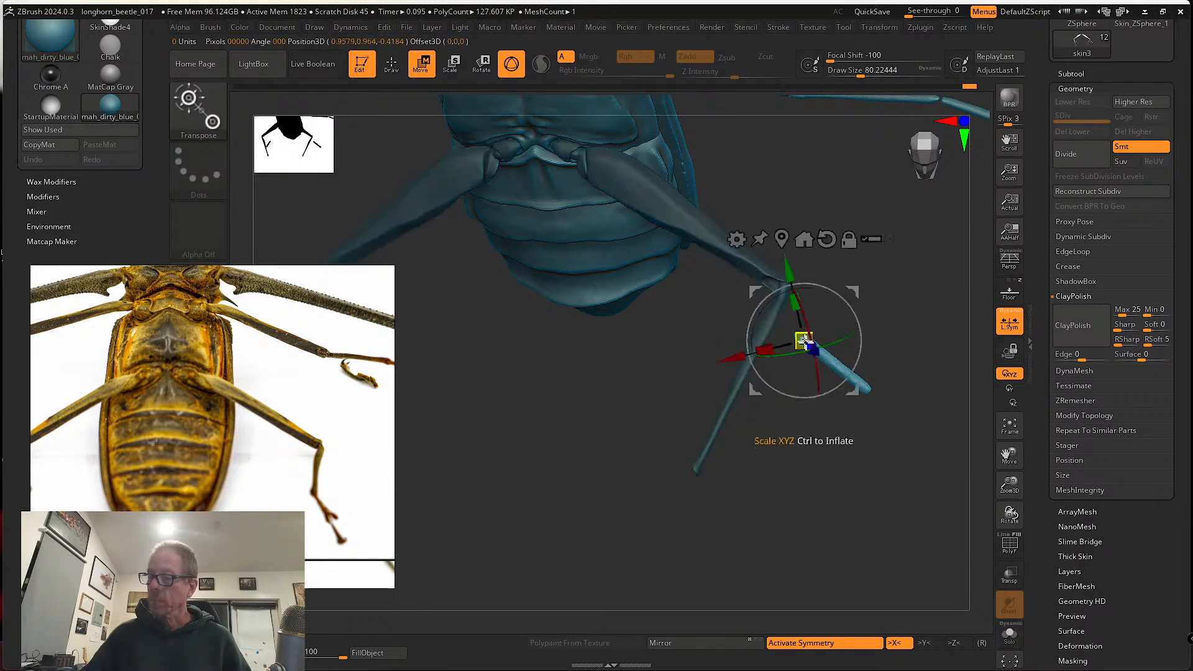
- Move the loose foot segment to the lower leg's tip and rotate it to point straight backward
left_click_drag(855, 391, 764, 509)
left_click_drag(847, 491, 859, 358)
left_click_drag(811, 471, 919, 392)
left_click_drag(903, 440, 725, 418, "alt")
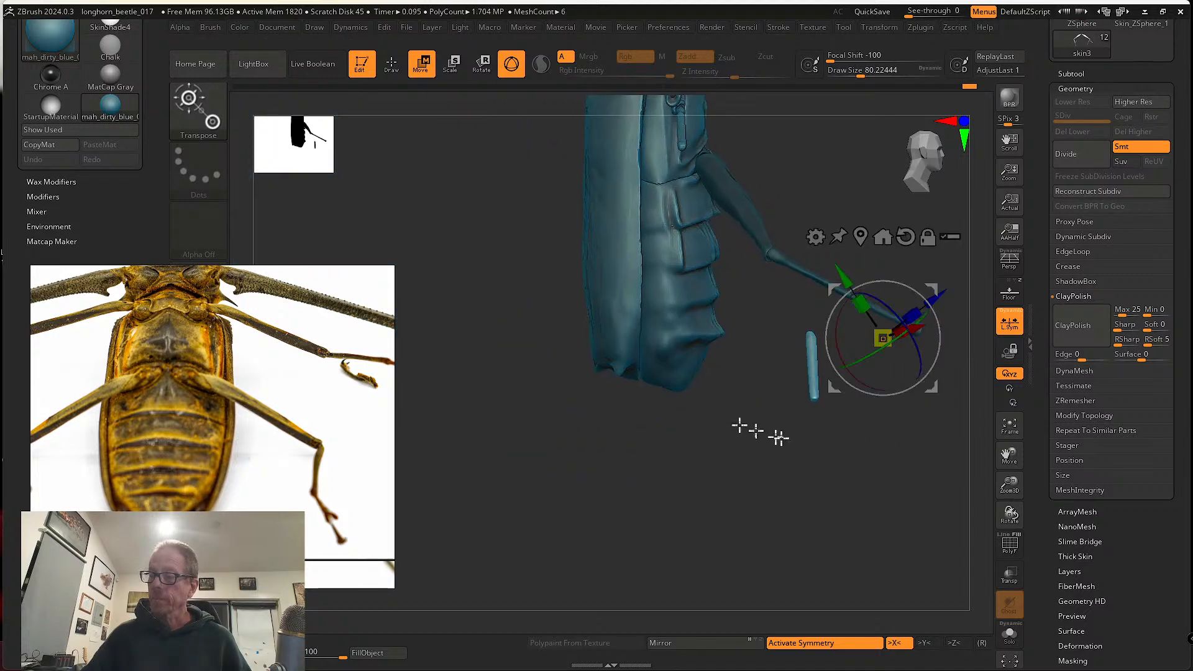
left_click_drag(844, 423, 666, 439, "alt")
left_click_drag(757, 406, 845, 494, "alt")
left_click_drag(837, 390, 829, 426)
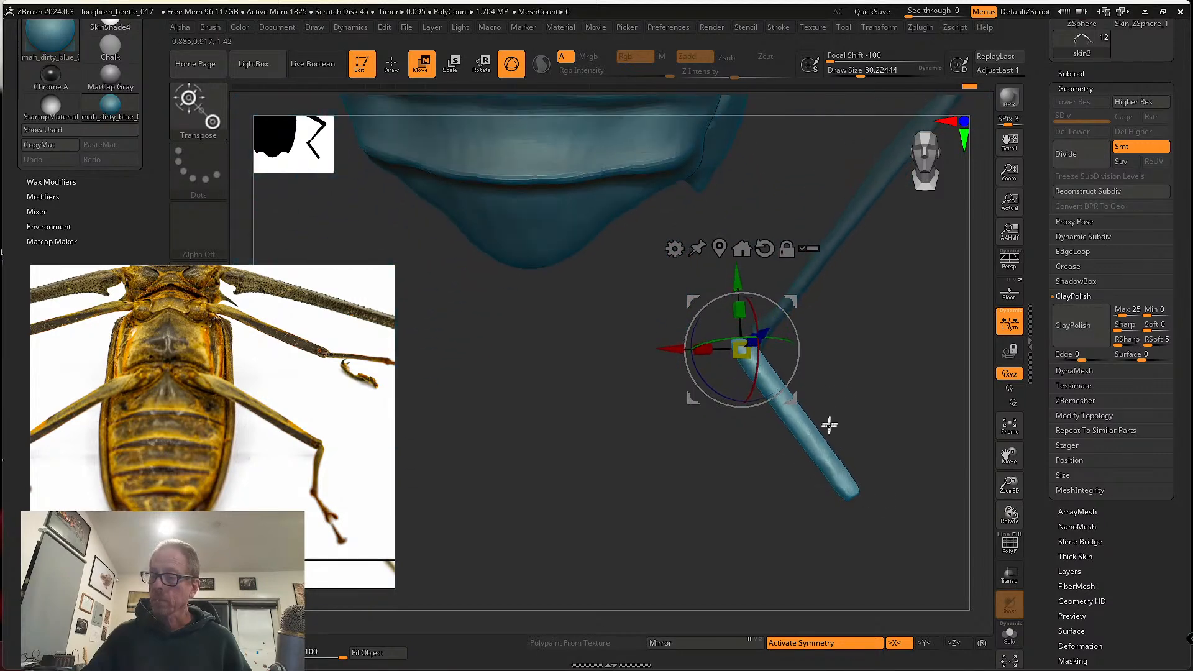
left_click_drag(790, 382, 808, 359)
- Bend the far end of the foot segment inward with the Move brush at draw size about 80
left_click(393, 80)
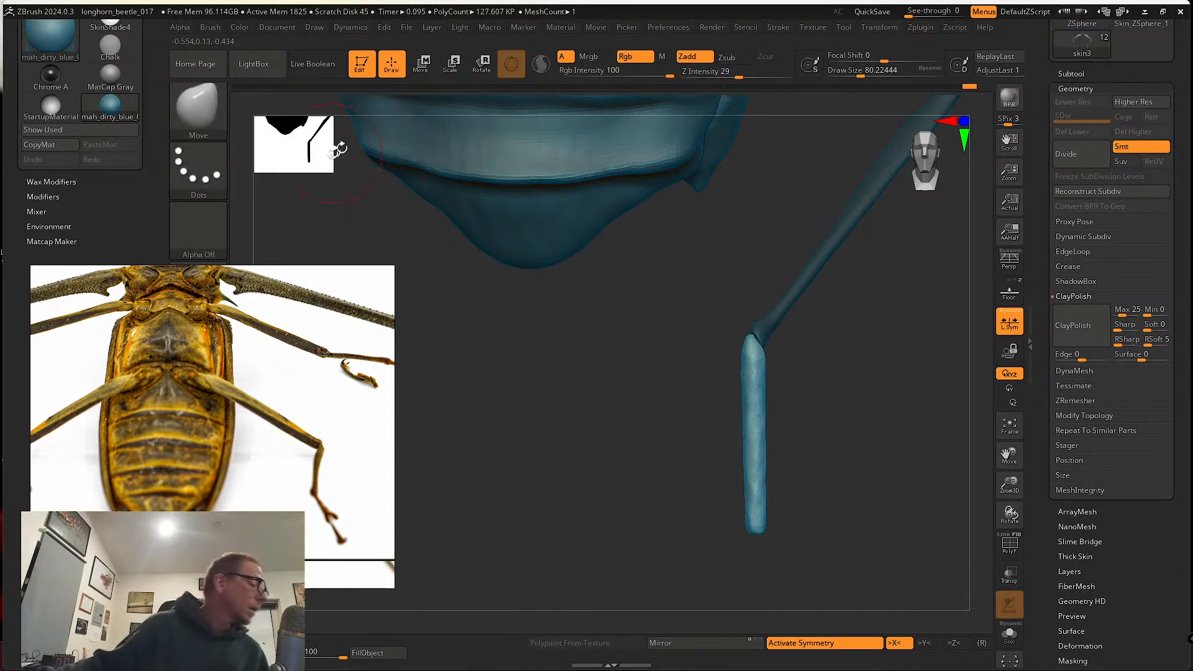
mouse_move(867, 384)
left_mouse_down()
mouse_move(818, 375)
mouse_move(757, 425)
left_mouse_up()
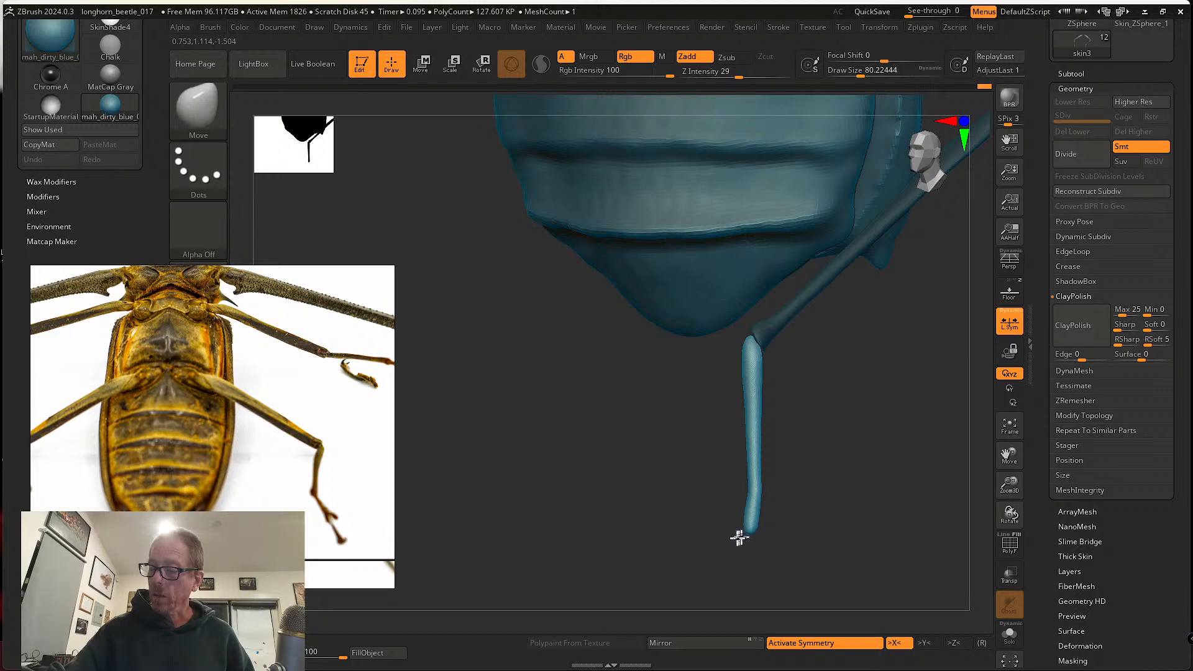
left_click_drag(764, 521, 757, 525)
mouse_move(765, 538)
left_mouse_down()
mouse_move(731, 540)
mouse_move(793, 538)
left_mouse_up()
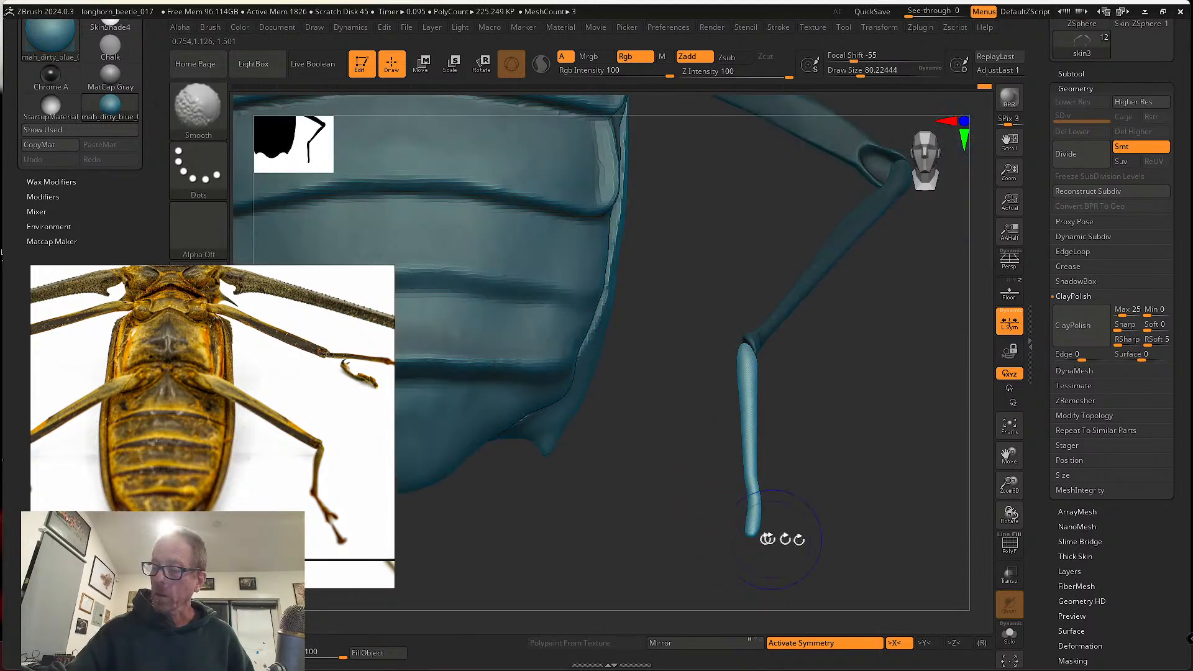
key("shift")
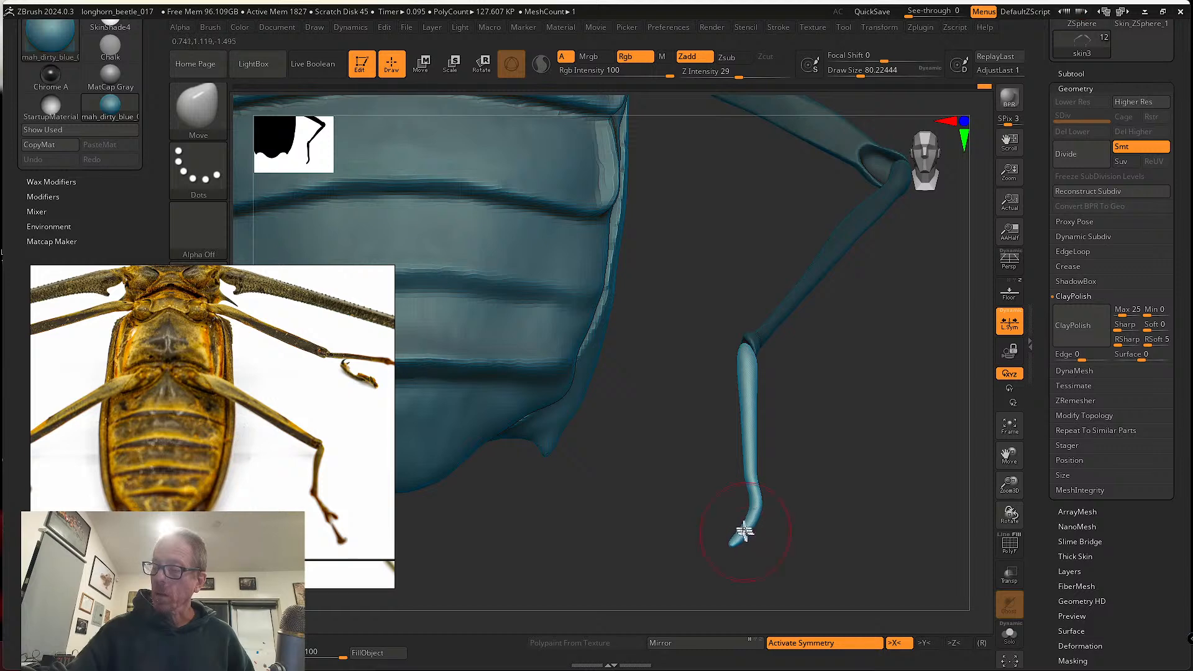
right_click_drag(751, 476, 767, 466)
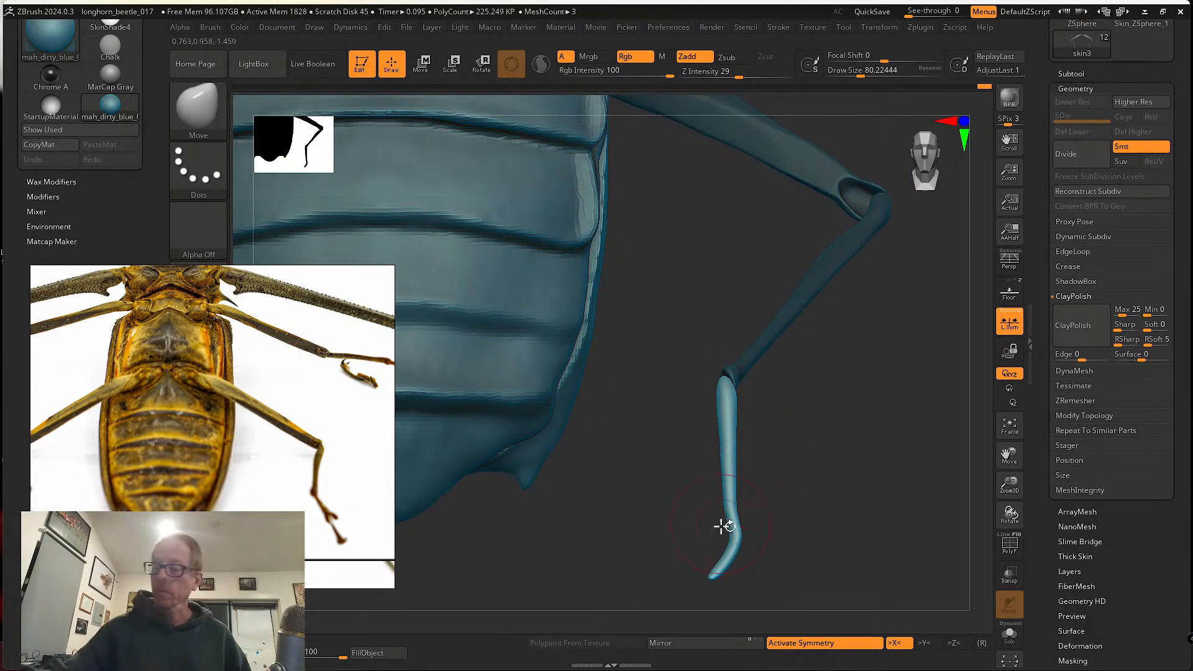
- Nudge the foot's bent tip into shape with the Move brush at draw size about 44
mouse_move(724, 527)
right_mouse_down()
mouse_move(780, 474)
mouse_move(770, 490)
mouse_move(750, 490)
right_mouse_up()
key("s")
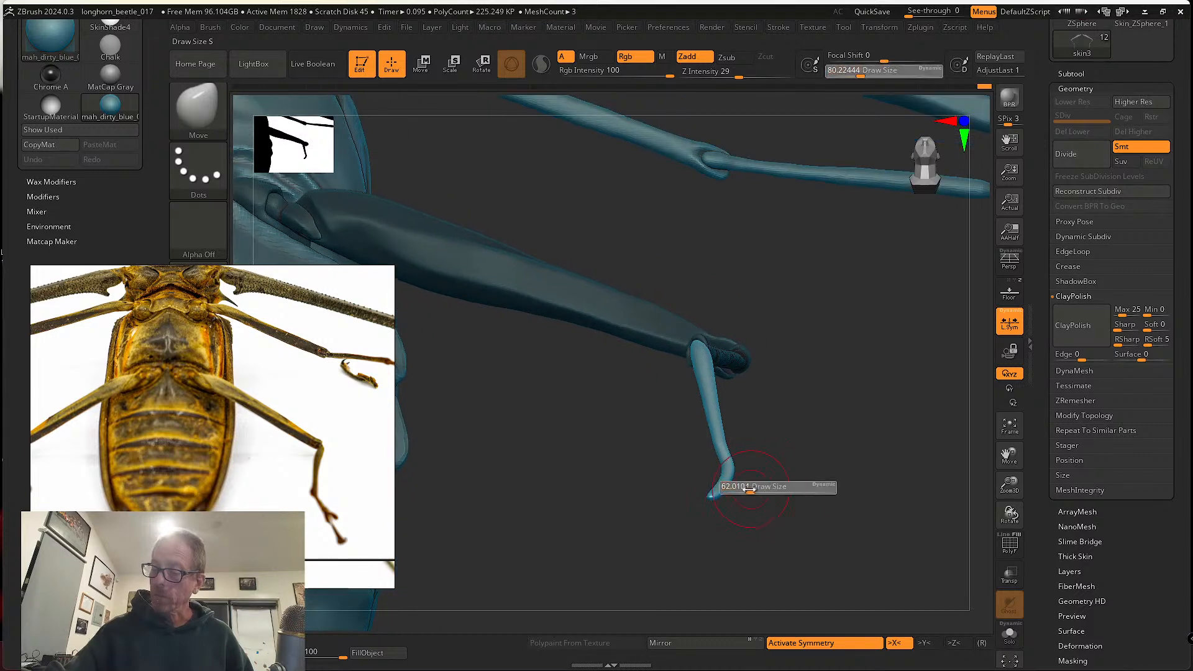
left_click_drag(750, 489, 724, 490)
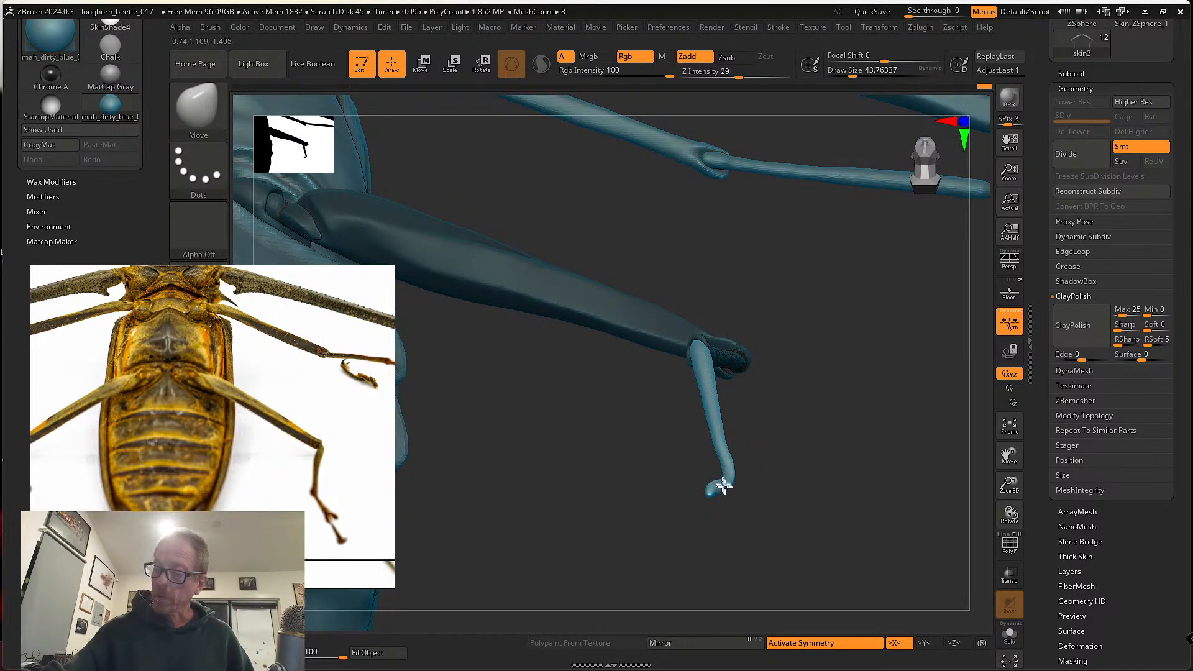
mouse_move(724, 486)
right_mouse_down()
mouse_move(743, 513)
mouse_move(718, 476)
mouse_move(770, 460)
mouse_move(759, 471)
mouse_move(664, 350)
right_mouse_up()
- Switch to the SnakeHook brush and clear the mask from the leg mesh
left_click(221, 105)
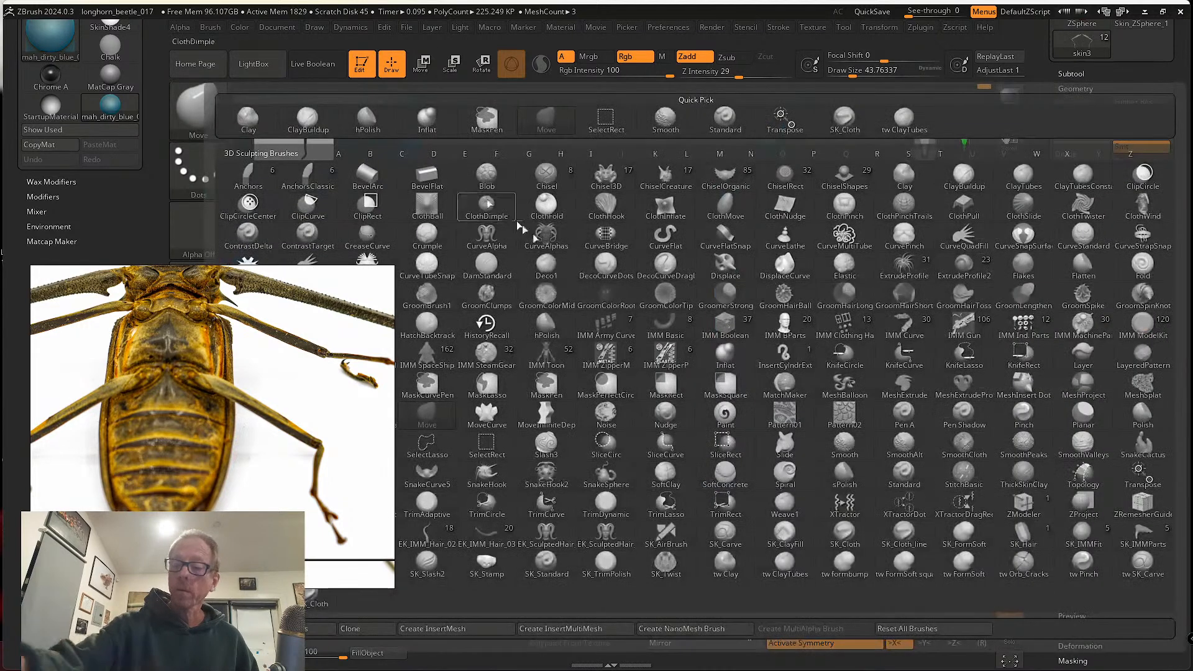
key("s")
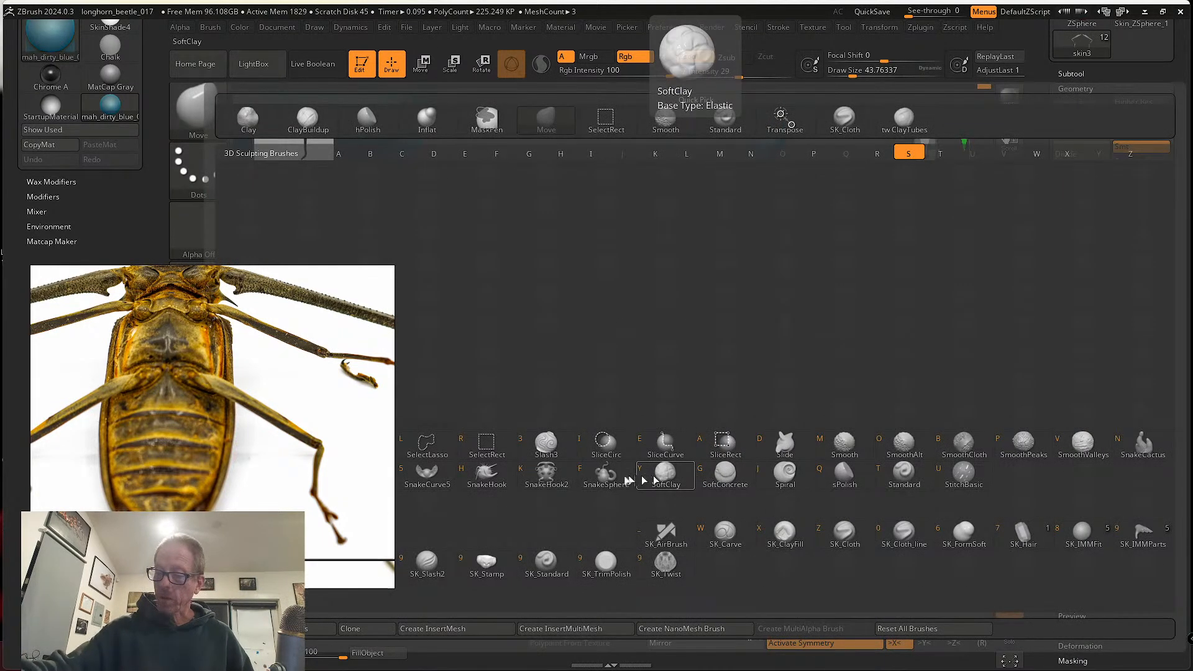
left_click(487, 479)
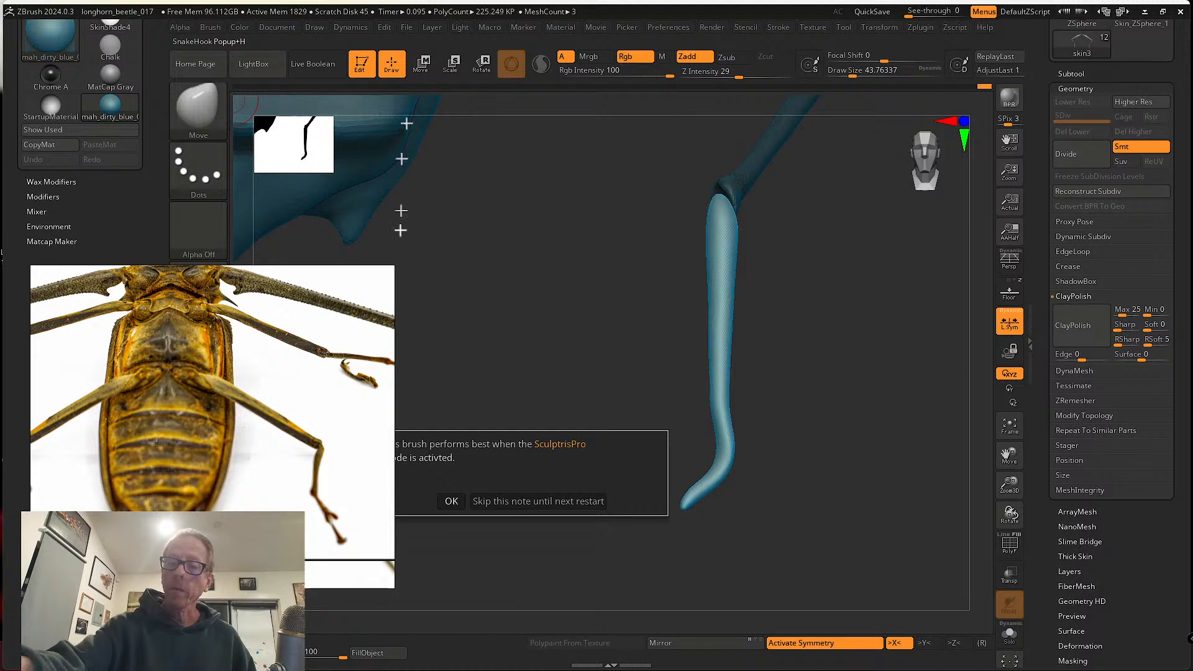
left_click(451, 502)
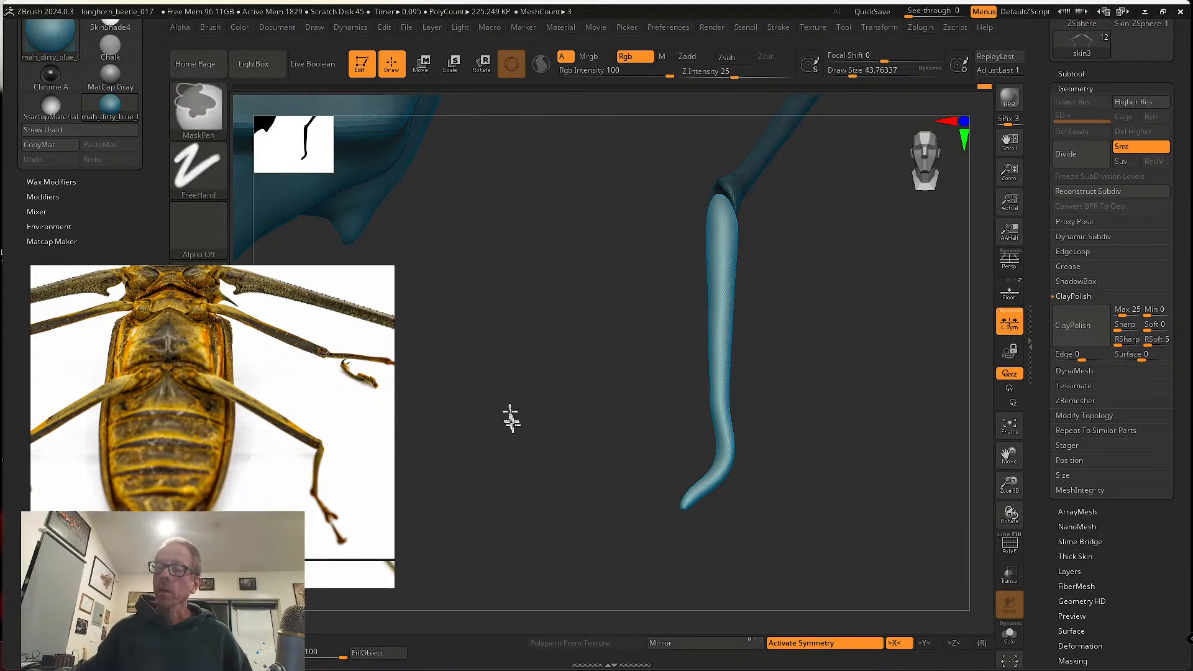
left_click_drag(511, 419, 535, 453, "ctrl")
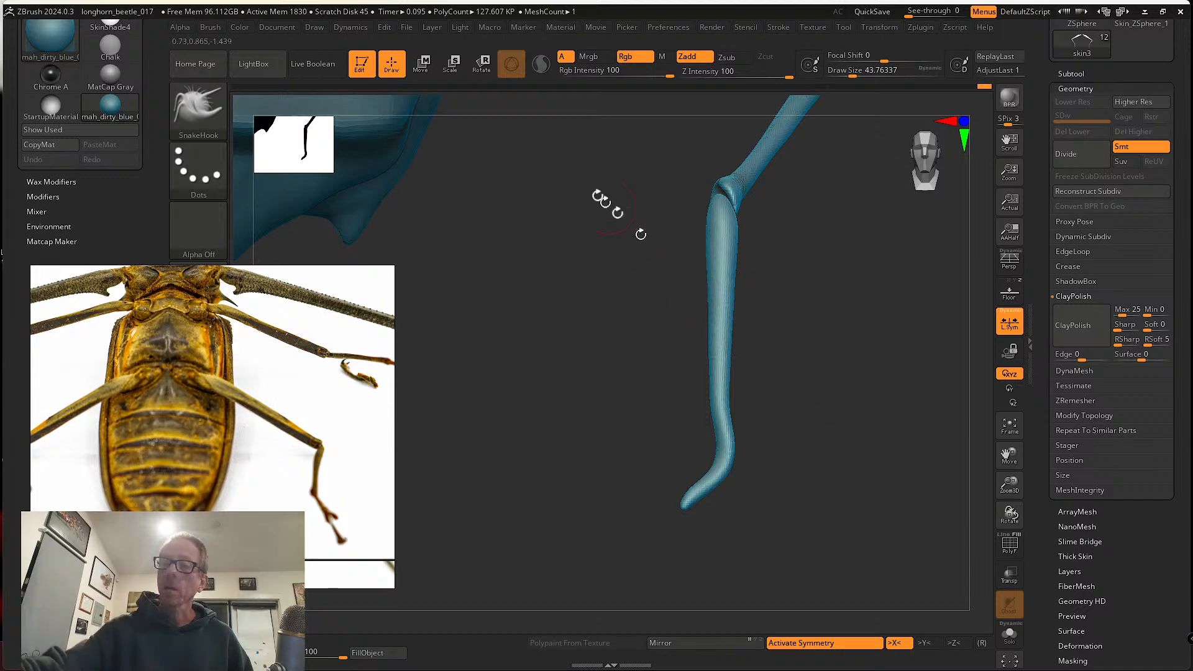
left_click_drag(550, 103, 591, 149, "ctrl")
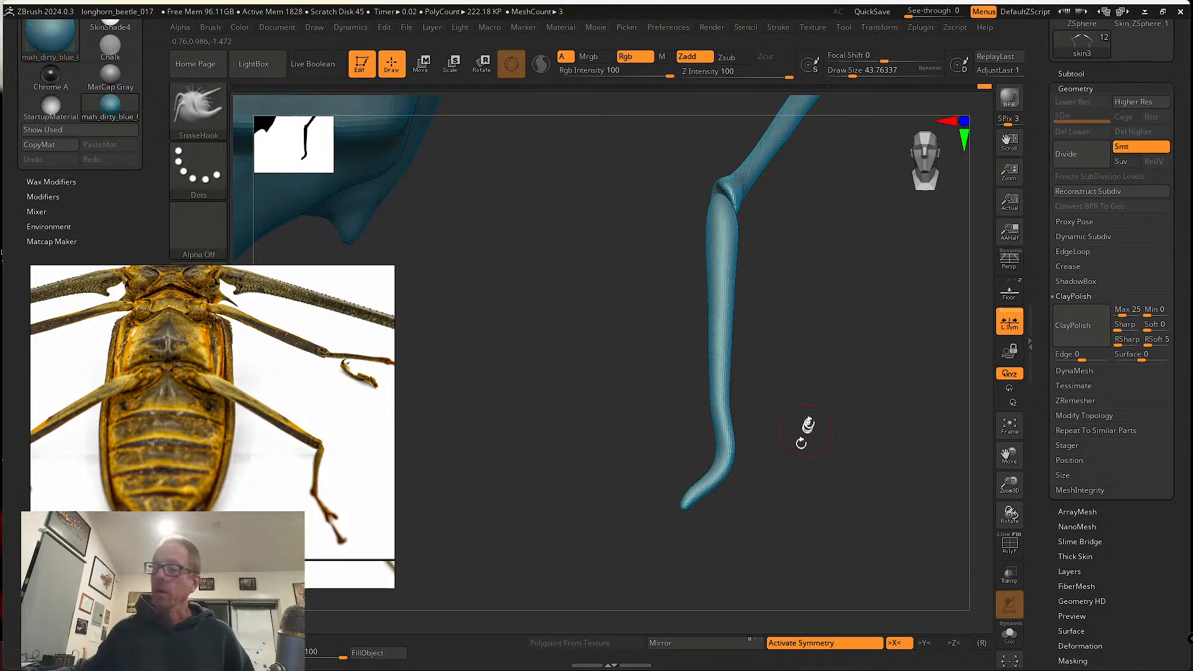
- Frame the beetle's whole underside and choose the Inflat brush
left_click_drag(876, 393, 774, 331, "alt")
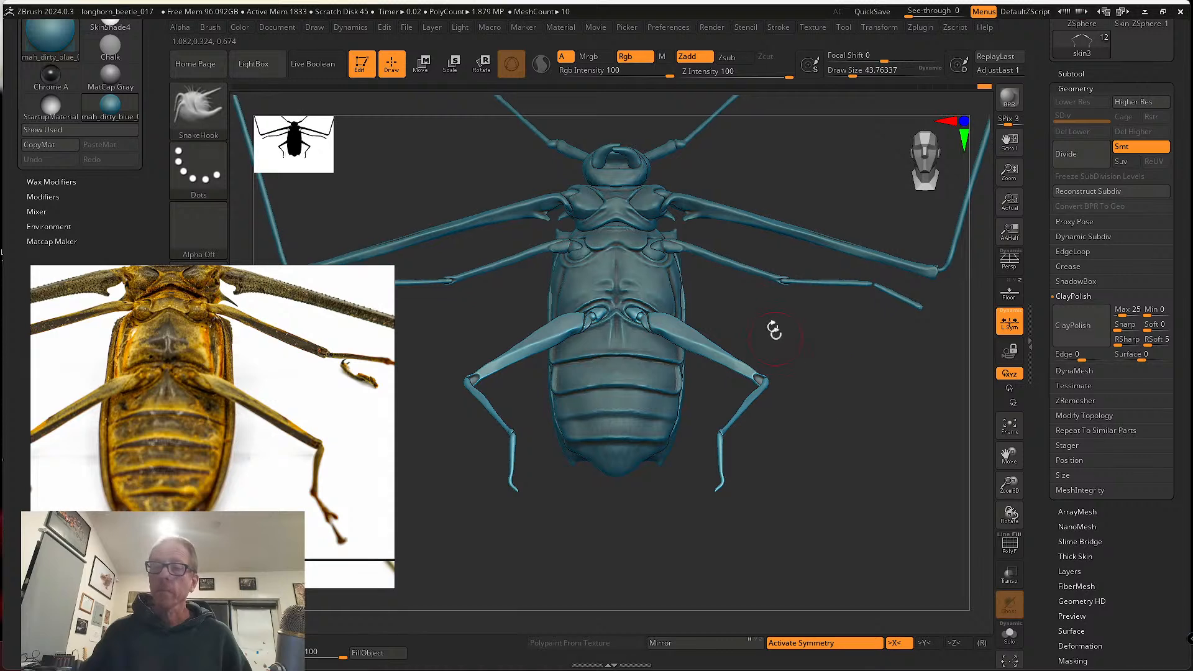
key("shift")
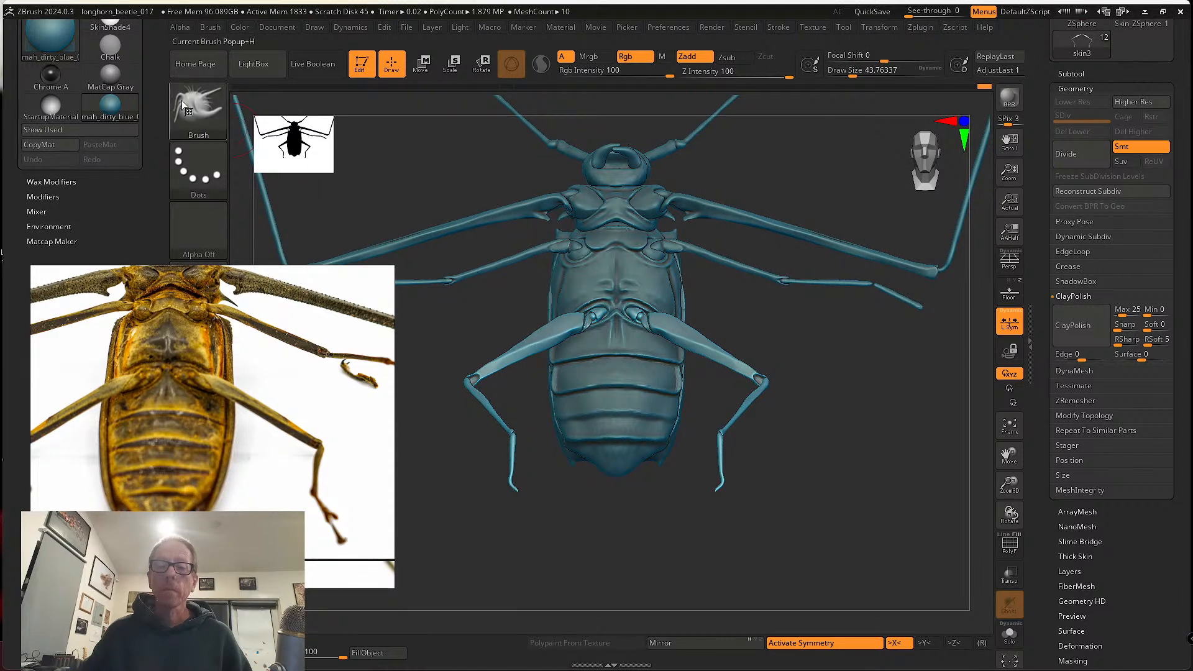
left_click(182, 99)
left_click(430, 124)
key("shift")
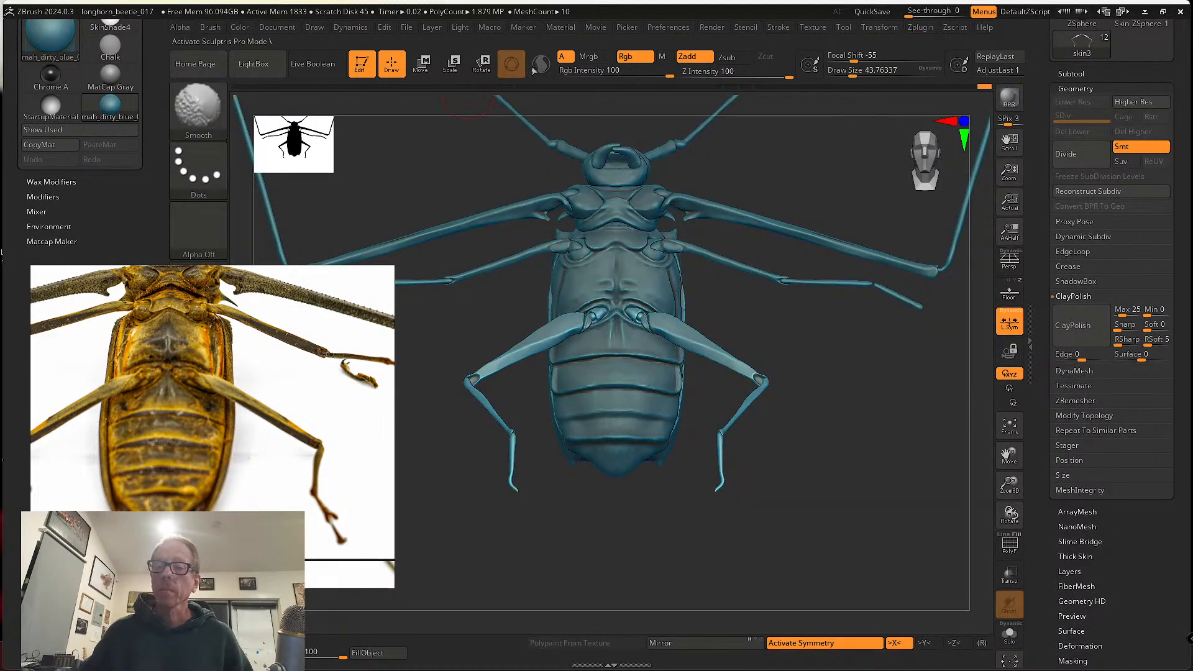
mouse_move(833, 381)
left_mouse_down()
mouse_move(868, 394)
mouse_move(850, 402)
mouse_move(889, 365)
left_mouse_up()
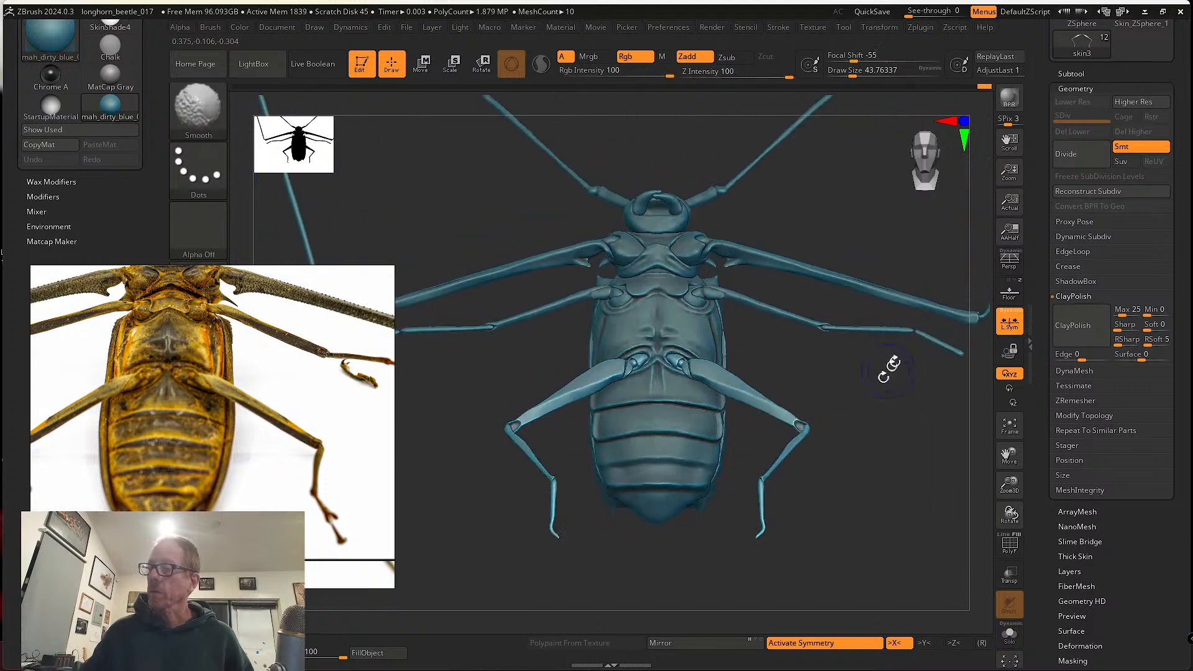
- Make the hind-leg subtool skin3 active and save the project as longhorn_beetle_018
left_click(1070, 74)
left_click(1086, 198)
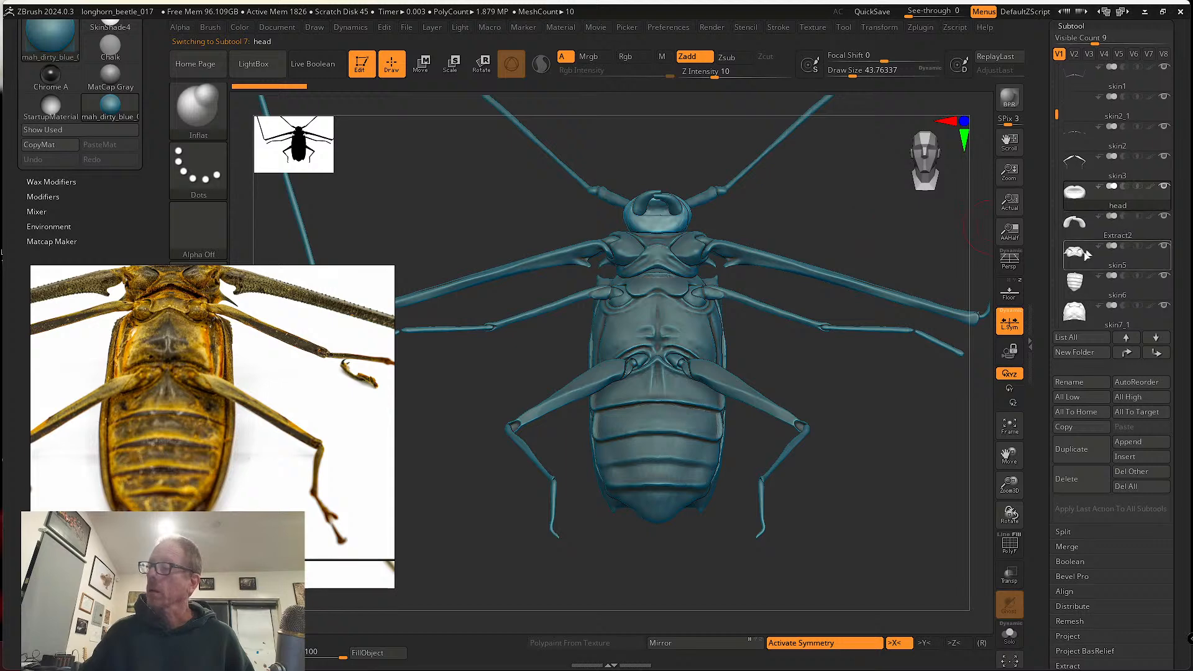
left_click(790, 447, "alt")
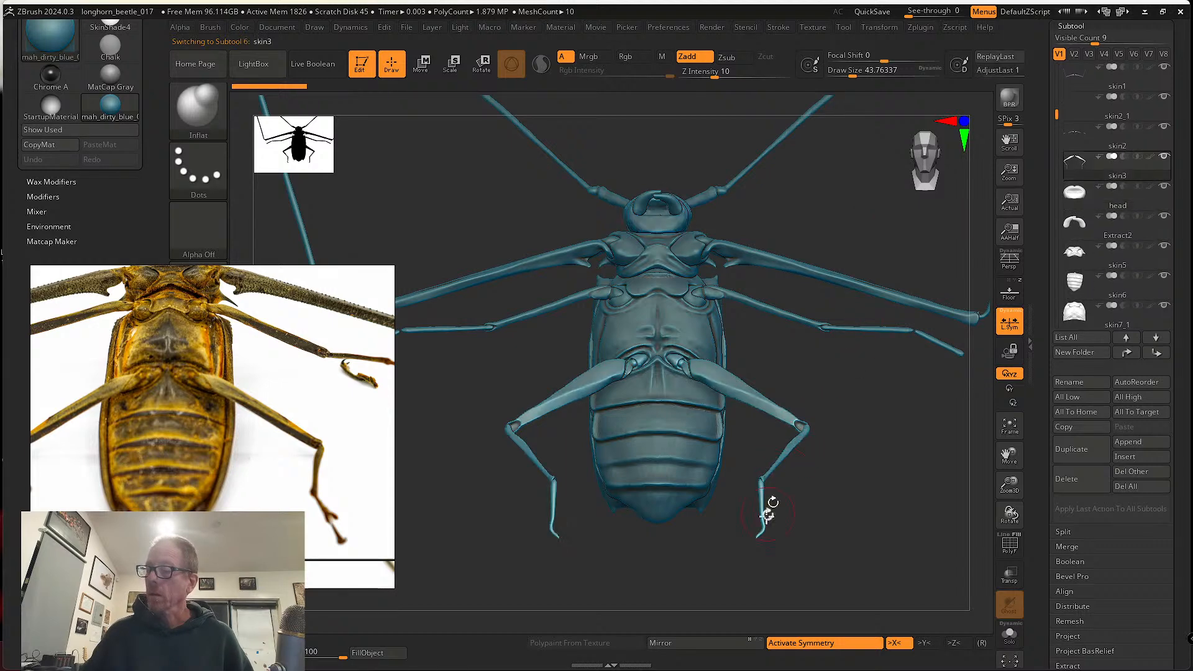
left_click_drag(839, 493, 860, 443, "alt")
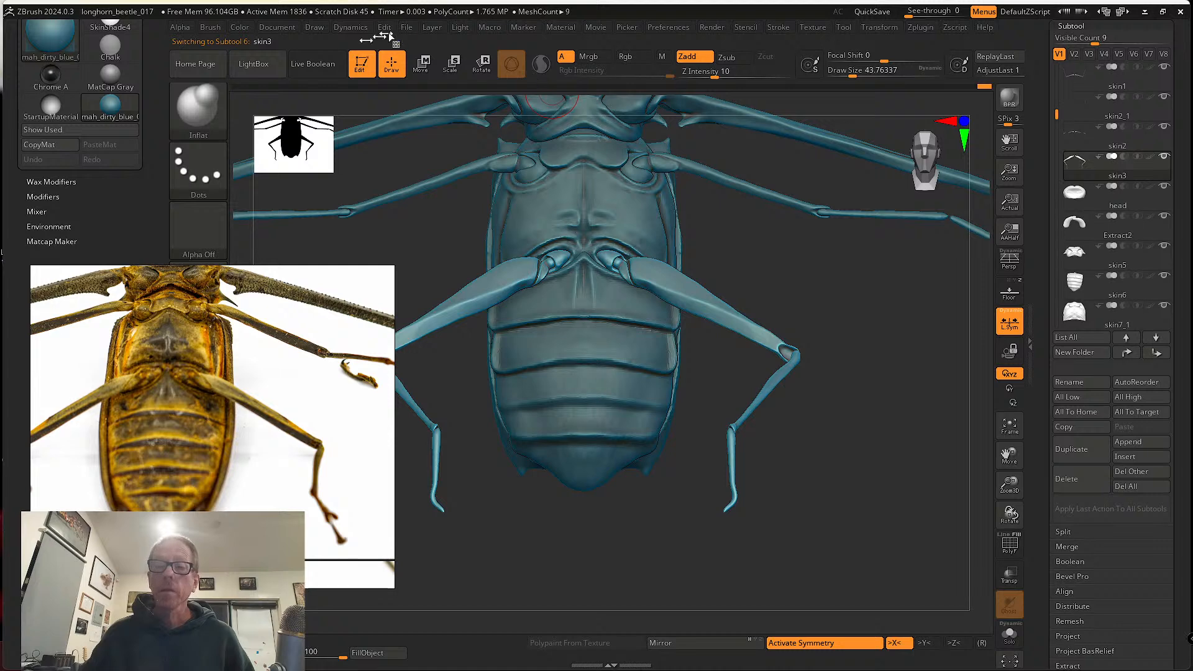
left_click(407, 28)
left_click(508, 67)
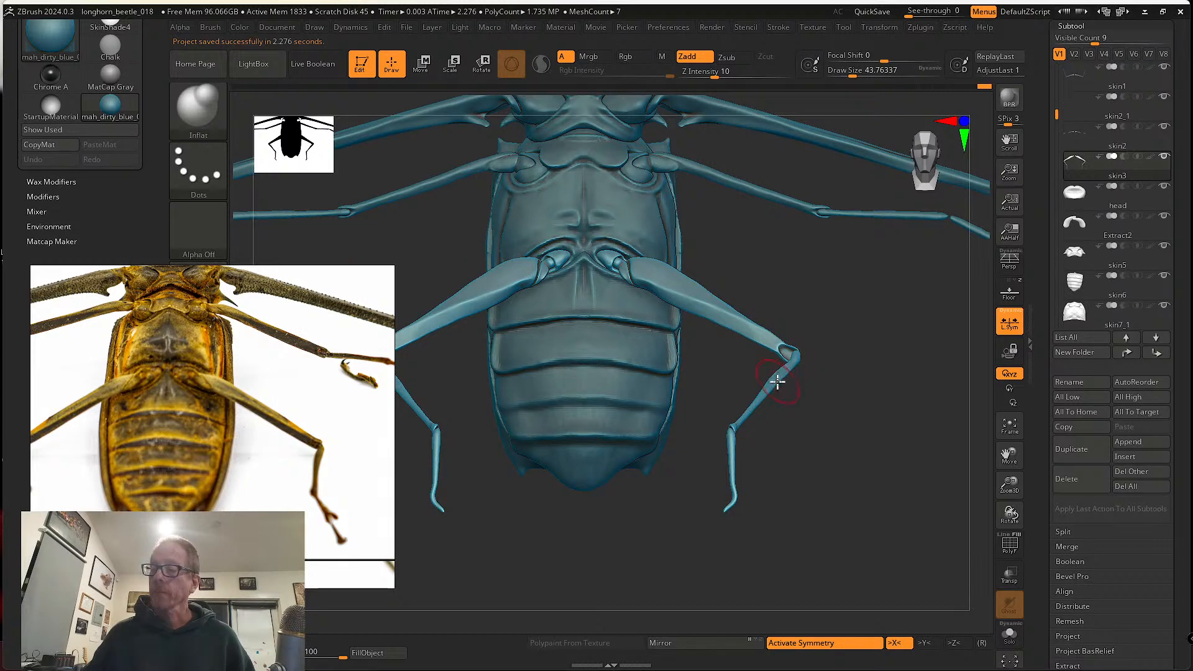
- Try smoothing strokes on a test cylinder converted to a PolyMesh3D, and return to the skin3 beetle tool
left_click_drag(841, 402, 813, 367, "alt")
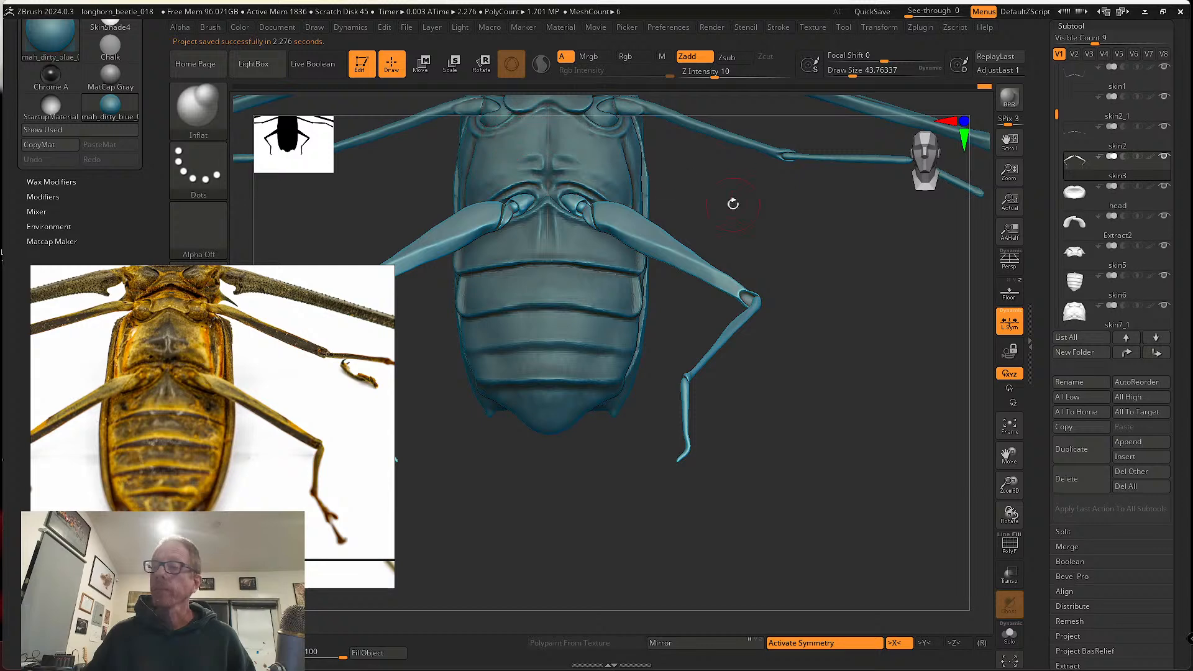
left_click_drag(1042, 190, 1050, 302)
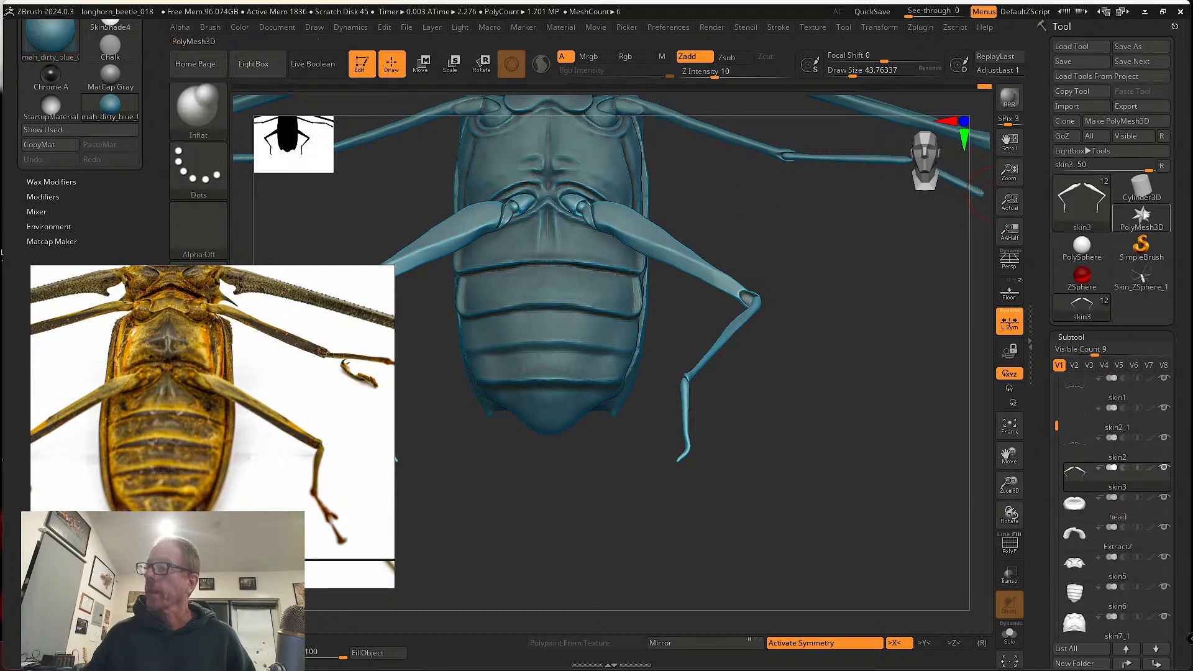
left_click(1143, 187)
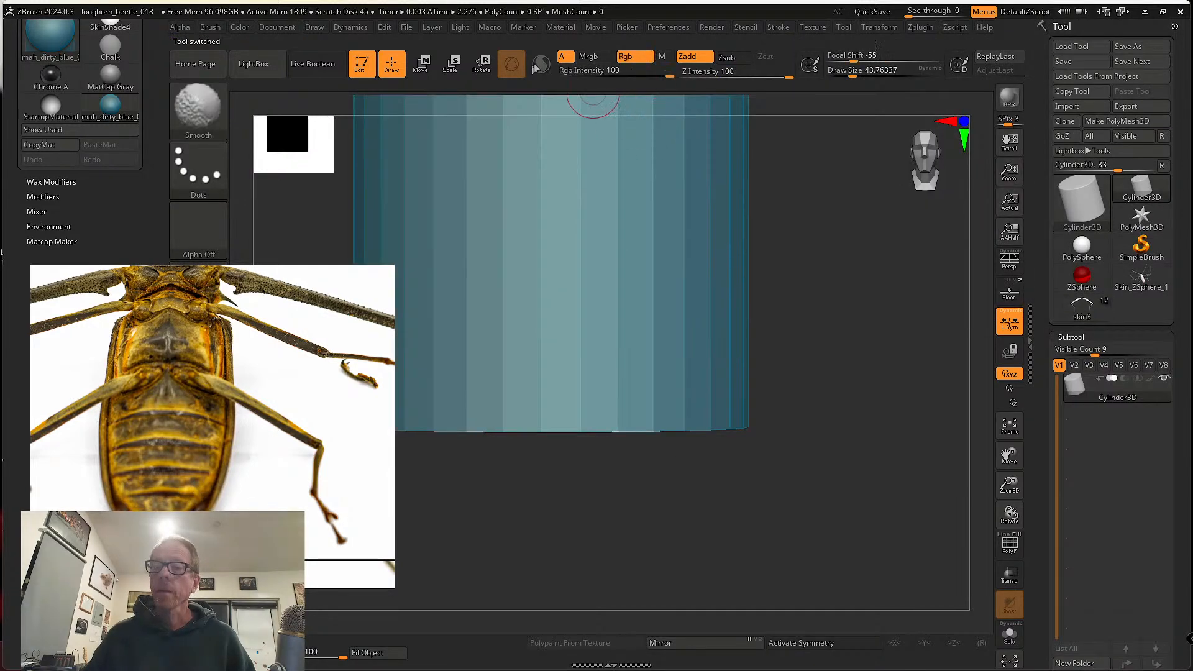
left_click(609, 220)
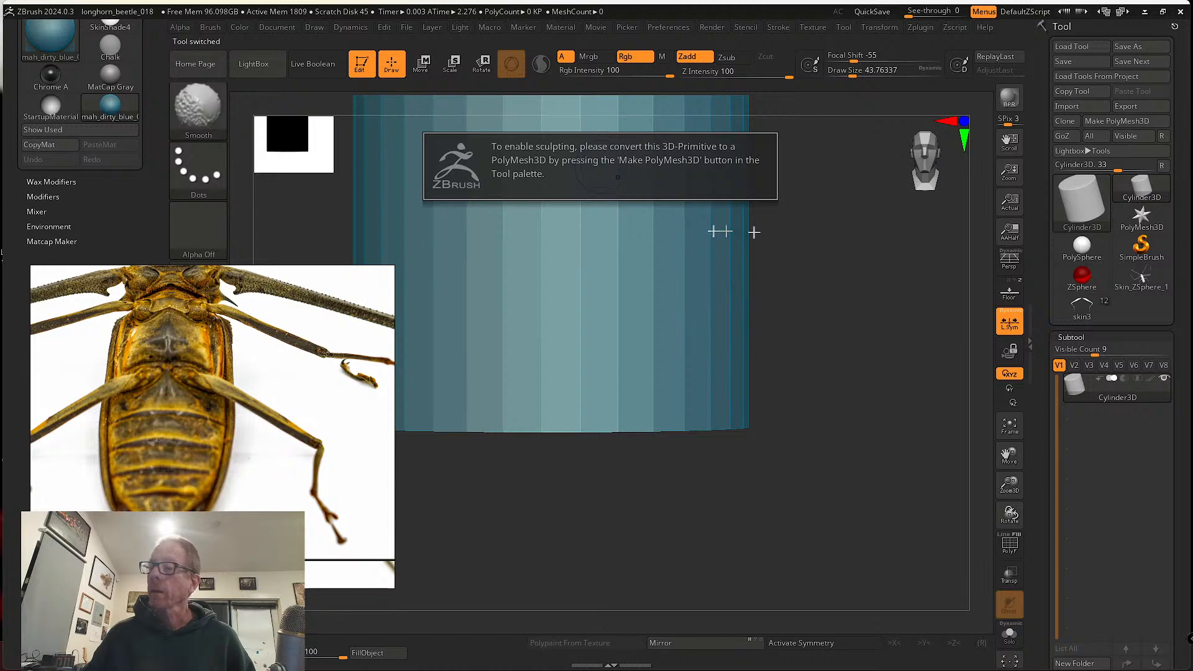
left_click(1106, 122)
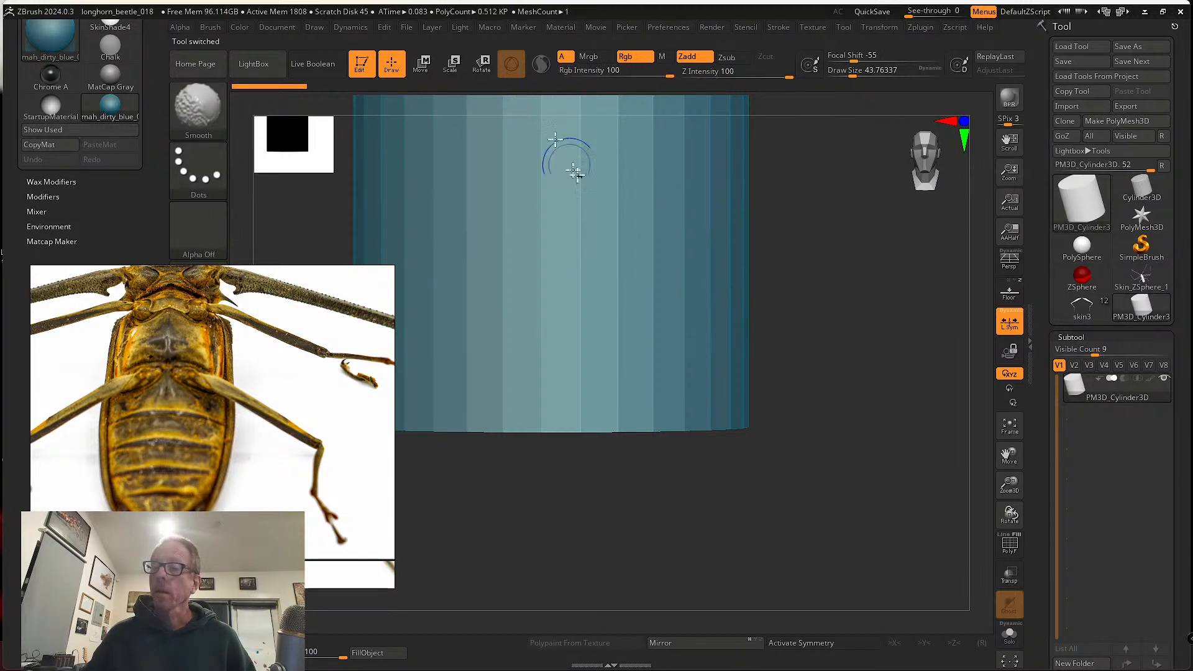
mouse_move(584, 192)
left_mouse_down("shift")
mouse_move(605, 246)
mouse_move(646, 264)
mouse_move(606, 168)
left_mouse_up("shift")
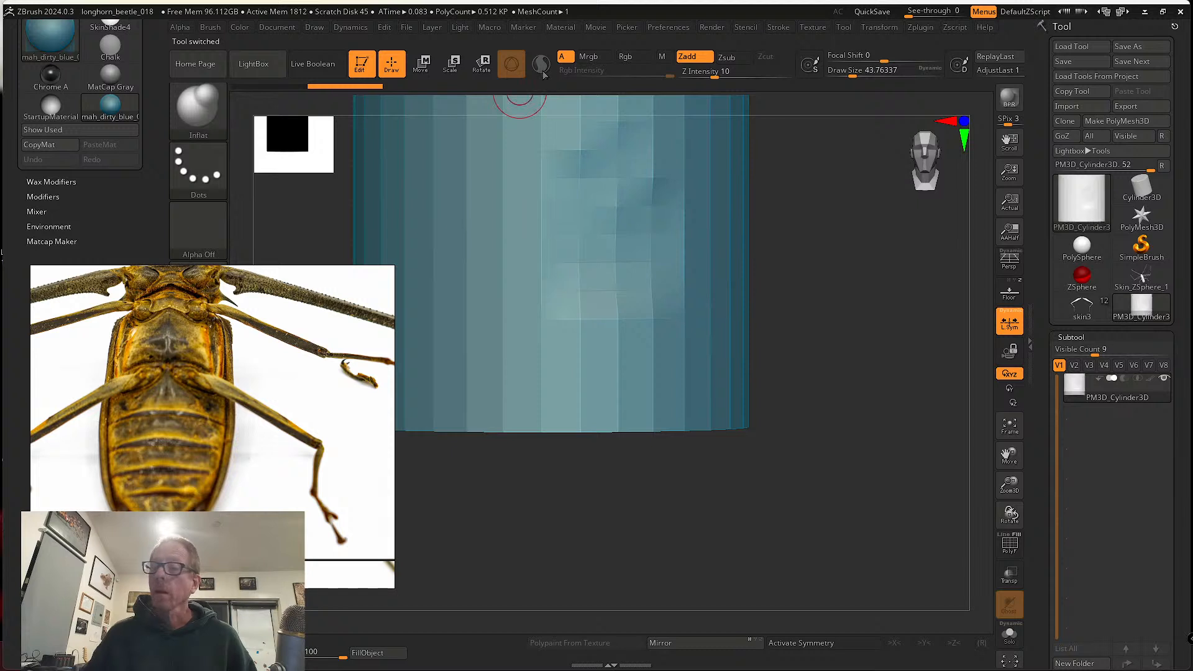
left_click_drag(800, 224, 726, 213, "alt")
left_click(1082, 308)
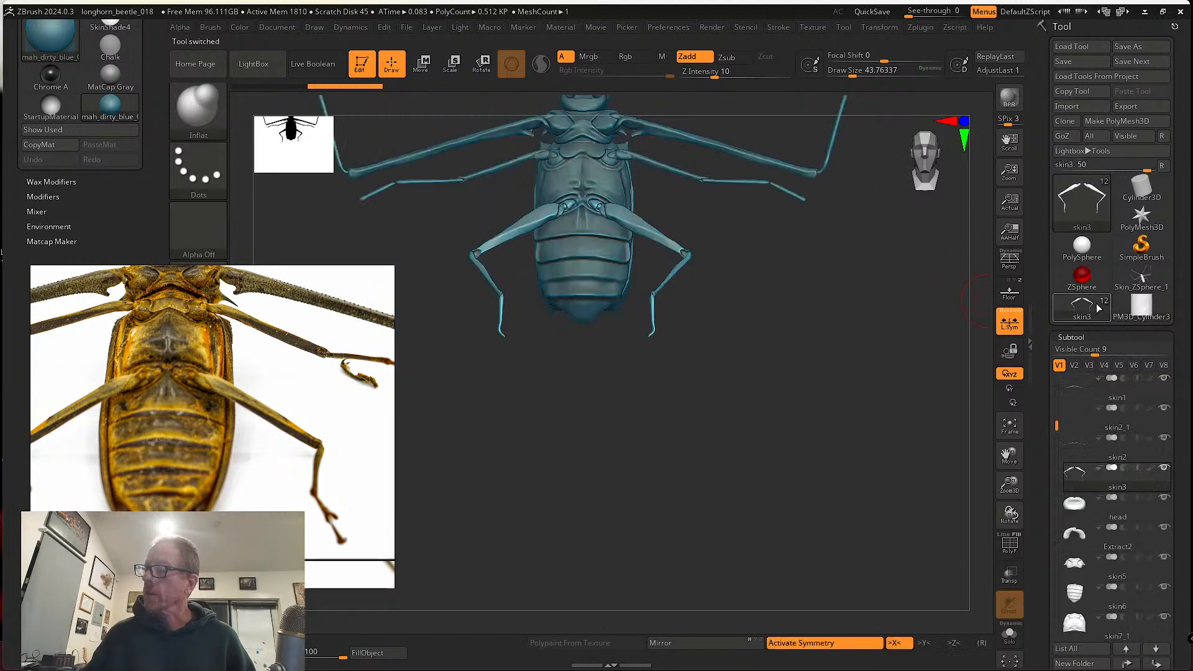
- Pull a pointed claw out of the side of the foot's tip using the Move brush at draw size about 56
left_click_drag(846, 289, 793, 331)
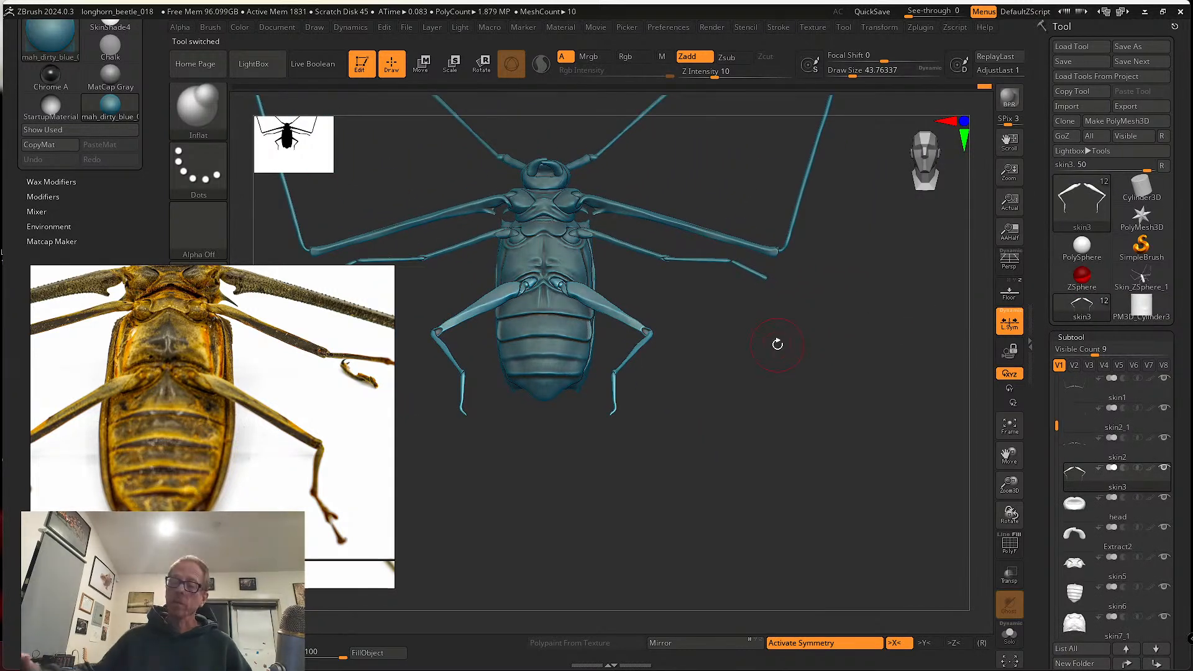
left_click_drag(762, 453, 774, 410)
key("s")
mouse_move(742, 439)
left_mouse_down()
mouse_move(710, 487)
mouse_move(711, 468)
mouse_move(590, 456)
left_mouse_up()
key("s")
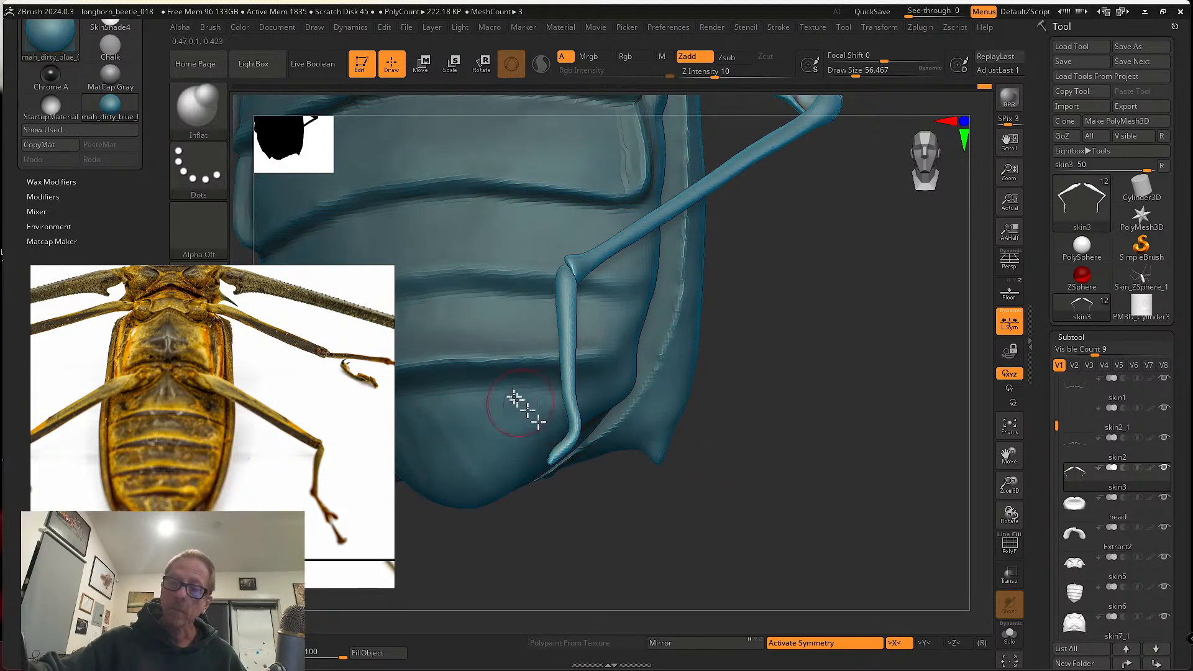
left_click(198, 110)
left_click(546, 118)
mouse_move(577, 497)
left_mouse_down()
mouse_move(549, 441)
mouse_move(559, 447)
left_mouse_up()
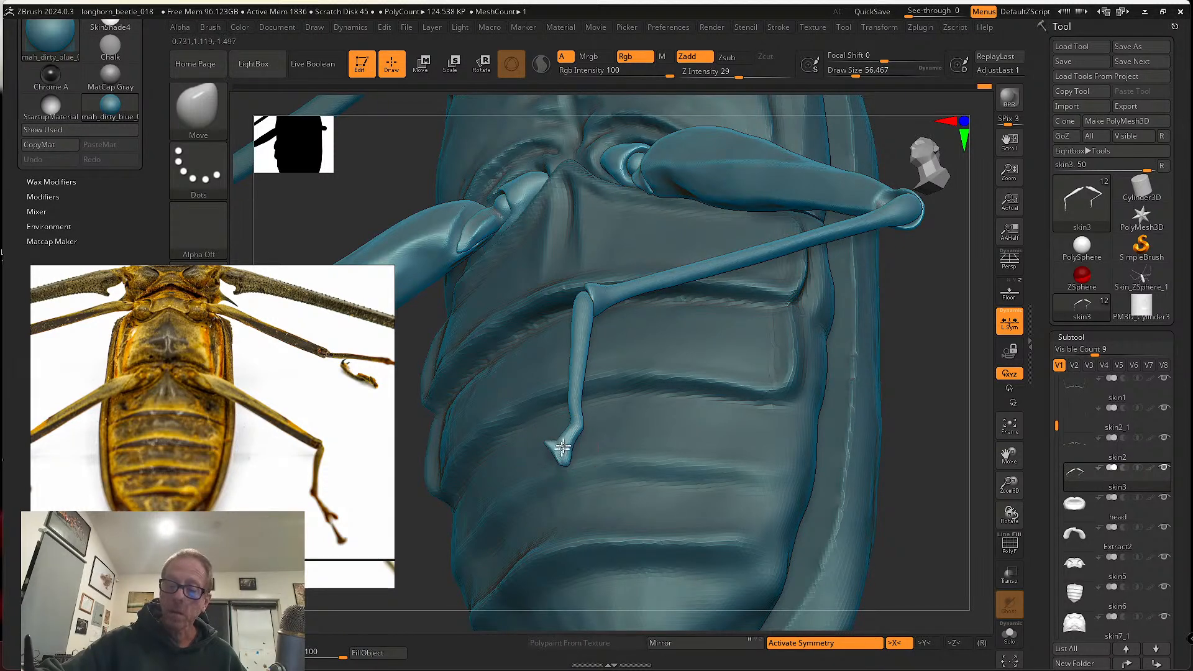
left_click_drag(563, 445, 563, 457)
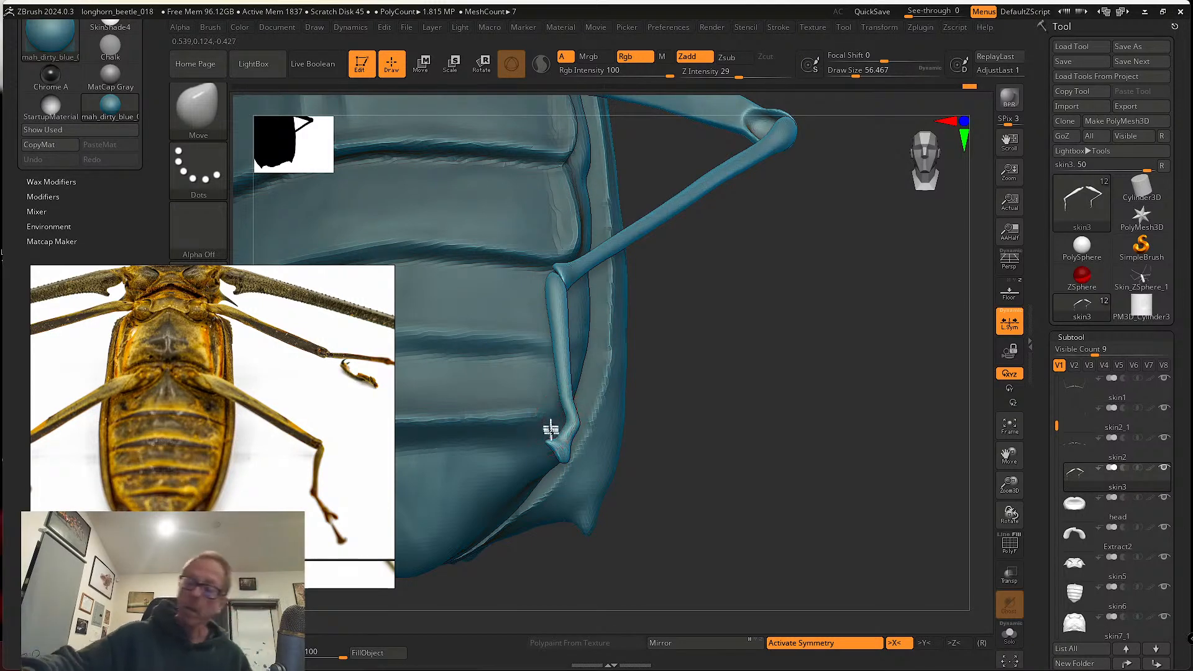
- Shape the foot's end into a two-pronged claw with the Move brush at draw size about 49
mouse_move(551, 426)
left_mouse_down()
mouse_move(550, 458)
mouse_move(492, 487)
mouse_move(498, 467)
mouse_move(528, 495)
mouse_move(520, 458)
mouse_move(531, 458)
left_mouse_up()
key("s")
mouse_move(517, 443)
left_mouse_down()
mouse_move(501, 444)
mouse_move(510, 416)
mouse_move(508, 429)
left_mouse_up()
key("s")
mouse_move(507, 471)
left_mouse_down()
mouse_move(480, 475)
mouse_move(557, 496)
mouse_move(519, 476)
mouse_move(565, 427)
mouse_move(552, 482)
left_mouse_up()
key("s")
left_click_drag(549, 485, 506, 485)
key("s")
key("s")
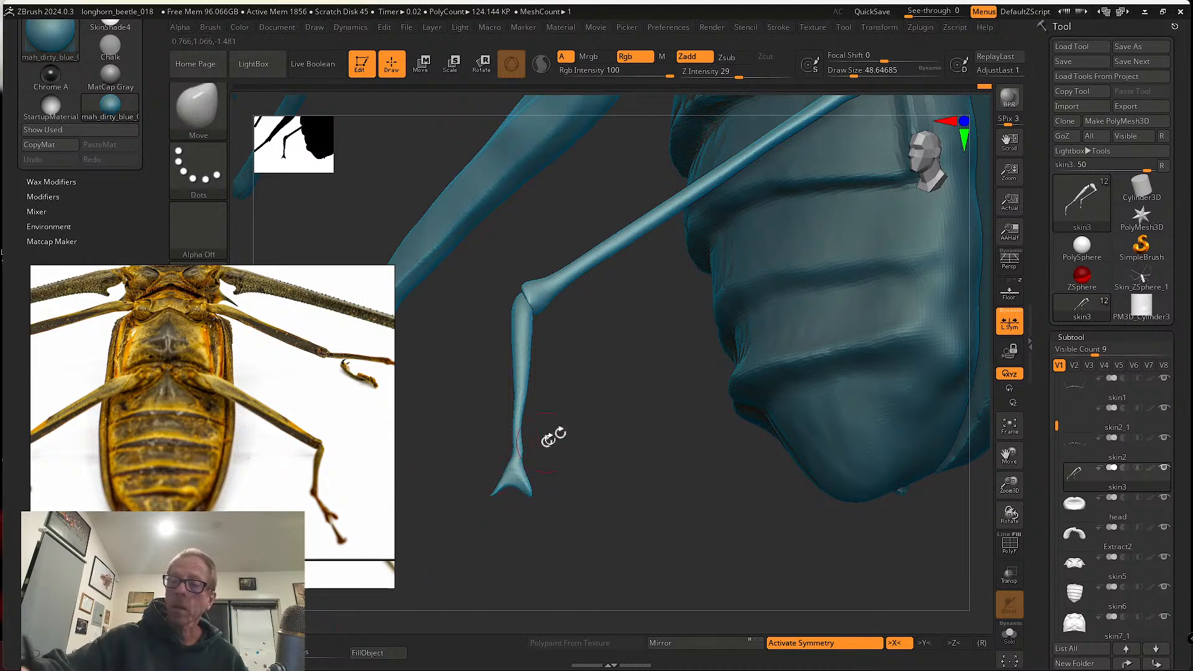
- Lengthen the two claw prongs with the Move brush at draw size about 39
mouse_move(547, 440)
left_mouse_down()
mouse_move(612, 392)
mouse_move(623, 435)
mouse_move(575, 474)
mouse_move(607, 449)
left_mouse_up()
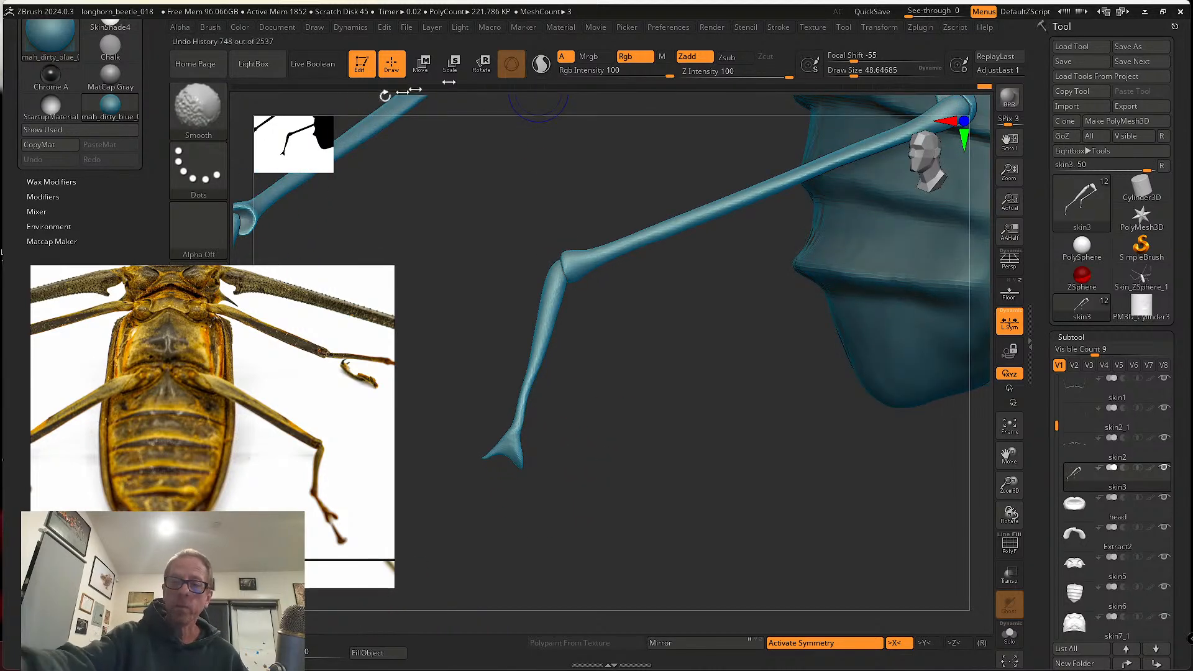
left_click(198, 106)
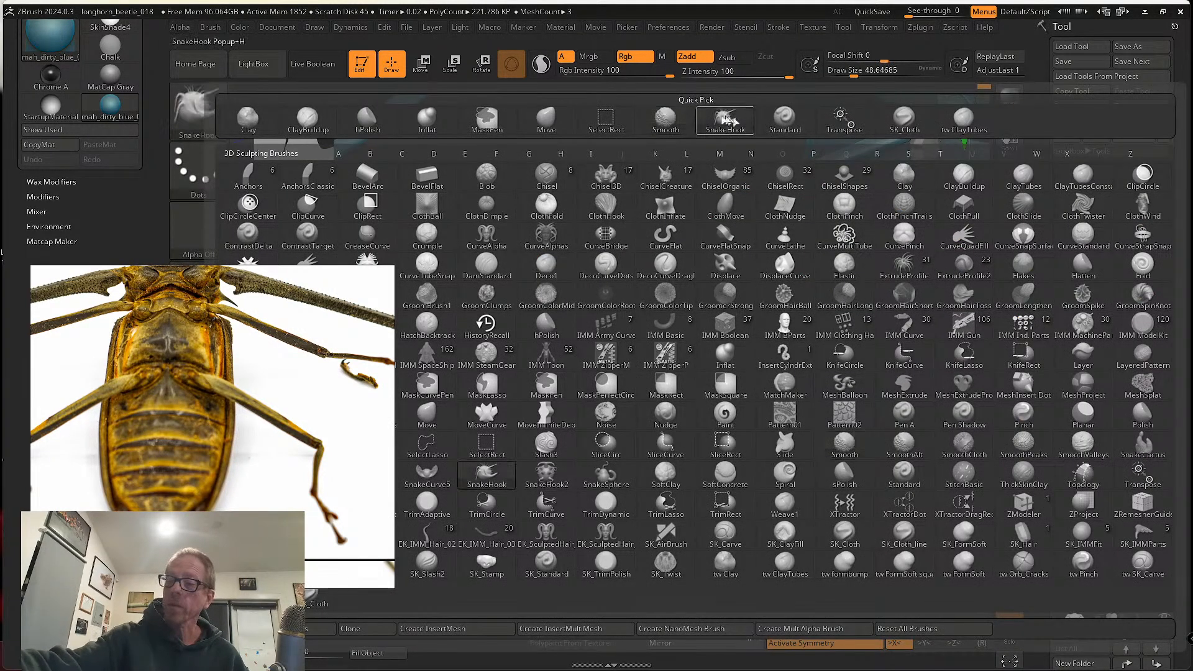
left_click(727, 120)
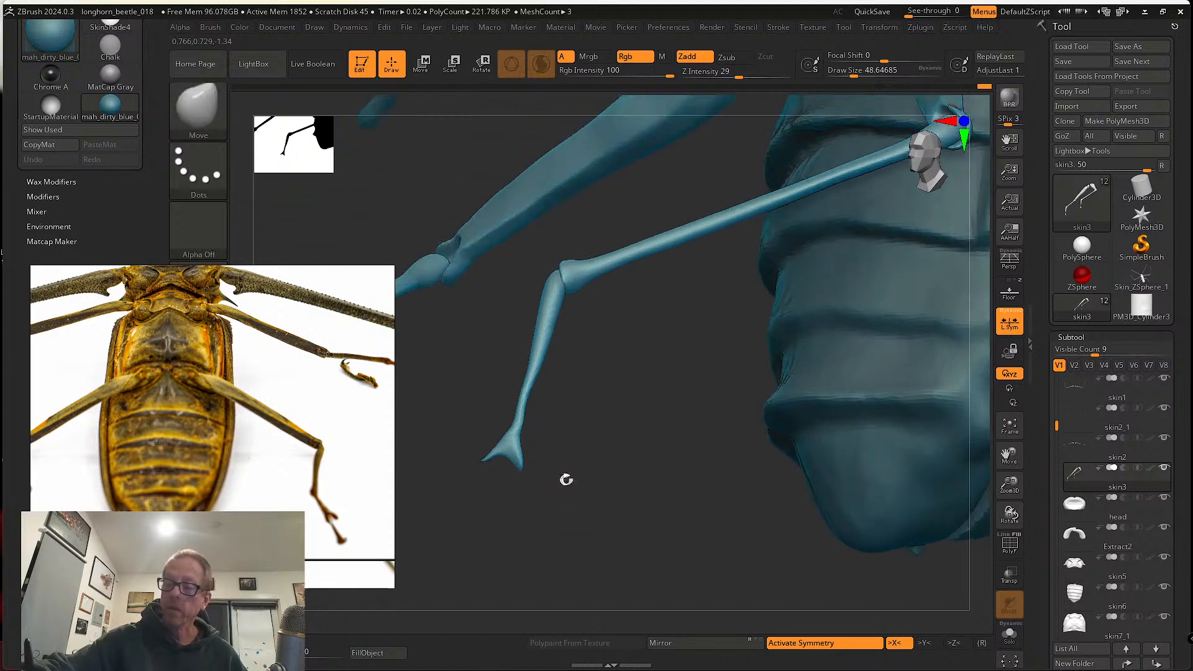
key("s")
left_click(535, 475)
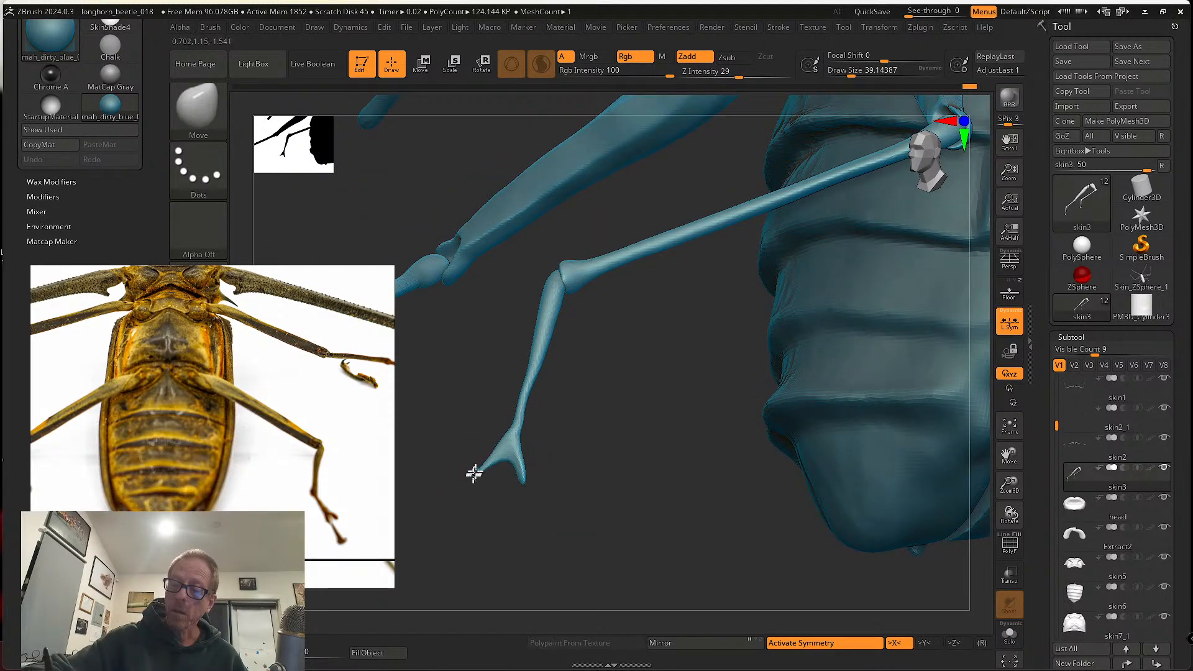
mouse_move(489, 459)
left_mouse_down()
mouse_move(470, 496)
mouse_move(552, 496)
mouse_move(471, 495)
mouse_move(484, 482)
mouse_move(610, 517)
mouse_move(591, 488)
mouse_move(593, 499)
left_mouse_up()
- Curve the foot segment smoothly into the claw with the Move brush at draw size about 62
left_click(199, 109)
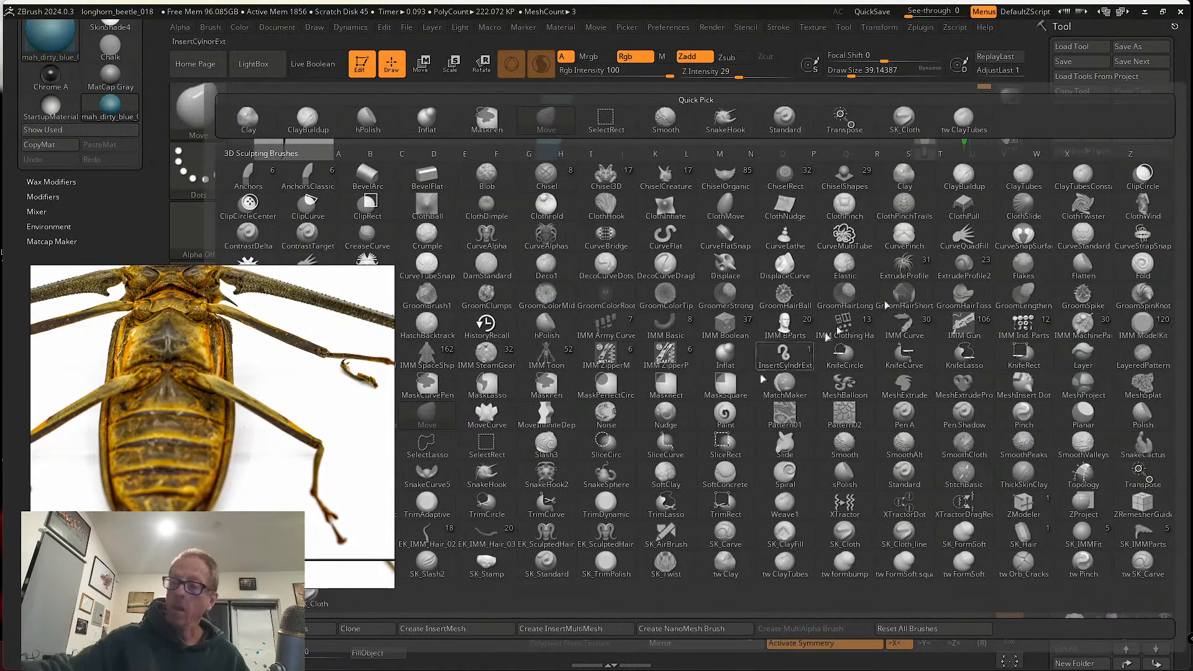
left_click(725, 119)
left_click(541, 64)
key("b")
key("m")
key("v")
key("s")
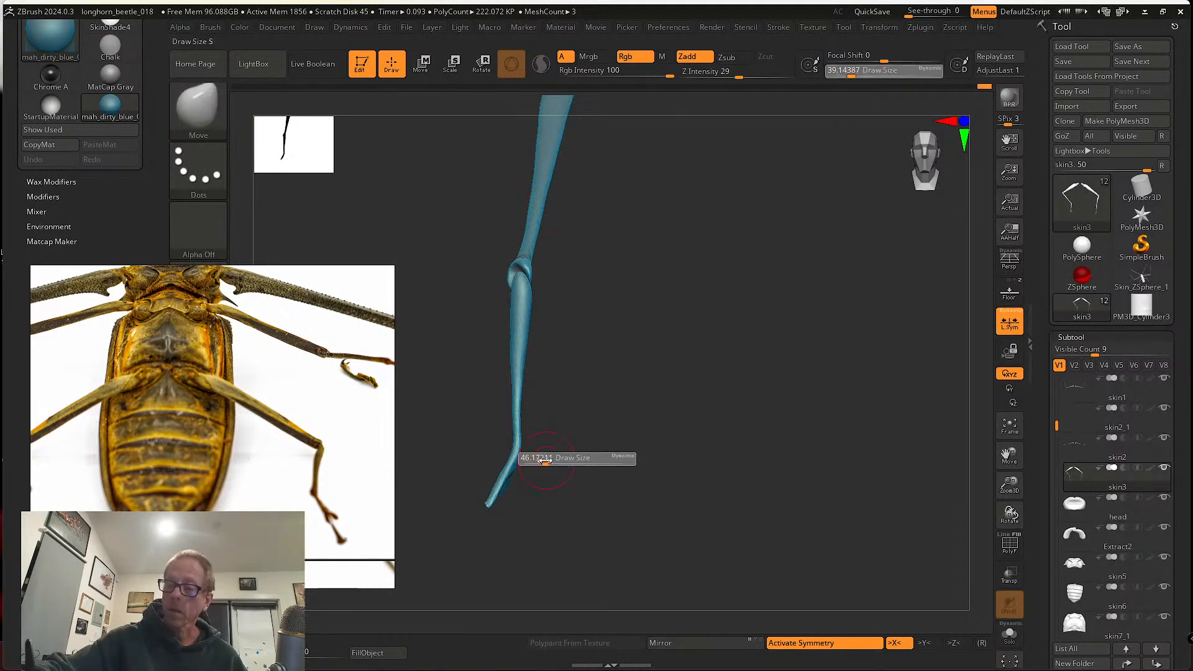
left_click_drag(544, 461, 550, 460)
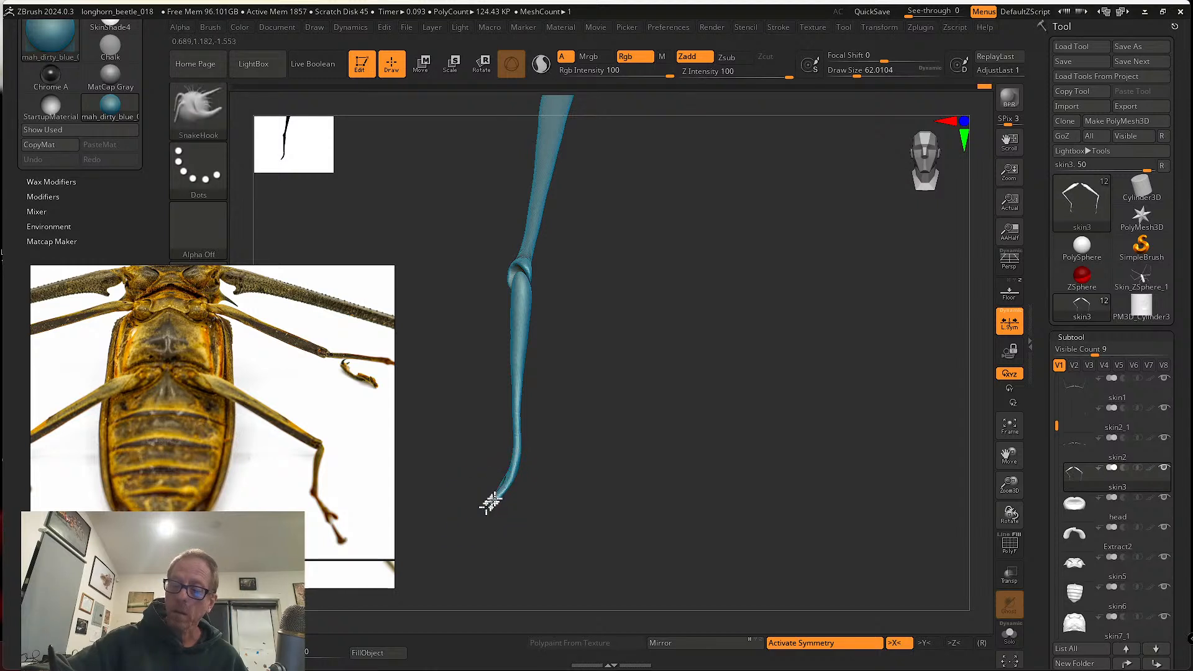
- Pull the foot's tip with the SnakeHook brush and save the project as the next version, longhorn_beetle_019
left_click_drag(490, 501, 872, 477)
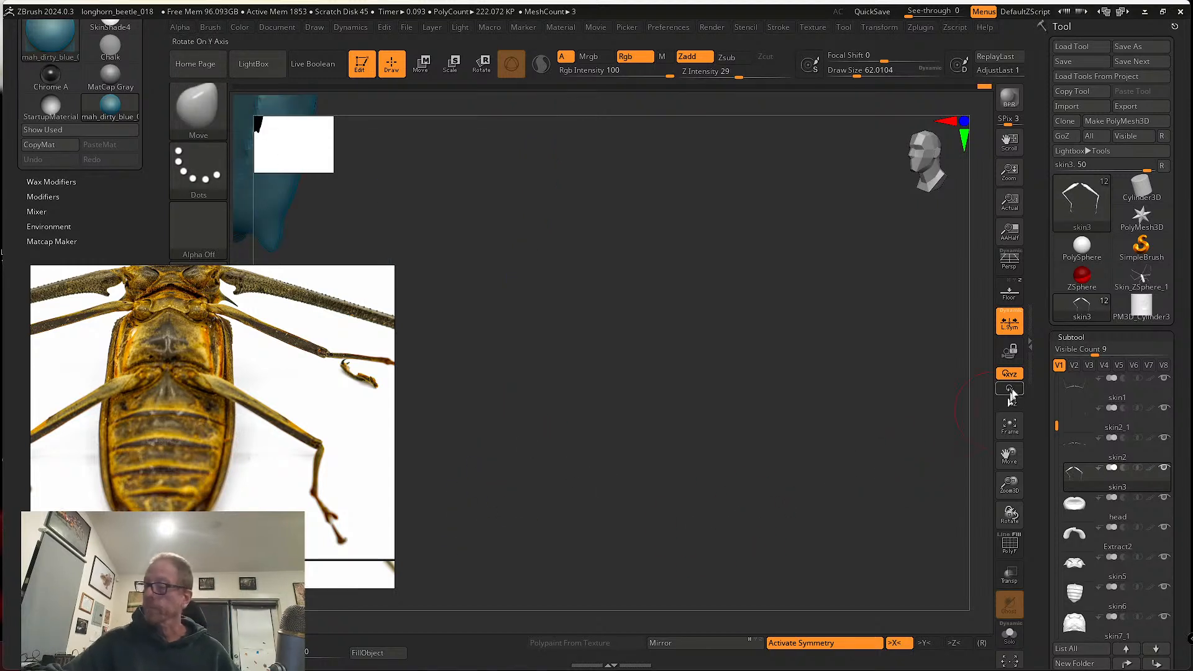
left_click(1011, 425)
left_click_drag(777, 478, 793, 501)
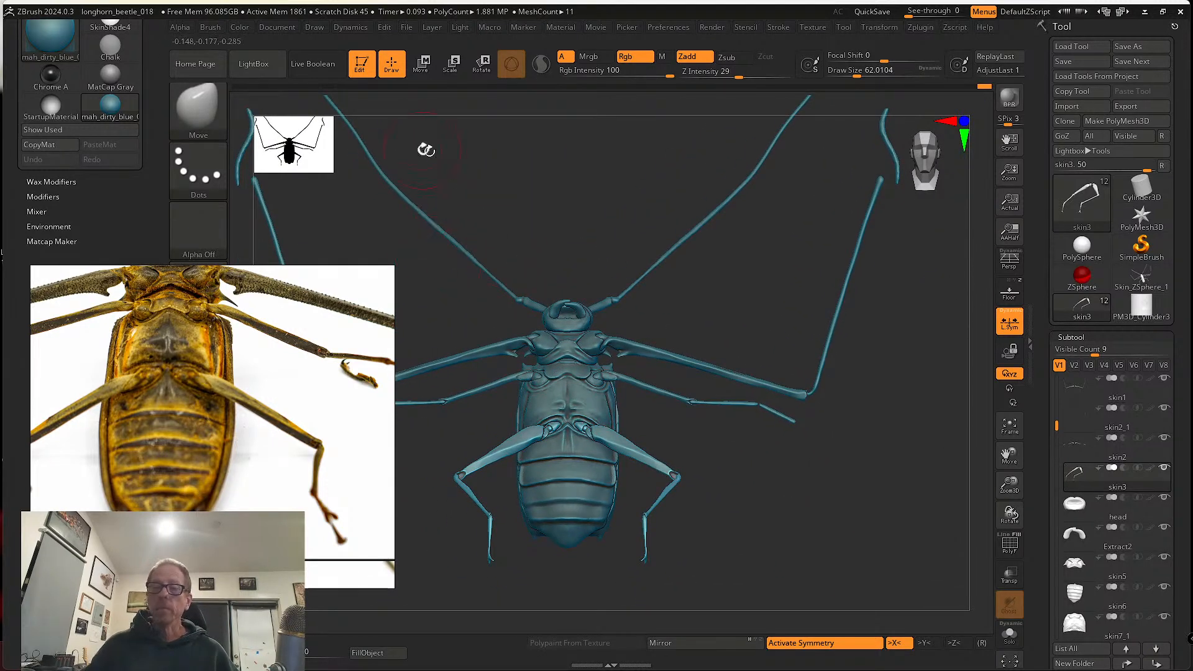
left_click(407, 28)
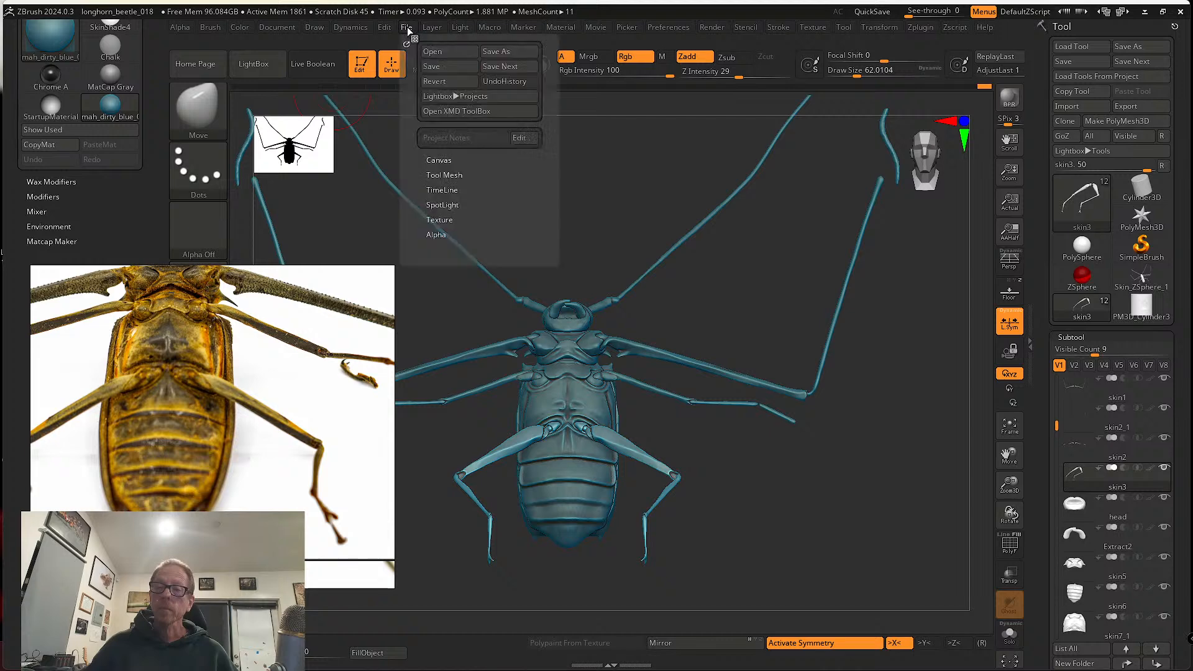
left_click(510, 66)
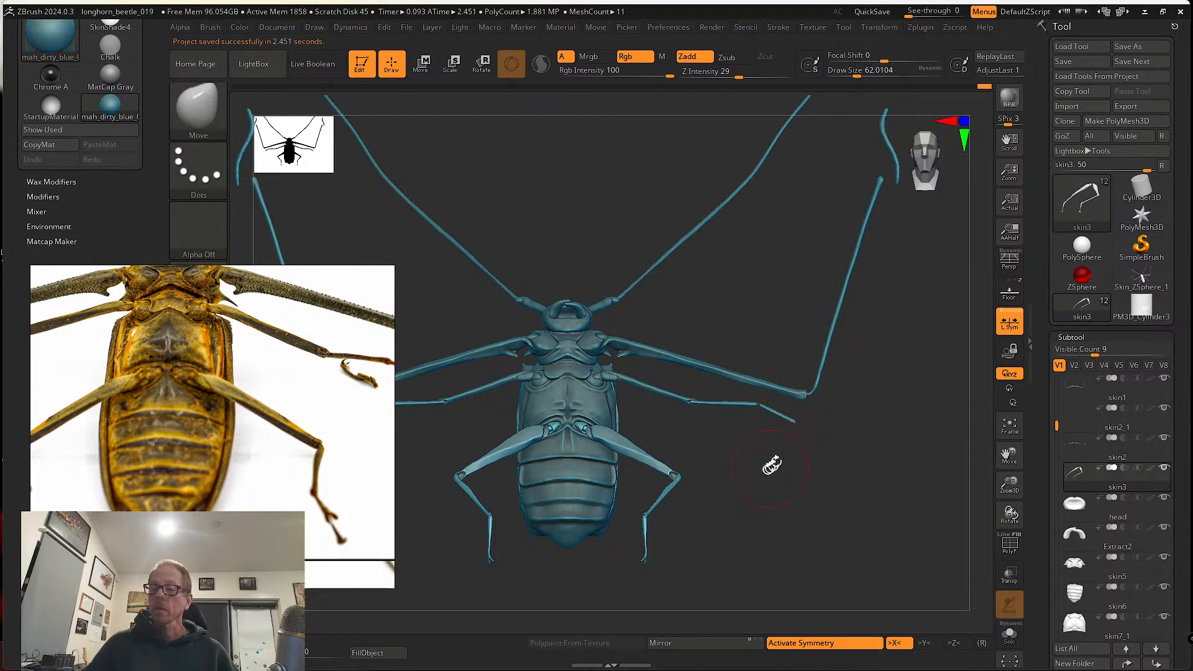
- Select the abdomen underside (skin6) and adjust the side edge of its rear segments with the Move brush at draw size about 97
left_click_drag(753, 464, 853, 453, "alt")
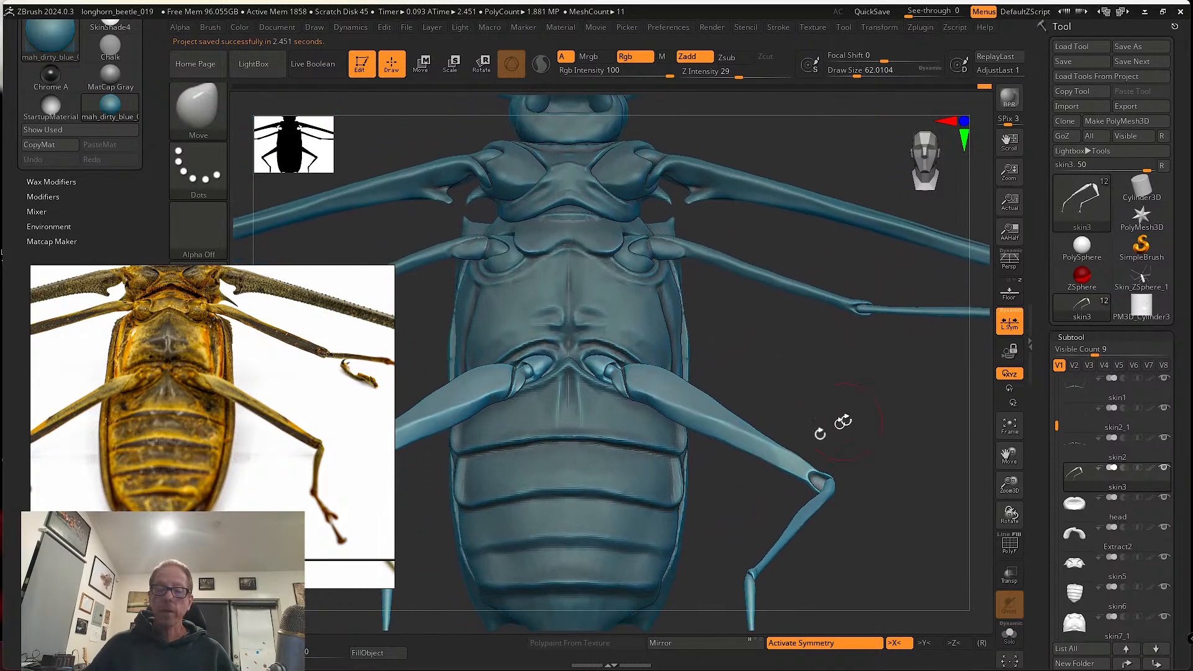
left_click(587, 435, "alt")
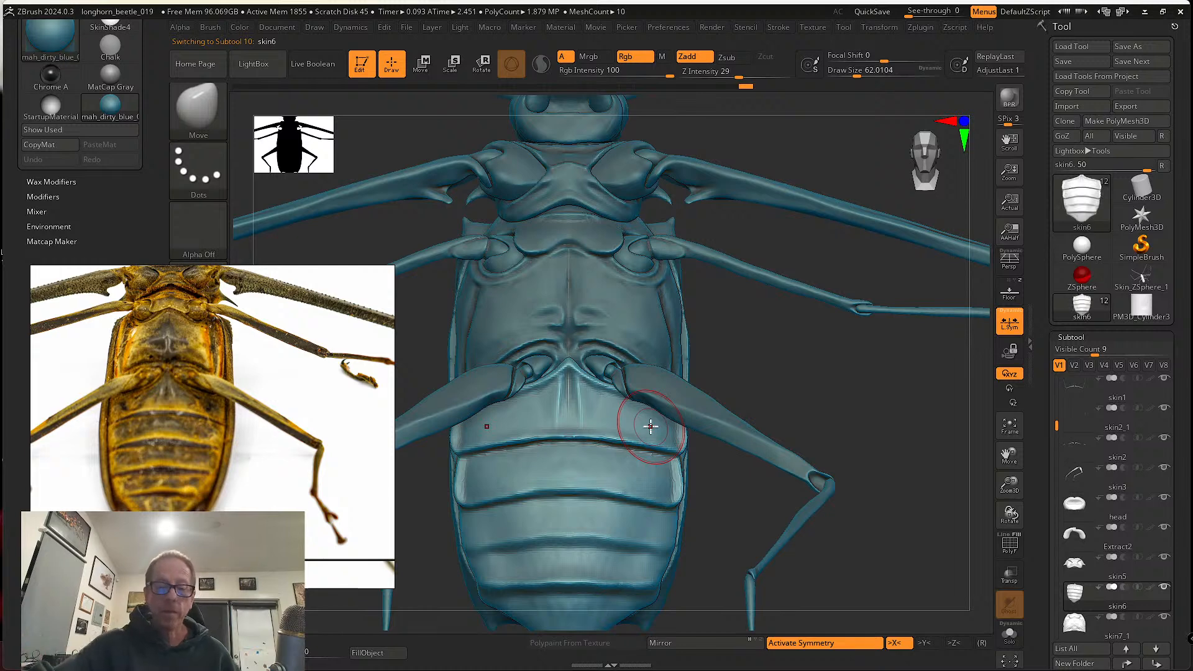
right_click_drag(613, 487, 660, 495, "alt")
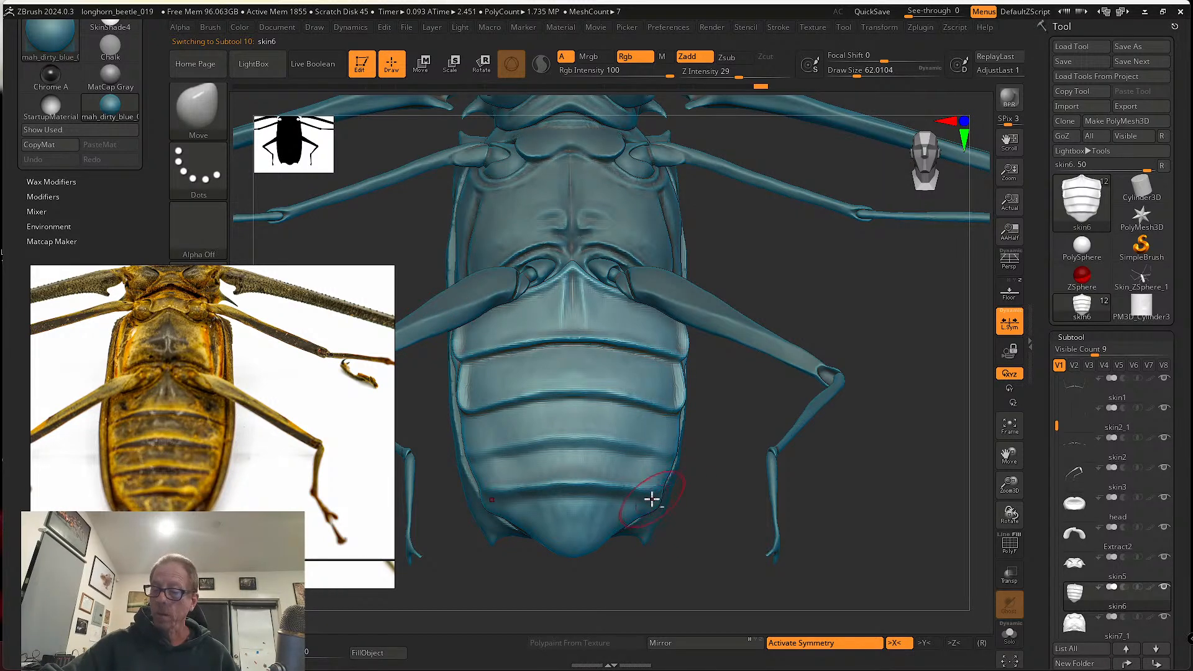
key("s")
mouse_move(647, 496)
left_mouse_down()
mouse_move(635, 495)
mouse_move(660, 450)
left_mouse_up()
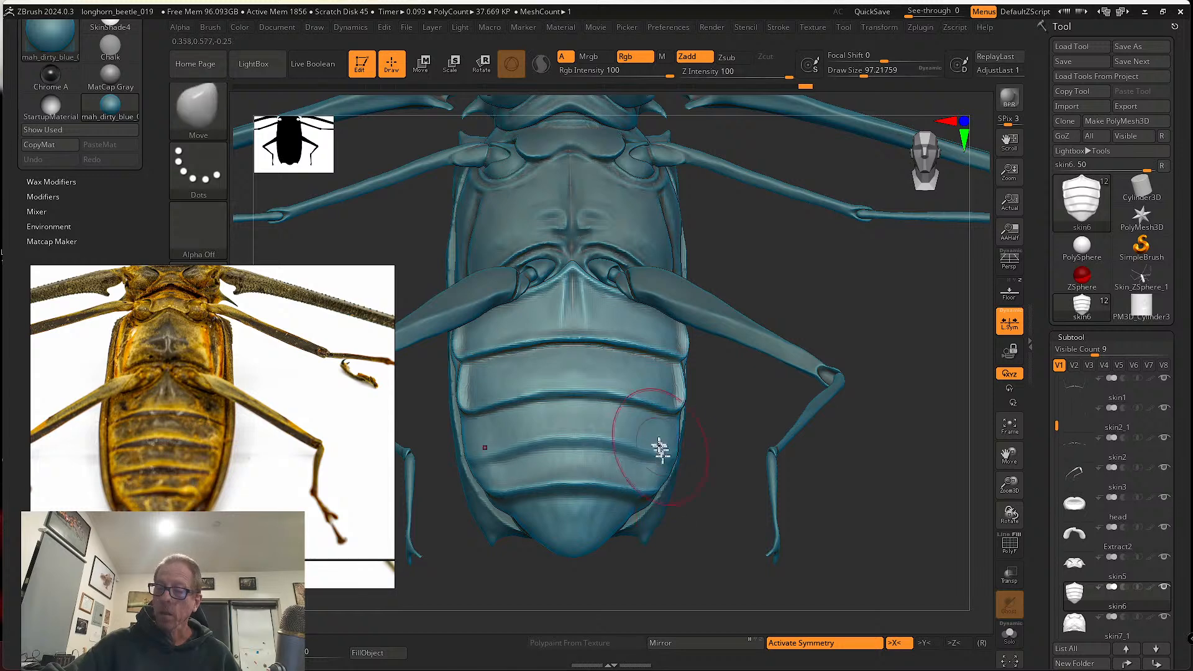
- Refine the abdomen's tip segment with the Move brush at draw size about 65
mouse_move(620, 465)
right_mouse_down("alt")
mouse_move(617, 533)
mouse_move(607, 479)
mouse_move(618, 418)
mouse_move(638, 478)
mouse_move(658, 488)
mouse_move(675, 486)
mouse_move(671, 434)
mouse_move(676, 458)
mouse_move(661, 416)
mouse_move(666, 479)
mouse_move(640, 458)
mouse_move(632, 509)
mouse_move(608, 530)
right_mouse_up("alt")
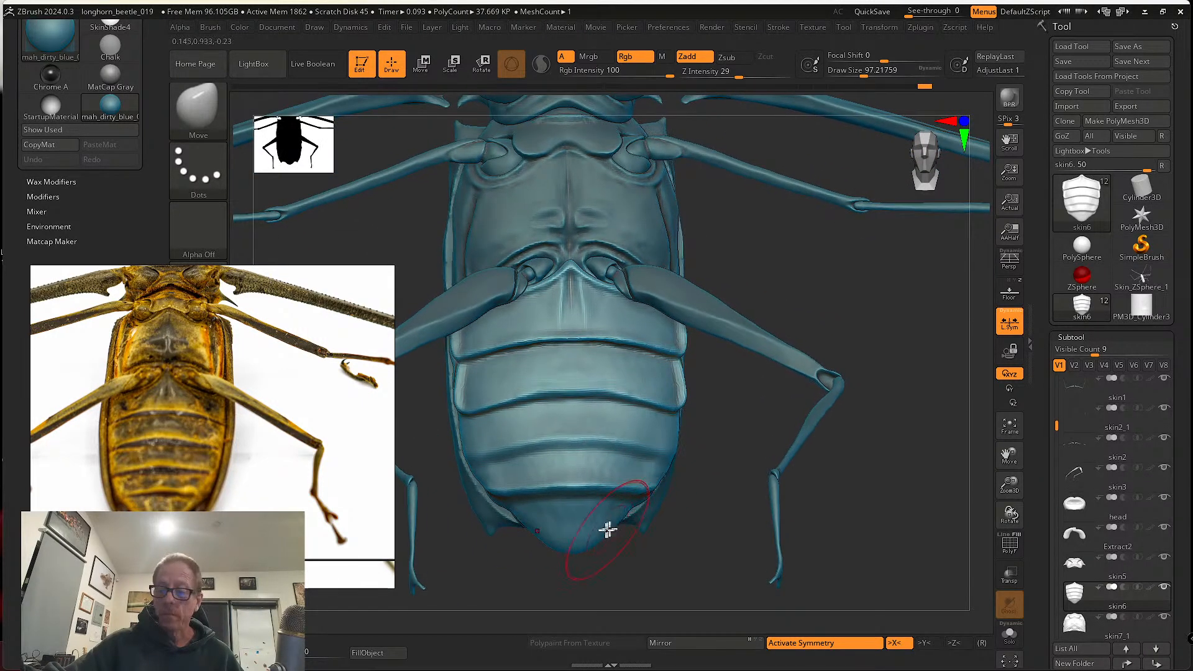
key("s")
left_click(596, 529)
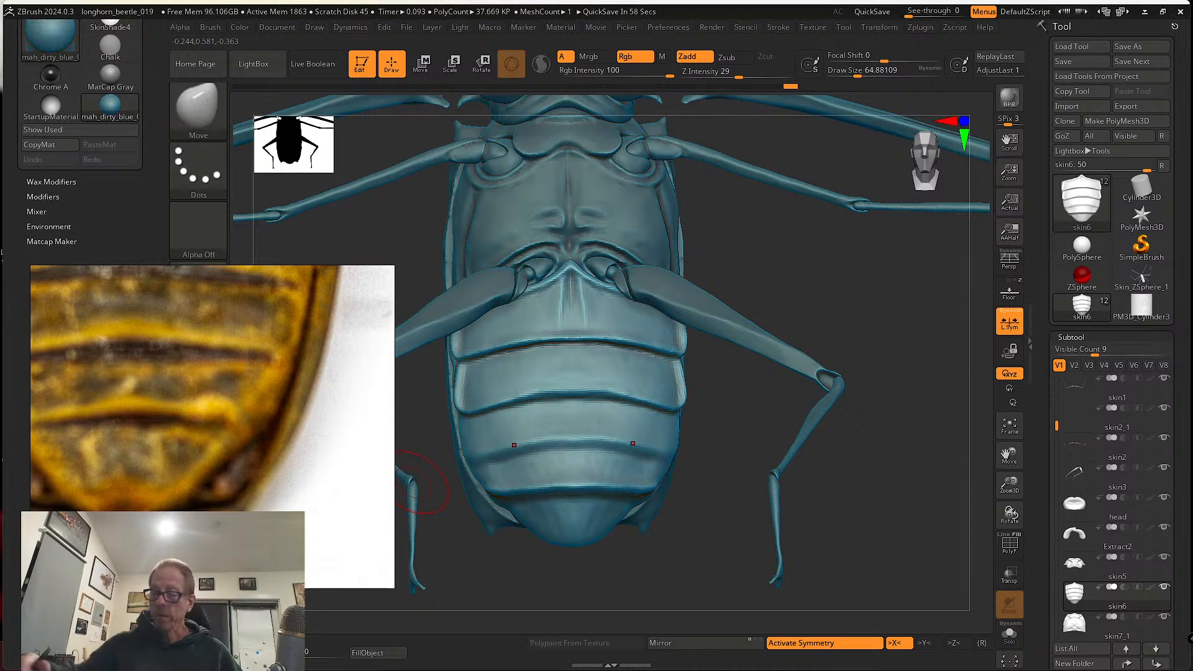
- Select the wing covers (skin7) and form two small points at their rear centre with the Move brush at draw size about 44
mouse_move(423, 482)
right_mouse_down()
mouse_move(730, 549)
mouse_move(804, 539)
mouse_move(754, 570)
right_mouse_up()
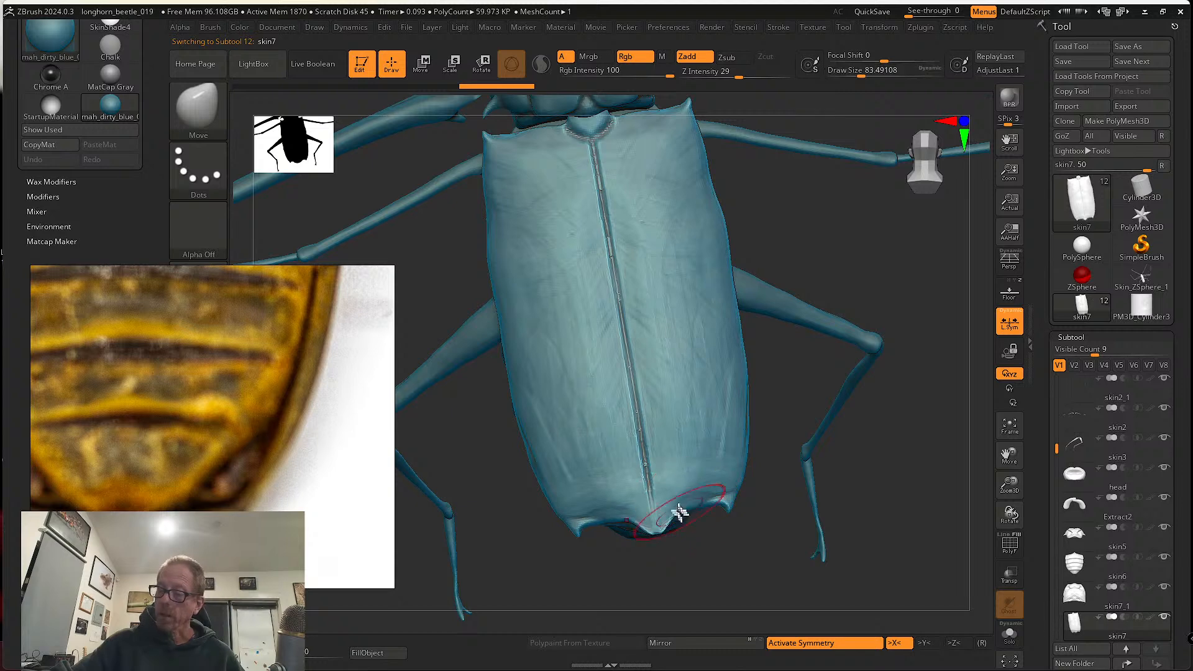
key("s")
left_click_drag(673, 525, 661, 527)
key("s")
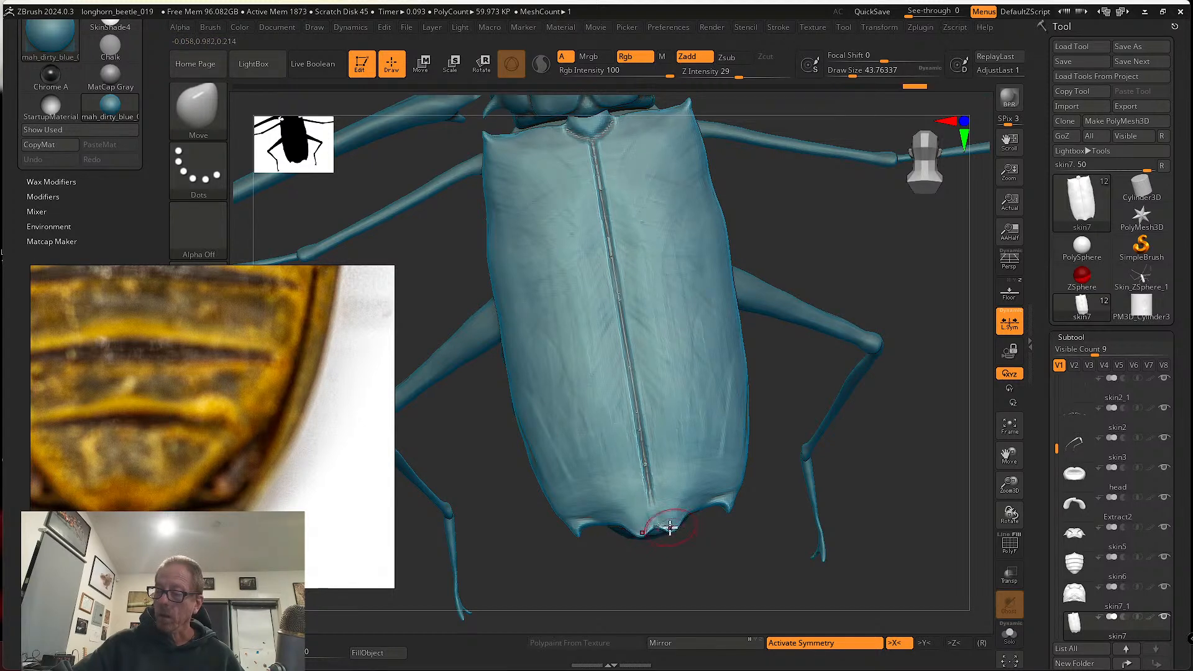
left_click_drag(665, 517, 660, 518)
key("ctrl+z")
key("ctrl+z")
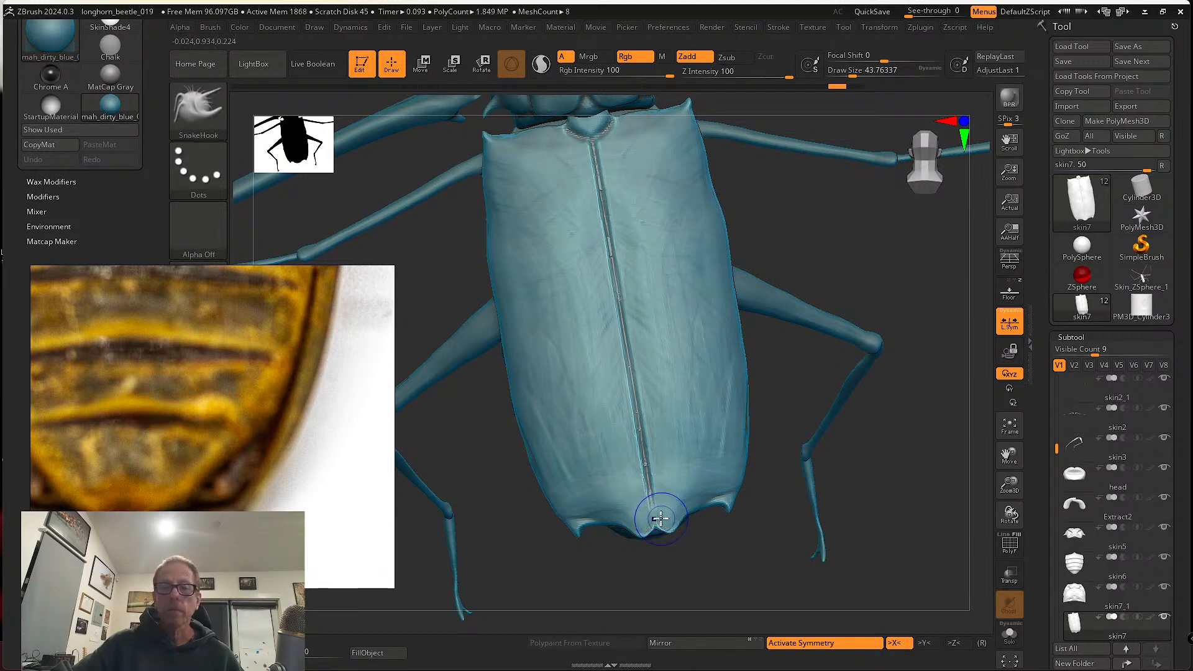
key("b")
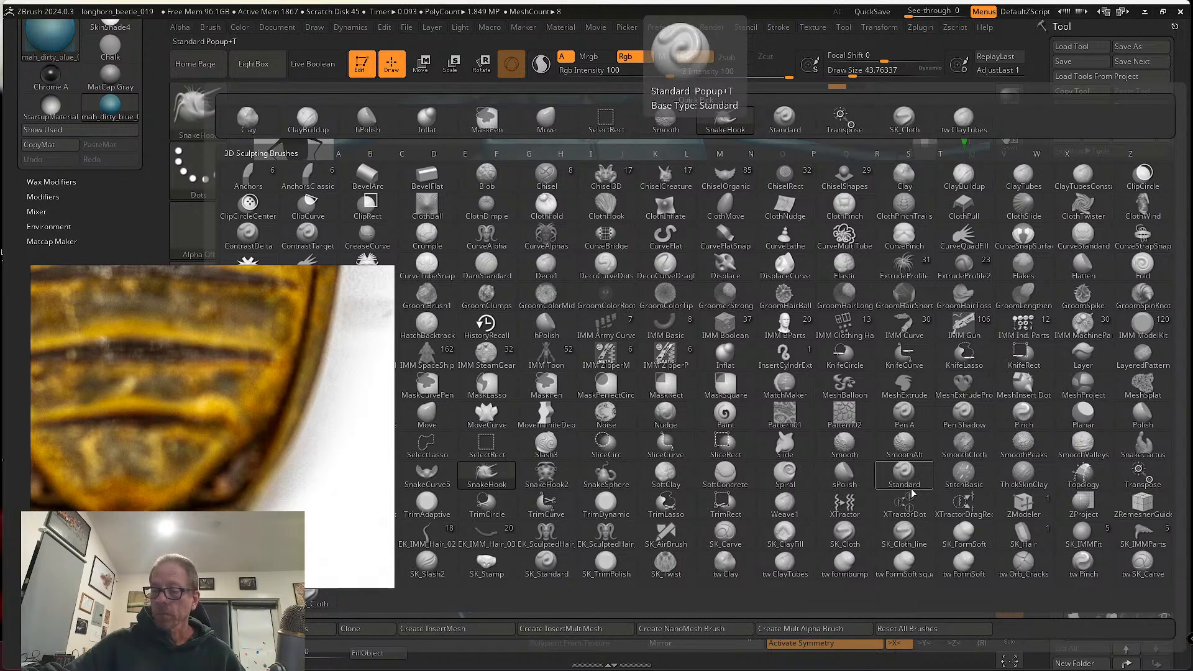
key("1")
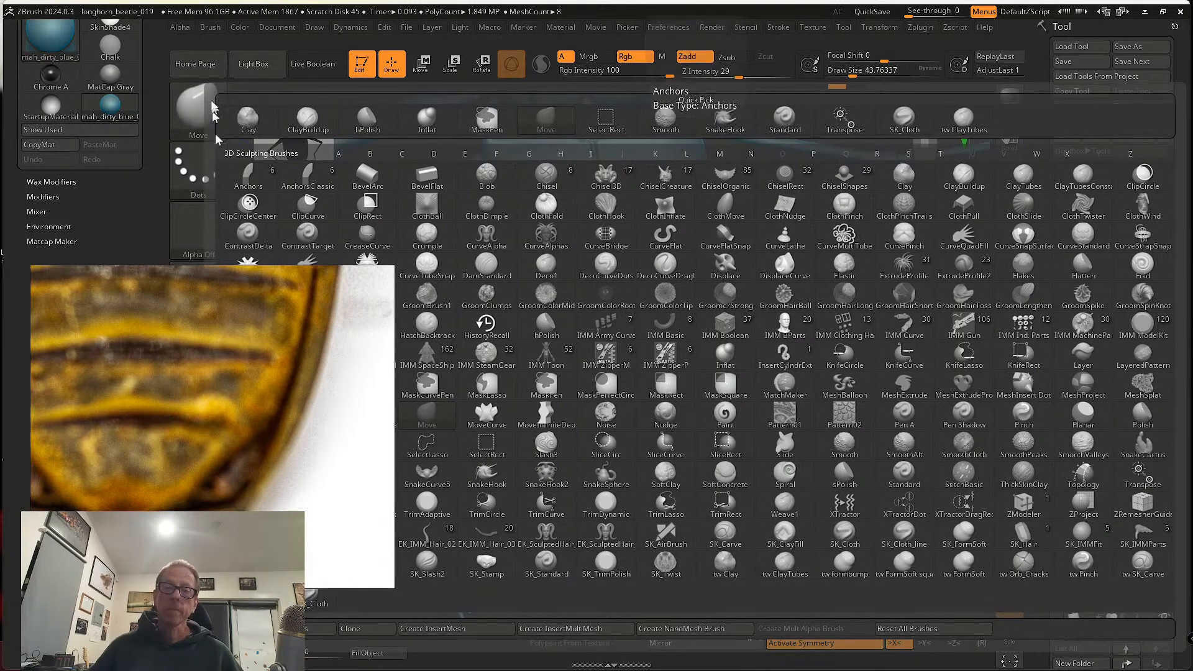
scroll(55, 307, "down", 8)
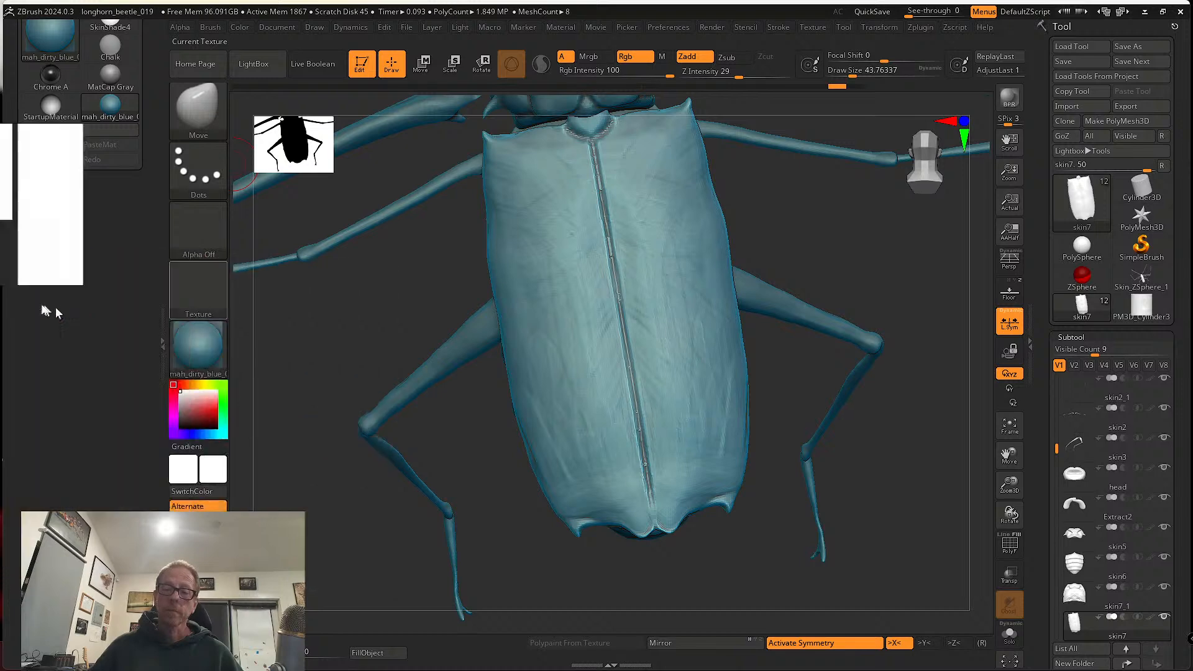
left_click(198, 107)
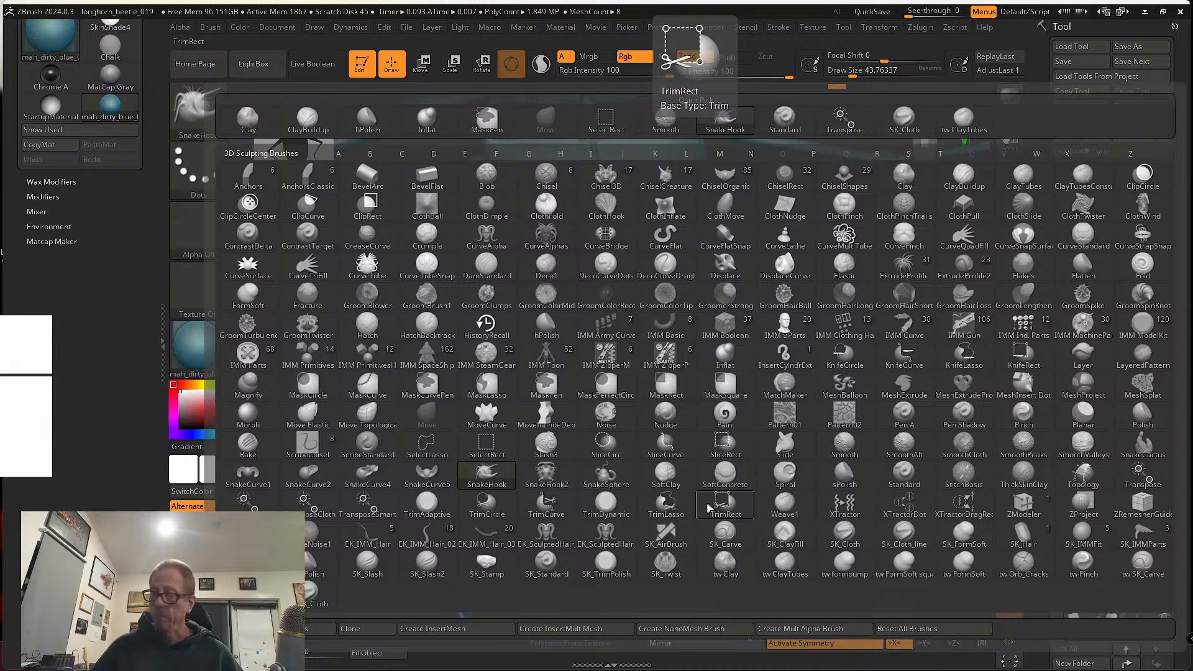
key("s")
key("h")
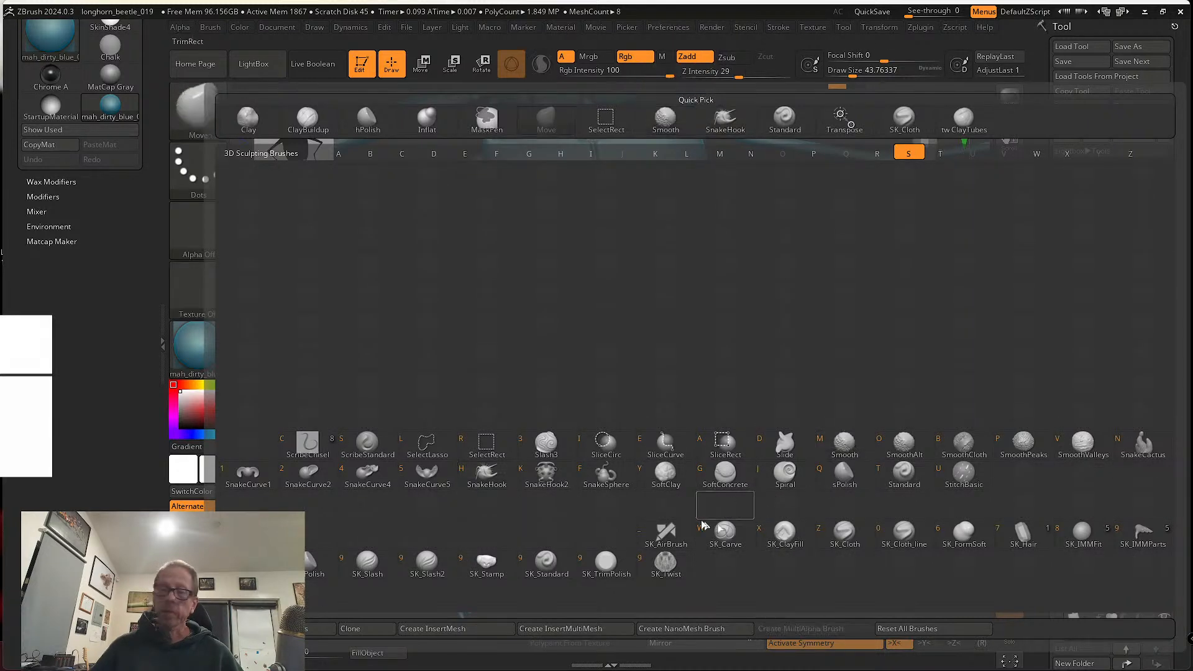
left_click(845, 442)
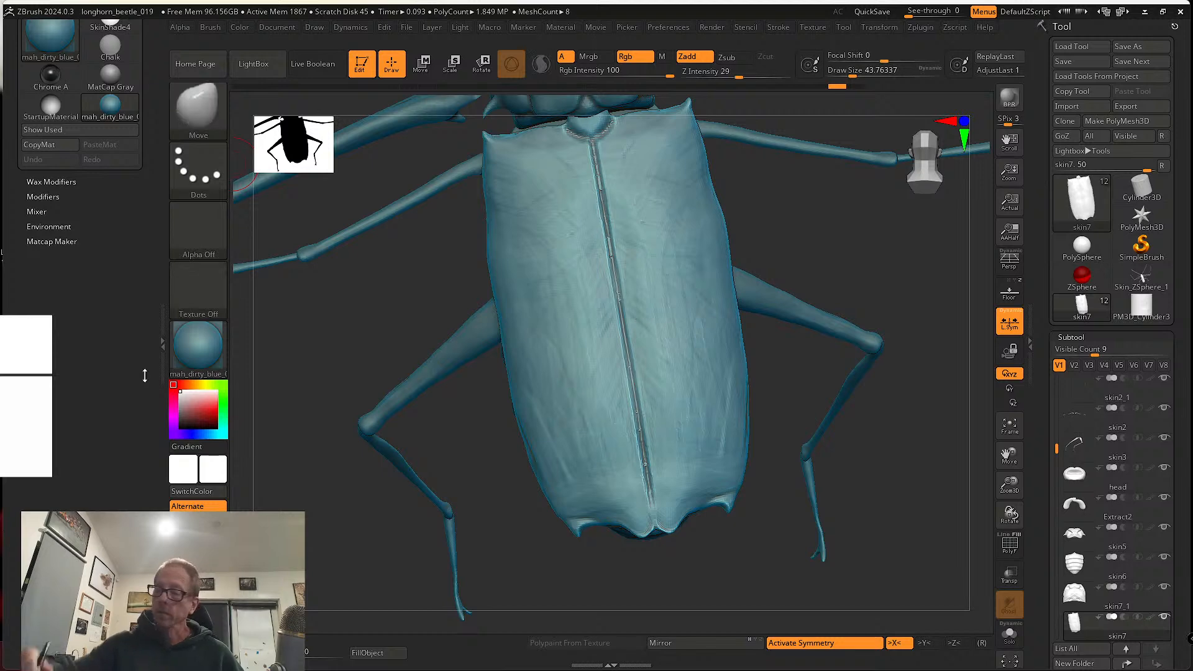
- Shape the outer rear spines of the wing covers with the Move brush at draw size about 56
left_click_drag(664, 497, 684, 497, "shift")
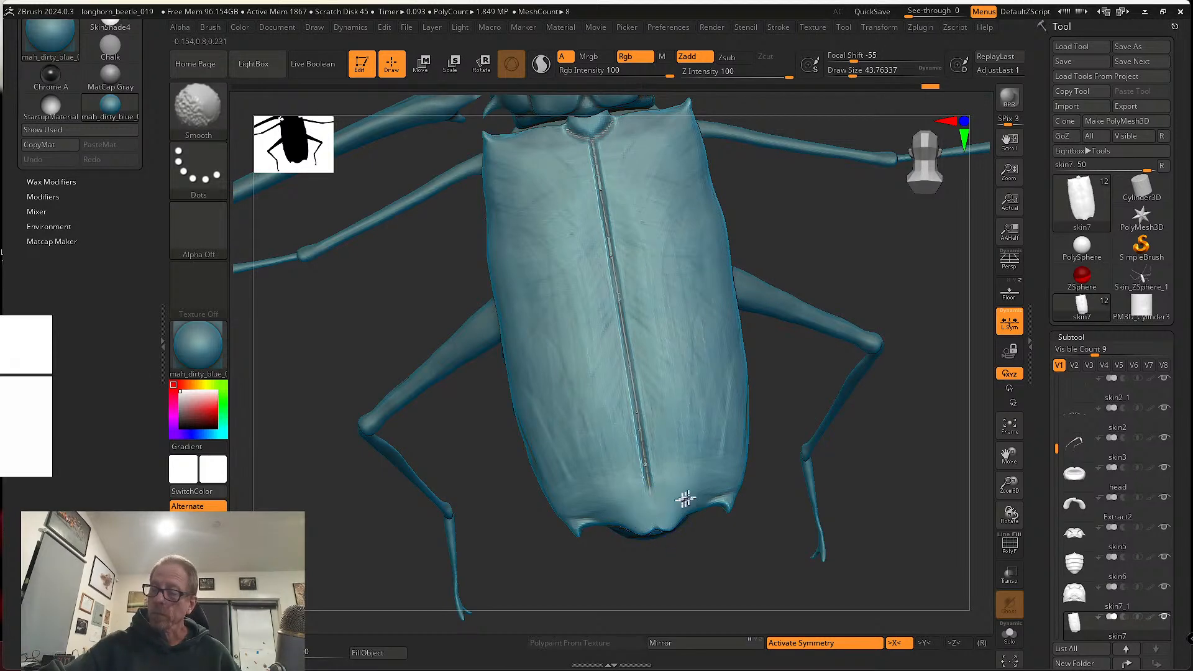
key("s")
mouse_move(679, 550)
left_mouse_down()
mouse_move(668, 550)
mouse_move(657, 519)
mouse_move(667, 531)
mouse_move(652, 564)
mouse_move(672, 553)
left_mouse_up()
key("s")
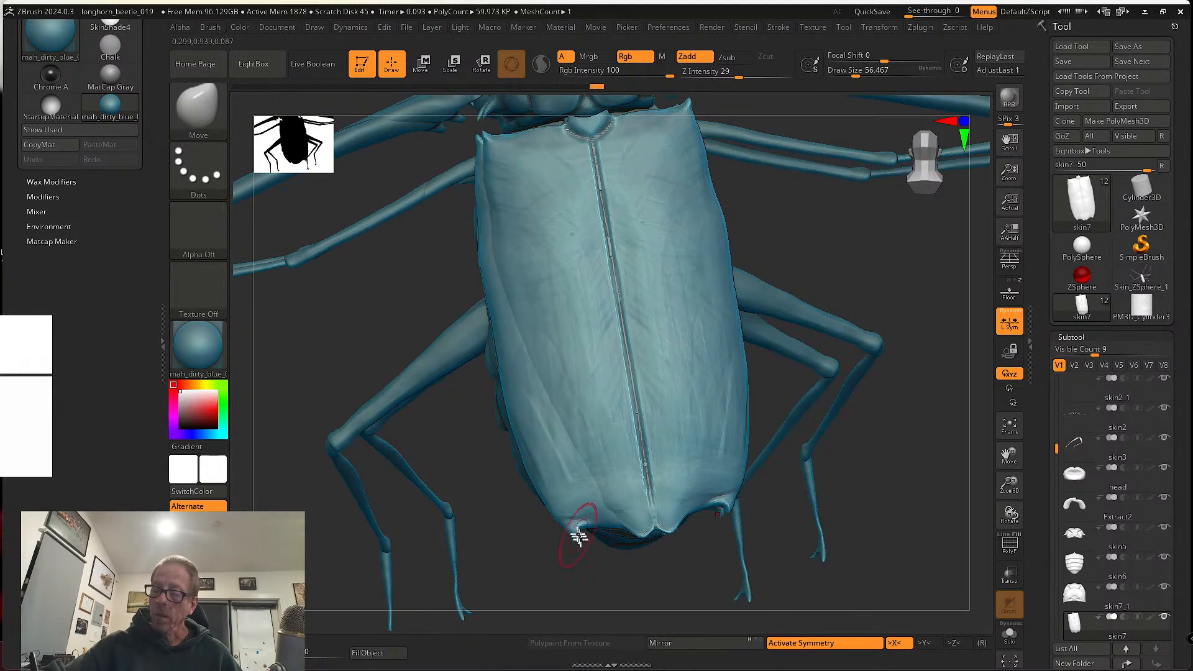
left_click_drag(578, 532, 577, 540)
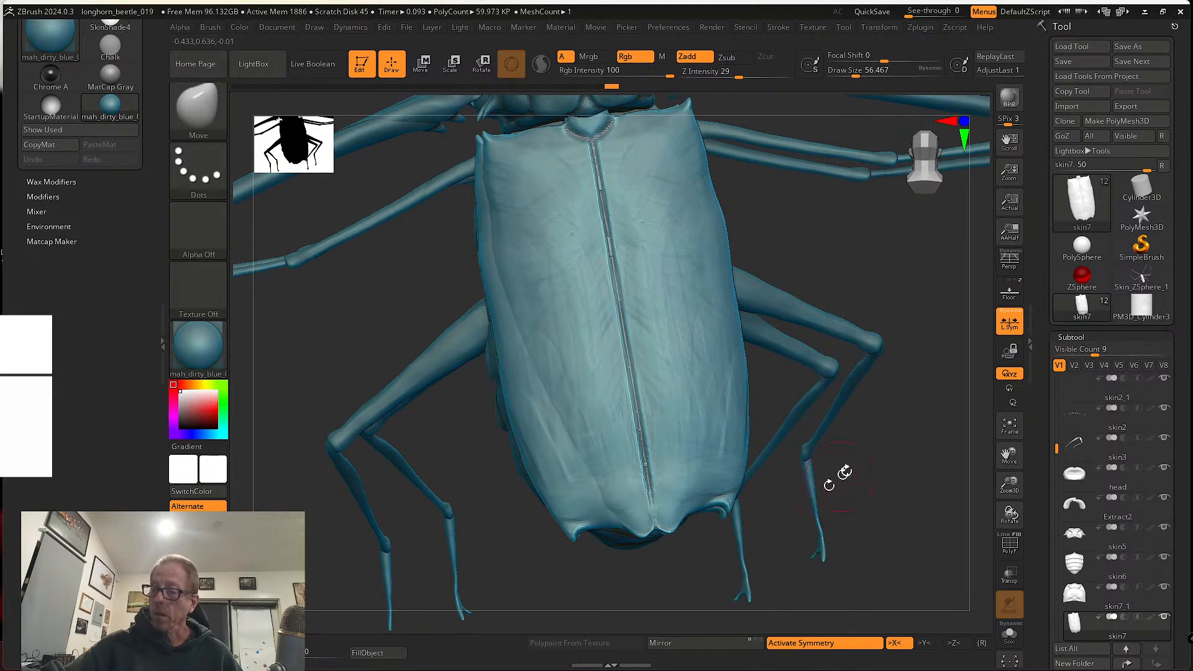
- Smooth the rear of the wing covers and rework the centre seam down to the tip with the SK_Cloth brush at draw size about 27
mouse_move(836, 479)
left_mouse_down()
mouse_move(785, 472)
mouse_move(759, 487)
mouse_move(834, 497)
mouse_move(906, 487)
mouse_move(791, 493)
mouse_move(700, 446)
left_mouse_up()
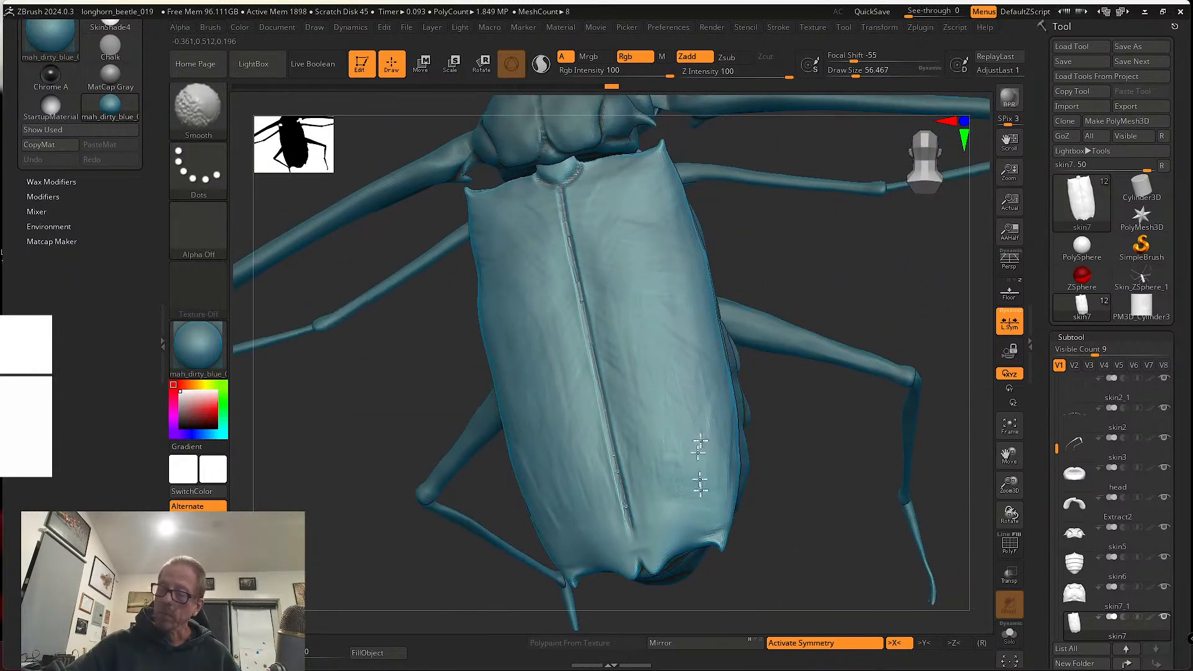
mouse_move(636, 546)
left_mouse_down()
mouse_move(765, 506)
mouse_move(679, 453)
left_mouse_up()
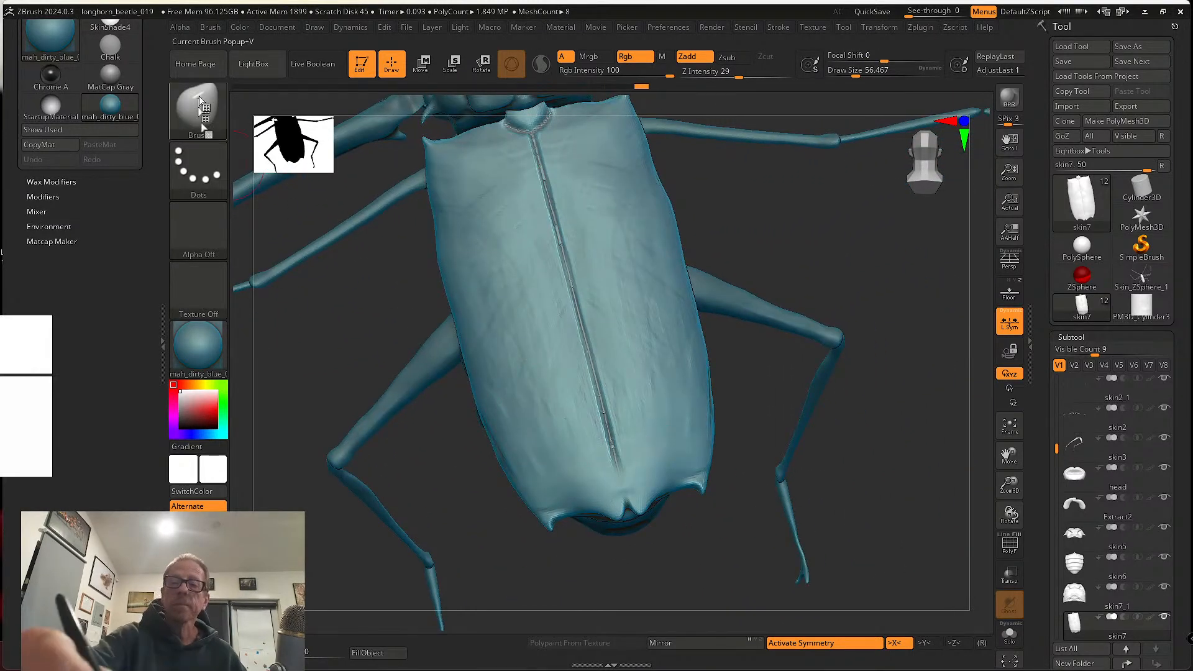
left_click(198, 95)
left_click(911, 122)
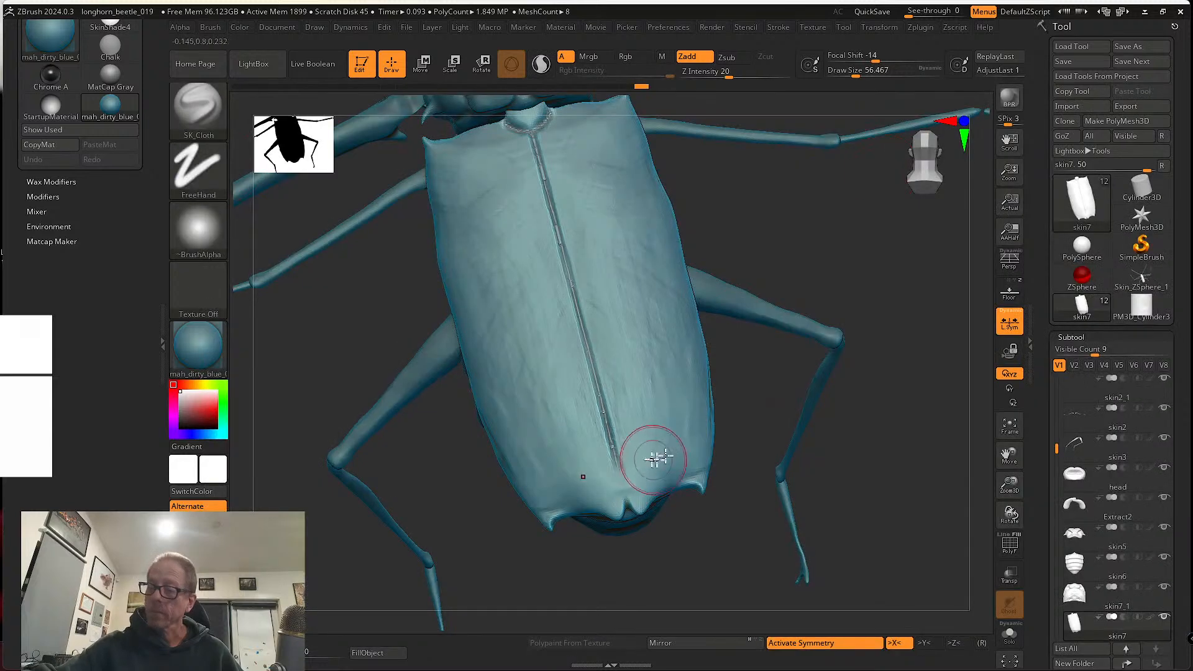
mouse_move(614, 465)
left_mouse_down()
mouse_move(620, 501)
mouse_move(614, 472)
mouse_move(623, 495)
mouse_move(627, 476)
left_mouse_up()
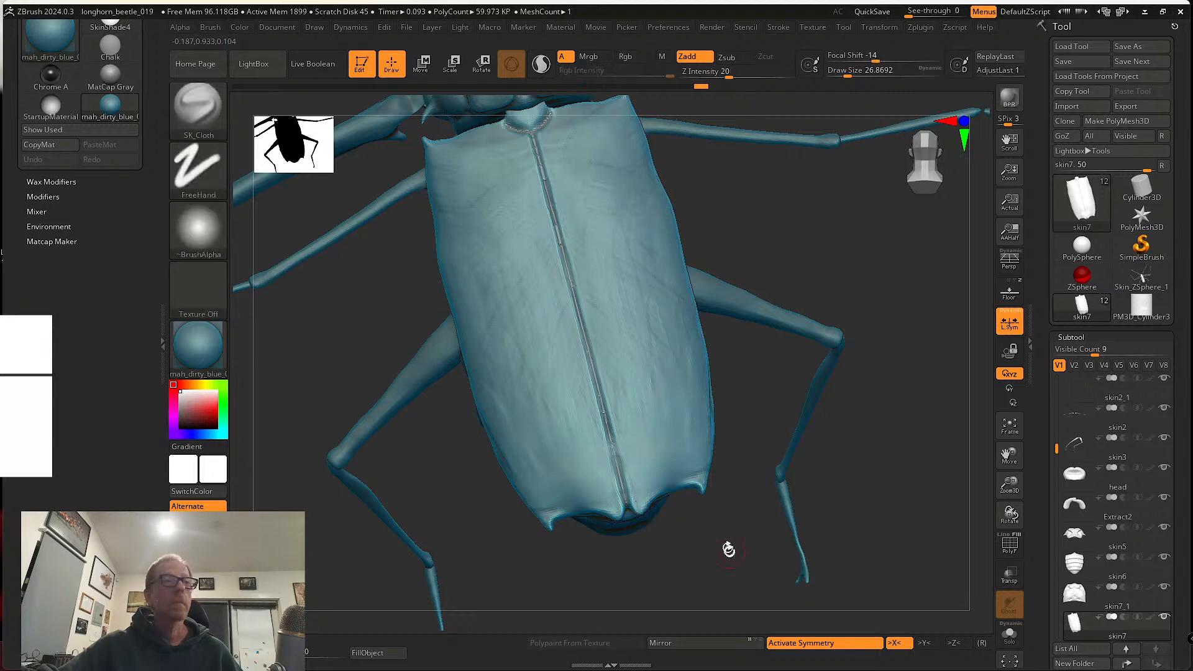
- Reshape and smooth the wing covers' rear rim around the abdomen's end, using the Move brush at draw sizes of about 44 and 94
left_click_drag(724, 547, 646, 556)
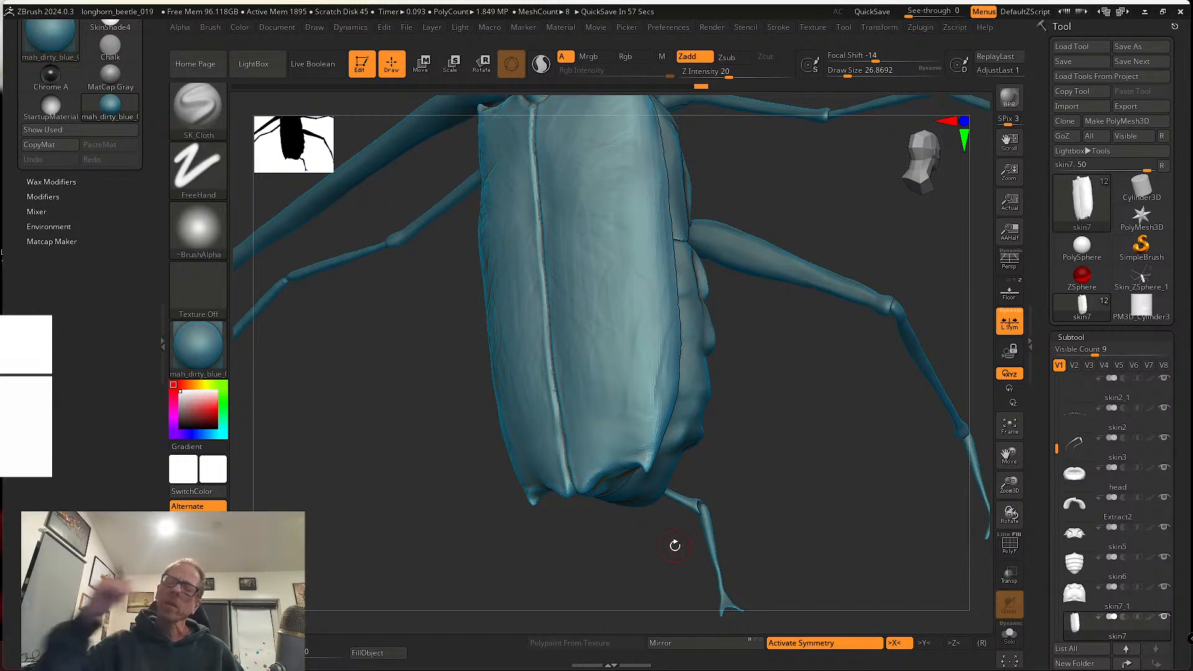
mouse_move(767, 460)
left_mouse_down()
mouse_move(714, 493)
mouse_move(698, 546)
mouse_move(706, 514)
mouse_move(666, 525)
mouse_move(630, 504)
left_mouse_up()
key("s")
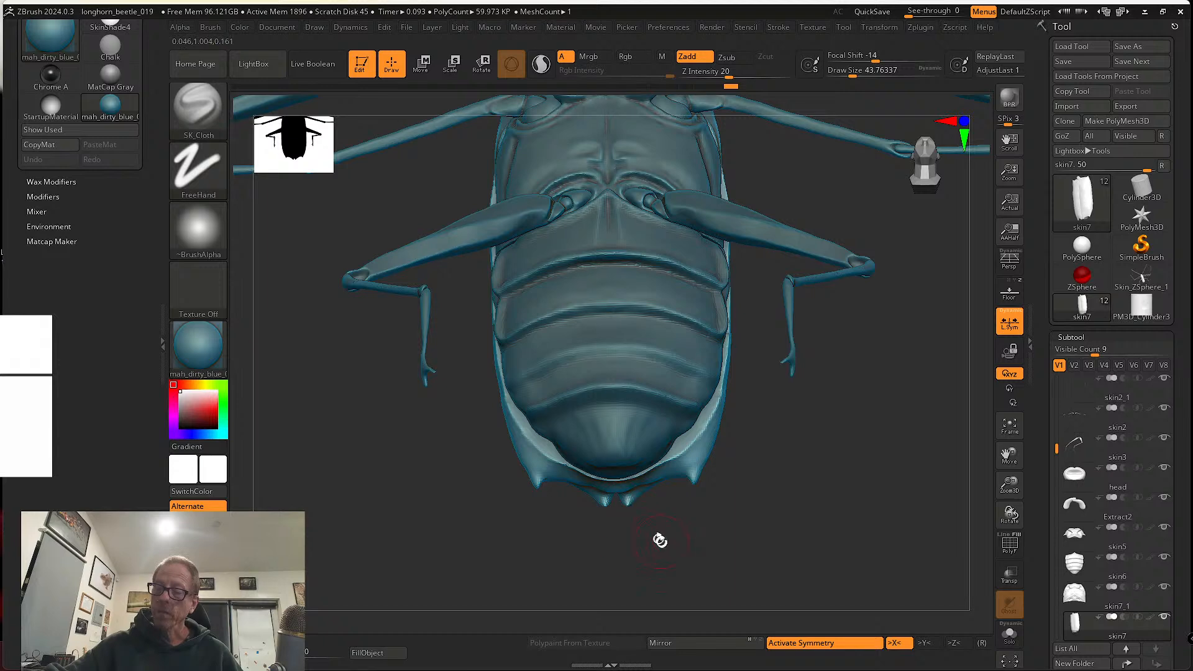
mouse_move(658, 538)
left_mouse_down()
mouse_move(660, 514)
mouse_move(652, 525)
left_mouse_up()
key("b")
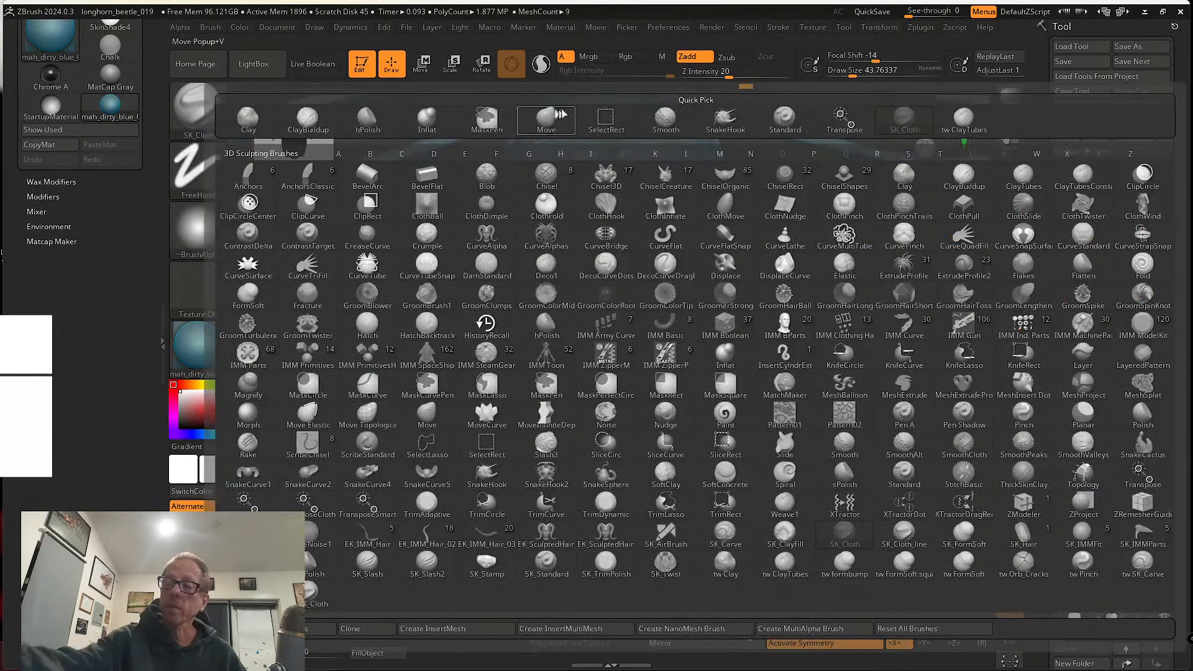
key("m")
key("v")
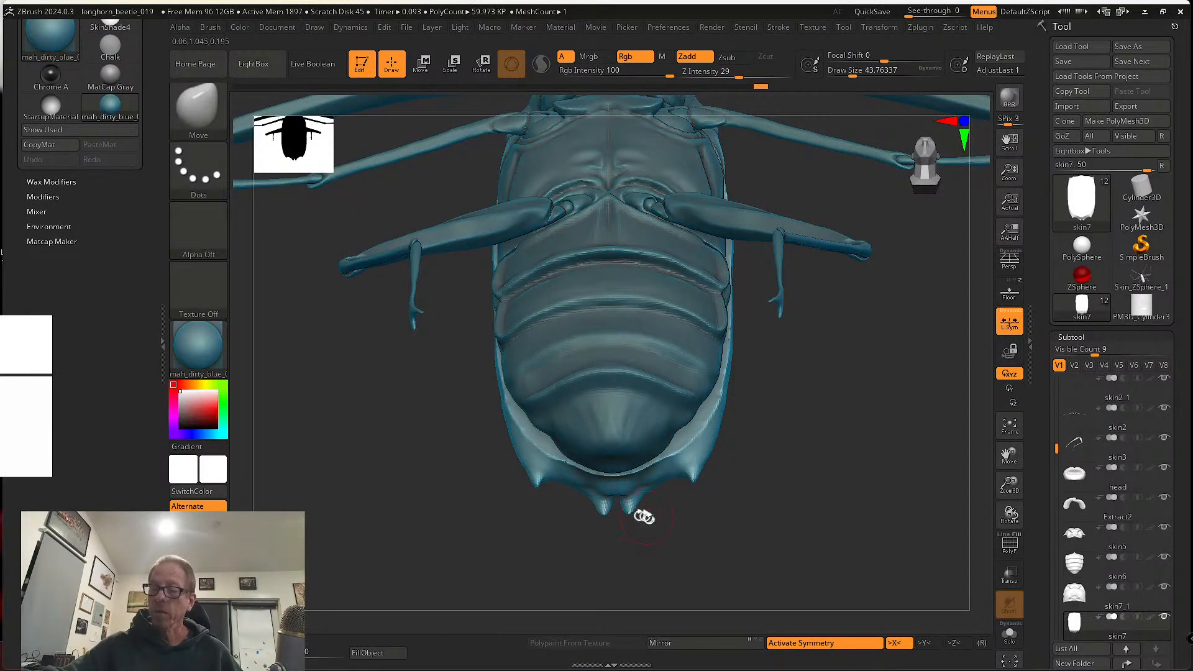
mouse_move(645, 514)
left_mouse_down("shift")
mouse_move(624, 487)
mouse_move(647, 463)
left_mouse_up("shift")
right_click_drag(646, 462, 660, 451)
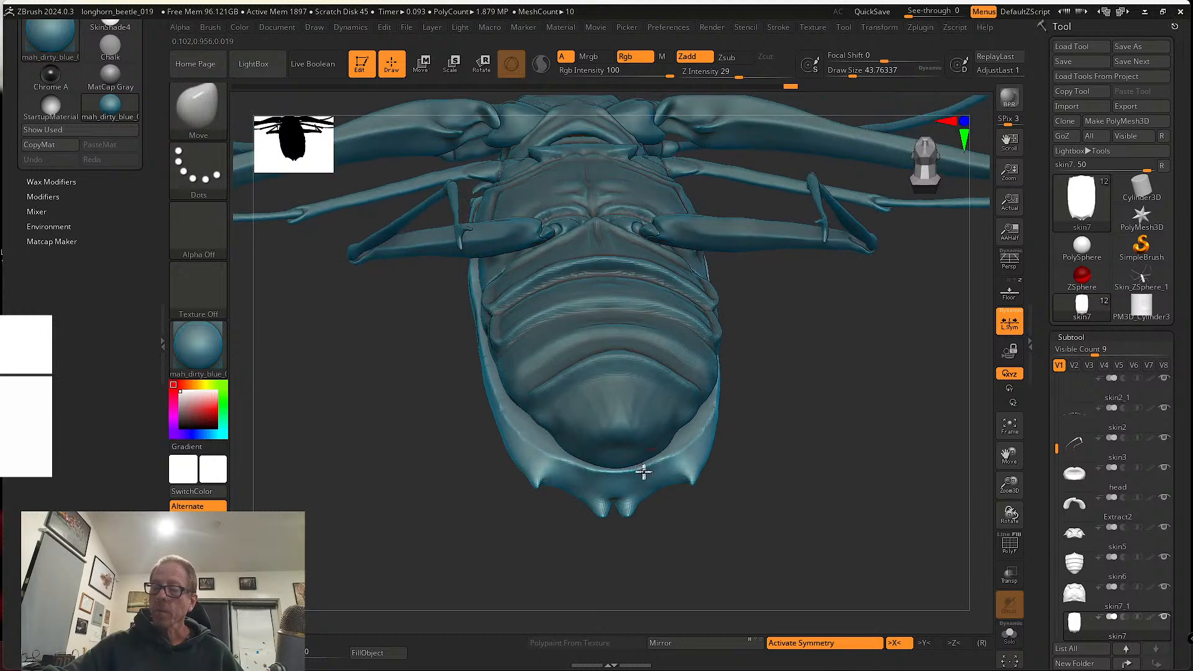
left_click_drag(667, 461, 677, 456)
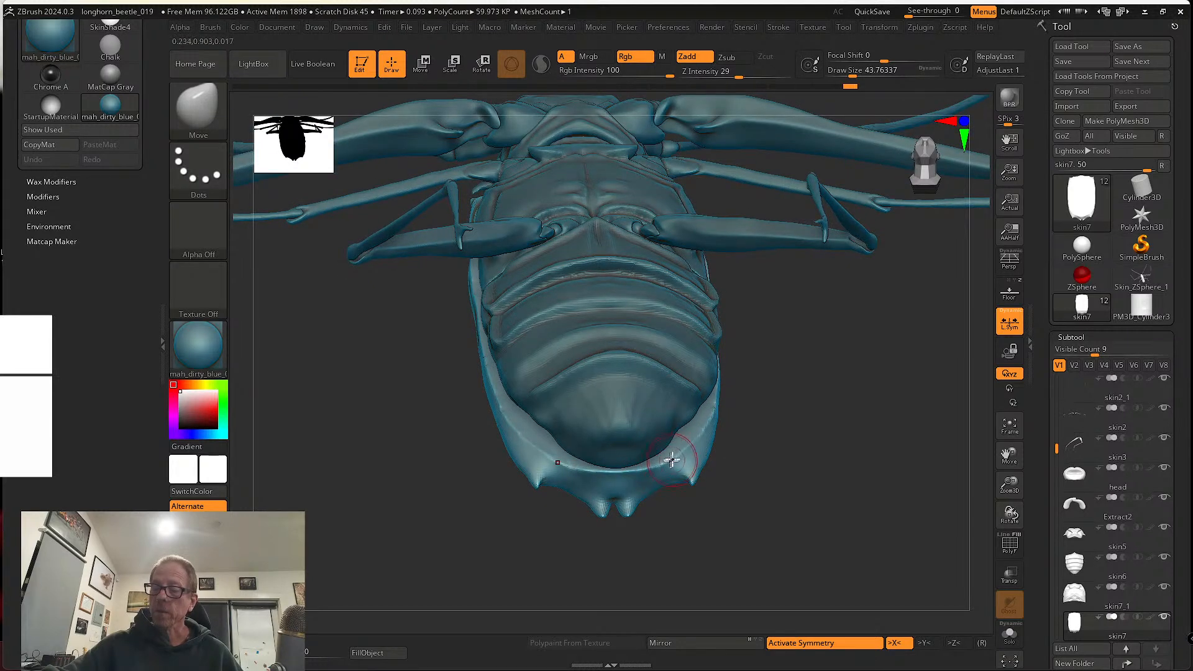
left_click_drag(685, 508, 664, 518)
mouse_move(665, 462)
left_mouse_down("shift")
mouse_move(717, 414)
mouse_move(709, 455)
mouse_move(680, 477)
left_mouse_up("shift")
key("s")
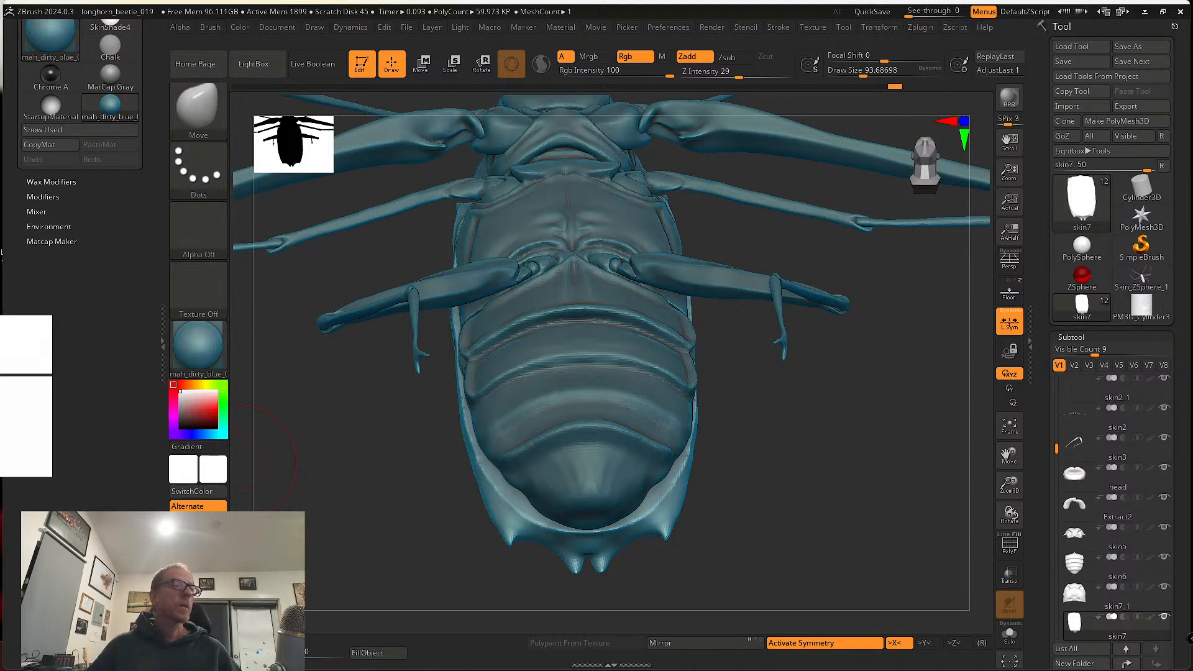
- Switch to the Chrome browser and return to the top of the Megaselia zonata model project page
key("alt+Tab")
scroll(295, 225, "up", 10)
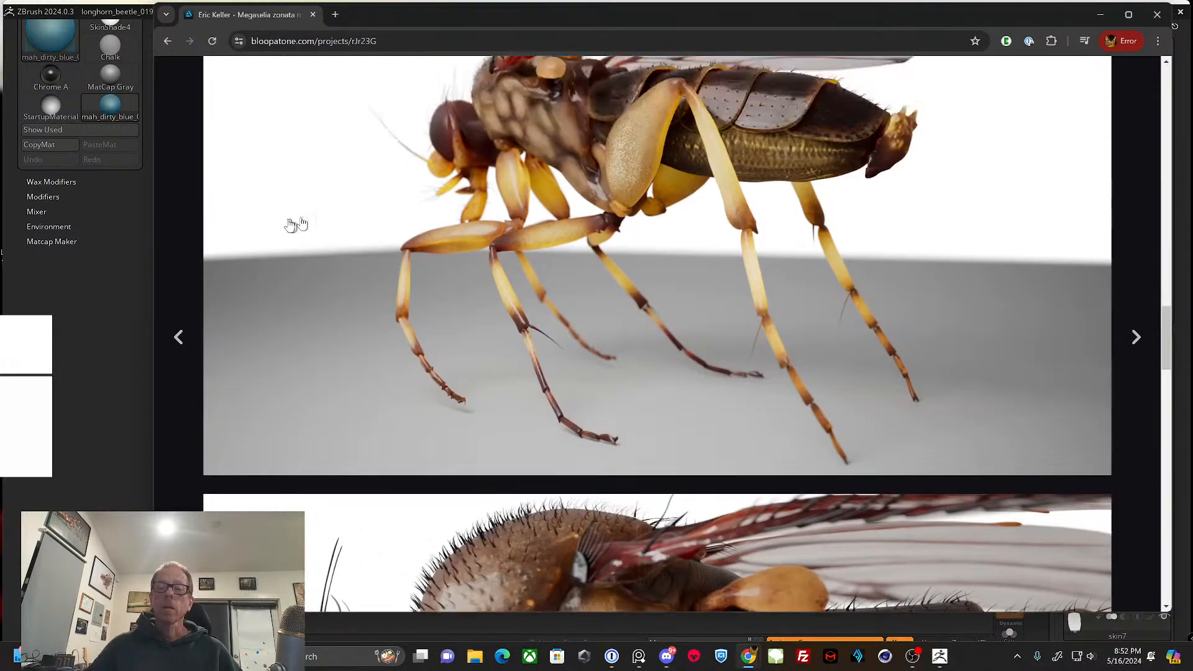
scroll(285, 227, "up", 5)
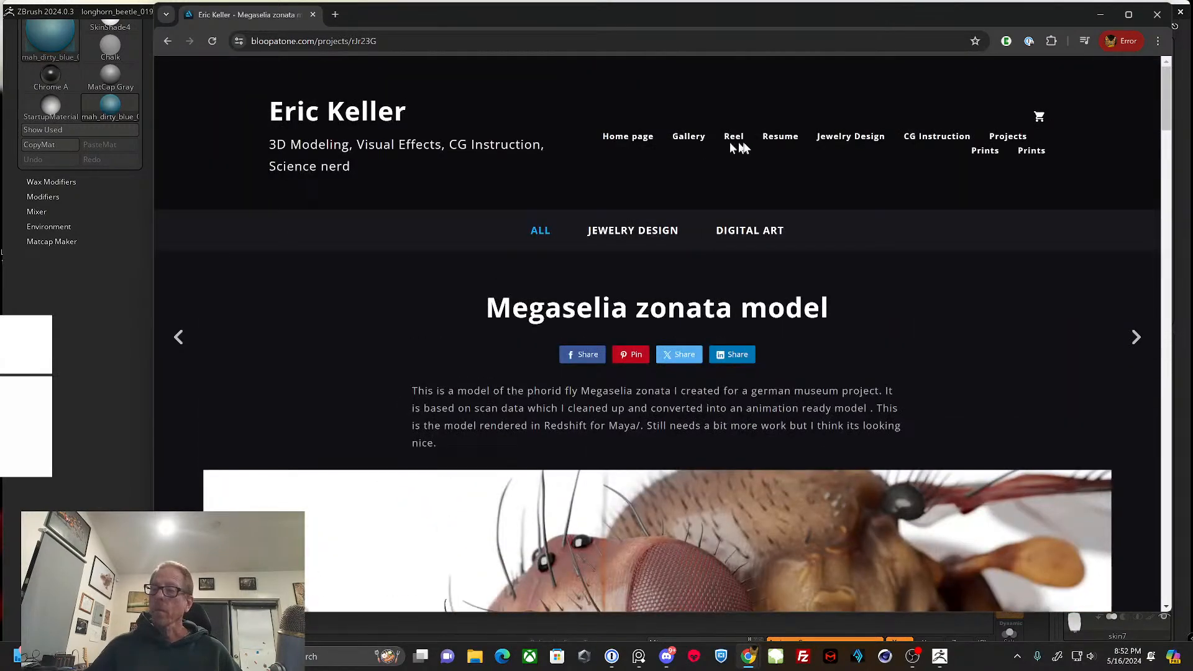
- Open the Vespa mandarinia (Japanese Giant Hornet) Brooch project from the Jewelry Design gallery and look through its sterling silver photos
left_click(648, 253)
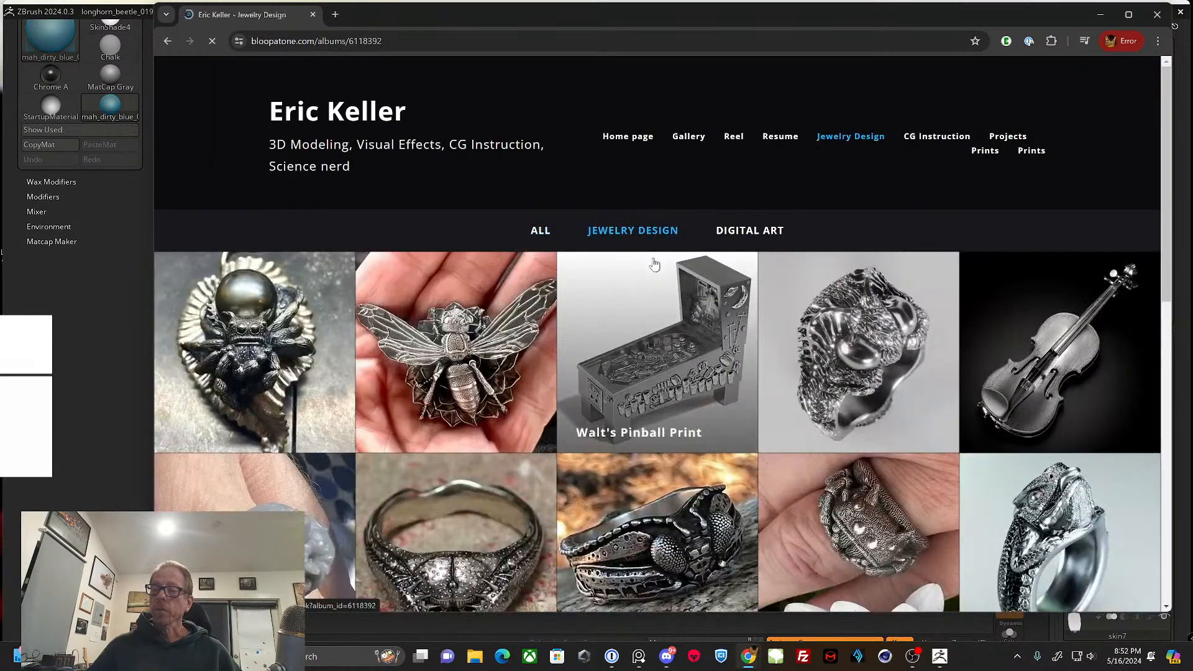
scroll(481, 233, "down", 2)
left_click(479, 233)
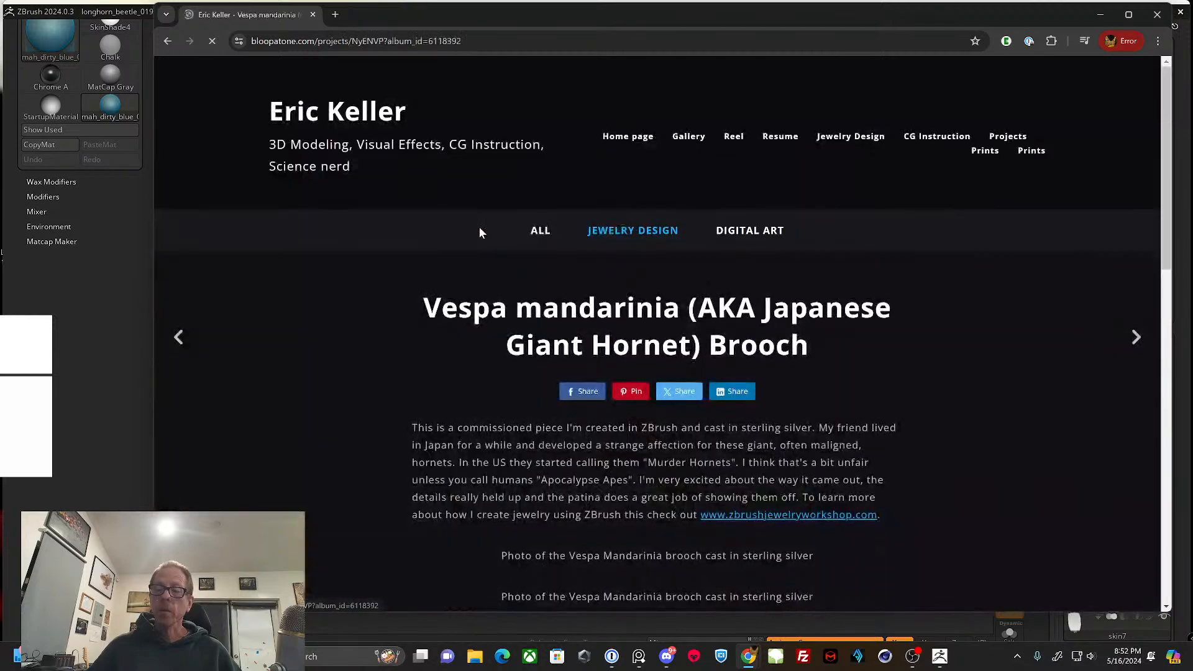
scroll(528, 243, "down", 5)
scroll(530, 250, "down", 3)
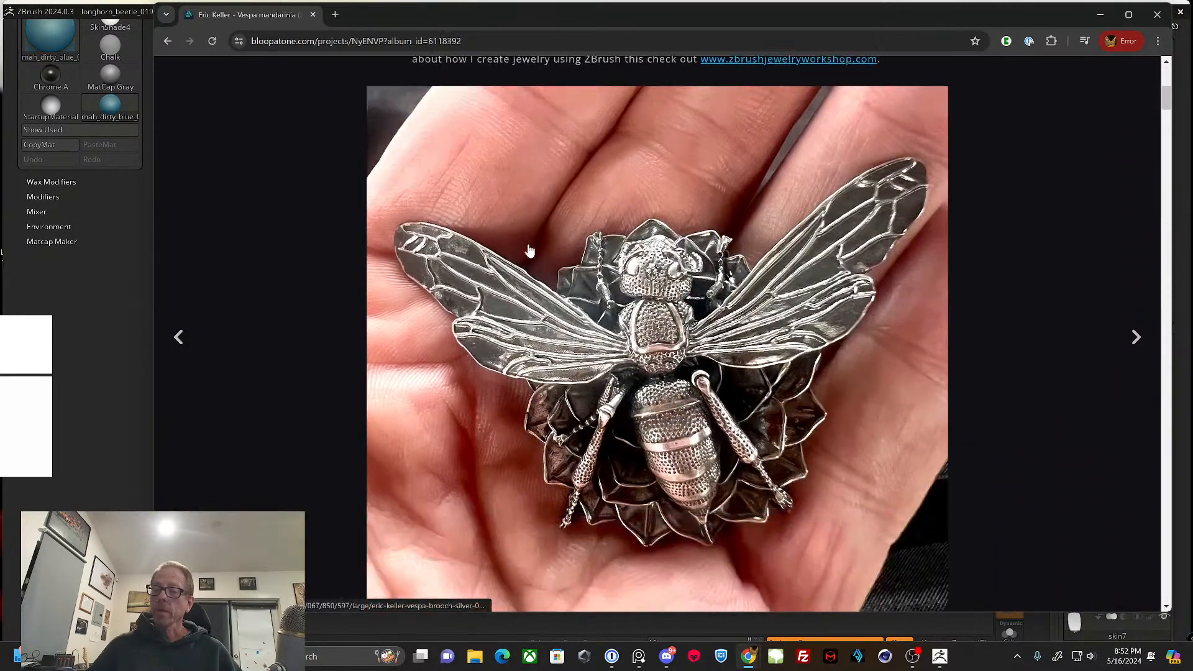
scroll(529, 251, "down", 3)
scroll(529, 250, "down", 5)
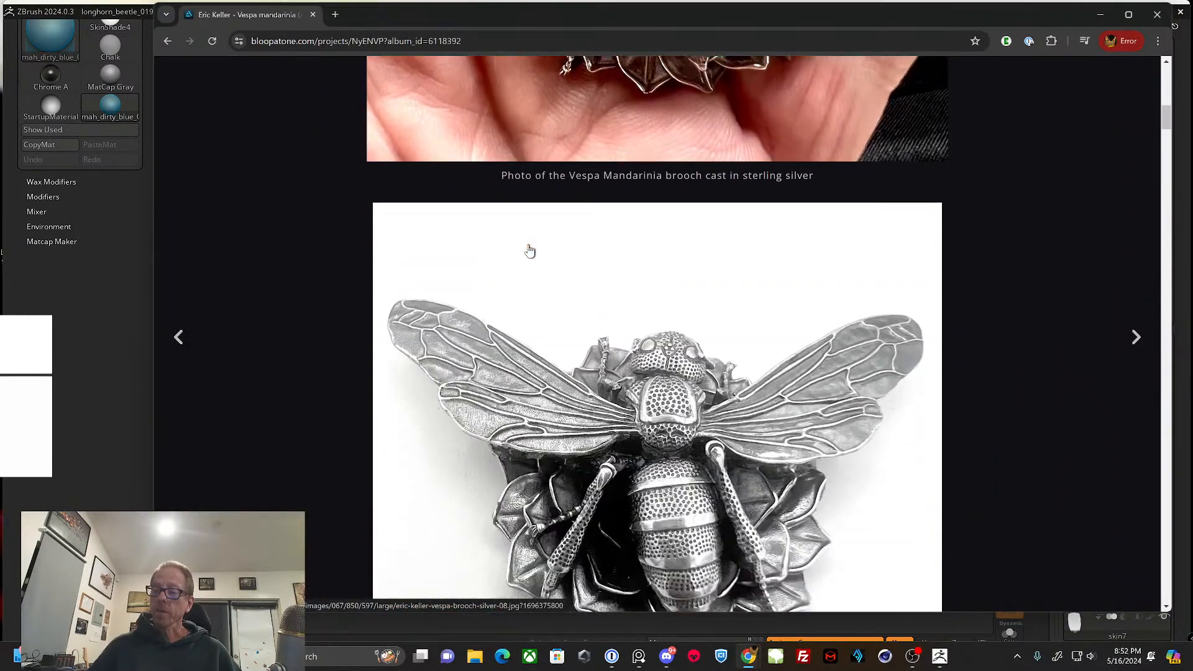
scroll(529, 250, "down", 2)
scroll(528, 248, "down", 4)
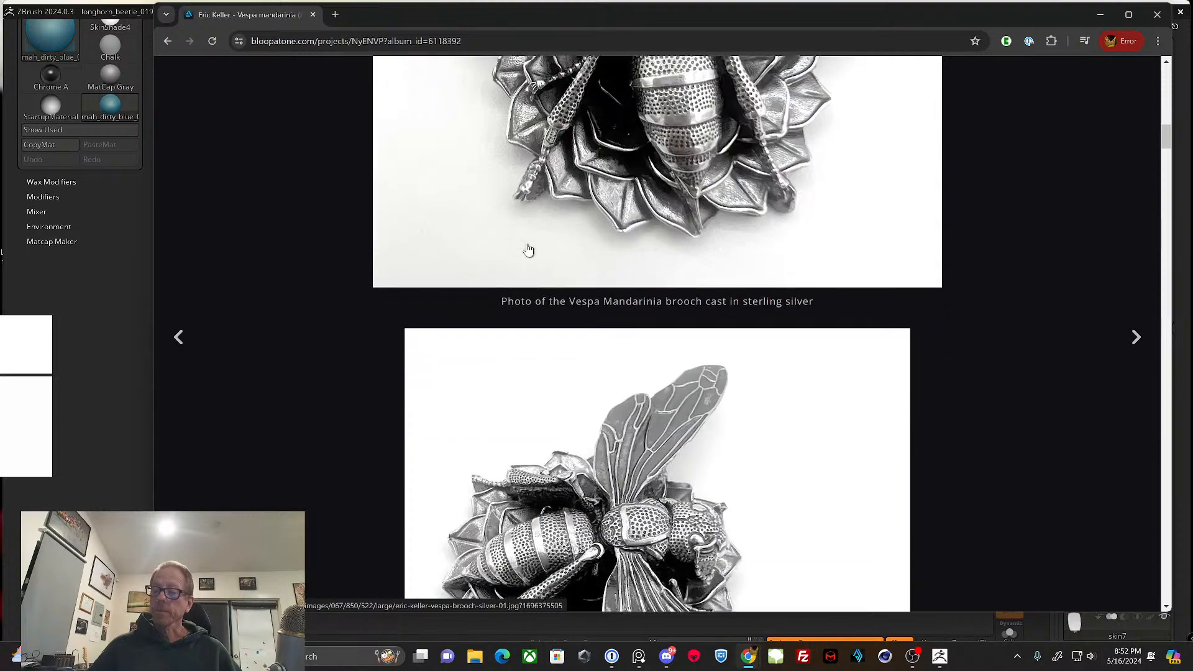
scroll(527, 247, "down", 4)
scroll(527, 247, "down", 17)
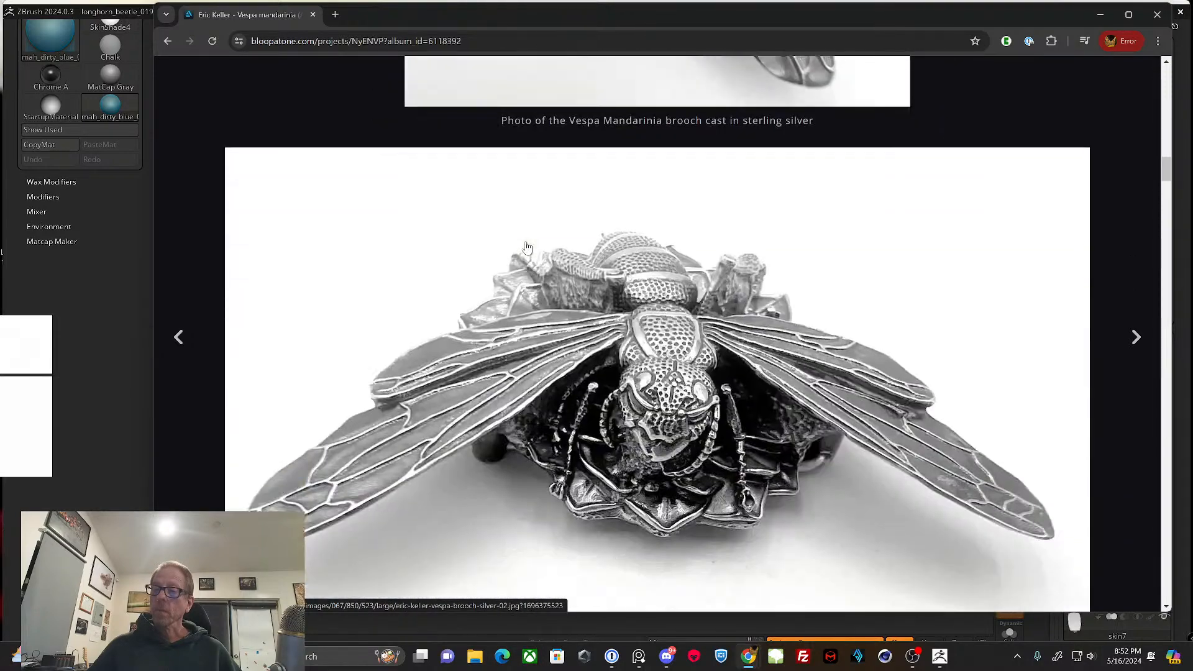
scroll(527, 247, "down", 8)
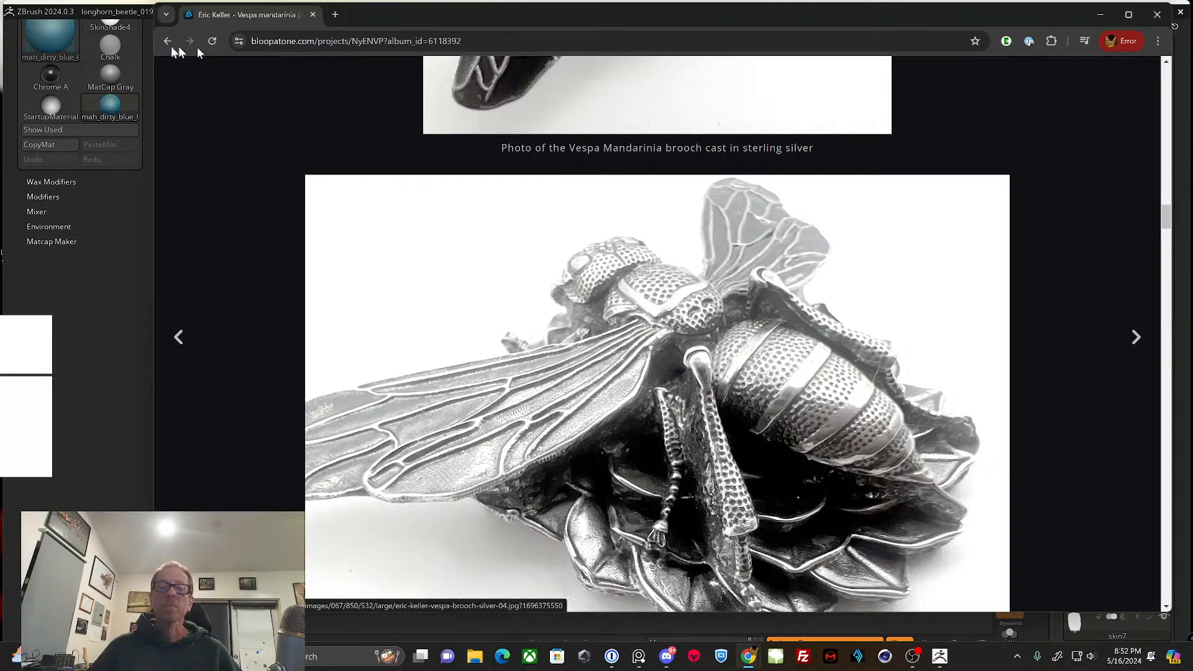
- Return to the jewelry gallery, open the Mystaceus Pendant project and examine the jumping spider and pearl abdomen from several angles
left_click(168, 41)
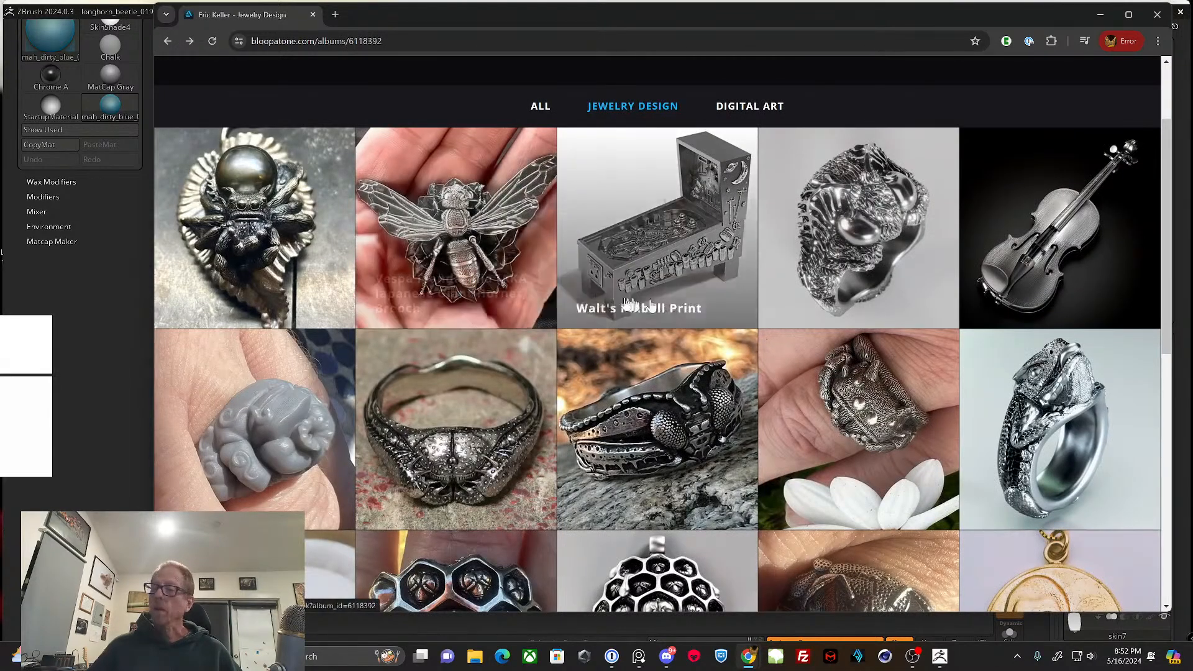
left_click(264, 227)
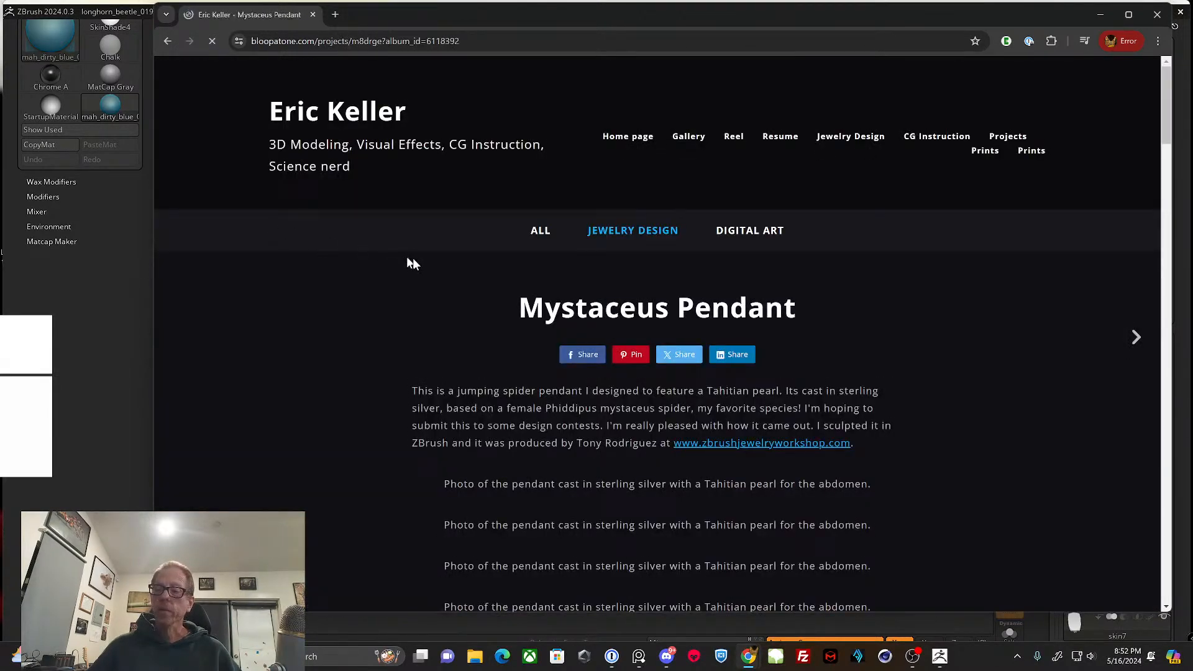
scroll(410, 257, "down", 6)
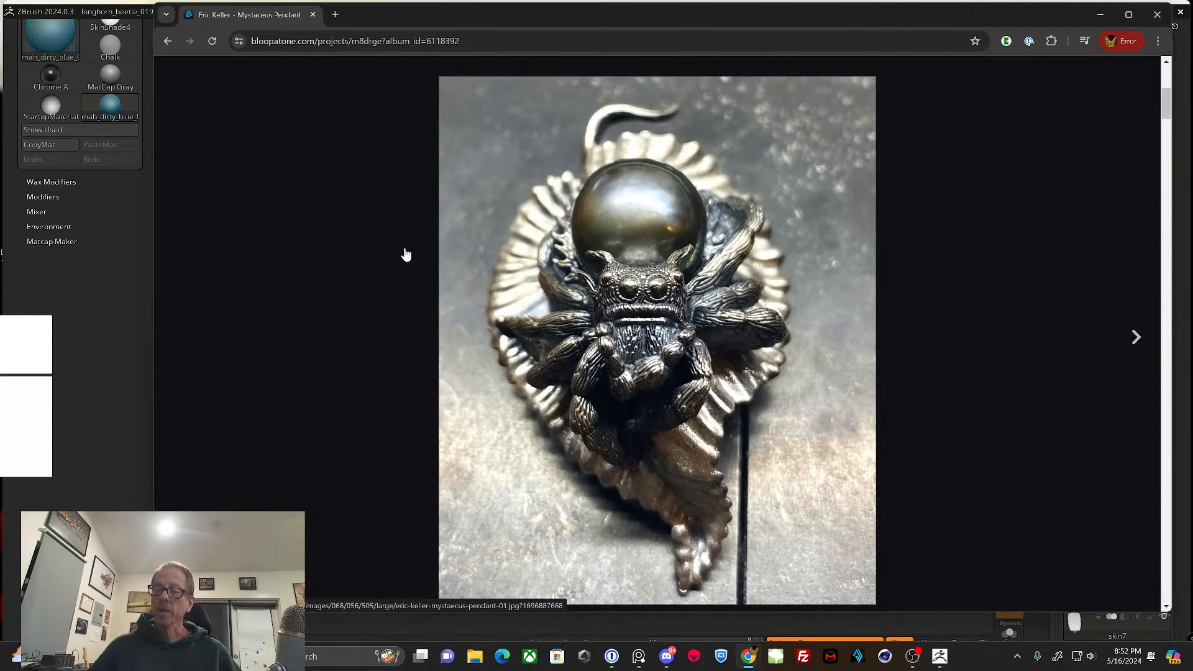
scroll(405, 254, "down", 8)
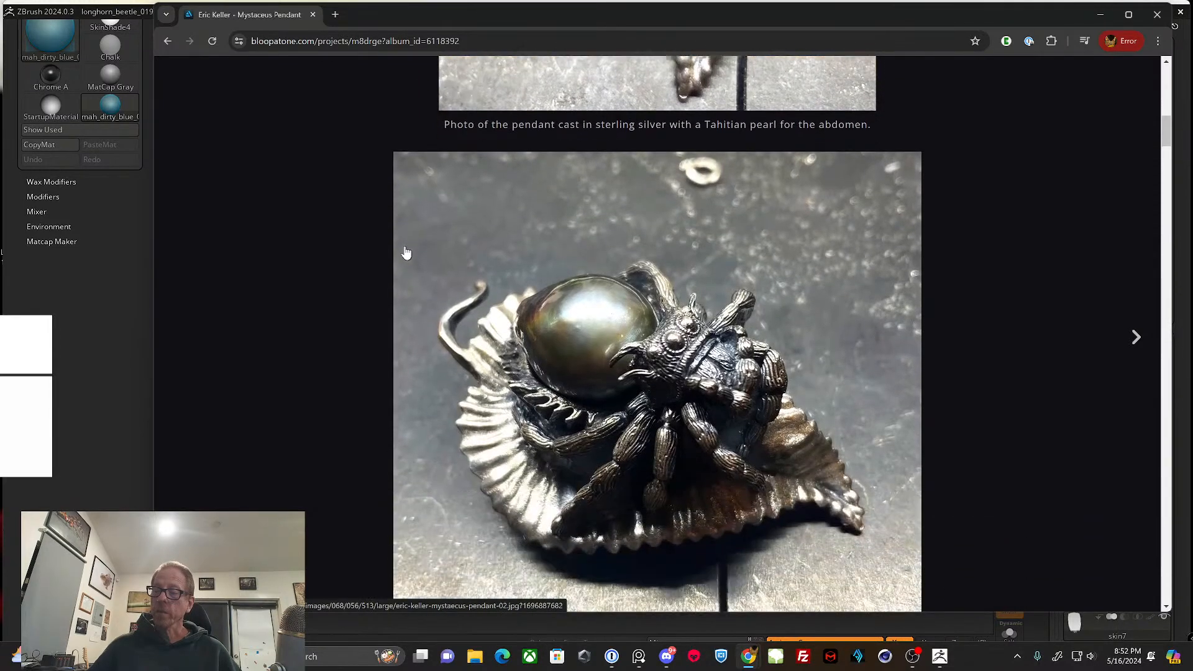
scroll(406, 253, "down", 5)
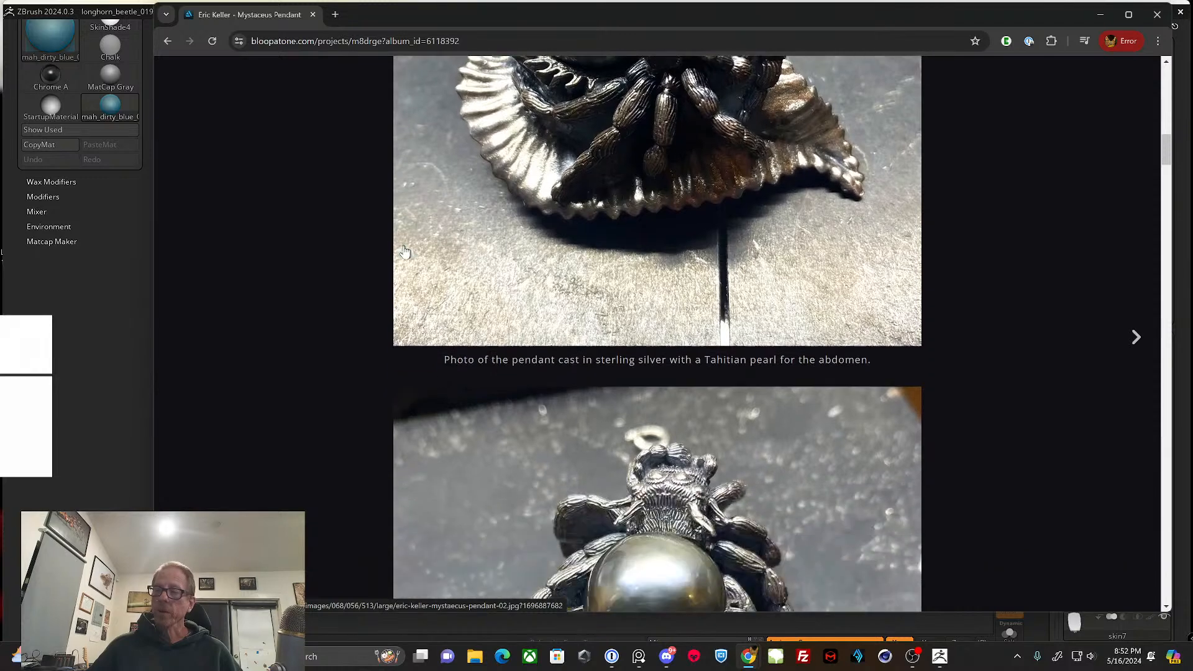
scroll(401, 252, "down", 4)
scroll(501, 283, "up", 3)
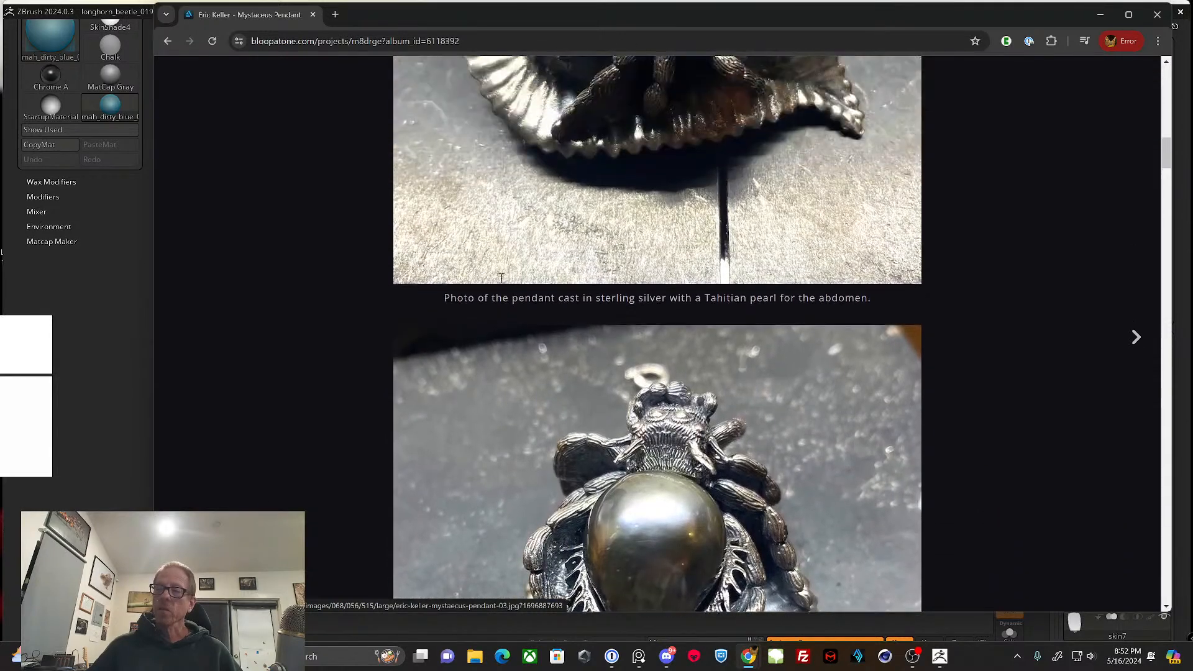
scroll(501, 278, "up", 5)
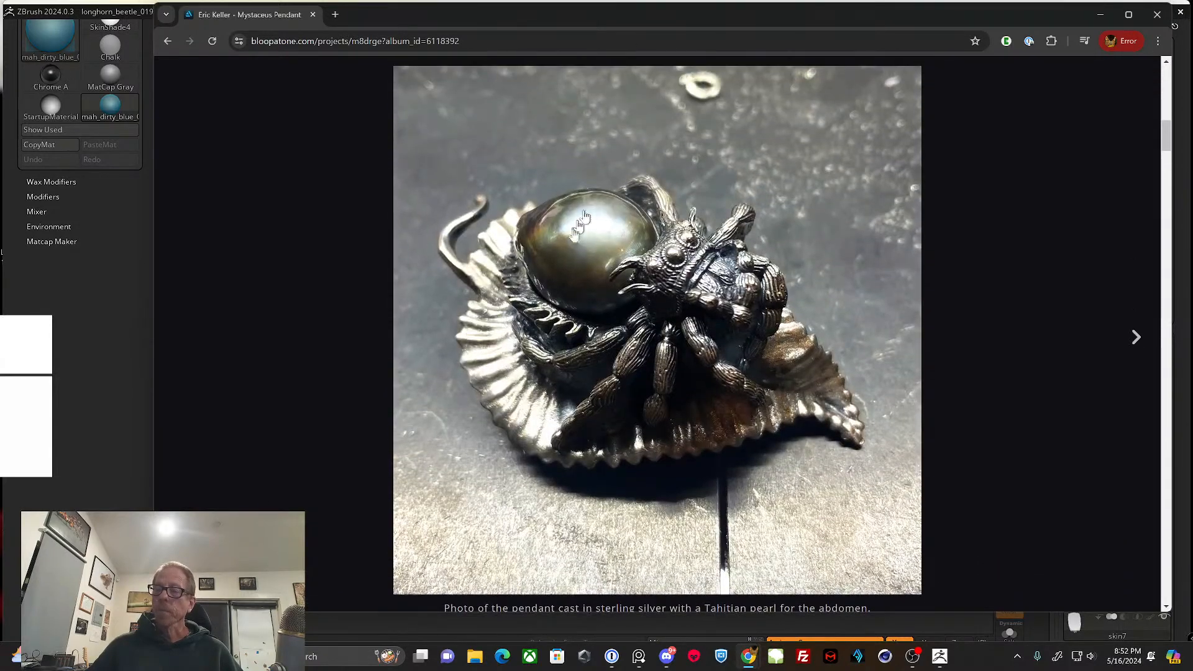
scroll(574, 264, "down", 6)
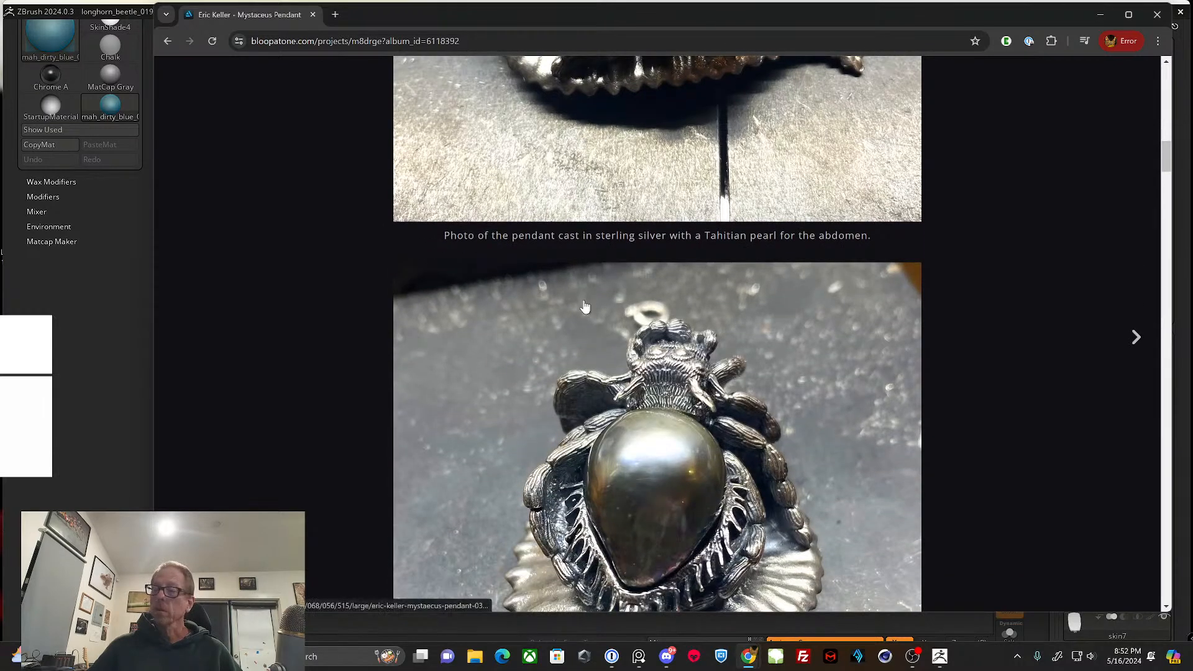
scroll(585, 306, "down", 2)
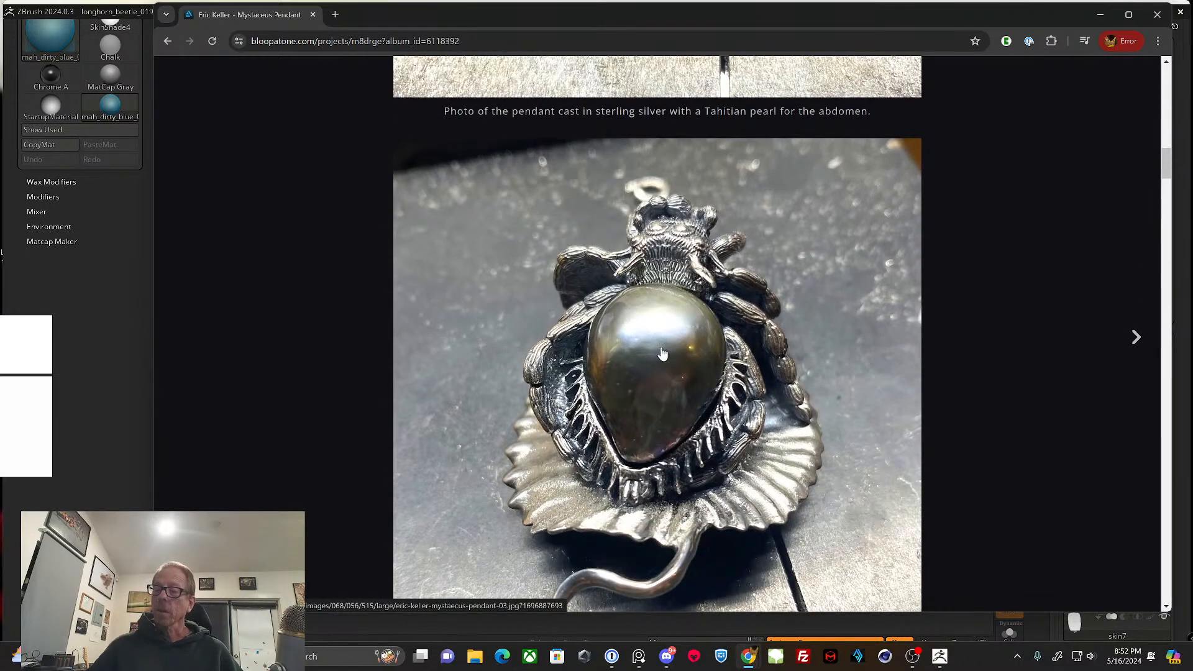
scroll(646, 348, "up", 3)
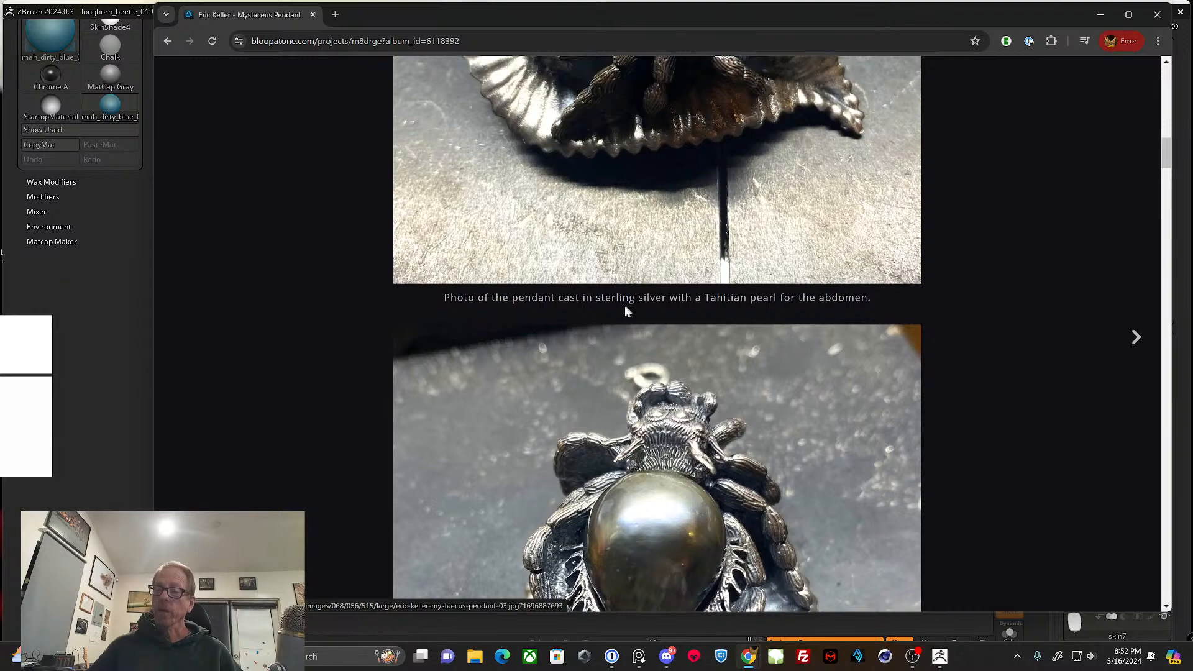
scroll(626, 311, "up", 4)
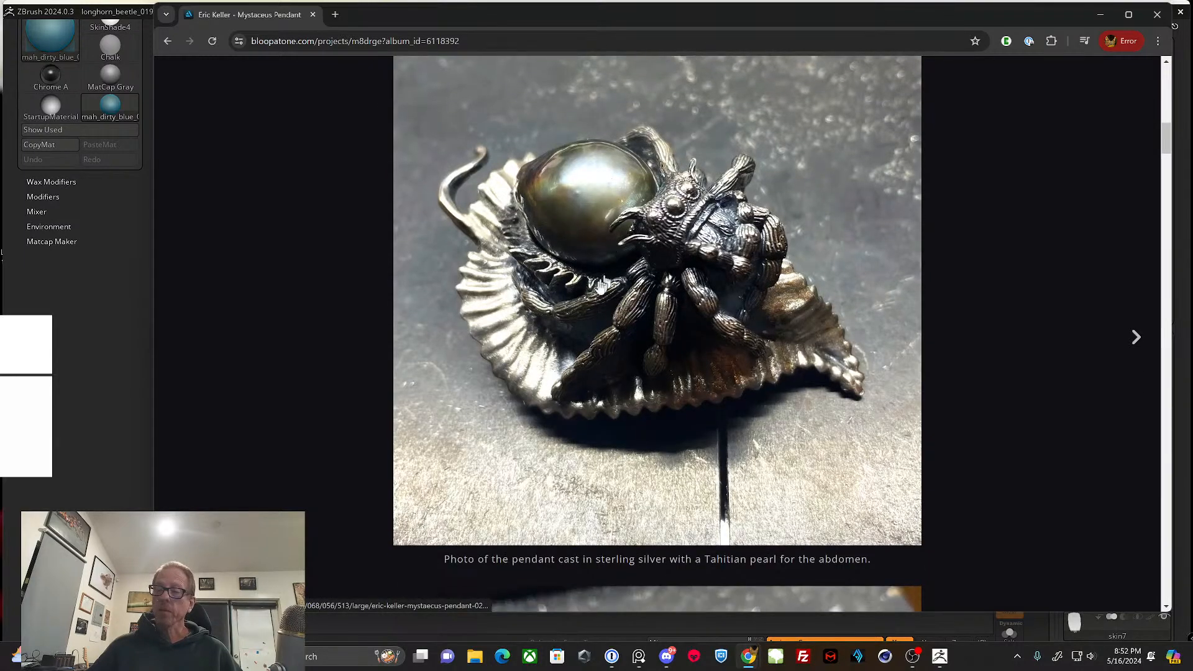
scroll(540, 207, "down", 5)
scroll(640, 472, "down", 10)
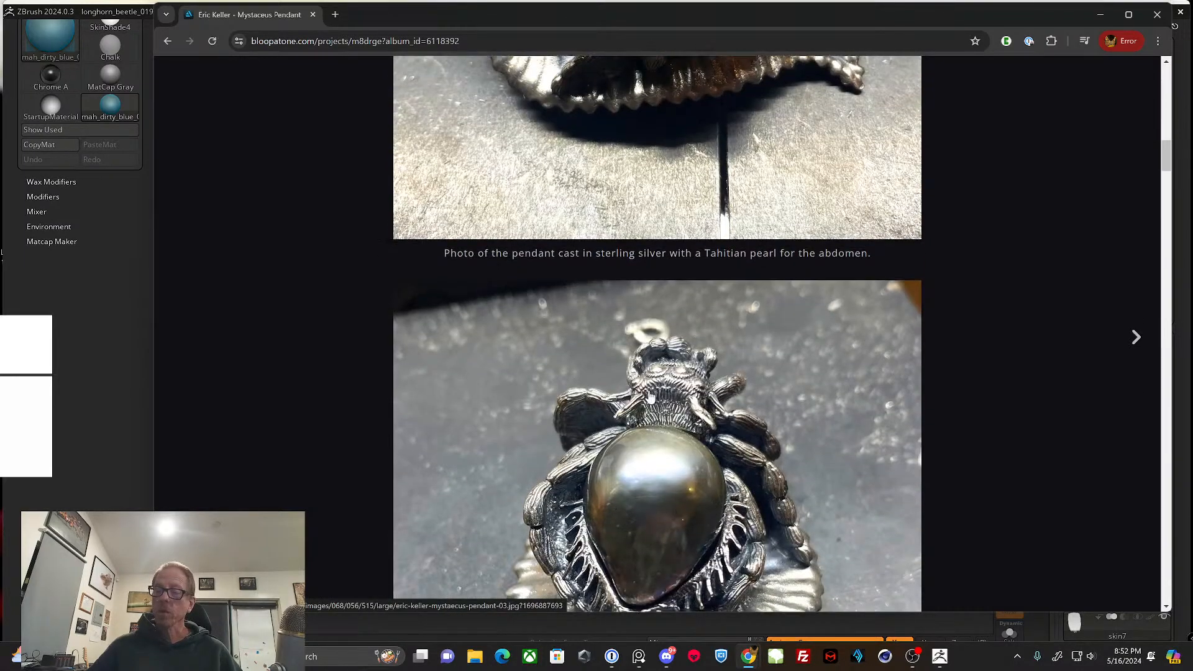
scroll(645, 417, "down", 3)
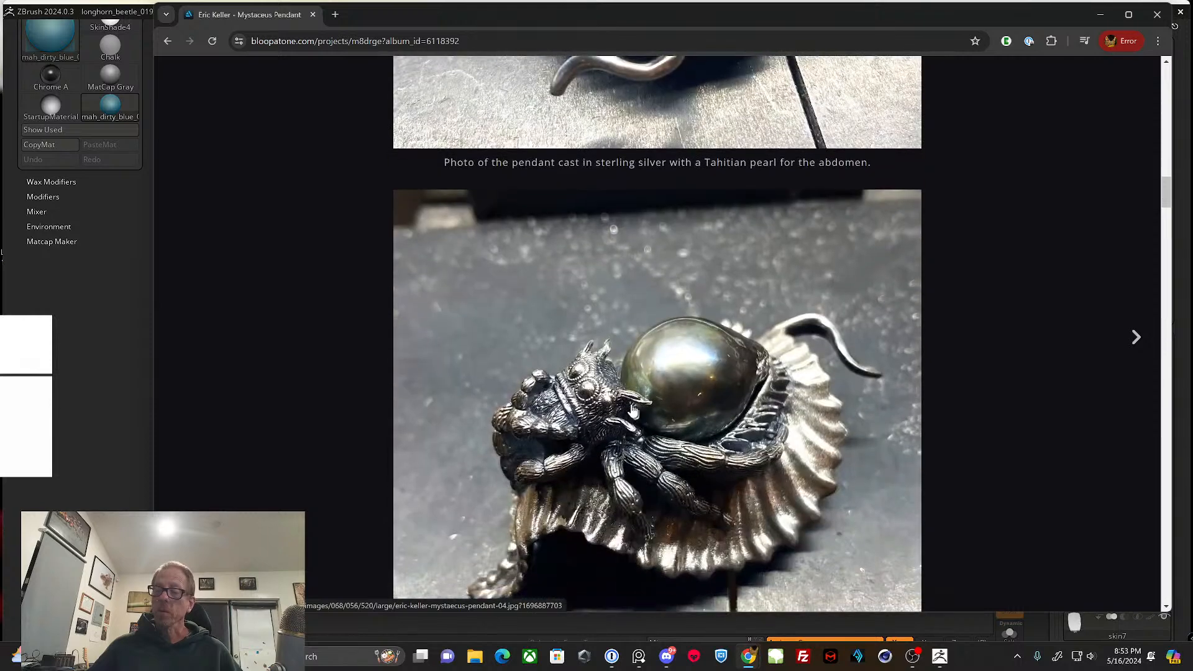
- Go back to the jewelry gallery, open the Mantid ring project and view its photos
left_click(167, 40)
scroll(776, 427, "down", 1)
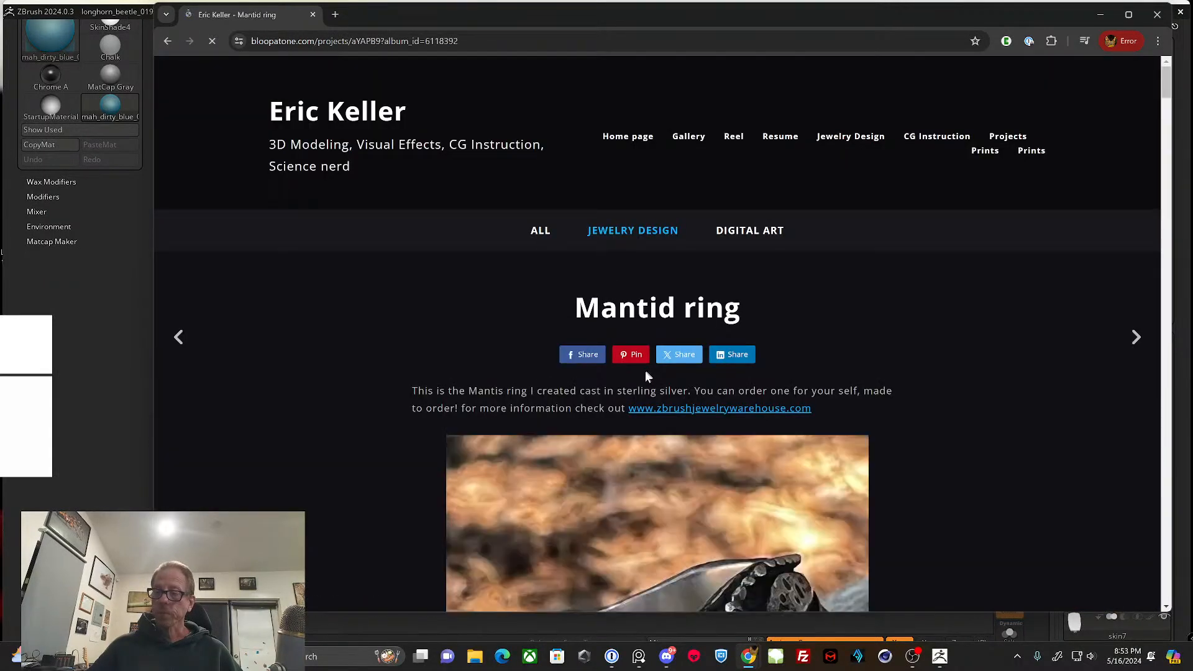
scroll(647, 373, "down", 4)
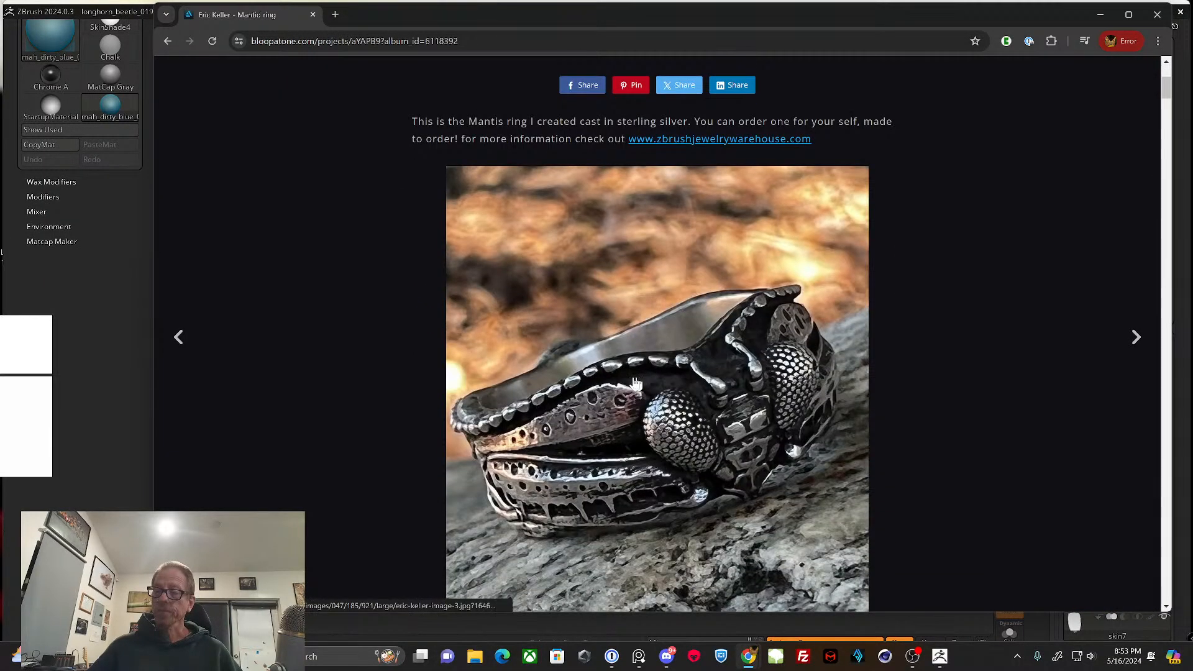
scroll(273, 186, "down", 10)
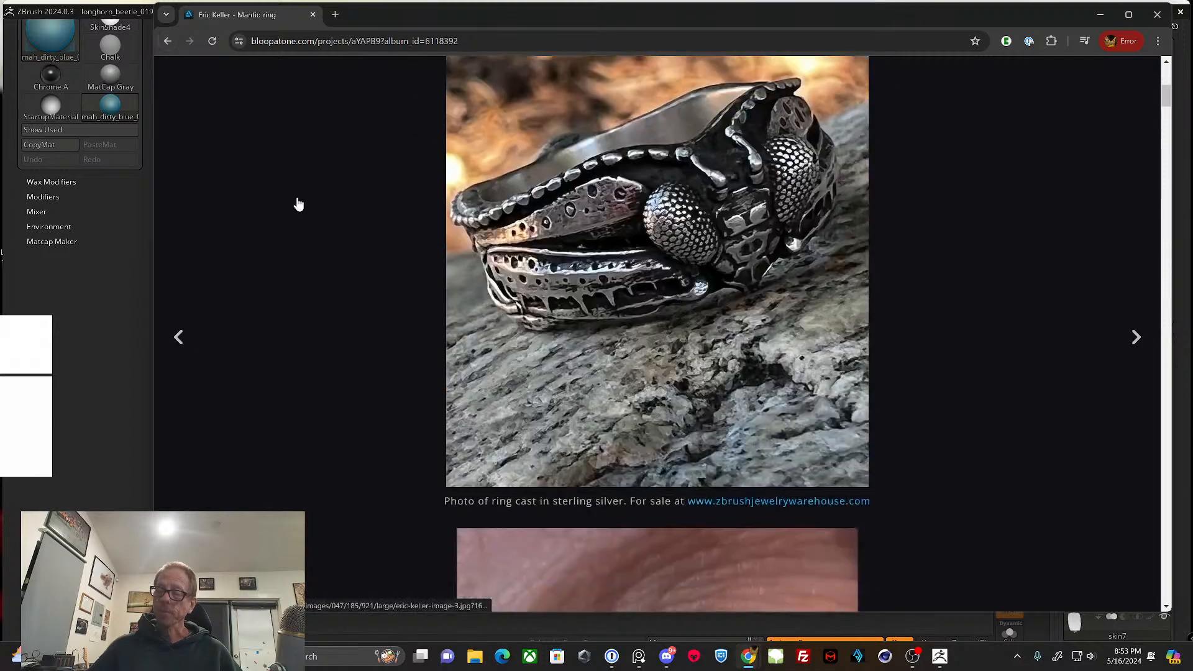
- Return to the Jewelry Design gallery and look over the remaining pieces down to the end and back up
left_click(167, 41)
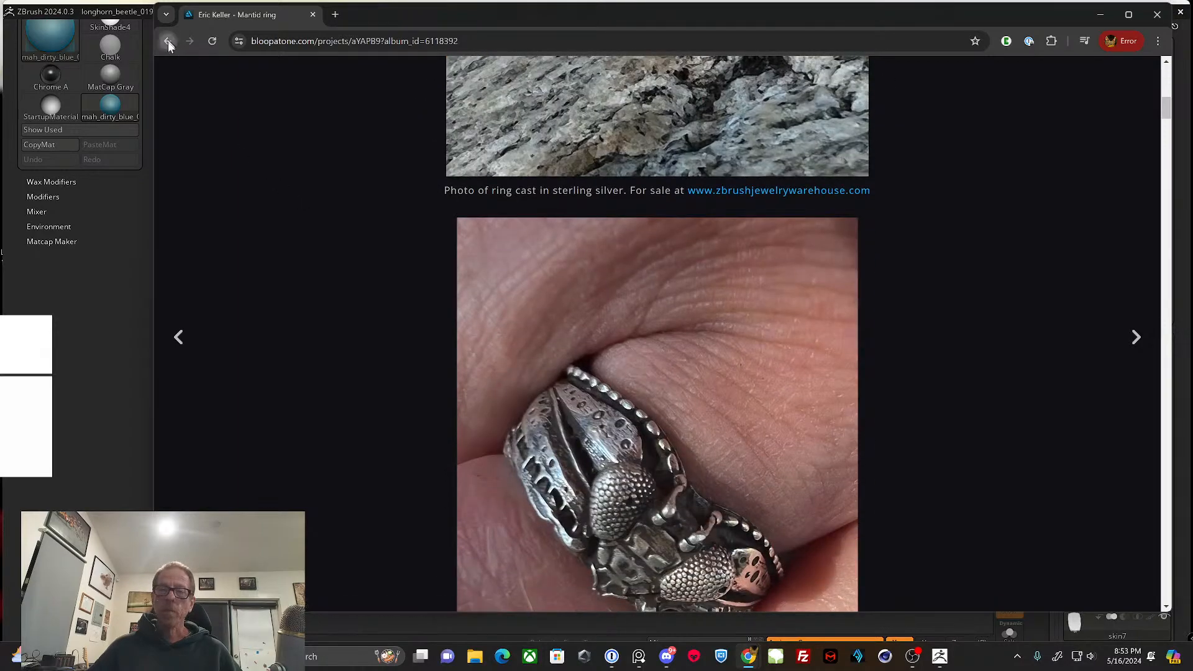
scroll(396, 261, "down", 4)
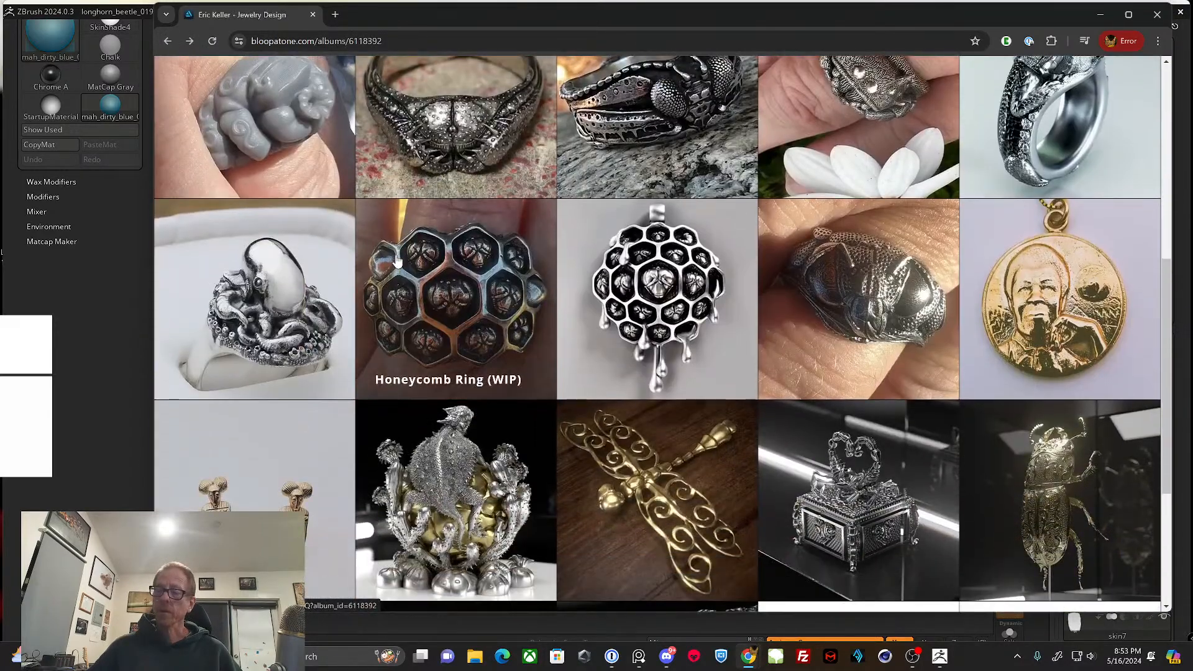
scroll(398, 257, "down", 4)
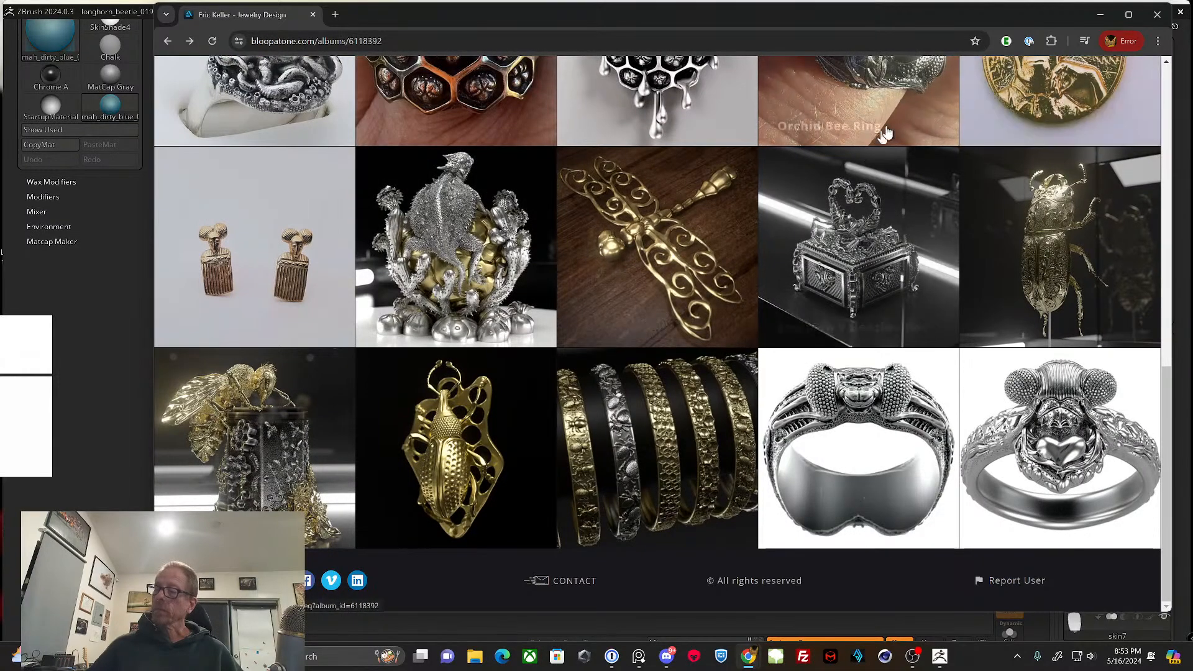
scroll(808, 193, "up", 2)
scroll(807, 195, "up", 7)
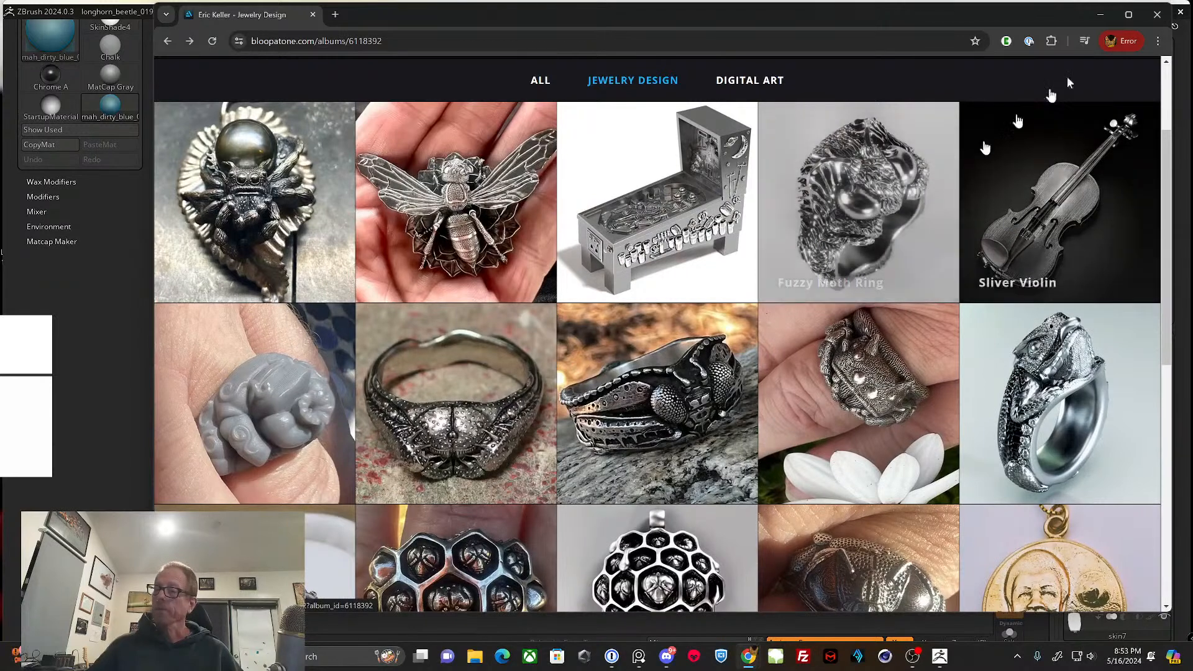
- Switch back to ZBrush, show the beetle's wing covers from above, and place the reference board beside them to examine the underside photos
left_click(1101, 15)
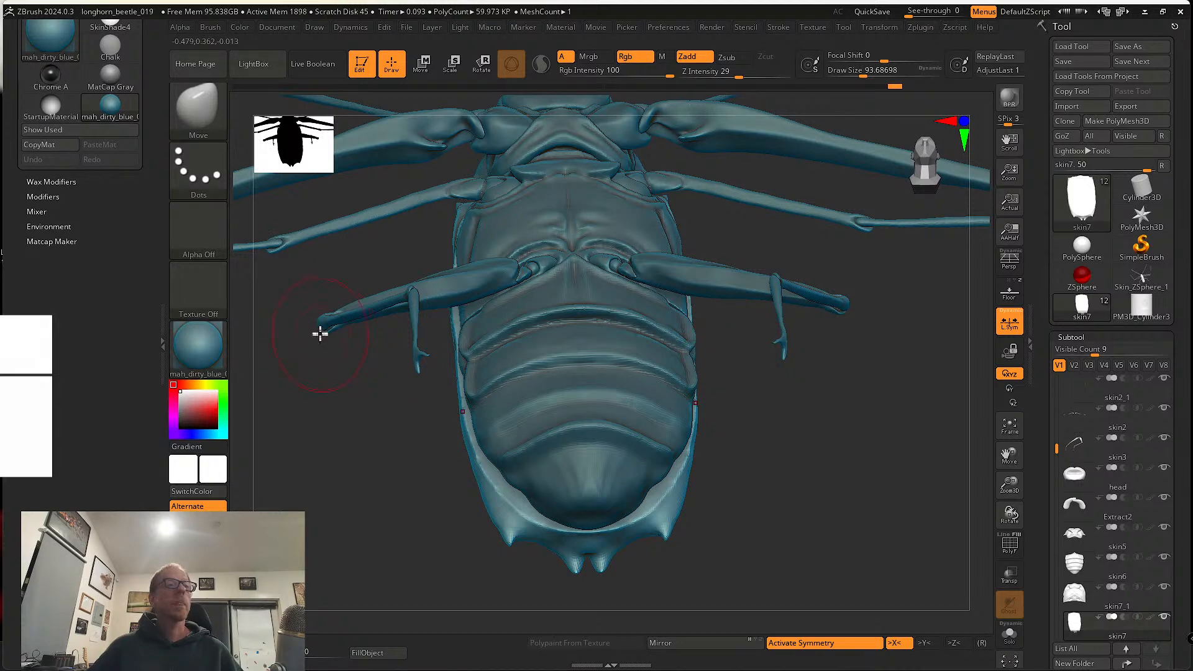
right_click_drag(733, 415, 367, 418)
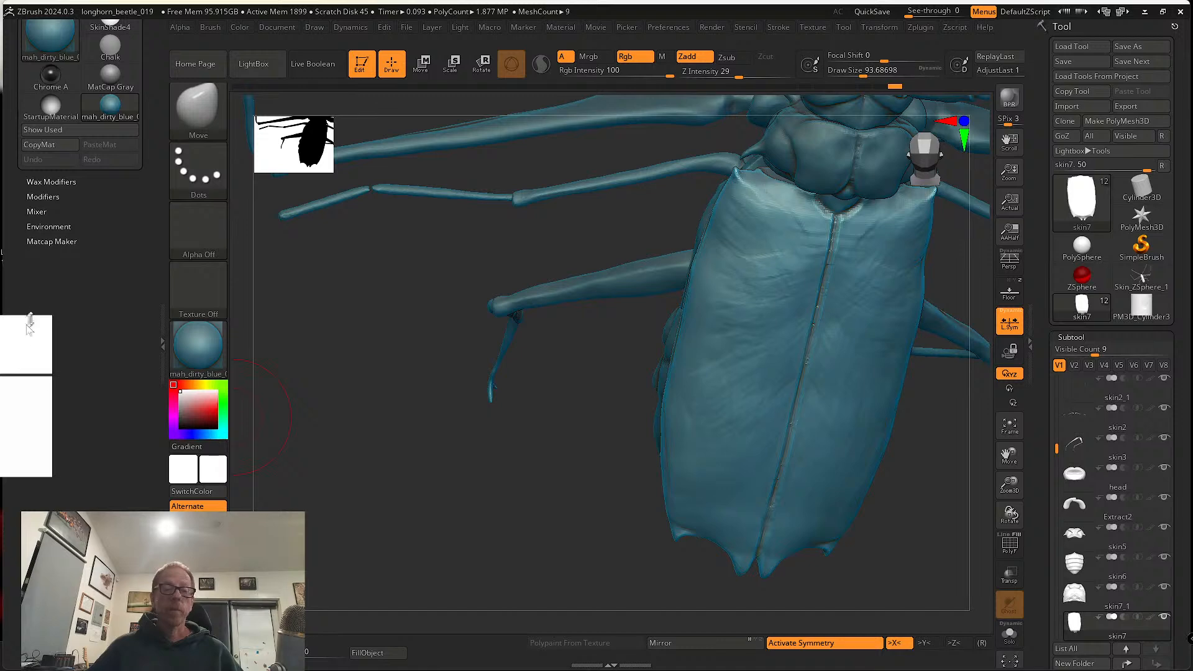
right_click_drag(28, 328, 471, 356)
scroll(441, 381, "down", 8)
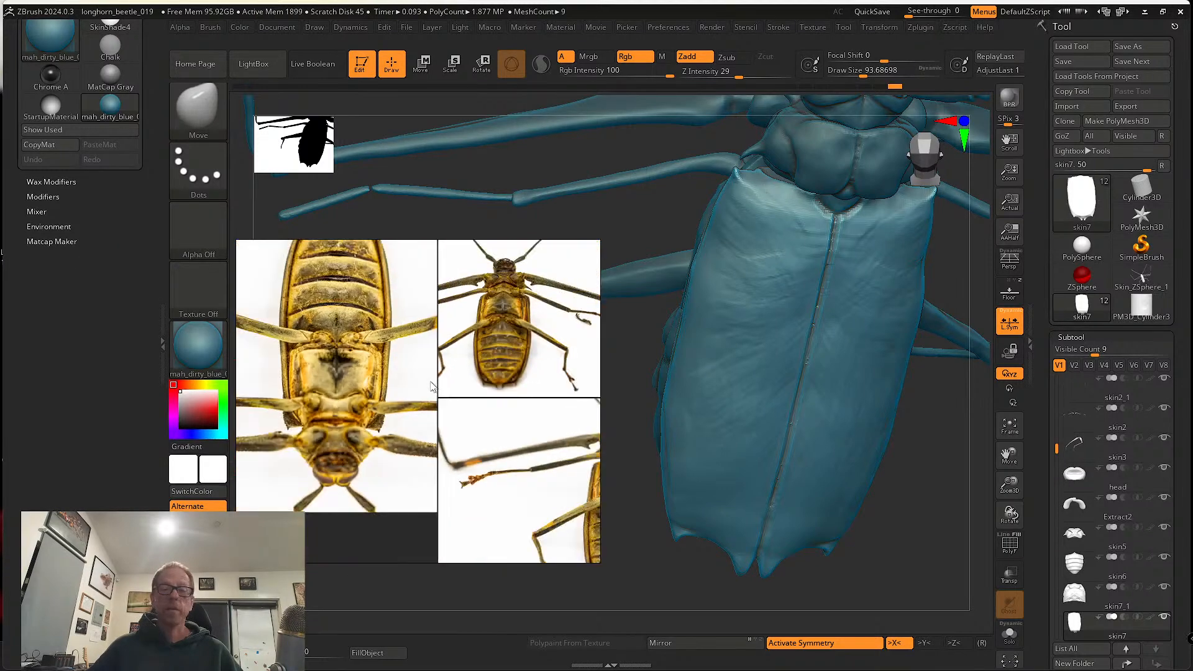
scroll(432, 385, "down", 3)
mouse_move(419, 364)
middle_mouse_down()
mouse_move(370, 345)
mouse_move(410, 365)
middle_mouse_up()
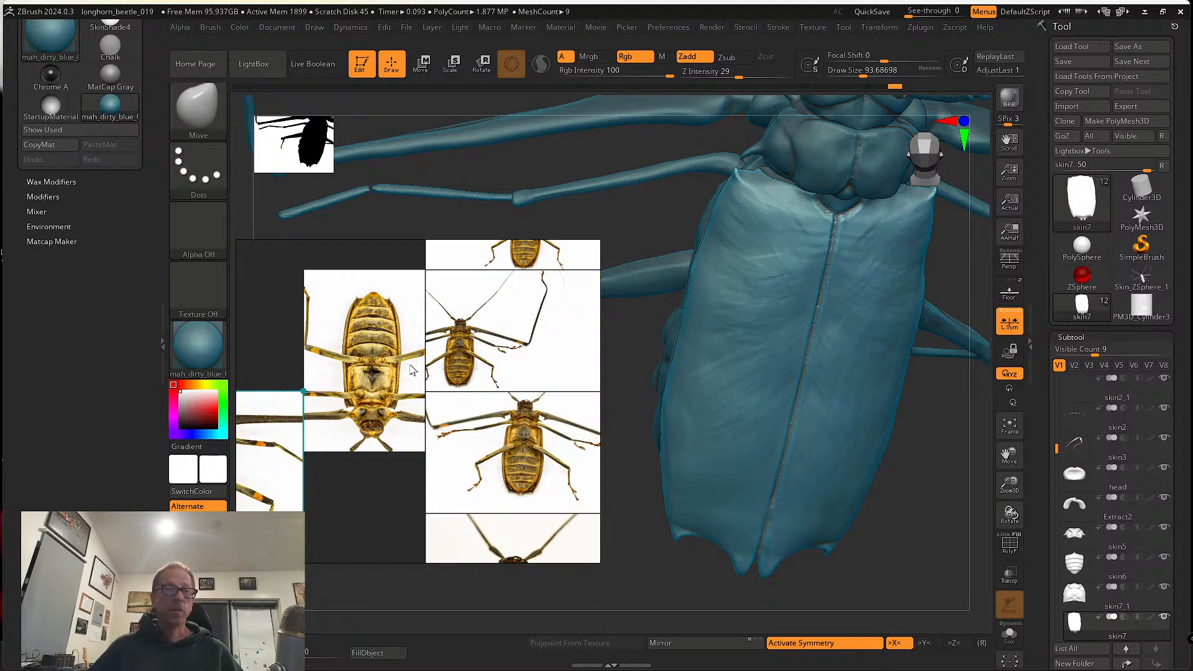
scroll(392, 366, "down", 4)
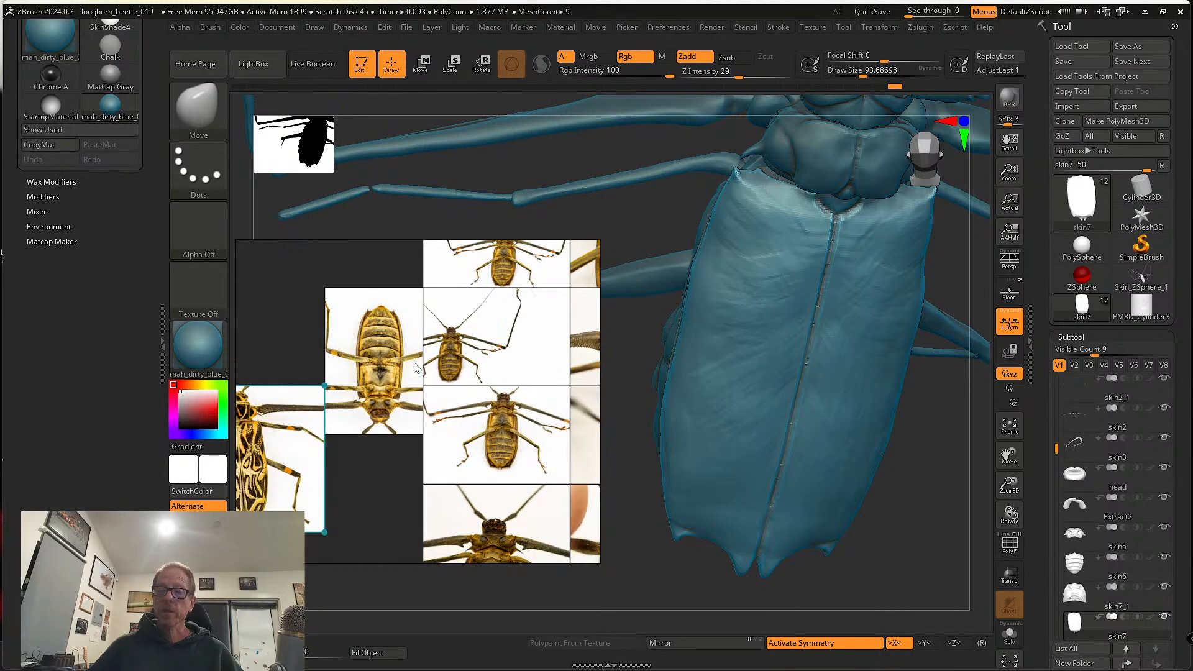
scroll(415, 366, "up", 8)
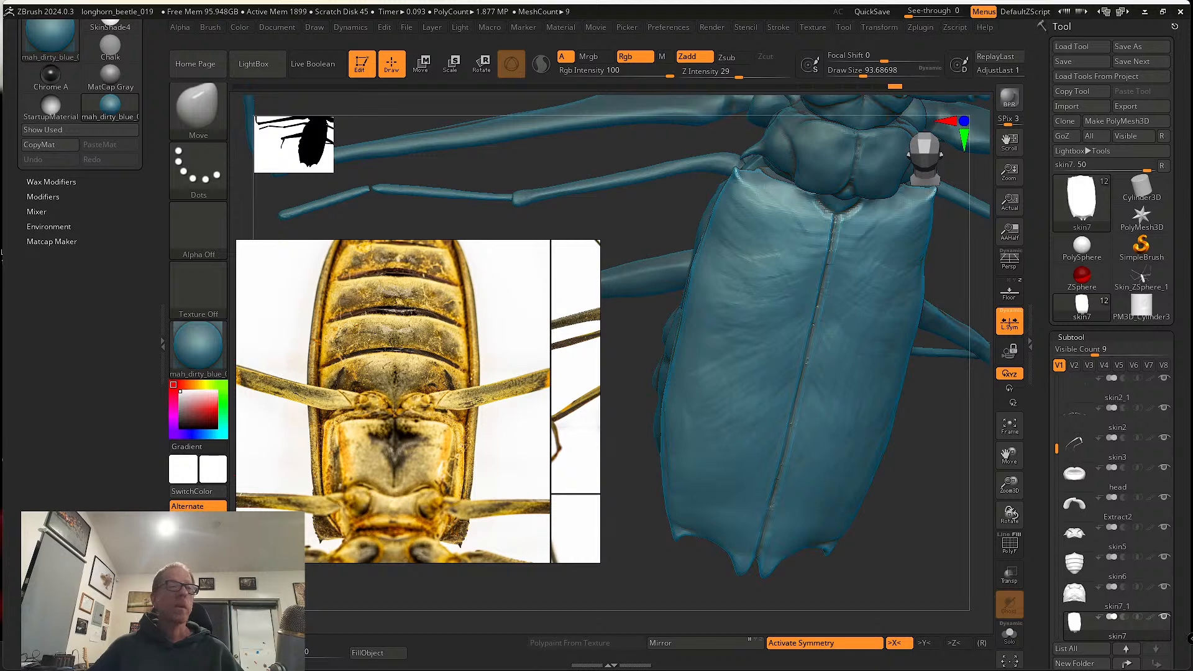
scroll(398, 385, "down", 6)
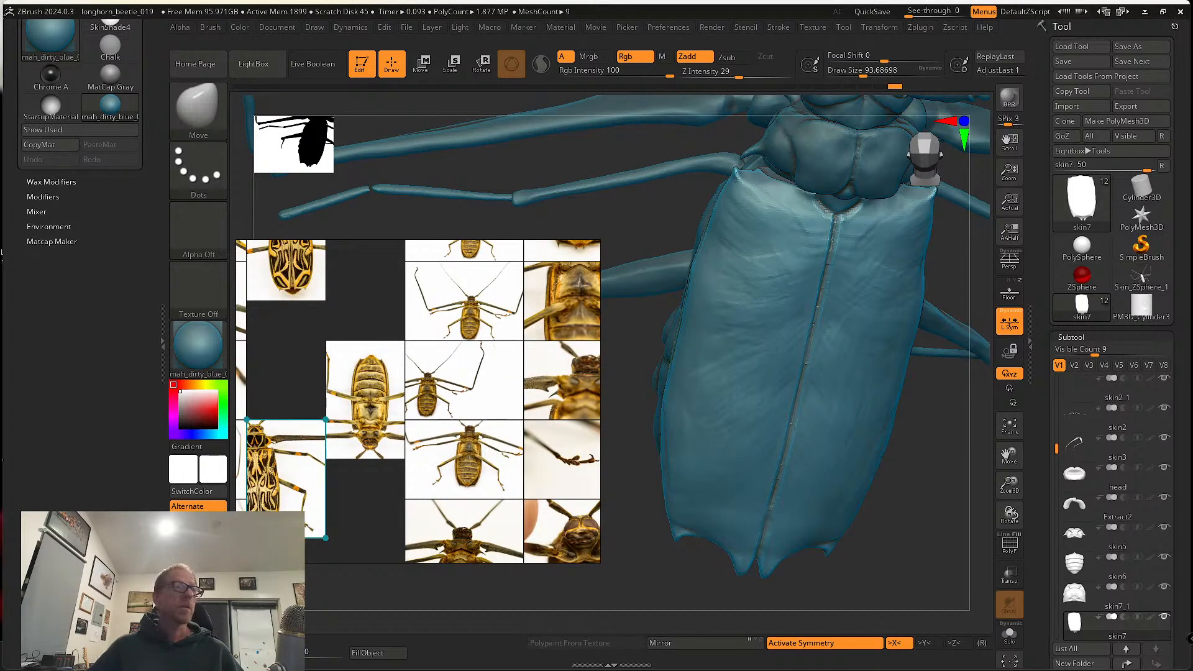
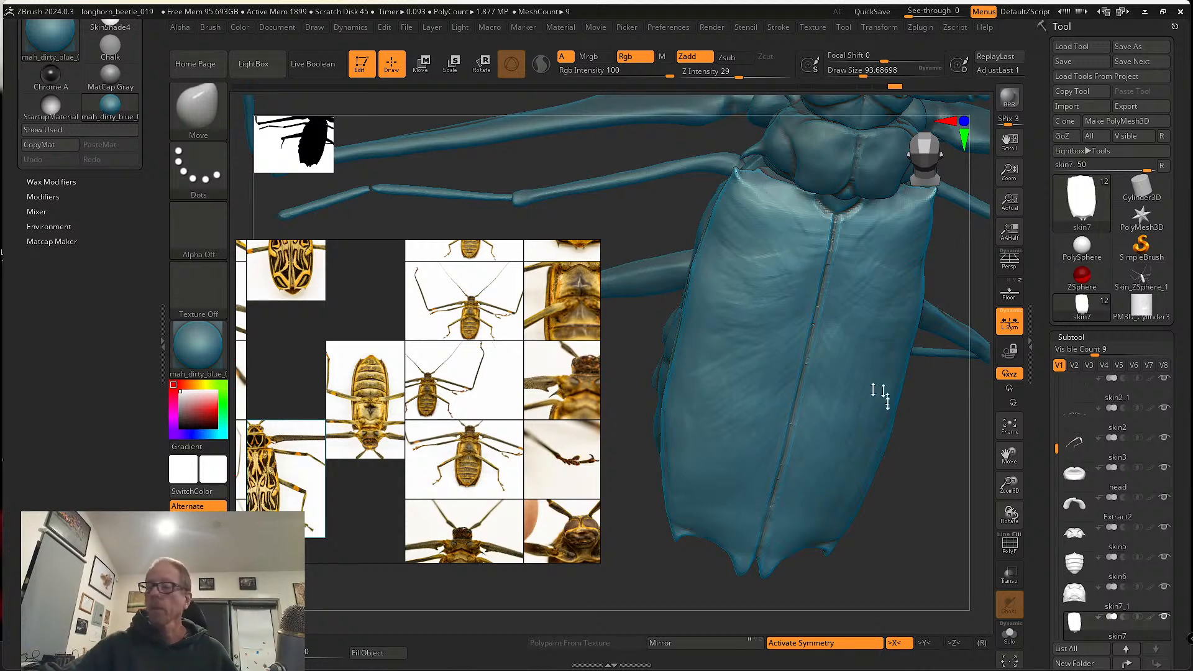
- Make the abdomen underside the active subtool and lightly build up its segment plates with the tw ClayTubes brush
right_click_drag(874, 394, 874, 458)
mouse_move(770, 418)
right_mouse_down()
mouse_move(753, 431)
mouse_move(772, 489)
mouse_move(870, 497)
mouse_move(787, 377)
mouse_move(788, 453)
mouse_move(765, 460)
mouse_move(743, 400)
mouse_move(740, 433)
mouse_move(737, 354)
mouse_move(751, 338)
mouse_move(725, 452)
mouse_move(714, 420)
mouse_move(727, 394)
mouse_move(756, 400)
mouse_move(715, 458)
mouse_move(725, 472)
mouse_move(708, 472)
mouse_move(715, 423)
right_mouse_up()
left_click(739, 436, "alt")
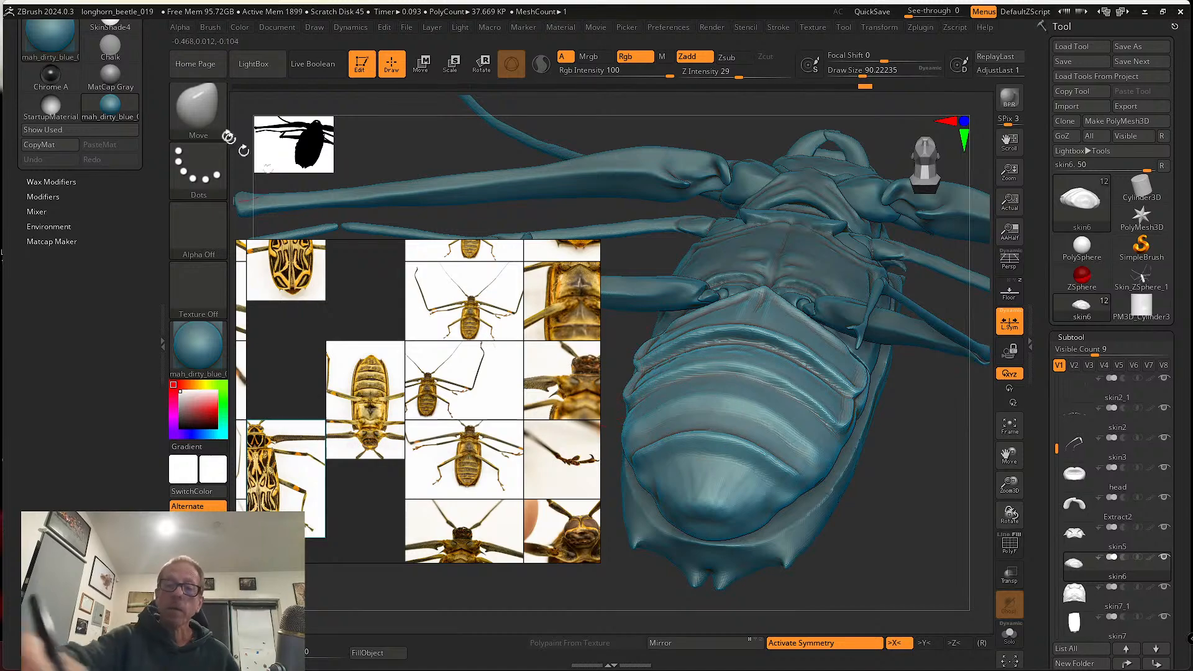
left_click(202, 110)
left_click(970, 126)
mouse_move(764, 435)
right_mouse_down()
mouse_move(763, 413)
mouse_move(745, 421)
mouse_move(748, 458)
mouse_move(736, 440)
right_mouse_up()
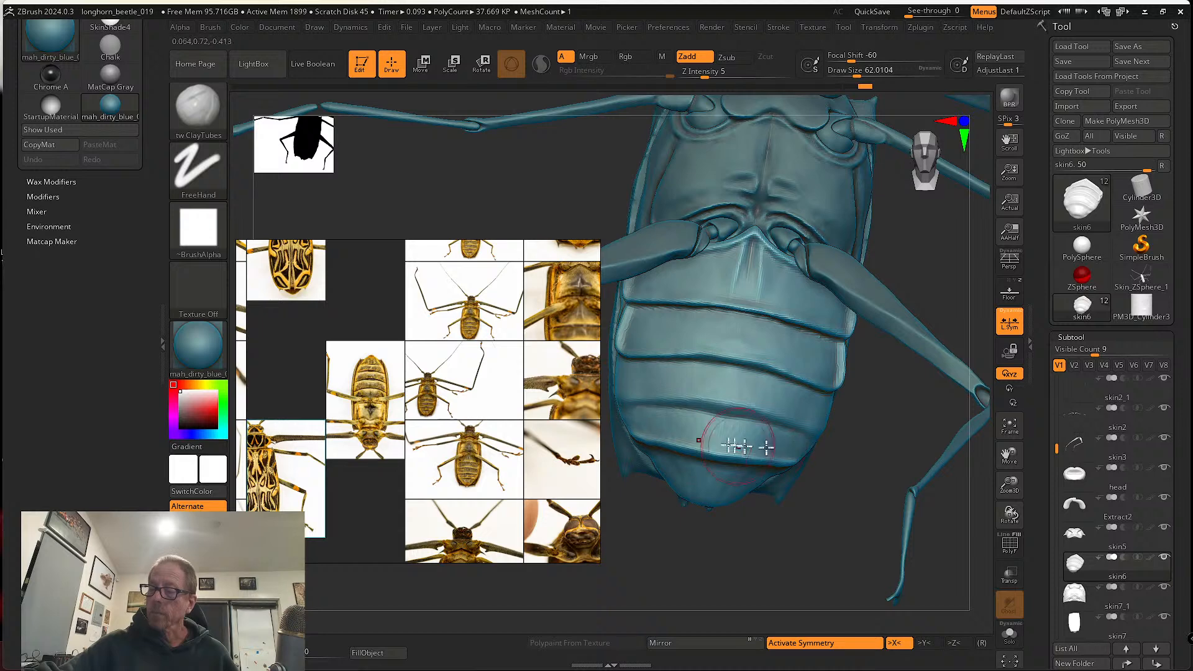
mouse_move(738, 447)
right_mouse_down()
mouse_move(652, 432)
mouse_move(730, 434)
right_mouse_up()
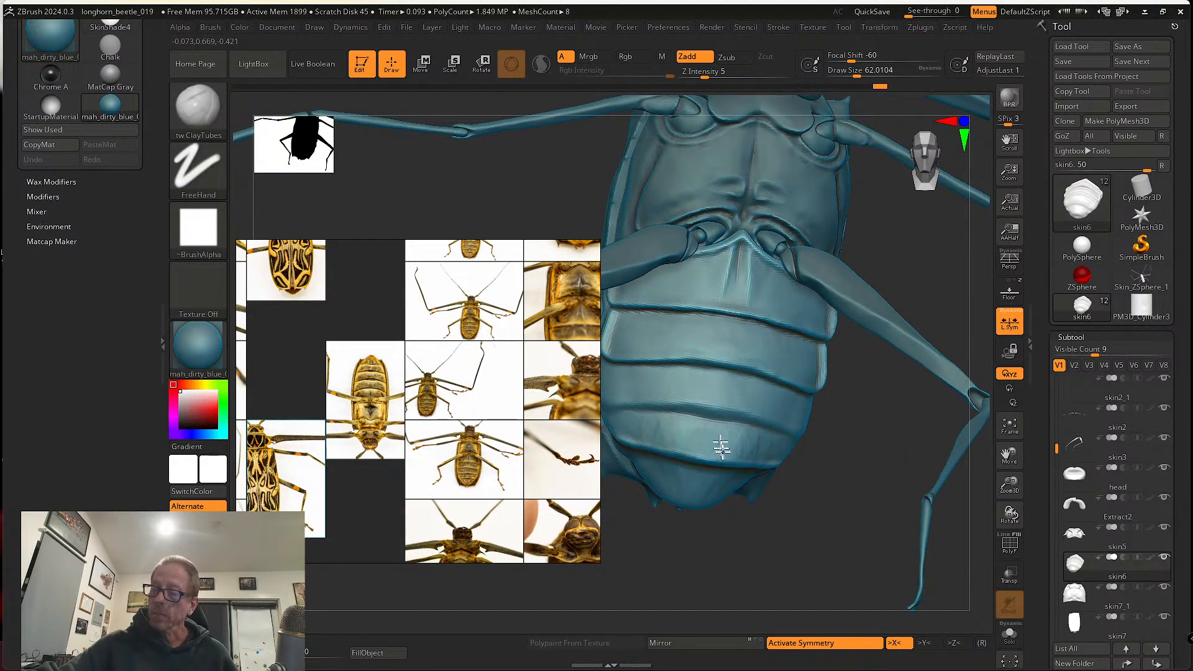
mouse_move(736, 474)
right_mouse_down()
mouse_move(671, 466)
mouse_move(721, 488)
mouse_move(715, 468)
mouse_move(634, 426)
right_mouse_up()
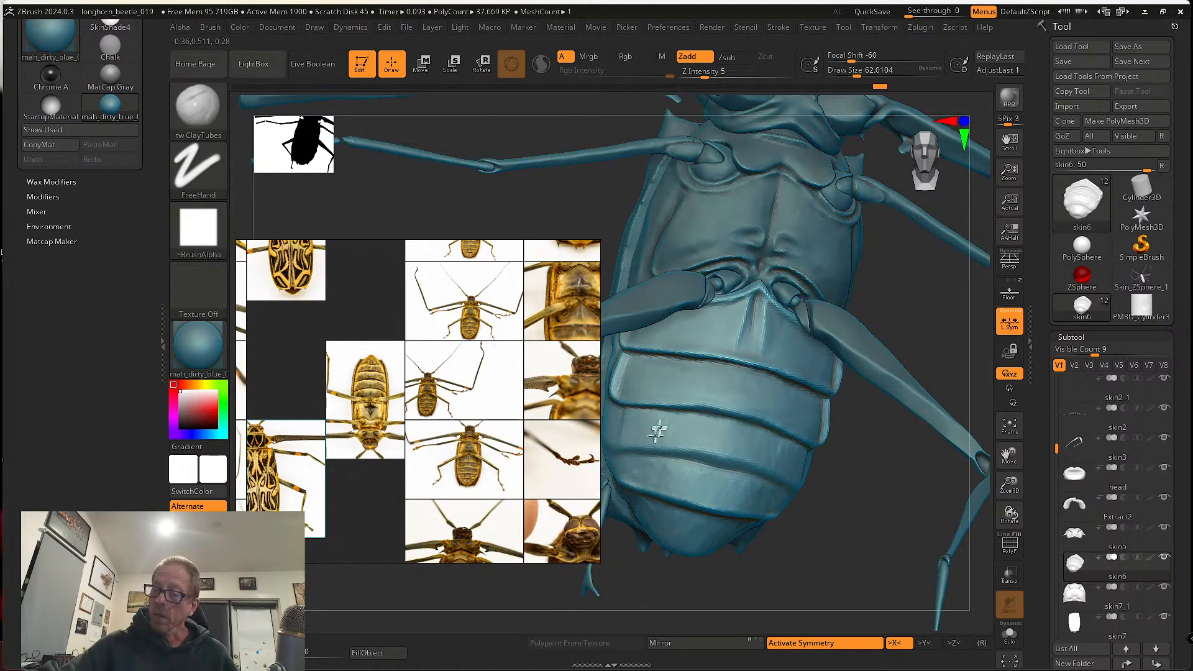
right_click_drag(723, 448, 699, 432)
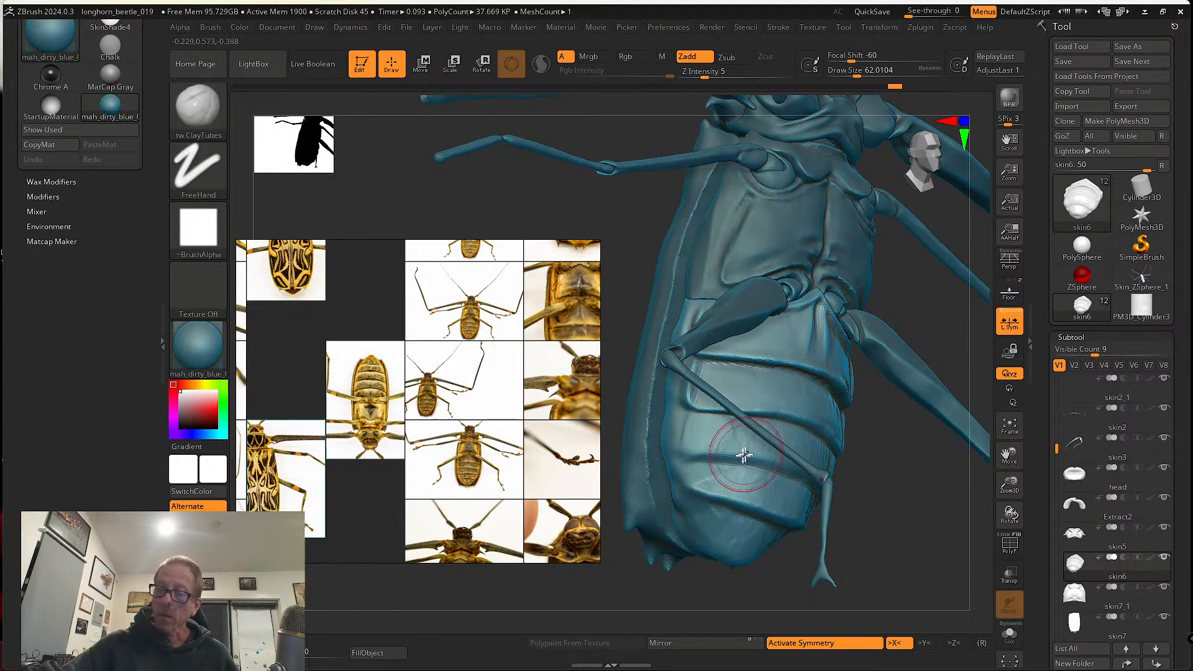
- Enlarge the close-up photo of the abdomen's underside on the reference board and turn the model's underside to face the view
scroll(452, 448, "up", 5)
scroll(452, 447, "up", 8)
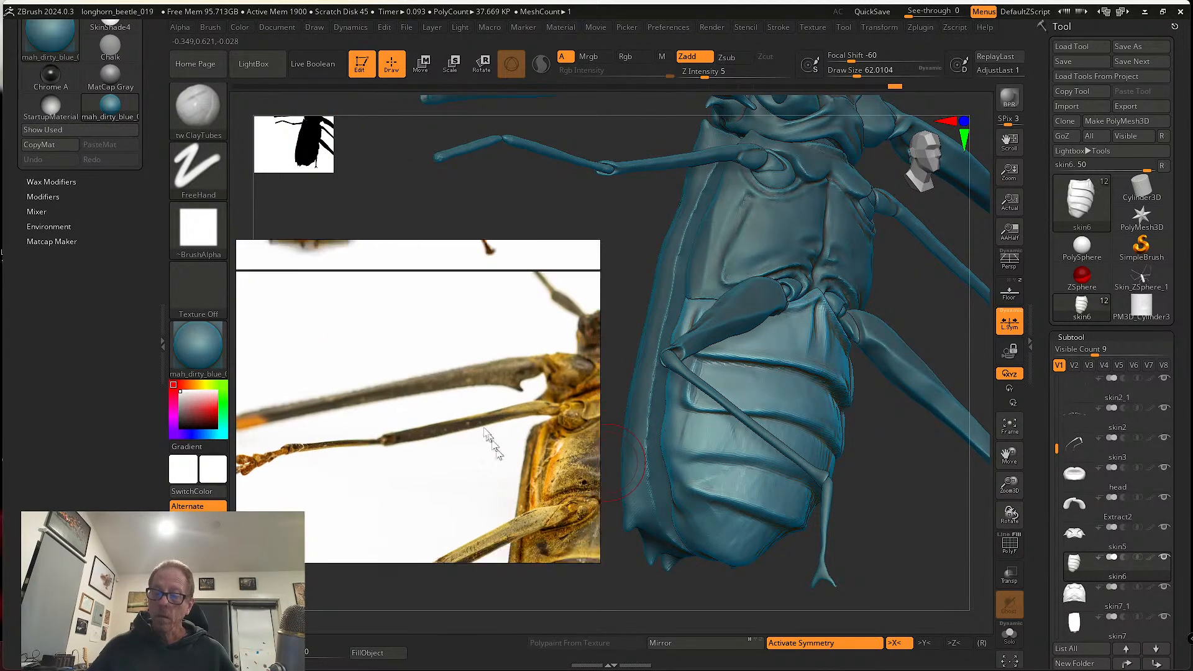
scroll(378, 303, "down", 4)
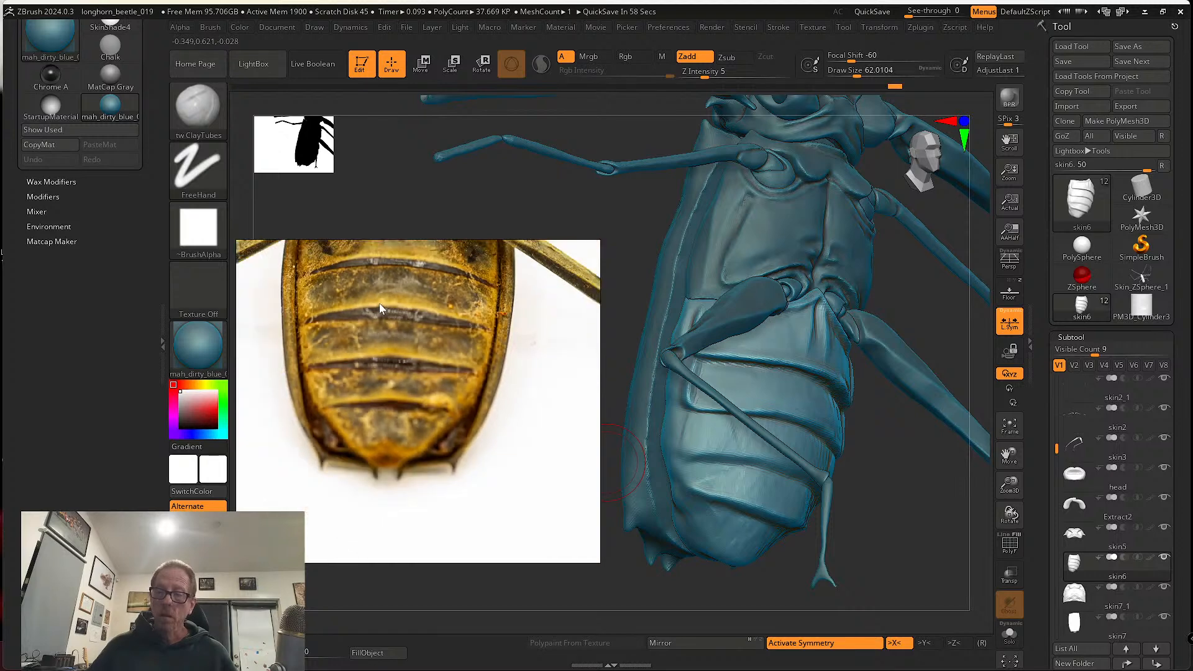
right_click_drag(866, 448, 772, 435)
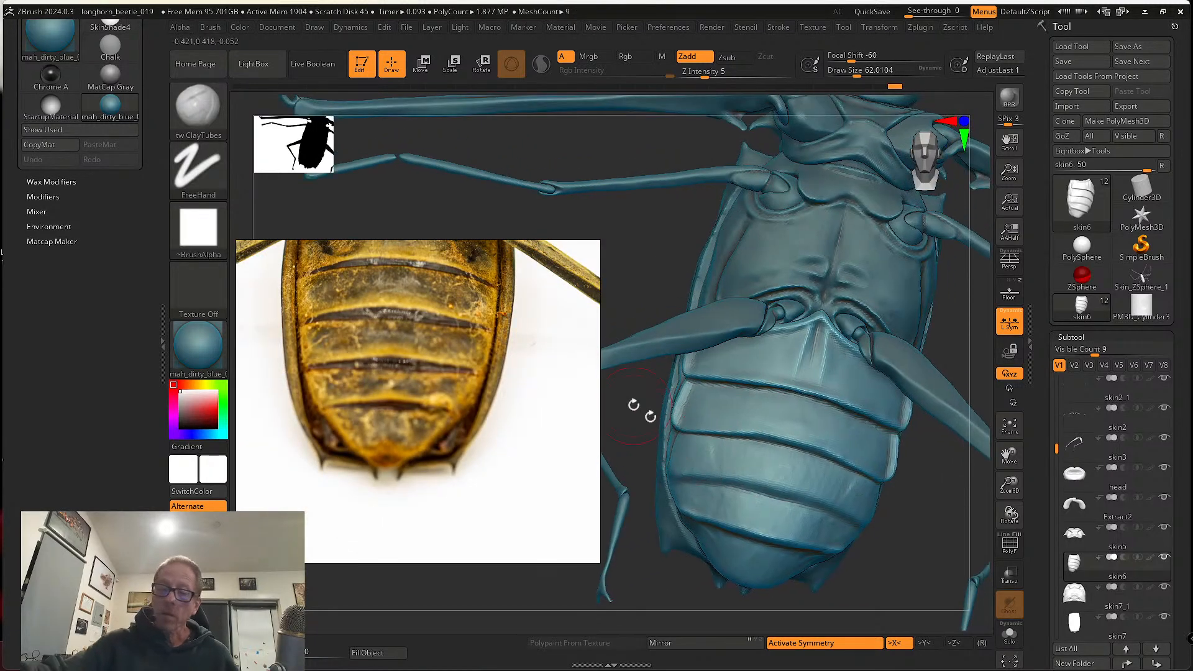
- Work folds into the side edges of the abdomen segments with the SK_Cloth brush at a draw size of about 51 to 56
left_click(198, 107)
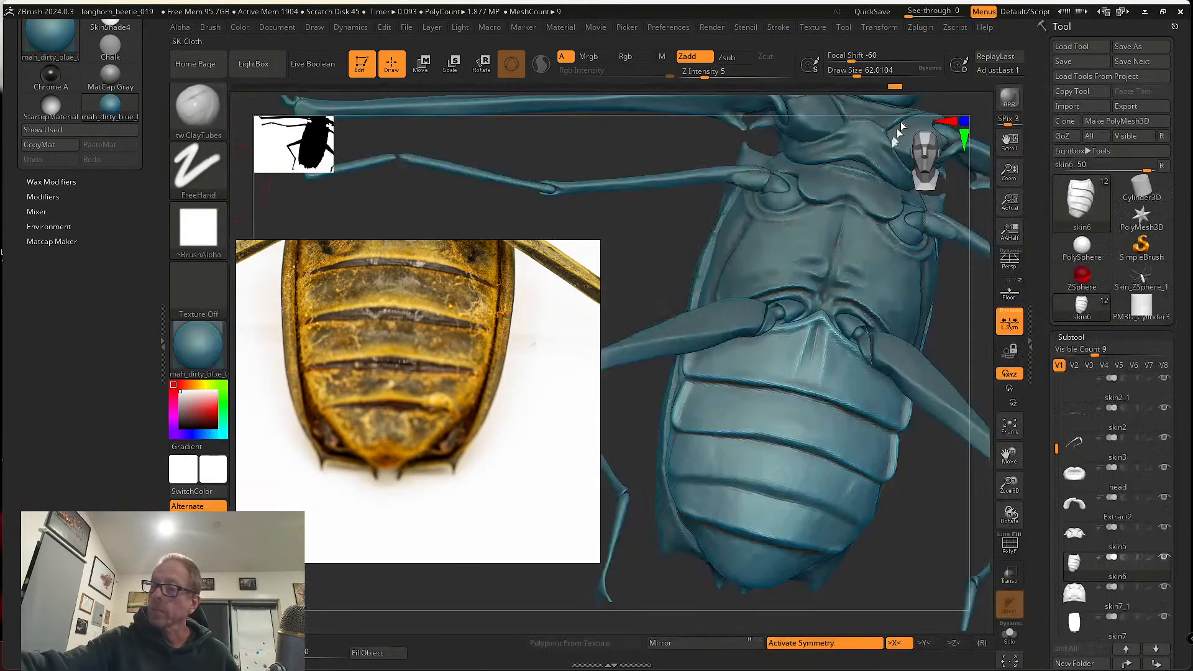
left_click(904, 118)
key("s")
right_click_drag(662, 456, 716, 450)
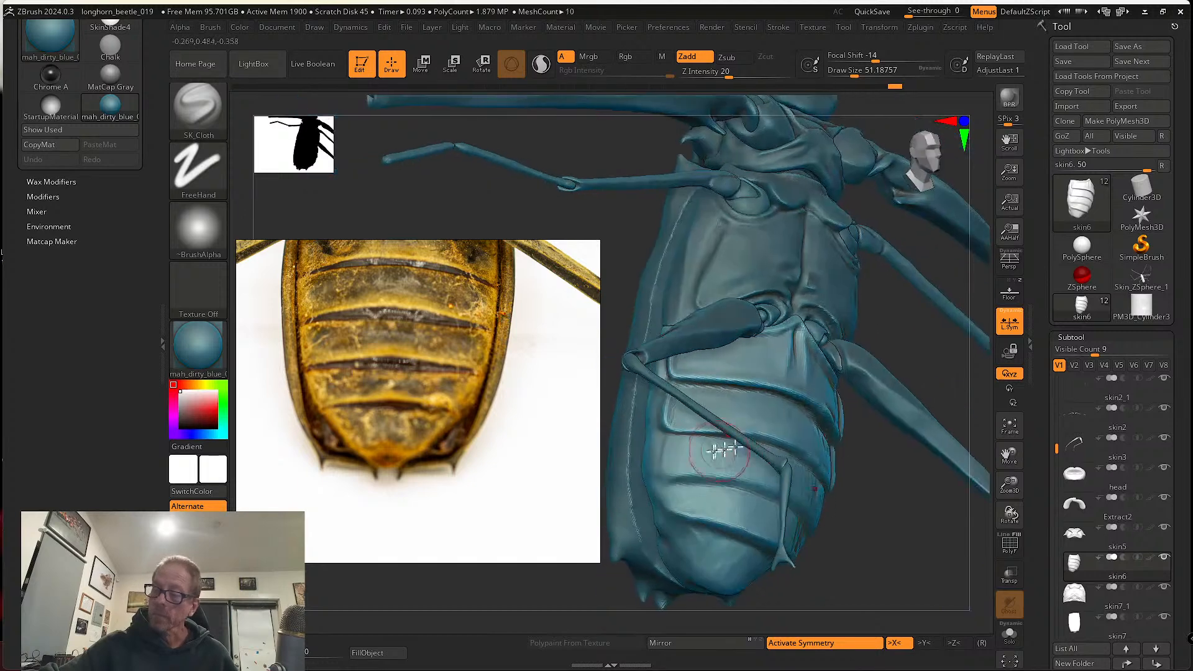
key("s")
left_click_drag(672, 447, 675, 446)
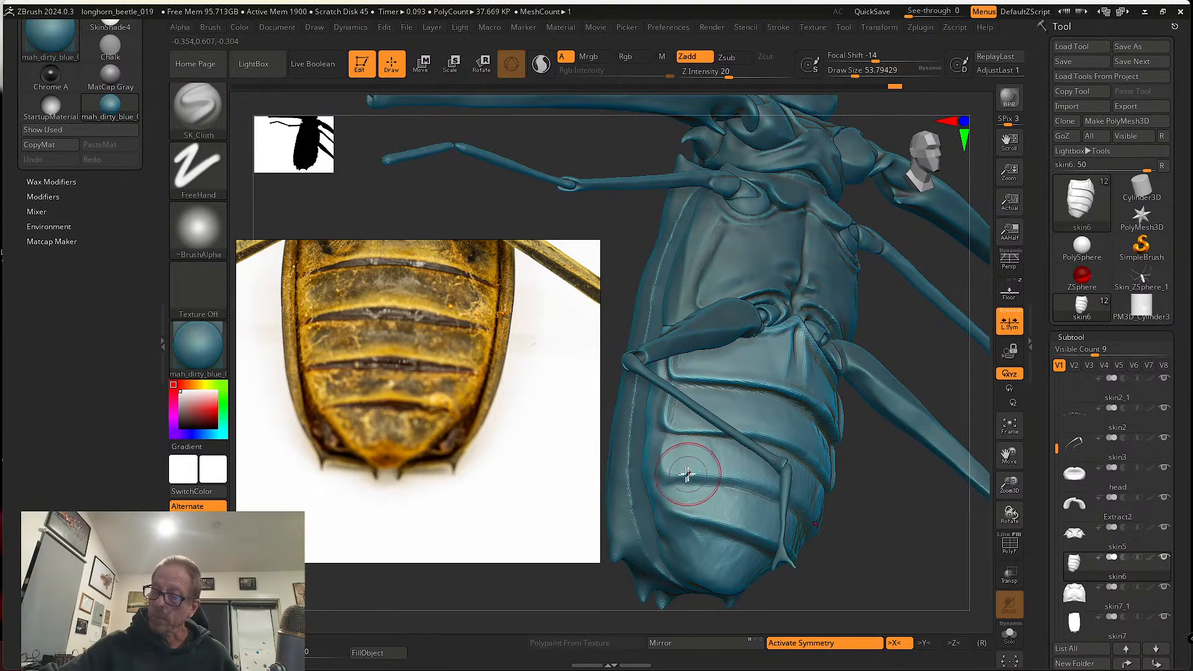
right_click_drag(687, 479, 678, 439)
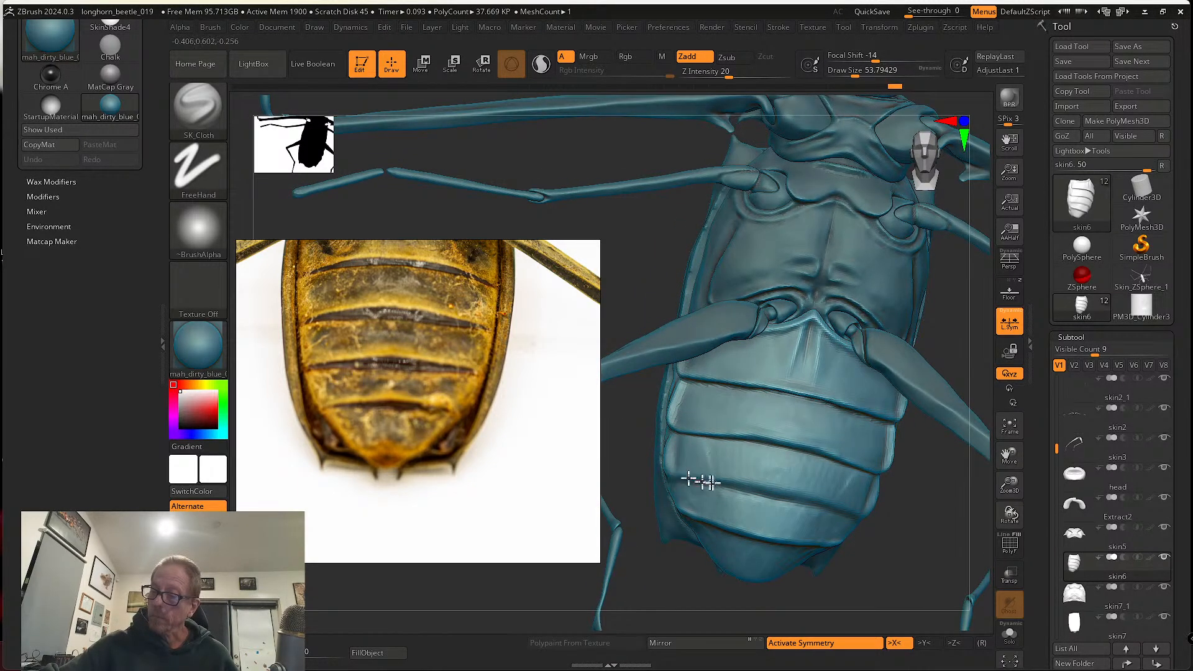
right_click_drag(777, 492, 769, 418)
key("s")
left_click_drag(675, 461, 678, 461)
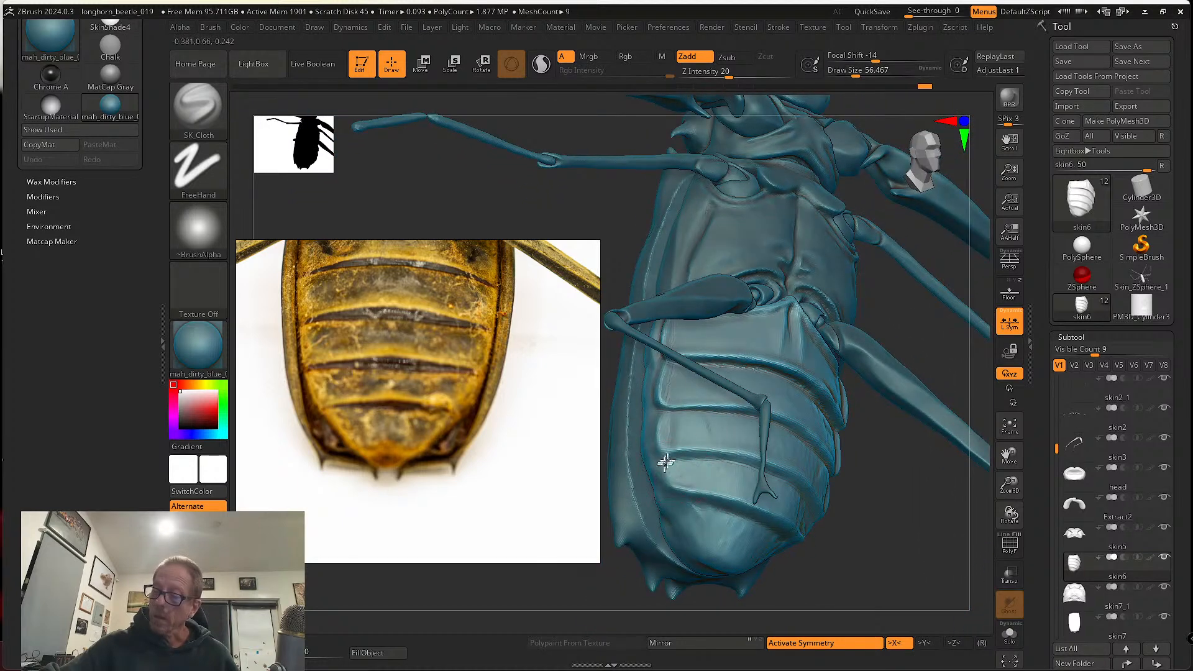
- Refine and smooth the outer edges of the rear abdomen segments with SK_Cloth from several angles
right_click_drag(665, 461, 684, 476)
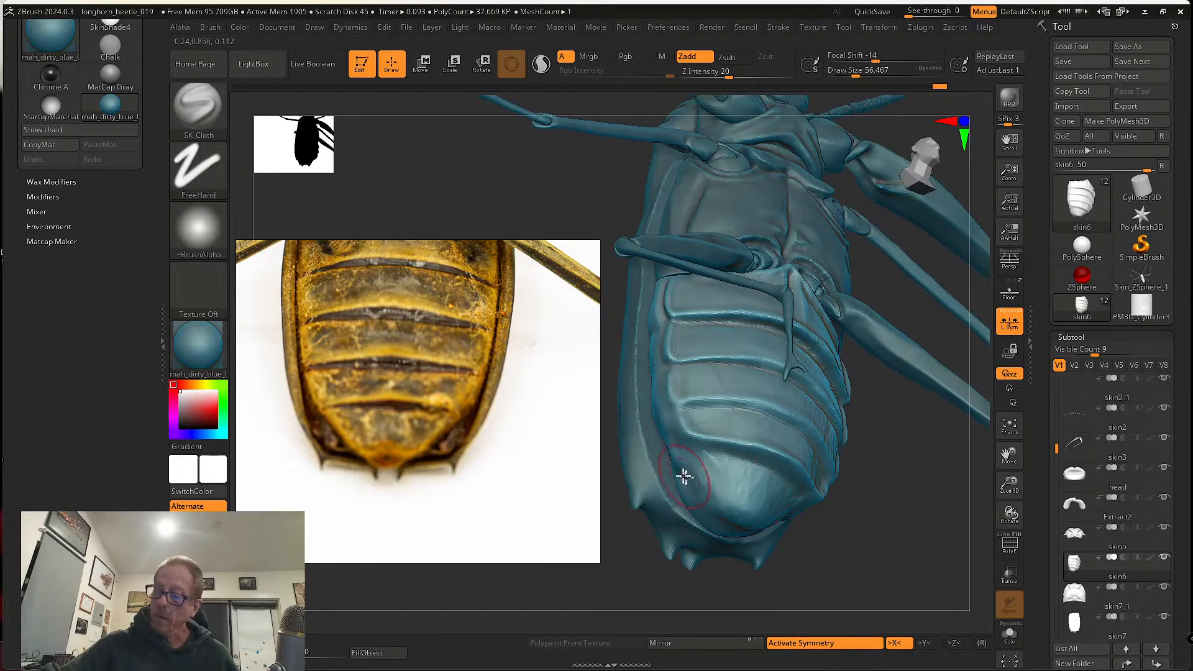
mouse_move(744, 514)
right_mouse_down()
mouse_move(700, 474)
mouse_move(708, 467)
mouse_move(756, 522)
mouse_move(647, 467)
mouse_move(633, 405)
mouse_move(640, 426)
right_mouse_up()
right_click_drag(677, 466, 703, 473, "alt")
left_click_drag(662, 449, 665, 461, "shift")
right_click_drag(649, 411, 637, 429)
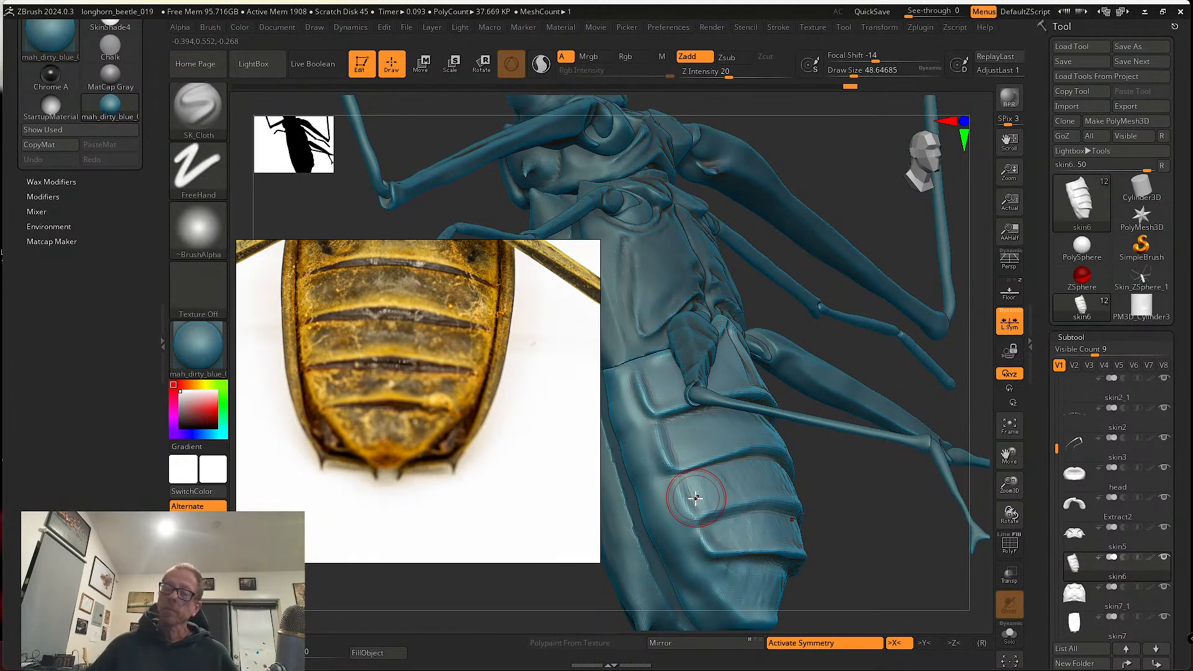
- Find and enlarge the side-view photo of the abdomen on the reference board and turn the beetle to its side
scroll(408, 439, "down", 3)
scroll(408, 438, "down", 5)
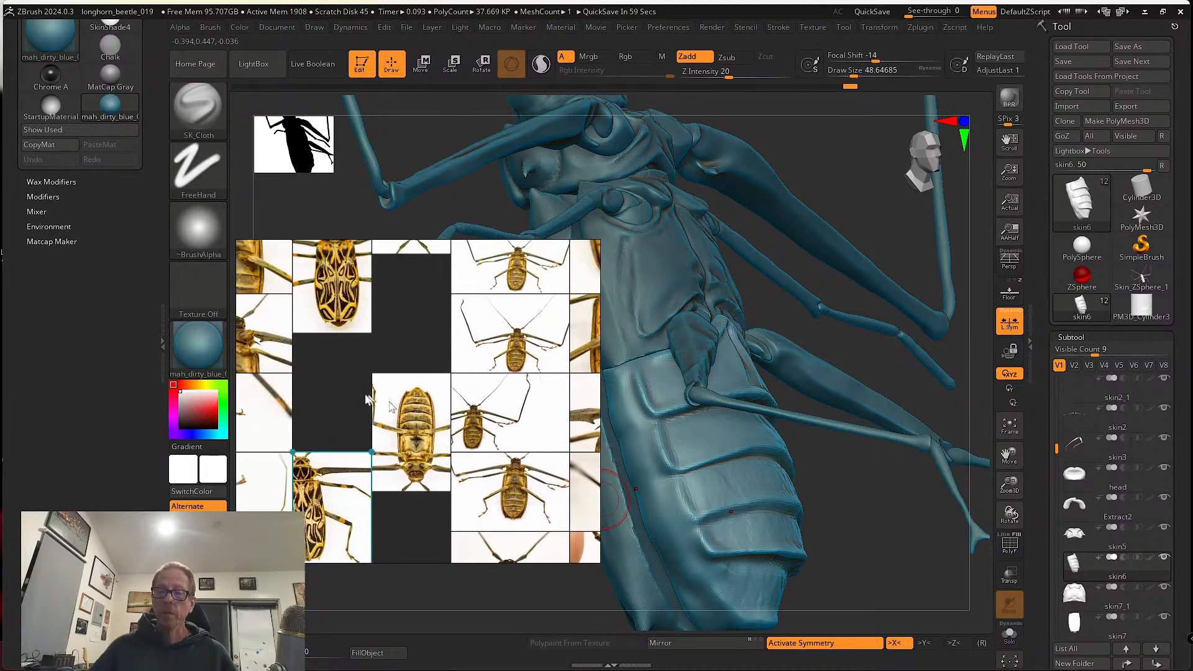
scroll(457, 467, "up", 8)
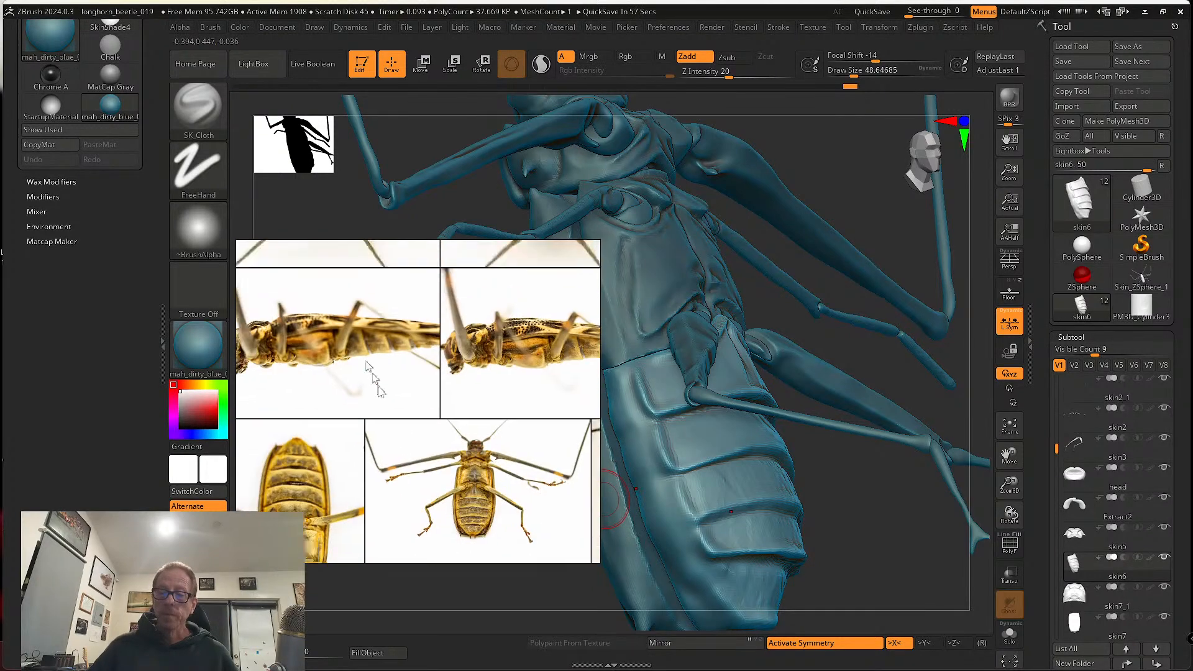
mouse_move(848, 552)
left_mouse_down()
mouse_move(831, 578)
mouse_move(842, 562)
mouse_move(826, 553)
left_mouse_up()
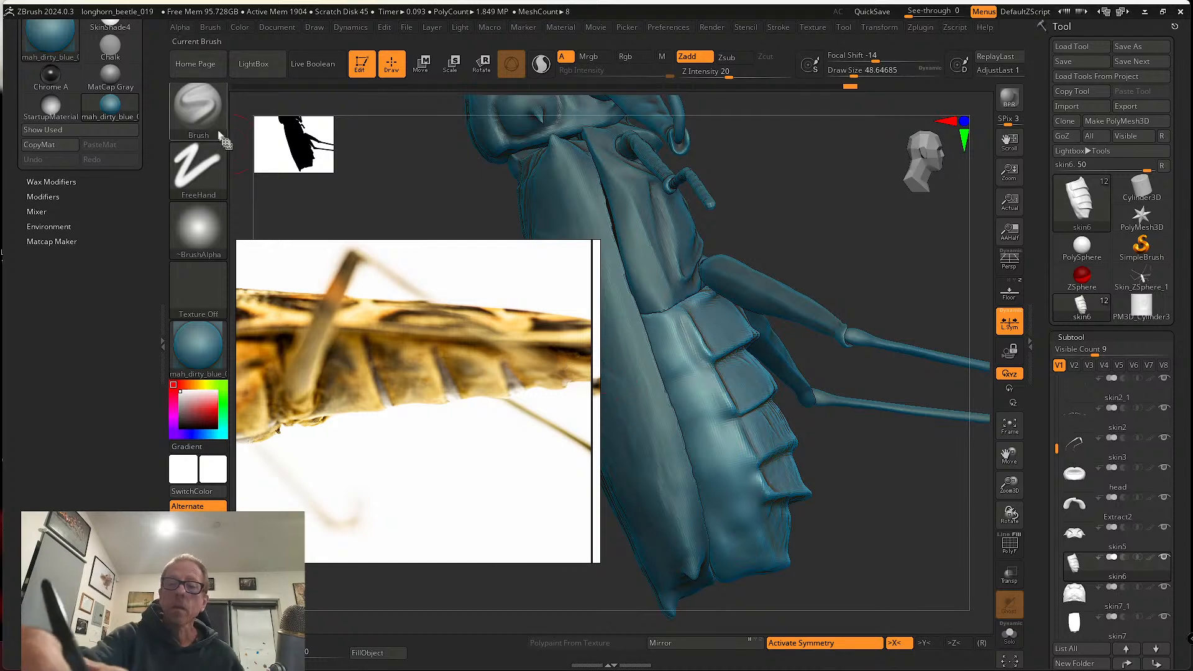
- Enlarge the Move brush to a draw size of about 149, and shift the whole abdomen inward toward the wing covers with the gizmo
key("b")
key("m")
key("v")
key("s")
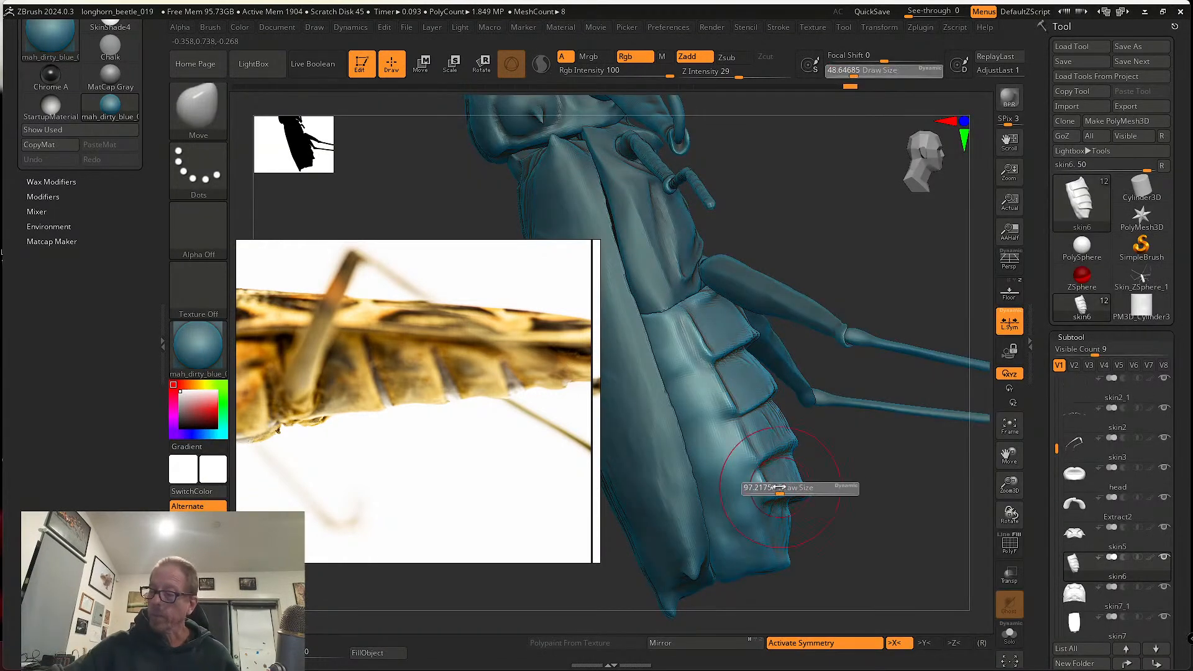
left_click_drag(765, 488, 788, 487)
key("w")
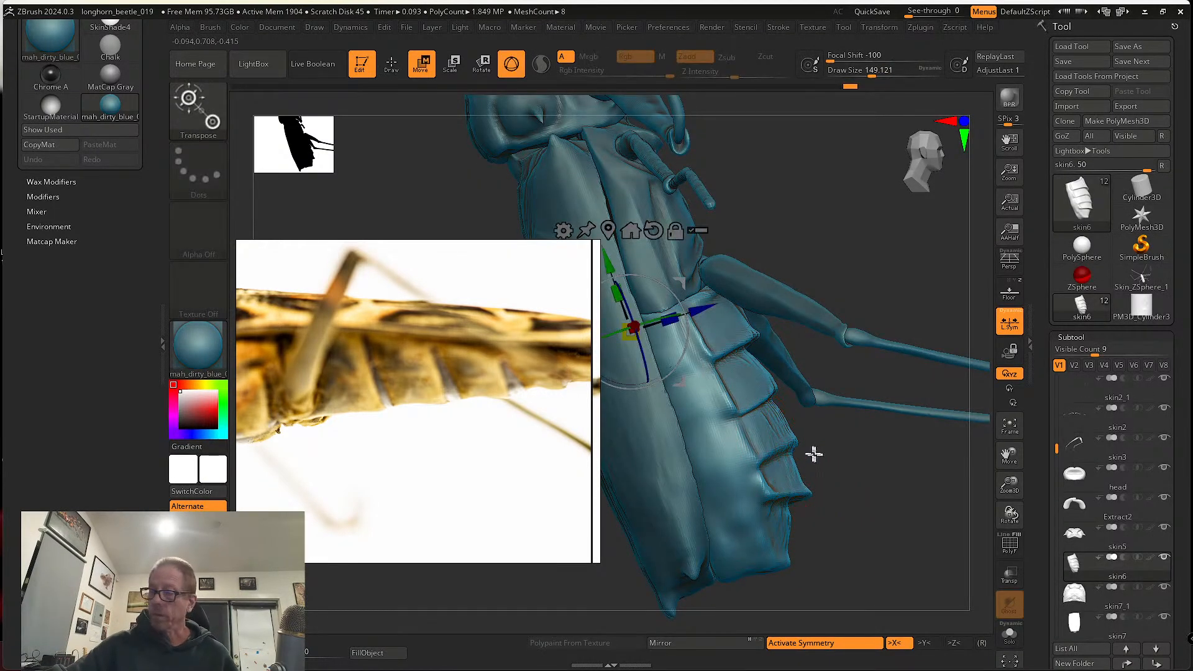
left_click(714, 413)
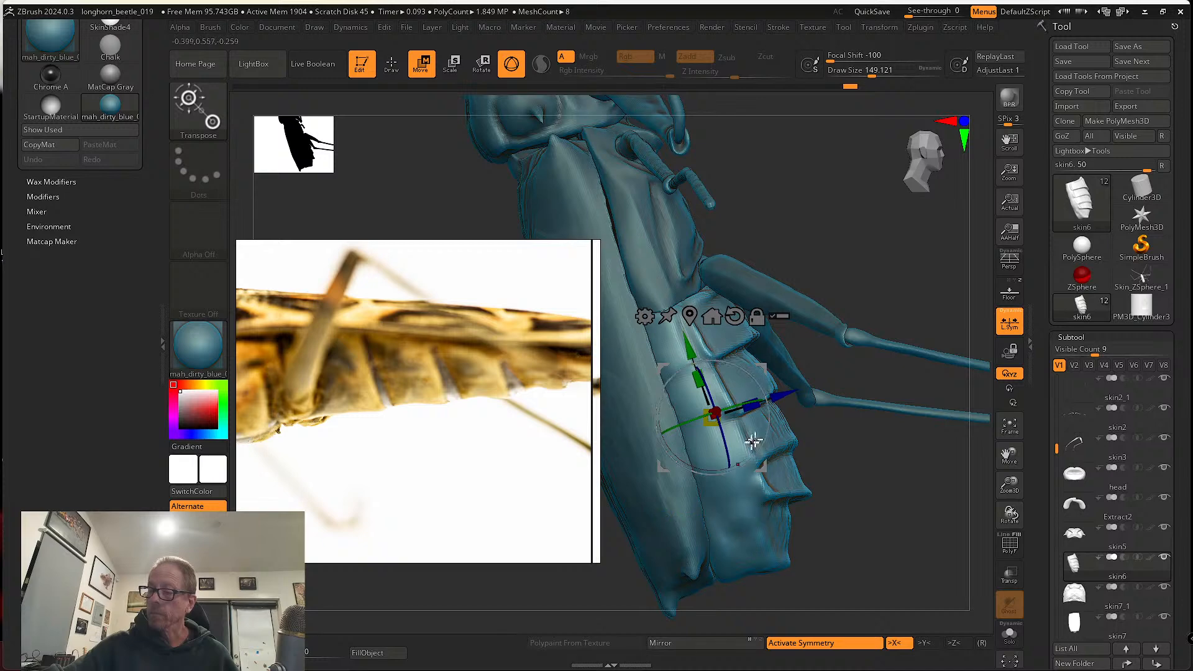
left_click_drag(713, 398, 760, 356)
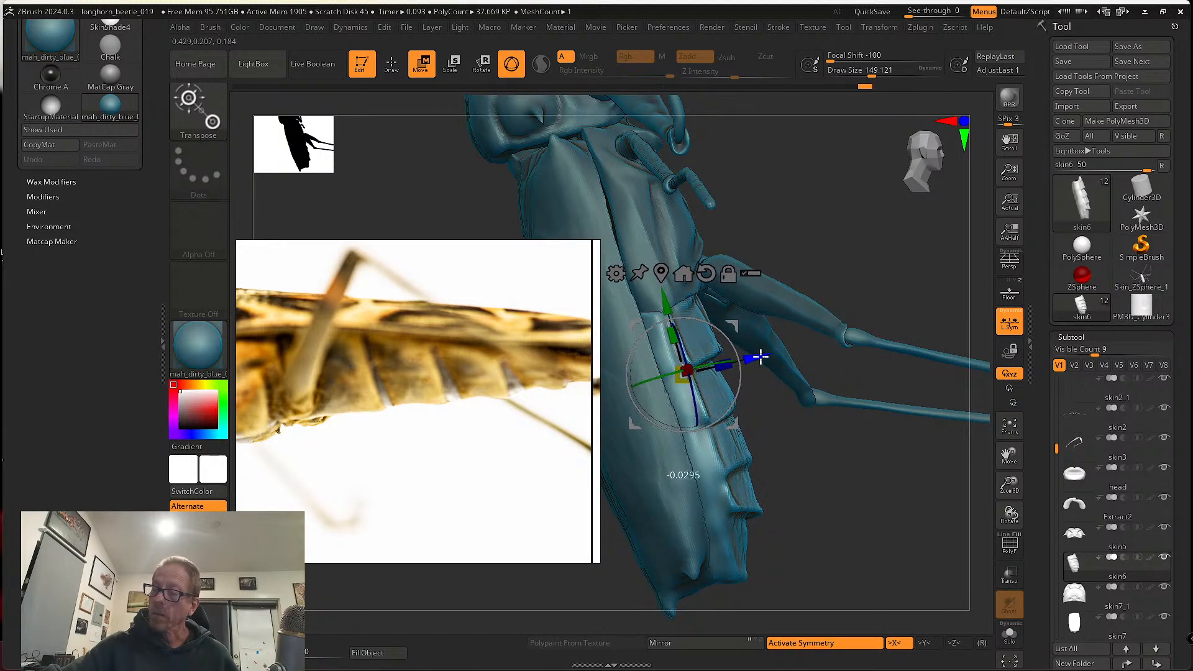
- Fine-tune the abdomen's placement with the gizmo, checking its fit from below and from the side
key("q")
left_click_drag(836, 441, 759, 425)
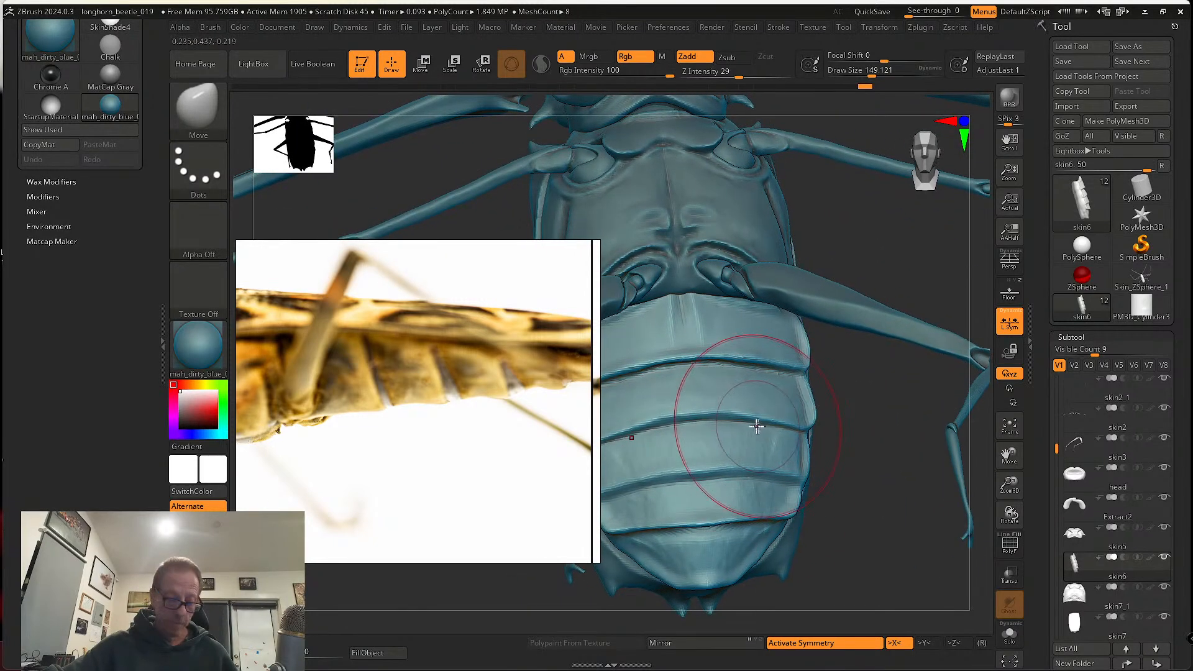
key("w")
left_click_drag(694, 371, 695, 372)
right_click_drag(739, 382, 764, 390)
left_click_drag(713, 372, 711, 395)
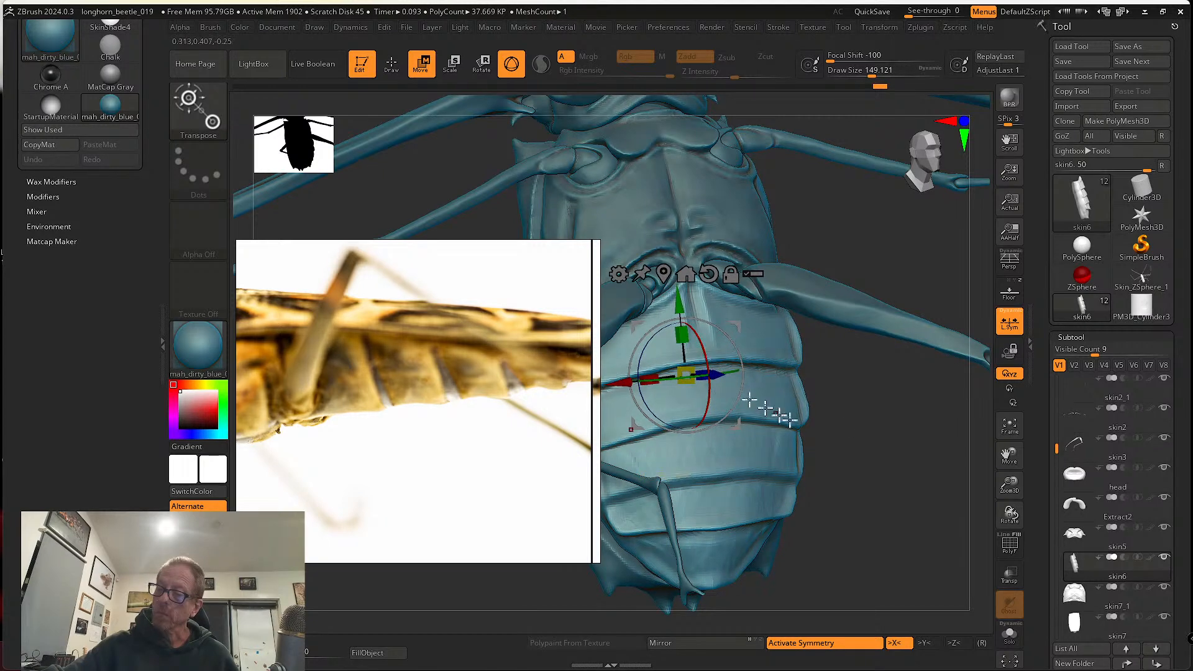
right_click_drag(788, 420, 845, 473)
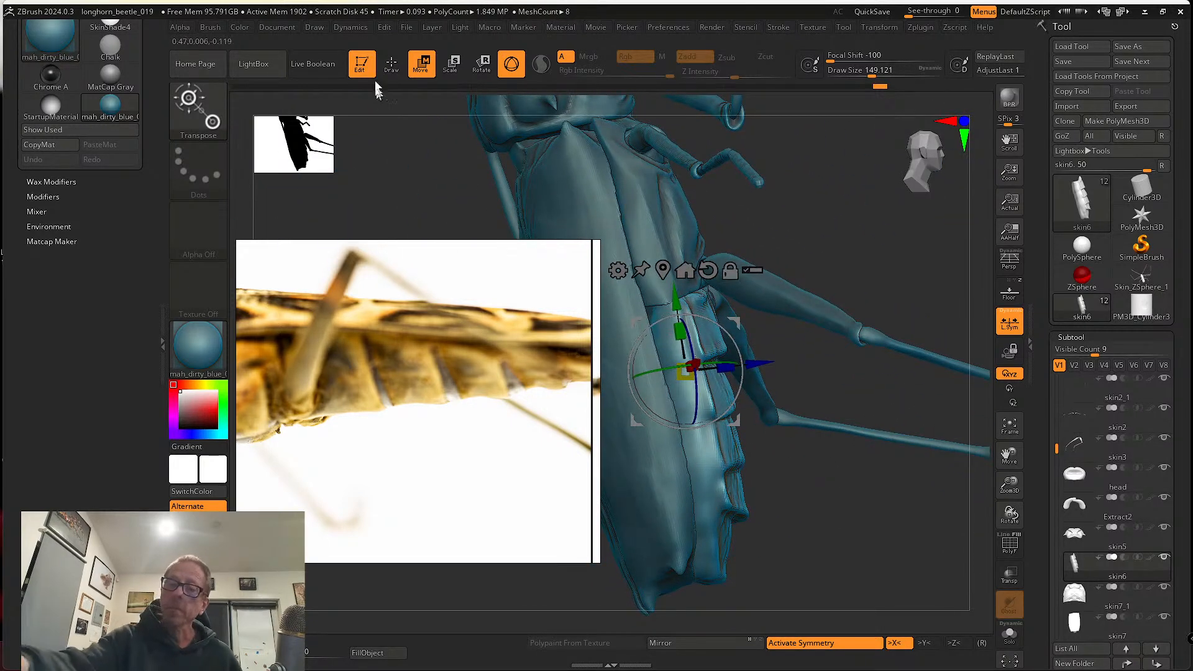
- Reshape the abdomen's side profile from its front segment to the tip with the Move brush, reducing the draw size from about 202 to 167
left_click(391, 63)
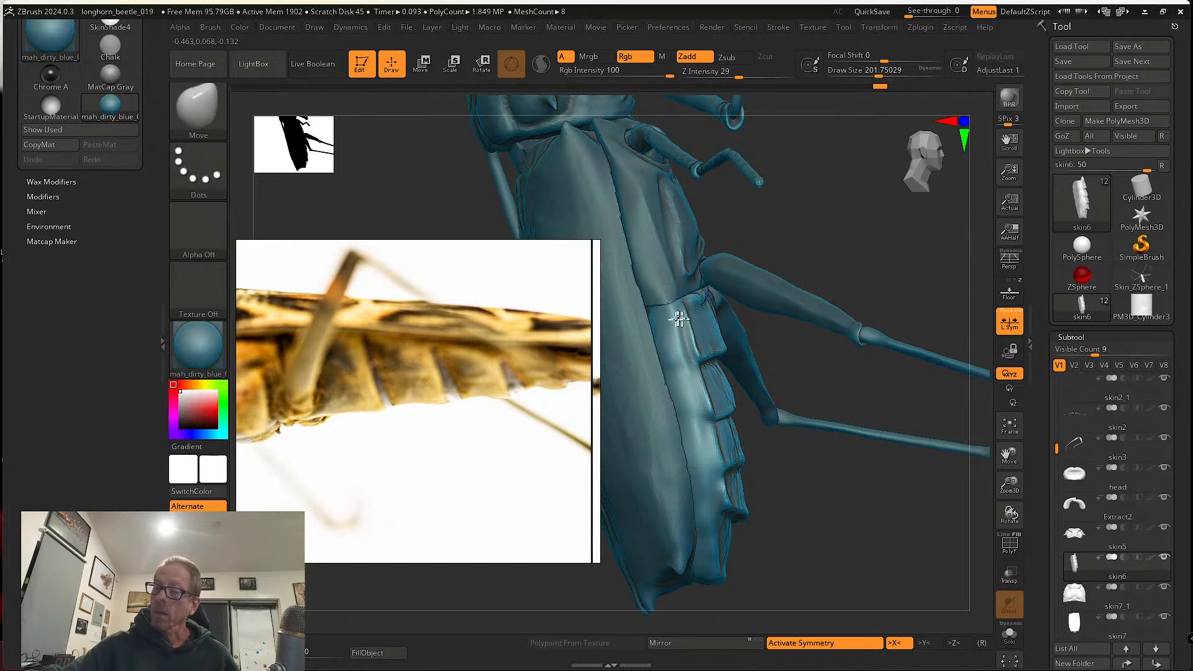
left_click_drag(679, 318, 684, 379)
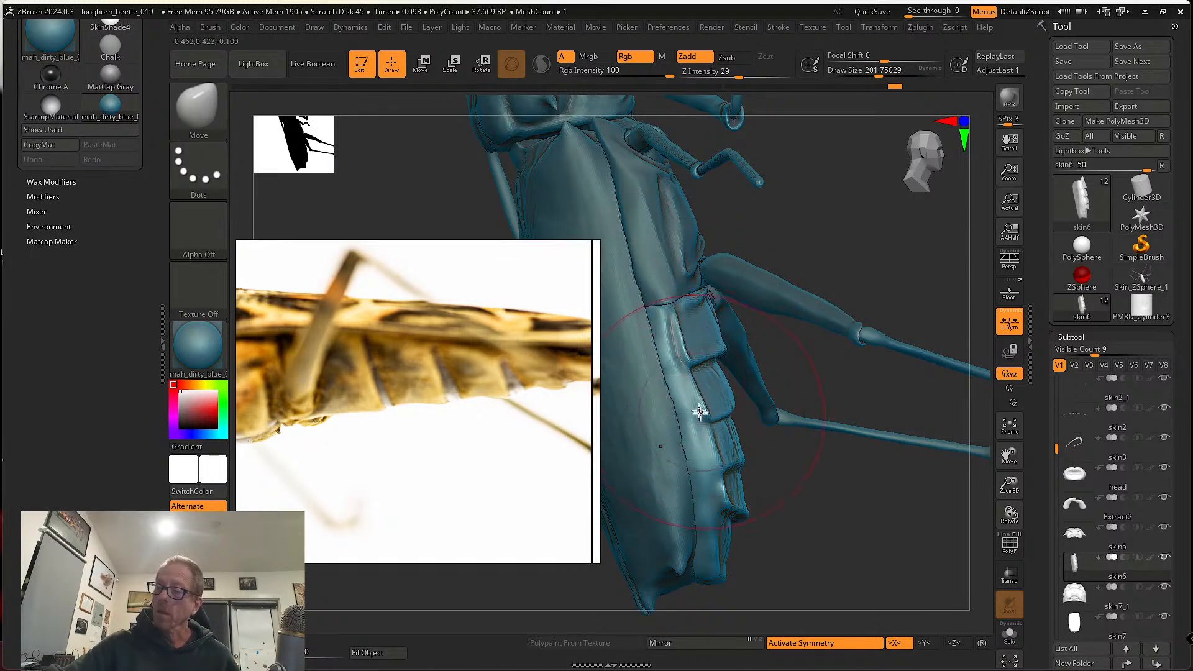
right_click_drag(698, 468, 691, 392, "alt")
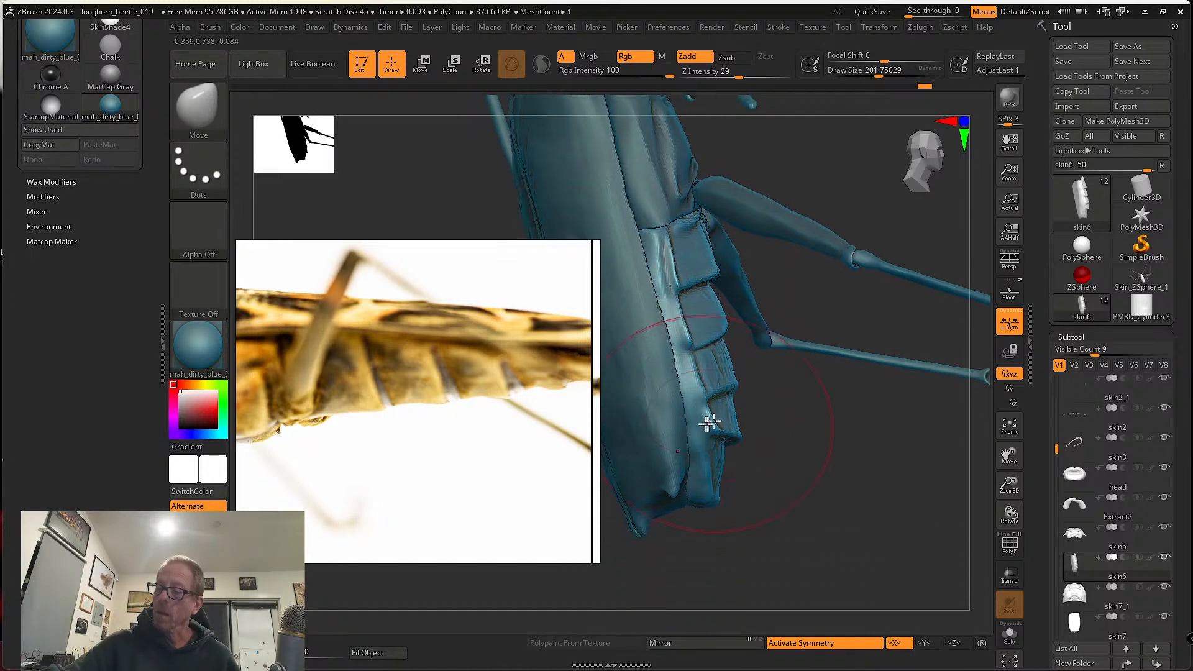
key("[")
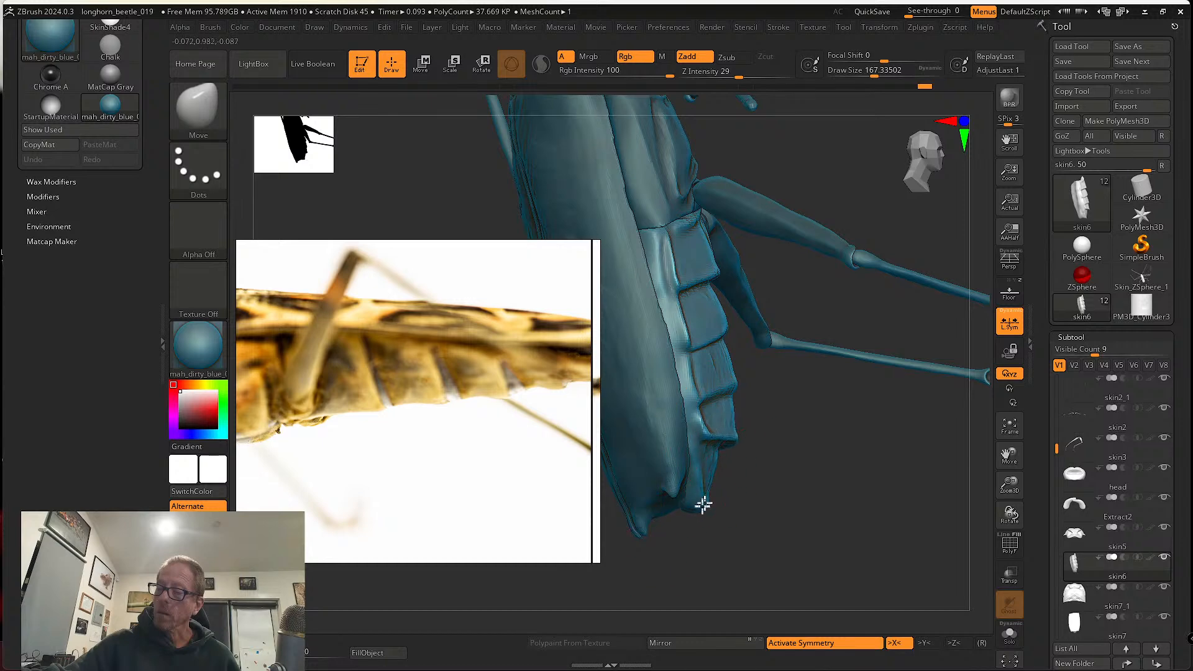
right_click_drag(732, 434, 791, 426)
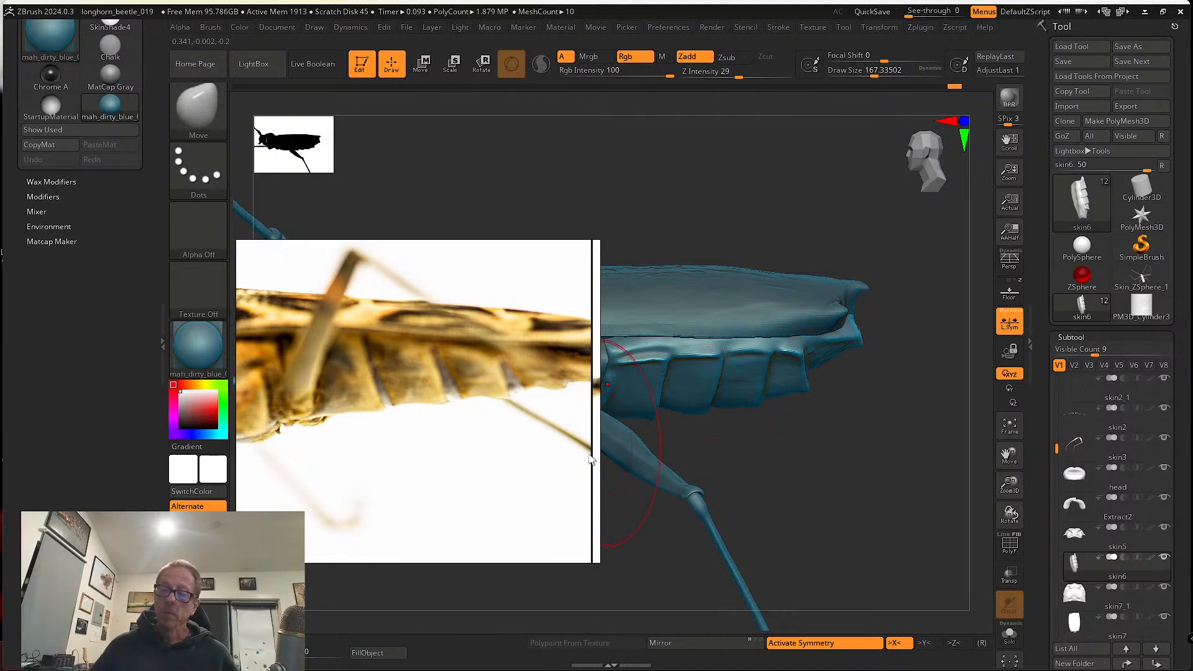
- Show the full side-view beetle photo on the reference board and reduce the Move brush's draw size to about 128
scroll(532, 446, "down", 4)
left_click_drag(503, 429, 460, 417)
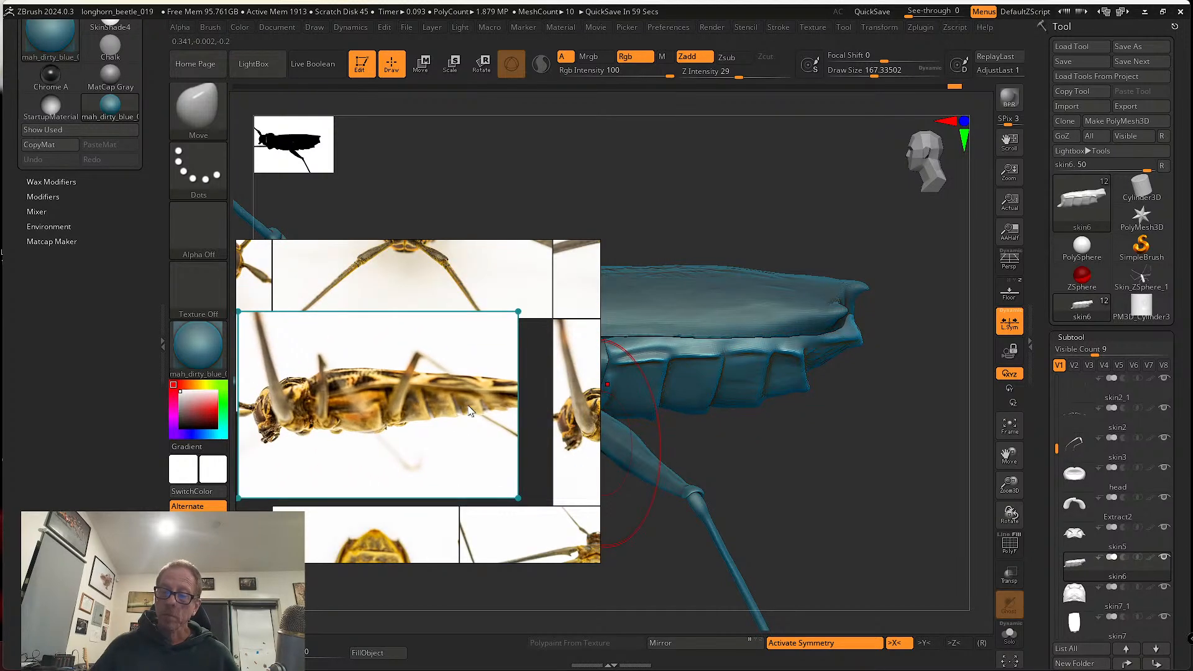
key("s")
mouse_move(819, 389)
left_mouse_down()
mouse_move(806, 389)
mouse_move(833, 417)
mouse_move(841, 384)
left_mouse_up()
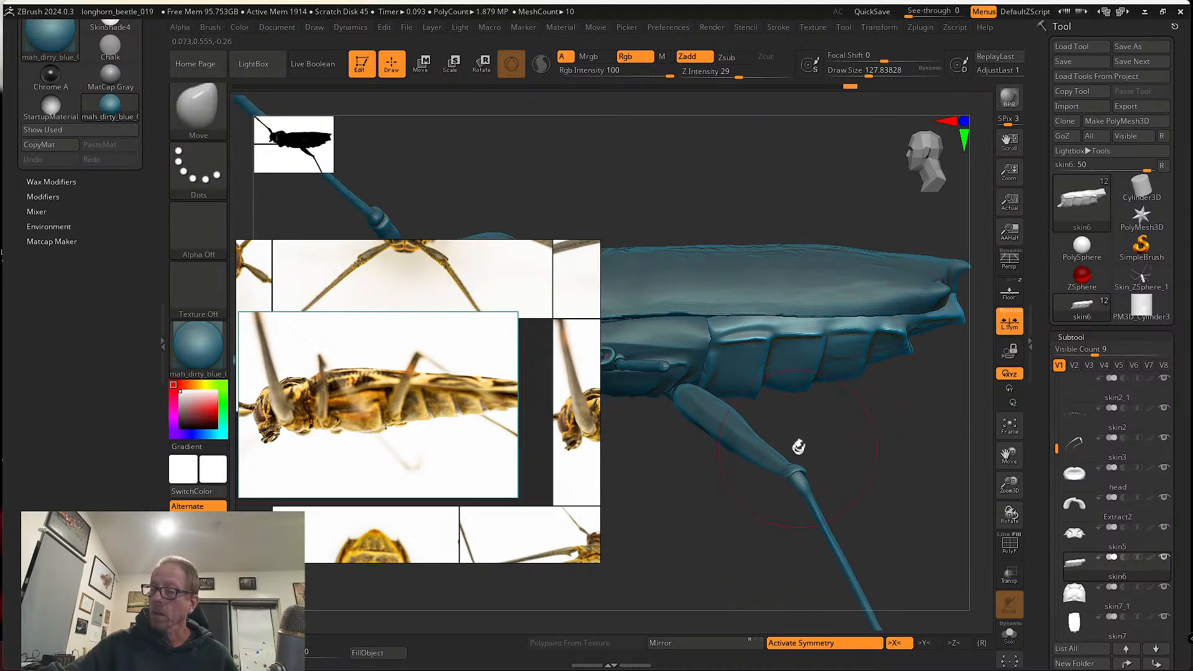
- Hide the hind leg subtool skin3 and make the abdomen subtool skin6 active again for side-profile work
left_click(757, 437, "alt")
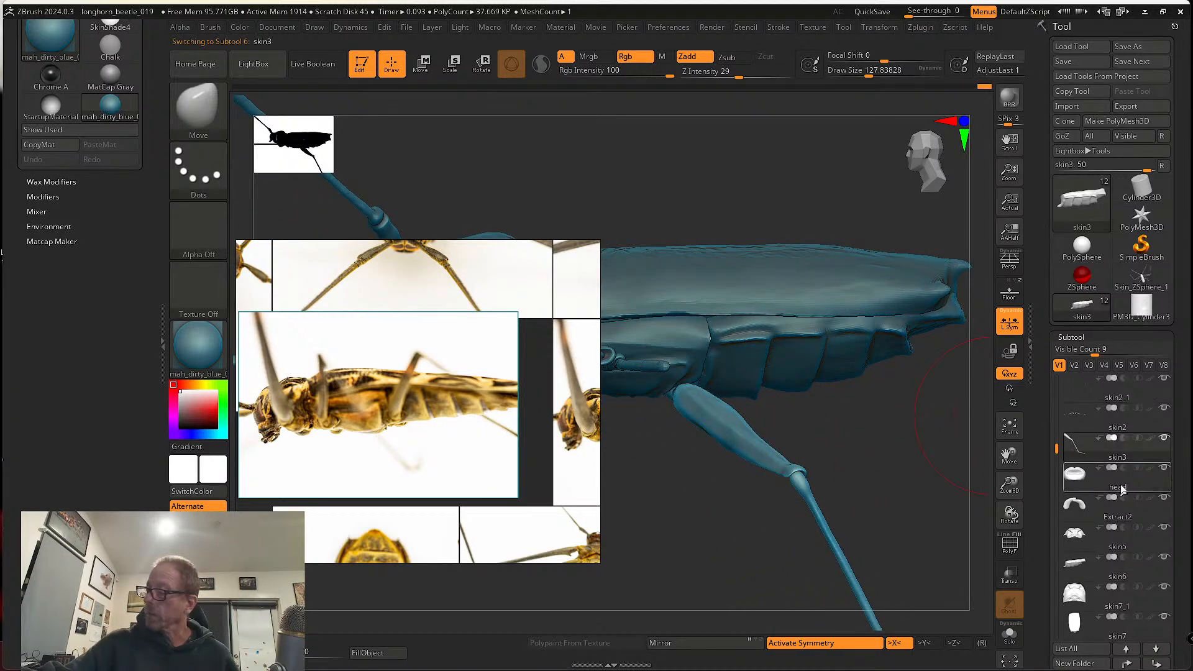
left_click(1165, 440)
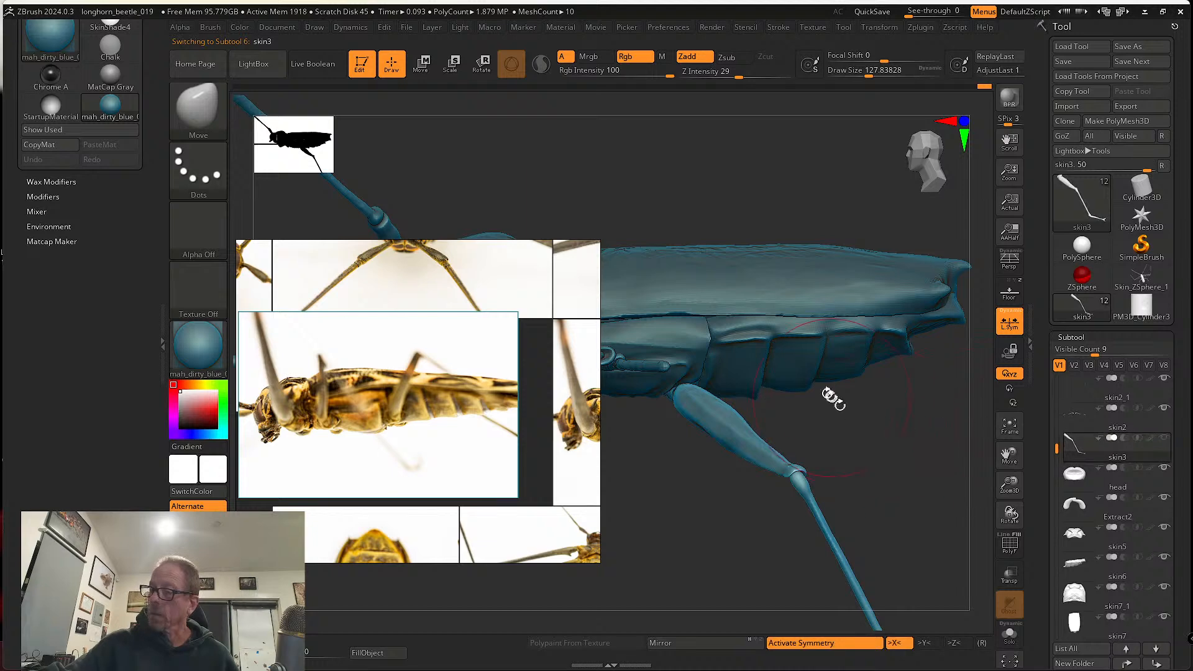
left_click(834, 379, "alt")
left_click_drag(875, 406, 833, 413, "alt")
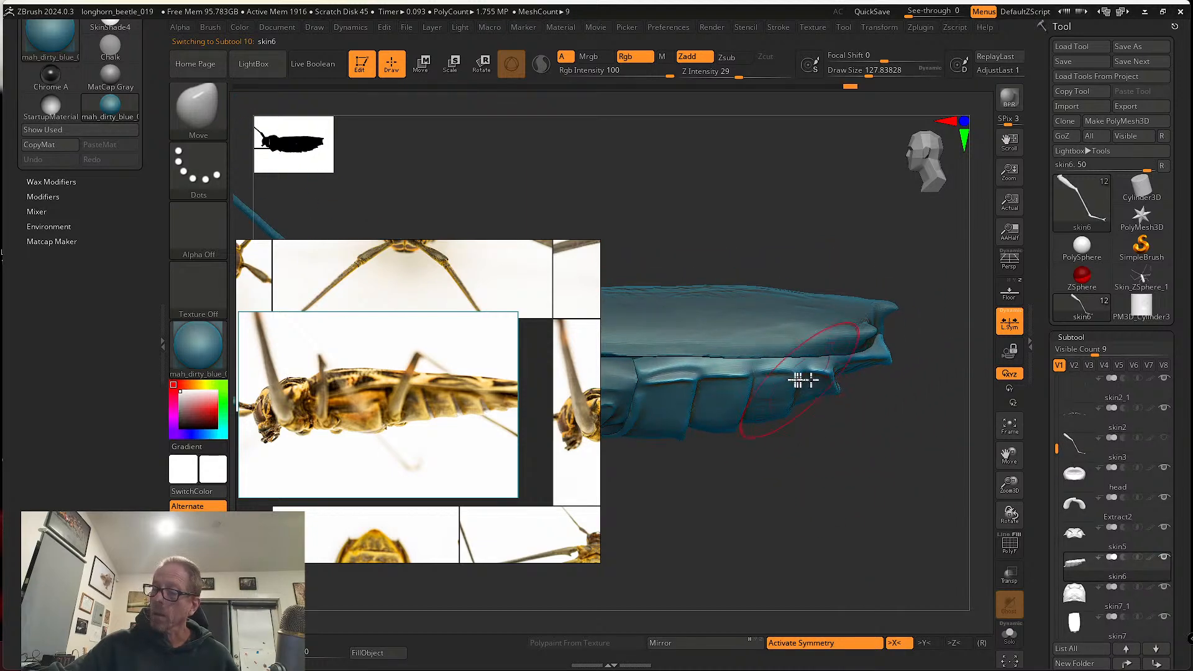
- Reshape the abdomen's side profile along its rear segments with the Move brush, using draw sizes of about 128, 202 and 101
left_click_drag(819, 364, 809, 356)
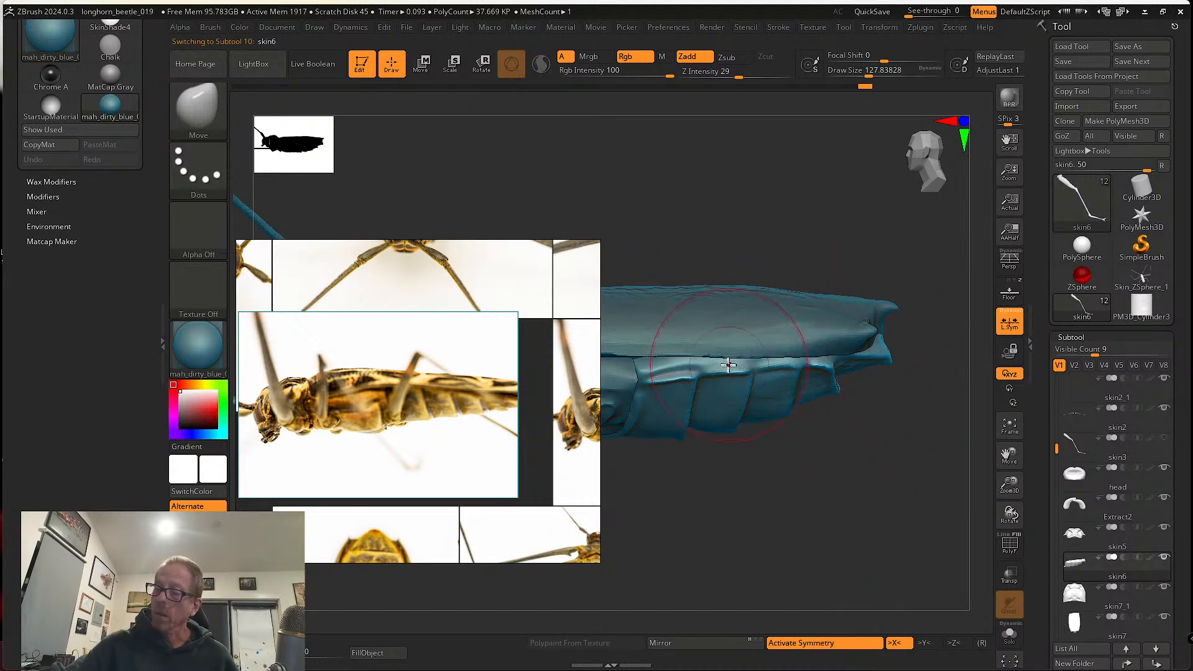
left_click_drag(731, 366, 793, 364)
key("s")
mouse_move(805, 412)
left_mouse_down()
mouse_move(786, 400)
mouse_move(734, 414)
mouse_move(784, 421)
left_mouse_up()
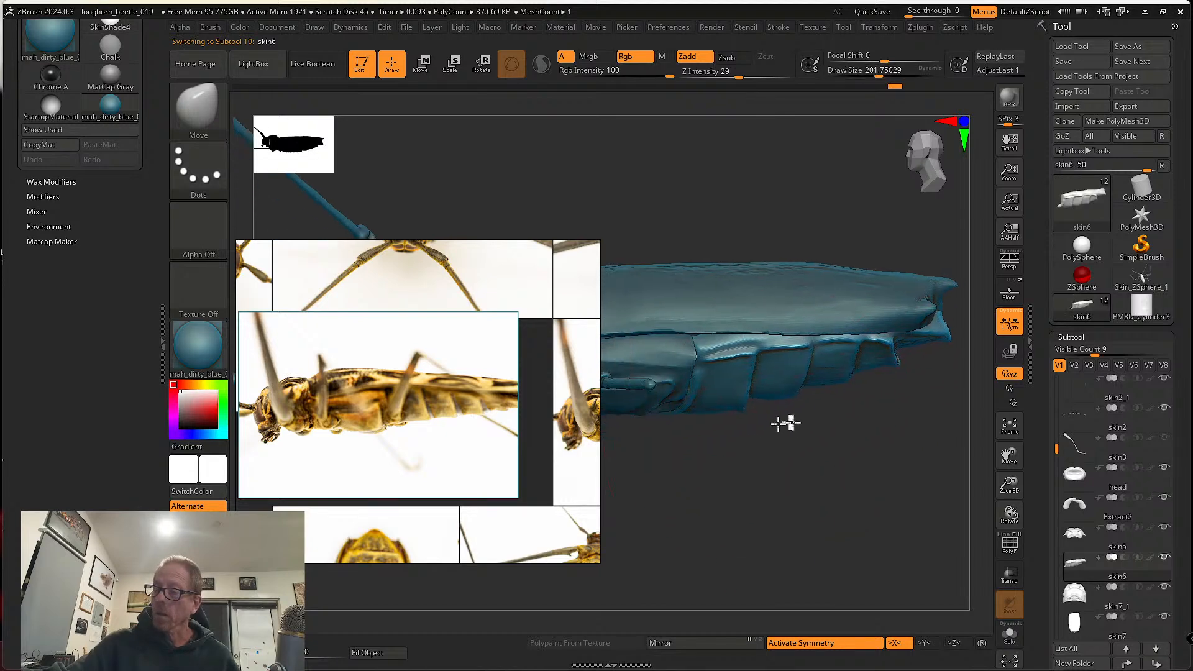
key("s")
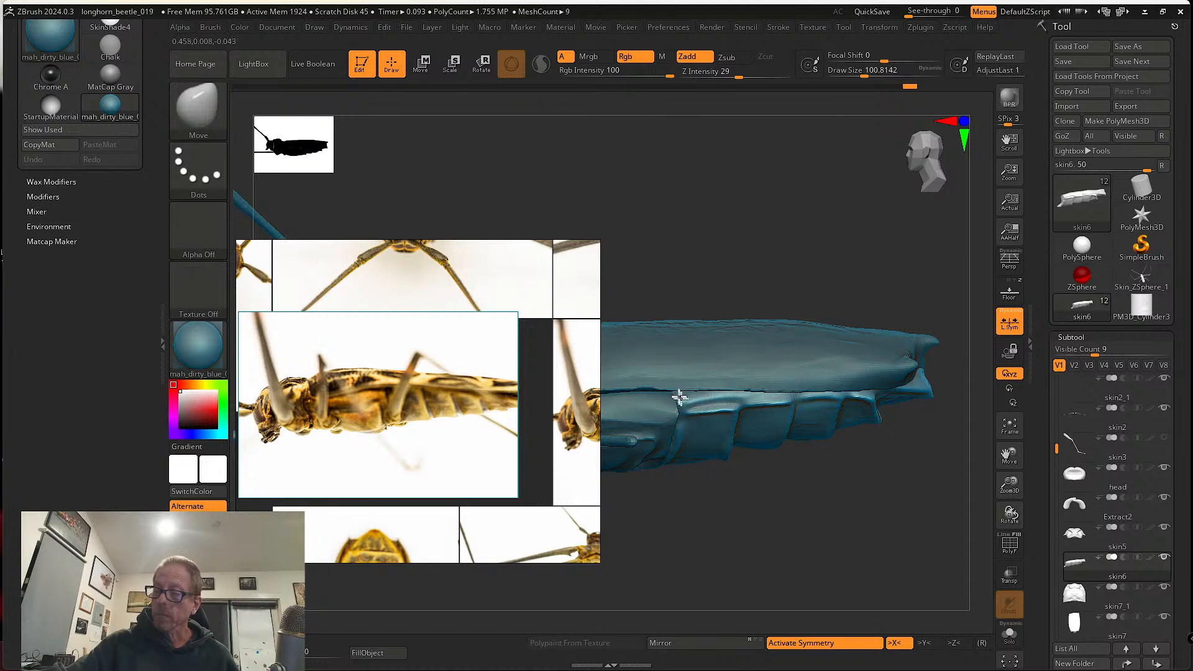
mouse_move(684, 399)
right_mouse_down()
mouse_move(713, 375)
mouse_move(711, 341)
mouse_move(684, 419)
mouse_move(668, 395)
mouse_move(694, 427)
mouse_move(767, 430)
mouse_move(799, 400)
mouse_move(871, 468)
mouse_move(822, 428)
right_mouse_up()
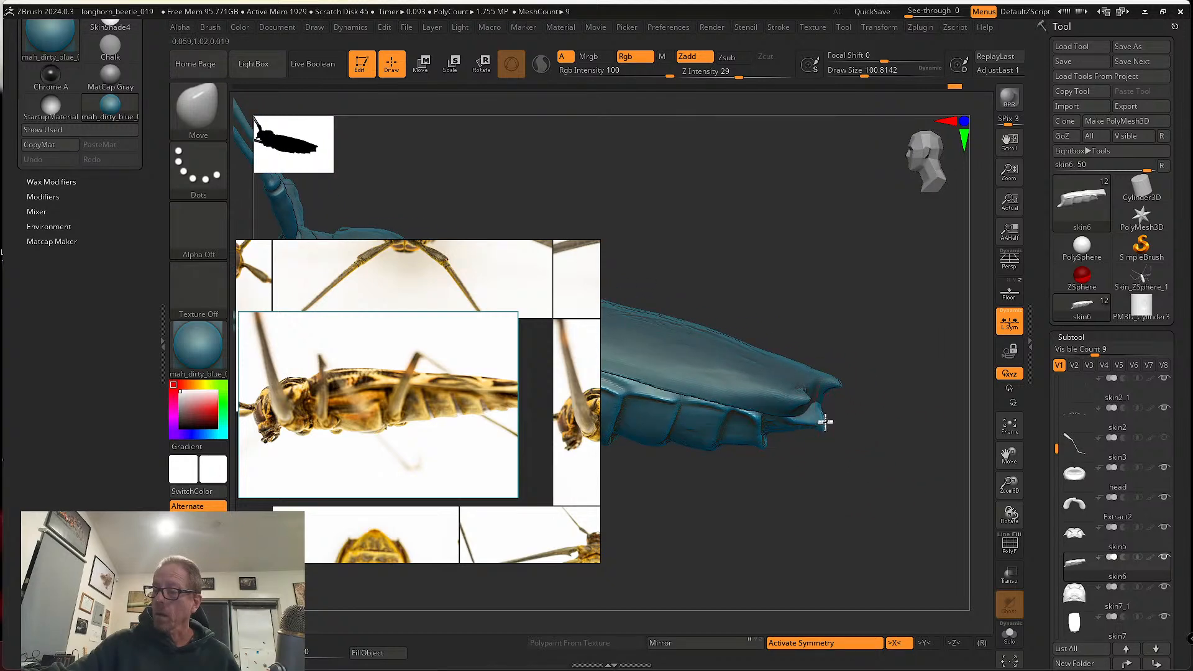
- Refine the abdomen's rear segments near the tip with the Move brush at a draw size of about 71
key("s")
left_click_drag(813, 421, 808, 420)
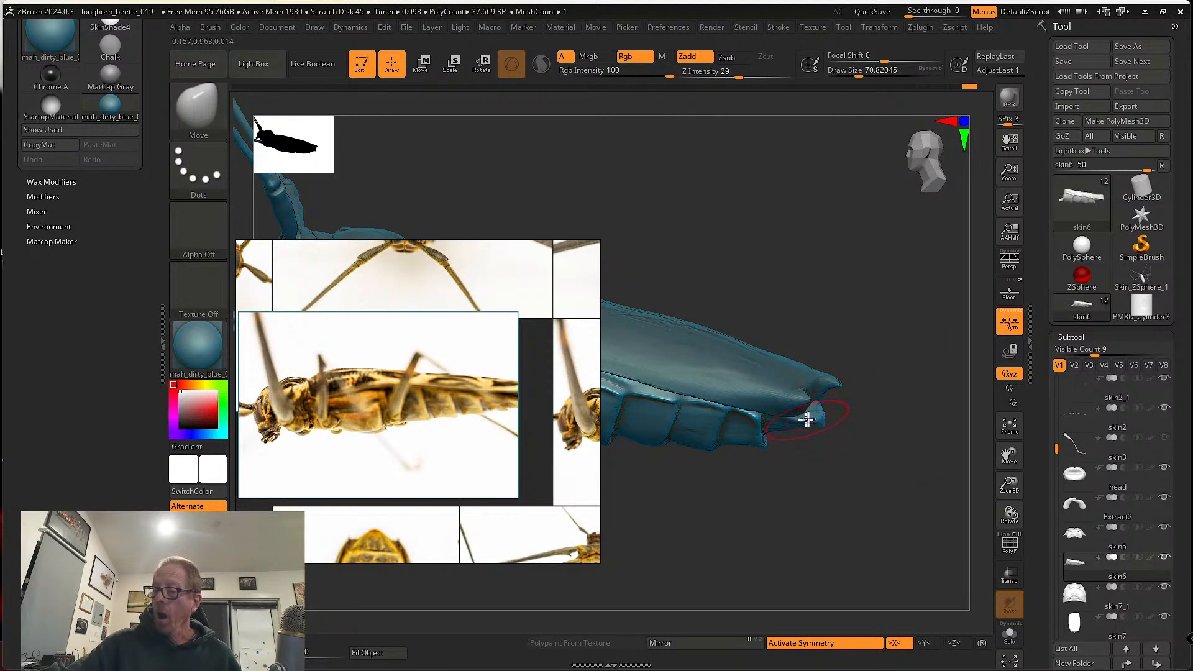
mouse_move(829, 413)
right_mouse_down()
mouse_move(786, 466)
mouse_move(771, 443)
mouse_move(790, 434)
mouse_move(758, 421)
mouse_move(757, 400)
mouse_move(755, 410)
mouse_move(831, 439)
mouse_move(810, 397)
mouse_move(870, 400)
mouse_move(764, 426)
mouse_move(812, 471)
mouse_move(785, 441)
mouse_move(785, 524)
right_mouse_up()
key("s")
left_click(756, 418)
key("shift")
- Enlarge the Move brush to about 94 on the wing-cover subtool skin7 and make the abdomen subtool skin6 active again
left_click(810, 397, "alt")
key("]")
key("]")
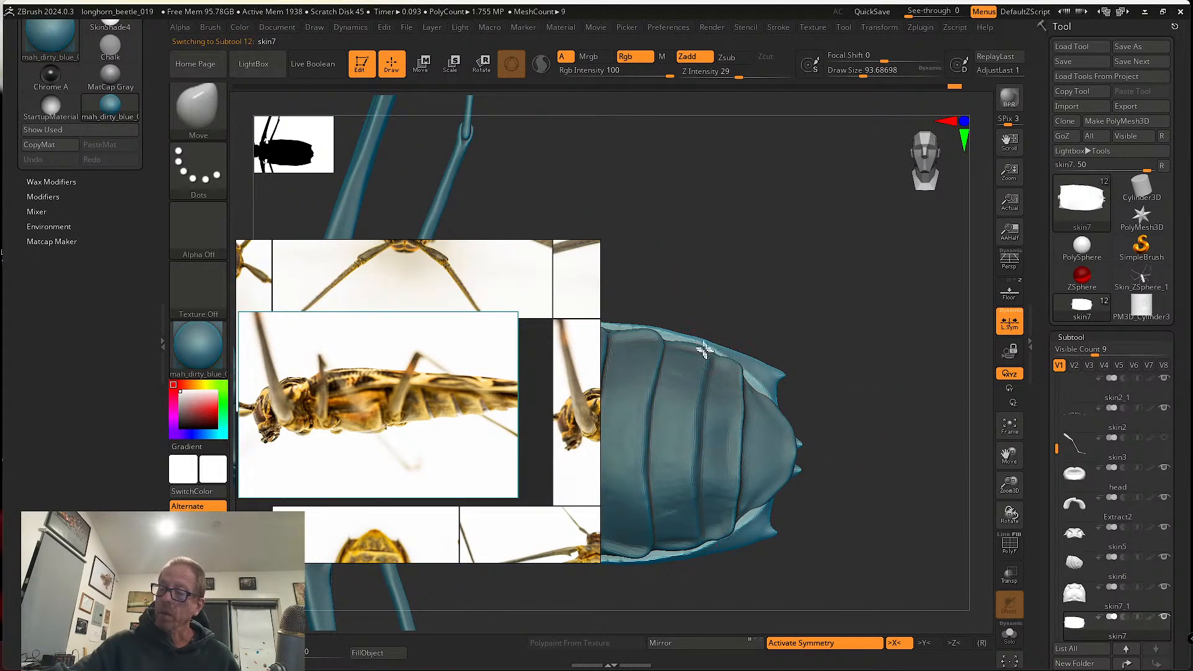
left_click(729, 373, "alt")
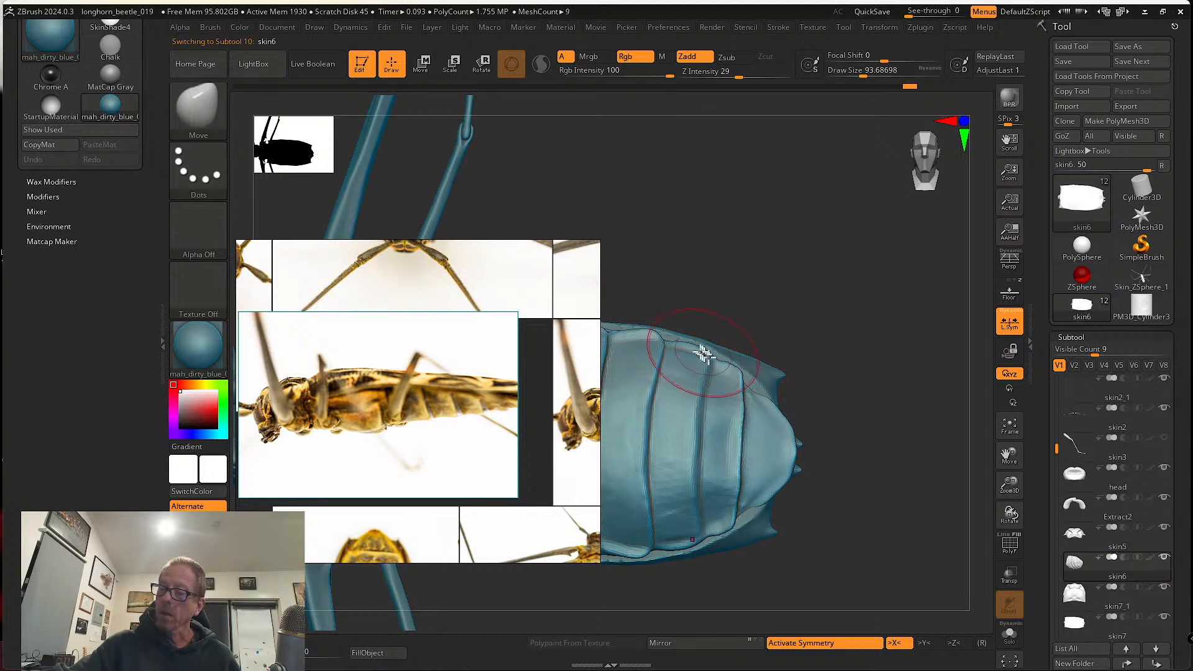
- Adjust the abdomen's segment edges on the underside with the Move brush at a draw size of about 59
mouse_move(719, 354)
right_mouse_down()
mouse_move(727, 386)
mouse_move(706, 391)
mouse_move(737, 434)
mouse_move(732, 454)
mouse_move(740, 367)
mouse_move(708, 381)
mouse_move(733, 417)
mouse_move(722, 458)
mouse_move(713, 421)
mouse_move(748, 429)
mouse_move(745, 398)
right_mouse_up()
key("[")
key("[")
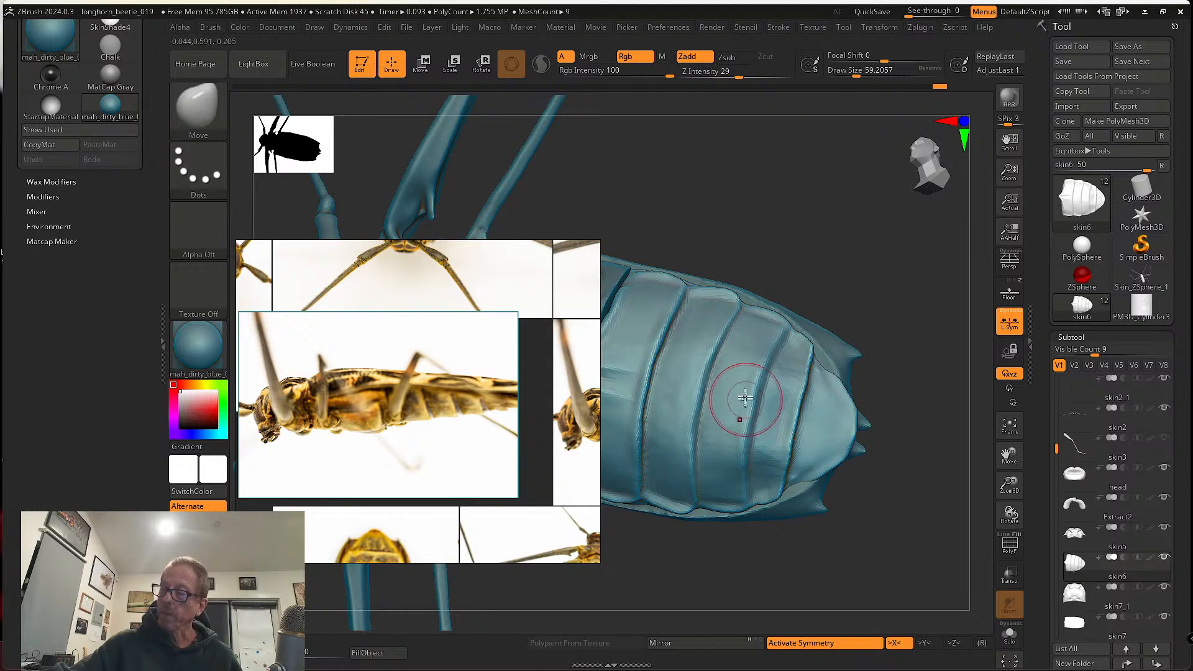
right_click_drag(695, 353, 688, 452)
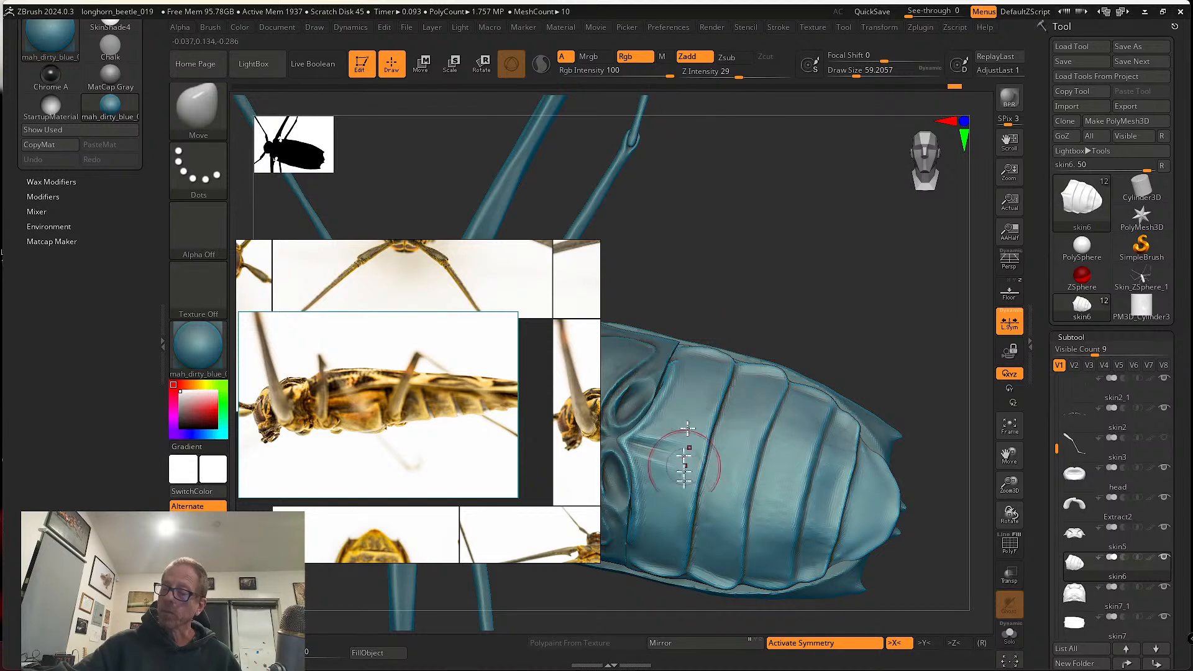
right_click_drag(794, 495, 748, 439)
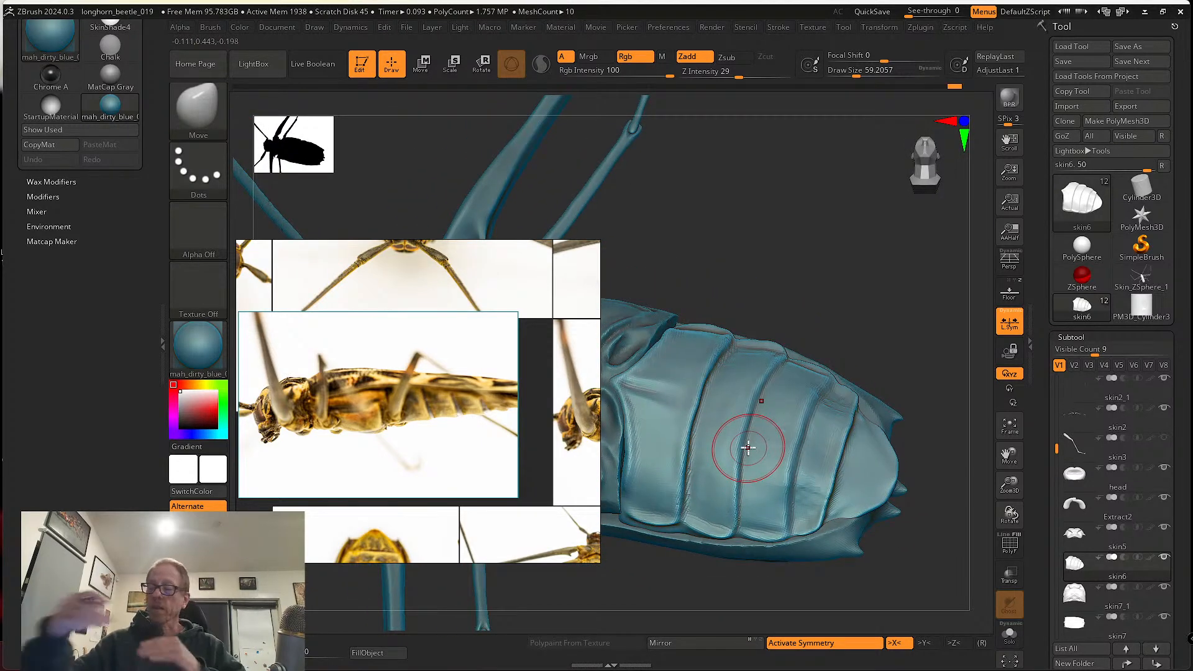
right_click_drag(688, 487, 677, 442)
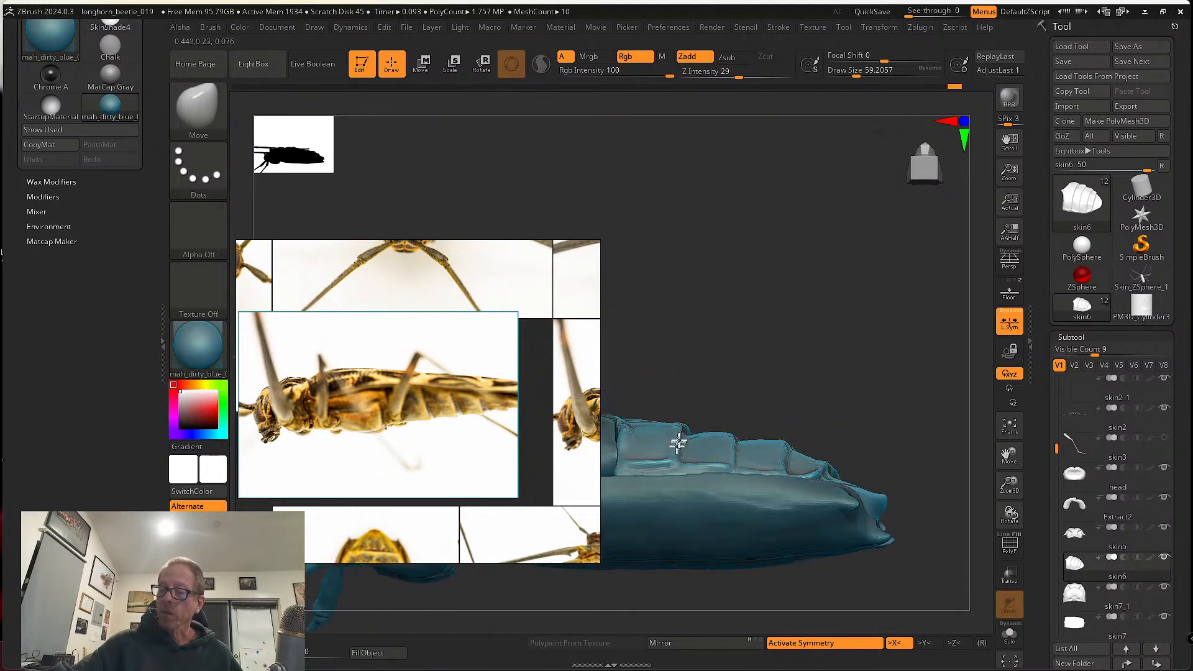
- Reshape the abdomen segments along the flank with the Move brush at a draw size of about 104
key("s")
left_click_drag(673, 453, 678, 471)
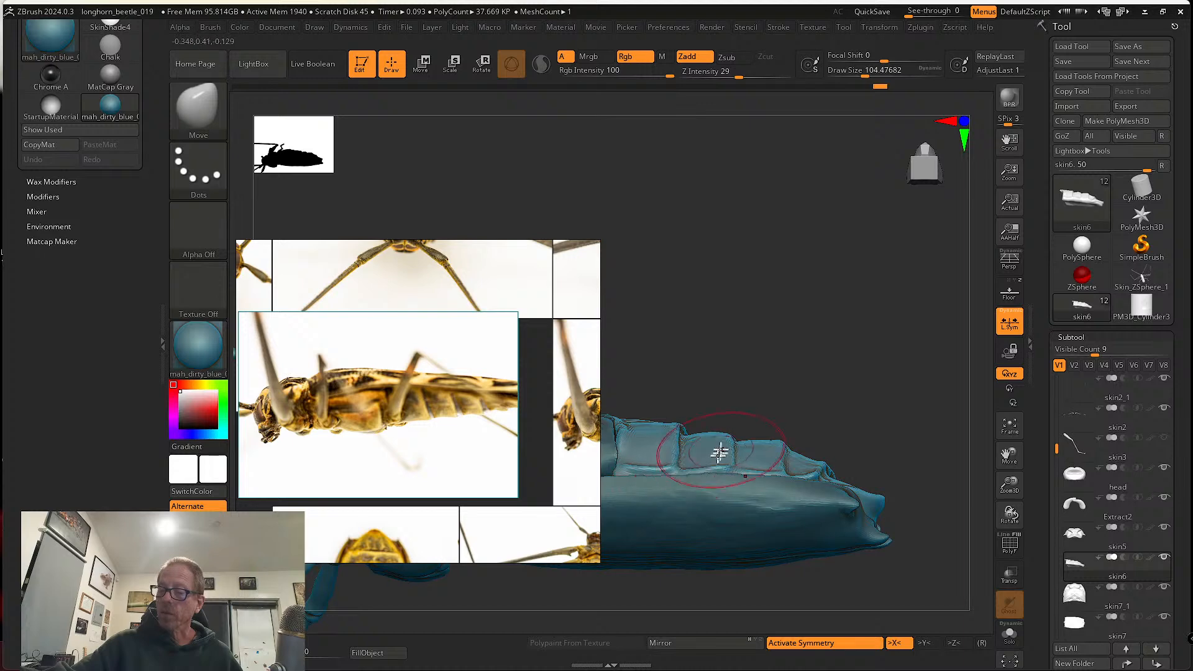
mouse_move(720, 454)
right_mouse_down()
mouse_move(730, 475)
mouse_move(706, 487)
mouse_move(698, 471)
mouse_move(769, 497)
right_mouse_up()
left_click_drag(798, 465, 792, 478)
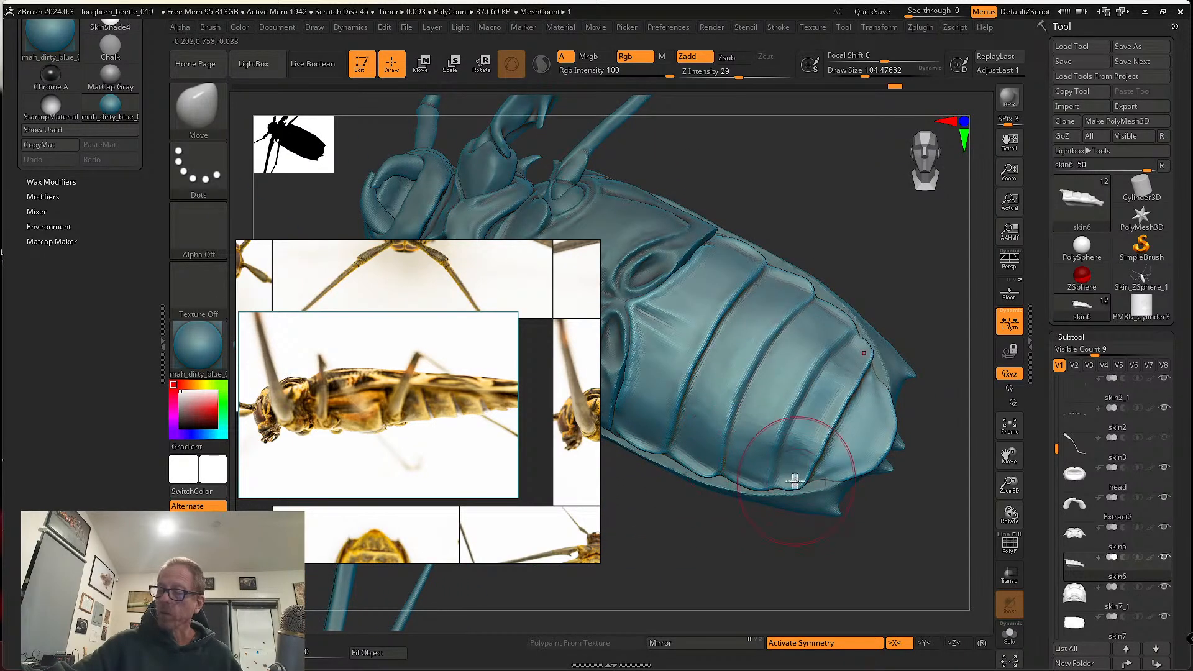
- Refine and smooth the abdomen's rearmost segment edges with the Move and Smooth brushes at a draw size of about 51
right_click_drag(799, 453, 735, 466, "alt")
key("s")
left_click_drag(742, 456, 731, 456)
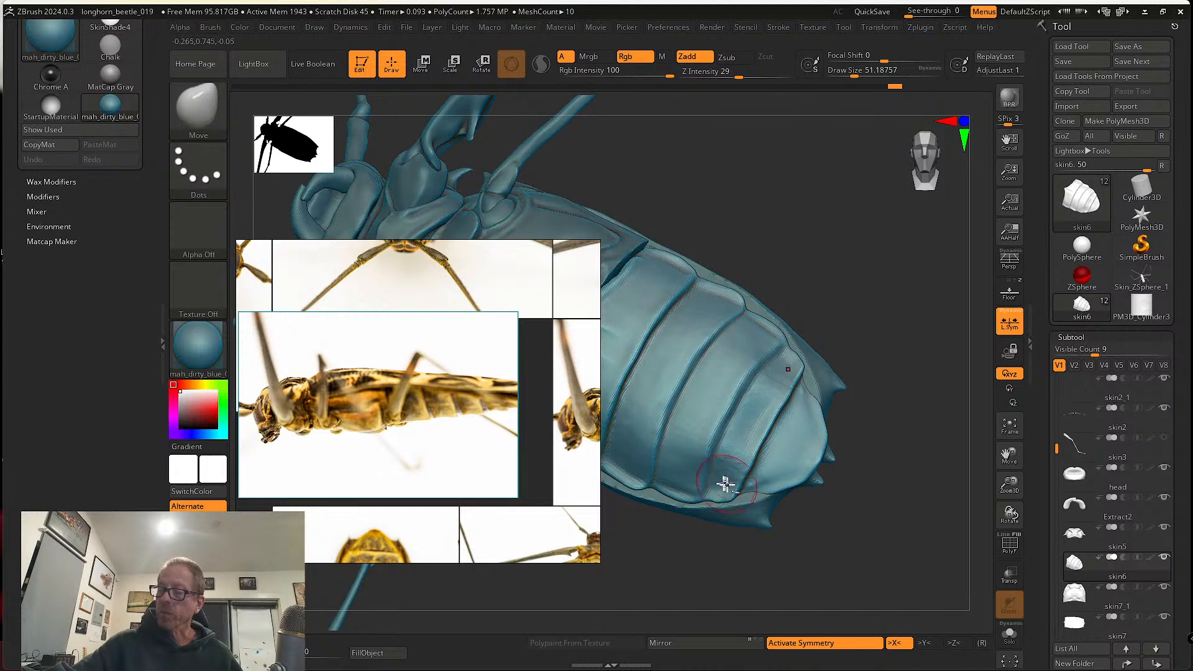
key("shift")
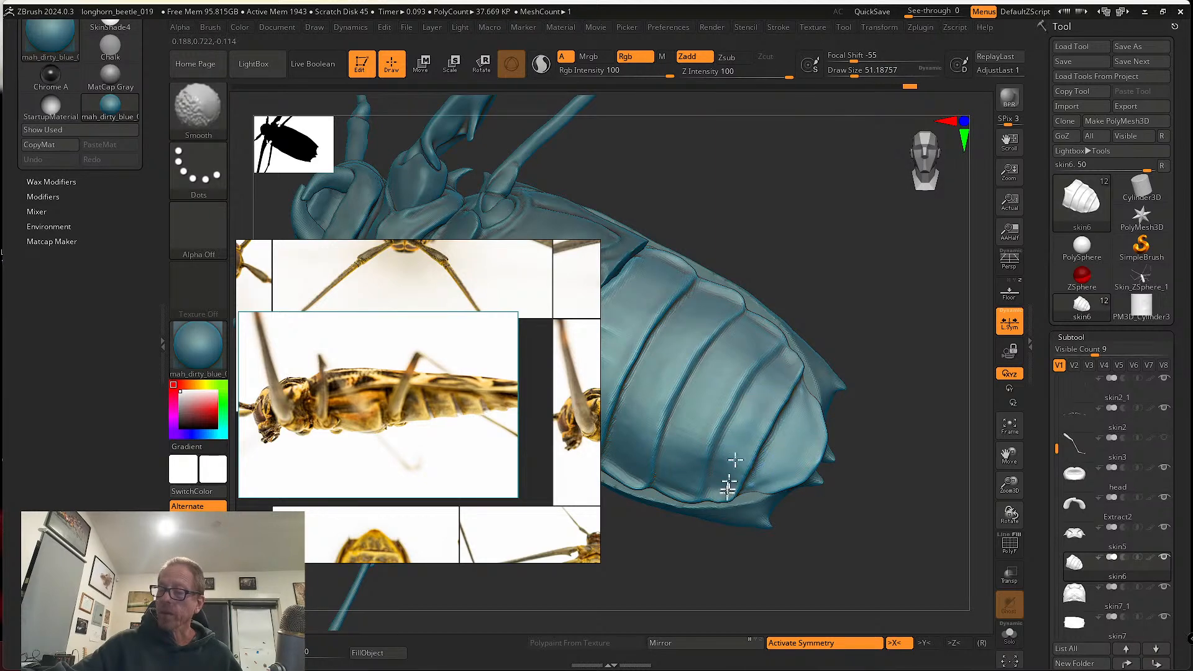
mouse_move(729, 458)
right_mouse_down()
mouse_move(724, 399)
mouse_move(758, 373)
mouse_move(656, 405)
mouse_move(728, 414)
right_mouse_up()
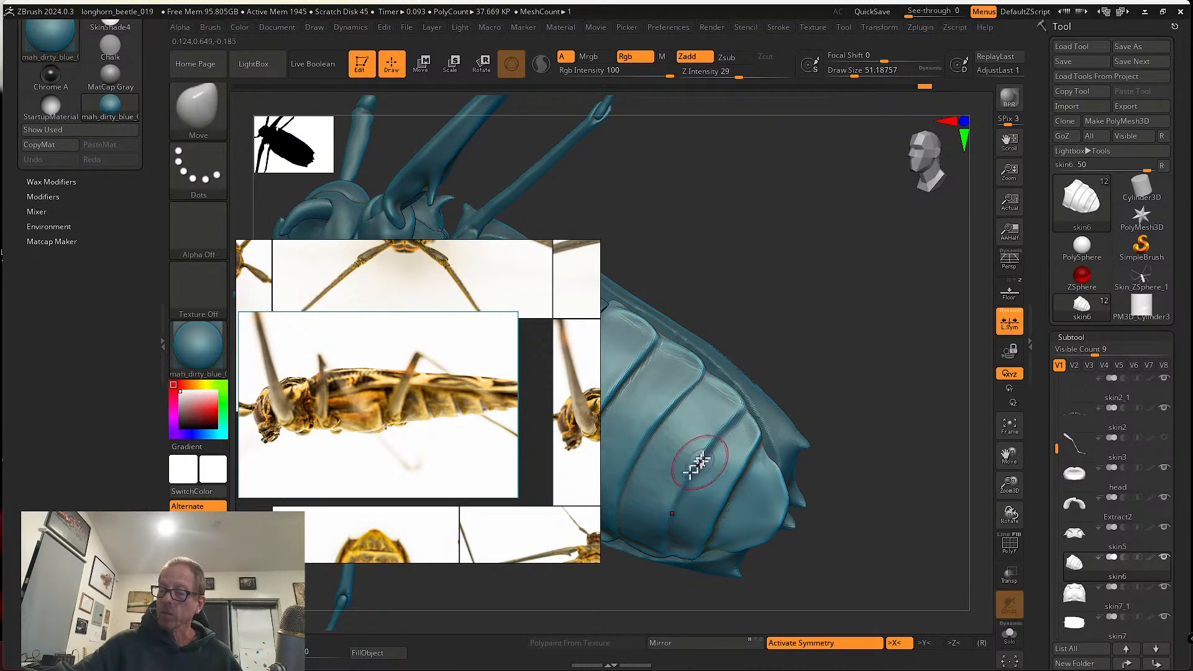
mouse_move(699, 463)
right_mouse_down()
mouse_move(737, 411)
mouse_move(714, 452)
right_mouse_up()
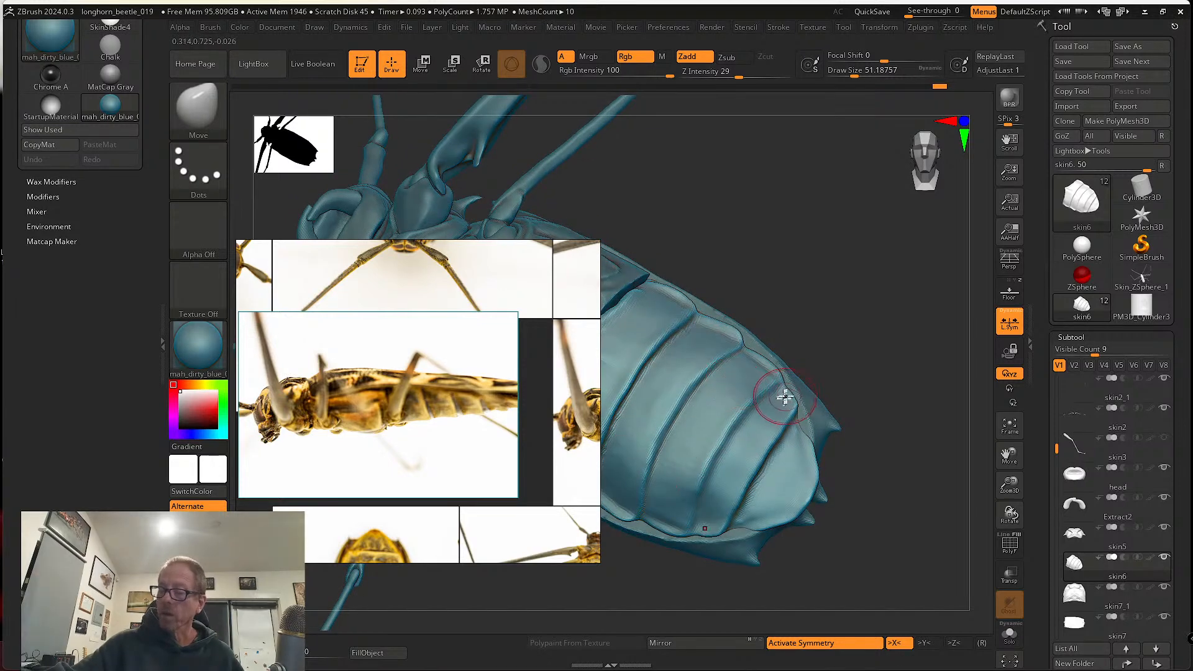
mouse_move(772, 399)
right_mouse_down()
mouse_move(764, 392)
mouse_move(739, 410)
mouse_move(757, 453)
mouse_move(753, 397)
right_mouse_up()
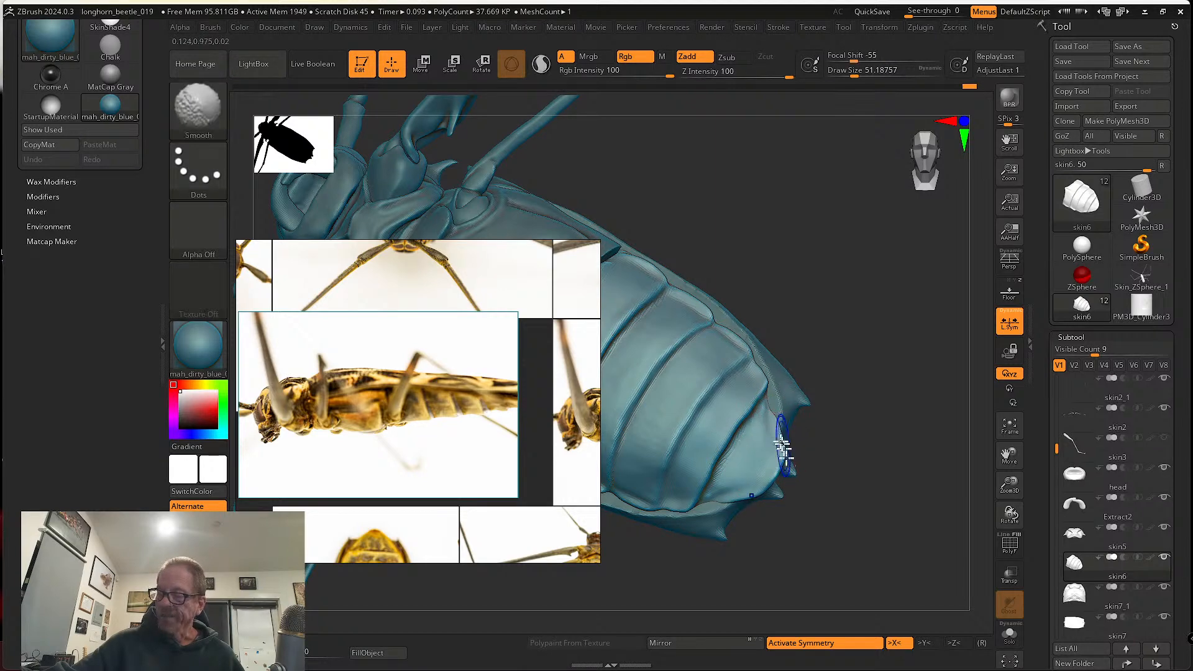
right_click_drag(782, 471, 753, 423)
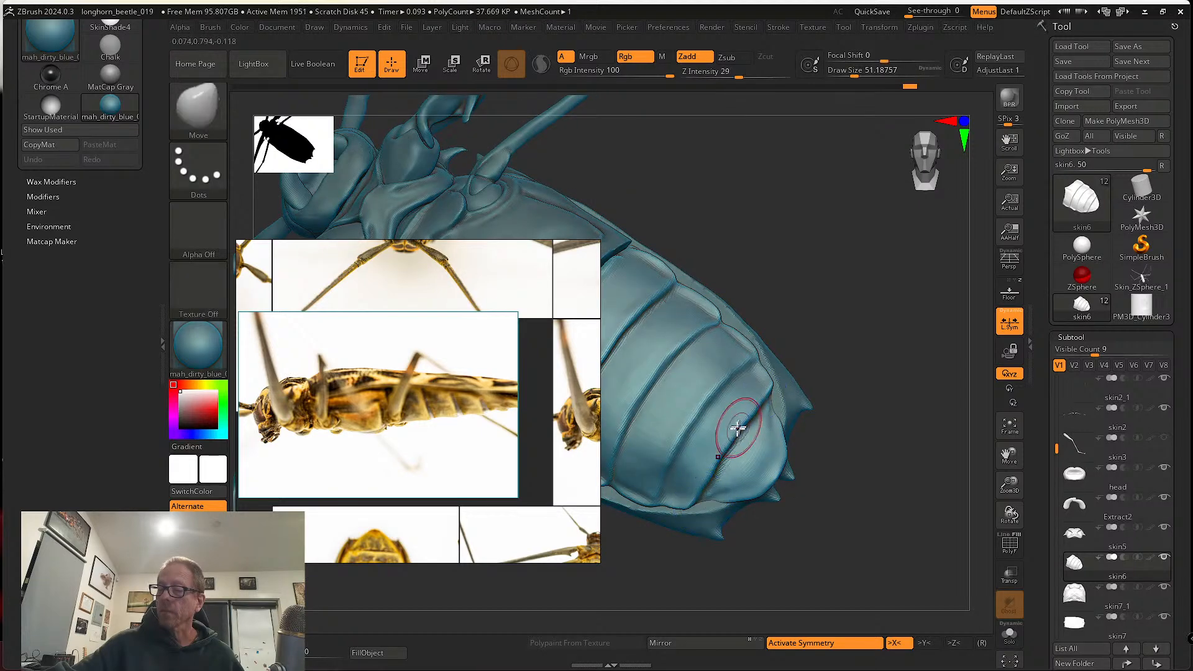
- Open the abdomen subtool's Geometry settings with the ClayPolish options and examine the whole abdomen from below
left_click_drag(1036, 463, 1050, 336)
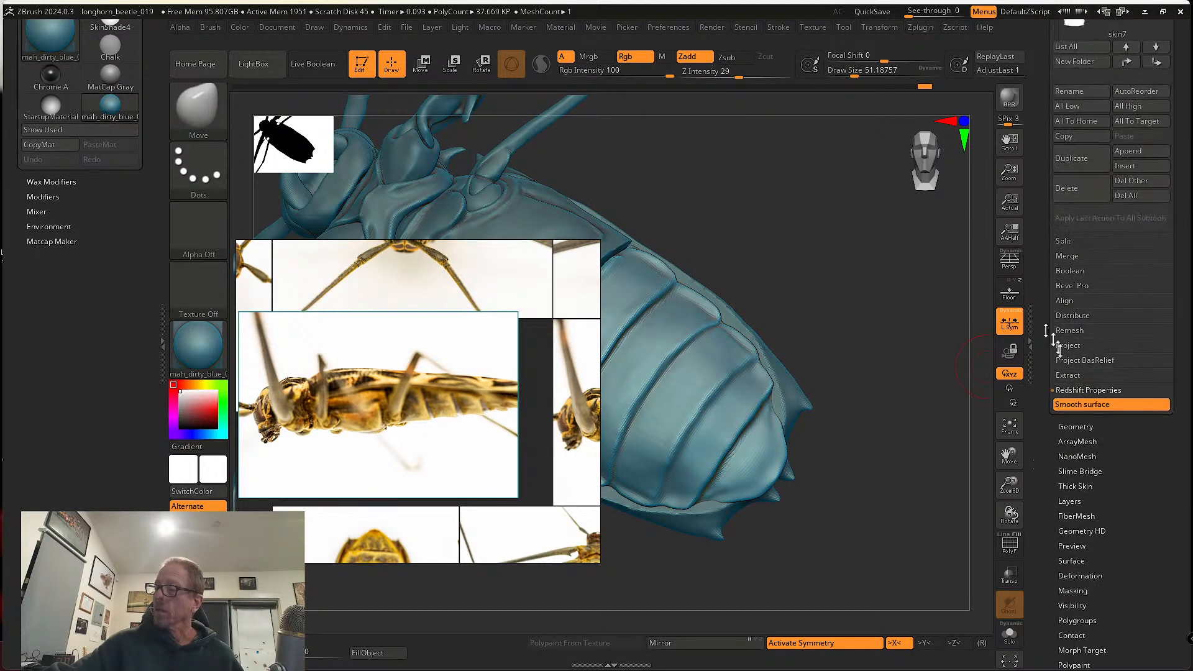
left_click(1078, 427)
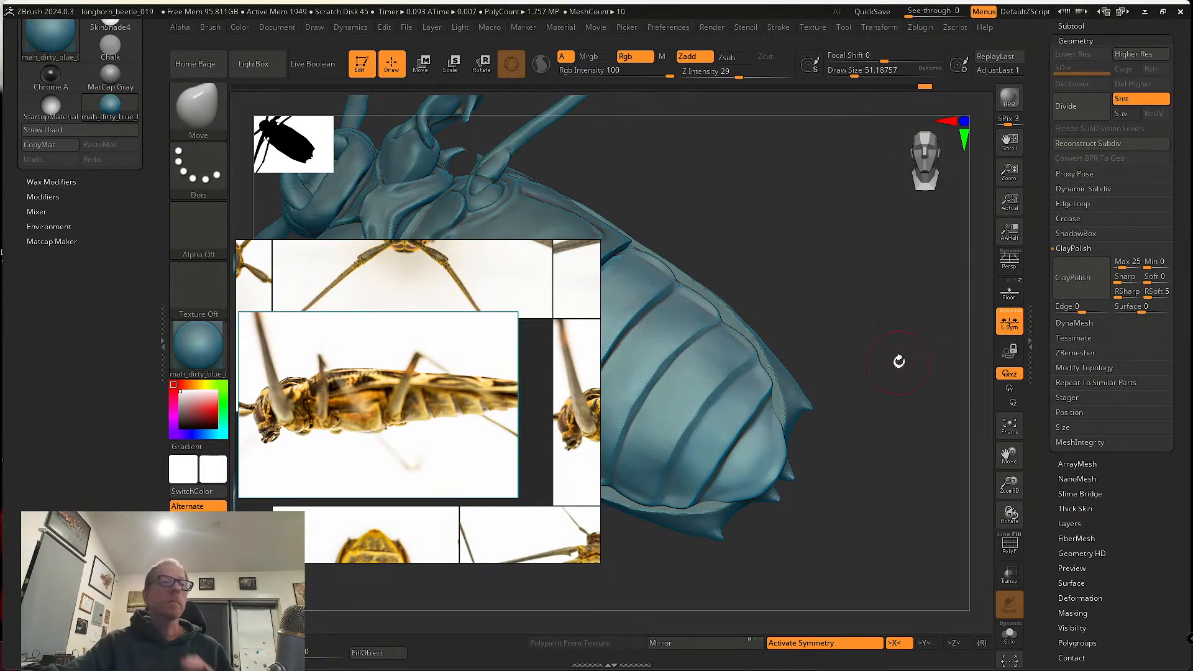
left_click_drag(836, 370, 844, 335)
left_click_drag(841, 394, 948, 448, "alt")
left_click_drag(913, 540, 952, 416)
- Return to the subtool list and show the hind leg subtool skin3 again
left_click_drag(1046, 362, 1041, 424)
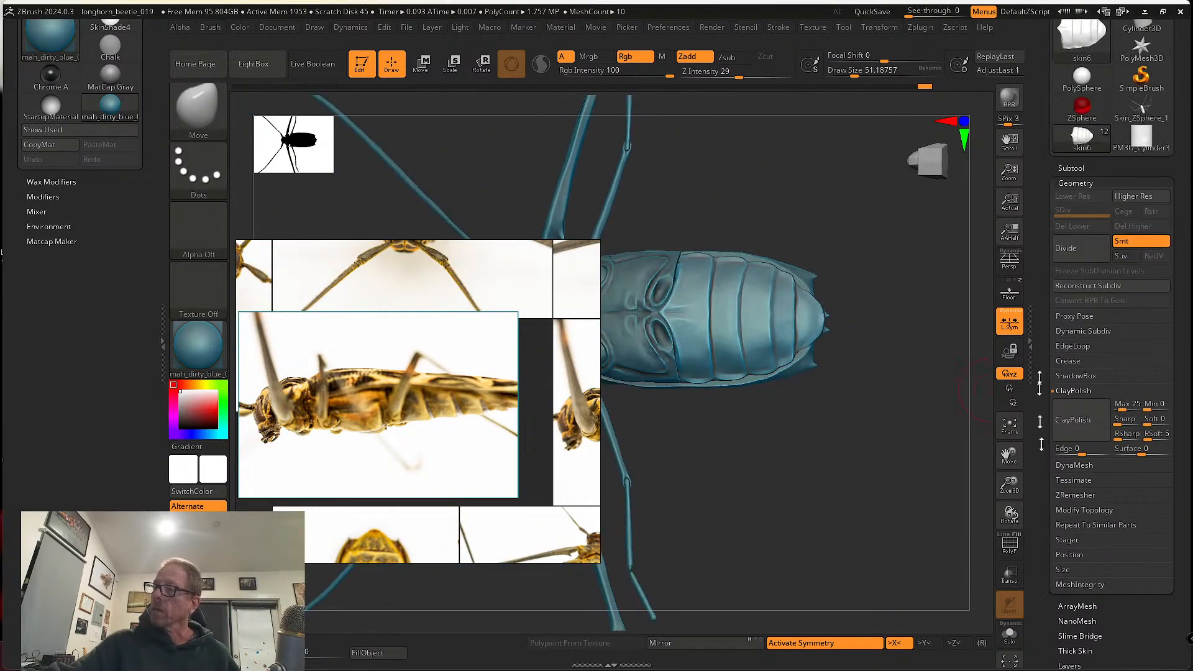
left_click(1072, 168)
left_click(1165, 217)
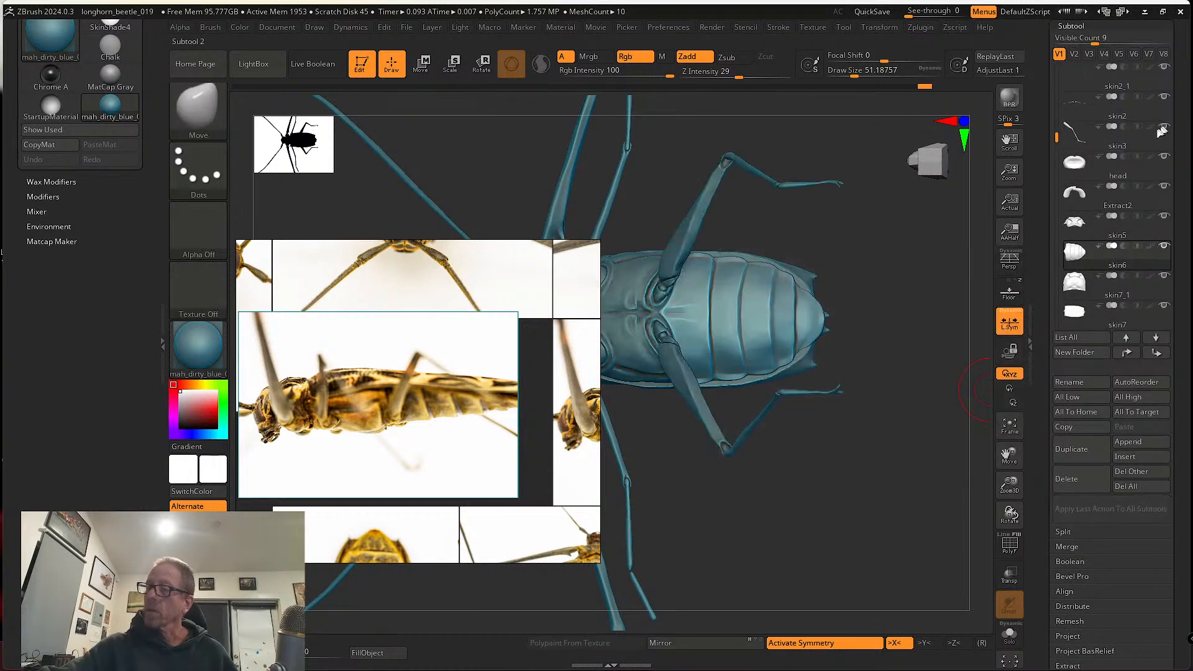
- Check the complete beetle from below and from the front, and make the head subtool active
left_click_drag(865, 488, 842, 538)
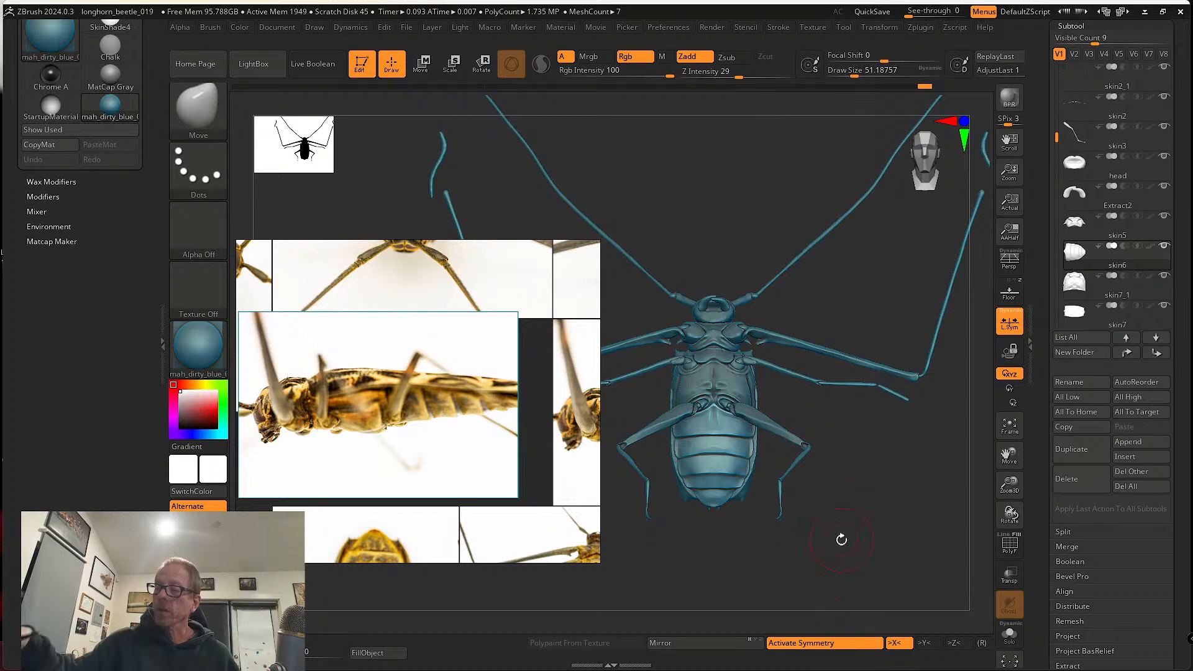
left_click_drag(864, 458, 956, 528, "alt")
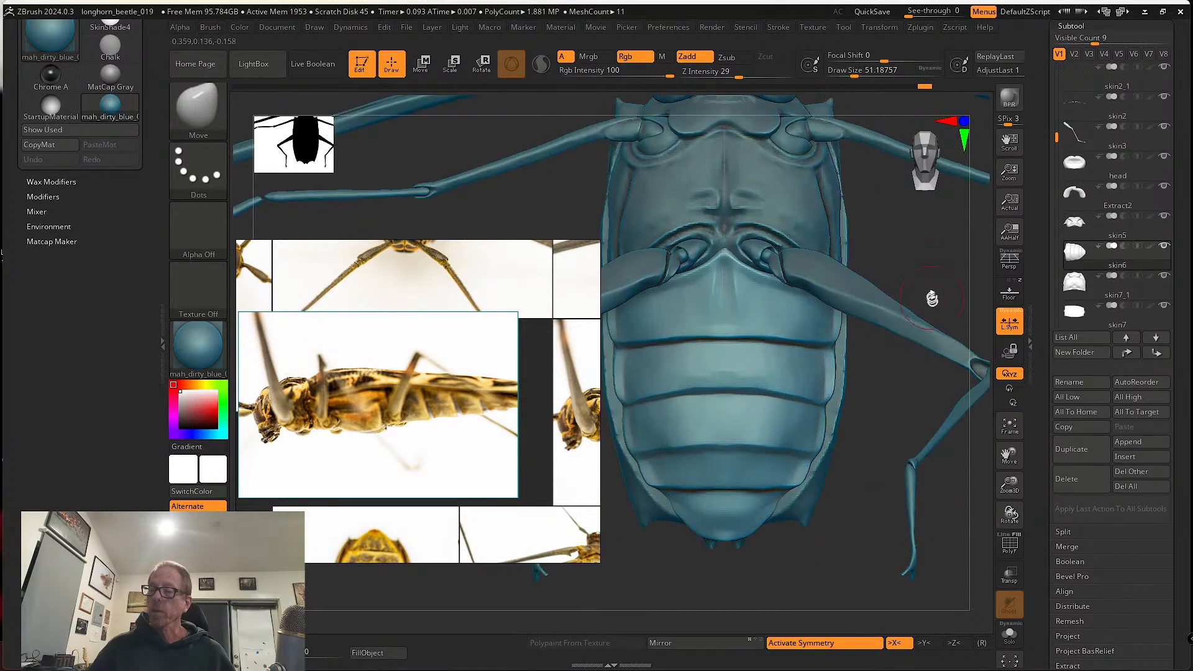
left_click_drag(921, 255, 932, 553, "alt")
left_click_drag(902, 309, 913, 287)
left_click(721, 401, "alt")
left_click_drag(877, 545, 793, 532)
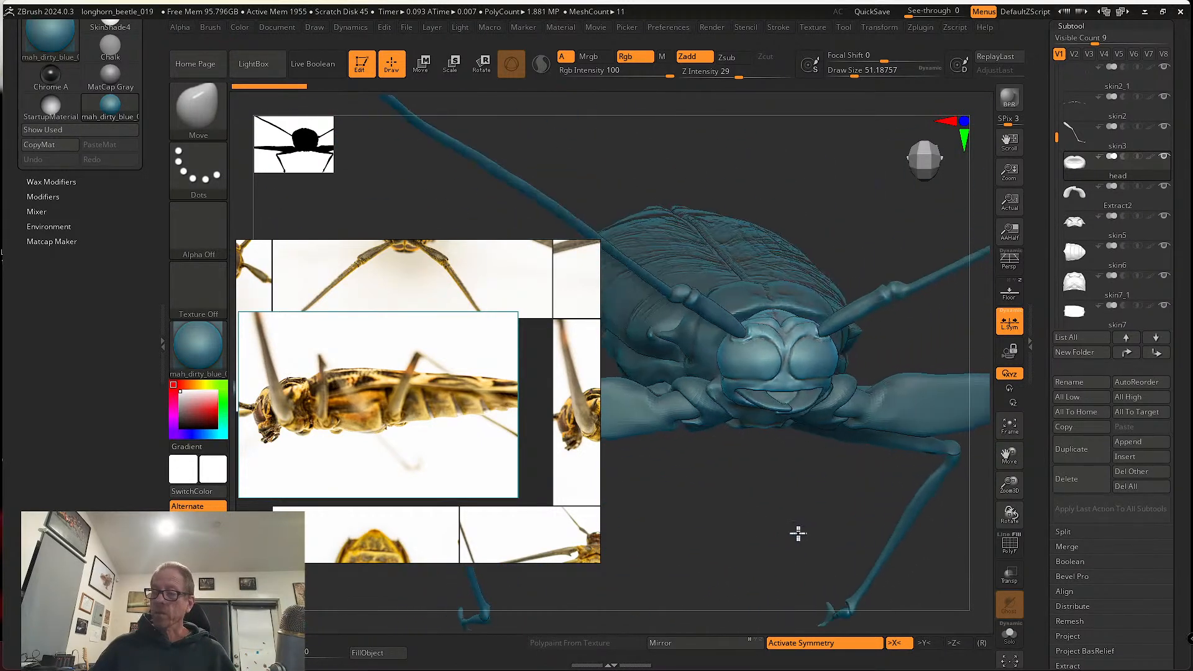
- Move the reference board clear of the model and save the project as the next incremental version
left_click_drag(503, 435, 236, 488)
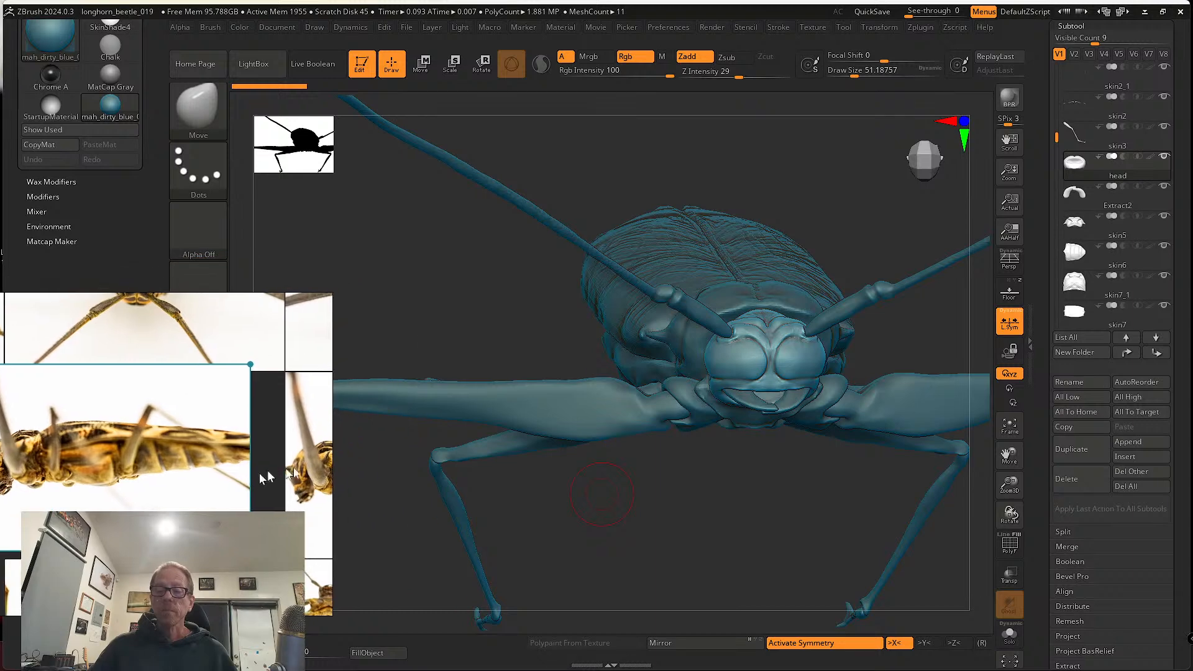
left_click(407, 28)
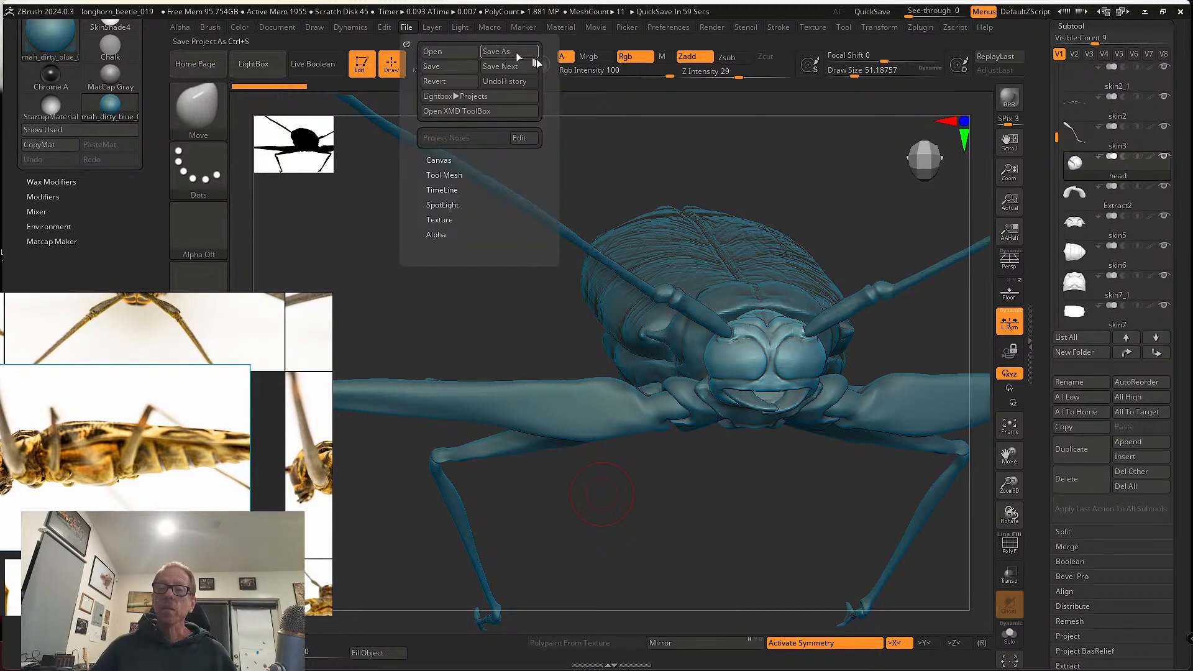
left_click(520, 67)
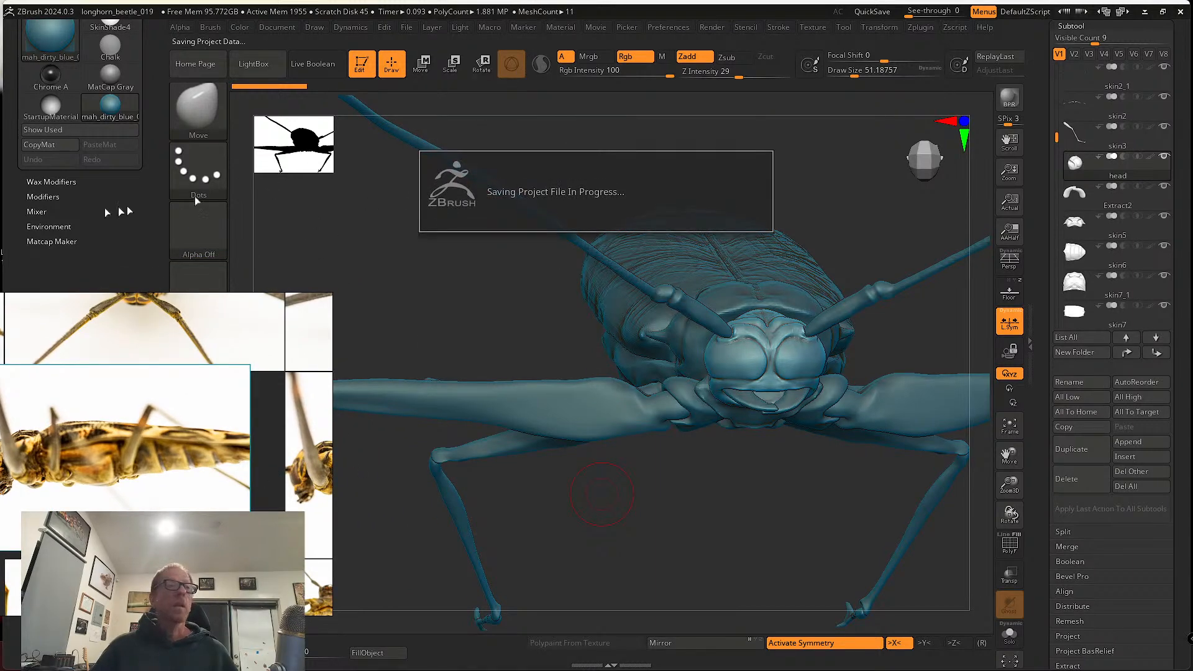